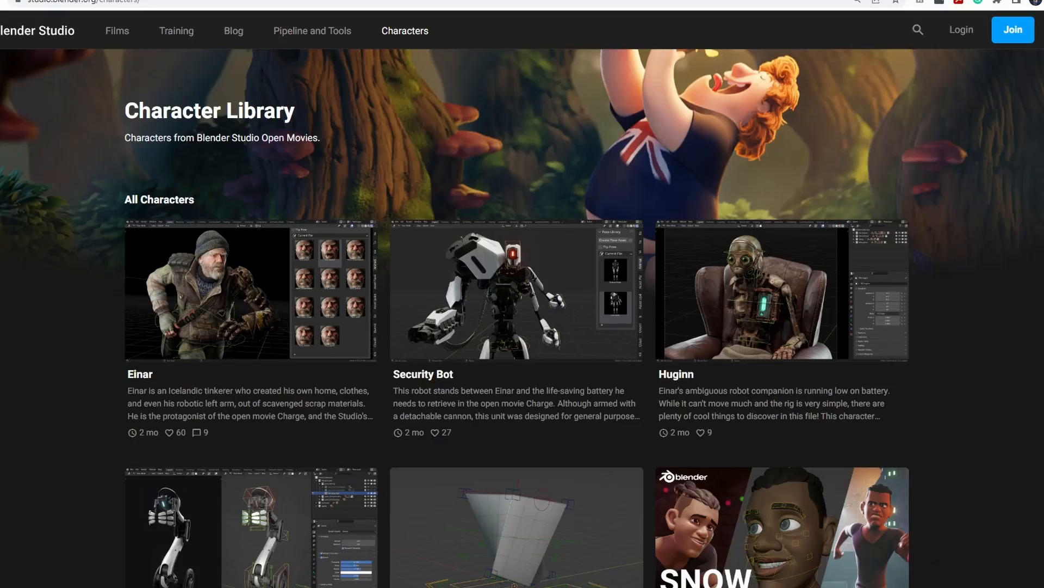
Browse the available rigs in the Blender Studio character library and on the Agora Community assets page
scroll(522, 299, "down", 2)
scroll(522, 299, "down", 3)
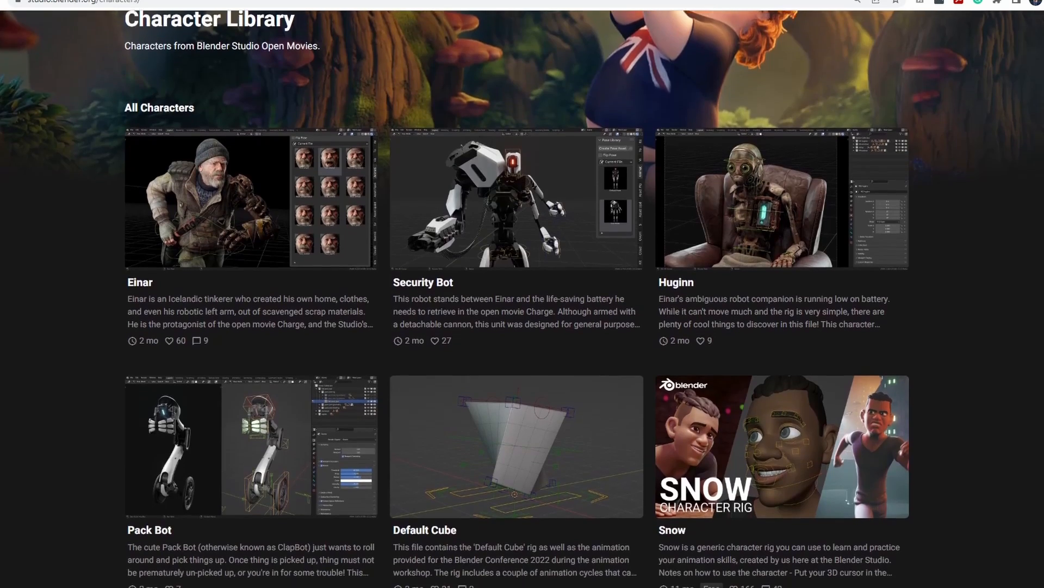
scroll(522, 299, "down", 3)
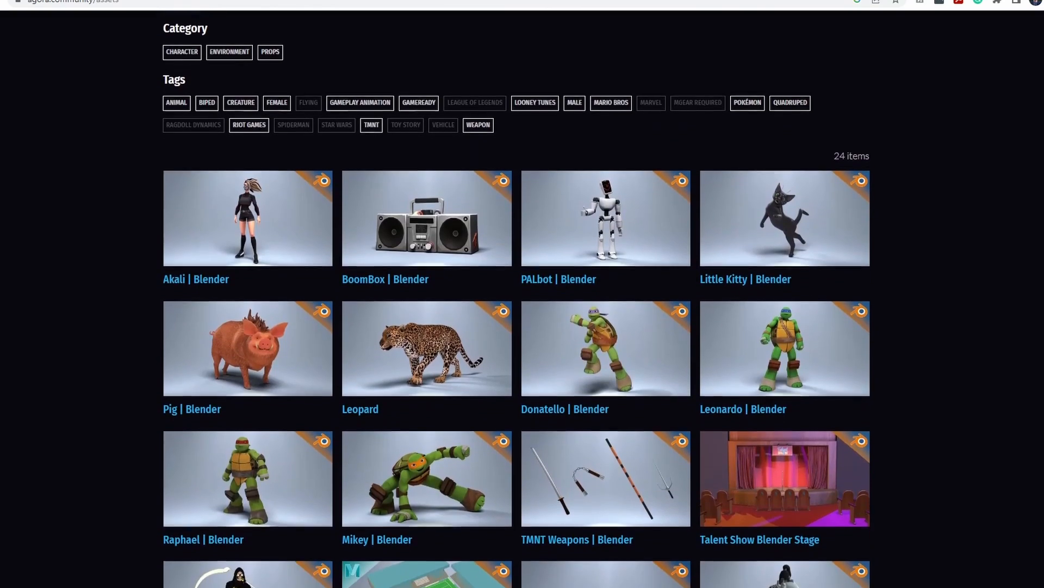
scroll(522, 299, "down", 1)
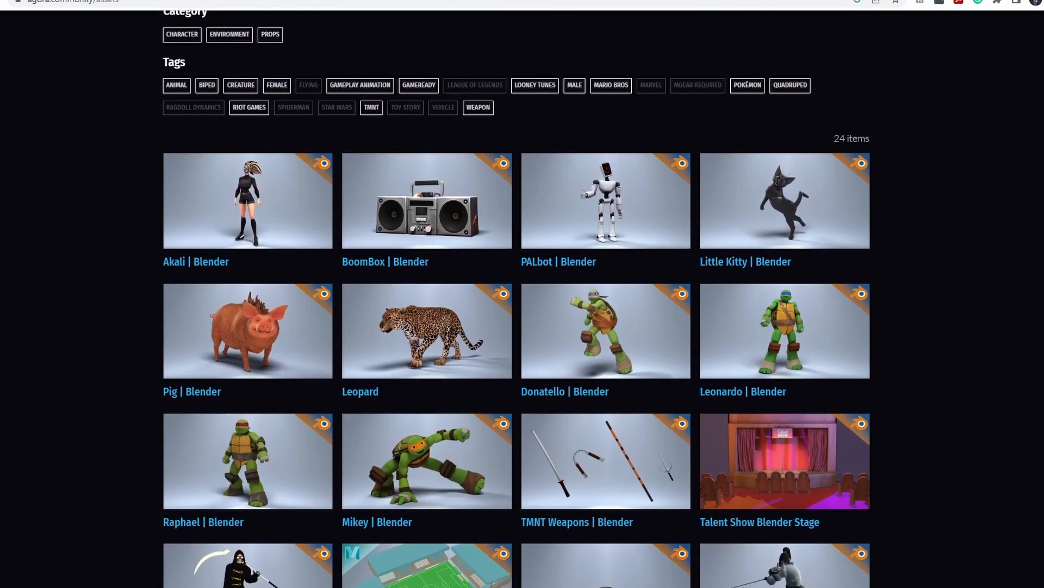
scroll(522, 299, "down", 2)
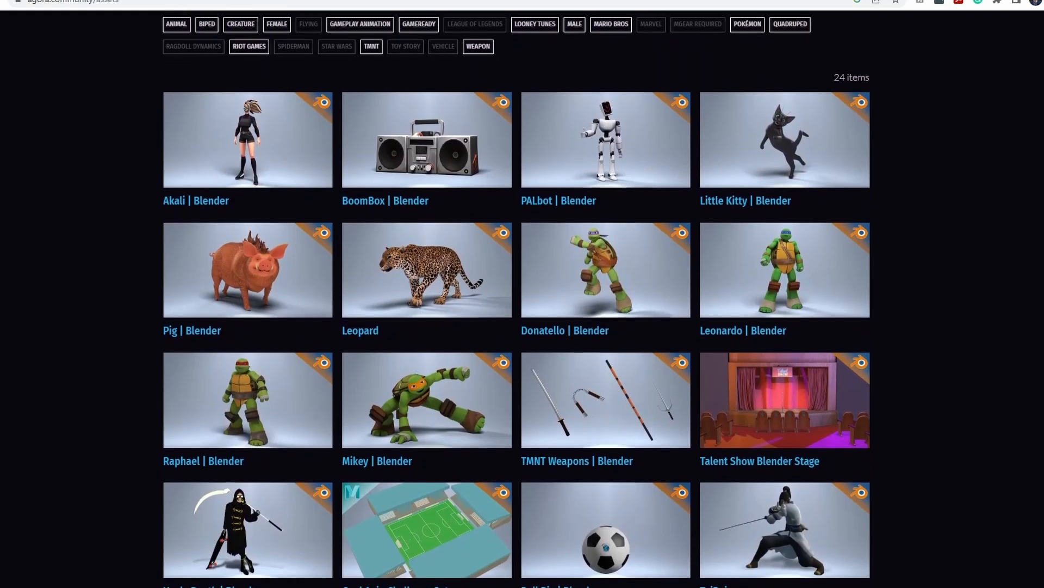
scroll(522, 300, "down", 2)
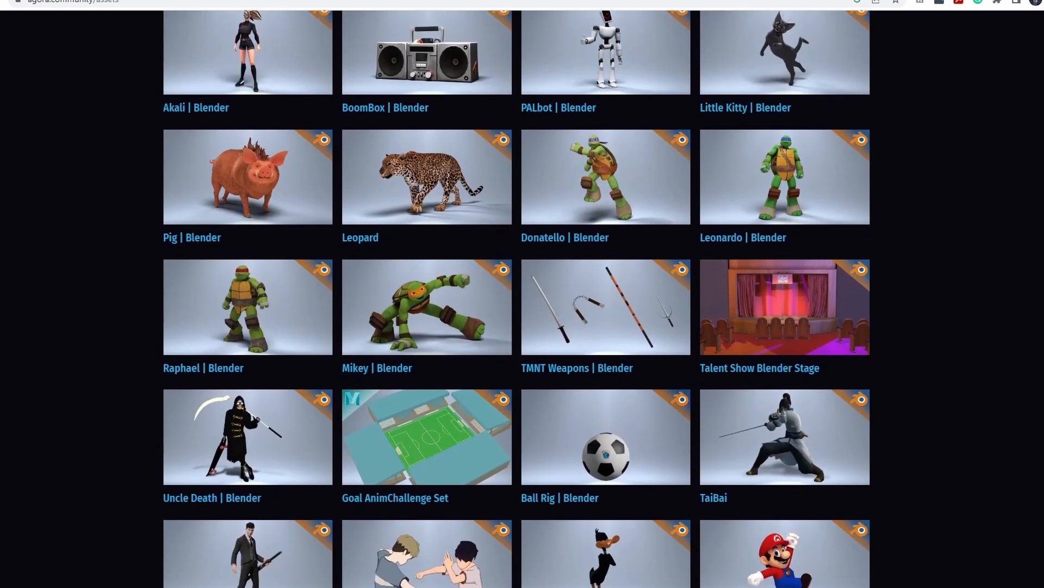
scroll(523, 299, "down", 1)
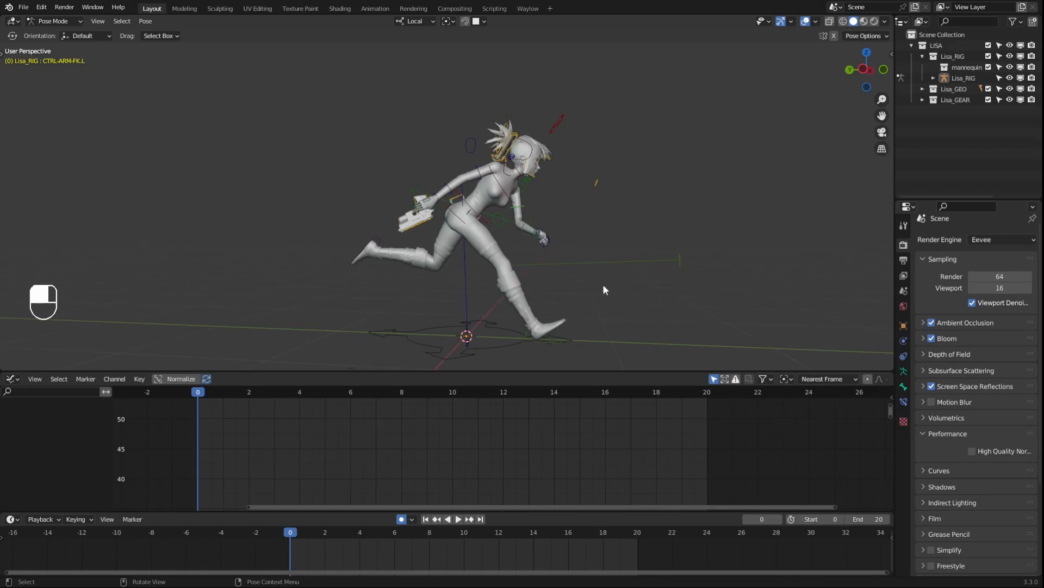
Examine the Lisa rig's running contact pose from the side in the 3D viewport
middle_click_drag(603, 284, 607, 226)
middle_click_drag(497, 252, 542, 260)
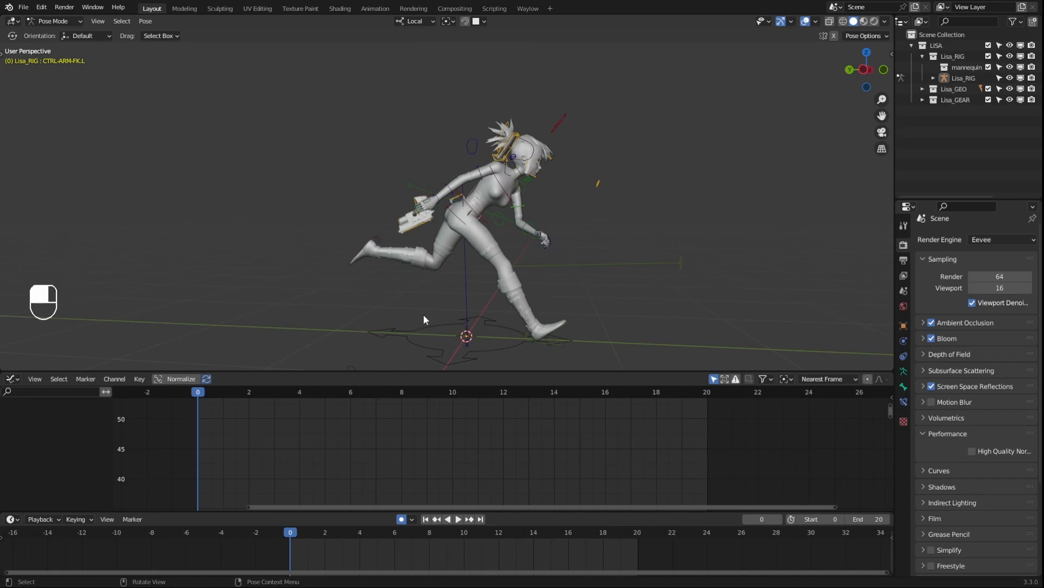
middle_click_drag(515, 299, 507, 267)
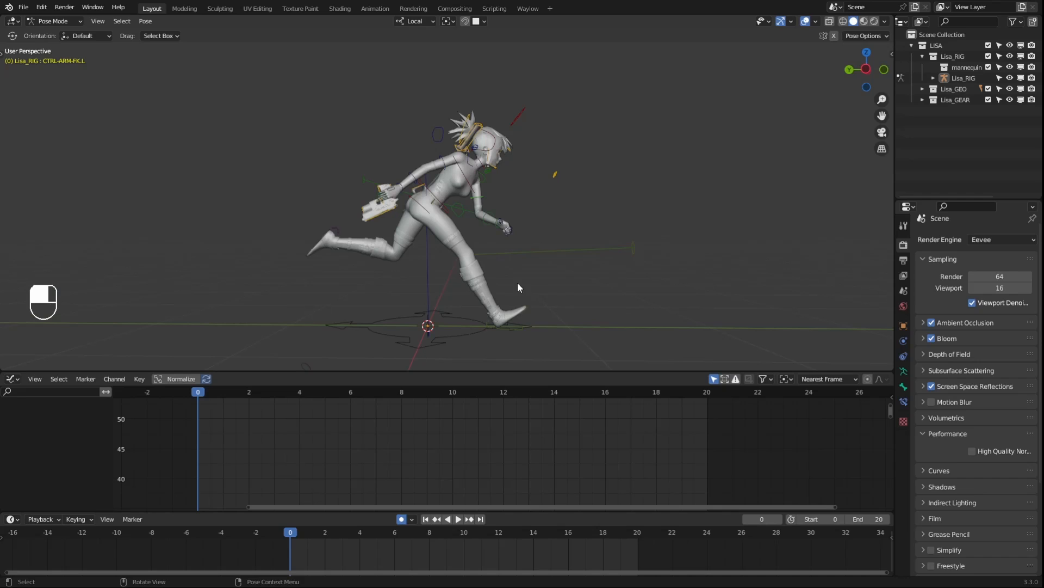
middle_click_drag(406, 267, 475, 272, "shift")
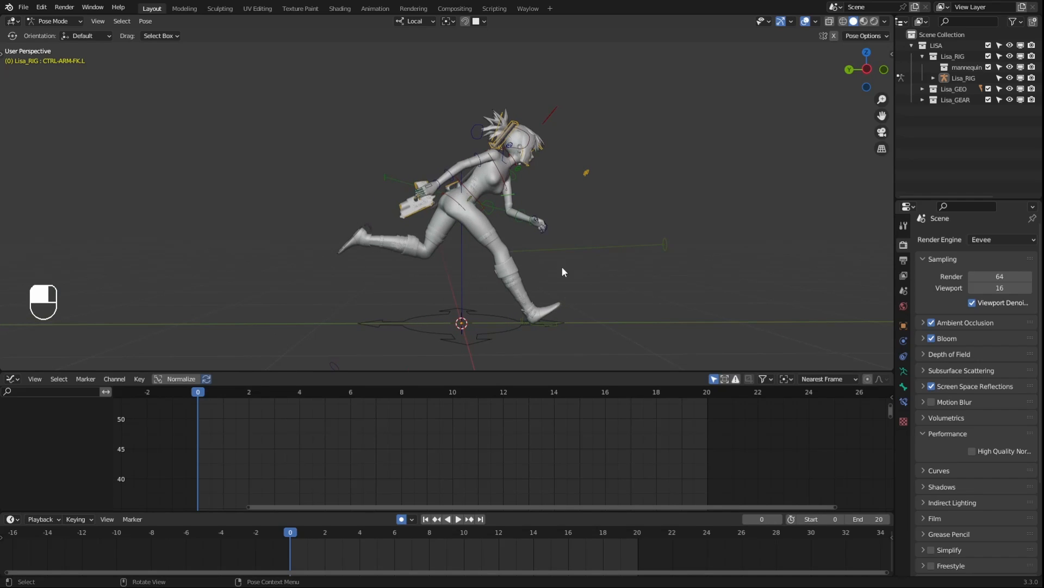
middle_click_drag(562, 267, 558, 267)
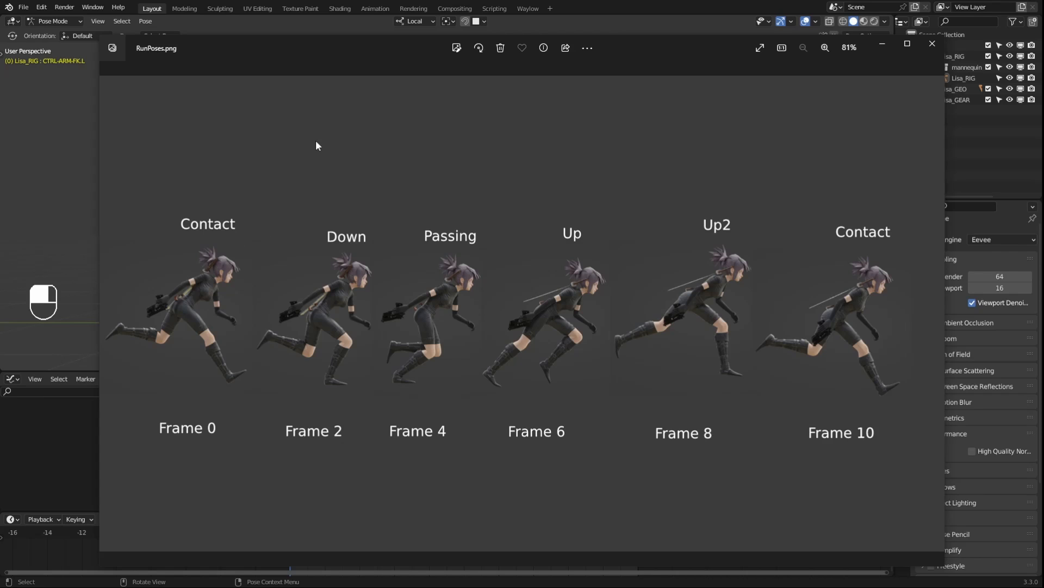
Study the run poses for frames 0 to 10 in the RunPoses.png reference and return to Blender
left_click_drag(333, 43, 313, 31)
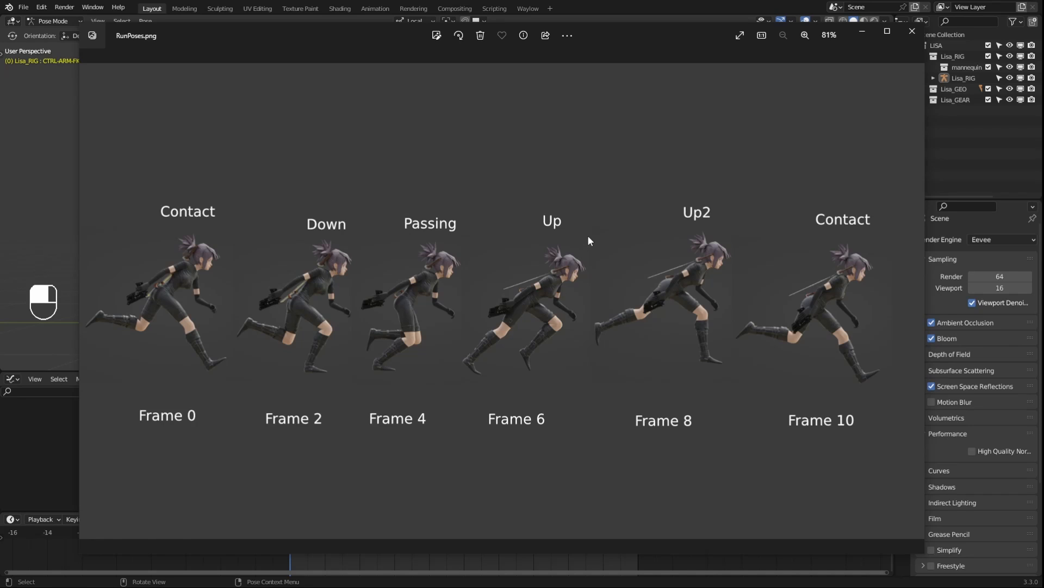
left_click_drag(608, 33, 866, 145)
key("alt+Tab")
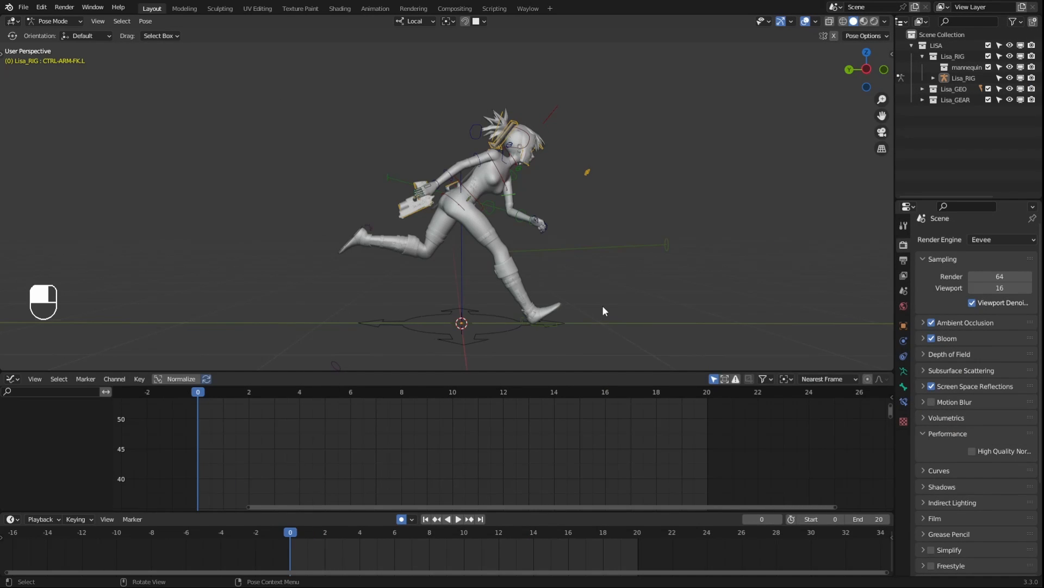
Select all of the Lisa rig's controls and copy the contact pose at frame 0
middle_click_drag(602, 306, 602, 279)
key("a")
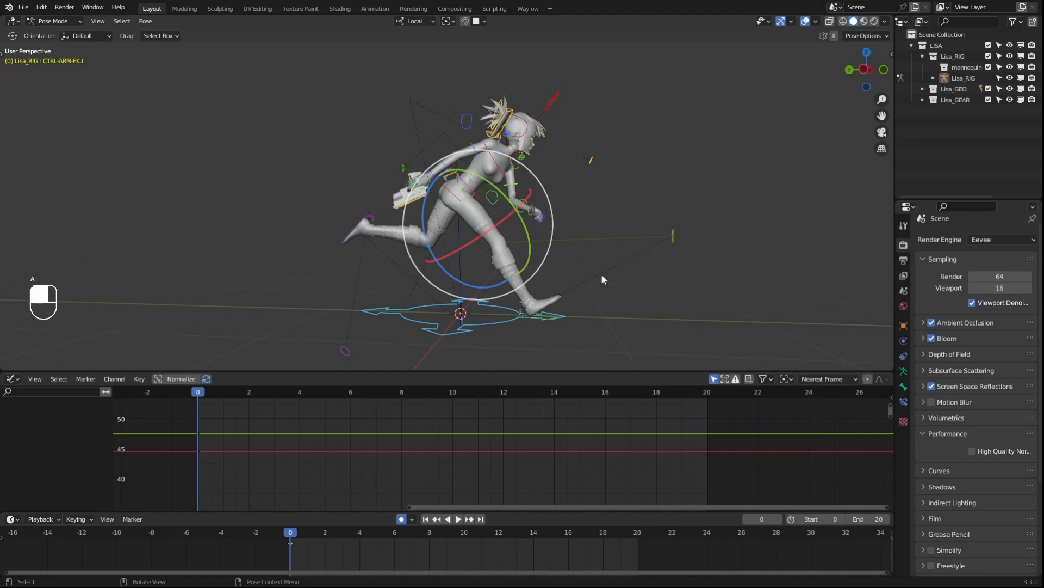
middle_click_drag(569, 333, 616, 314)
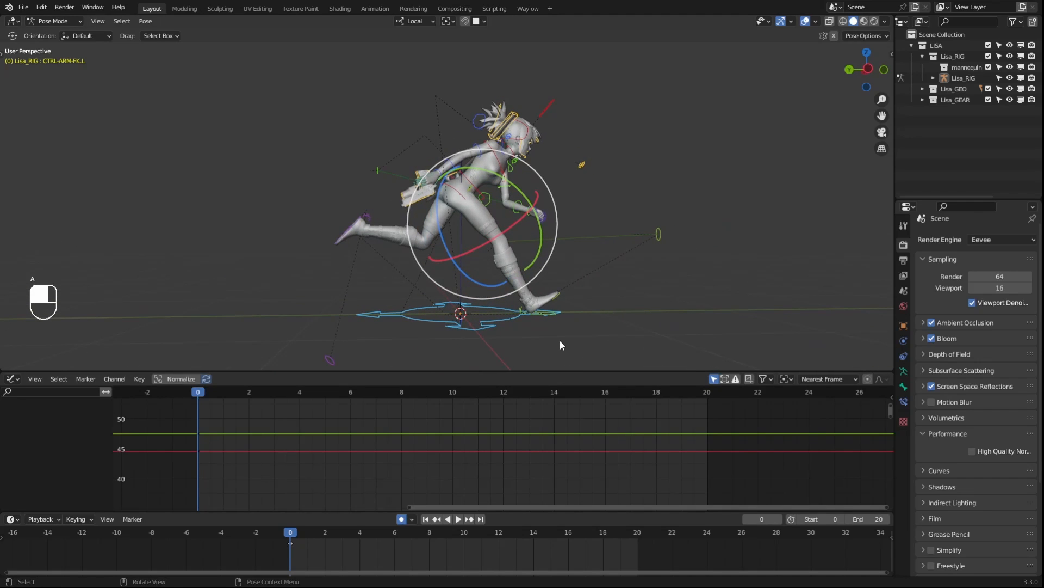
middle_click_drag(438, 342, 469, 298)
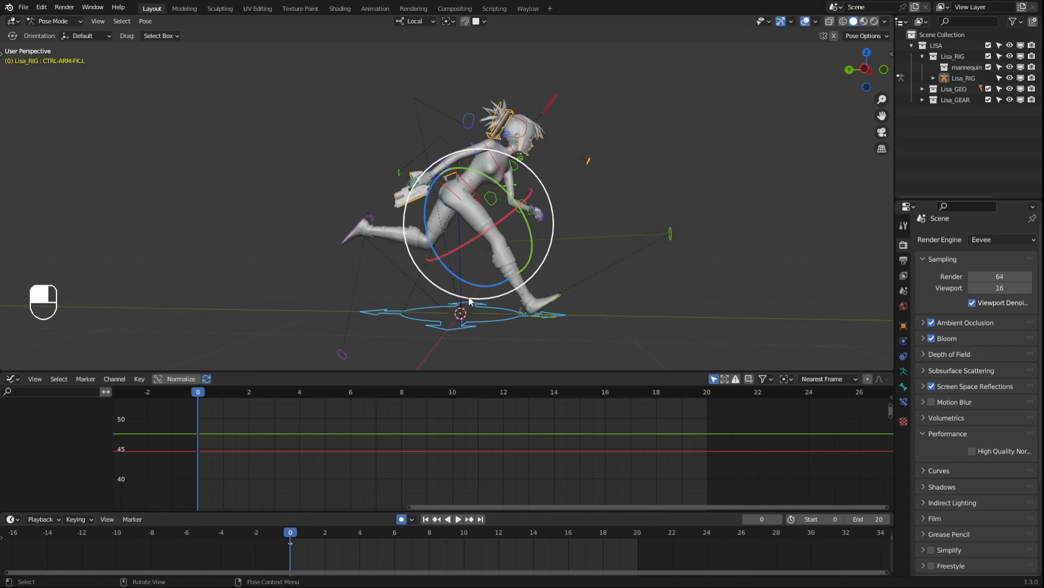
middle_click_drag(573, 183, 471, 390)
middle_click_drag(508, 216, 474, 202)
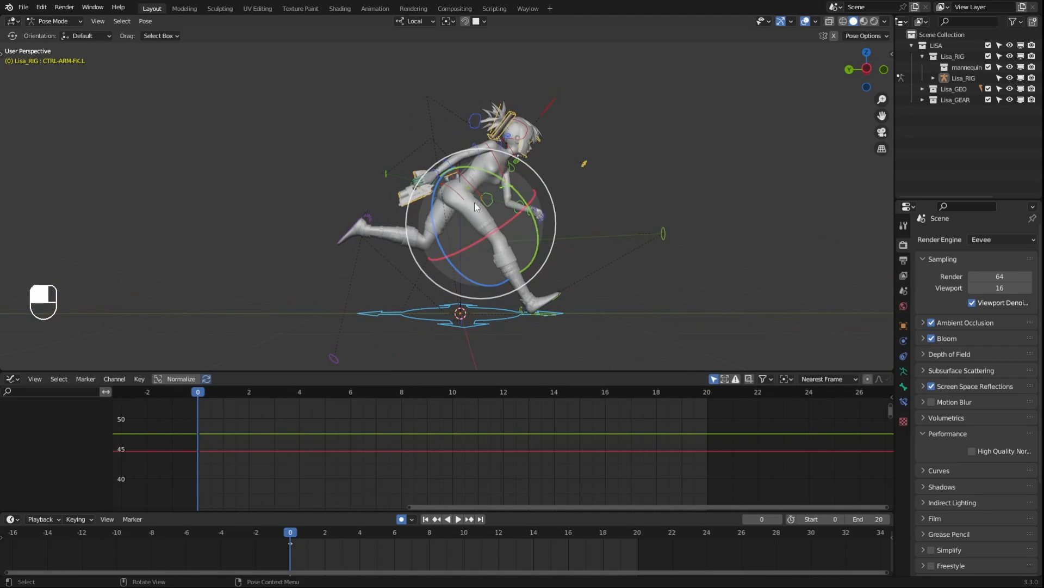
mouse_move(511, 246)
middle_mouse_down()
mouse_move(502, 266)
mouse_move(498, 253)
middle_mouse_up()
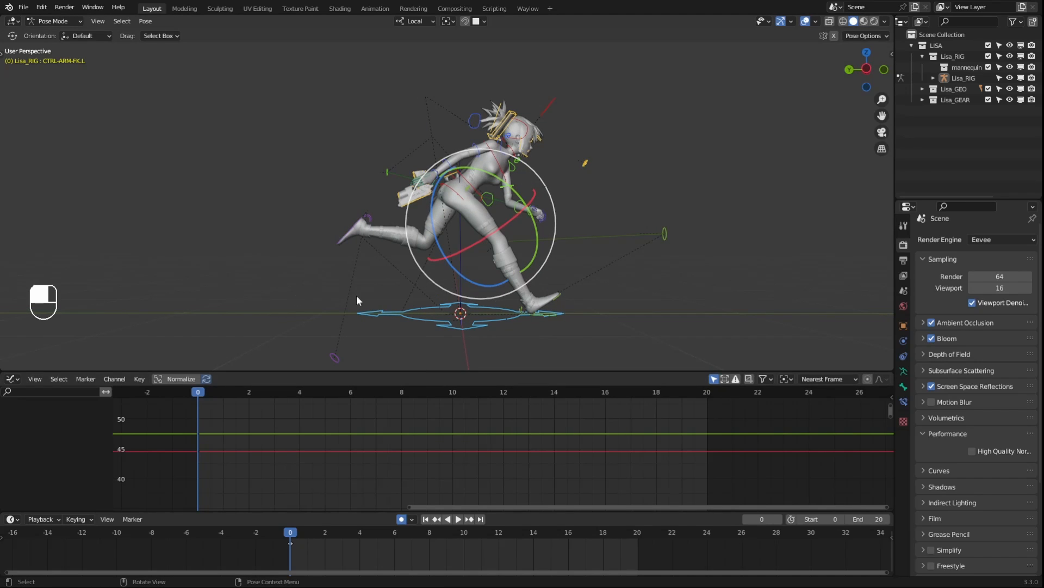
mouse_move(288, 541)
left_mouse_down()
mouse_move(309, 541)
mouse_move(292, 540)
left_mouse_up()
left_click(146, 20)
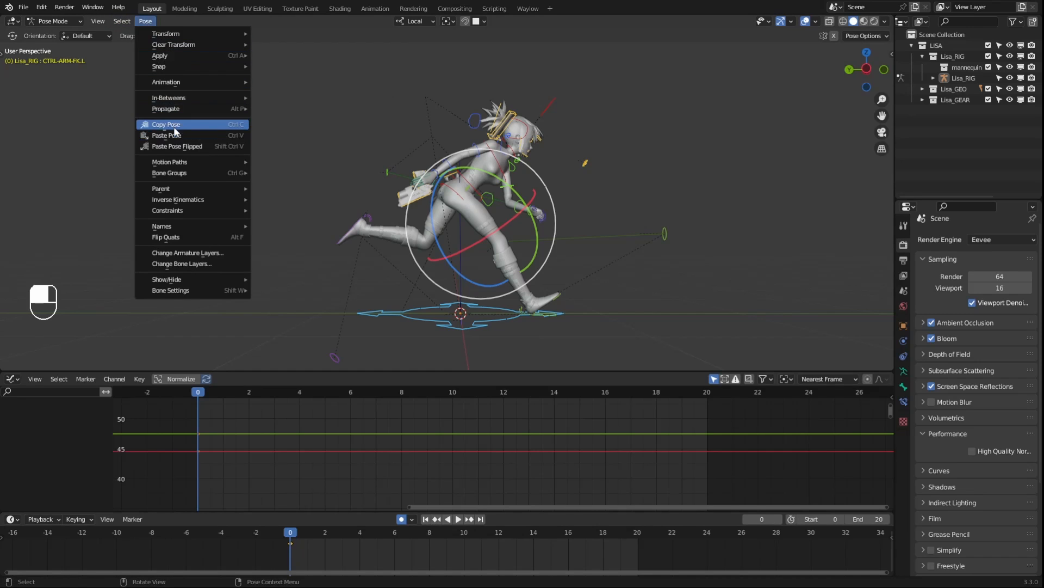
left_click(174, 127)
Paste the copied contact pose flipped at frame 10
left_click(146, 21)
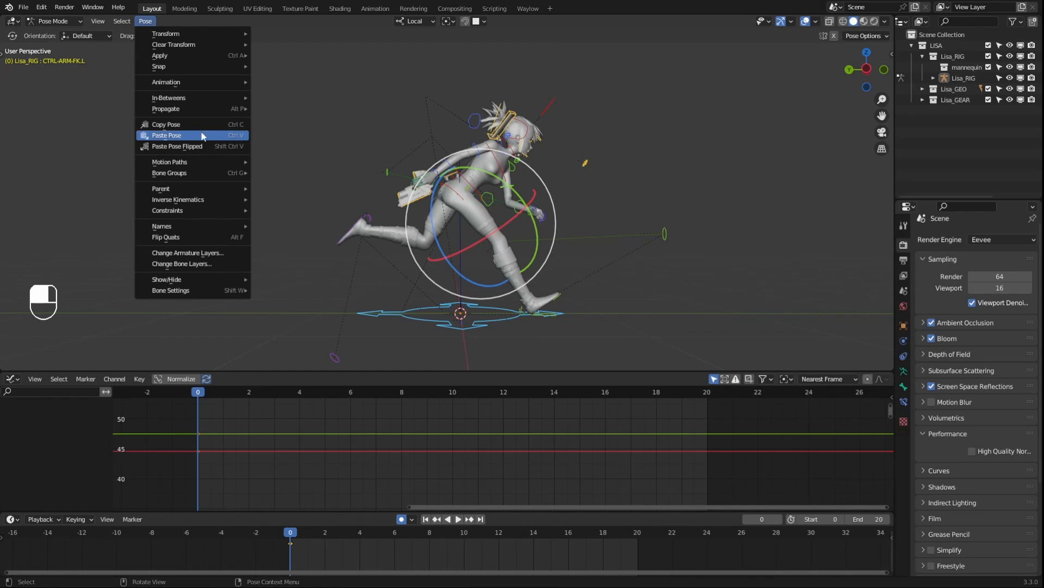
left_click(467, 538)
left_click(146, 20)
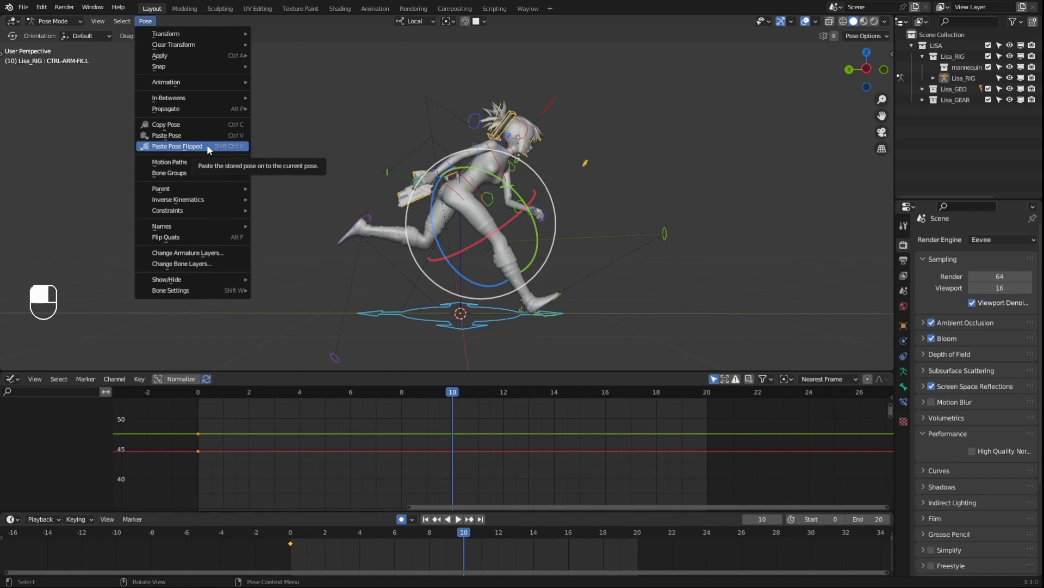
left_click(207, 144)
Scrub through the motion between the contact poses at frames 0 and 10, ending back at frame 0
middle_click_drag(630, 309, 597, 309)
key("shift+Left")
key("space")
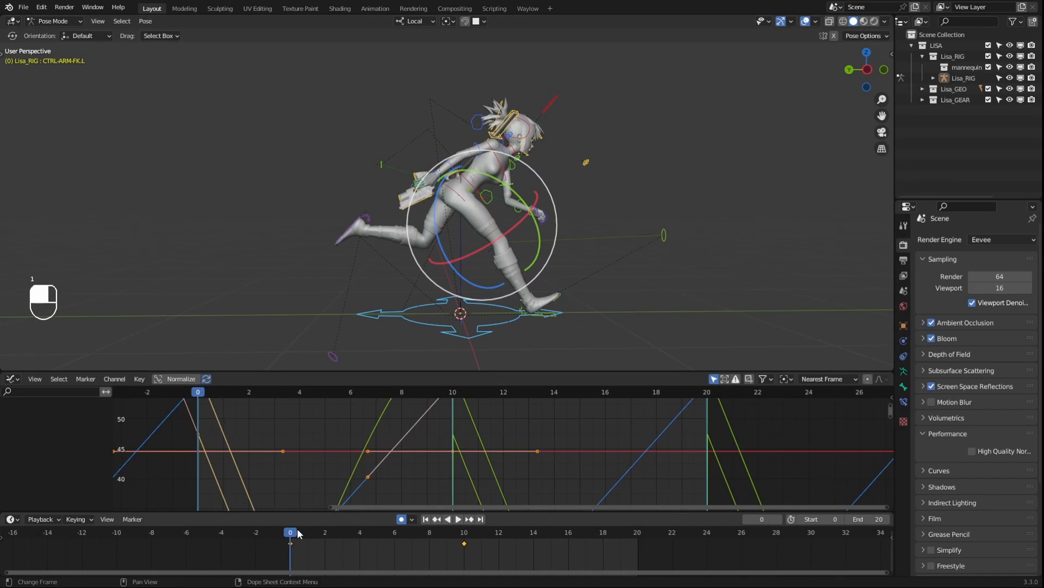
left_click_drag(472, 525, 378, 529)
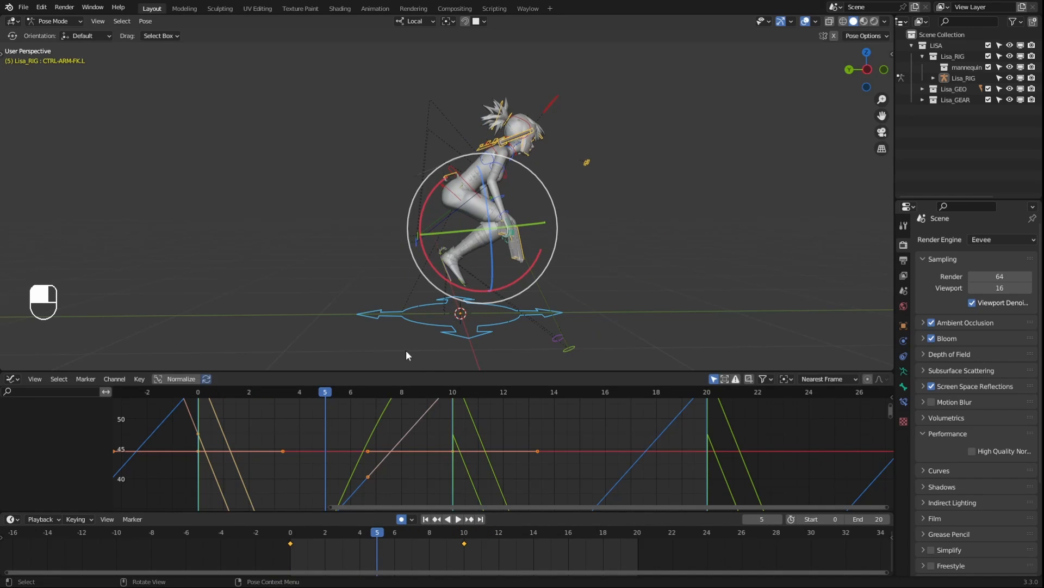
key("grave")
left_click_drag(293, 537, 279, 518)
Compare the two mirrored contact poses from the front and the side by switching between their keyframes
middle_click_drag(620, 229, 581, 229)
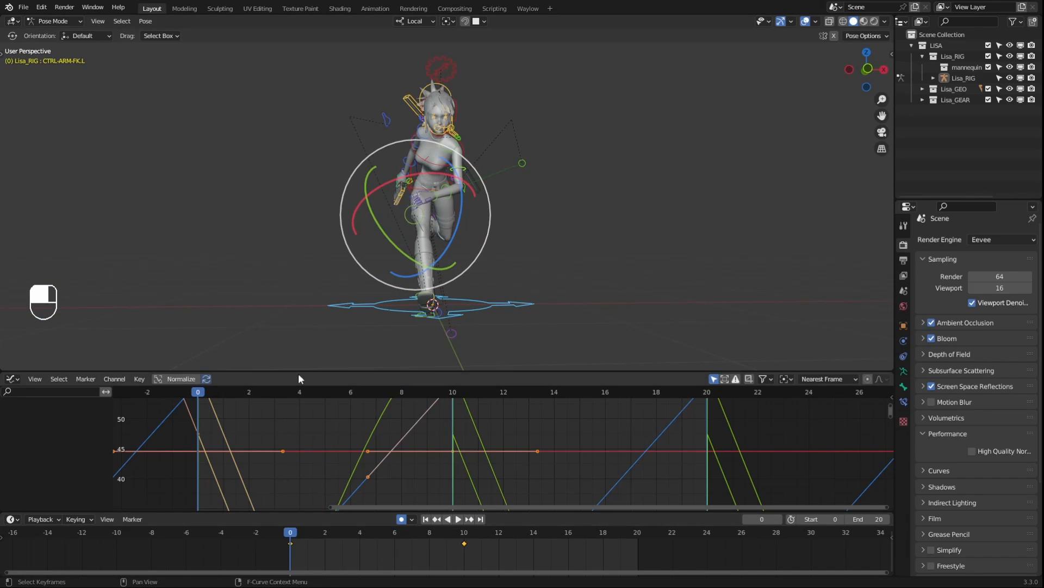
middle_click_drag(525, 293, 510, 293)
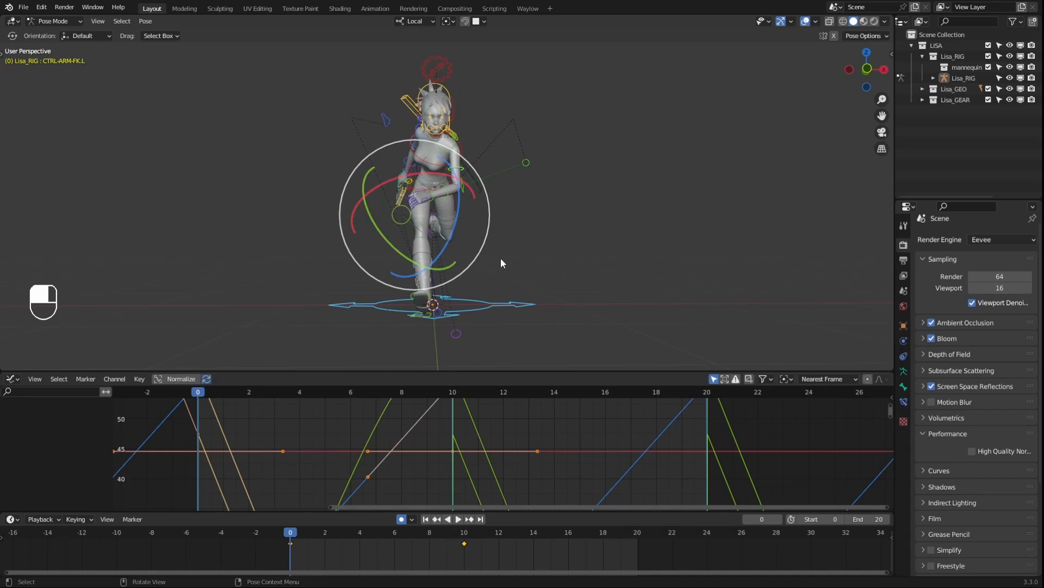
key("2")
key("1")
key("2")
key("1")
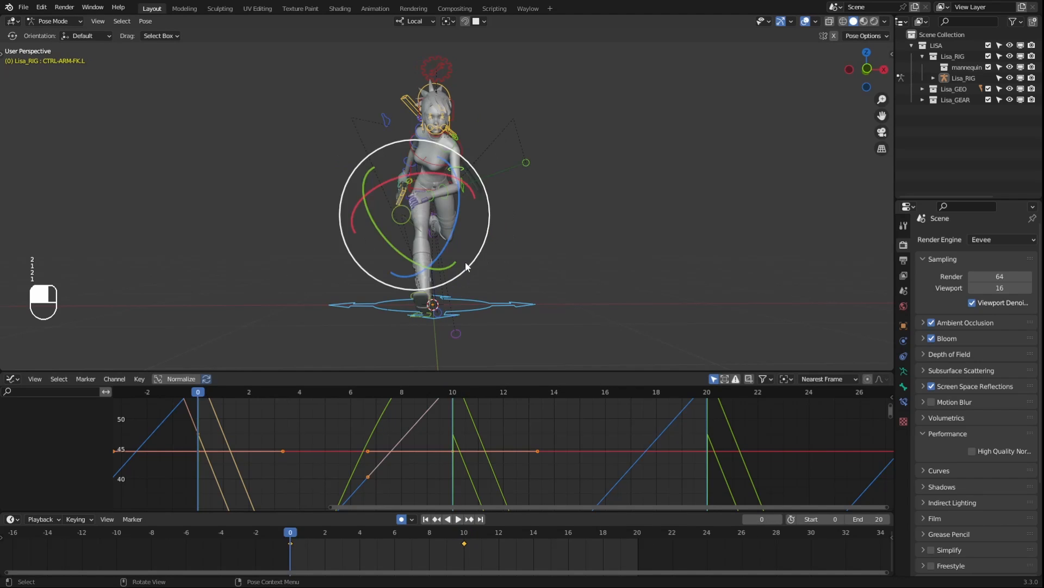
key("2")
key("1")
middle_click_drag(453, 264, 575, 254)
key("2")
key("1")
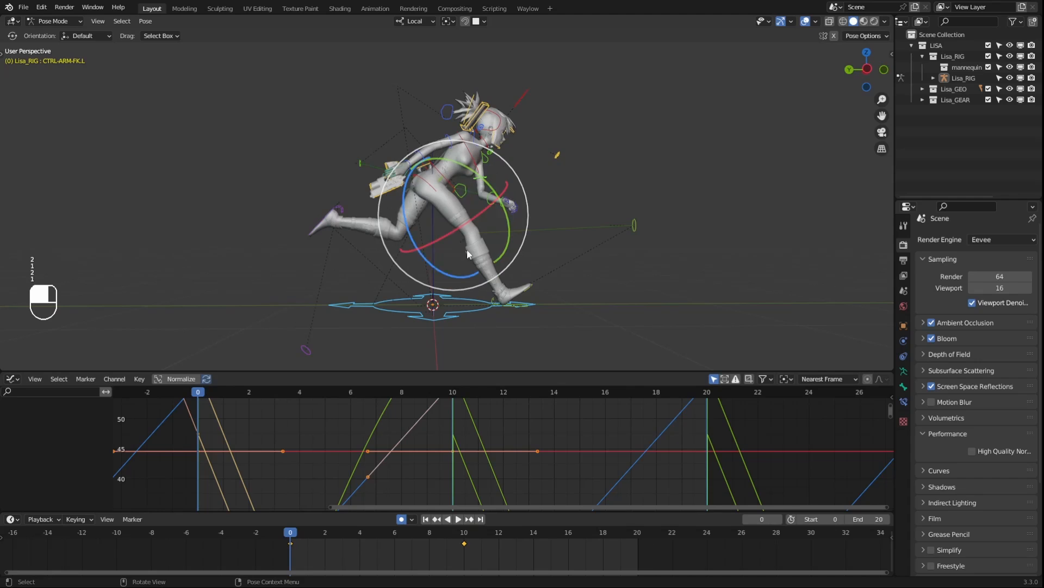
Show the full range of the rig's curves in the Graph Editor and play back the animation, viewing it from the front
key("Home")
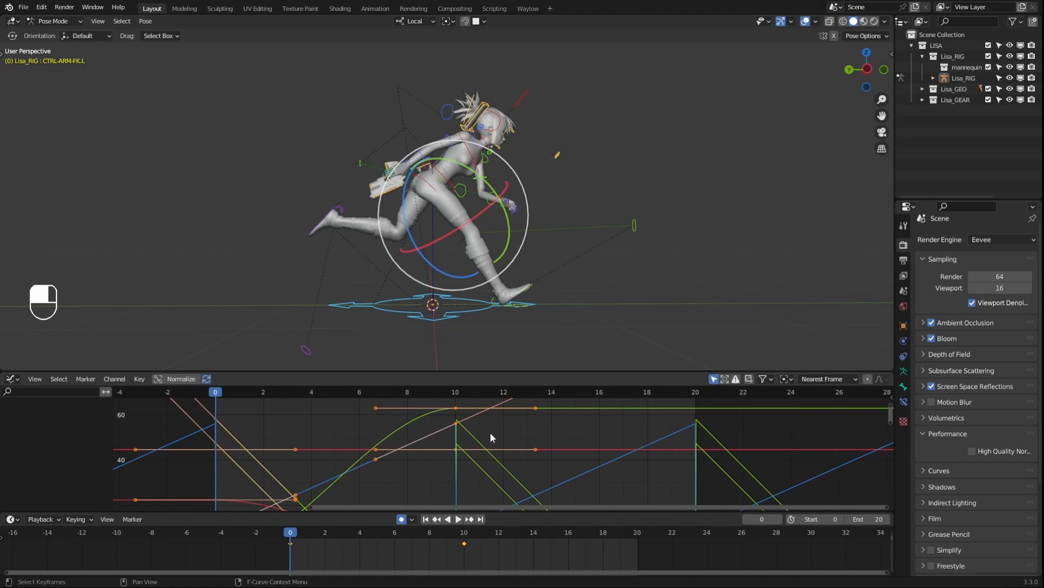
mouse_move(509, 432)
middle_mouse_down("ctrl")
mouse_move(510, 455)
mouse_move(521, 421)
middle_mouse_up("ctrl")
middle_click_drag(521, 421, 552, 460, "ctrl")
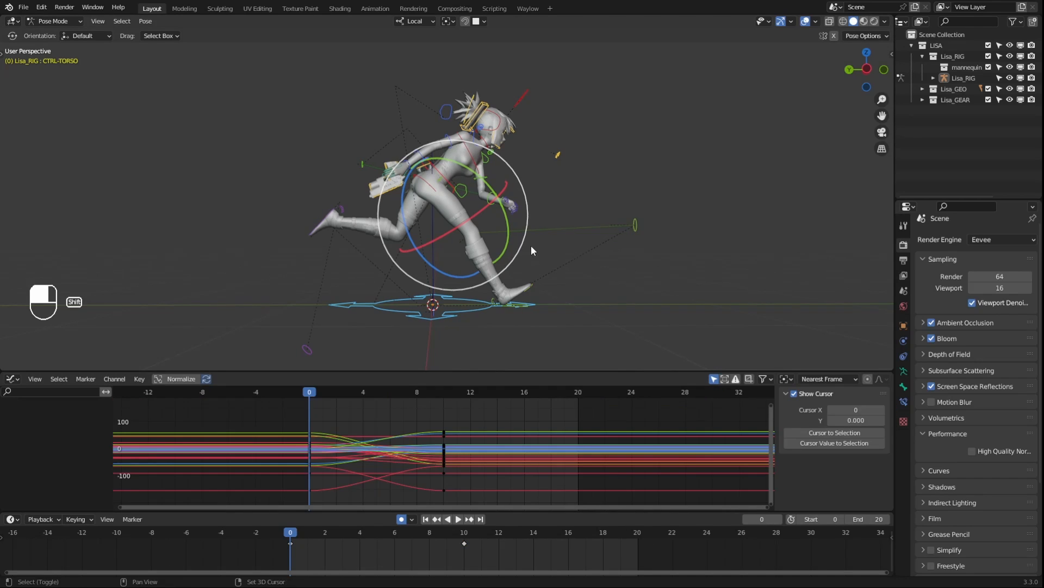
middle_click_drag(531, 246, 596, 250)
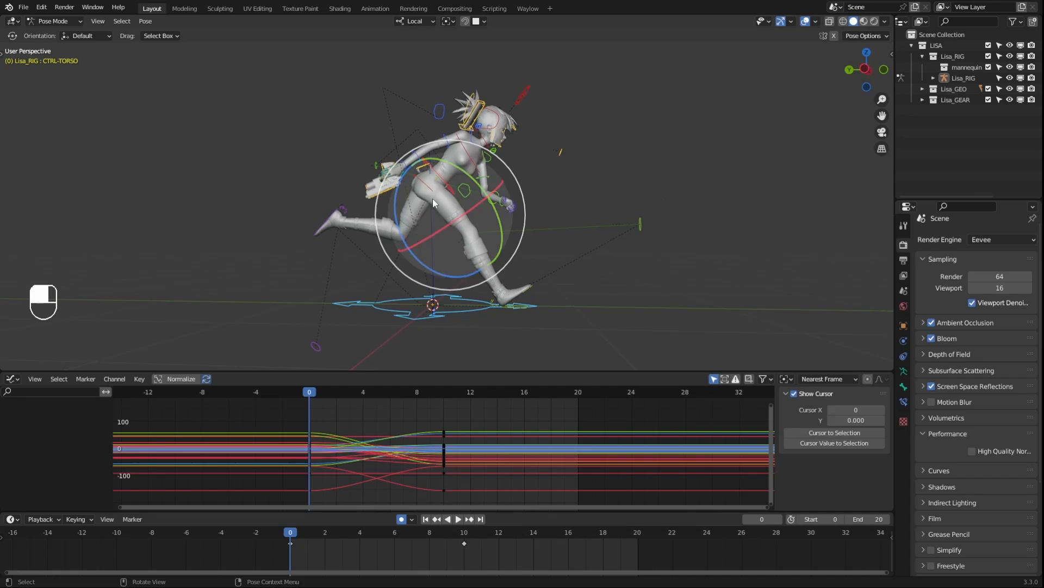
middle_click_drag(581, 273, 585, 274)
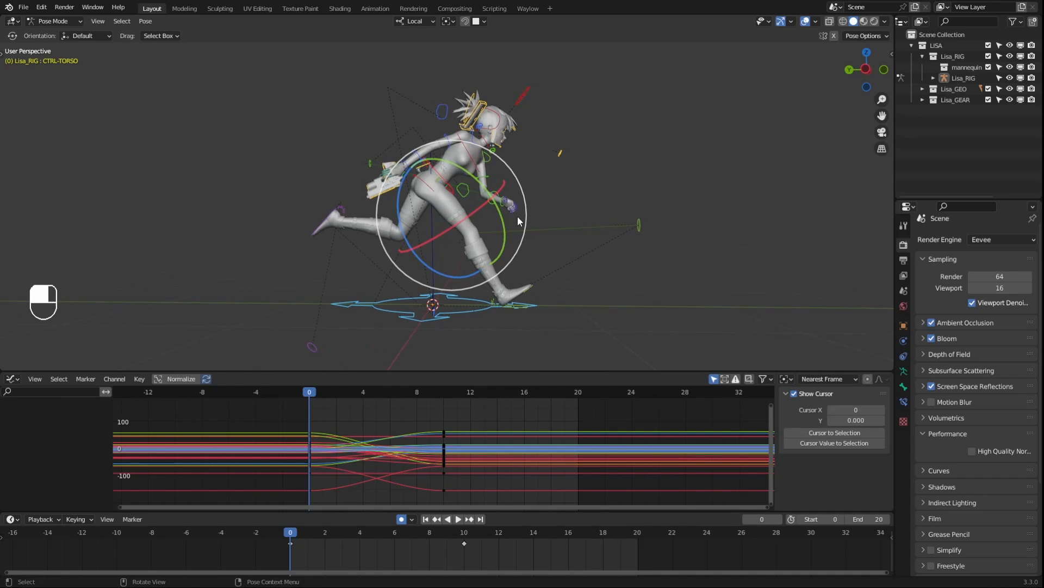
middle_click_drag(374, 267, 382, 273)
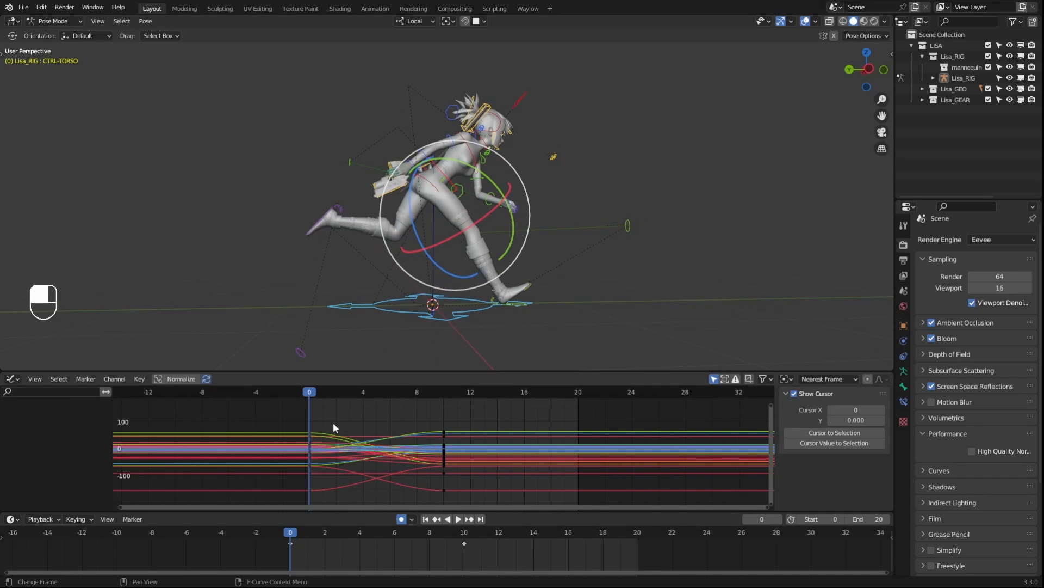
key("space")
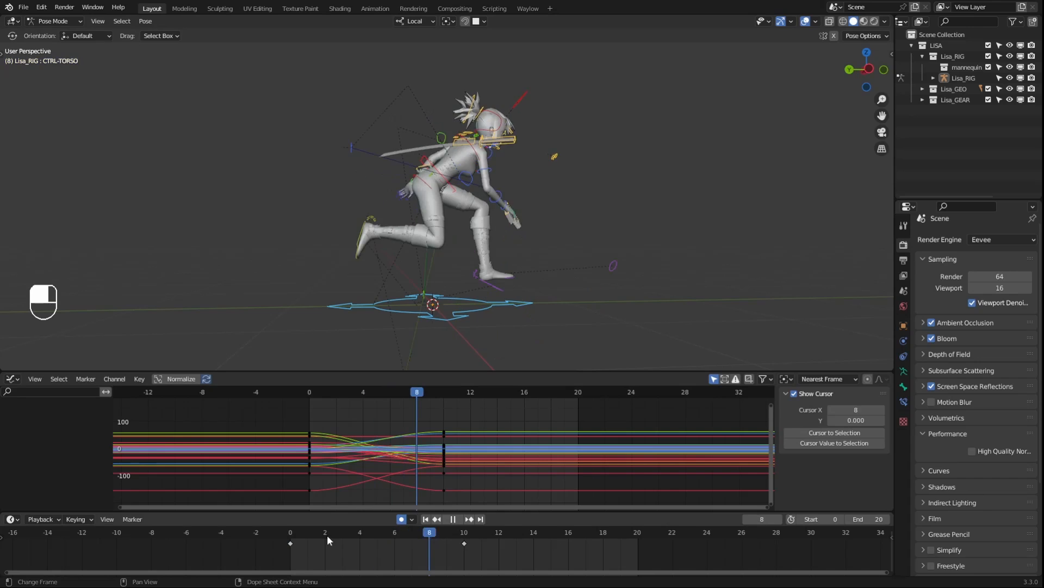
middle_click_drag(461, 249, 345, 243)
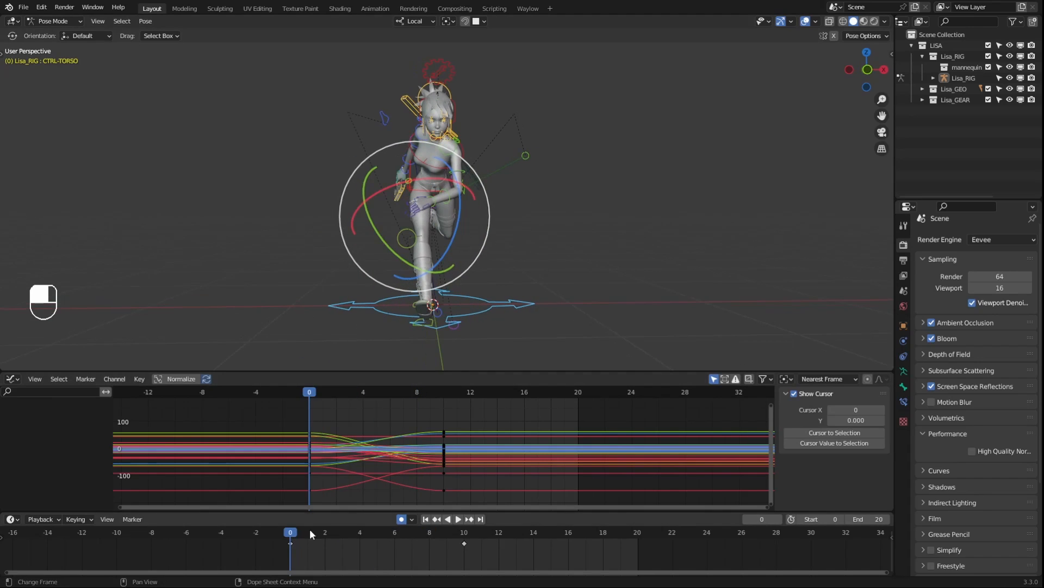
Copy the contact pose keyframes at frame 0 and paste them at frame 20 to close the loop
mouse_move(297, 535)
left_mouse_down()
mouse_move(459, 517)
mouse_move(294, 495)
mouse_move(435, 506)
mouse_move(295, 527)
left_mouse_up()
left_click(290, 543)
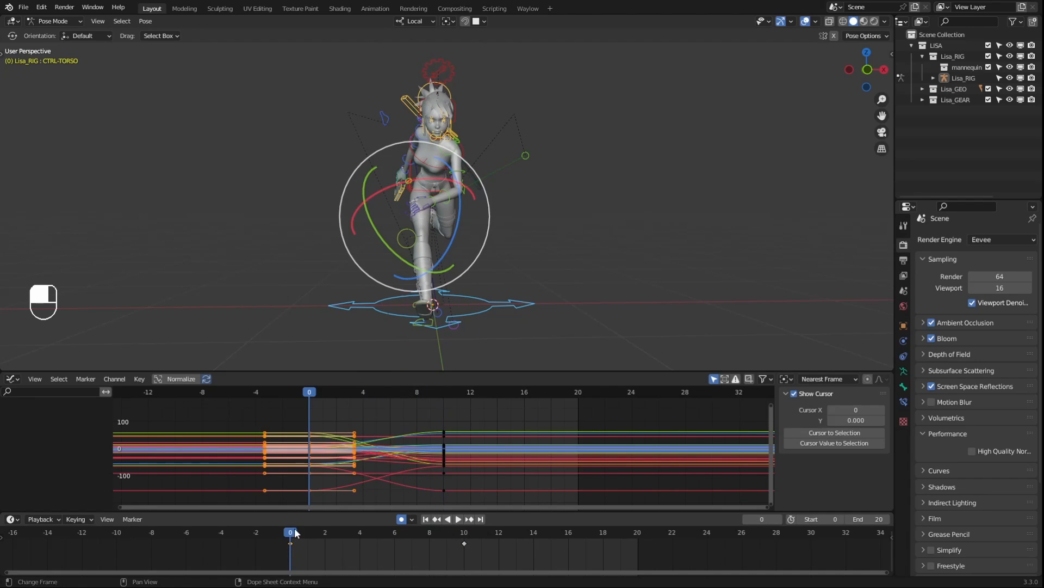
key("ctrl+c")
key("space")
left_click_drag(638, 540, 637, 539)
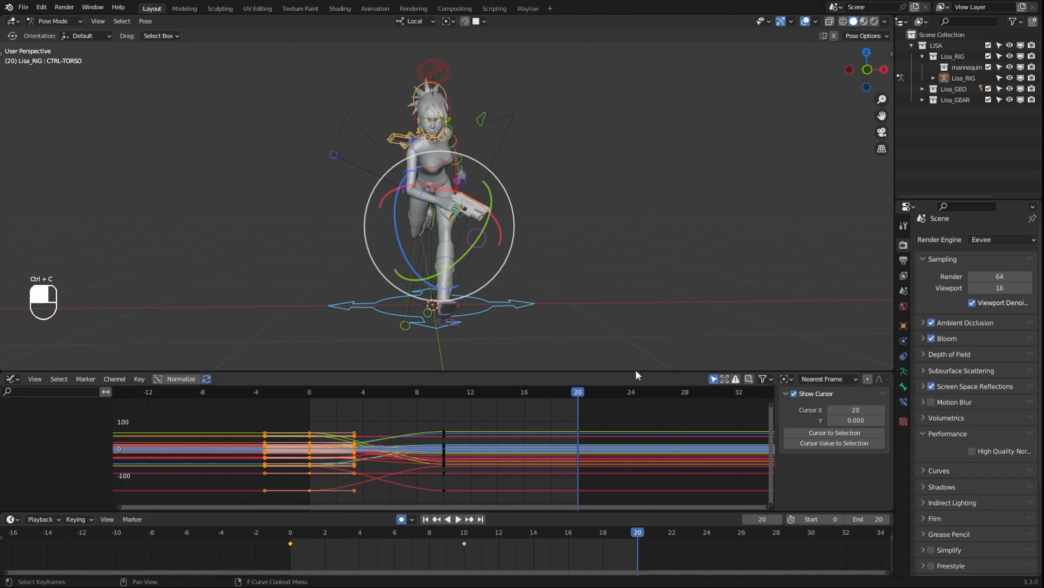
key("ctrl+v")
Compare the contact poses from the side by switching back and forth between their keyframes
middle_click_drag(587, 283, 645, 267)
key("1")
key("1")
key("2")
key("2")
key("1")
key("1")
key("2")
key("2")
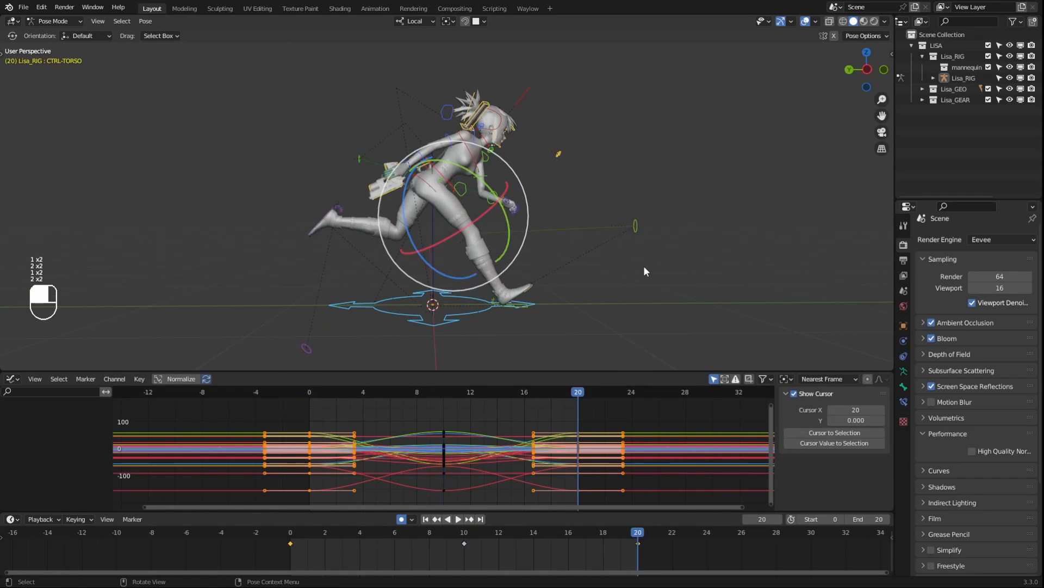
key("1")
key("1")
key("2")
key("1")
key("2")
key("2")
key("1")
key("1")
Play back the looping run from the front and the side, and scrub to frame 10 and back to frame 0
left_click(459, 520)
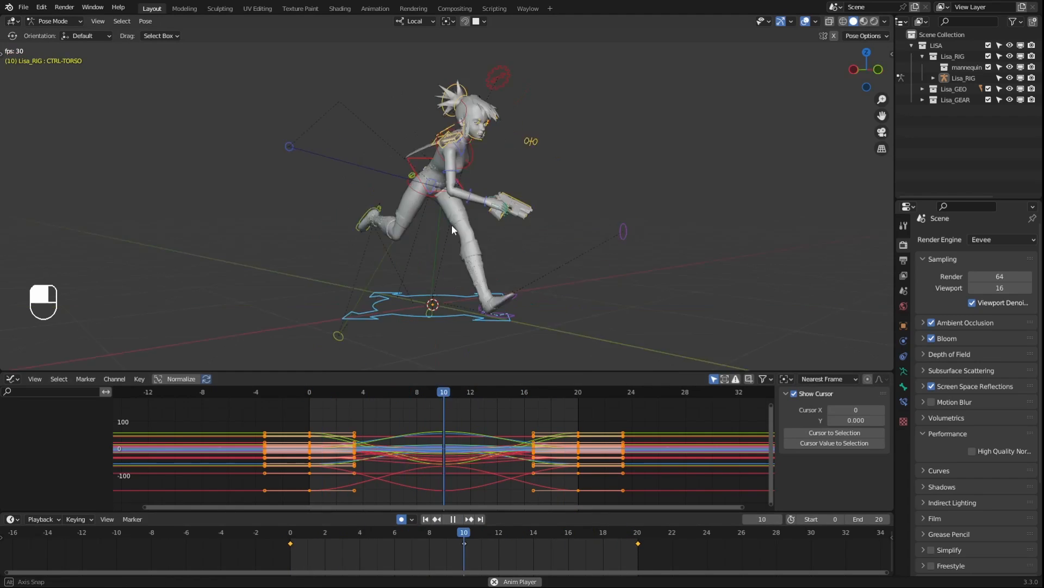
mouse_move(452, 224)
middle_mouse_down()
mouse_move(493, 212)
mouse_move(452, 207)
middle_mouse_up()
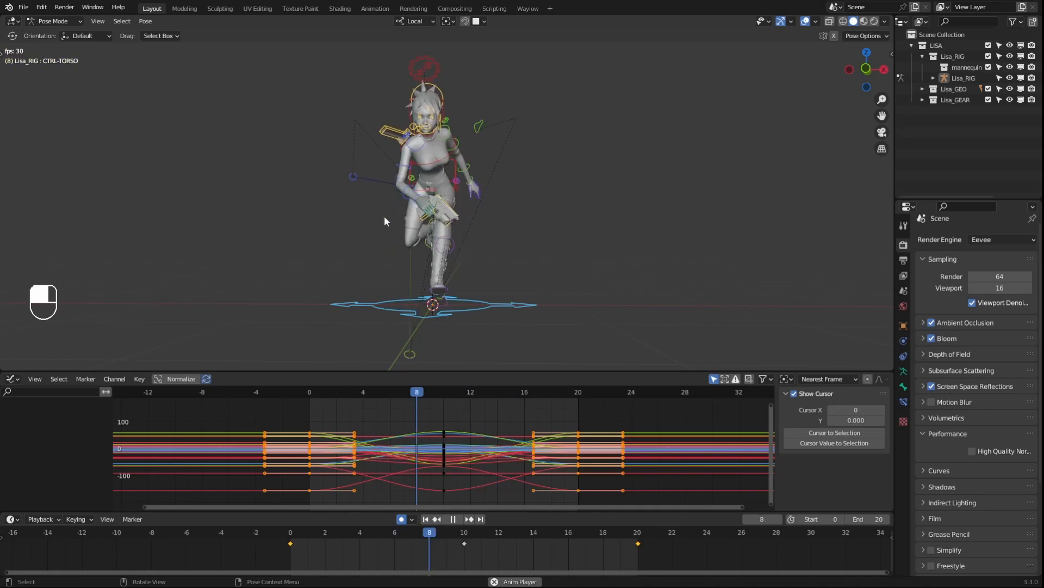
middle_click_drag(384, 215, 592, 223)
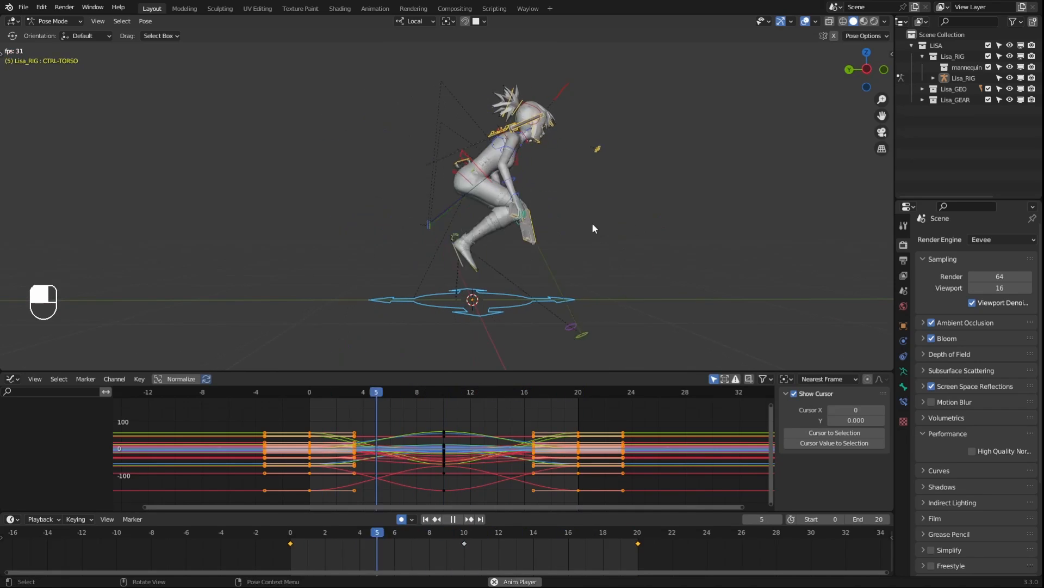
left_click(453, 519)
left_click_drag(380, 528, 466, 537)
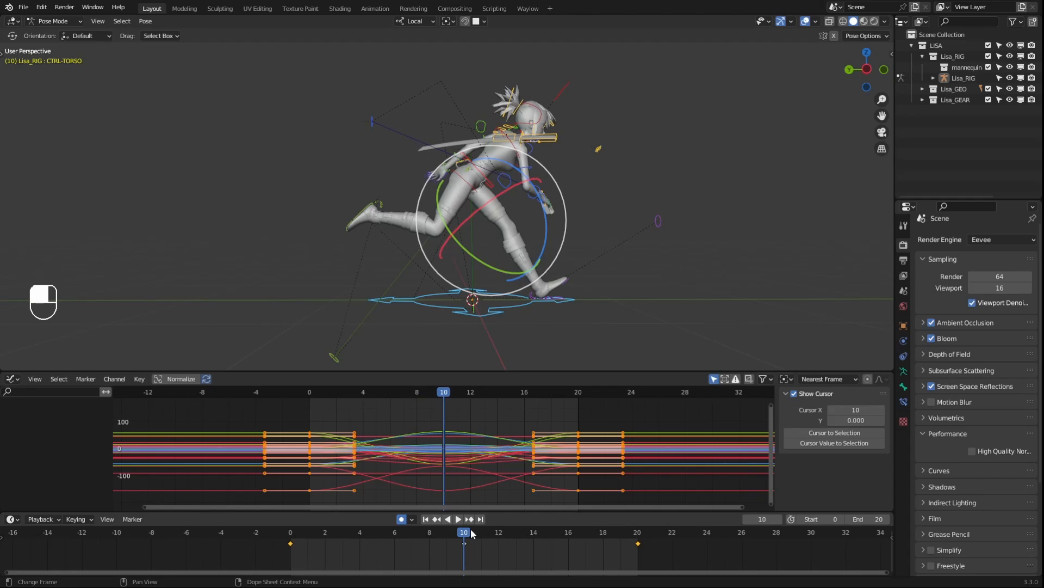
left_click_drag(471, 528, 296, 518)
Select the torso control at frame 0 in the side view to show its curves
scroll(626, 251, "up", 2)
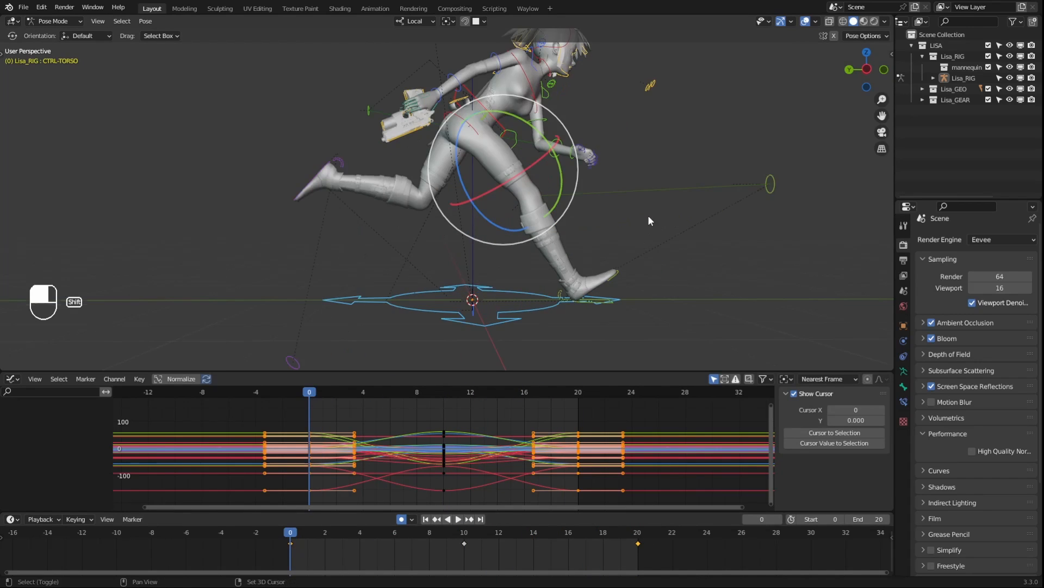
middle_click_drag(648, 214, 641, 235, "shift")
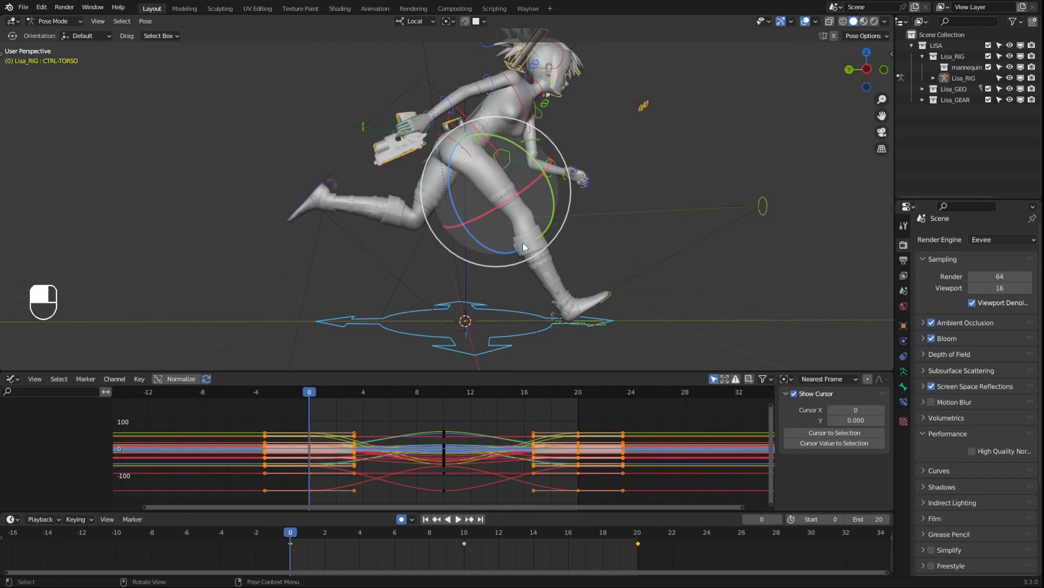
left_click(472, 128)
scroll(473, 131, "down", 2)
left_click(476, 191)
scroll(506, 226, "up", 1)
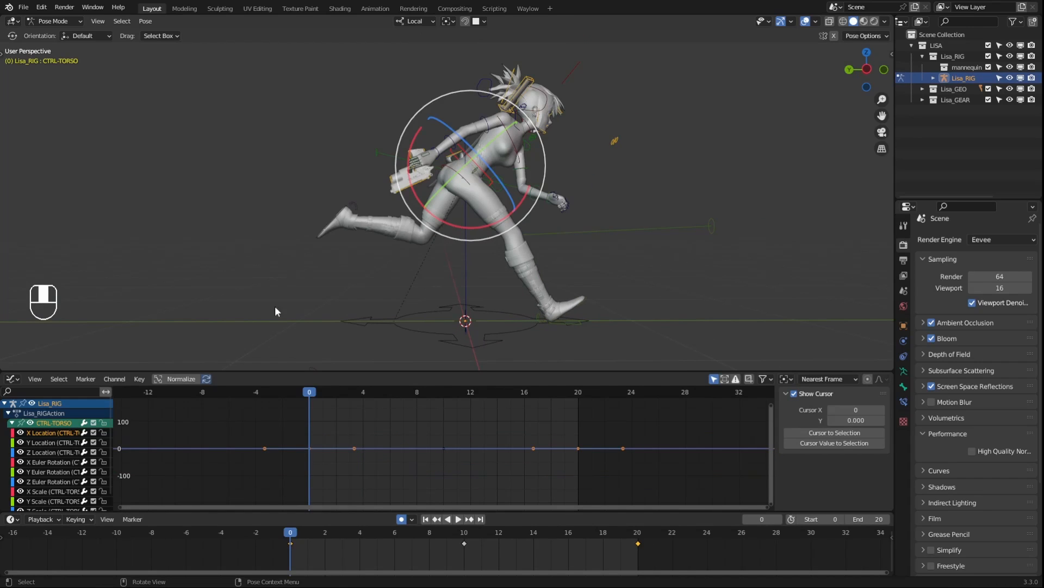
Try moving the torso control's frame 0 key on its location curves, including Z Location, to find the vertical one
left_click(34, 442)
key("g")
left_click_drag(384, 429, 374, 457)
right_click(348, 462)
left_click(33, 453)
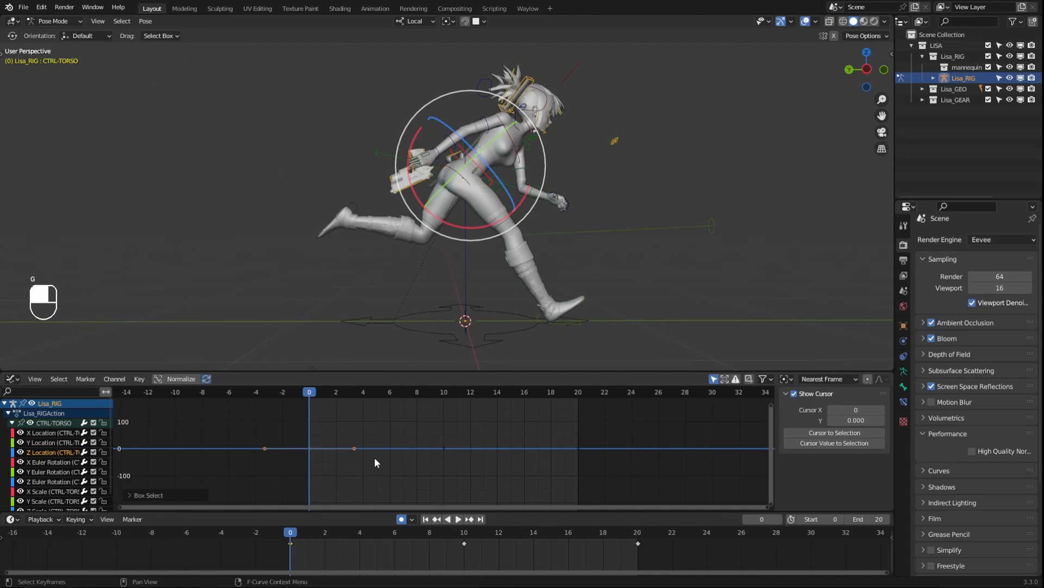
key("g")
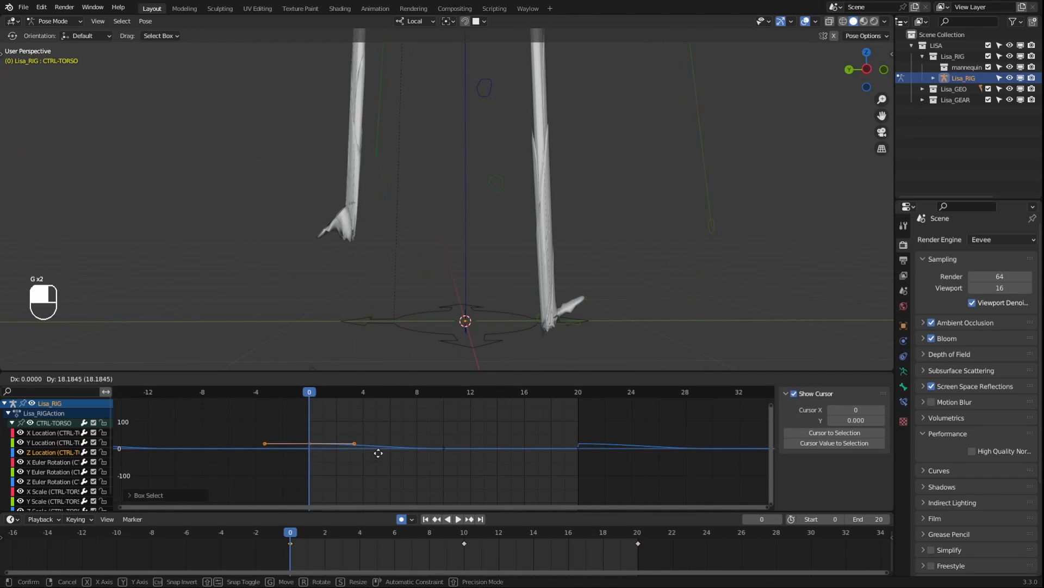
right_click(378, 454)
Frame the torso's Z Location curve closely in the Graph Editor and set the current frame to 2
middle_click_drag(541, 465, 534, 439, "ctrl")
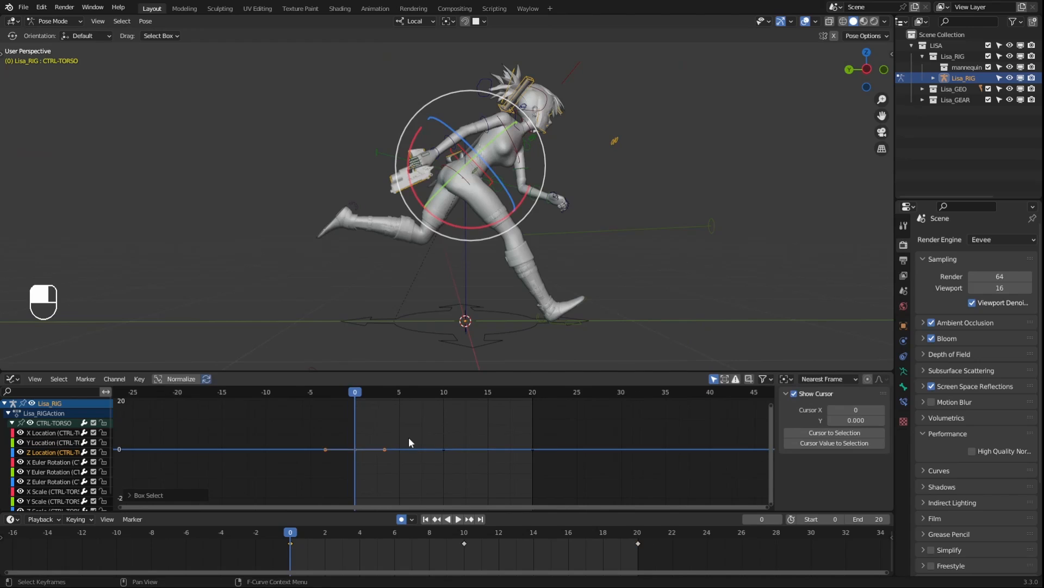
key("KP_Decimal")
middle_click_drag(437, 423, 483, 435, "ctrl")
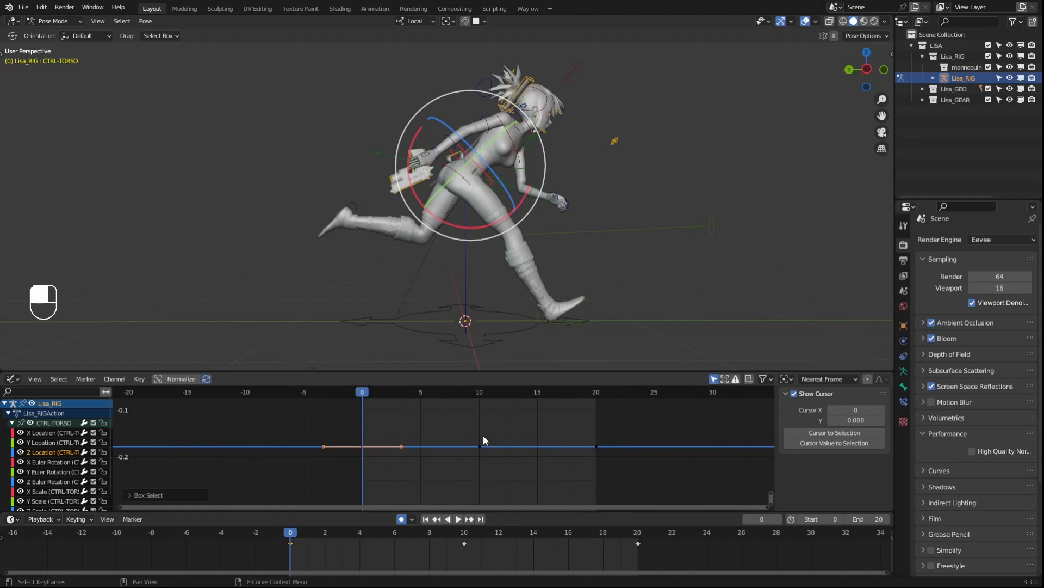
left_click(482, 435)
mouse_move(370, 393)
left_mouse_down()
mouse_move(482, 393)
mouse_move(359, 397)
mouse_move(388, 393)
left_mouse_up()
left_click_drag(395, 438, 348, 461)
right_click(394, 457)
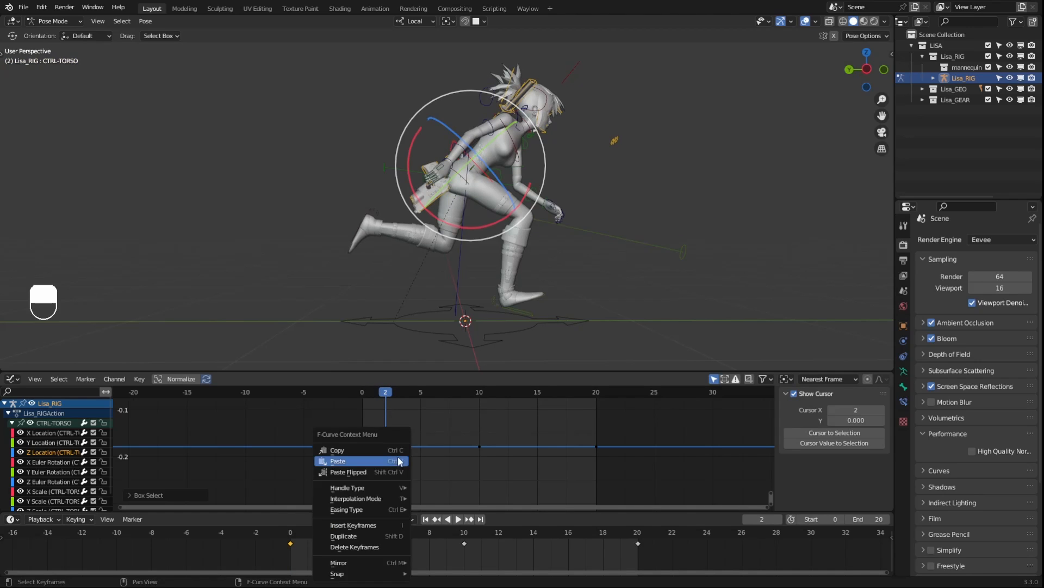
Select all the rig's controls and insert a whole-character keyframe at frame 2
left_click_drag(631, 246, 635, 245)
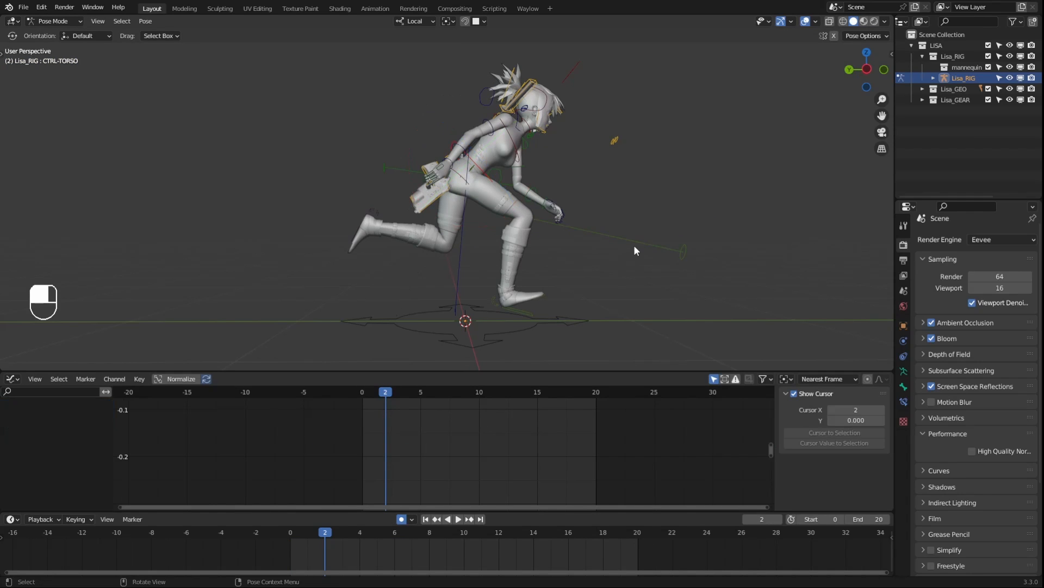
key("a")
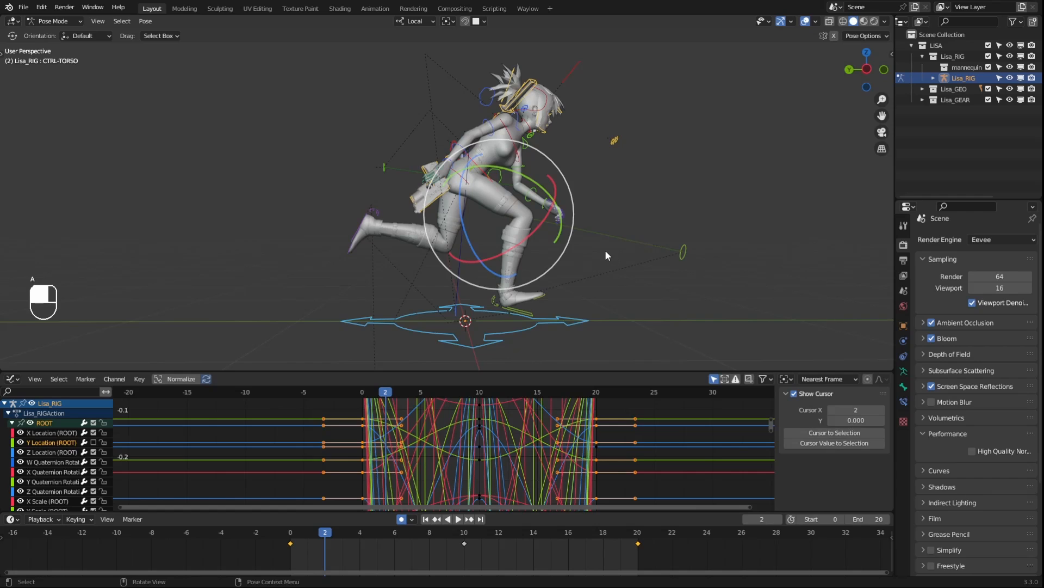
key("i")
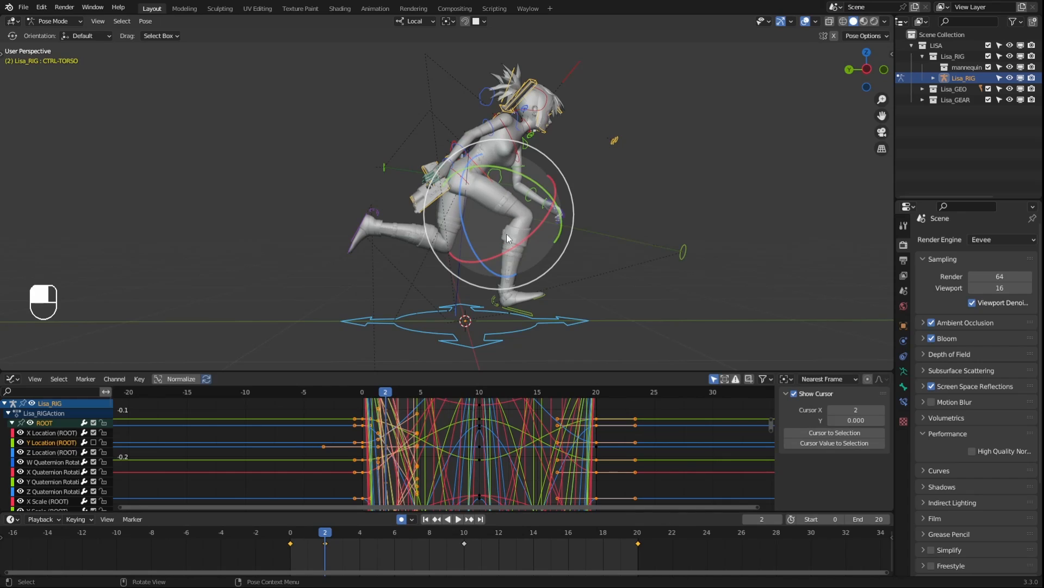
key("i")
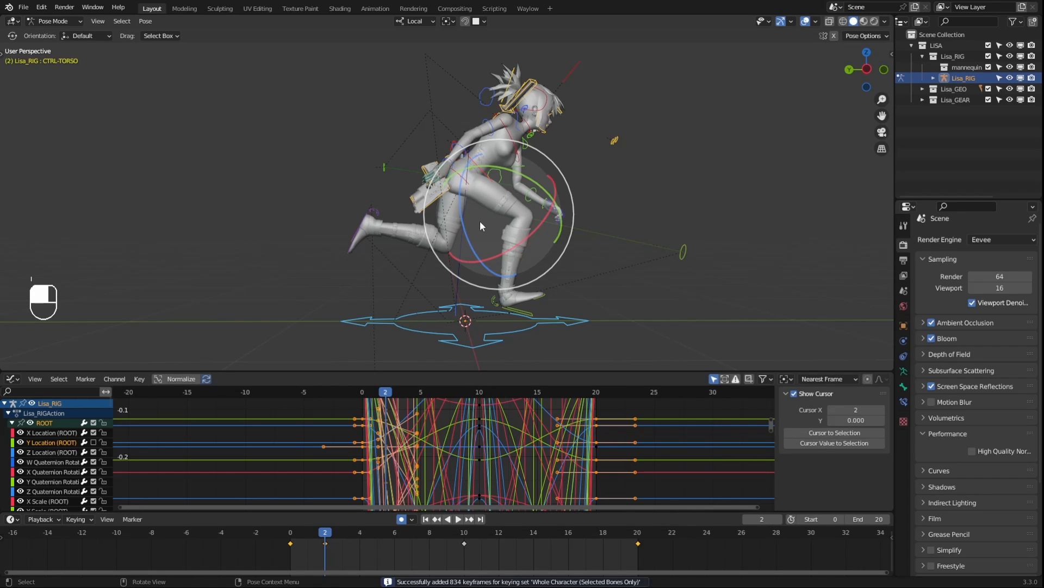
Inspect the active keying set and the list of available keying sets
left_click(82, 520)
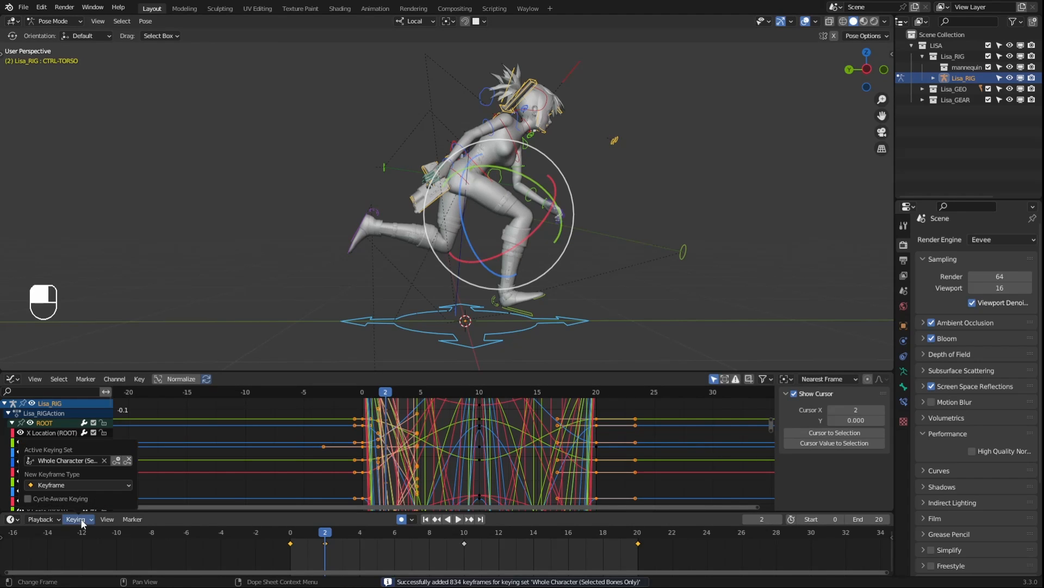
left_click(57, 462)
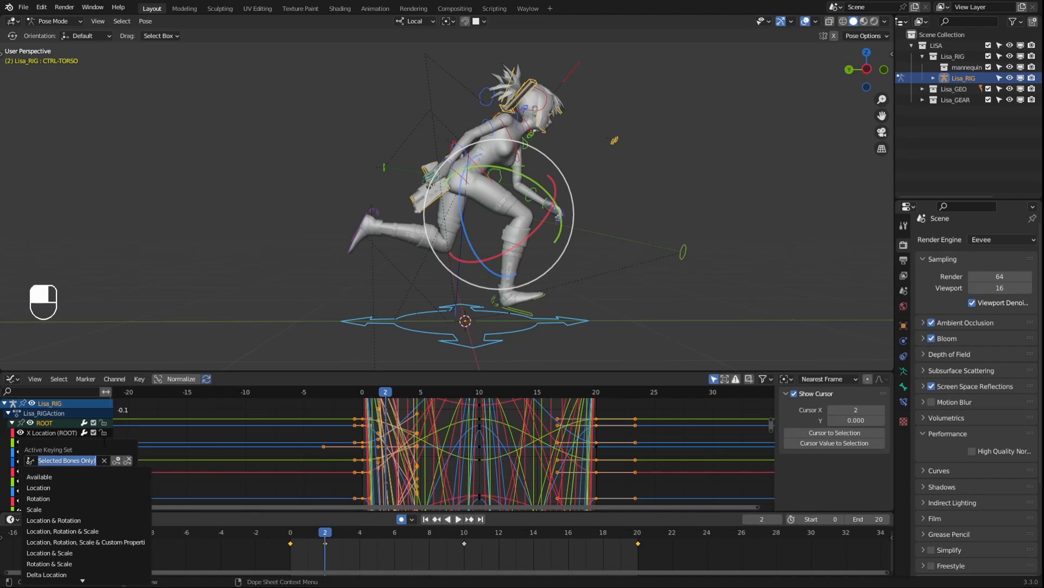
left_click(105, 442)
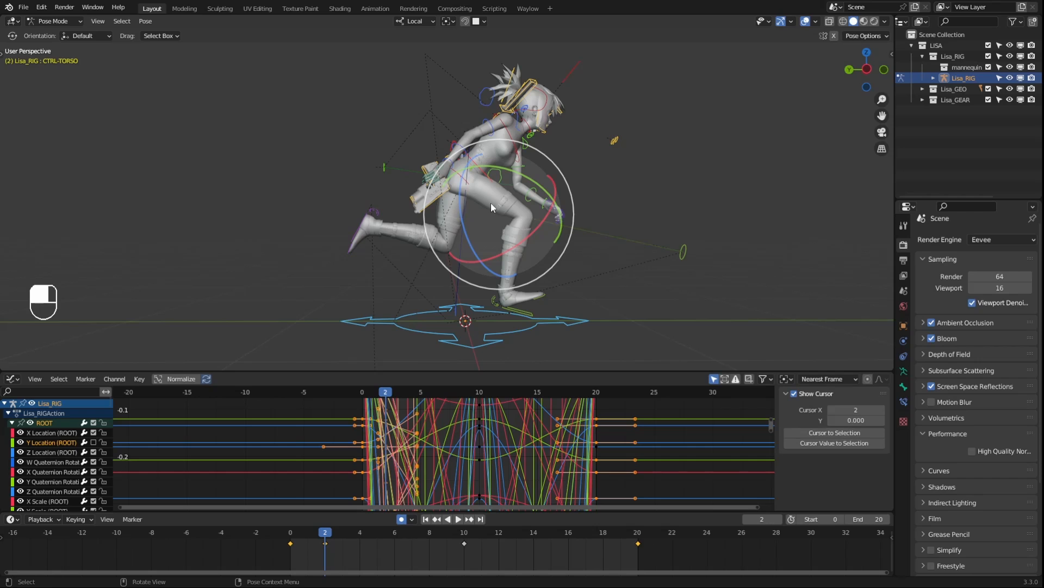
Lower the torso control's Z Location key at frame 2 to about -0.3 to push the body down
left_click_drag(494, 202, 387, 224)
left_click(481, 172)
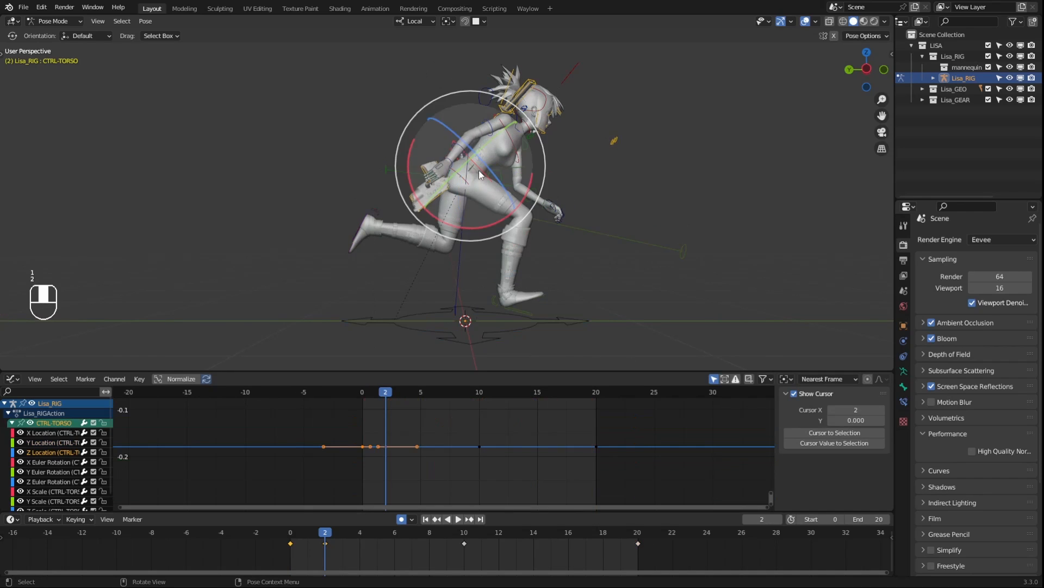
left_click(53, 454)
left_click_drag(429, 426, 377, 465)
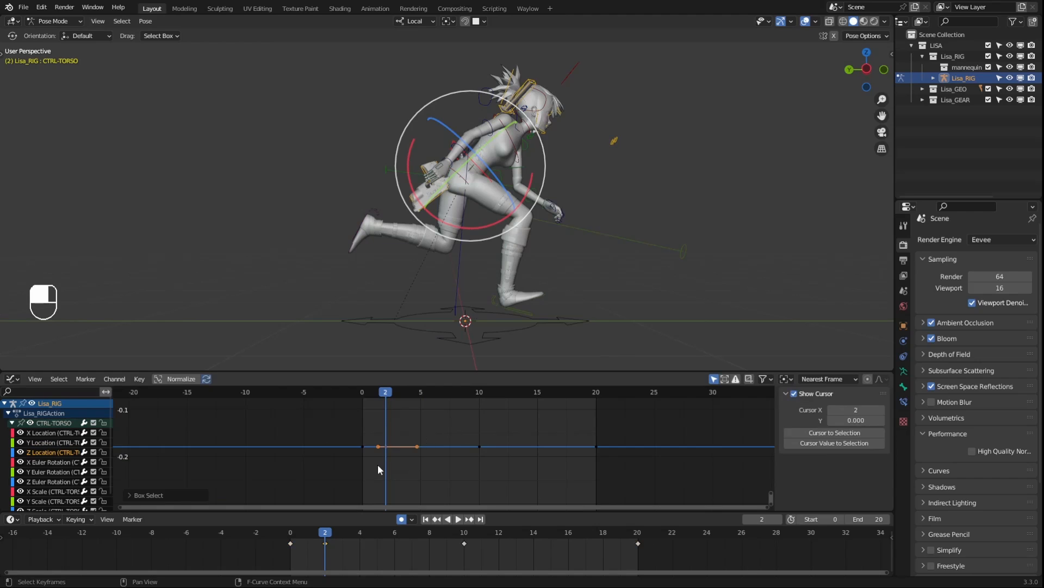
key("KP_Decimal")
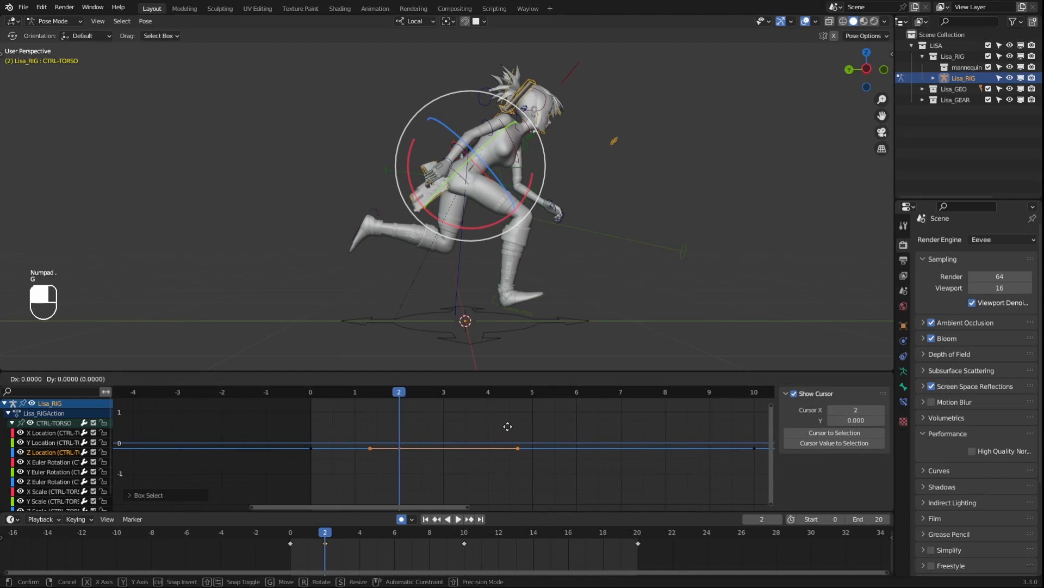
key("g")
left_click(509, 426)
mouse_move(509, 427)
middle_mouse_down("ctrl")
mouse_move(543, 430)
mouse_move(520, 443)
mouse_move(514, 416)
middle_mouse_up("ctrl")
key("g")
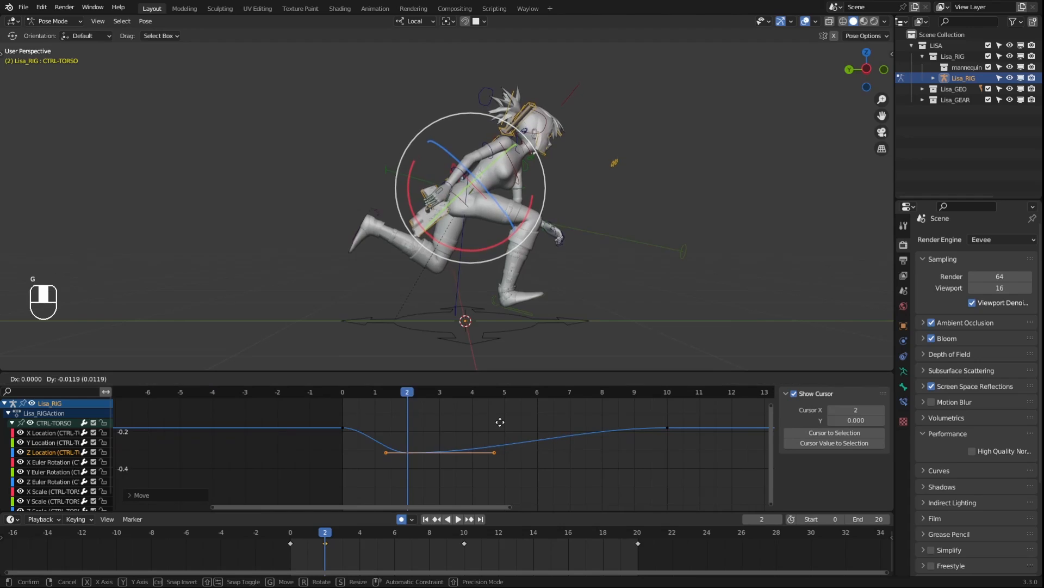
left_click(499, 423)
Check the downward motion, then raise the torso's Z Location key at frame 2 to about -0.26
left_click_drag(397, 389, 569, 403)
key("g")
left_click(453, 433)
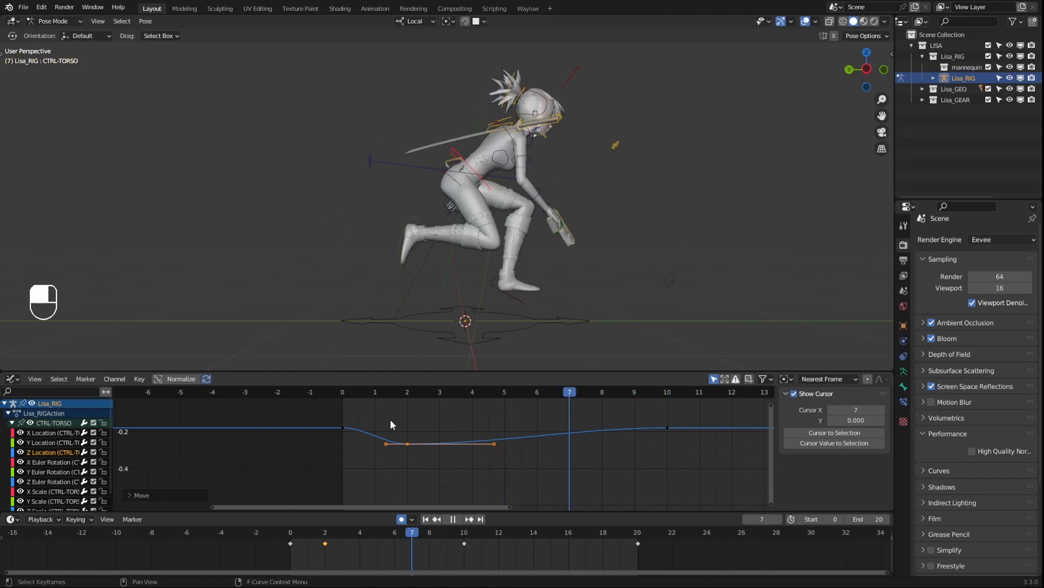
left_click_drag(390, 419, 350, 419)
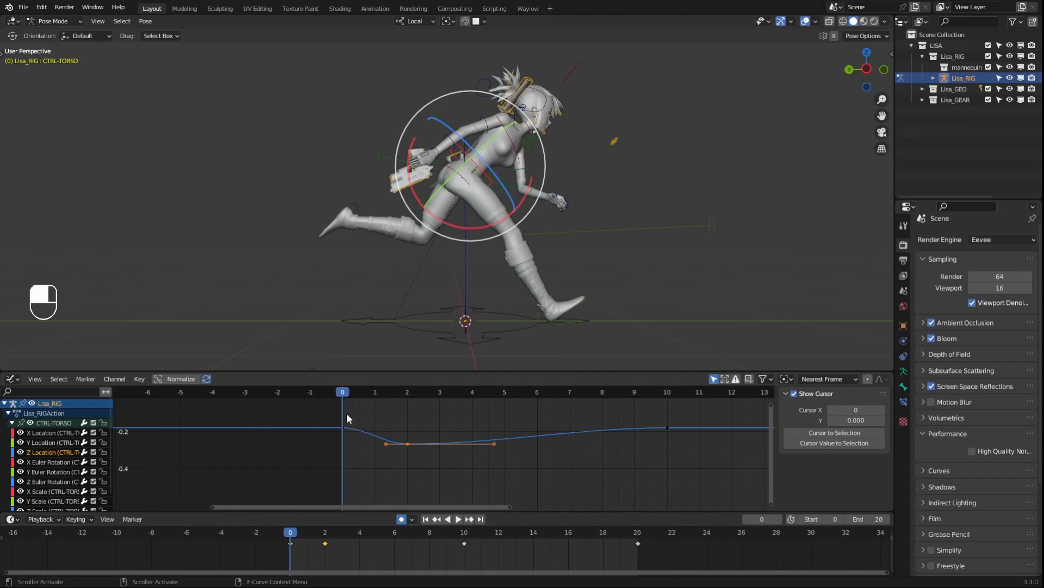
left_click_drag(344, 394, 405, 396)
key("g")
middle_click(435, 448)
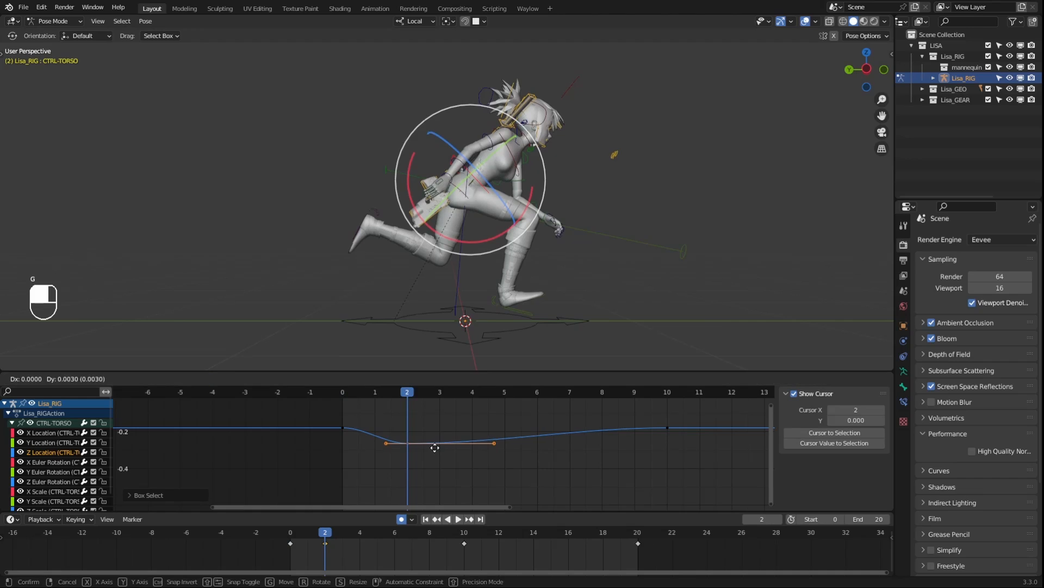
left_click(434, 446)
Insert a whole-character keyframe on all the rig's controls at frame 4
left_click_drag(325, 535, 361, 533)
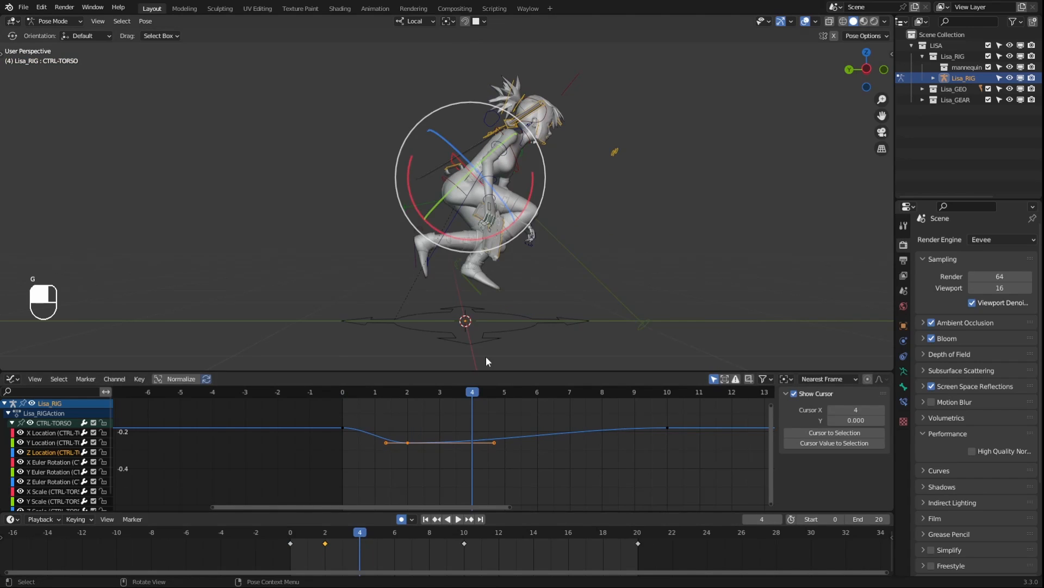
key("a")
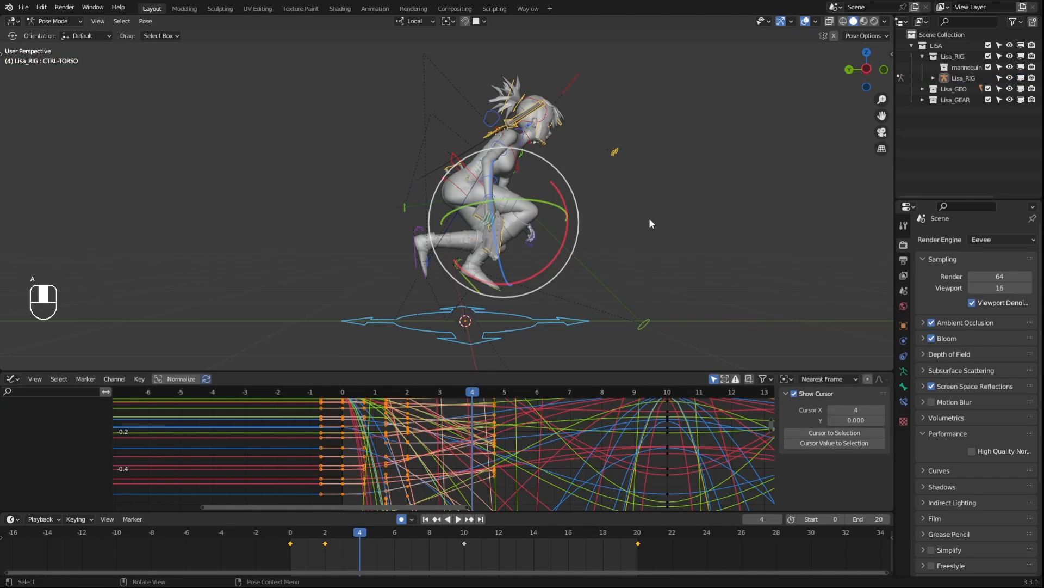
key("i")
Raise the torso control's Z Location key at frame 4 by about 0.02 and play back the result
left_click(464, 162)
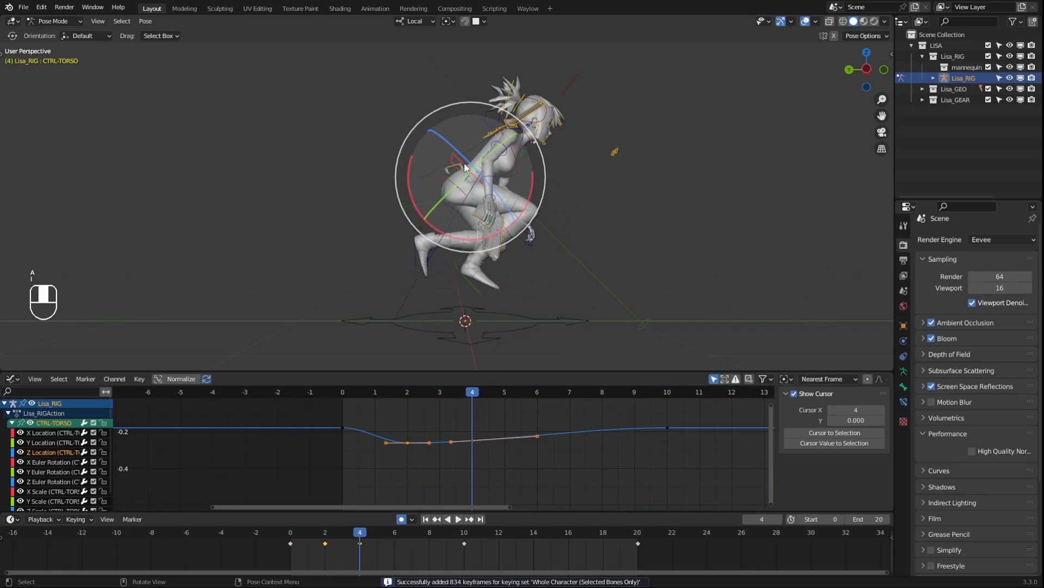
left_click_drag(469, 439, 522, 440)
key("g")
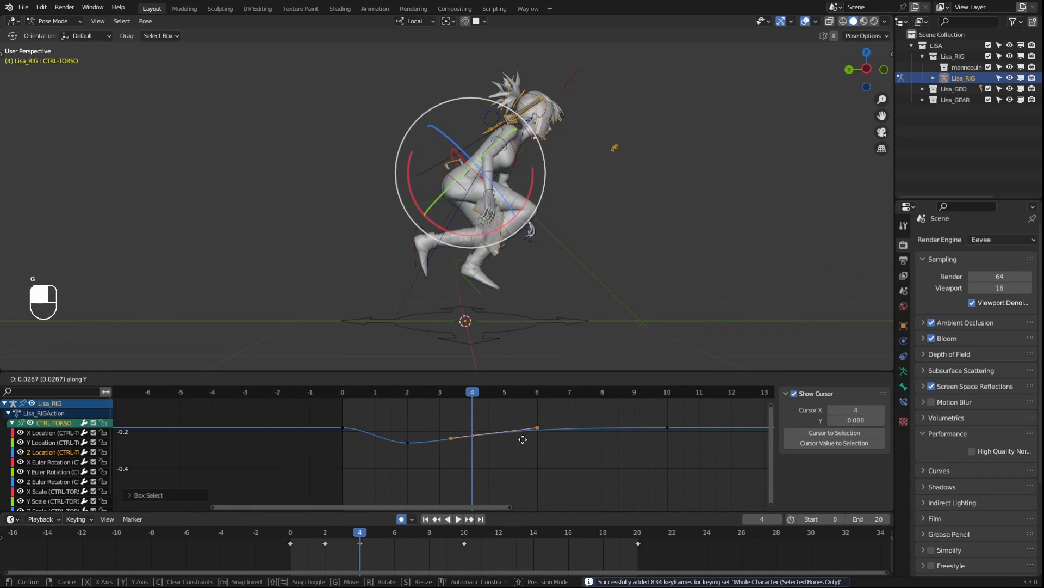
left_click(523, 438)
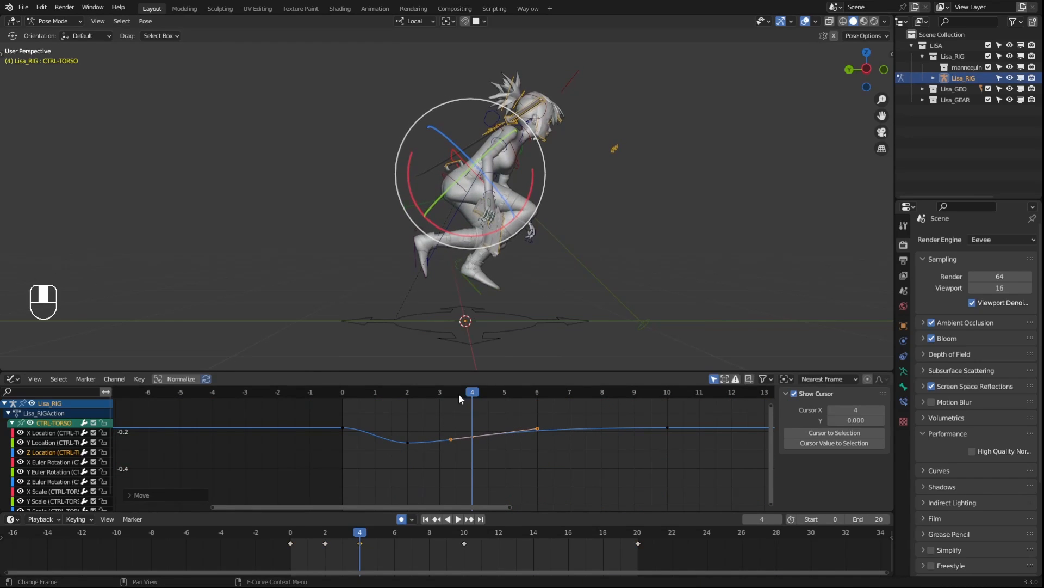
key("shift+Left")
key("space")
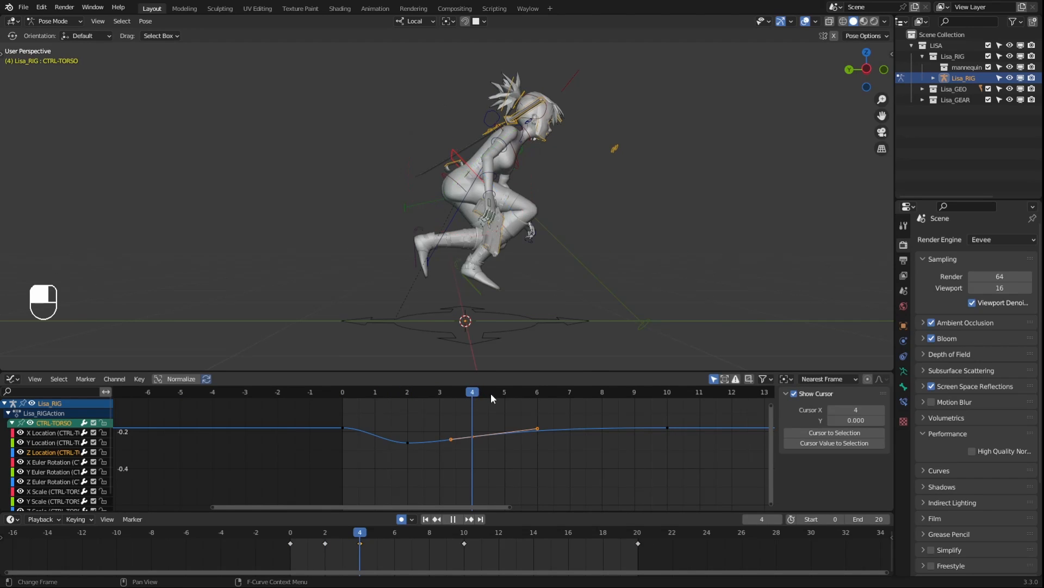
Insert a whole-character keyframe on all the rig's controls at frame 6
key("space")
key("a")
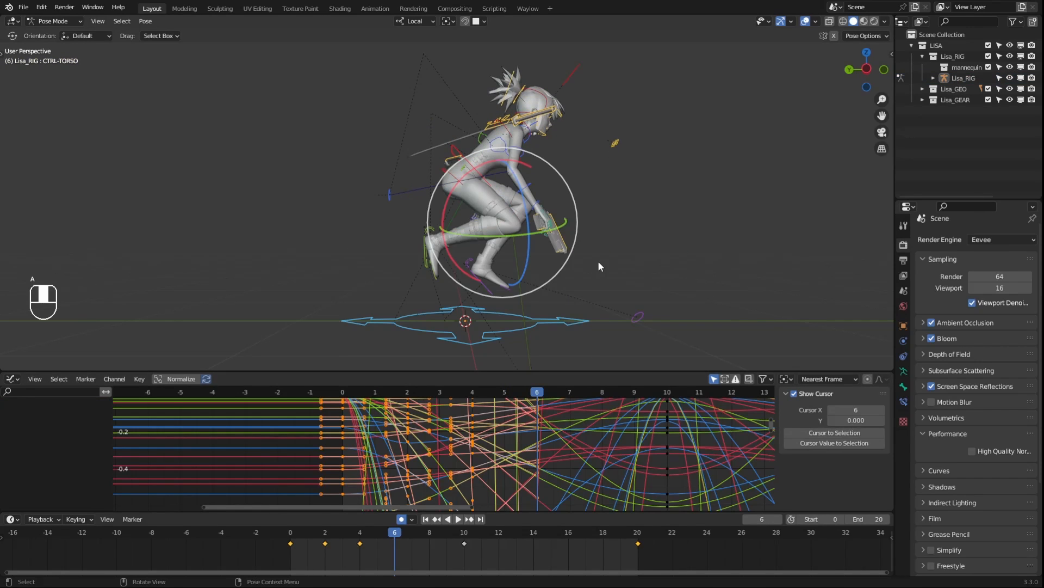
key("i")
left_click(599, 260)
Raise the torso control's Z Location key at frame 6 by about 0.04
left_click(468, 161)
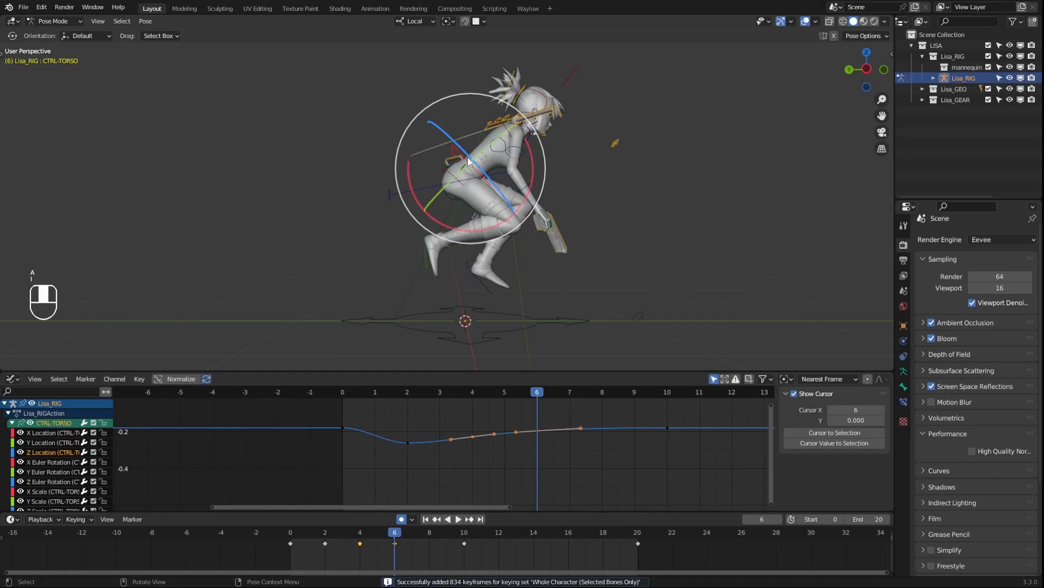
left_click_drag(503, 420, 566, 468)
key("g")
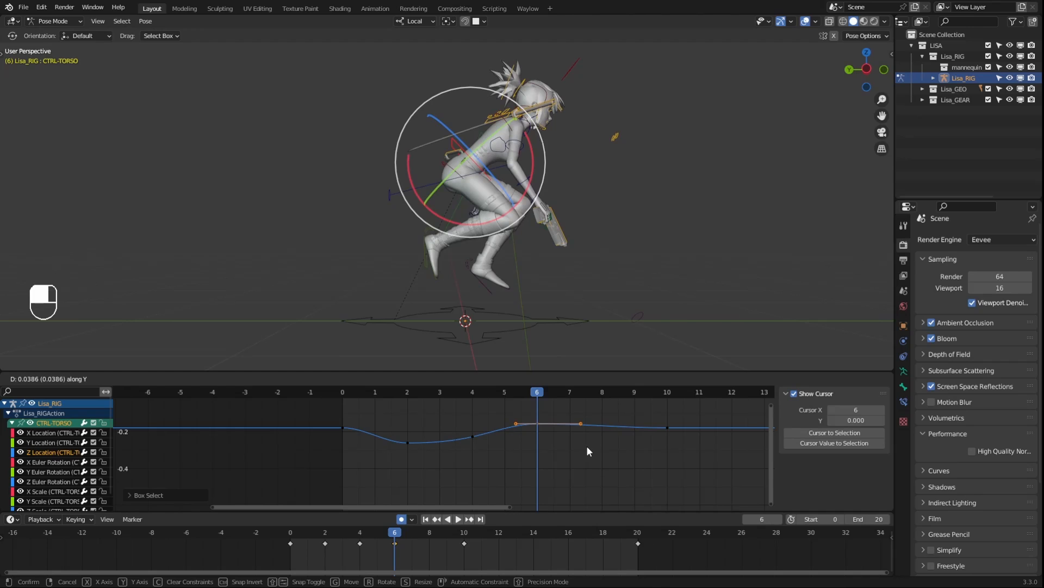
left_click(588, 450)
Check the RunPoses.png pose reference, then lower the torso's Z Location key at frame 6 by about 0.003
left_click_drag(1043, 182, 459, 120)
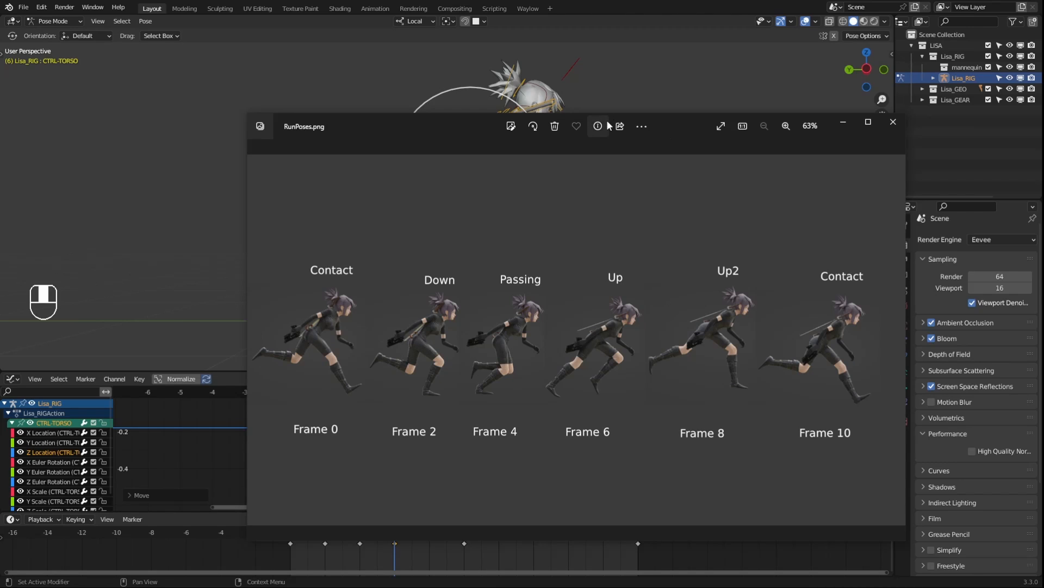
left_click(893, 122)
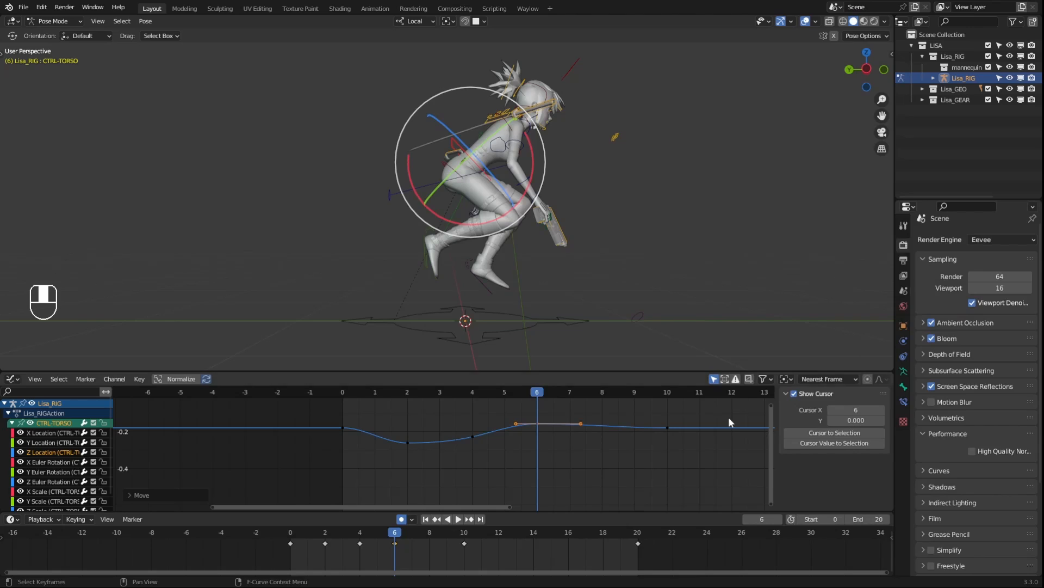
left_click_drag(514, 409, 578, 433)
key("g")
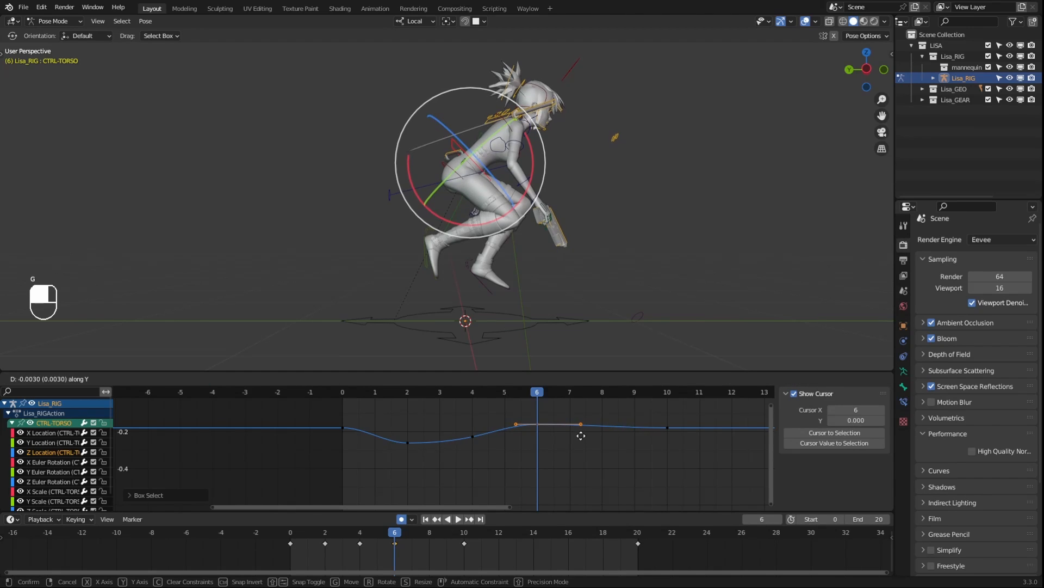
left_click(581, 435)
Insert a whole-character keyframe on all the rig's controls at frame 8
left_click(609, 204)
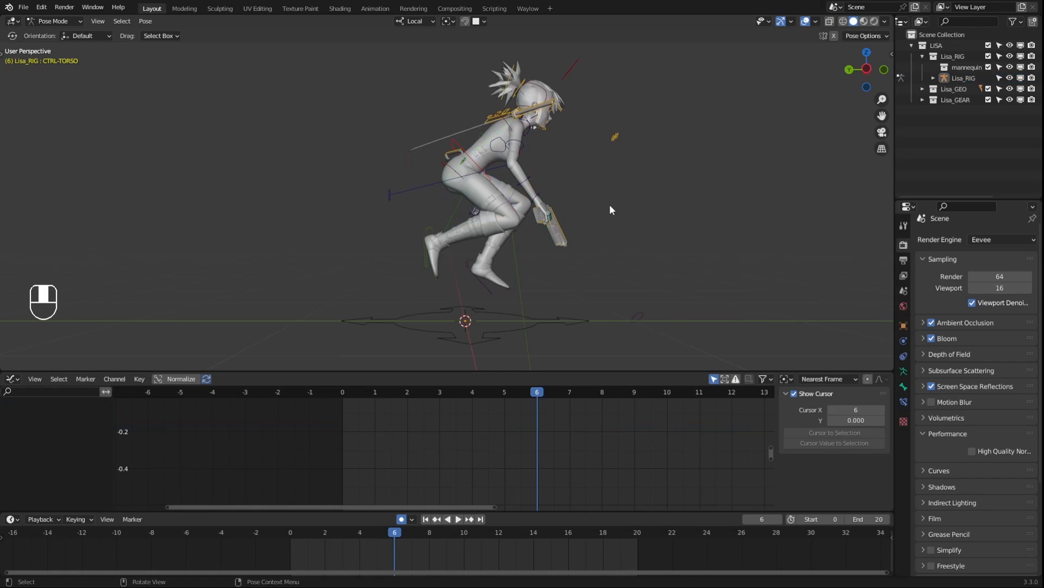
key("a")
key("space")
key("space")
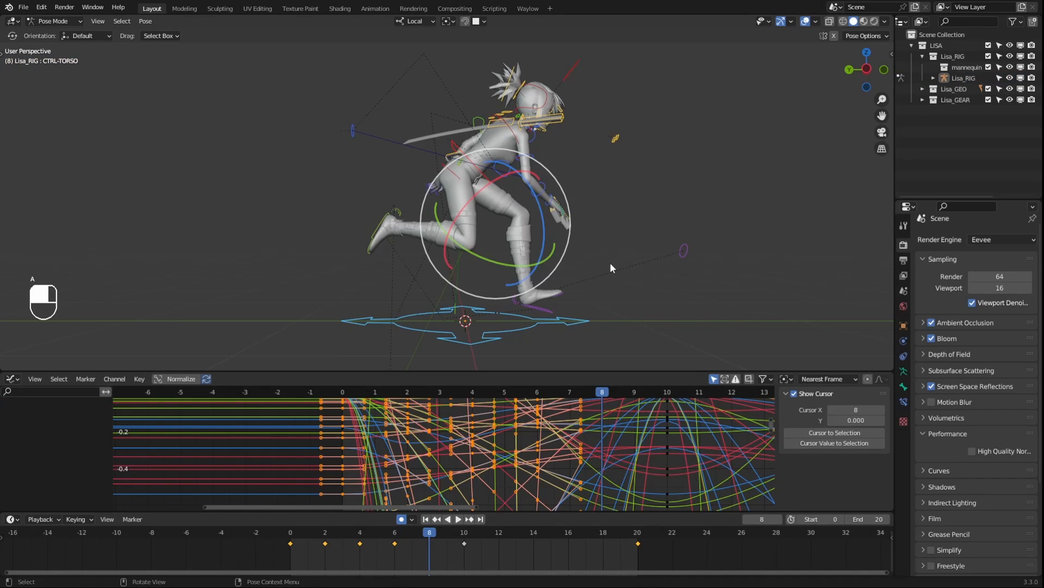
key("i")
key("alt+a")
Raise the torso control's Z Location key at frame 8 to about -0.1 for the highest pose
left_click(484, 171)
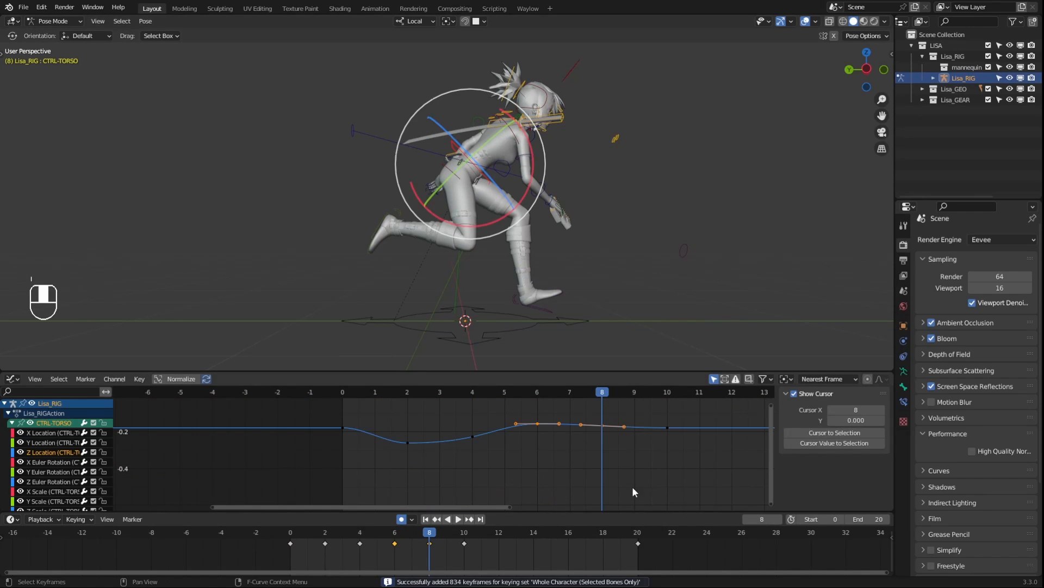
key("g")
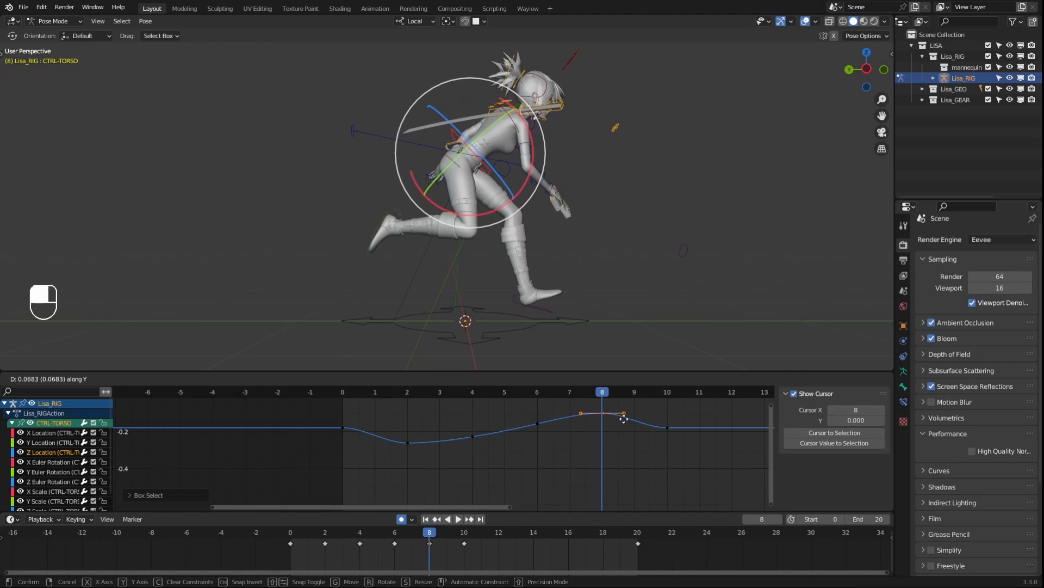
left_click(620, 421)
key("g")
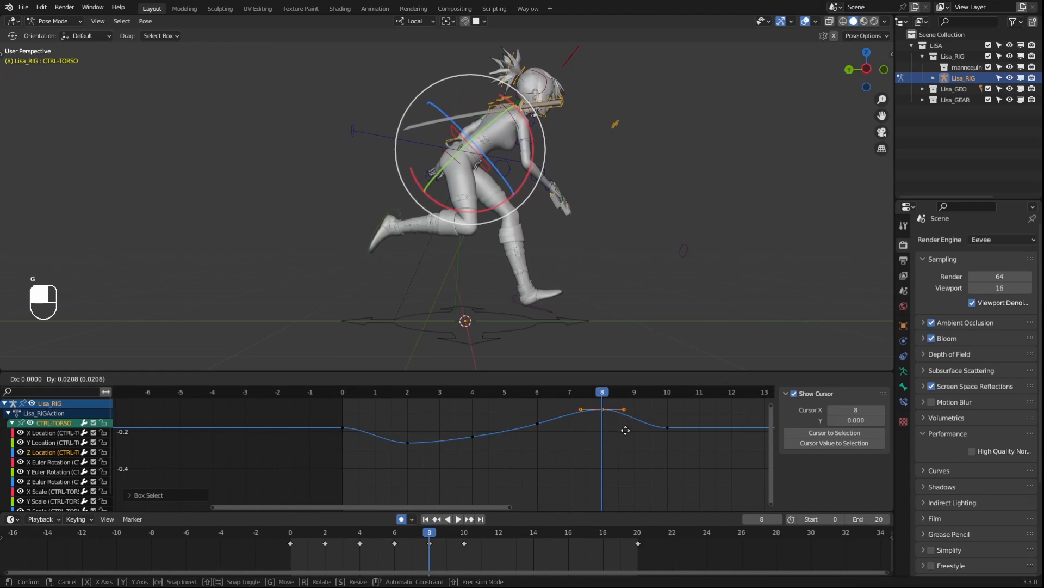
left_click(626, 432)
Scrub and play the run from frame 0 to review the torso's up-and-down motion
mouse_move(600, 396)
left_mouse_down()
mouse_move(472, 397)
mouse_move(594, 394)
left_mouse_up()
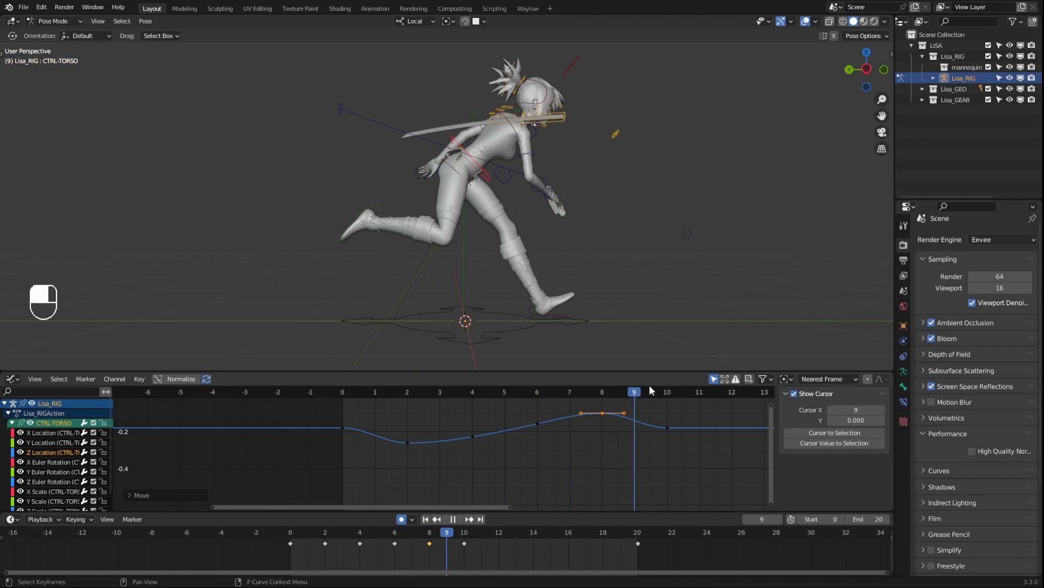
left_click(342, 396)
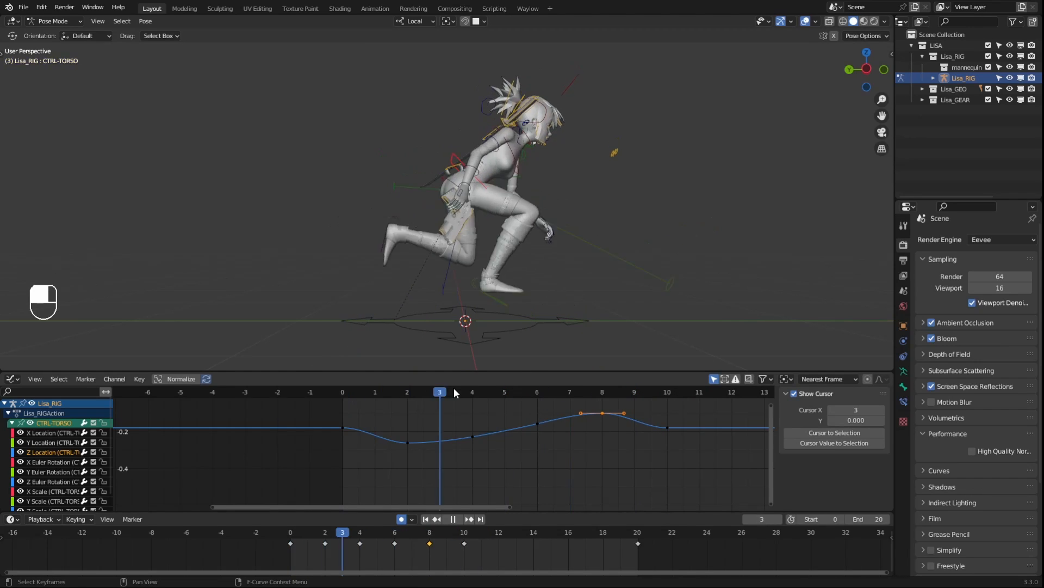
left_click_drag(651, 375, 325, 399)
left_click(458, 519)
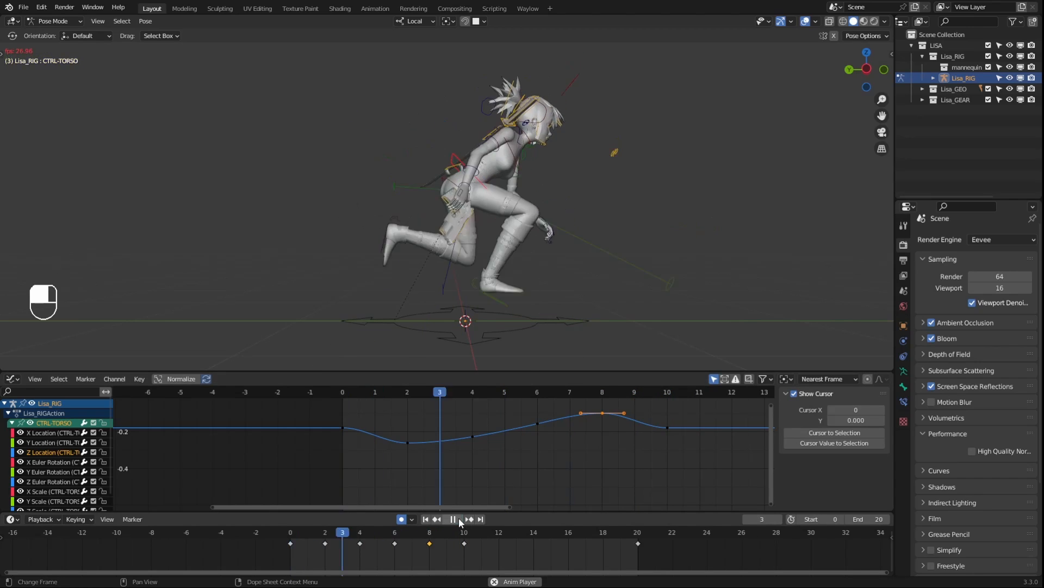
left_click(458, 519)
key("space")
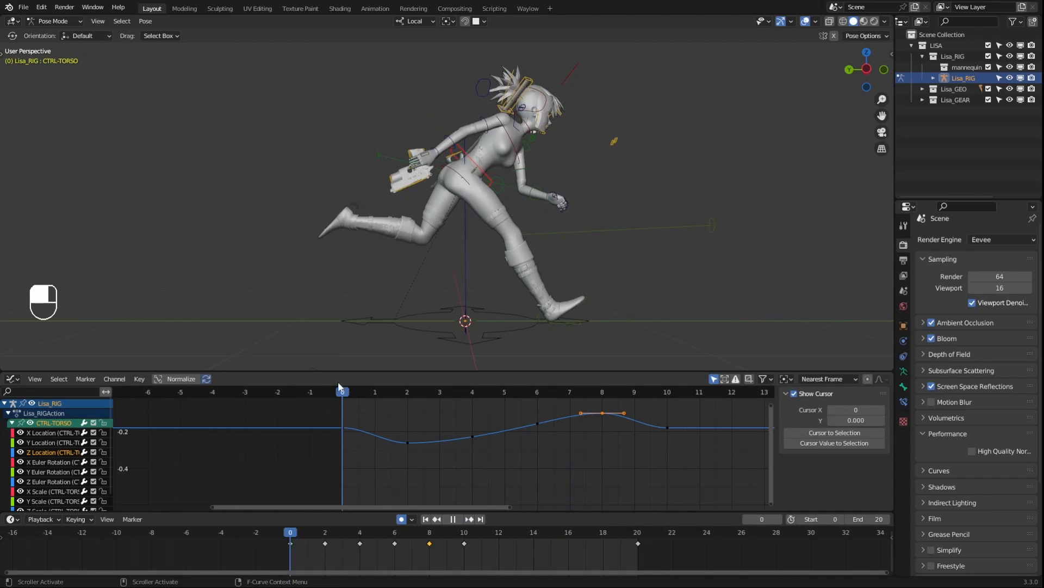
Raise the torso's Z Location key at frame 2 to about -0.24 and scrub through the nearby frames
key("g")
left_click(442, 416)
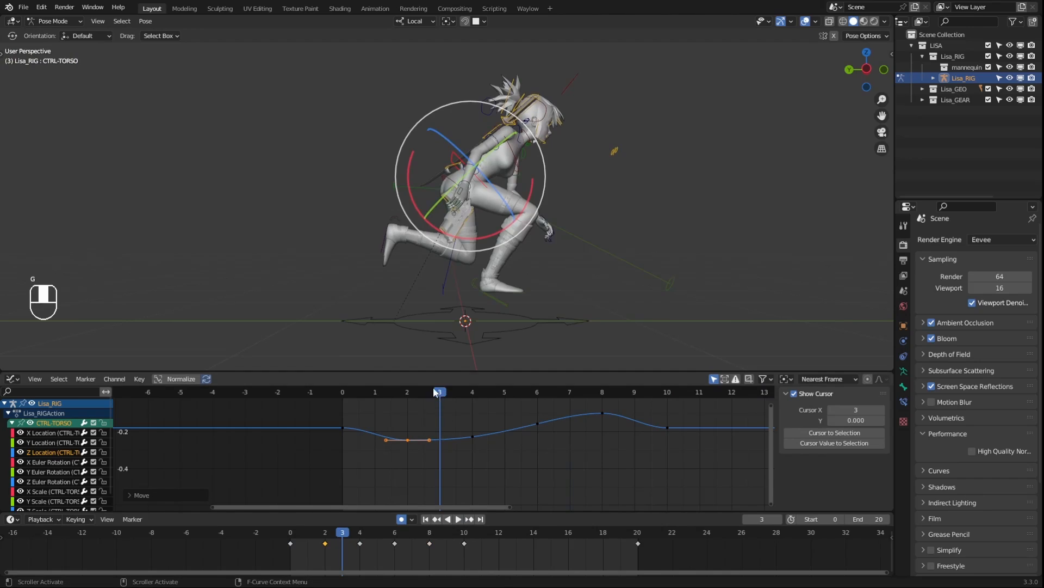
left_click_drag(433, 388, 408, 394)
left_click_drag(479, 399, 480, 400)
Raise the torso's Z Location keys slightly, to about -0.22 at frame 4 and about -0.14 at frame 6
left_click_drag(511, 407, 463, 461)
key("g")
left_click(482, 450)
left_click_drag(631, 416, 594, 446)
left_click_drag(567, 408, 525, 442)
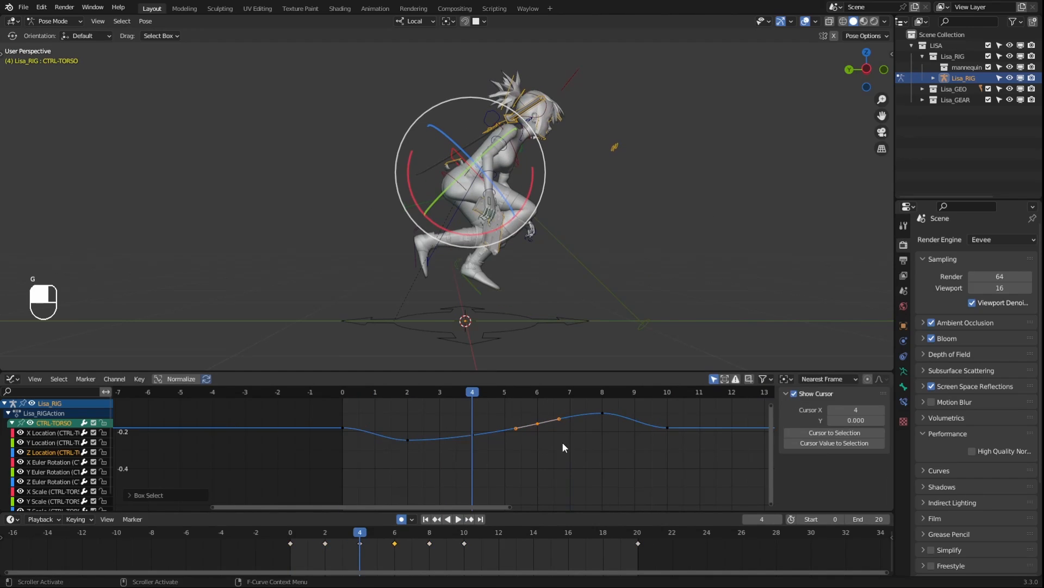
key("g")
left_click(561, 438)
Play back and scrub the cycle from frame 0 to judge the adjusted torso height
left_click_drag(511, 395, 423, 393)
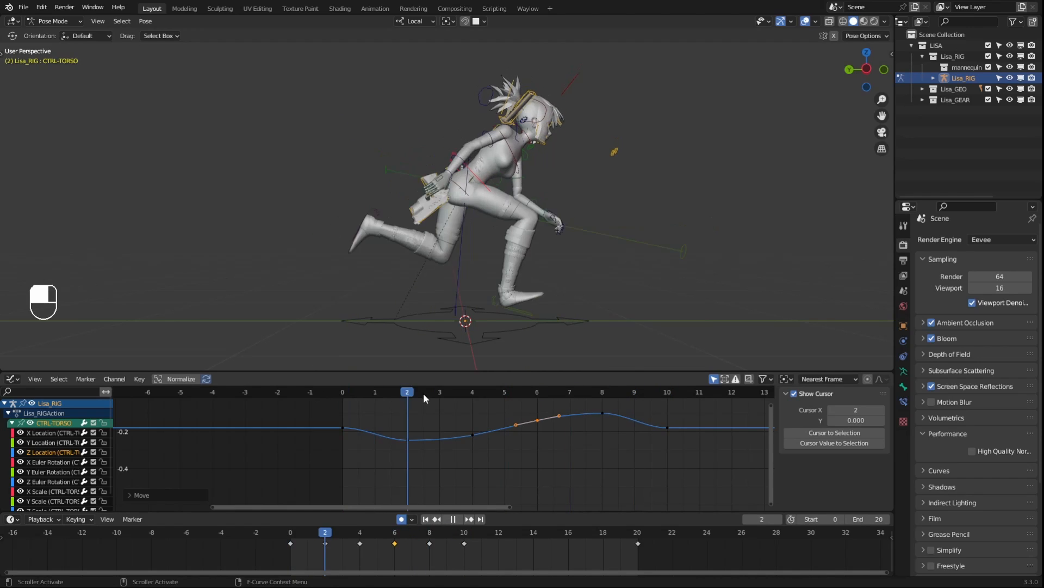
left_click_drag(612, 399, 331, 407)
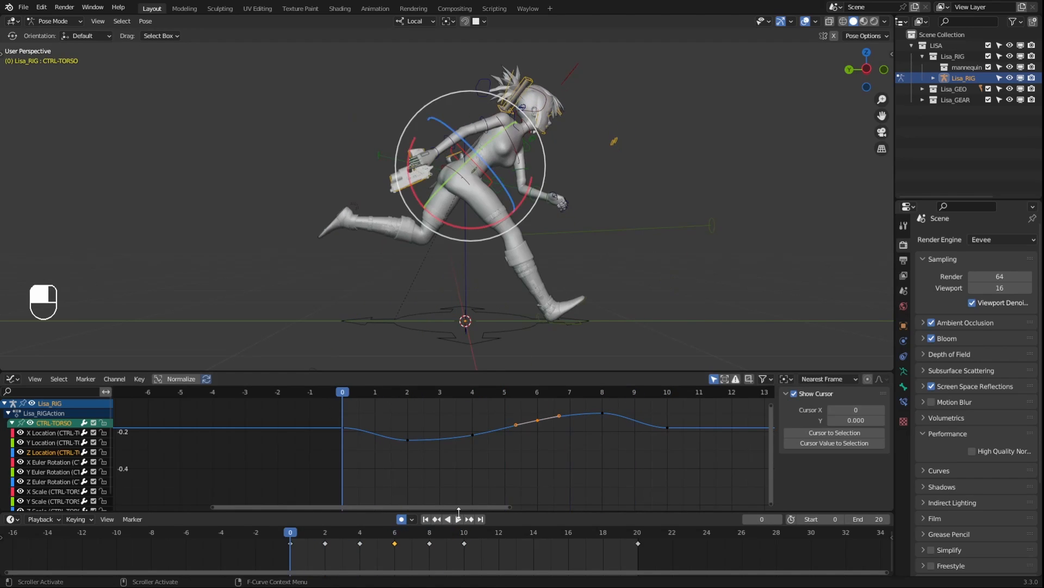
left_click(460, 519)
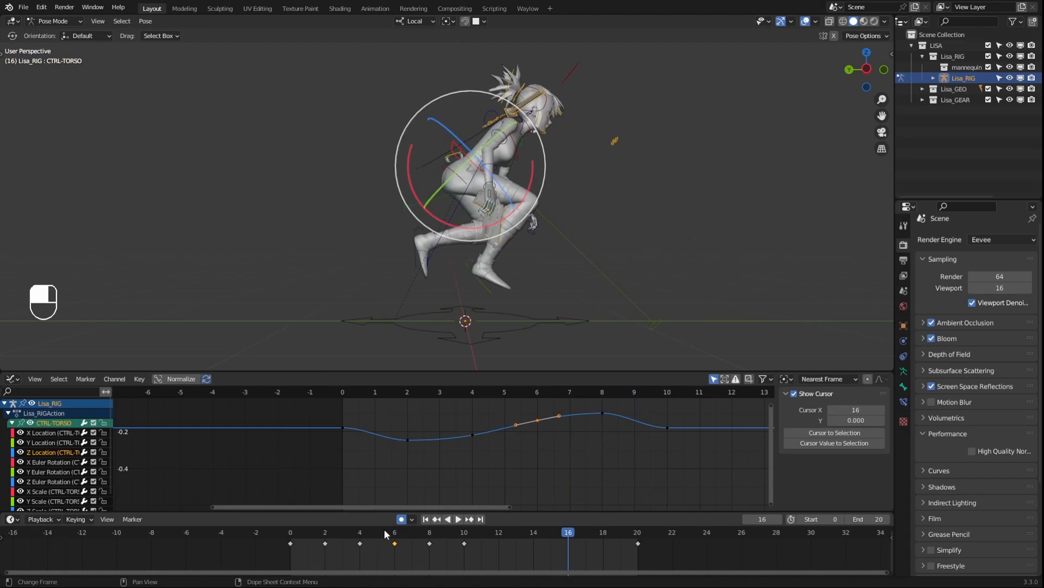
left_click(297, 526)
left_click_drag(297, 527, 473, 533)
Lower the torso's Z Location key at frame 8 to about -0.12
left_click_drag(629, 389, 604, 390)
left_click_drag(614, 425, 506, 391)
key("g")
left_click(615, 408)
Lower the torso's Z Location key at frame 6 to about -0.15 and fine-tune the key at frame 4
key("g")
left_click(544, 398)
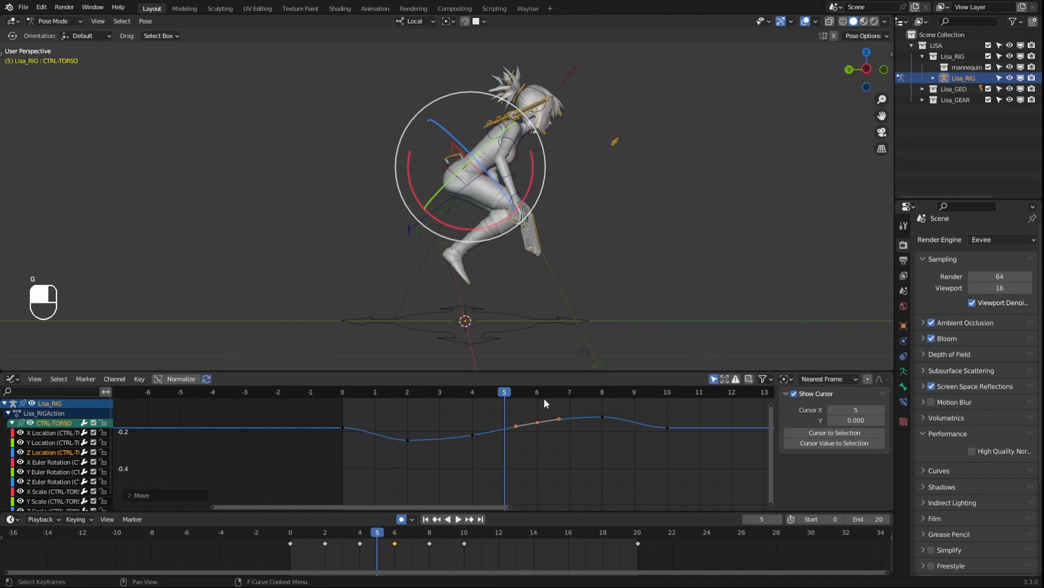
key("g")
left_click(509, 421)
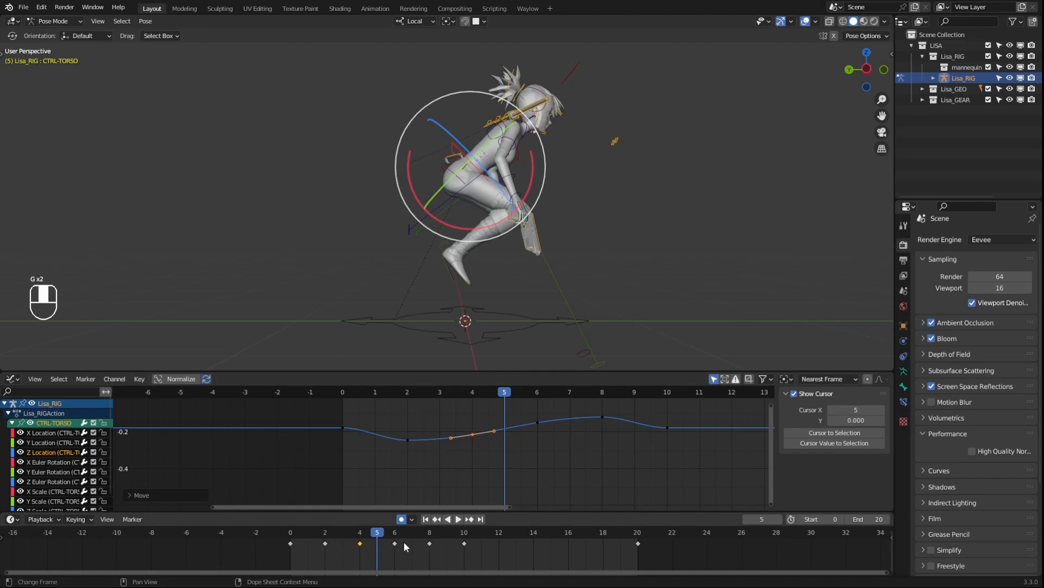
Scrub and play frames 0 to 10 to examine the torso's vertical motion between the two contact poses
left_click_drag(432, 534, 460, 535)
middle_click_drag(650, 439, 585, 440)
left_click_drag(611, 412, 563, 445)
left_click_drag(592, 414, 574, 434)
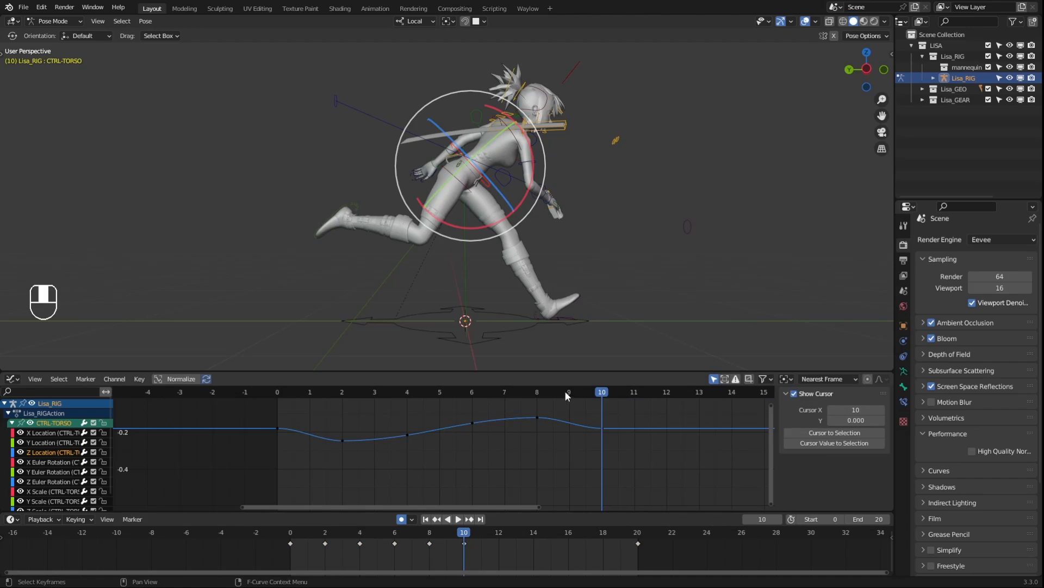
left_click_drag(564, 390, 396, 405)
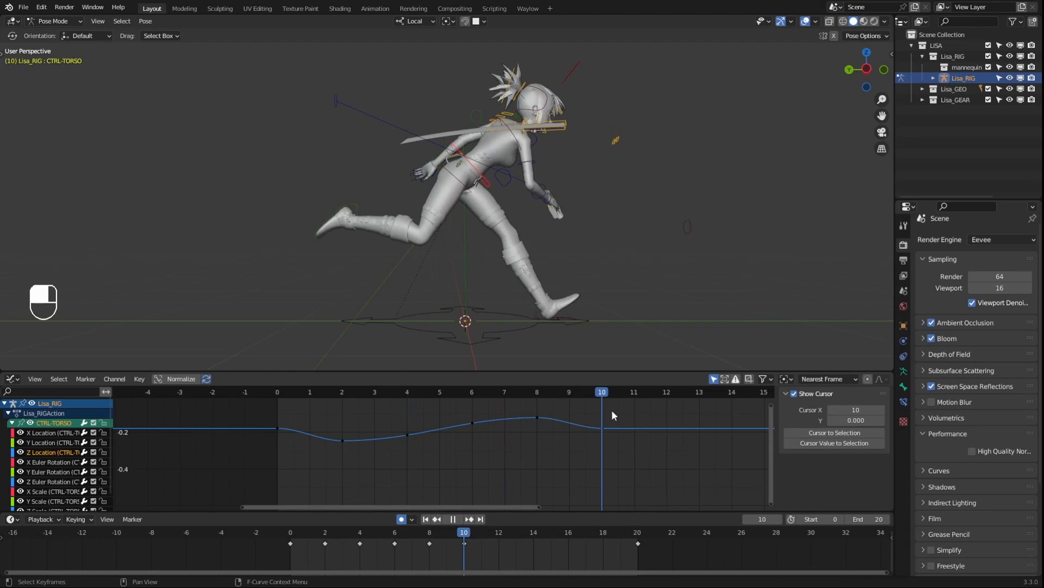
key("Escape")
left_click(459, 519)
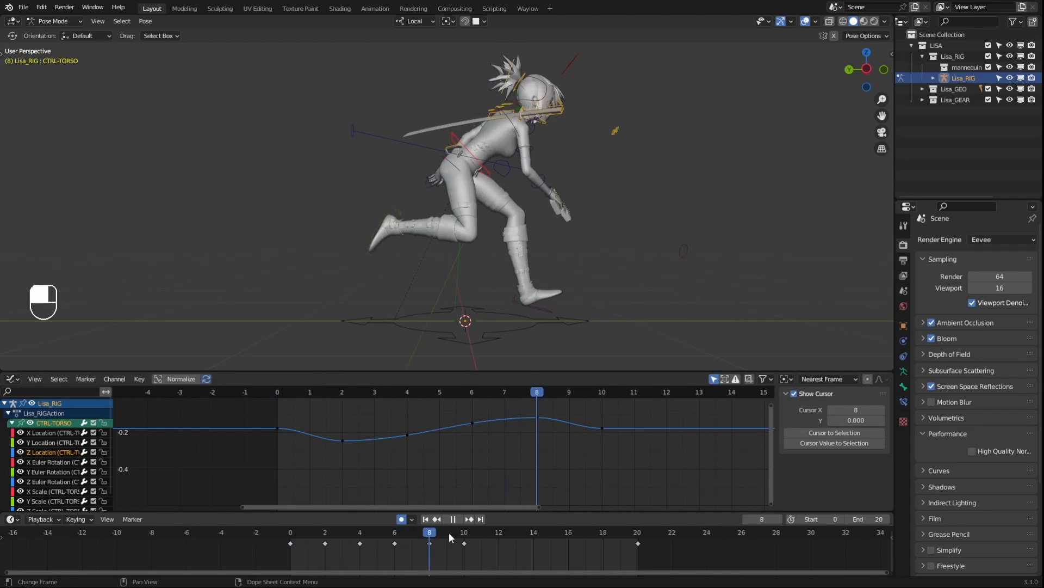
left_click_drag(291, 532, 468, 521)
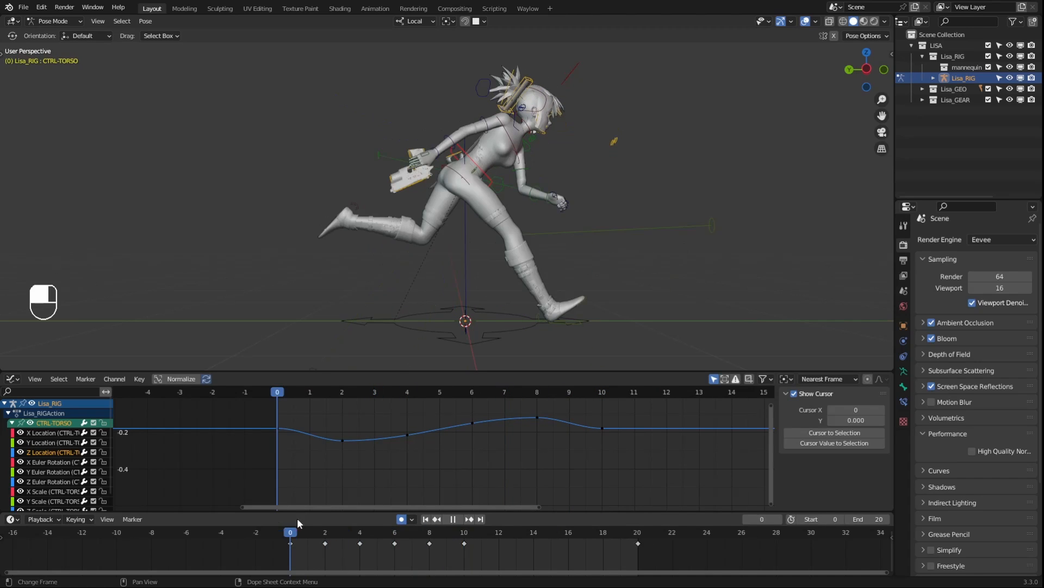
key("Escape")
At frame 2, set the right foot IK control's Z location to 0 m to plant it on the ground
left_click(325, 531)
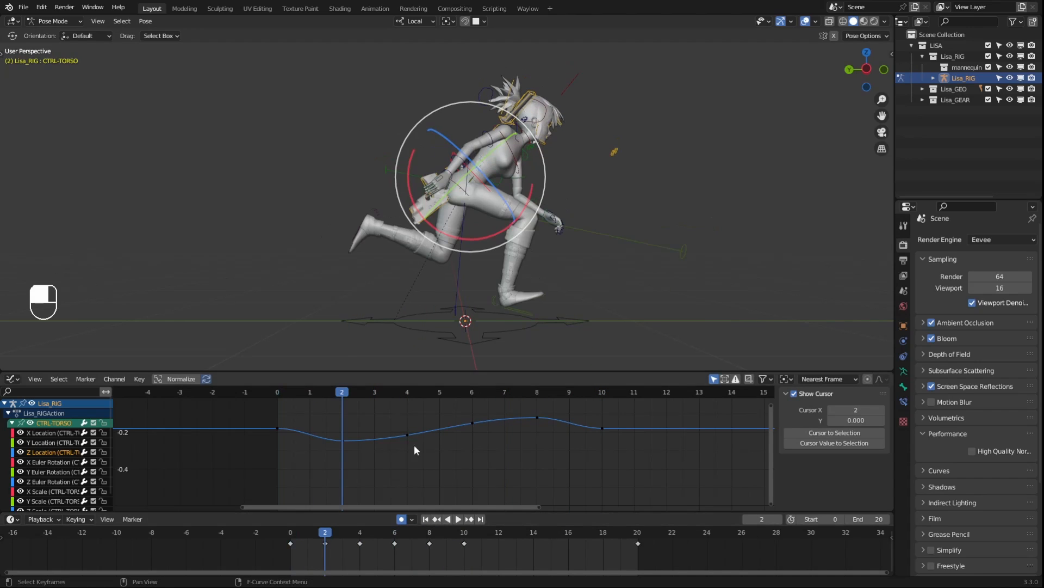
left_click(515, 306)
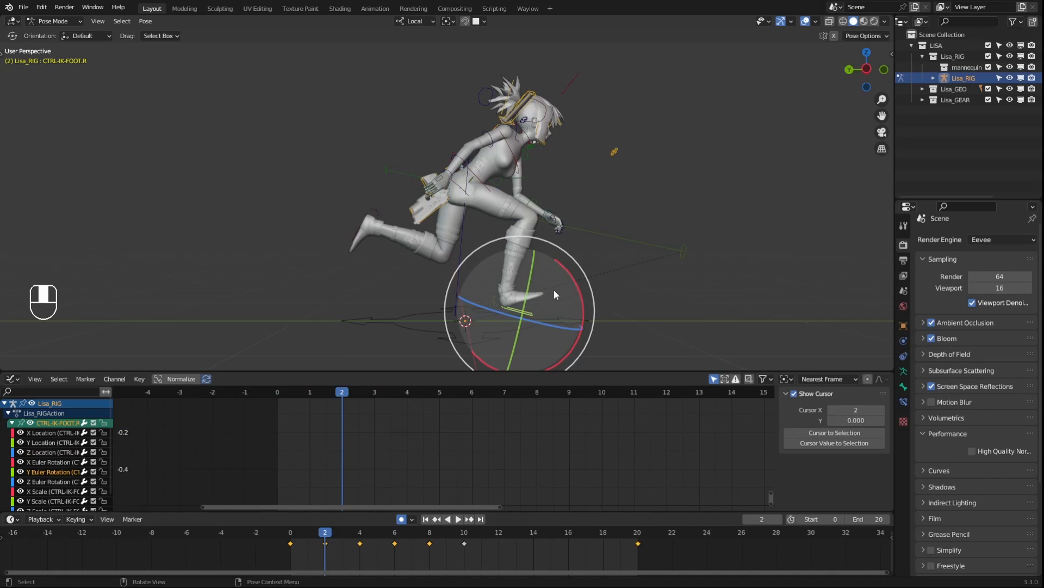
key("n")
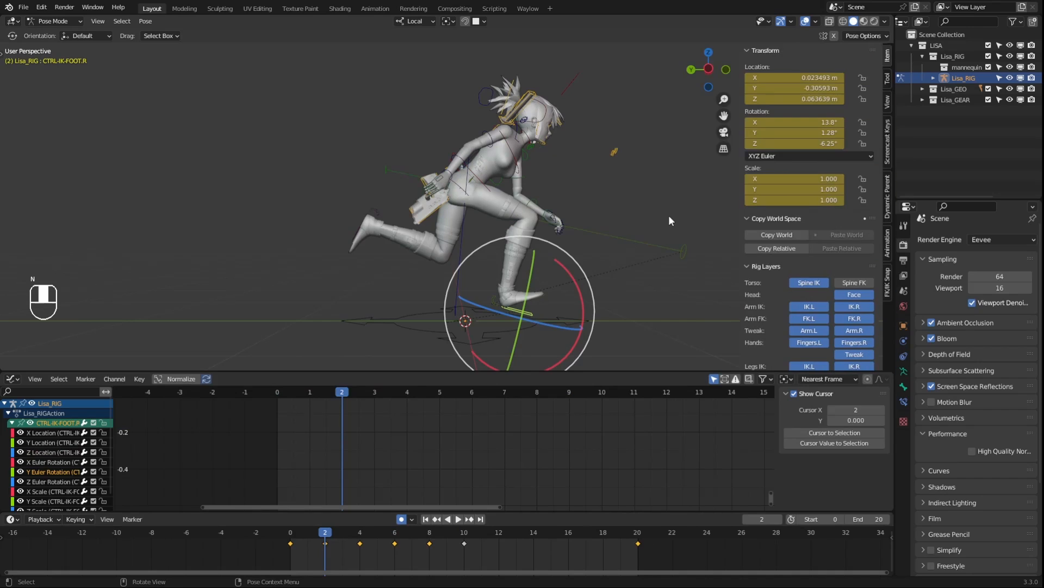
left_click(517, 316)
left_click(516, 314)
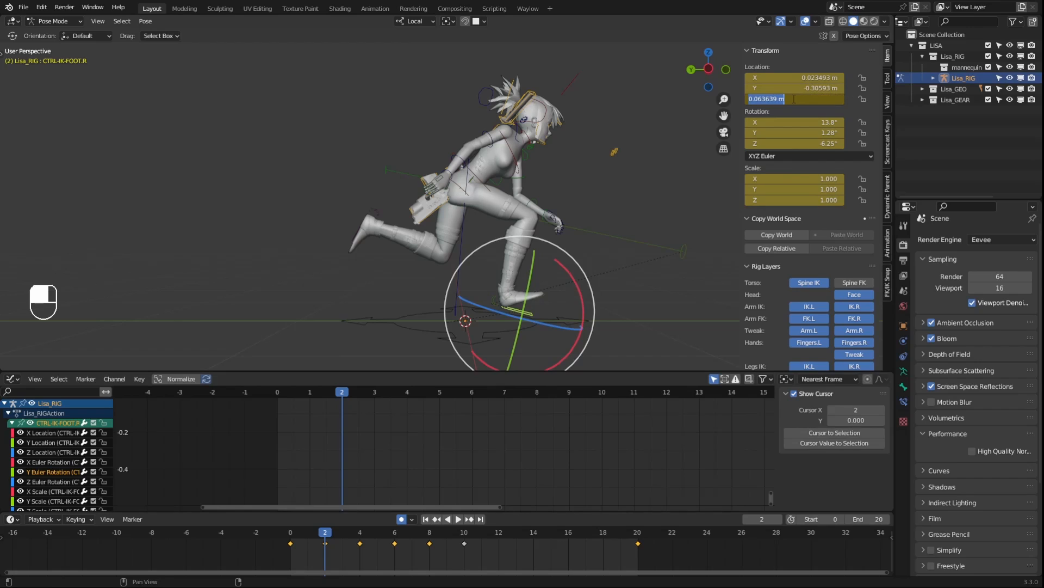
key("Return")
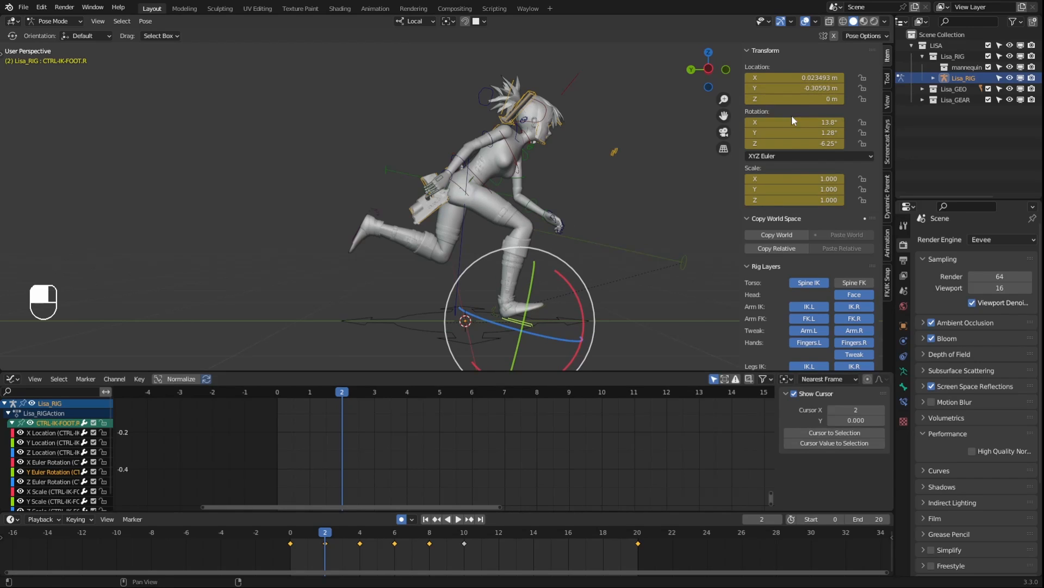
Set the right foot IK control's X, Y and Z rotation to 0° at frame 2
left_click(792, 123)
type("0")
key("Return")
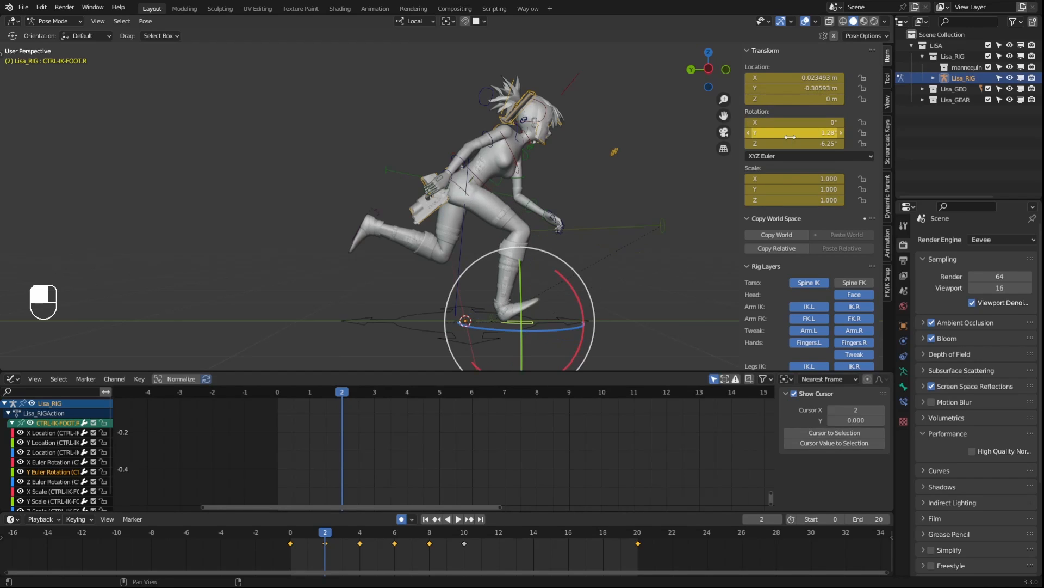
type("0")
key("Return")
double_click(792, 143)
type("0")
key("Return")
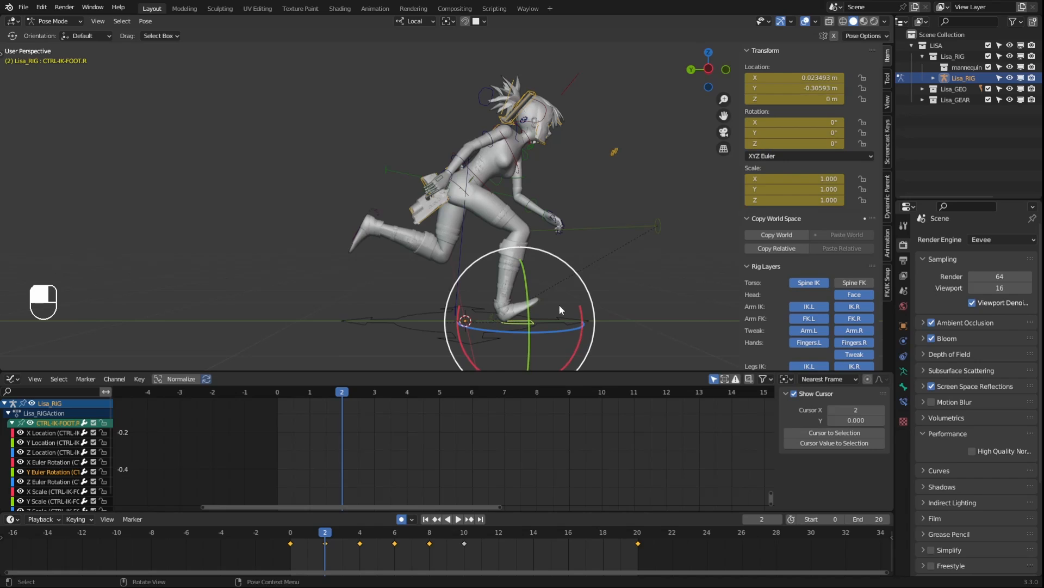
Set the right foot roll control's rotation to 0° at frame 2 so the foot lies flat
left_click(492, 316)
type("0794d")
key("Return")
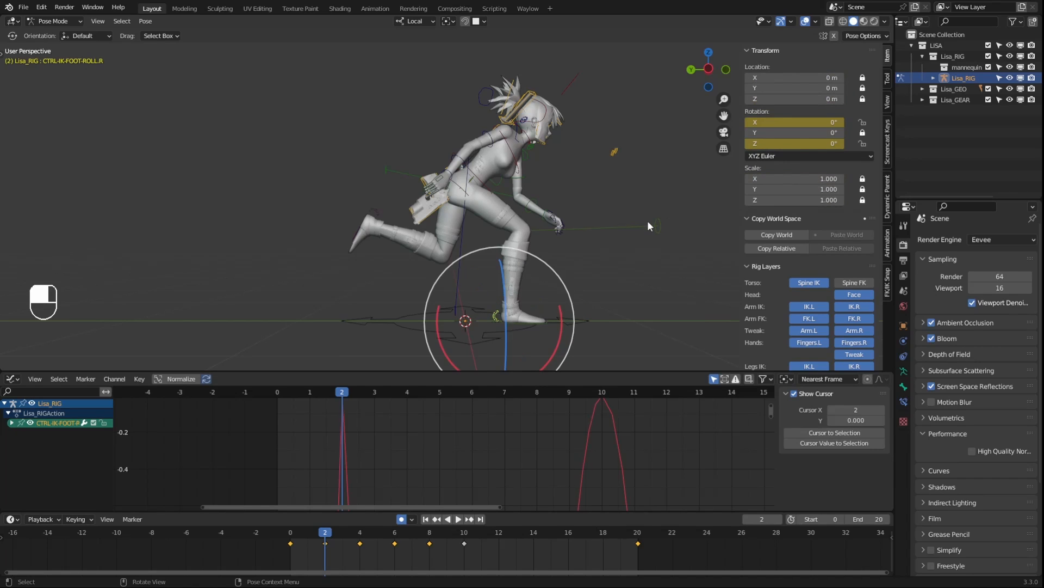
Adjust the right foot IK control's Z rotation at frame 2 to -3.6°, using its orientation at frame 0 as reference
left_click(647, 220)
left_click(511, 325)
key("1")
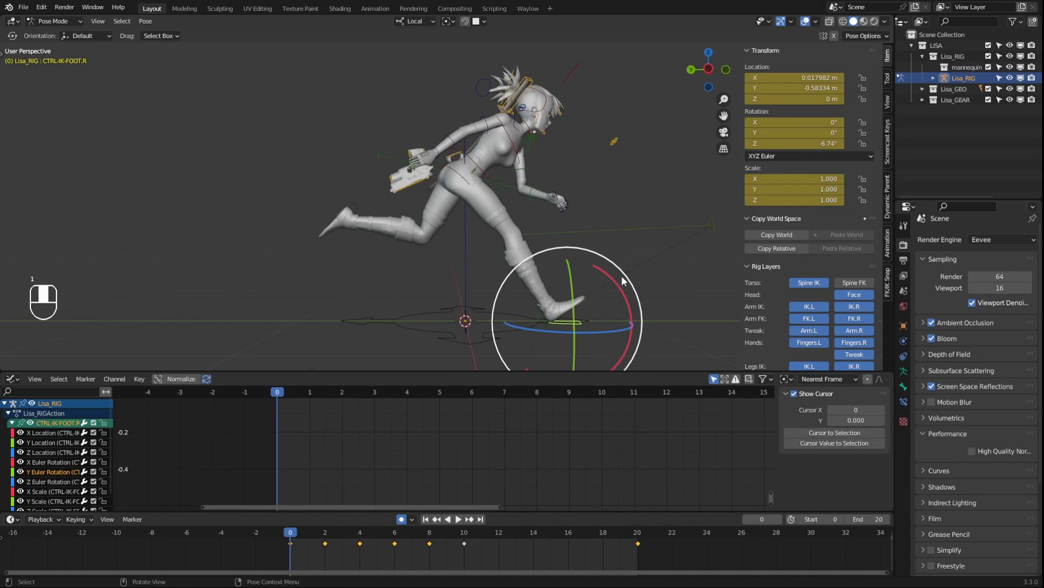
key("2")
middle_click_drag(637, 276, 510, 277)
key("1")
key("2")
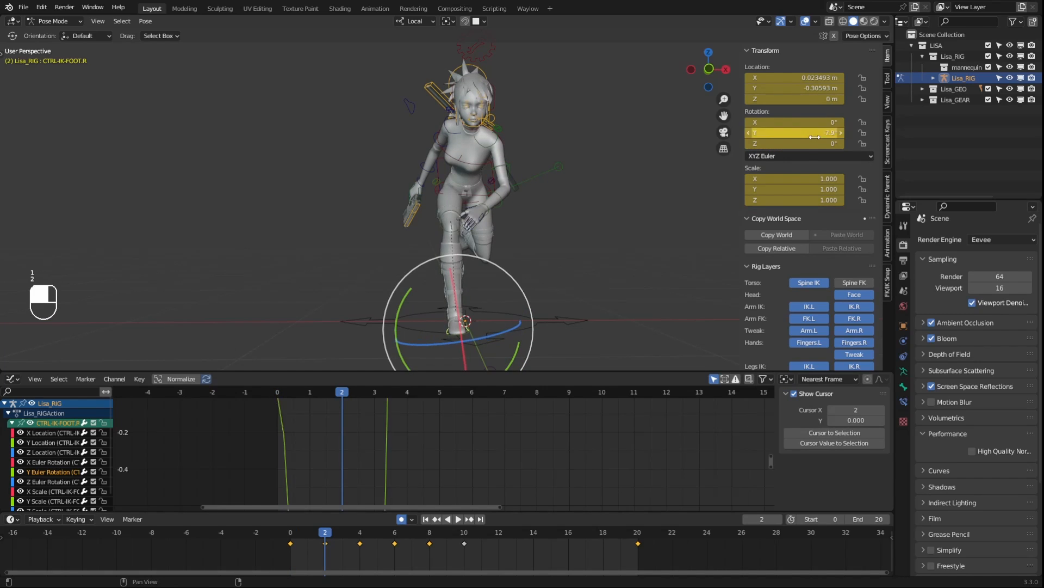
key("ctrl+z")
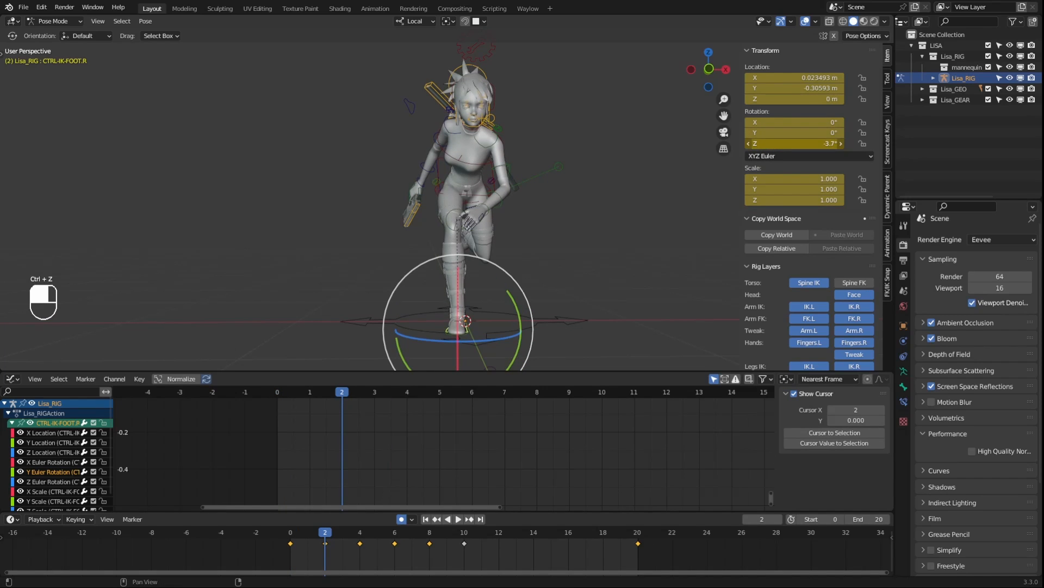
key("1")
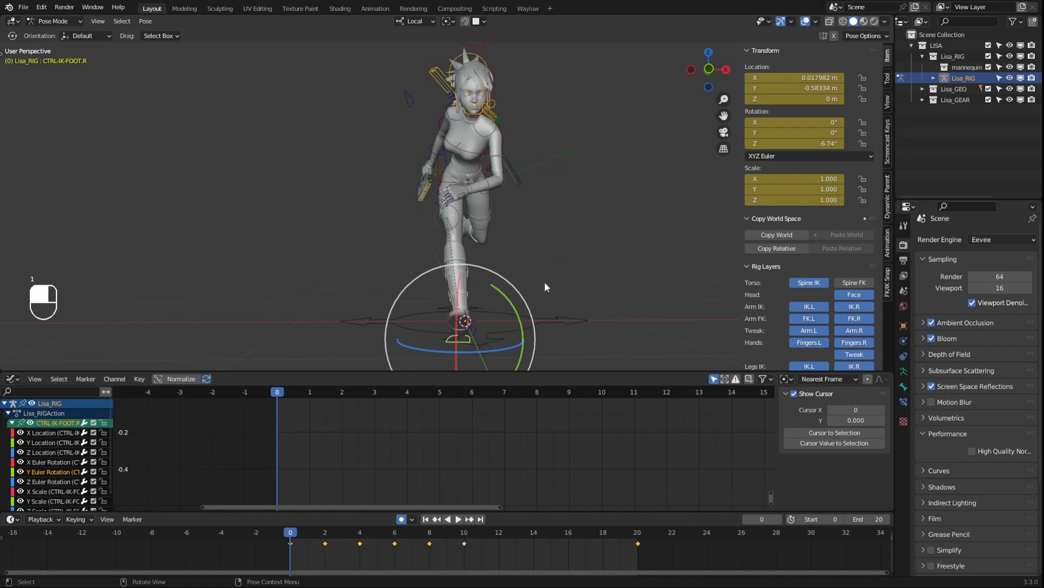
key("2")
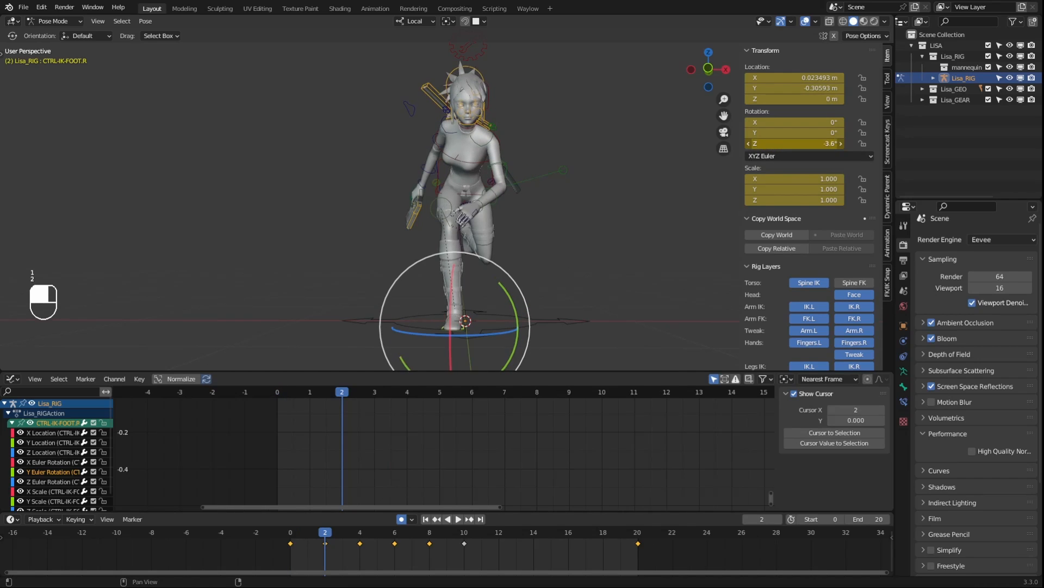
Flip between frames 0 and 2 from the front and side to examine how the right foot turns into its planted pose
key("1")
key("2")
key("1")
key("2")
middle_click_drag(489, 285, 638, 285)
key("1")
key("2")
key("1")
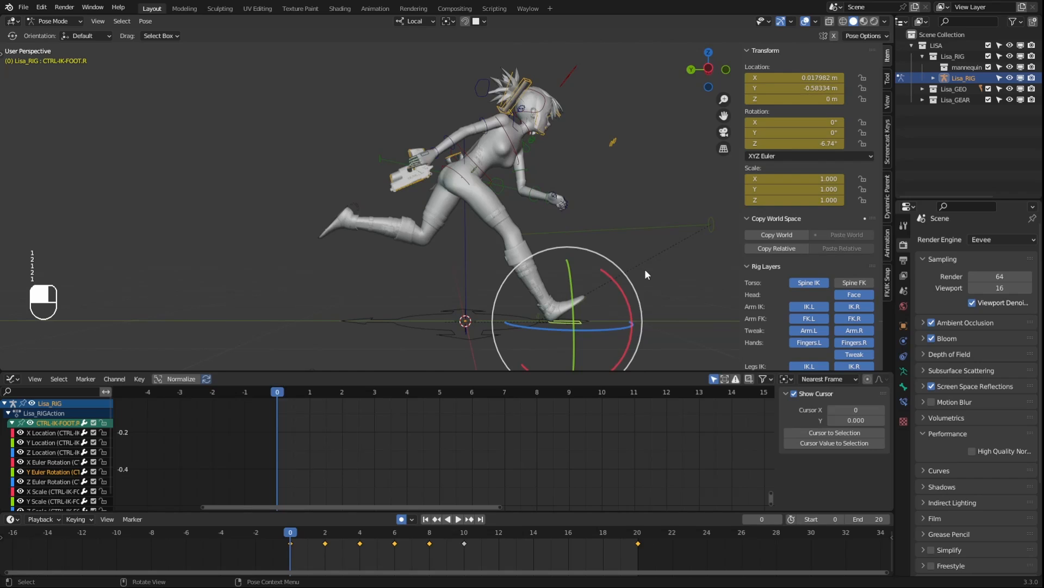
key("2")
key("1")
key("2")
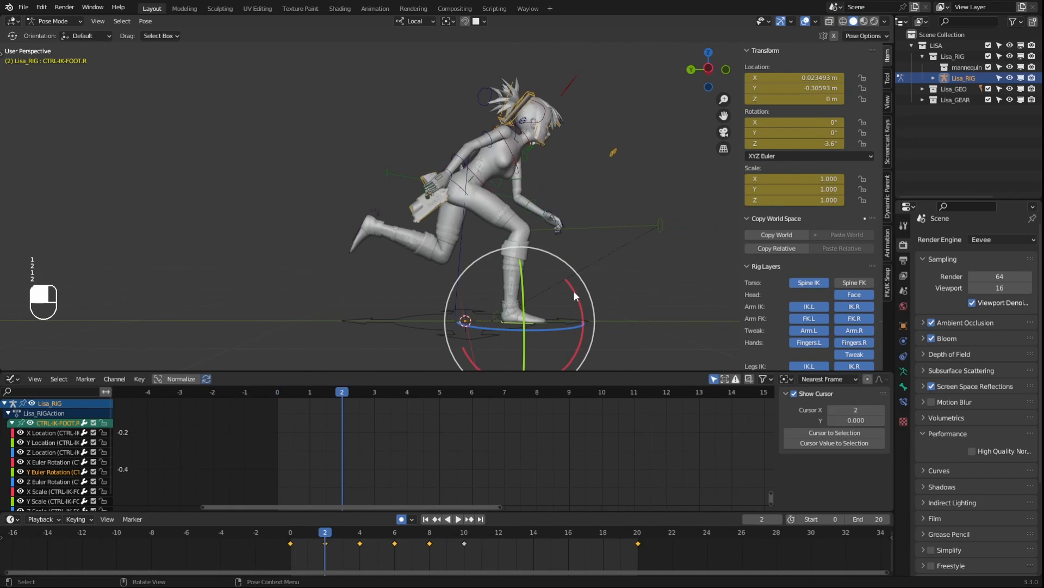
At frame 4, set the right foot IK control's Z location to 0 m to bring it down to the ground
key("2")
left_click(482, 285)
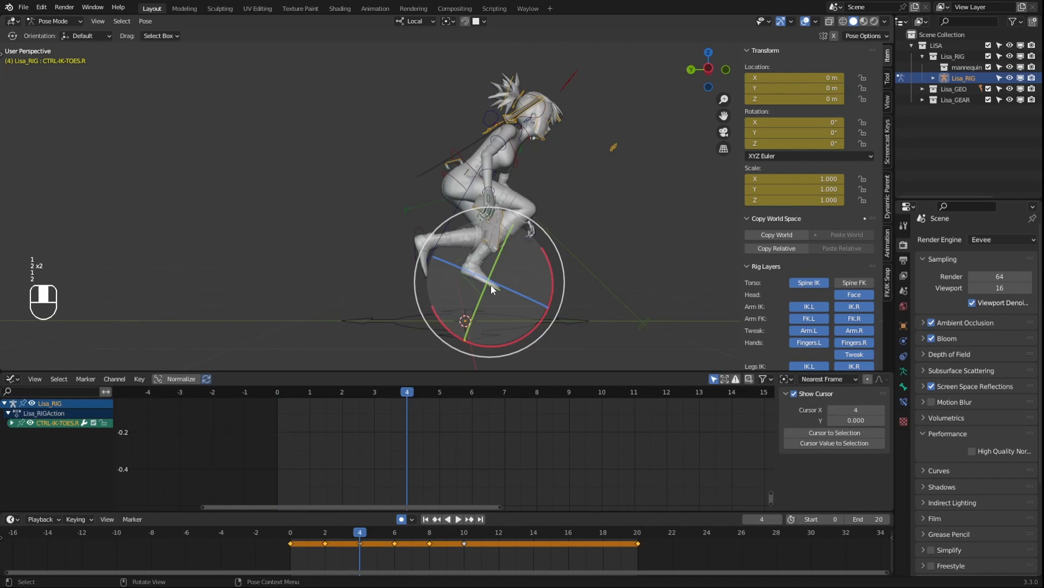
key("1")
key("2")
left_click(484, 287)
middle_click_drag(484, 287, 560, 279)
key("1")
key("2")
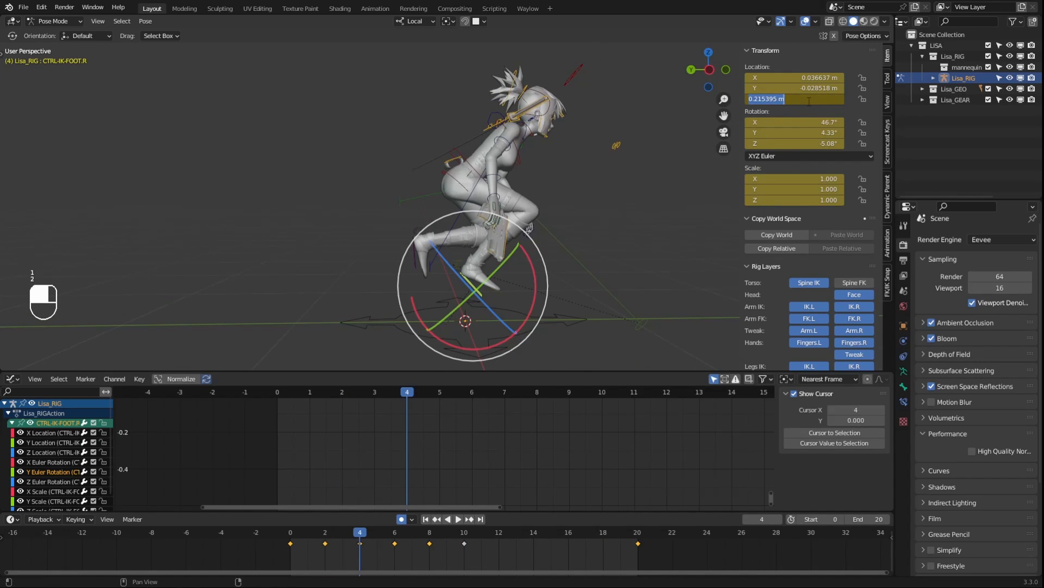
key("Return")
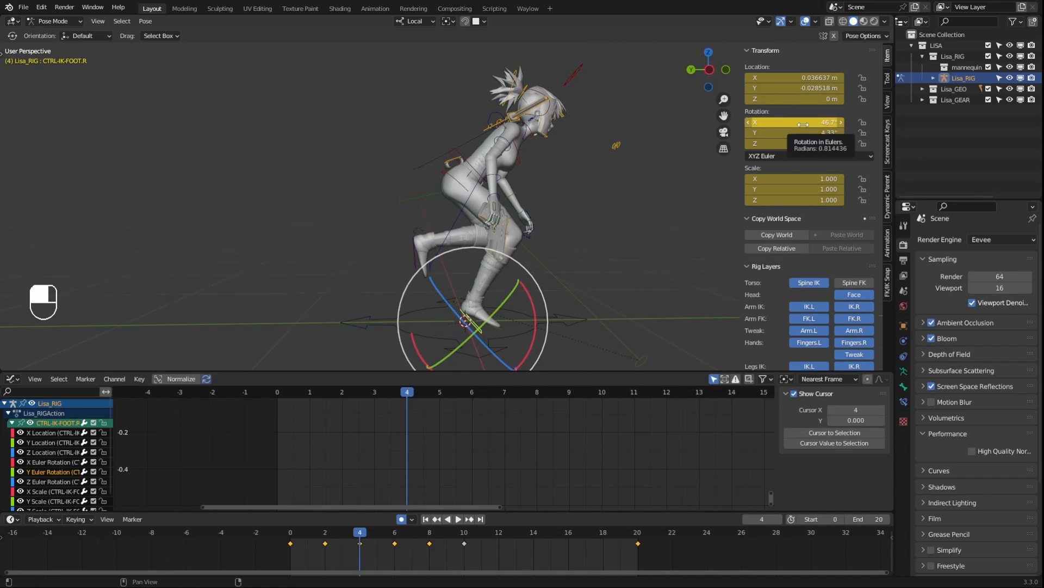
Set the right foot IK control's X and Y rotation to 0° at frame 4
double_click(802, 122)
type("0")
key("Return")
key("Return")
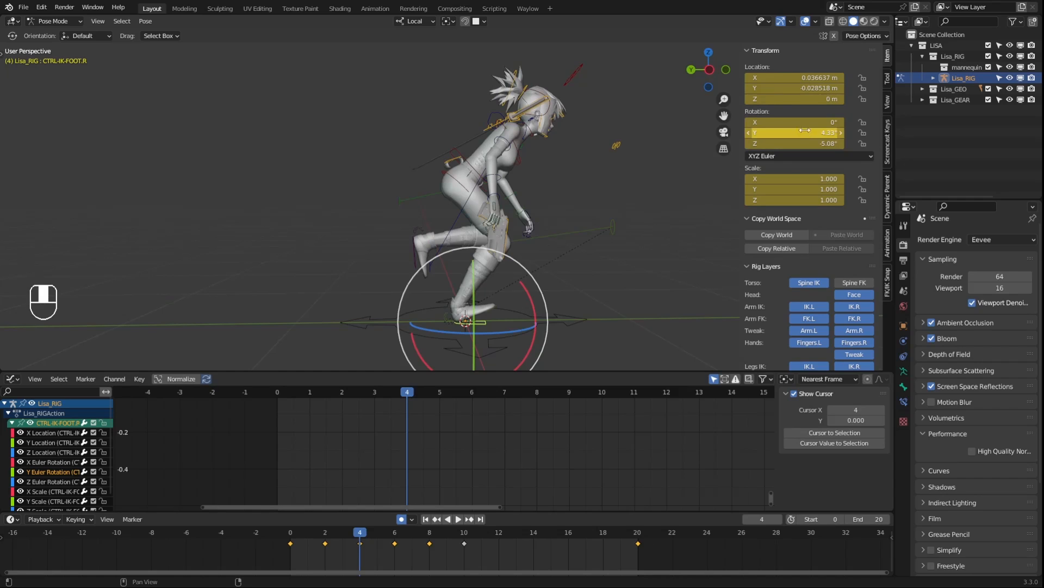
key("Return")
Set the right foot roll control's X rotation to 0° at frame 4 so the foot lies flat
left_click(447, 308)
left_click(448, 309)
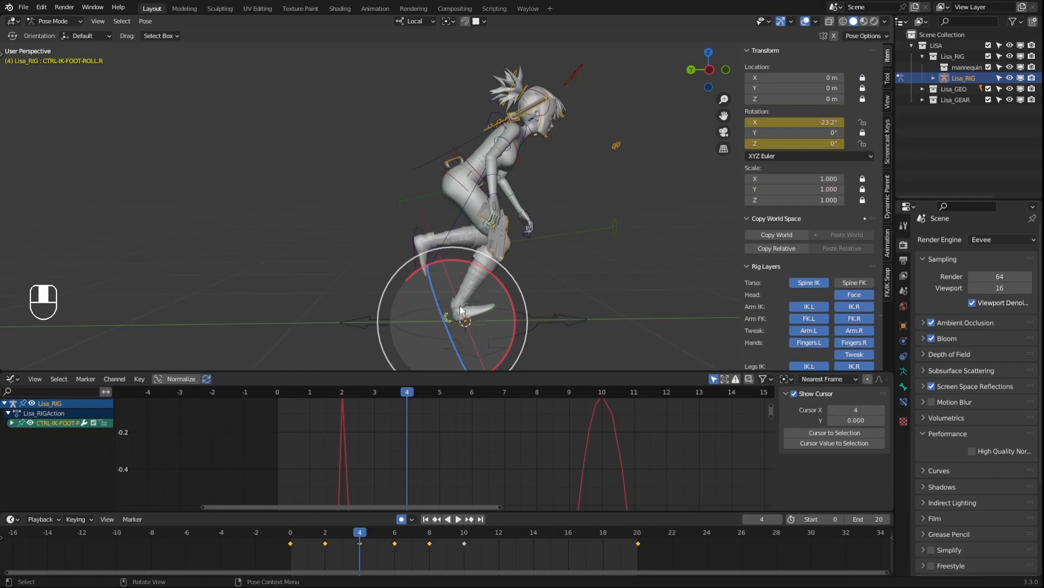
left_click(790, 123)
type("0")
key("Return")
left_click(528, 318)
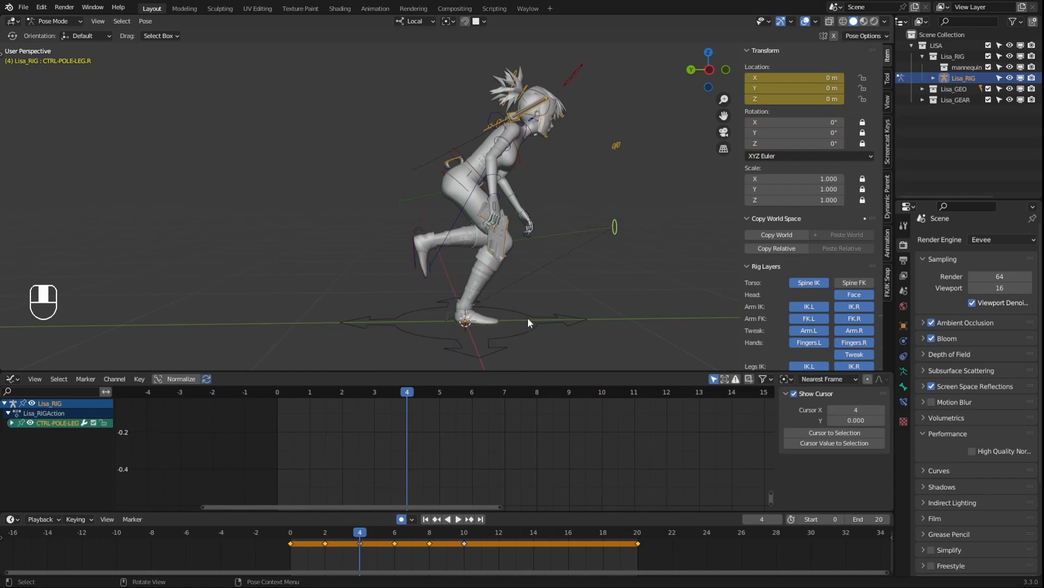
Copy the right foot IK control's -3.6° Z rotation from frame 2 to frame 4
left_click(475, 328)
middle_click_drag(479, 320, 546, 292)
key("1")
key("1")
key("2")
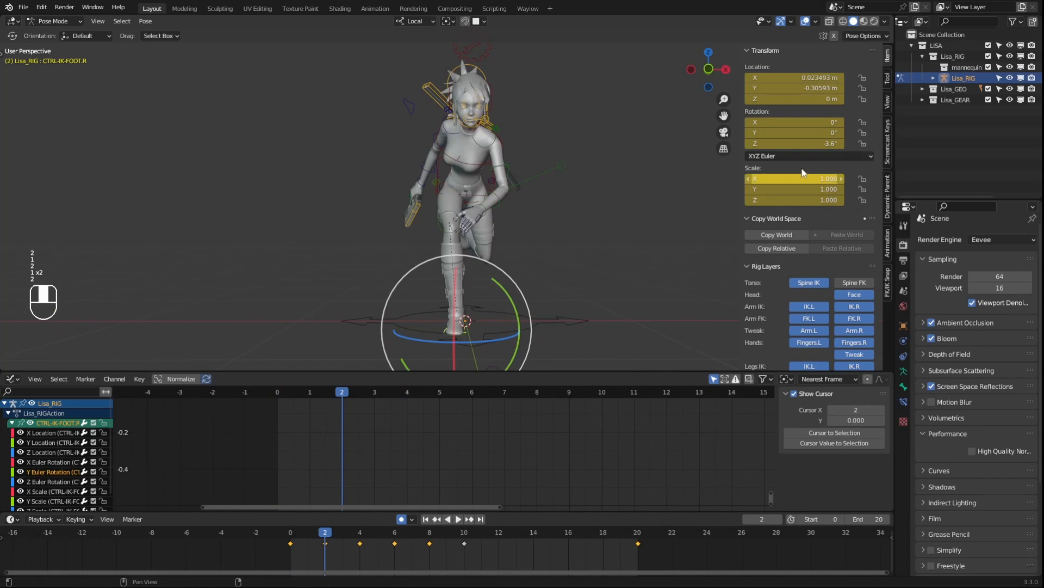
left_click(818, 144)
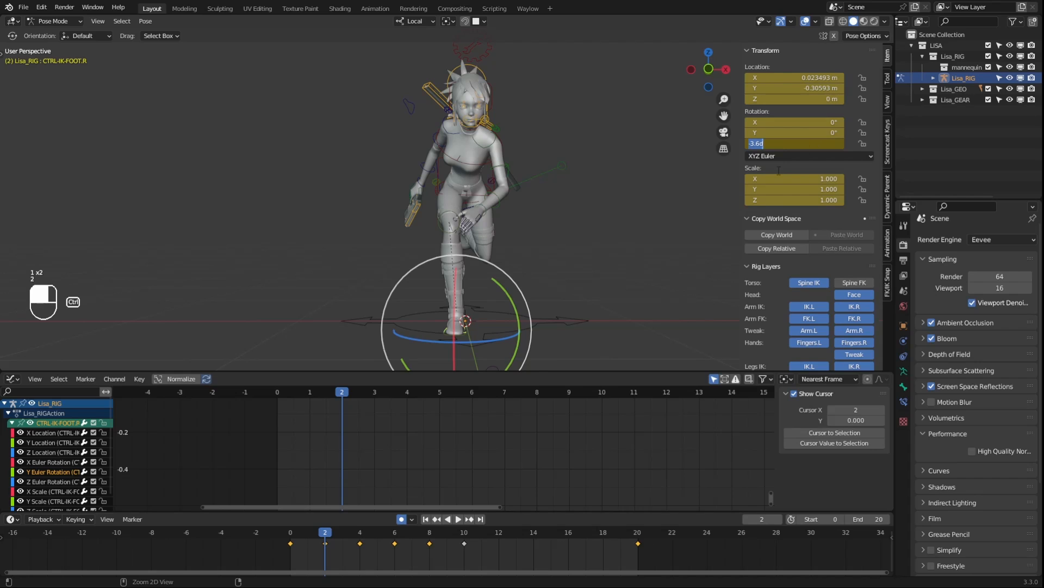
key("Return")
key("2")
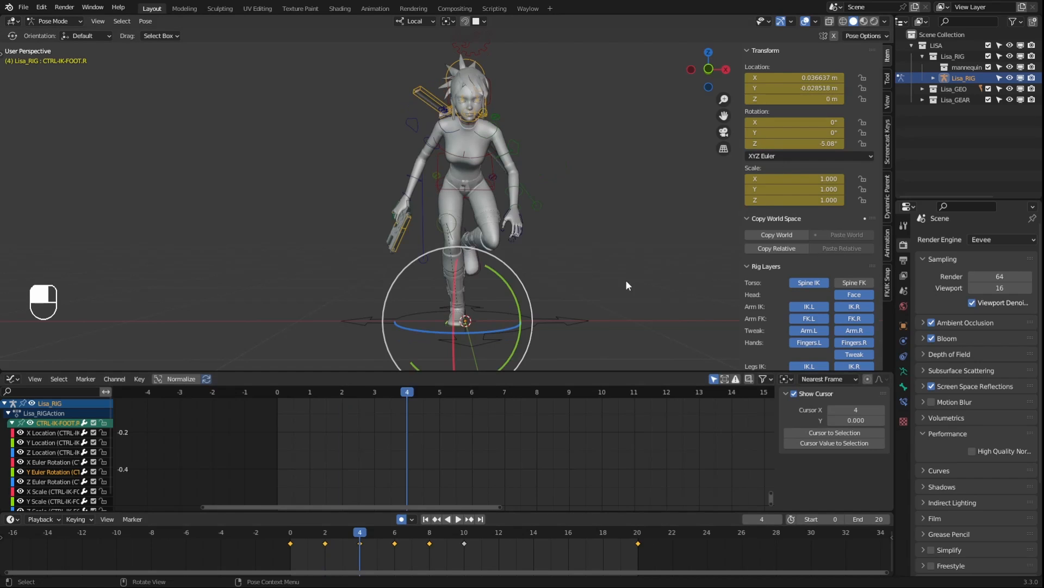
key("Return")
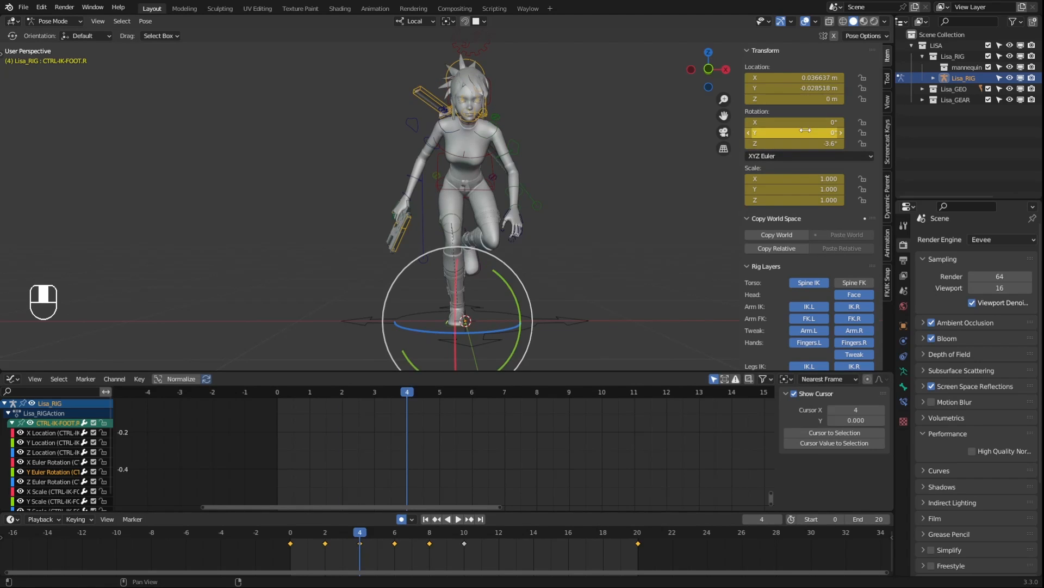
Flip through frames 0, 2 and 4 from the front and side to examine the planted right foot's path under the body
key("1")
key("2")
key("1")
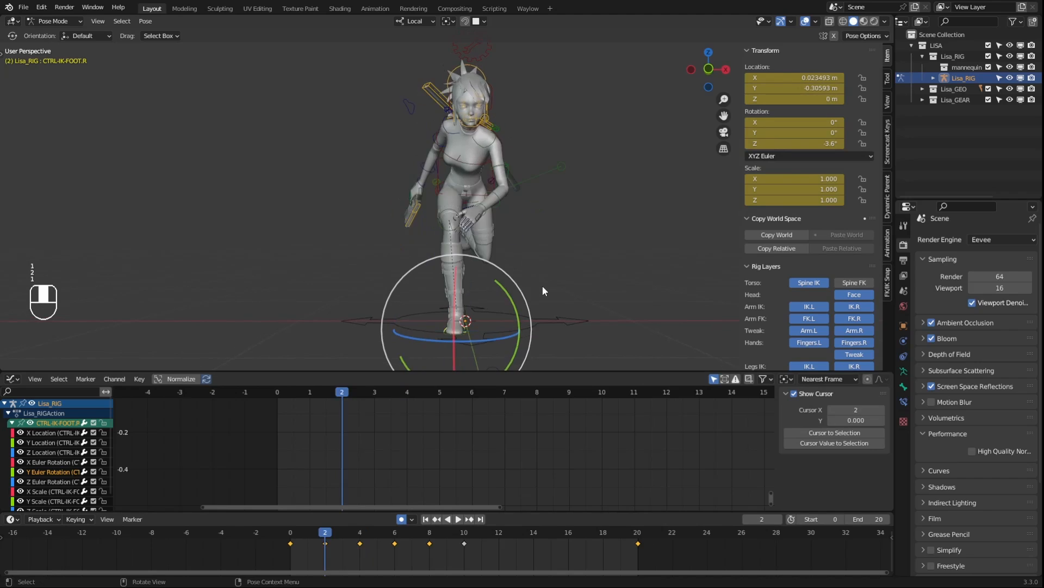
key("1")
key("2")
key("2")
key("1")
middle_click_drag(558, 291, 620, 289)
key("1")
key("2")
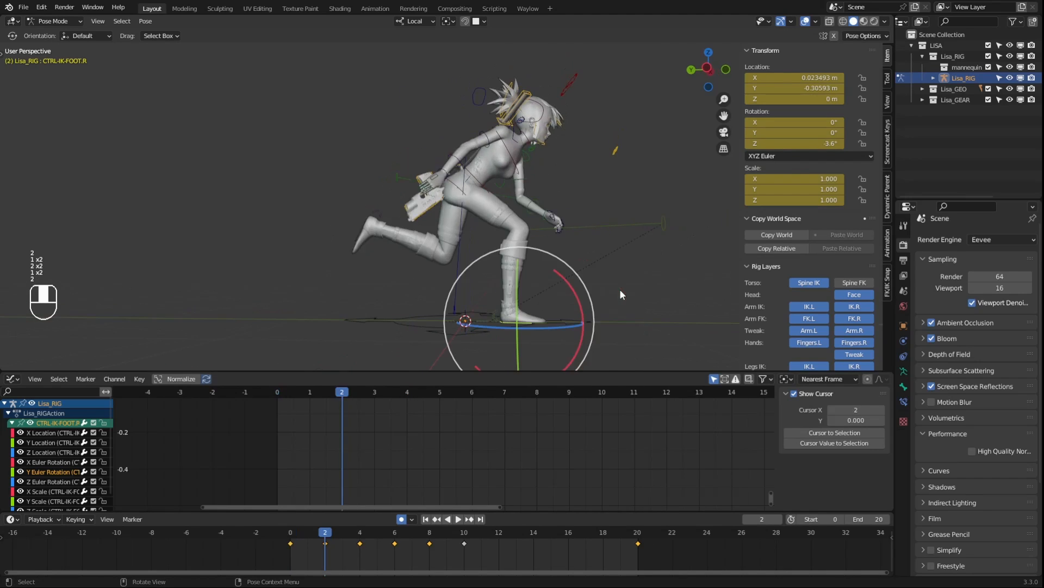
key("2")
key("1")
key("1")
key("2")
key("2")
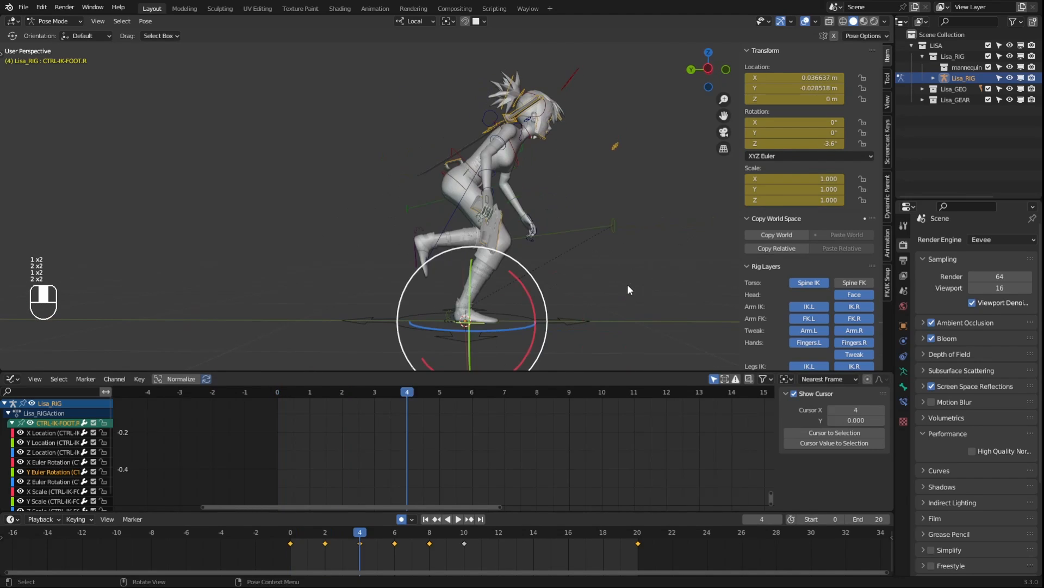
key("1")
key("2")
key("1")
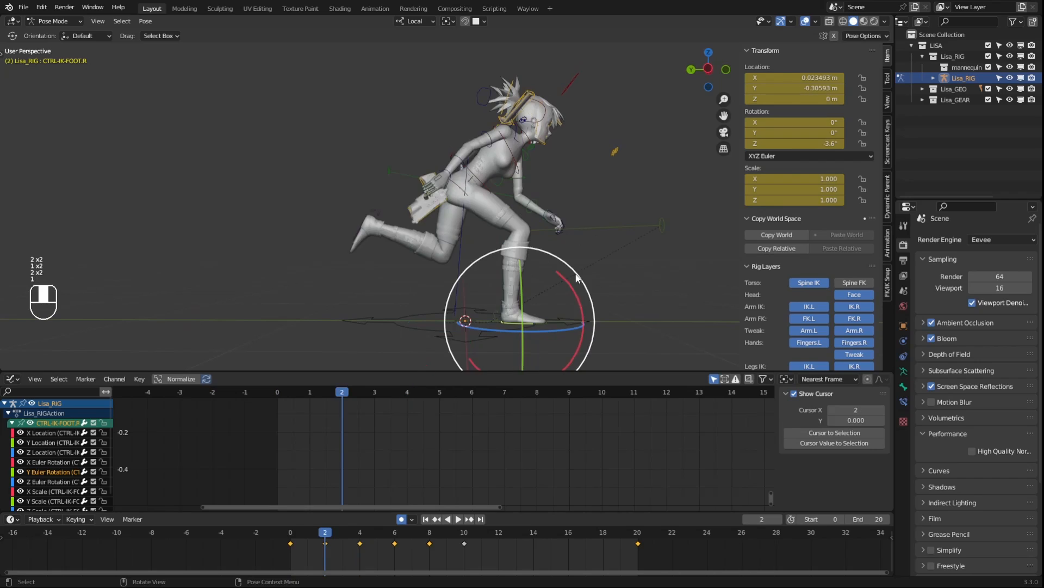
key("1")
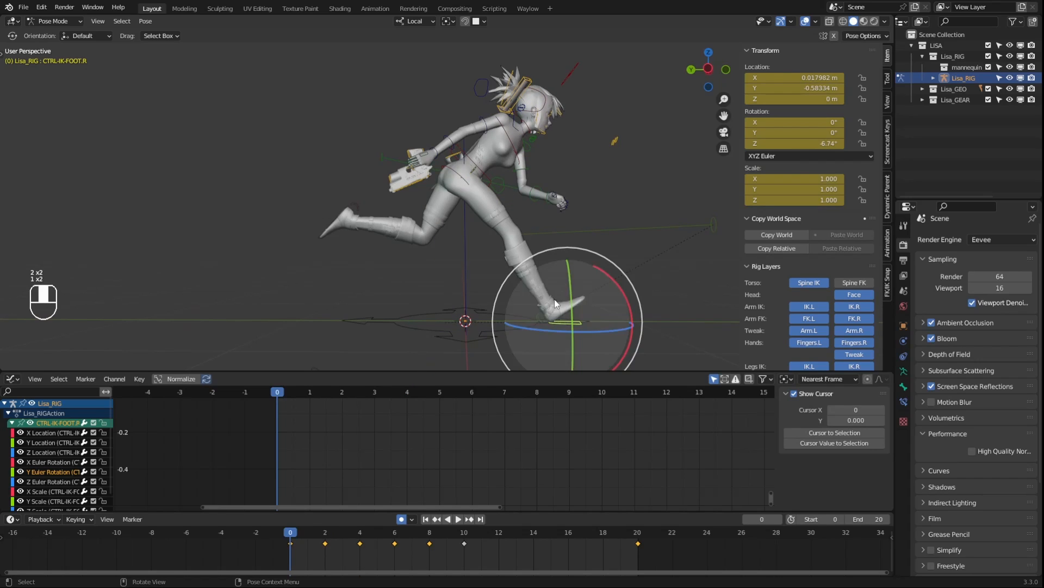
key("2")
key("2")
key("1")
key("1")
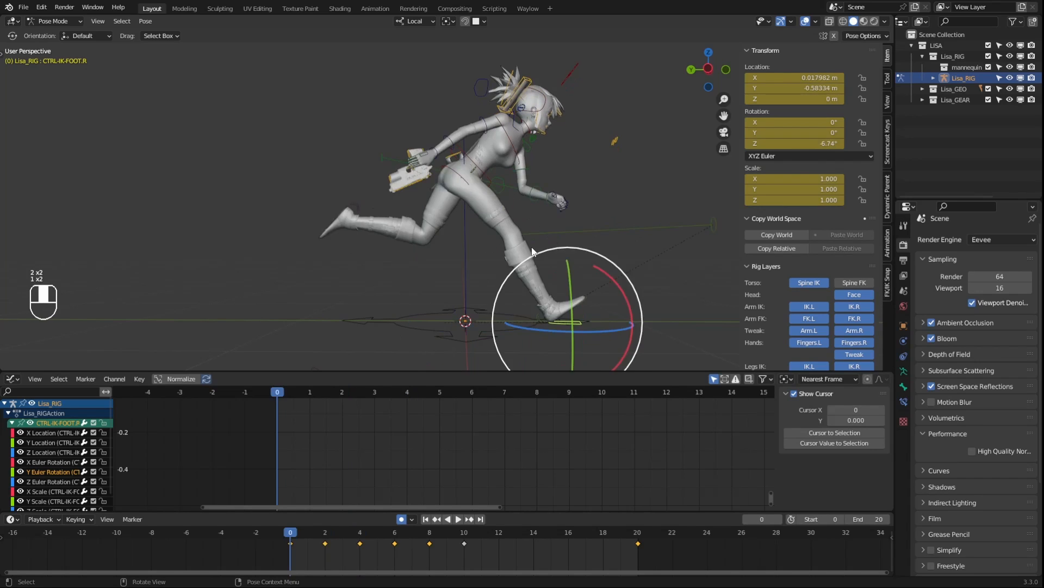
key("2")
key("2")
key("1")
key("2")
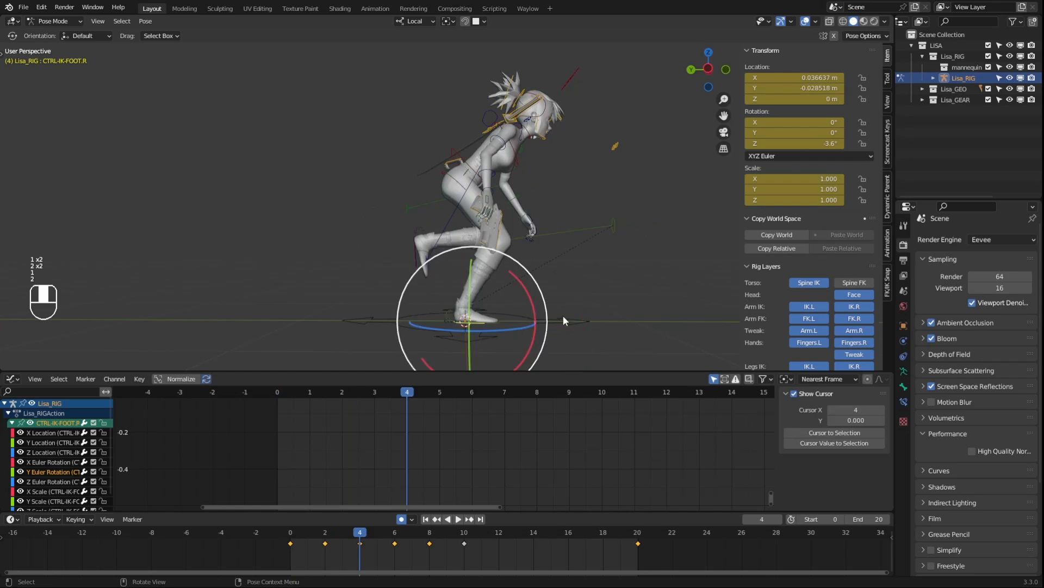
Step back and forth through frames 0 to 6 in side view to examine the right foot's spacing and ground contact
key("1")
key("1")
key("2")
key("2")
key("2")
key("1")
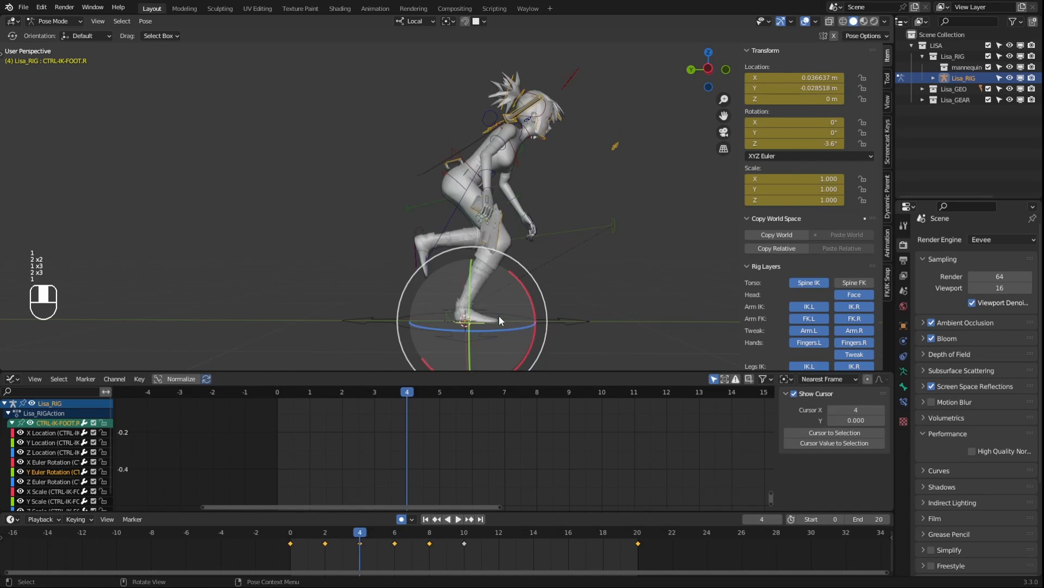
key("1")
key("1")
key("2")
key("2")
key("1")
key("1")
key("2")
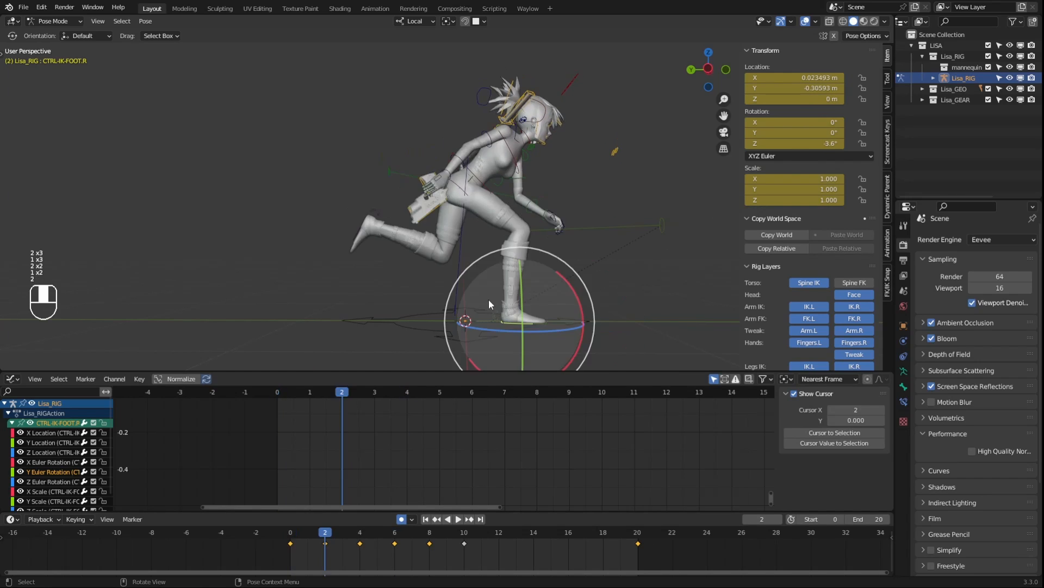
key("2")
key("2")
key("1")
key("1")
key("1")
key("2")
key("2")
key("2")
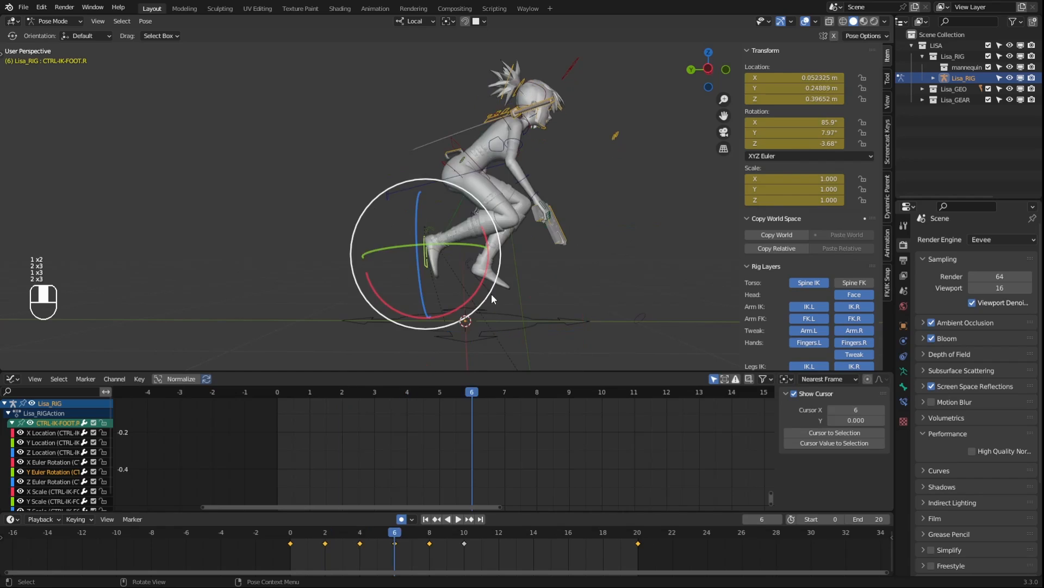
key("1")
key("1")
key("1")
key("2")
key("2")
key("2")
key("1")
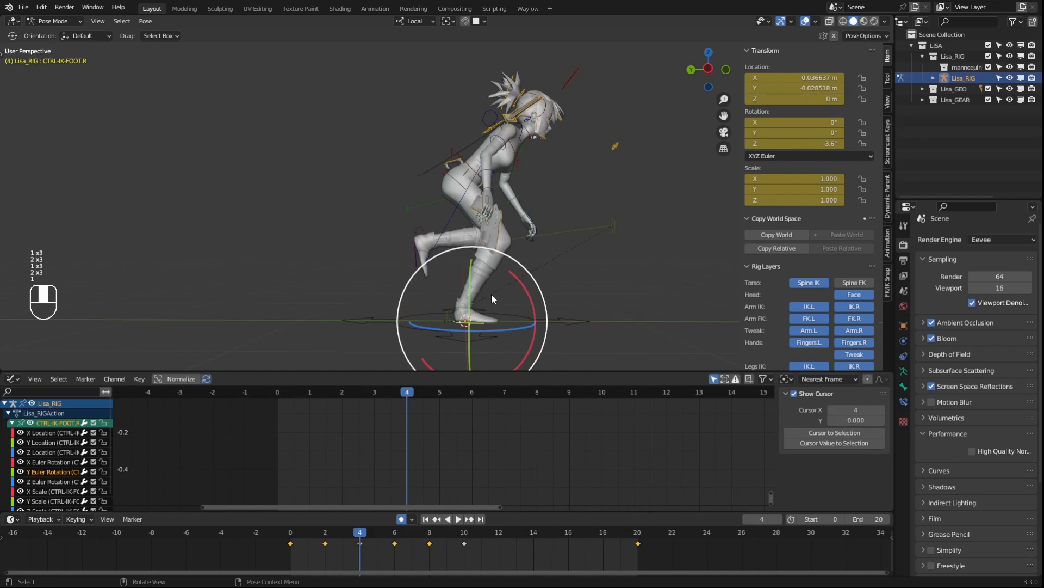
key("2")
key("1")
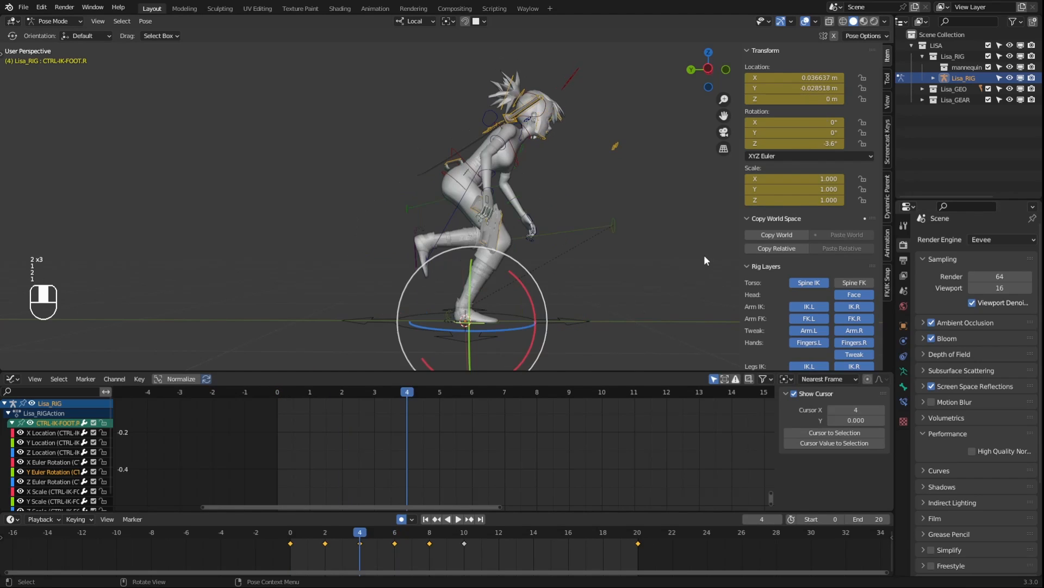
key("2")
key("1")
key("2")
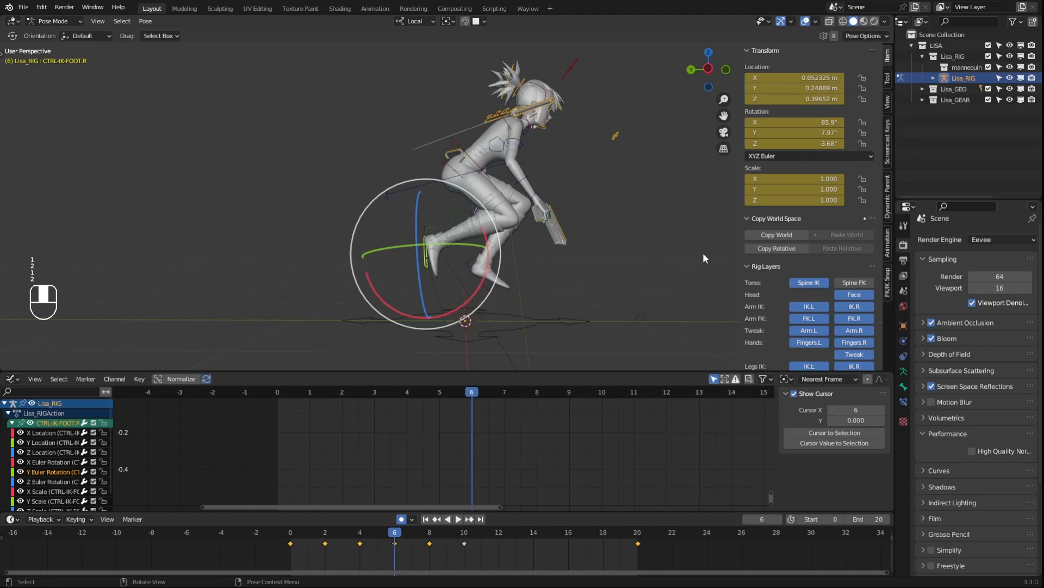
key("2")
key("1")
key("1")
key("1")
key("2")
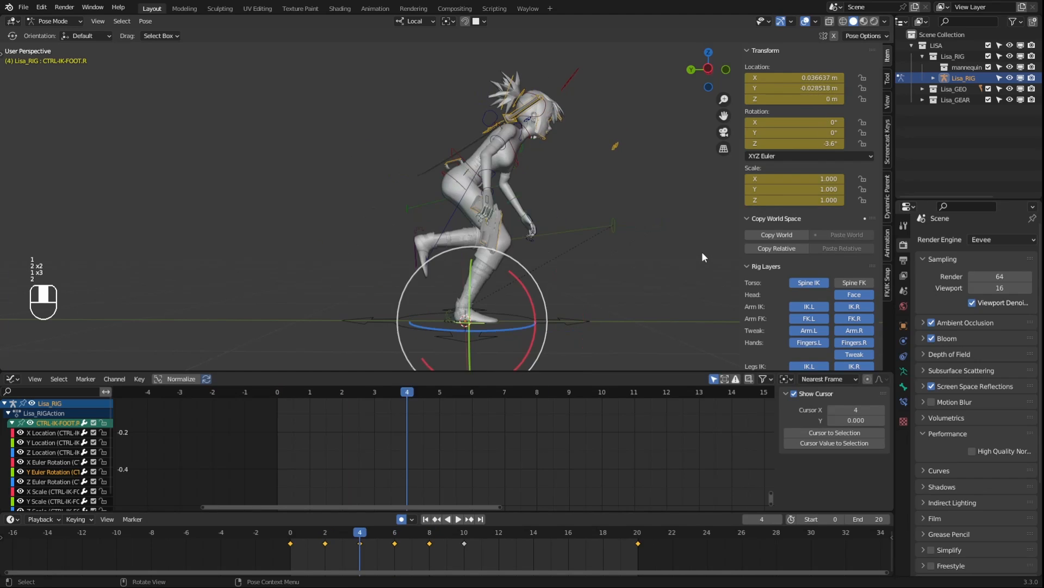
At frame 6, set the right foot IK control's Z location to 0 m and its X and Y rotation to 0°
key("2")
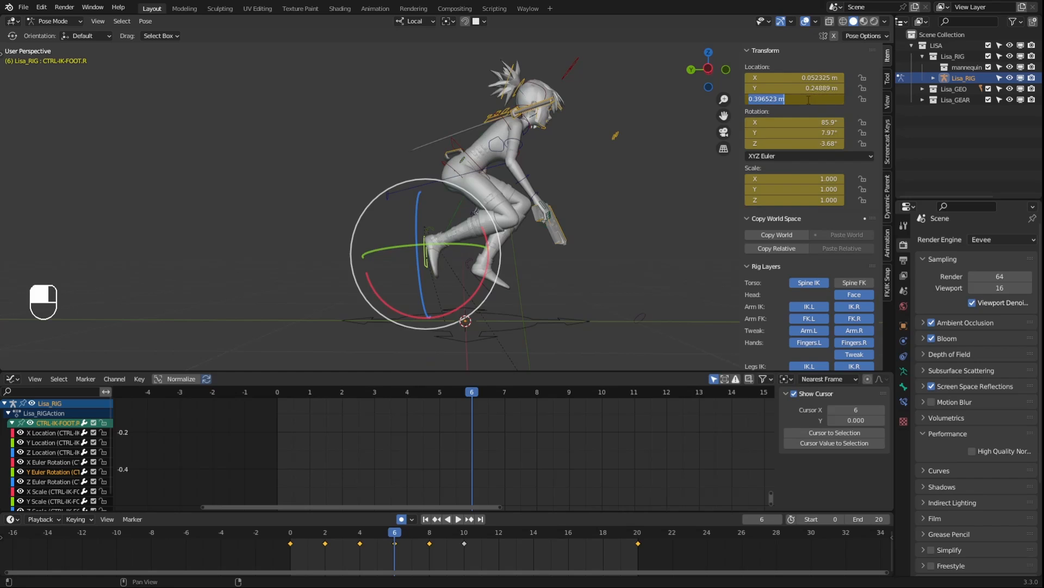
type("0")
key("Return")
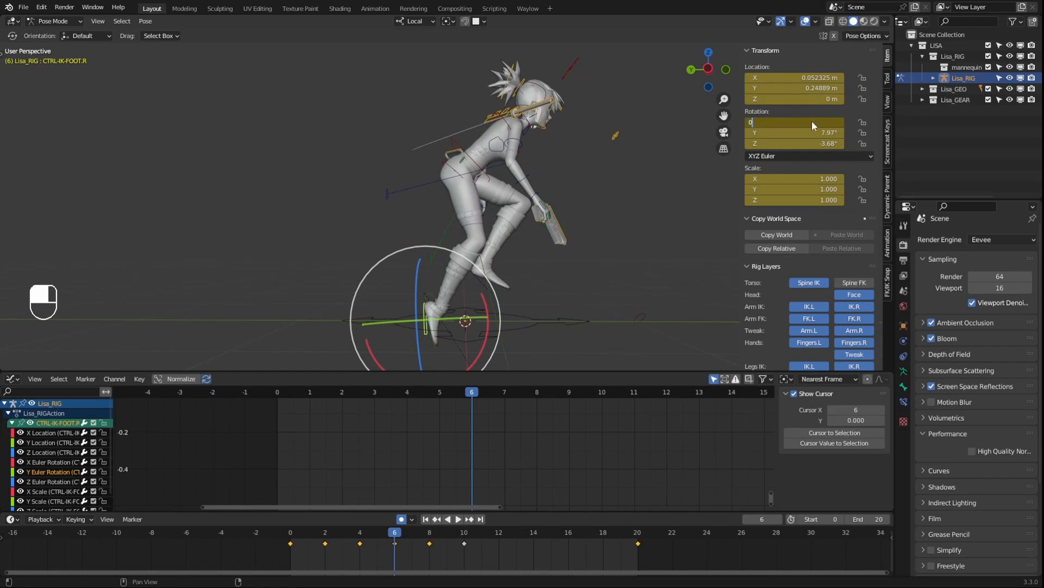
left_click(813, 125)
type("0")
key("Return")
left_click(803, 138)
type("0")
key("Return")
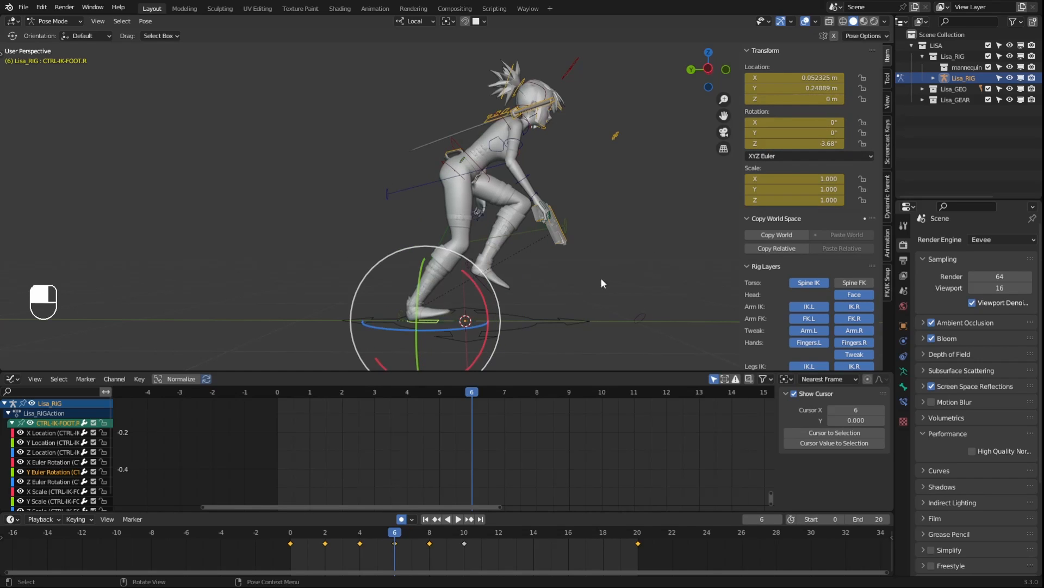
Set the right foot roll control's X rotation to 0° at frame 6
left_click(399, 309)
left_click(812, 125)
type("0")
key("Return")
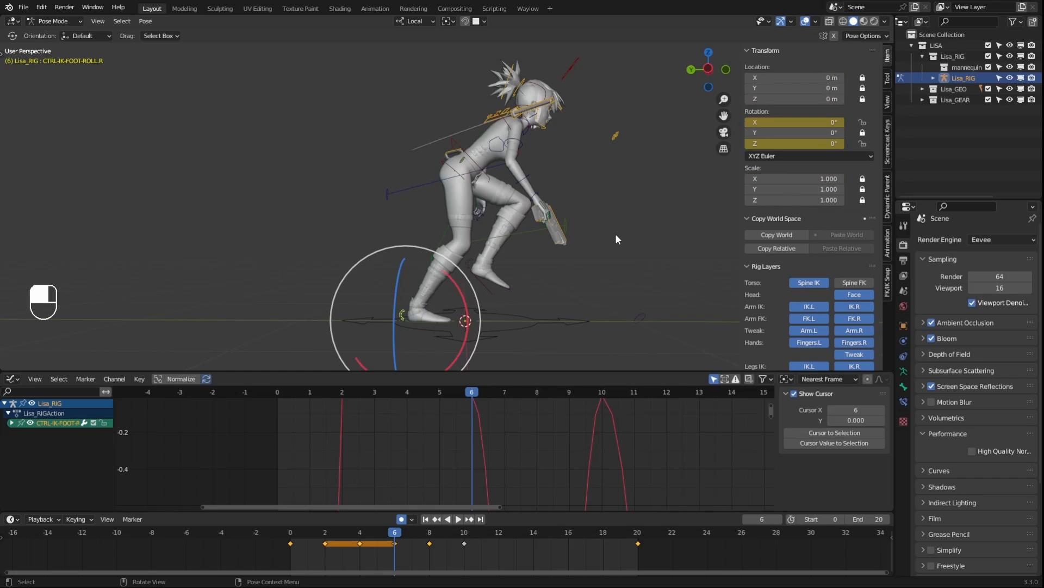
Move the right foot IK control back along its local Y axis to about 0.39 m at frame 6
left_click(442, 316)
key("w")
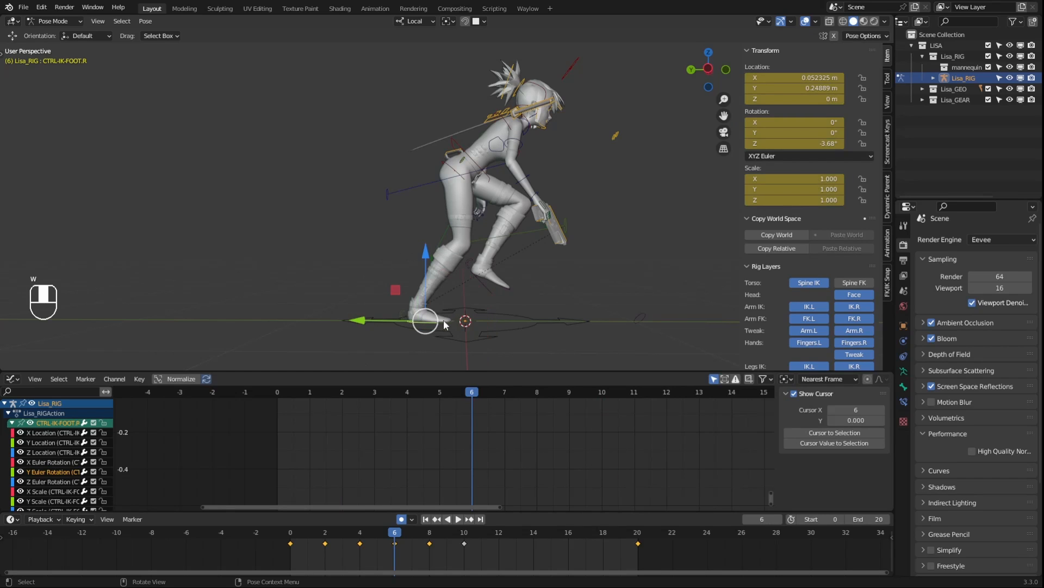
left_click_drag(370, 321, 344, 314)
key("1")
key("2")
middle_click_drag(424, 261, 430, 262)
Increase the right foot roll control's X rotation at frame 6 to lift the heel off the ground
left_click(379, 314)
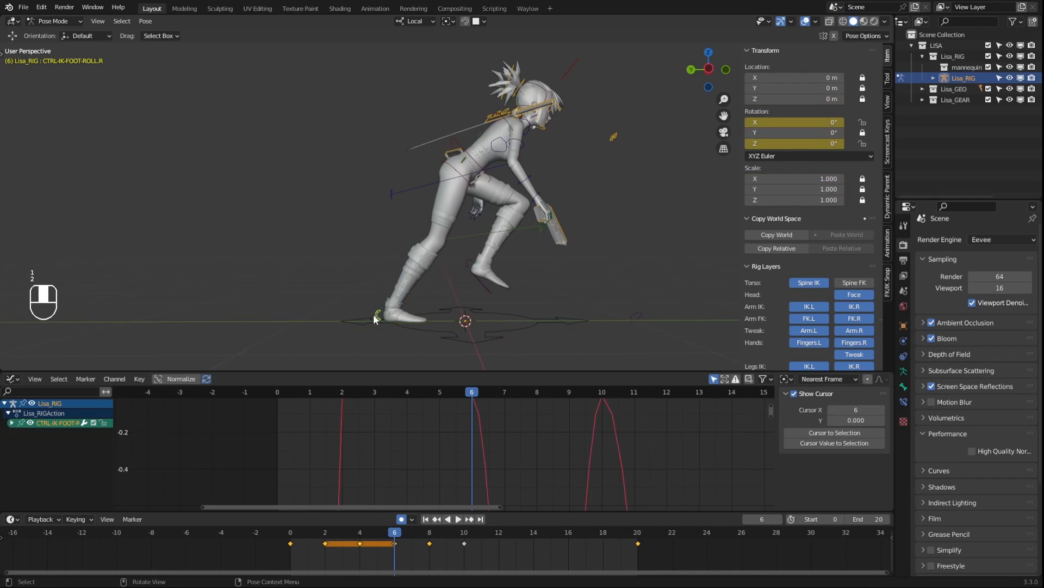
key("e")
left_click_drag(805, 123, 884, 123)
Move the right foot IK control further back along its local Y axis to about 0.51 m at frame 6
left_click(404, 321)
key("1")
key("2")
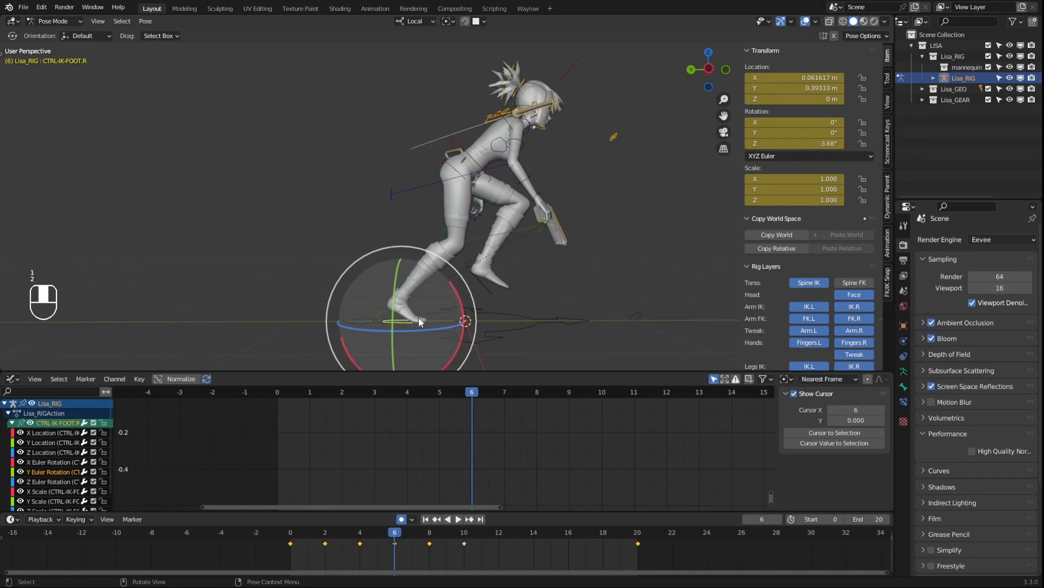
key("w")
left_click_drag(358, 321, 337, 317)
Step back and forth between frames 2, 4 and 6 to examine the right foot's spacing during ground contact
key("1")
key("2")
key("1")
key("1")
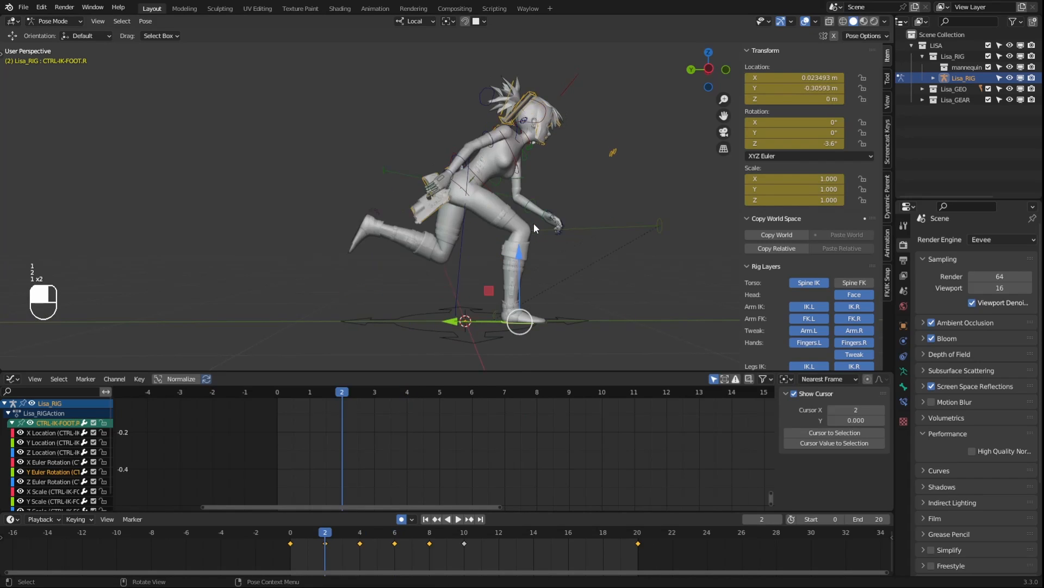
key("2")
key("2")
key("1")
key("1")
key("2")
key("2")
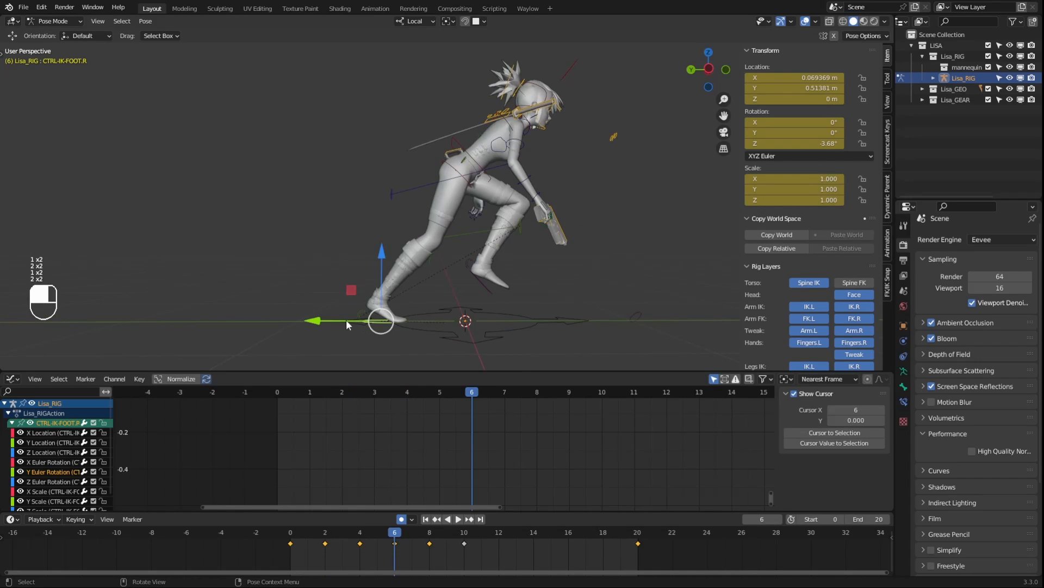
Check the Frame 6 Up pose in RunPoses.png and adjust the right foot IK control's Y location to about 0.53 m
left_click_drag(346, 324, 341, 323)
left_click_drag(648, 587, 653, 115)
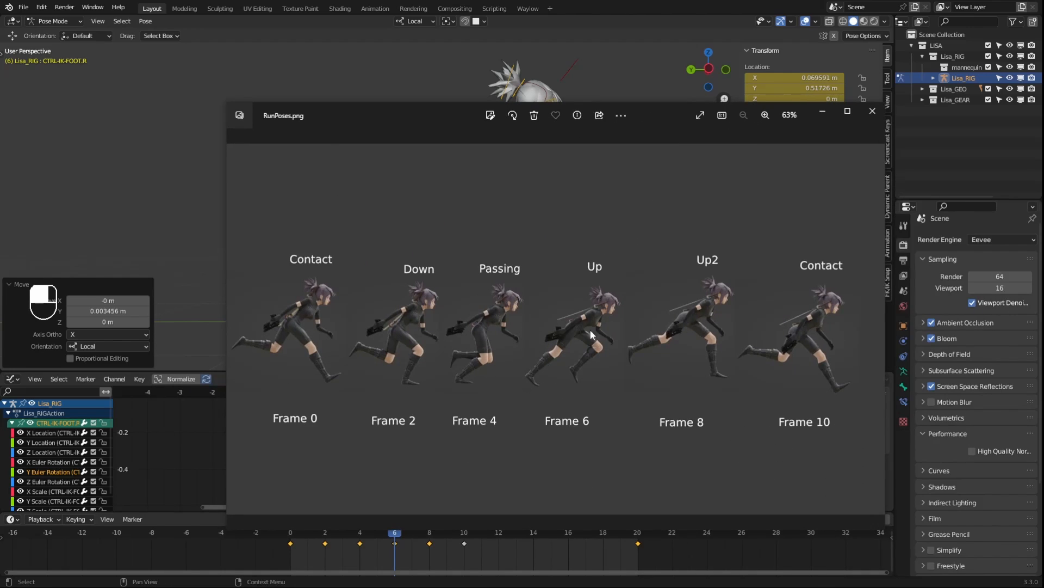
left_click_drag(645, 110, 1043, 153)
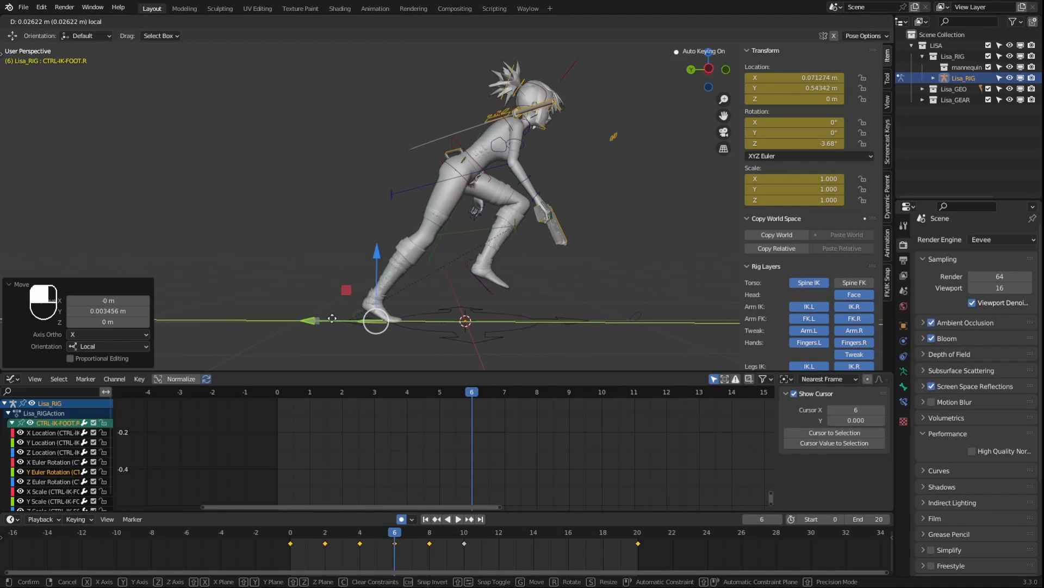
Step through frames 0 to 8 to examine how the right foot travels from contact to push-off
key("Down")
key("Down")
key("Down")
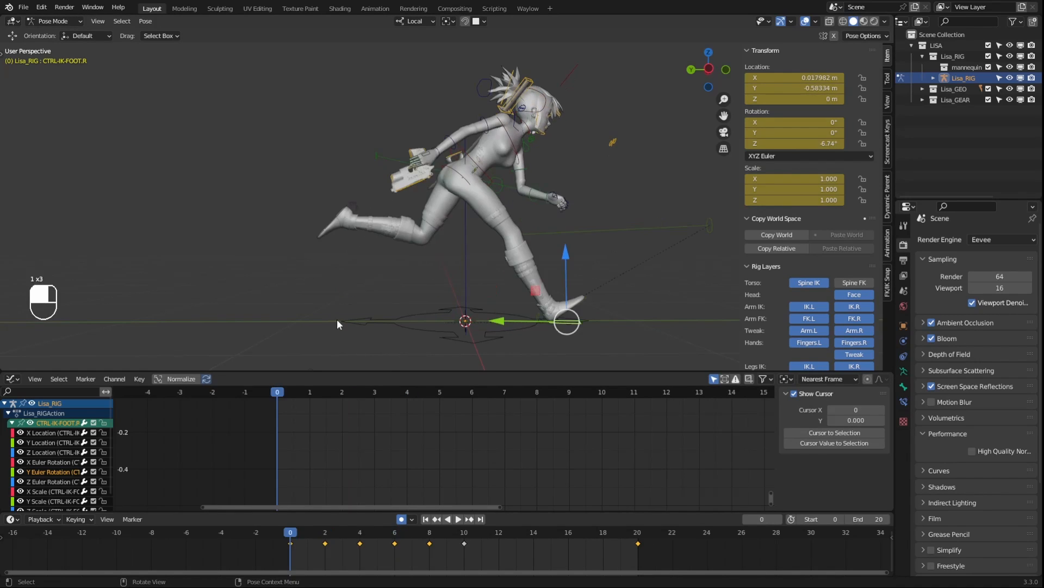
key("Up")
key("Up")
key("Up")
key("Up")
key("Down")
key("Up")
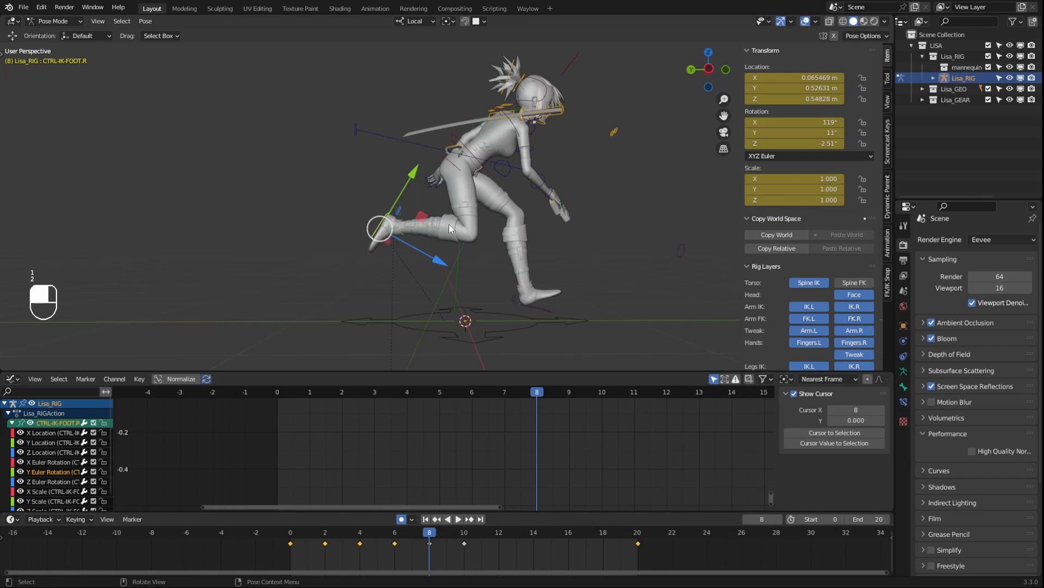
key("g")
key("y")
right_click(485, 189)
key("g")
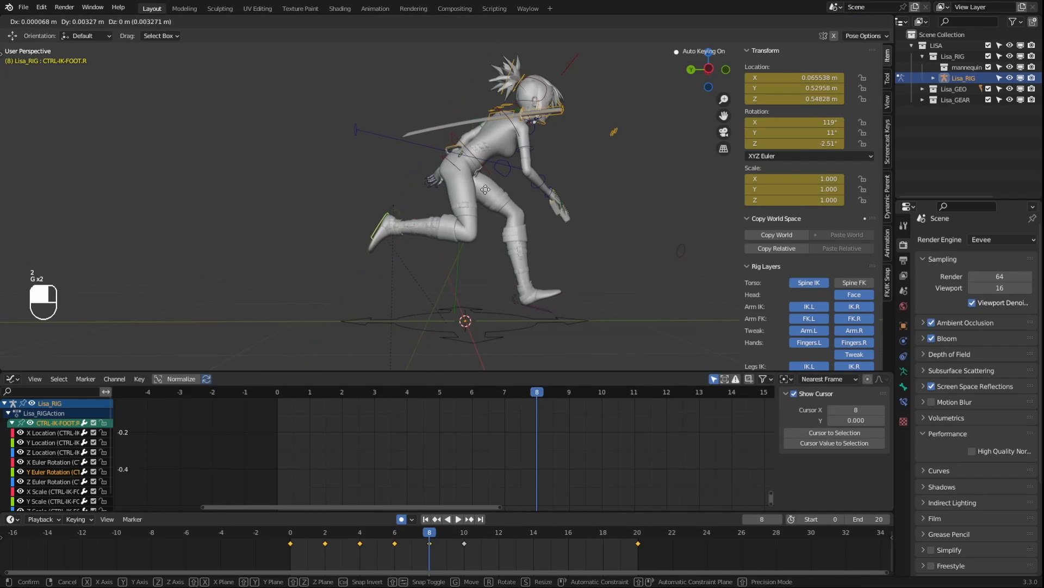
key("z")
key("z")
right_click(463, 187)
key("g")
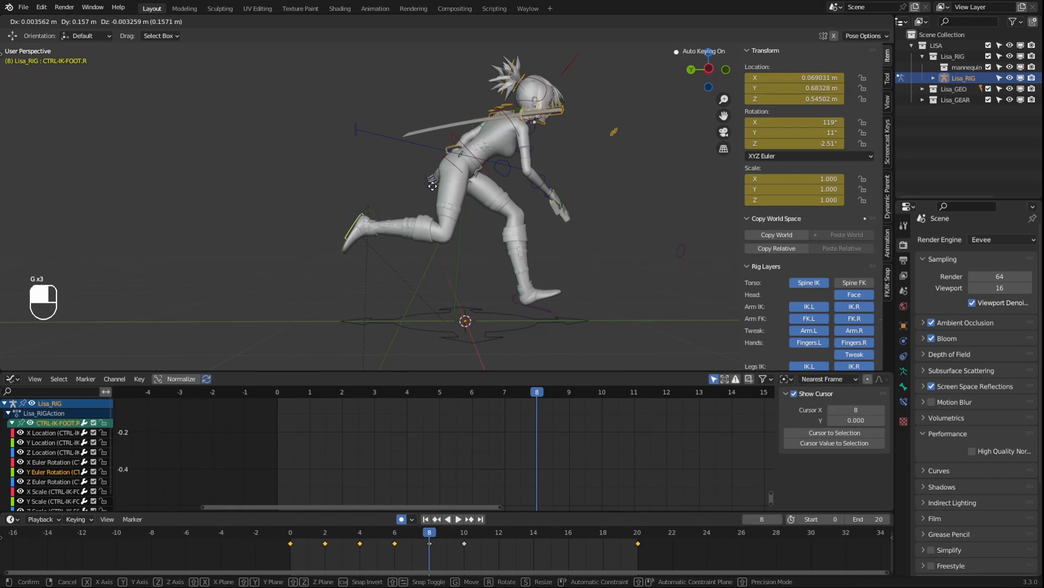
right_click(434, 189)
key("g")
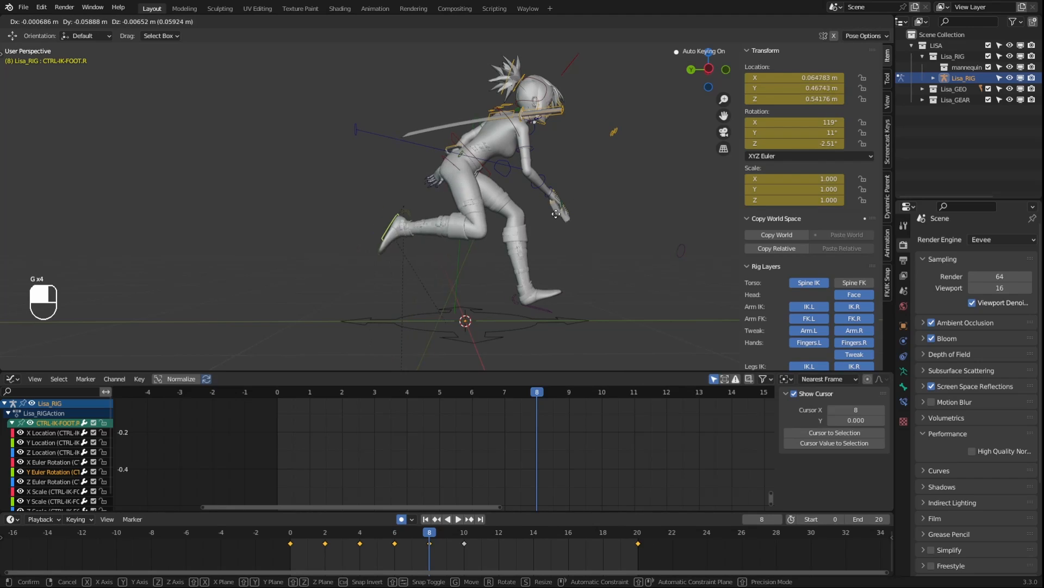
key("x")
key("x")
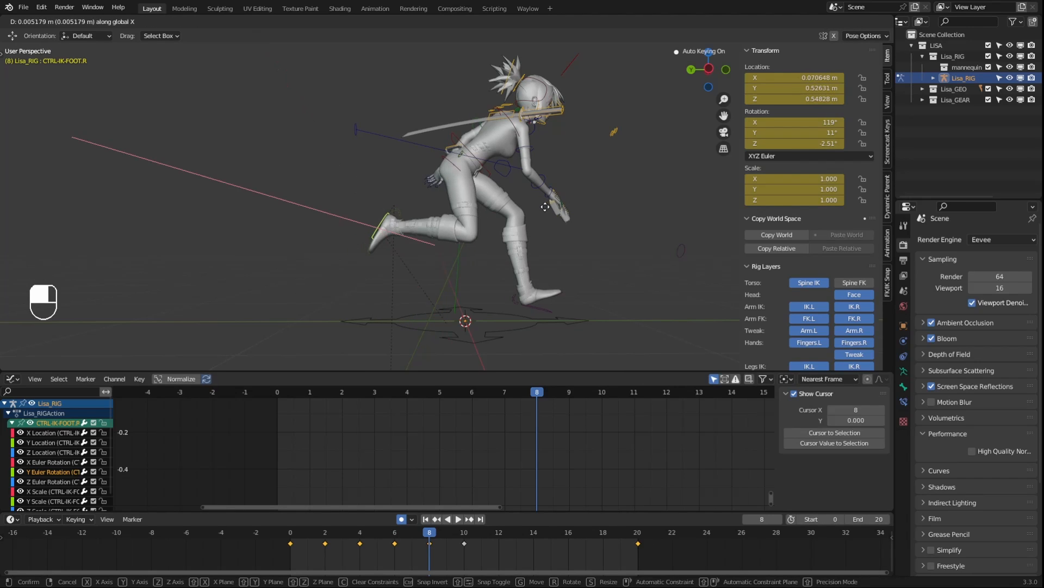
right_click(494, 209)
key("g")
key("x")
right_click(499, 211)
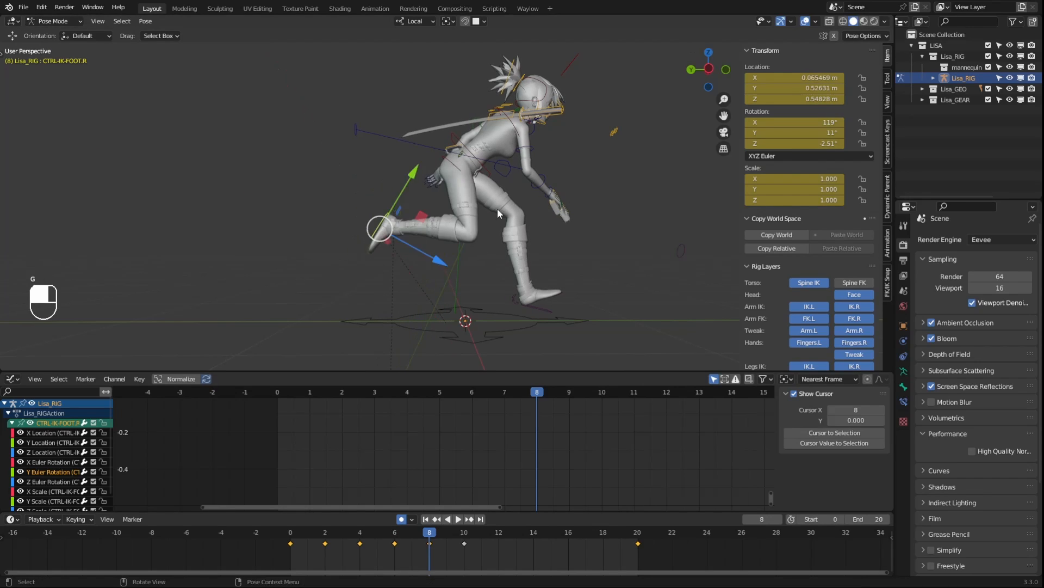
key("g")
key("x")
key("x")
right_click(430, 209)
key("g")
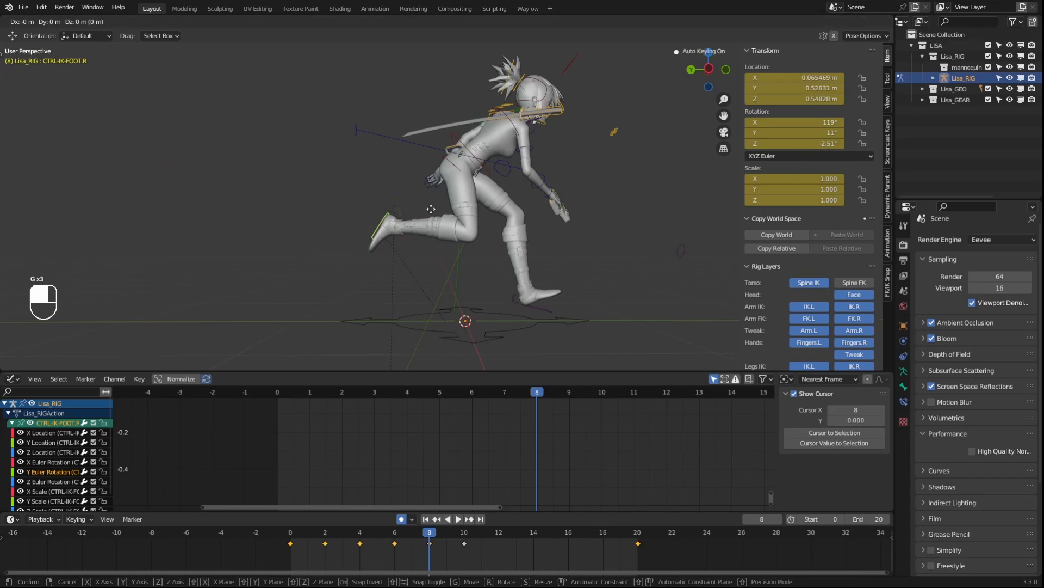
key("y")
key("y")
right_click(418, 213)
key("g")
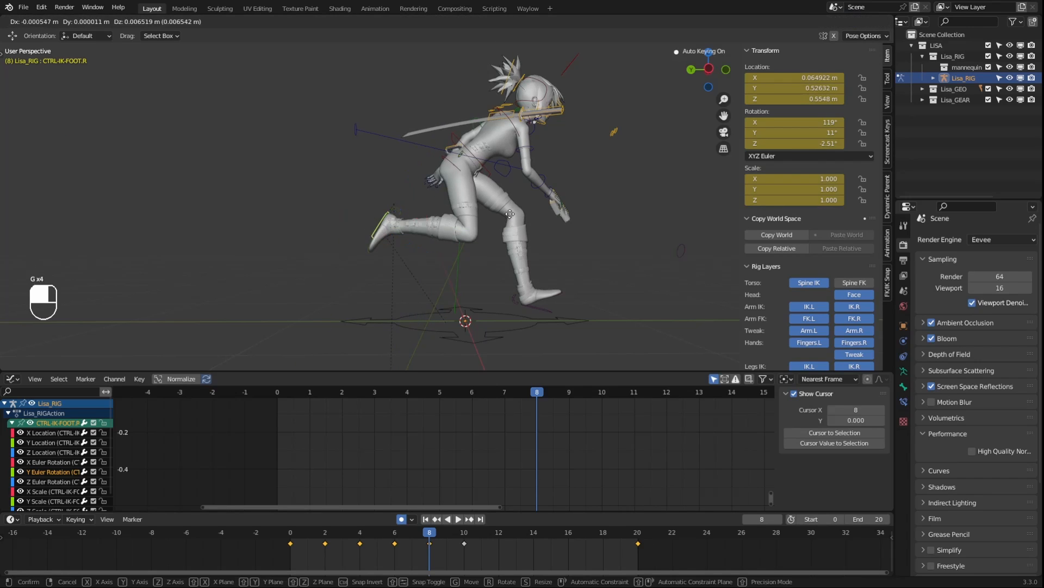
right_click(509, 217)
Move the right foot IK control back along the global Y axis to about 0.85 m at frame 8
key("g")
key("y")
key("y")
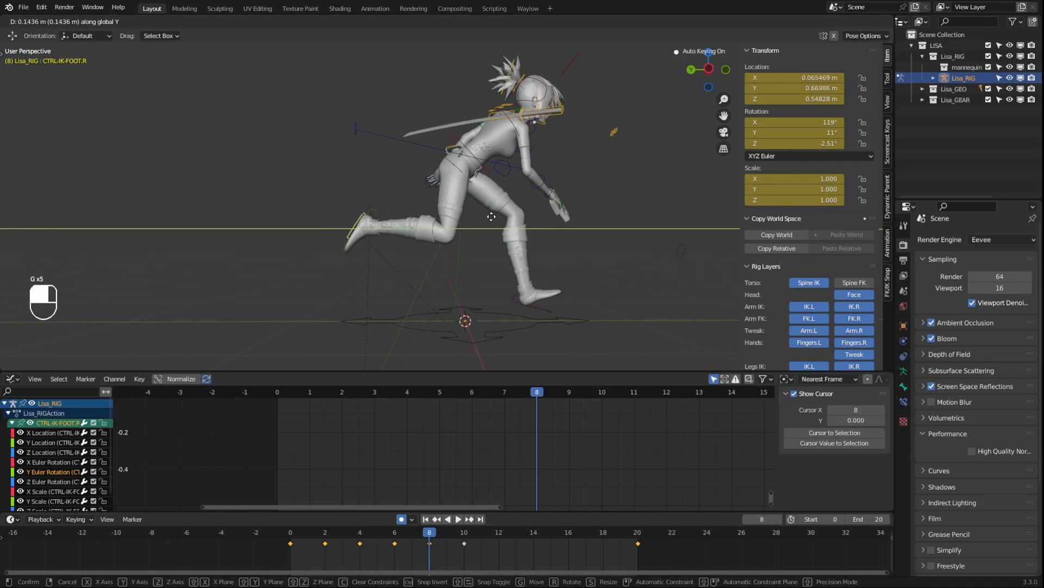
left_click(462, 222)
Step back and forth through frames 4 to 10 to examine the right foot's arc after it leaves the ground
key("1")
key("2")
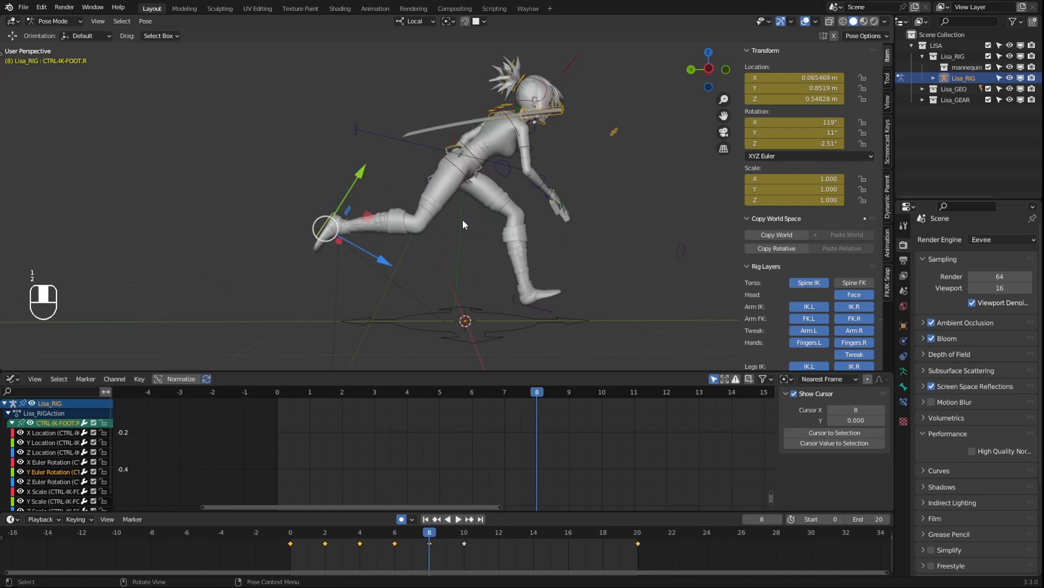
key("1")
key("1")
key("2")
key("2")
key("1")
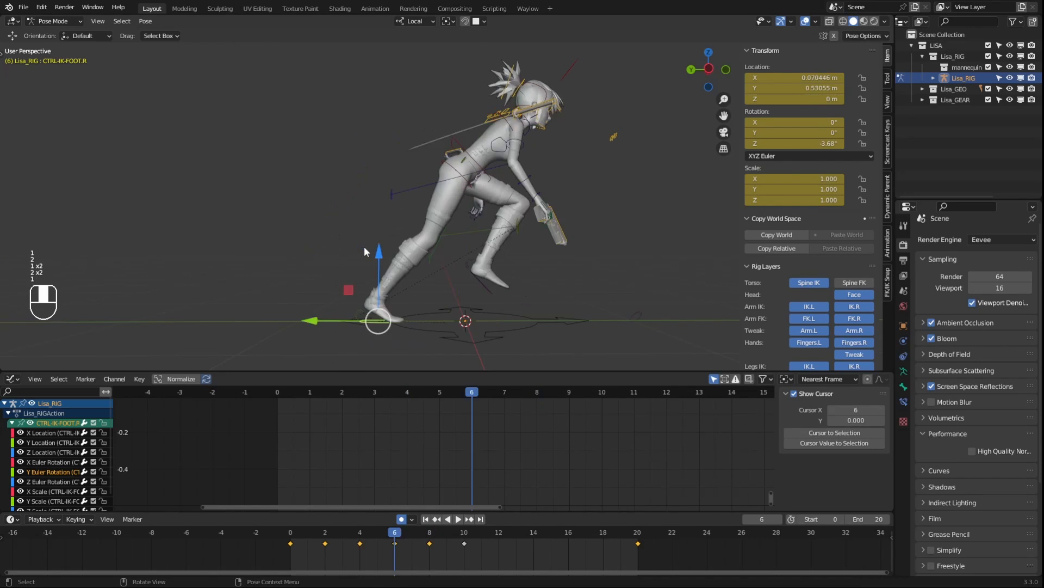
key("1")
key("2")
key("2")
key("1")
key("1")
key("1")
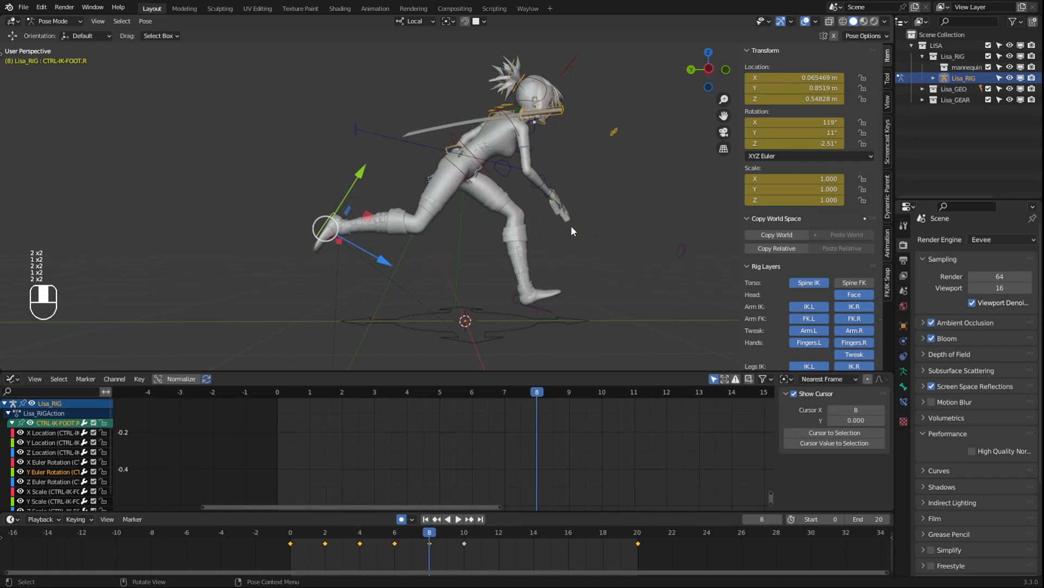
key("2")
key("2")
key("2")
key("2")
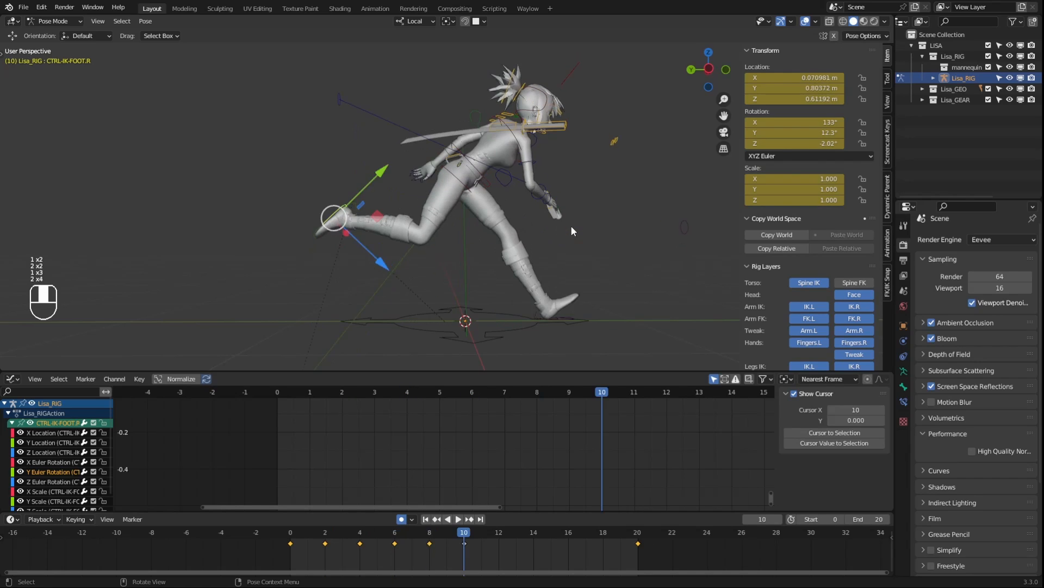
key("1")
key("1")
key("2")
key("2")
key("1")
key("2")
key("1")
Move the right foot IK control slightly further back along the global Y axis to about 0.88 m at frame 8
key("g")
key("g")
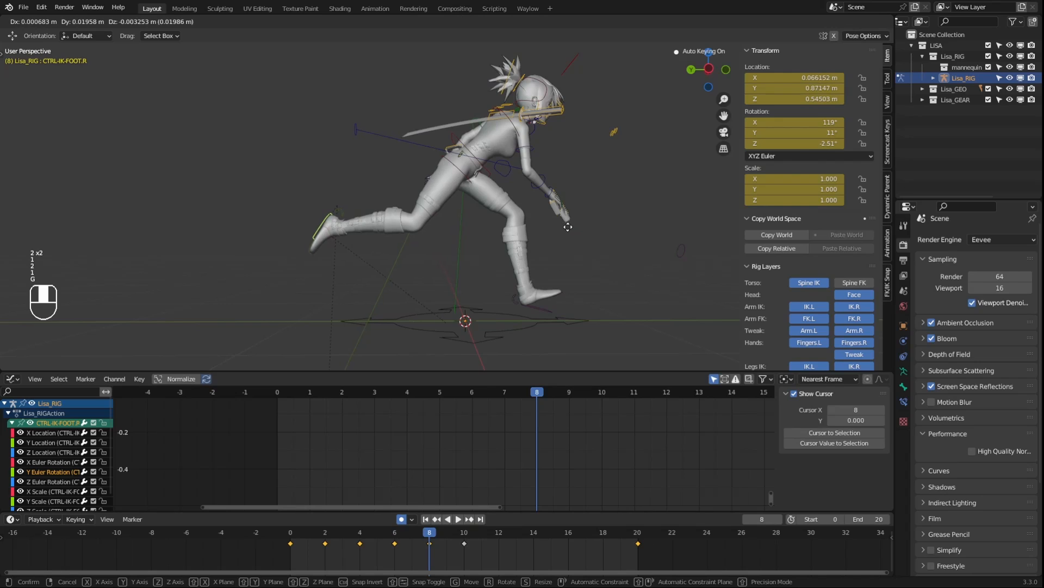
key("y")
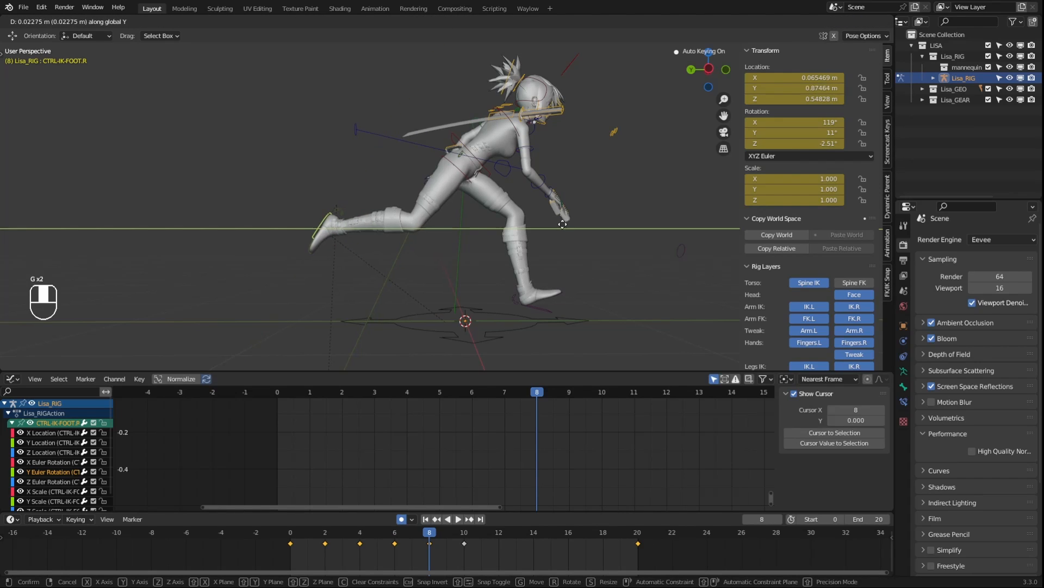
left_click(562, 223)
Compare the right foot's position across frames 6, 8 and 10
key("1")
key("2")
key("2")
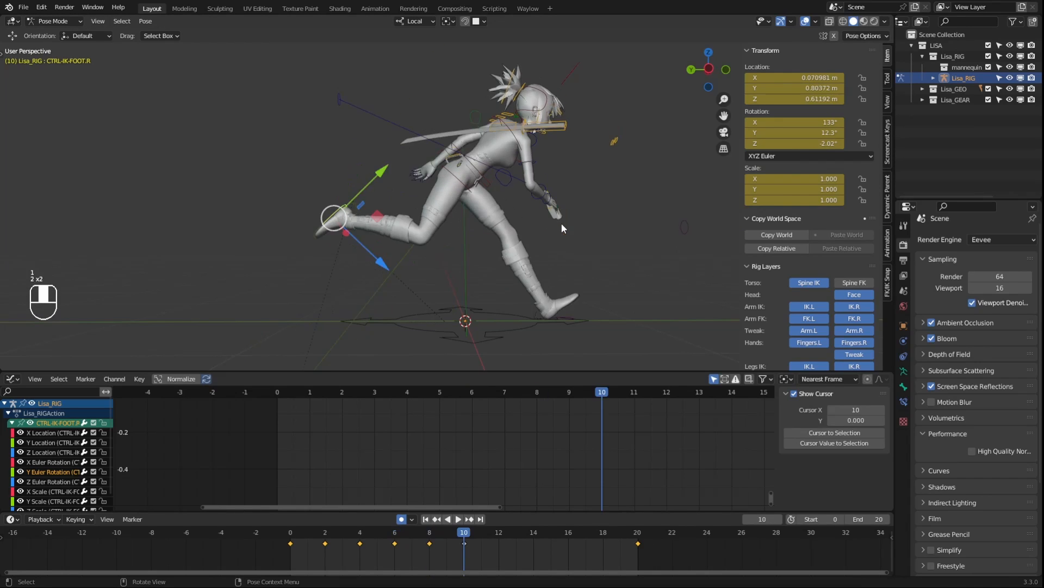
key("1")
key("1")
key("2")
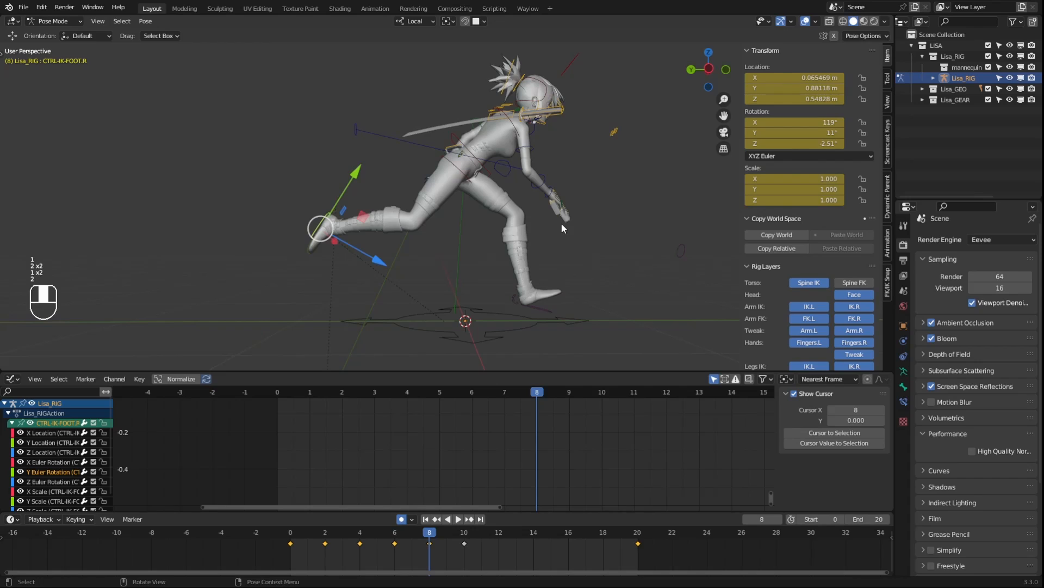
key("2")
key("1")
key("2")
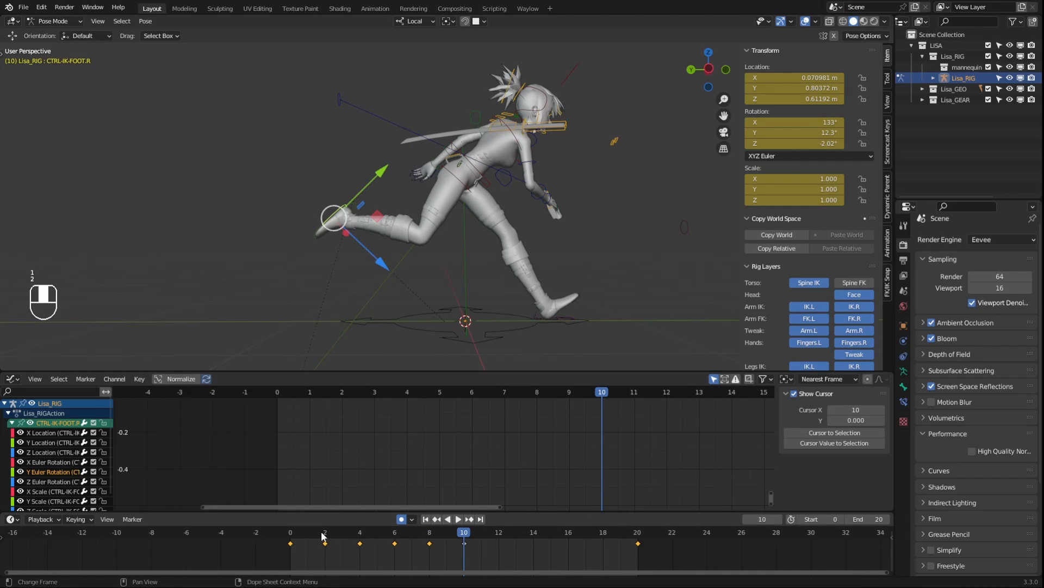
Scrub and play the run cycle from its start to review the right foot's motion
mouse_move(323, 533)
left_mouse_down()
mouse_move(288, 532)
mouse_move(368, 534)
mouse_move(305, 530)
left_mouse_up()
left_click(460, 519)
left_click(460, 519)
key("1")
key("2")
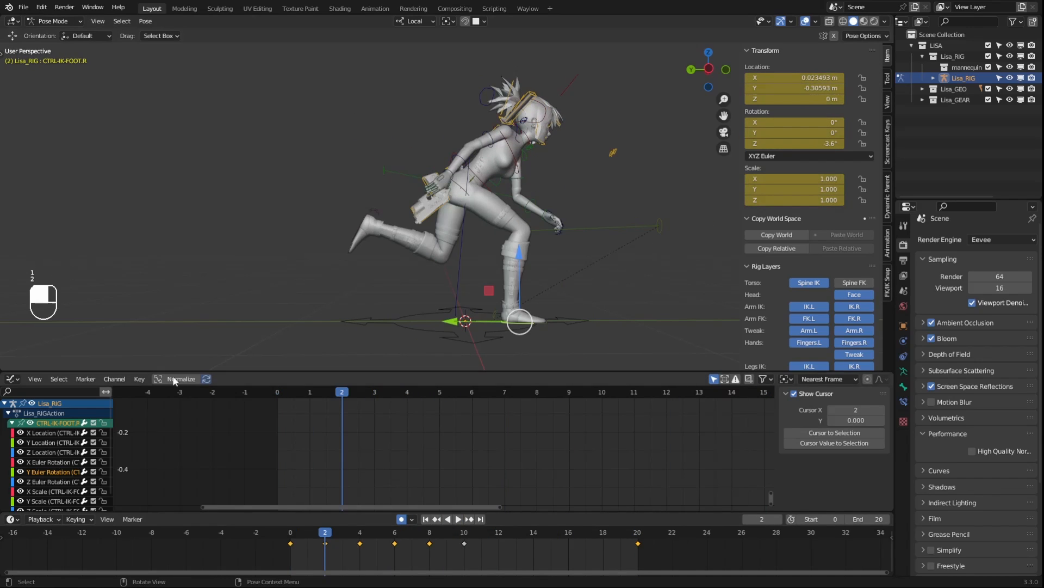
Set the frame 6 keyframe on the right foot IK control's Y Location curve to the Automatic handle type
left_click(50, 443)
middle_click_drag(419, 448, 439, 461, "ctrl")
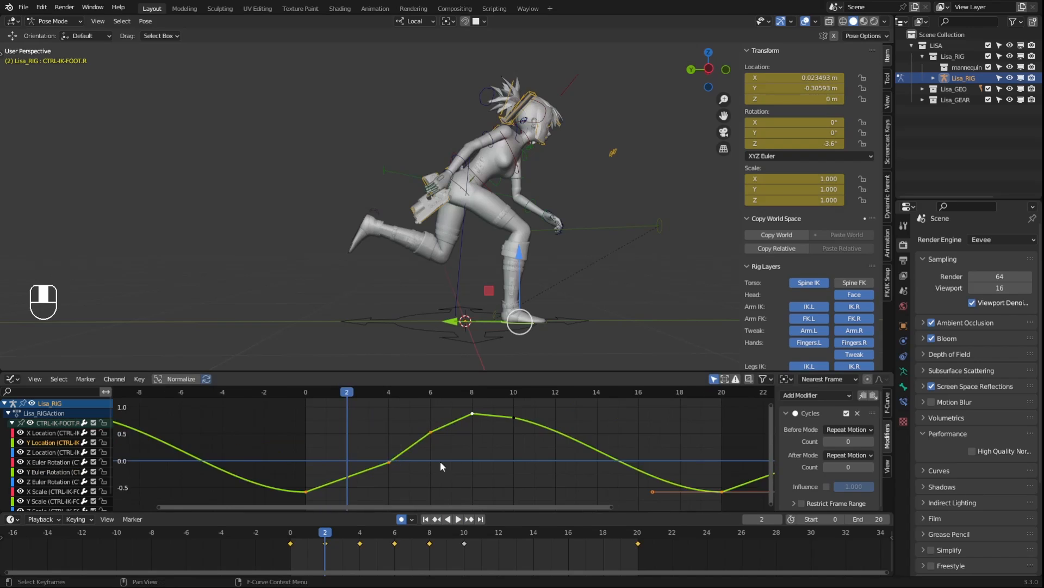
left_click(442, 460)
left_click(576, 254)
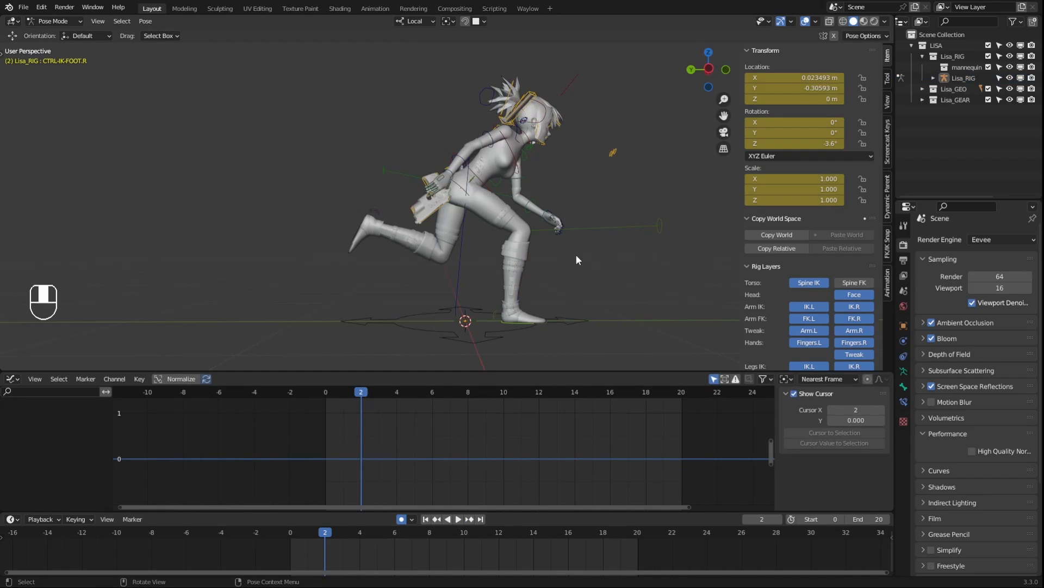
left_click(515, 321)
left_click_drag(432, 431, 389, 468)
key("v")
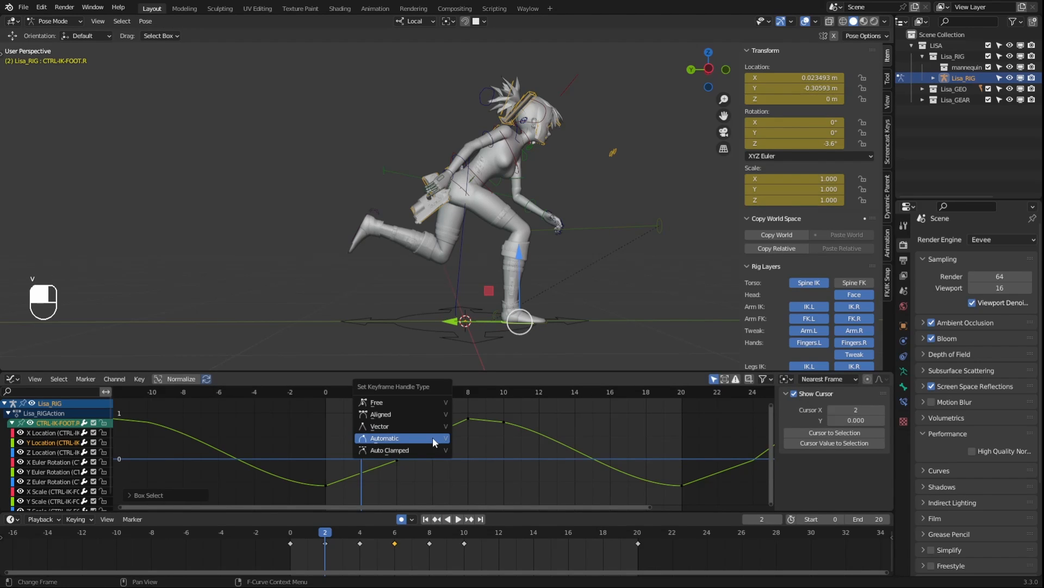
left_click(432, 438)
key("v")
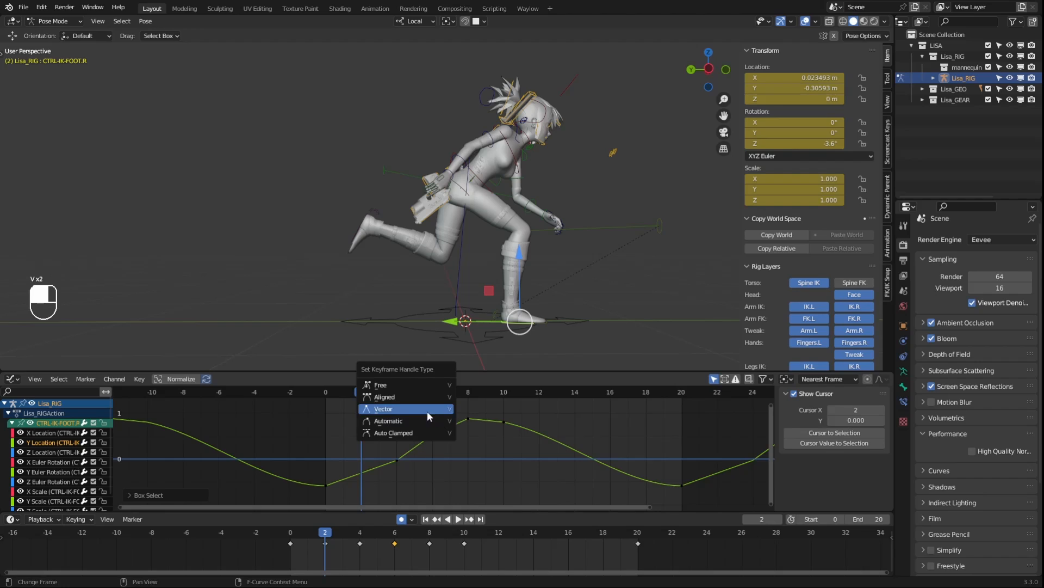
left_click(410, 458)
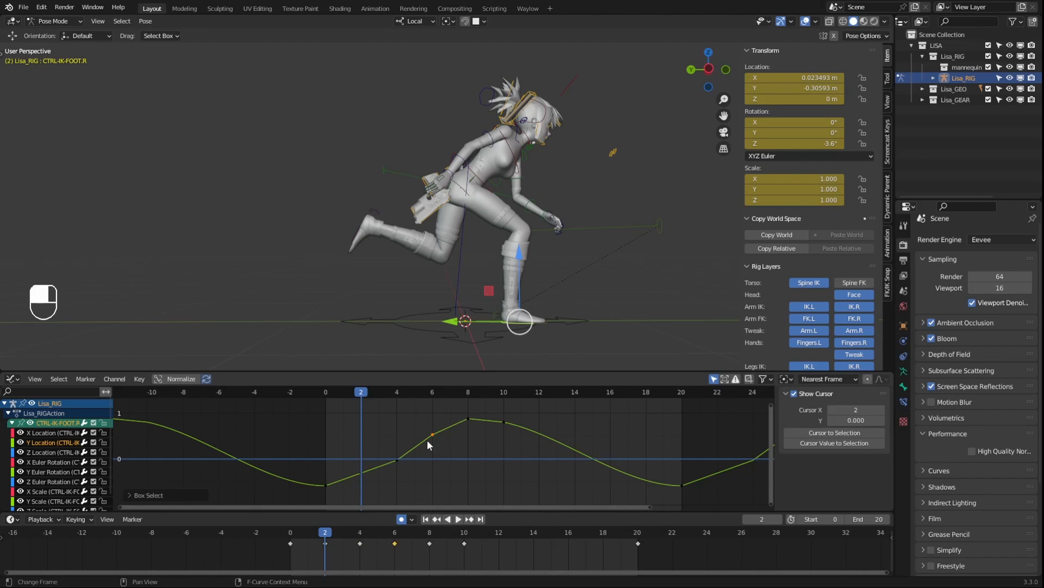
Set the interpolation of every keyframe on all of the rig's controls to Bezier
left_click(590, 254)
key("a")
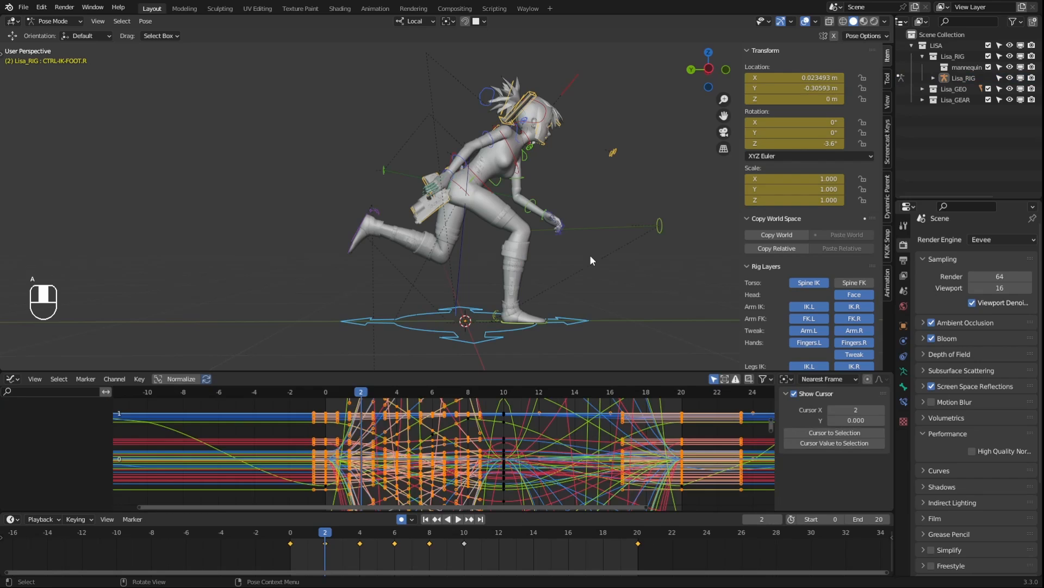
scroll(497, 453, "down", 2)
key("Home")
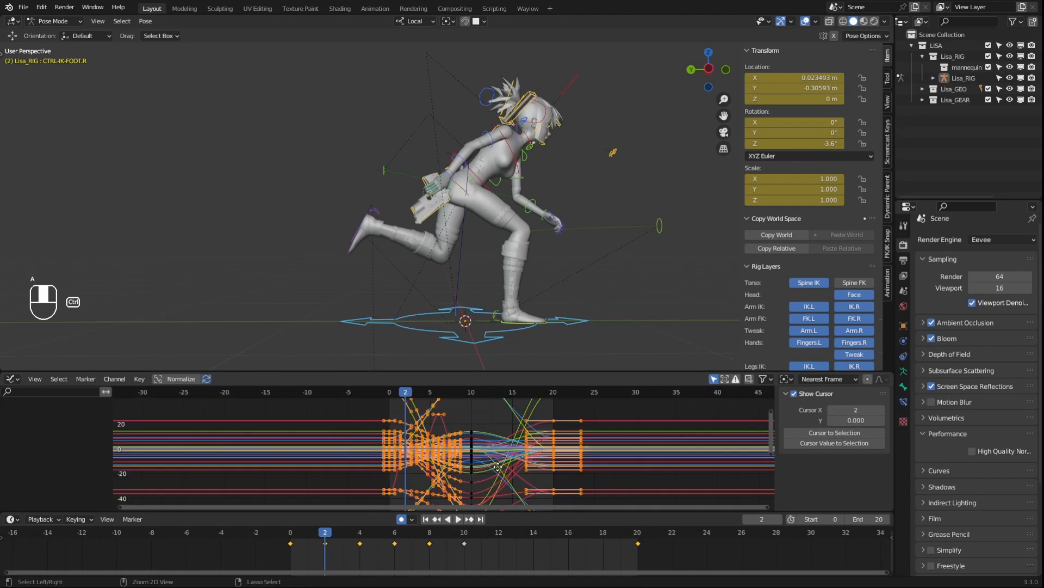
left_click_drag(601, 406, 375, 503)
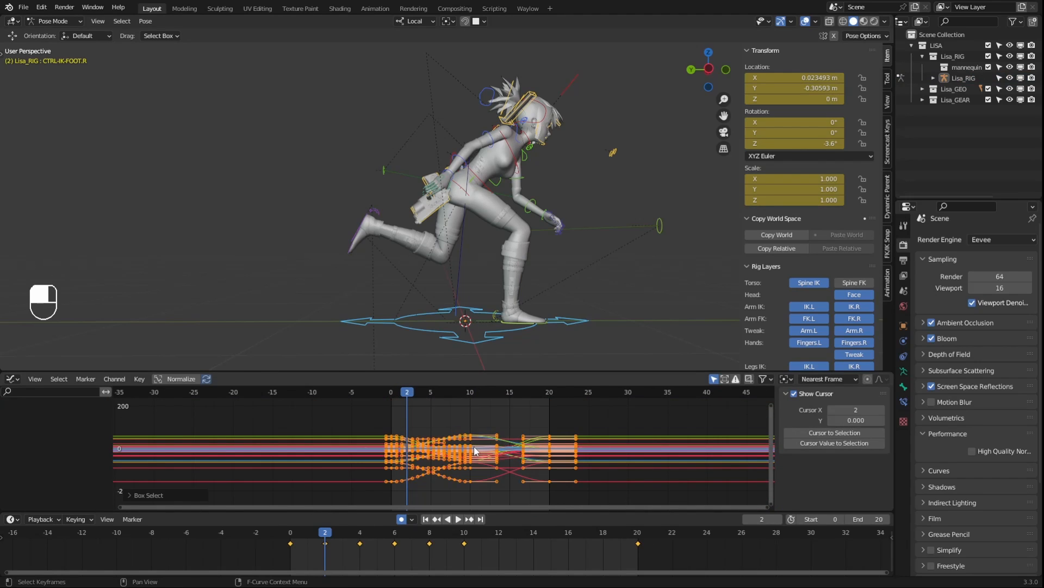
key("t")
left_click(266, 489)
Set the frame 0 keyframe on the right foot IK control's Y Location curve to the Auto Clamped handle type
left_click(370, 220)
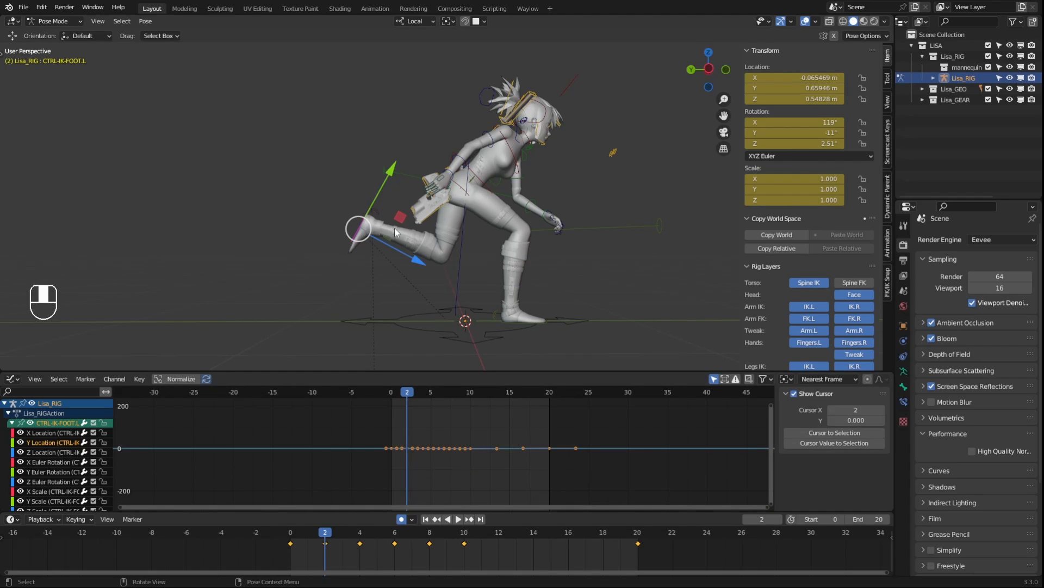
left_click(517, 320)
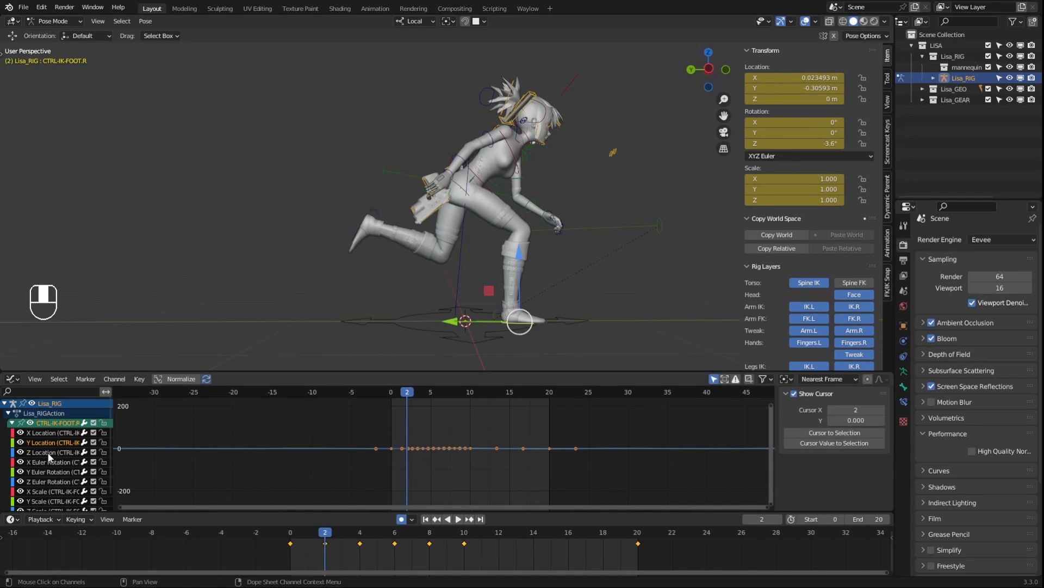
left_click(52, 444)
left_click(345, 478)
key("KP_Decimal")
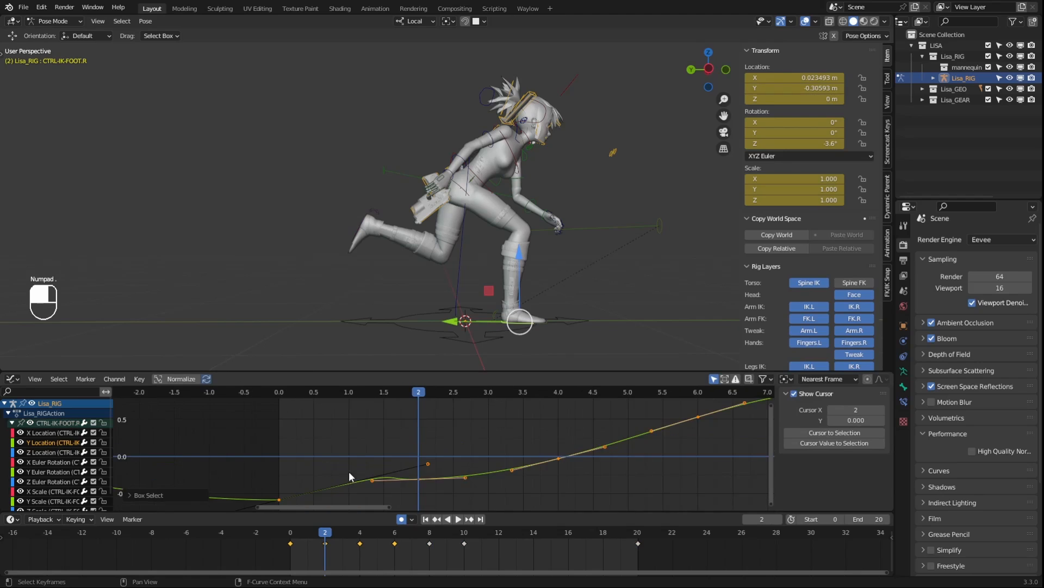
scroll(391, 428, "down", 10)
left_click_drag(457, 422, 398, 486)
left_click_drag(398, 440, 341, 494)
key("v")
left_click(377, 472)
key("v")
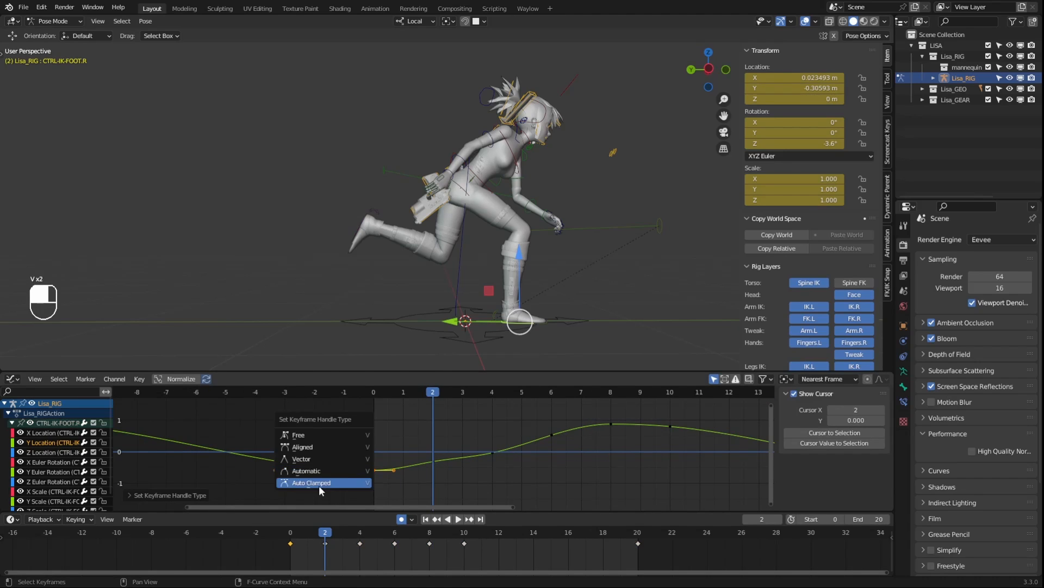
left_click(319, 485)
Change the handle type of the right foot IK control's Y Location keyframes between frames 0 and 10 to smooth the curve
scroll(448, 396, "down", 3)
key("shift+Left")
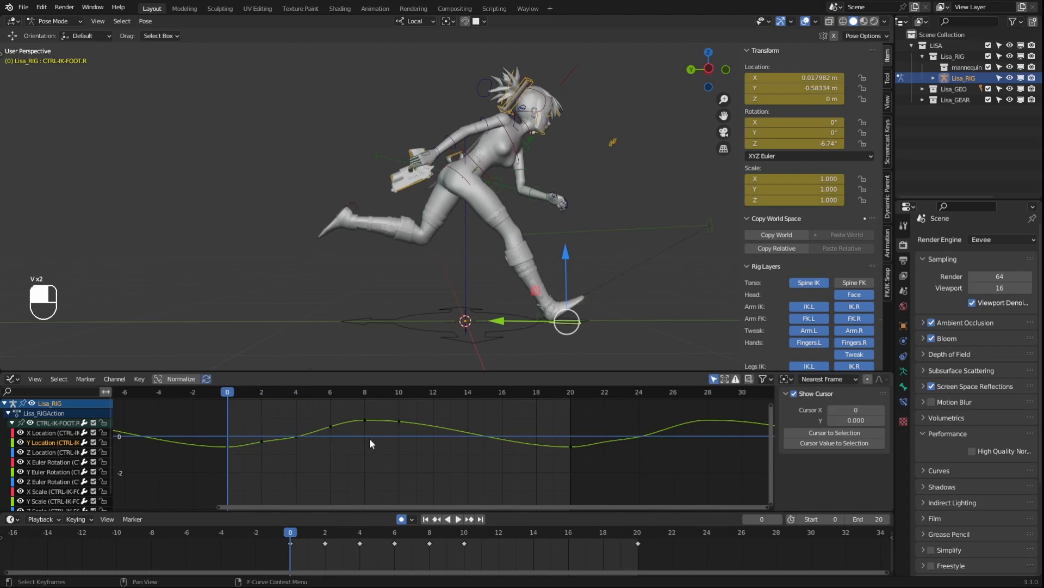
left_click_drag(465, 461, 241, 402)
key("v")
left_click(286, 424)
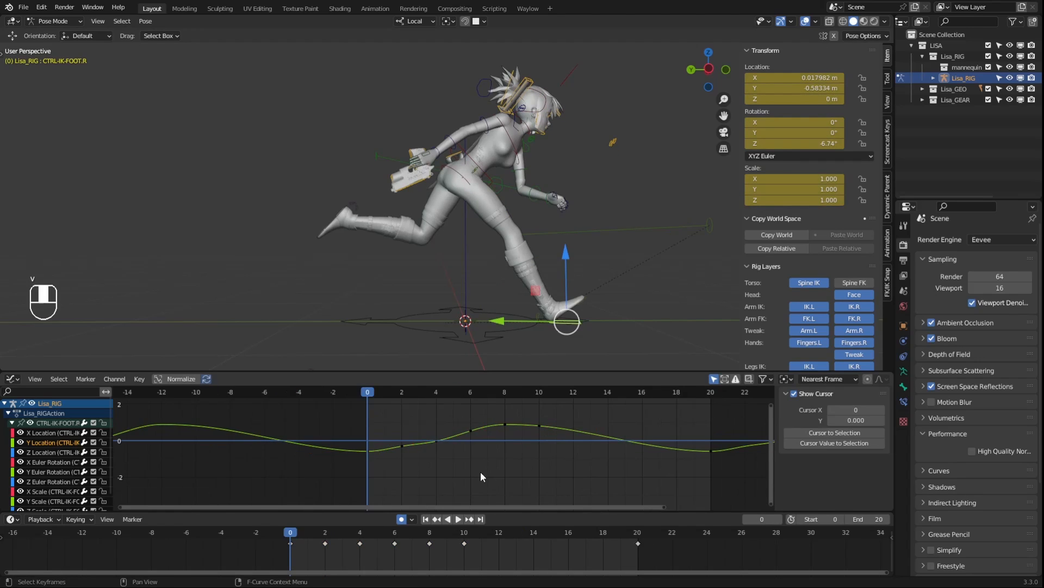
middle_click_drag(481, 471, 537, 426, "ctrl")
left_click_drag(389, 393, 341, 392)
left_click_drag(554, 480, 296, 413)
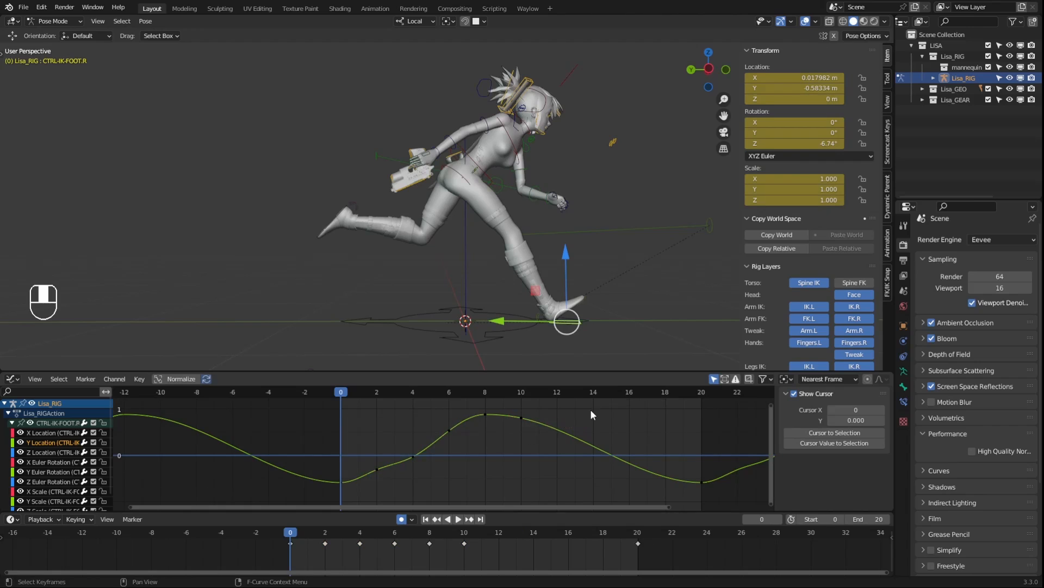
left_click_drag(584, 409, 329, 492)
key("v")
left_click(362, 478)
left_click(403, 472)
Delete the frame 2 and frame 4 keyframes from the right foot IK control's Y Location curve
left_click_drag(352, 388, 276, 379)
left_click_drag(348, 391, 394, 398)
left_click(456, 418)
left_click_drag(427, 446, 364, 481)
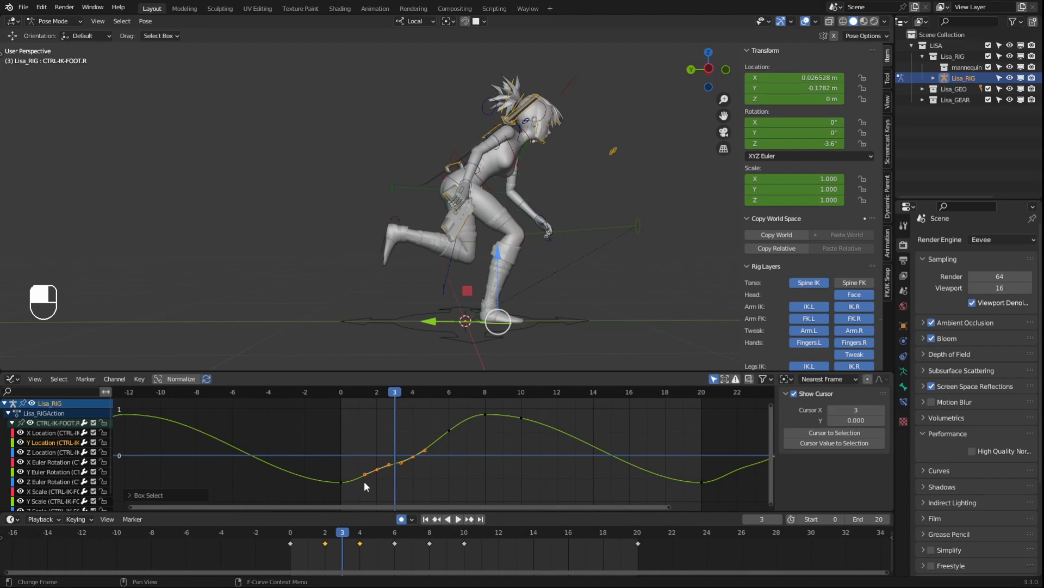
key("x")
left_click(364, 481)
Play the run cycle from frame 0 to review the right foot's ground contact
left_click(340, 393)
key("space")
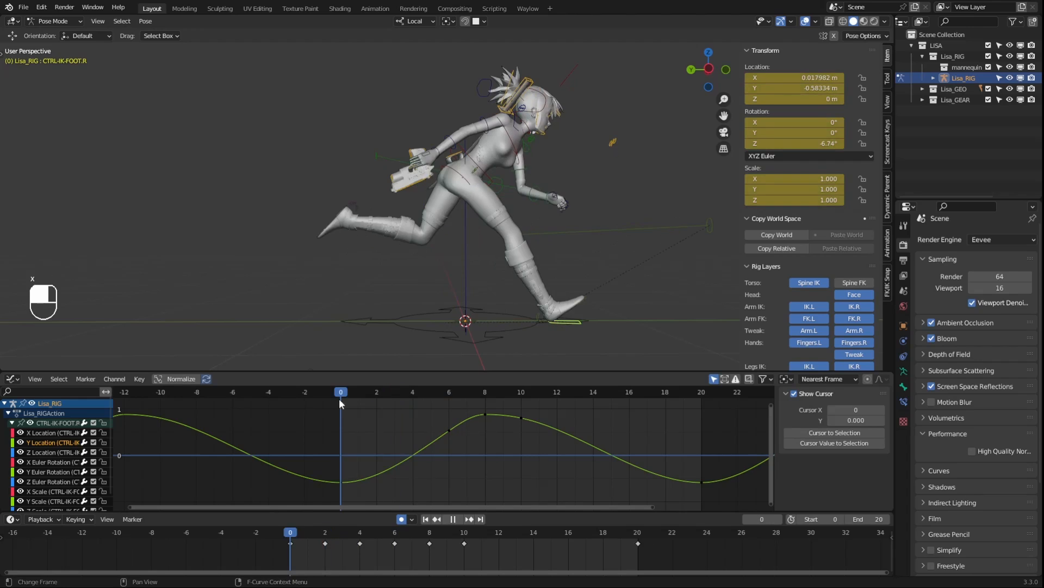
mouse_move(339, 399)
left_mouse_down()
mouse_move(494, 394)
mouse_move(331, 416)
left_mouse_up()
key("space")
Set the frame 0 keyframe on the right foot IK control's Y Location curve to the Free handle type
left_click_drag(327, 494, 377, 465)
middle_click_drag(384, 457, 408, 436)
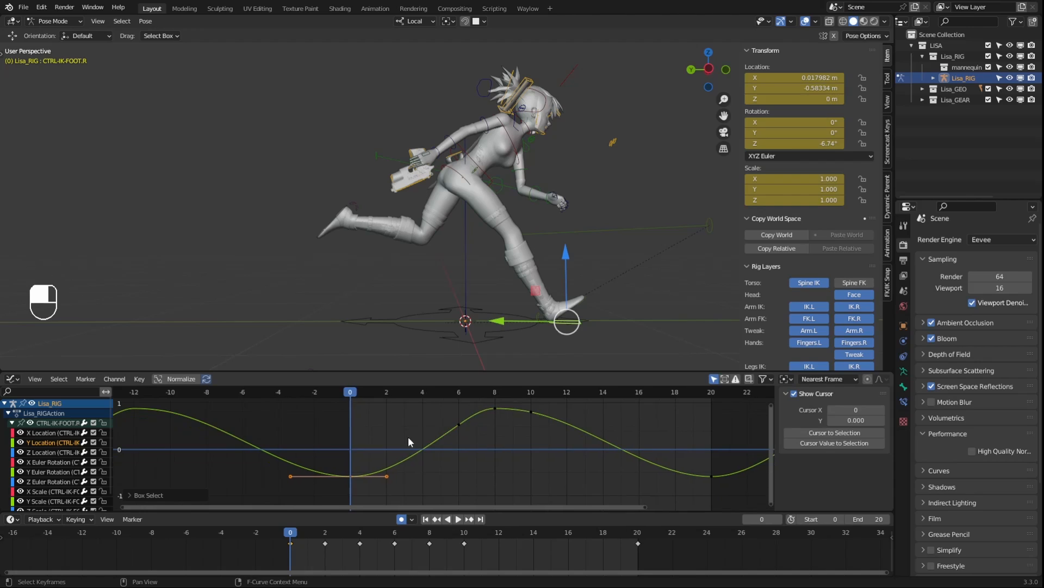
key("t")
key("Escape")
key("v")
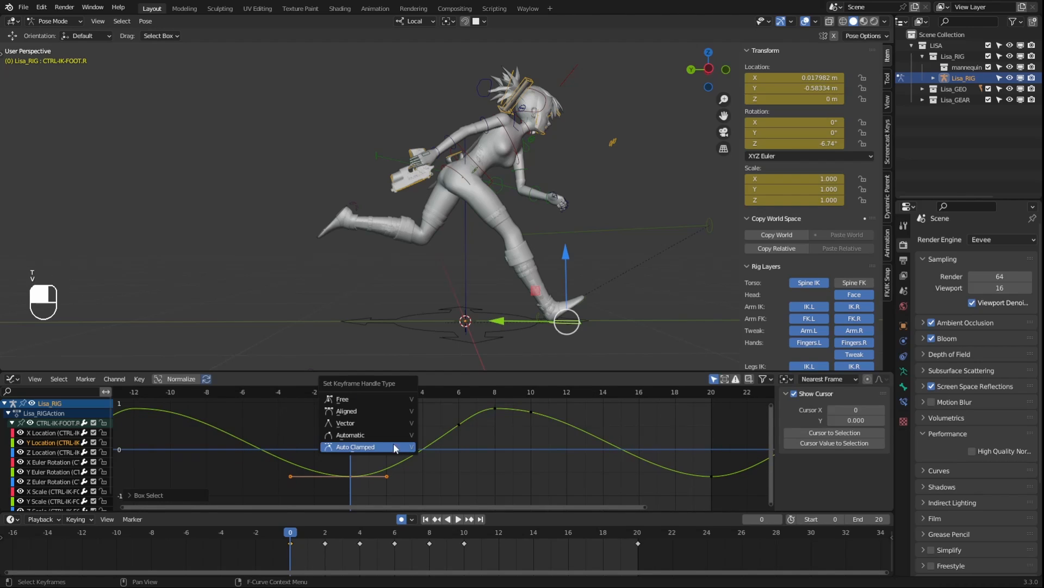
left_click(360, 397)
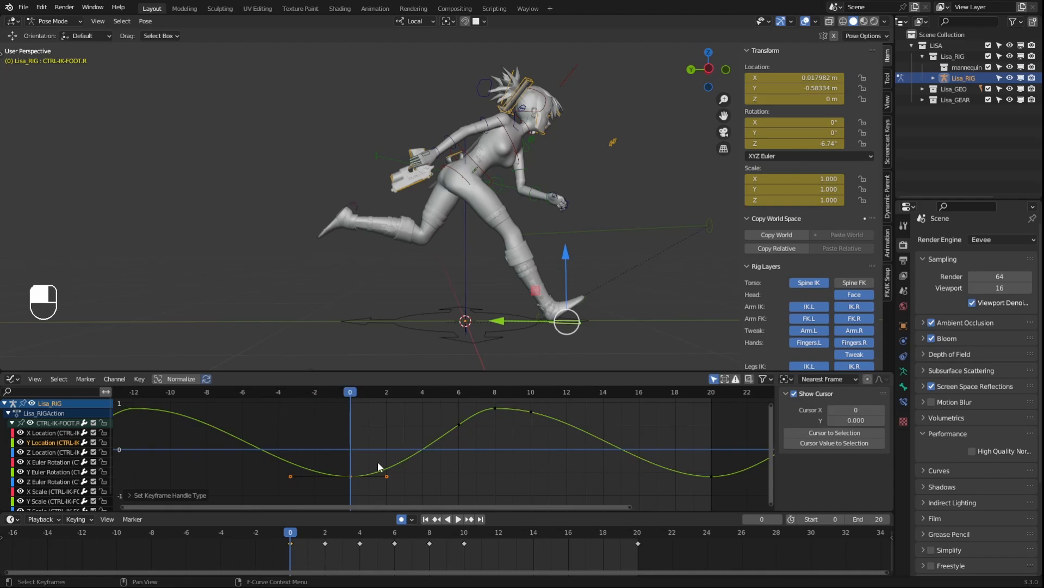
Set the interpolation of the right foot's frame 0 Y Location keyframe to Linear
left_click(382, 468)
left_click(349, 477)
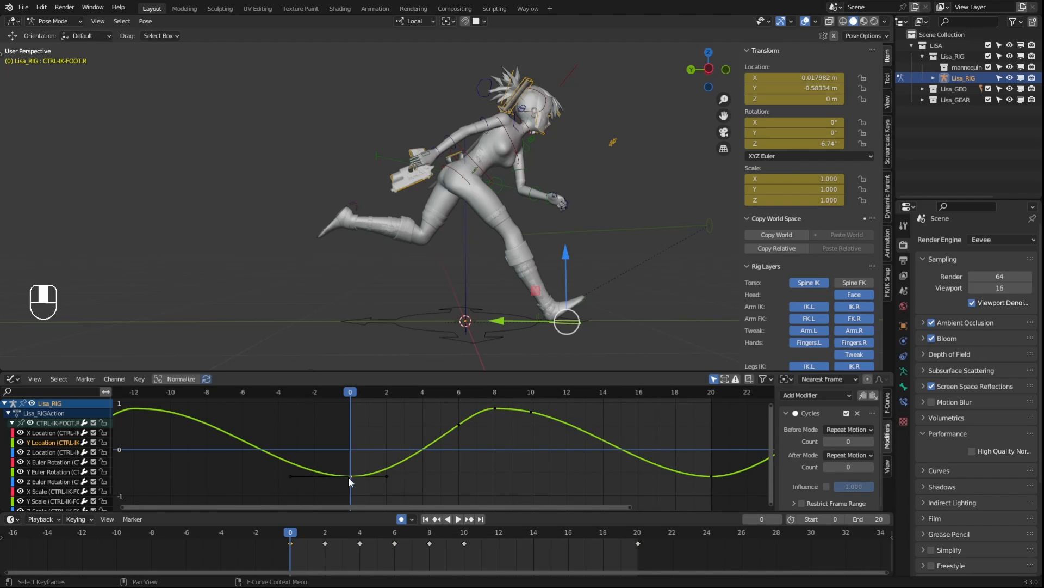
left_click(385, 473)
key("v")
key("t")
left_click(397, 410)
left_click_drag(410, 434, 336, 498)
key("t")
left_click(394, 475)
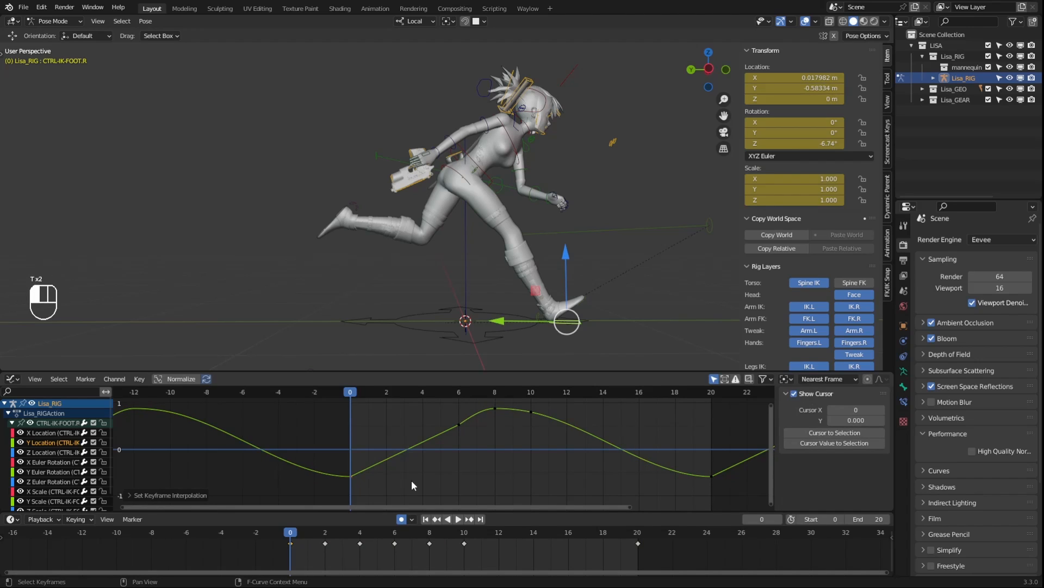
Set the frame 6 keyframe on the right foot's Y Location curve to the Vector handle type
middle_click_drag(549, 466, 433, 475)
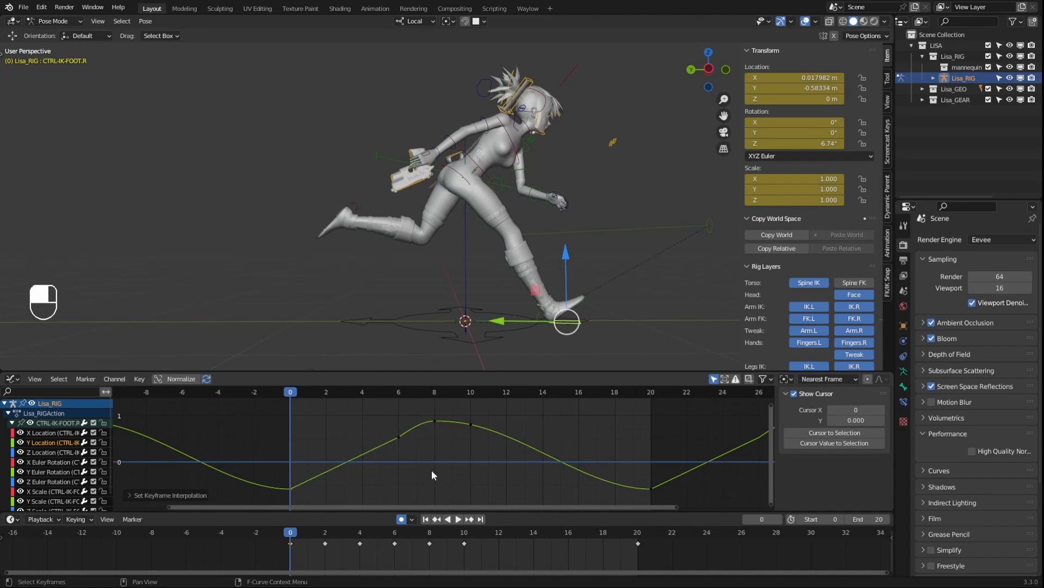
key("v")
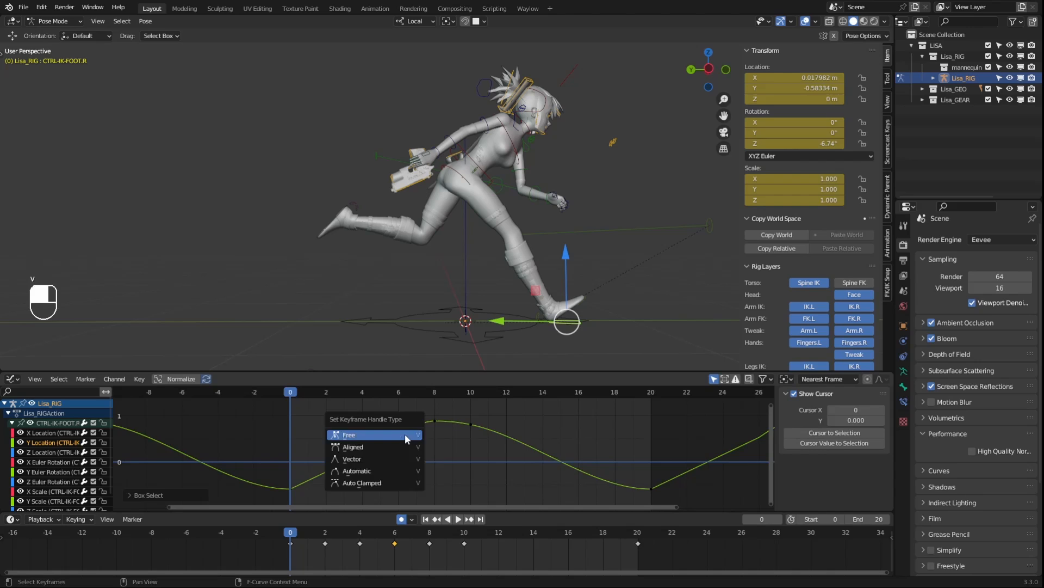
left_click(377, 460)
Scrub and play the looping run cycle to check the right foot's motion, ending back at frame 0
left_click_drag(291, 392, 420, 415)
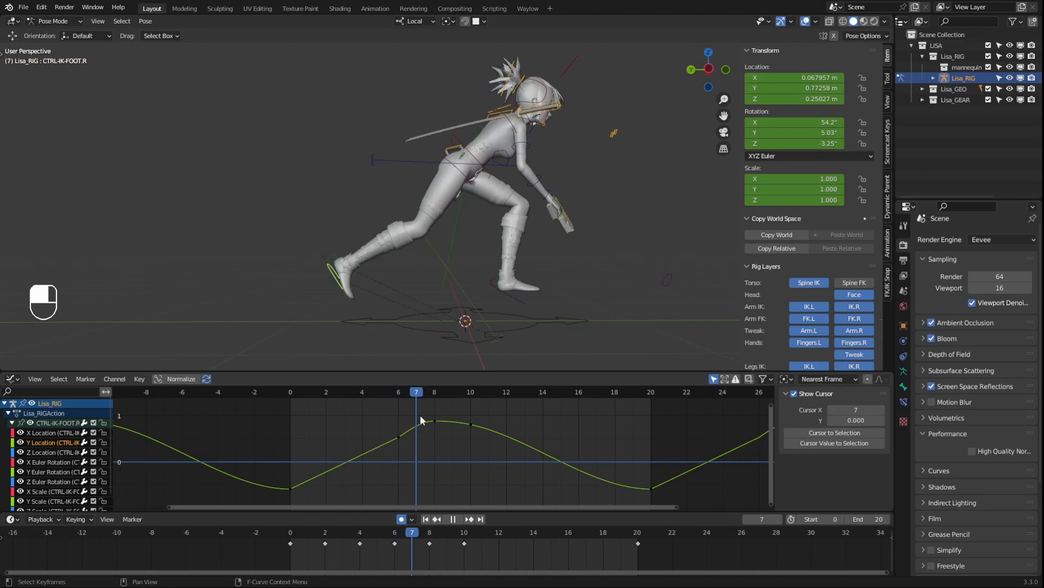
key("Escape")
left_click(461, 520)
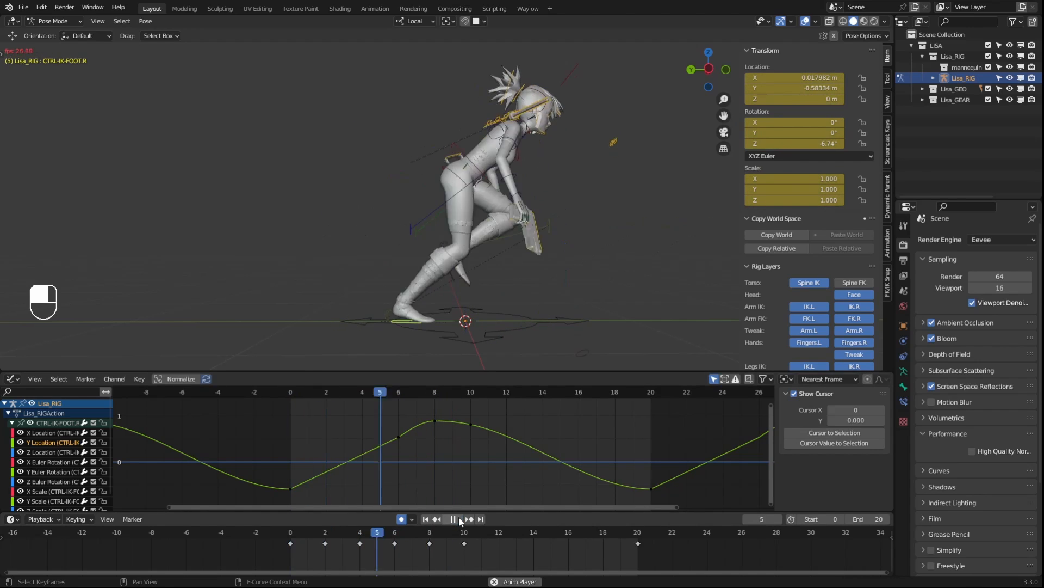
mouse_move(546, 287)
middle_mouse_down()
mouse_move(393, 289)
mouse_move(529, 292)
middle_mouse_up()
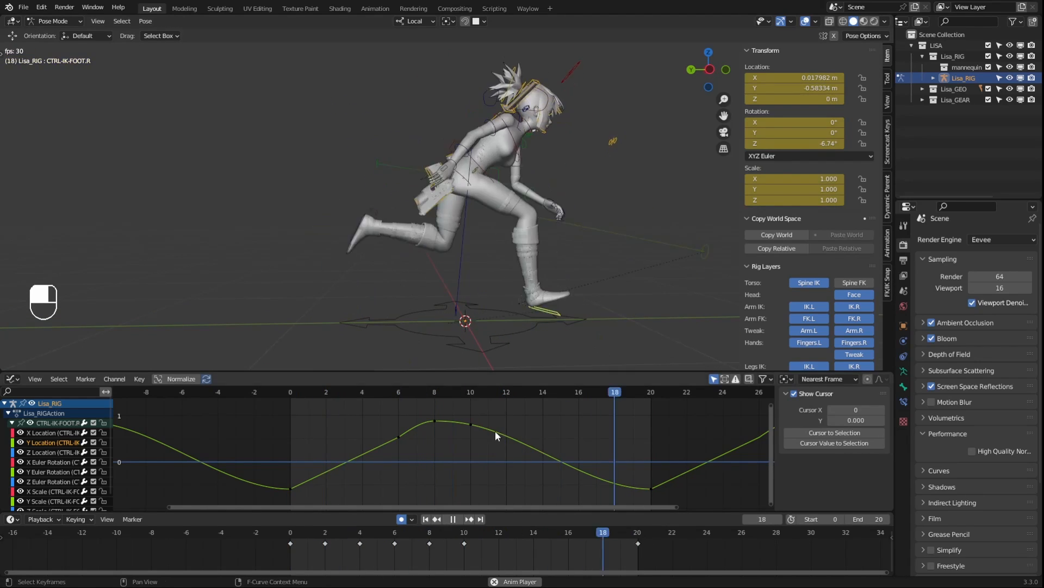
left_click(454, 520)
left_click(292, 532)
mouse_move(293, 534)
left_mouse_down()
mouse_move(363, 536)
mouse_move(283, 525)
left_mouse_up()
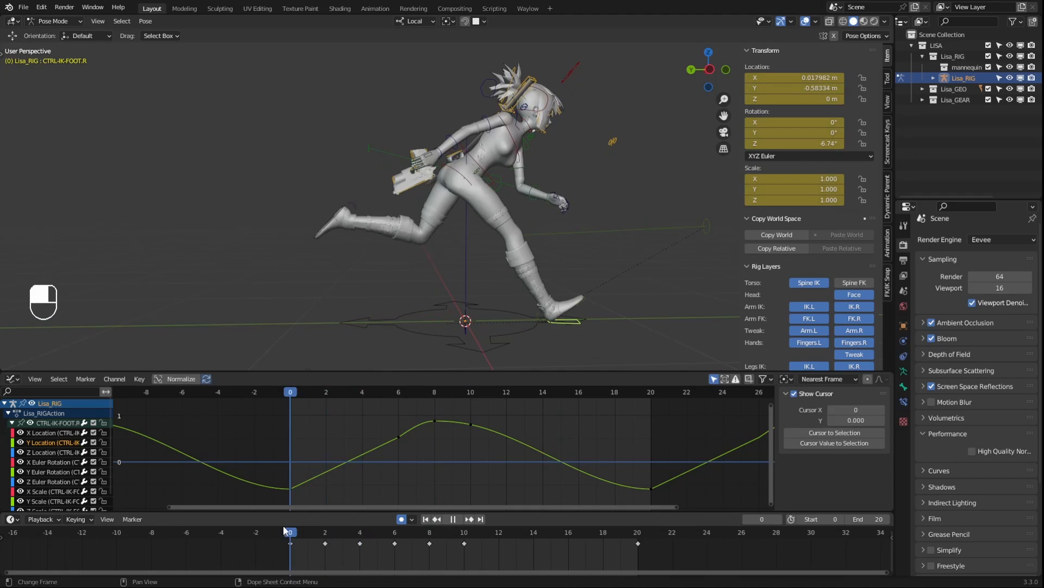
Lower the left foot IK control about 0.09 m along the global Z axis at frame 2
left_click(339, 216)
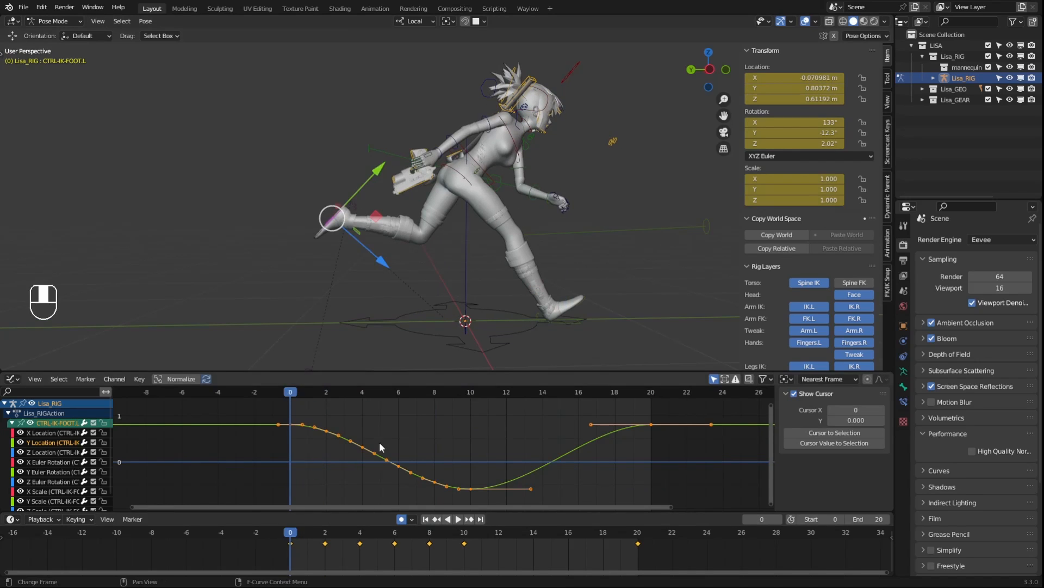
left_click_drag(297, 534, 334, 536)
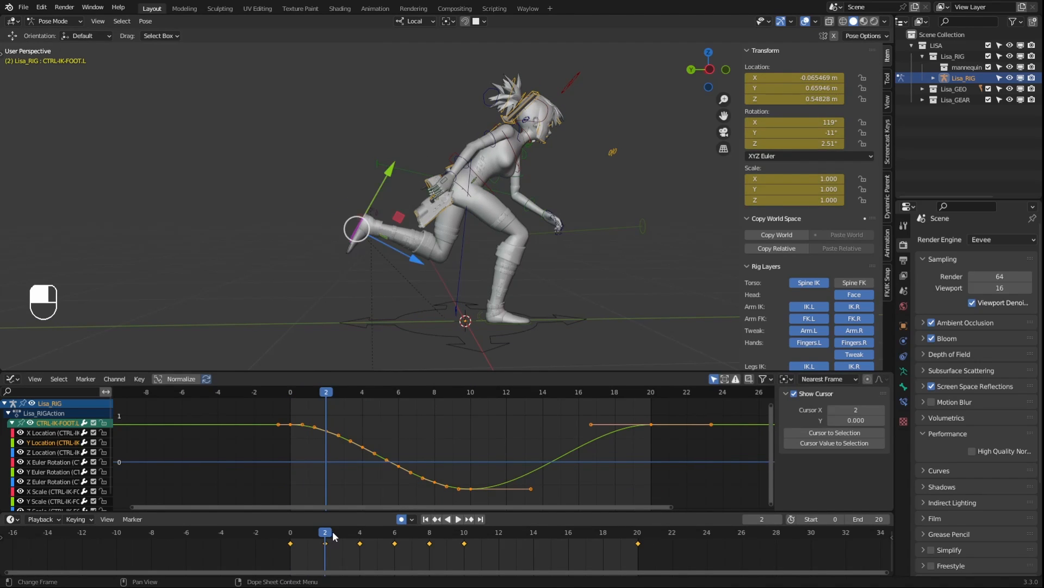
key("g")
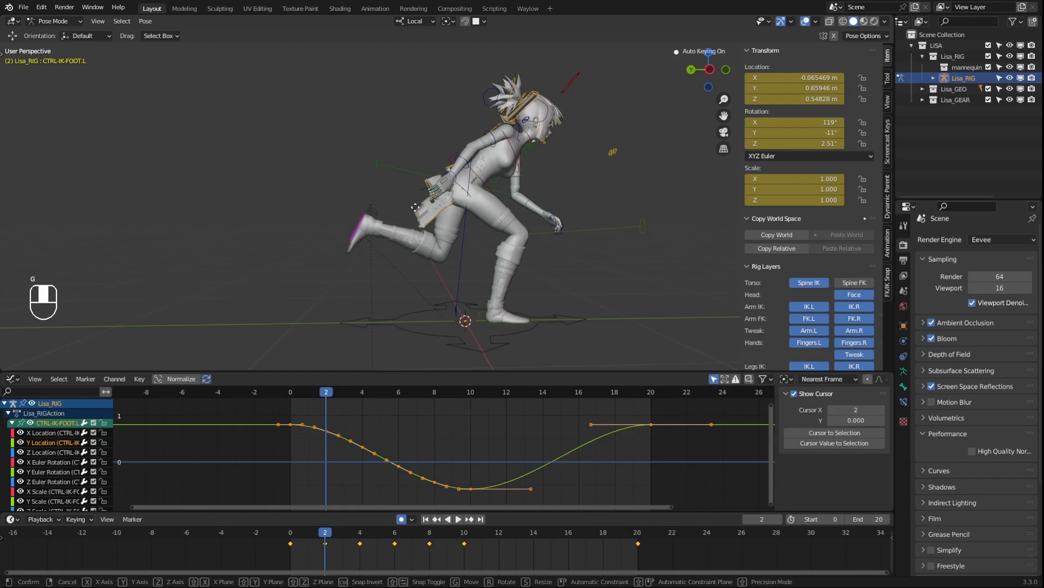
key("z")
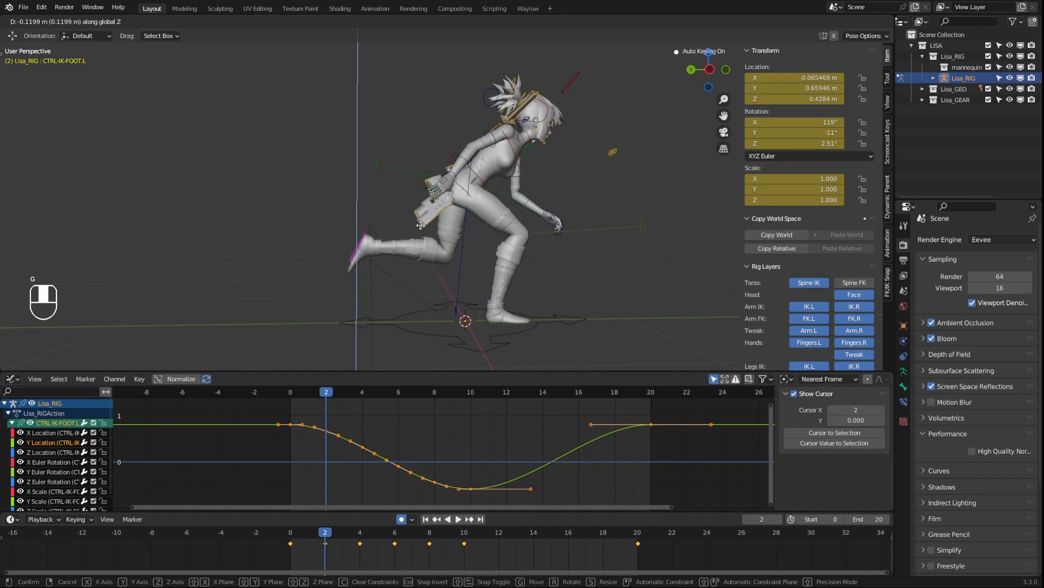
left_click(406, 336)
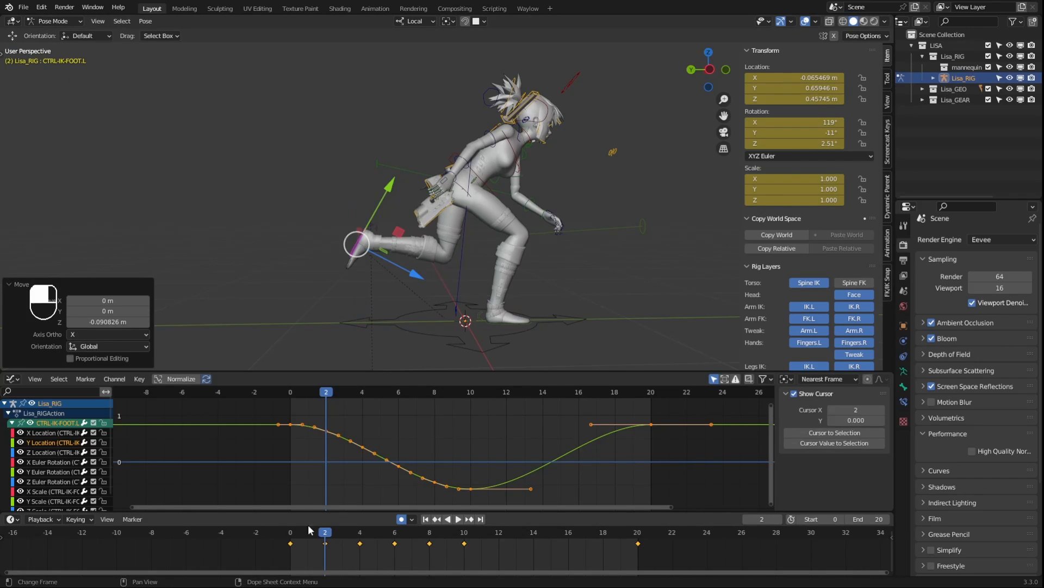
Set the left foot roll control's X rotation to 0° at frames 4 and 2
key("space")
left_click(325, 534)
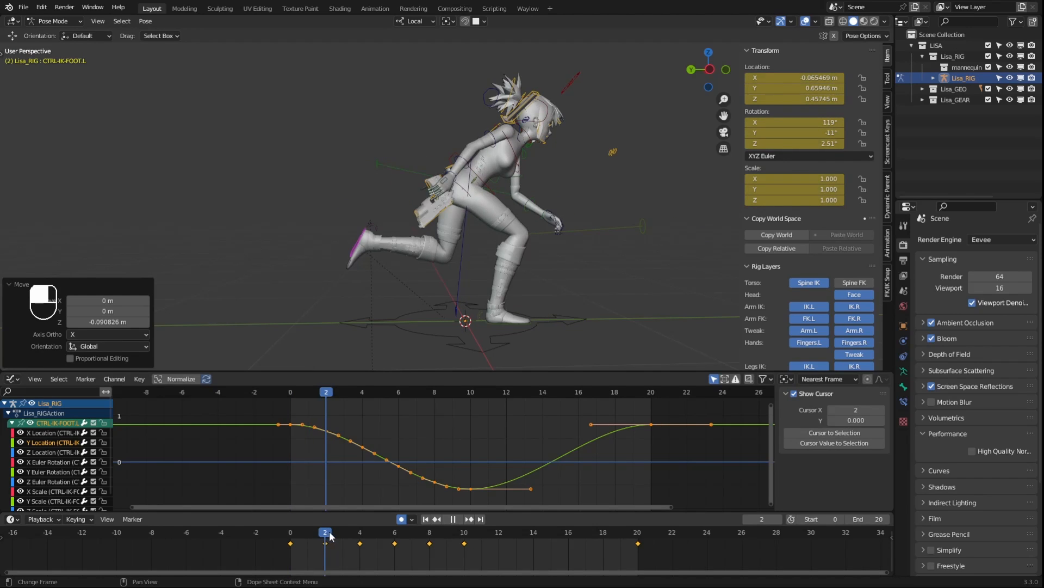
key("space")
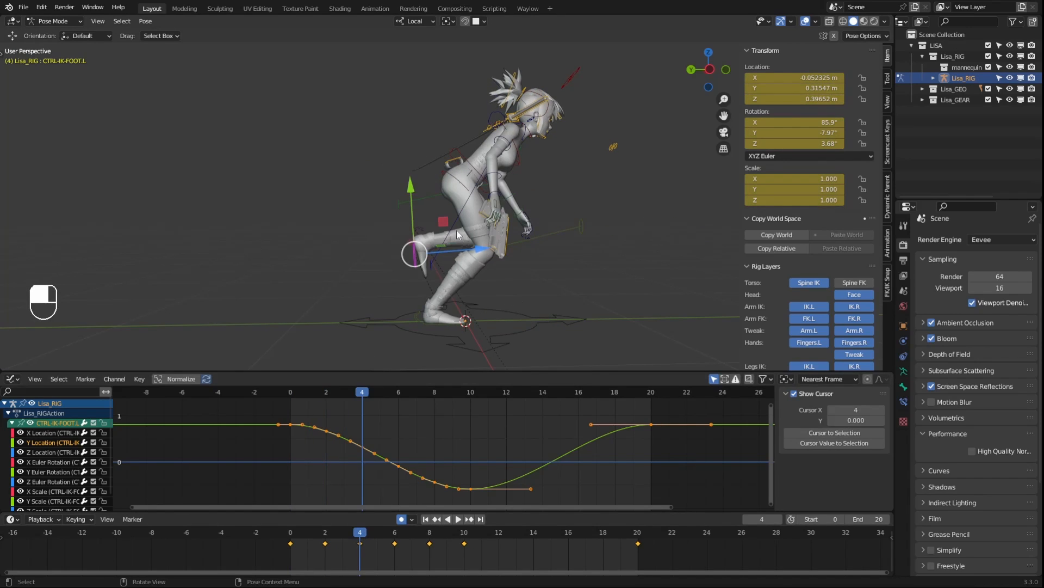
left_click(419, 230)
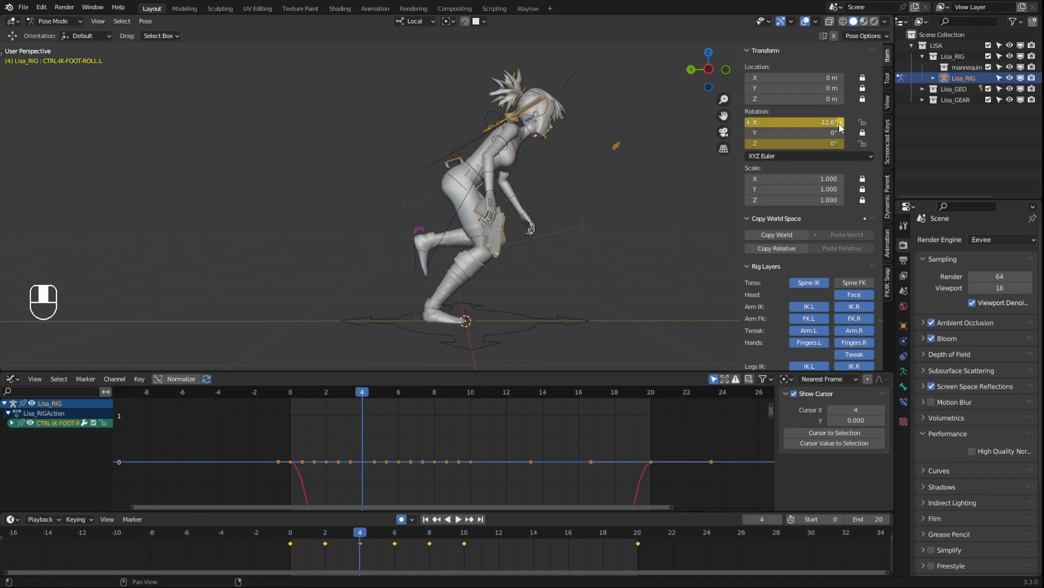
left_click(812, 121)
type("0")
key("Return")
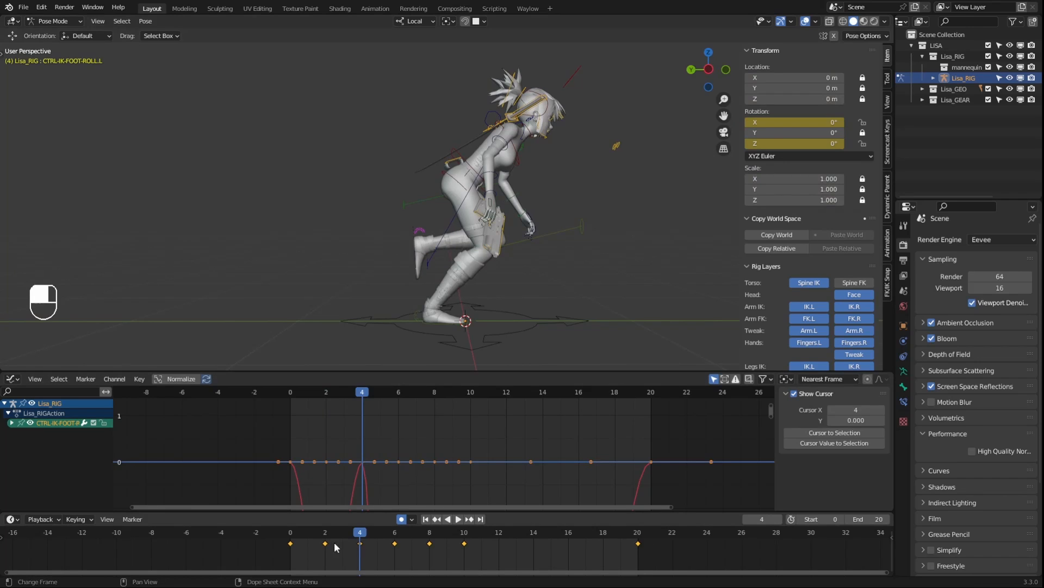
left_click(322, 531)
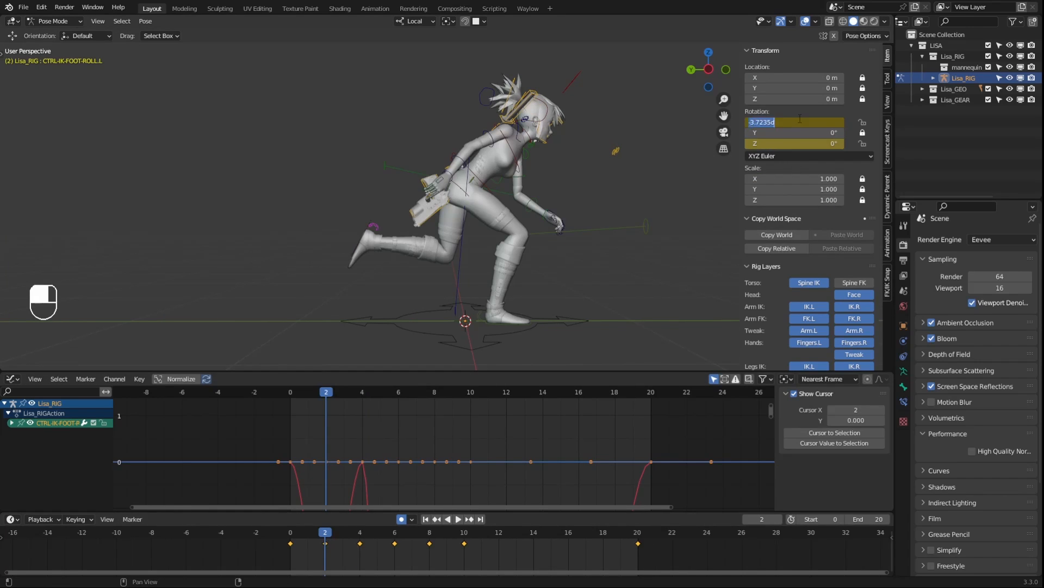
Rotate the left foot IK control about its local X axis to 99° at frame 4
left_click(361, 539)
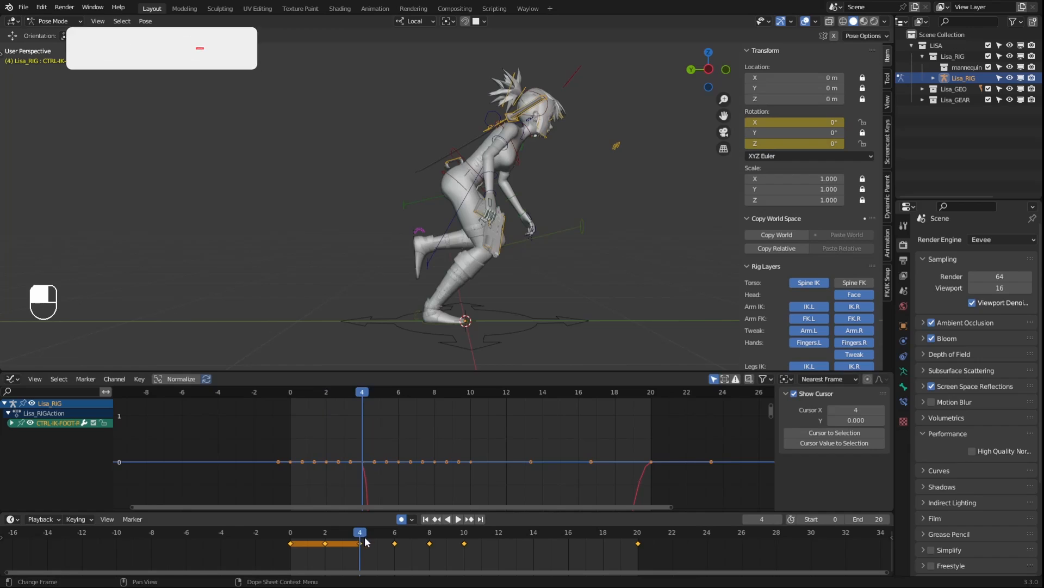
left_click(413, 240)
key("r")
key("x")
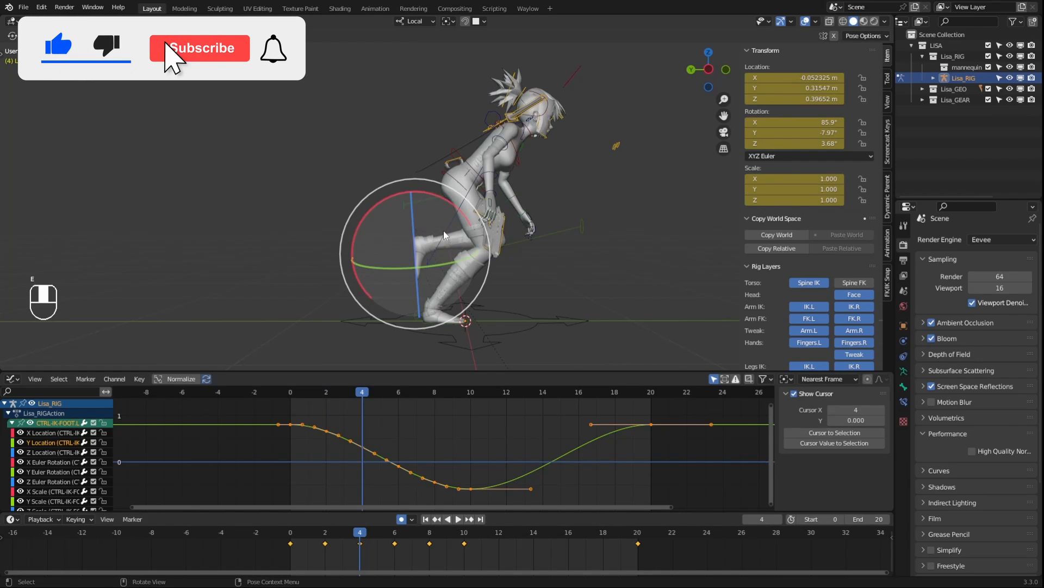
left_click_drag(458, 197, 467, 194)
key("1")
key("2")
key("w")
Move the left leg pole control slightly inward and up at frame 4, working from the front view
middle_click_drag(578, 259, 567, 274)
key("1")
scroll(591, 265, "down", 2)
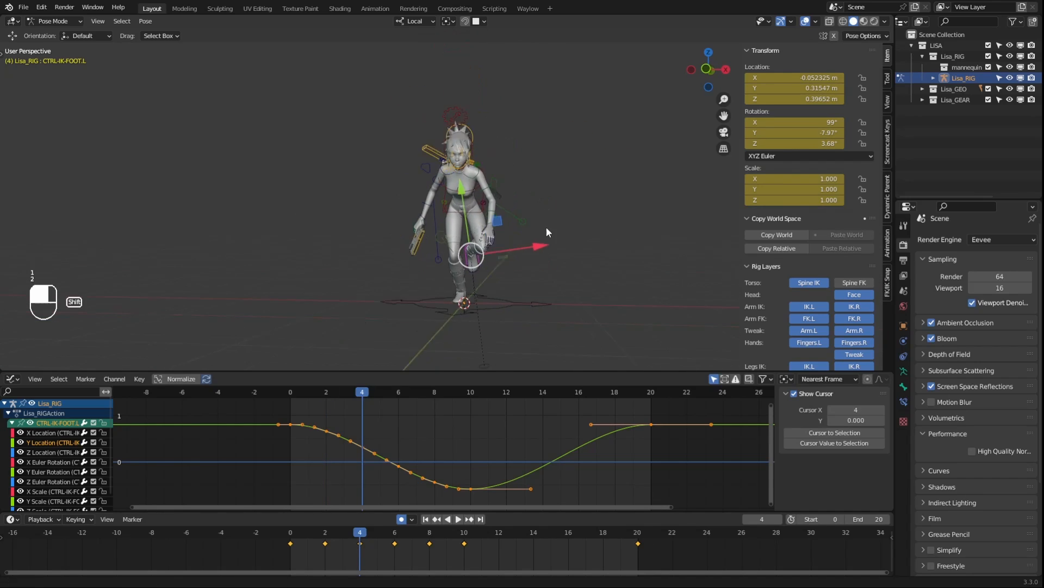
middle_click_drag(546, 227, 539, 163, "shift")
left_click(477, 290)
middle_click_drag(495, 264, 499, 296, "shift")
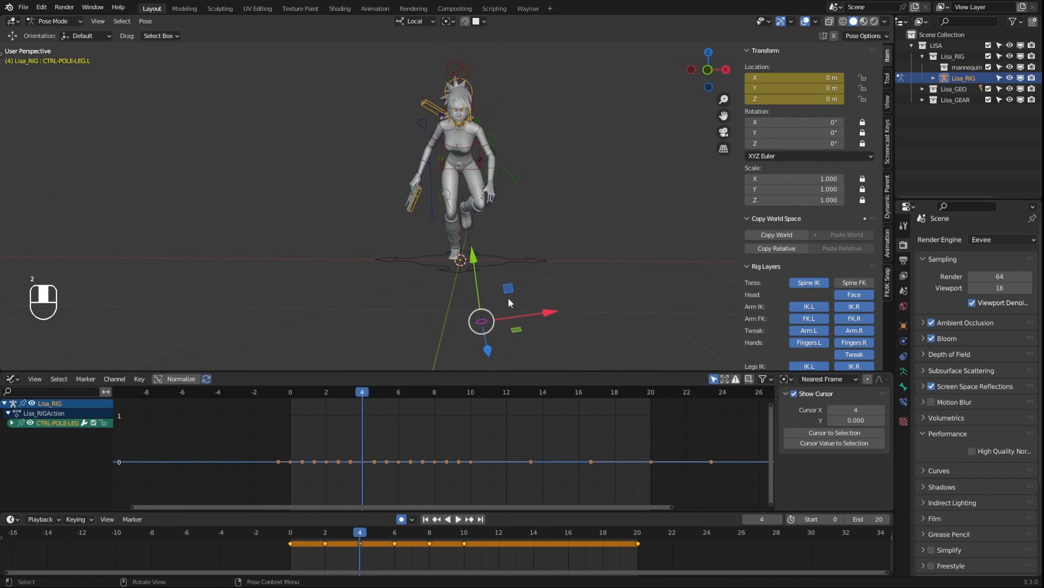
key("g")
left_click(499, 286)
key("1")
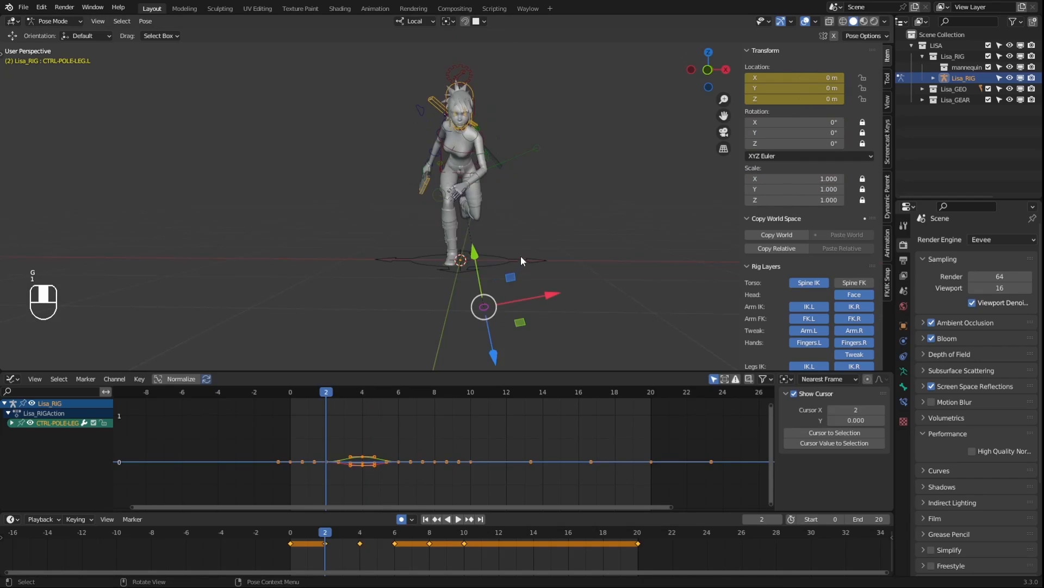
key("2")
Compare the left foot's neighbouring keyframes and shift its IK control about 0.032 m along global X at frame 2
left_click(475, 214)
key("1")
key("1")
key("2")
key("2")
key("2")
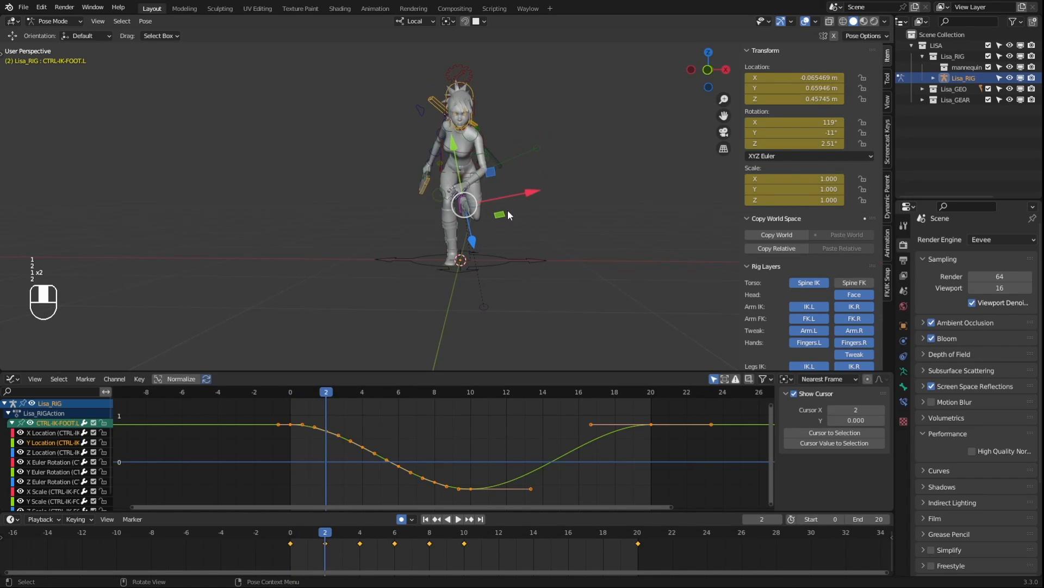
key("1")
key("1")
key("1")
key("2")
key("g")
key("g")
key("g")
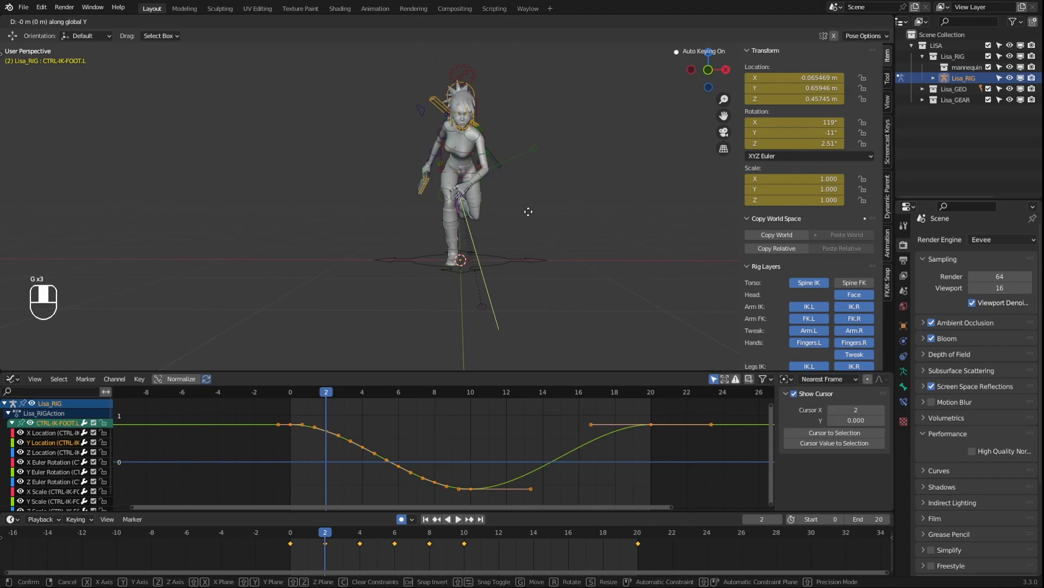
key("g")
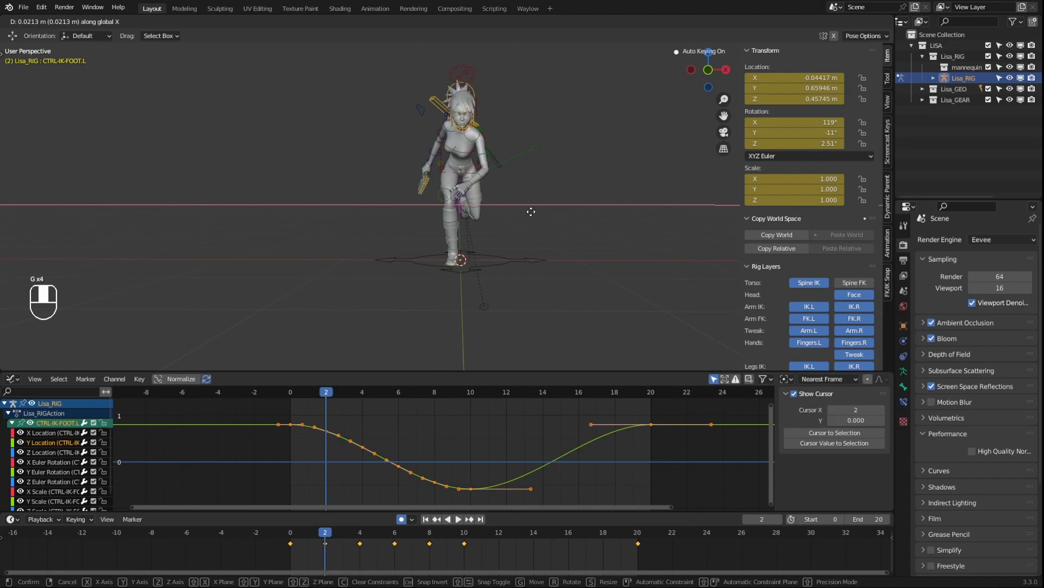
left_click(531, 211)
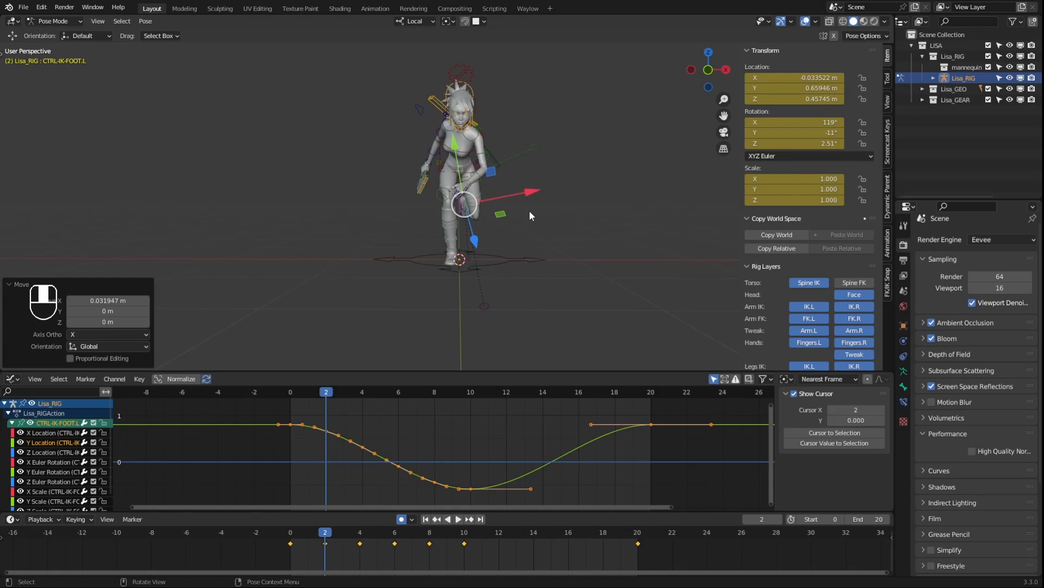
Shift the left foot IK control about 0.04 m along global X at frame 4
key("2")
key("g")
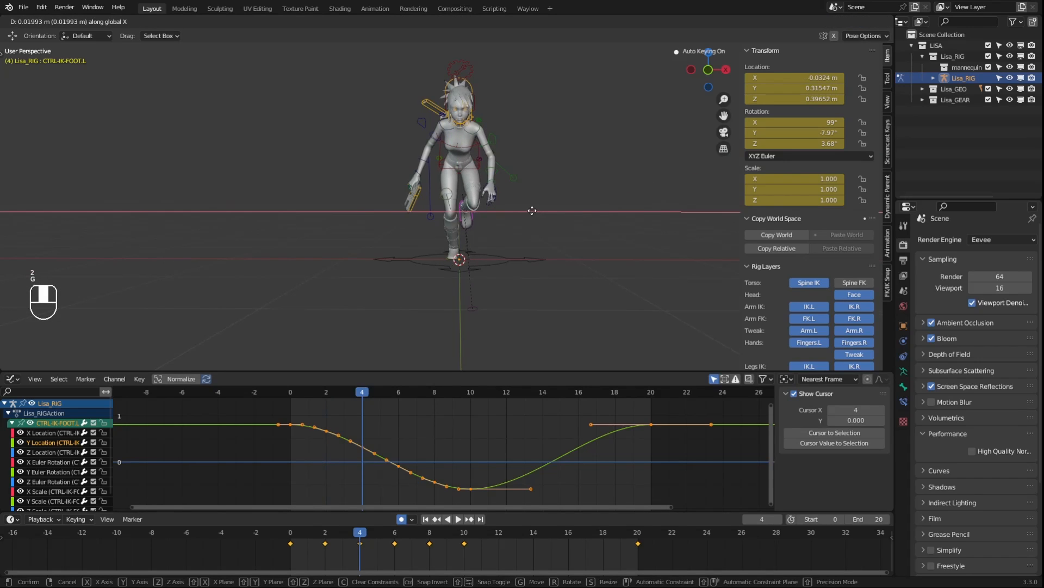
left_click(533, 211)
key("1")
key("1")
key("2")
key("2")
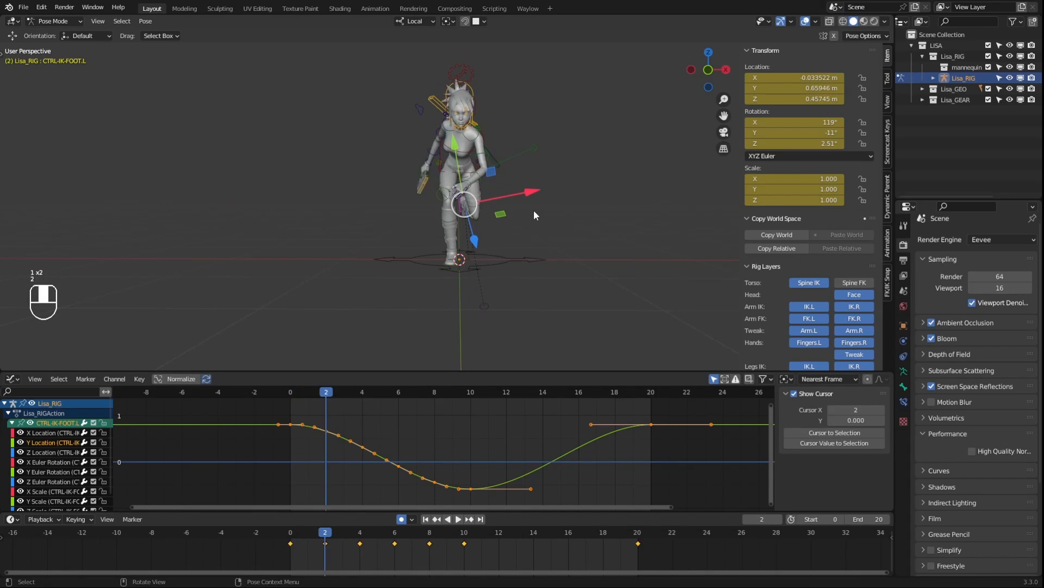
Shift the left foot IK control about 0.07 m along global X at frame 6
key("2")
key("g")
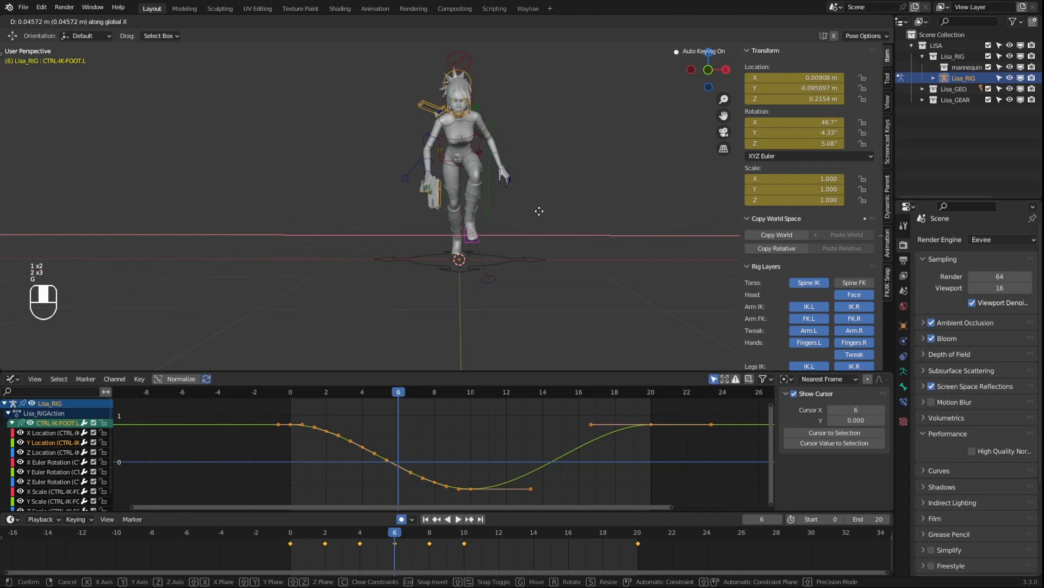
left_click(543, 212)
key("1")
key("1")
key("1")
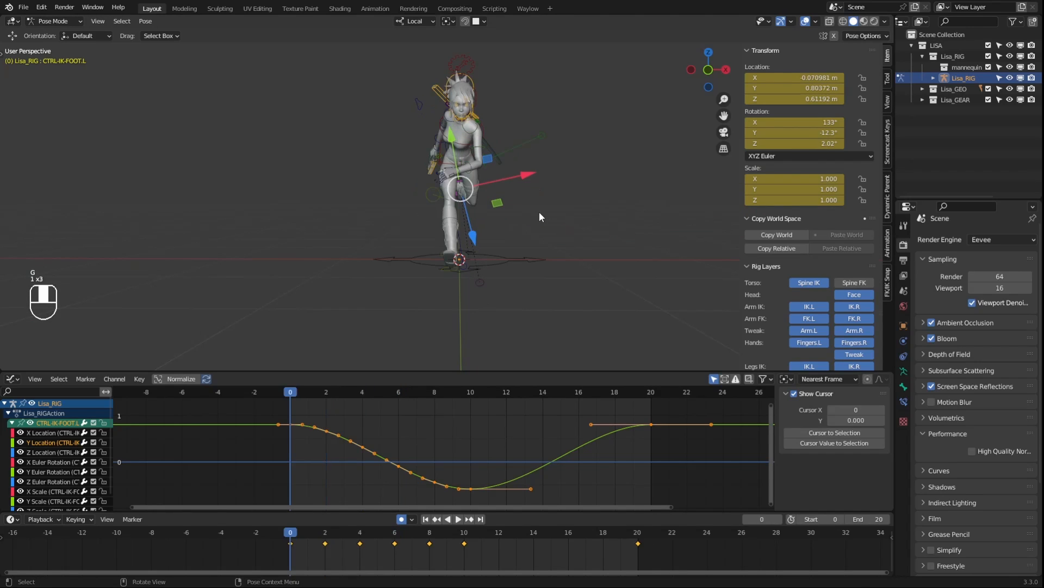
Try shifting the left foot IK control sideways along its local X axis at frame 4, and undo it
key("2")
key("2")
key("1")
key("2")
left_click_drag(501, 206, 514, 204)
key("ctrl+z")
Shift the left foot IK control about 0.038 m along global X at frame 8
key("1")
key("2")
key("2")
key("2")
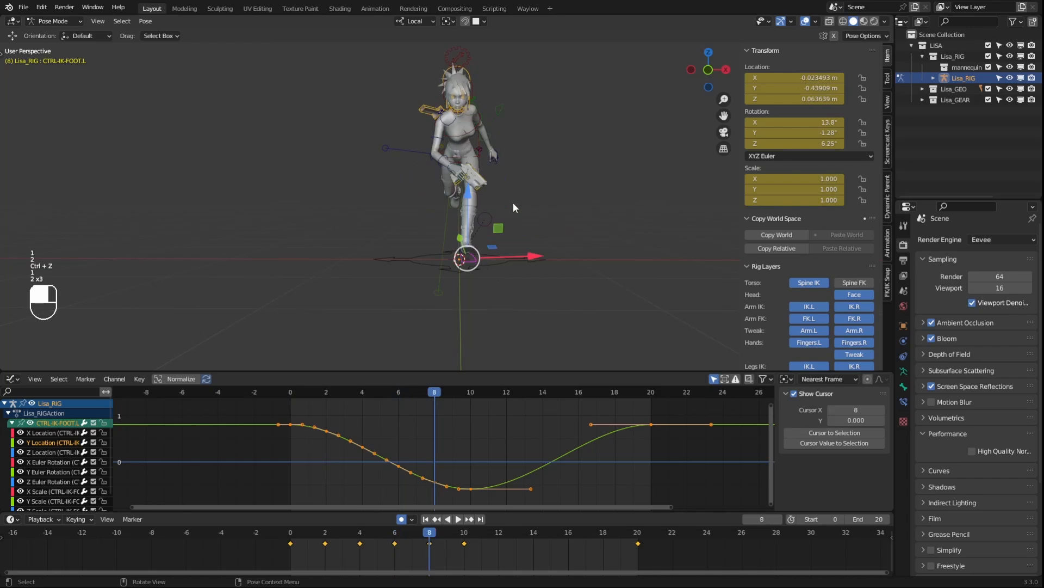
key("2")
key("1")
key("1")
key("2")
key("g")
right_click(528, 234)
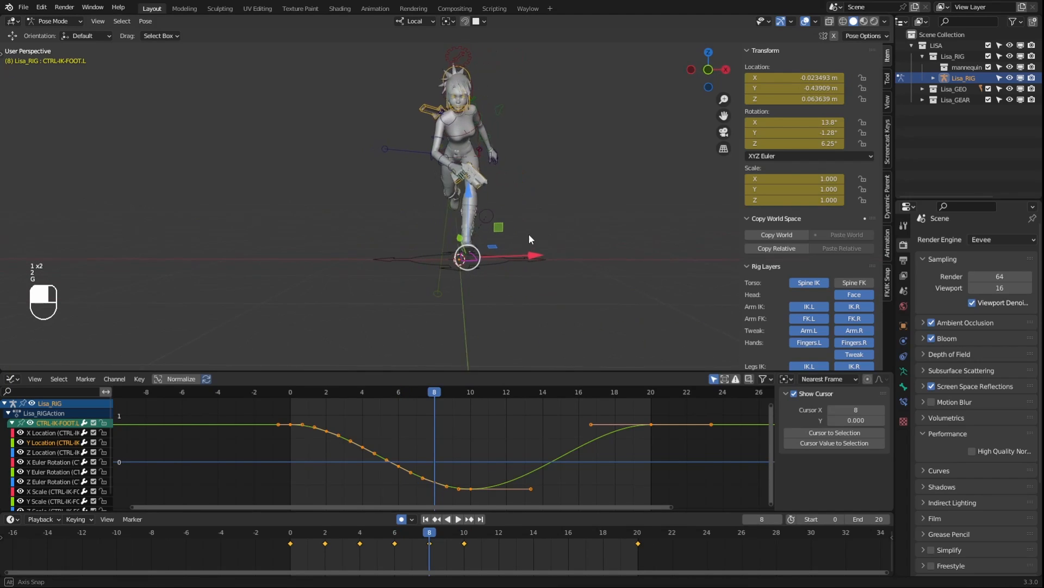
key("g")
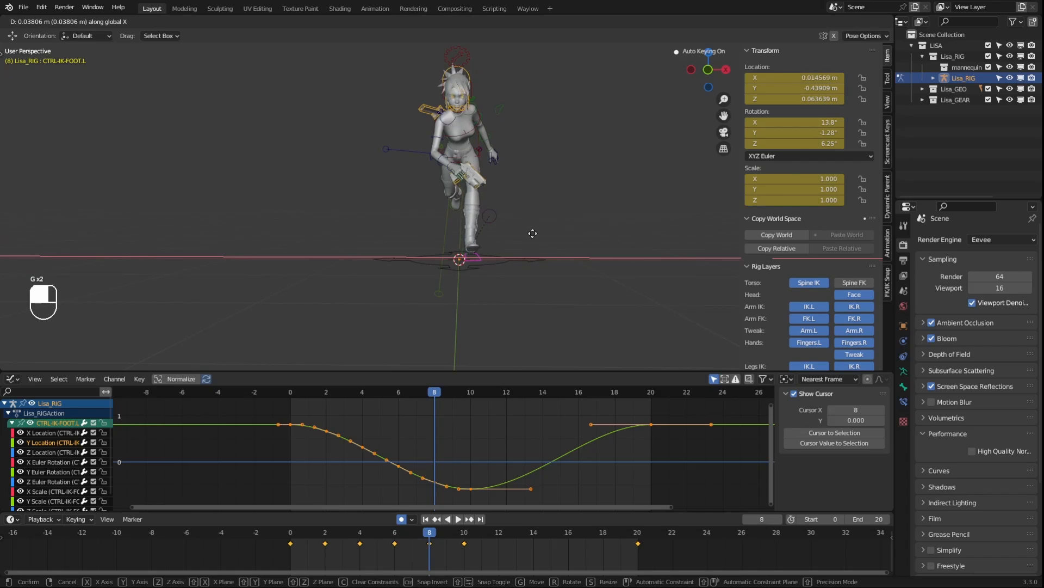
right_click(533, 234)
Nudge the left foot IK control about 0.01 m further along the X axis at frame 4
key("1")
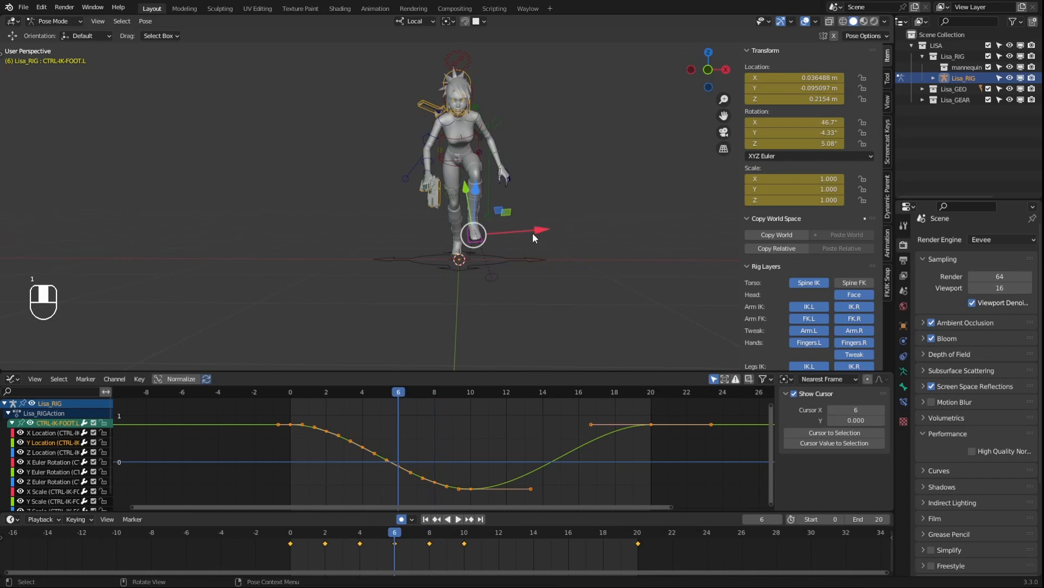
key("1")
key("2")
key("1")
key("1")
key("2")
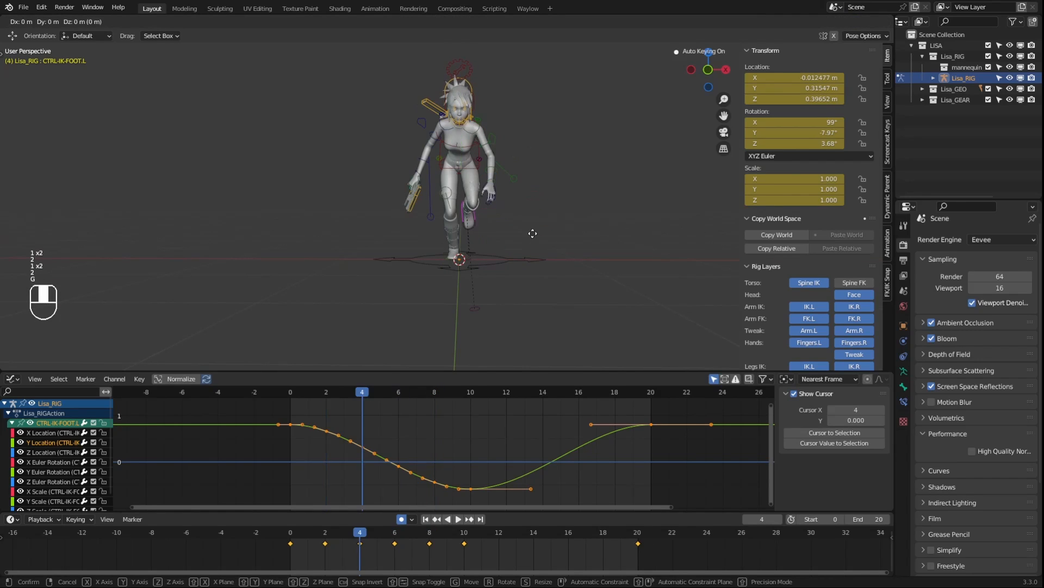
key("g")
right_click(533, 233)
Recheck the left foot's sideways path and move its IK control about 0.014 m back along X at frame 6
key("1")
key("1")
key("2")
key("2")
key("2")
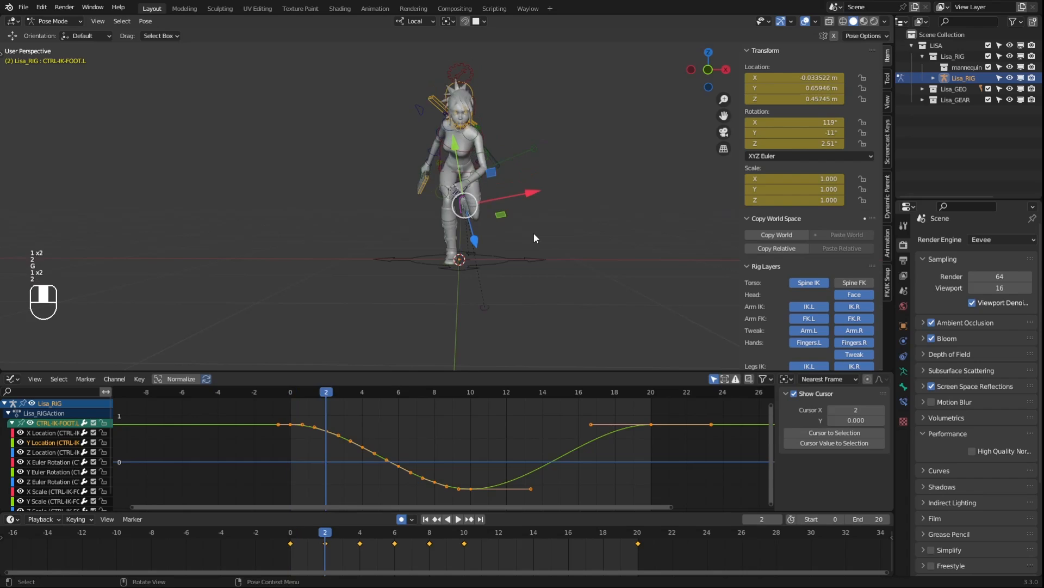
key("2")
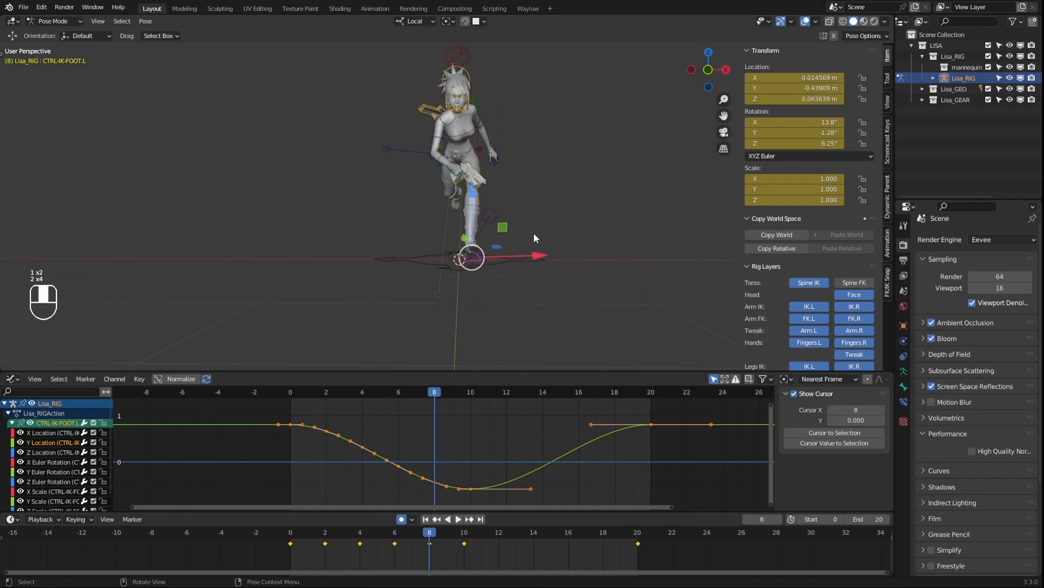
key("1")
key("g")
left_click(533, 233)
Set the left foot roll control's X rotation to 0° at frame 6
middle_click_drag(532, 233, 593, 234)
key("1")
key("1")
key("2")
key("2")
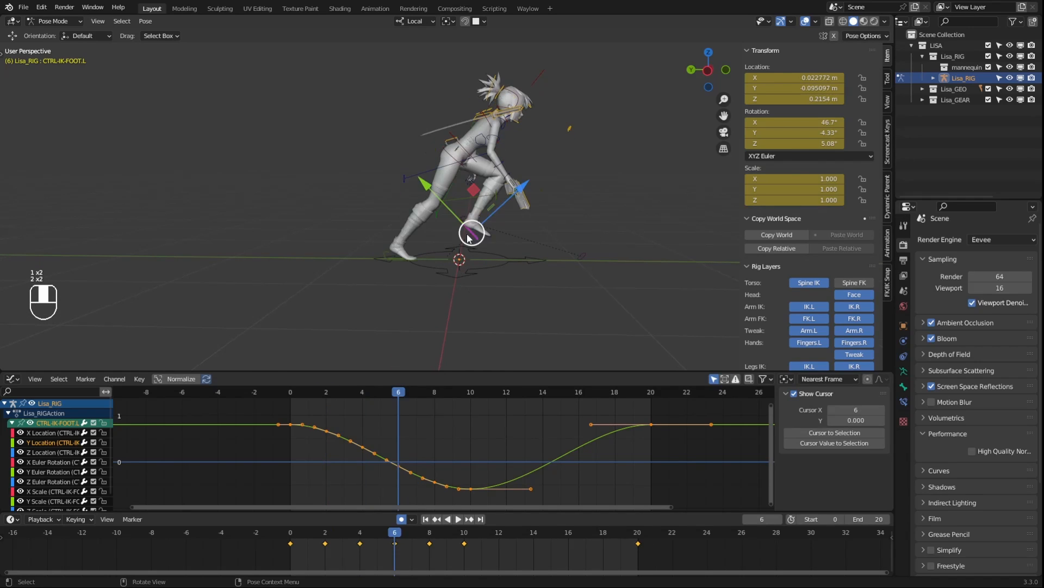
left_click(463, 221)
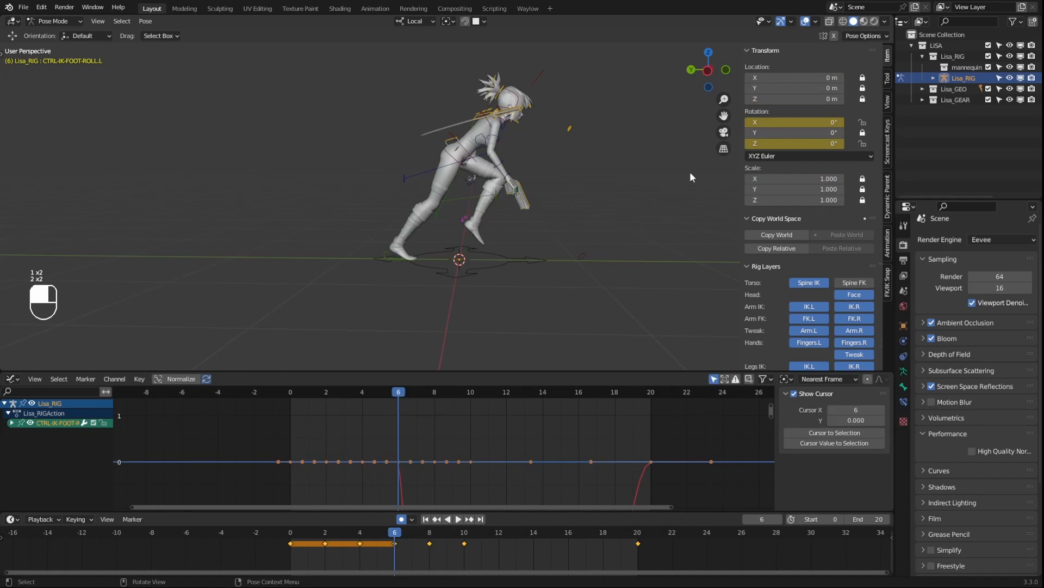
Nudge the left foot IK control about 0.003 m along local Y and rotate it to 50.1° on X at frame 6
left_click(476, 226)
key("1")
key("2")
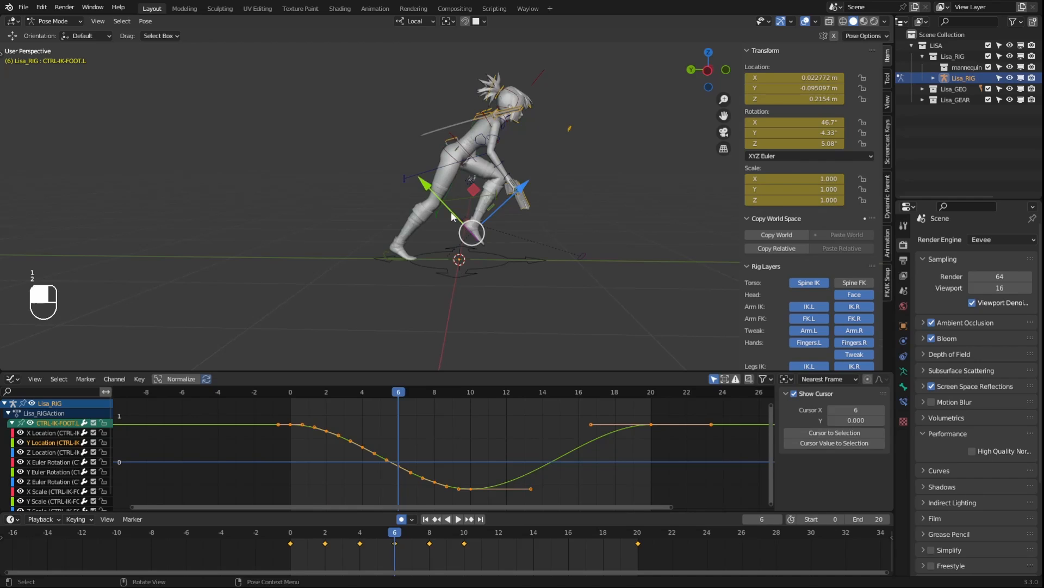
left_click_drag(451, 217, 456, 213)
key("e")
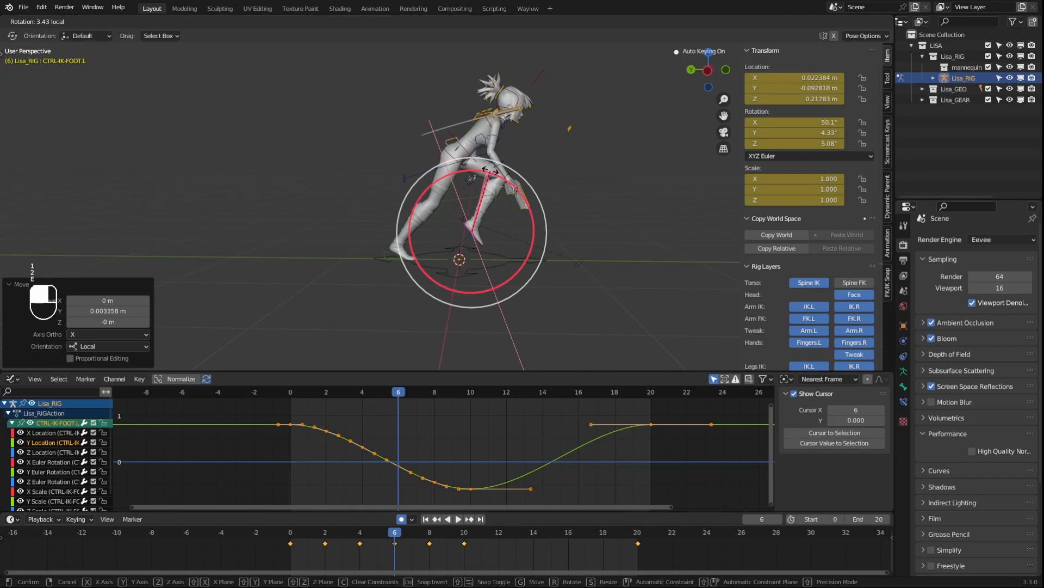
left_click_drag(490, 170, 491, 171)
middle_click_drag(500, 228, 513, 233)
key("1")
key("2")
Move the left foot IK control about 0.05 m along its local Y axis at frame 6
key("w")
left_click_drag(454, 212, 502, 202)
key("1")
key("2")
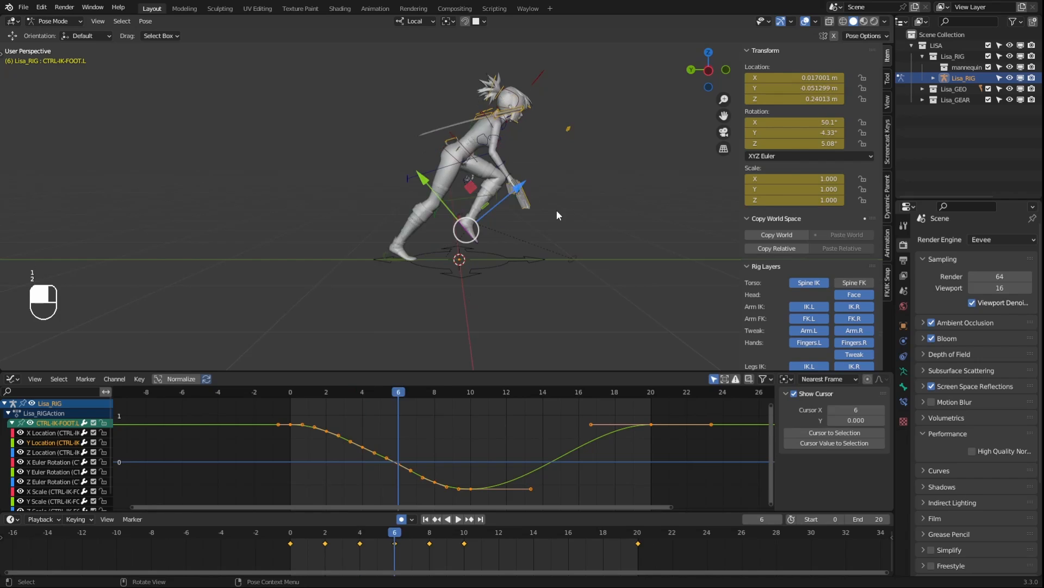
key("2")
key("1")
key("1")
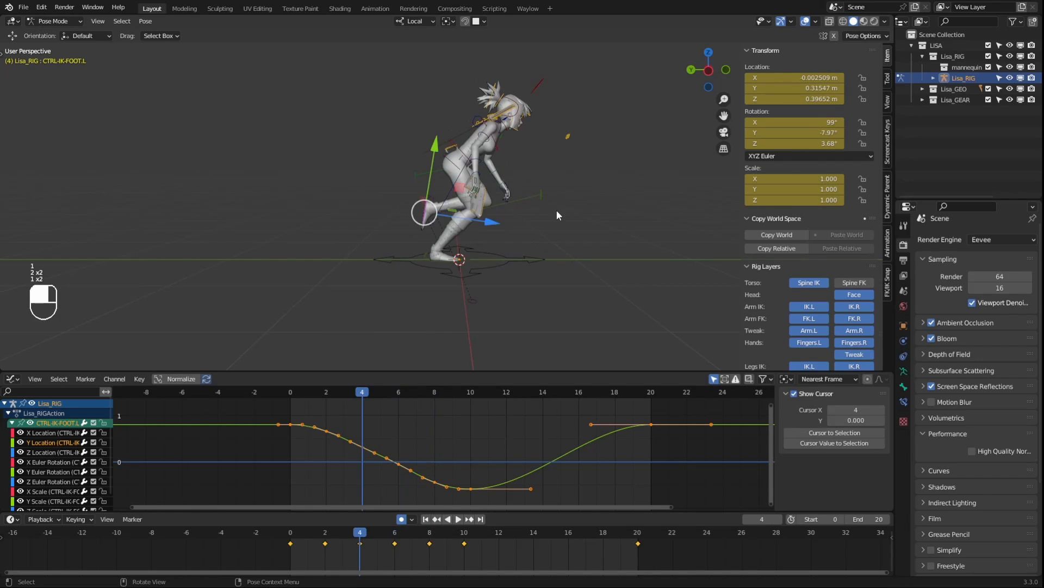
Raise the left foot IK control slightly along its local Z axis at frame 8
key("2")
key("2")
key("2")
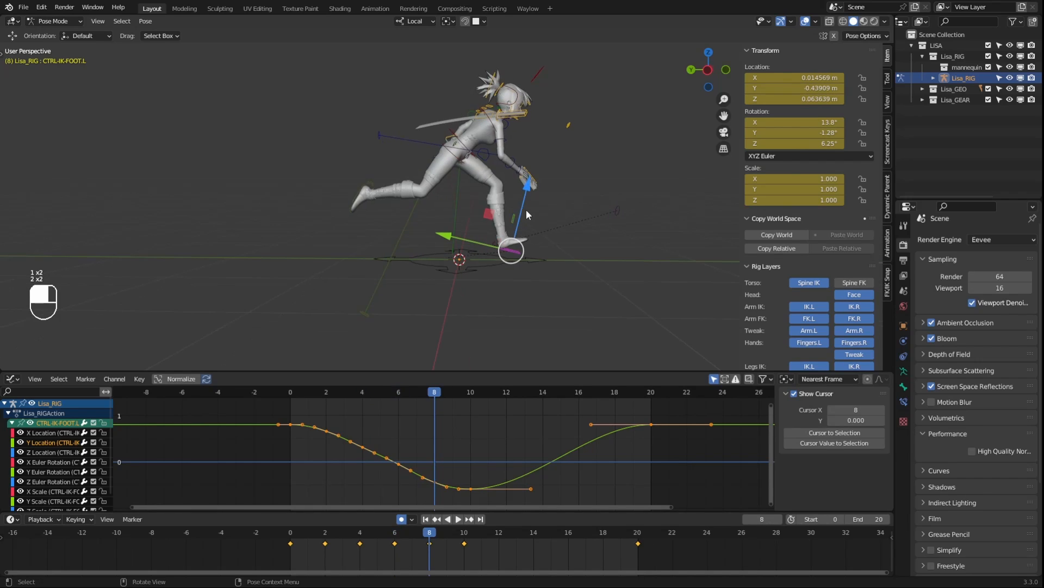
key("1")
left_click_drag(523, 206, 523, 203)
key("1")
key("2")
Step back and forth through the keyframes from frame 0 to 10 to examine the left foot's swing
middle_click_drag(602, 234, 631, 262)
key("1")
key("2")
key("2")
key("1")
key("1")
key("1")
key("2")
key("2")
key("1")
key("1")
key("1")
key("1")
key("1")
key("2")
key("1")
key("2")
key("2")
key("2")
key("2")
key("2")
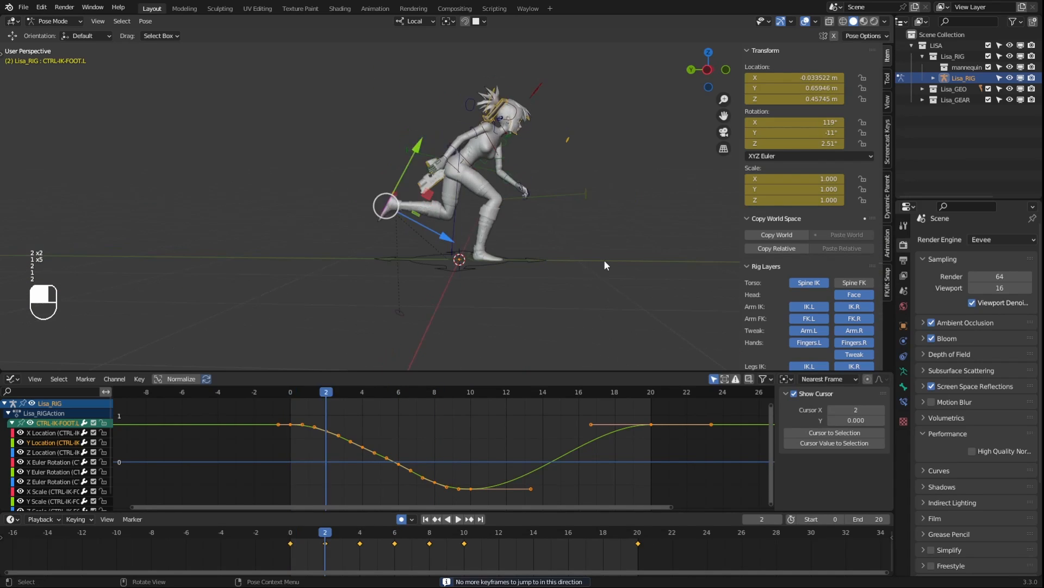
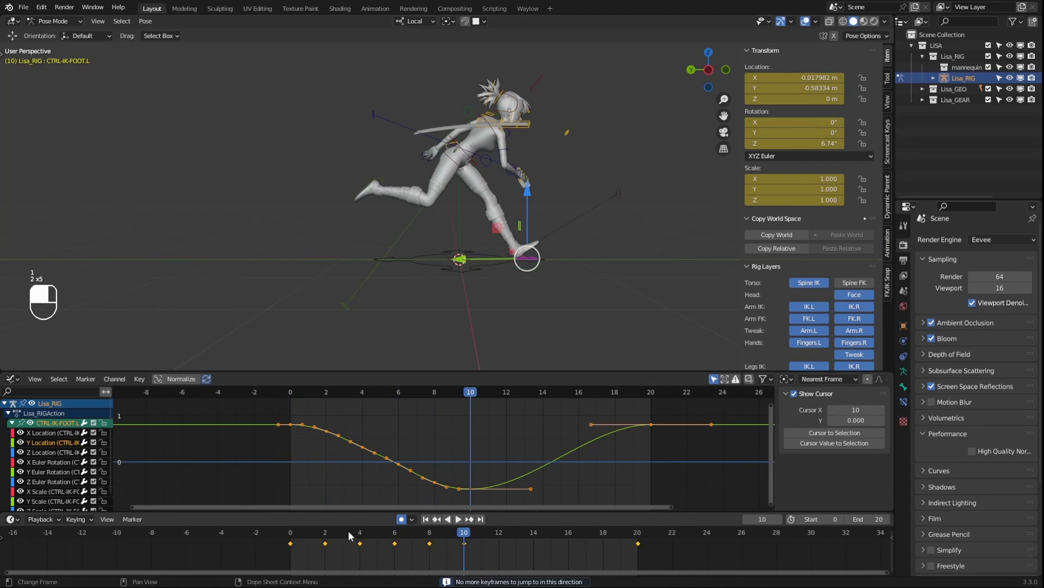
Scrub the timeline and play the looping run cycle to check the left leg's motion
left_click_drag(349, 536, 424, 536)
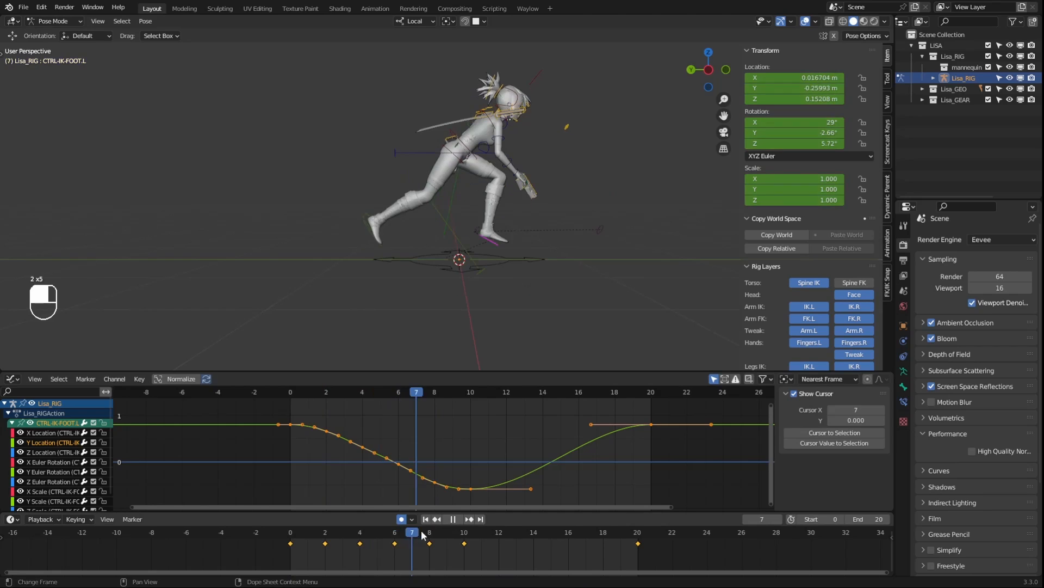
key("Escape")
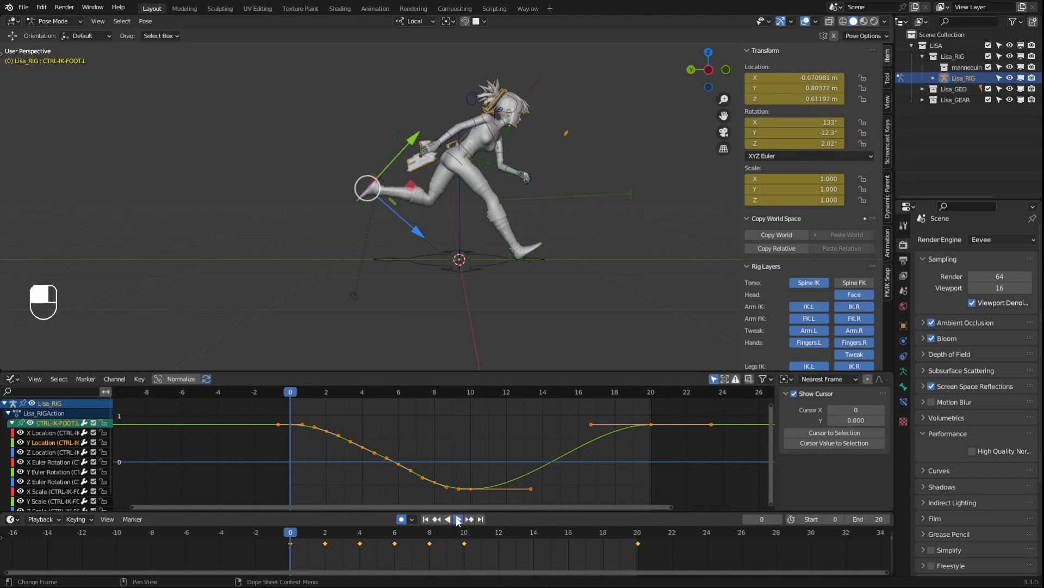
left_click(458, 520)
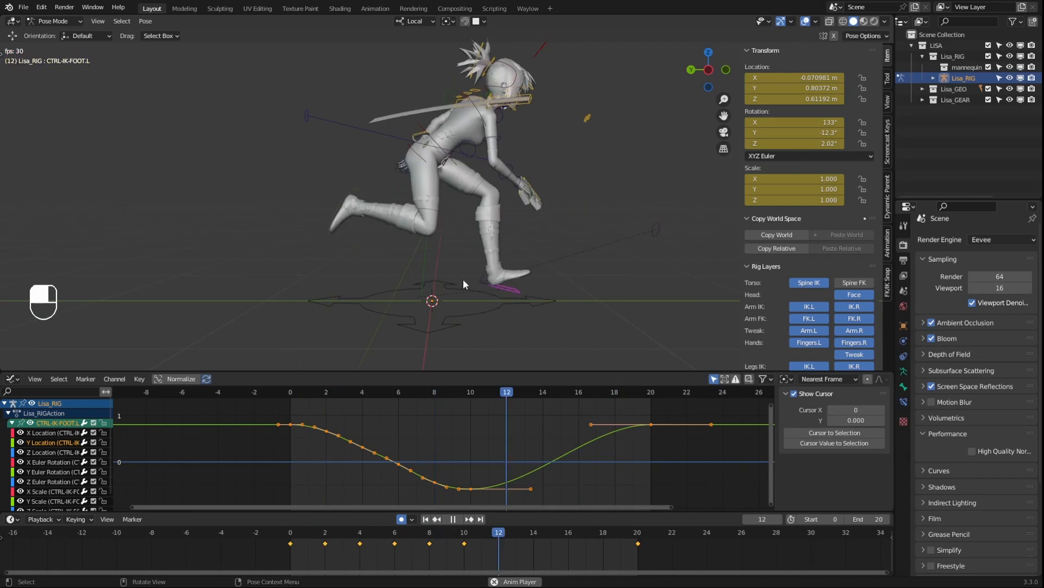
key("space")
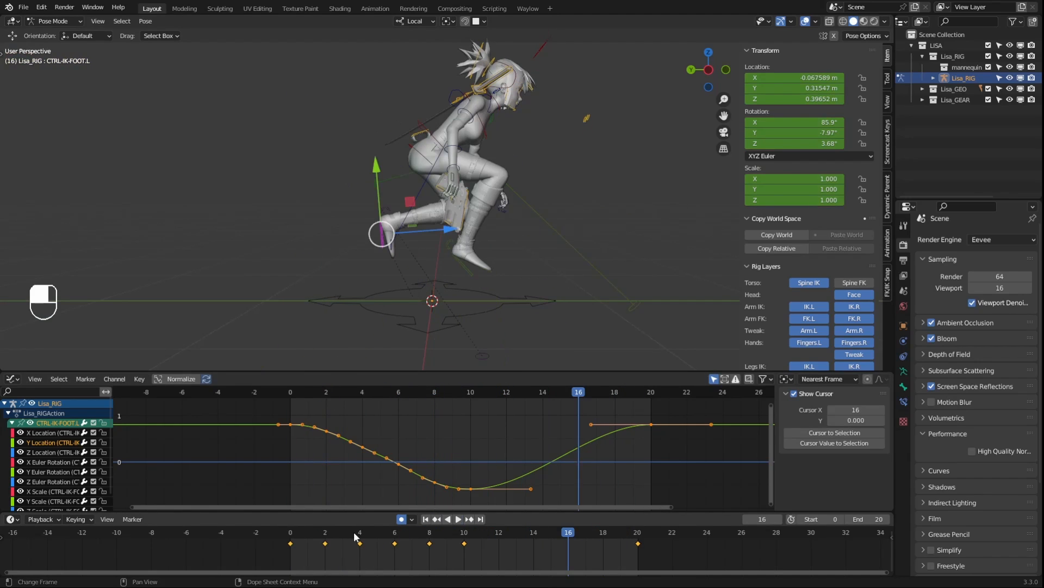
At frame 4, select the torso control and isolate its X Euler Rotation curve in the Graph Editor
mouse_move(357, 533)
left_mouse_down()
mouse_move(296, 529)
mouse_move(361, 530)
left_mouse_up()
left_click(424, 130)
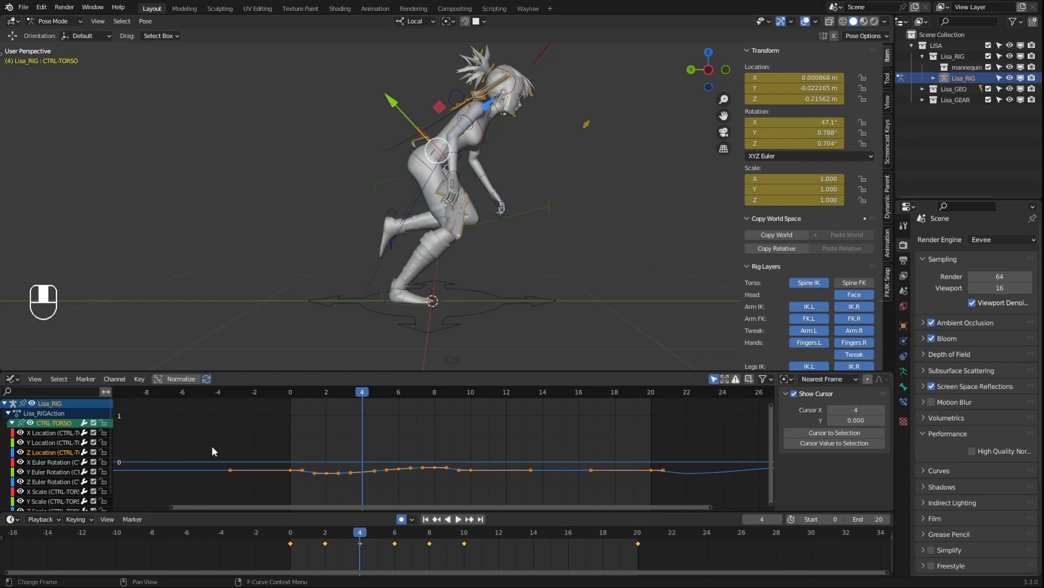
left_click(42, 463)
middle_click_drag(382, 462, 443, 490, "ctrl")
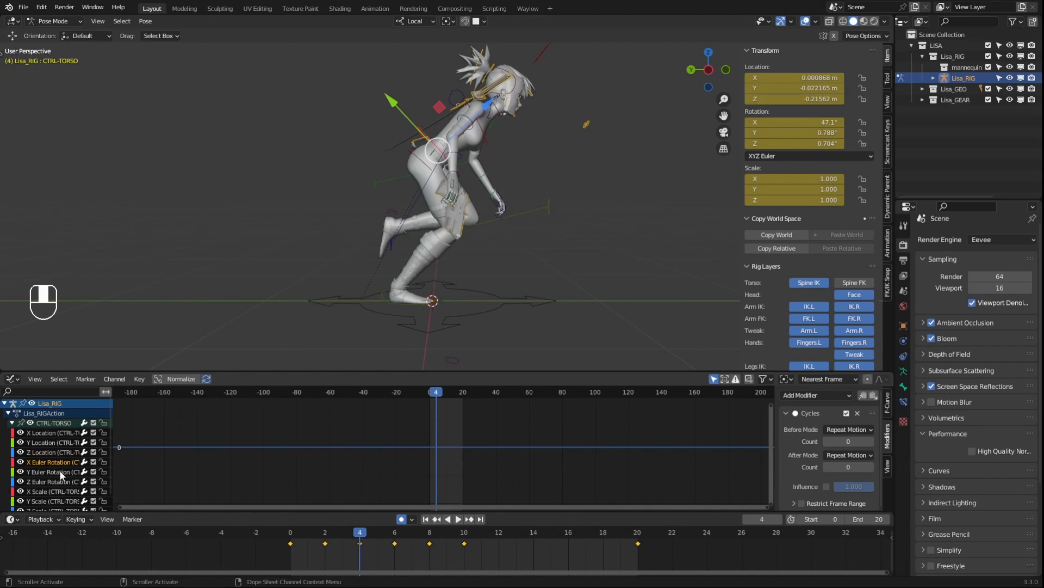
left_click(493, 438)
left_click_drag(507, 427, 348, 494)
scroll(419, 461, "down", 8)
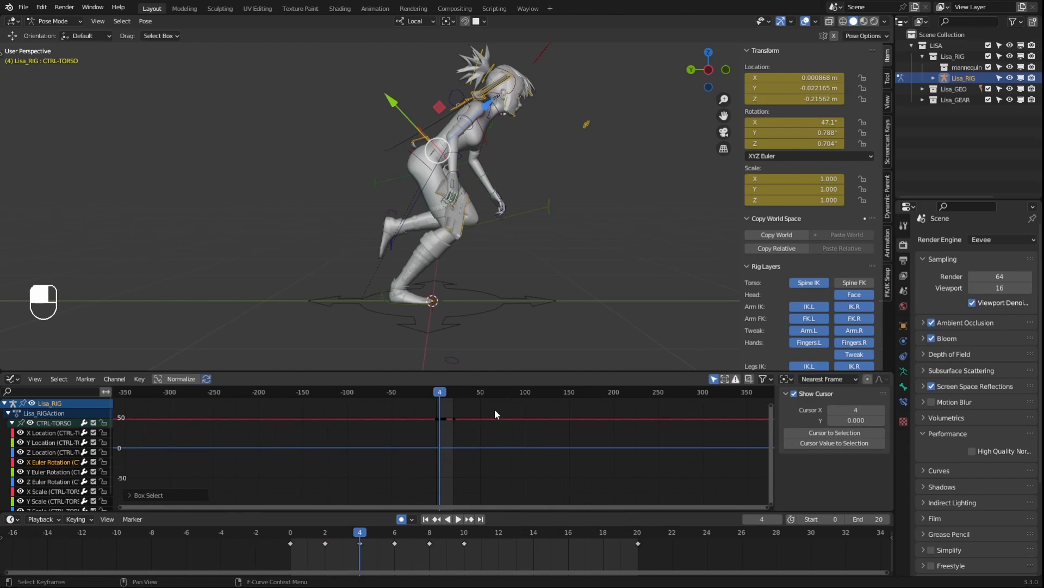
Set the handle type of the torso's X Euler Rotation keyframes to Auto Clamped
left_click_drag(494, 409, 394, 439)
key("KP_Decimal")
left_click(394, 446)
middle_click_drag(394, 446, 449, 440, "ctrl")
left_click_drag(528, 402, 414, 455)
key("v")
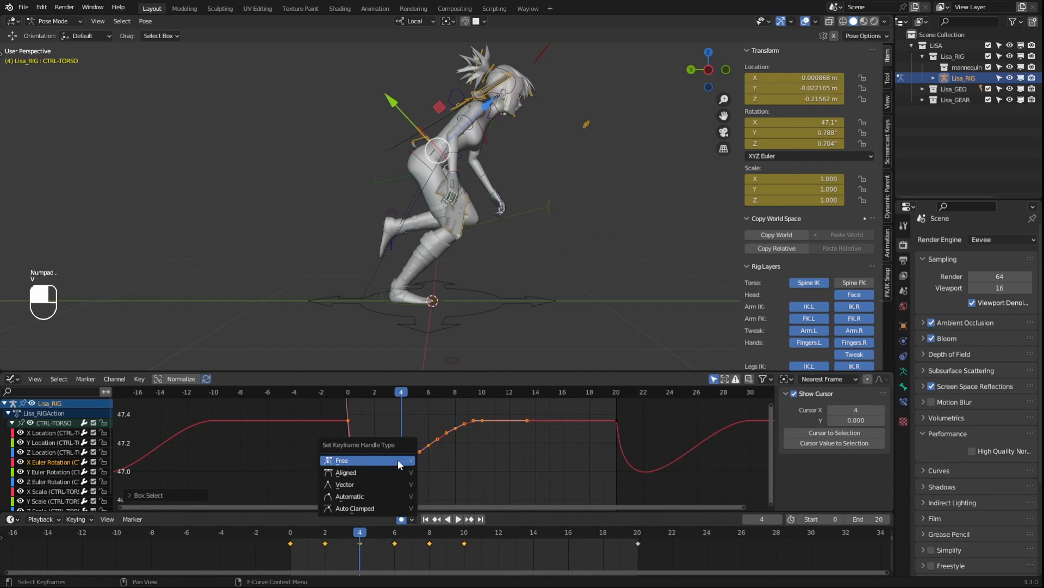
left_click(357, 510)
left_click(500, 473)
middle_click_drag(501, 473, 365, 411, "ctrl")
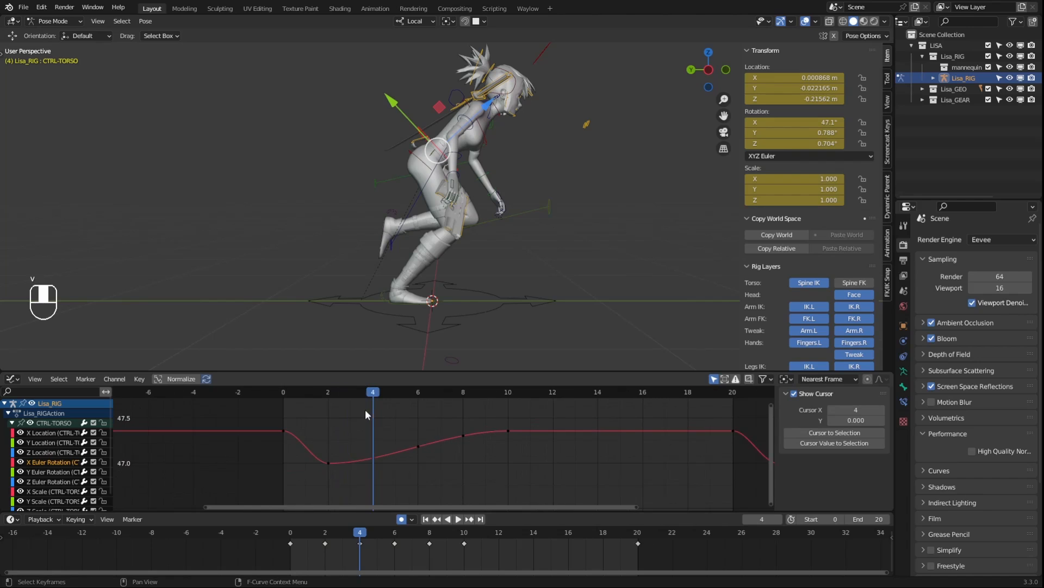
Raise the torso's X Euler Rotation keyframe at frame 2 to about 47.6°
left_click_drag(362, 393, 328, 397)
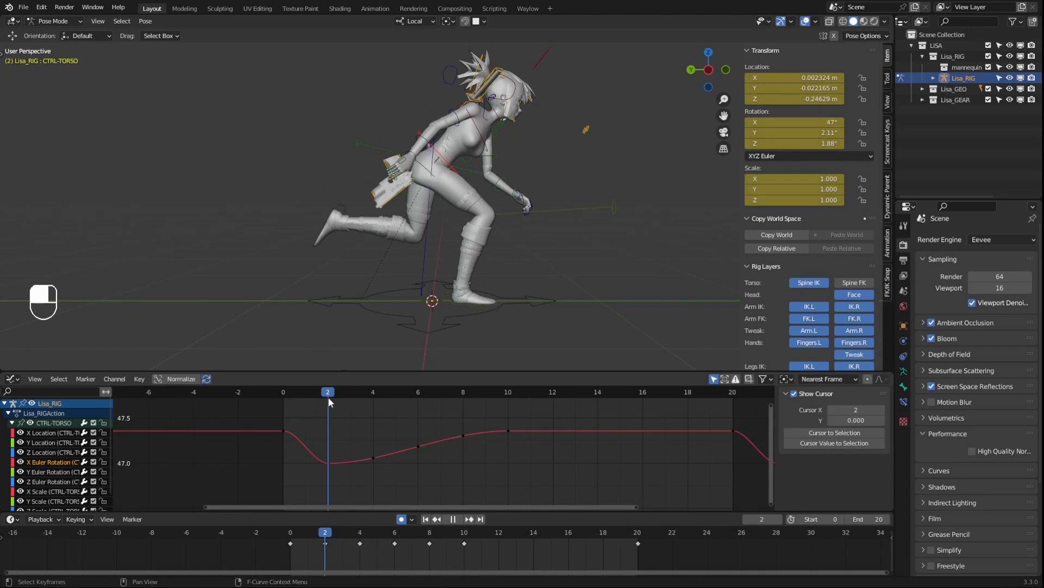
key("g")
right_click(372, 439)
scroll(364, 418, "down", 2)
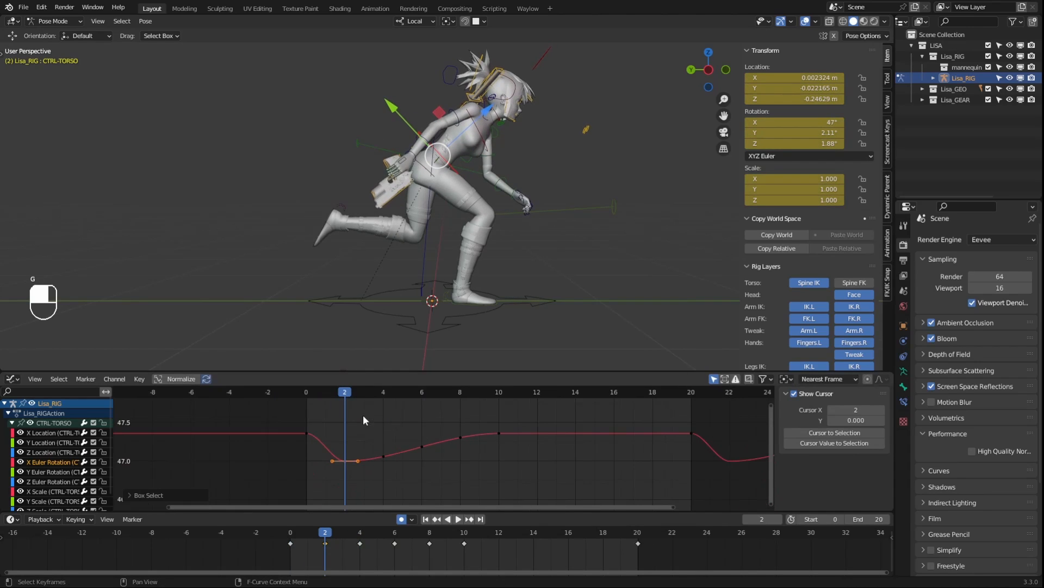
key("space")
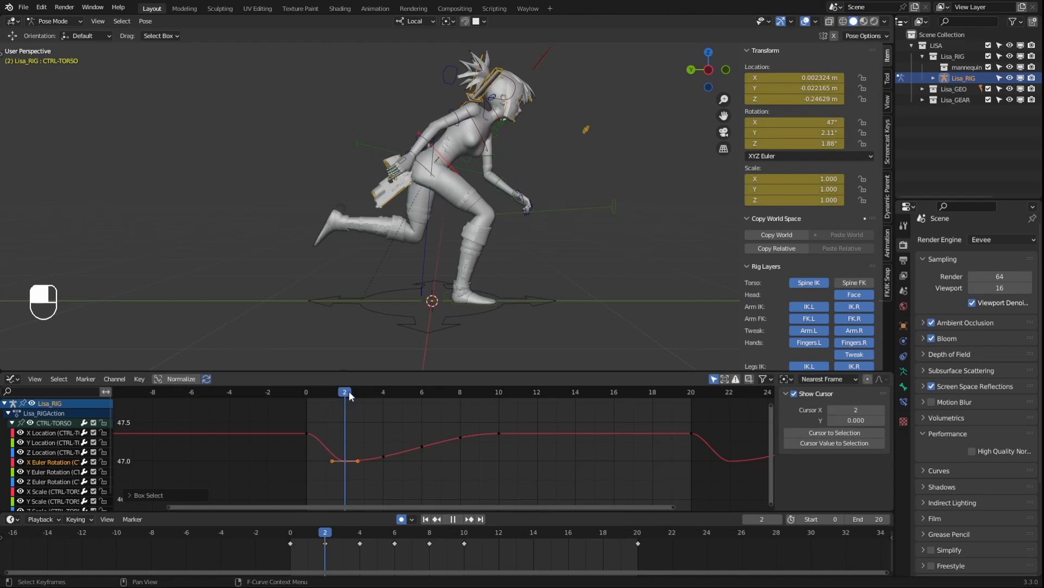
key("g")
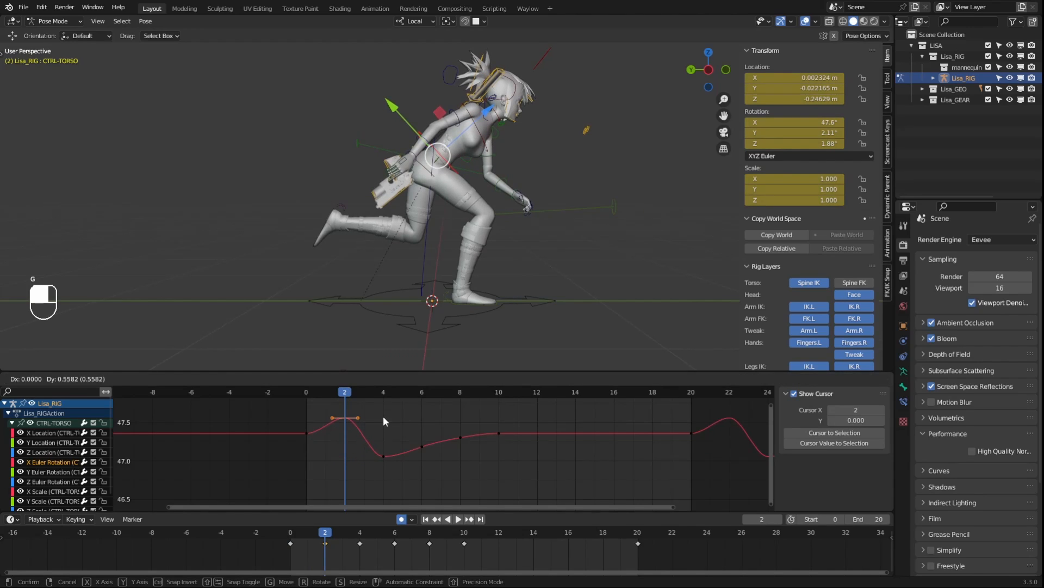
left_click(383, 415)
Raise the torso's X Euler Rotation keyframe at frame 4 to about 48.9°
left_click_drag(324, 389, 395, 417)
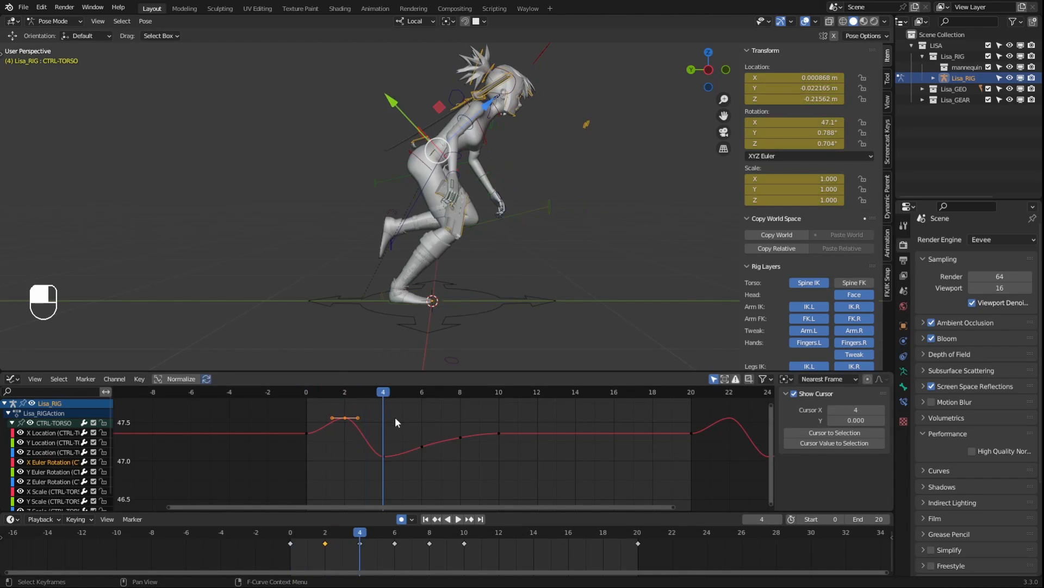
key("y")
left_click(382, 422)
middle_click_drag(383, 419, 393, 486)
left_click_drag(418, 443, 368, 482)
key("g")
key("y")
left_click(406, 402)
middle_click_drag(406, 414, 449, 435, "ctrl")
key("g")
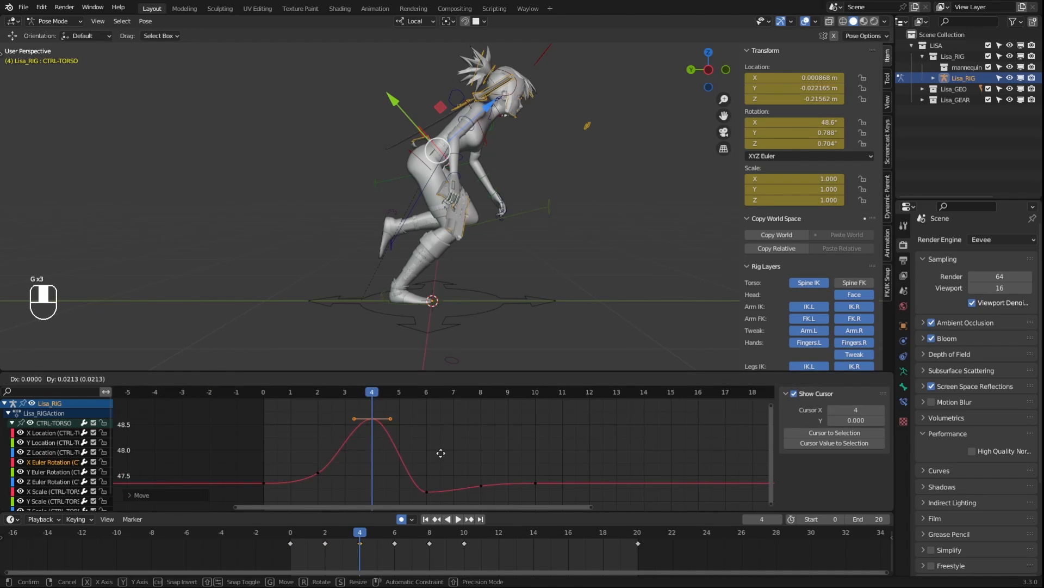
key("y")
left_click(432, 436)
Raise the torso's X Euler Rotation keyframes to about 48.1° at frame 2 and 49.3° at frame 4
middle_click_drag(370, 490, 419, 490)
left_click_drag(353, 486, 457, 466)
key("g")
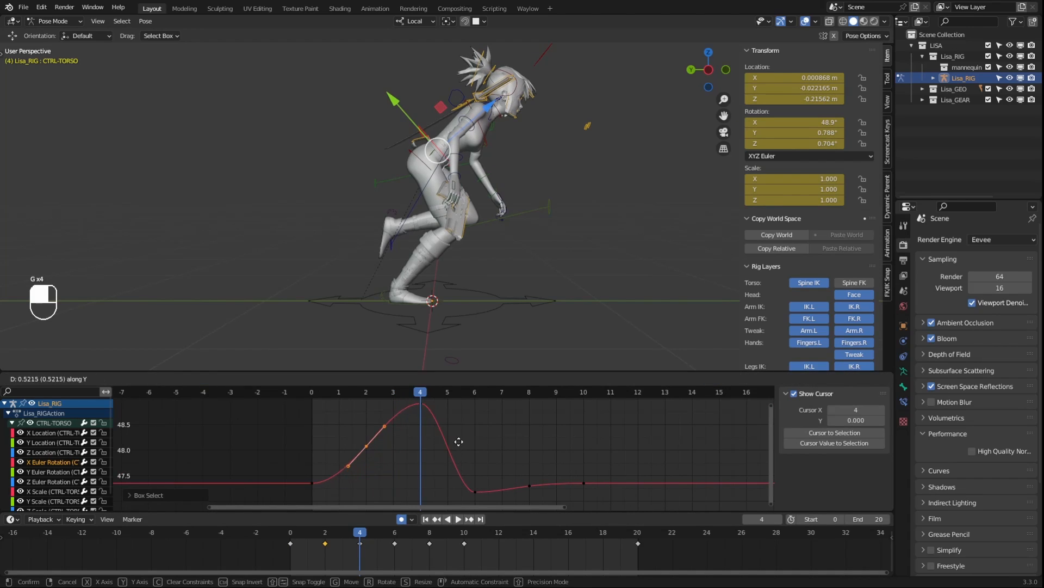
left_click(459, 441)
left_click(312, 396)
left_click_drag(325, 393, 531, 397)
key("y")
left_click(441, 408)
scroll(440, 408, "down", 2)
scroll(546, 429, "down", 1)
Raise the torso's X Euler Rotation keyframe at frame 6 to about 48.6°
left_click_drag(466, 469, 455, 491)
key("g")
right_click(474, 457)
key("g")
key("y")
left_click(492, 416)
Raise the torso's X Euler Rotation keyframe at frame 8 to about 47.8° to smooth the descent
left_click_drag(515, 459, 497, 475)
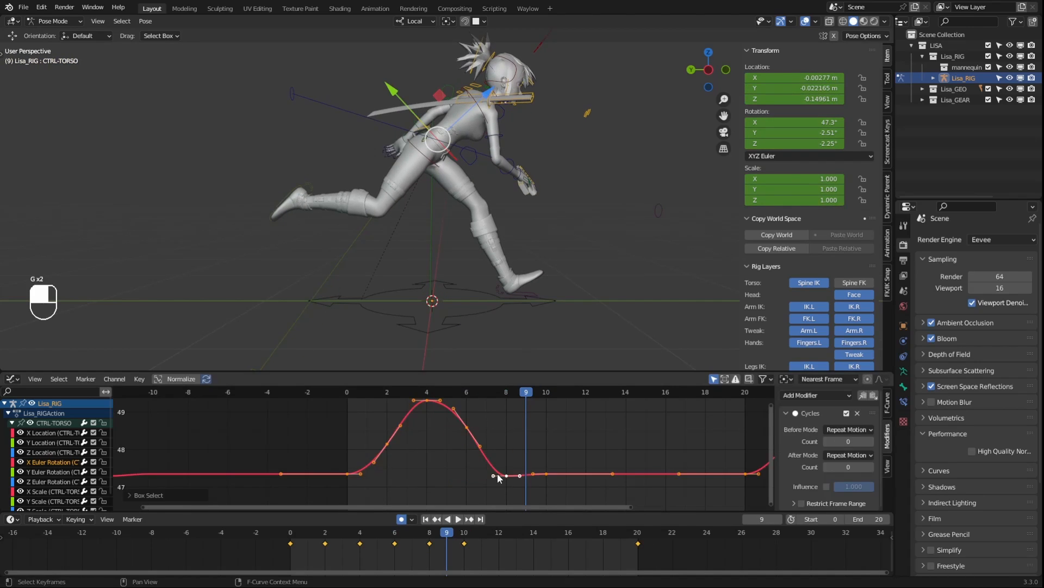
left_click(506, 475)
key("g")
key("y")
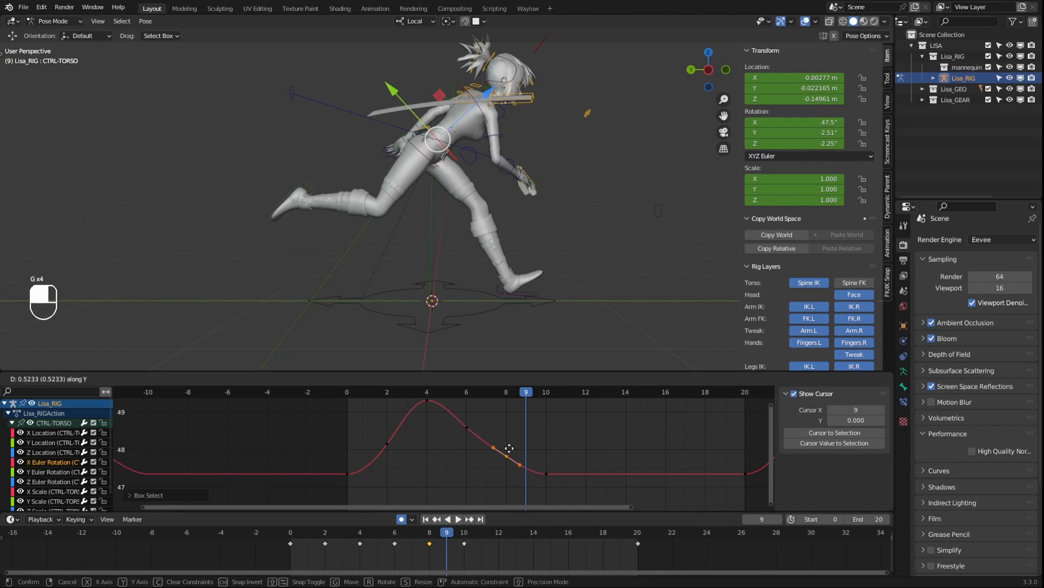
key("g")
key("g")
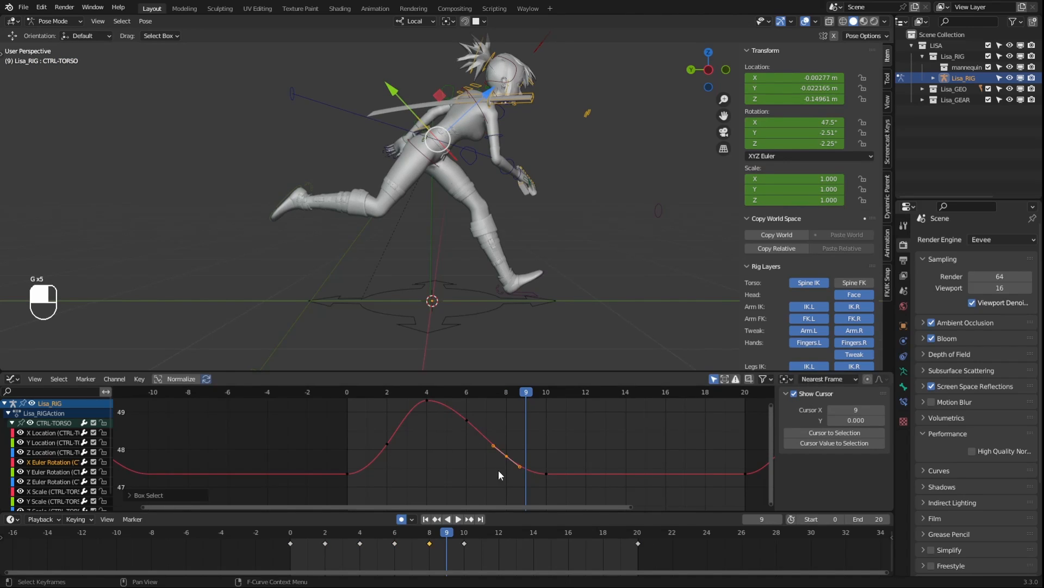
left_click(507, 454)
Try to rotate the torso control at frame 4 in the viewport and undo the change
left_click_drag(507, 394, 427, 409)
key("r")
key("x")
key("x")
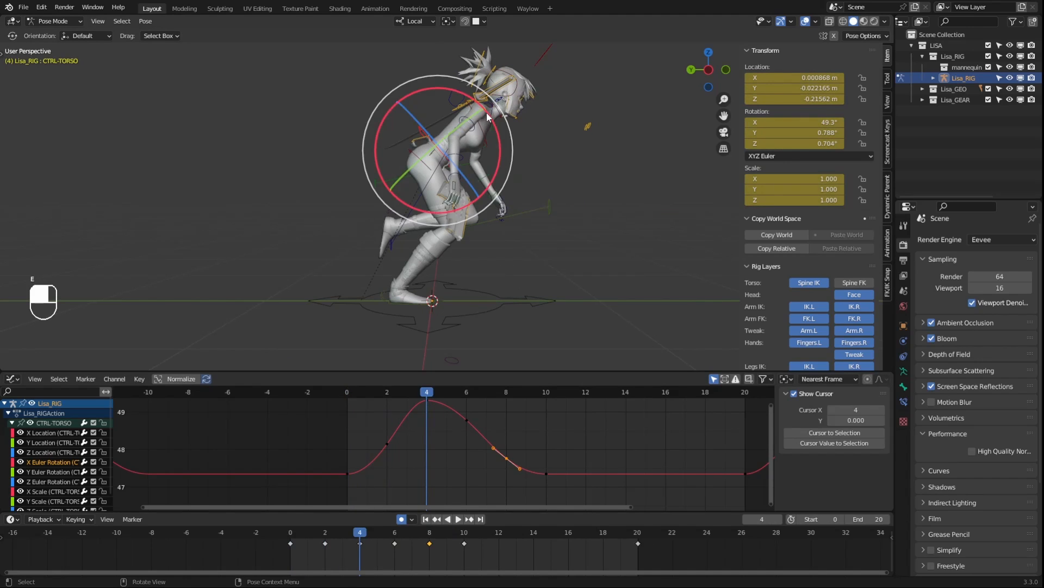
left_click(483, 248)
key("ctrl+z")
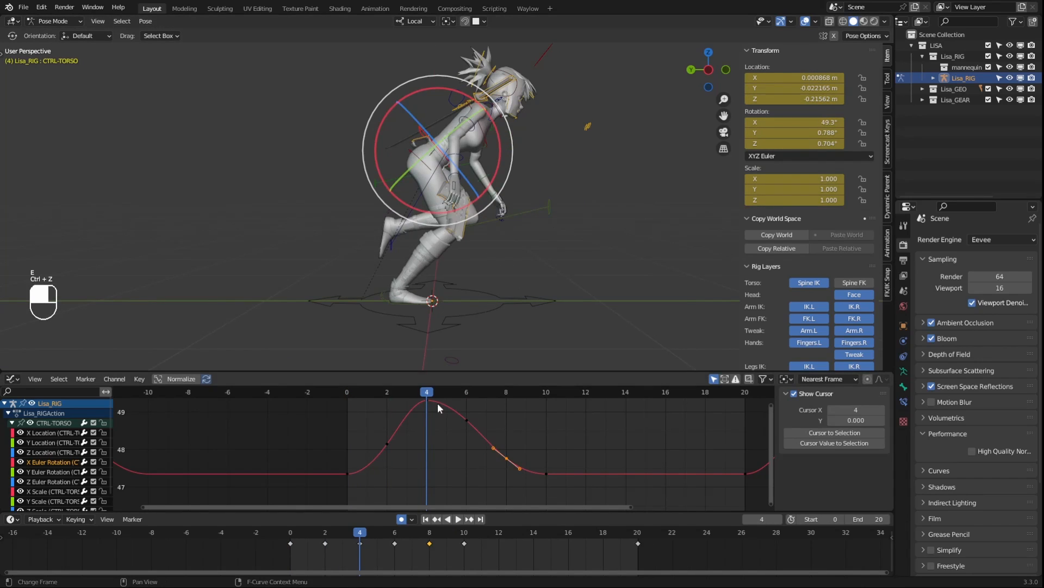
Try to lower the torso's X Euler Rotation keyframe at frame 10
left_click_drag(440, 408, 550, 414)
key("g")
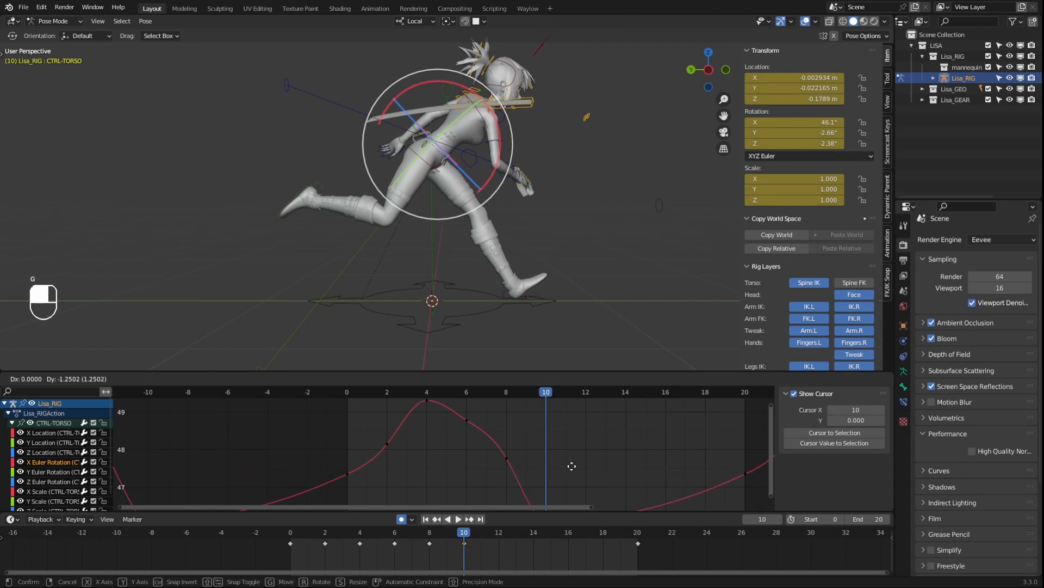
right_click(572, 465)
key("g")
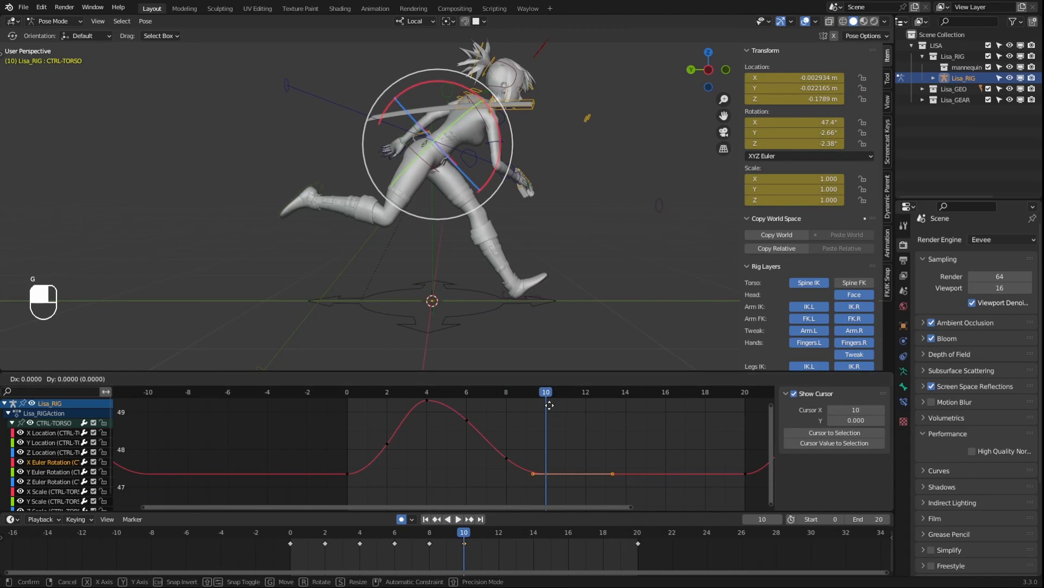
right_click(547, 404)
Play the run cycle from frame 0 to check the torso's forward and backward rotation
left_click_drag(543, 392, 351, 408)
left_click(458, 519)
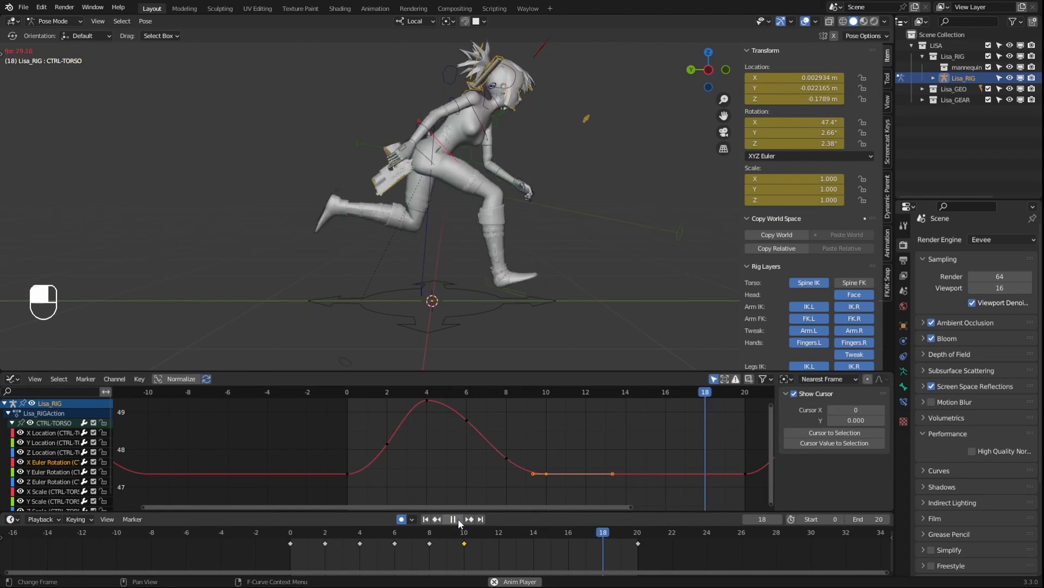
left_click(458, 519)
Raise the torso's X Euler Rotation keyframes to about 50.6° at frame 4 and 48.8° at frame 2
scroll(438, 430, "down", 3)
left_click_drag(361, 393, 431, 398)
scroll(449, 428, "down", 1)
left_click(474, 415)
left_click_drag(418, 453, 386, 426)
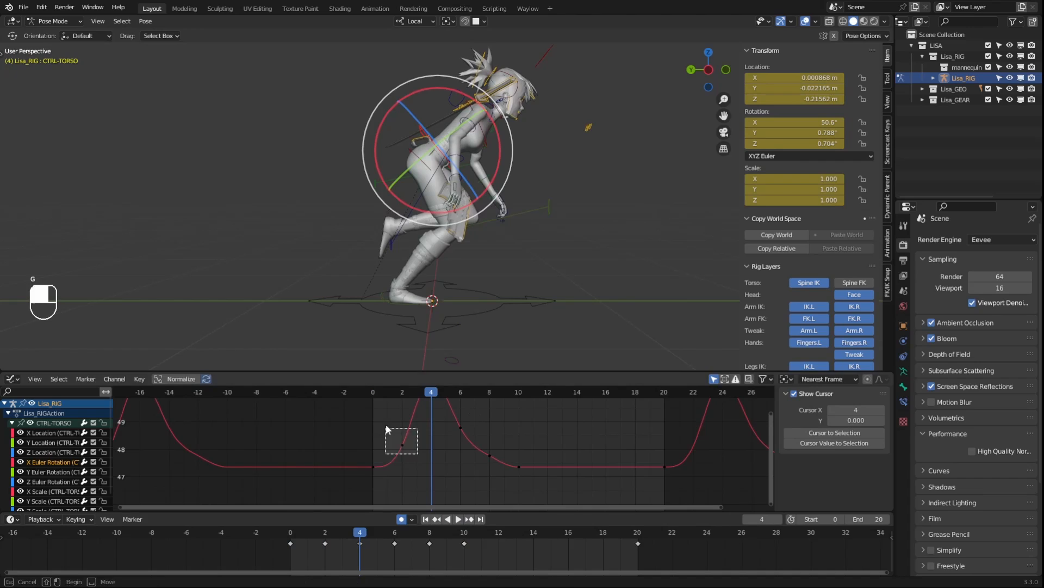
left_click(439, 424)
key("space")
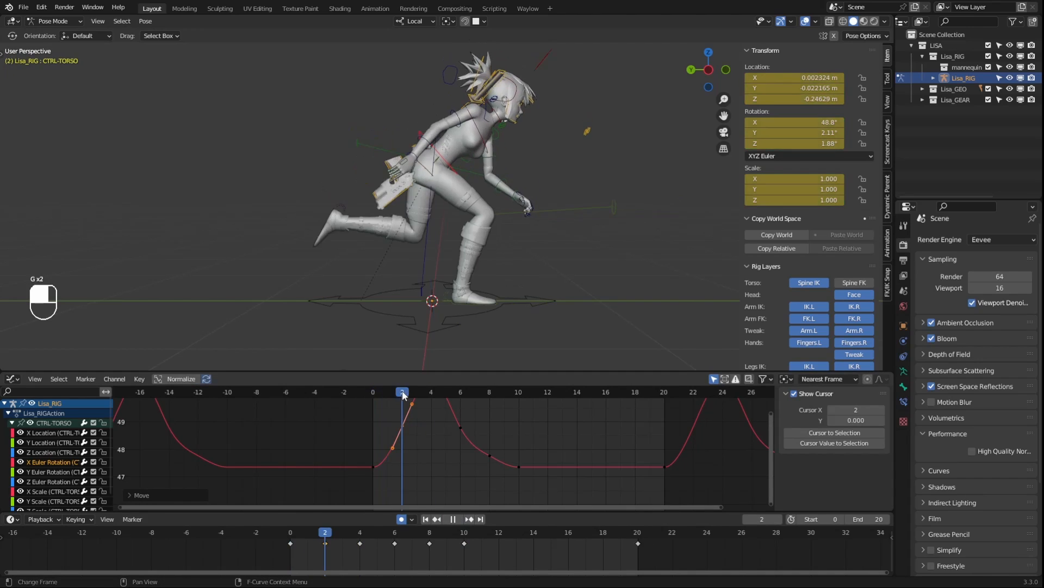
Raise the torso's X Euler Rotation keyframe at frame 6, and the one at frame 8 to about 48.1°
left_click_drag(446, 396, 474, 400)
middle_click_drag(497, 413, 492, 434)
left_click_drag(485, 430, 434, 463)
key("g")
key("y")
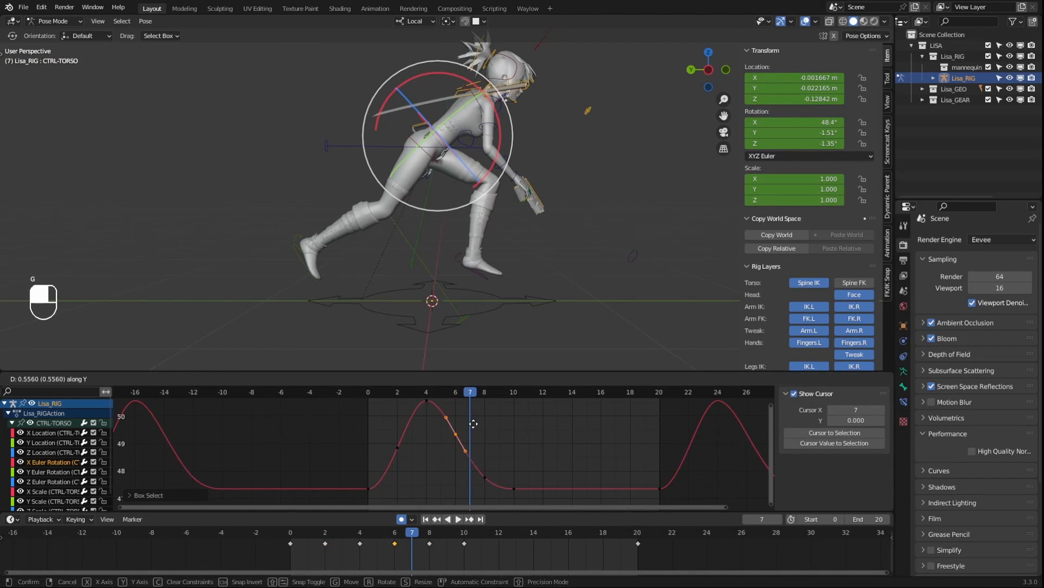
left_click(474, 424)
left_click(485, 477)
key("g")
left_click(496, 445)
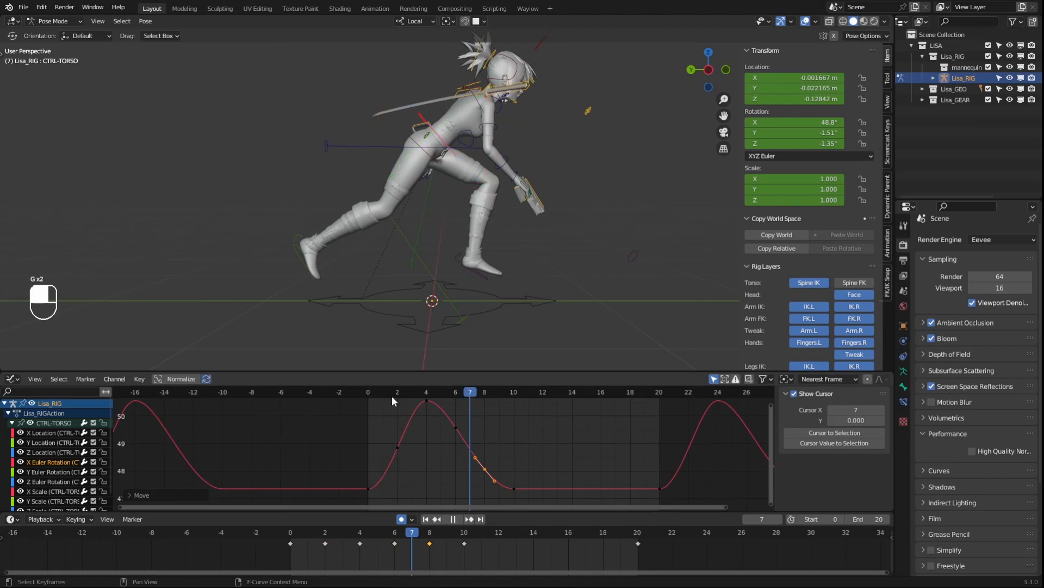
Scrub and play the run cycle from the side to examine the torso's rotation through the stride
key("space")
left_click_drag(422, 402, 381, 409)
key("space")
middle_click_drag(525, 272, 396, 271)
left_click_drag(371, 394, 368, 394)
key("space")
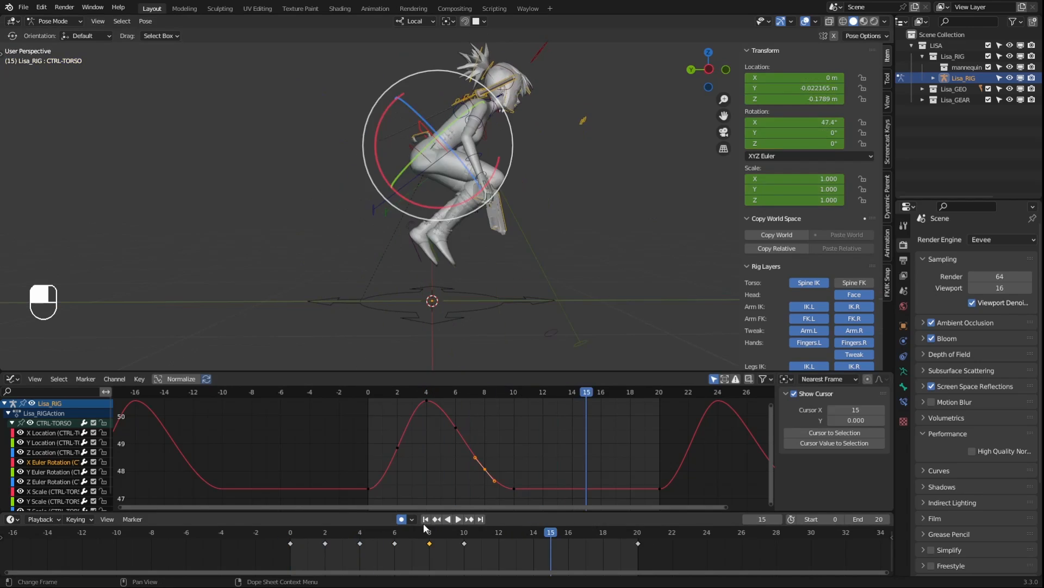
left_click_drag(294, 536, 429, 539)
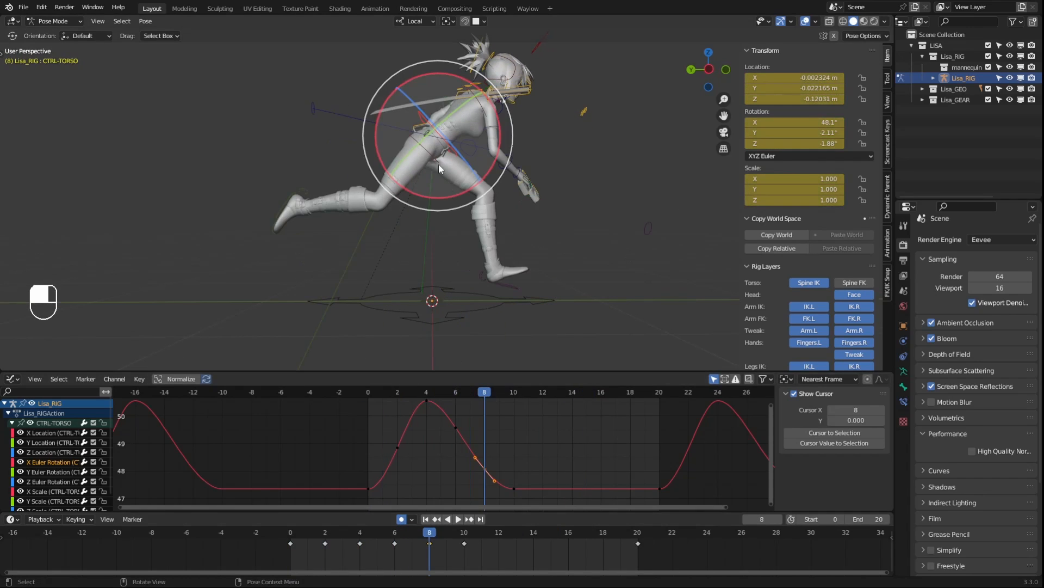
Isolate the torso's Y Location curve and frame its keyframes for inspection
left_click(442, 139)
left_click(28, 443)
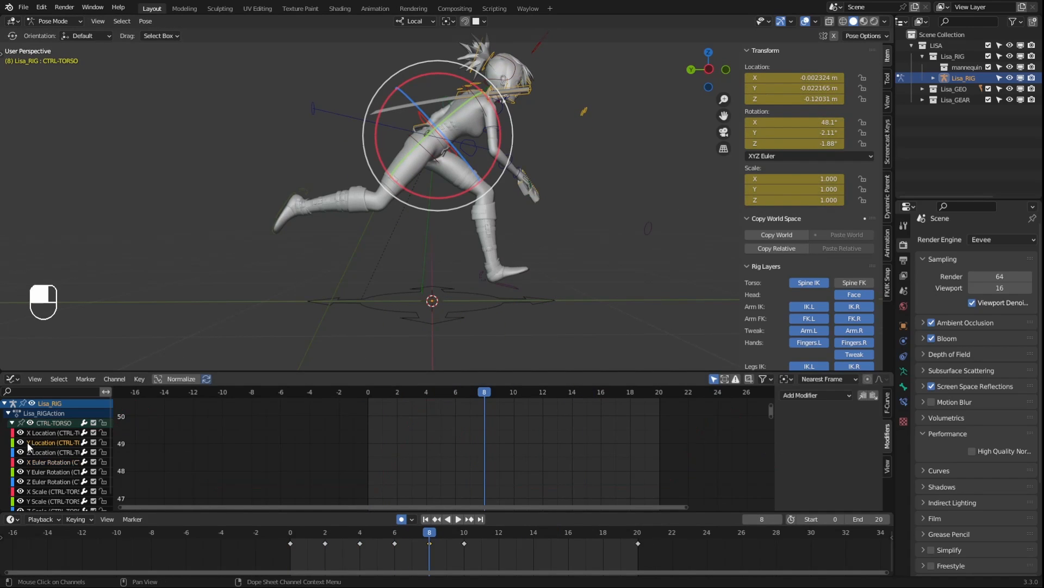
middle_click_drag(483, 445, 502, 490, "ctrl")
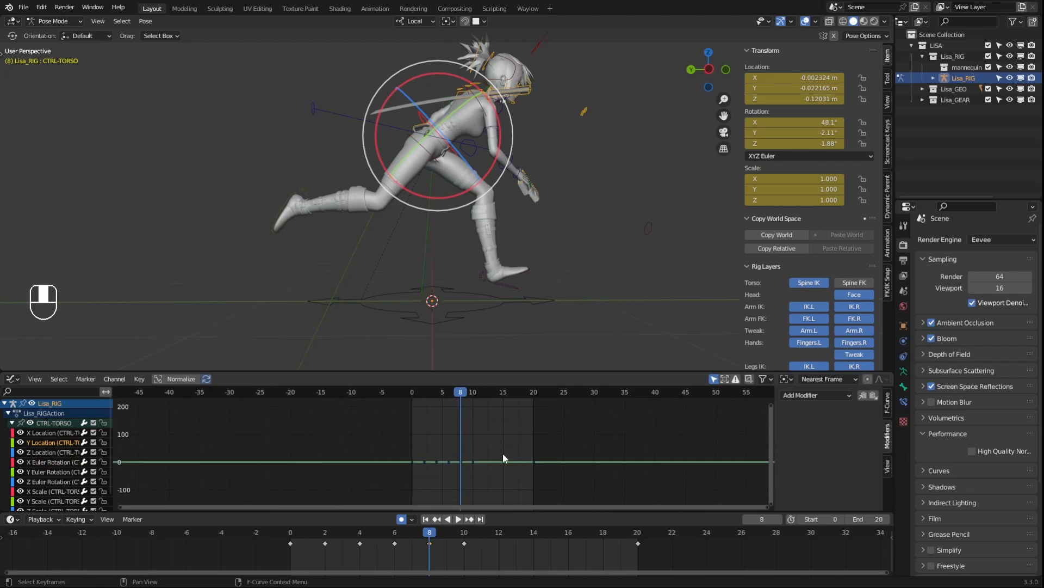
left_click_drag(502, 448, 400, 478)
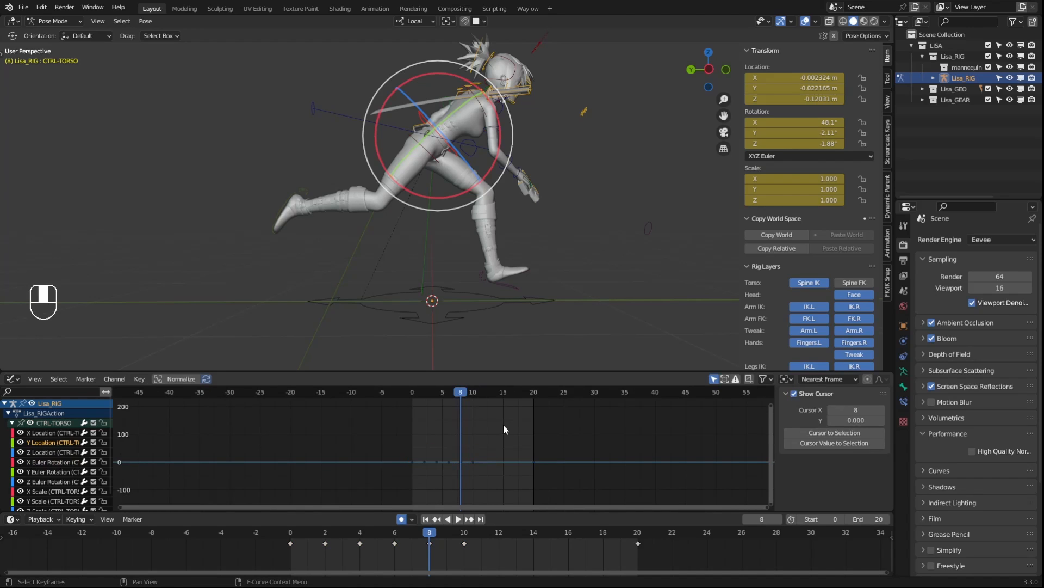
key("KP_Decimal")
middle_click_drag(468, 462, 481, 404, "ctrl")
Isolate the torso's Z Location curve and frame its keyframes
left_click(44, 453)
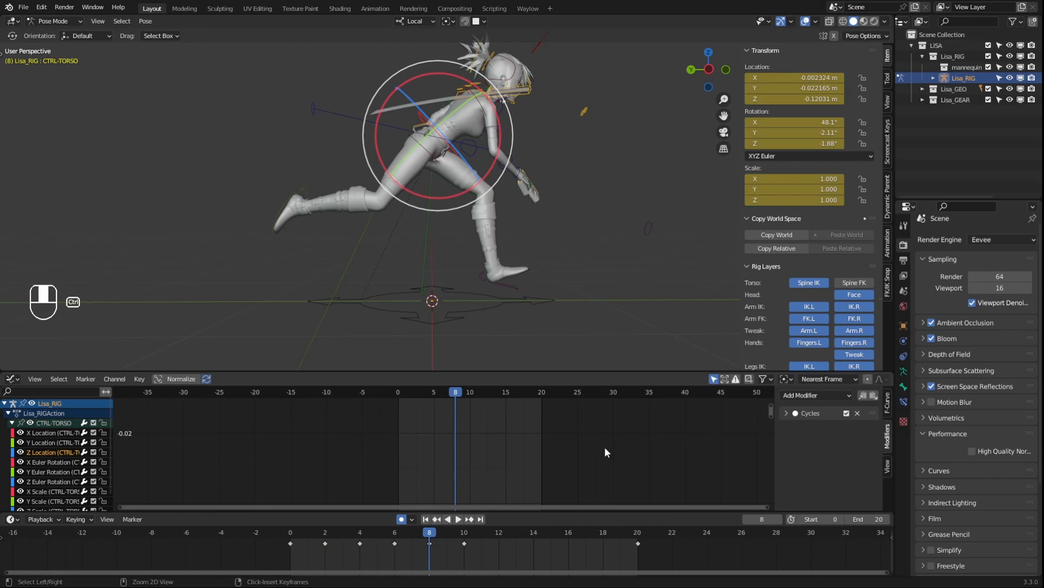
mouse_move(607, 452)
middle_mouse_down("ctrl")
mouse_move(504, 485)
mouse_move(530, 422)
mouse_move(508, 450)
middle_mouse_up("ctrl")
left_click_drag(490, 451, 409, 512)
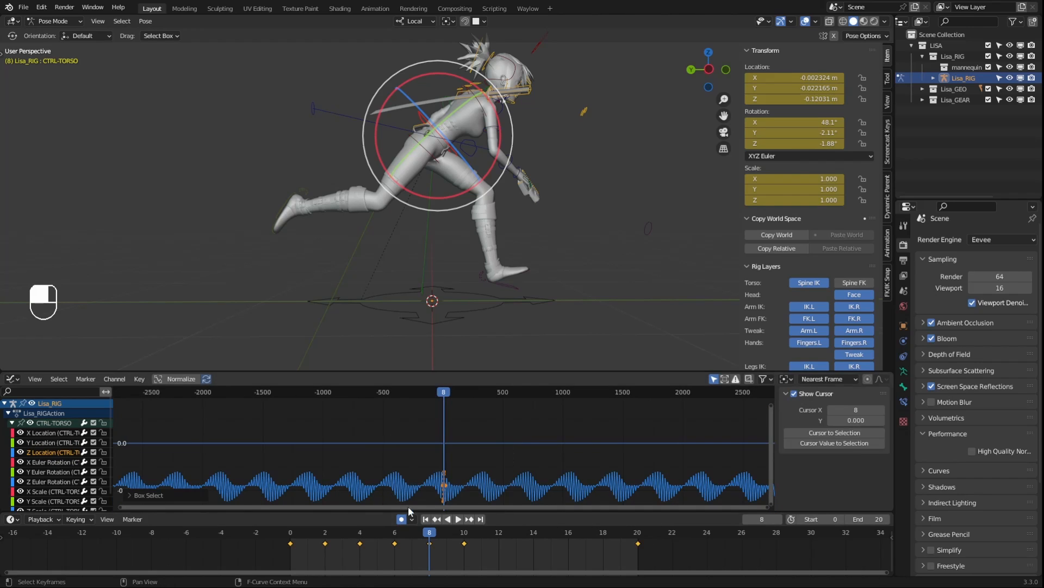
key("KP_Decimal")
middle_click_drag(405, 469, 503, 449)
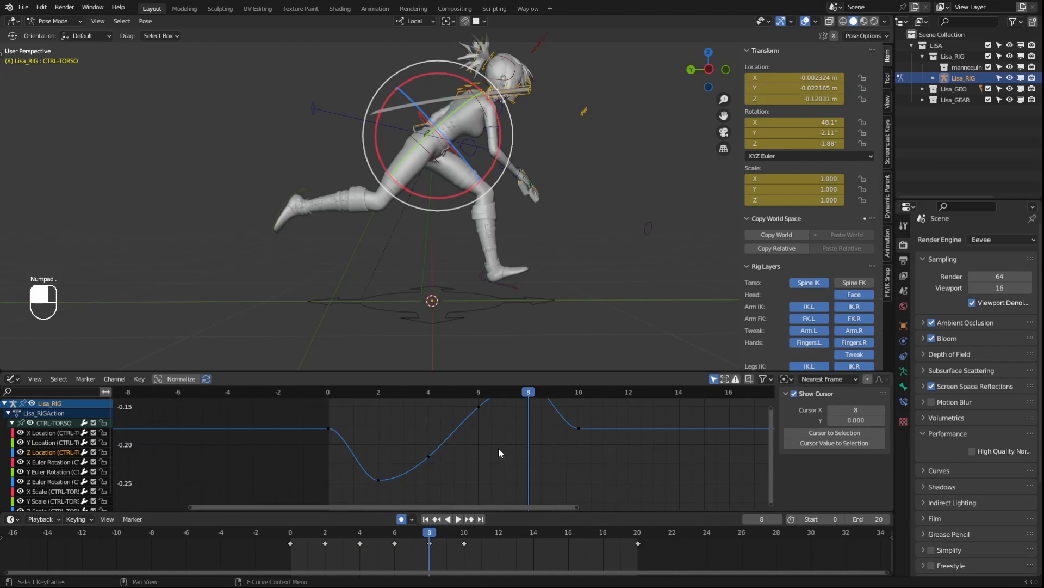
Raise the torso's Z Location keyframe at frame 2 to about -0.24 m and fine-tune the one at frame 4
mouse_move(373, 393)
left_mouse_down()
mouse_move(321, 394)
mouse_move(386, 401)
left_mouse_up()
key("space")
mouse_move(363, 472)
left_mouse_down()
mouse_move(393, 457)
mouse_move(369, 492)
left_mouse_up()
key("g")
left_click(405, 416)
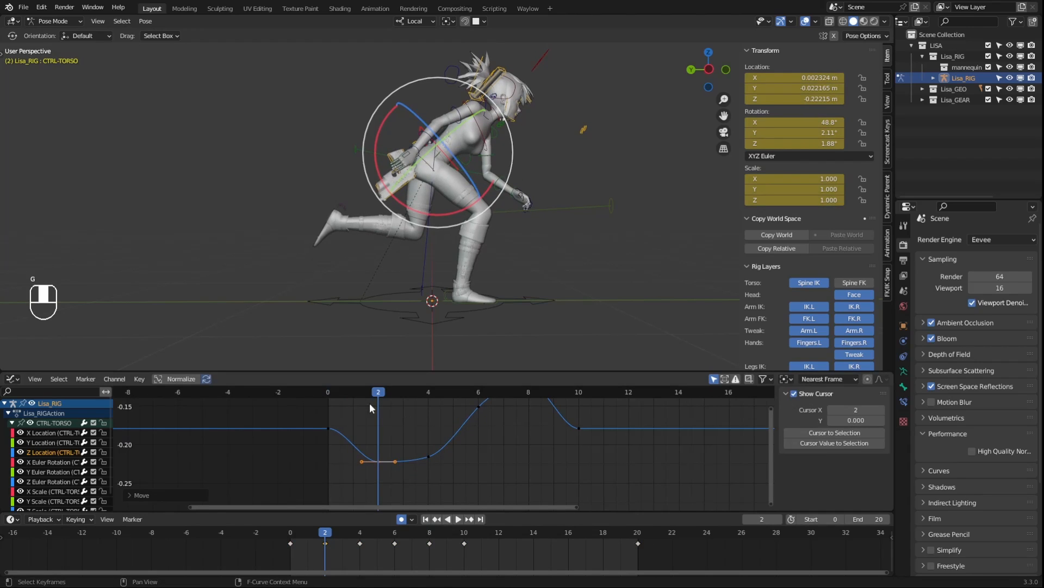
key("space")
key("g")
left_click_drag(381, 394, 450, 487)
left_click(415, 428)
left_click(464, 440)
middle_click_drag(497, 431, 475, 449)
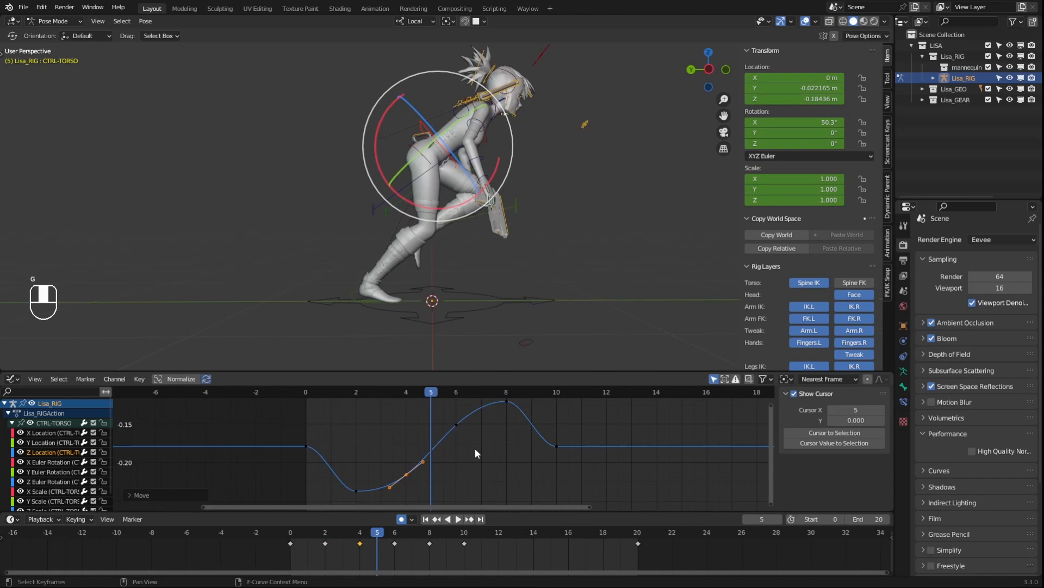
Lower the torso's Z Location keyframe at frame 6 to about -0.16 m
left_click_drag(443, 440, 462, 417)
key("g")
left_click_drag(422, 391, 524, 396)
key("Escape")
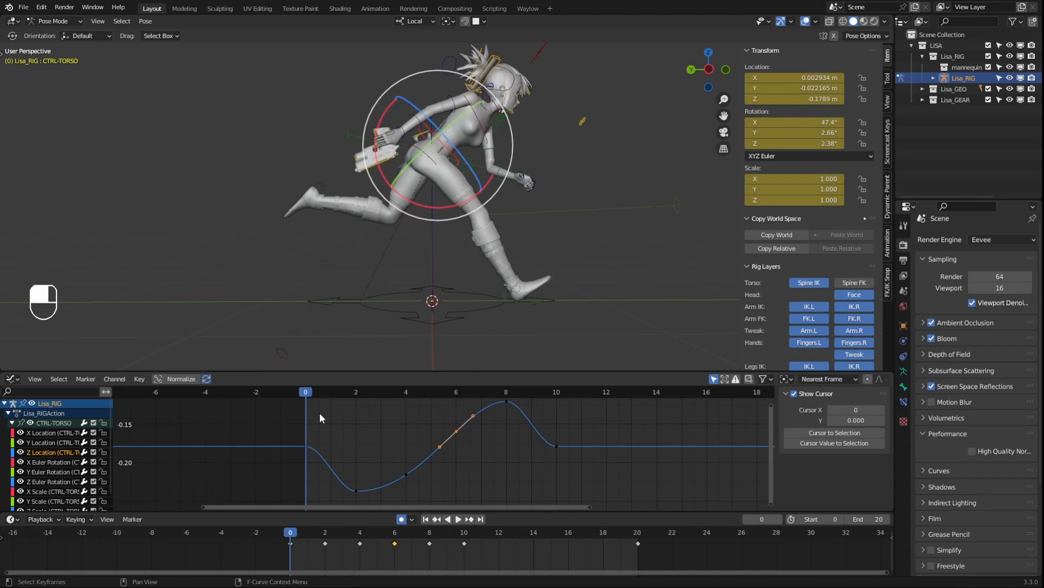
Play back the run cycle from a slightly orbited side view to review the torso motion, and return to frame 0
left_click(458, 519)
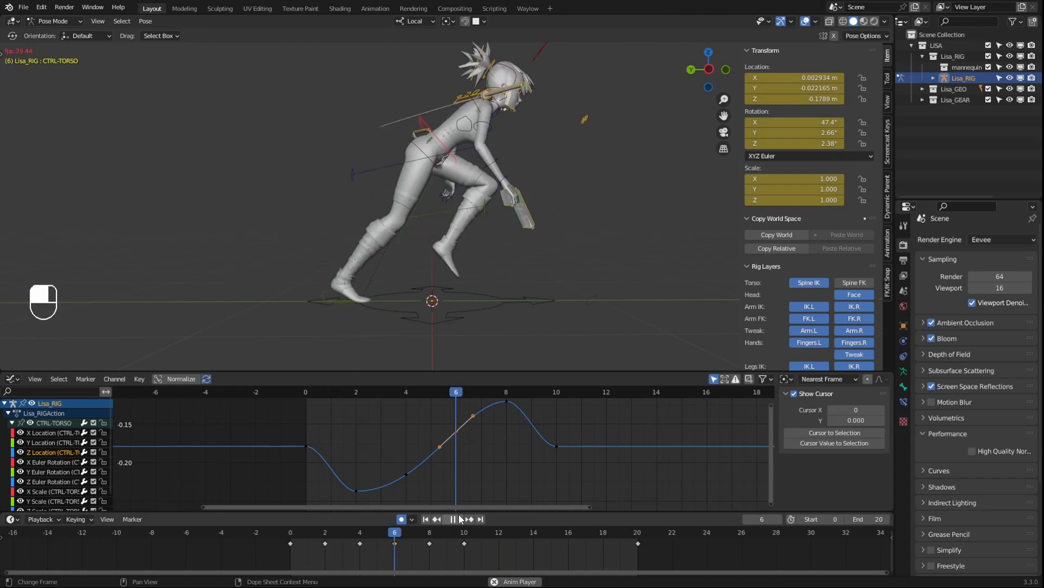
middle_click_drag(535, 268, 542, 240)
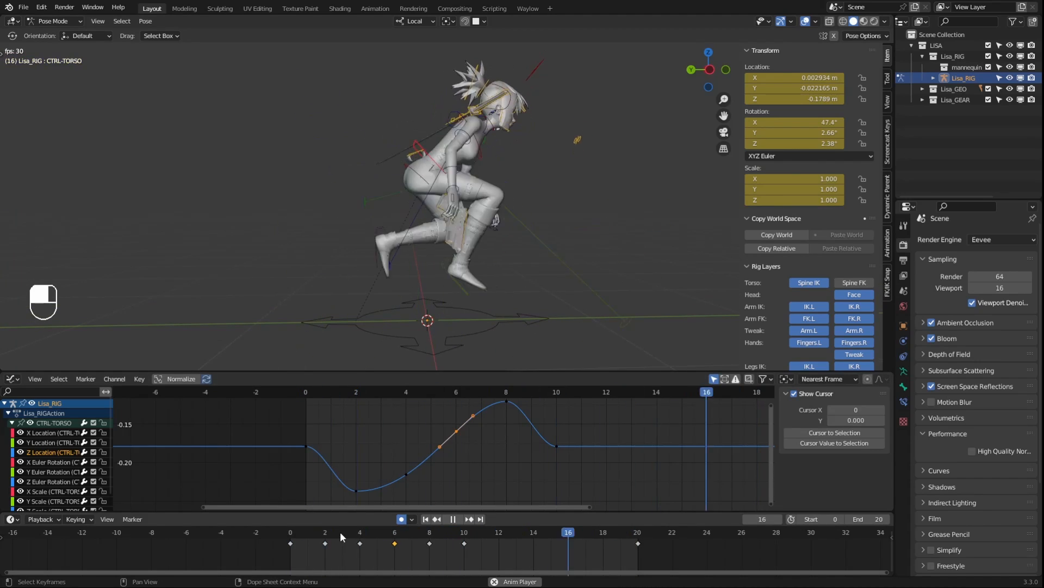
left_click(453, 521)
left_click_drag(361, 531, 292, 526)
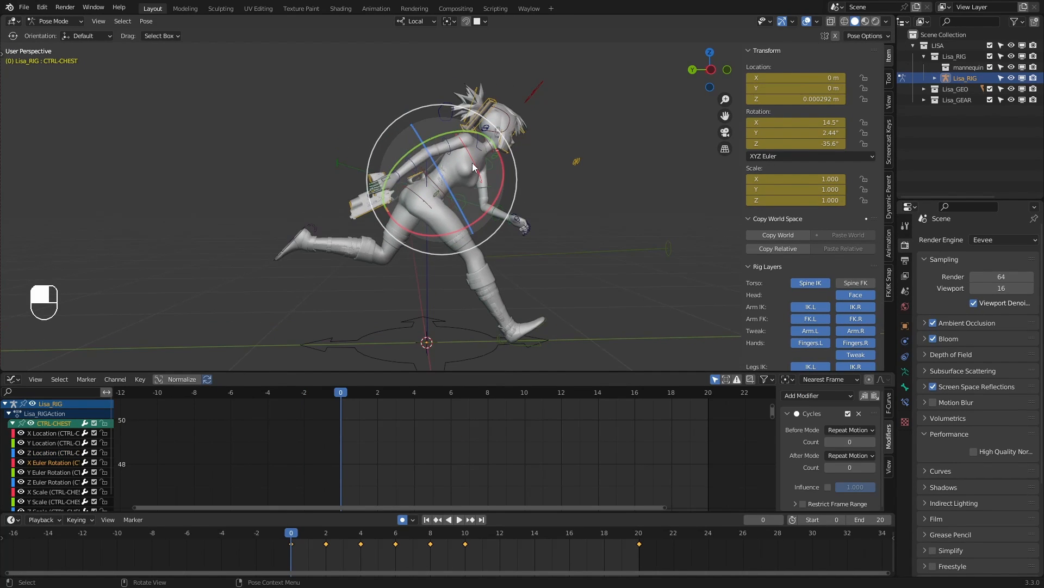
Isolate the chest control's X Euler Rotation curve and frame its keyframes
key("w")
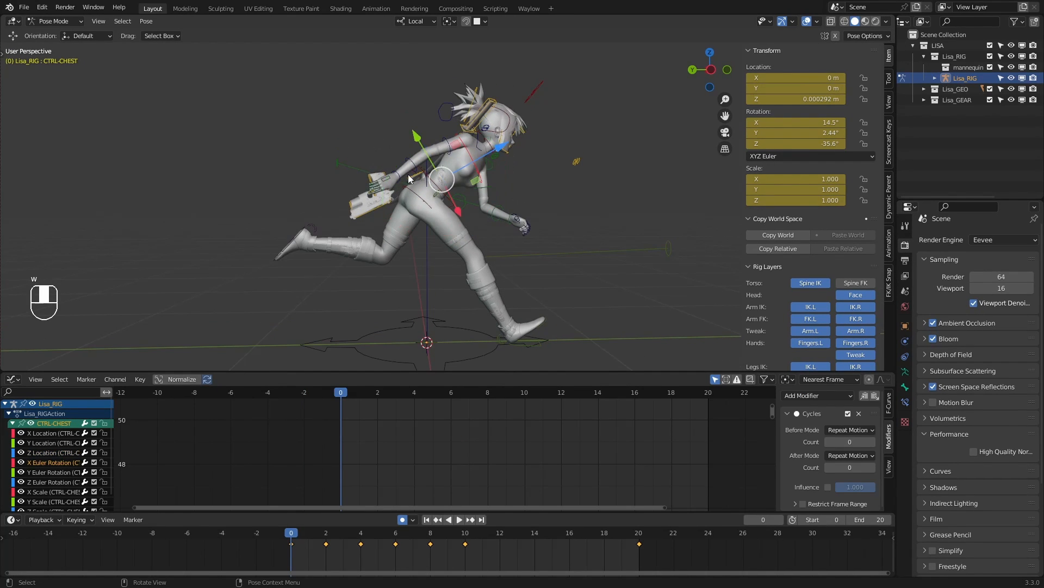
key("e")
left_click(40, 463)
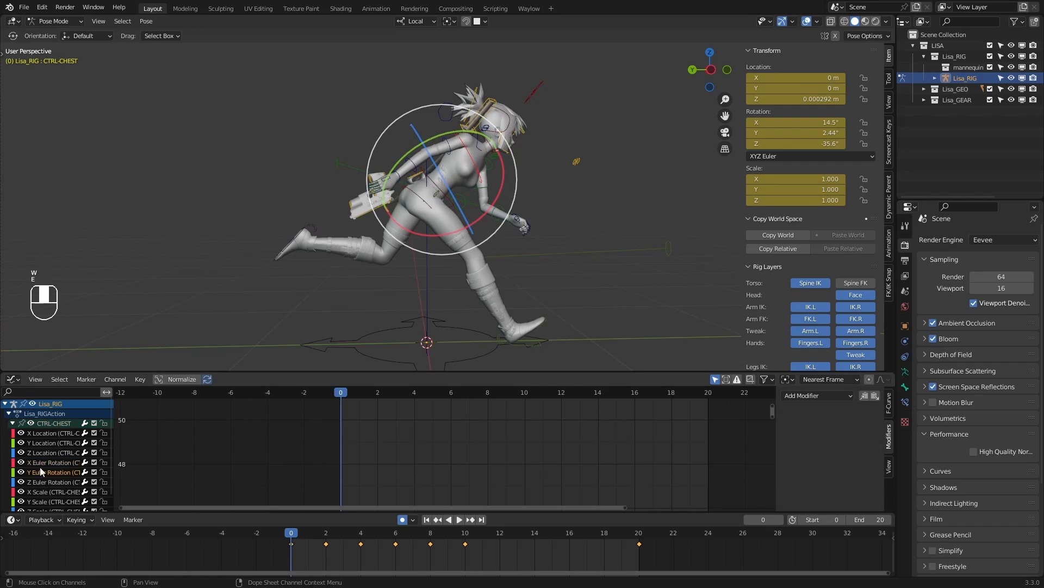
middle_click_drag(359, 471, 466, 466, "ctrl")
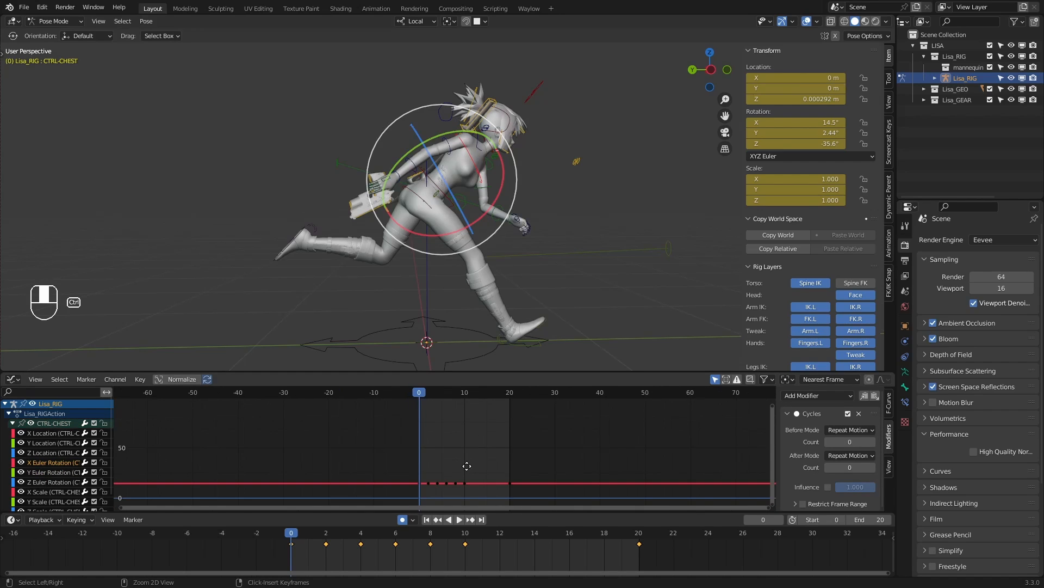
left_click(500, 436)
key("KP_Decimal")
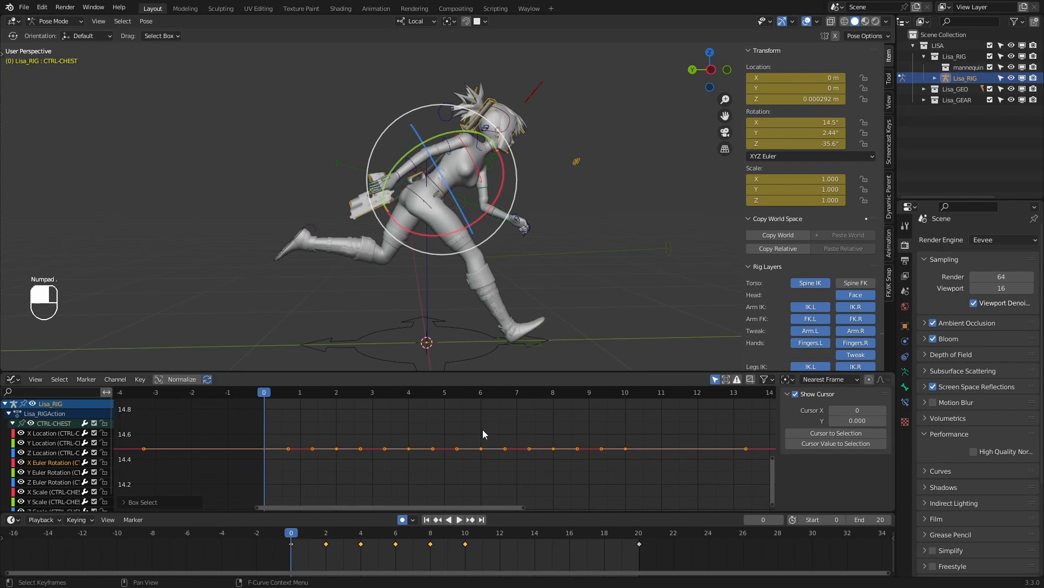
Raise the chest's X rotation keyframe at frame 6 to about 17.4°
left_click_drag(315, 393, 469, 395)
key("g")
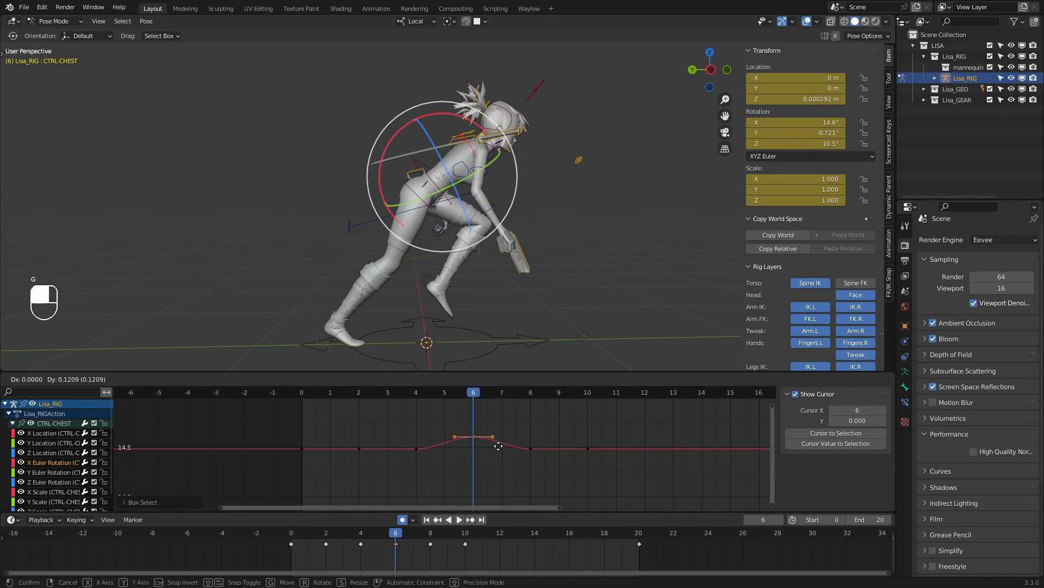
right_click(502, 420)
scroll(500, 424, "down", 3)
key("g")
left_click(509, 405)
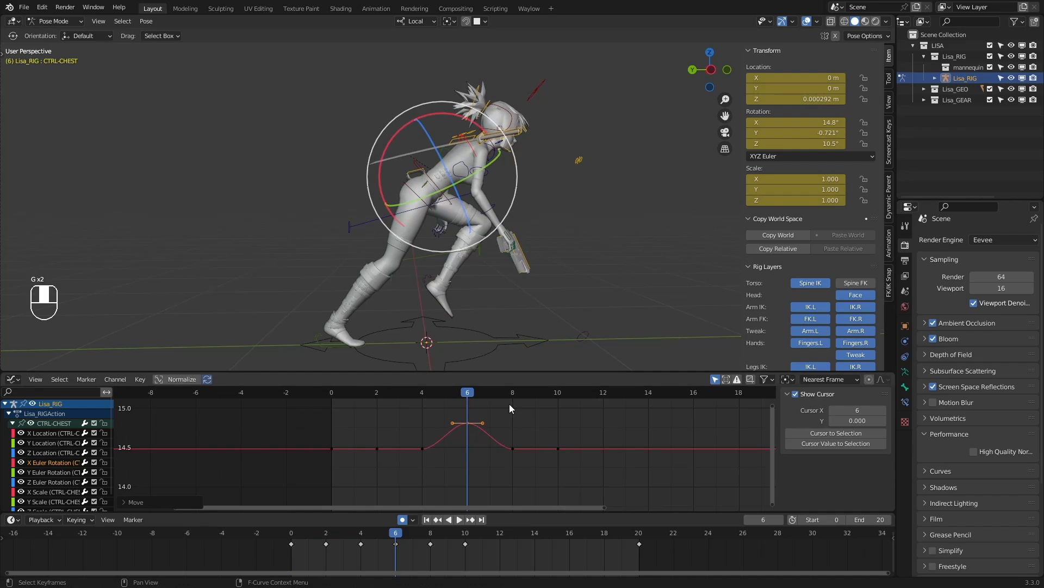
scroll(511, 408, "down", 3)
key("g")
left_click(525, 425)
key("g")
middle_click_drag(524, 425, 528, 435, "ctrl")
left_click(528, 413)
key("g")
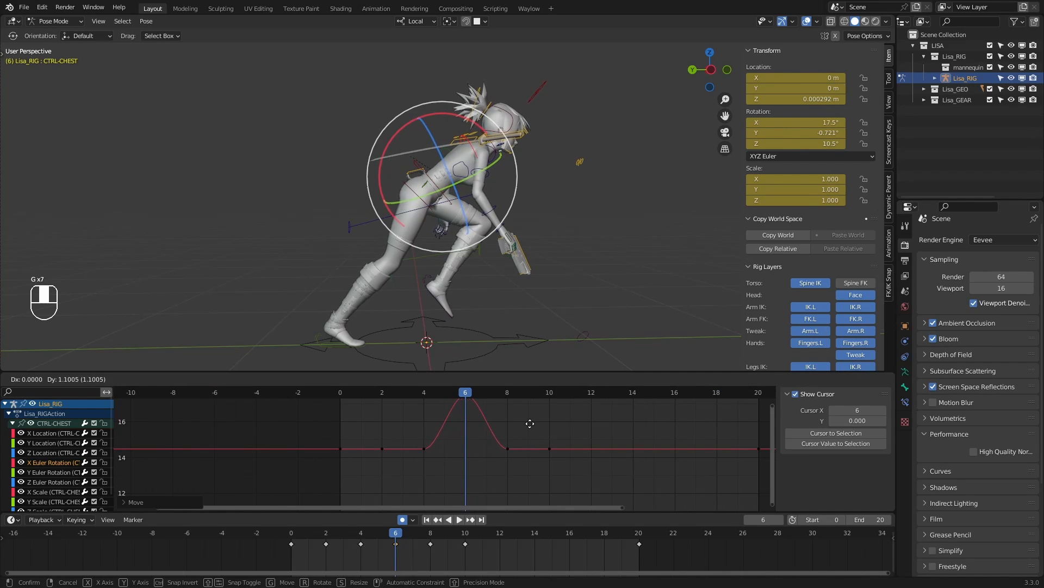
left_click(529, 425)
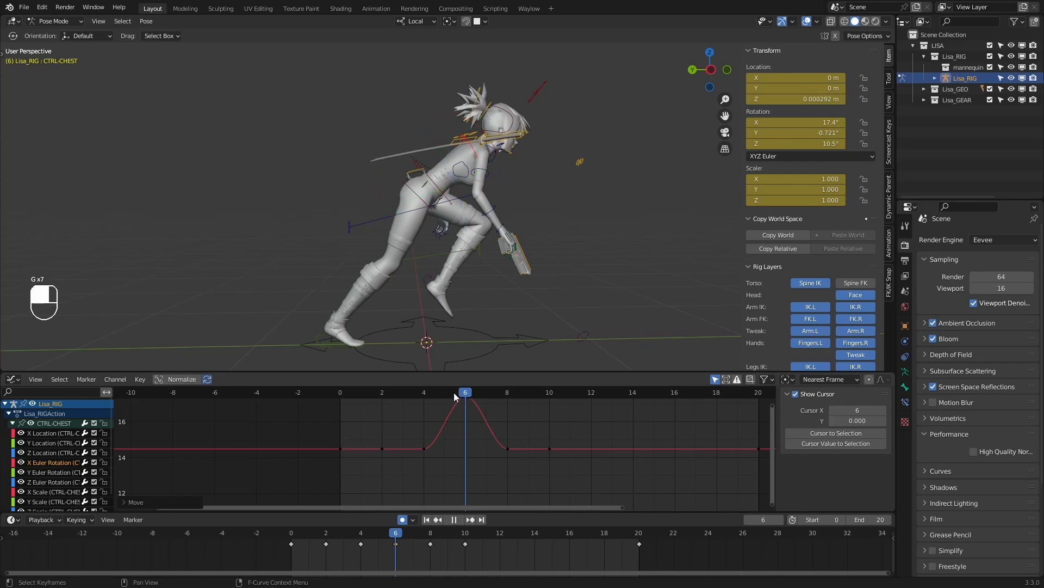
Scrub from frame 0 to frame 4 and raise the chest's X rotation keyframe there to about 16.7°
left_click(337, 393)
key("space")
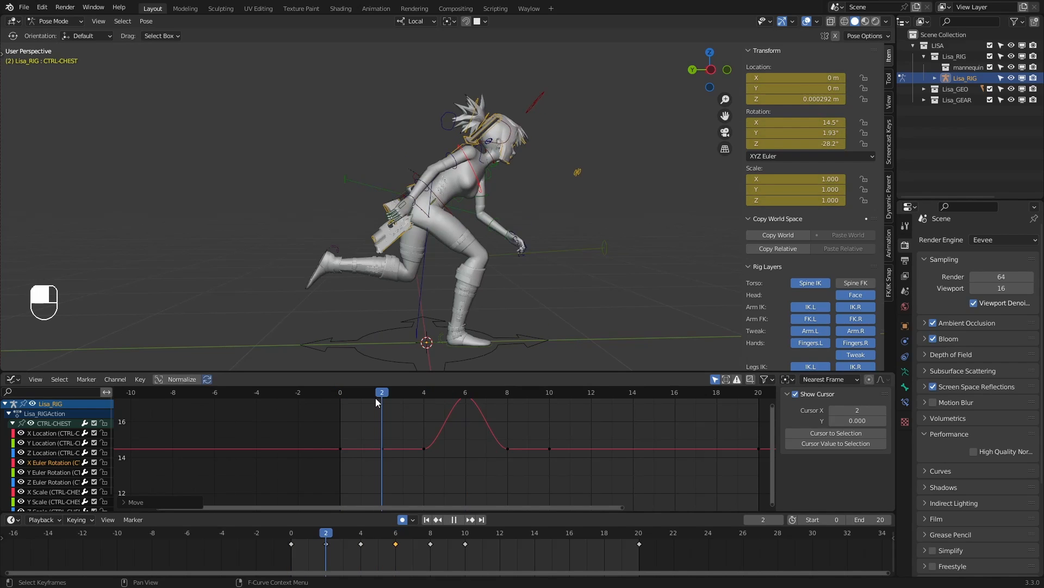
key("space")
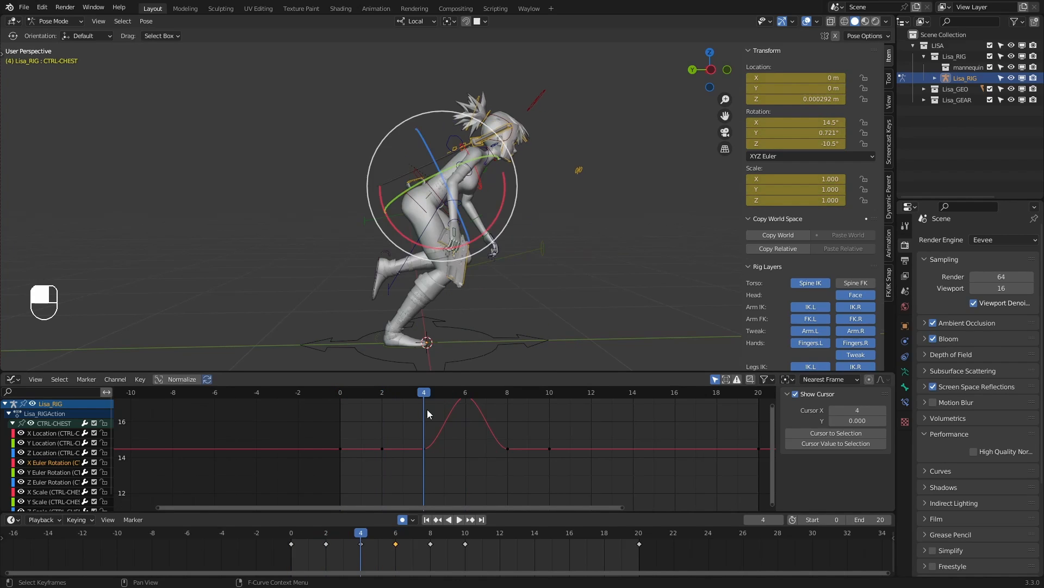
key("g")
left_click(467, 428)
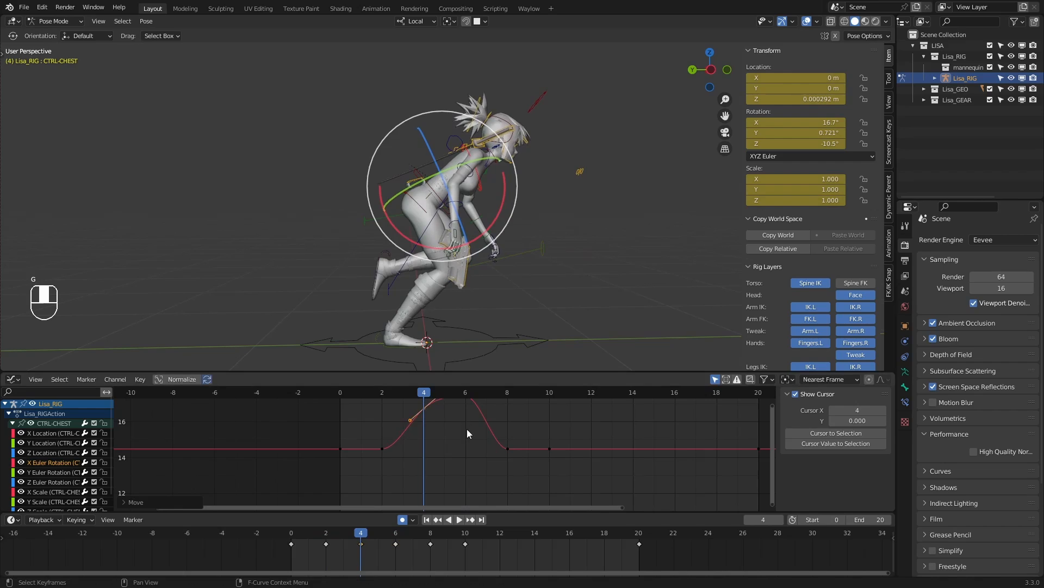
Raise the chest's X rotation keyframes at frame 2 to about 15.2° and at frame 4 to about 16.9°
middle_click_drag(411, 437, 446, 461)
left_click_drag(446, 462, 405, 480)
key("g")
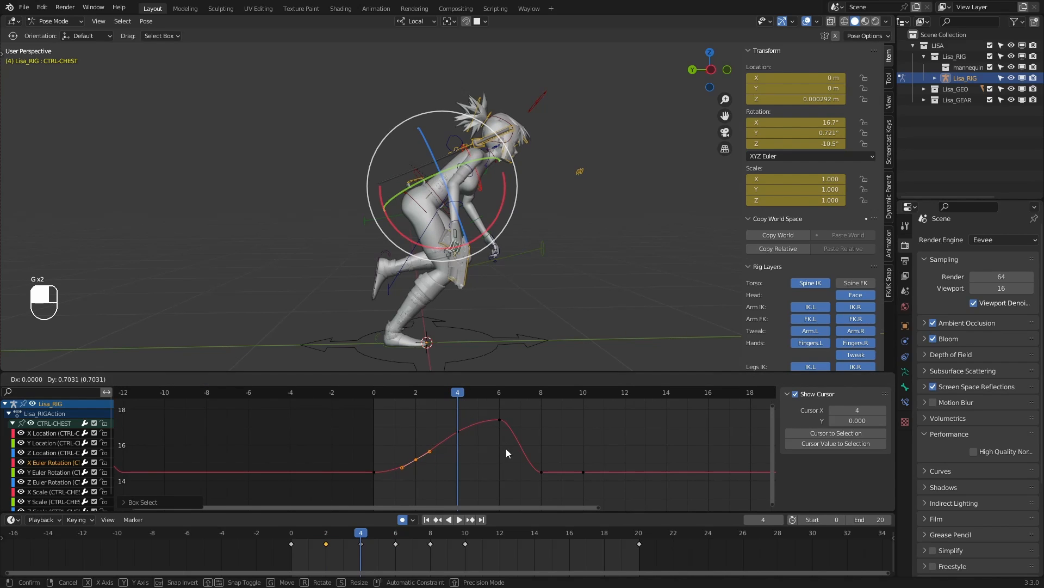
right_click(506, 448)
left_click(458, 429)
key("g")
left_click(481, 430)
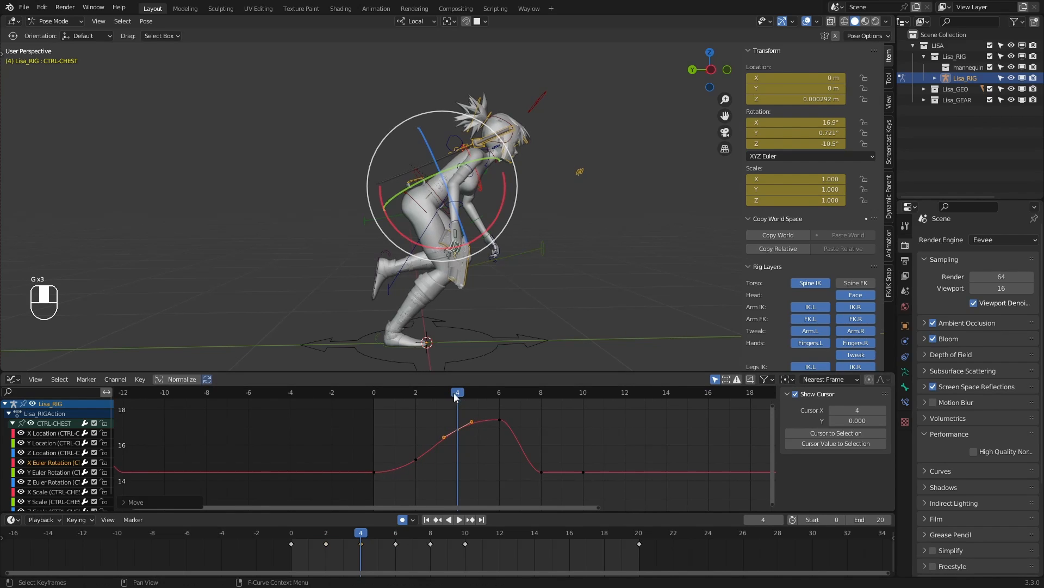
Raise the chest's X rotation keyframe at frame 8 to about 16.2°, keeping it on its frame
left_click_drag(453, 393, 530, 478)
key("space")
key("space")
key("g")
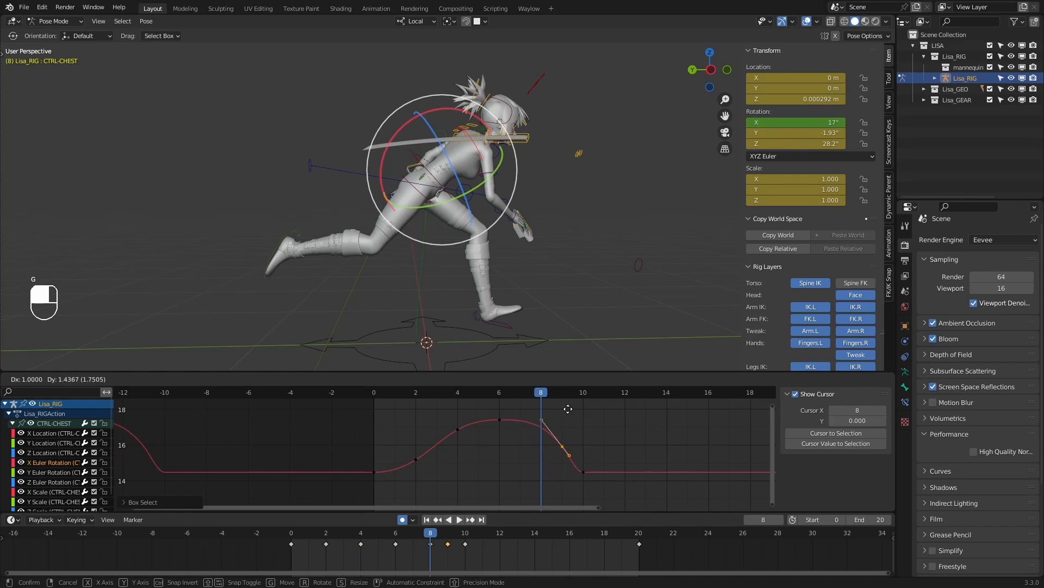
right_click(559, 438)
key("g")
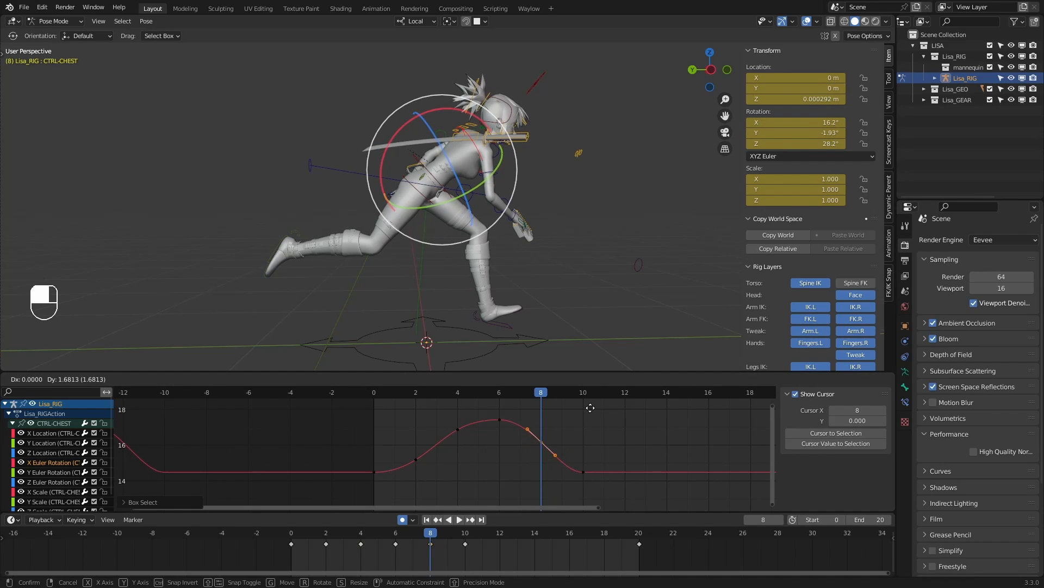
left_click(592, 409)
Try rotating the chest control around its local X axis at frame 2
left_click(363, 396)
key("space")
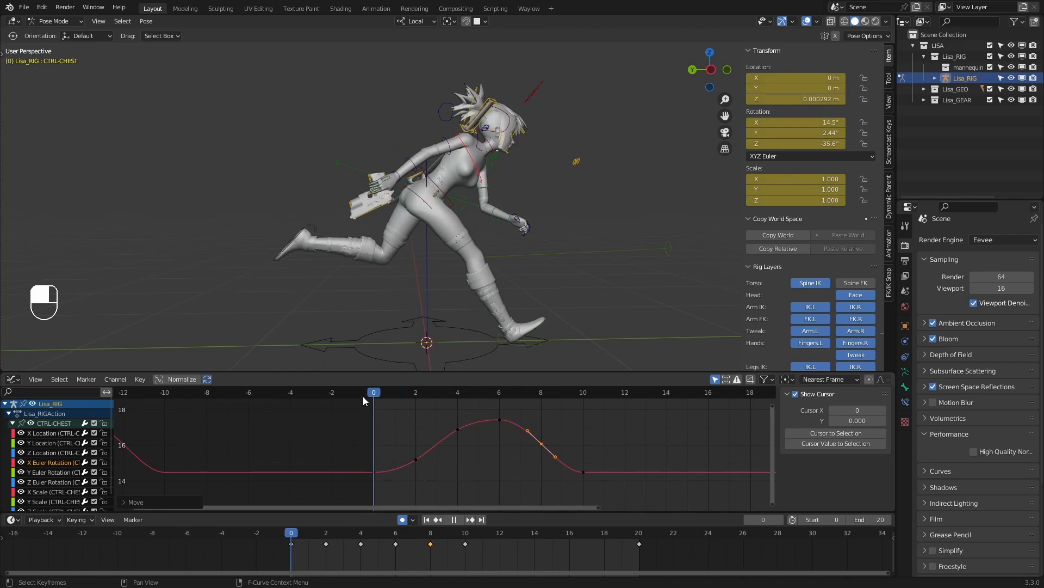
left_click_drag(374, 397, 415, 396)
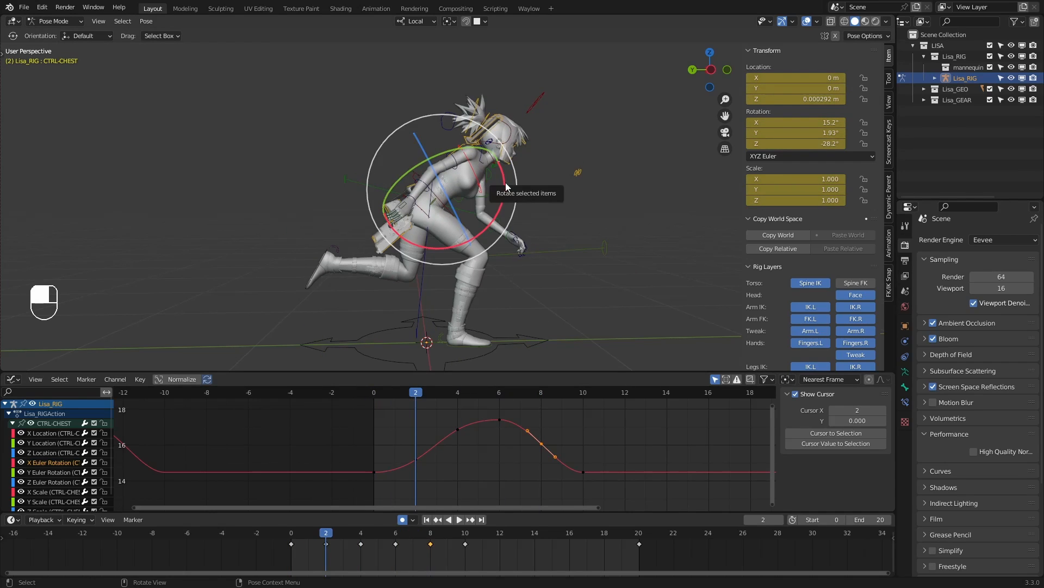
left_click_drag(506, 187, 493, 231)
key("ctrl+z")
Scrub through the first half of the cycle up to frame 9 to review the chest's forward bend
left_click_drag(393, 394, 503, 443)
key("g")
left_click(505, 390)
right_click(505, 390)
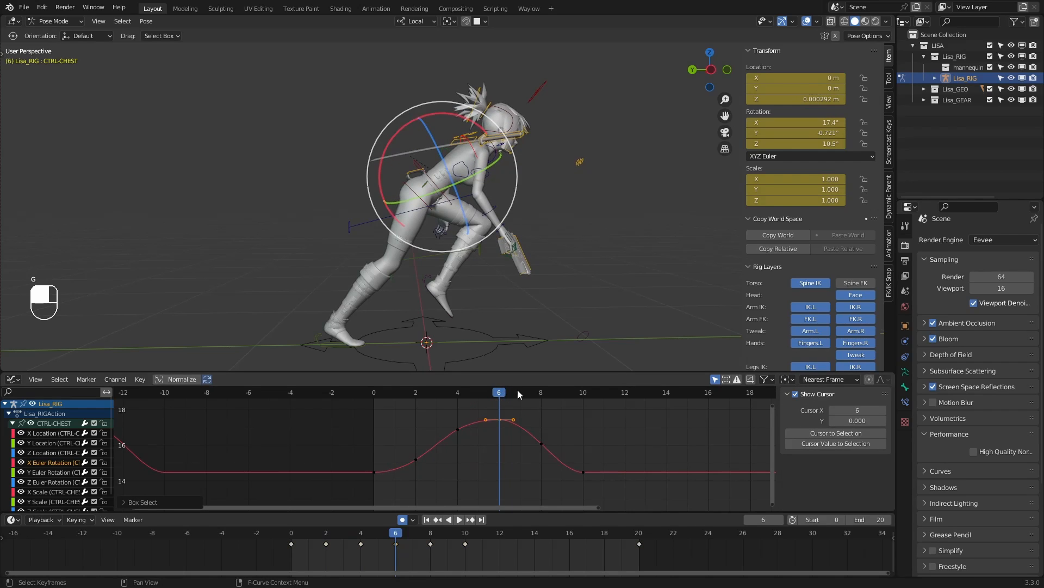
left_click_drag(503, 393, 477, 393)
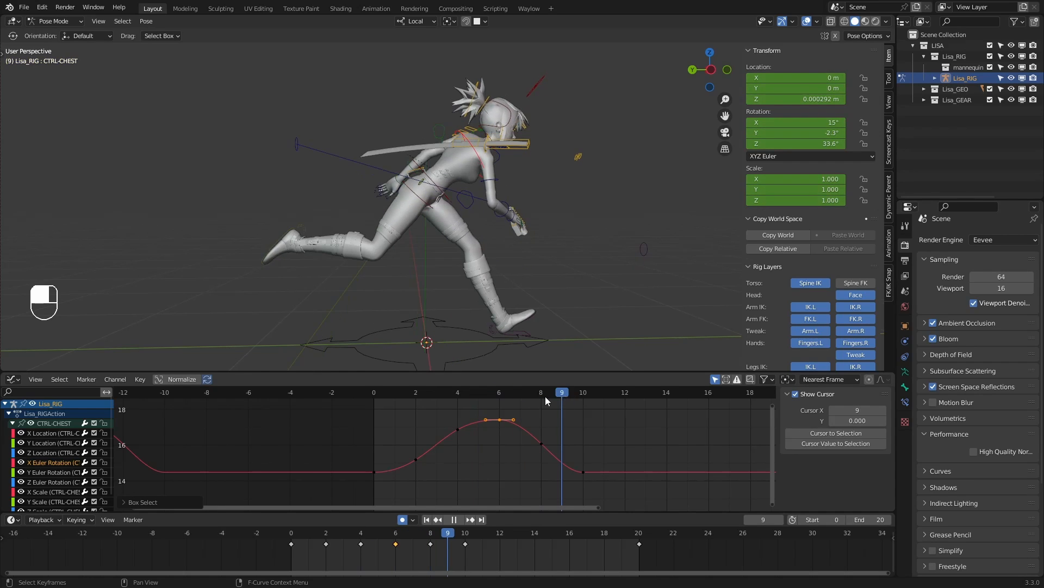
key("space")
Raise the chest's X rotation keyframes at frames 2 through 8 together by about 1° without shifting their timing
left_click_drag(380, 407, 564, 492)
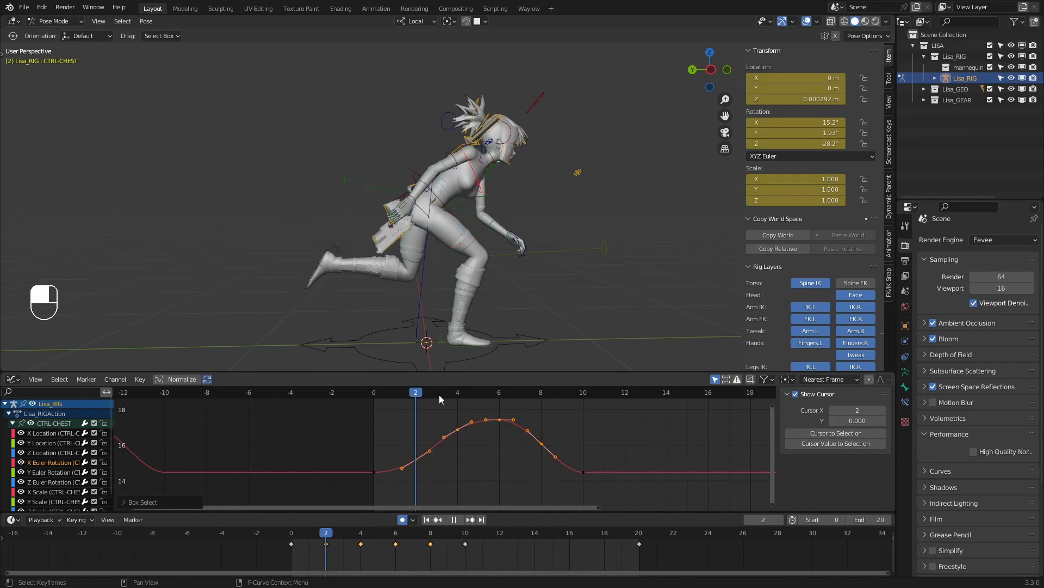
key("space")
key("g")
key("g")
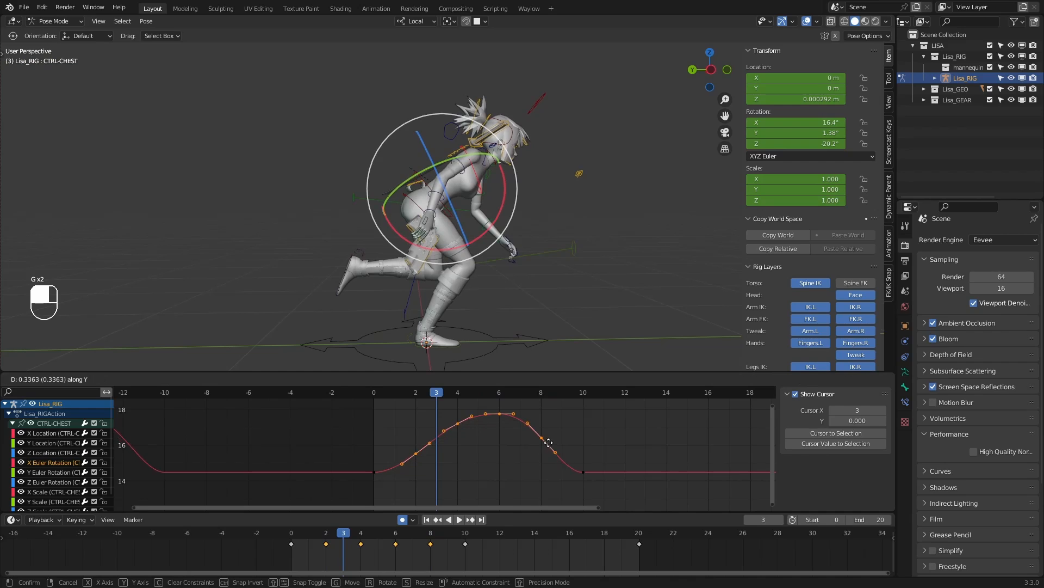
key("g")
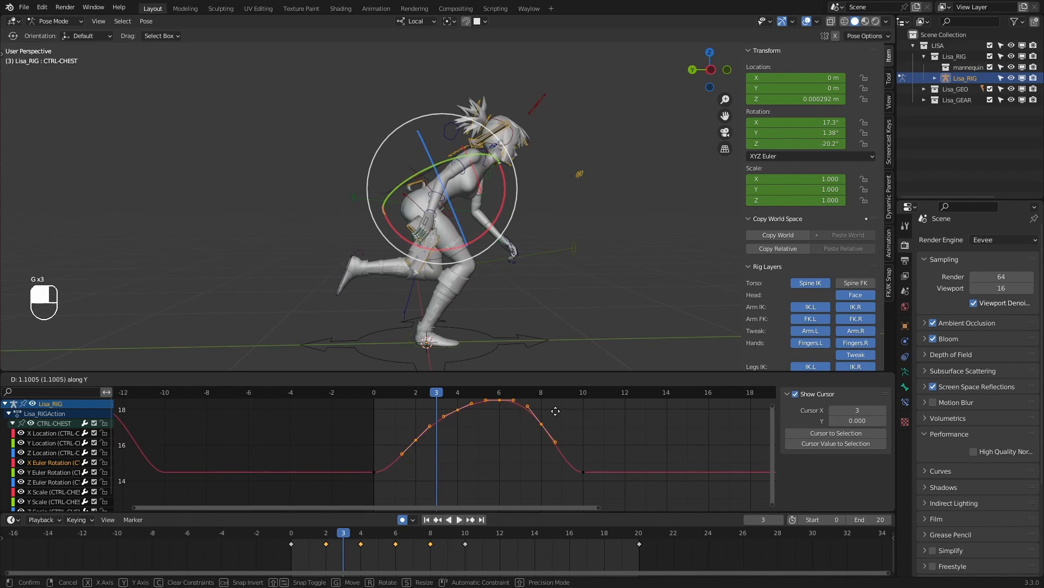
left_click(556, 414)
Lower the chest's X rotation keyframes at frame 2 to about 15.5° and at frame 4 to about 17.5°
left_click_drag(447, 459, 400, 426)
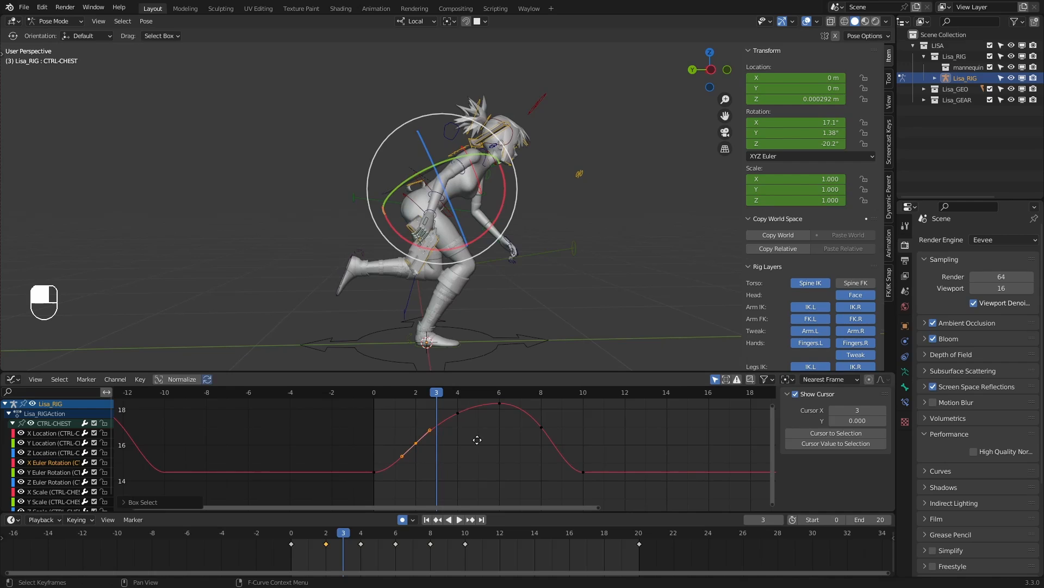
key("g")
left_click(479, 448)
left_click_drag(484, 436, 444, 402)
key("g")
left_click(554, 419)
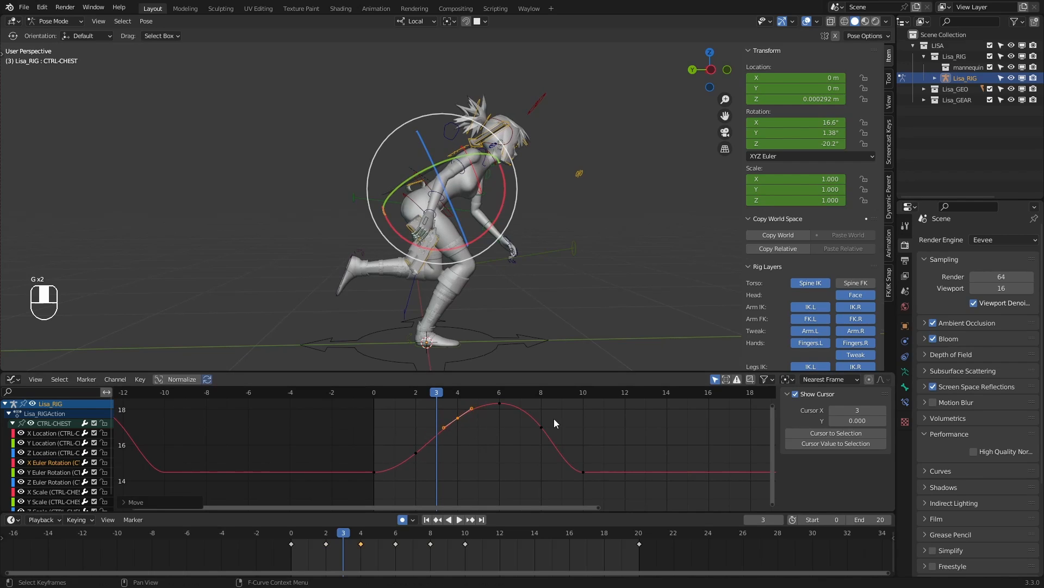
Lower the chest's X rotation keyframe at frame 8 to about 16.9°
key("g")
left_click(567, 435)
left_click_drag(565, 441, 550, 455)
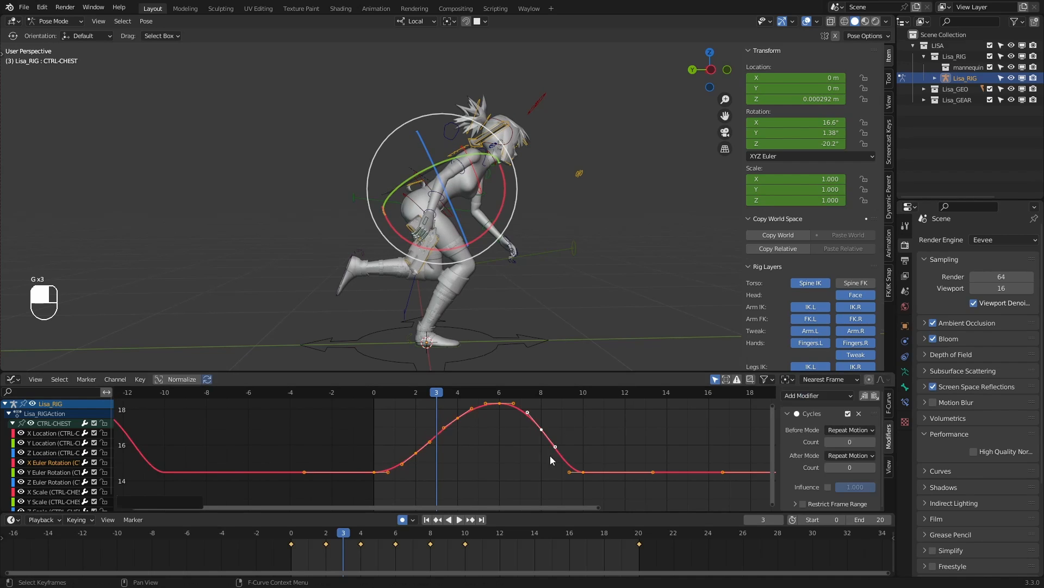
key("g")
left_click(562, 456)
left_click(566, 439)
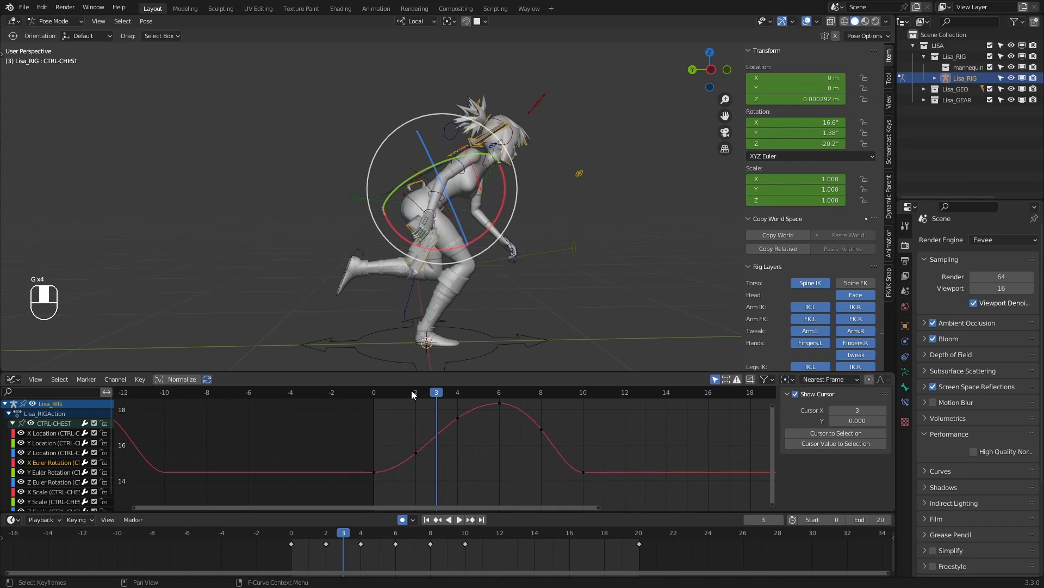
Scrub and play back the run cycle to review the chest's bending motion
key("space")
left_click_drag(494, 398, 357, 426)
left_click(454, 520)
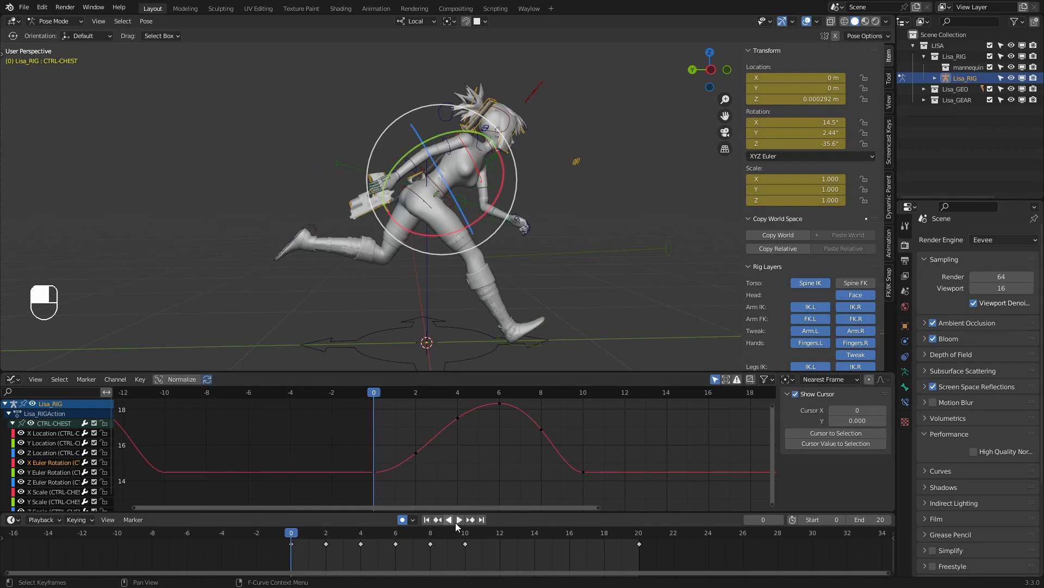
left_click(462, 520)
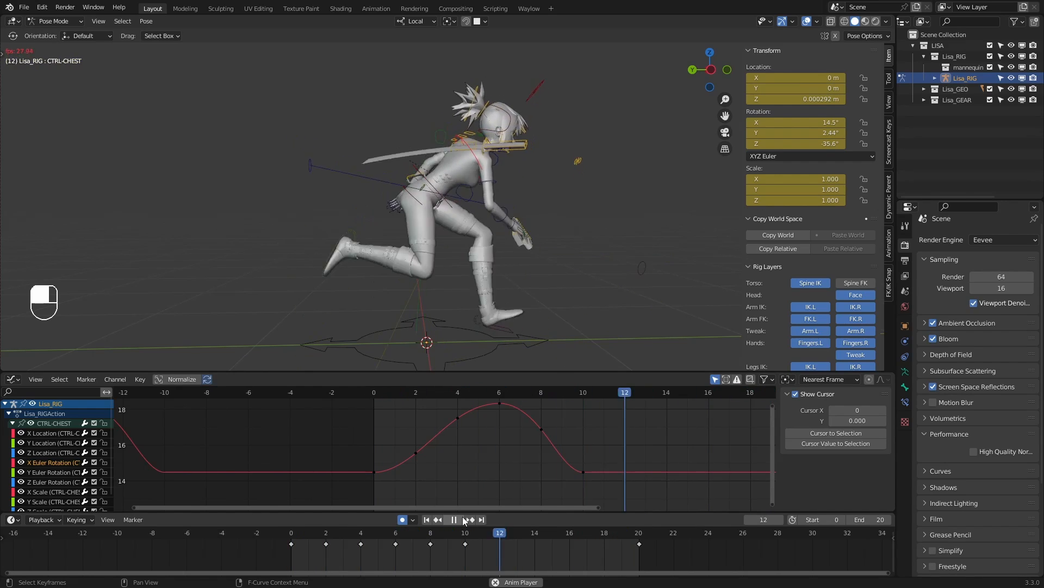
key("Escape")
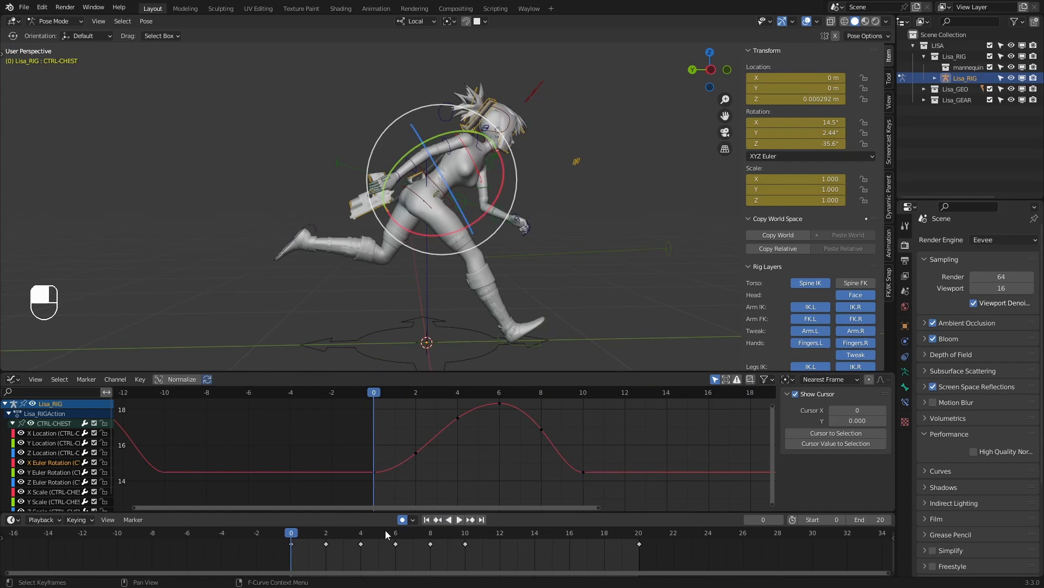
Select the torso control, isolate its X Euler Rotation curve and frame its keyframes between frames 0 and 10
left_click(433, 188)
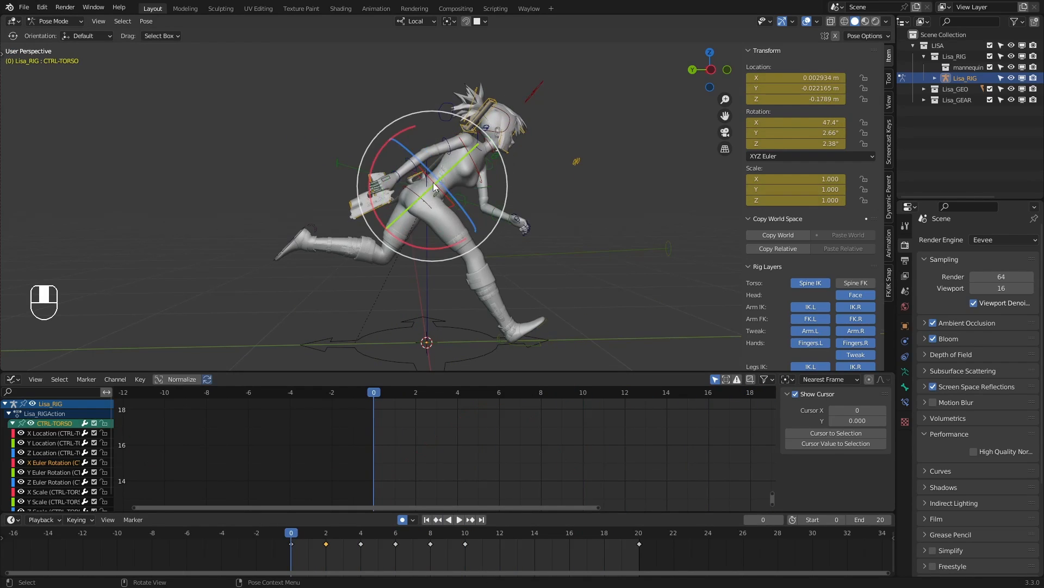
left_click(61, 465)
middle_click_drag(545, 478, 484, 451, "ctrl")
left_click_drag(498, 406, 397, 446)
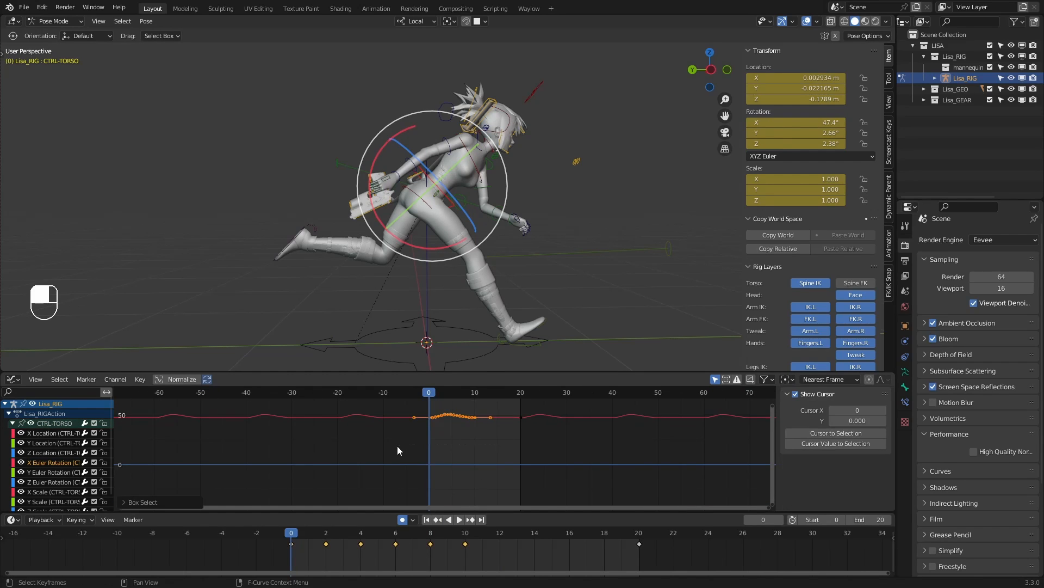
key("KP_Decimal")
left_click(395, 456)
middle_click_drag(395, 456, 461, 448)
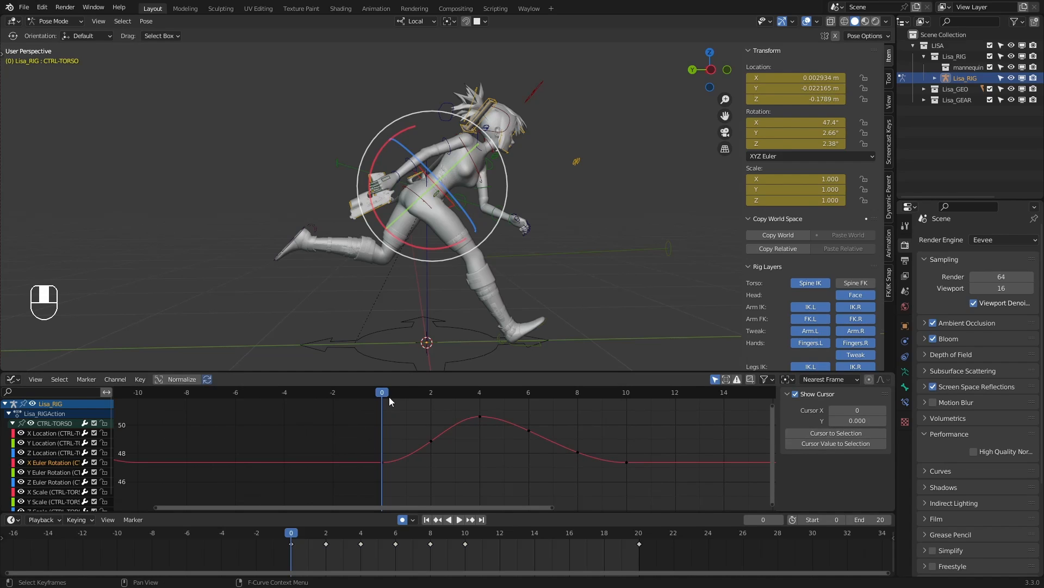
Lower the torso's X rotation keyframe at frame 2 to about 44.6°
left_click_drag(389, 394, 431, 394)
left_click_drag(452, 421, 421, 459)
key("g")
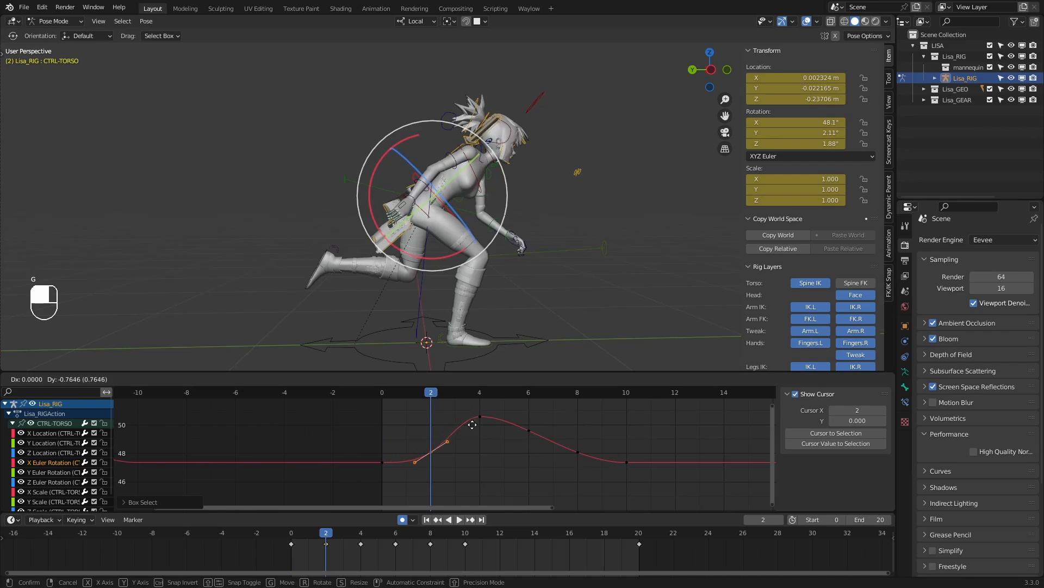
left_click(473, 470)
mouse_move(426, 400)
left_mouse_down()
mouse_move(383, 396)
mouse_move(479, 399)
mouse_move(346, 398)
mouse_move(548, 401)
mouse_move(375, 406)
mouse_move(464, 398)
mouse_move(379, 393)
mouse_move(471, 400)
mouse_move(386, 396)
mouse_move(430, 397)
left_mouse_up()
key("g")
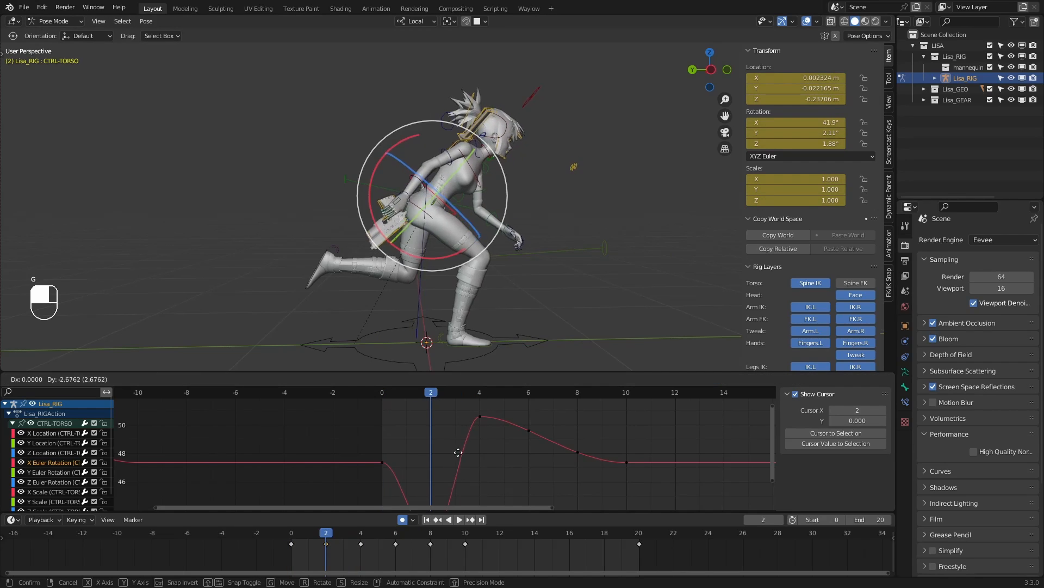
key("Escape")
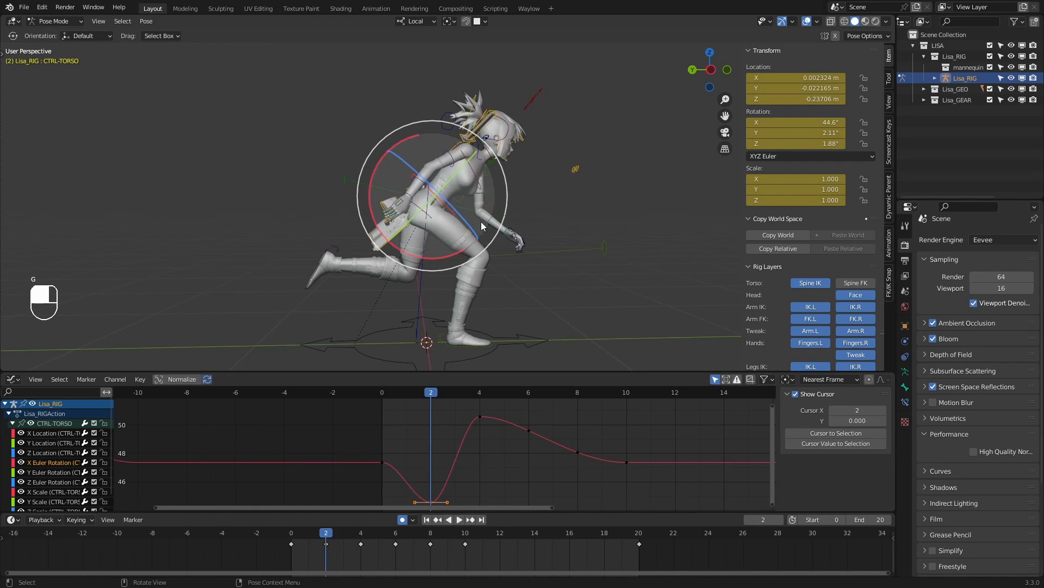
mouse_move(431, 395)
left_mouse_down()
mouse_move(385, 395)
mouse_move(441, 392)
mouse_move(373, 386)
mouse_move(501, 391)
mouse_move(380, 394)
mouse_move(489, 403)
mouse_move(393, 404)
mouse_move(425, 405)
left_mouse_up()
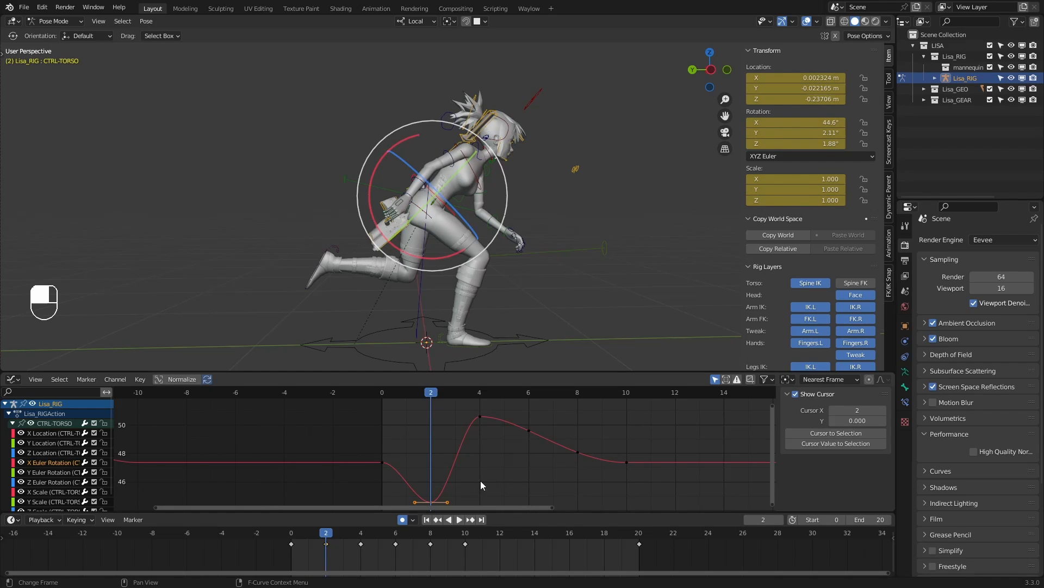
Lower the torso's X rotation keyframe at frame 4 to about 46.5°
left_click(474, 393)
left_click_drag(495, 402, 469, 432)
key("g")
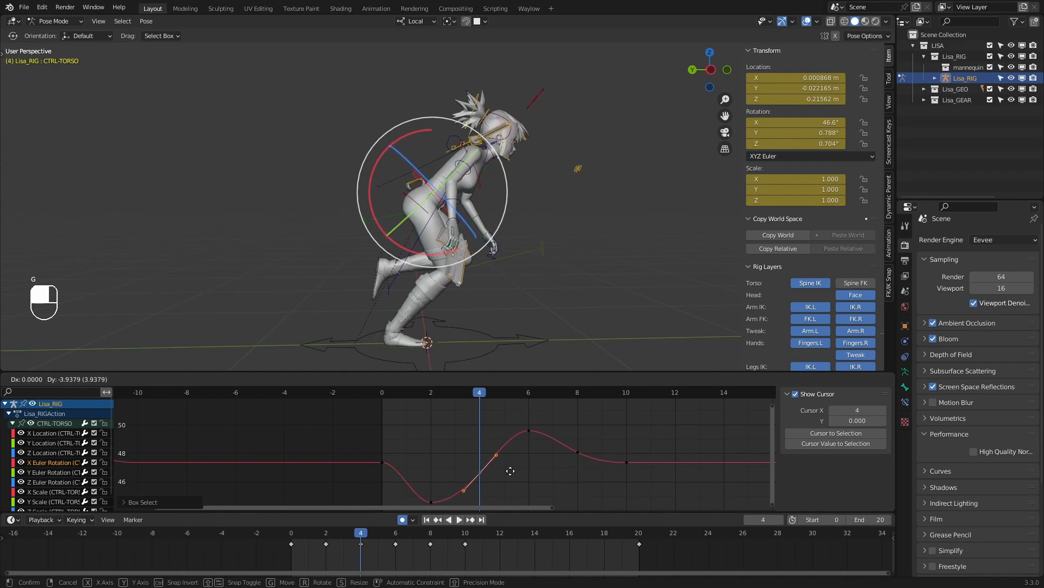
left_click(510, 473)
left_click_drag(474, 390, 505, 416)
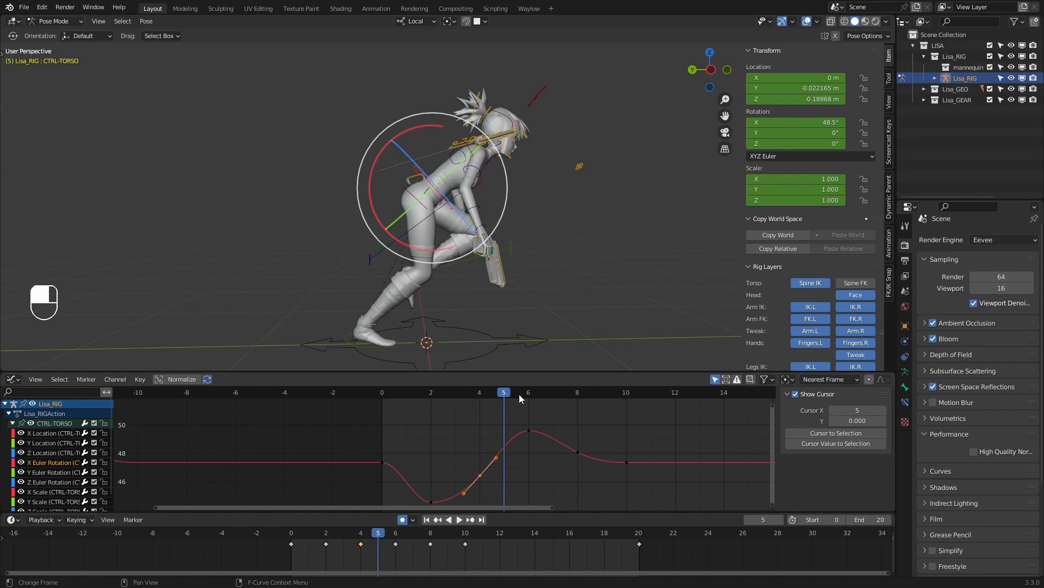
Raise the torso's X rotation keyframe at frame 8 to about 50.2°
left_click(577, 392)
left_click_drag(569, 463, 584, 433)
key("g")
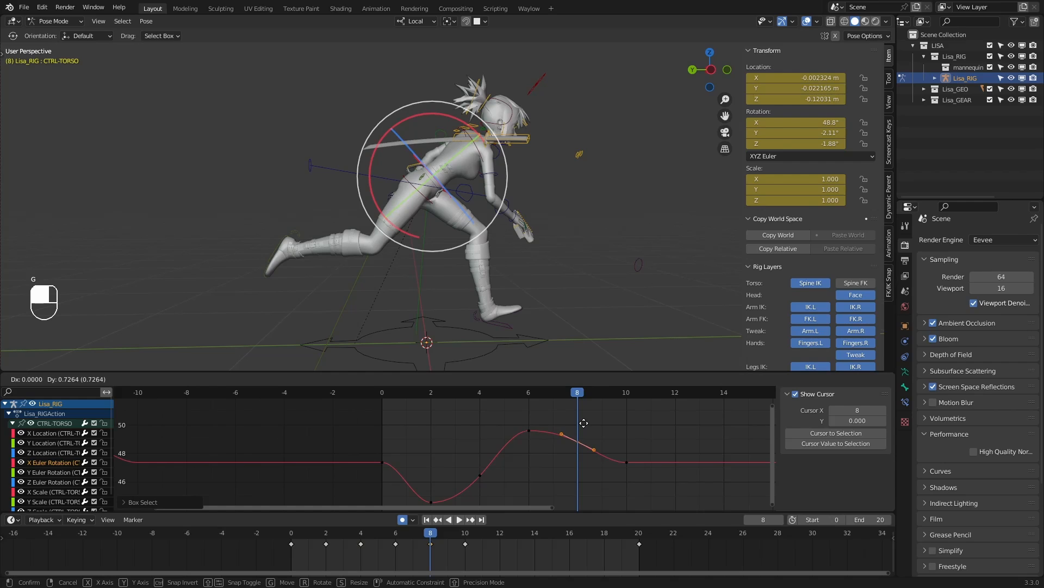
right_click(583, 426)
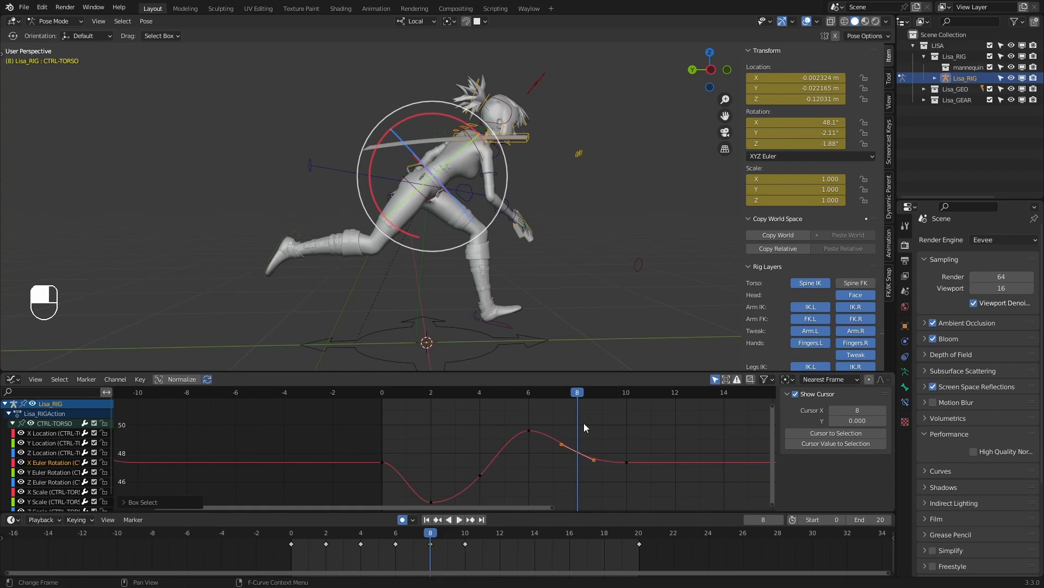
key("g")
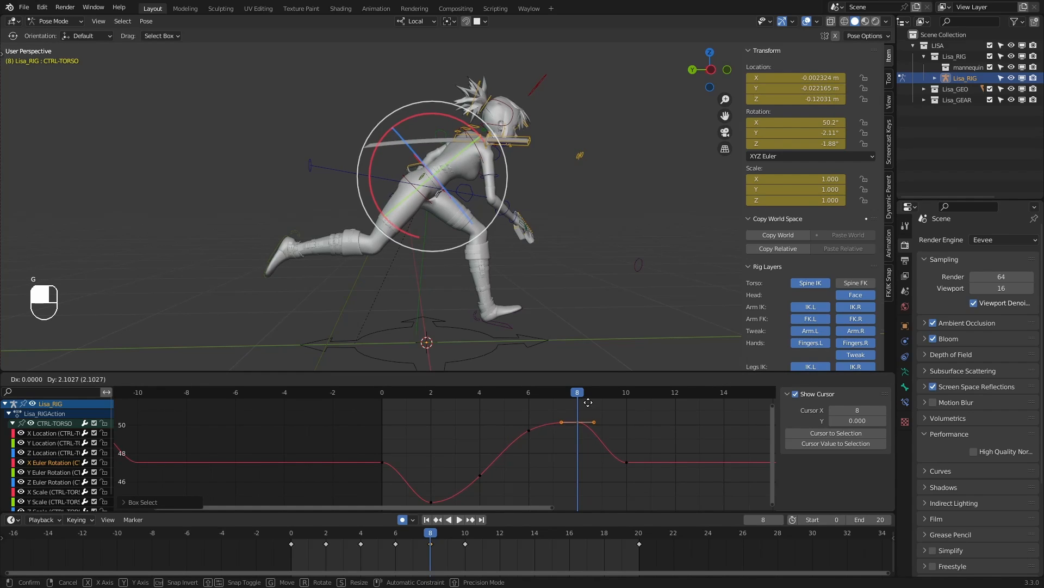
left_click(588, 402)
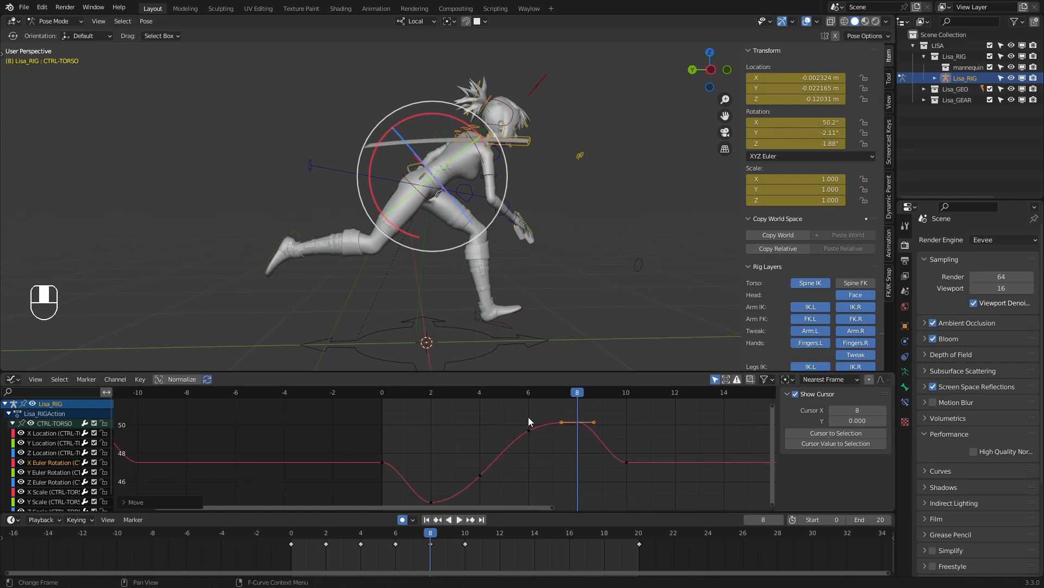
Lower the torso's X rotation keyframes at frame 6 to about 49° and at frame 8 to about 50°
left_click(529, 431)
key("g")
left_click(546, 438)
key("g")
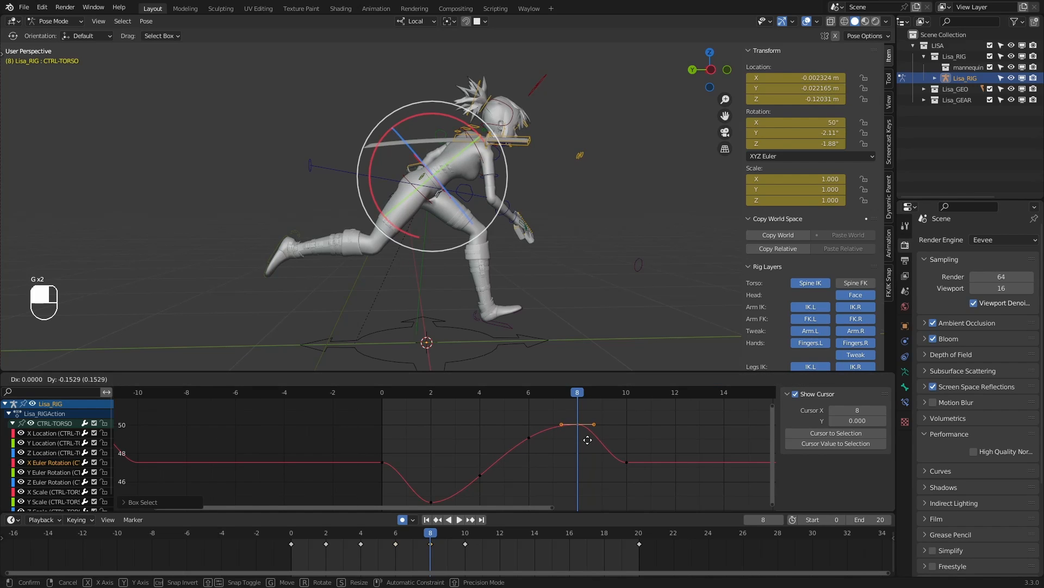
left_click(587, 441)
Play back and scrub the run cycle to review the torso's forward and backward tilt
key("space")
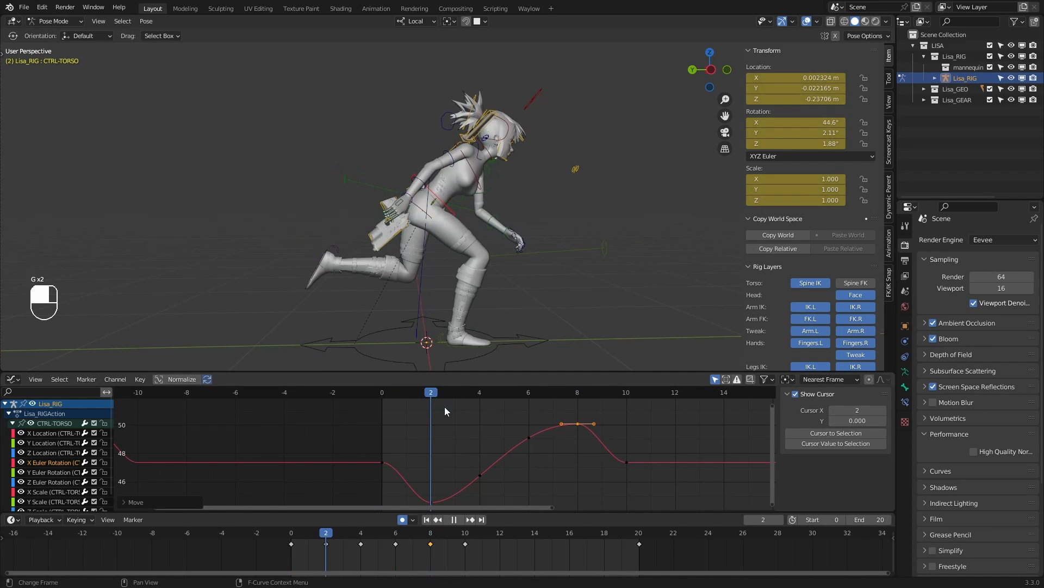
left_click_drag(609, 410, 531, 413)
left_click_drag(413, 413, 628, 401)
Try to lower the torso's X rotation keyframe at frame 10 to about 42.7°, and undo the change
left_click_drag(659, 424, 617, 480)
key("g")
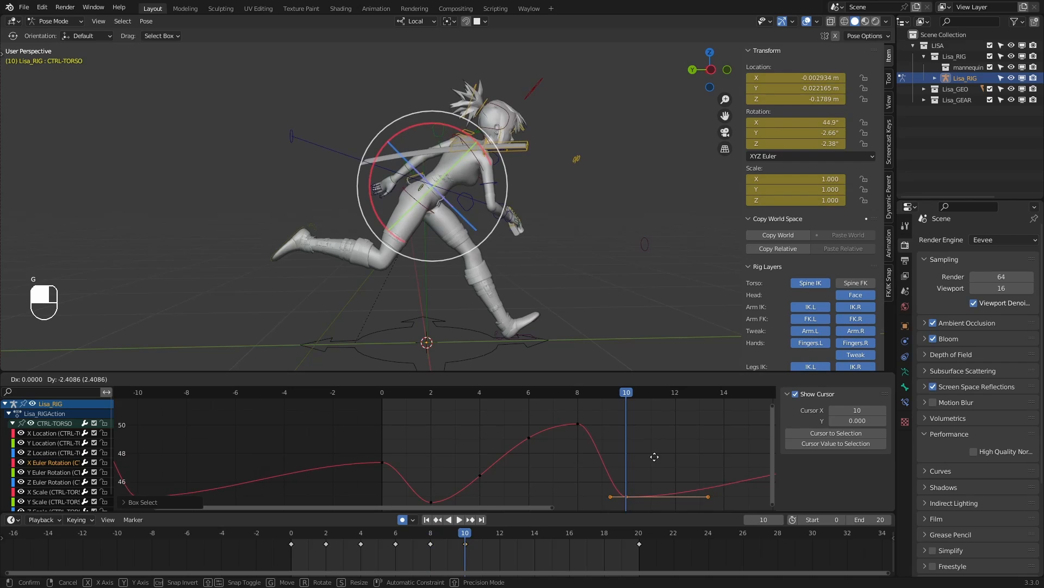
left_click(657, 491)
right_click(629, 497)
mouse_move(630, 499)
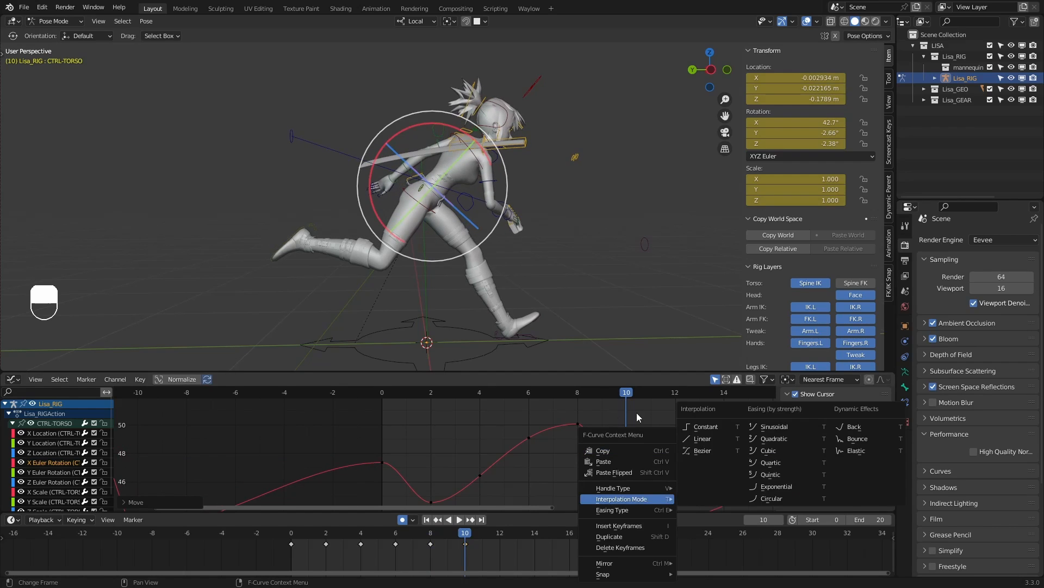
key("ctrl+z")
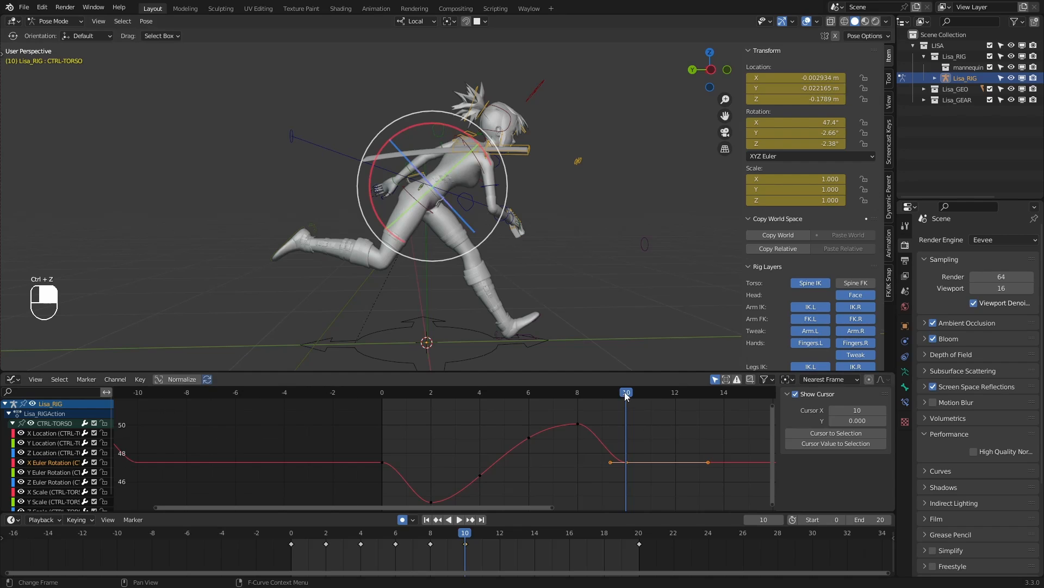
Return to frame 0 and play back the run cycle to check the torso's reshaped X rotation curve
left_click_drag(381, 392, 367, 425)
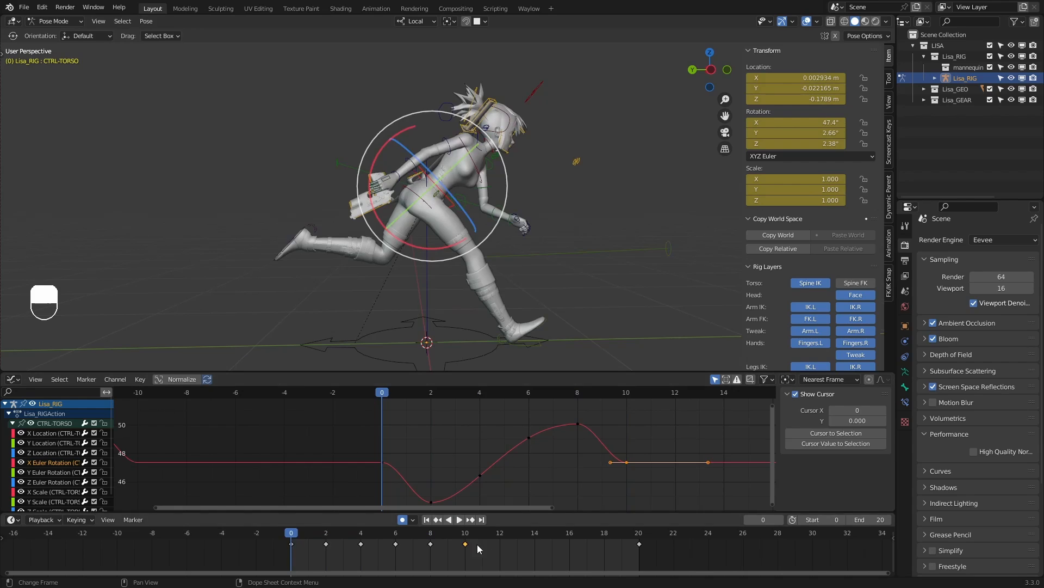
left_click(456, 516)
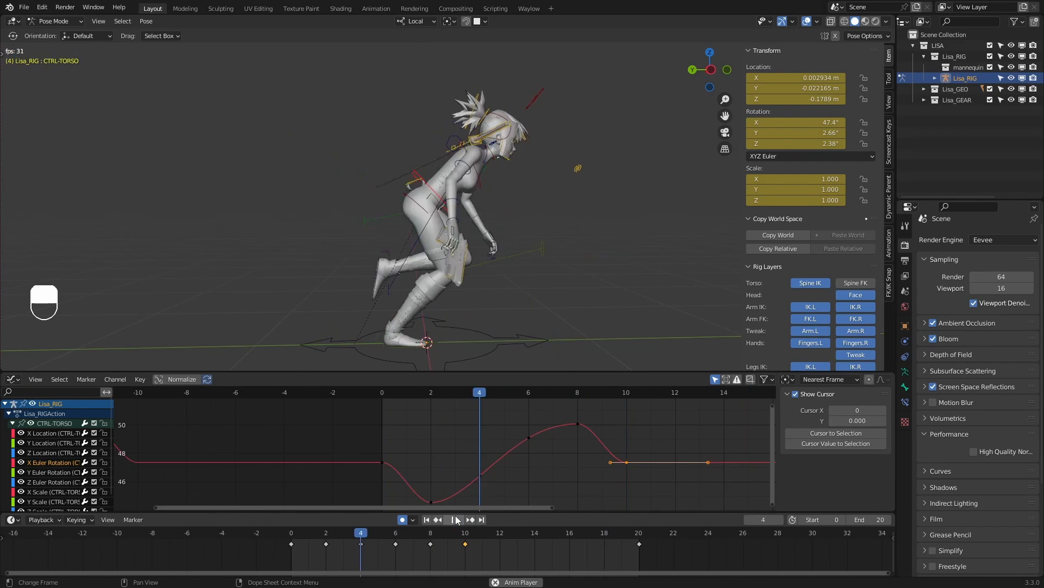
Scrub and play the run cycle between frames 0 and 10, examining the torso motion from the side and the front
left_click(290, 532)
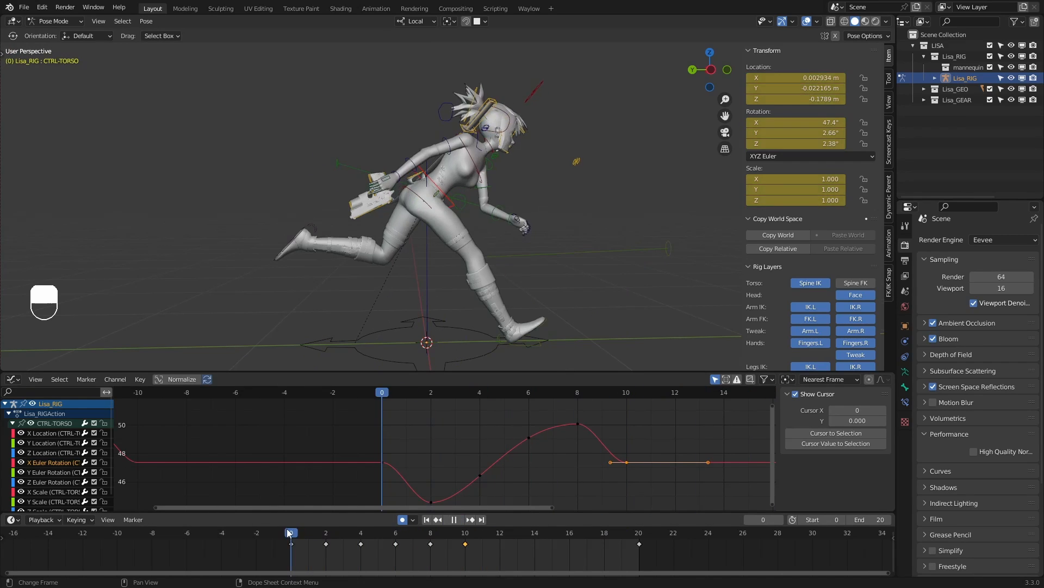
left_click_drag(289, 532, 447, 527)
middle_click_drag(490, 348, 427, 246)
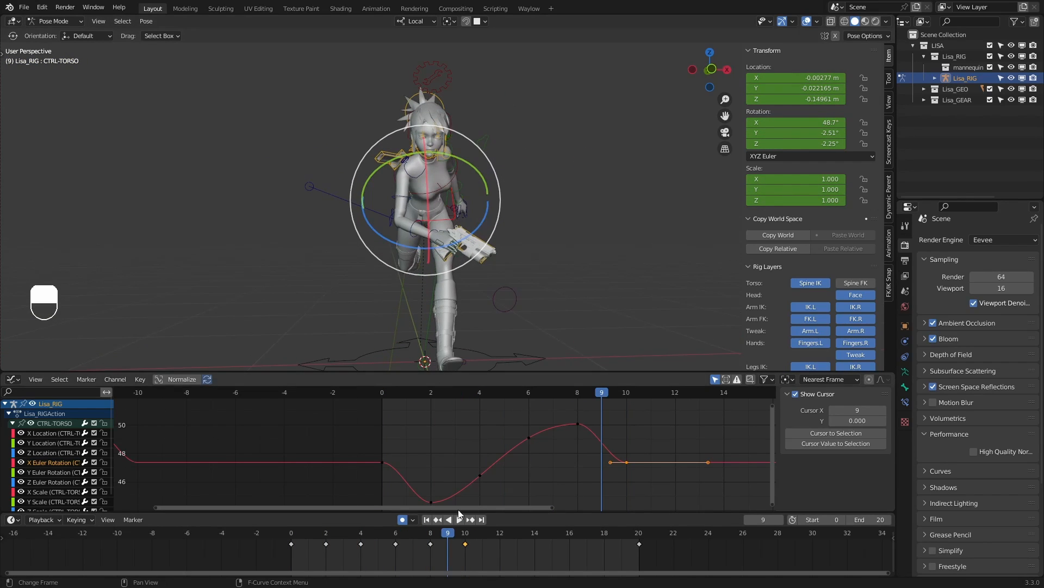
left_click_drag(441, 530, 292, 522)
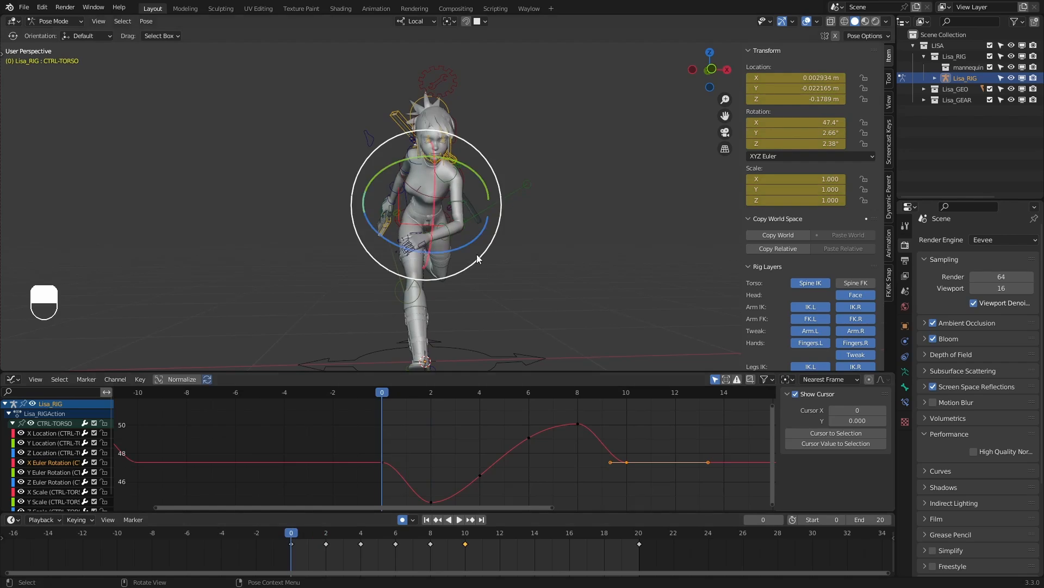
left_click(471, 537)
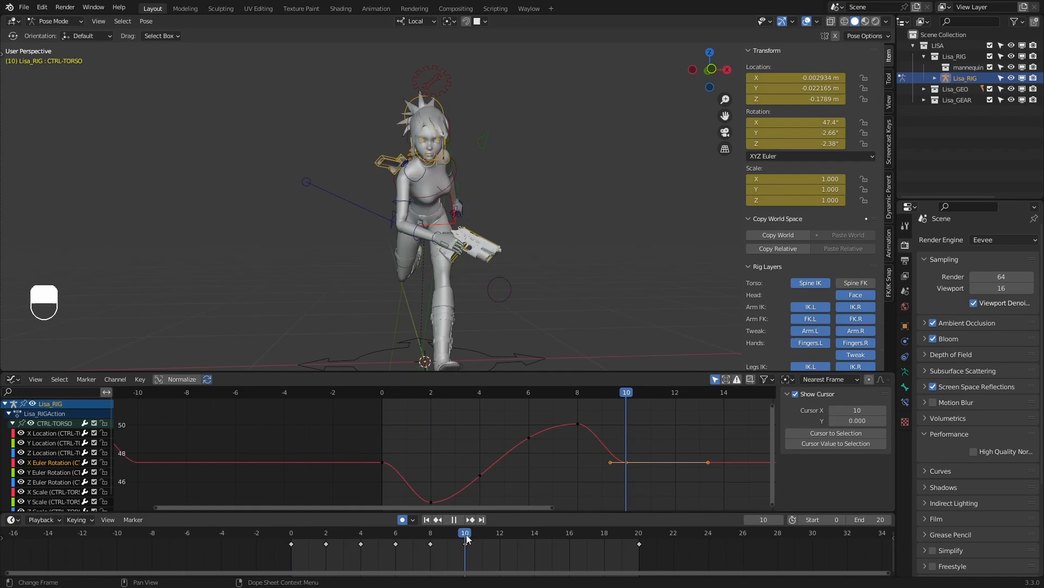
left_click(292, 535)
middle_click_drag(367, 265, 337, 258)
middle_click_drag(580, 257, 438, 255)
left_click_drag(295, 541, 465, 533)
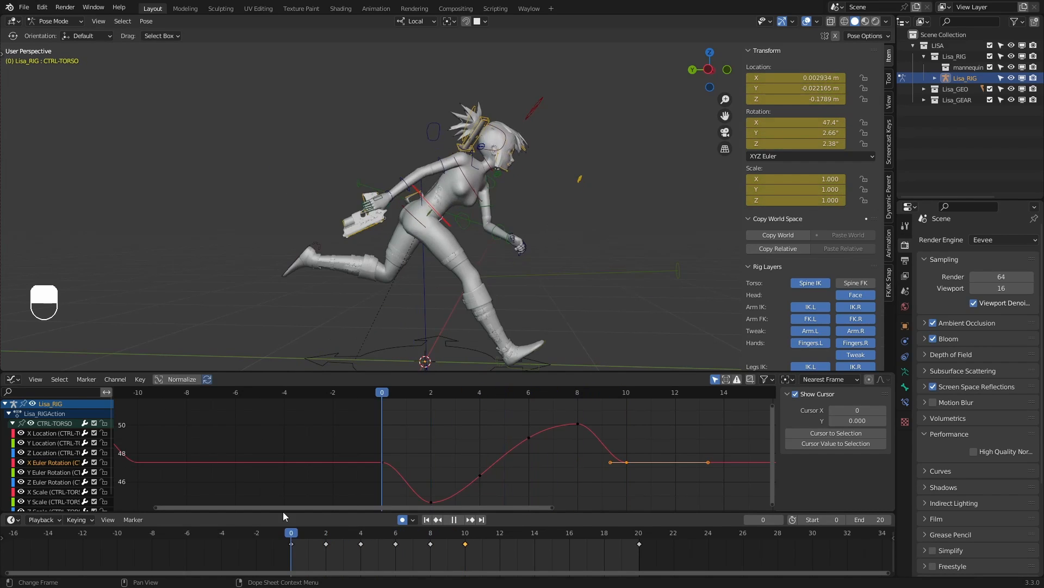
key("Escape")
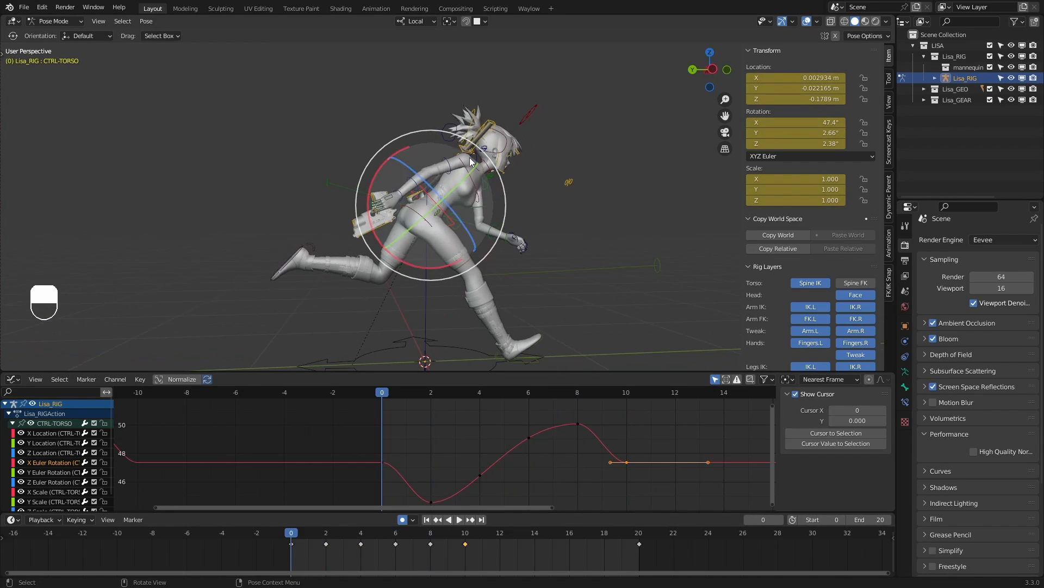
Select the right and left arm FK controls in turn and play the run cycle to examine the arm swing
left_click(455, 221)
key("ctrl+z")
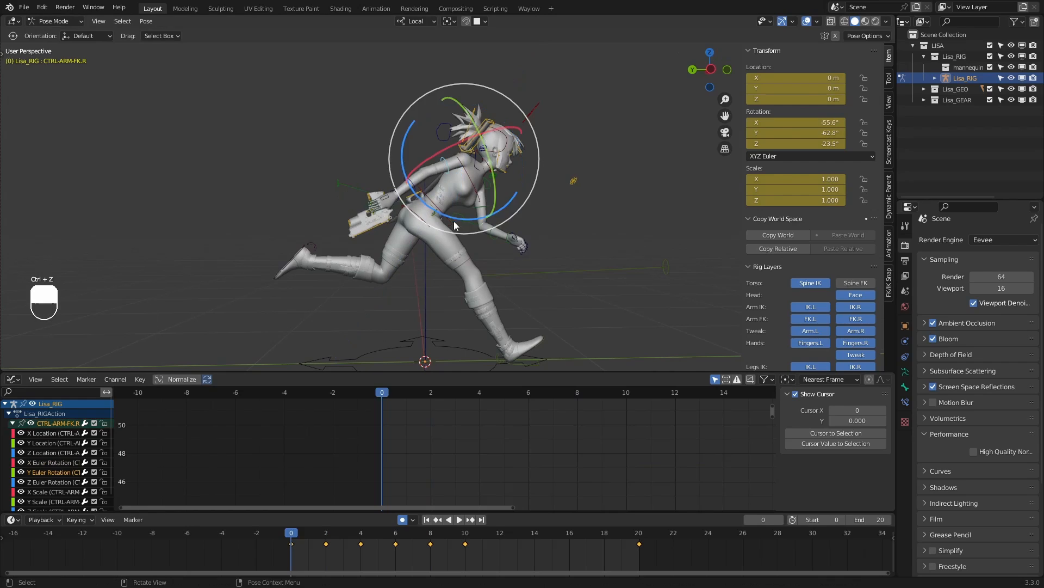
key("space")
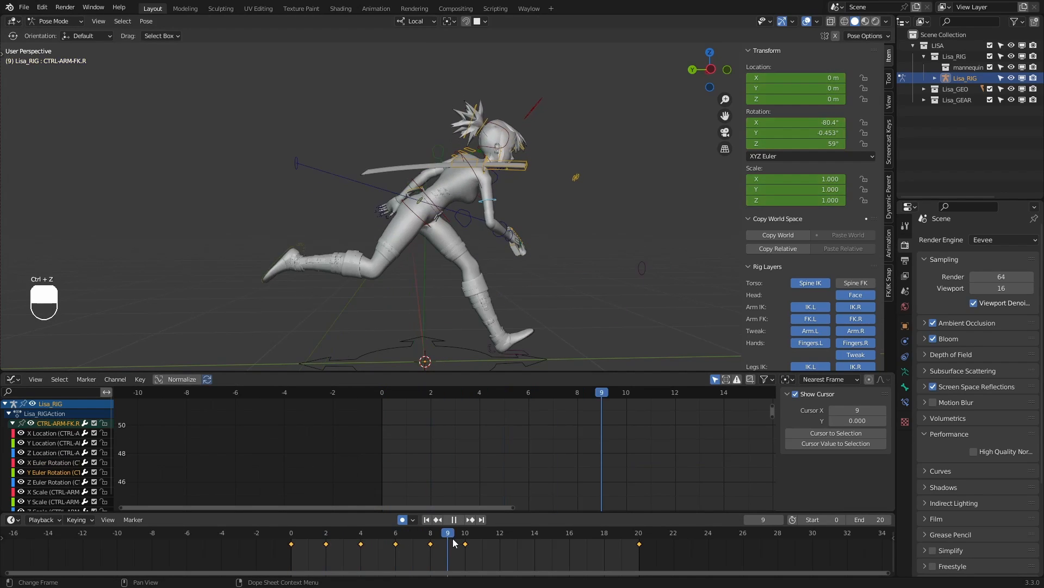
key("Escape")
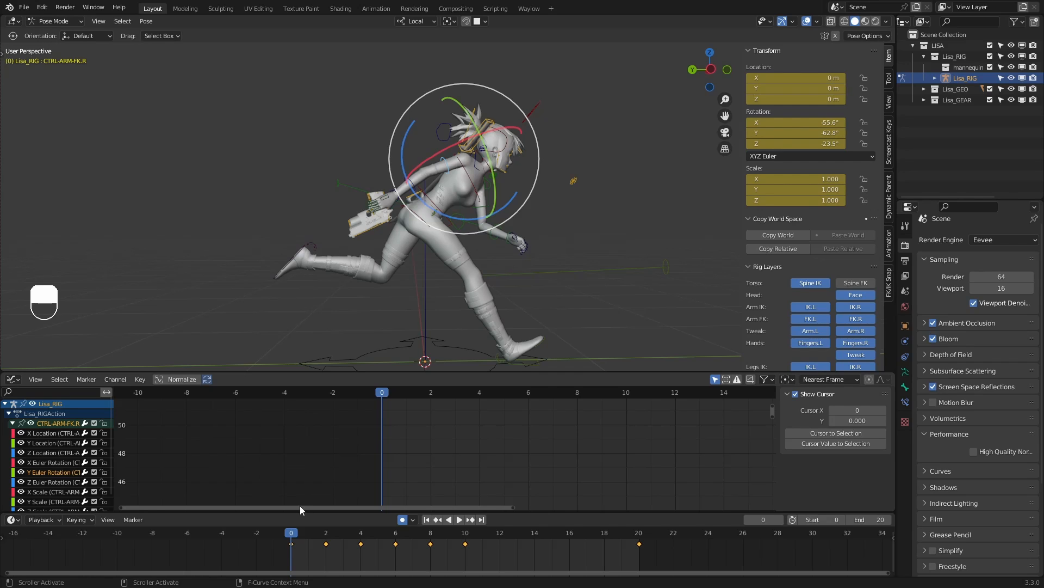
middle_click_drag(454, 338, 484, 179)
left_click(472, 204)
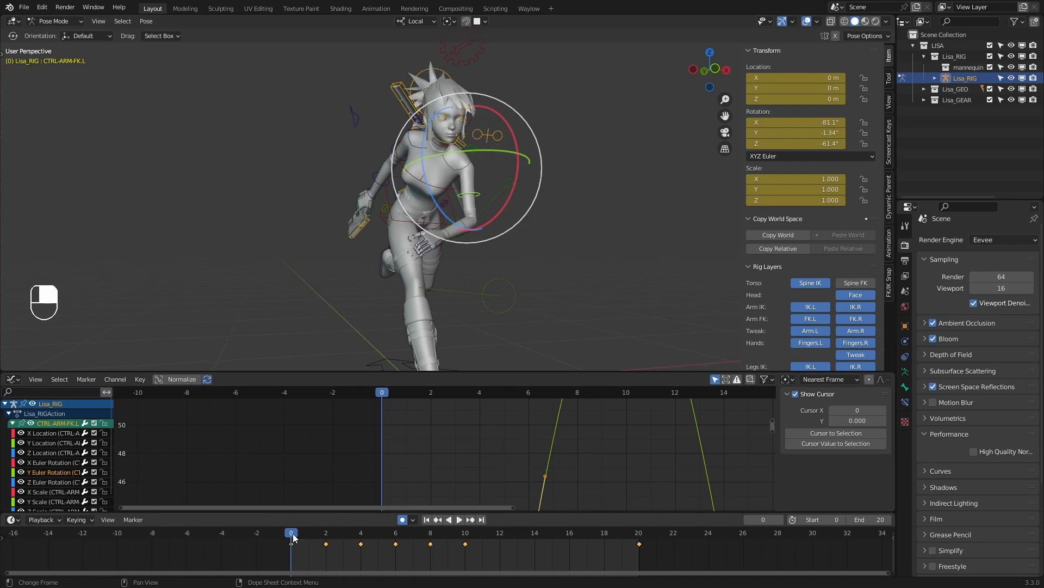
key("space")
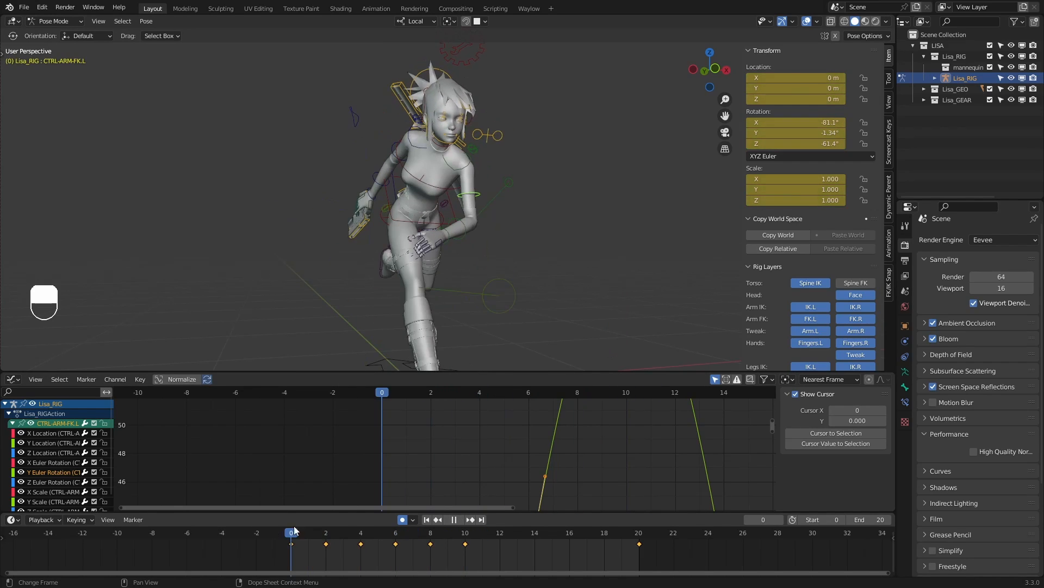
key("space")
Try adjusting the left arm FK control at frame 9 and undo the change
middle_click_drag(536, 244, 481, 247)
left_click_drag(432, 534, 448, 534)
middle_click_drag(486, 199, 419, 172)
left_click_drag(413, 180, 409, 181)
key("ctrl+z")
Try rotating the chest control at frame 9 and undo the rotation
middle_click_drag(359, 254, 468, 243)
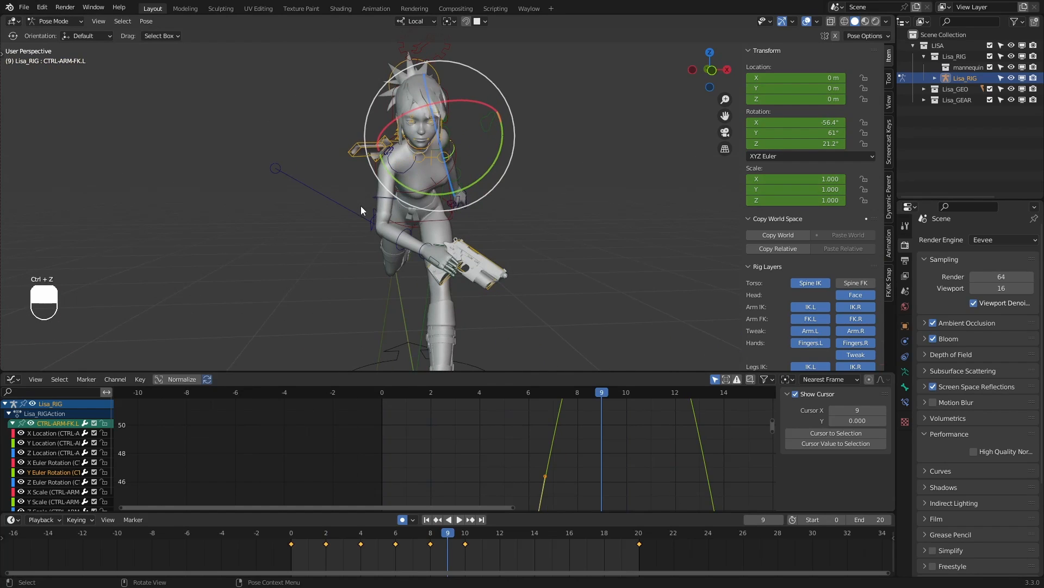
left_click(429, 188)
left_click_drag(442, 240, 400, 241)
key("ctrl+z")
Scrub and play the run cycle between frames 0 and 10, examining the whole-body poses from the side
middle_click_drag(390, 250, 503, 348)
scroll(503, 348, "down", 2)
middle_click_drag(480, 259, 514, 286)
middle_click_drag(515, 290, 520, 250, "shift")
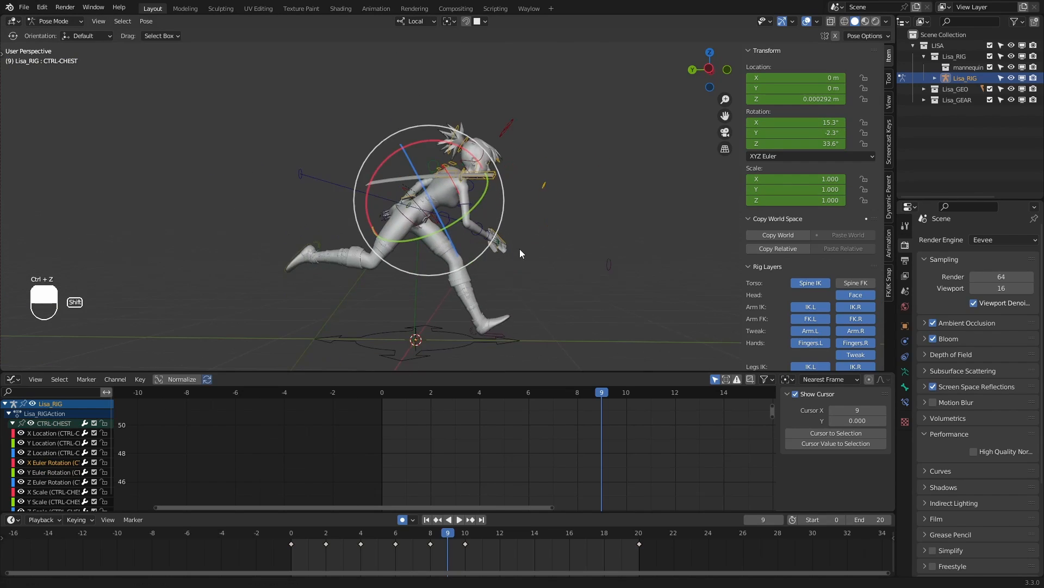
left_click_drag(445, 542, 291, 542)
middle_click_drag(391, 240, 348, 448)
left_click_drag(299, 536, 463, 538)
key("space")
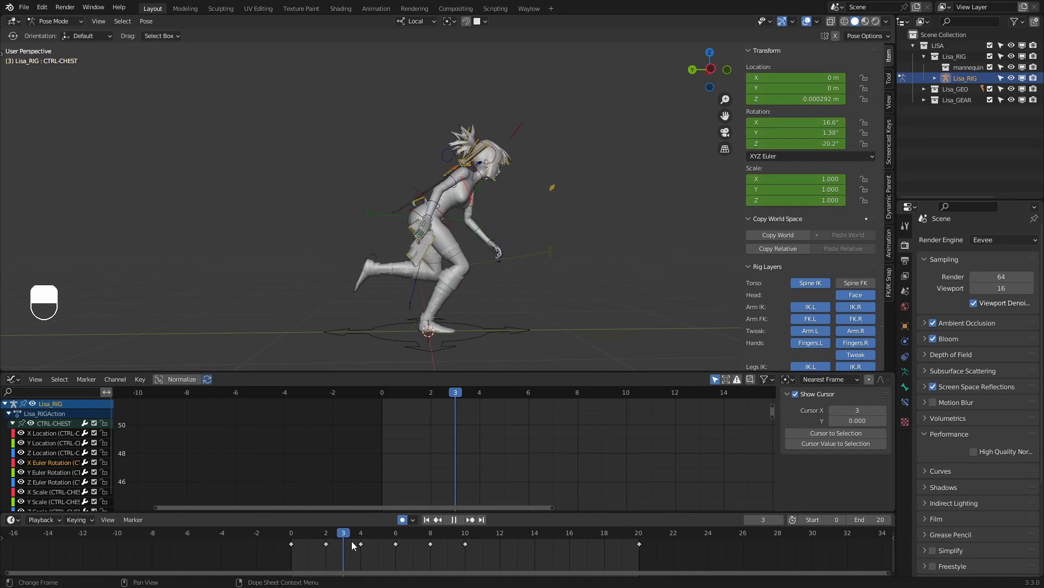
key("space")
left_click(312, 548)
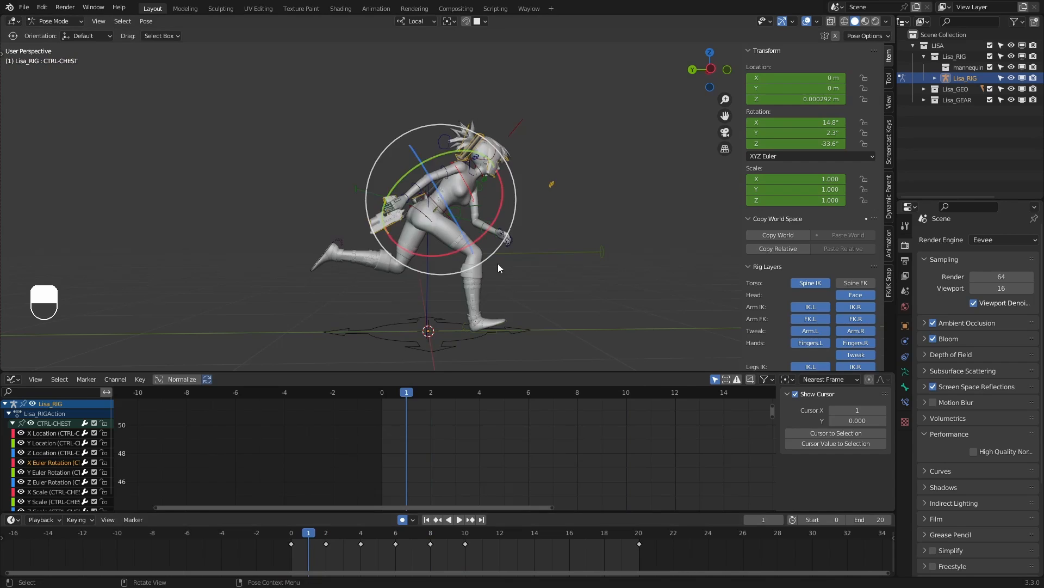
Select the hips control at frame 5, try rotating it about its local Y axis, and undo the rotation
middle_click_drag(498, 263, 367, 272)
key("space")
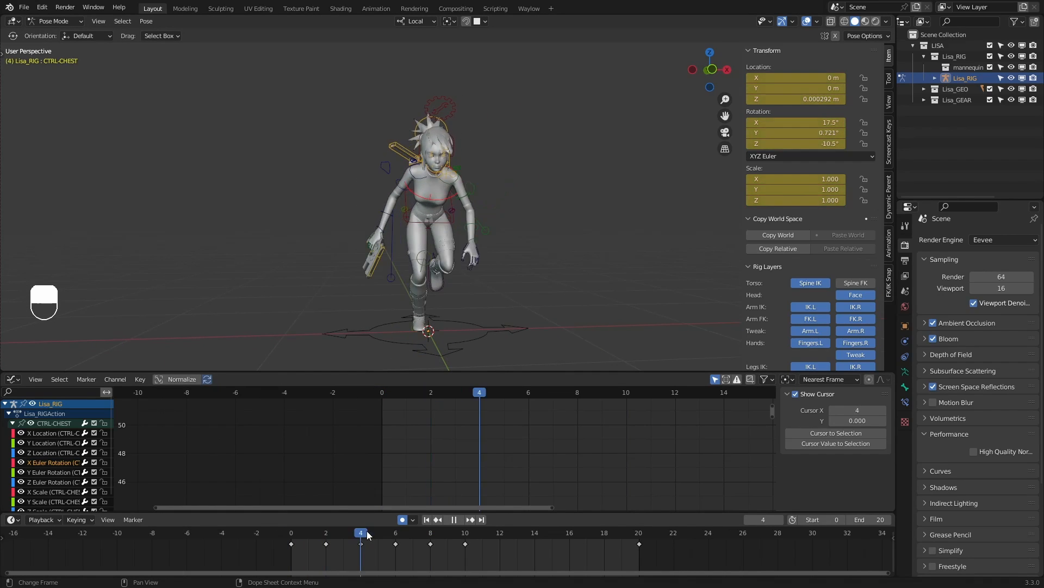
left_click_drag(402, 530, 380, 530)
left_click(425, 226)
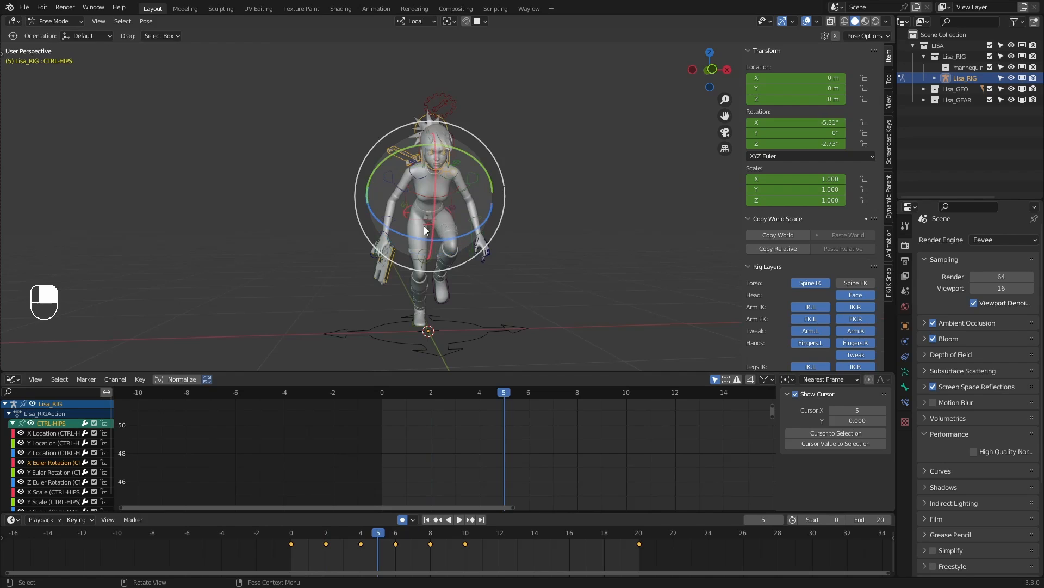
middle_click_drag(456, 197, 451, 199)
left_click_drag(460, 149, 443, 165)
key("ctrl+z")
At frame 2, tilt the hips control about its local Y axis to a Y rotation of about 7.6°
left_click_drag(329, 540, 282, 523)
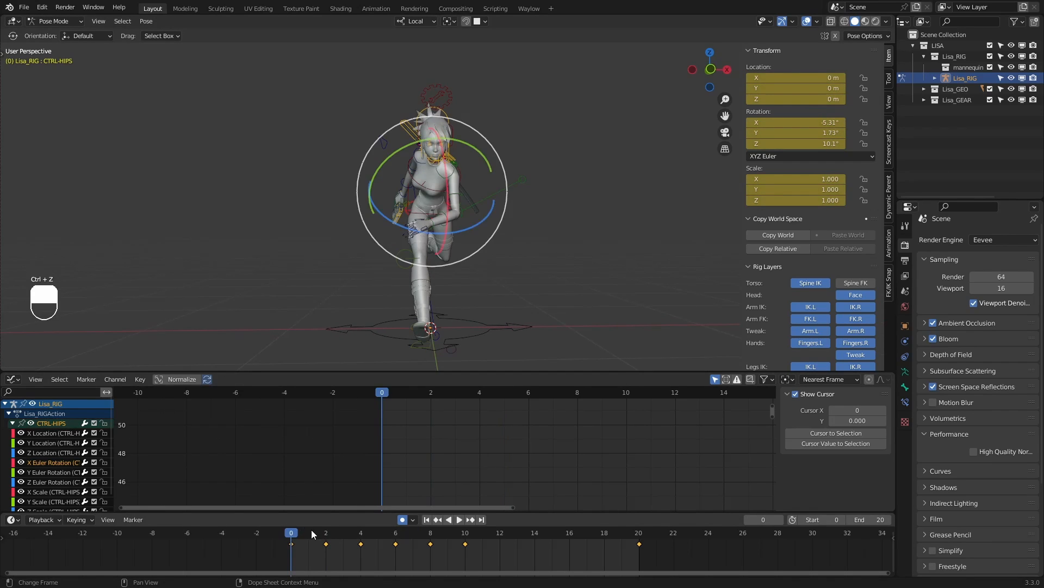
left_click(330, 535)
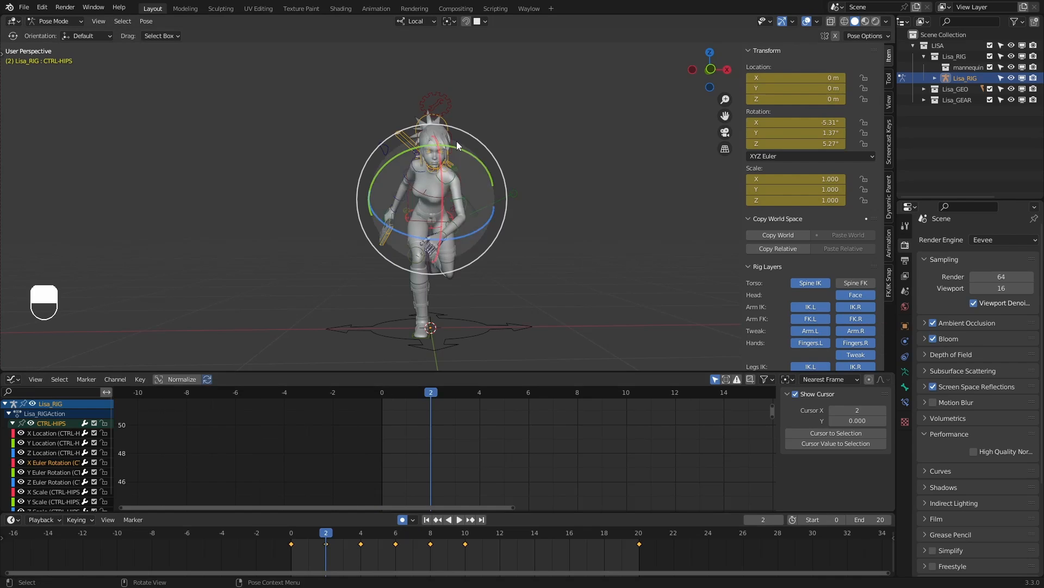
left_click_drag(458, 152, 463, 147)
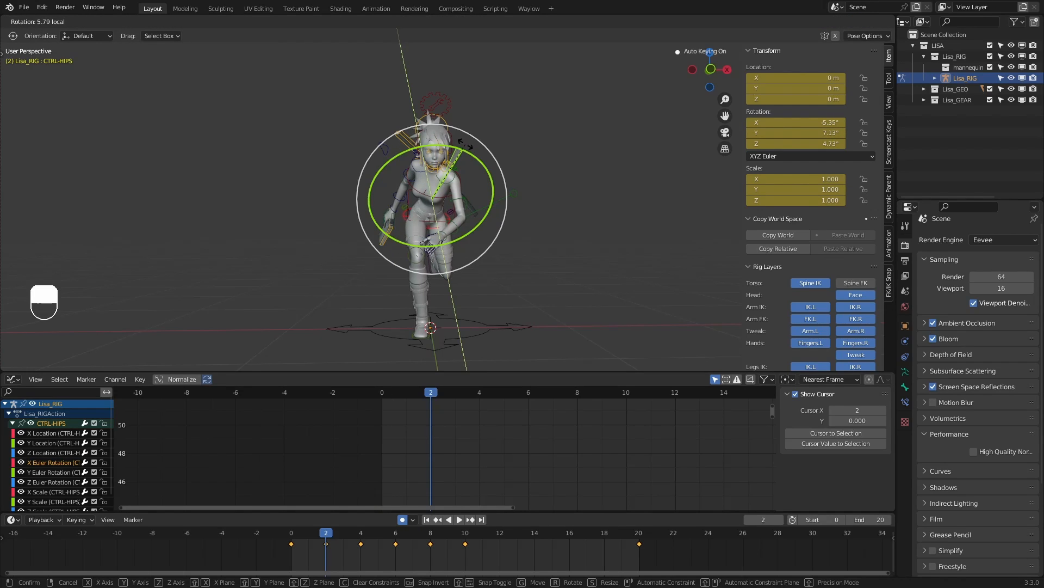
left_click_drag(465, 144, 465, 144)
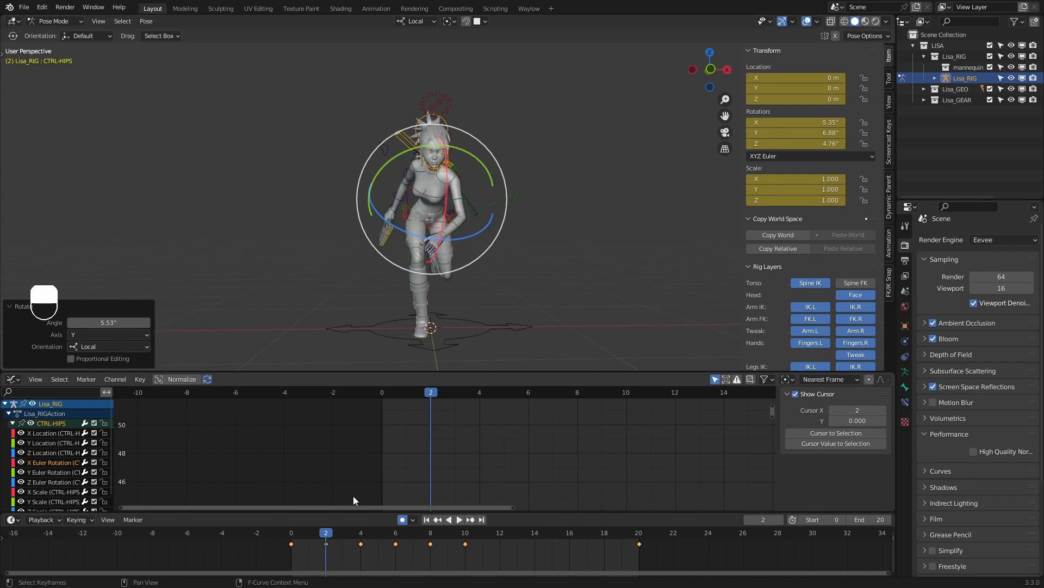
left_click(292, 533)
left_click_drag(292, 533, 326, 533)
left_click_drag(462, 149, 467, 153)
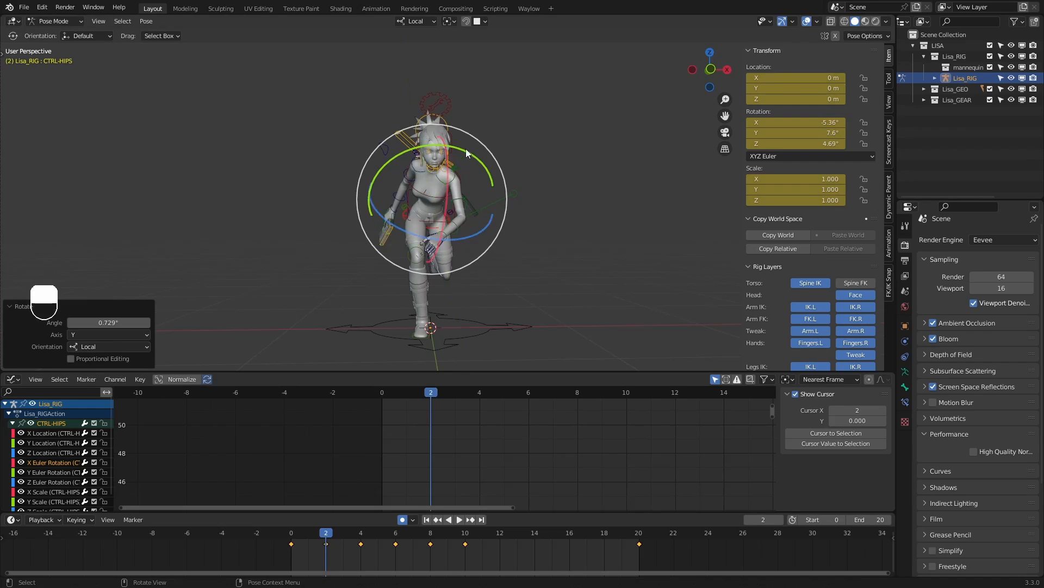
At frame 6, rotate the hips control to about -7.75° in X, -5.44° in Y and -3.56° in Z
left_click_drag(326, 537, 397, 539)
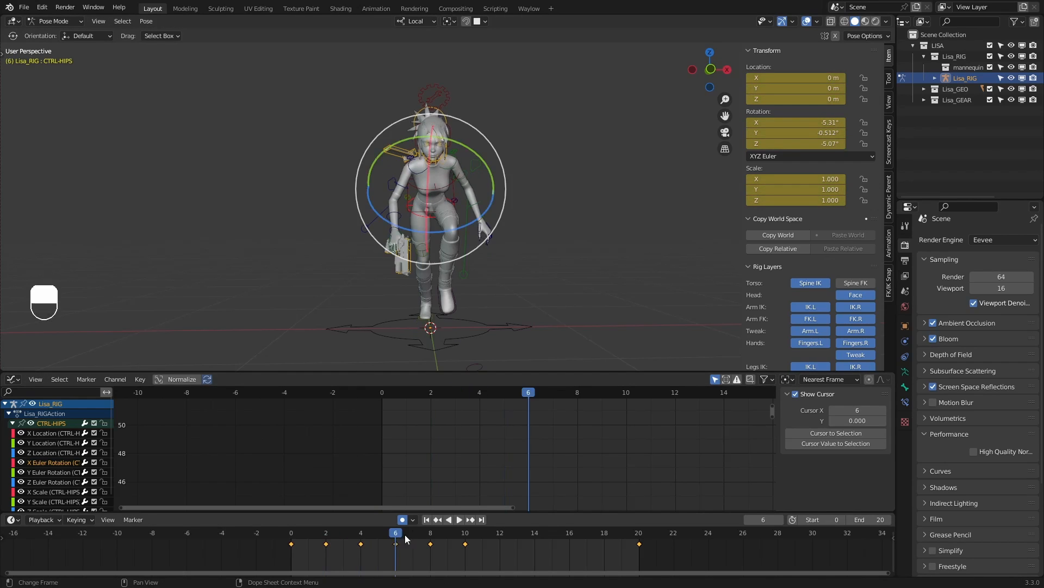
left_click_drag(449, 139, 452, 142)
middle_click_drag(449, 174, 449, 119)
key("ctrl+z")
key("r")
key("r")
left_click(446, 216)
left_click_drag(454, 108, 455, 106)
middle_click_drag(445, 129, 455, 207)
mouse_move(383, 527)
left_mouse_down()
mouse_move(343, 528)
mouse_move(395, 528)
left_mouse_up()
middle_click_drag(478, 294, 348, 288)
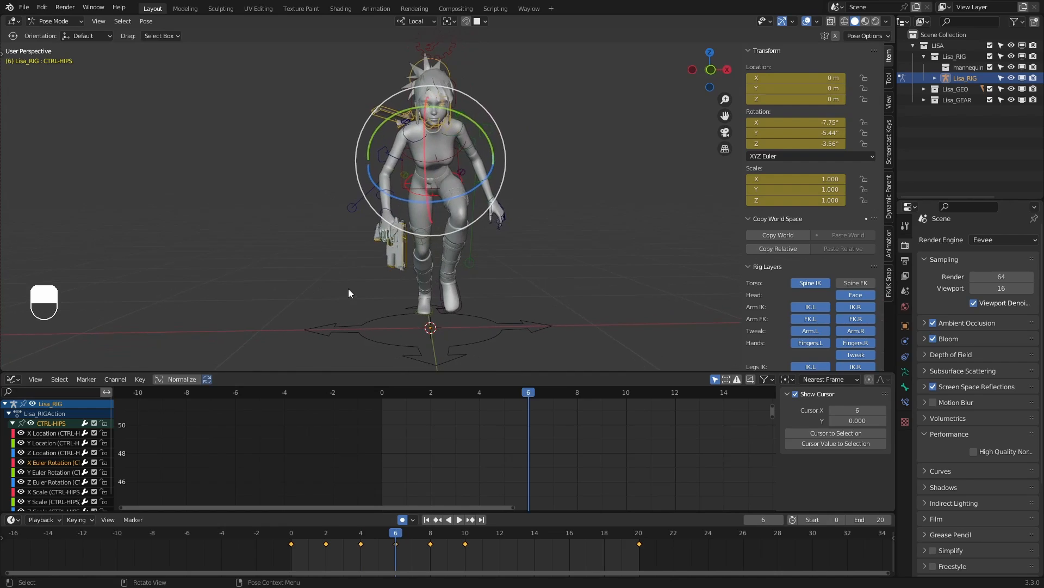
At frame 8, tilt the hips control about its local Y axis to a Y rotation of about -3.76°
key("space")
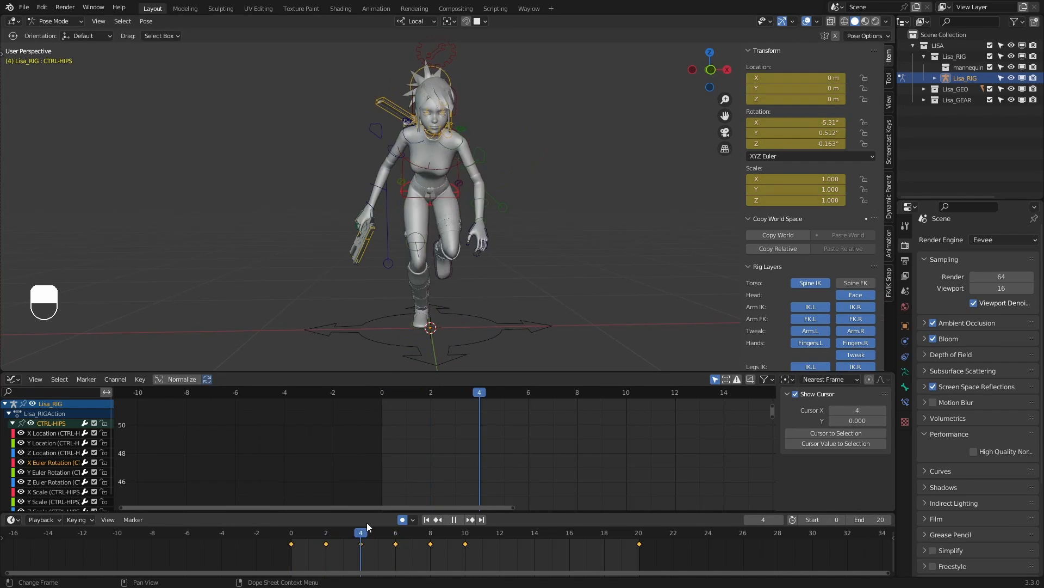
left_click(292, 532)
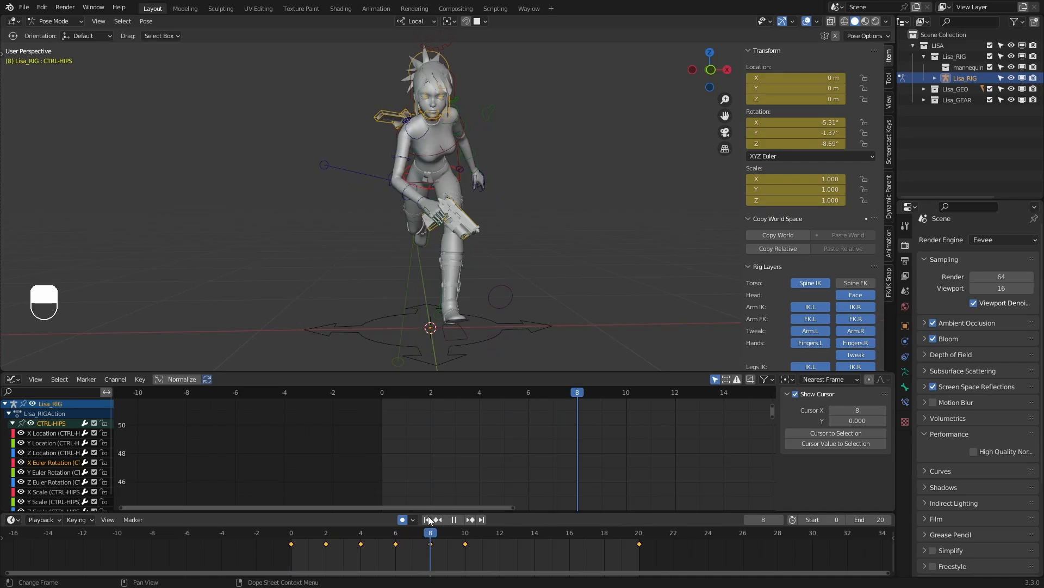
left_click(456, 520)
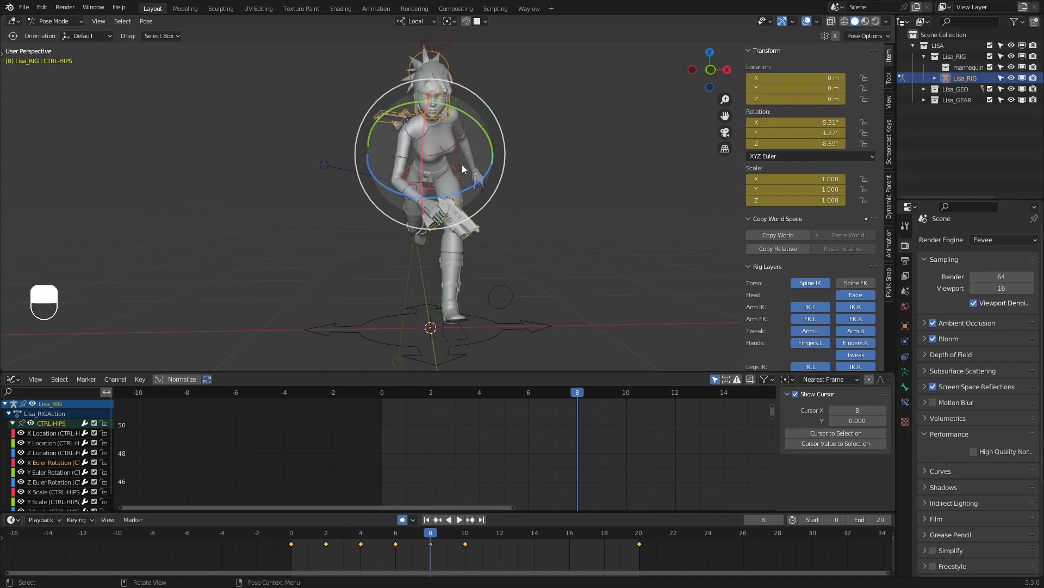
key("1")
key("2")
left_click_drag(468, 119, 463, 113)
key("1")
key("2")
key("2")
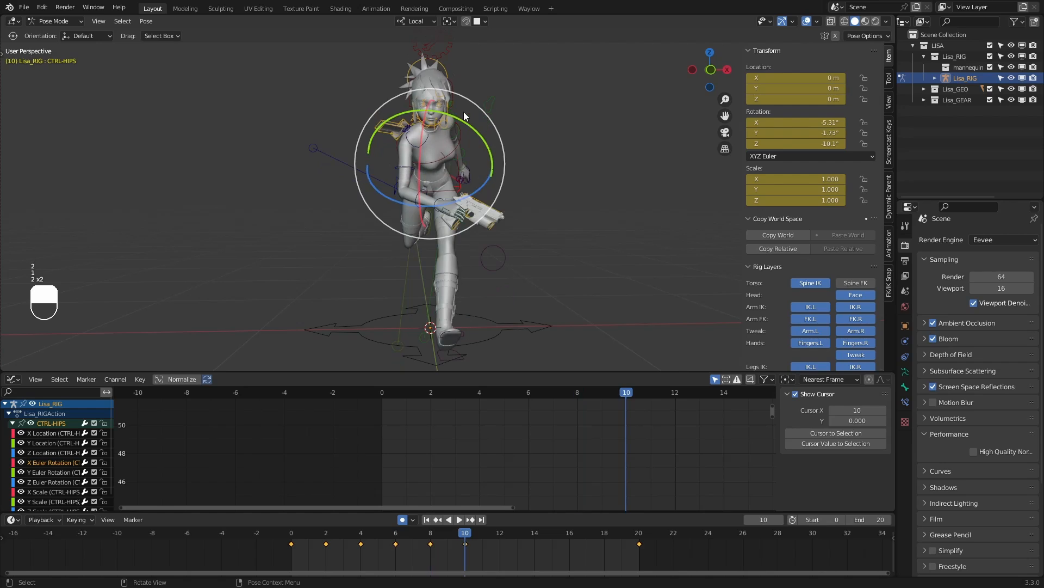
key("1")
key("1")
key("2")
Display the hips control's Z Euler Rotation curve in the Graph Editor and frame its keyframes
left_click(48, 482)
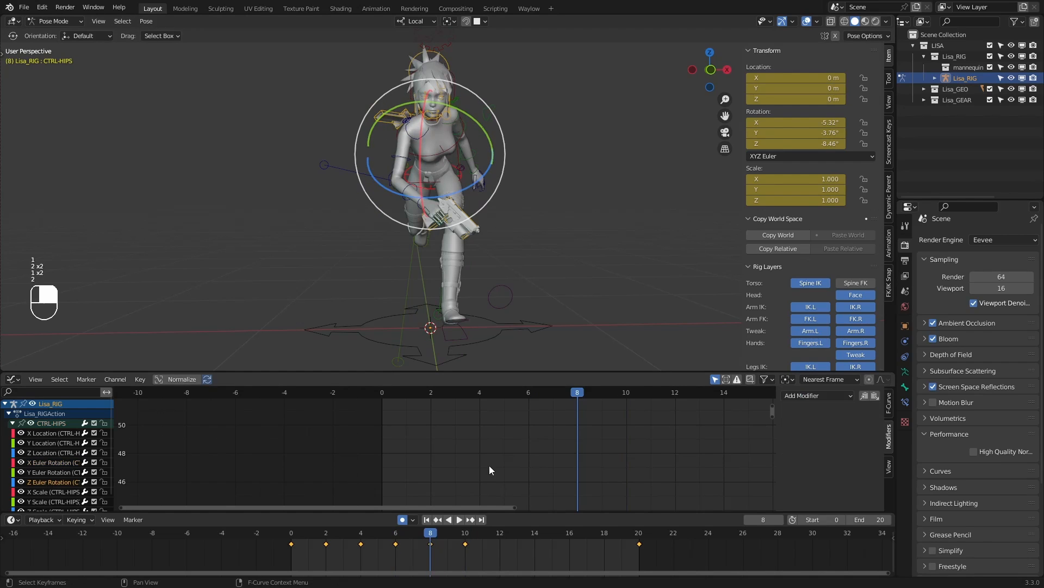
middle_click_drag(488, 465, 546, 319, "ctrl")
left_click_drag(538, 430, 391, 505)
key("KP_Decimal")
left_click(444, 458)
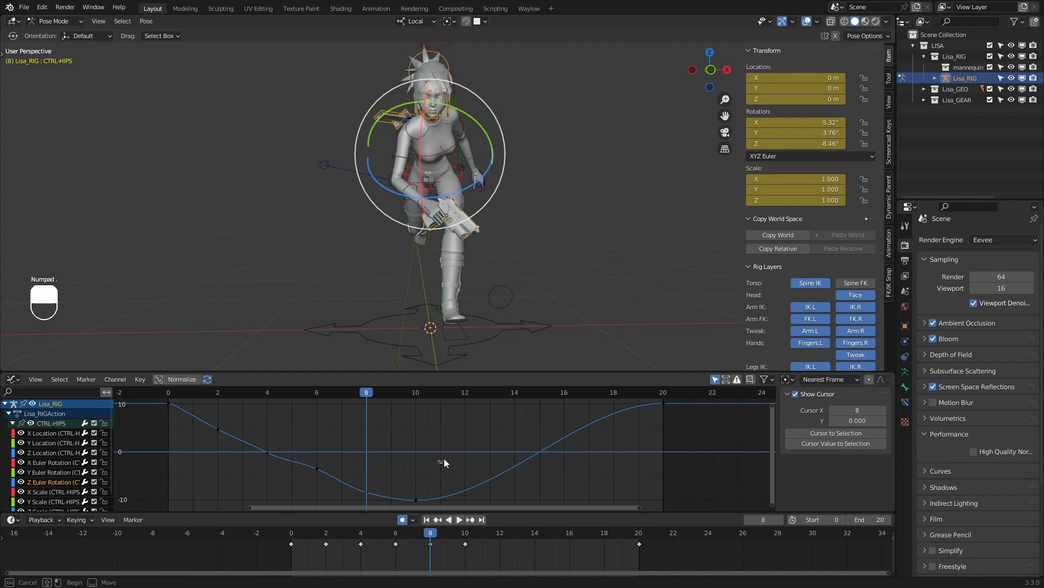
middle_click_drag(348, 425, 407, 404)
Change the handle type of the frame 0 keyframe on the hips' Z Euler Rotation curve
left_click_drag(396, 393, 280, 387)
key("v")
left_click(269, 472)
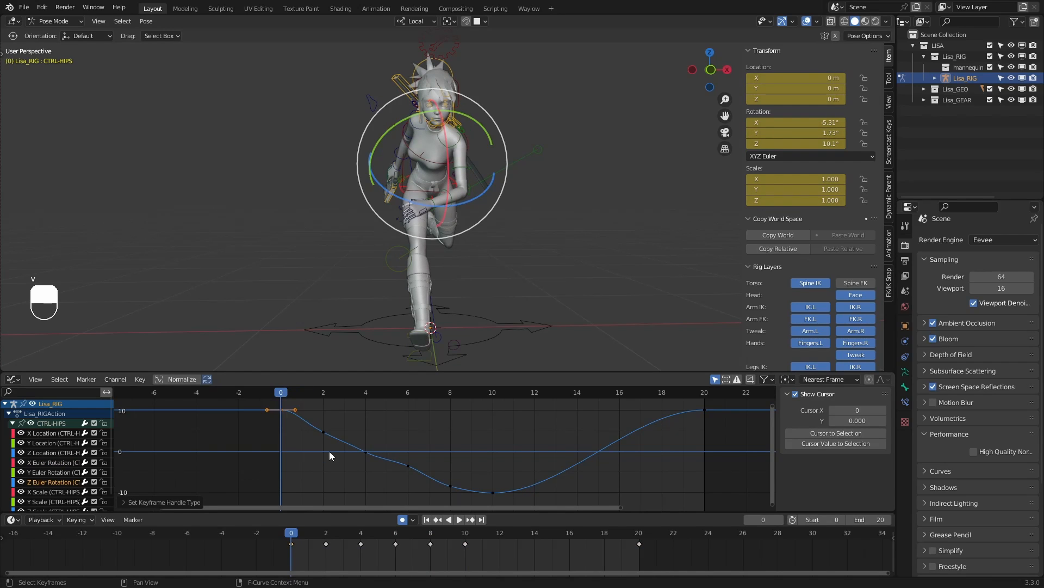
key("space")
key("space")
left_click_drag(345, 415, 311, 445)
key("g")
left_click(361, 405)
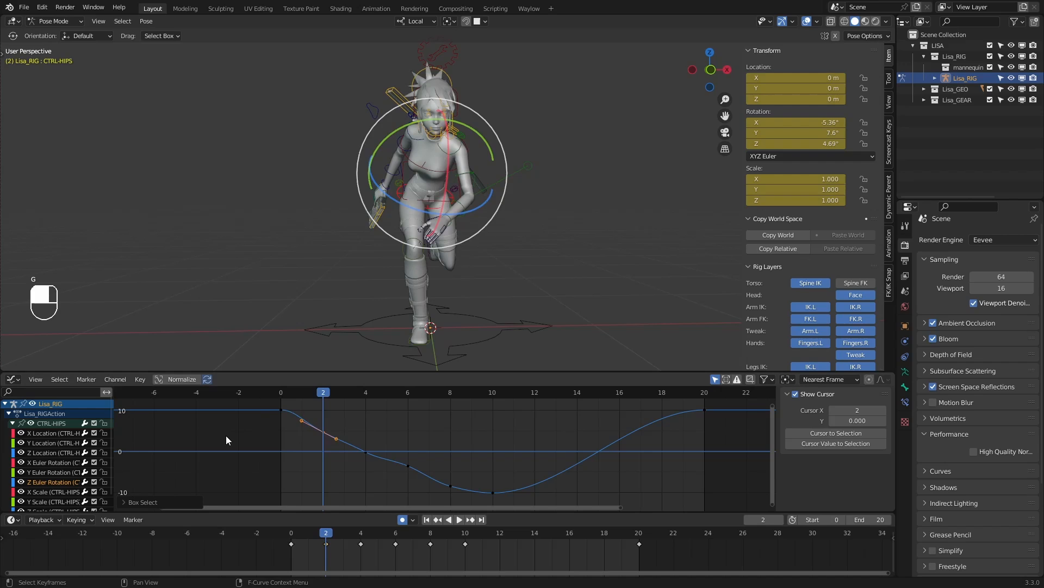
On the hips' Y Euler Rotation curve, raise the frame 2 keyframe to about 8.54°
left_click(57, 473)
left_click_drag(340, 412, 311, 432)
mouse_move(331, 393)
left_mouse_down()
mouse_move(279, 393)
mouse_move(328, 399)
left_mouse_up()
key("g")
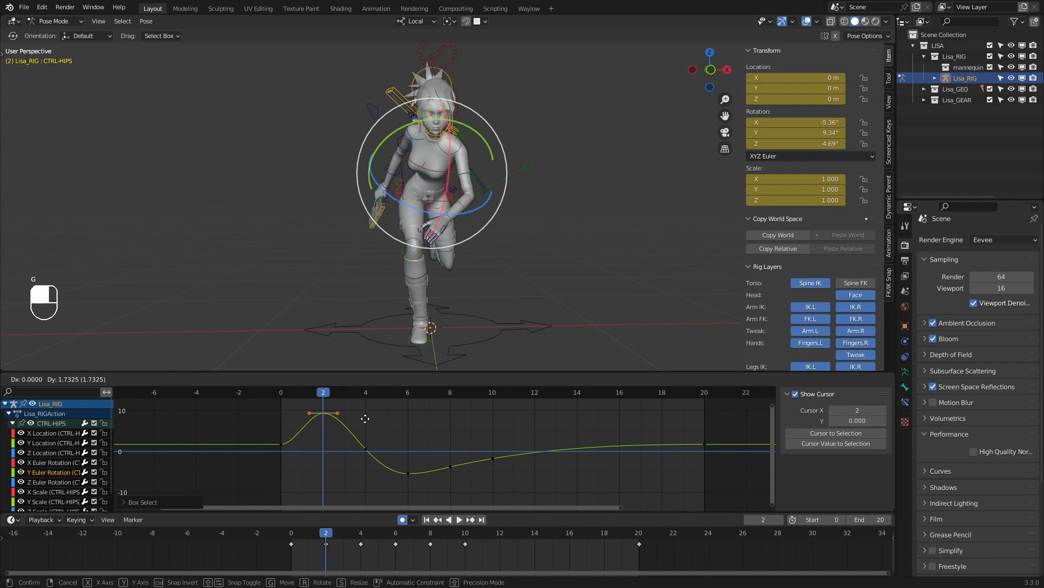
left_click(368, 424)
key("g")
left_click(368, 420)
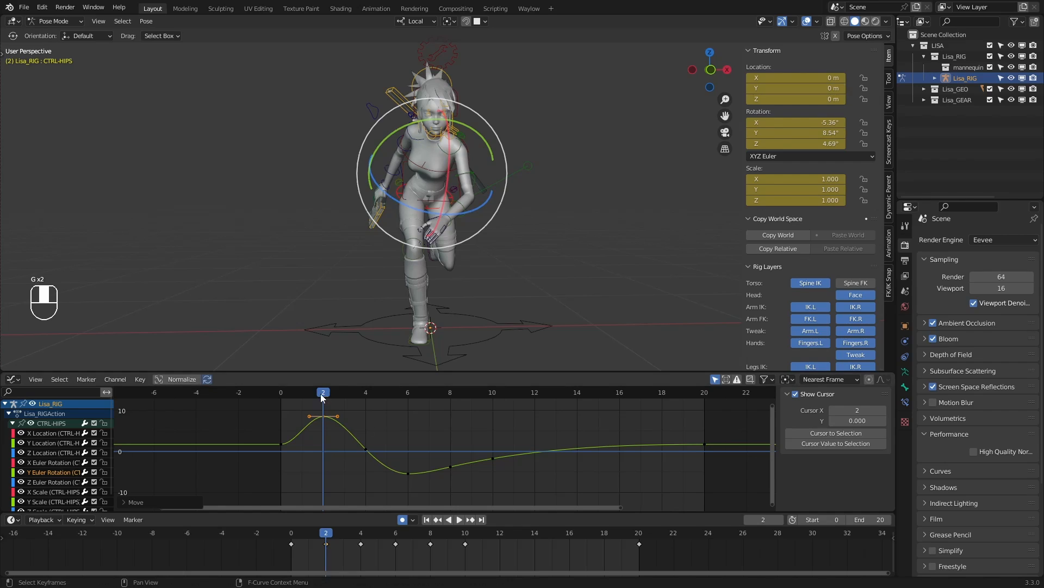
On the hips' Y Euler Rotation curve, raise the frame 4 keyframe to about 3.31°
left_click_drag(322, 394, 360, 394)
key("ctrl+k")
right_click(387, 433)
left_click(388, 433)
key("g")
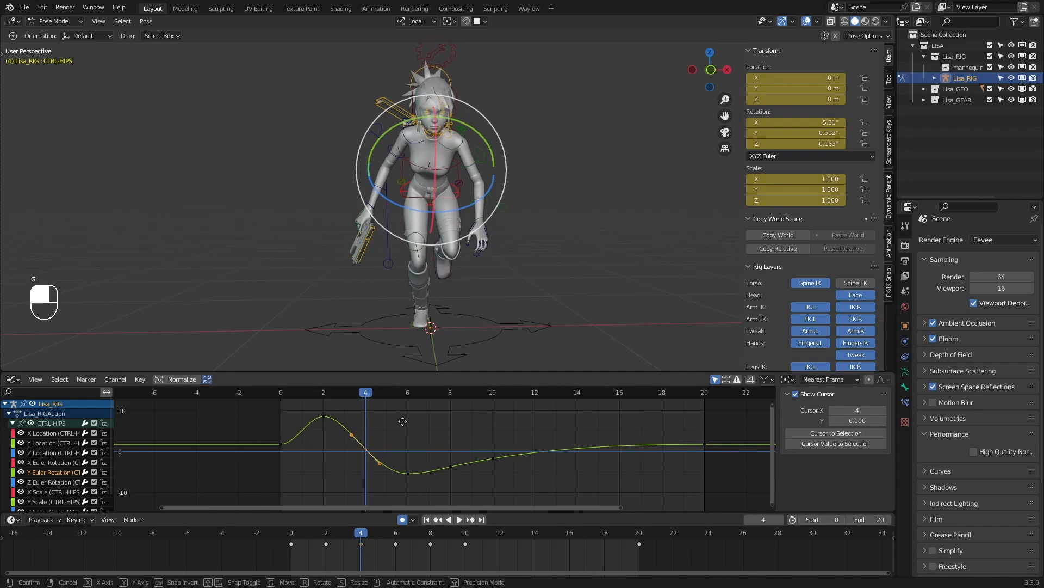
left_click(405, 410)
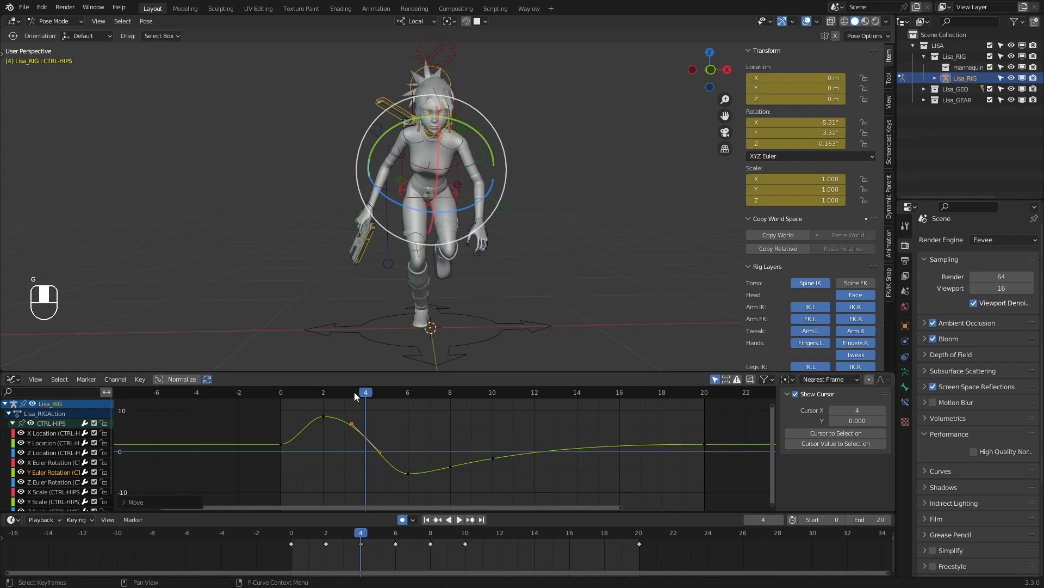
Try rotating the hips control at frame 6 and moving its frame 6 keyframe on the Y Euler Rotation curve
left_click_drag(354, 391, 408, 399)
left_click_drag(422, 437, 400, 497)
middle_click_drag(415, 214, 397, 311)
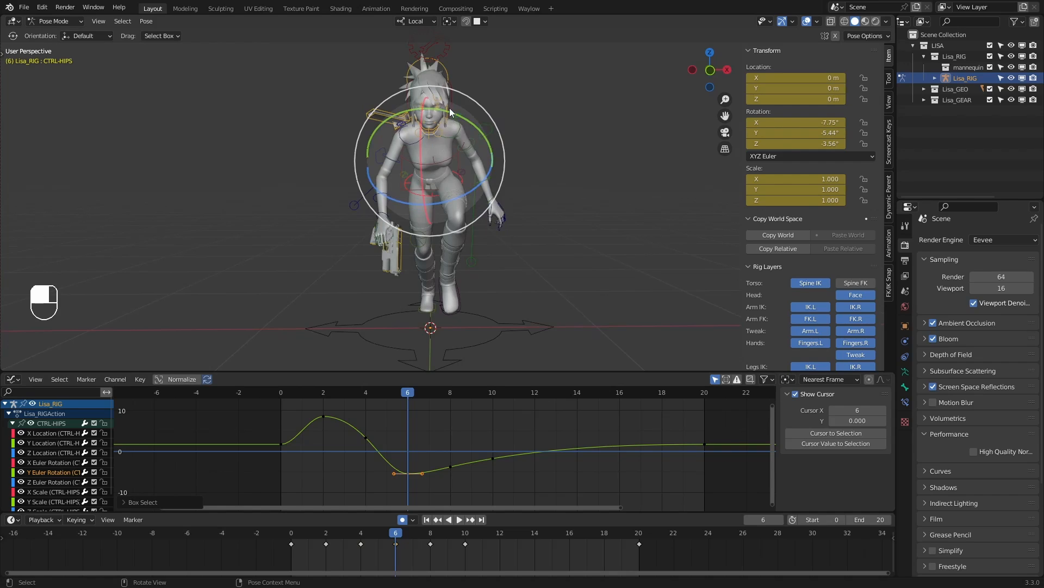
left_click_drag(446, 105, 457, 116)
key("ctrl+z")
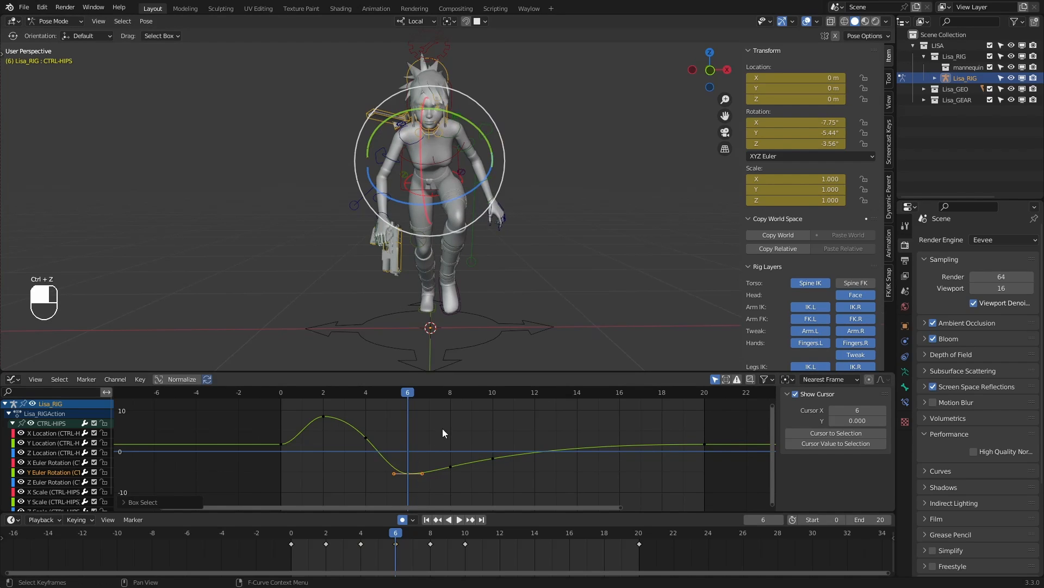
key("g")
right_click(449, 481)
Try to move the frame 10 keyframe on the hips' Y Euler Rotation curve
left_click_drag(412, 396, 485, 391)
left_click_drag(508, 455, 493, 472)
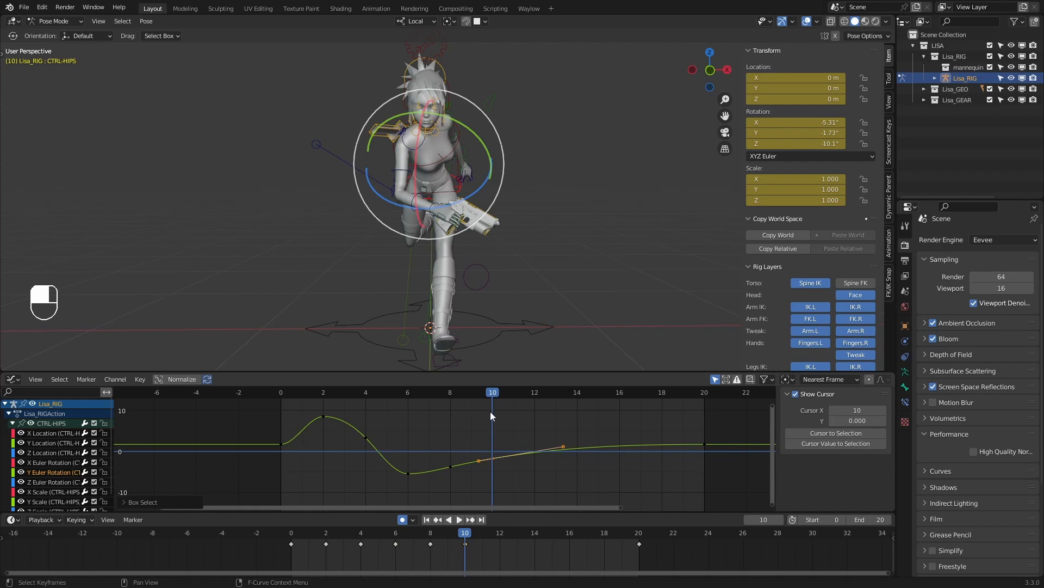
key("g")
right_click(512, 416)
Preview the run cycle and raise the frame 6 keyframe on the hips' Y Euler Rotation curve to about -1.84°
key("space")
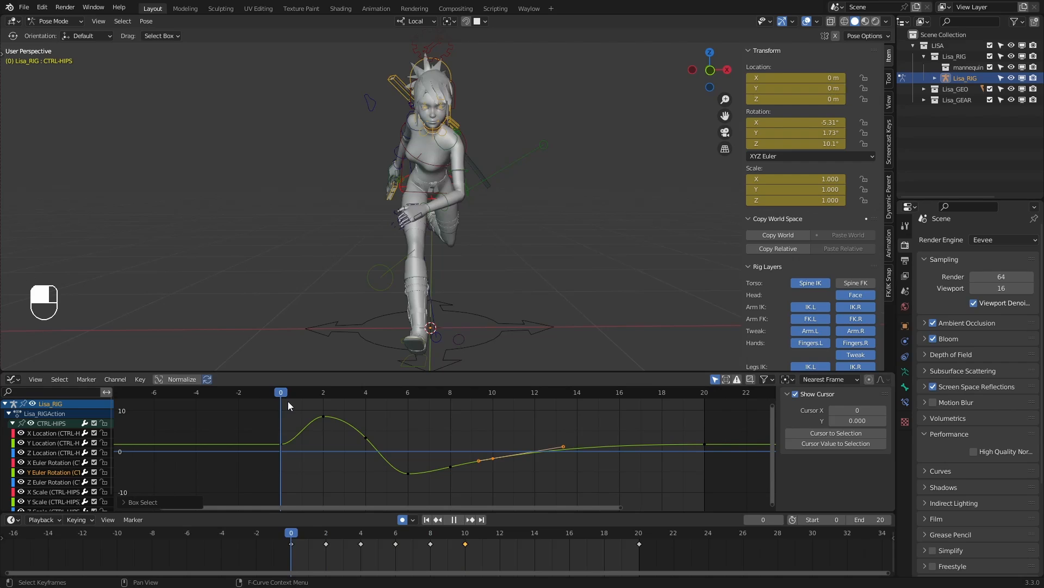
left_click_drag(437, 394, 280, 419)
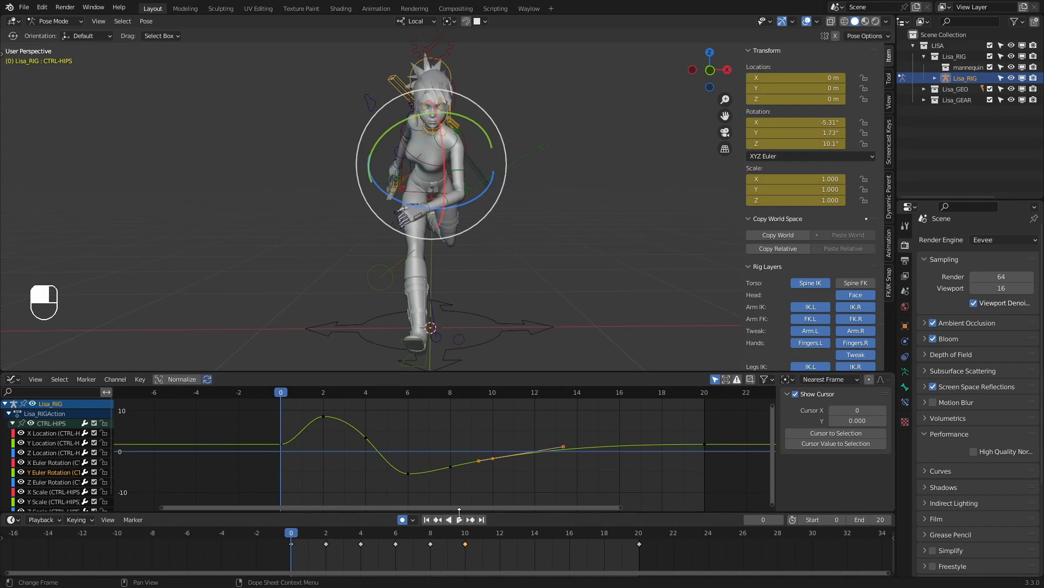
left_click(460, 520)
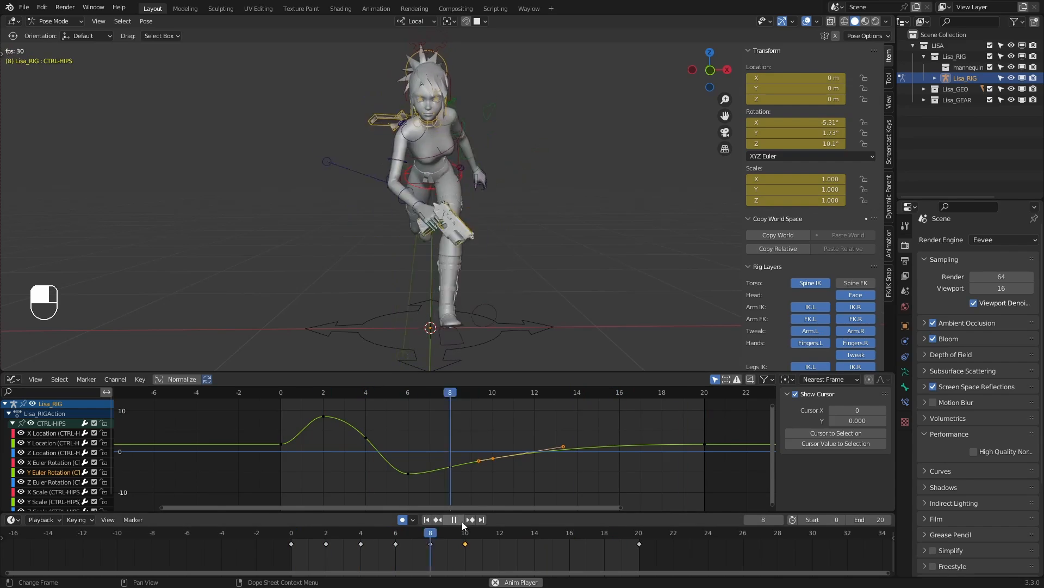
left_click(462, 521)
left_click_drag(327, 534, 405, 501)
mouse_move(429, 402)
left_mouse_down()
mouse_move(368, 400)
mouse_move(411, 406)
left_mouse_up()
left_click_drag(431, 444, 401, 481)
left_click_drag(421, 458, 422, 451)
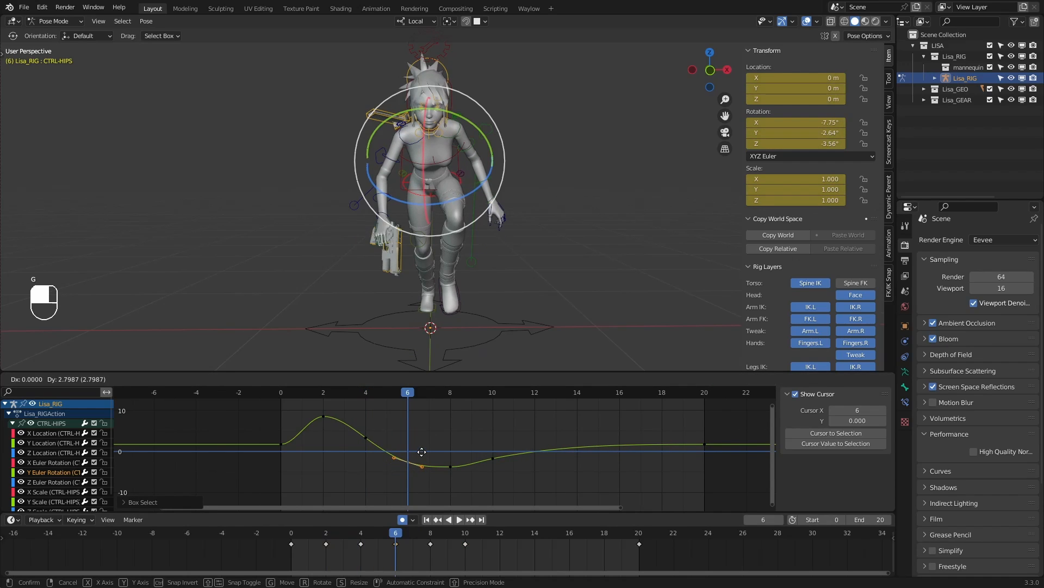
left_click(421, 449)
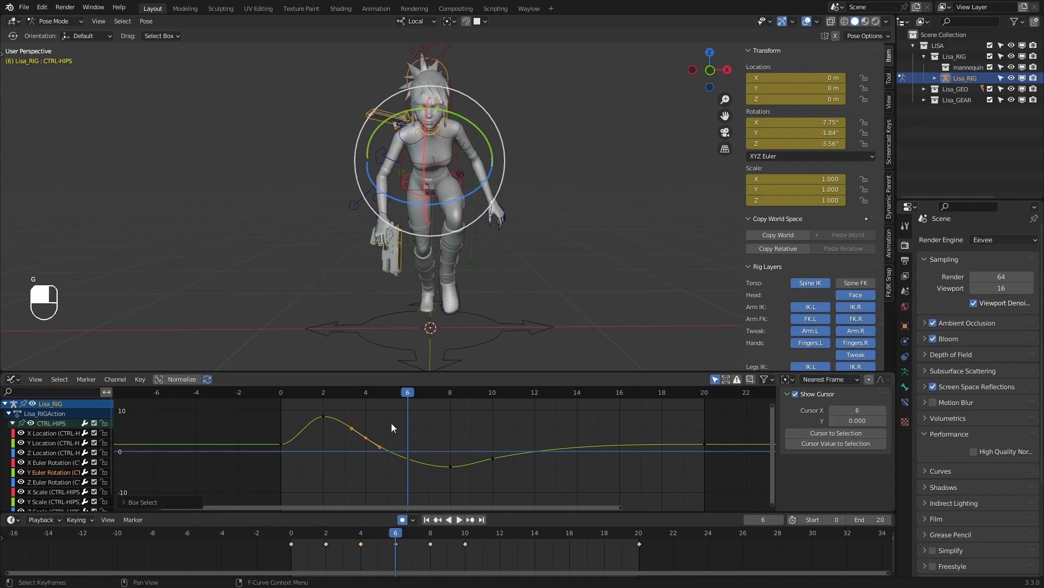
Nudge the frame 4 and frame 6 keyframes to smooth the descent of the hips' Y Euler Rotation curve
key("g")
left_click(394, 424)
key("g")
left_click(433, 436)
Play back and scrub the run cycle to examine the hips' motion from the front
left_click_drag(387, 392, 478, 400)
key("Escape")
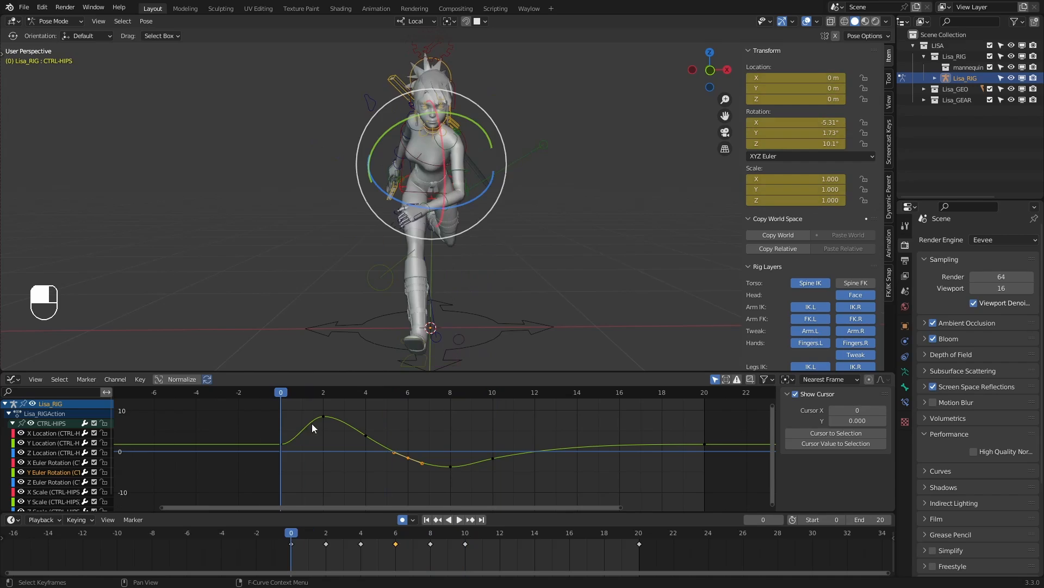
left_click(464, 521)
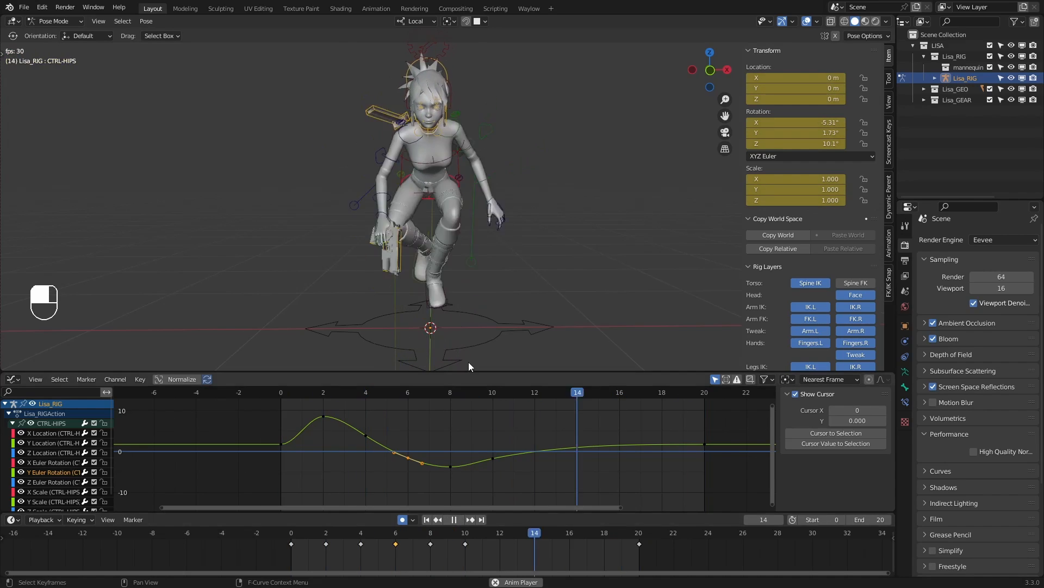
middle_click_drag(501, 301, 446, 286)
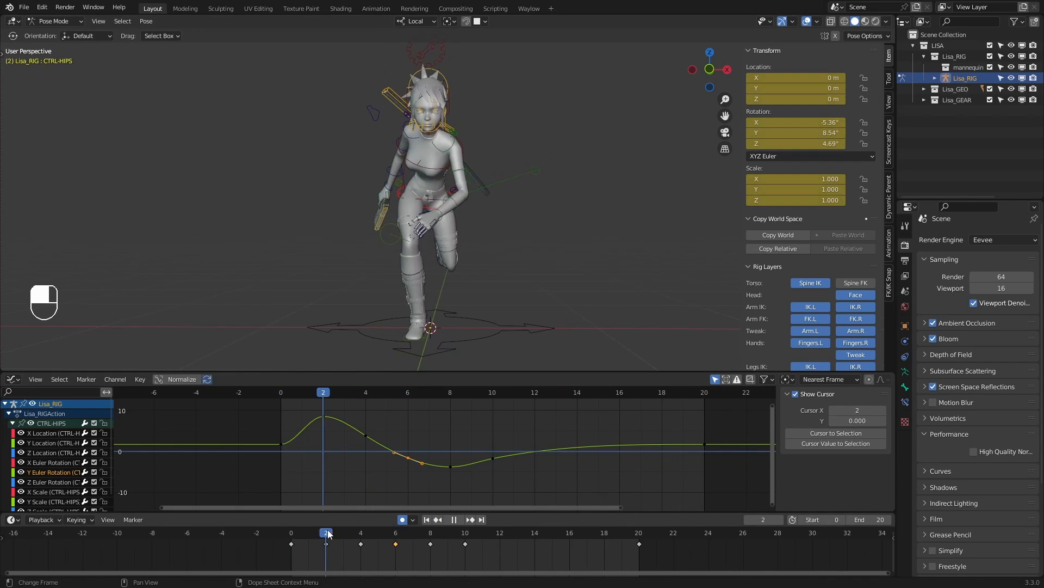
key("space")
middle_click_drag(416, 340, 420, 343)
left_click_drag(347, 534, 485, 506)
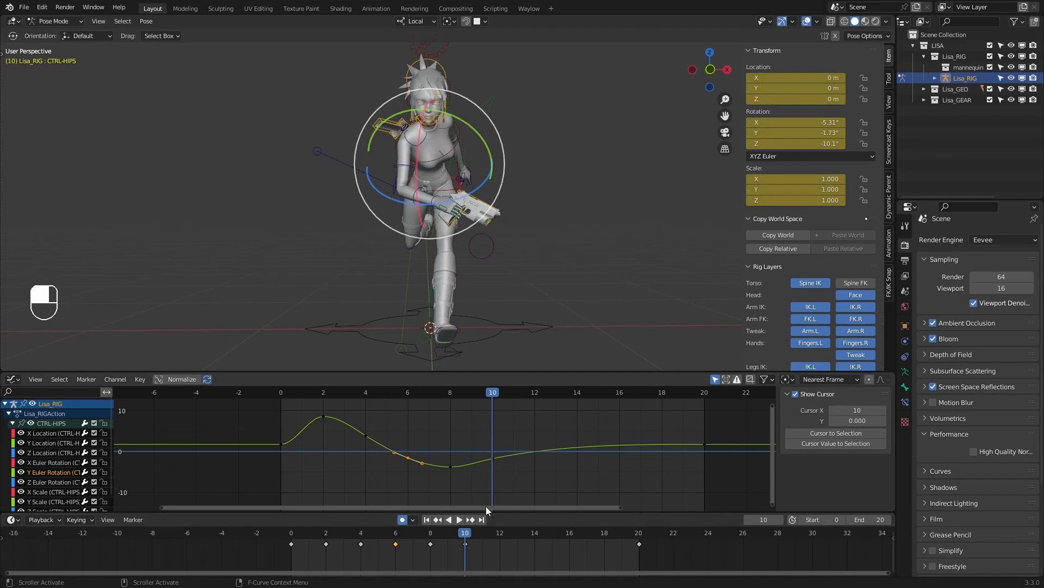
Select the torso control at frame 0, display its X Location curve in the Graph Editor and frame its keyframes
left_click(439, 187)
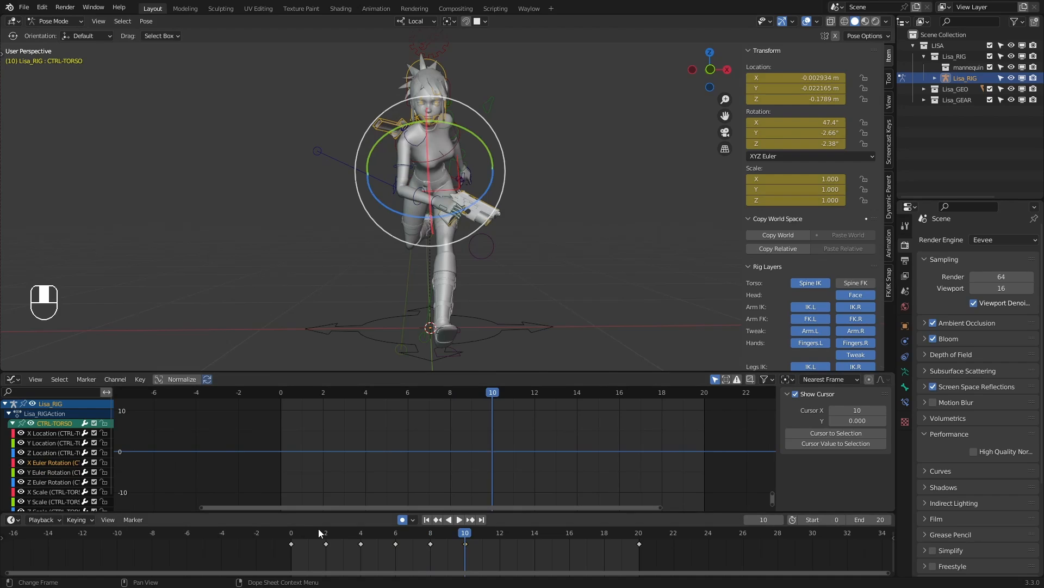
left_click(292, 531)
left_click(60, 433)
scroll(458, 451, "down", 2)
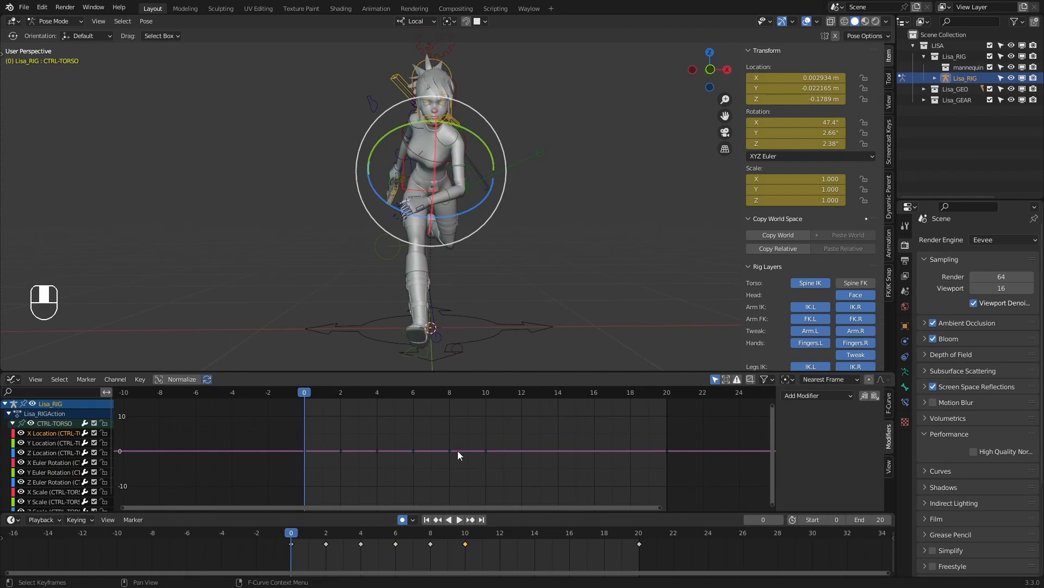
key("KP_Decimal")
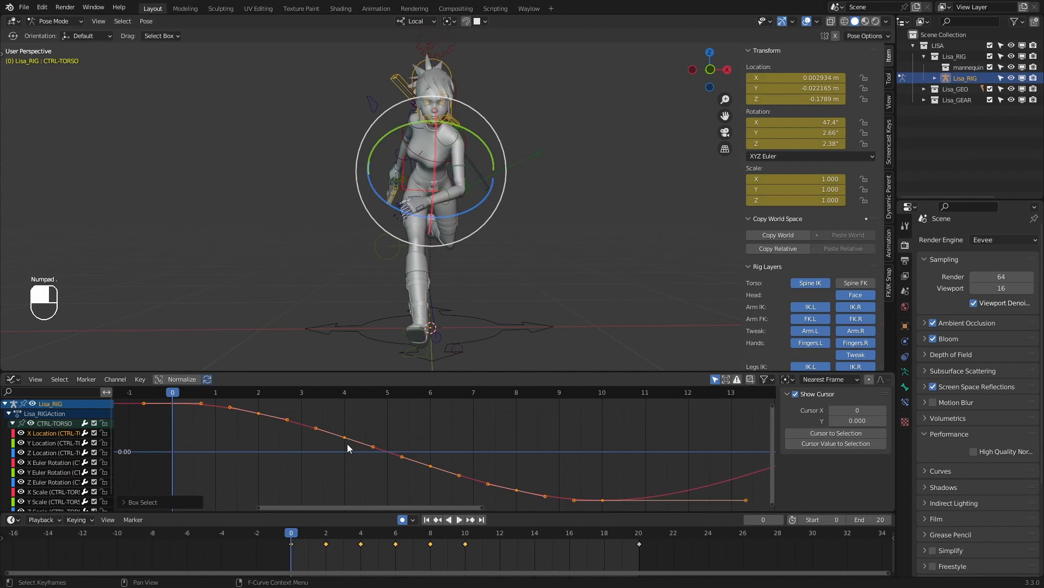
scroll(345, 441, "down", 3)
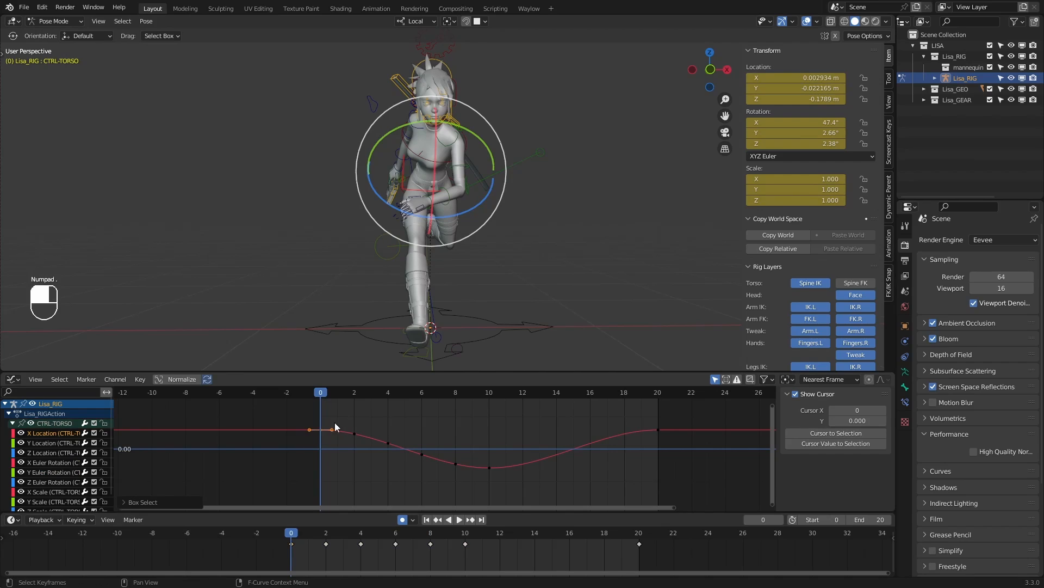
Try to raise the frame 2 keyframe on the torso's X Location curve after checking frames 10 and 0
left_click(490, 394)
left_click_drag(483, 503, 482, 503)
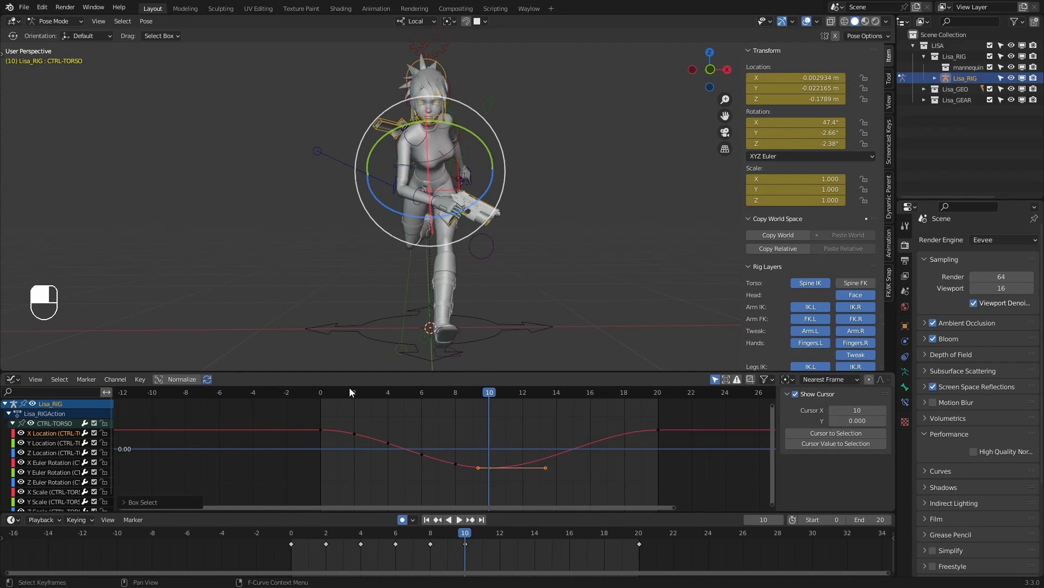
left_click(322, 393)
left_click_drag(332, 420, 299, 452)
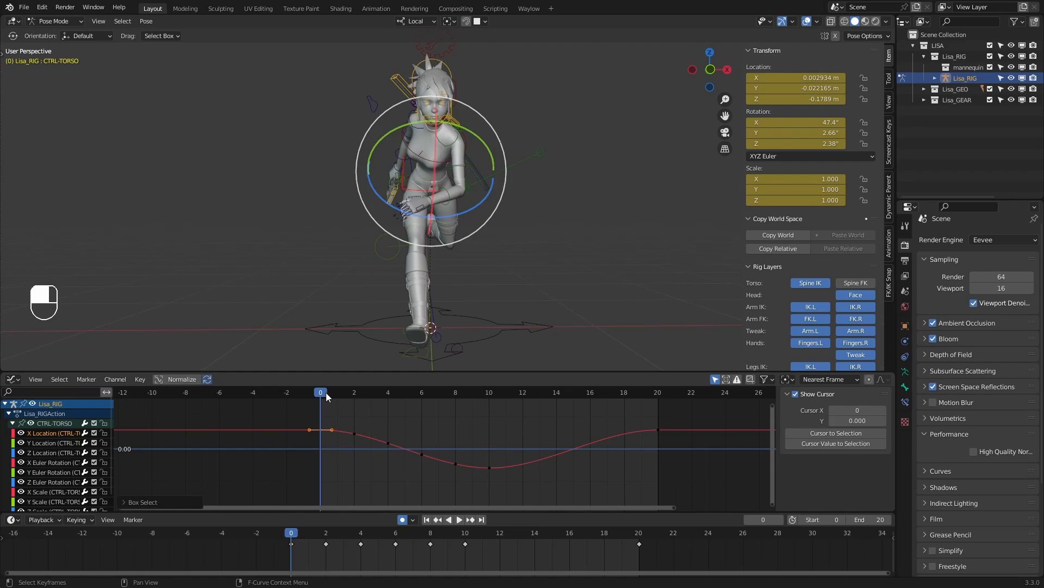
key("space")
left_click_drag(324, 390, 356, 393)
left_click_drag(348, 418, 357, 448)
key("g")
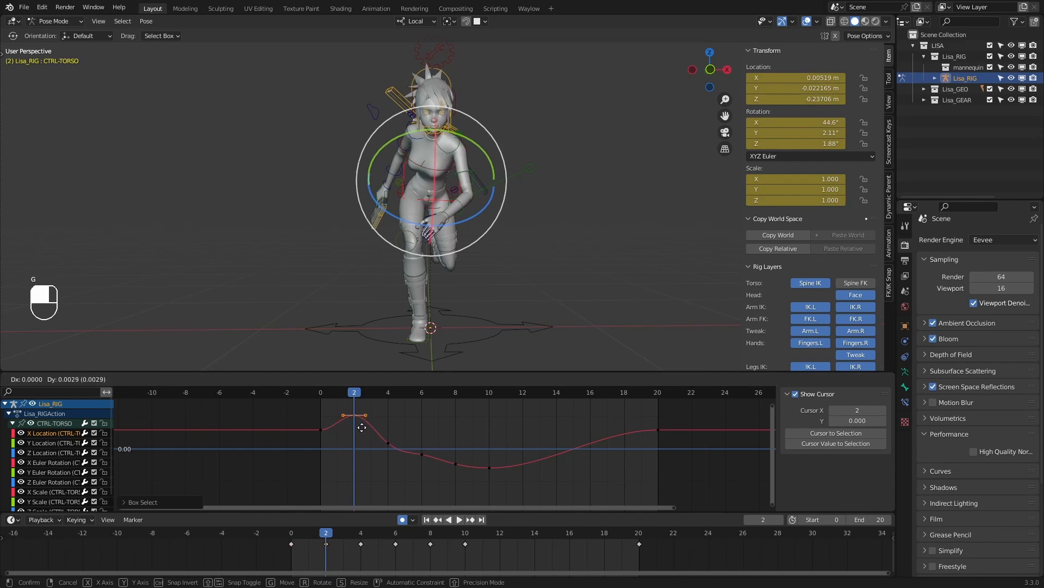
right_click(362, 458)
mouse_move(354, 395)
left_mouse_down()
mouse_move(325, 390)
mouse_move(491, 399)
mouse_move(393, 392)
mouse_move(525, 388)
mouse_move(328, 375)
mouse_move(437, 383)
mouse_move(348, 382)
left_mouse_up()
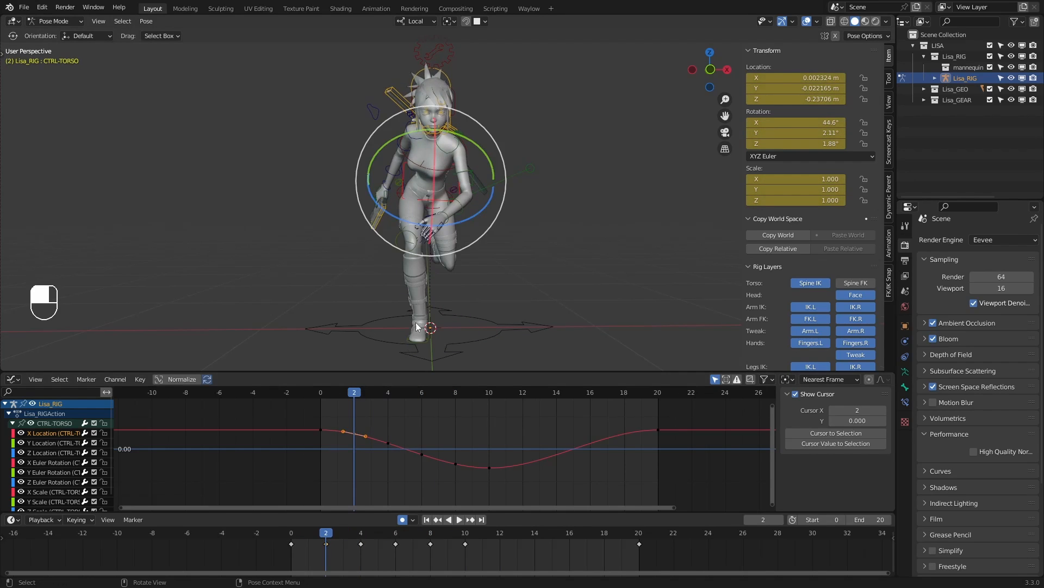
Select the right foot IK control at frame 2
middle_click_drag(416, 322, 518, 262)
left_click(427, 343)
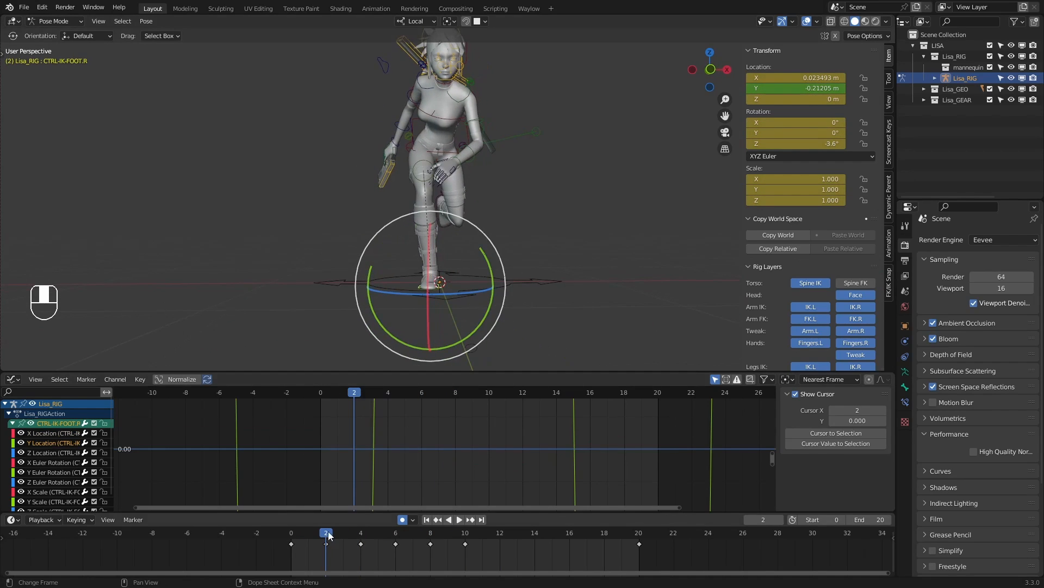
mouse_move(326, 536)
left_mouse_down()
mouse_move(292, 533)
mouse_move(326, 537)
left_mouse_up()
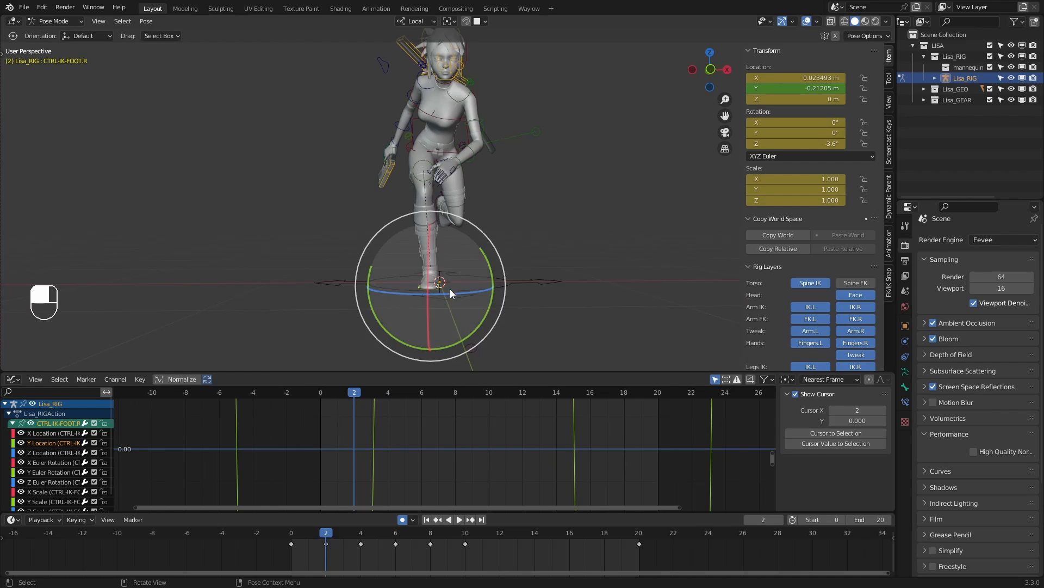
Try rotating the right foot control at frame 2 and moving it outward along its local X axis
left_click_drag(450, 289, 514, 271)
right_click(506, 273)
key("w")
key("ctrl+z")
mouse_move(334, 536)
left_mouse_down()
mouse_move(361, 535)
mouse_move(300, 533)
mouse_move(326, 533)
left_mouse_up()
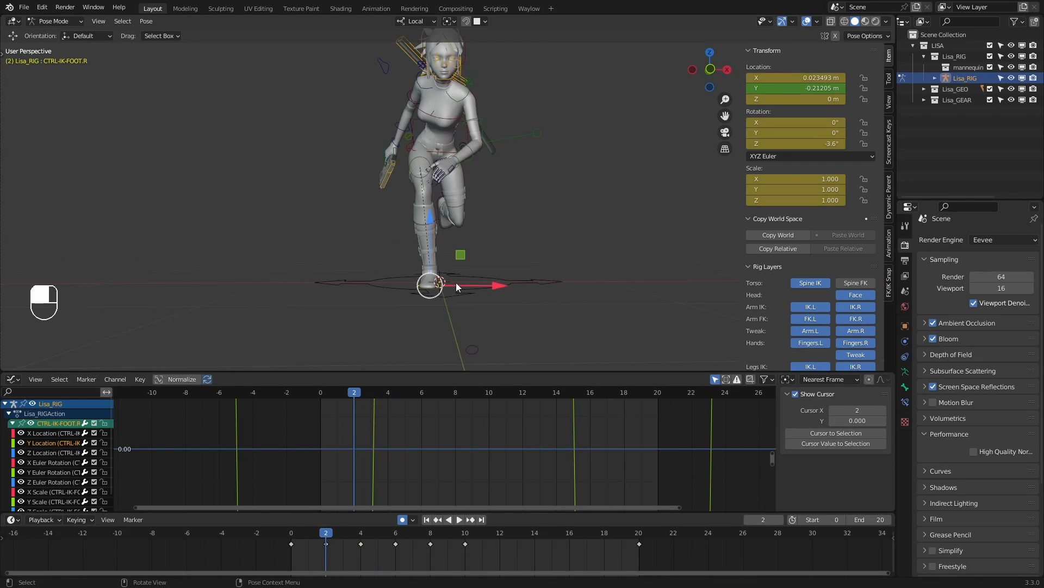
left_click_drag(456, 284, 381, 283)
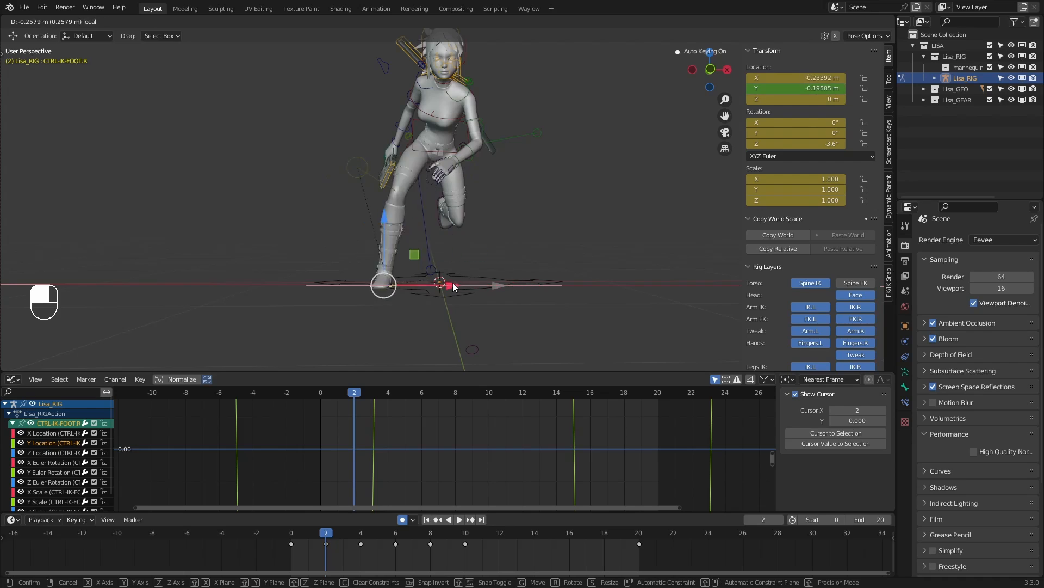
key("ctrl+z")
Go to frame 6 and display the right foot control's X Location curve in the Graph Editor
left_click_drag(338, 528, 398, 540)
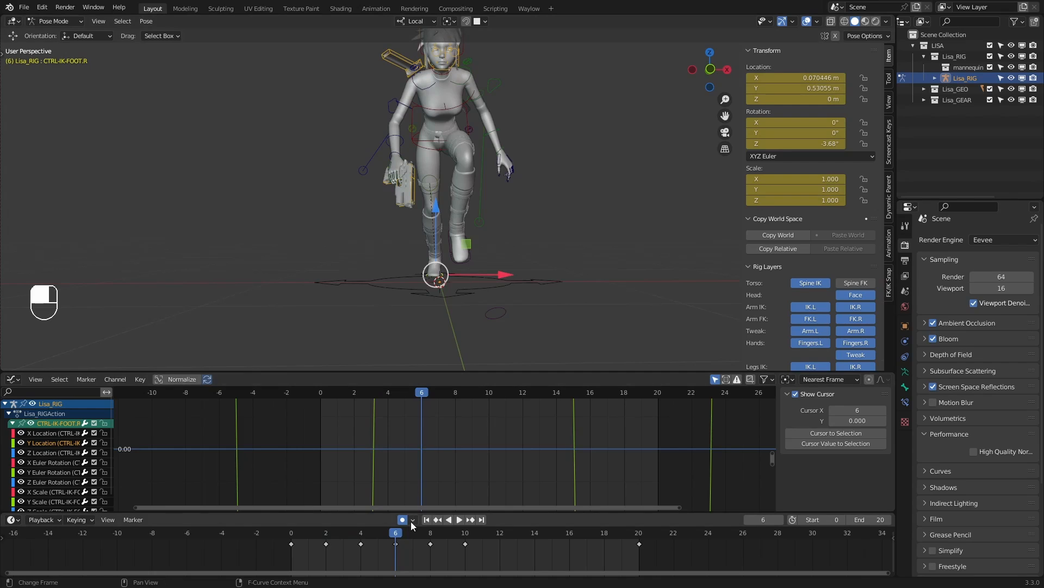
mouse_move(404, 532)
left_mouse_down()
mouse_move(427, 534)
mouse_move(386, 538)
left_mouse_up()
key("Right")
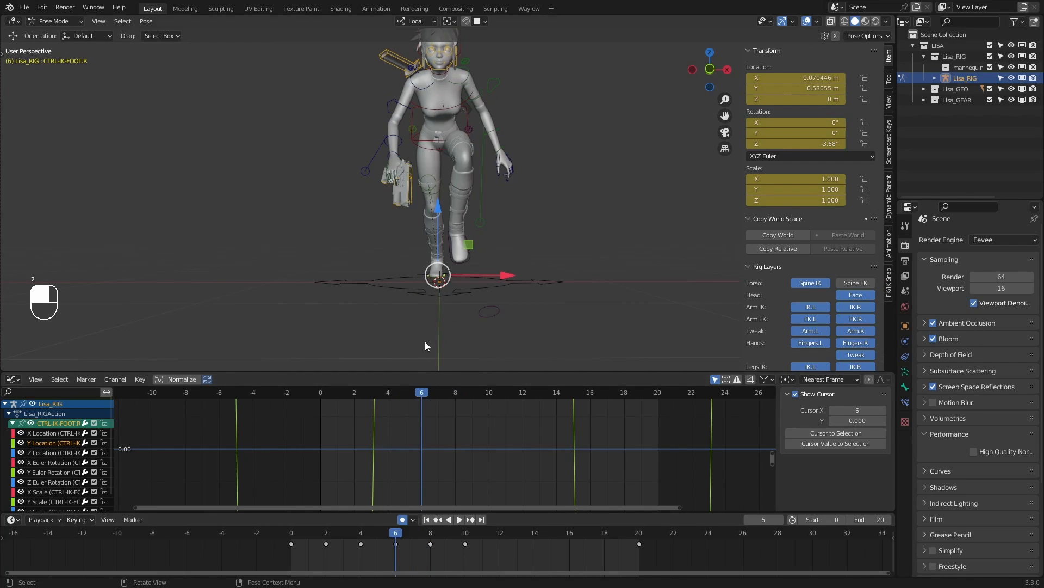
left_click(53, 434)
scroll(462, 430, "down", 1)
scroll(479, 426, "down", 3, "ctrl")
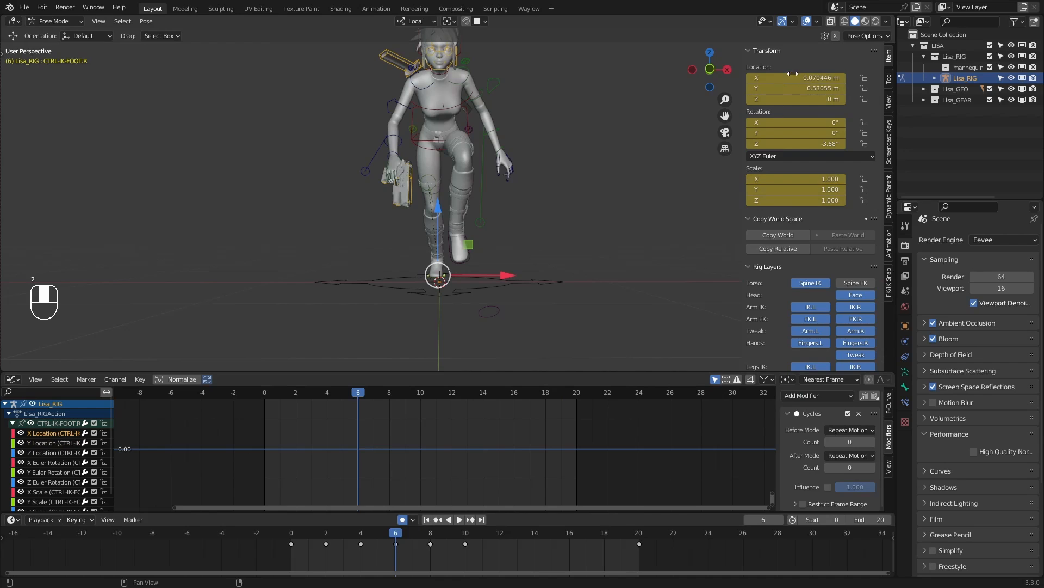
On the right foot's X Location curve, lower the frame 6 keyframe to about 0.044 m
left_click_drag(792, 76, 767, 76)
key("ctrl+z")
middle_click_drag(459, 417, 442, 494, "ctrl")
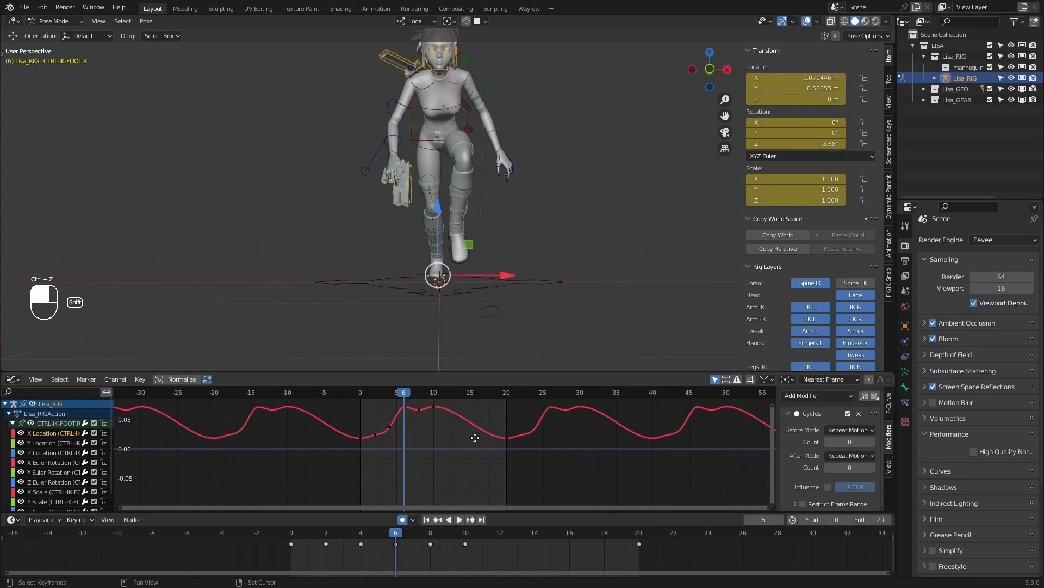
middle_click_drag(475, 437, 469, 459, "ctrl")
left_click_drag(430, 455, 461, 423)
key("g")
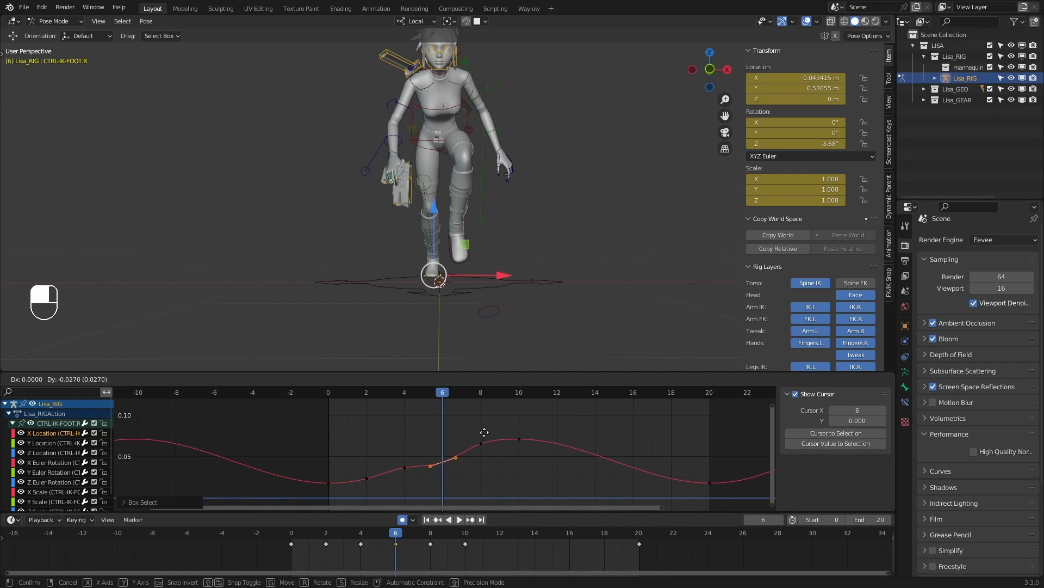
left_click(484, 432)
middle_click_drag(481, 327, 483, 299)
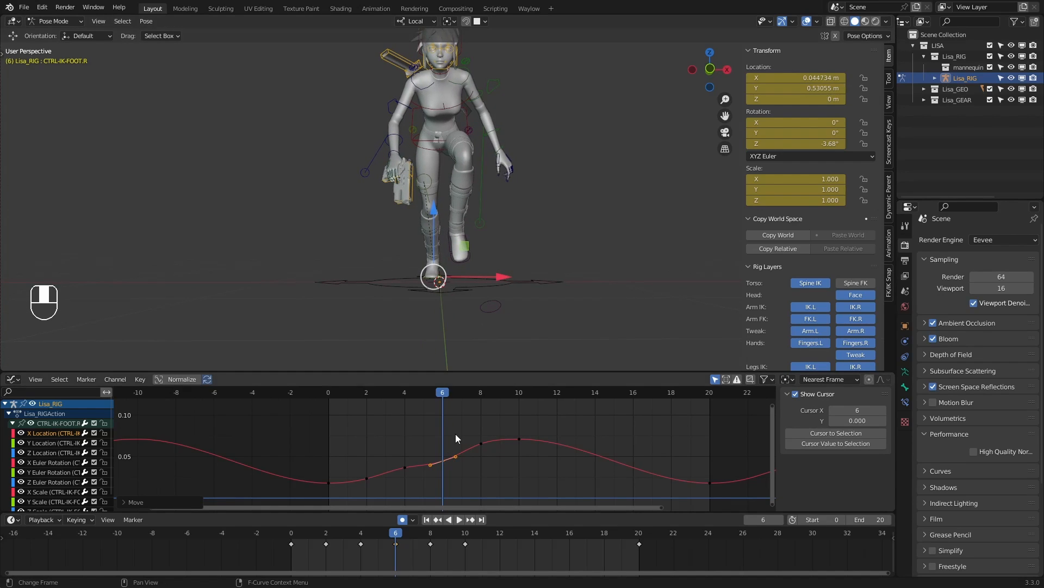
key("g")
Compare the right foot's sideways placement at frames 0, 6 and 2 of the run cycle
left_click_drag(443, 396, 336, 393)
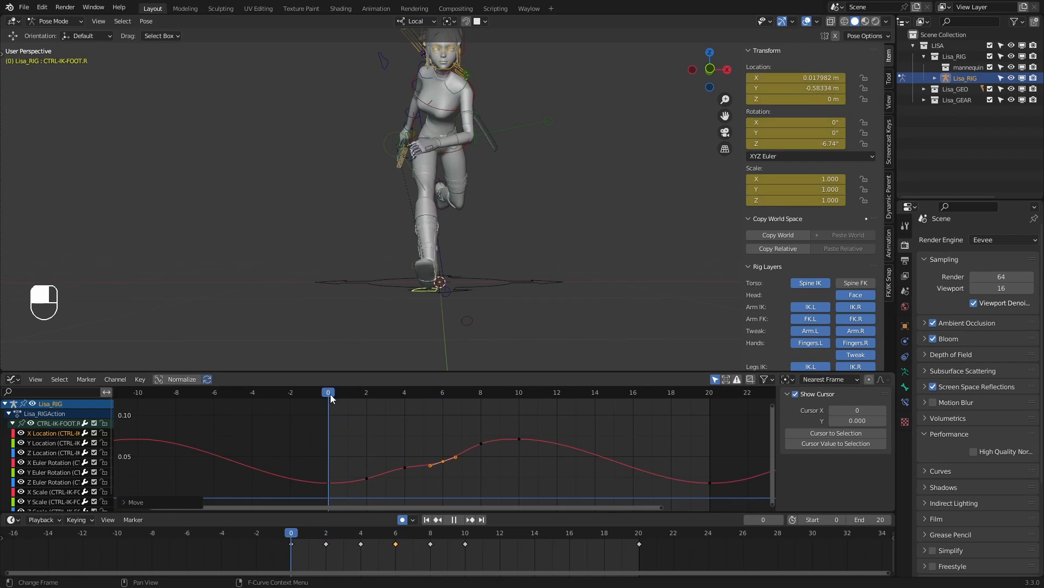
key("space")
left_click_drag(455, 436, 420, 476)
left_click(443, 394)
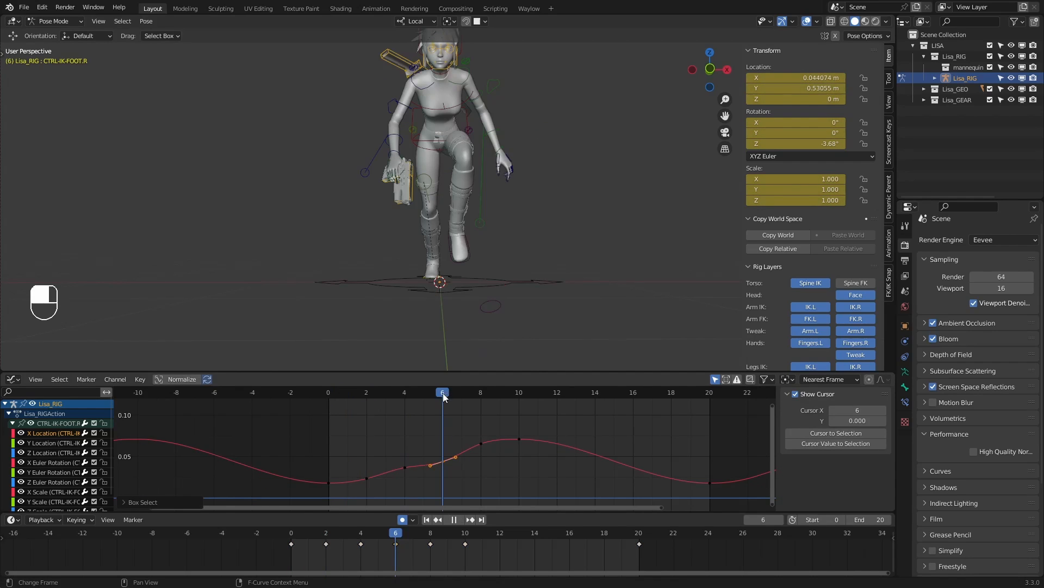
left_click(818, 77)
left_click(372, 401)
left_click(368, 394)
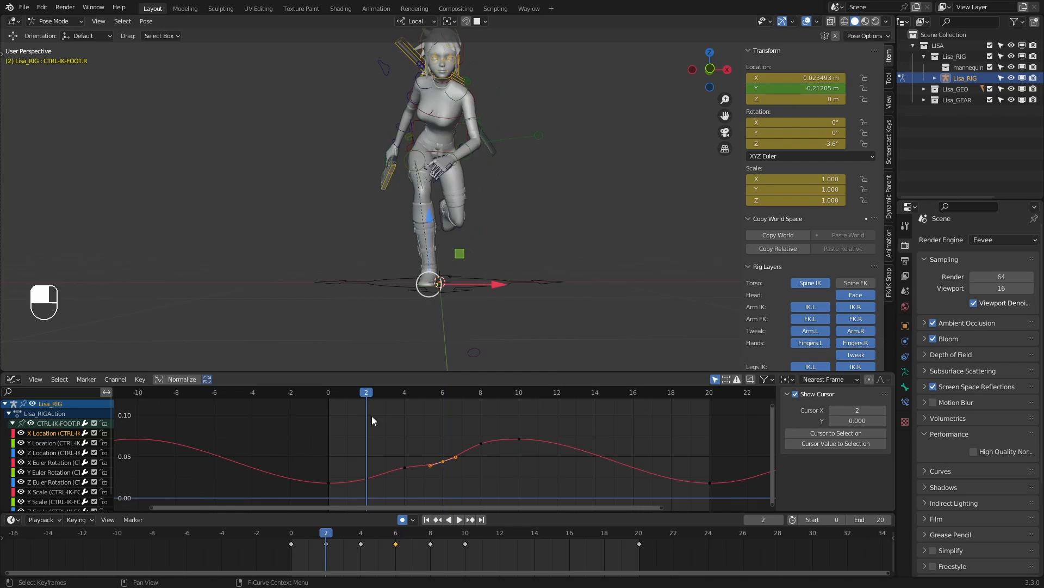
On the right foot's X Location curve, paste the frame 6 value of about 0.044 m onto the keyframes at frames 2 and 4
left_click_drag(375, 448, 351, 485)
key("ctrl+v")
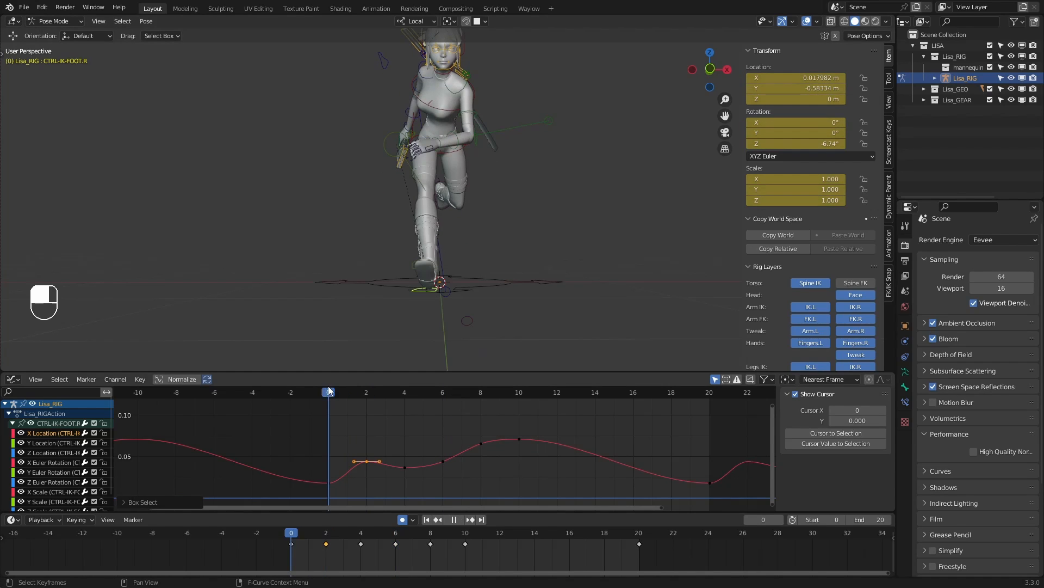
left_click(404, 393)
left_click_drag(415, 445, 390, 484)
key("Return")
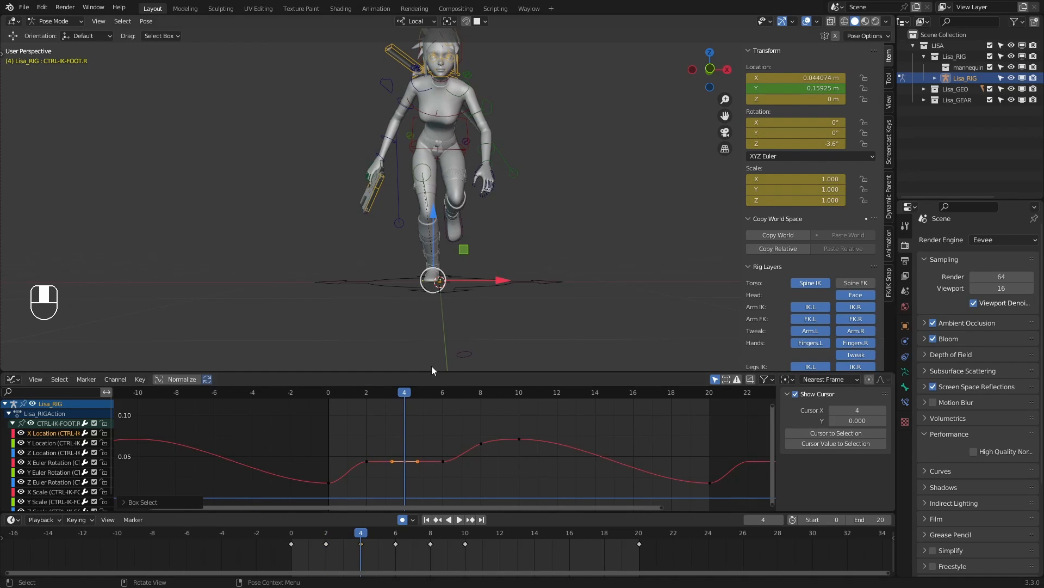
Lower the frame 8 keyframe on the right foot's X Location curve to about 0.06 m
left_click(328, 392)
key("space")
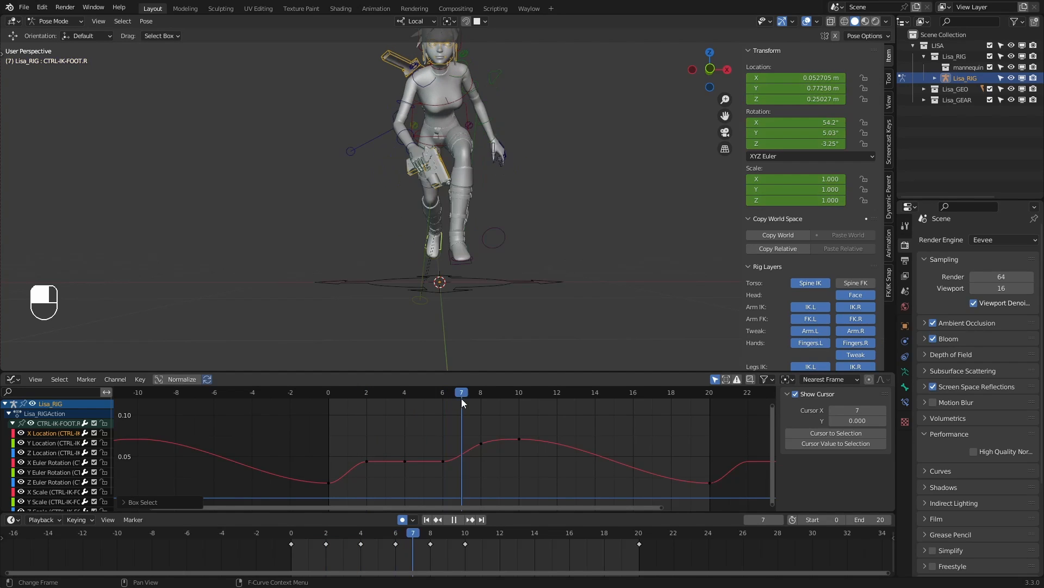
key("space")
left_click(485, 449)
key("g")
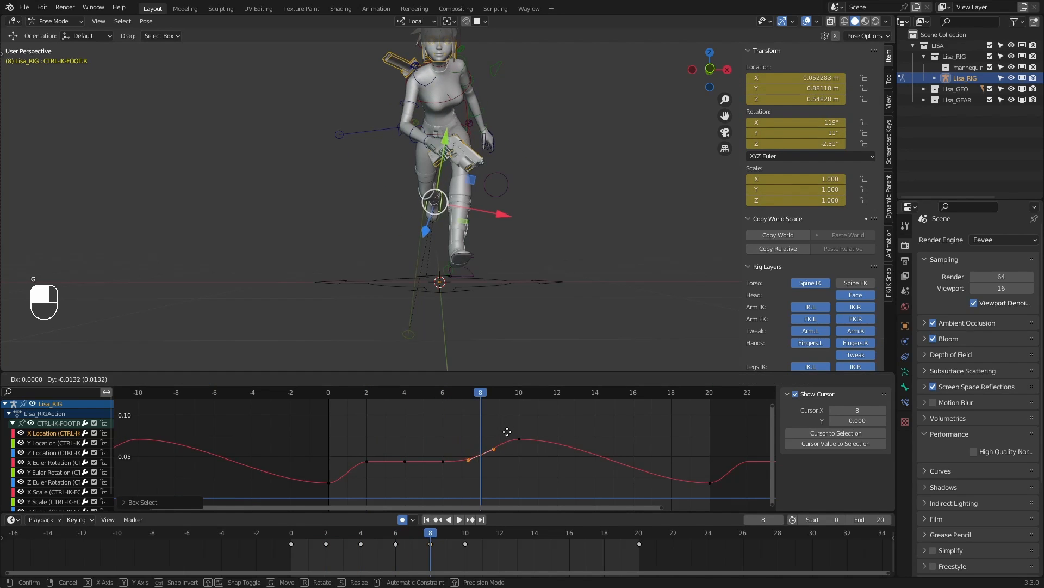
left_click(508, 426)
Play back and scrub the run cycle from the front and the side to examine the right foot's motion
left_click(315, 400)
key("space")
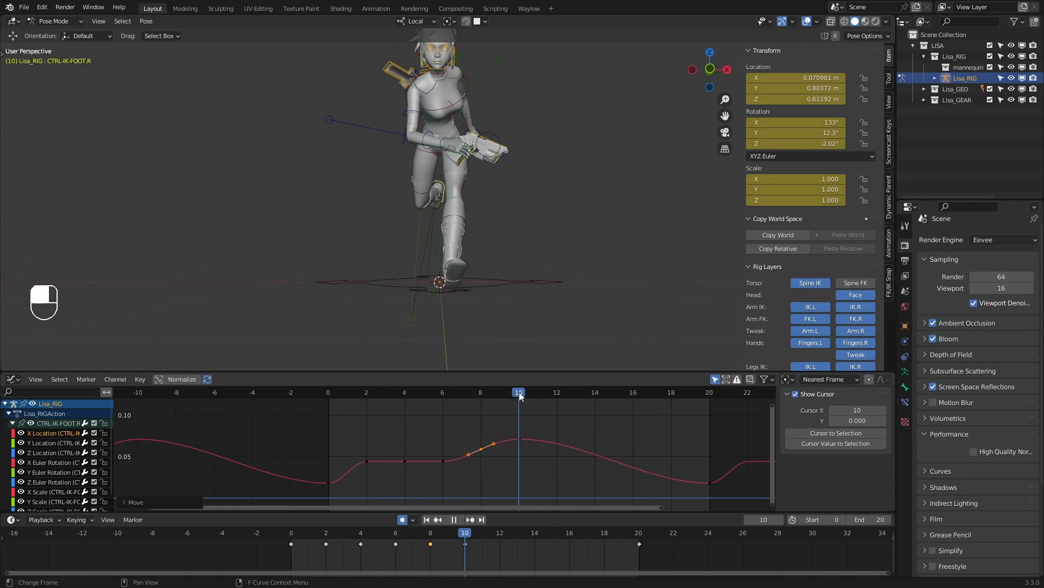
left_click(311, 396)
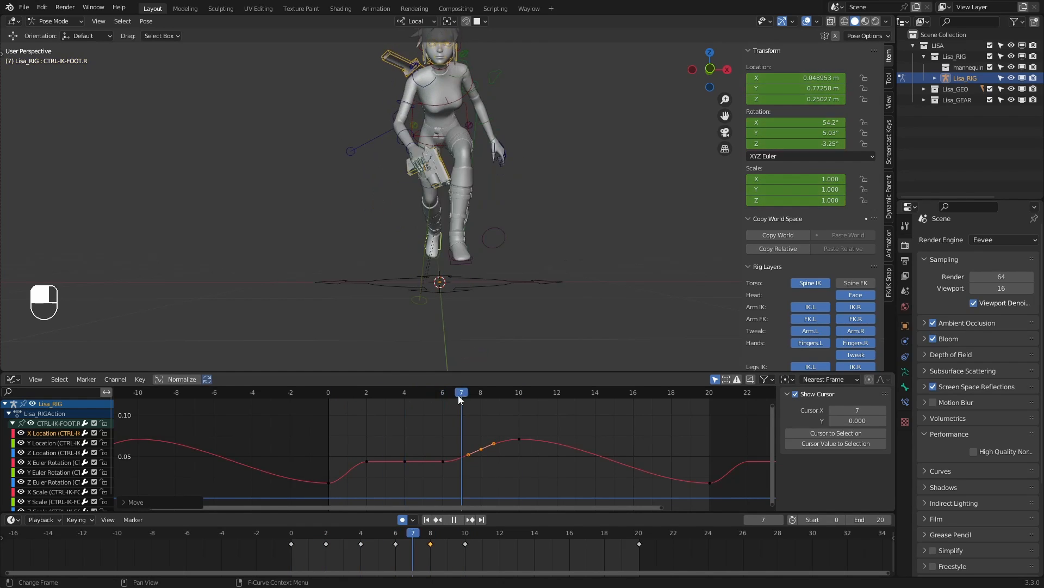
key("Escape")
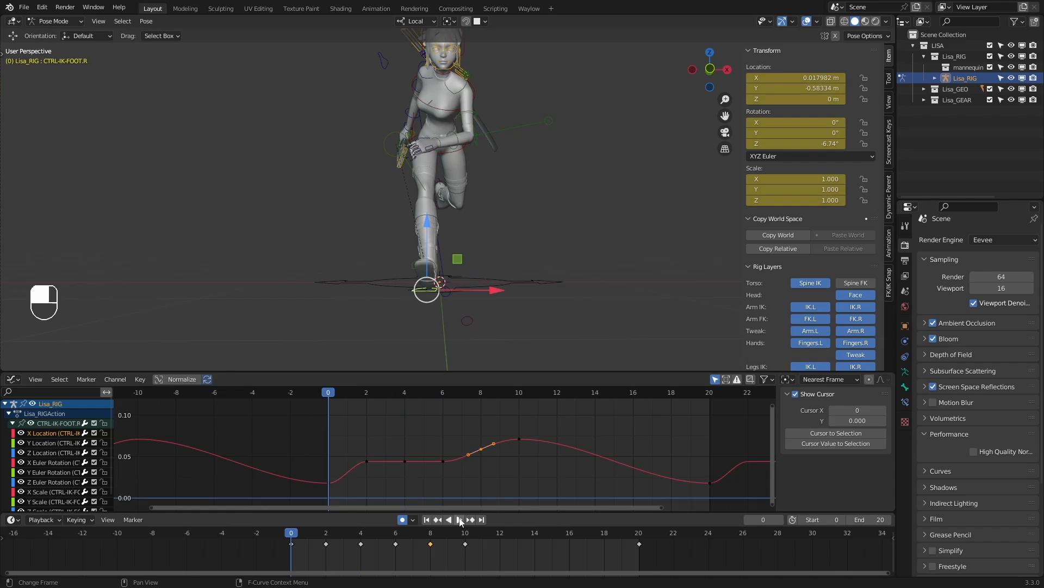
left_click(460, 521)
left_click(461, 523)
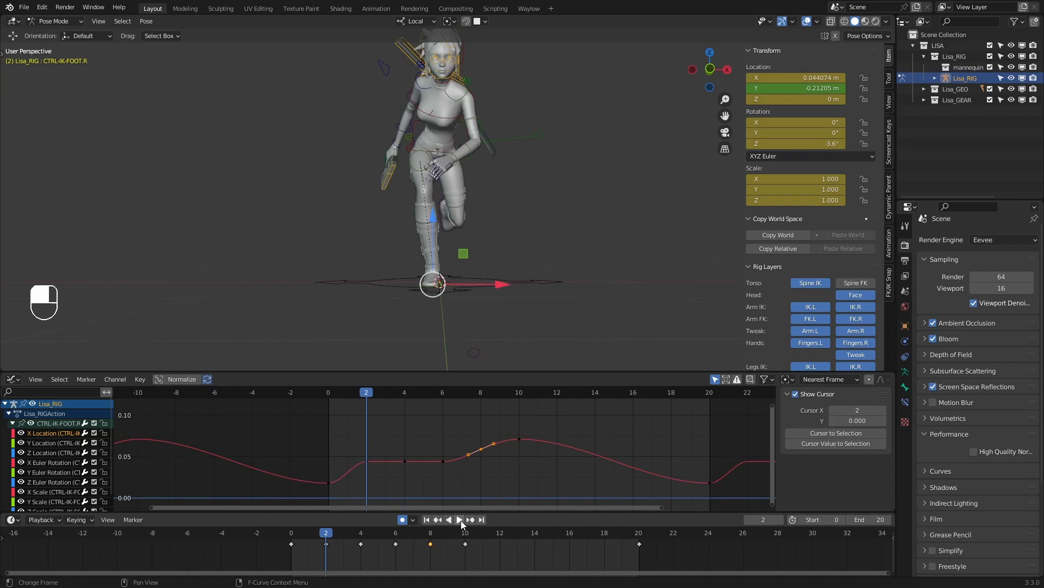
left_click(461, 523)
middle_click_drag(460, 224, 580, 236)
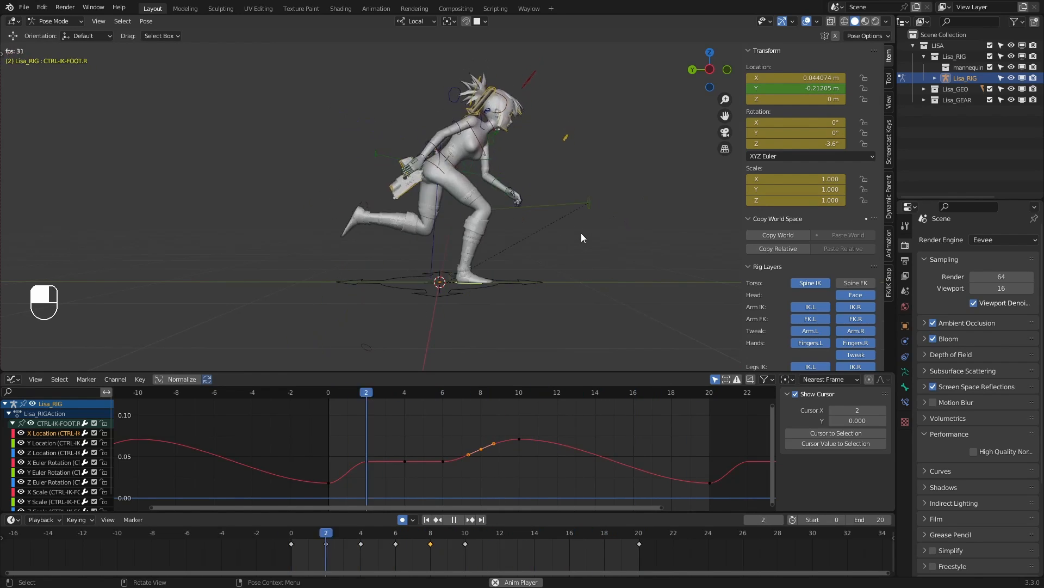
left_click_drag(301, 536, 447, 529)
key("Escape")
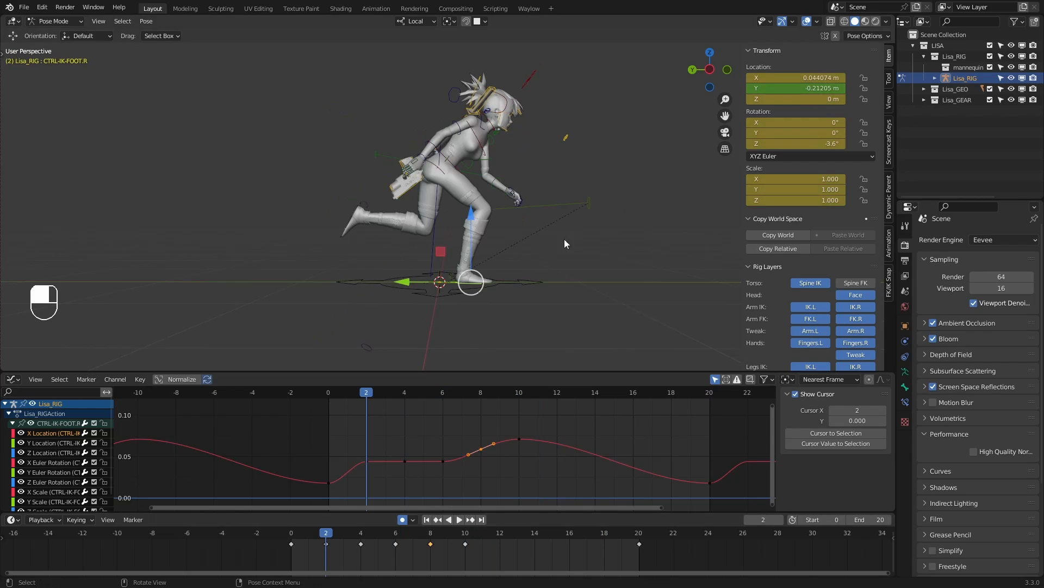
Select all of the rig's controls at frame 0 and step through the whole run cycle in side view
left_click(629, 192)
middle_click_drag(621, 190, 625, 210, "shift")
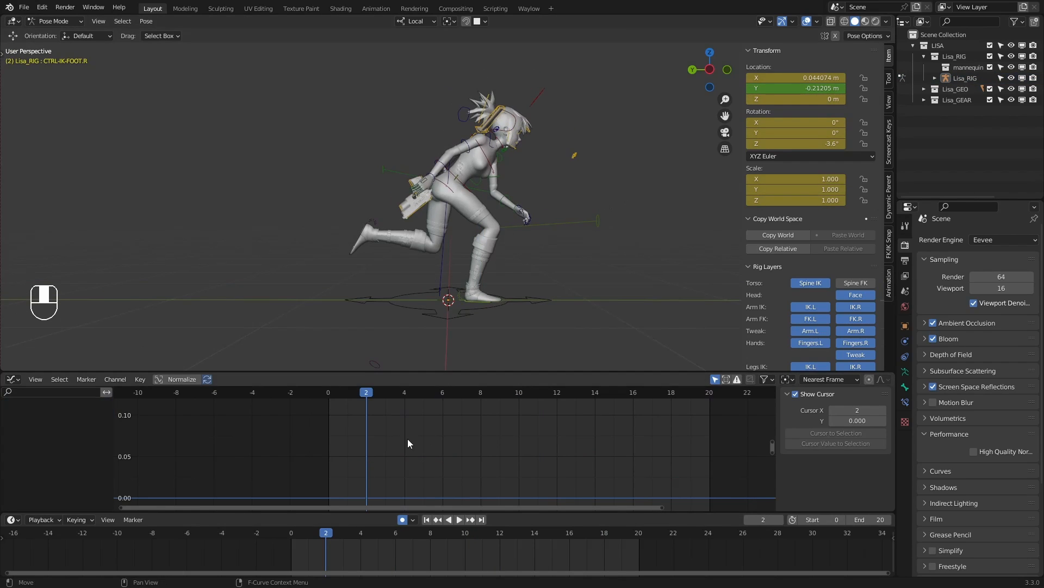
left_click(296, 536)
key("a")
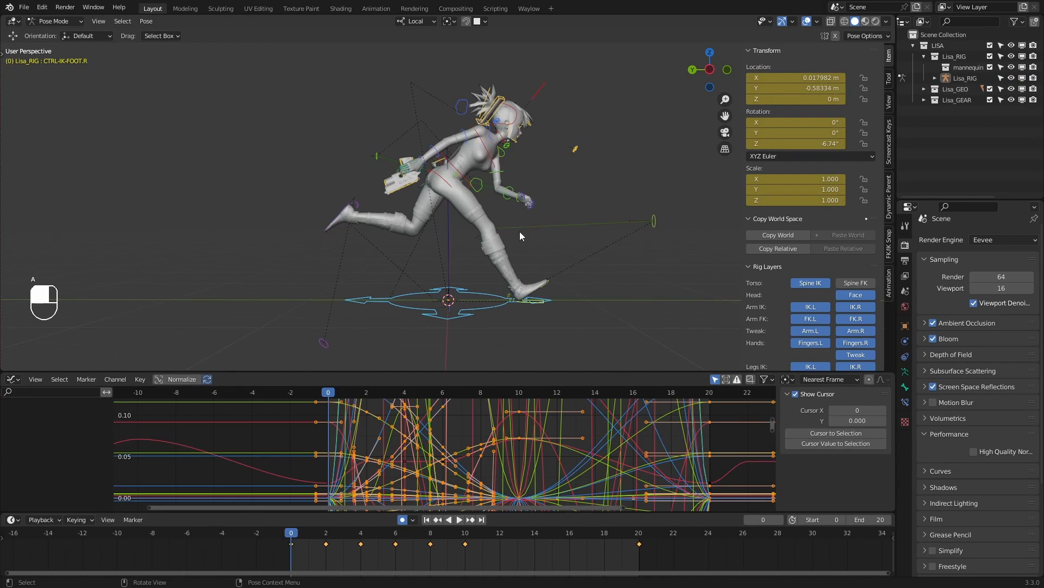
middle_click_drag(520, 230, 516, 232)
middle_click_drag(469, 272, 390, 260)
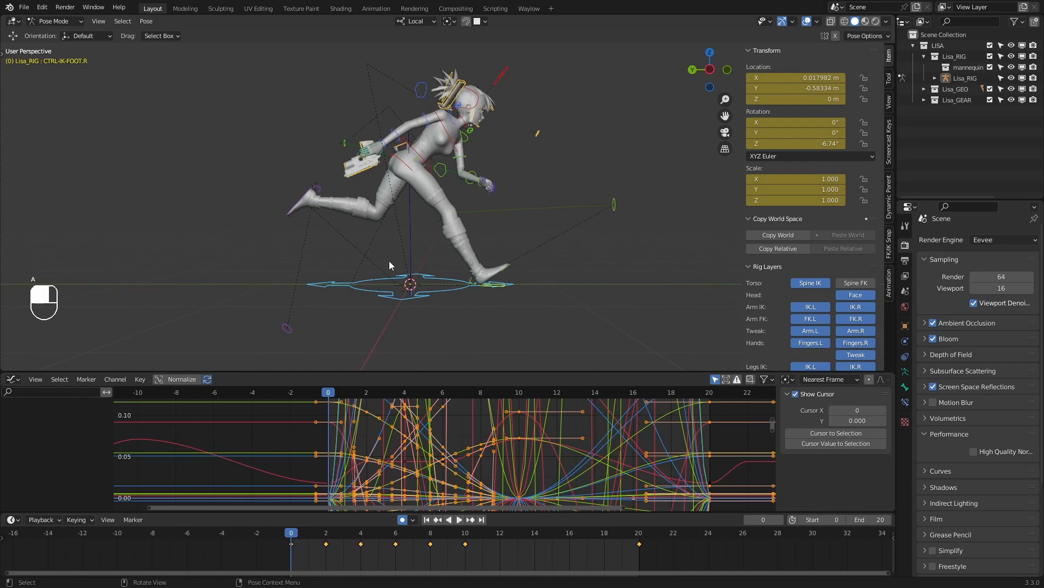
key("space")
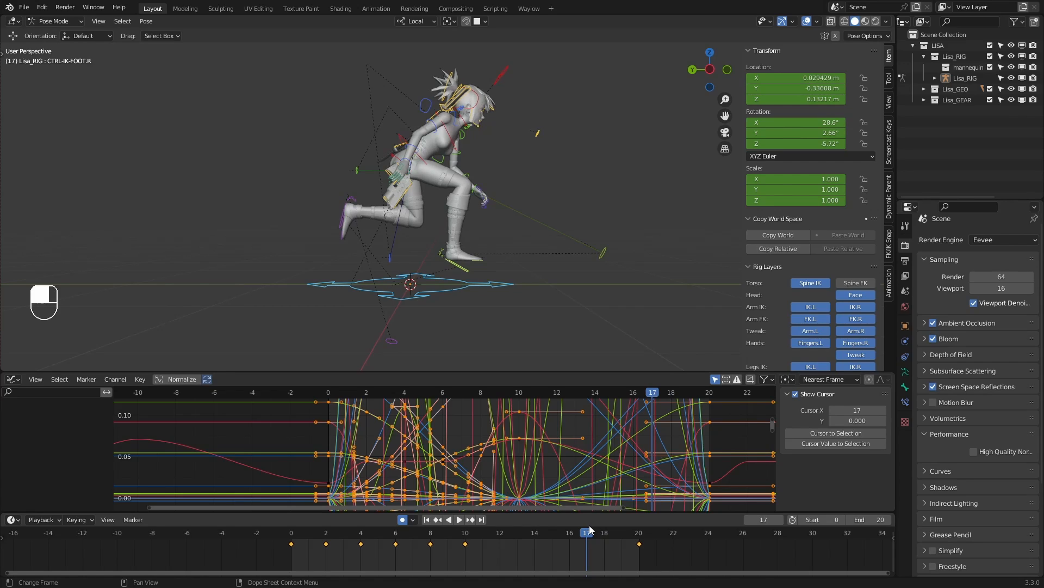
Copy the full rig pose at frame 2 and paste it flipped at frame 12
left_click(334, 536)
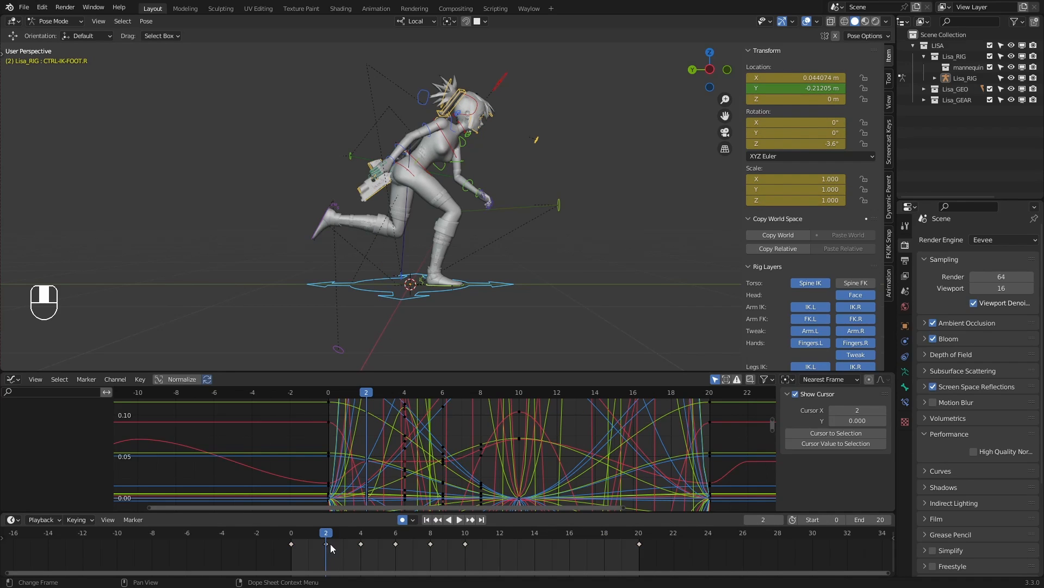
left_click(326, 547)
left_click(147, 21)
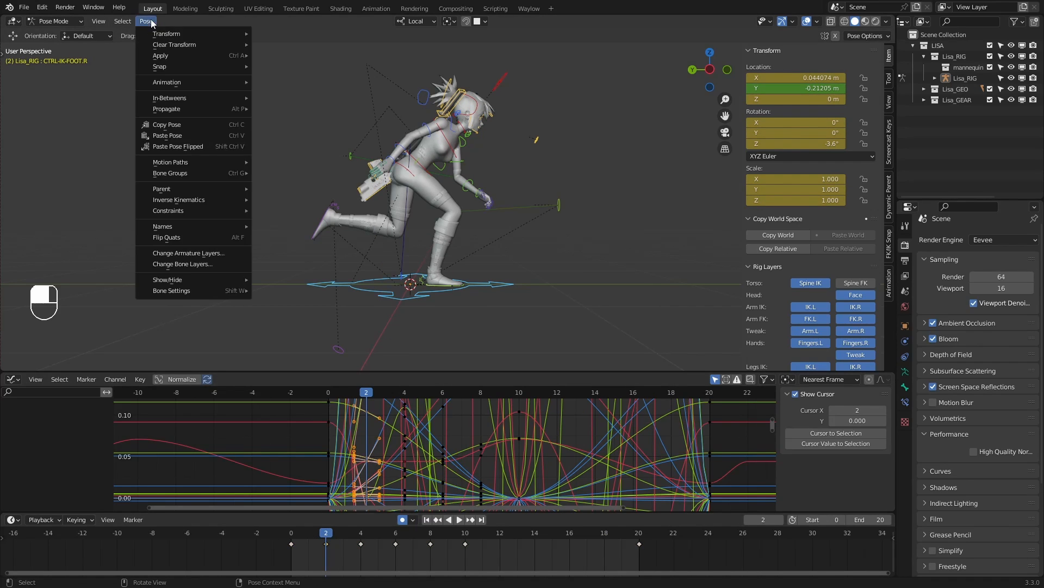
left_click(188, 126)
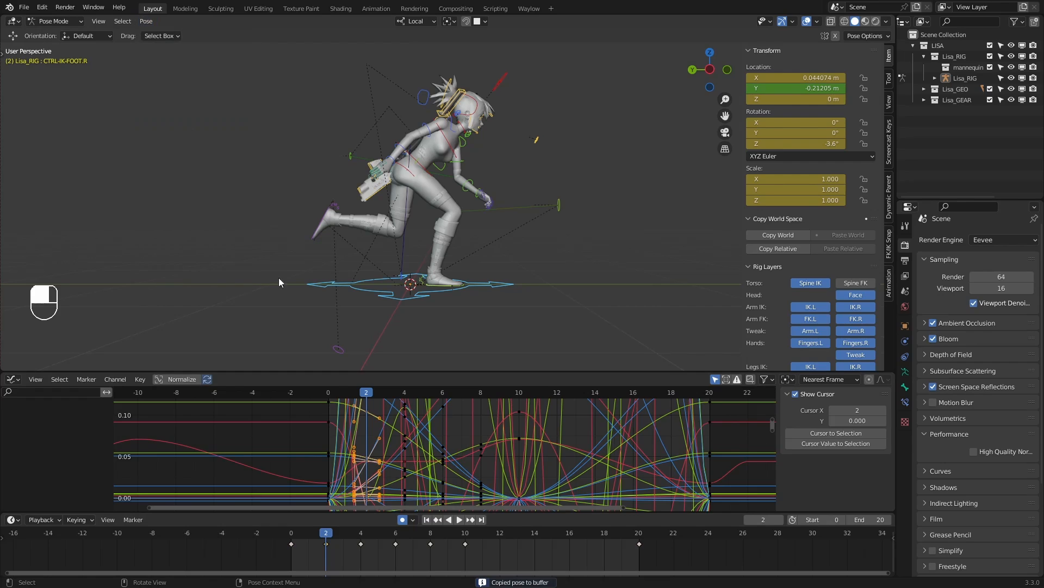
left_click(501, 533)
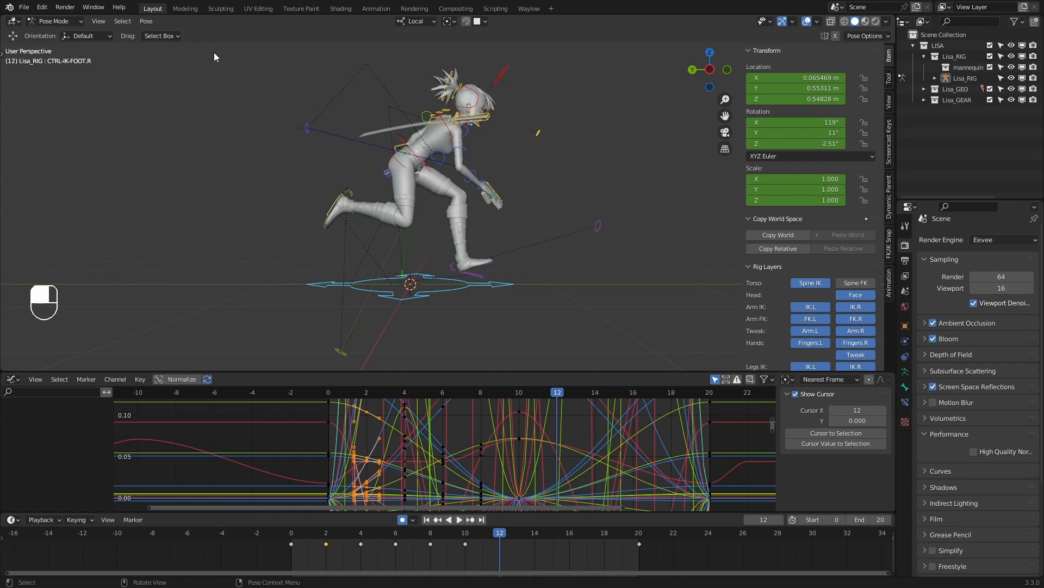
left_click(142, 23)
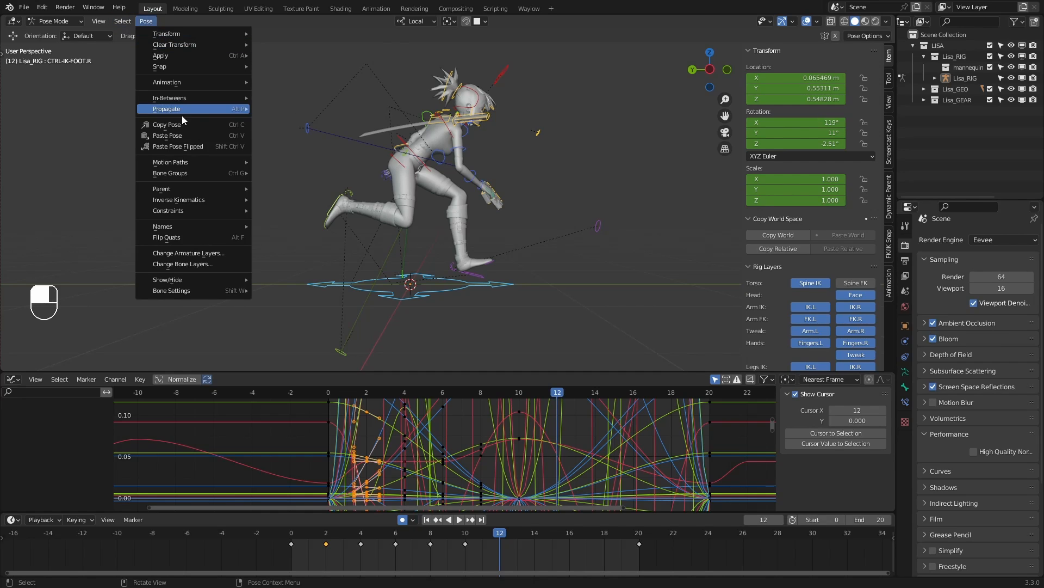
left_click(188, 147)
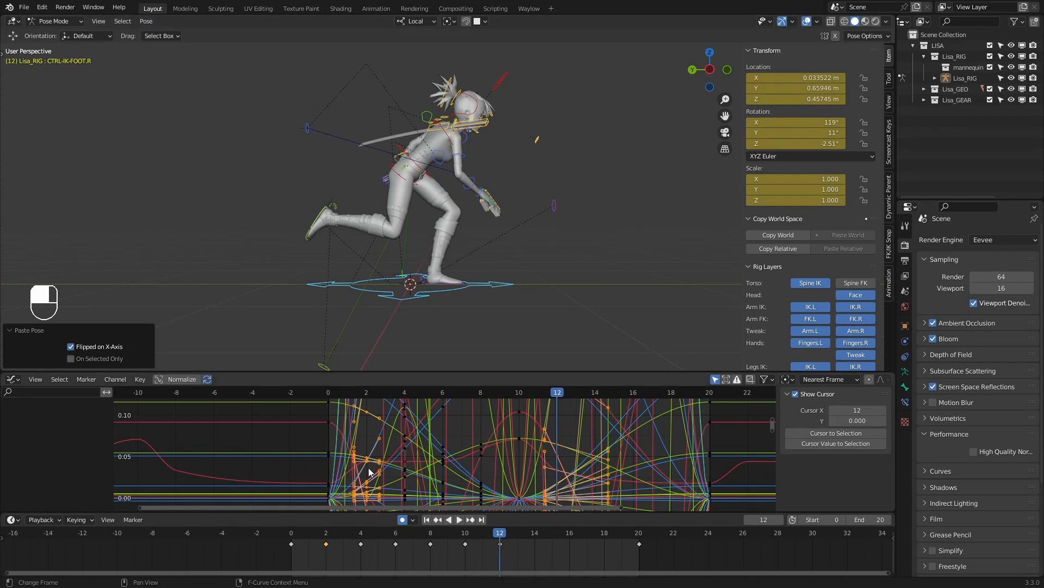
Compare the pose at frame 2 with its mirrored version at frame 12 and review the pose copy and paste commands
left_click(326, 534)
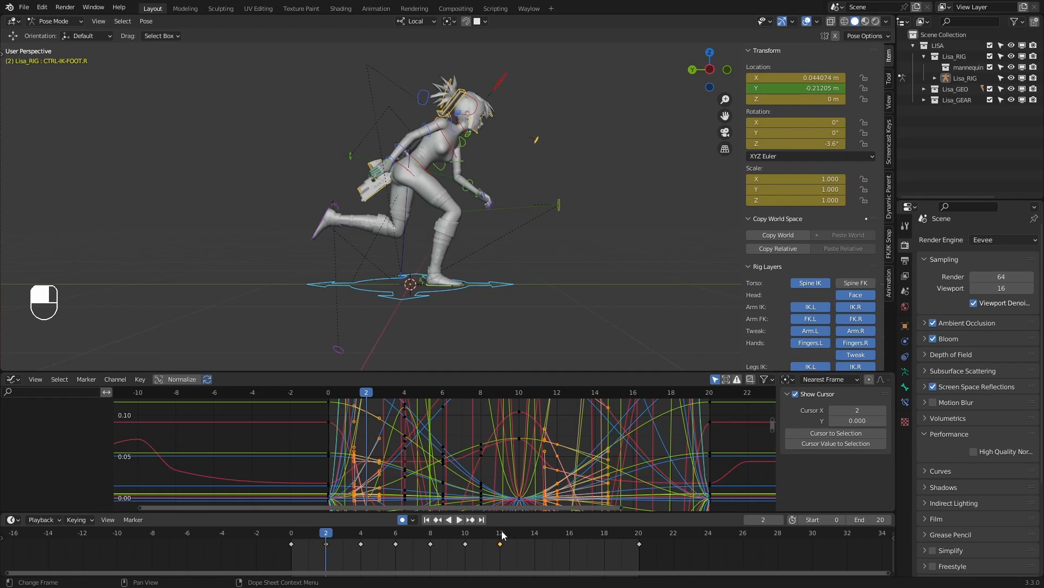
left_click(503, 536)
left_click(327, 535)
left_click(146, 22)
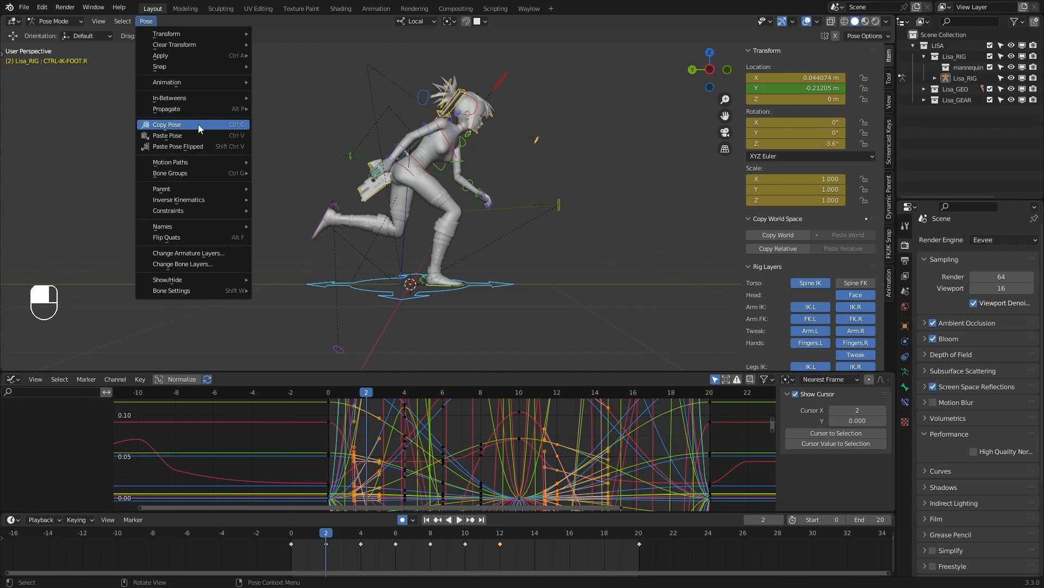
left_click(148, 22)
left_click(148, 22)
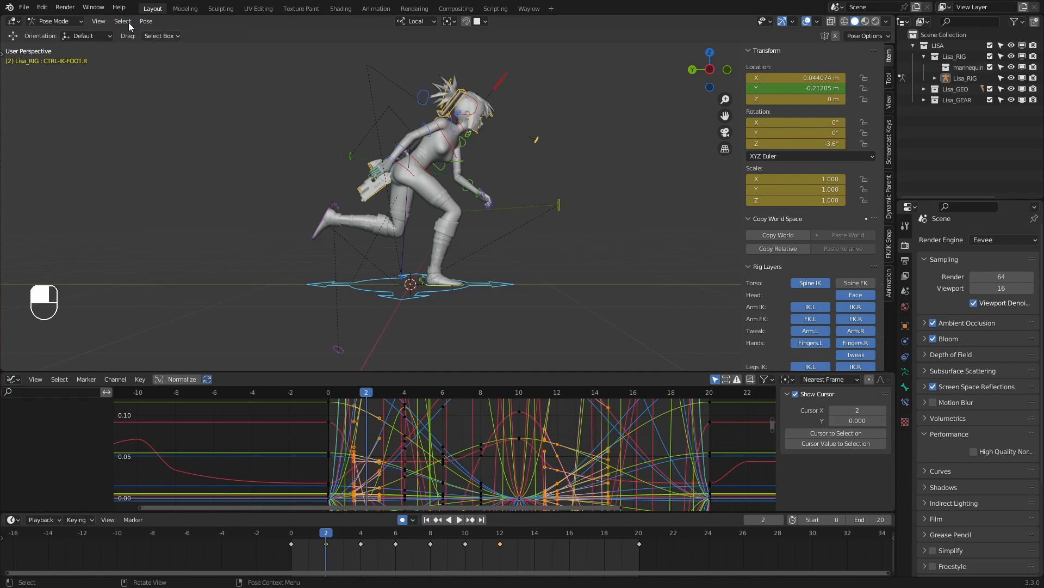
left_click(129, 22)
mouse_move(146, 21)
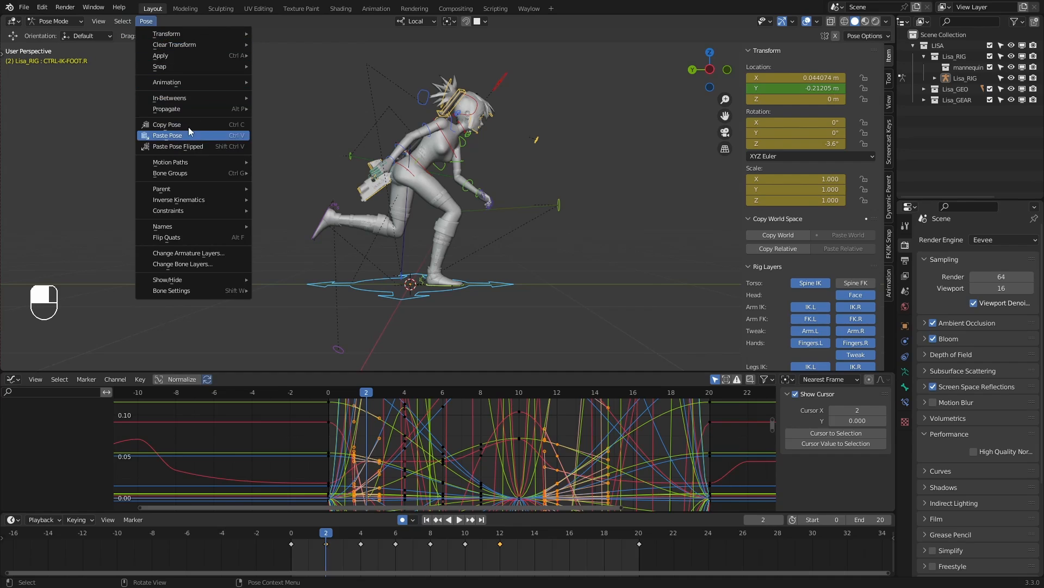
Copy the full rig pose at frame 4 and paste it flipped at frame 14
left_click(361, 541)
left_click(148, 21)
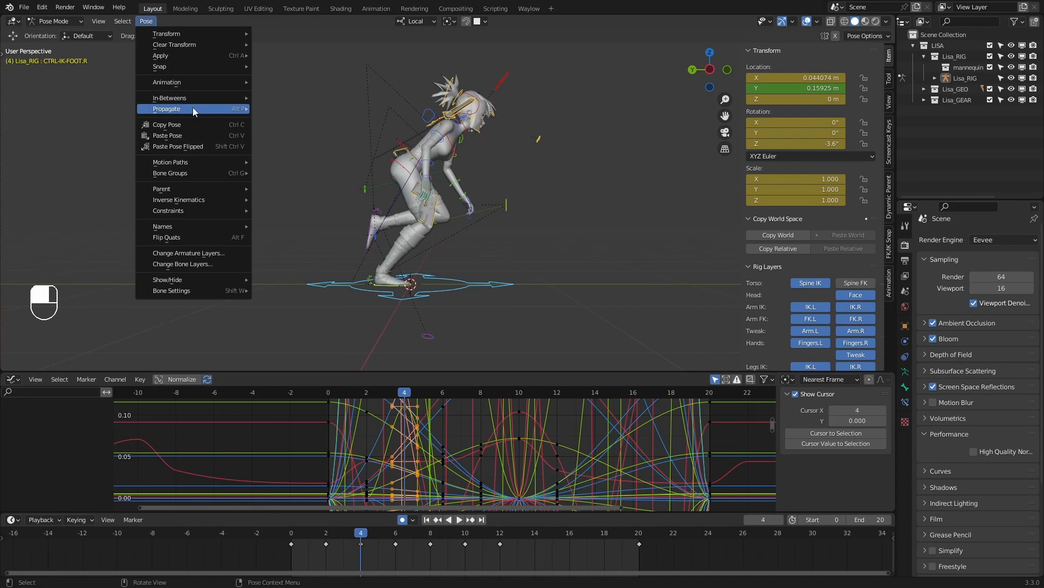
left_click(185, 127)
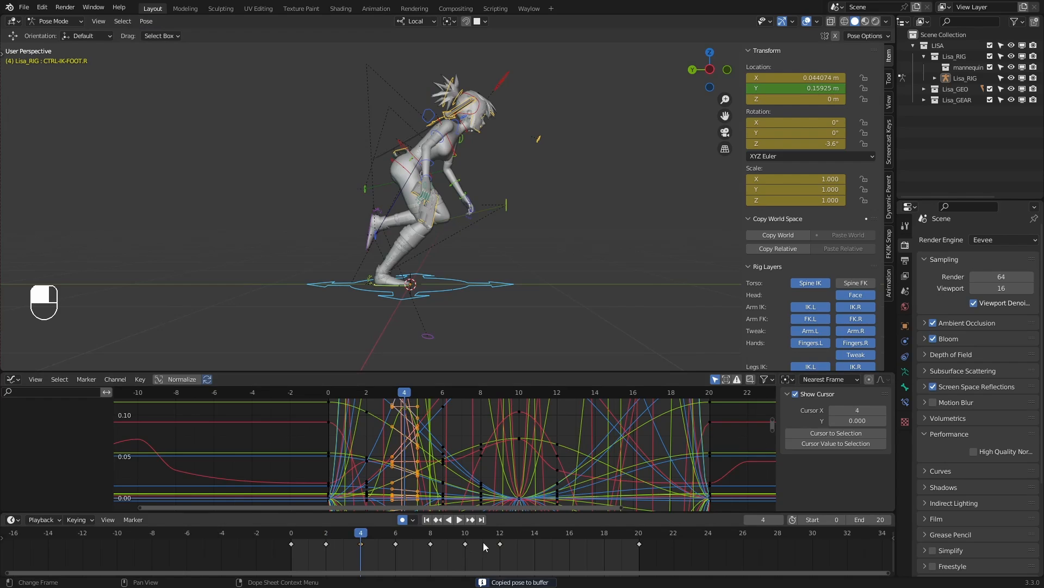
left_click(537, 534)
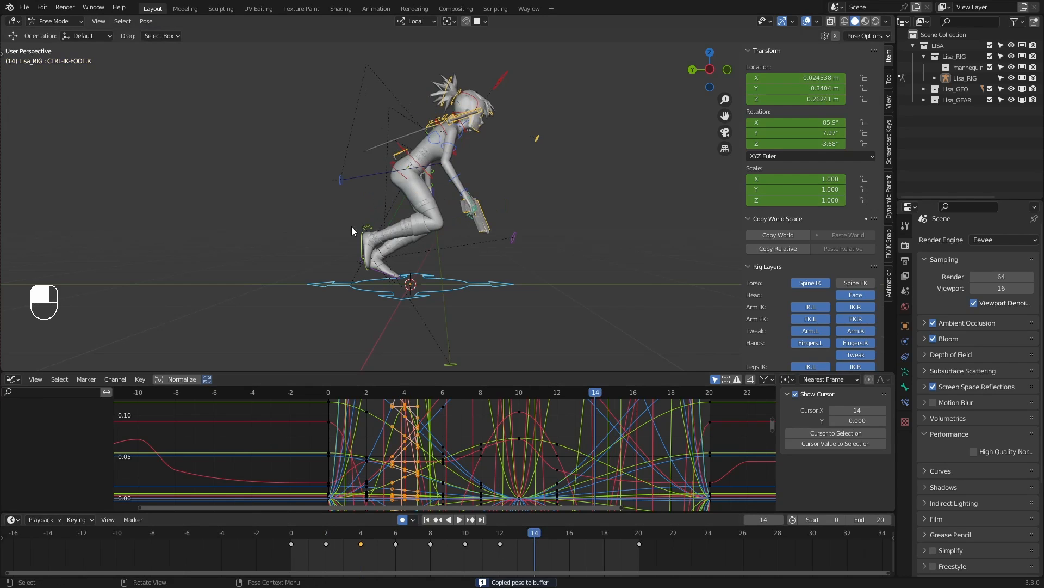
left_click(155, 23)
left_click(191, 149)
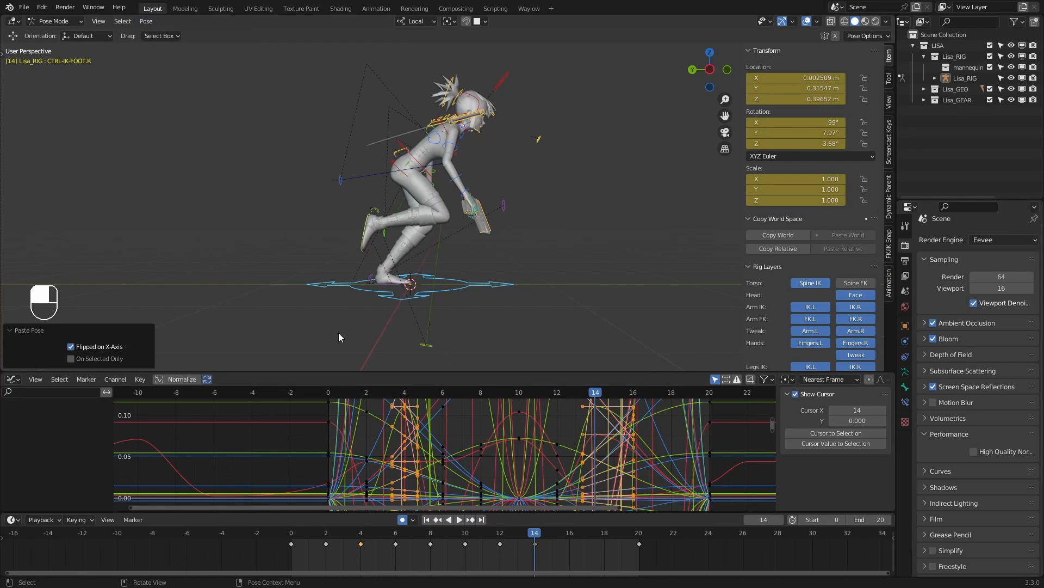
Compare the pose at frame 4 with its mirrored version at frame 14
left_click(361, 535)
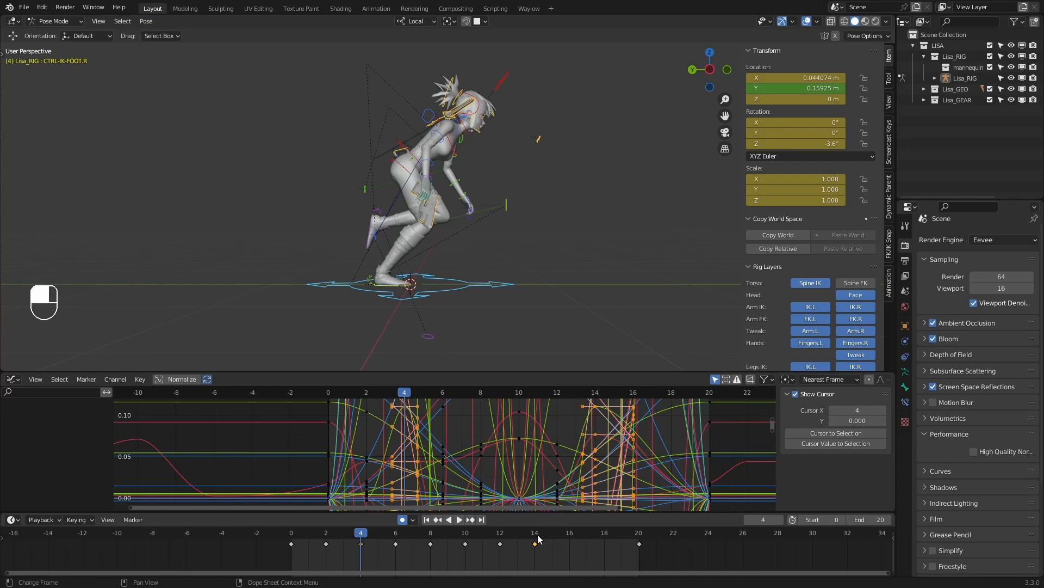
left_click(537, 535)
left_click(360, 534)
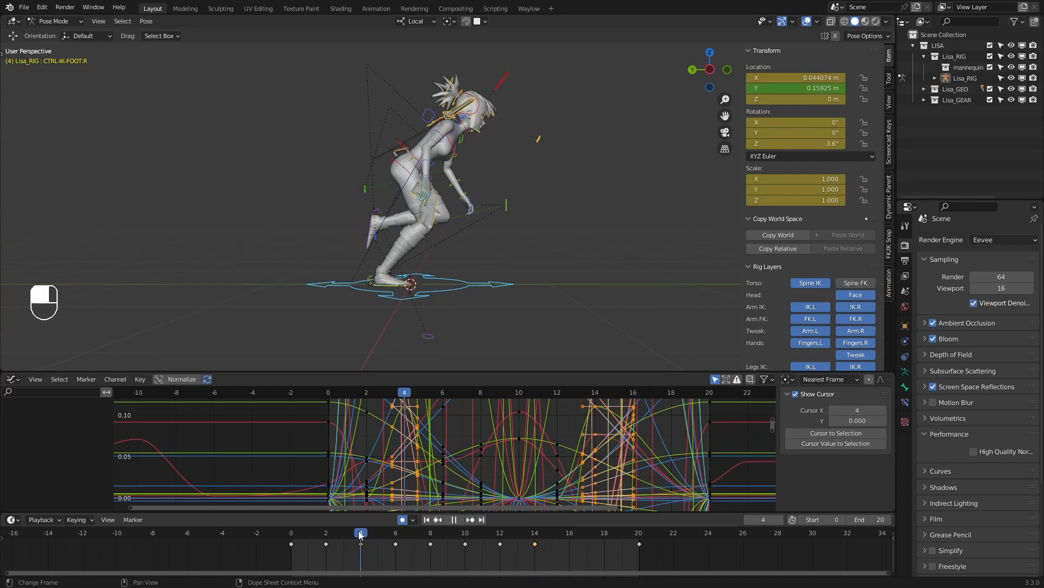
left_click(535, 534)
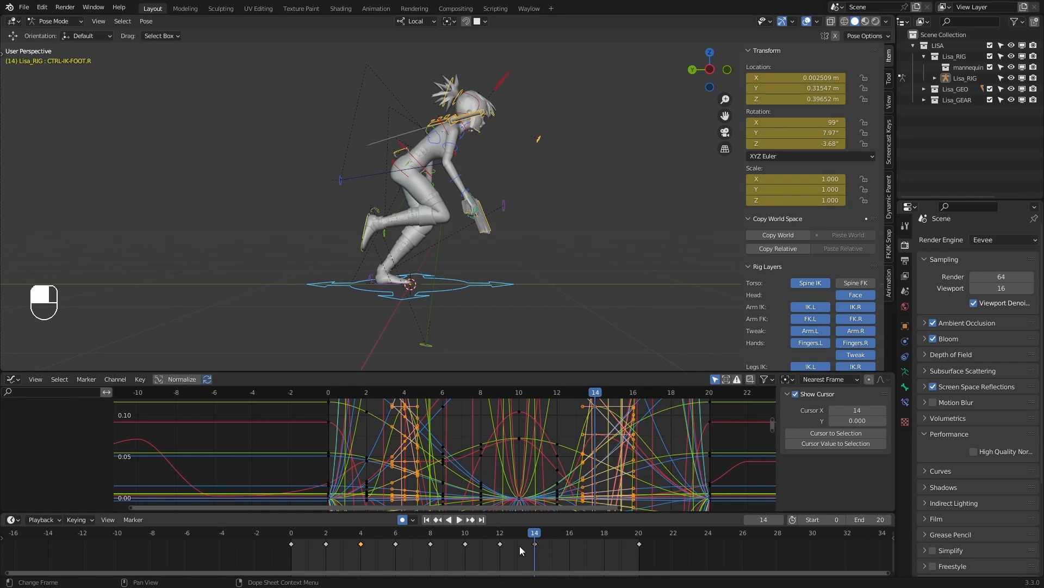
Copy the full rig pose at frame 6 and paste it flipped at frame 16
left_click(396, 544)
left_click(395, 534)
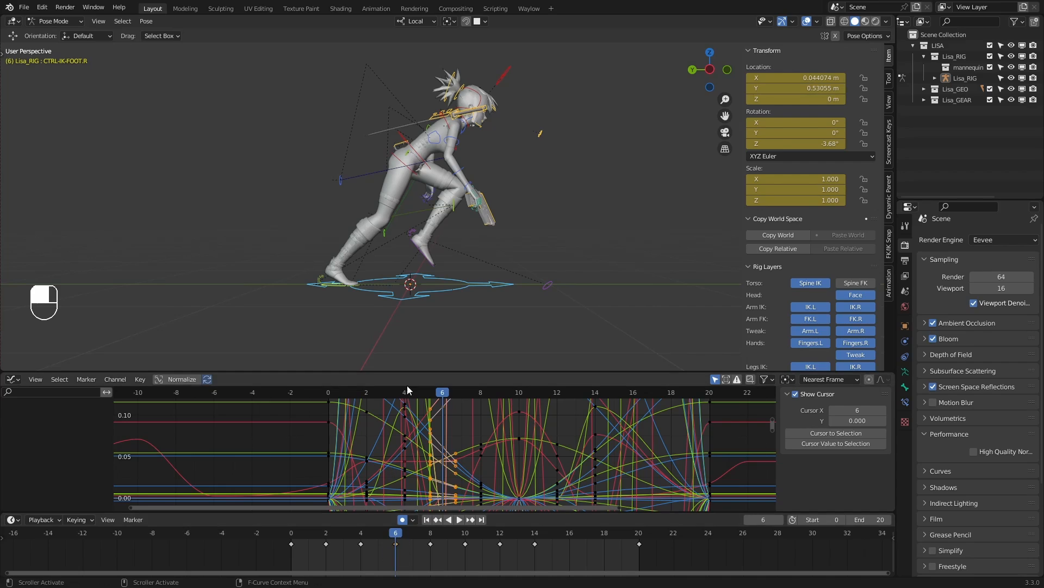
left_click(144, 17)
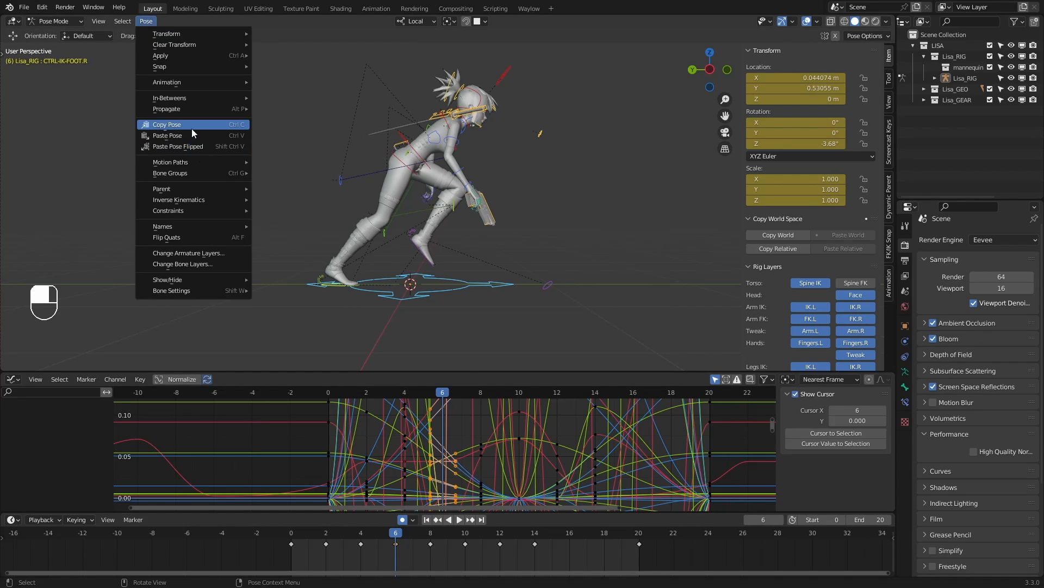
left_click(191, 128)
left_click(568, 535)
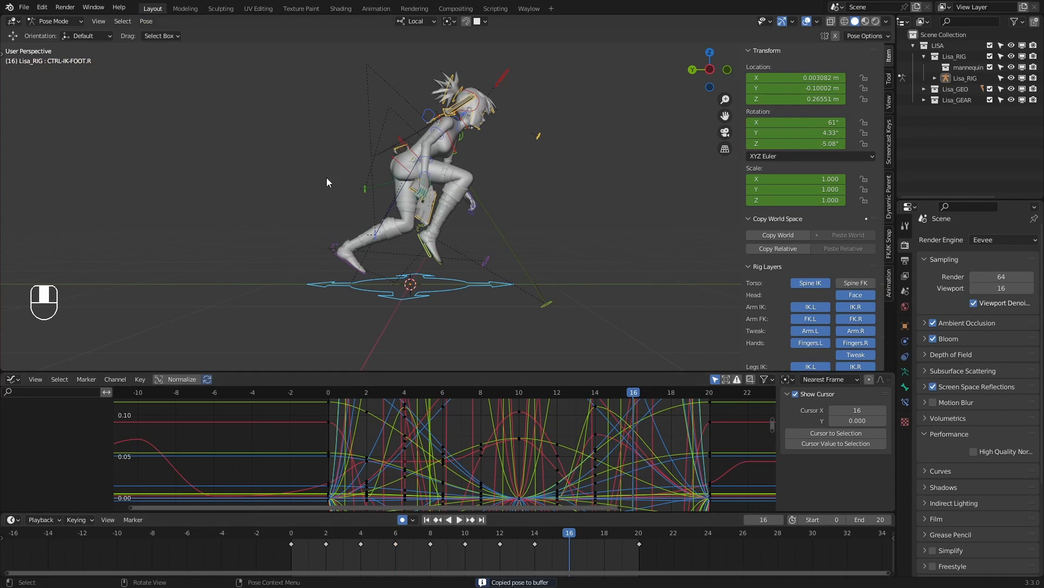
left_click(147, 21)
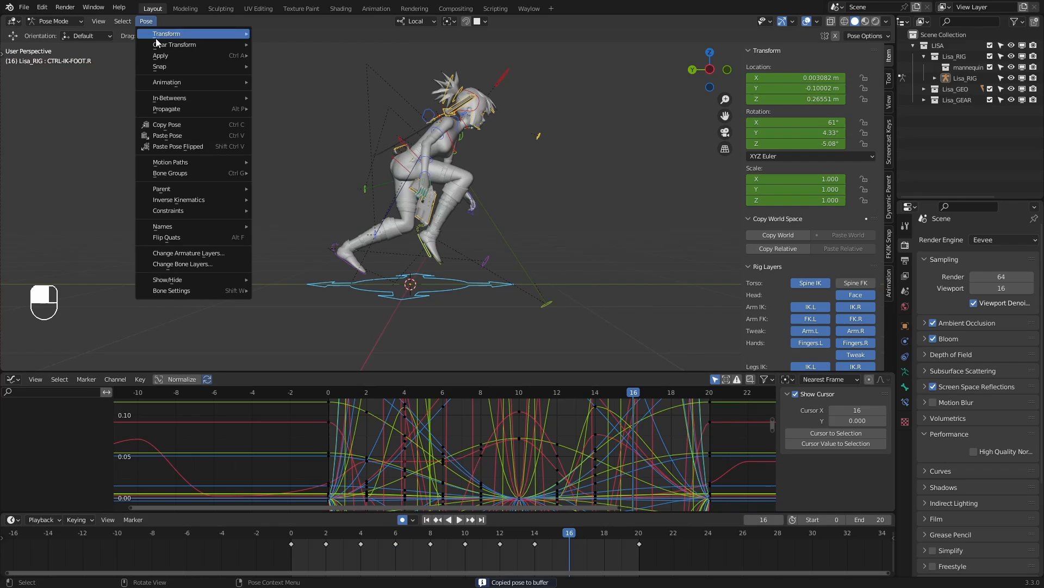
left_click(185, 146)
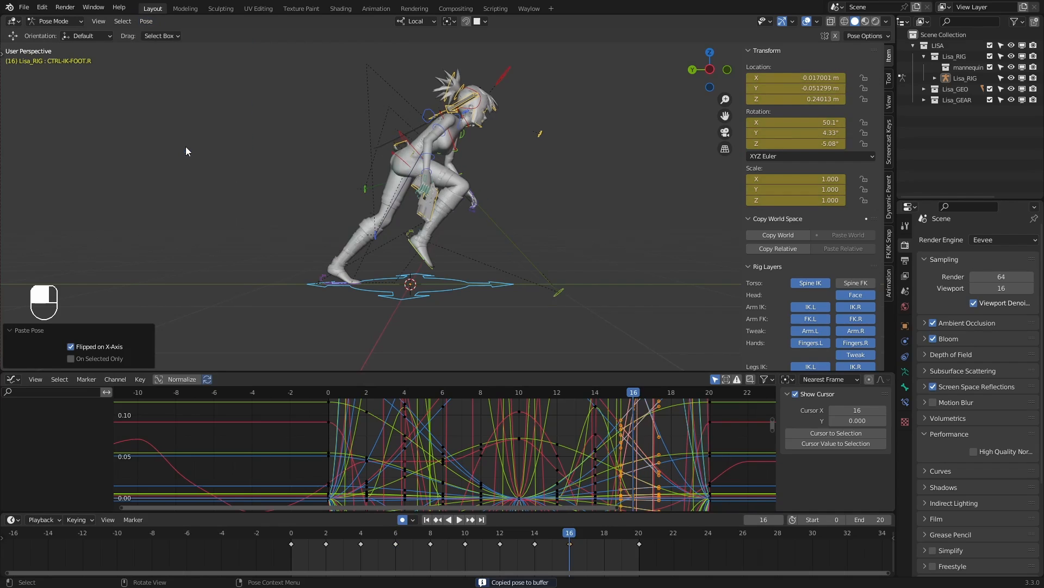
Copy the full rig pose at frame 8 and paste it flipped at frame 18
left_click(395, 535)
left_click(430, 544)
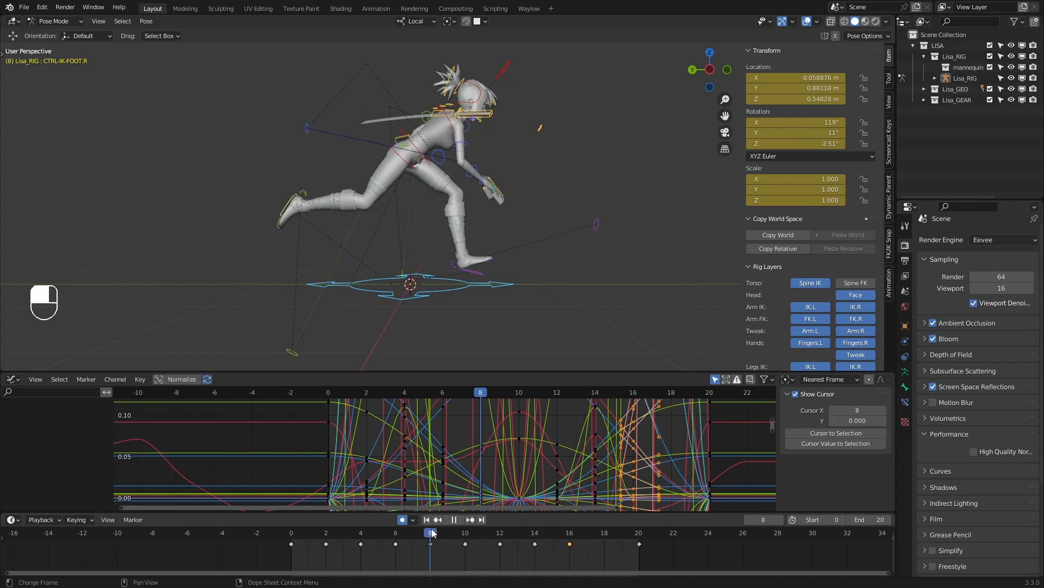
left_click(146, 21)
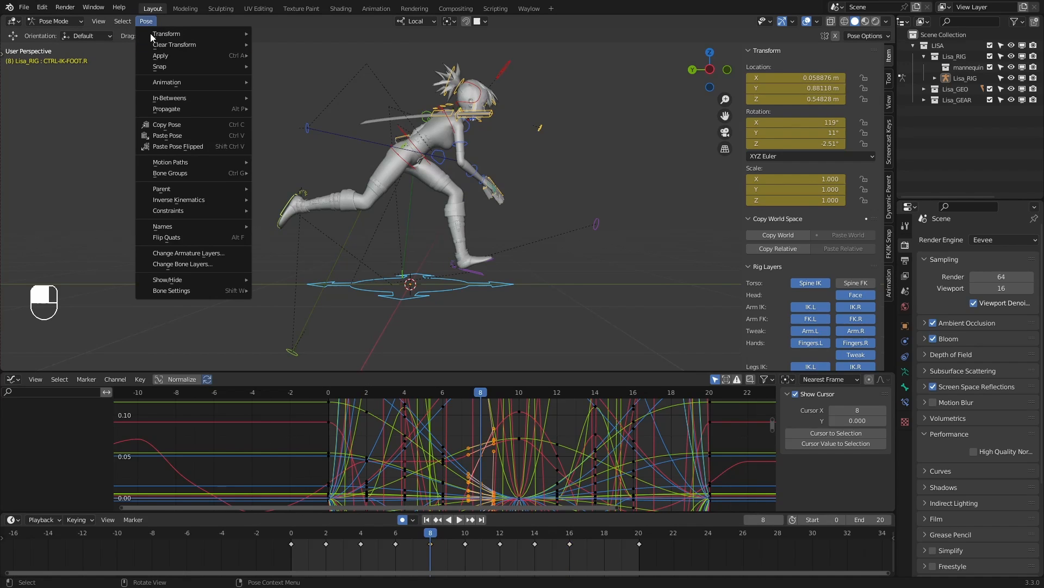
left_click(185, 124)
left_click(605, 546)
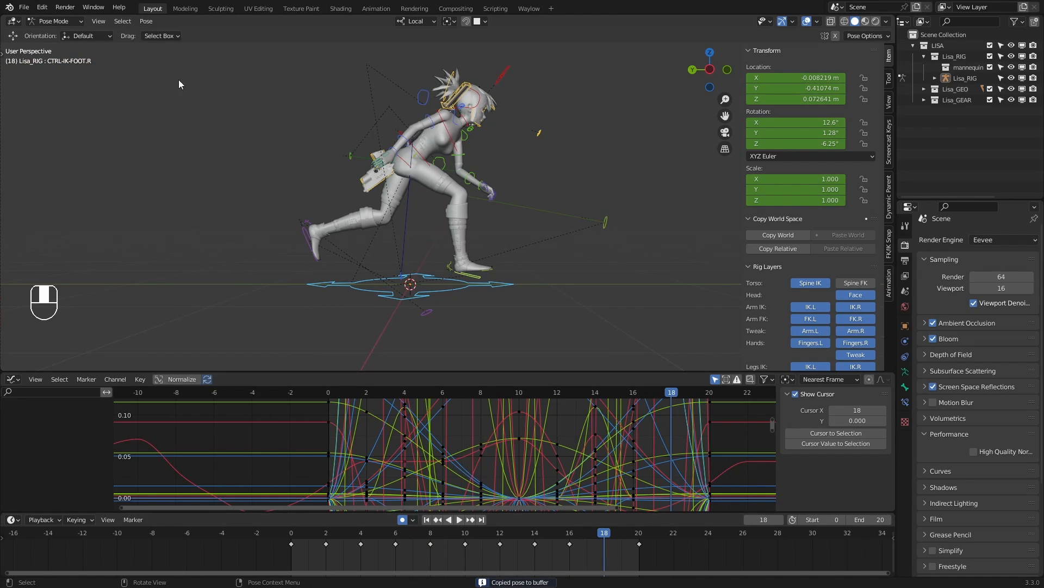
left_click(150, 22)
left_click(184, 149)
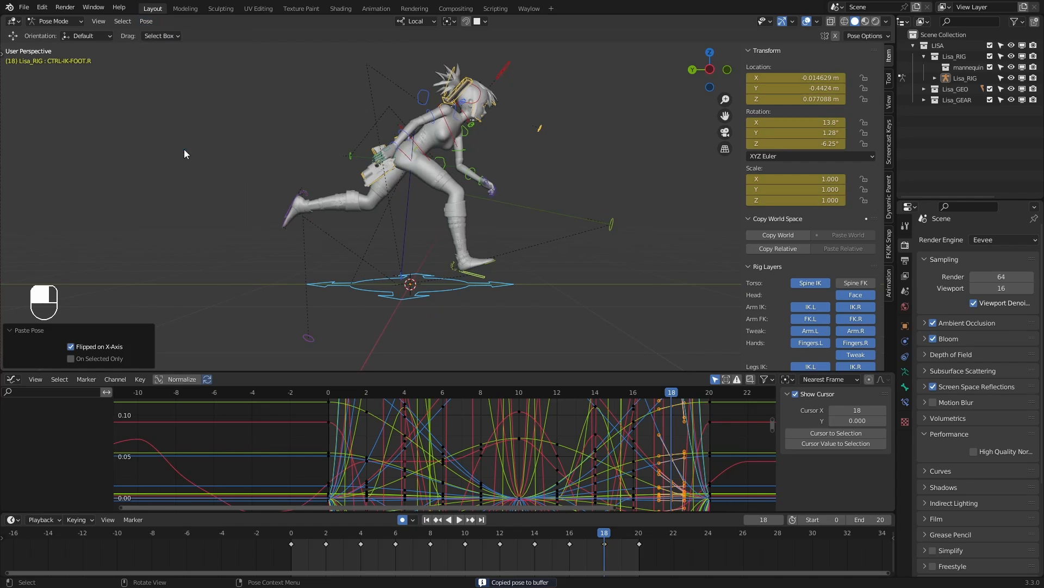
Scrub through frames 0 to 20 to compare the first-half poses with their mirrored second-half counterparts
left_click_drag(596, 530, 330, 511)
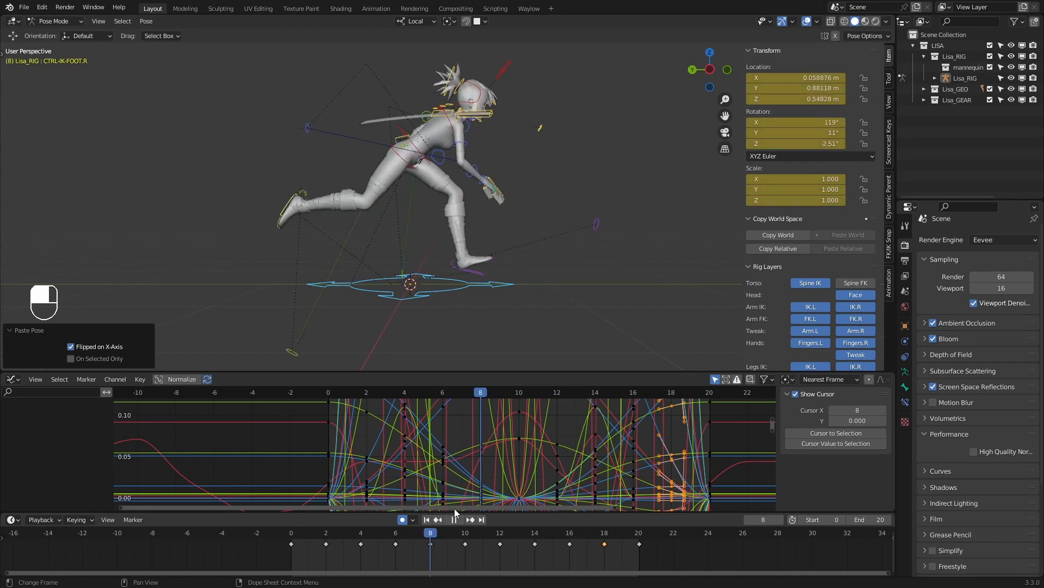
key("space")
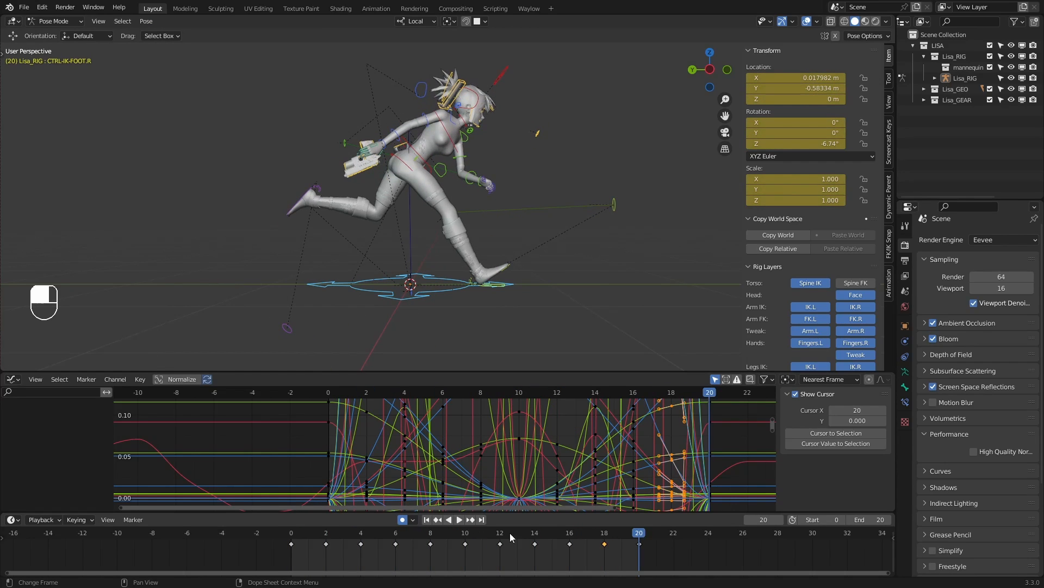
key("space")
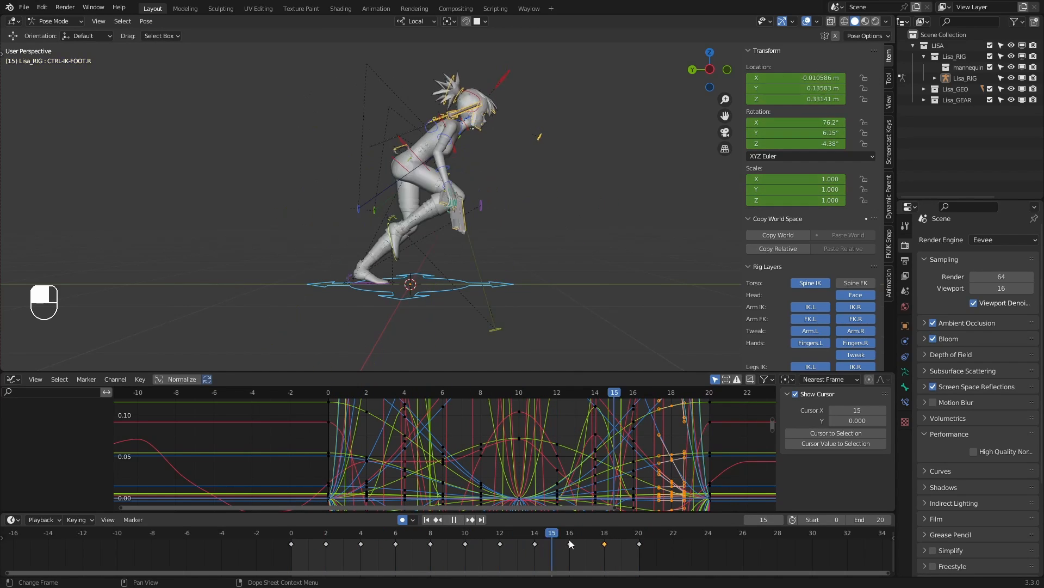
key("space")
left_click(294, 532)
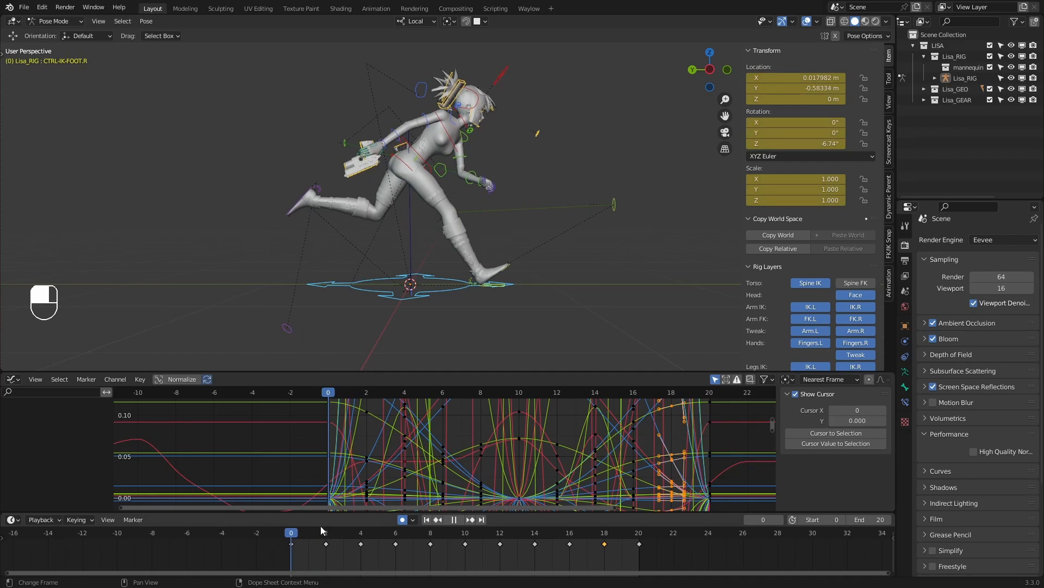
Play the run cycle and examine the motion from the side and the front
left_click(460, 520)
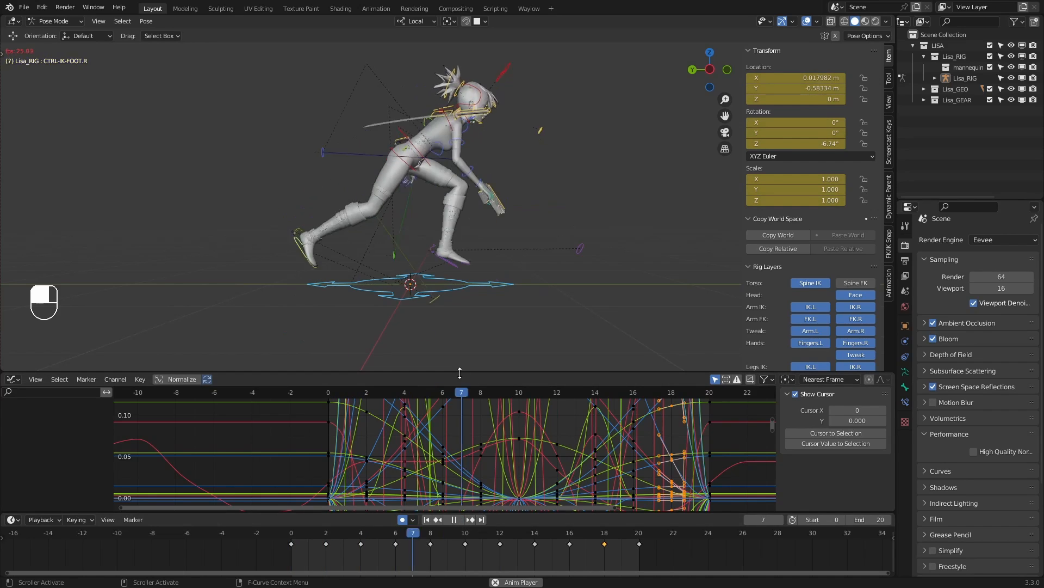
left_click(538, 265)
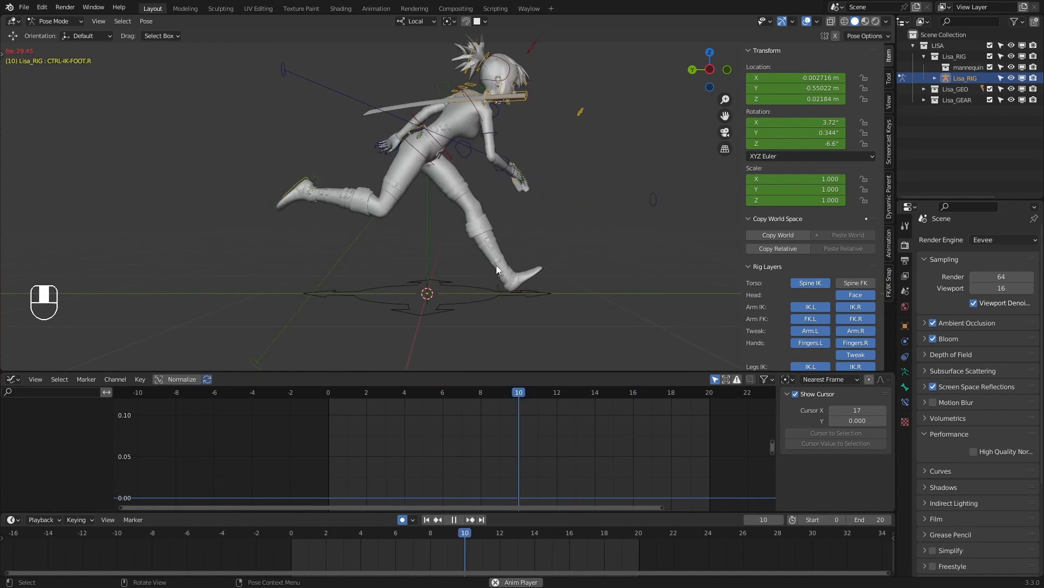
middle_click_drag(602, 250, 418, 234)
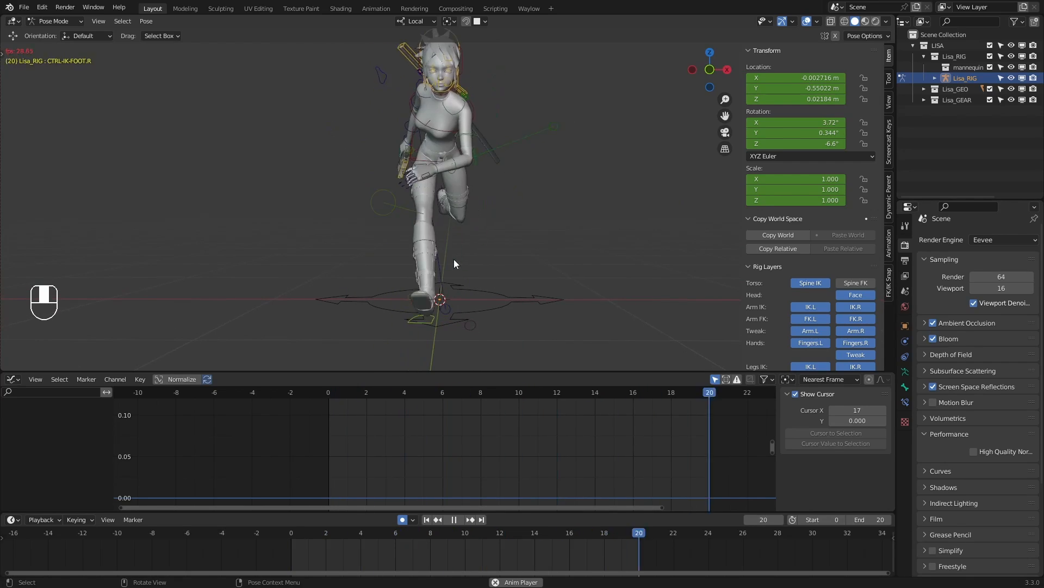
middle_click_drag(454, 259, 557, 264)
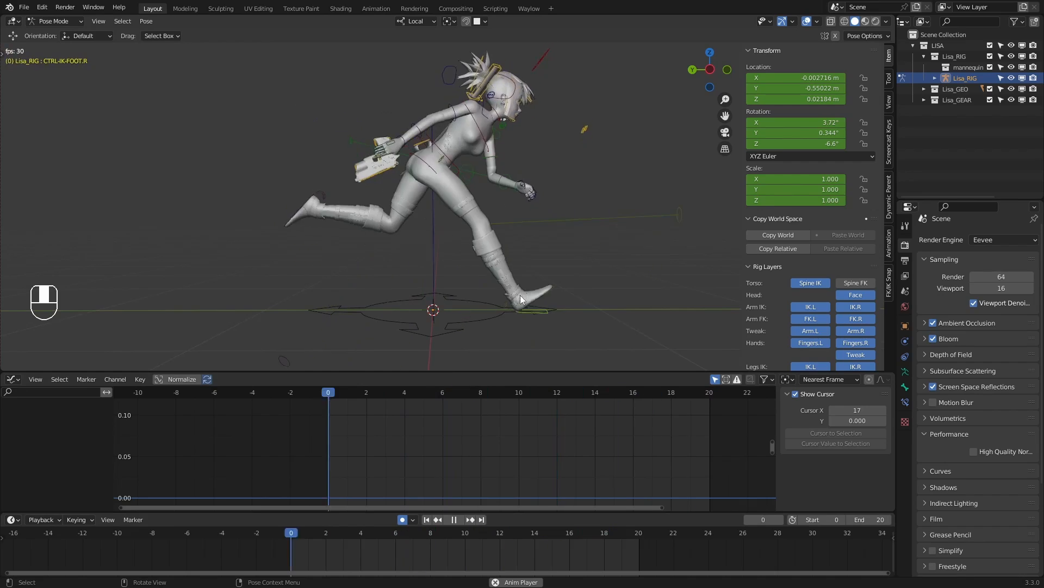
key("KP_1")
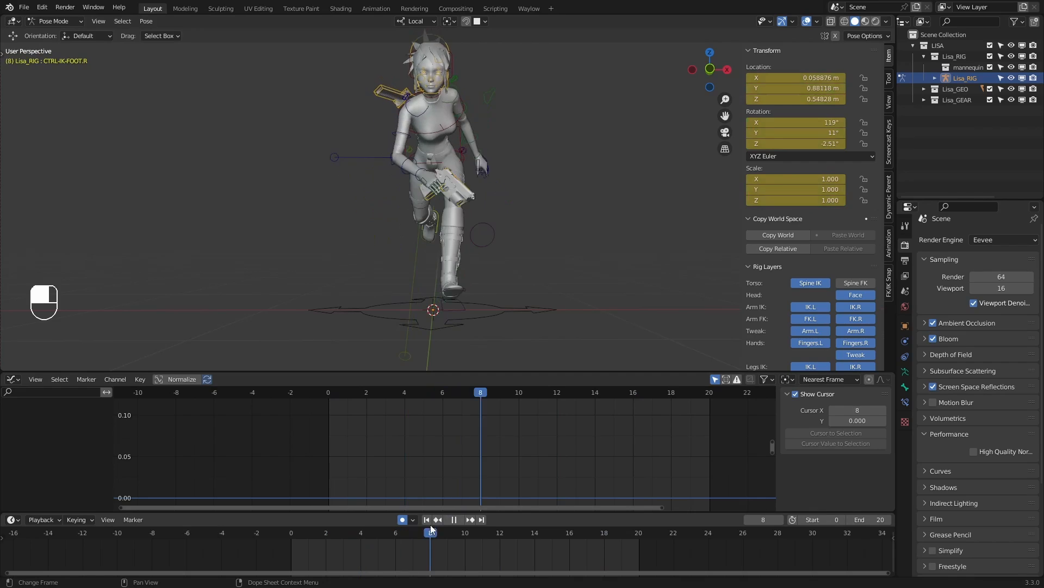
Go to frame 0, select the right foot IK control, and select its X Location key at frame 2
left_click_drag(489, 521, 289, 532)
left_click(422, 326)
middle_click_drag(349, 460, 361, 451)
left_click_drag(370, 465, 389, 443)
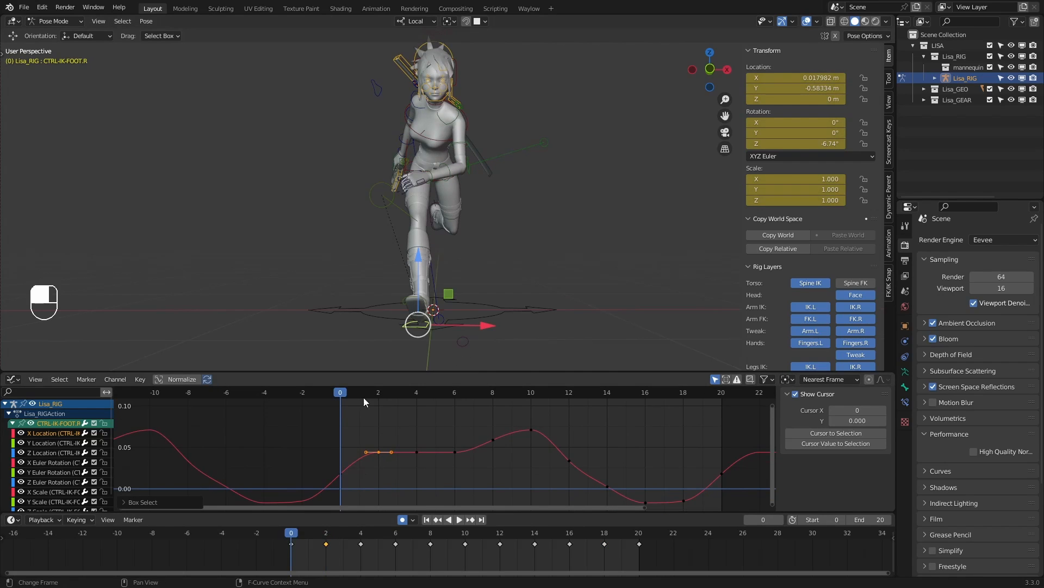
Copy the right foot's X location of 0.044074 m from frame 2 to frame 0 and scrub to check the foot
left_click_drag(372, 394, 377, 391)
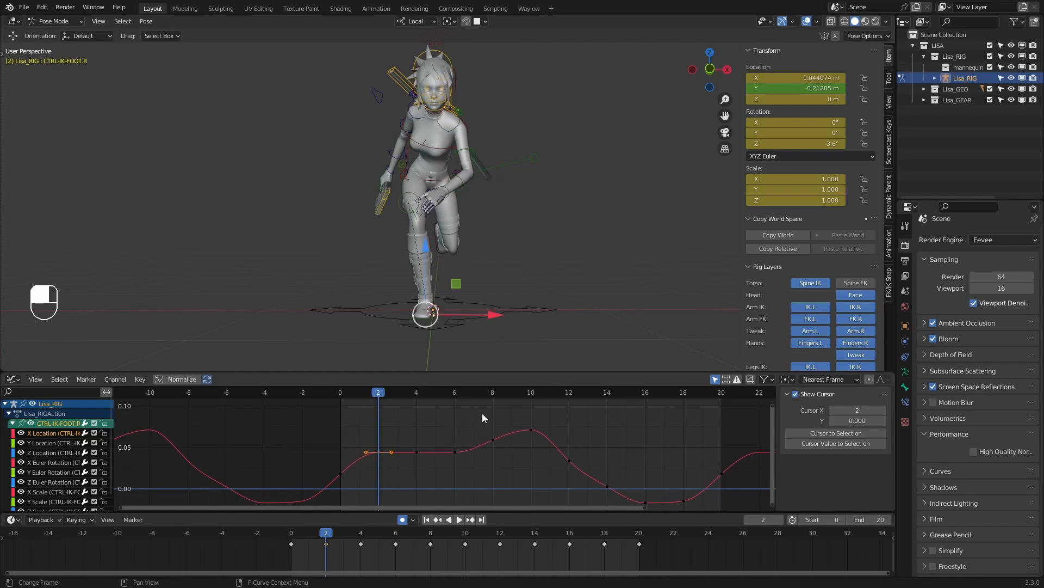
left_click(816, 77)
key("ctrl+c")
left_click(362, 422)
left_click(336, 394)
left_click_drag(350, 438, 325, 496)
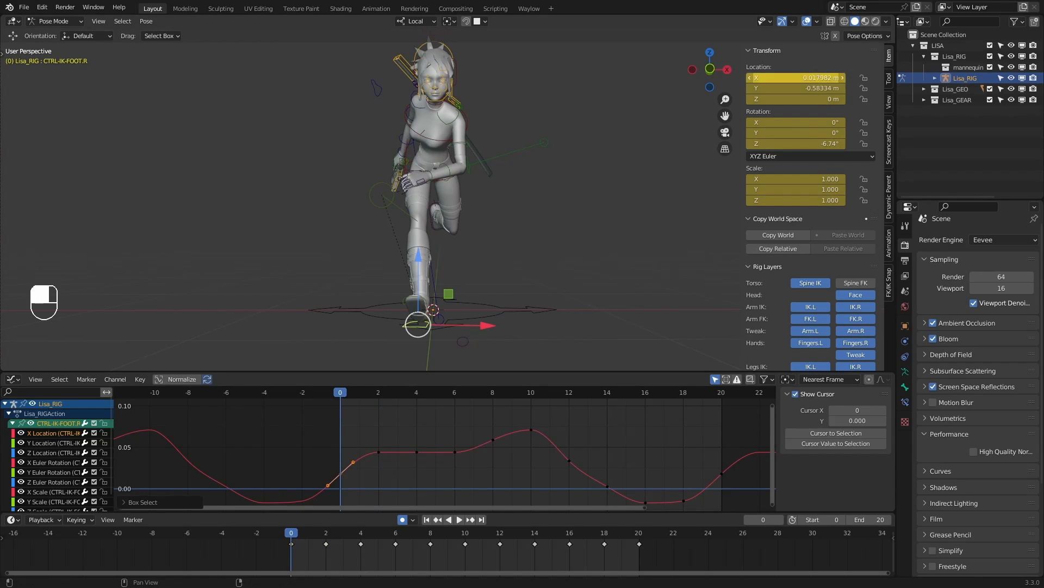
key("ctrl+v")
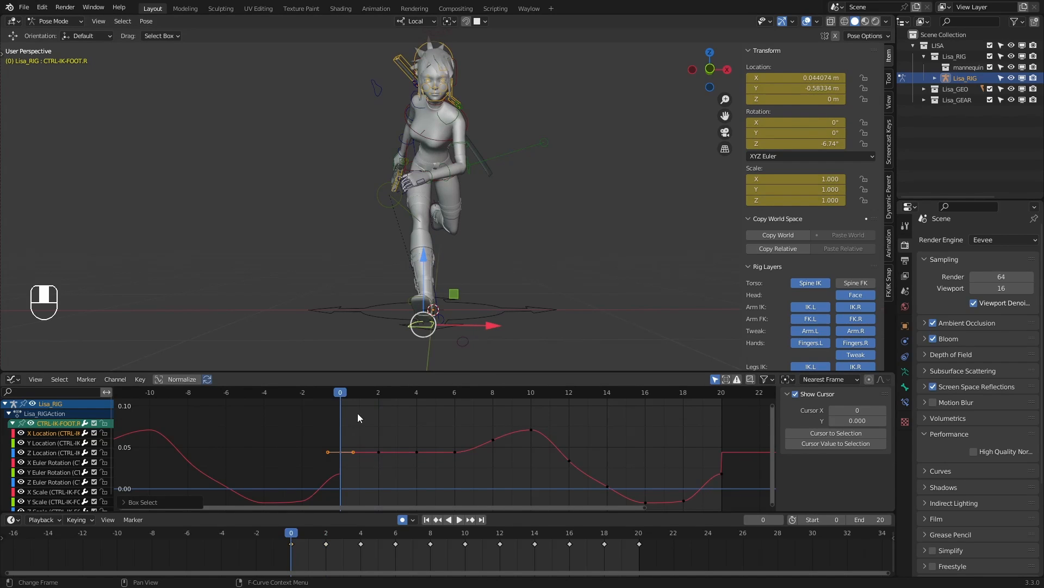
key("space")
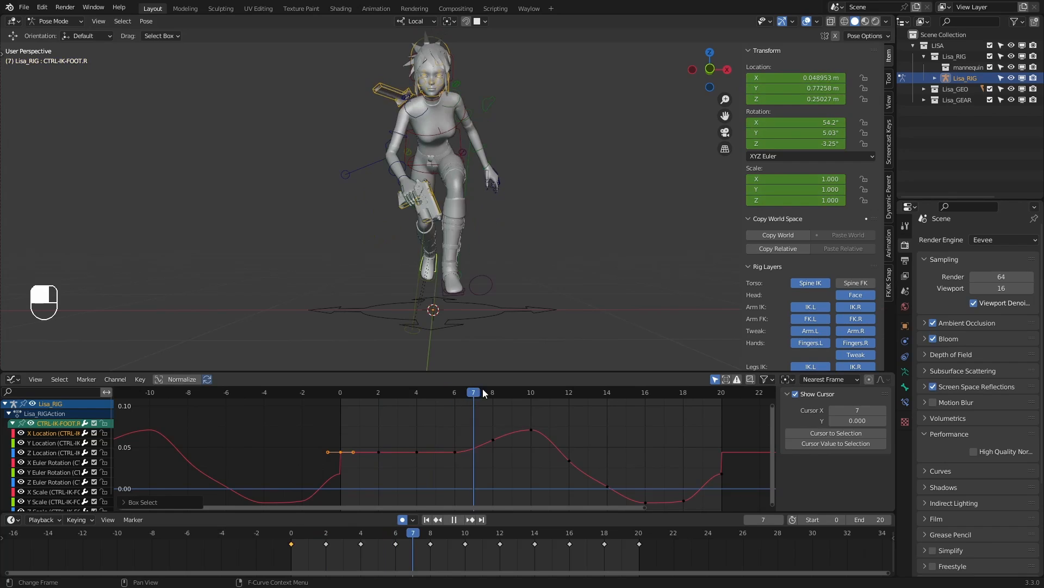
key("space")
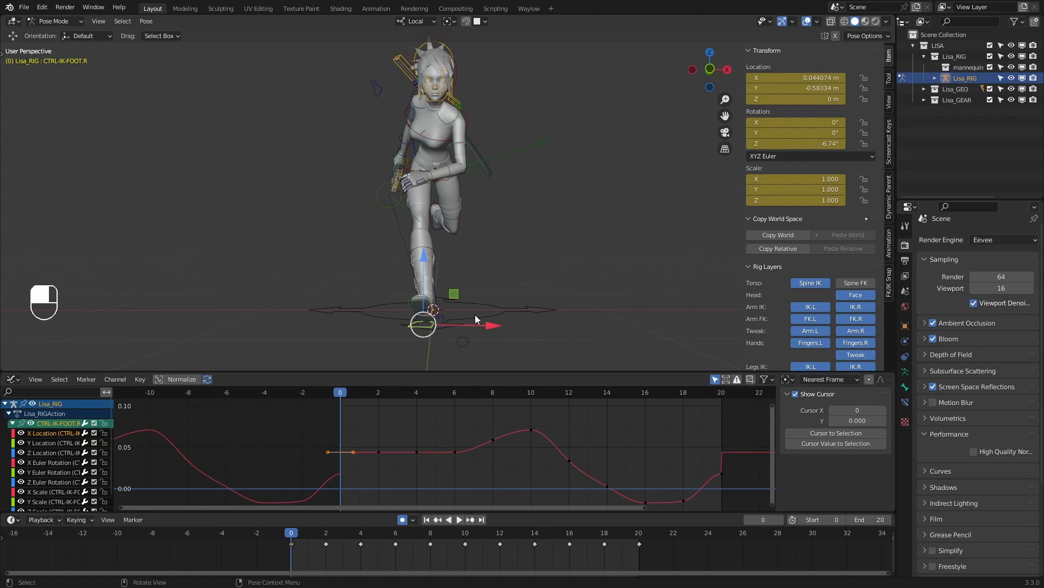
Shift the right foot at frame 0 along X to 0.025142 m and copy that X location to frame 2
left_click_drag(471, 326, 465, 322)
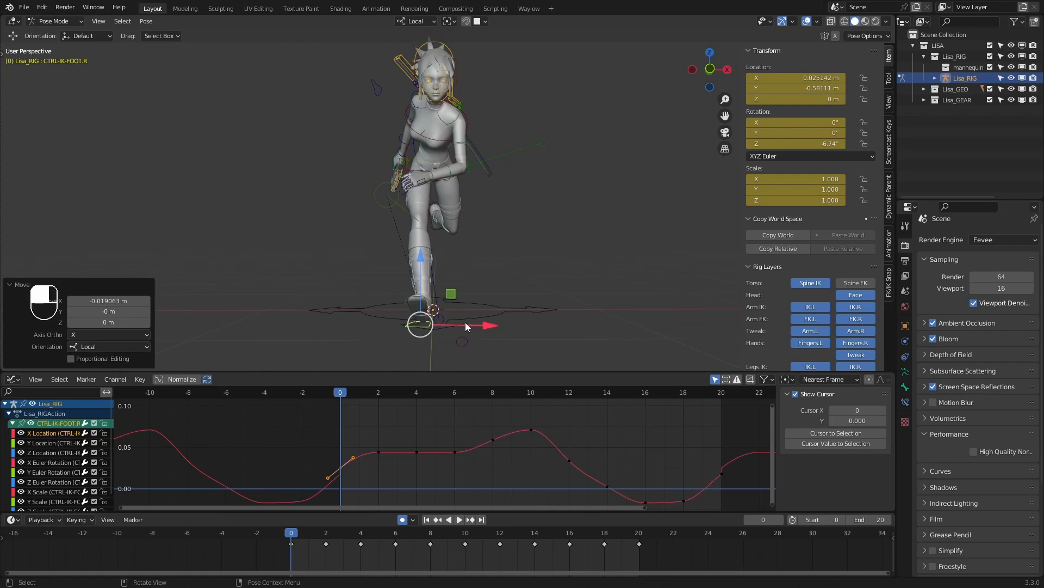
left_click_drag(345, 446, 335, 476)
left_click(797, 80)
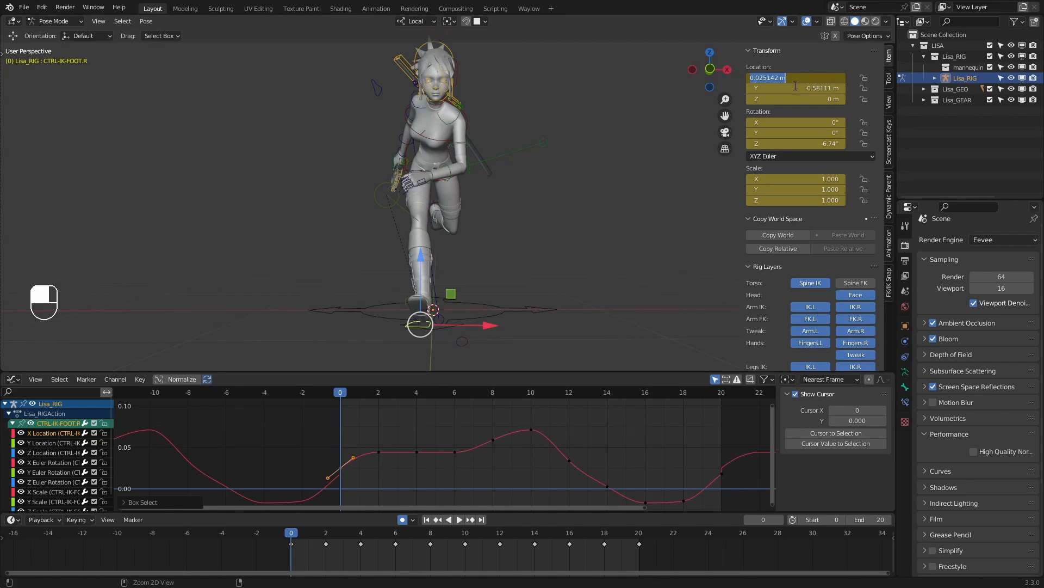
left_click(382, 439)
left_click(377, 392)
left_click_drag(475, 427, 372, 460)
key("ctrl+v")
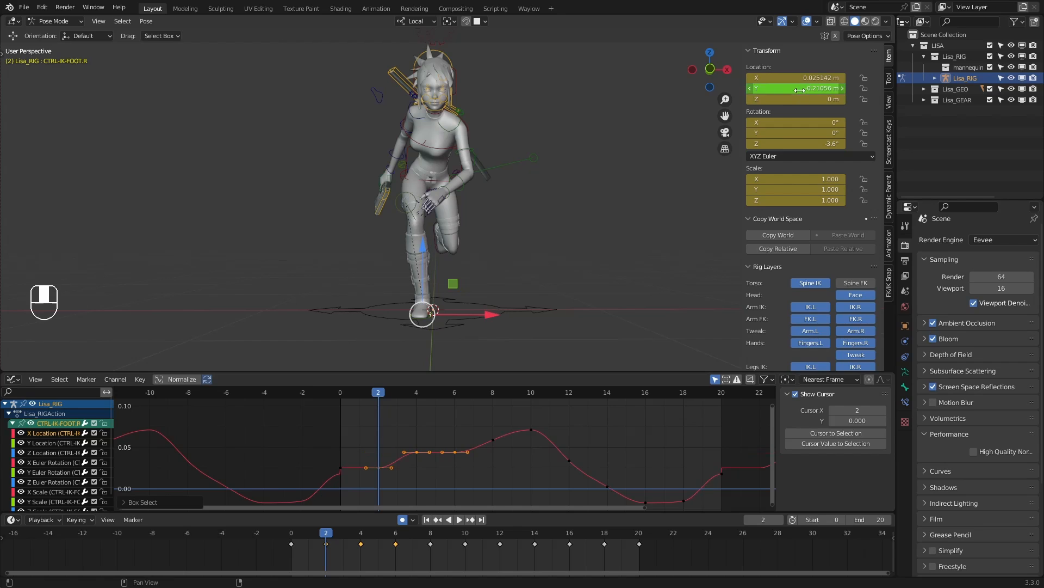
Set the right foot's X location at frame 4 to 0.025142 m
left_click_drag(432, 435, 400, 472)
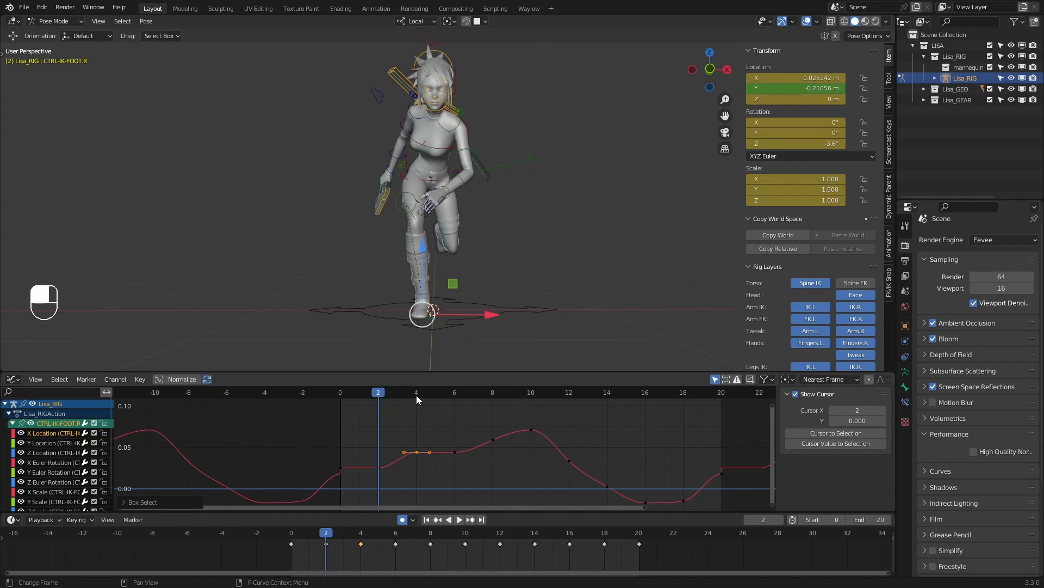
left_click(416, 394)
left_click(802, 79)
key("ctrl+v")
key("Return")
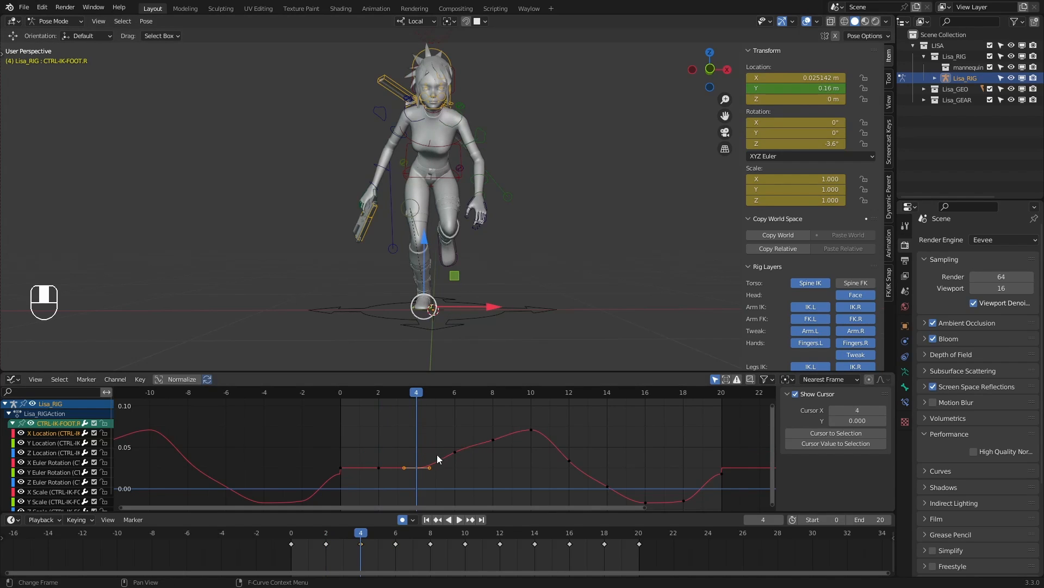
Set the right foot's X location at frame 6 to 0.025142 m and scrub to check the foot's path
left_click_drag(469, 469, 436, 424)
left_click(455, 393)
left_click(802, 79)
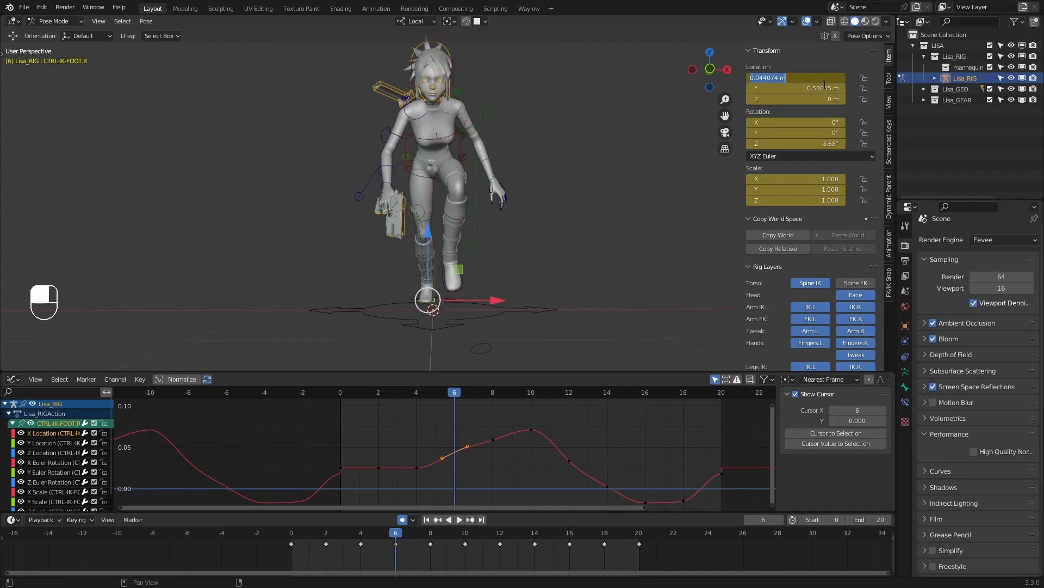
key("ctrl+v")
key("Return")
left_click_drag(432, 393, 460, 397)
key("space")
Copy the right foot's keyframe at frame 0 and paste it at frame 20
left_click(341, 392)
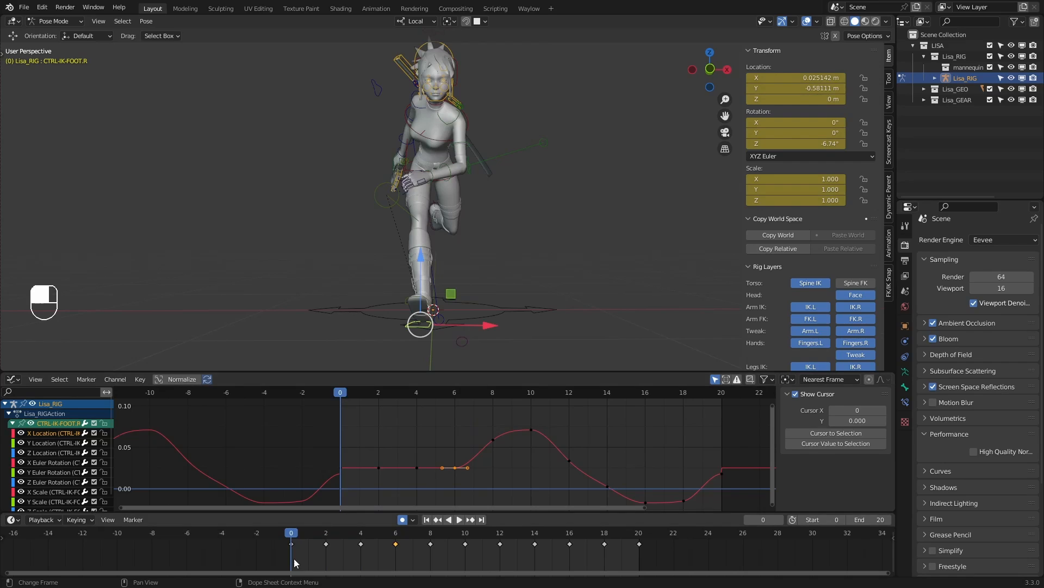
left_click(291, 544)
key("ctrl+c")
left_click(646, 532)
key("ctrl+v")
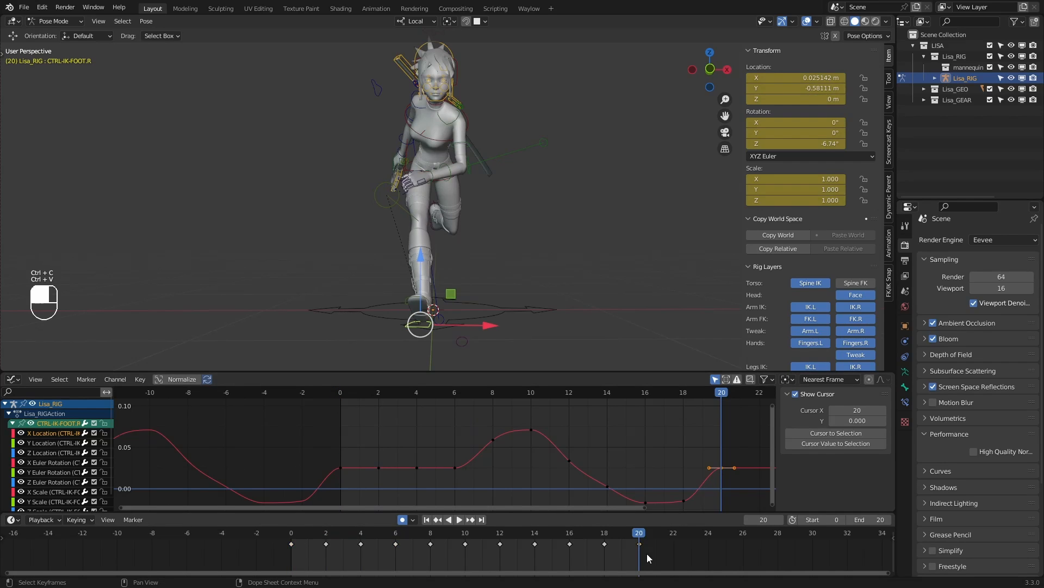
Play the cycle, then raise the right foot's X location key at frame 18 and scrub to check the motion
left_click(292, 533)
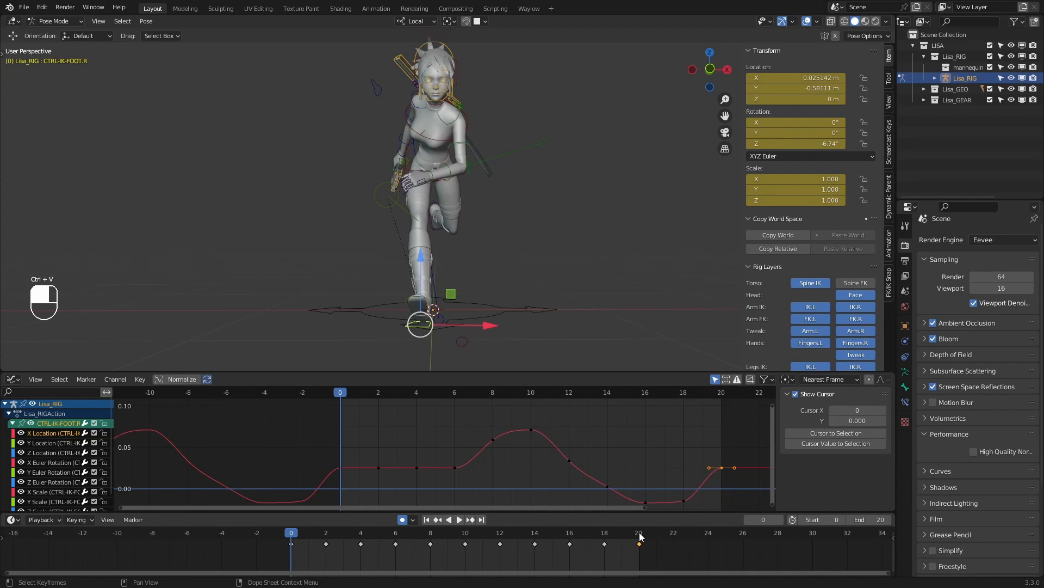
key("space")
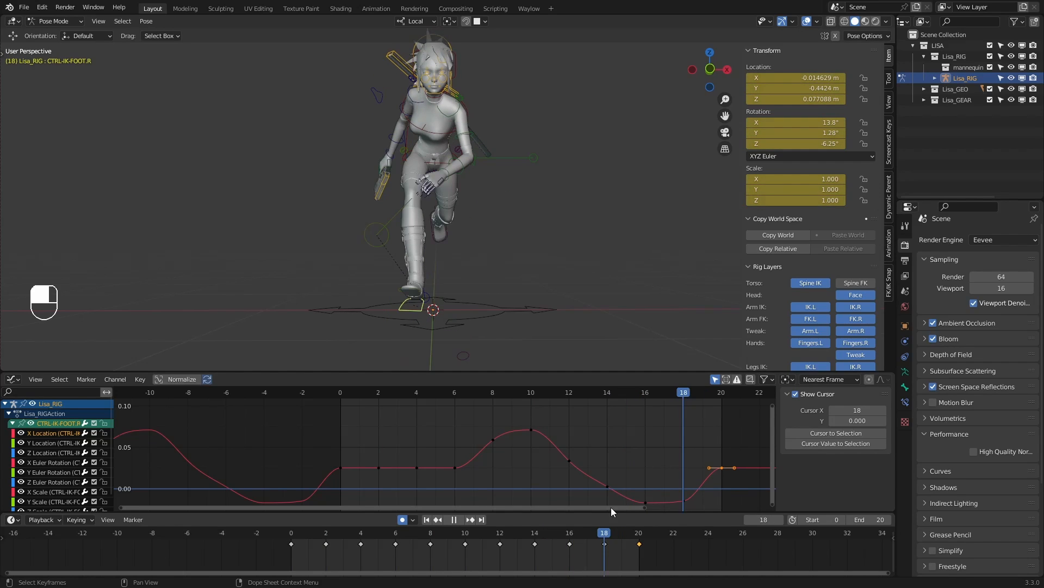
key("Escape")
left_click_drag(655, 484, 688, 502)
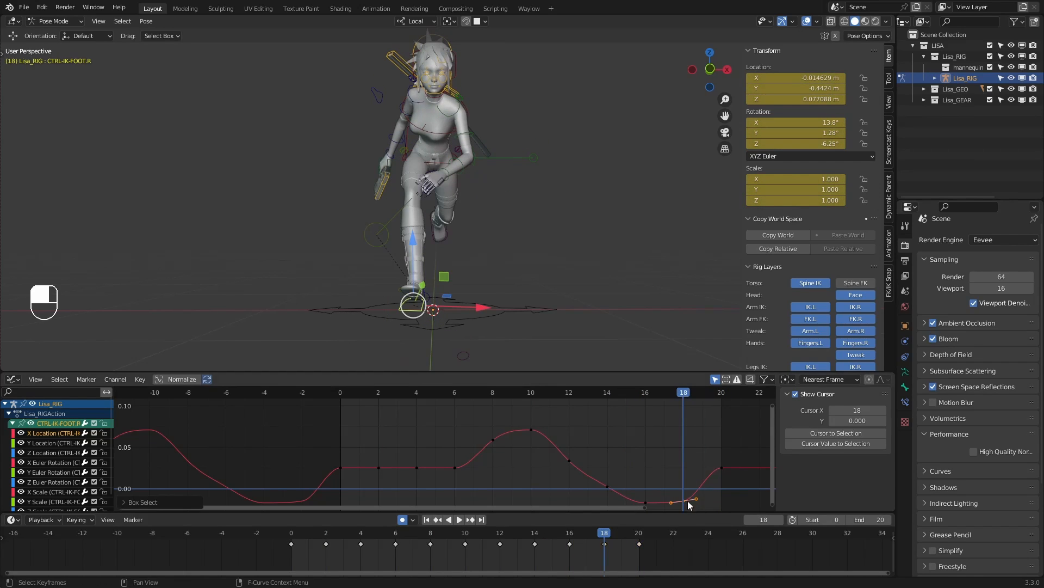
key("g")
key("g")
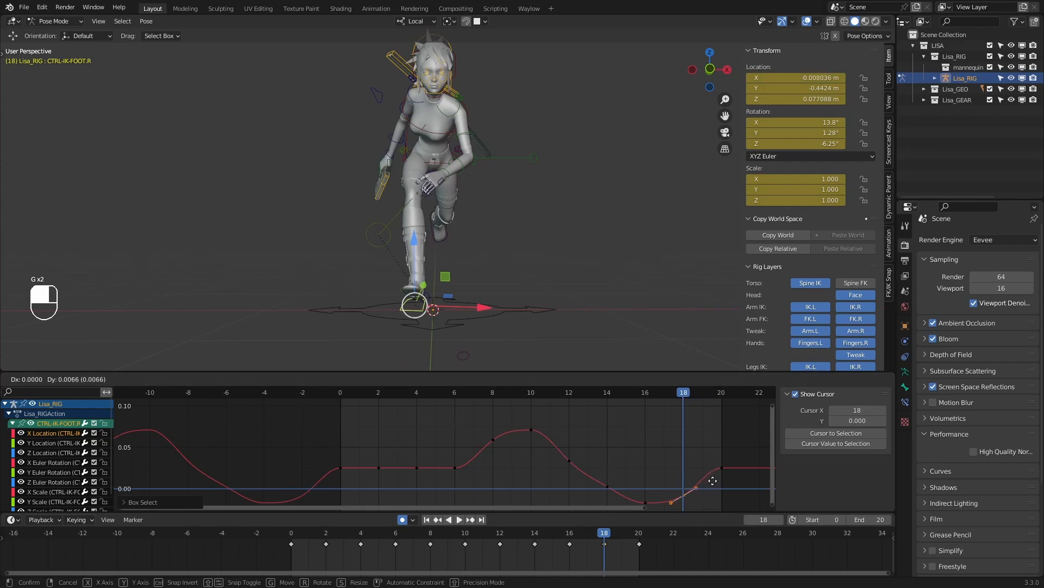
left_click(713, 469)
left_click_drag(685, 392, 322, 390)
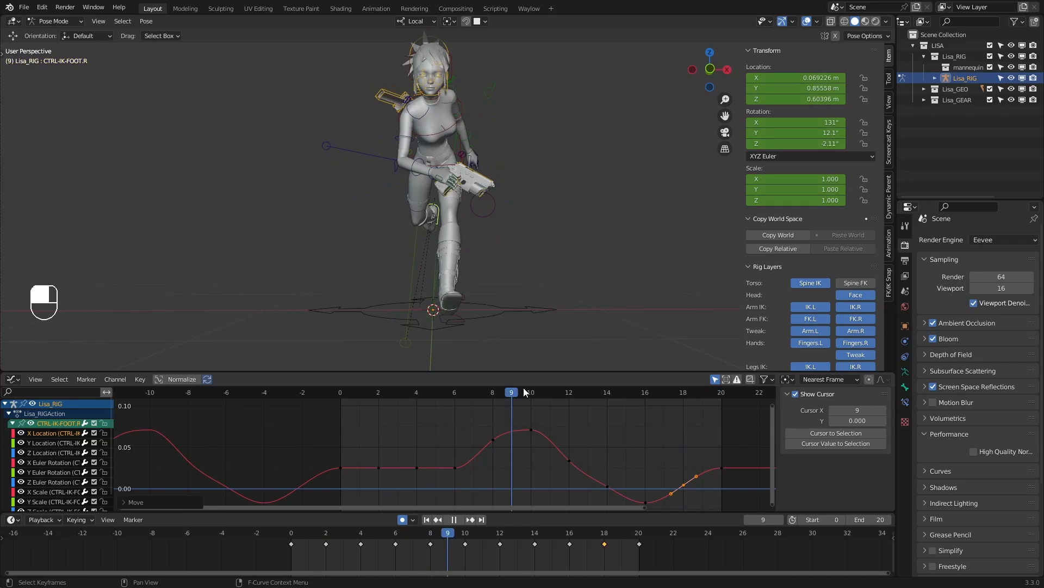
key("space")
Select the left foot's IK control and show its X location curve in the graph
left_click(442, 325)
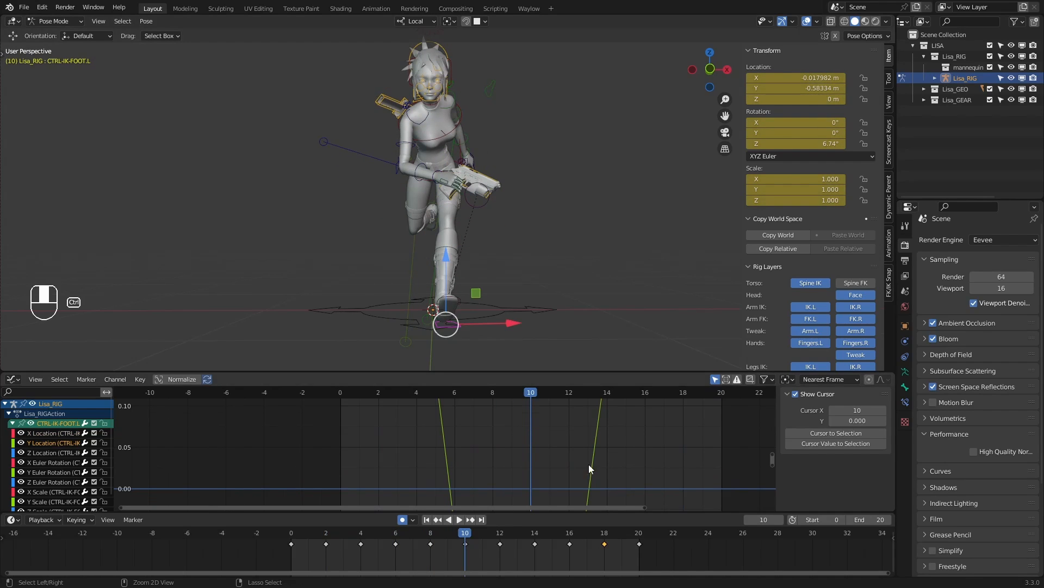
middle_click_drag(588, 465, 446, 390, "ctrl")
left_click(40, 435)
key("space")
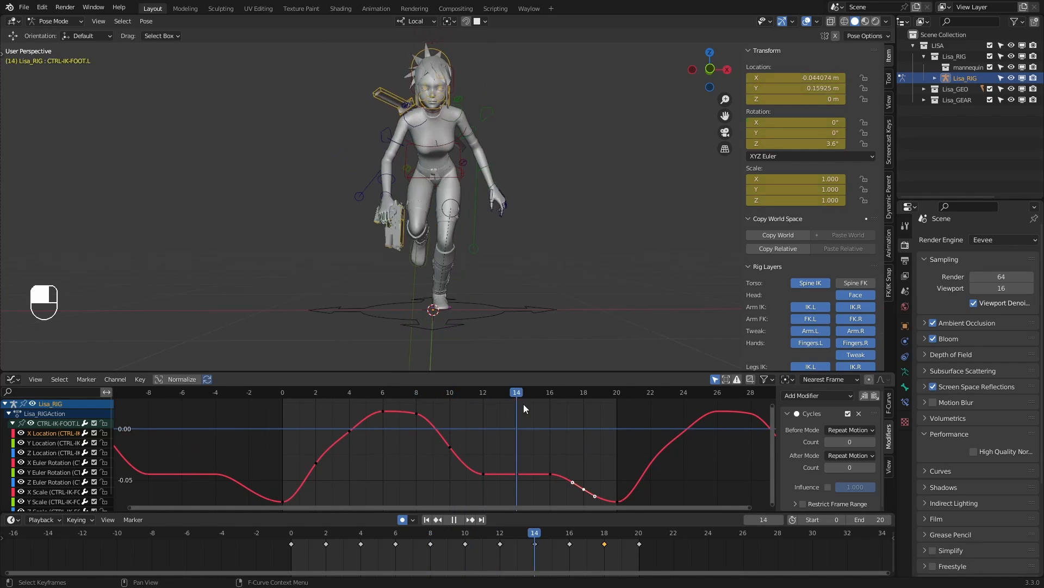
key("space")
Raise the left foot's X location key at frame 10 to about -0.01108 m and copy the value
left_click_drag(487, 424, 428, 466)
key("g")
right_click(519, 429)
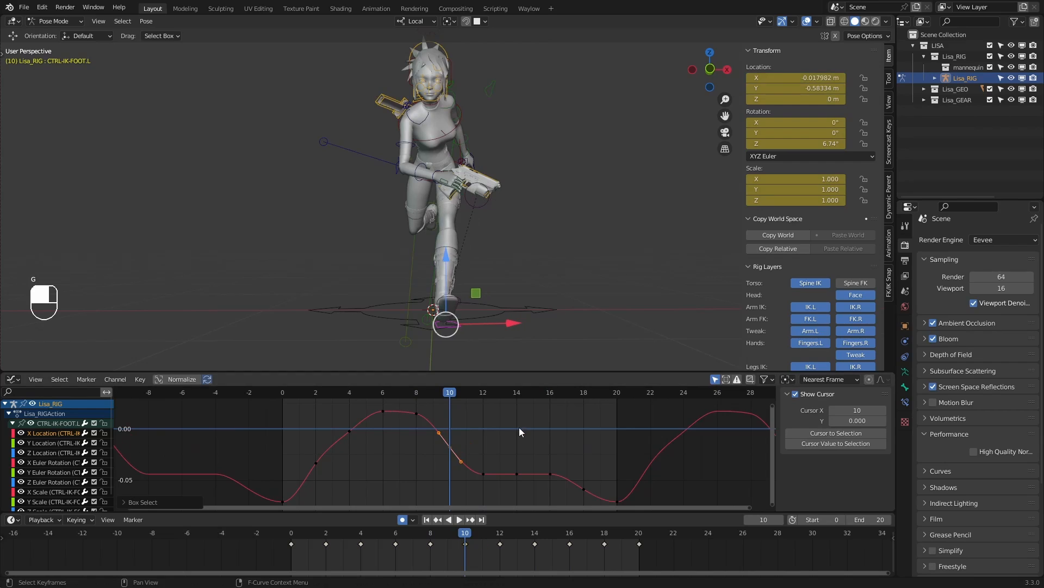
key("g")
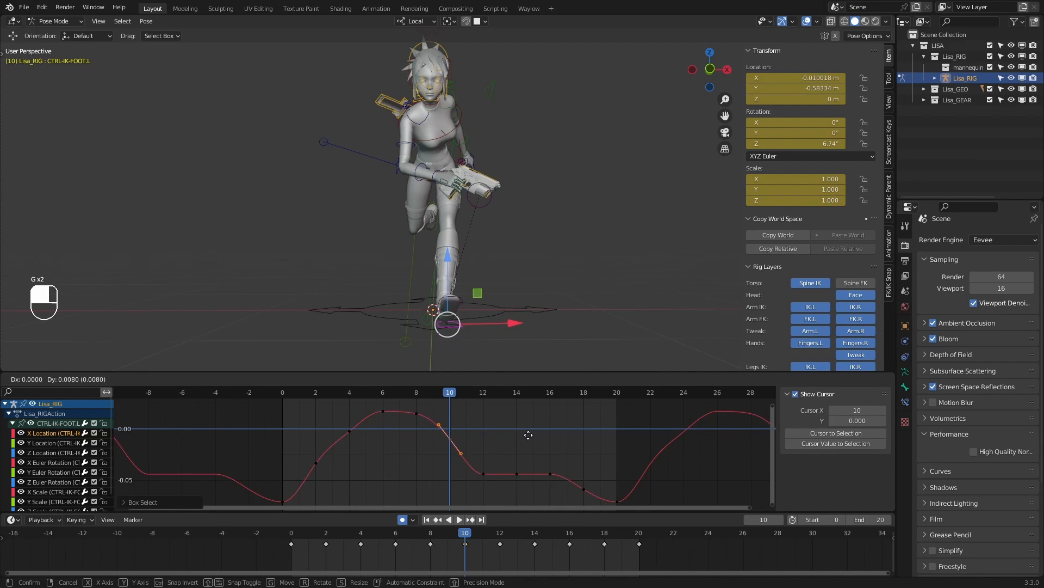
left_click(528, 437)
left_click_drag(479, 427, 440, 453)
left_click(788, 78)
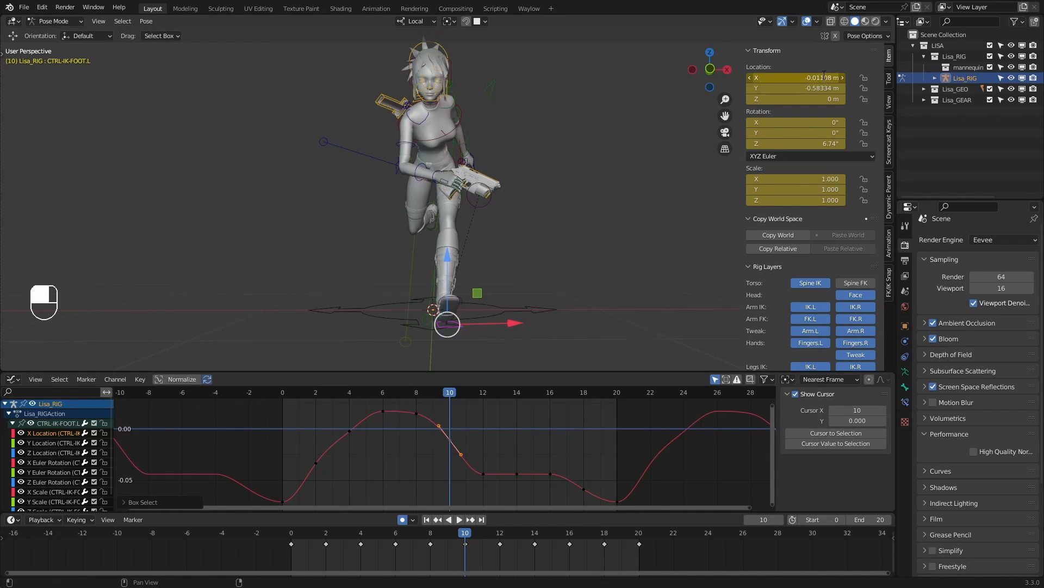
left_click(498, 433)
Set the left foot's X location at frame 12 to the copied -0.01108 m
left_click_drag(473, 394, 485, 394)
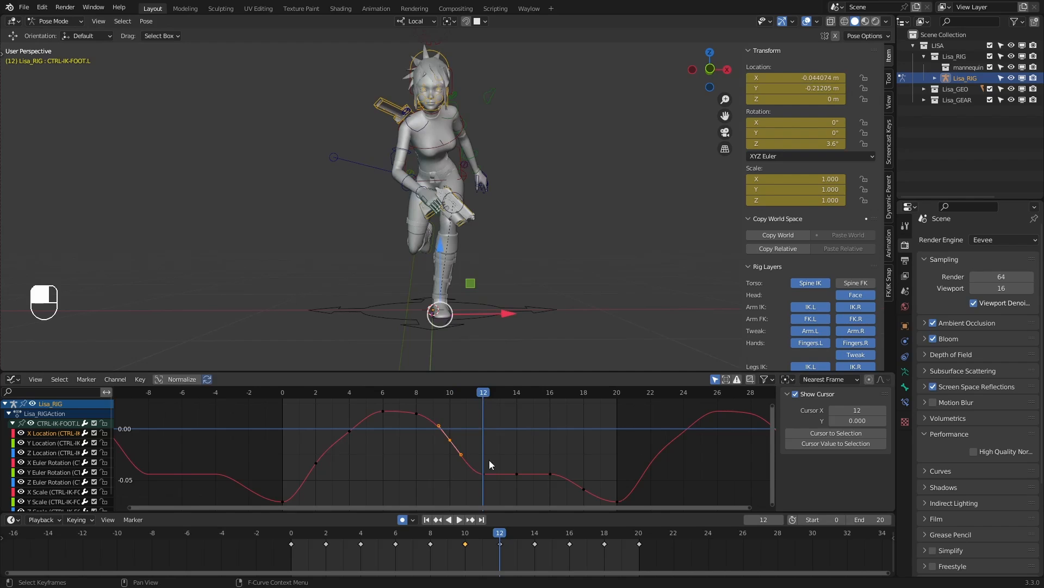
left_click_drag(489, 460, 473, 486)
left_click(789, 79)
key("ctrl+v")
left_click(729, 184)
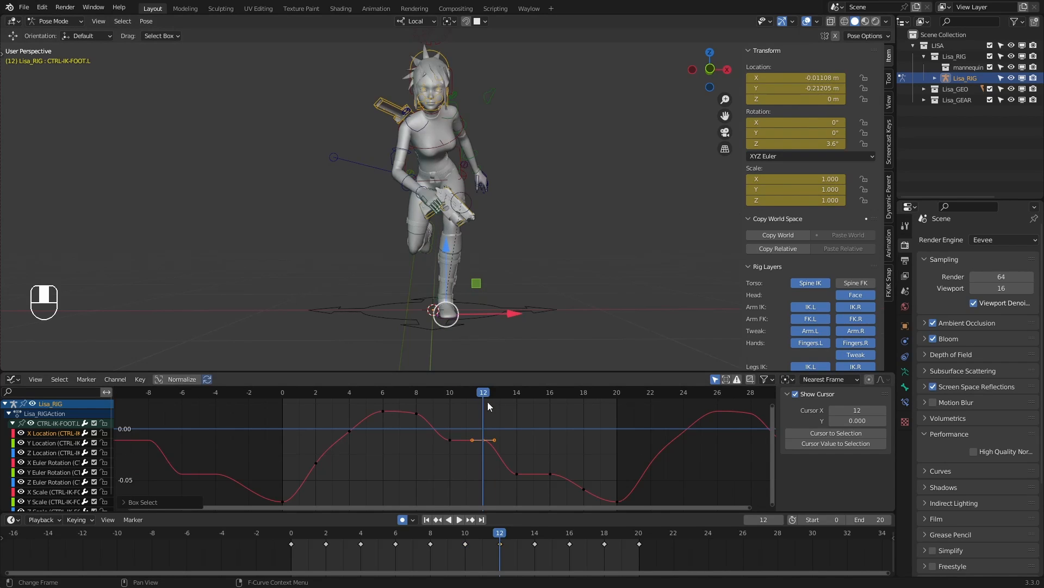
Set the left foot's X location at frame 14 to the copied -0.01108 m
left_click_drag(487, 394, 517, 394)
left_click_drag(549, 446, 511, 491)
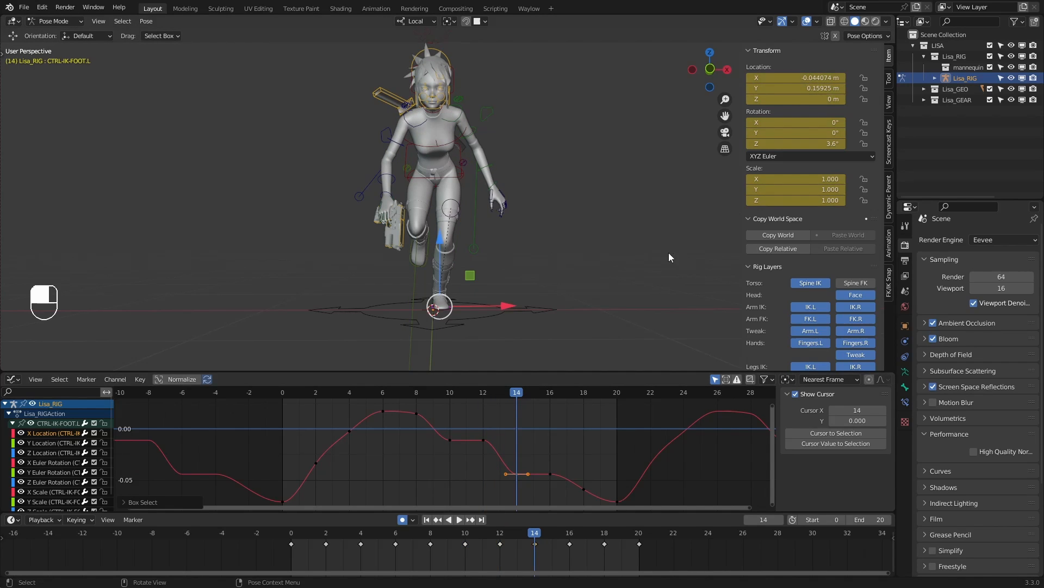
left_click(802, 79)
key("ctrl+v")
key("Return")
Set the left foot's X location at frame 16 to the copied -0.01108 m
left_click_drag(527, 394, 553, 394)
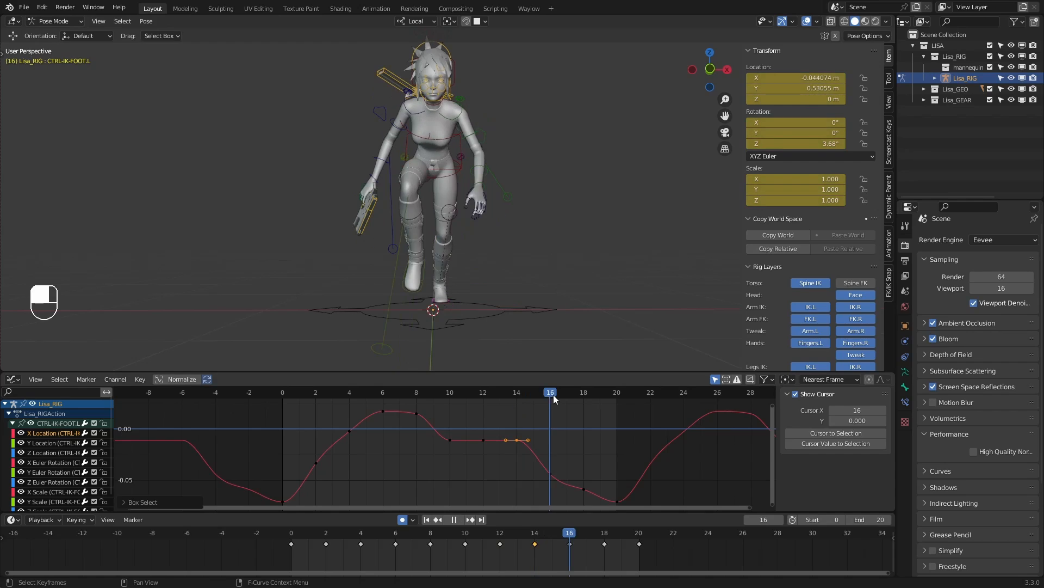
left_click_drag(563, 457, 539, 488)
left_click(803, 78)
key("ctrl+v")
key("Return")
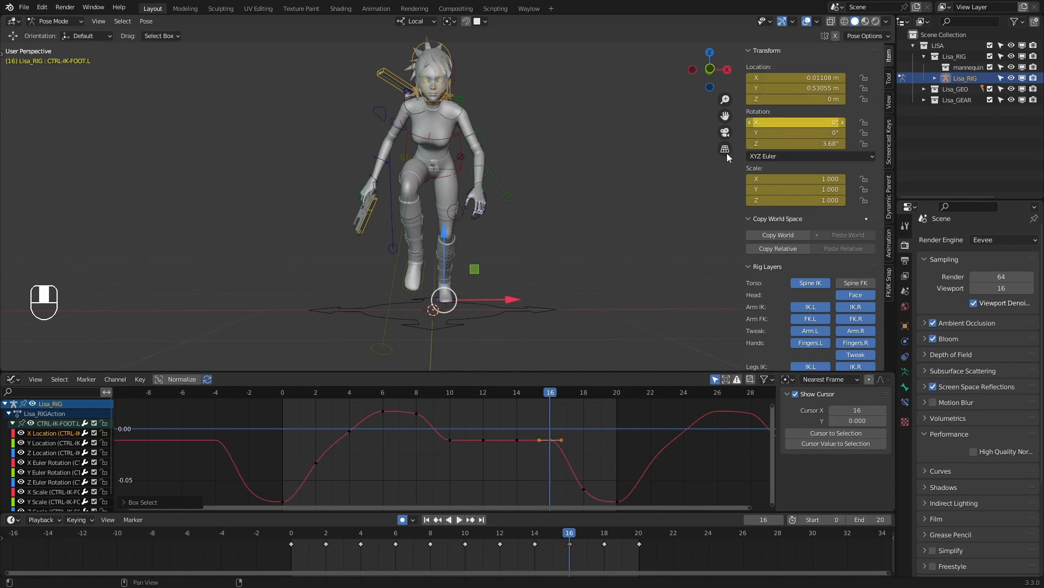
Scrub back to frame 10 and lower the left foot's X location keys at frames 10 to 16 together slightly
key("space")
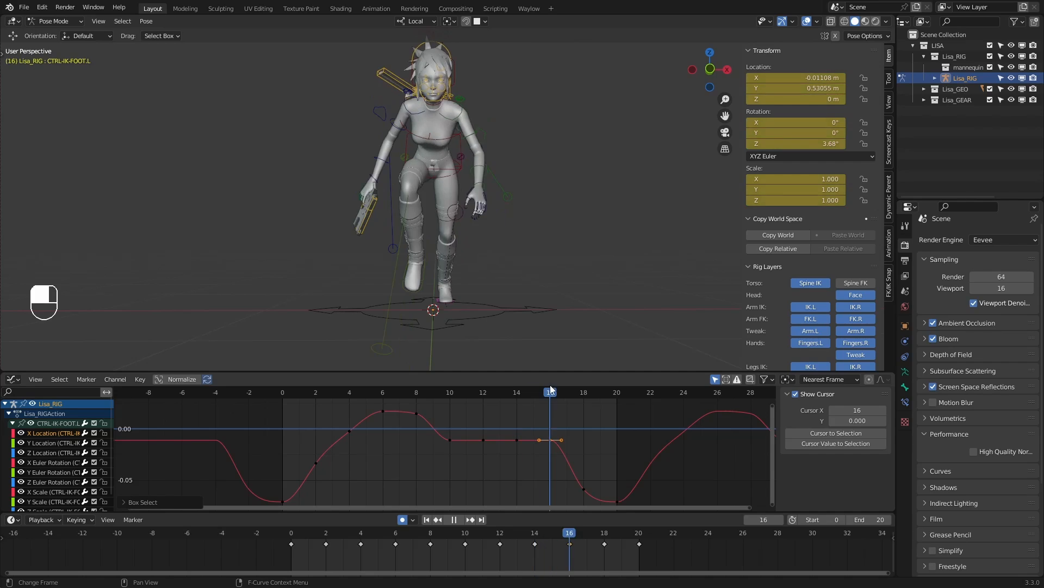
left_click_drag(566, 387, 450, 394)
left_click_drag(595, 420, 430, 463)
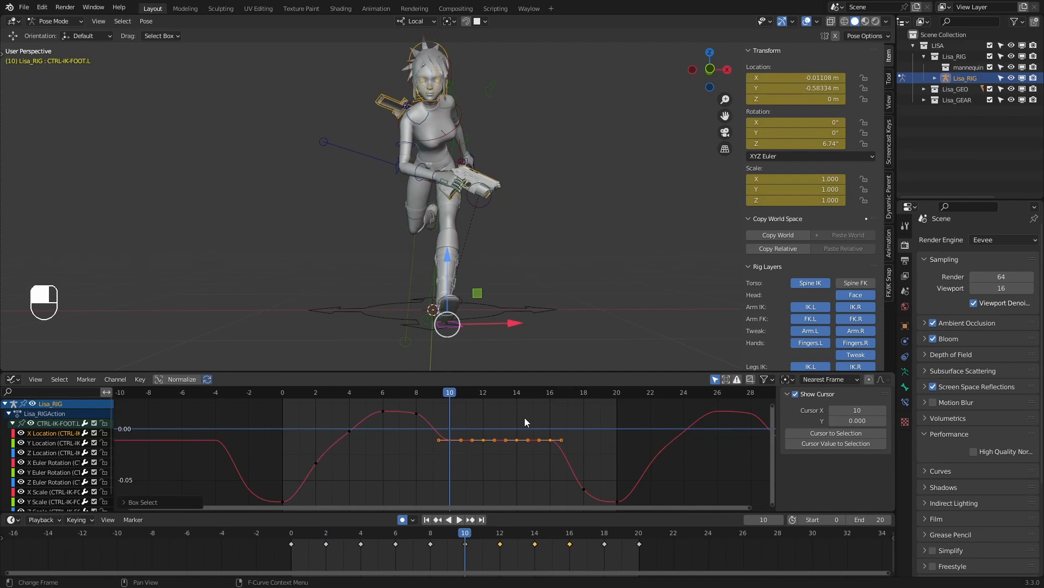
key("g")
left_click(536, 425)
key("g")
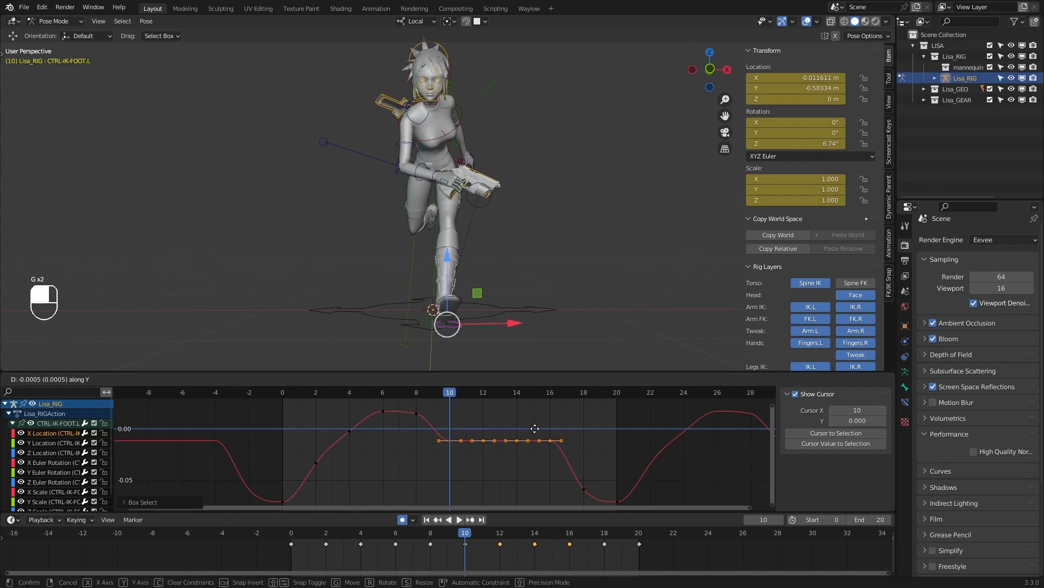
left_click(505, 427)
Raise the left foot's X location key at frame 18 to ease the curve toward frame 20
left_click_drag(455, 396, 583, 399)
left_click_drag(566, 506, 598, 465)
key("g")
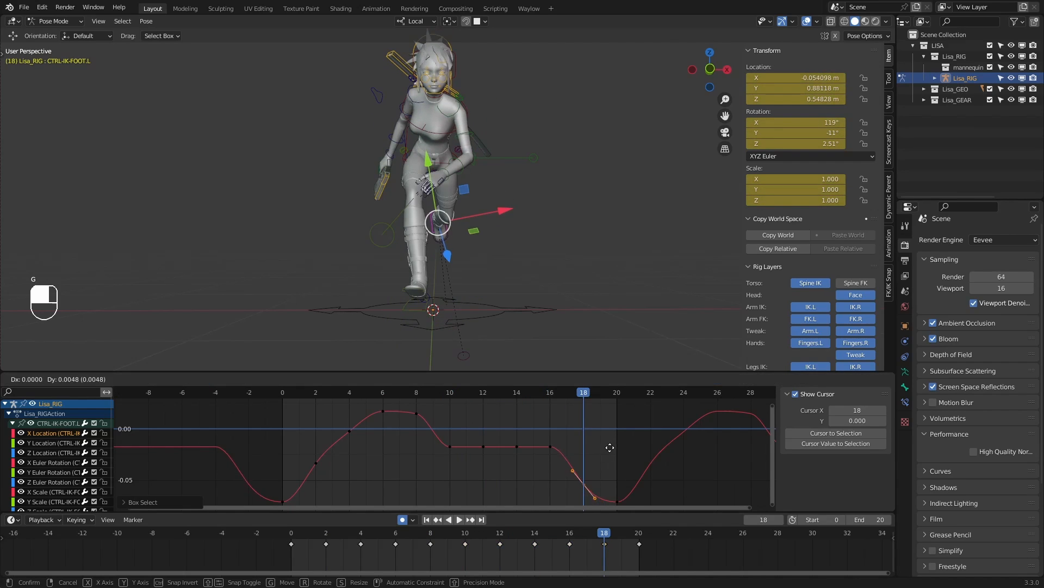
left_click(612, 443)
Lower the left foot's X location key at frame 2 to about -0.0399 m and adjust the frame 4 key to smooth the curve
left_click_drag(572, 392, 313, 402)
left_click_drag(317, 466, 333, 479)
key("g")
left_click(359, 446)
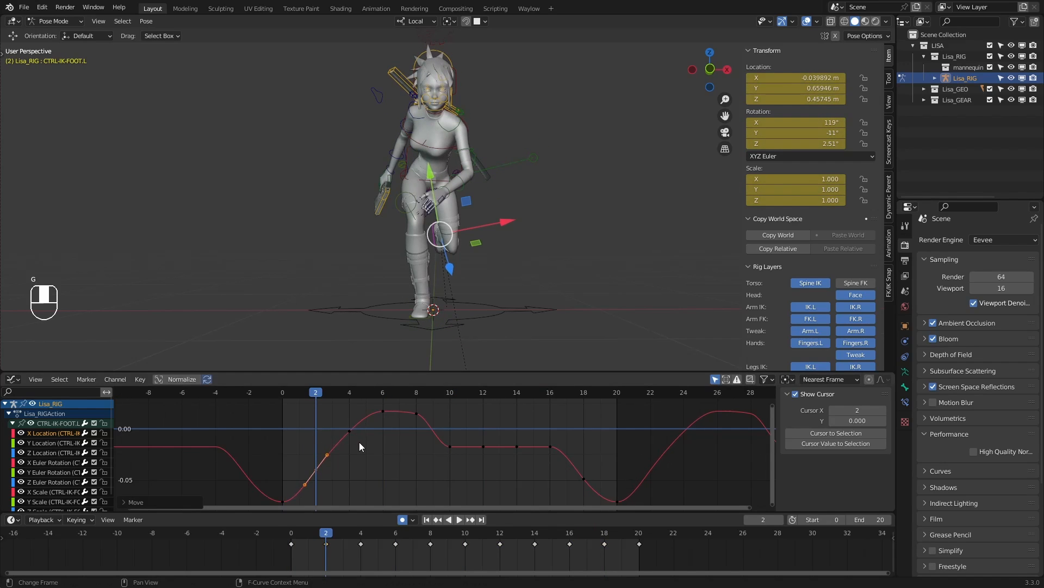
key("g")
left_click(362, 430)
Play the run cycle from frame 0 and examine it from the character's side
left_click_drag(338, 393, 283, 406)
left_click(462, 519)
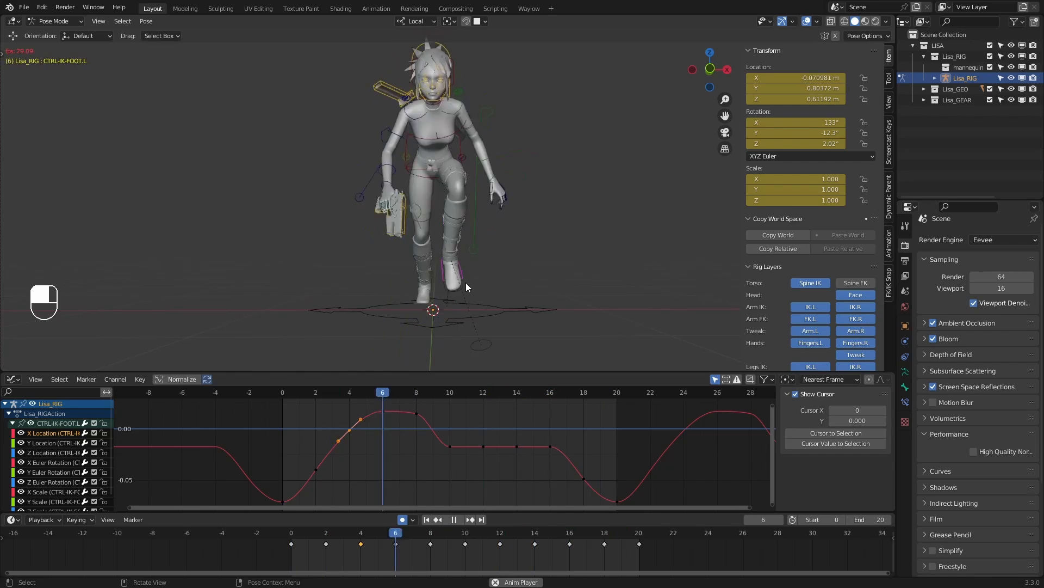
middle_click_drag(468, 283, 548, 292)
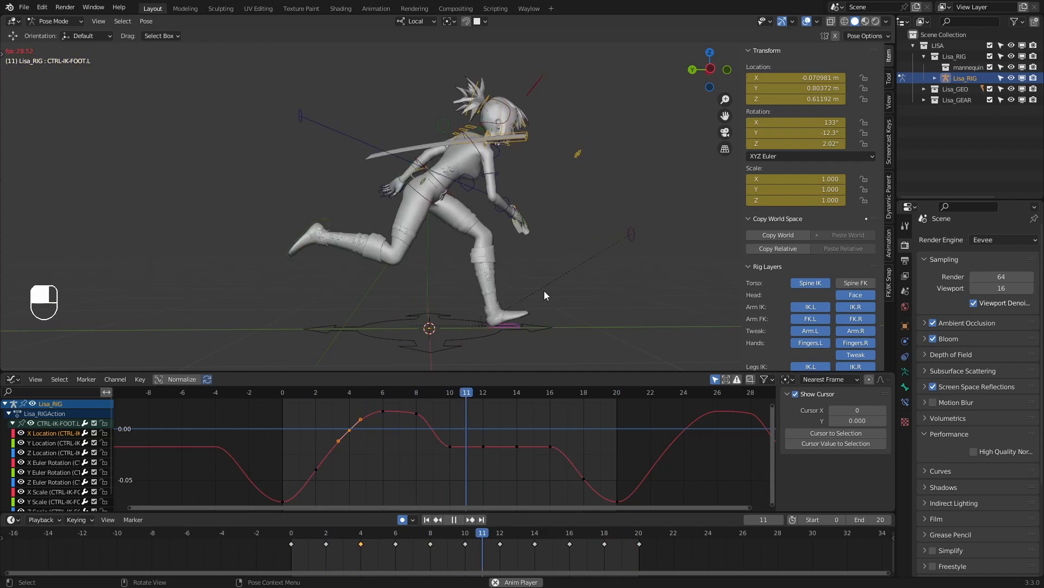
left_click(458, 521)
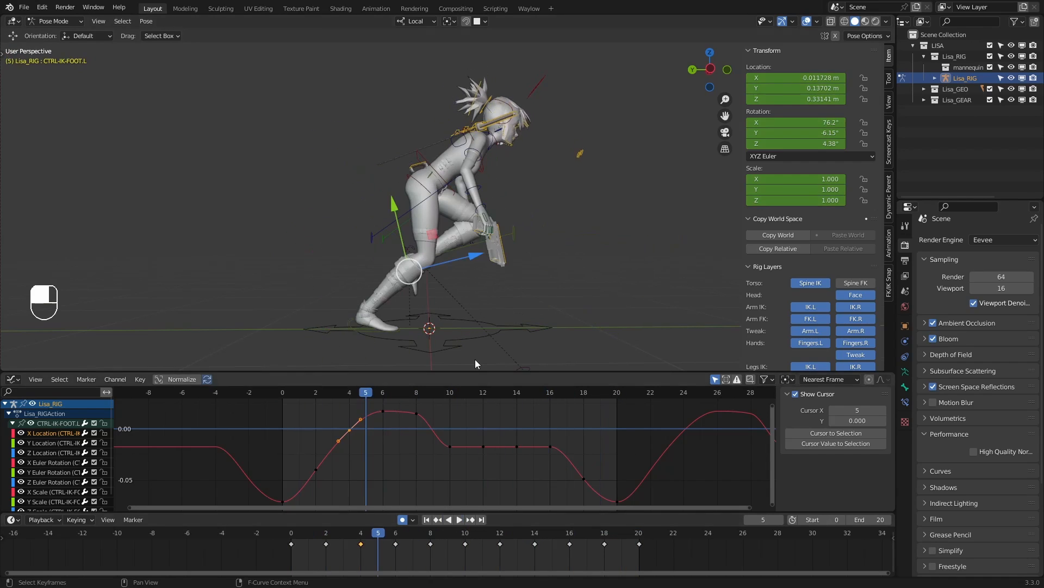
Select the torso control and frame its X Euler rotation curve in the graph
left_click(431, 168)
left_click(61, 462)
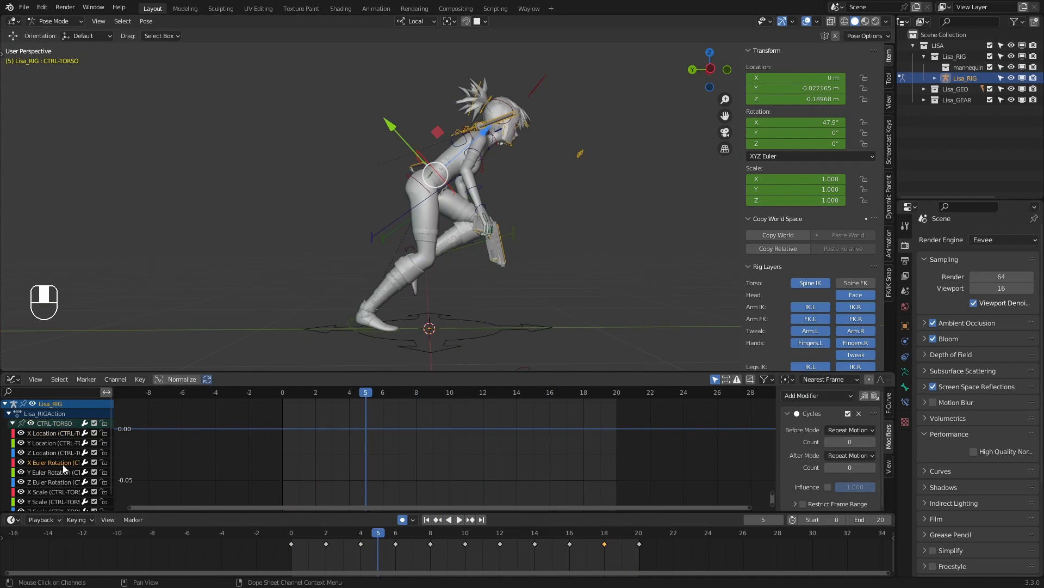
middle_click_drag(358, 452, 570, 454, "ctrl")
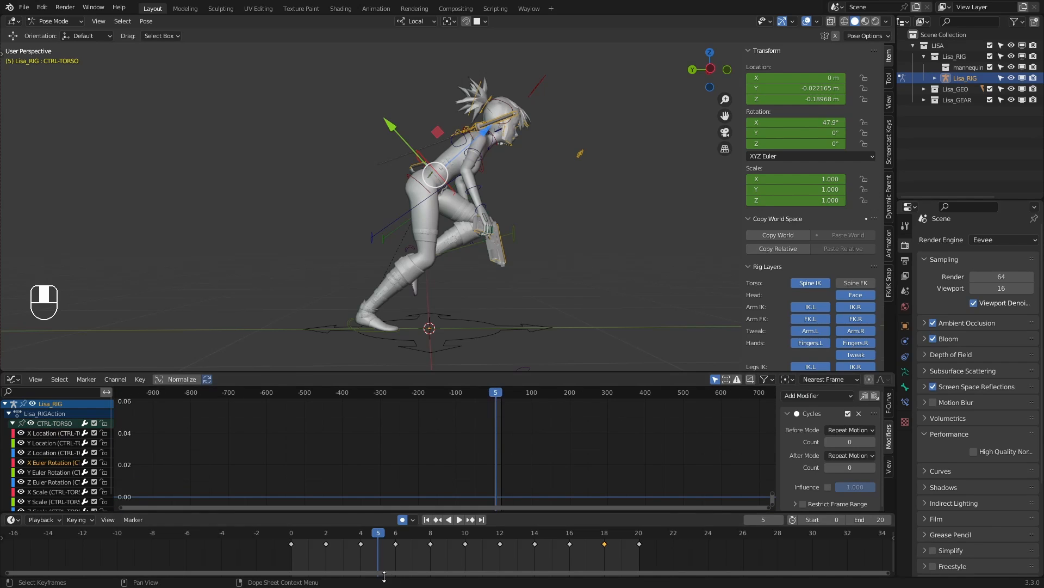
left_click_drag(357, 533, 343, 533)
middle_click_drag(479, 468, 528, 427, "ctrl")
key("a")
key("KP_Decimal")
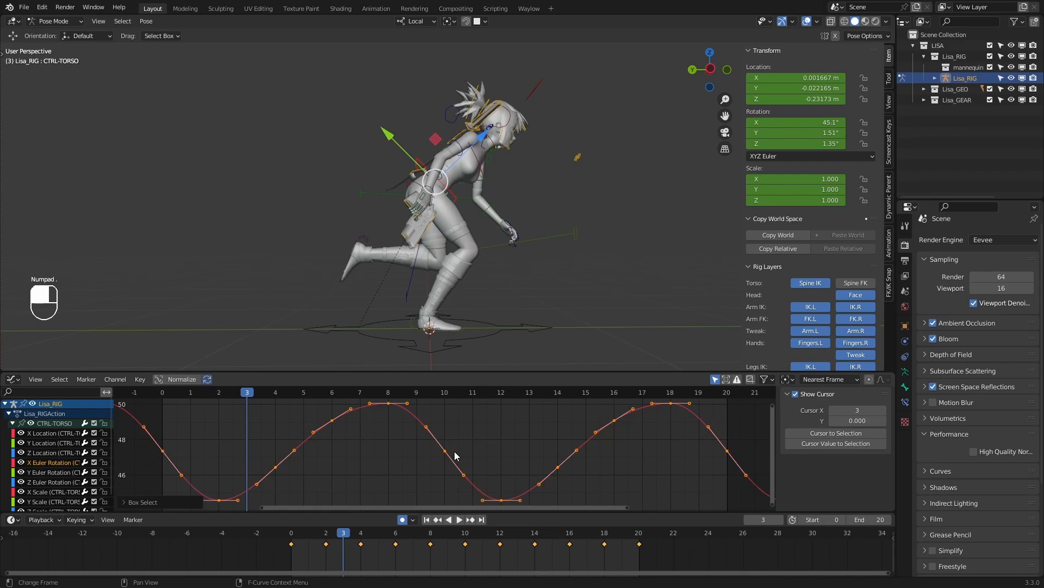
left_click(349, 446)
middle_click_drag(349, 446, 455, 429, "ctrl")
scroll(446, 422, "down", 2)
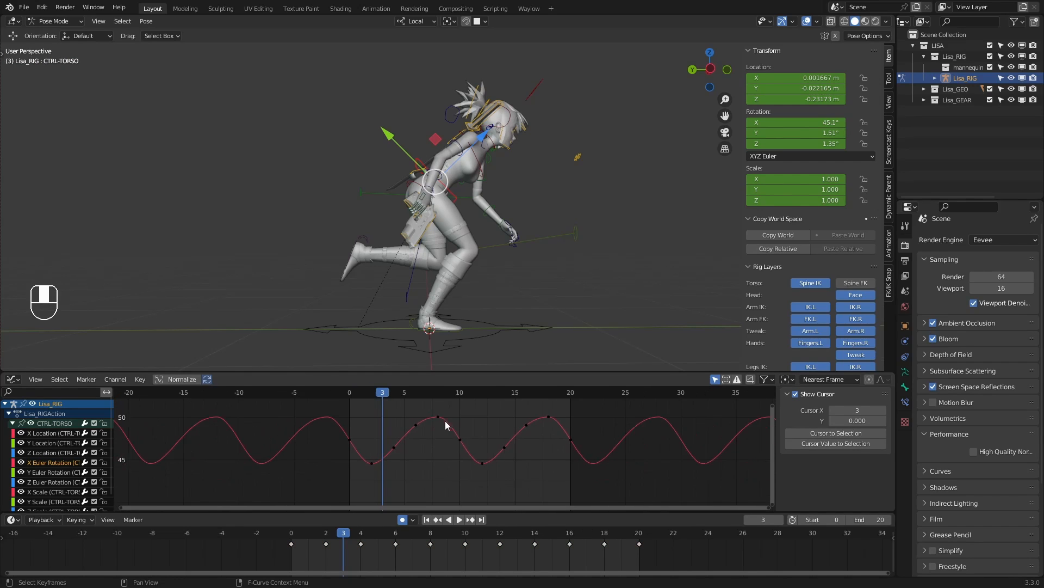
Lower the torso's X rotation keys at frames 2 and 12 vertically to about 43.5°
key("space")
mouse_move(380, 396)
left_mouse_down()
mouse_move(347, 395)
mouse_move(374, 397)
left_mouse_up()
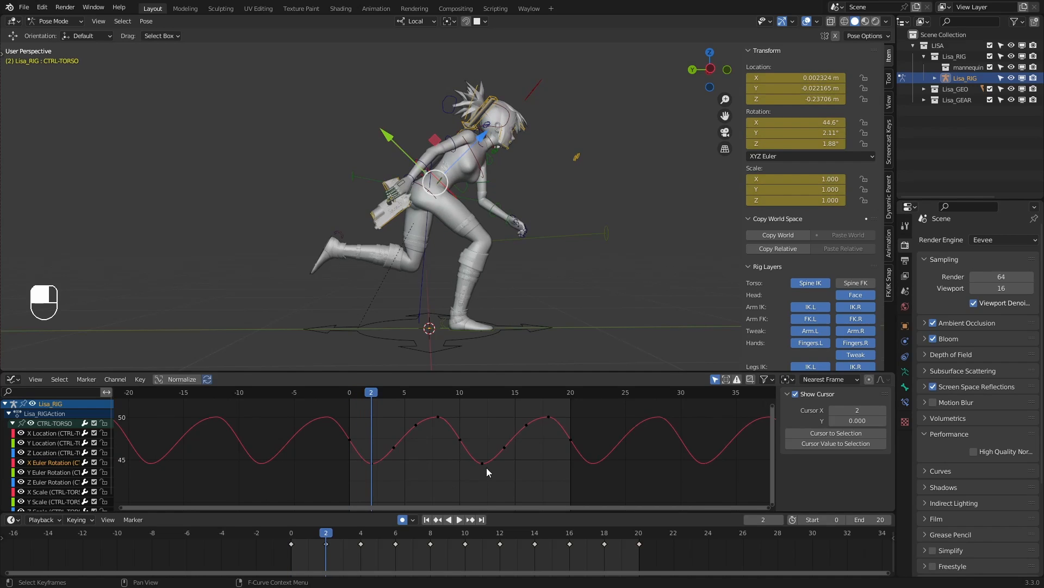
key("g")
right_click(445, 447)
key("g")
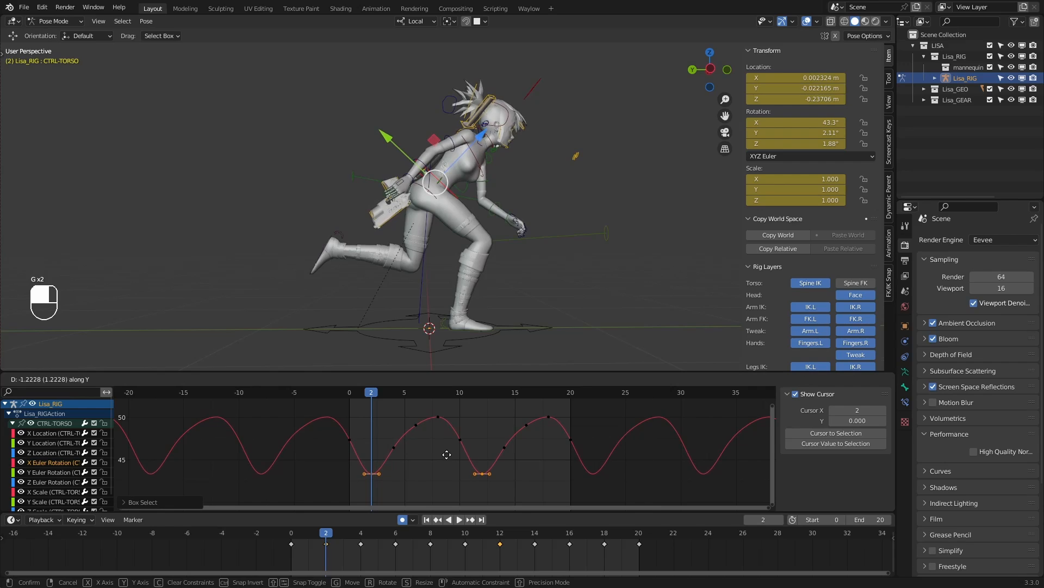
left_click(447, 453)
Raise the torso's X rotation keys at frames 4 to 8 and 14 to 18 by about 1.93°
key("space")
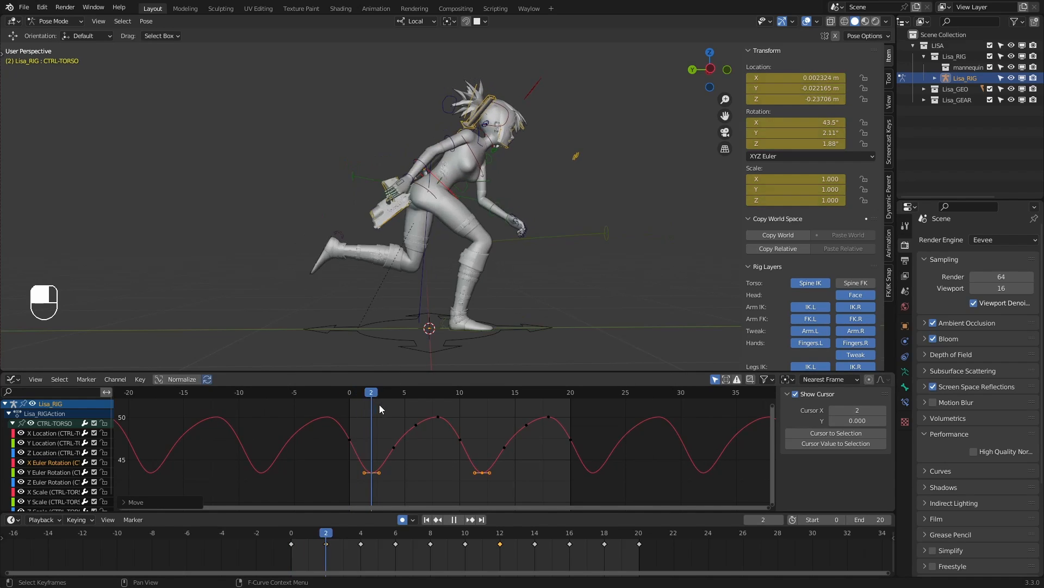
key("space")
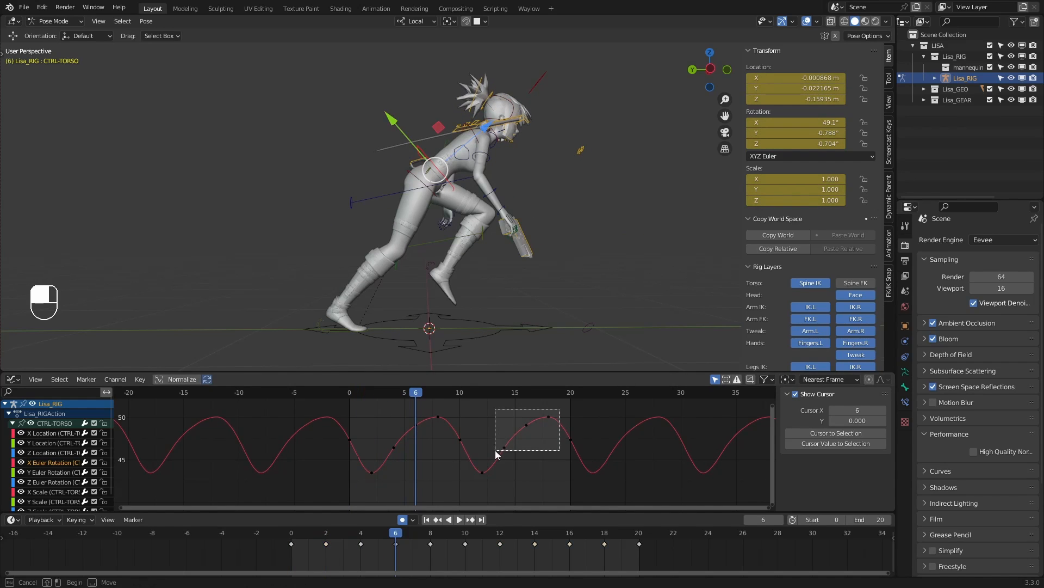
left_click_drag(497, 455, 495, 456)
left_click_drag(445, 407, 367, 453, "shift")
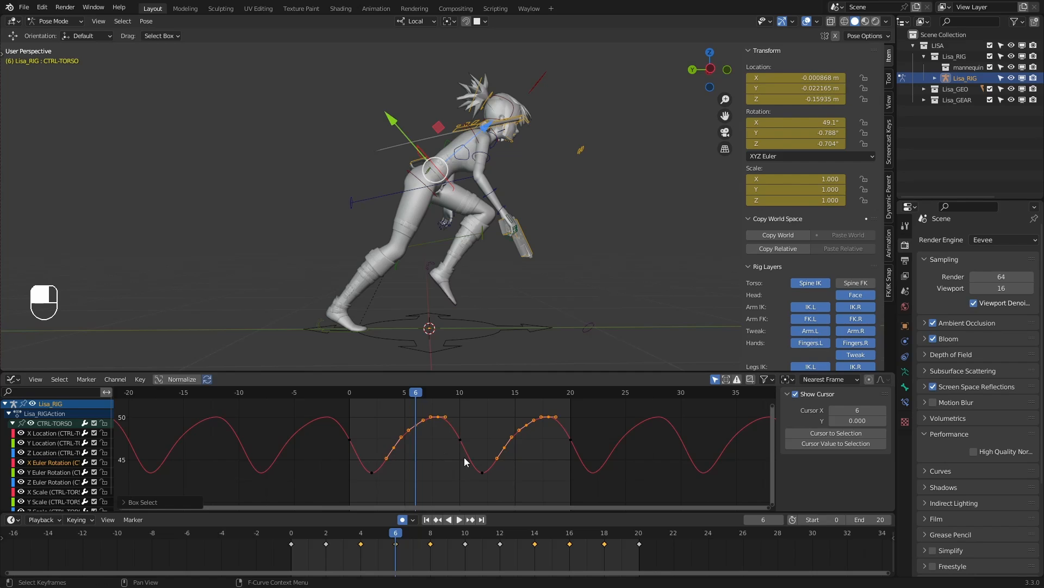
key("g")
key("g")
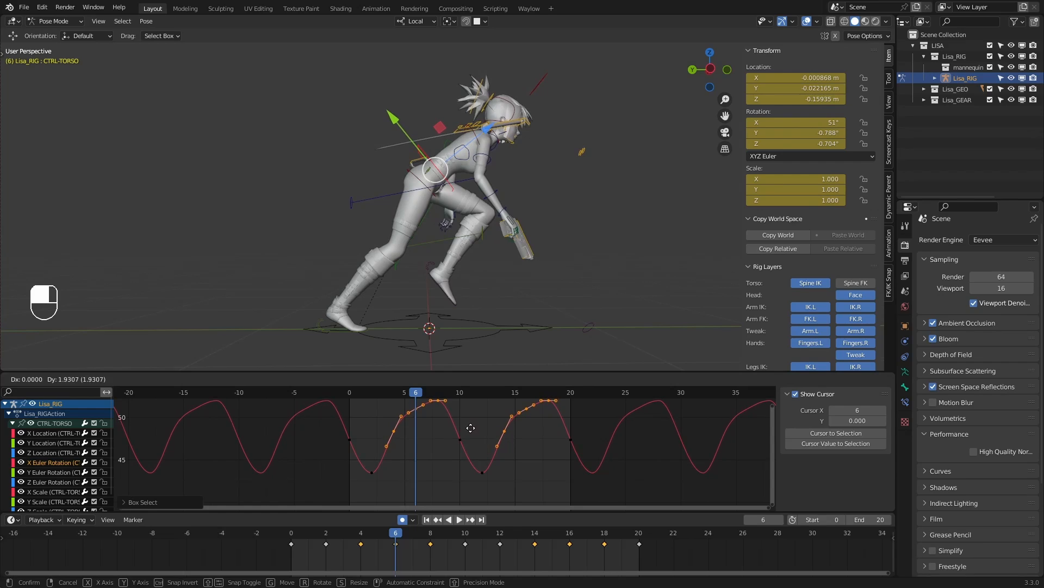
left_click(470, 428)
Lower the torso's X rotation keys at frames 4 and 14 slightly to smooth the curve, and scrub through the cycle
left_click(394, 432)
key("g")
left_click(424, 438)
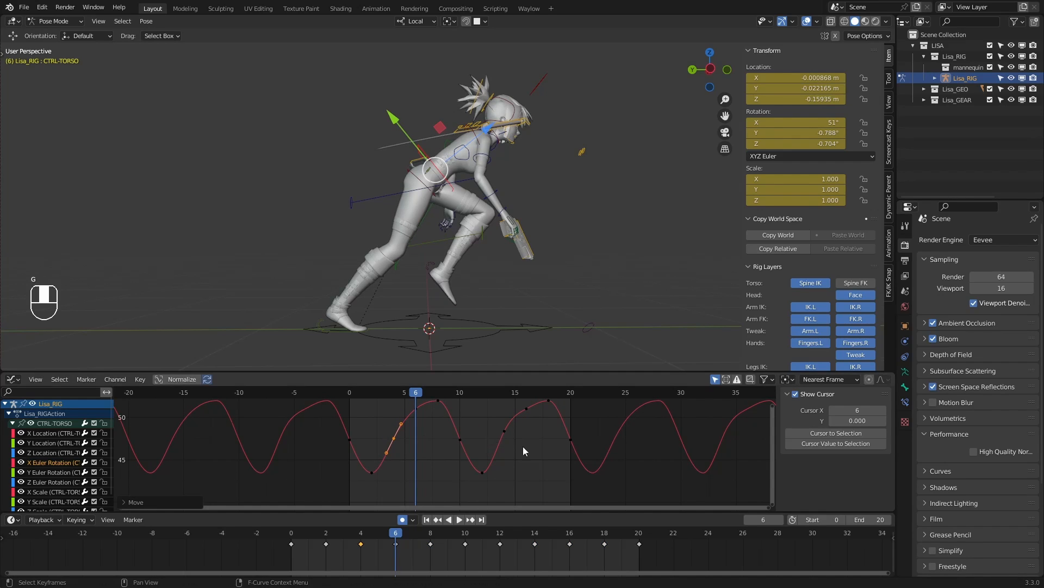
left_click(506, 434)
key("g")
left_click(537, 445)
left_click_drag(359, 394, 462, 403)
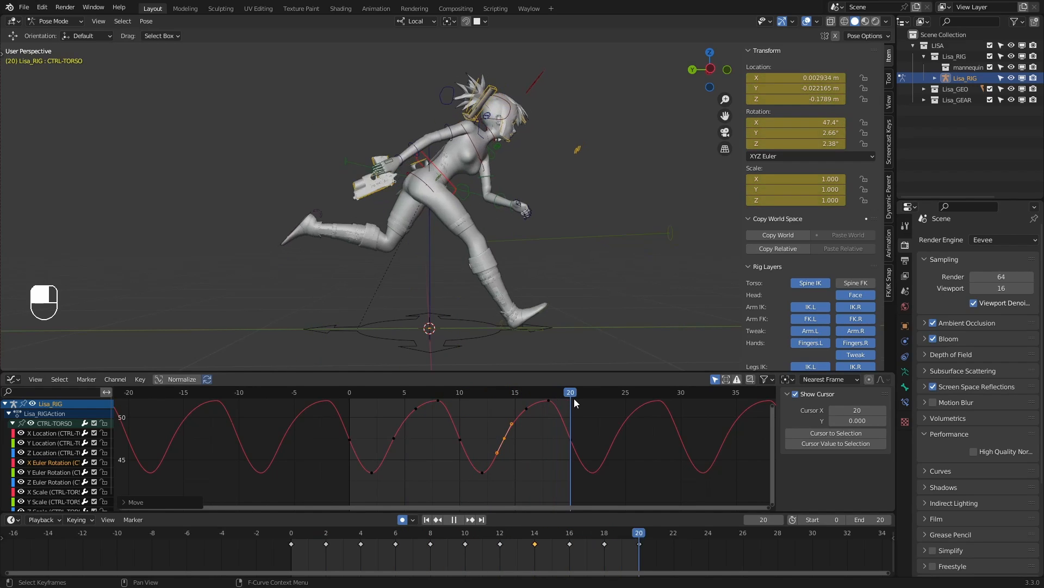
Play the run cycle briefly, then select the chest control and frame its X Euler rotation curve in the graph
key("space")
left_click(461, 520)
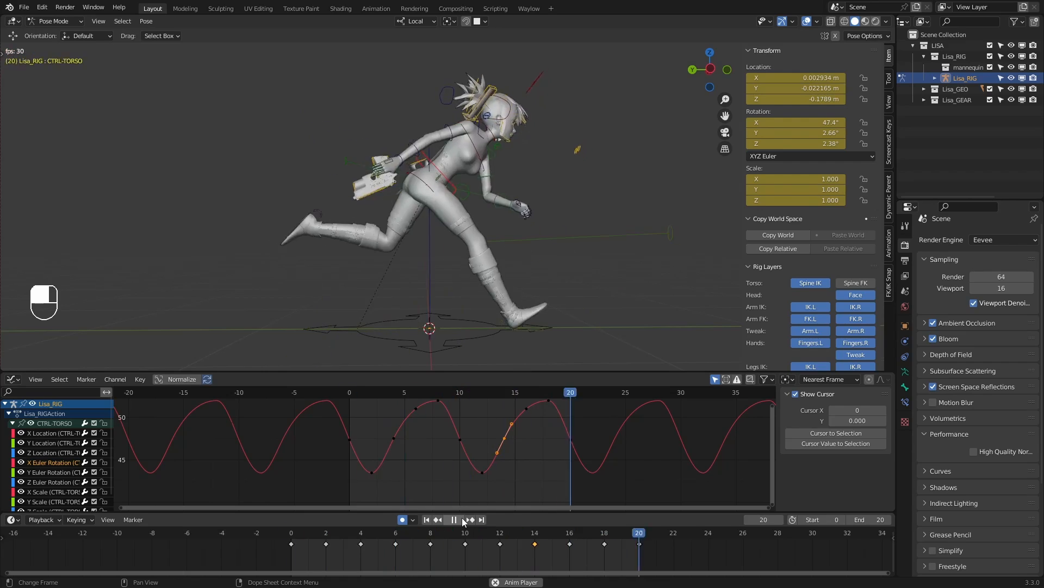
left_click(455, 520)
left_click(478, 152)
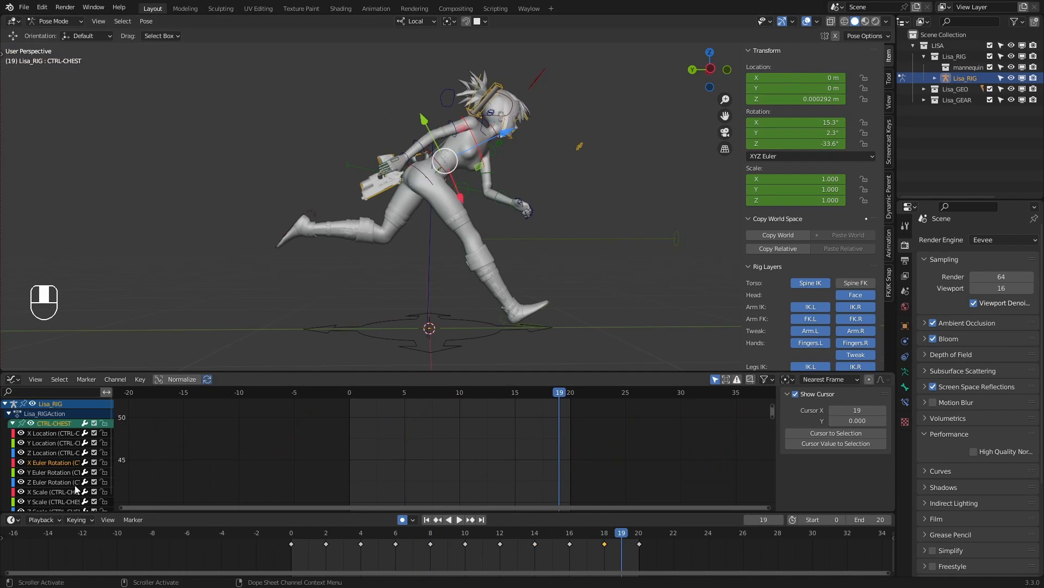
left_click(50, 463)
middle_click_drag(559, 451, 523, 495, "ctrl")
left_click_drag(523, 491, 419, 419)
key("KP_Decimal")
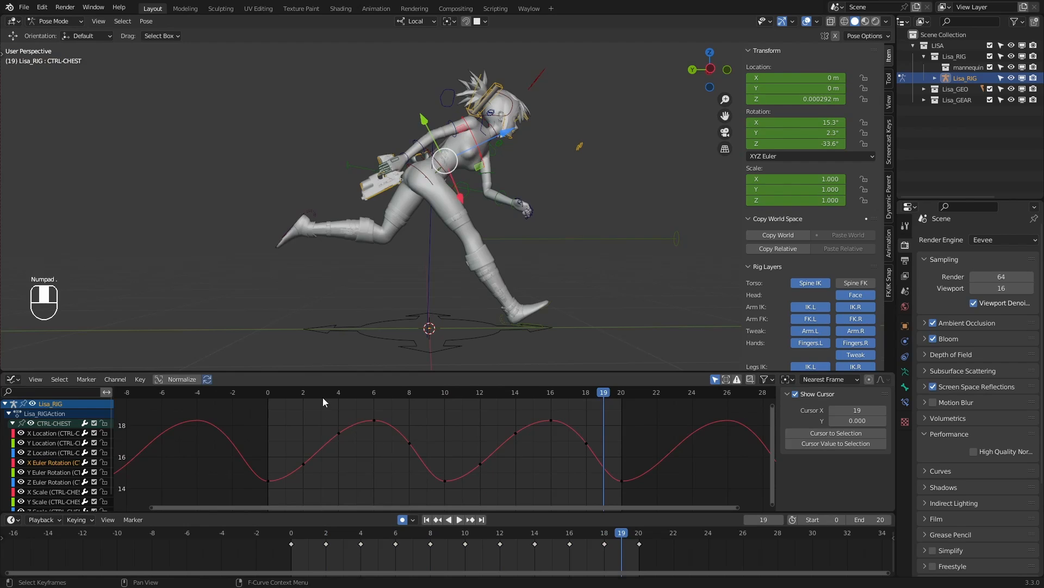
Raise the chest's X rotation keys at frames 2 to 8 and 12 to 18 vertically by about 1.7°
left_click(261, 390)
left_click_drag(261, 390, 321, 392)
left_click_drag(439, 410, 283, 478)
left_click_drag(599, 411, 482, 466, "shift")
left_click(409, 392)
key("space")
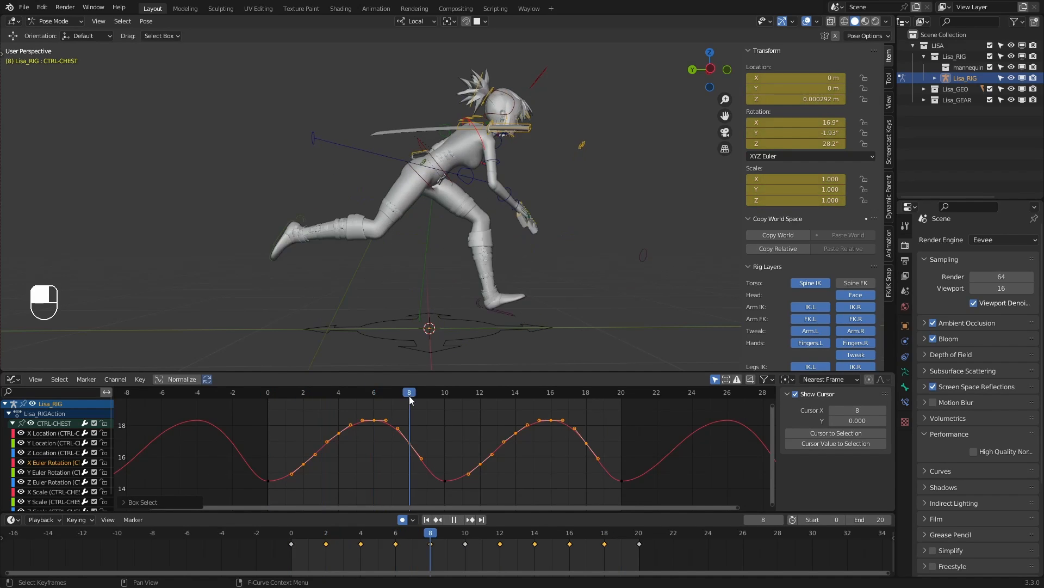
key("space")
key("g")
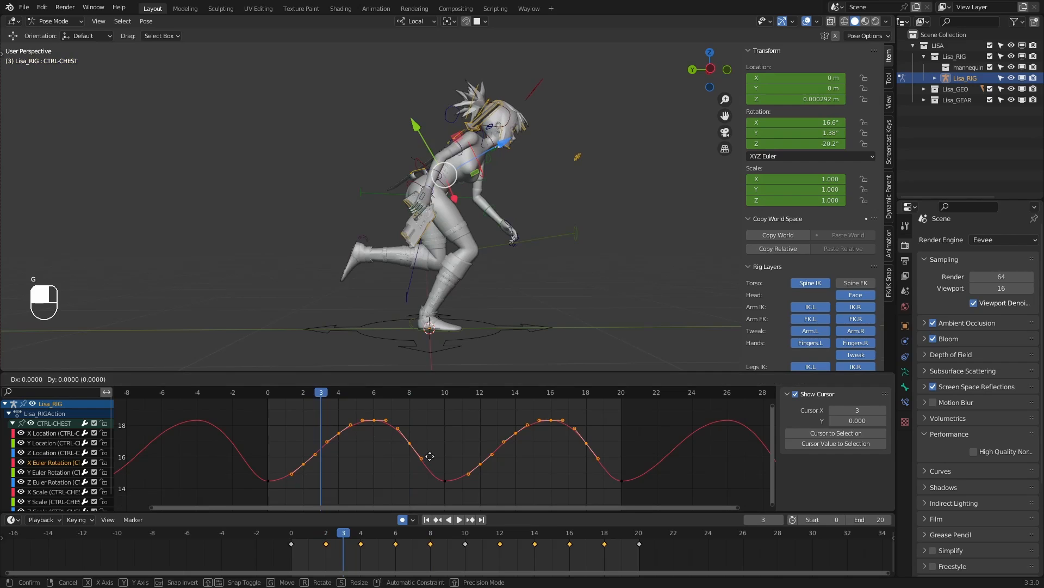
right_click(444, 441)
scroll(545, 465, "down", 1)
key("g")
middle_click(550, 463)
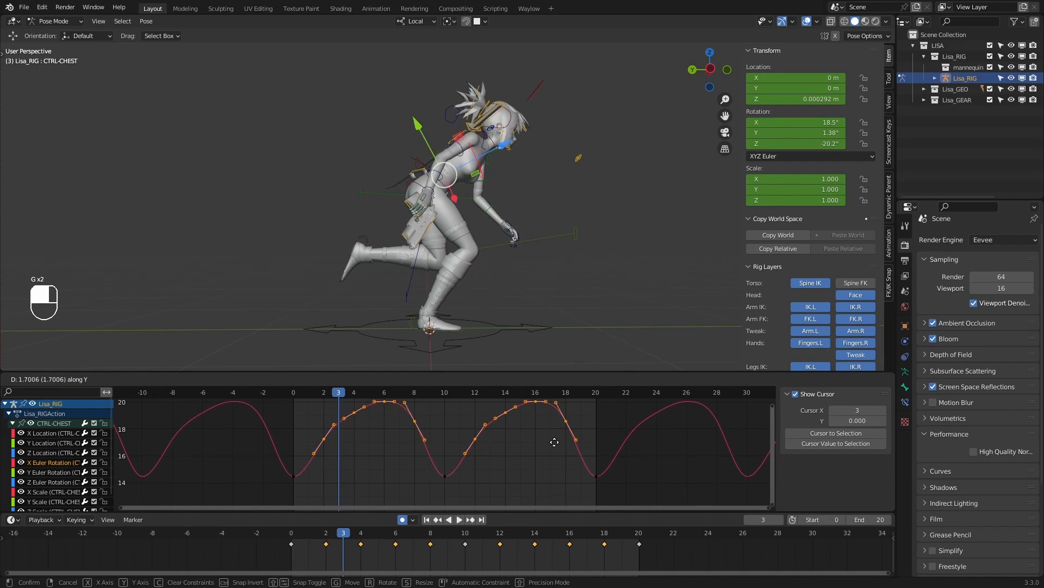
left_click(554, 441)
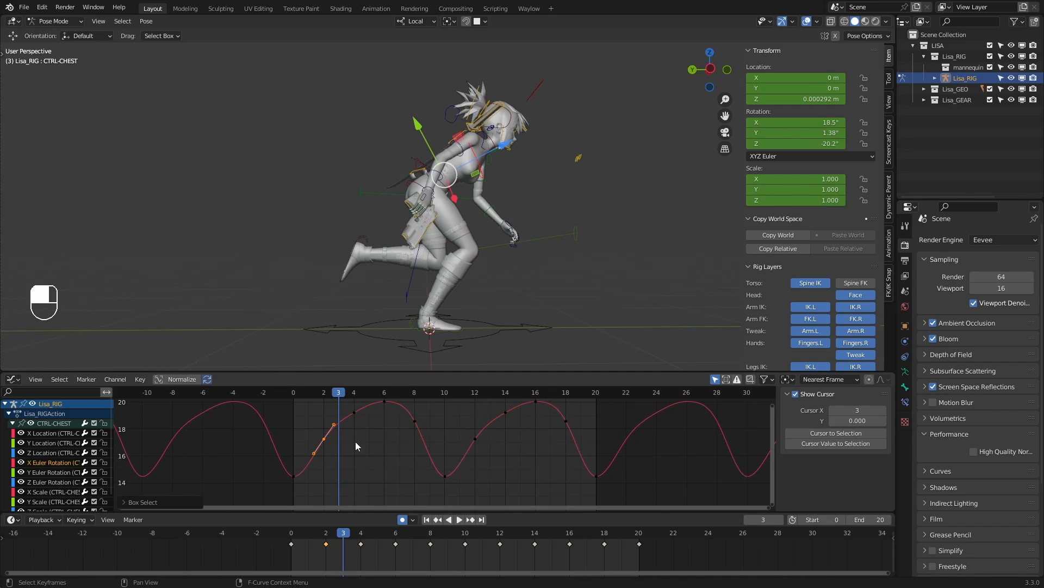
Lower the chest's X rotation keys at frames 2 and 12 by about 0.36° each and play the cycle
key("g")
left_click(418, 461)
key("g")
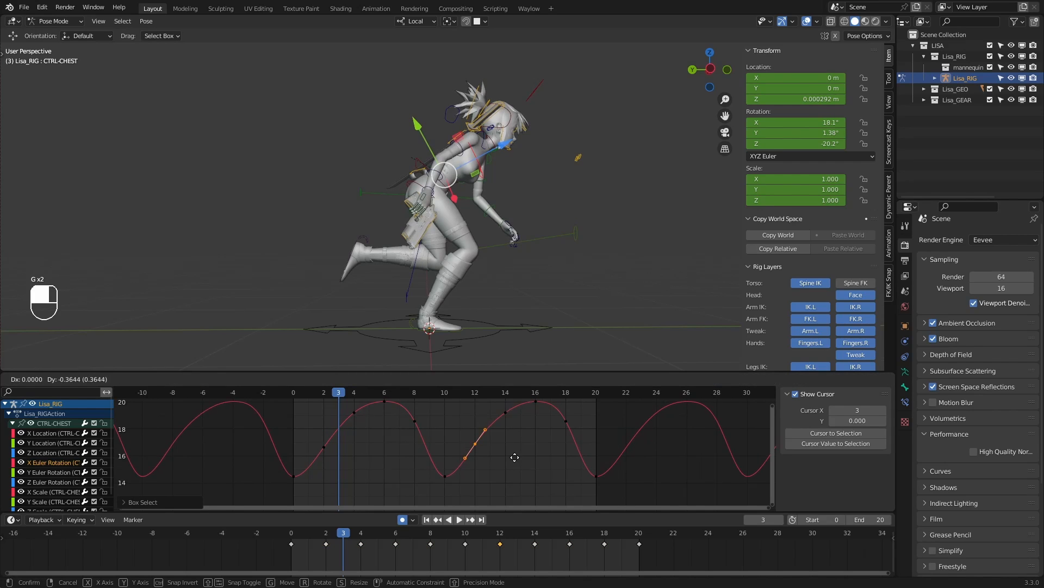
left_click(514, 456)
left_click_drag(305, 391, 611, 399)
left_click(460, 519)
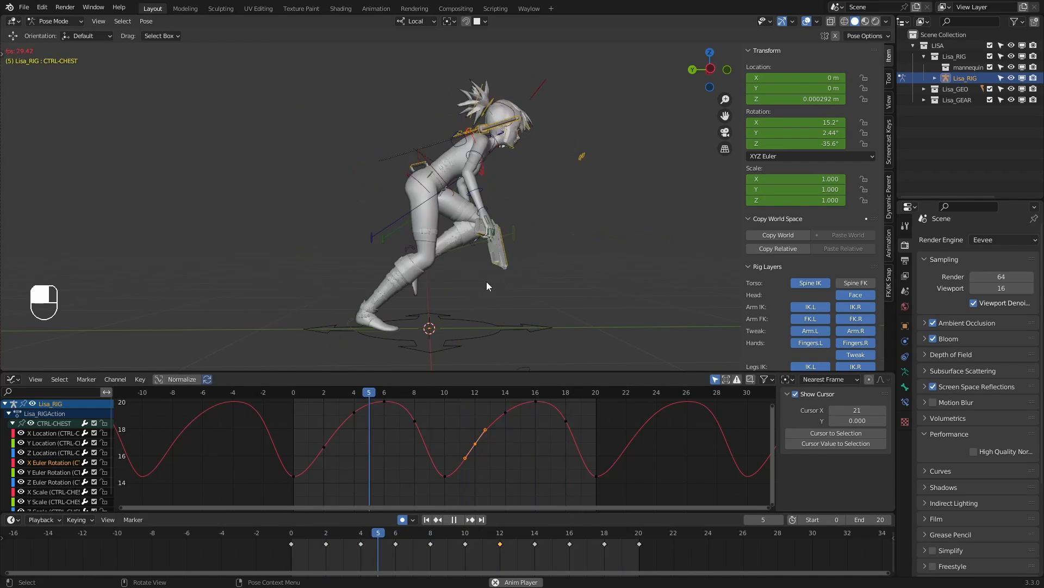
View the character from the front, select the torso control and frame its X Location curve in the graph
middle_click_drag(587, 278, 472, 279)
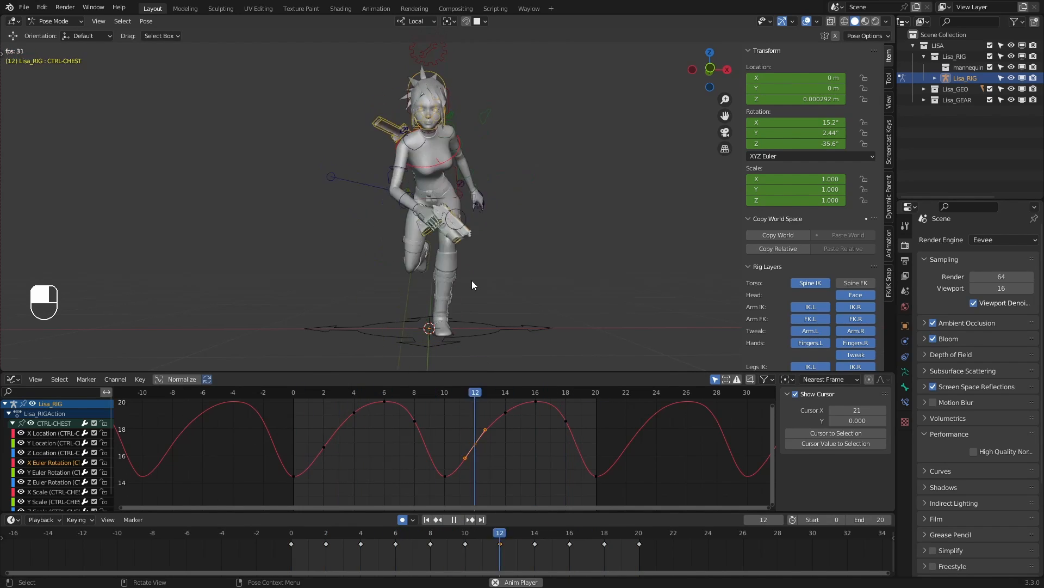
key("space")
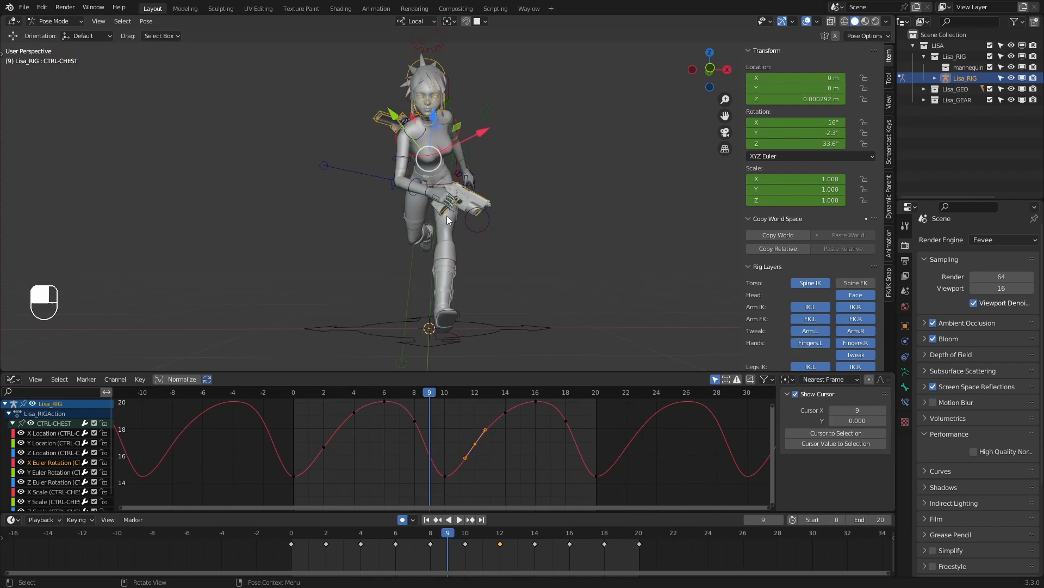
left_click(457, 165)
left_click(53, 433)
middle_click_drag(538, 446, 501, 470, "ctrl")
key("KP_Decimal")
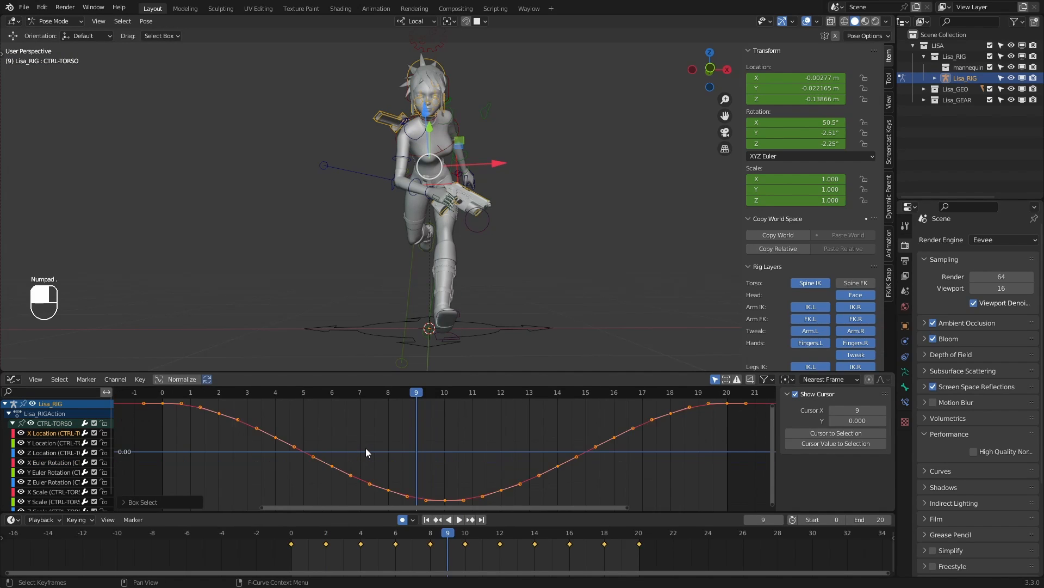
scroll(379, 442, "down", 4)
left_click_drag(316, 389, 361, 404)
key("b")
left_click_drag(361, 463, 359, 465)
key("g")
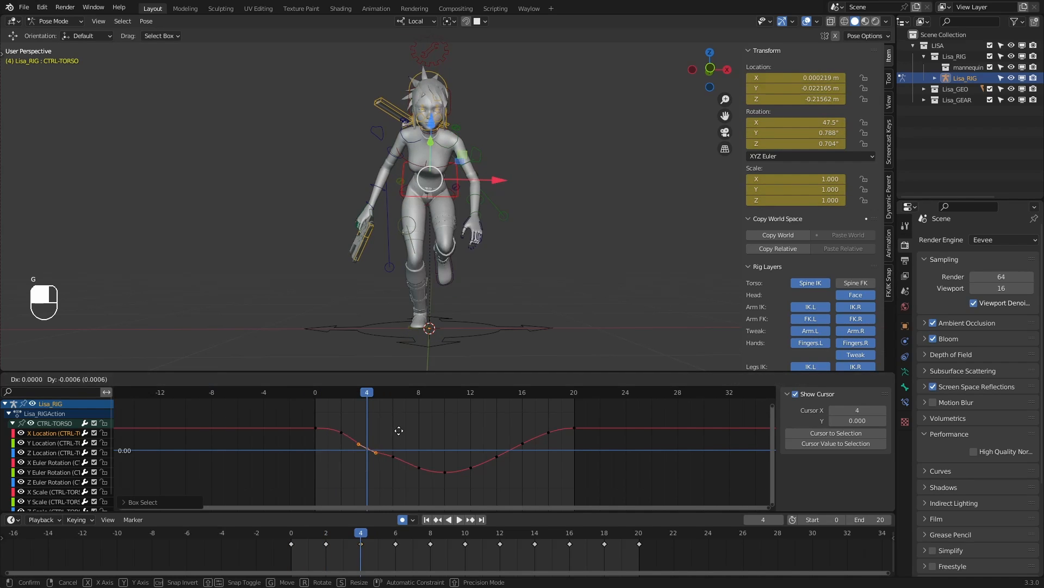
right_click(397, 468)
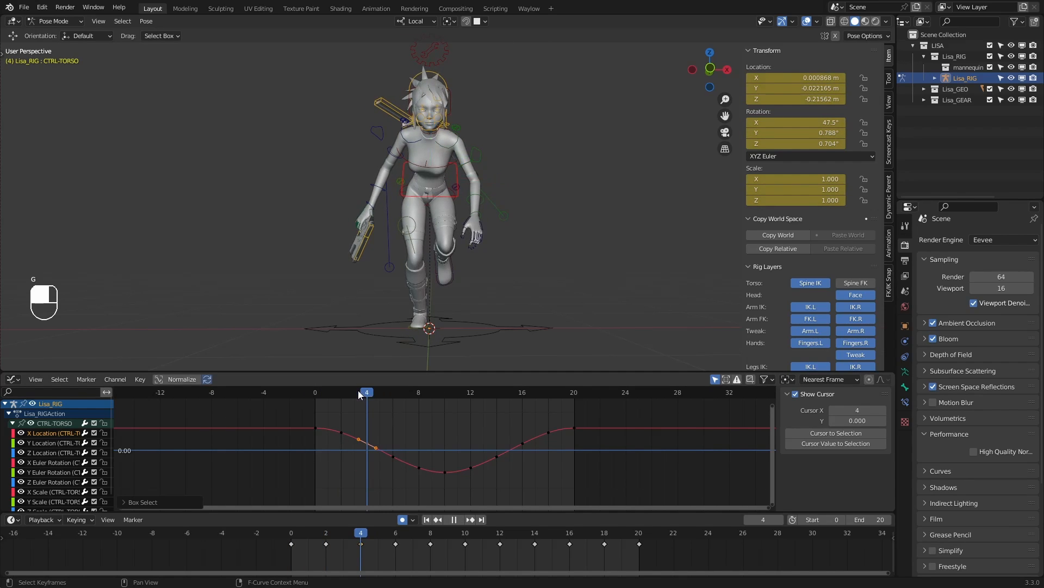
left_click(454, 519)
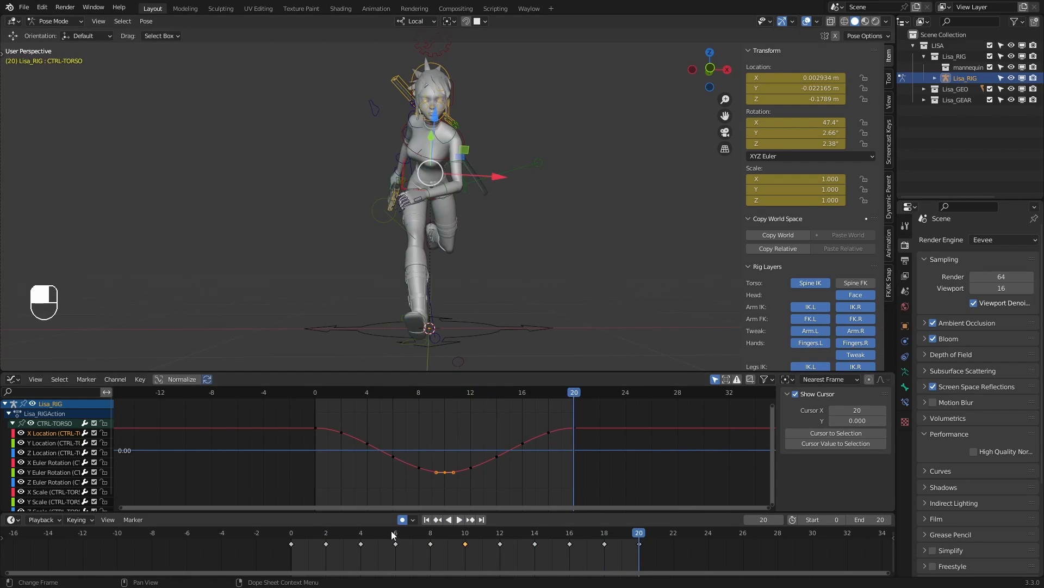
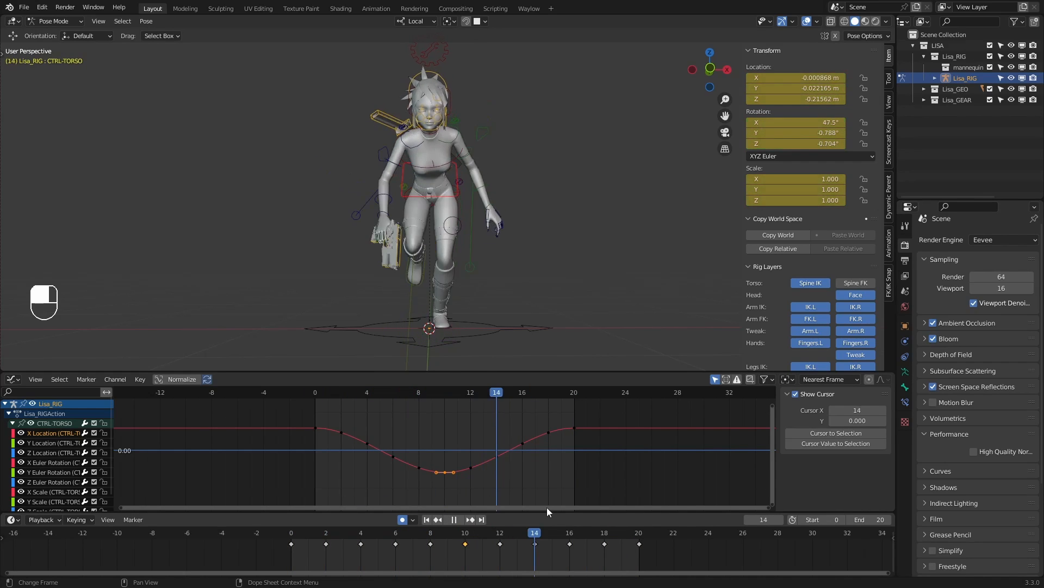
Lower the torso's X Location key at frame 6 to about -0.0078 m
left_click_drag(547, 507, 256, 510)
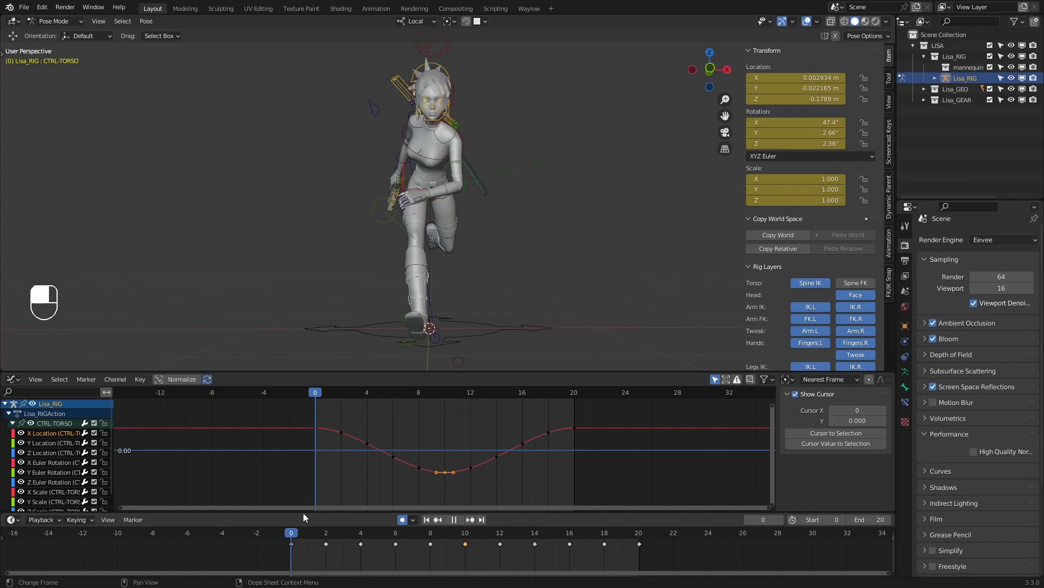
key("space")
left_click_drag(352, 434, 414, 463)
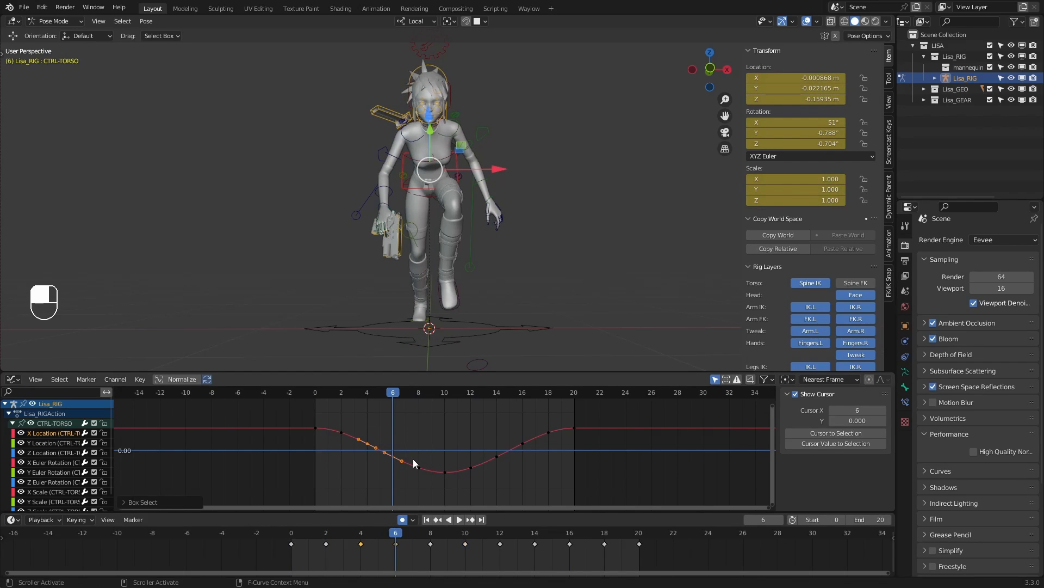
key("g")
key("g")
left_click(437, 458)
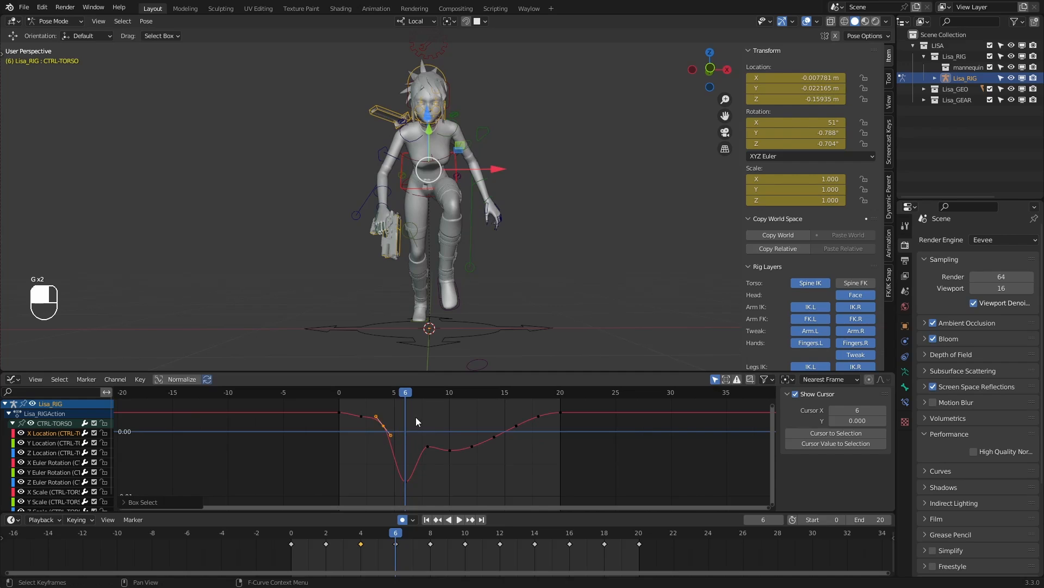
Smooth the torso's X Location curve by lowering the keys at frames 2, 4 and 8, with frame 8 at about -0.0065 m
key("g")
key("g")
left_click(387, 407)
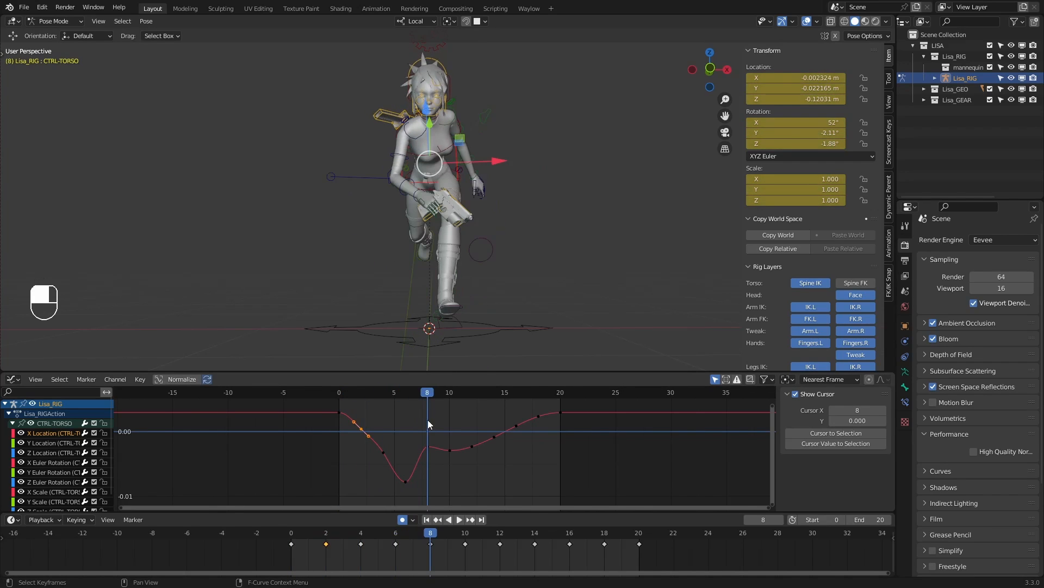
key("g")
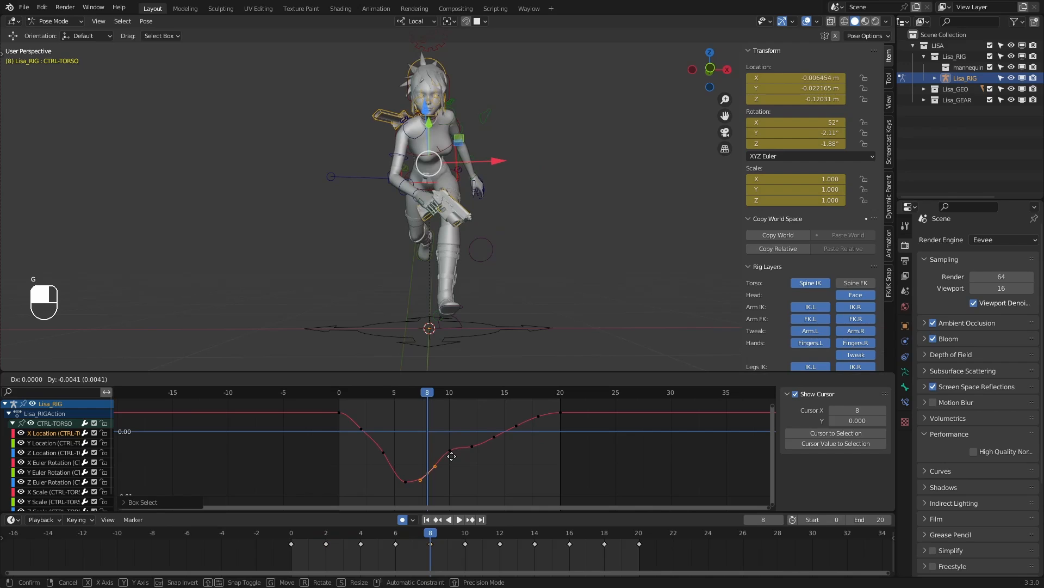
left_click(451, 456)
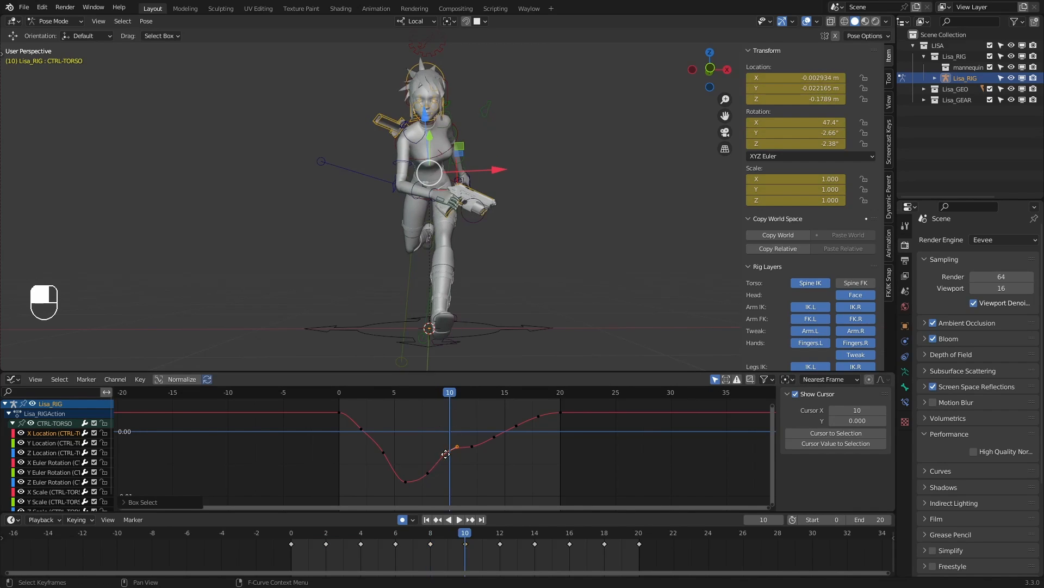
key("g")
left_click(450, 445)
Raise the torso's X Location key at frame 2 slightly to round off the start of the curve
left_click_drag(439, 392, 360, 396)
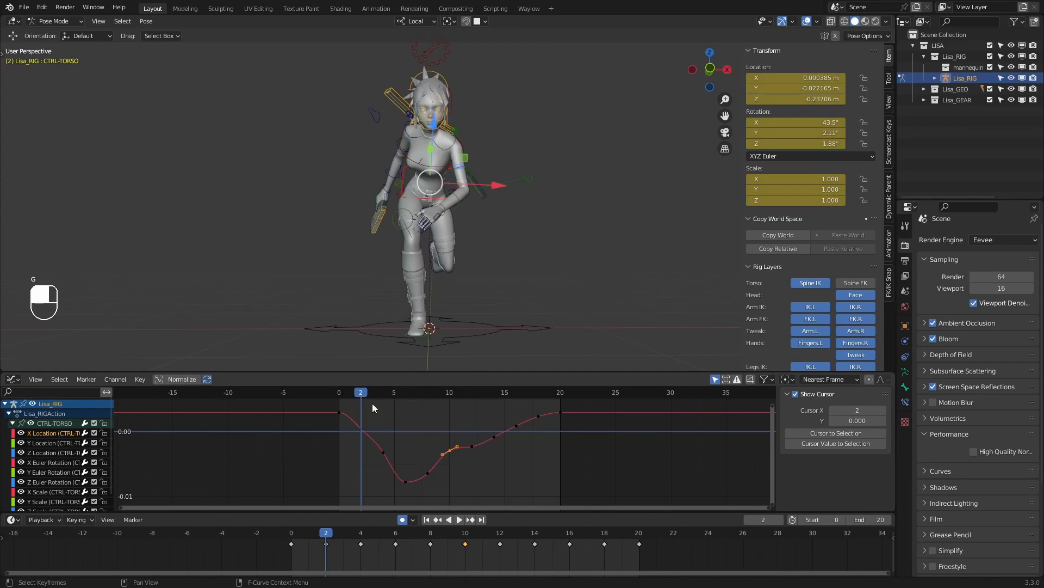
key("g")
left_click_drag(353, 437, 451, 409)
left_click(376, 415)
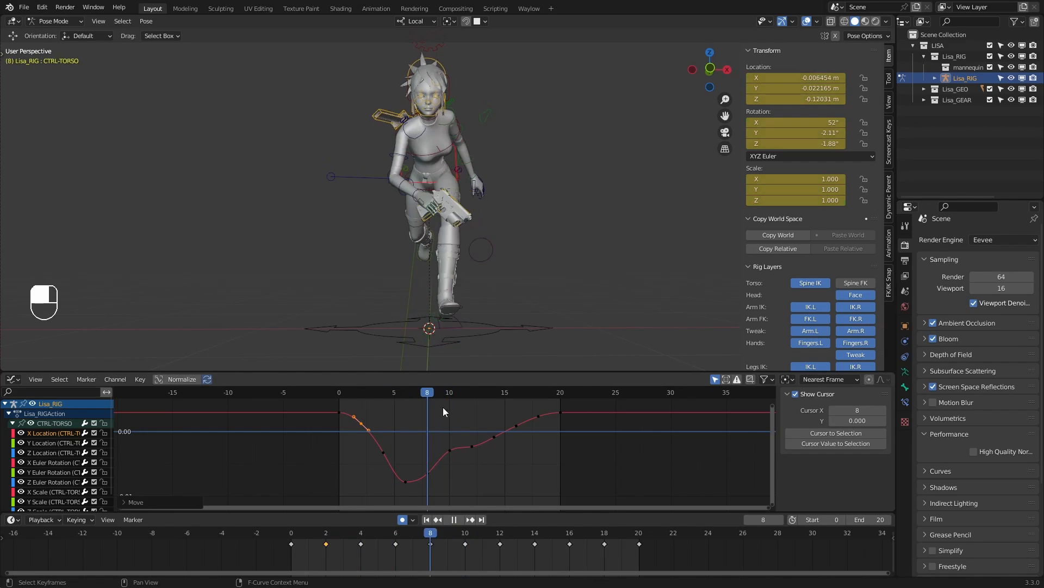
key("space")
Raise the torso's X Location key at frame 14 above the starting level to form a peak
left_click_drag(480, 397, 488, 395)
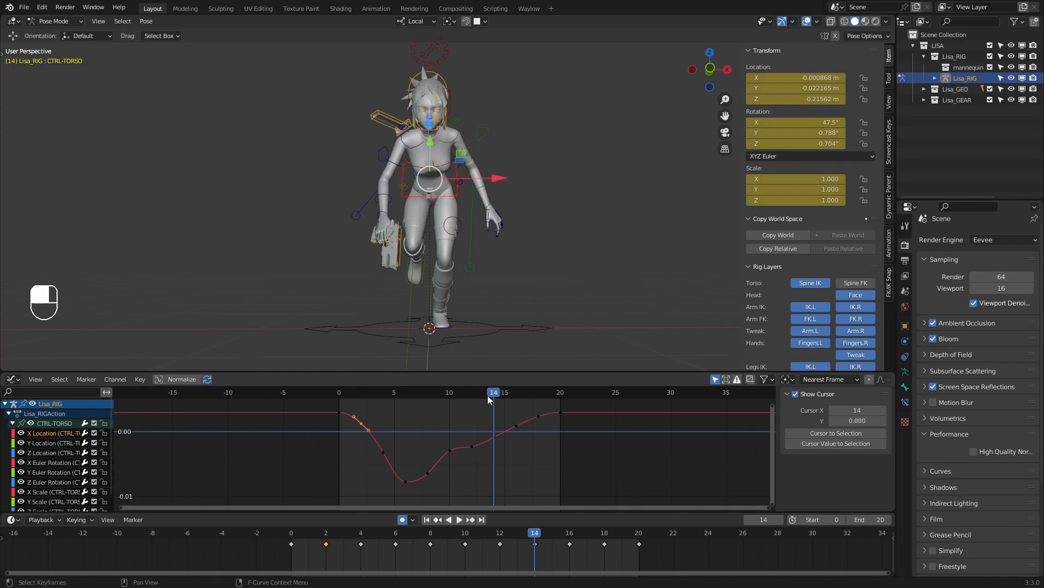
left_click(487, 456)
key("g")
left_click(492, 419)
middle_click_drag(491, 420, 492, 448)
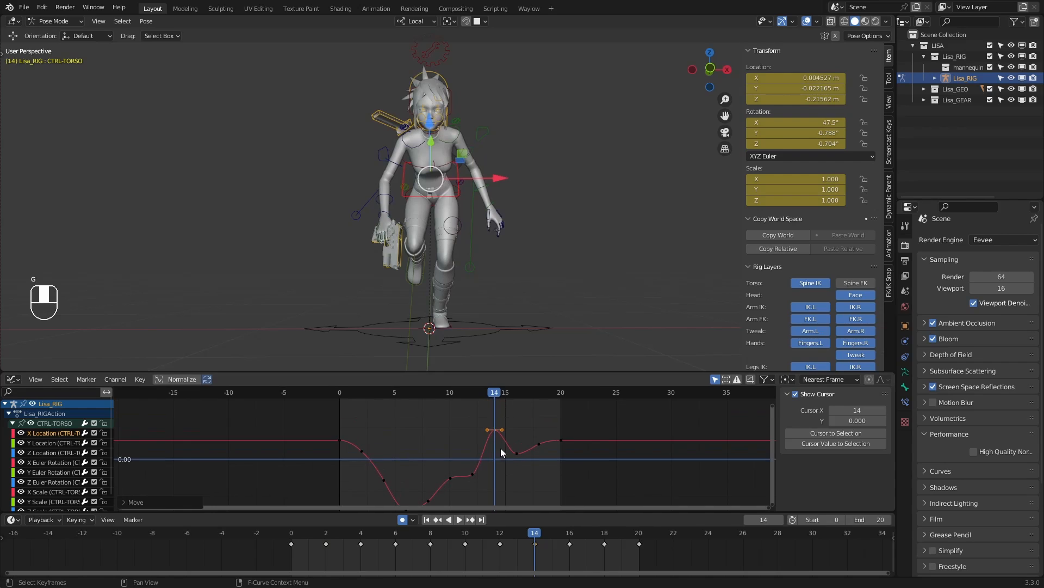
key("g")
left_click(500, 439)
Raise the torso's X Location key at frame 12 to lead smoothly into the frame 14 peak, and scrub the cycle
left_click_drag(490, 459, 465, 482)
key("g")
left_click(517, 442)
left_click_drag(479, 395, 331, 394)
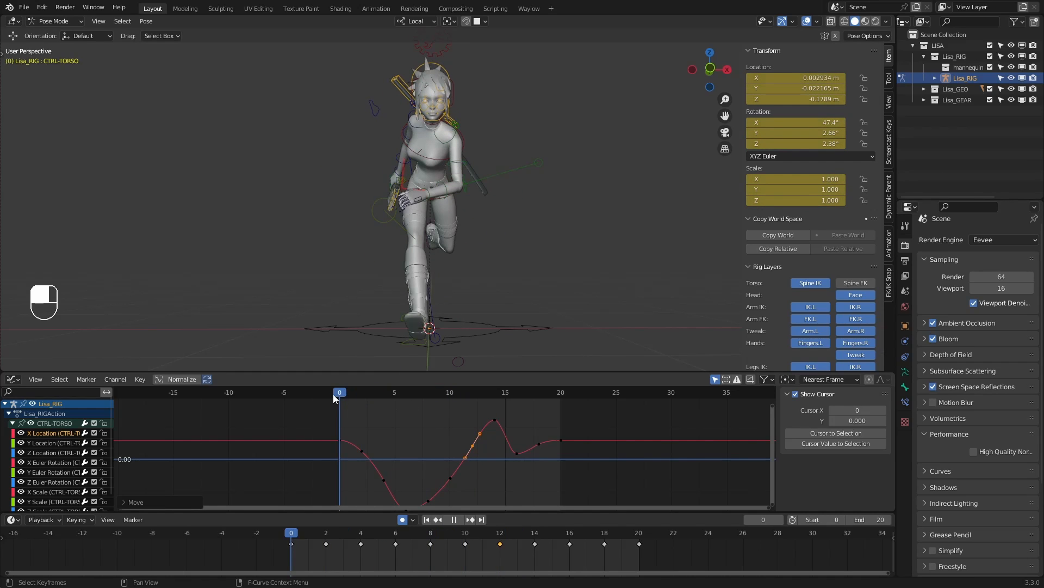
left_click(466, 176)
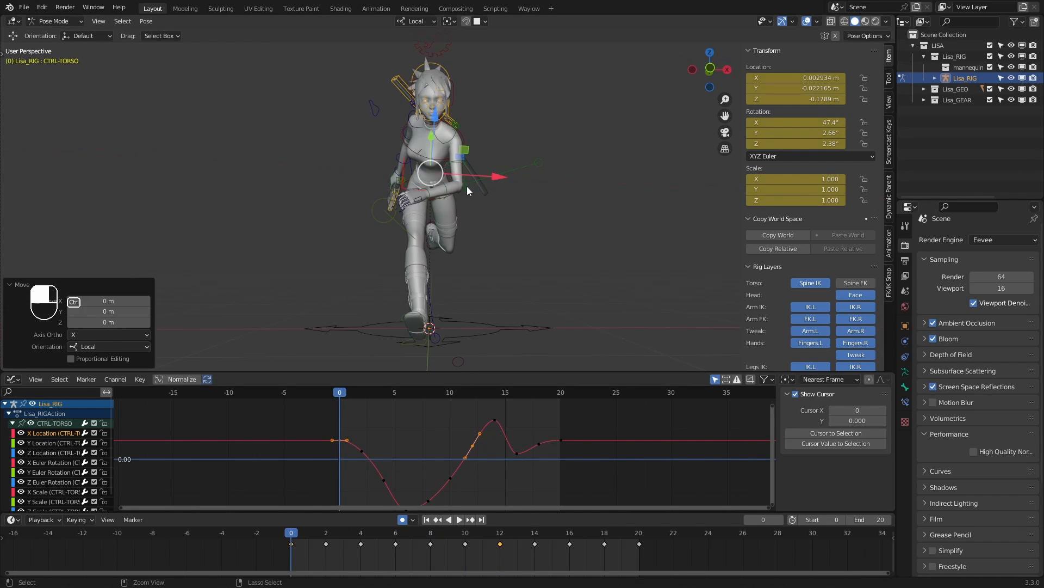
left_click_drag(345, 393, 374, 394)
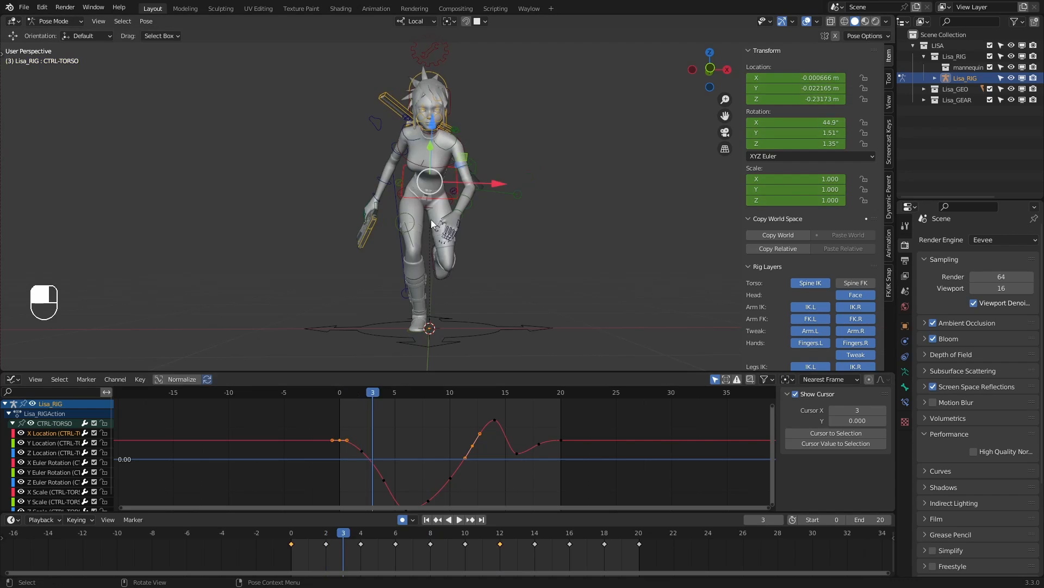
left_click_drag(458, 183, 445, 182)
key("ctrl+z")
middle_click_drag(401, 425, 403, 409)
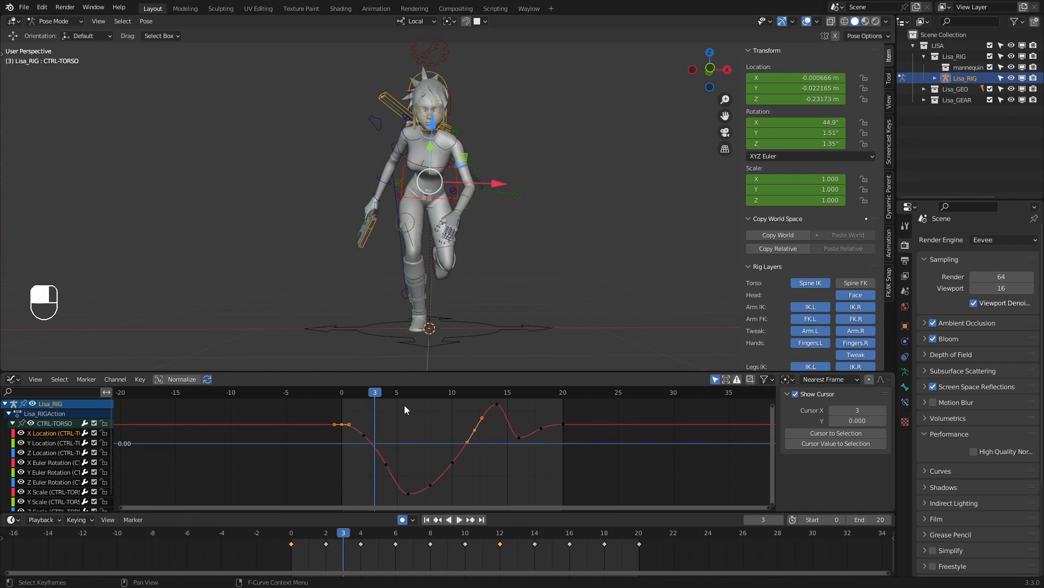
key("space")
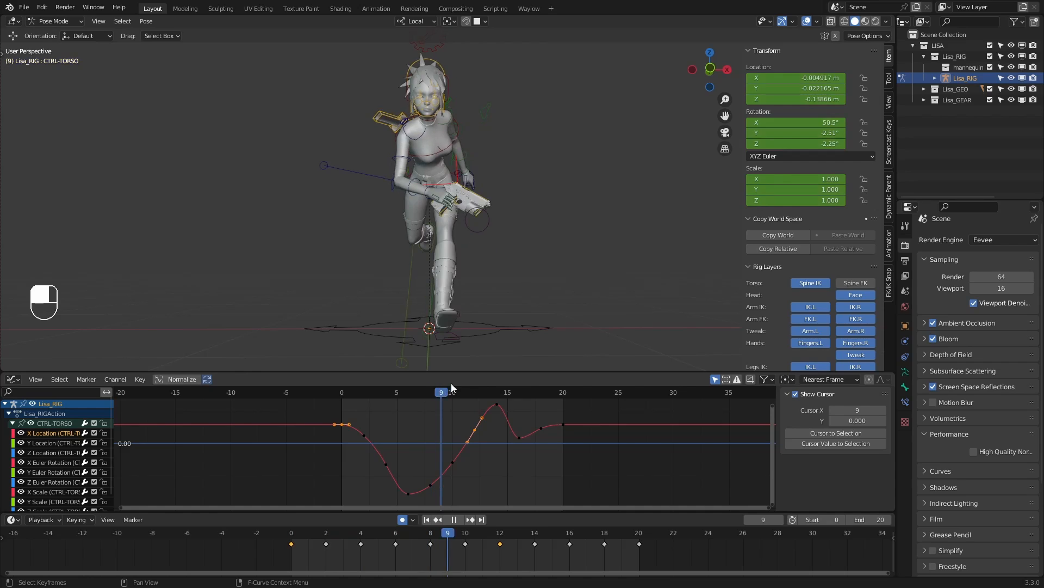
left_click_drag(483, 382, 375, 392)
left_click_drag(469, 181, 453, 186)
key("ctrl+z")
Raise the torso's X Location key at frame 8 to about -0.0057 m and the key at frame 10 slightly
left_click_drag(376, 394, 430, 395)
key("g")
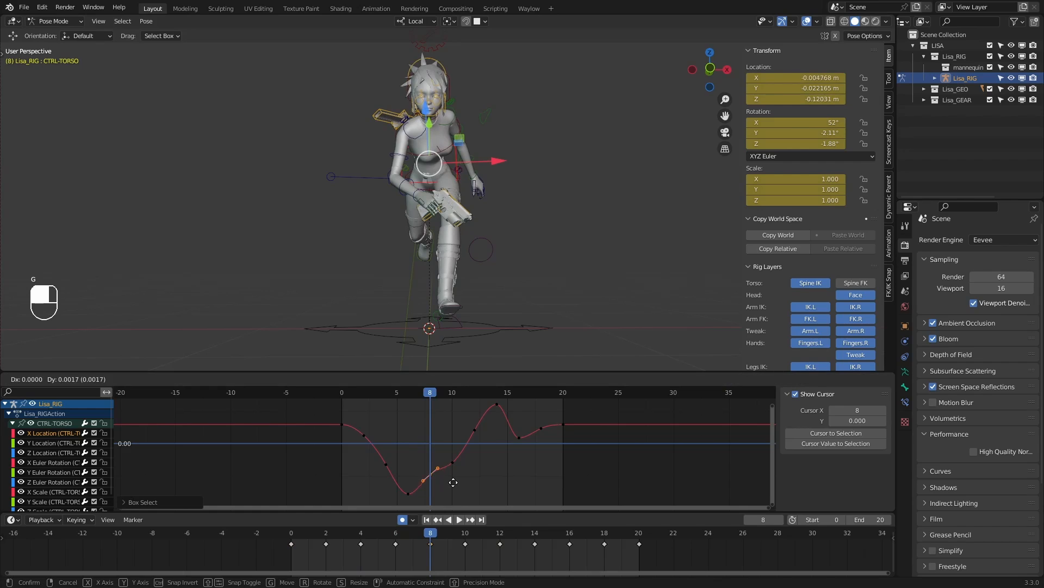
right_click(491, 485)
key("g")
left_click(495, 479)
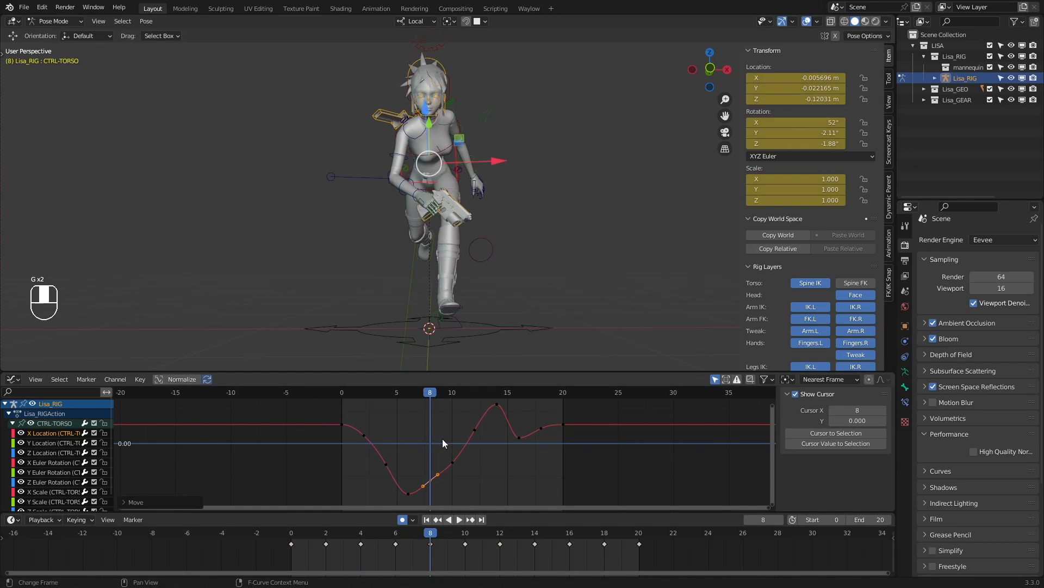
left_click_drag(443, 440, 484, 474)
key("g")
key("g")
Raise the torso's X Location key at frame 12 to about 0.0027 m to smooth the climb into the frame 14 peak
key("space")
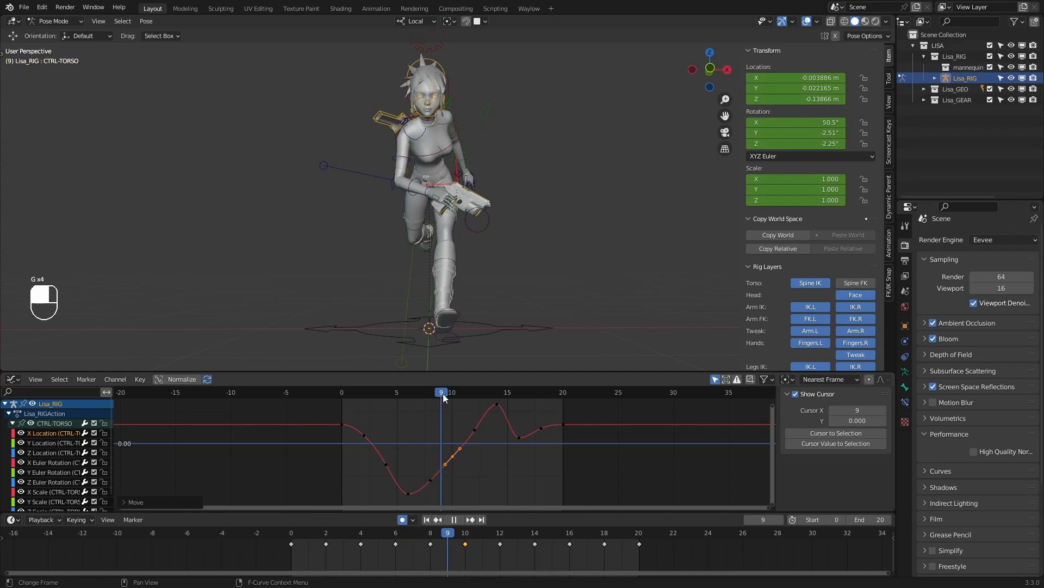
left_click_drag(443, 393, 480, 412)
key("space")
key("g")
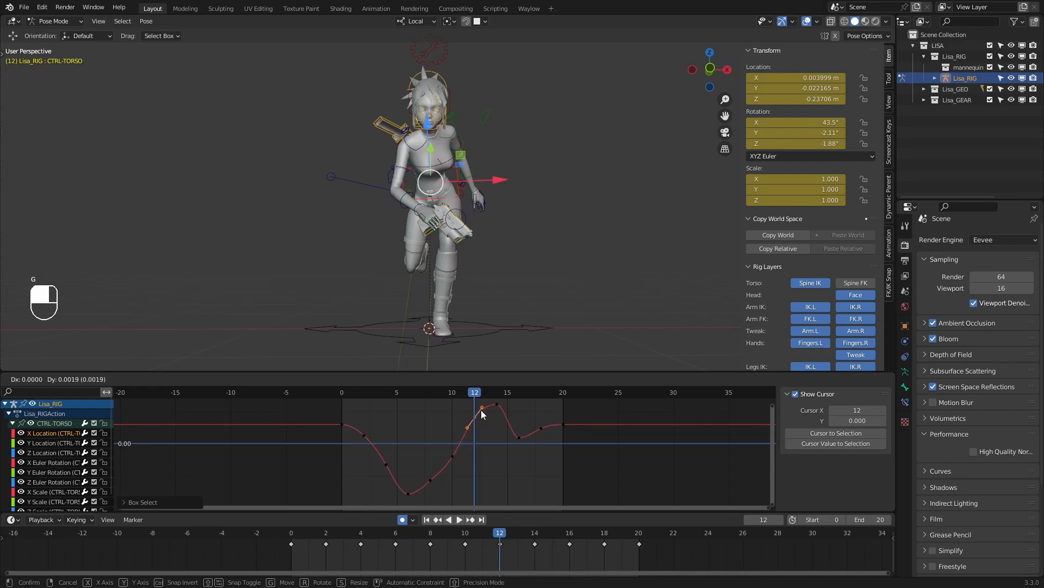
left_click(480, 415)
key("g")
left_click(535, 440)
key("g")
middle_click(536, 434)
left_click(536, 433)
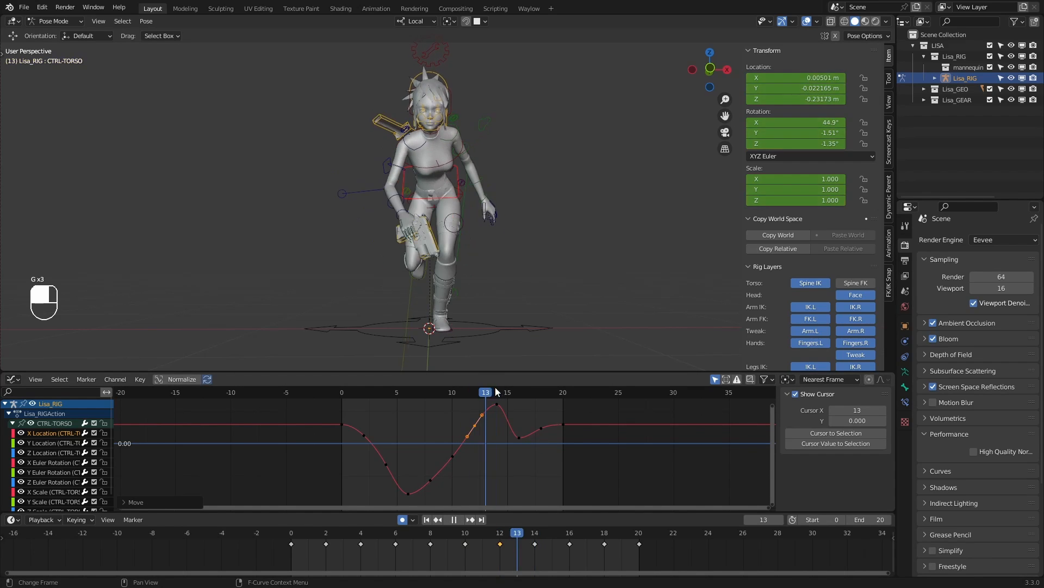
Raise the torso's X Location keys at frames 16 and 18 so the curve eases down from the frame 14 peak to frame 20
key("g")
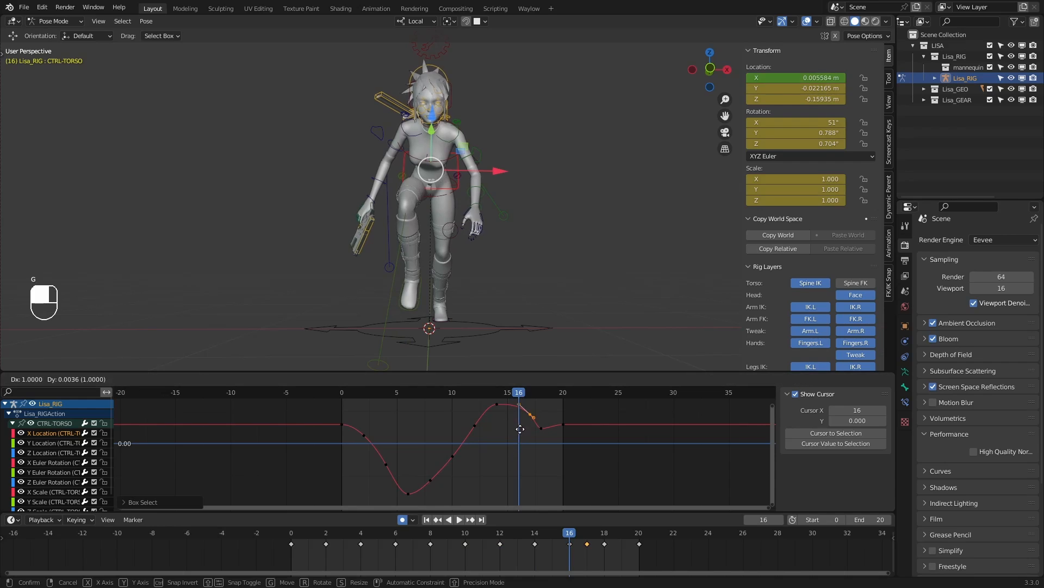
key("ctrl+z")
key("g")
right_click(540, 408)
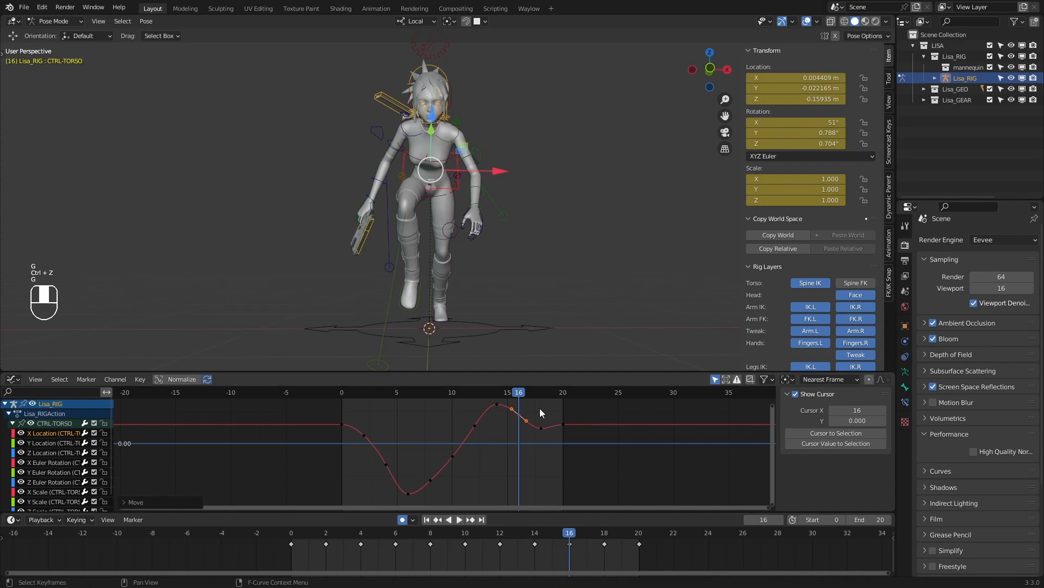
key("g")
left_click(541, 432)
left_click_drag(529, 406, 509, 426)
key("g")
left_click(510, 426)
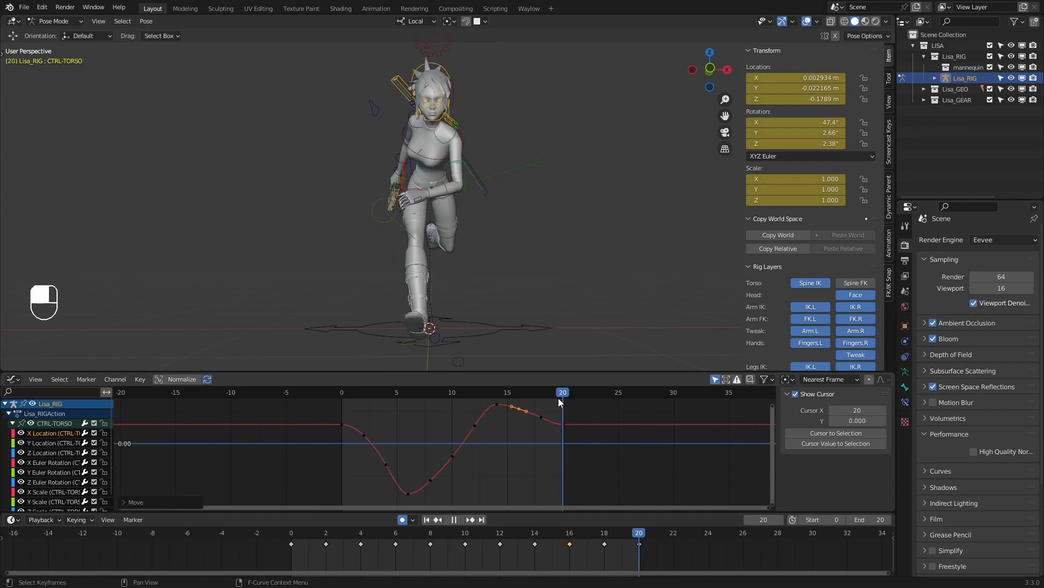
Scrub and play the run cycle between frames 0 and 20 to check the torso's side-to-side weight shift
key("space")
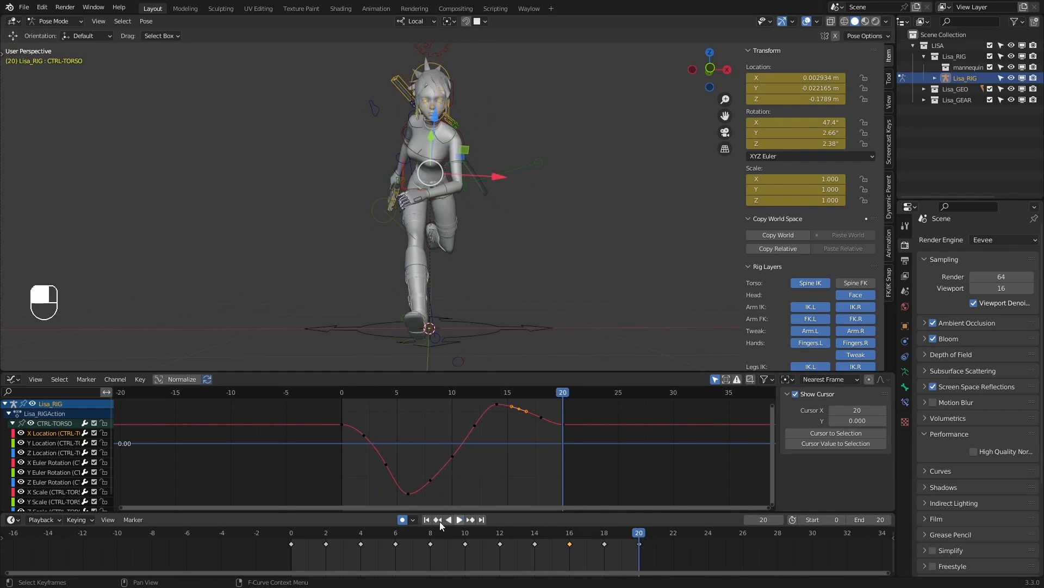
key("Escape")
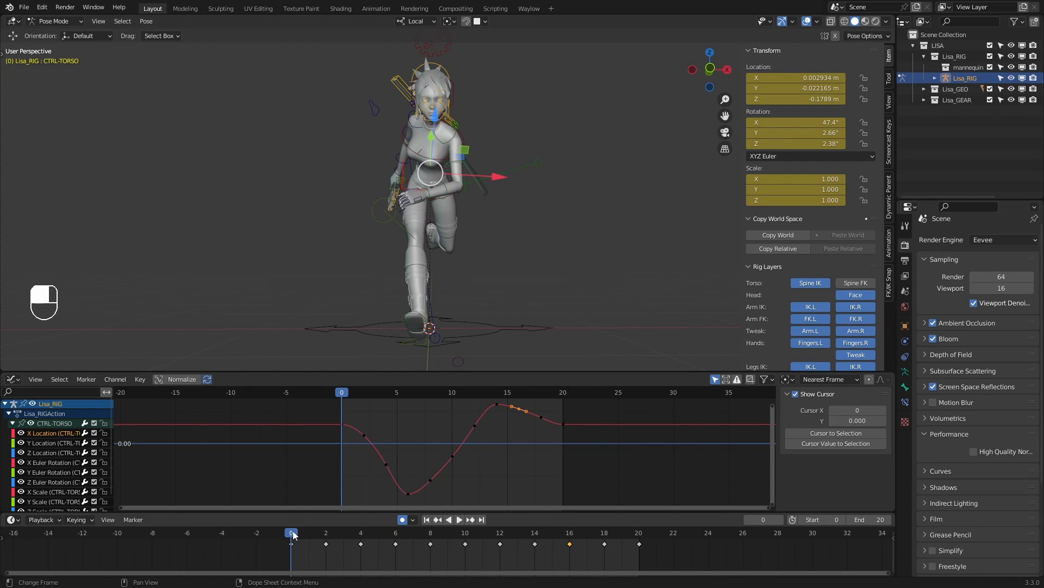
left_click_drag(293, 535, 639, 536)
left_click_drag(295, 538, 500, 538)
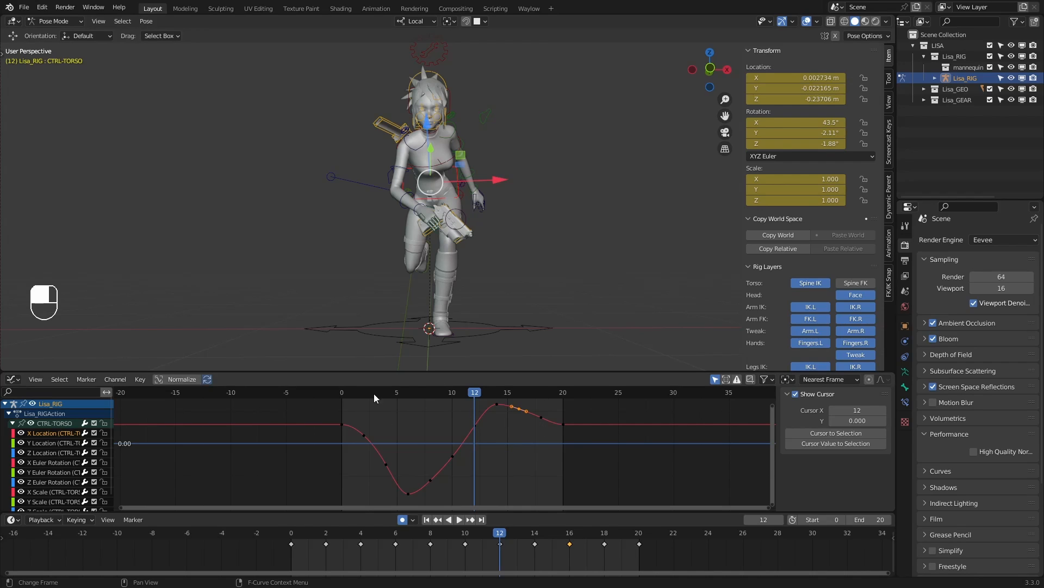
left_click(342, 393)
key("space")
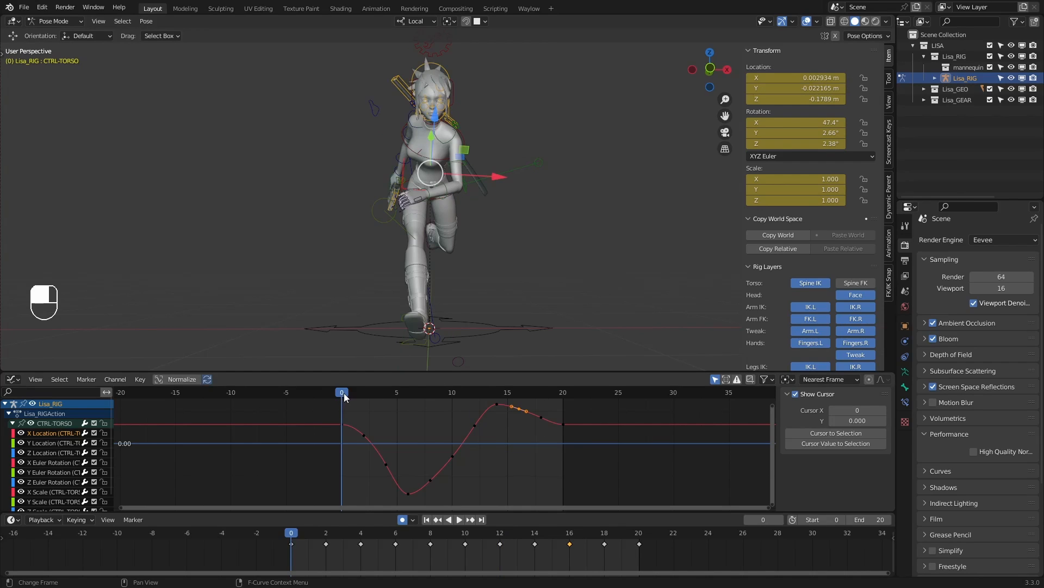
key("space")
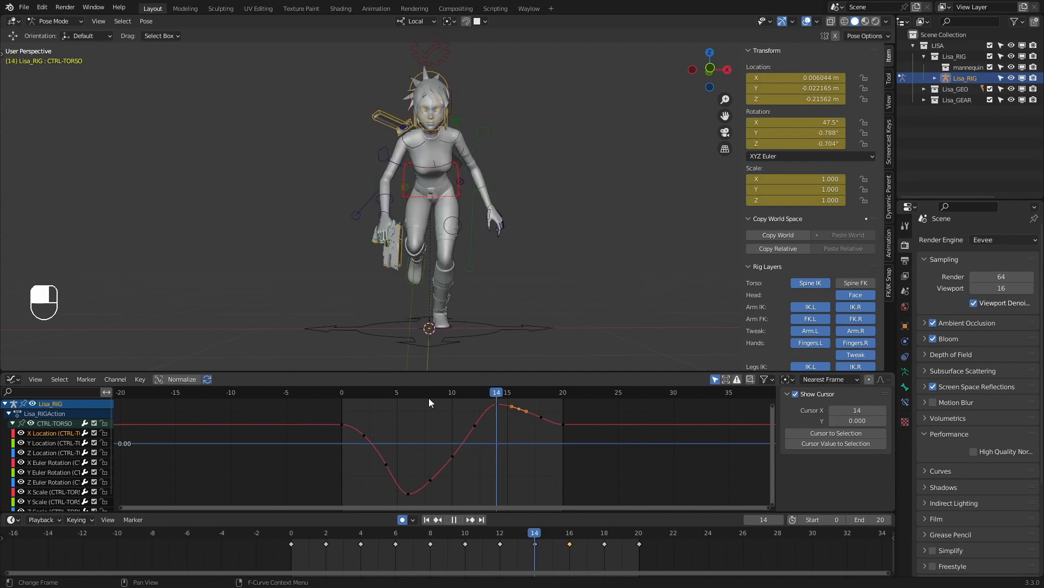
key("space")
Make the torso's X Location curve repeat by setting the extrapolation of all its keys to Make Cyclic (F-Modifier)
scroll(489, 429, "down", 3)
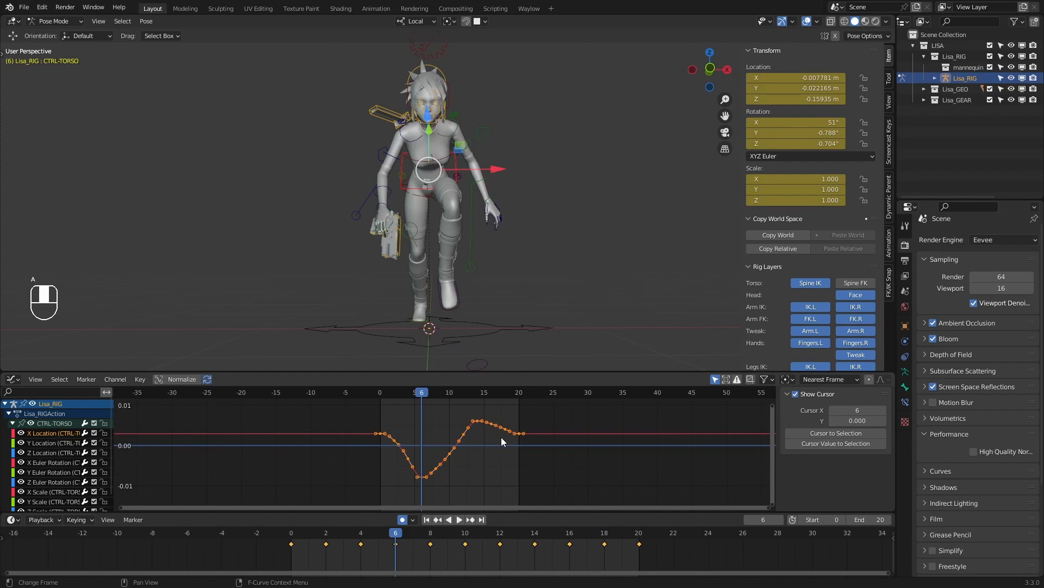
key("a")
key("a")
key("ctrl+z")
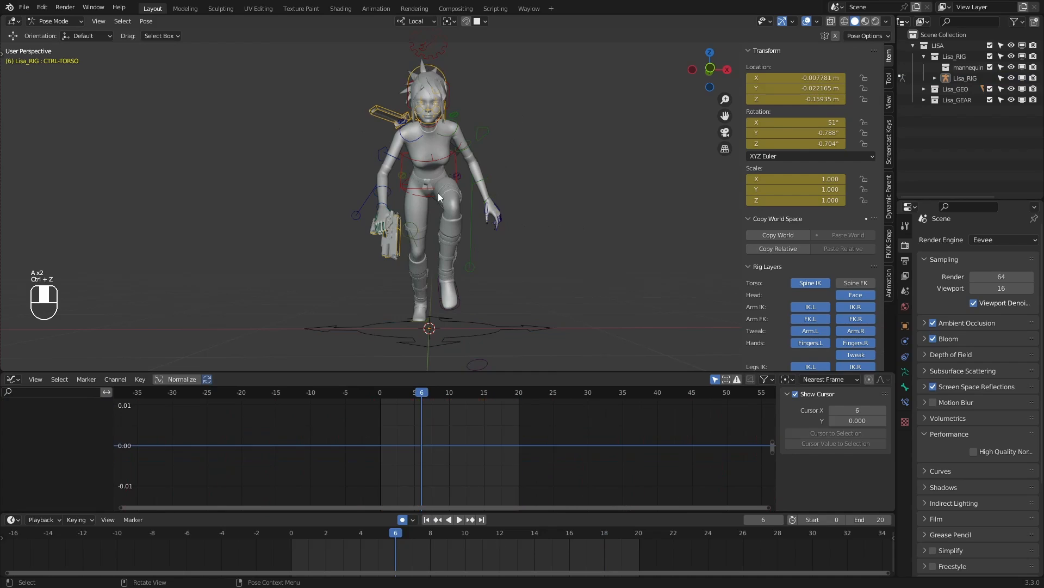
left_click(413, 188)
key("a")
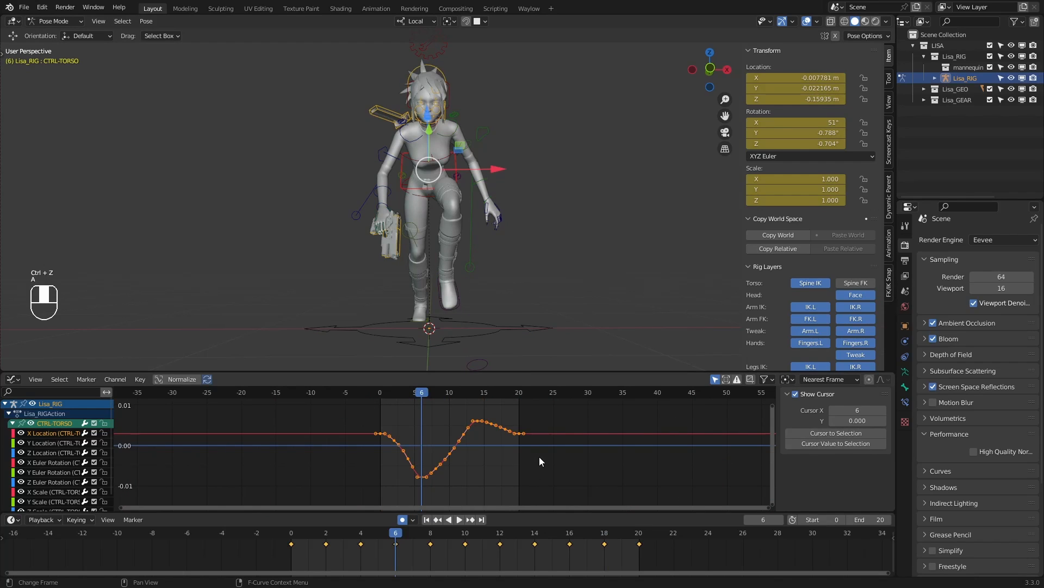
key("shift+e")
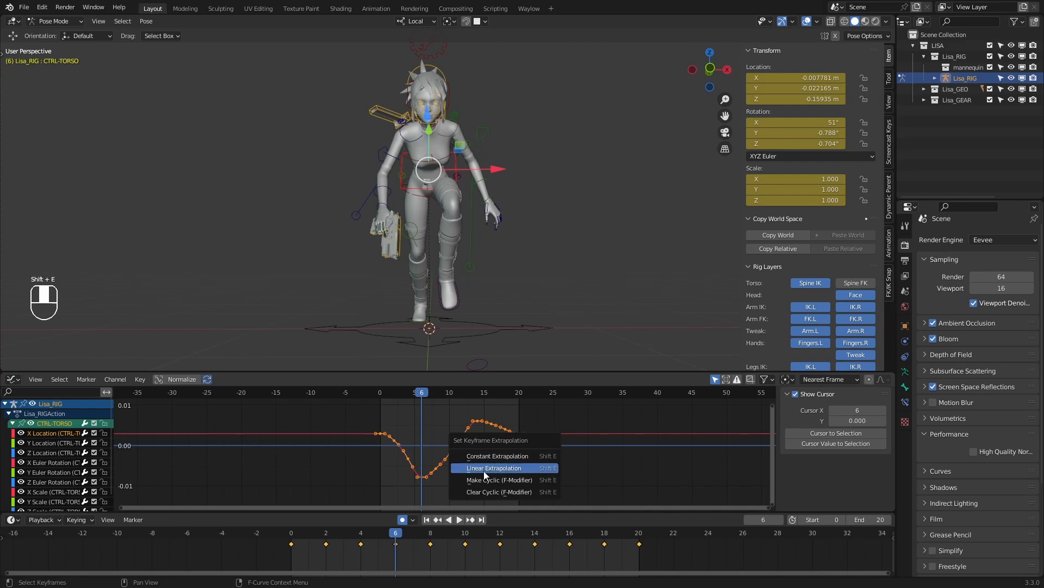
left_click(493, 482)
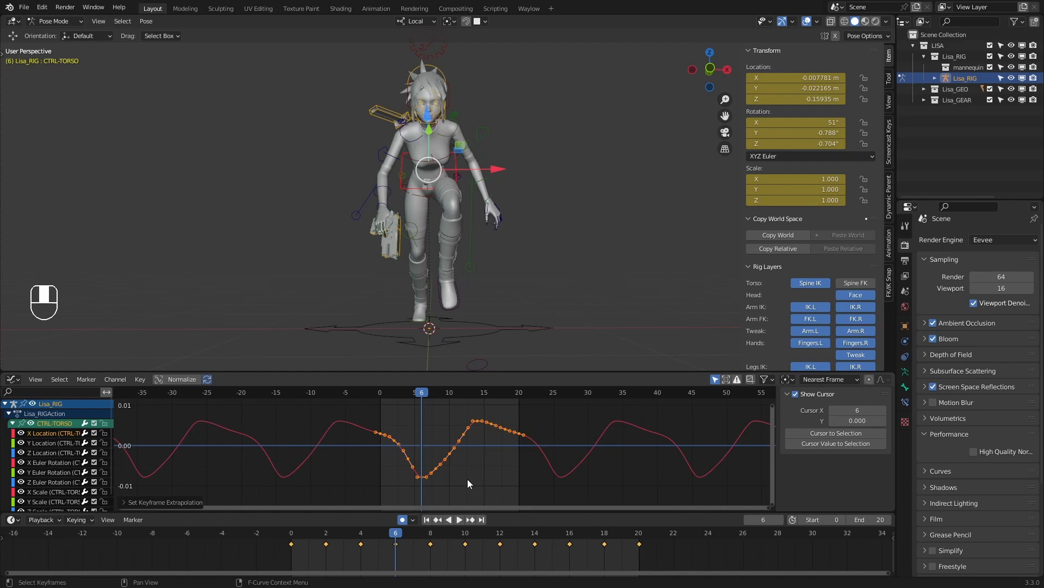
Scrub across the loop point, and lower the torso's X Location keys at frame 2 to about -0.0001 m and at frame 4 slightly
scroll(474, 455, "up", 2)
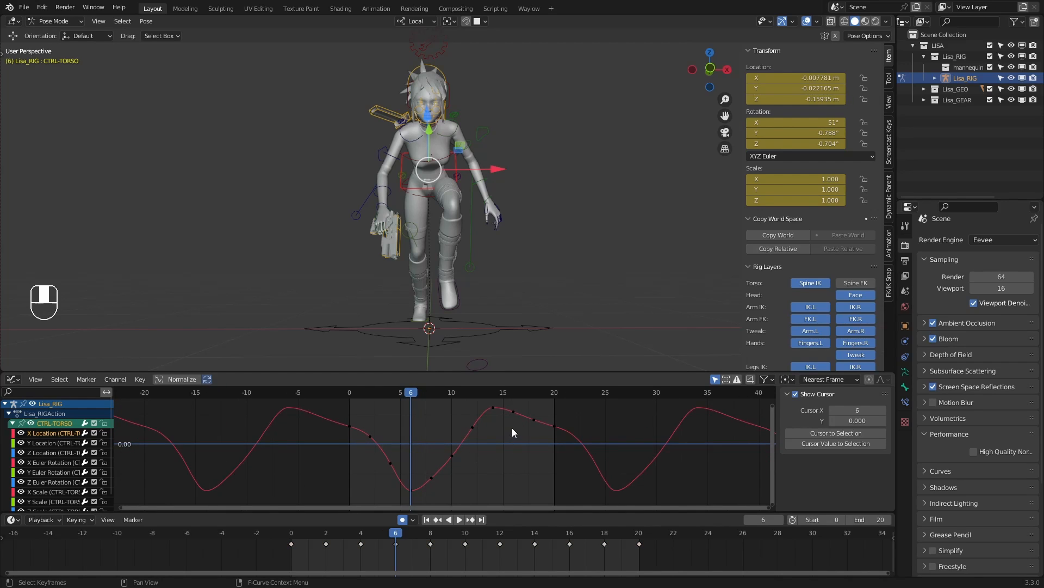
middle_click_drag(511, 428, 493, 397, "ctrl")
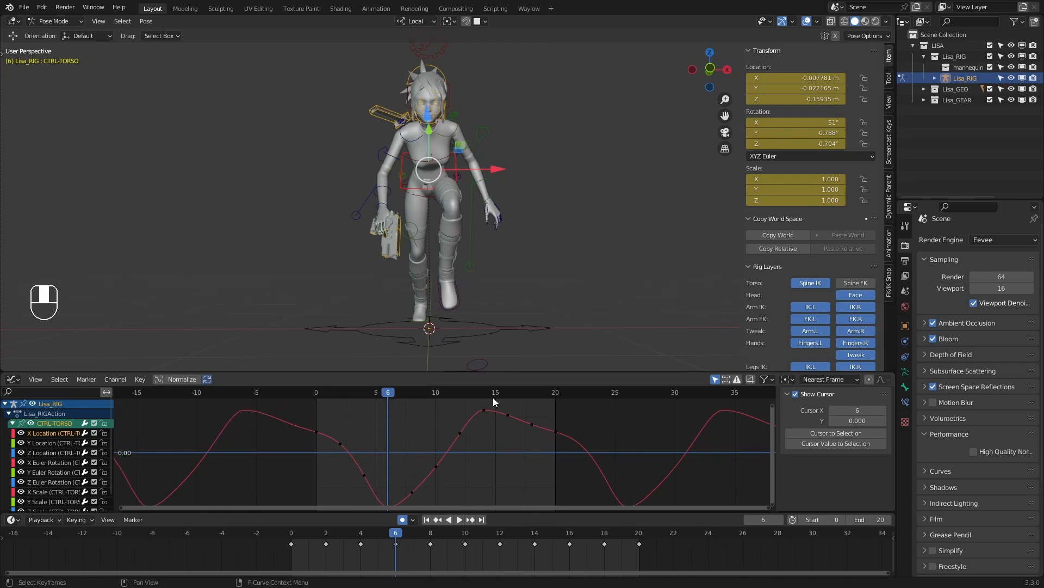
key("space")
left_click(483, 392)
left_click_drag(483, 393, 556, 431)
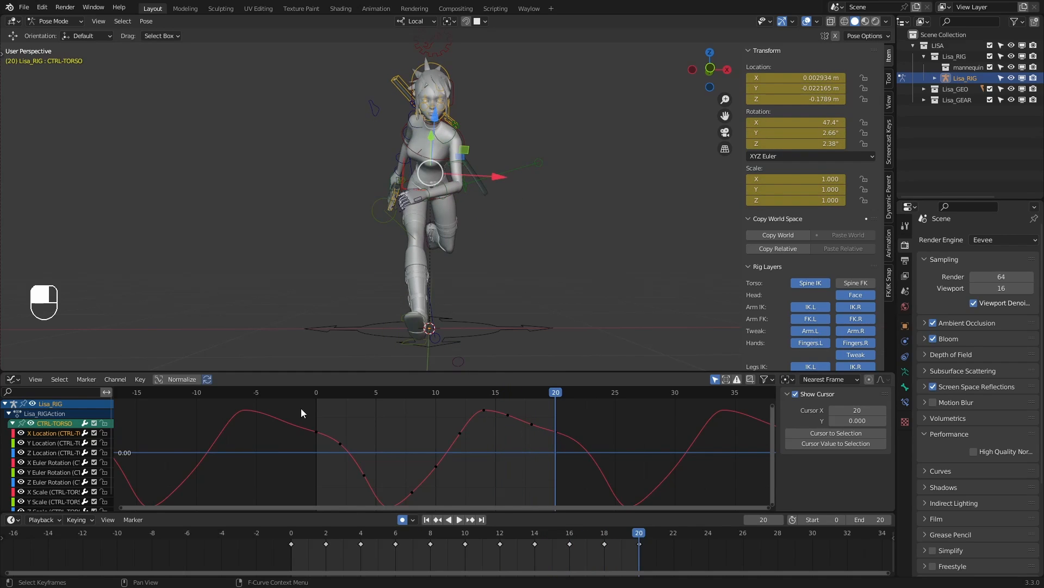
key("space")
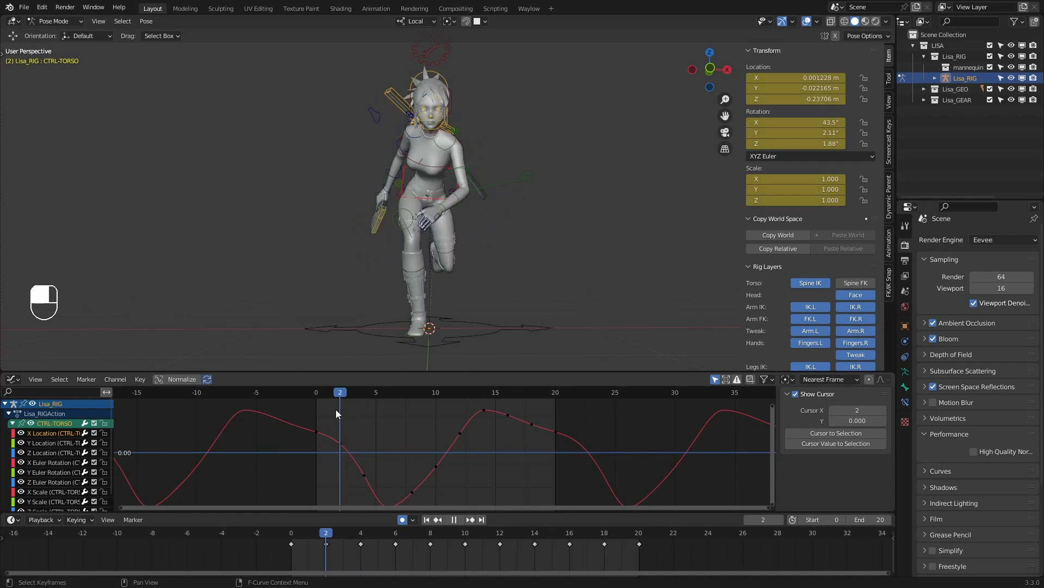
left_click(350, 451)
key("g")
left_click(402, 419)
left_click_drag(385, 460, 356, 490)
key("g")
left_click(402, 433)
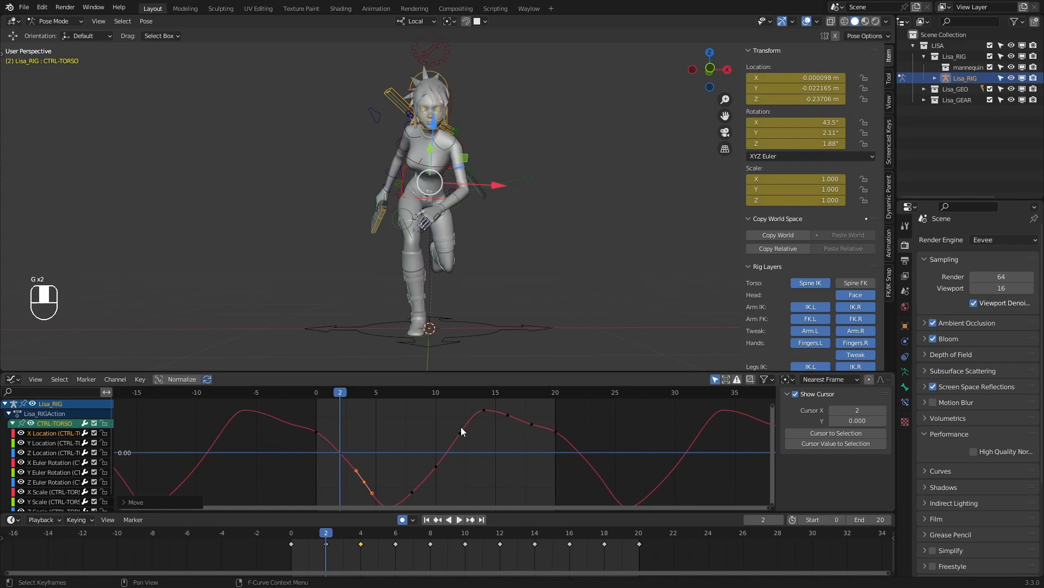
Raise the torso's X Location keys at frames 14, 16 and 18 slightly to round off the curve's peak
key("g")
left_click(495, 422)
left_click_drag(536, 417, 493, 432)
key("g")
left_click(524, 438)
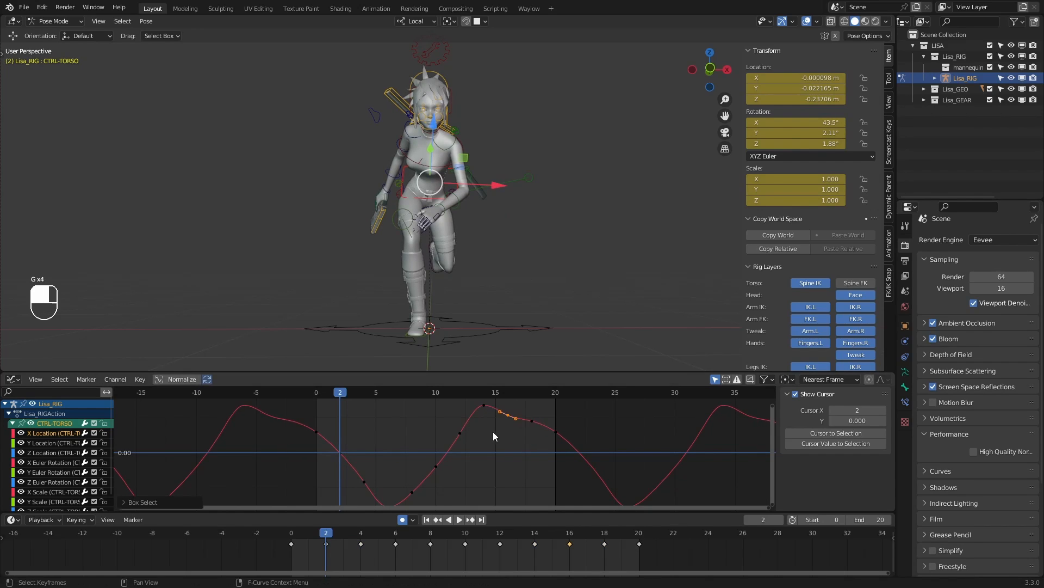
key("g")
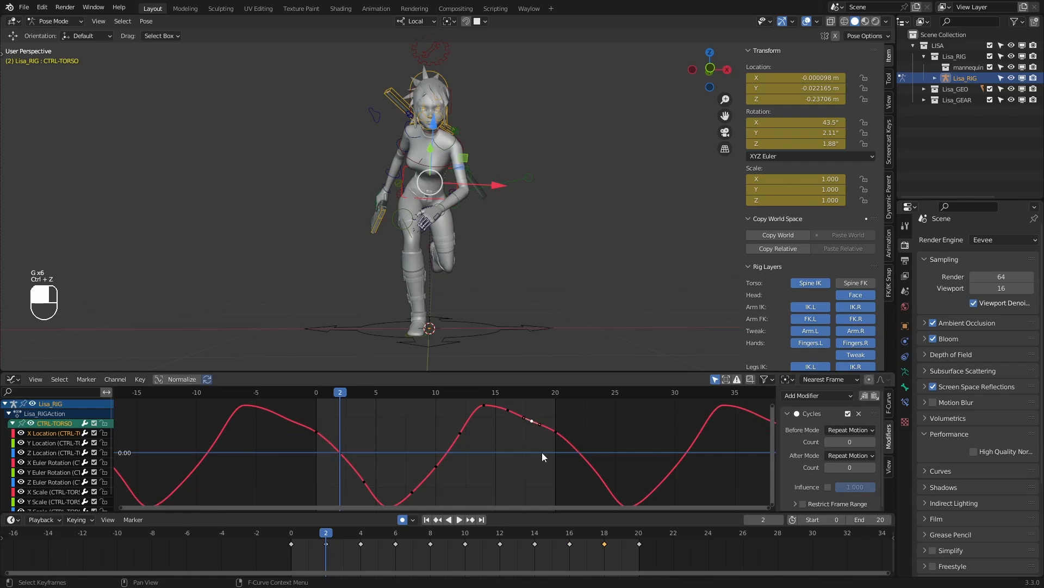
key("g")
left_click(543, 449)
left_click(514, 403)
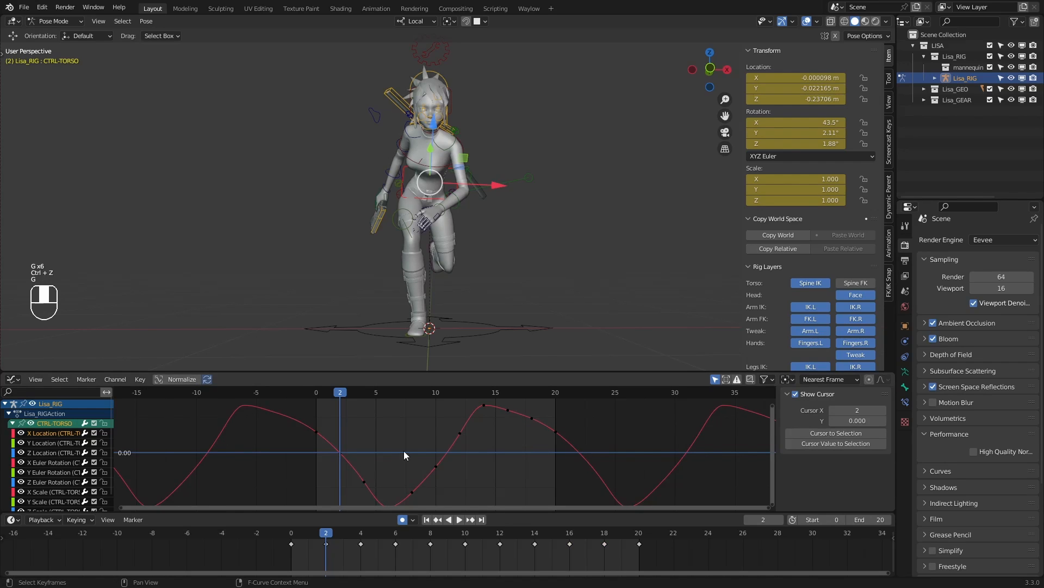
Raise the torso's X Location key at frame 12 slightly to refine the slope into the peak, and play back the cycle
scroll(404, 449, "down", 1)
key("g")
left_click(475, 468)
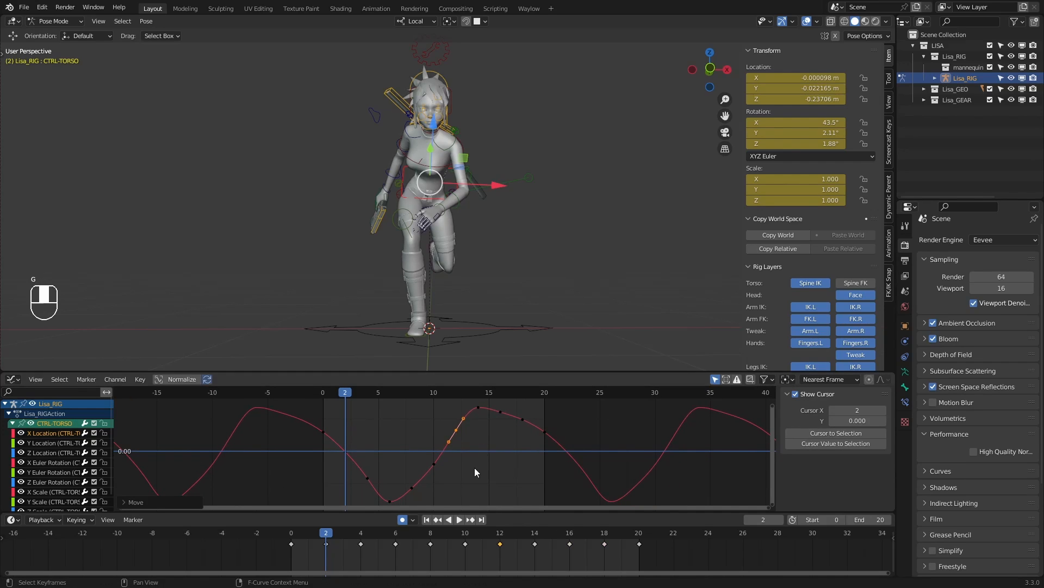
key("g")
left_click(418, 430)
key("space")
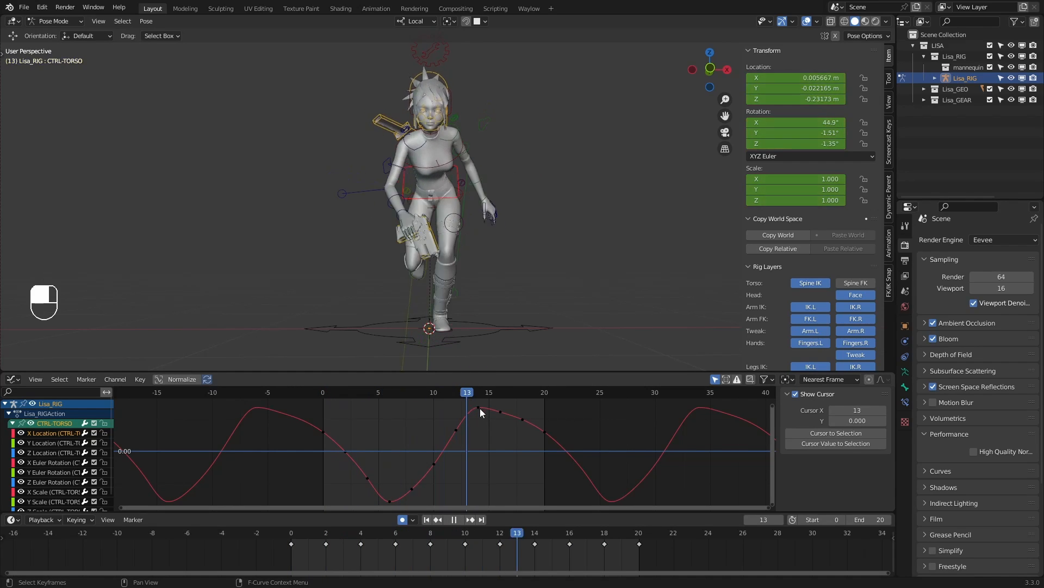
left_click_drag(334, 396, 292, 429)
left_click(461, 519)
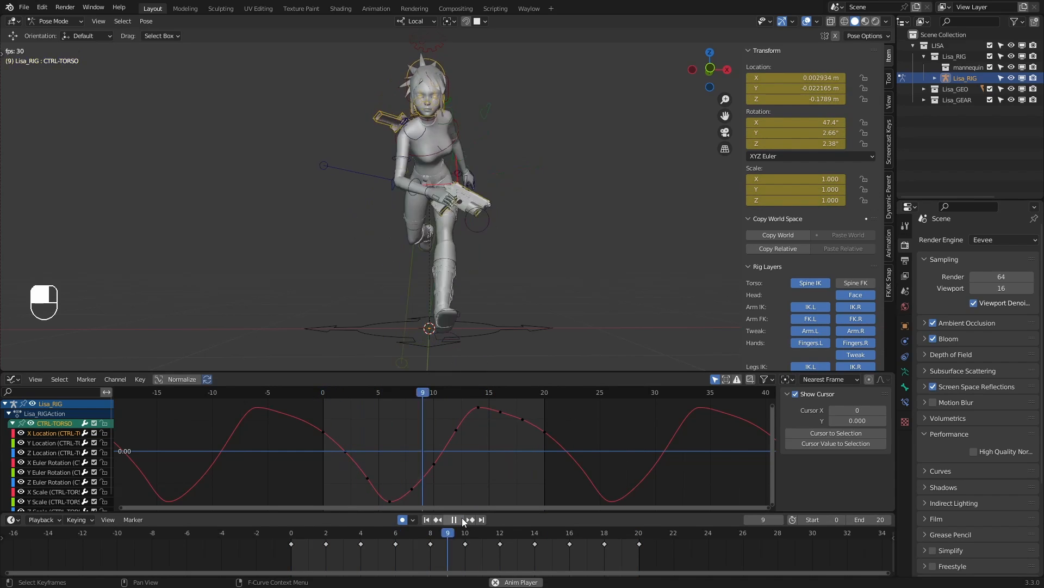
left_click(463, 519)
Select all rig controls with all their keyframes and set the extrapolation of every curve to Make Cyclic (F-Modifier)
left_click(546, 256)
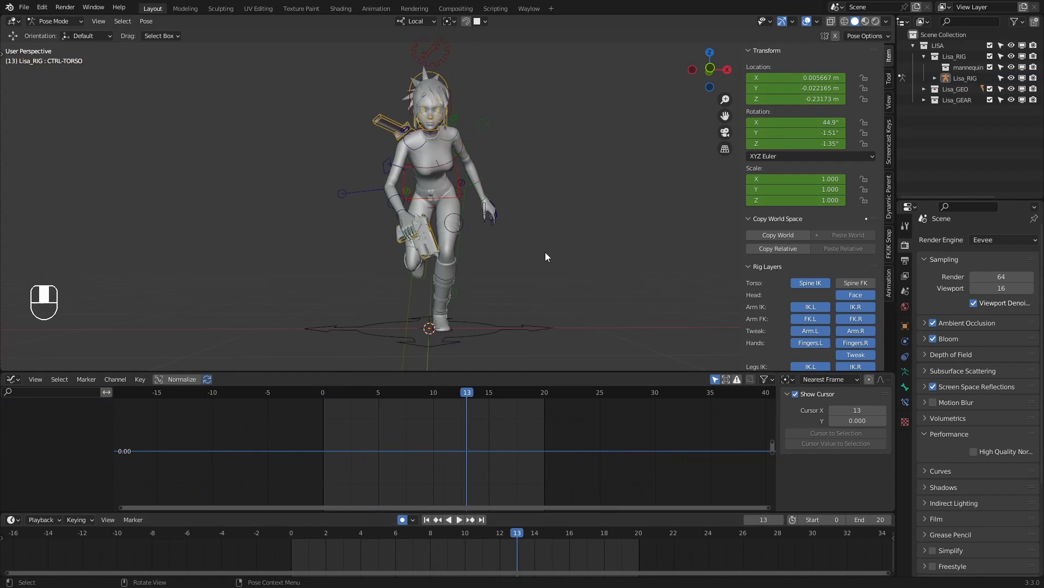
key("a")
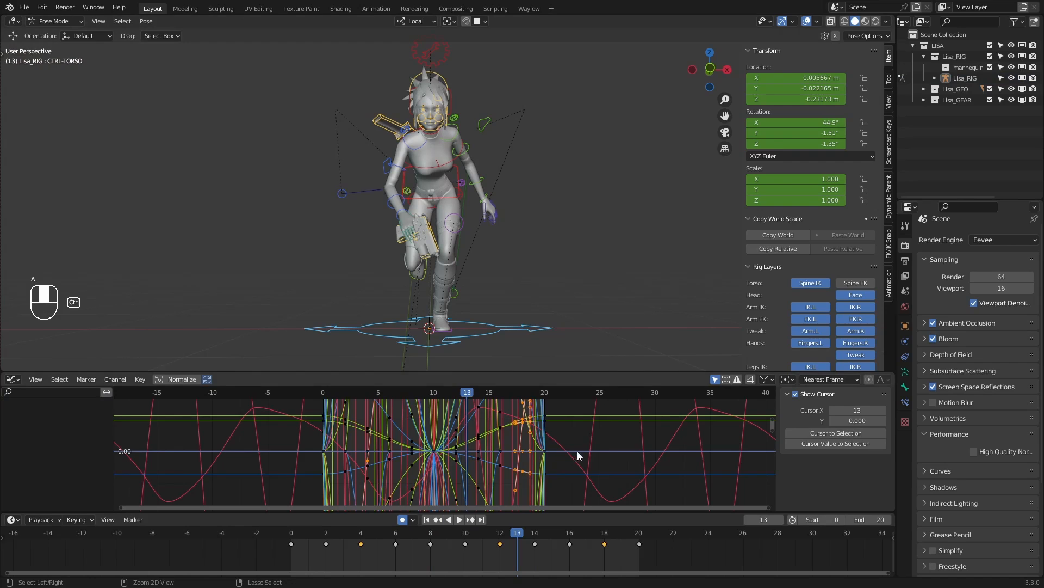
middle_click_drag(577, 456, 560, 357, "ctrl")
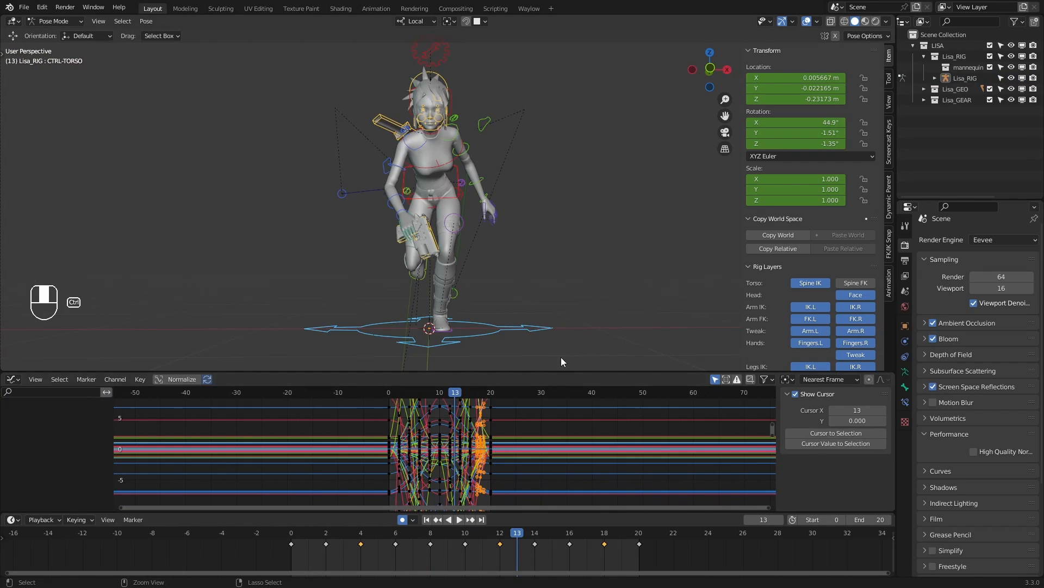
middle_click_drag(550, 425, 537, 471, "ctrl")
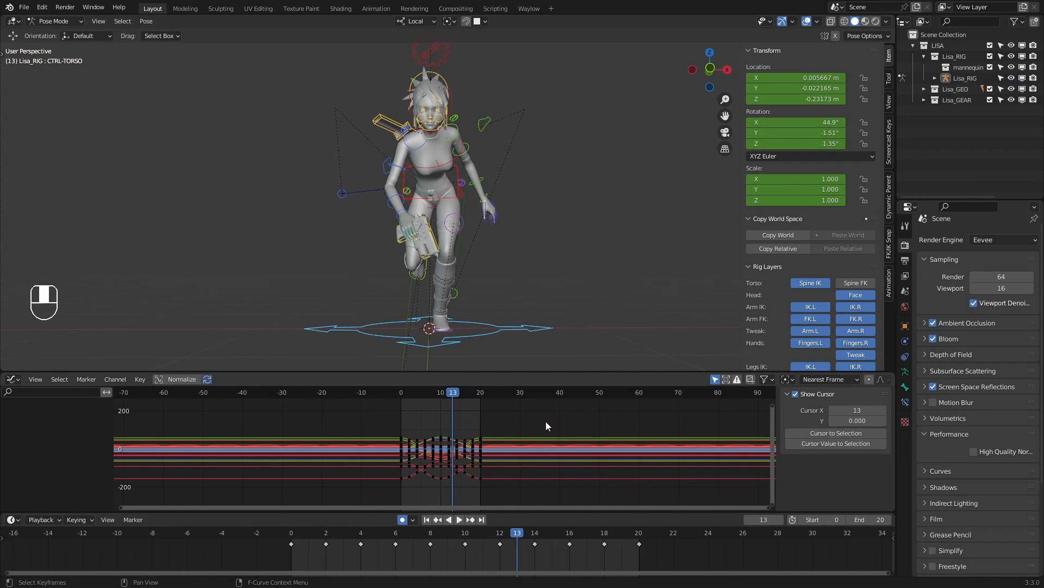
left_click_drag(546, 421, 351, 512)
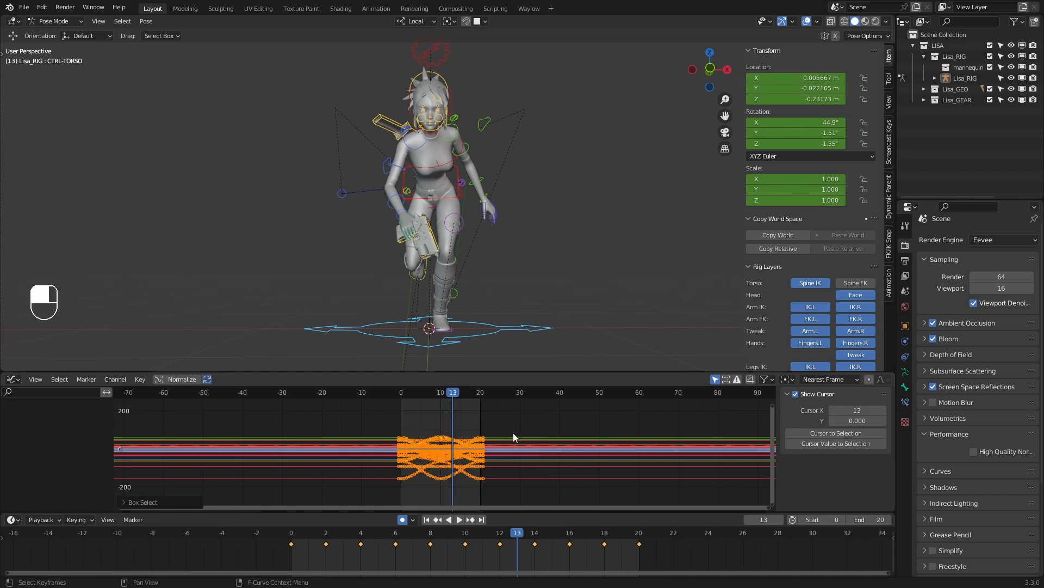
middle_click_drag(585, 417, 610, 431, "ctrl")
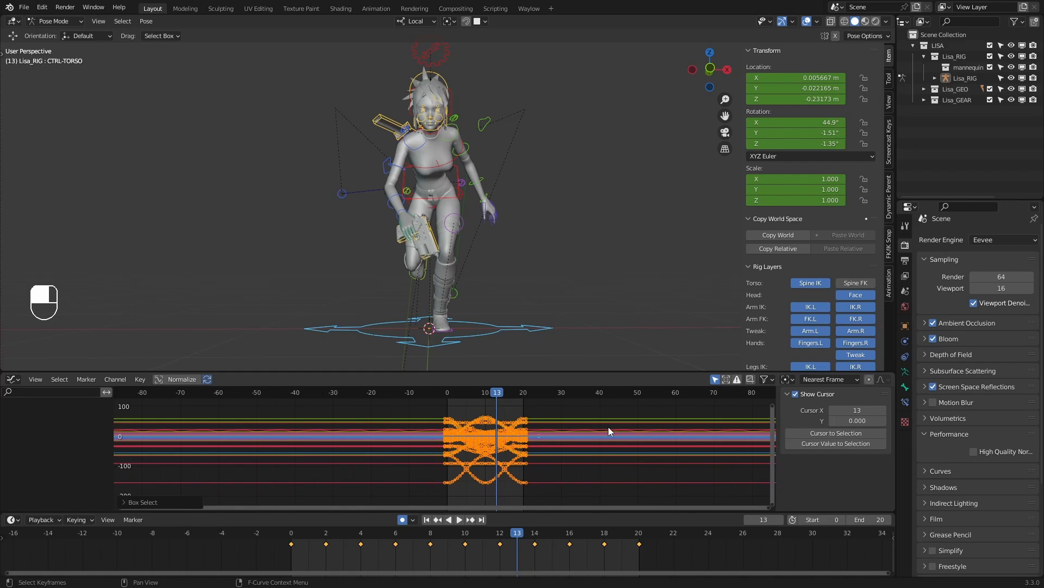
key("shift+e")
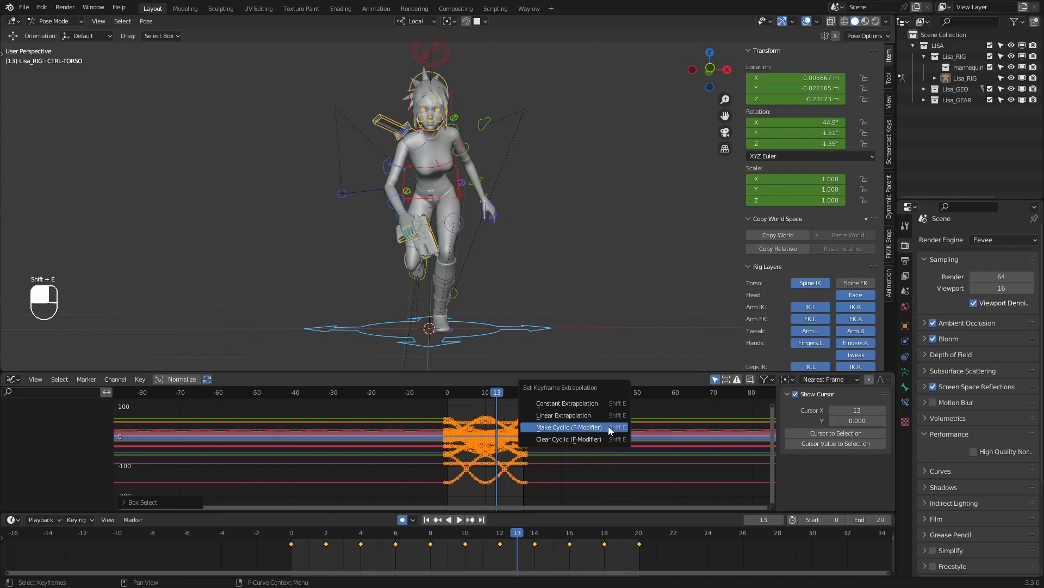
left_click(566, 427)
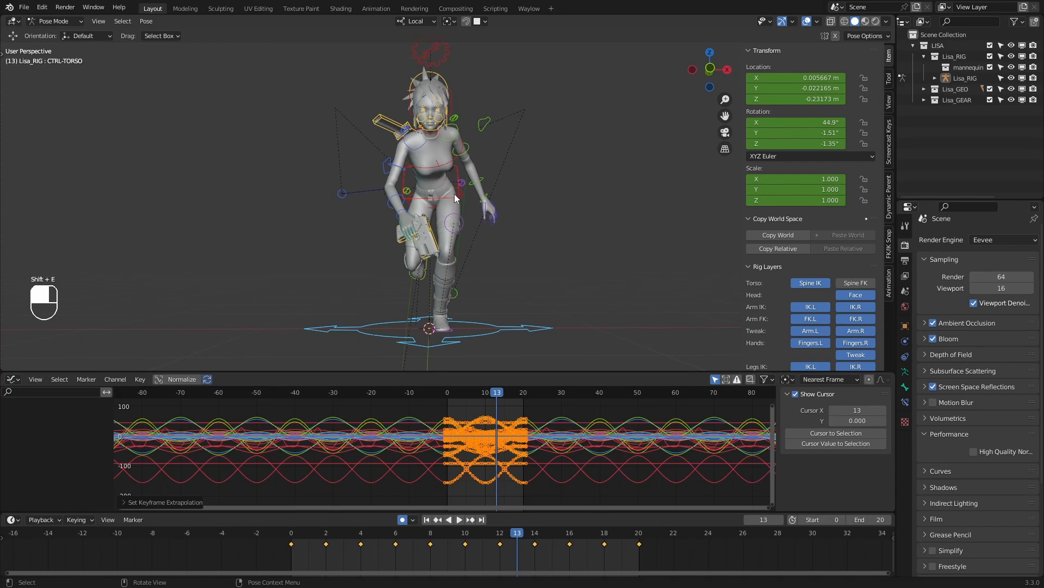
Inspect the looping rotation curves of the chest control and the right FK arm control in the graph editor
left_click(445, 166)
mouse_move(521, 458)
middle_mouse_down("ctrl")
mouse_move(514, 414)
mouse_move(514, 469)
middle_mouse_up("ctrl")
middle_click_drag(514, 468, 515, 419, "ctrl")
middle_click_drag(484, 445, 509, 440, "ctrl")
left_click_drag(413, 387, 351, 392)
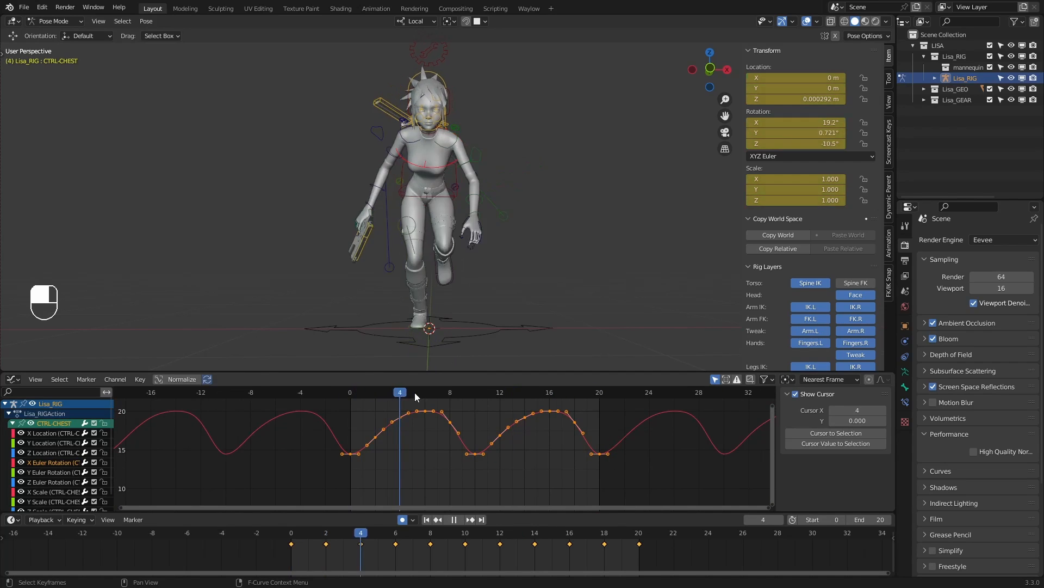
key("space")
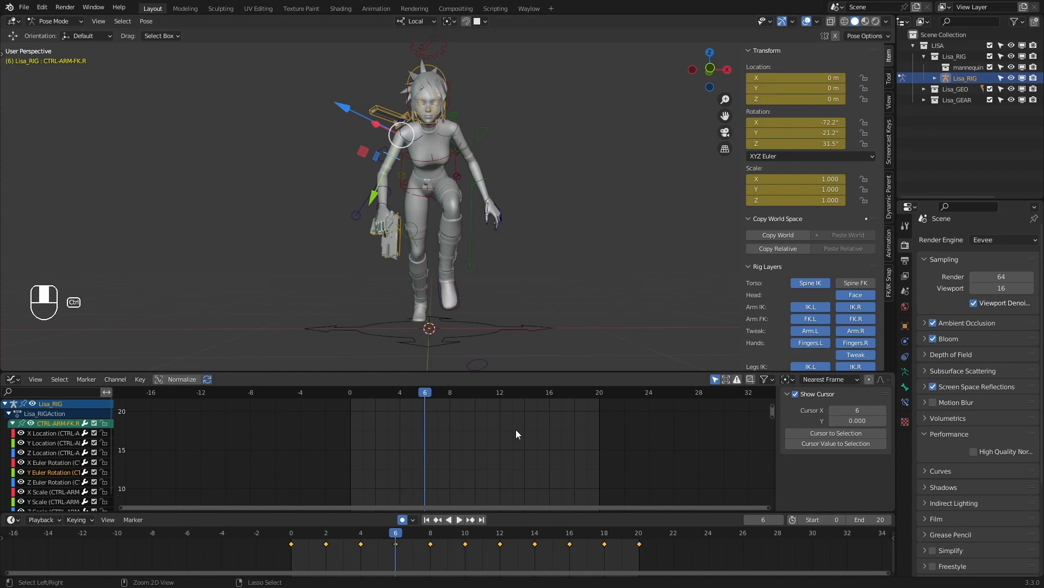
key("Home")
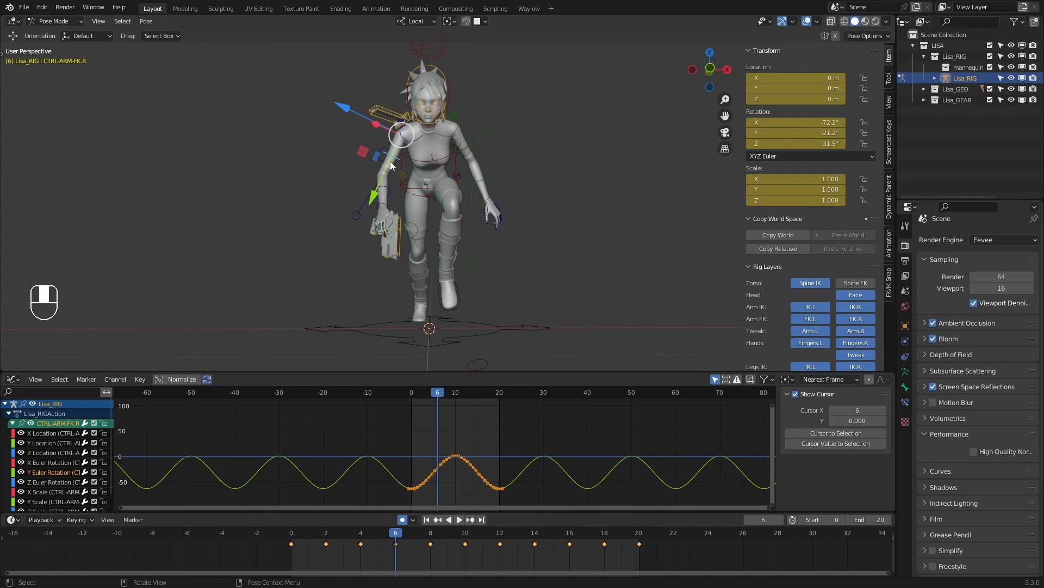
Inspect the hips control's Y Euler Rotation curve and review the run cycle in playback from several front angles
left_click(420, 193)
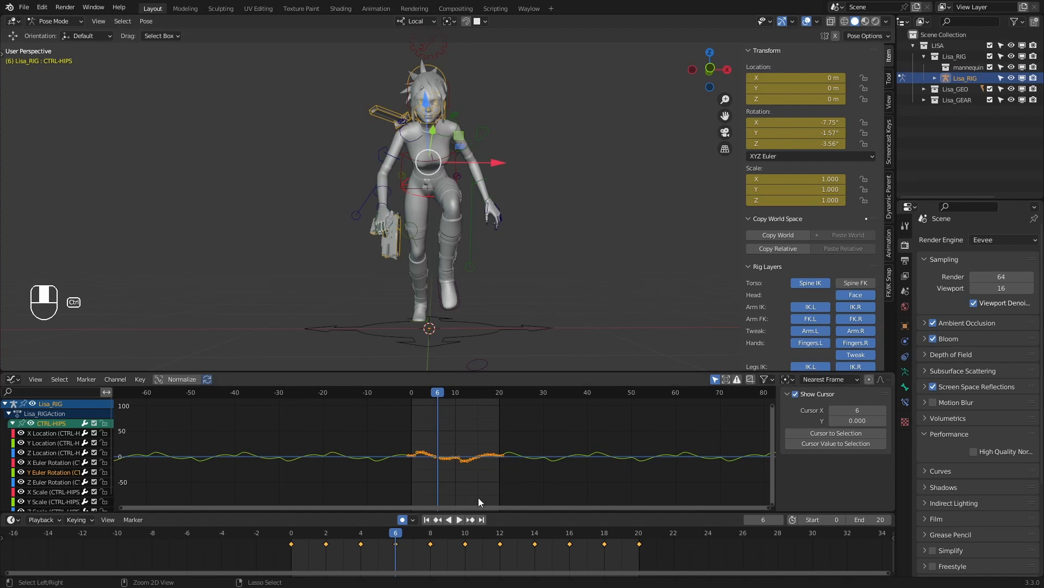
middle_click_drag(478, 497, 478, 440, "ctrl")
left_click(547, 473)
left_click_drag(425, 393, 379, 416)
left_click(459, 519)
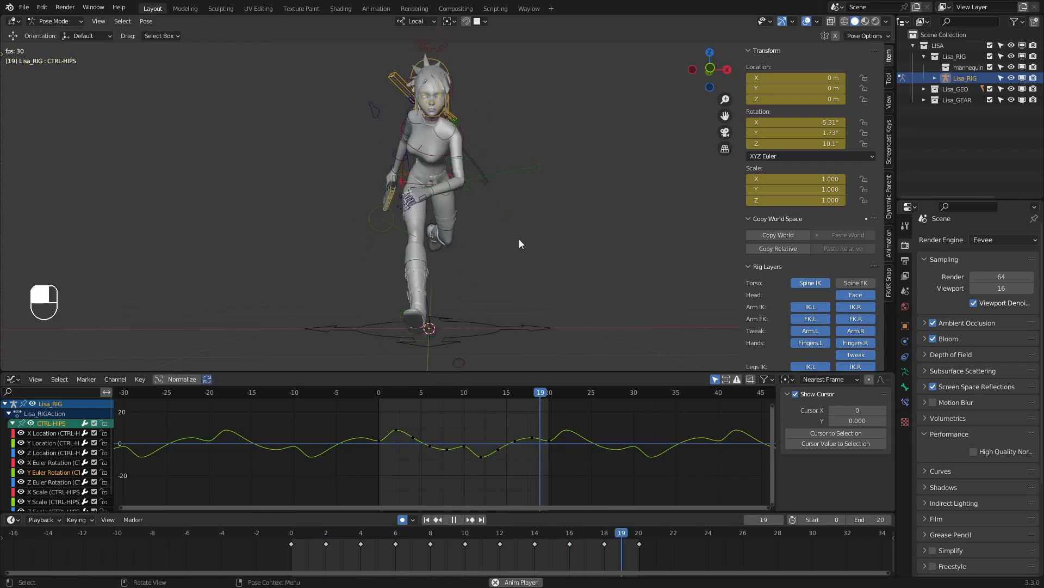
middle_click_drag(404, 227, 445, 219)
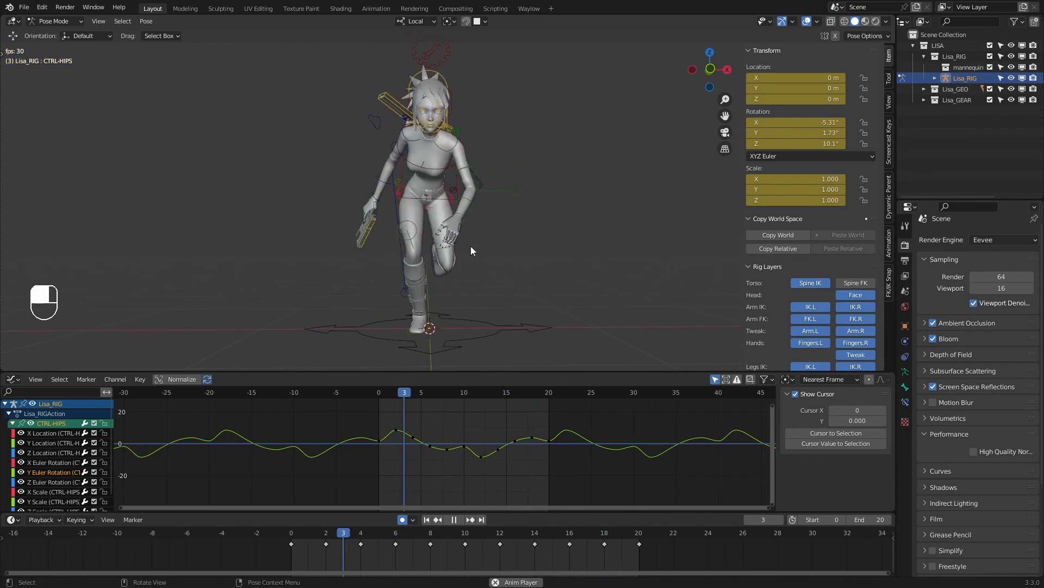
middle_click_drag(498, 244, 463, 237)
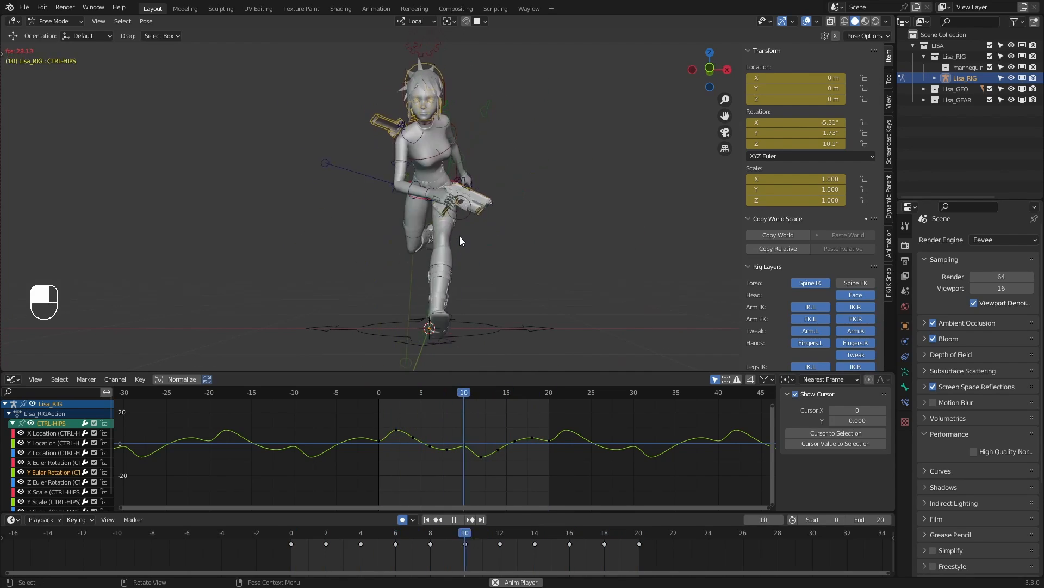
mouse_move(369, 223)
middle_mouse_down()
mouse_move(501, 232)
mouse_move(370, 230)
middle_mouse_up()
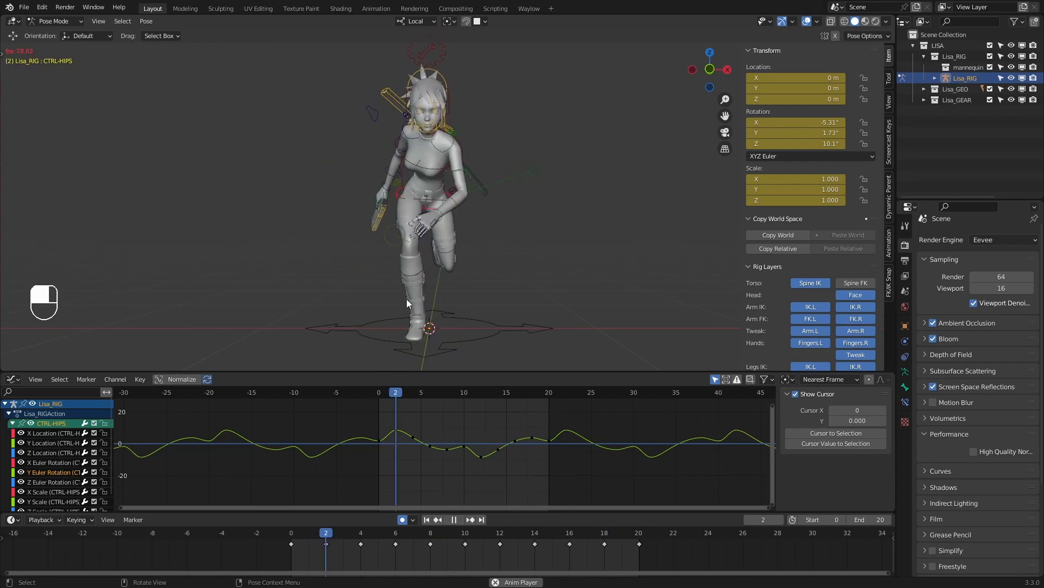
scroll(406, 301, "down", 1)
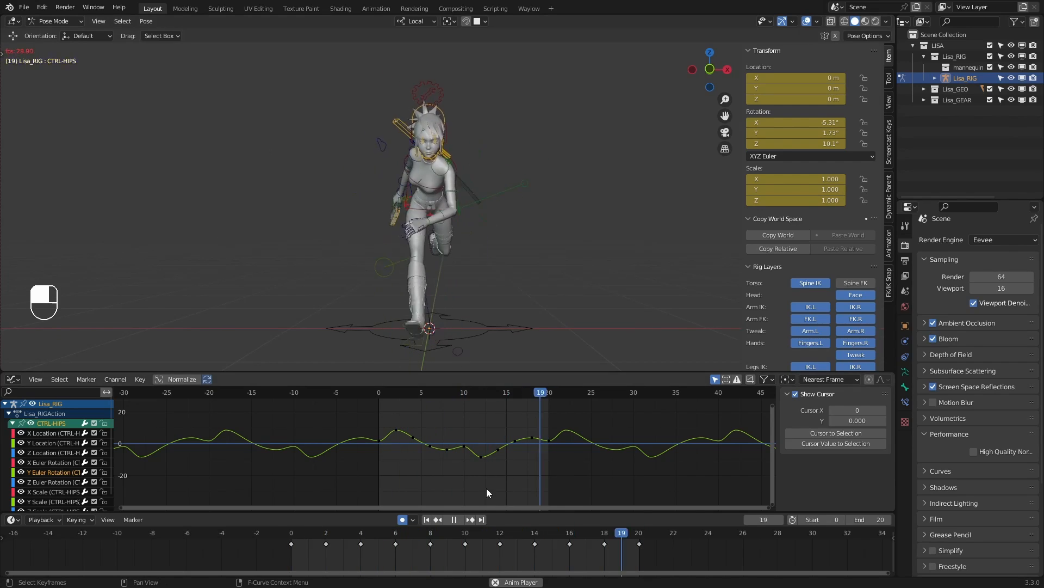
Try rotating the chest control at frame 12, and undo the rotation
left_click(419, 207)
key("e")
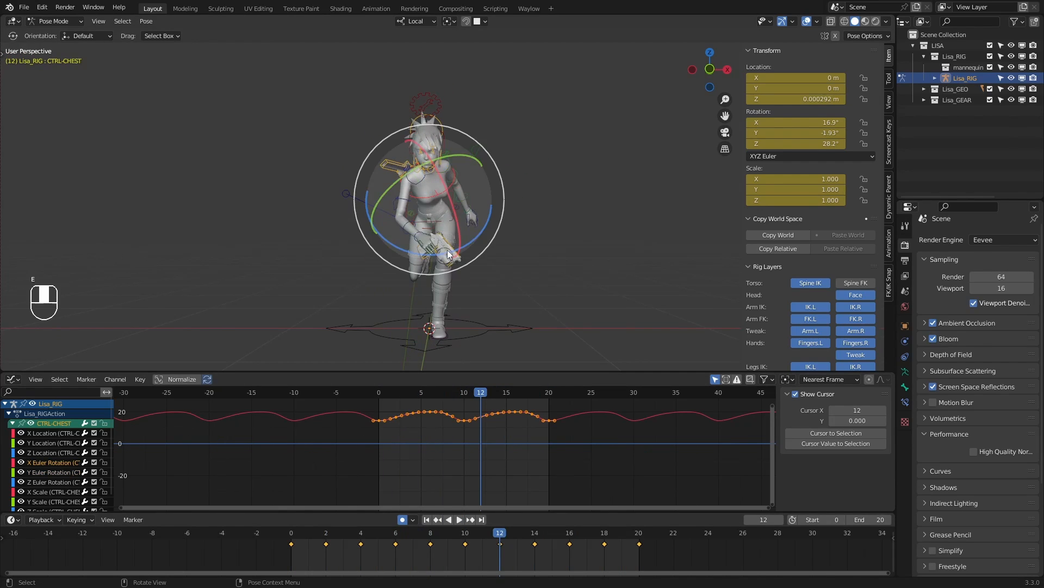
left_click_drag(380, 239, 370, 269)
key("ctrl+z")
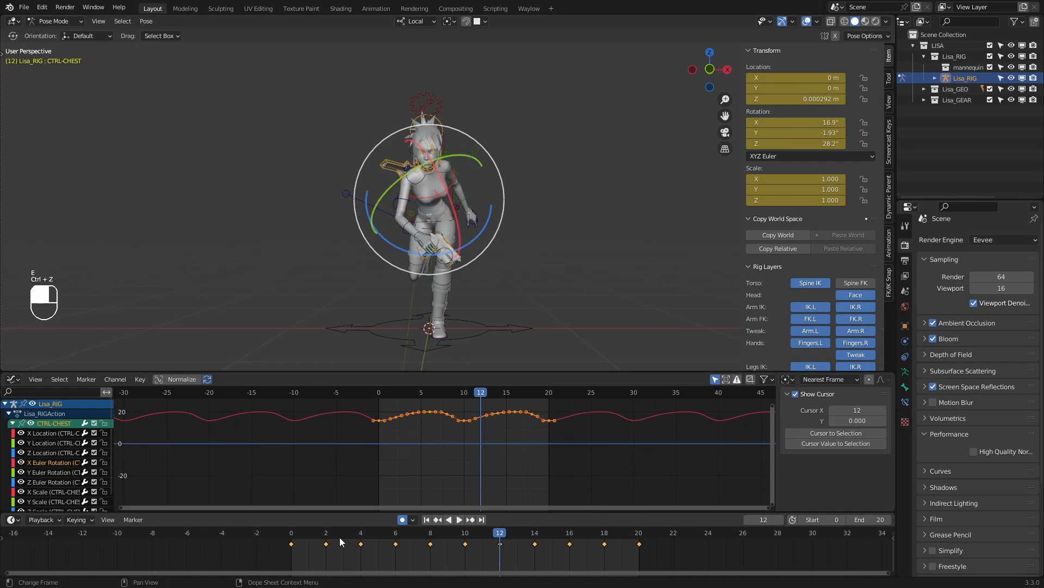
Go to frame 0, try rotating the right FK arm control in a side view, and undo the rotation
left_click_drag(326, 534, 292, 527)
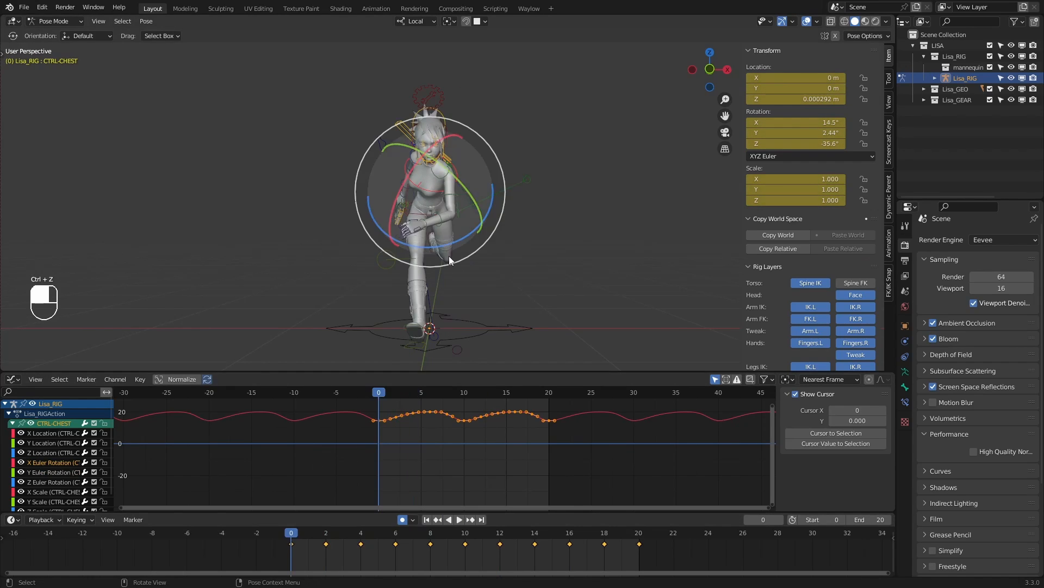
middle_click_drag(449, 256, 542, 217)
scroll(563, 261, "up", 2)
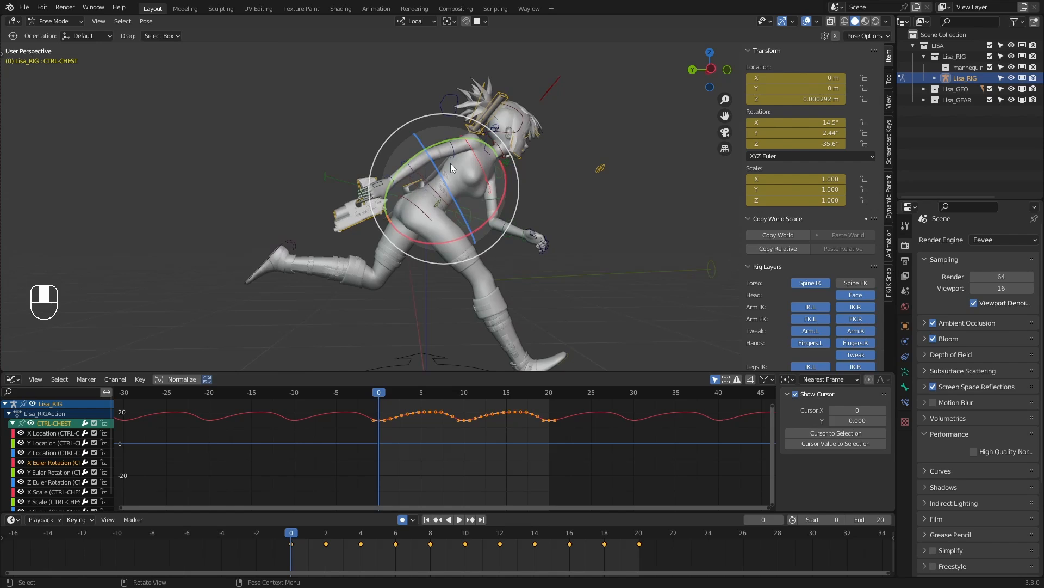
middle_click_drag(450, 163, 537, 168)
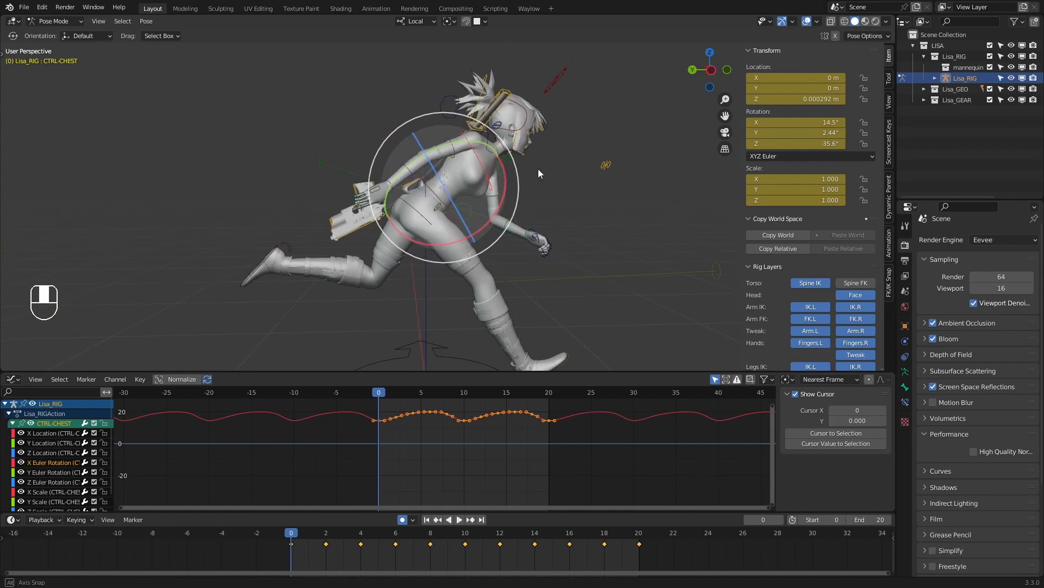
left_click(455, 152)
left_click_drag(513, 176, 543, 198)
key("ctrl+z")
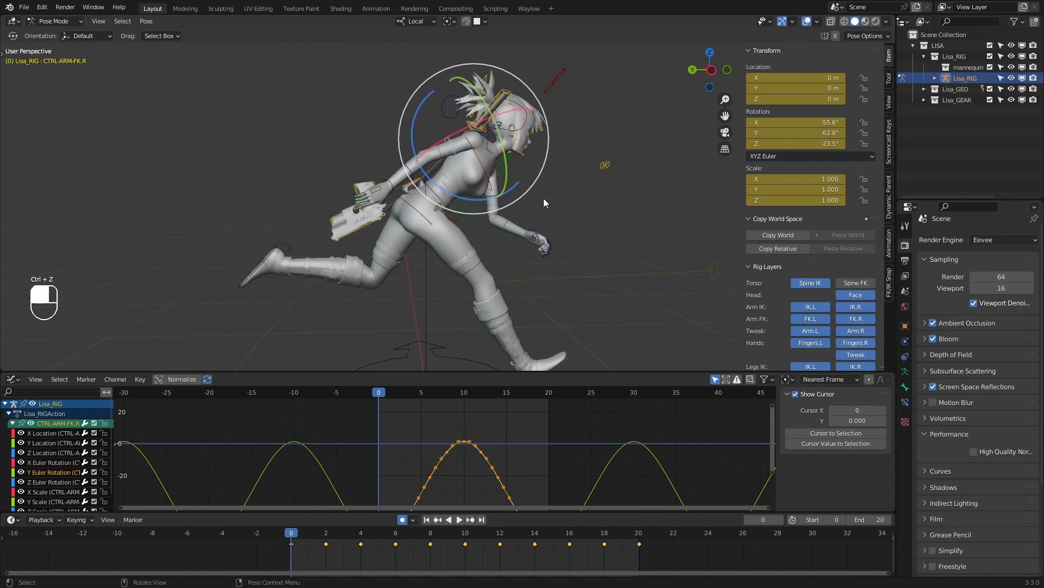
Try rotating the left FK arm control at frame 0, and undo the rotation
middle_click_drag(543, 198, 439, 188)
left_click(480, 190)
middle_click_drag(527, 205, 482, 205)
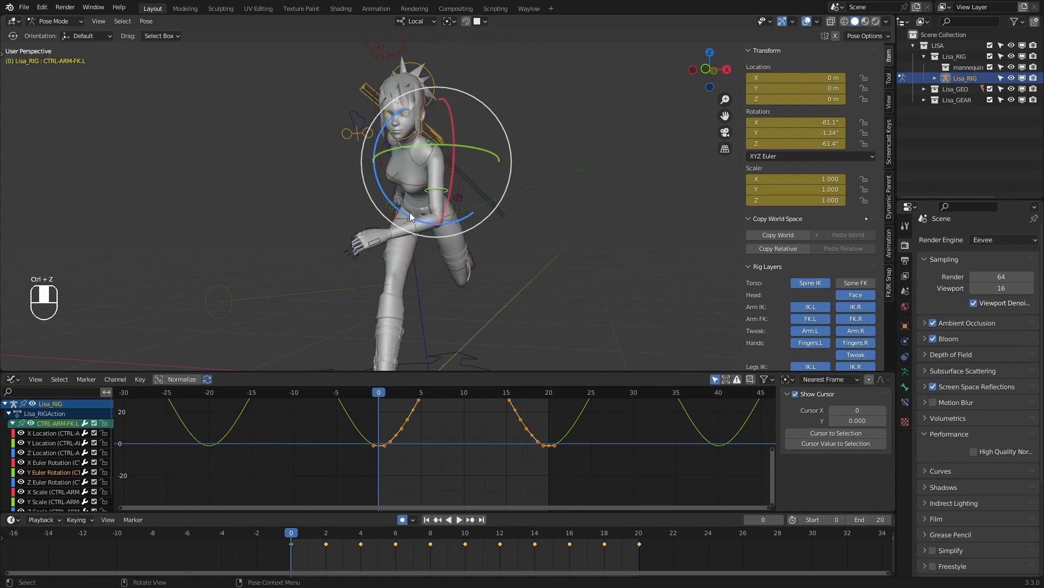
left_click_drag(413, 211, 418, 214)
key("ctrl+z")
middle_click_drag(419, 214, 472, 218)
middle_click_drag(406, 281, 502, 267)
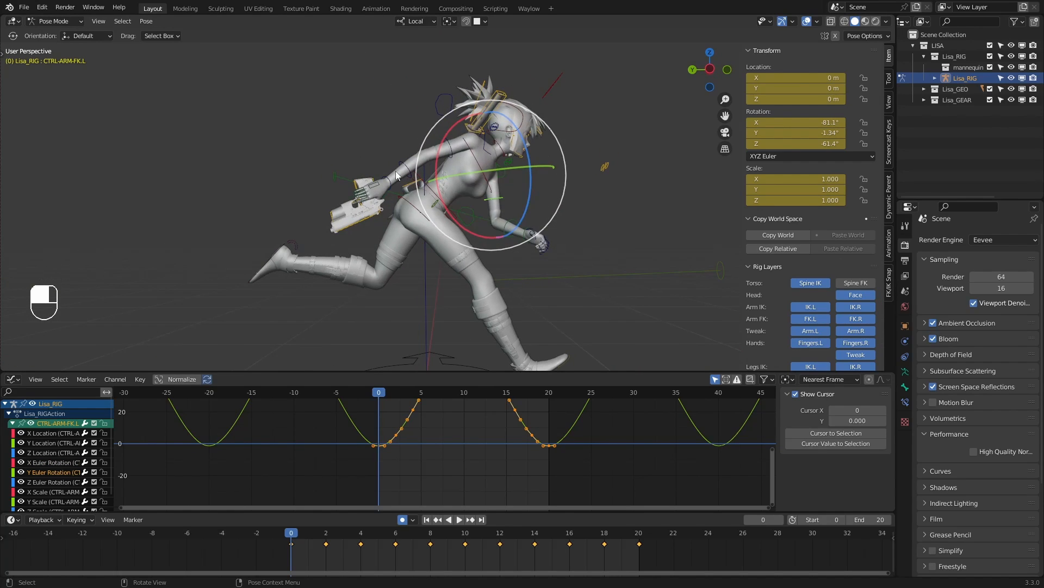
Play back the run cycle and examine the full-body motion from the front, side and three-quarter angles
key("space")
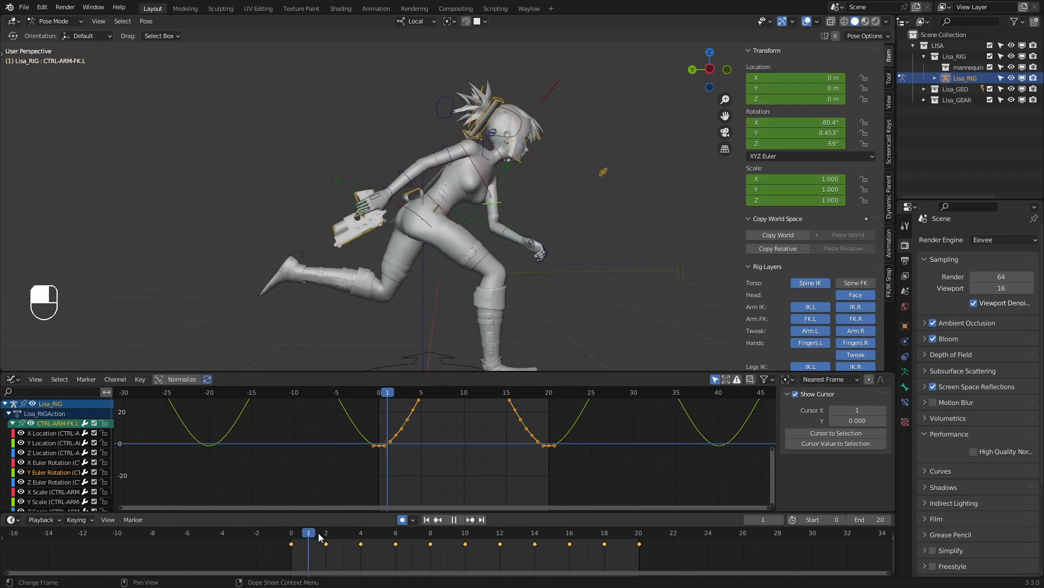
left_click(454, 519)
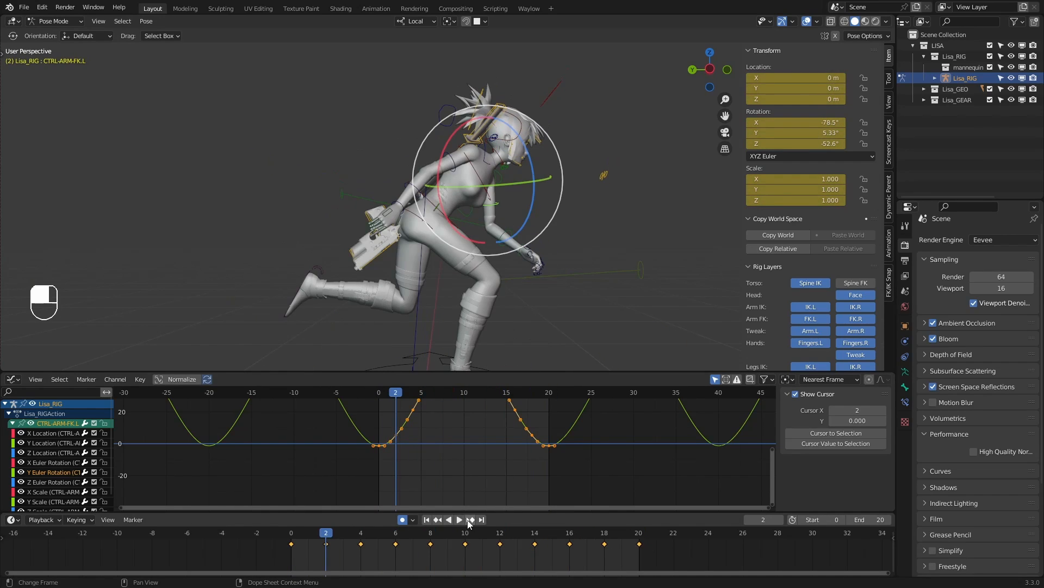
left_click(456, 520)
middle_click_drag(595, 239, 467, 233)
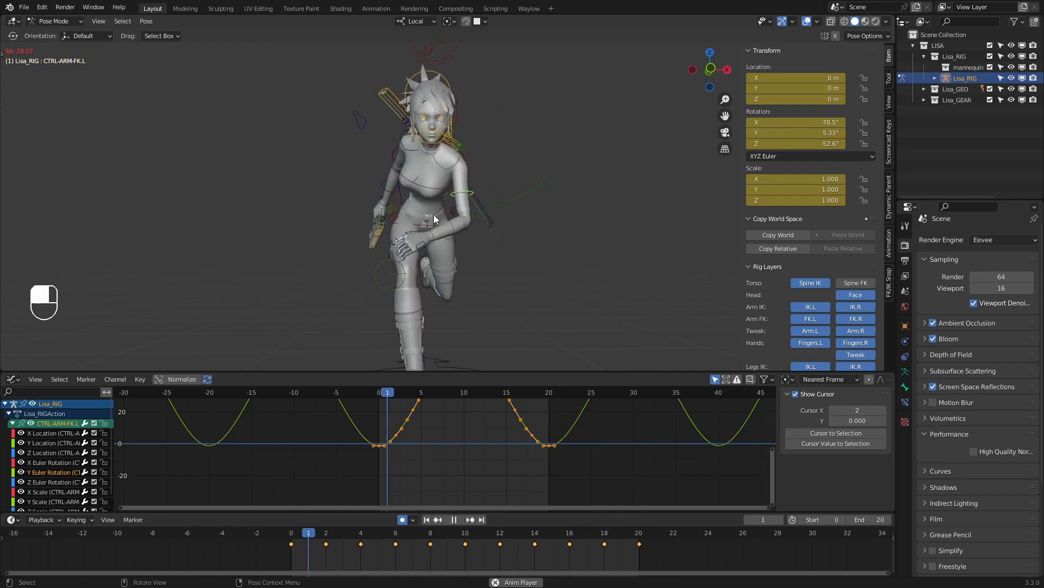
scroll(433, 215, "down", 2)
middle_click_drag(434, 214, 436, 278, "shift")
middle_click_drag(361, 272, 501, 273)
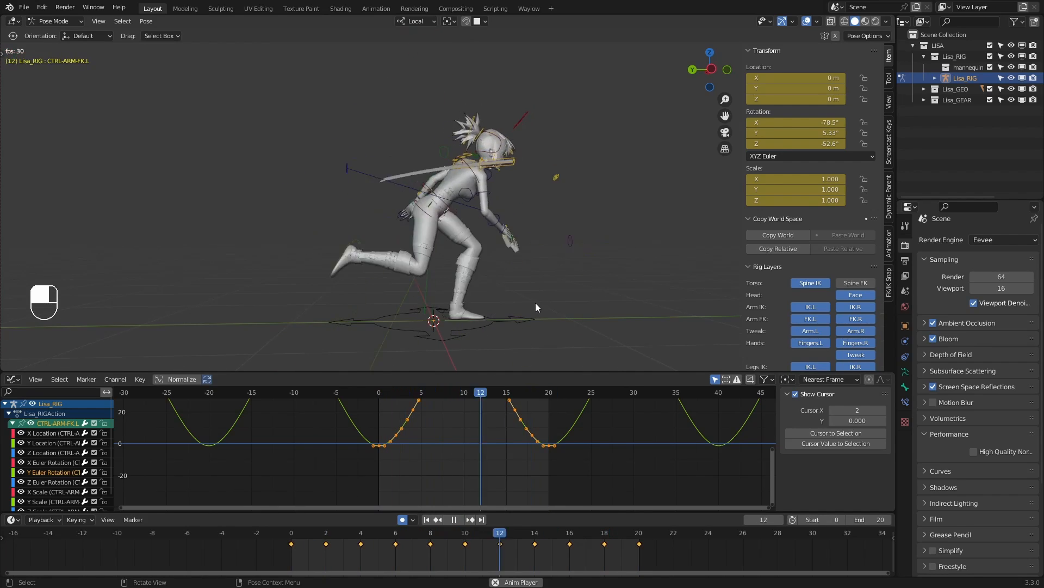
middle_click_drag(533, 286, 567, 297)
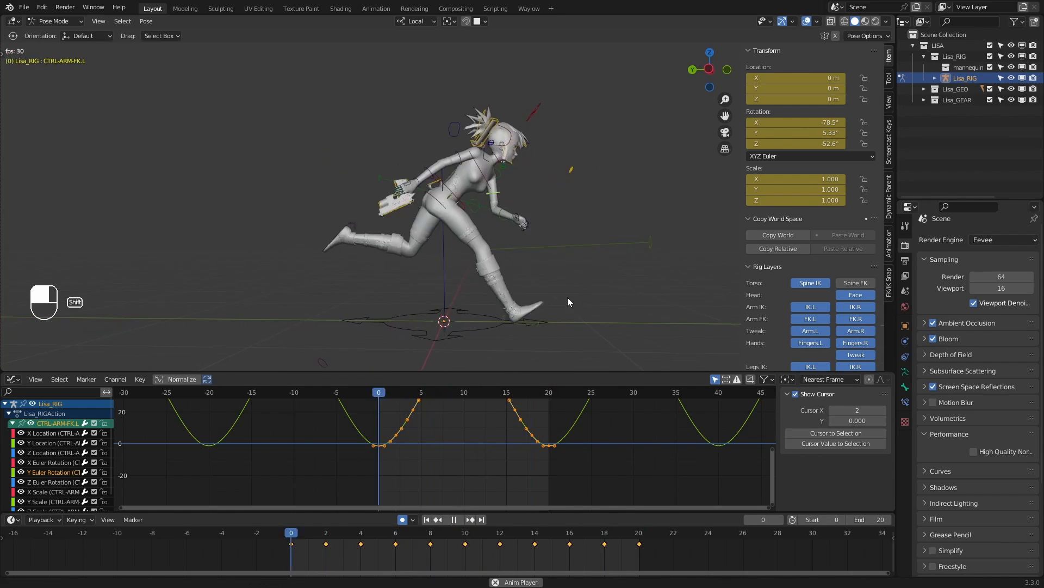
middle_click_drag(478, 311, 485, 312)
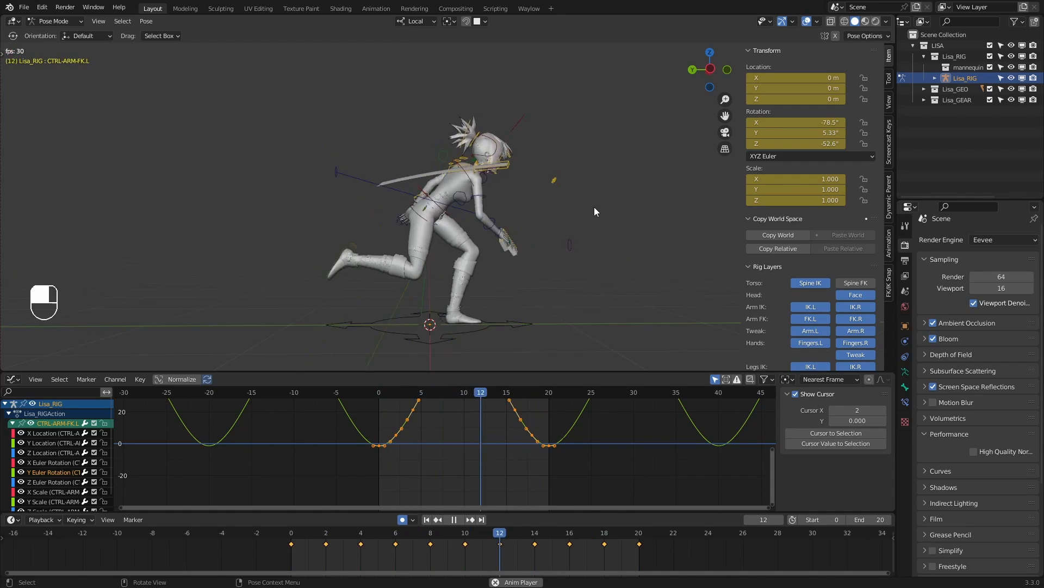
middle_click_drag(594, 207, 532, 186)
middle_click_drag(453, 206, 475, 205)
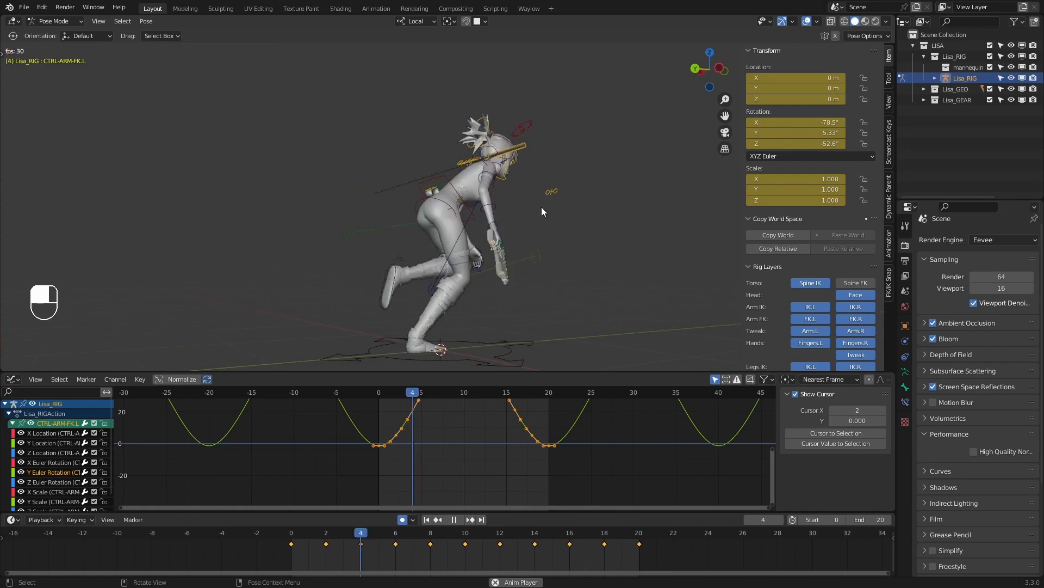
middle_click_drag(559, 185, 574, 206)
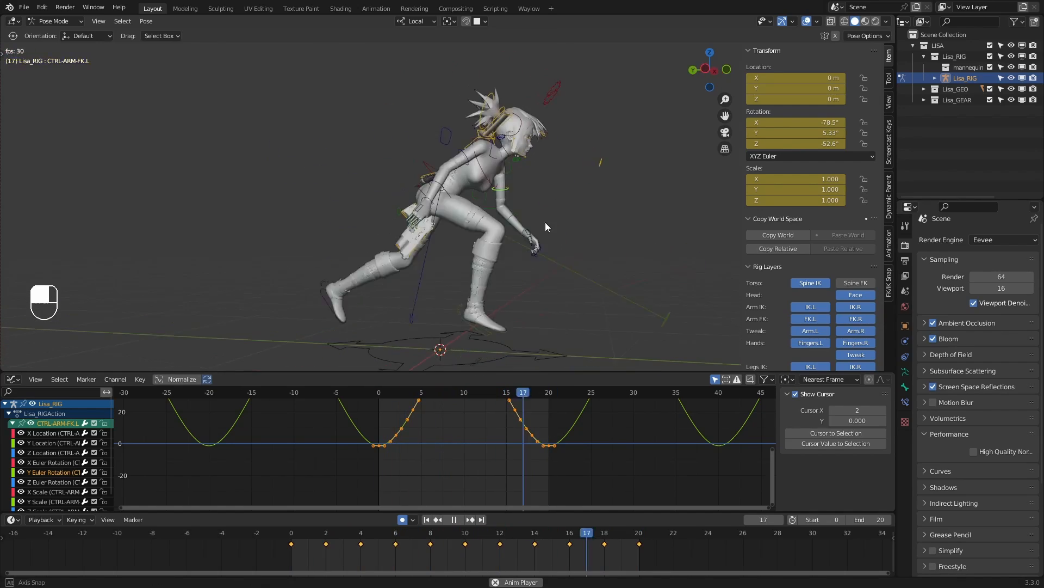
Deselect all controls, and check the torso and arm poses from a three-quarter view by scrubbing from frame 0 to 8
key("alt+a")
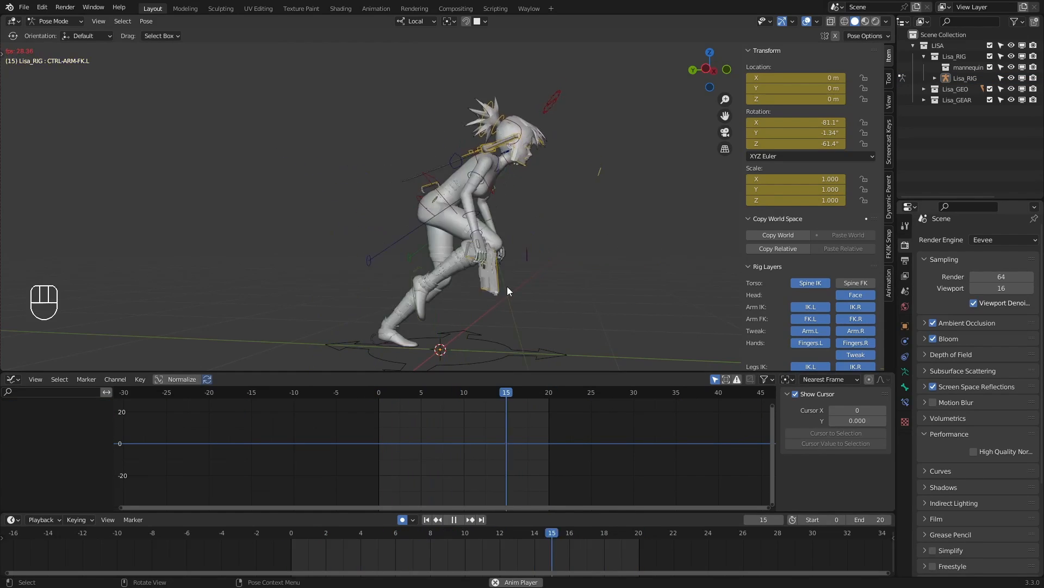
middle_click_drag(521, 258, 451, 256)
left_click_drag(450, 512, 450, 513)
left_click(451, 519)
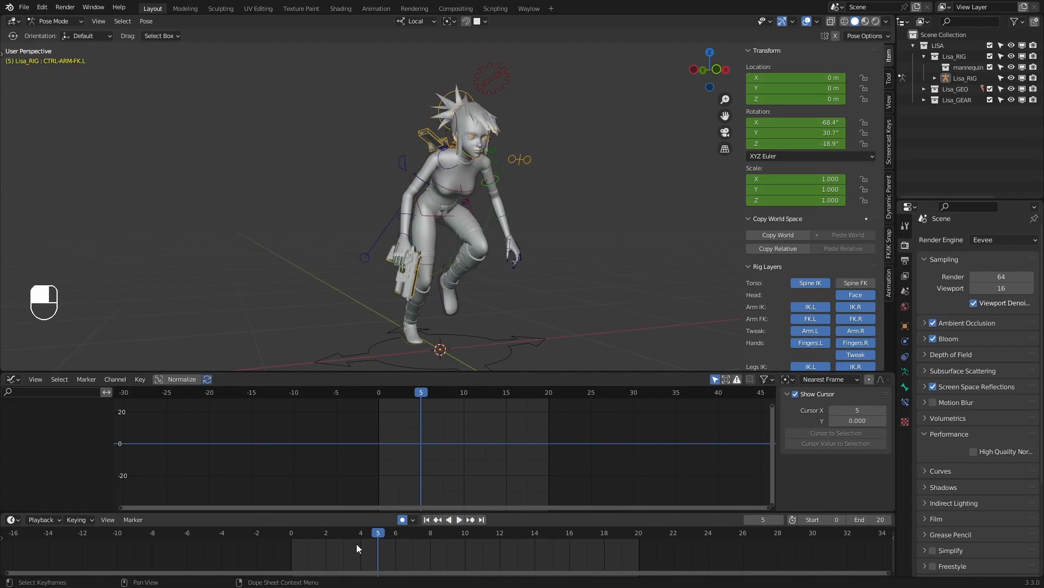
left_click_drag(295, 532, 414, 531)
left_click(450, 519)
left_click(452, 519)
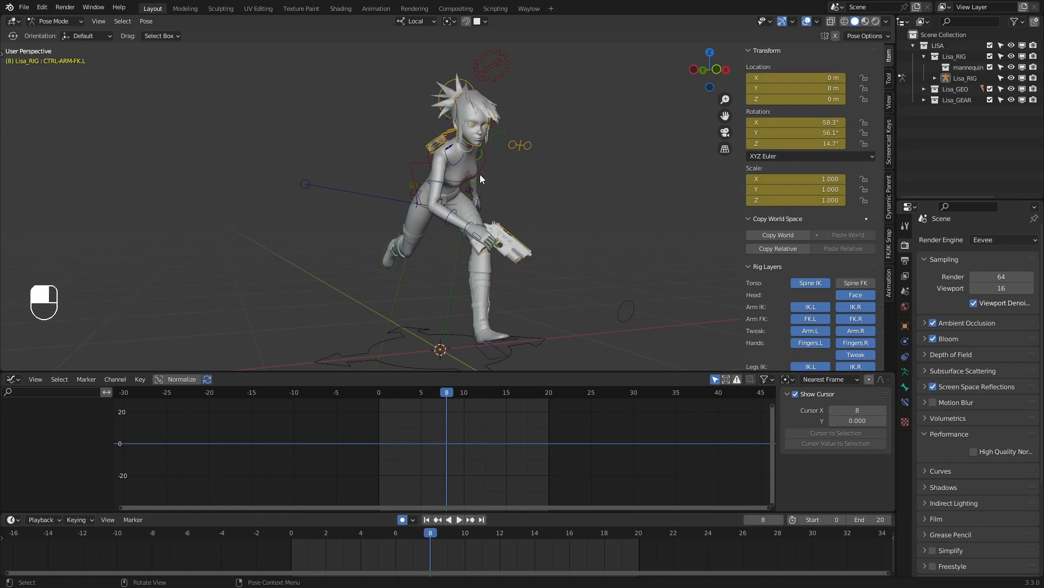
Try twisting the chest control around its local Z axis at frame 8, and undo the rotation changes
left_click(465, 173)
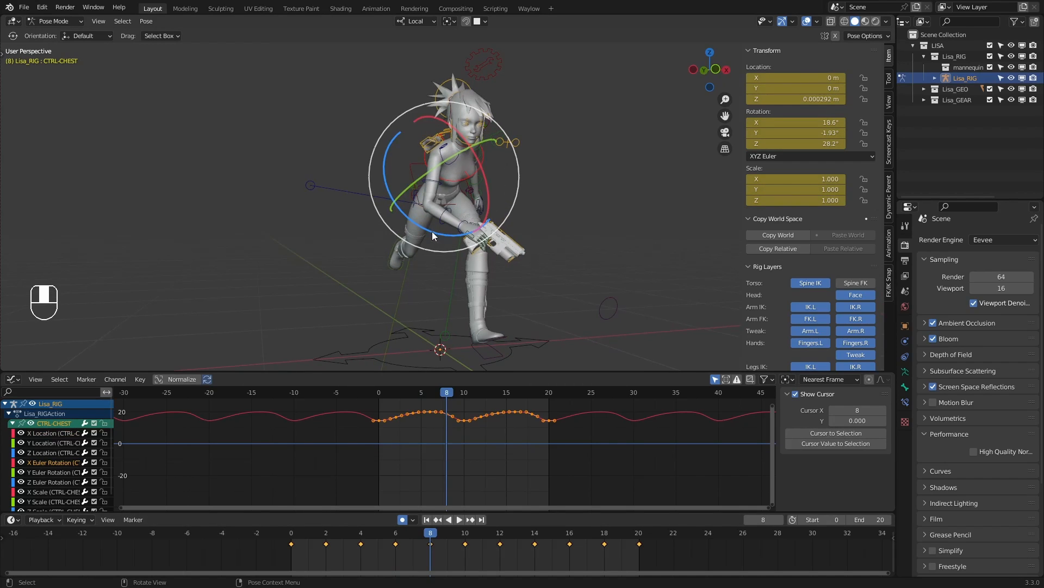
left_click_drag(430, 231, 426, 185)
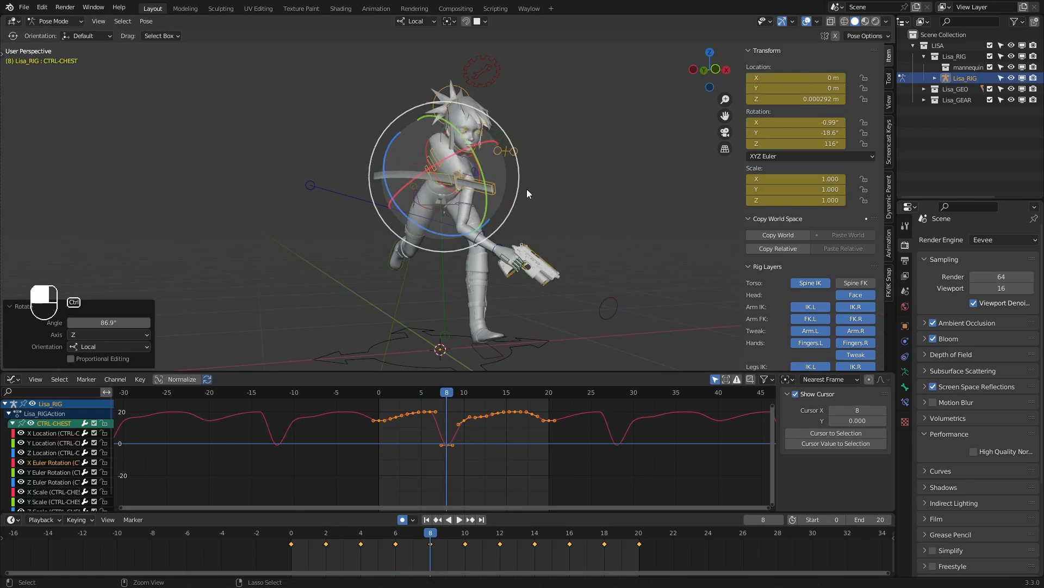
key("ctrl+z")
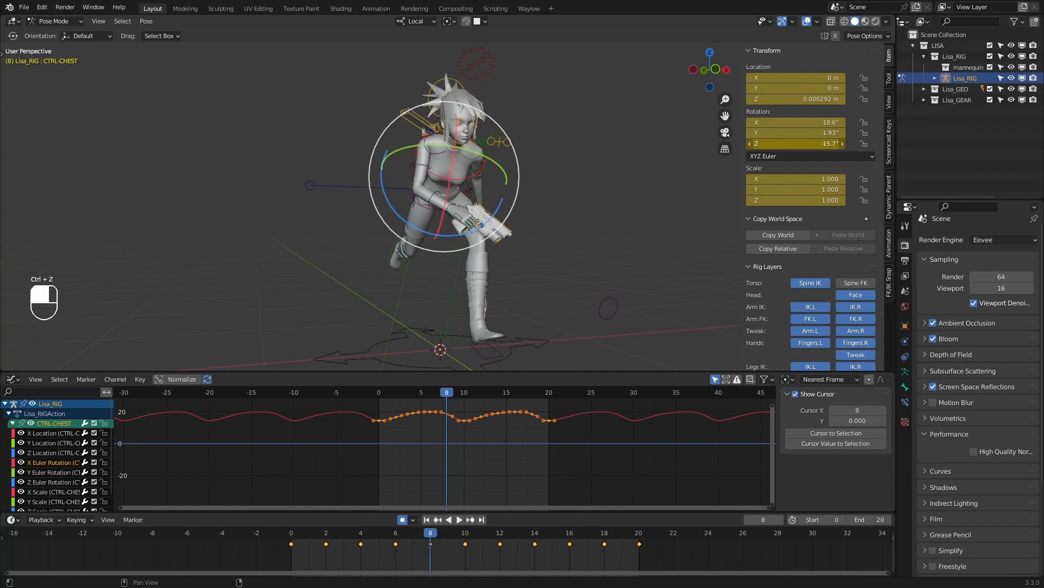
key("ctrl+z")
Isolate the chest control's Z Euler Rotation curve and review the torso twist from frame 0 to frame 10
left_click(50, 482)
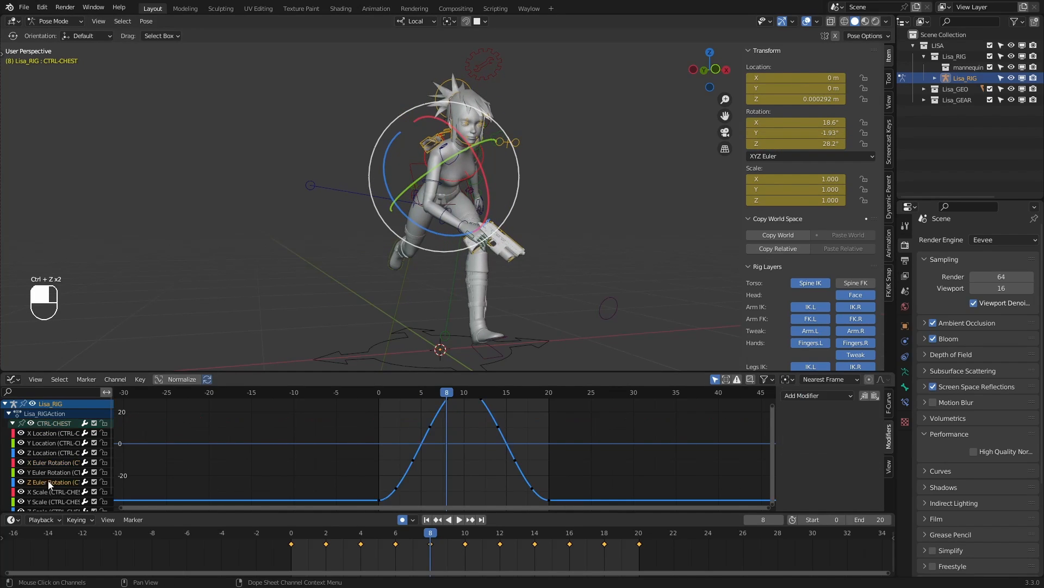
middle_click_drag(469, 452, 486, 459, "ctrl")
left_click_drag(440, 391, 361, 388)
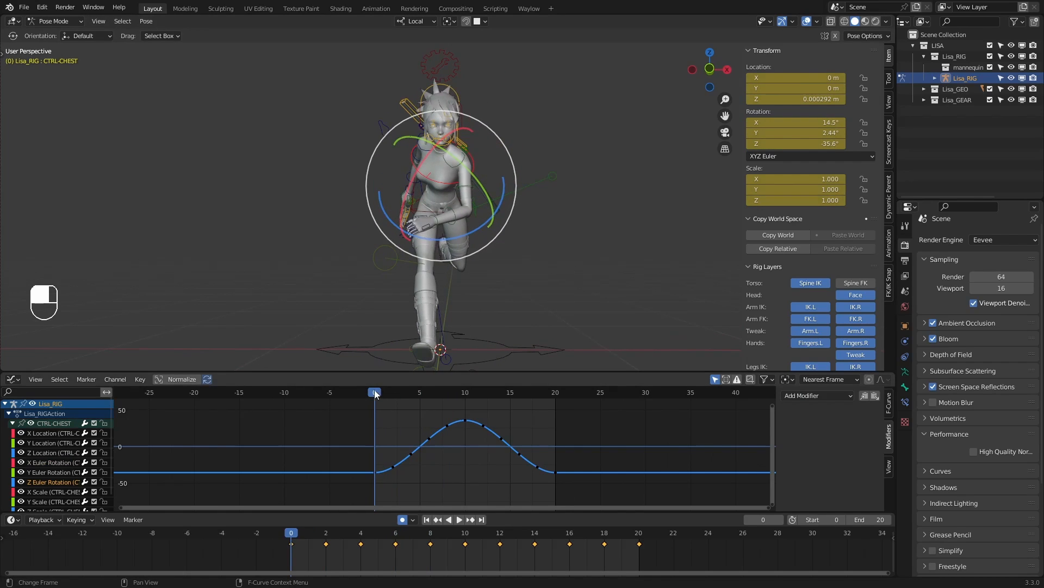
key("space")
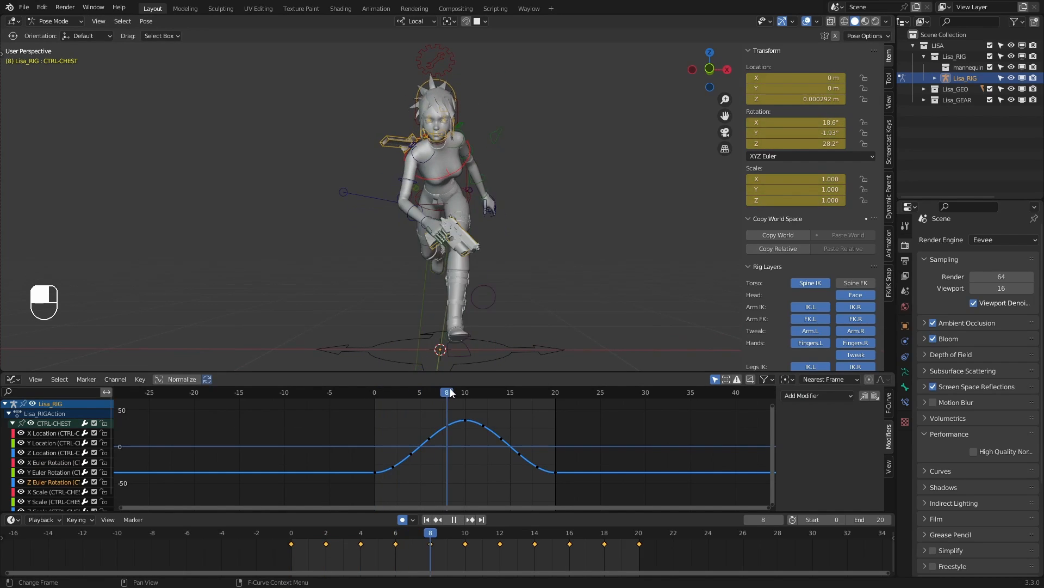
left_click_drag(450, 389, 465, 388)
Select the chest's Z rotation key at frame 10 and compare the torso poses at frames 0 and 10
left_click_drag(475, 453, 458, 407)
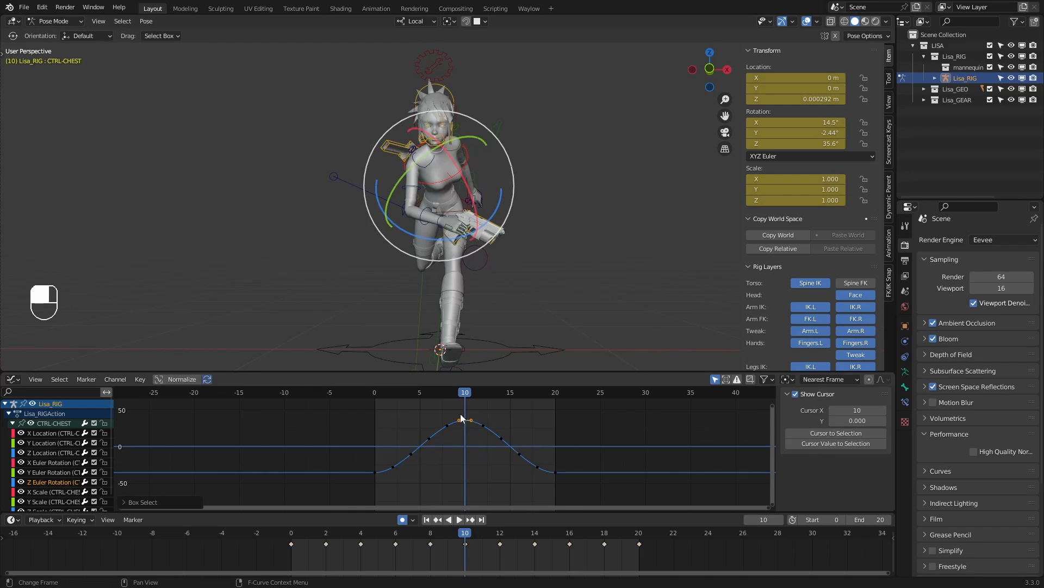
key("g")
right_click(471, 413)
left_click(292, 532)
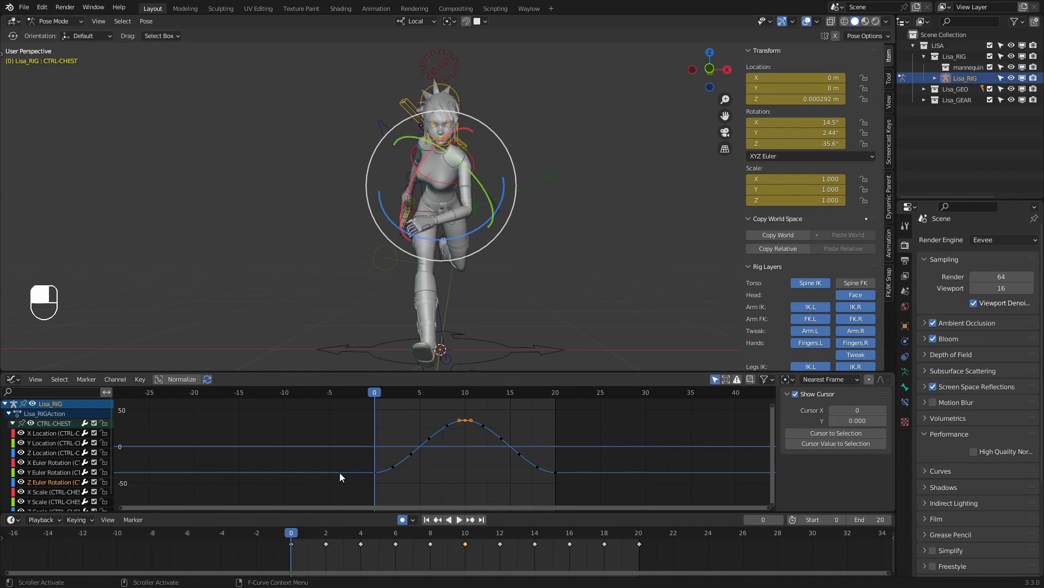
left_click(465, 534)
left_click(300, 537)
left_click(466, 534)
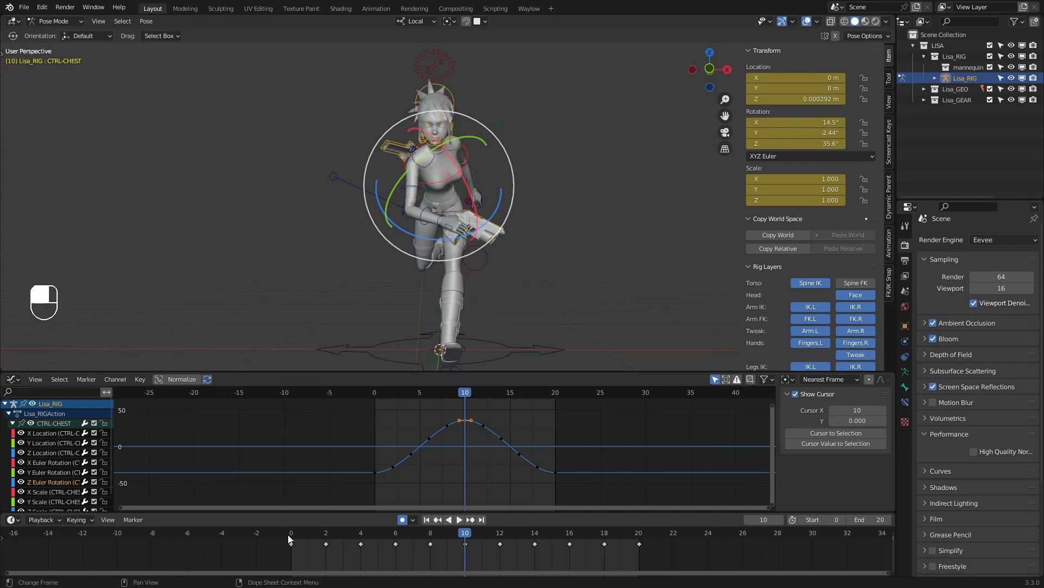
left_click(292, 534)
left_click(466, 536)
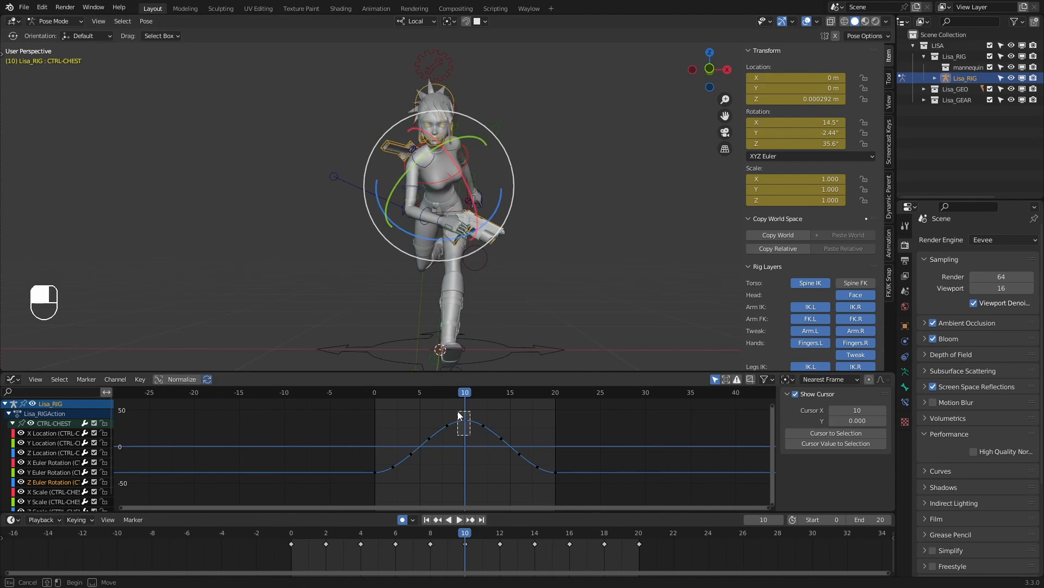
Lower the chest's Z rotation key at frame 10 to about 0°
left_click_drag(458, 415, 459, 415)
key("g")
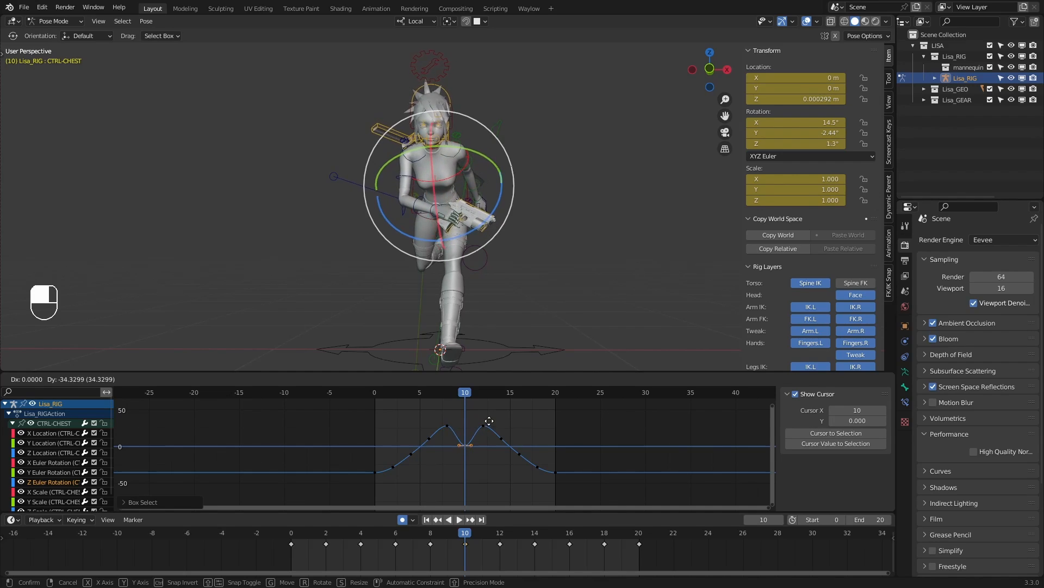
left_click(488, 422)
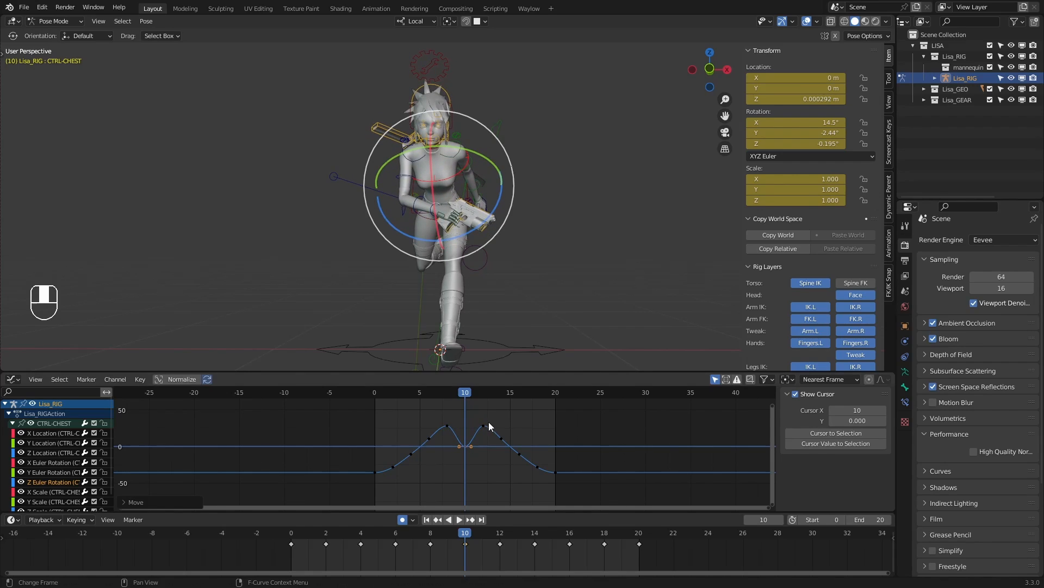
Lower the chest's Z rotation keys at frames 8, 6, 4 and 2 into a gradual rise towards frame 10
key("g")
left_click_drag(442, 443, 402, 451)
left_click(455, 430)
key("g")
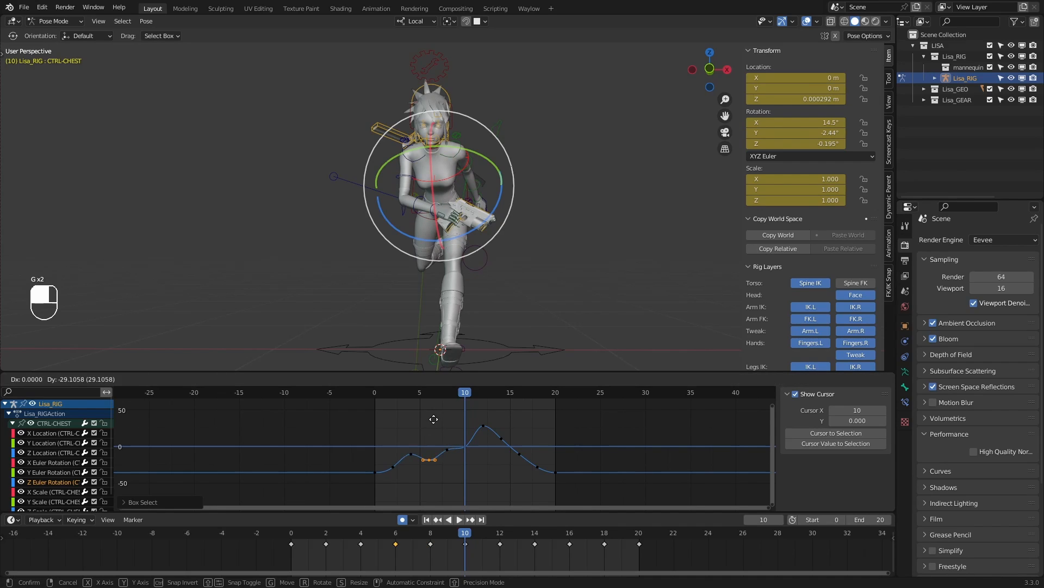
left_click(434, 420)
key("g")
left_click(409, 446)
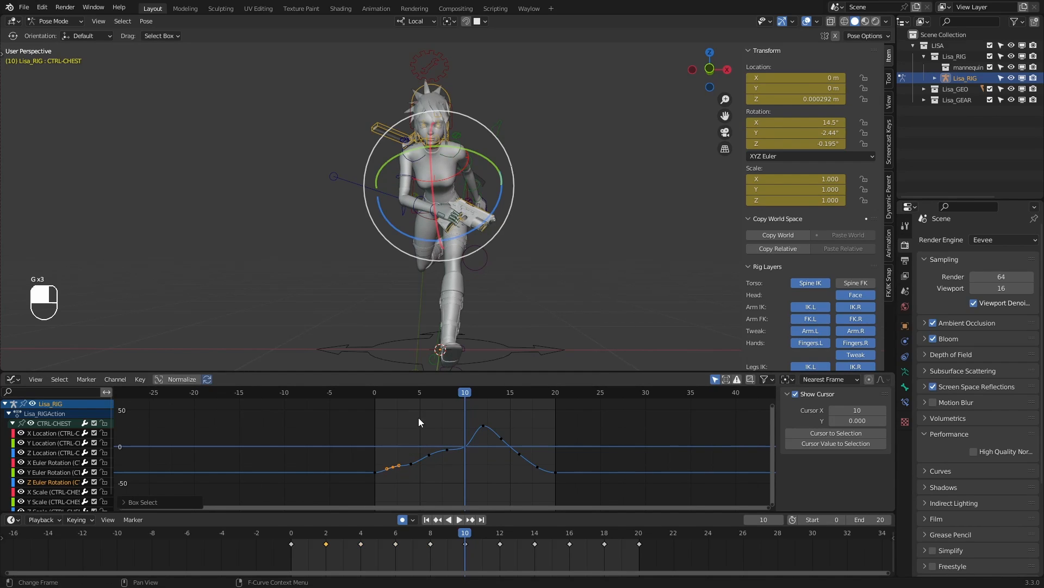
key("g")
left_click(420, 422)
Briefly play the run cycle from frame 0, and readjust the chest's Z rotation key at frame 8
key("space")
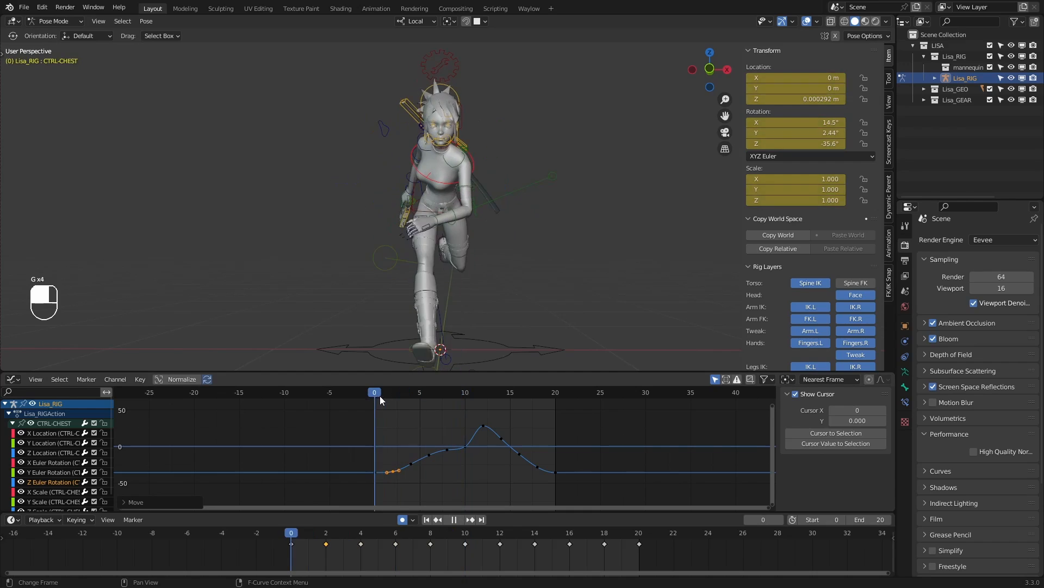
key("space")
left_click_drag(459, 431, 439, 464)
key("g")
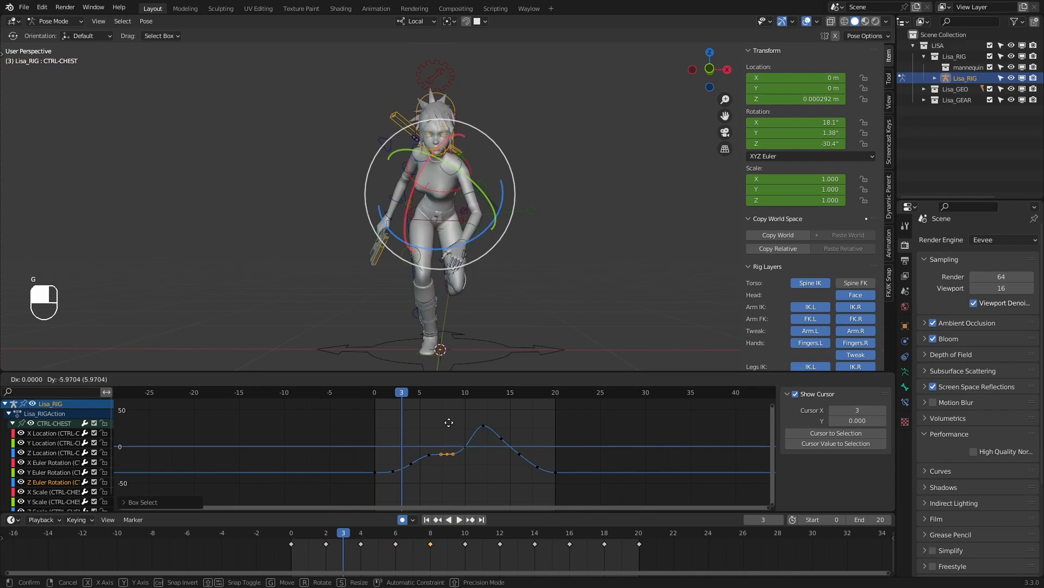
left_click(448, 418)
Lower the chest's Z rotation keys at frames 12, 14 and 16 into a gradual fall after frame 10
key("g")
left_click_drag(494, 419, 490, 447)
left_click(514, 427)
key("g")
right_click(526, 425)
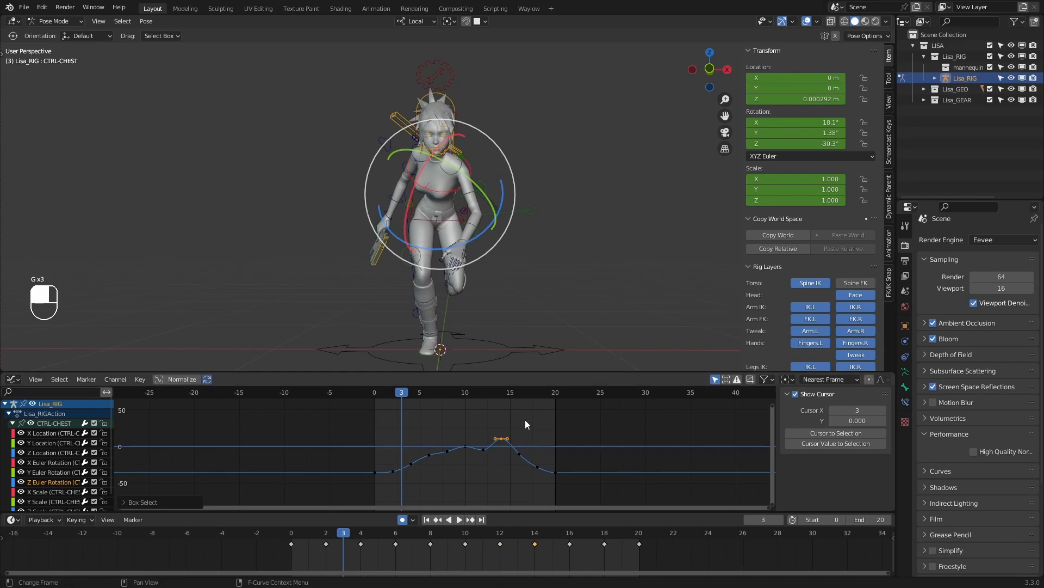
key("g")
key("y")
left_click(524, 432)
left_click_drag(529, 435, 510, 474)
key("g")
key("y")
left_click(547, 410)
Fine-tune the chest's Z rotation keys at frames 8 and 12 to smooth the curve around its peak
key("g")
left_click_drag(440, 438, 478, 456)
key("y")
left_click(473, 427)
key("g")
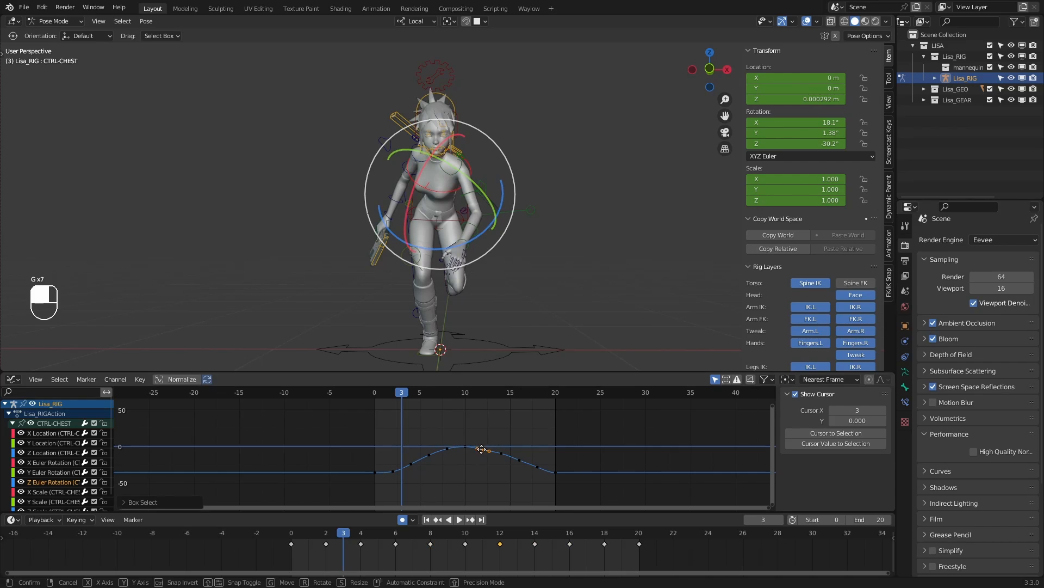
left_click(481, 449)
Try moving the chest's Z rotation keys at frames 12 and 14, both freely and constrained to the Y axis
middle_click_drag(505, 447, 497, 426, "ctrl")
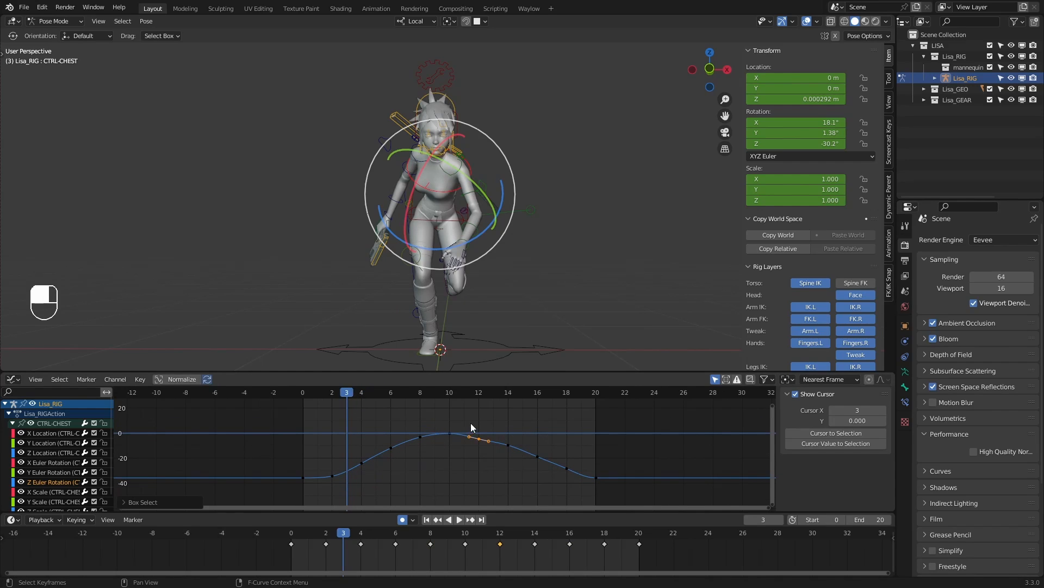
key("g")
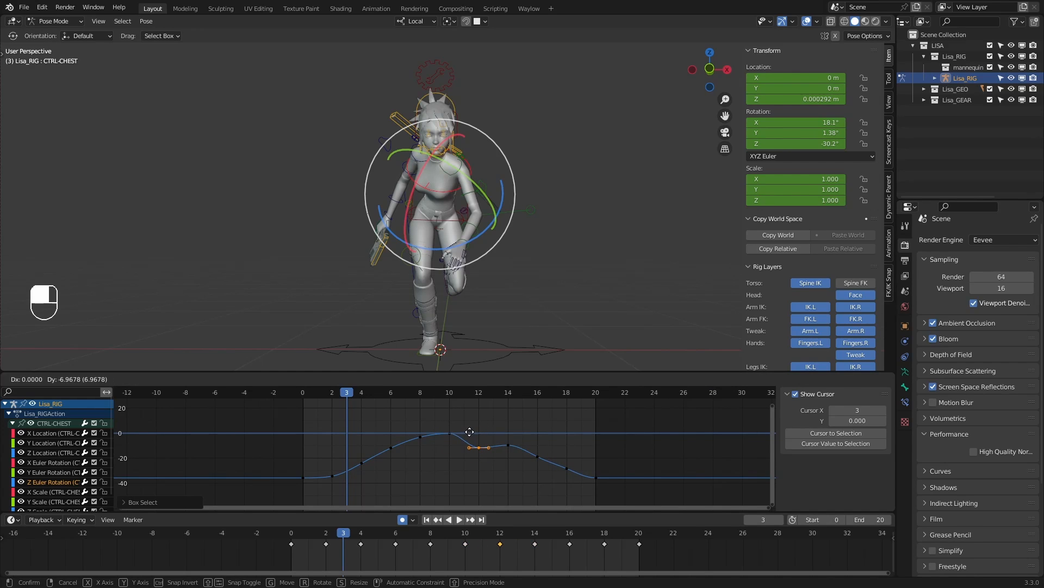
key("y")
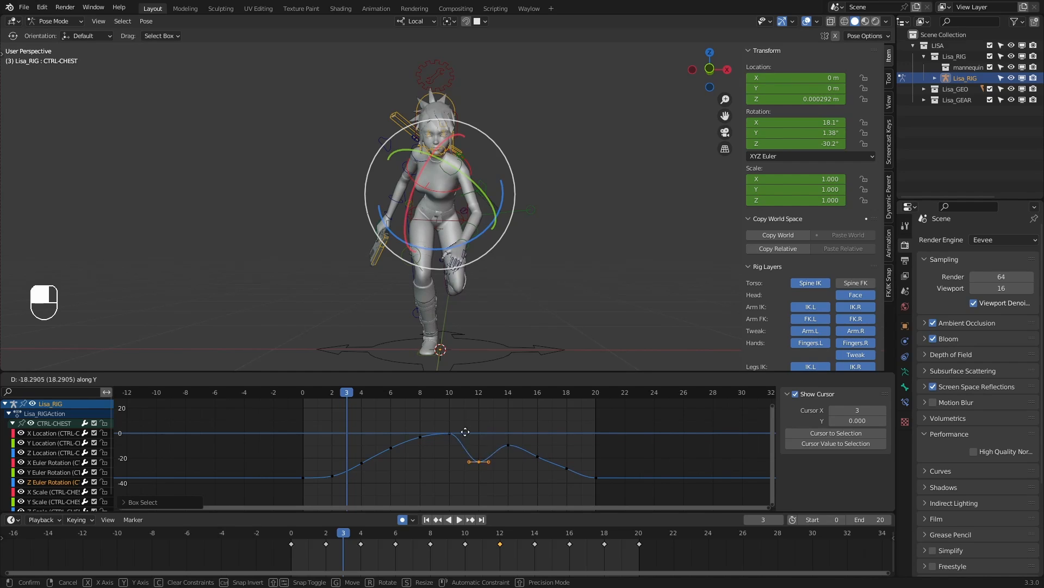
right_click(495, 419)
key("g")
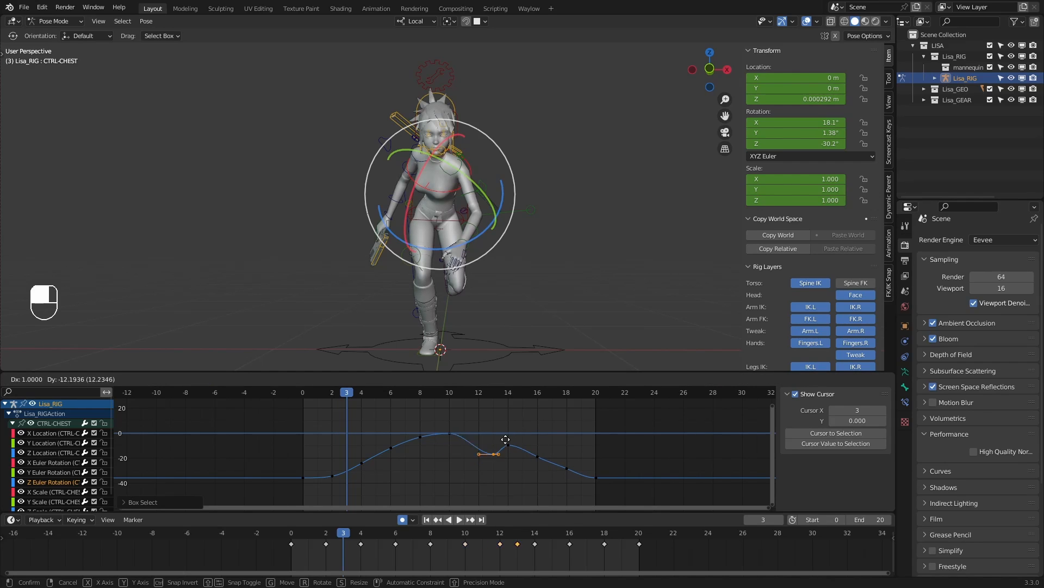
right_click(515, 435)
key("g")
key("y")
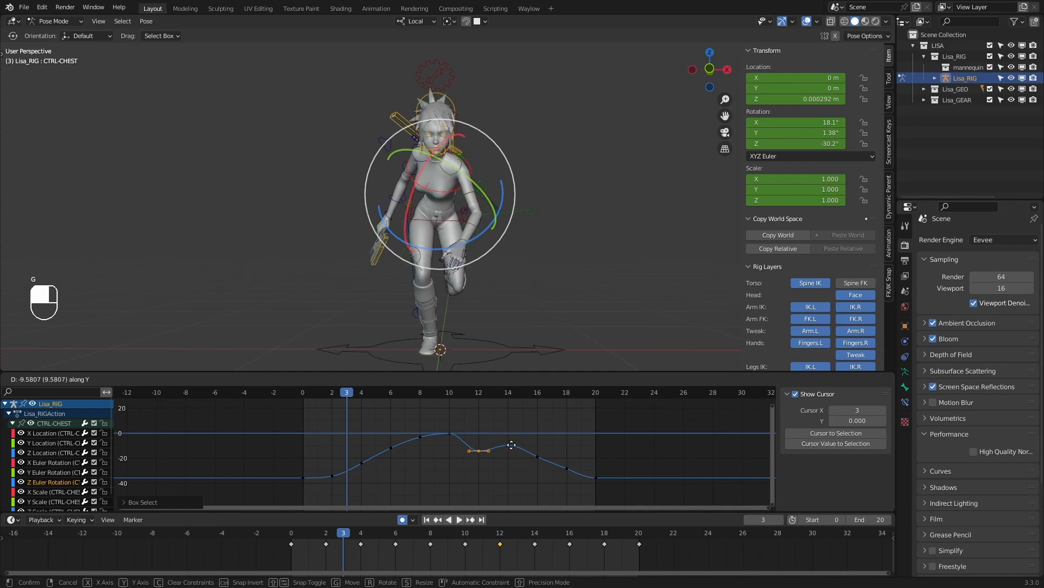
key("g")
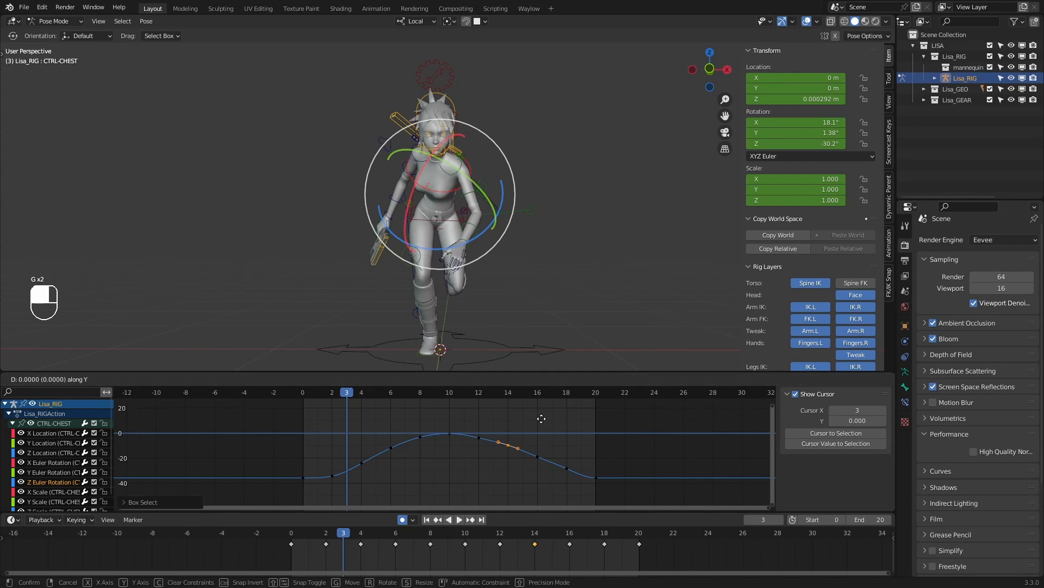
left_click(541, 419)
Try moving the chest's Z rotation key at frame 4 along the X axis, and cancel the move
left_click_drag(367, 479, 352, 450)
key("g")
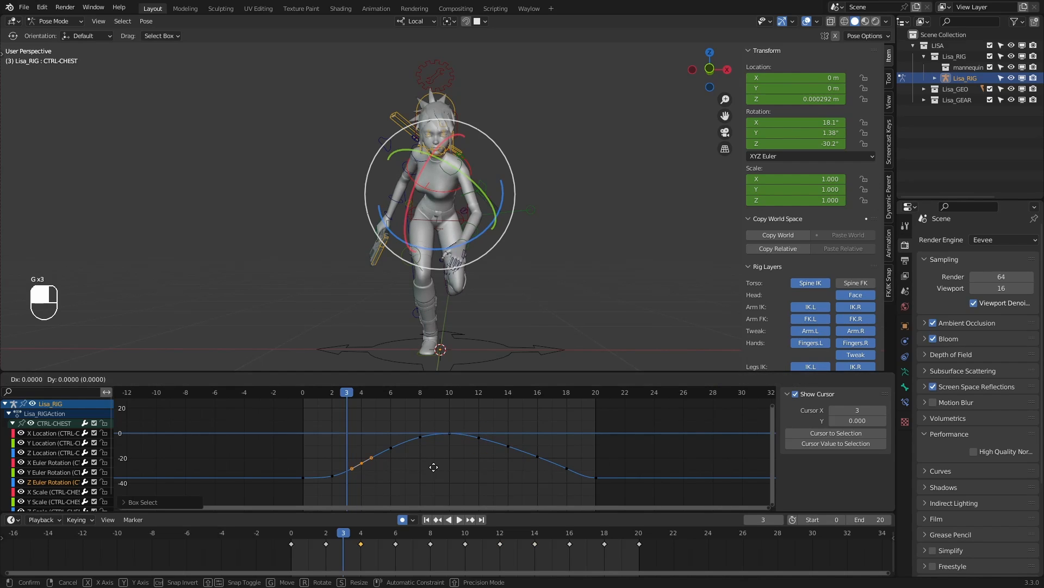
middle_click_drag(434, 467, 440, 469)
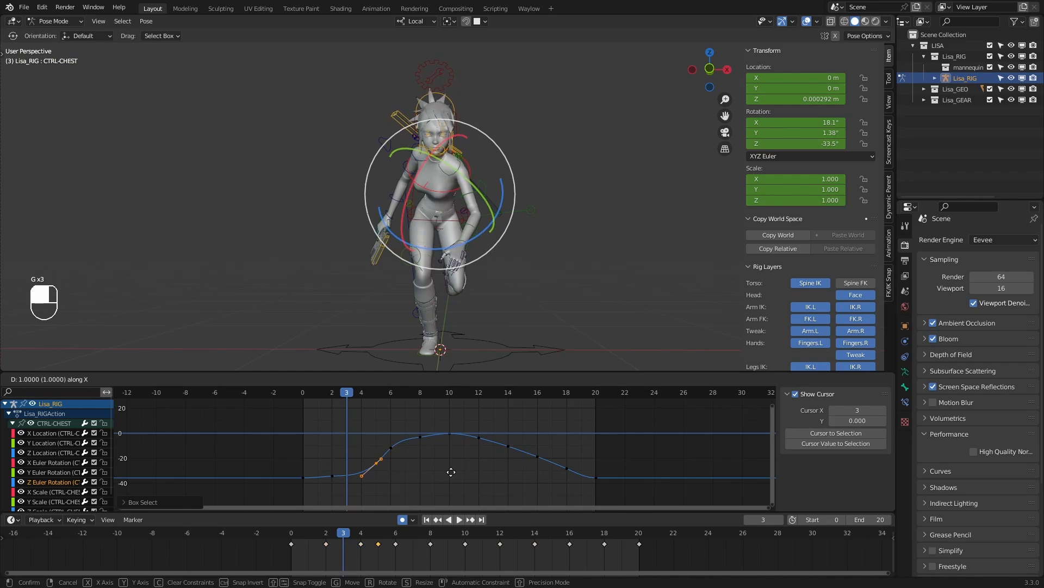
right_click(452, 472)
Go to frame 2 and raise the chest's Z rotation key there by about 1.7° along the Y axis
mouse_move(335, 393)
left_mouse_down()
mouse_move(309, 394)
mouse_move(596, 384)
mouse_move(322, 394)
mouse_move(332, 394)
left_mouse_up()
left_click(487, 469)
left_click_drag(324, 467, 340, 475)
key("g")
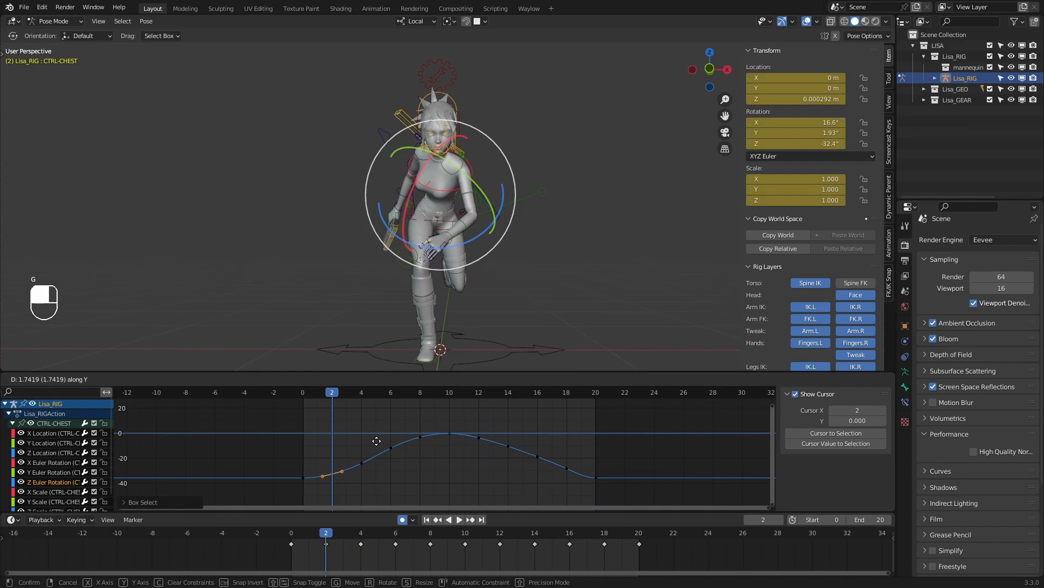
left_click(377, 442)
Go to frame 6 and fine-tune the chest's Z rotation key at frame 8 to smooth the rise
left_click_drag(334, 395, 397, 392)
left_click_drag(382, 437, 428, 441)
key("g")
left_click(415, 424)
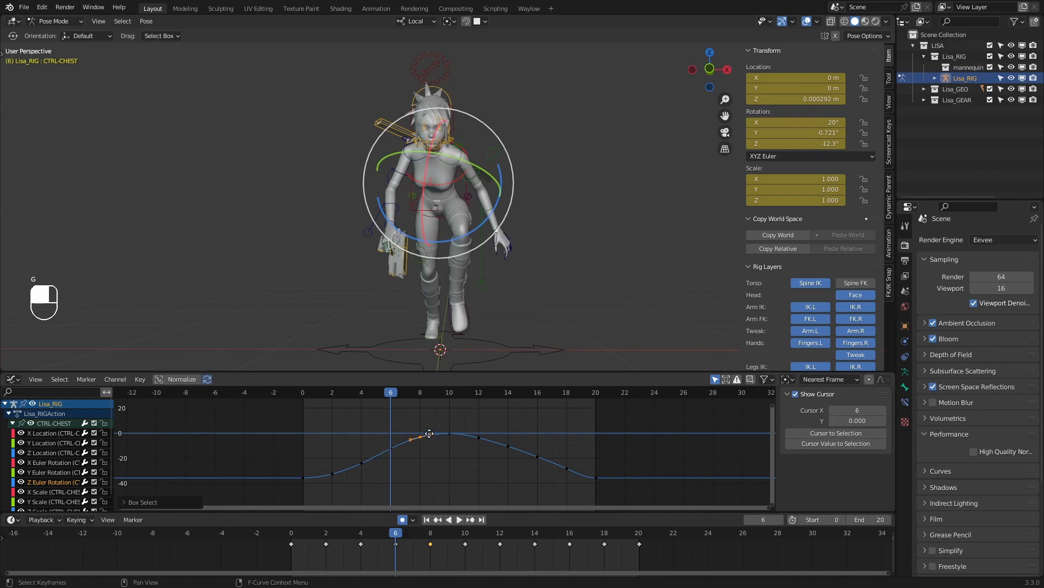
key("g")
left_click(429, 433)
key("g")
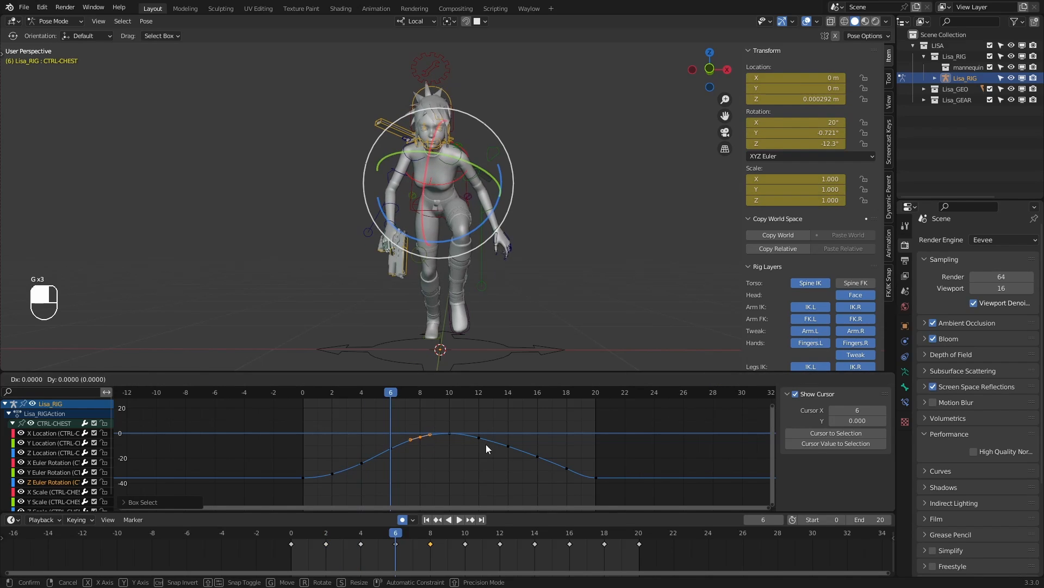
left_click(487, 445)
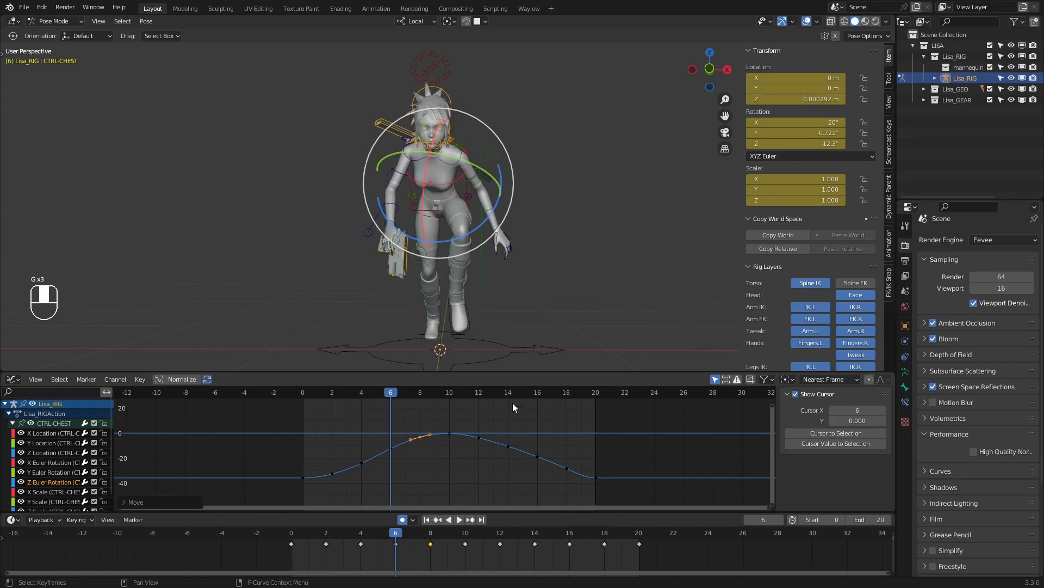
Try moving the chest's Z rotation key at frame 10, and cancel the move
left_click(36, 380)
middle_click_drag(536, 434, 361, 461, "ctrl")
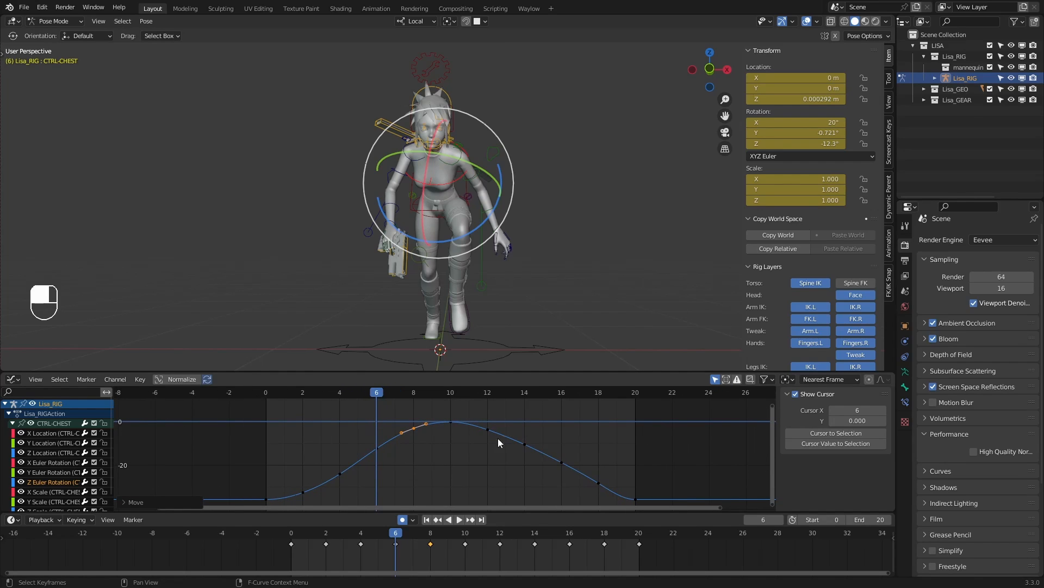
left_click_drag(425, 392, 450, 428)
key("g")
right_click(484, 414)
Turn off Show Cursor in the graph editor's view options
left_click(376, 392)
left_click(34, 379)
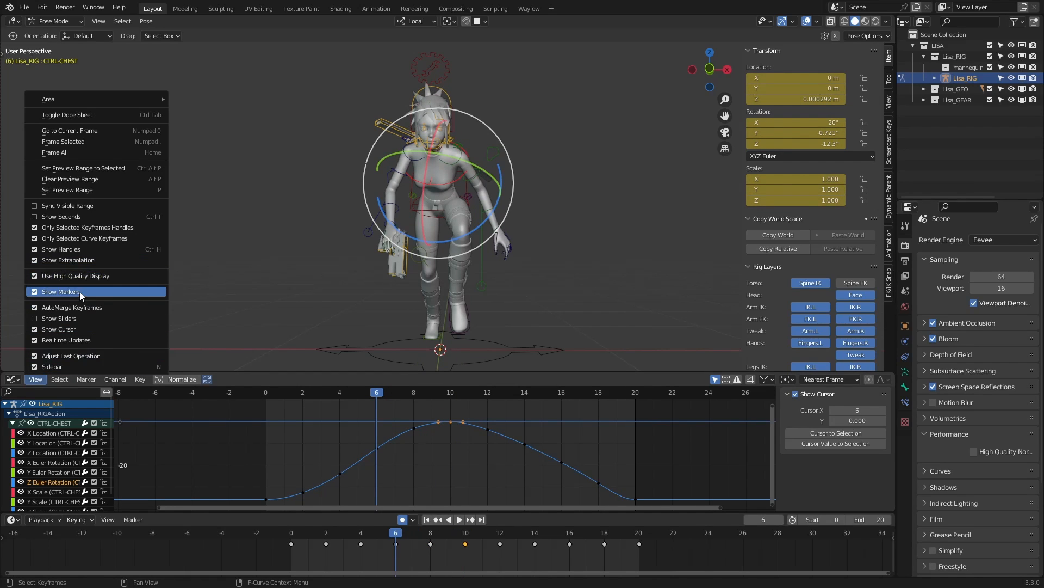
left_click(100, 329)
Lower the chest's Z rotation key at frame 6 slightly to smooth the curve
mouse_move(377, 392)
left_mouse_down()
mouse_move(279, 394)
mouse_move(377, 394)
left_mouse_up()
left_click_drag(401, 491, 361, 432)
key("g")
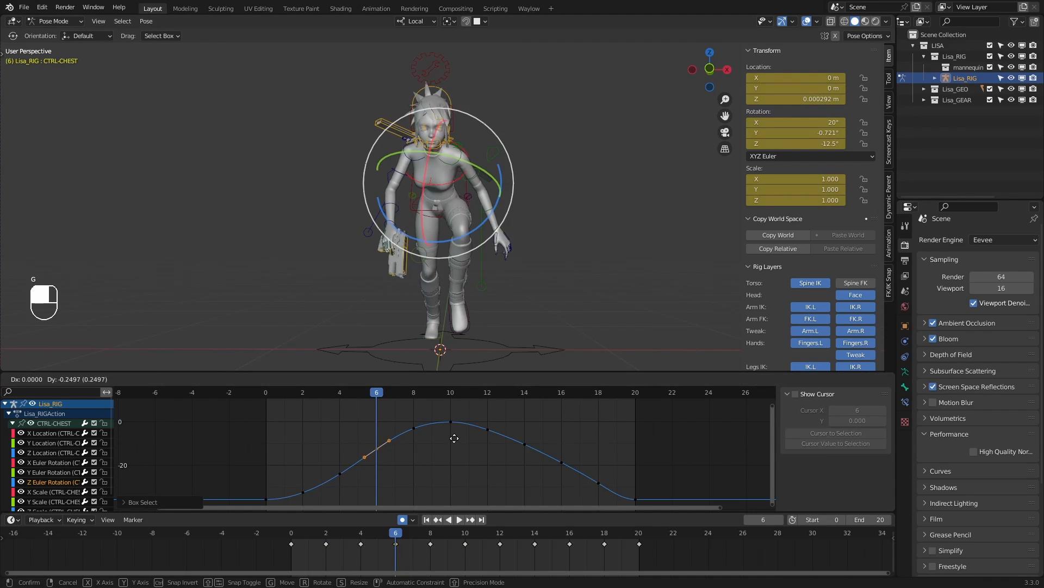
left_click(455, 439)
Play back the run cycle and check the reduced chest twist from a near-front view, returning to frame 0
scroll(450, 437, "down", 1)
left_click_drag(380, 393, 301, 412)
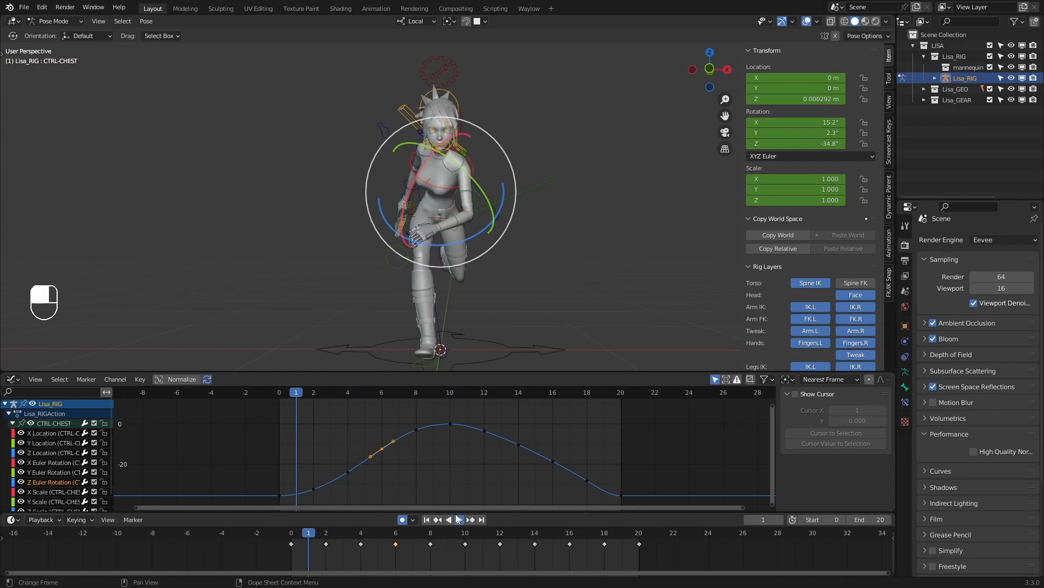
left_click(459, 519)
mouse_move(494, 260)
middle_mouse_down()
mouse_move(653, 266)
mouse_move(503, 261)
middle_mouse_up()
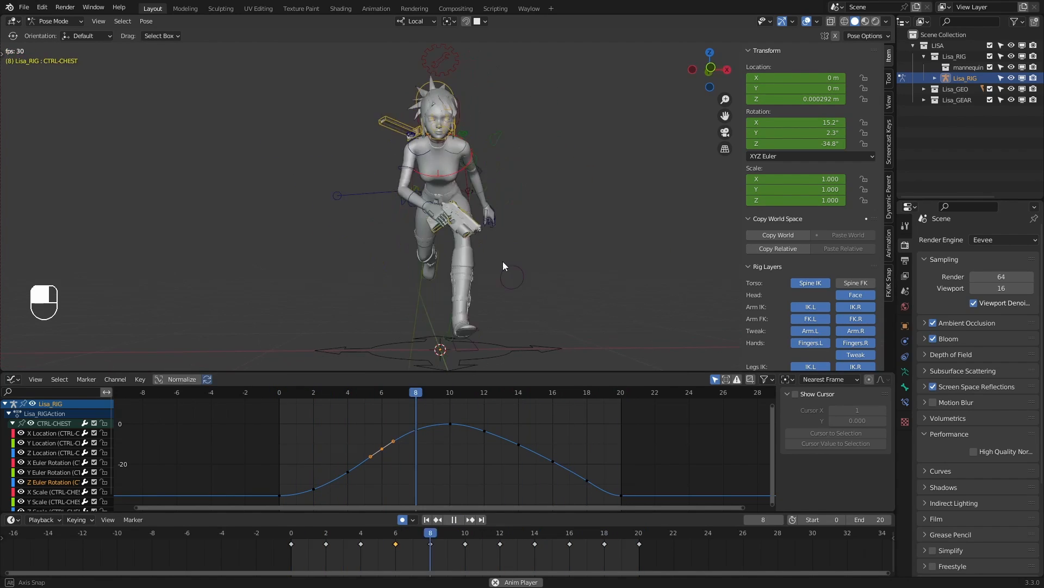
left_click(453, 519)
left_click(291, 534)
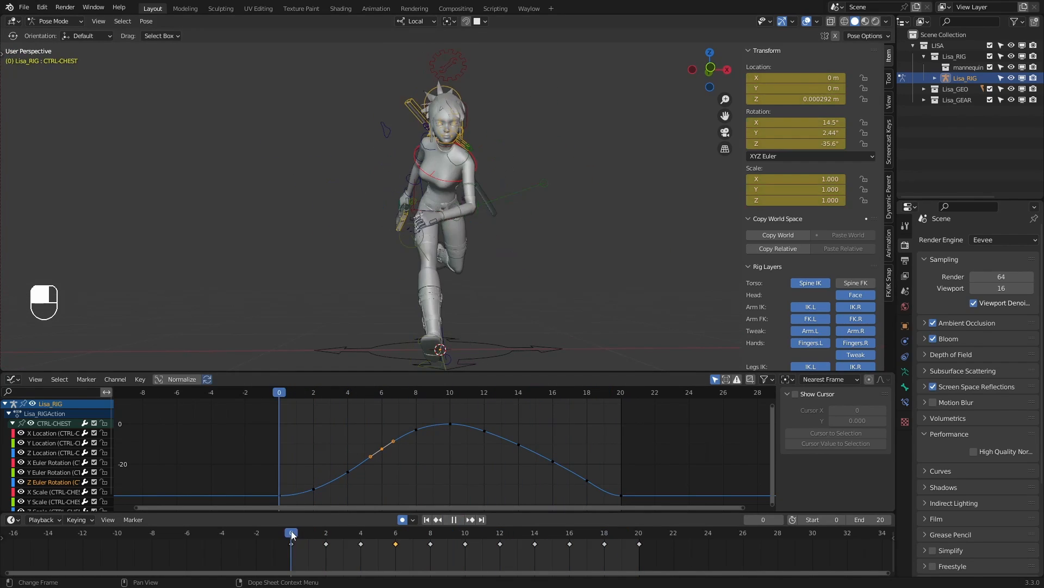
Scrub to frame 9, try rotating the chest control around its local Y axis, and undo the rotation
left_click_drag(292, 534, 439, 523)
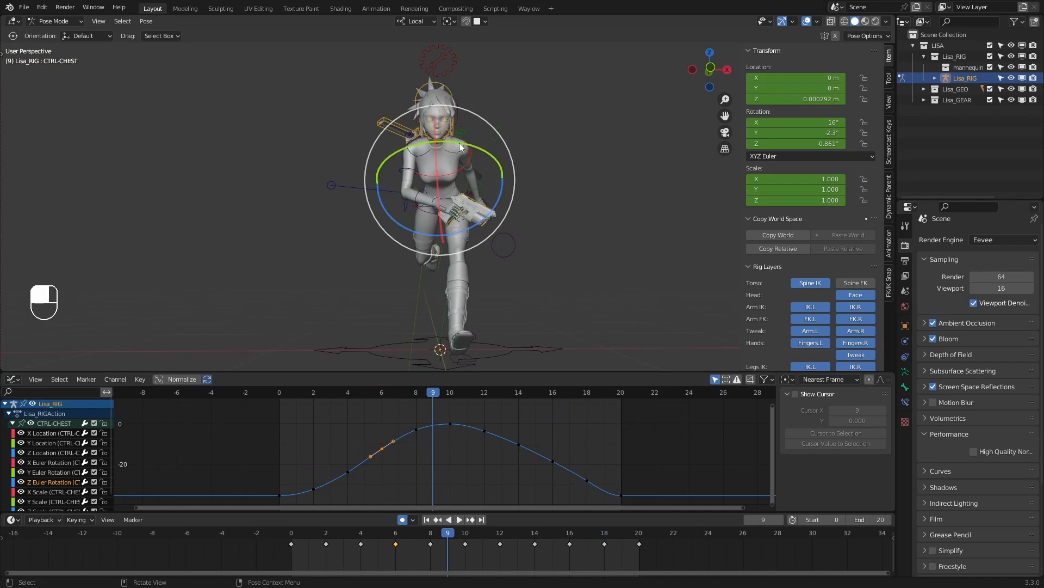
left_click_drag(459, 143, 477, 143)
key("ctrl+z")
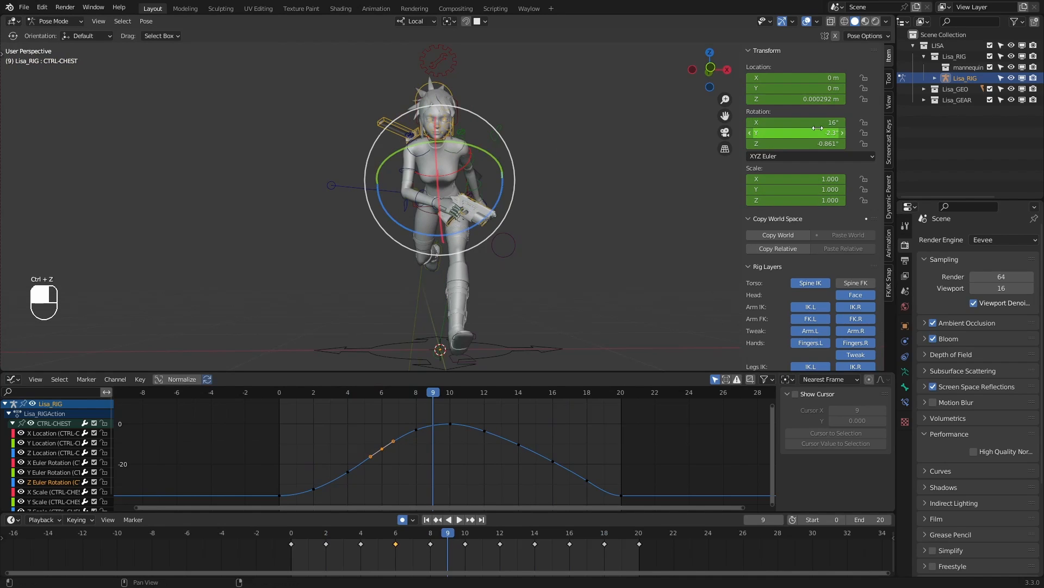
Undo a trial change of the chest's Y rotation and show only its Y Euler Rotation curve, framed in the graph editor
left_click_drag(795, 133, 828, 132)
key("ctrl+z")
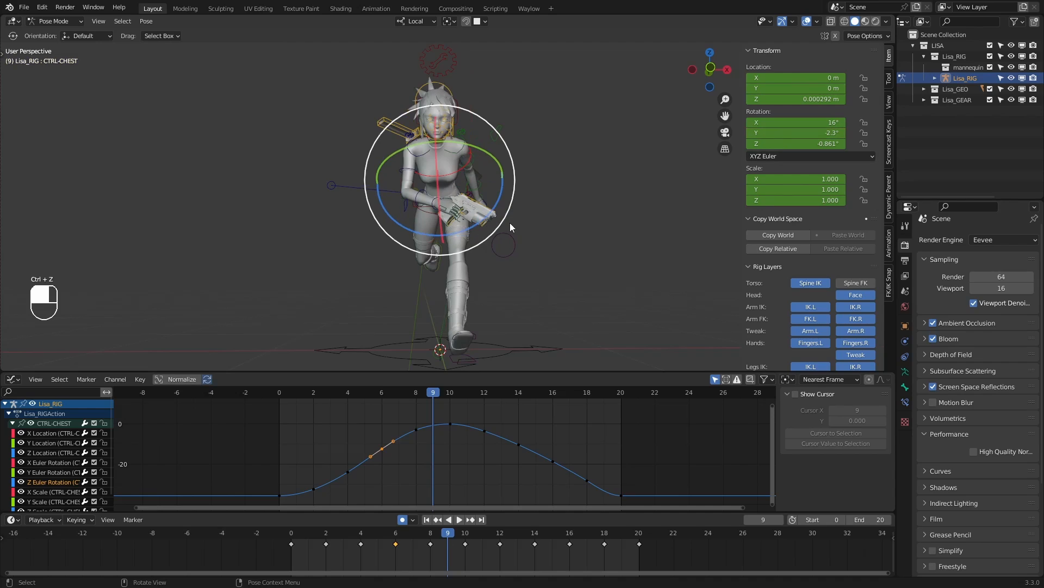
left_click(55, 472)
key("Home")
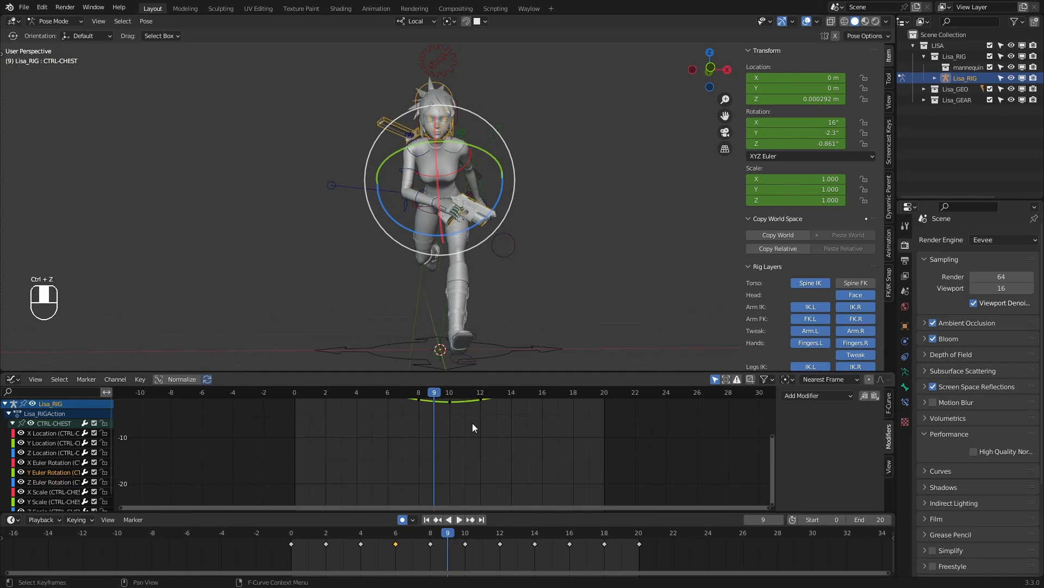
key("space")
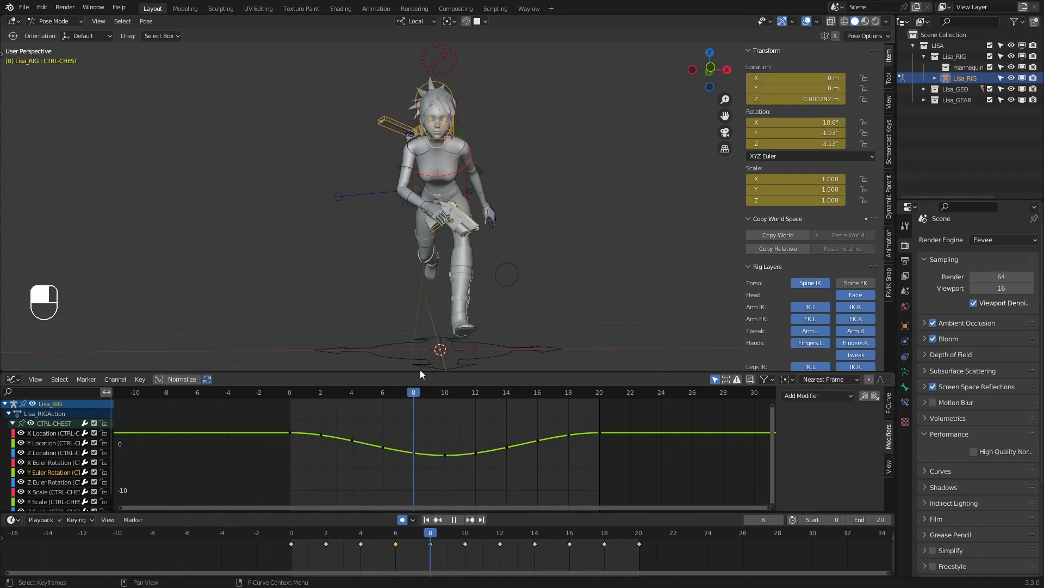
key("space")
Try raising the chest's Y rotation key at frame 10 to about 10 and scrub to frame 8
left_click_drag(438, 444, 453, 461)
key("g")
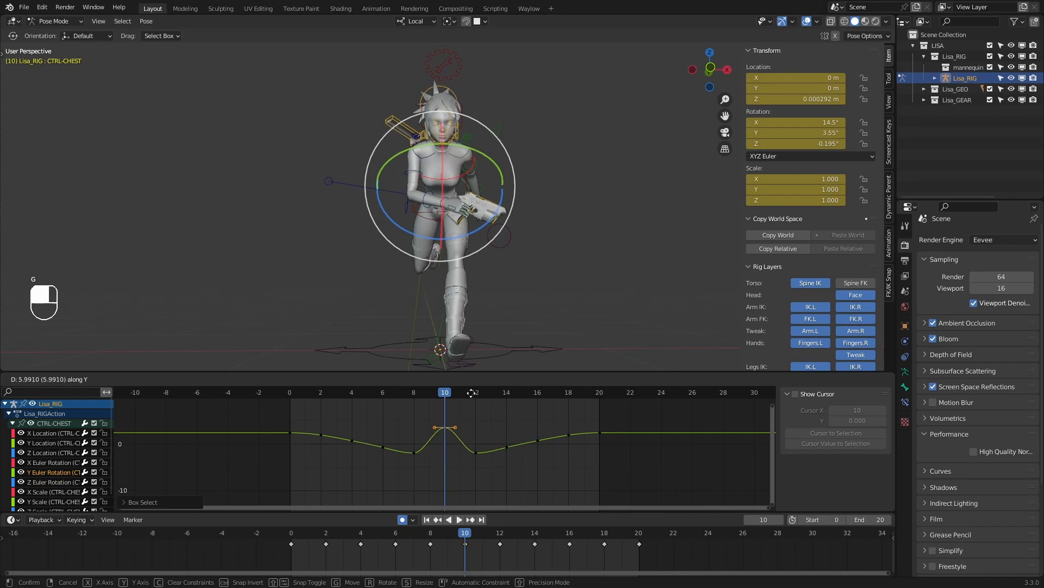
left_click(480, 477)
key("g")
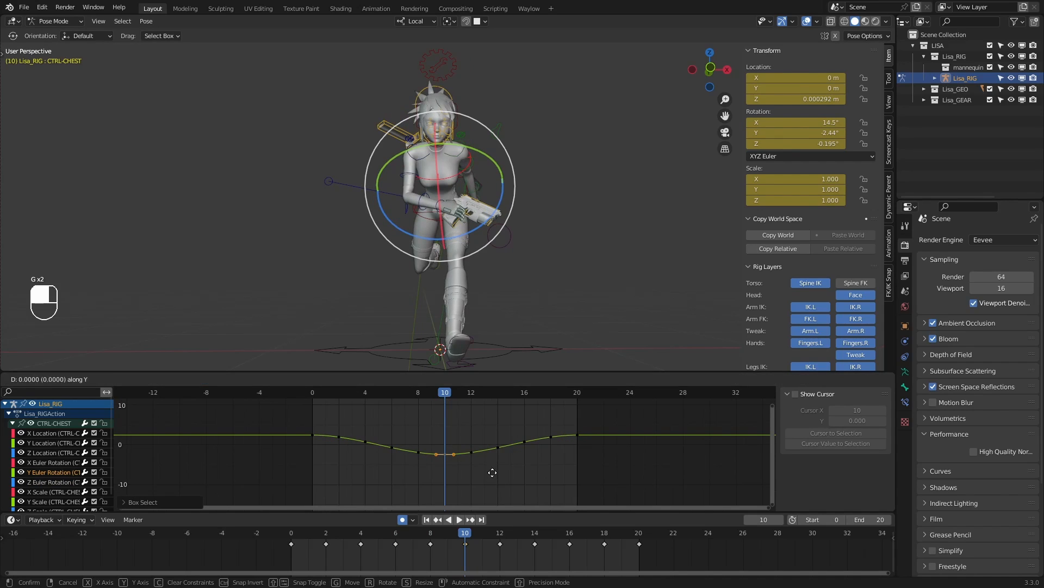
left_click(496, 424)
key("space")
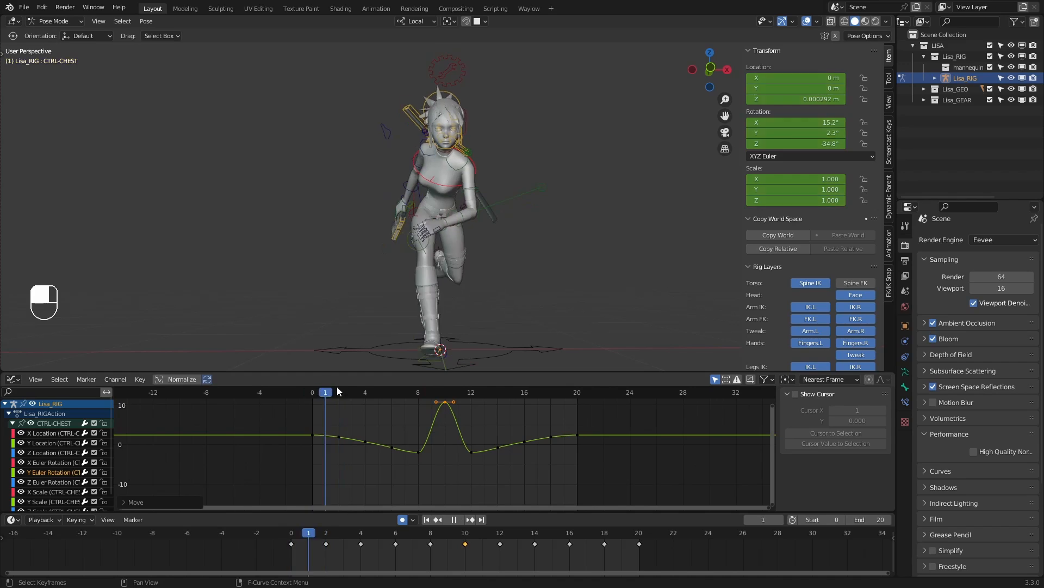
left_click_drag(378, 390, 419, 391)
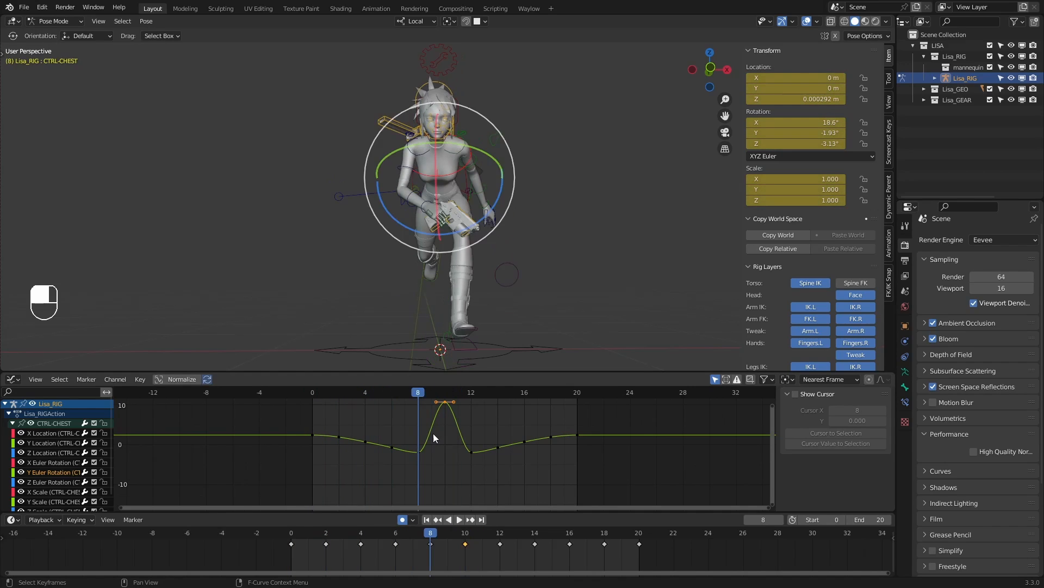
Try raising the chest's Y rotation keys from frame 8 back to frame 2 so they climb toward the frame 10 peak
key("g")
left_click_drag(433, 436, 325, 427)
right_click(438, 430)
key("g")
left_click(442, 397)
key("g")
right_click(470, 452)
key("g")
key("y")
left_click(464, 414)
key("g")
key("y")
left_click(459, 457)
key("g")
key("y")
left_click(392, 444)
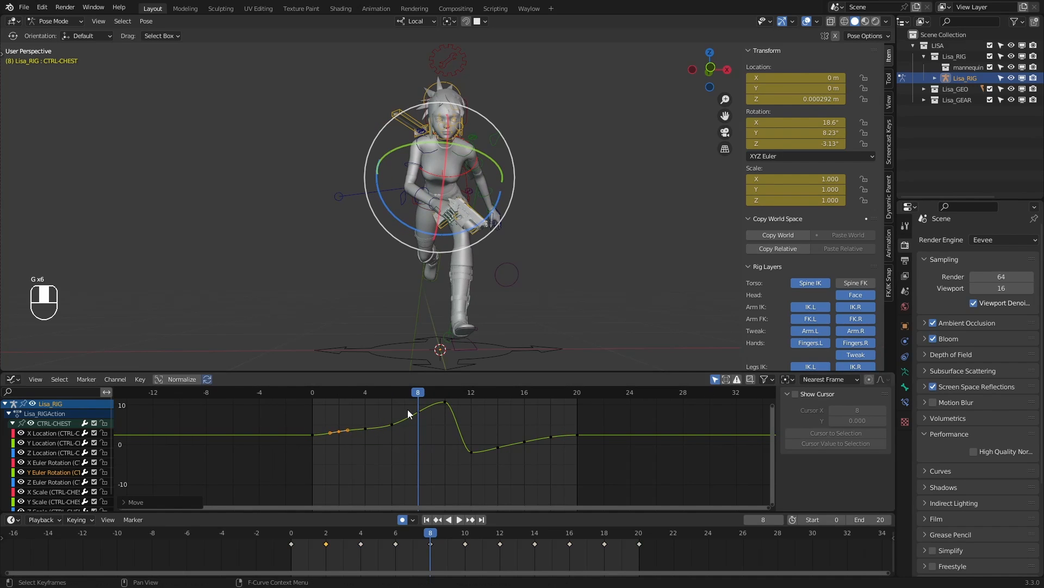
Try smoothing the rising half of the Y rotation curve by adjusting the frame 4 and 6 keys and raising frame 8 to 9.88°
key("g")
left_click_drag(407, 406, 385, 413)
left_click(439, 421)
key("g")
left_click(427, 438)
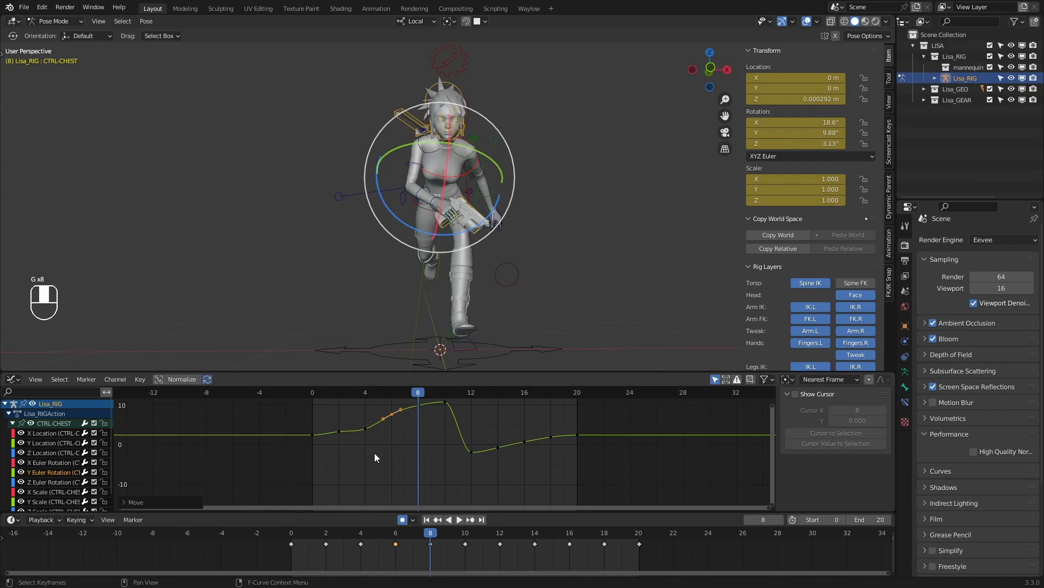
left_click_drag(375, 449, 355, 418)
key("g")
left_click(377, 450)
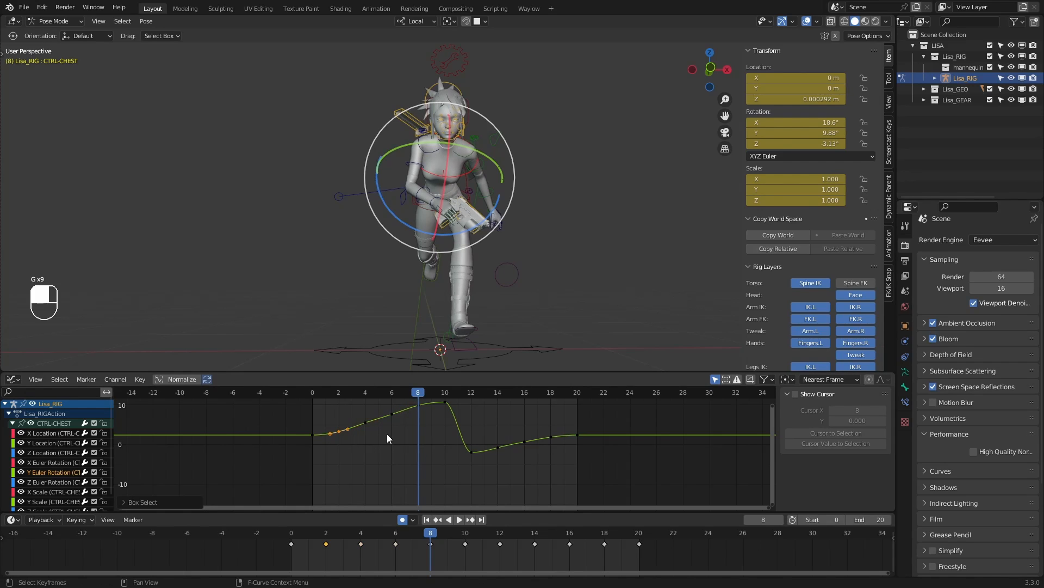
left_click(387, 433)
Scrub to frame 12 and try raising the Y rotation keys at frames 12 to 18 to form a matching descent
key("space")
left_click_drag(421, 394, 469, 378)
left_click_drag(485, 417, 458, 462)
key("g")
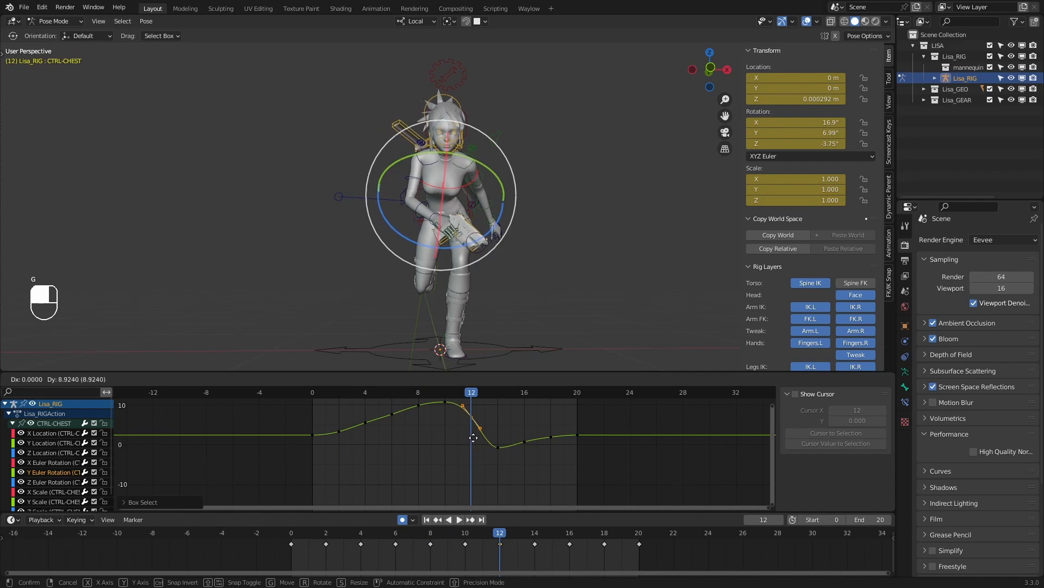
left_click(474, 431)
key("g")
left_click_drag(512, 433, 549, 453)
left_click(496, 431)
key("g")
left_click(524, 441)
key("g")
left_click(549, 450)
Fine-tune the descending Y rotation keys, placing the frame 12 key at 9.19° for a smooth falloff
left_click_drag(493, 411, 496, 441)
key("g")
right_click(485, 432)
key("g")
left_click(495, 438)
left_click_drag(478, 401, 312, 399)
key("g")
left_click(466, 423)
Play back the run cycle and examine the chest's side-to-side tilt from the front
key("space")
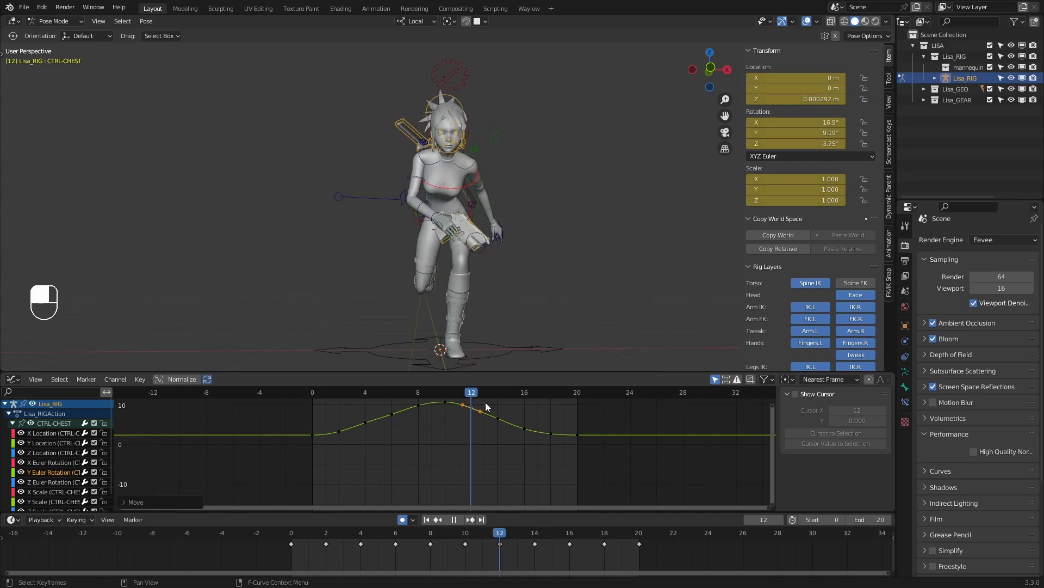
key("Escape")
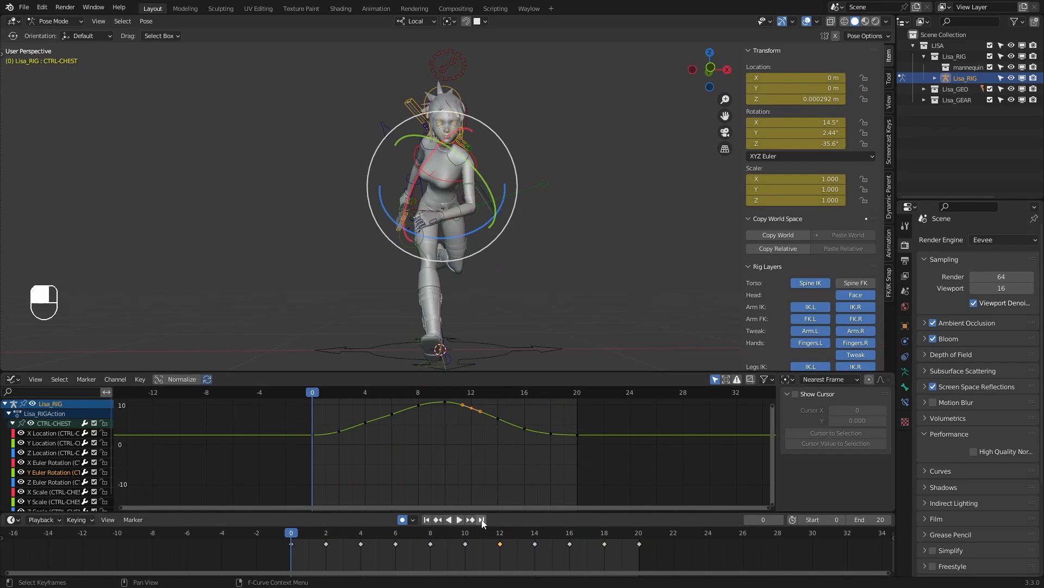
key("space")
middle_click_drag(505, 335, 486, 285)
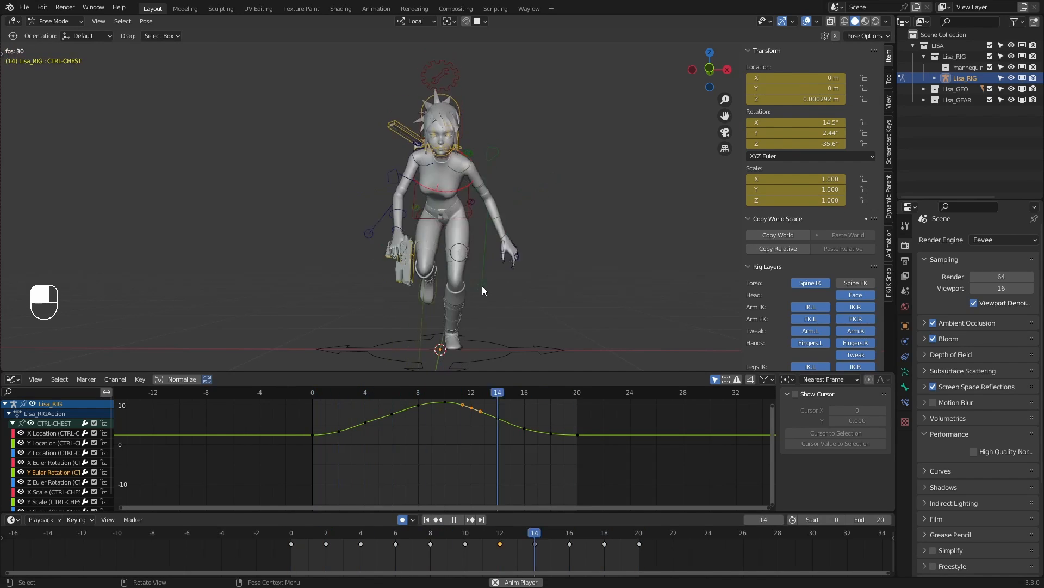
Undo all the trial edits to the chest's Y rotation keys, back to the original shallow dip around frame 10
key("ctrl+z")
key("ctrl+z")
key("ctrl+z")
key("ctrl+z")
key("ctrl+z")
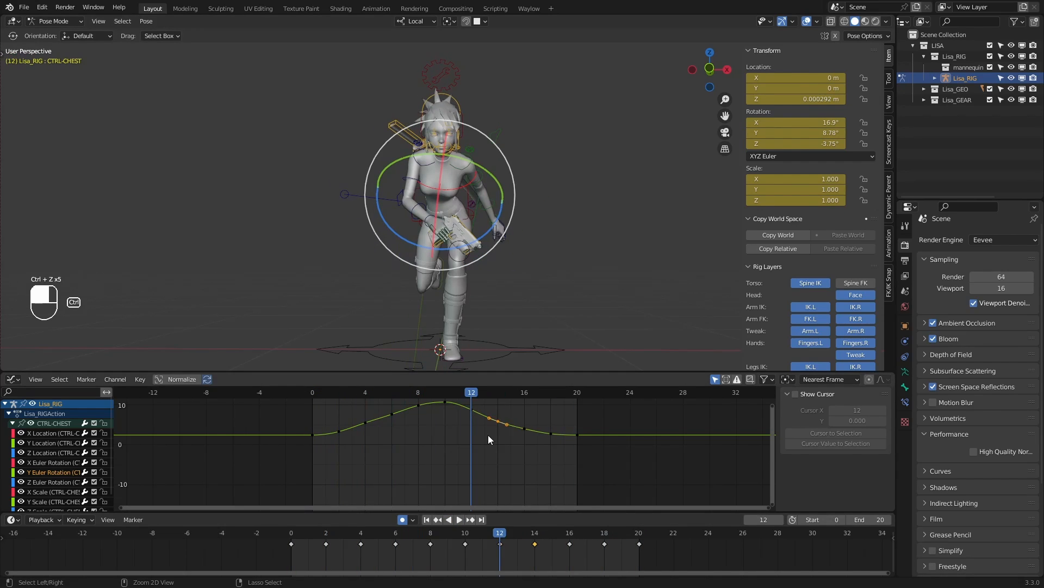
key("ctrl+z")
key("ctrl+z")
key("ctrl+z")
key("ctrl+z")
key("ctrl+z")
key("ctrl+z")
key("ctrl+z")
key("ctrl+z")
key("ctrl+z")
key("ctrl+z")
key("ctrl+z")
key("ctrl+z")
key("ctrl+z")
key("ctrl+z")
key("ctrl+z")
key("ctrl+z")
key("ctrl+z")
key("ctrl+z")
key("ctrl+z")
key("ctrl+z")
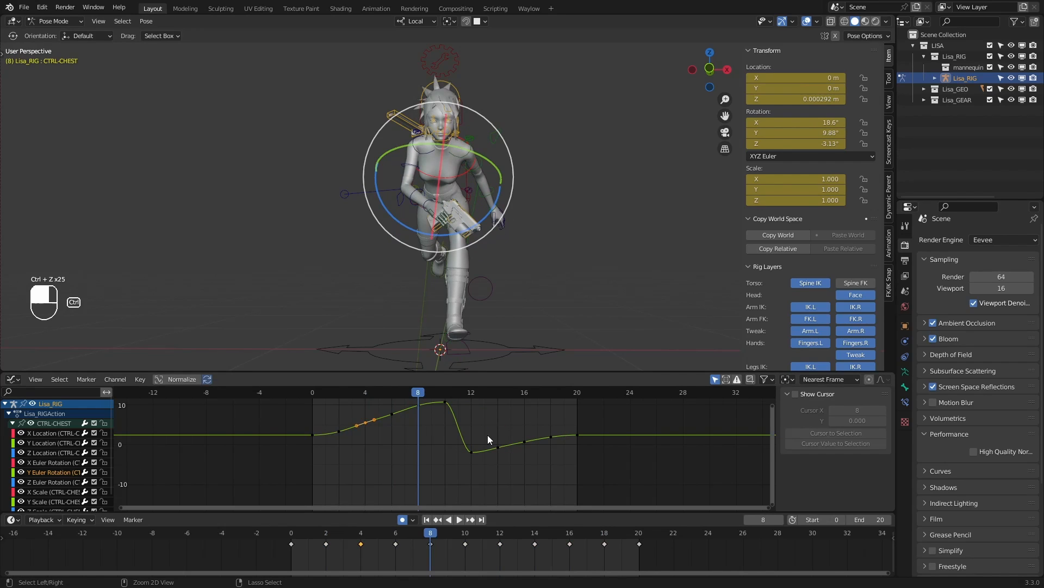
key("ctrl+z")
key("ctrl+z")
key("ctrl+z")
key("ctrl+z")
key("ctrl+z")
key("ctrl+z")
key("ctrl+z")
key("ctrl+z")
key("ctrl+z")
key("ctrl+z")
key("ctrl+z")
key("ctrl+z")
key("ctrl+z")
key("ctrl+z")
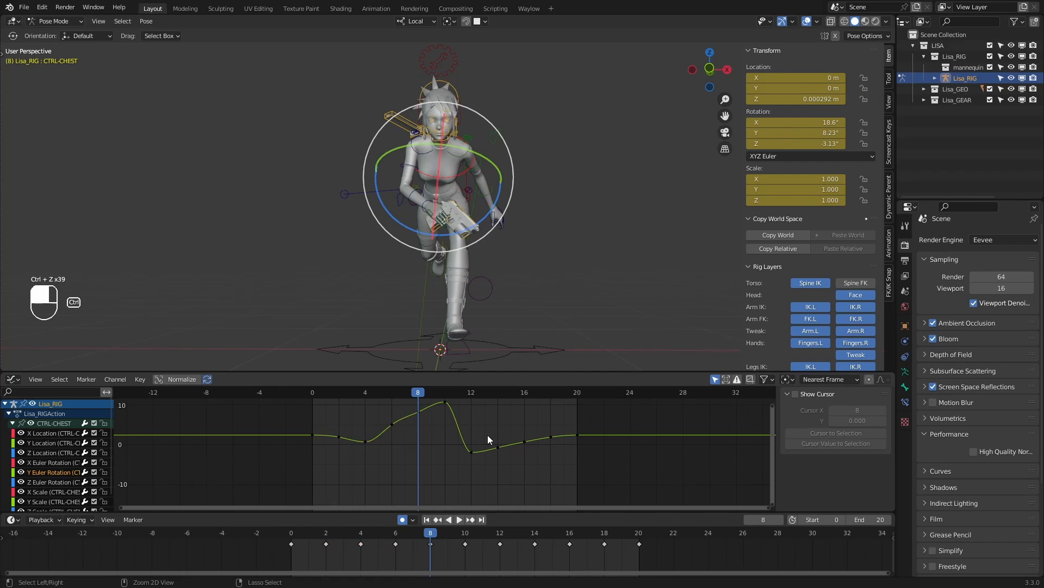
key("ctrl+z")
key("ctrl+z")
key("ctrl+z")
key("ctrl+z")
key("ctrl+z")
key("ctrl+z")
key("ctrl+z")
key("ctrl+z")
key("ctrl+z")
key("ctrl+z")
key("ctrl+z")
key("ctrl+z")
key("ctrl+z")
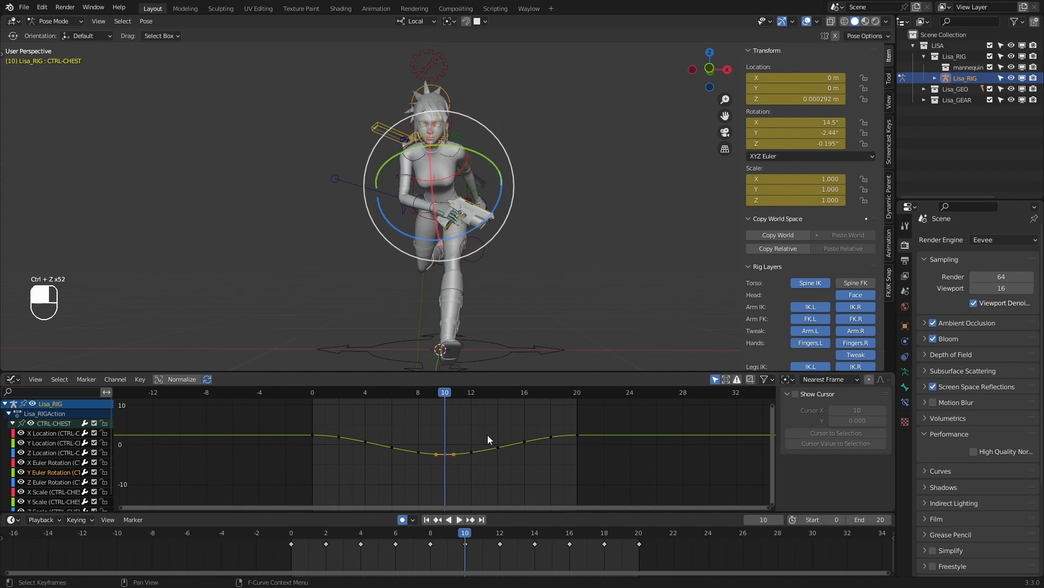
Return to frame 0 and select the right shoulder control from a side view of the character
left_click_drag(444, 394, 305, 380)
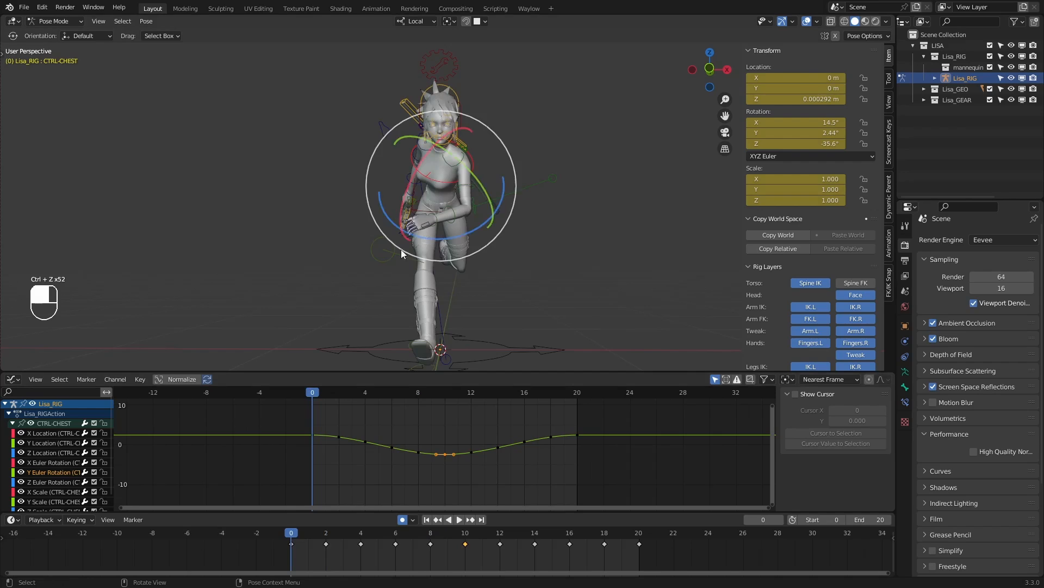
middle_click_drag(400, 249, 460, 144)
left_click(462, 142)
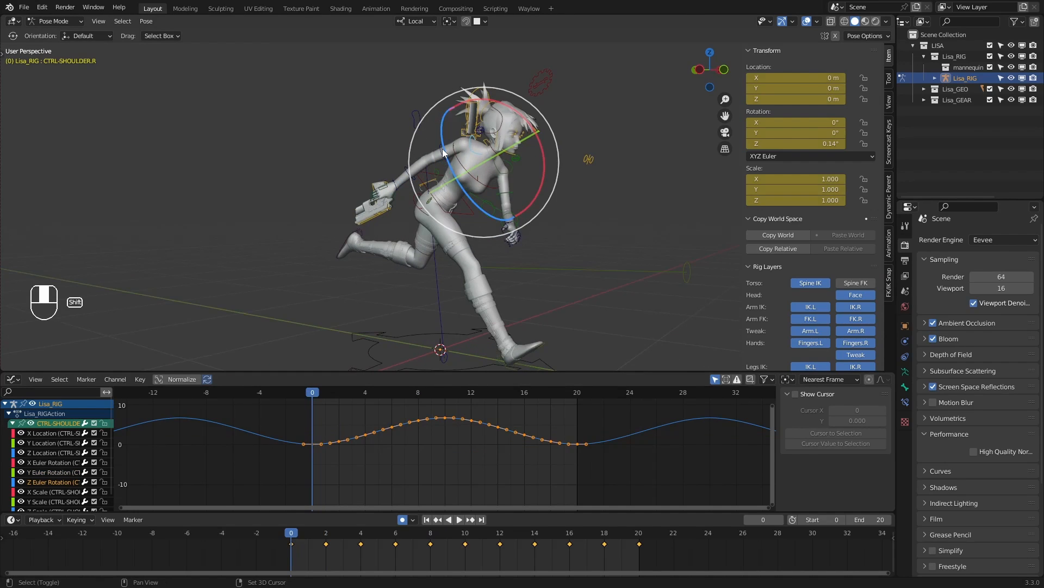
Select the right arm's FK control chain, from the shoulder through the upper arm and forearm to the hand
scroll(467, 135, "up", 4)
left_click(460, 136)
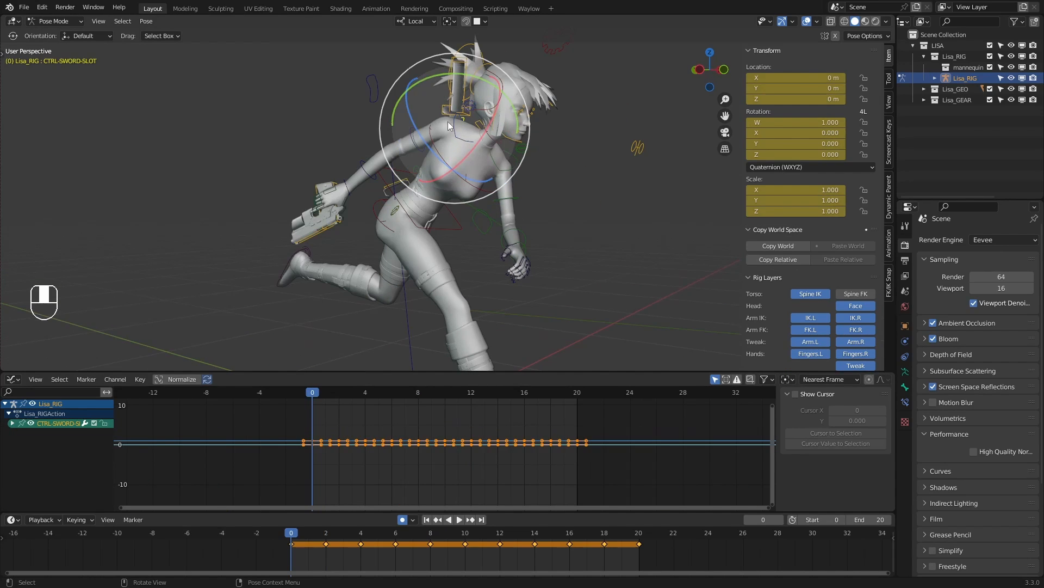
left_click(453, 120)
middle_click_drag(453, 120, 422, 138)
left_click(419, 134, "shift")
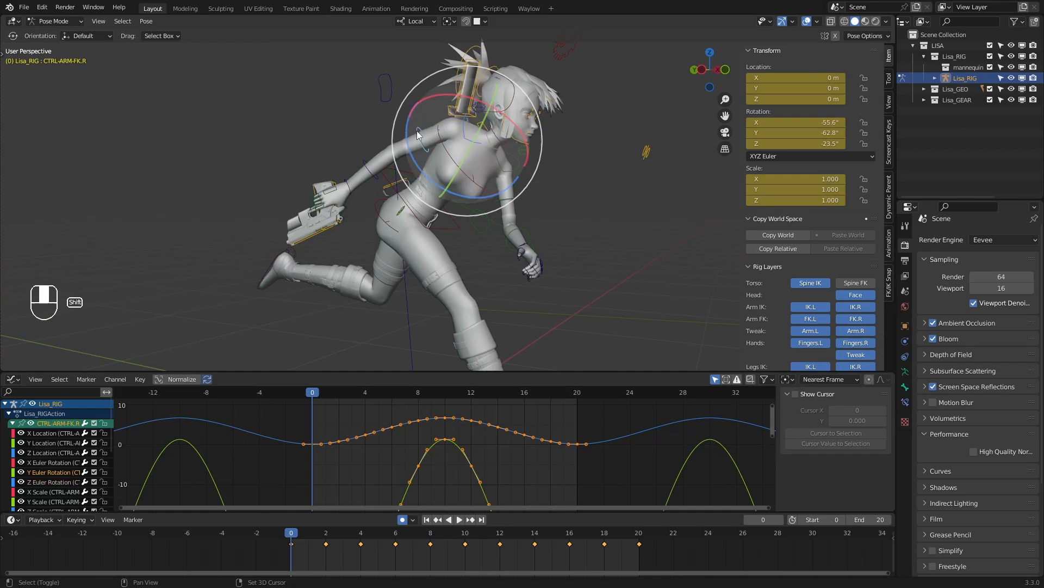
left_click(369, 171, "shift")
middle_click_drag(371, 171, 422, 272)
left_click(395, 208, "shift")
scroll(396, 207, "down", 4)
middle_click_drag(421, 272, 577, 245, "shift")
Delete the selected right-arm controls' keyframes between frames 0 and 10, keeping the keys at both ends
key("2")
key("1")
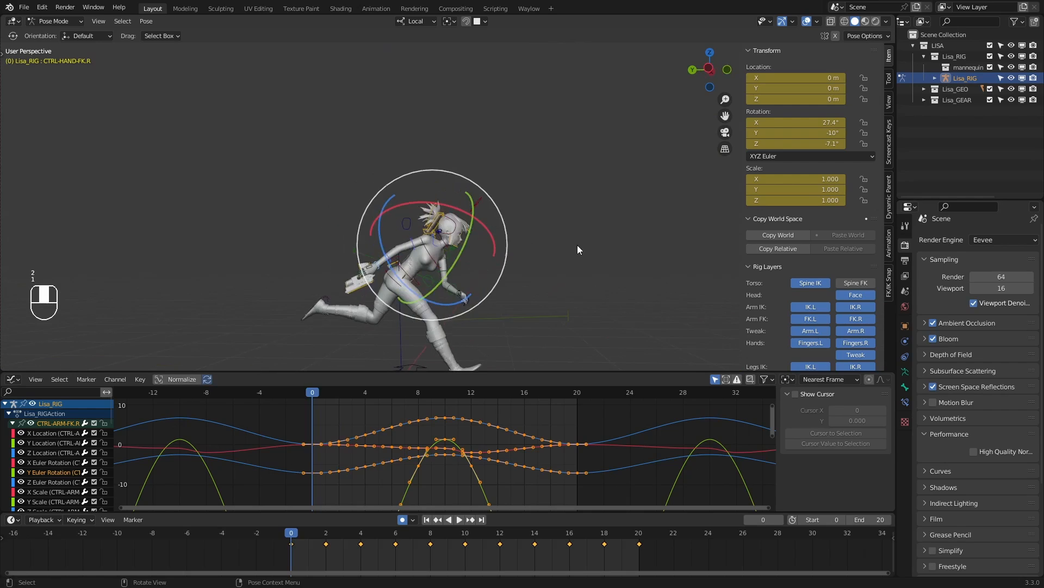
key("2")
key("2")
key("2")
key("2")
key("2")
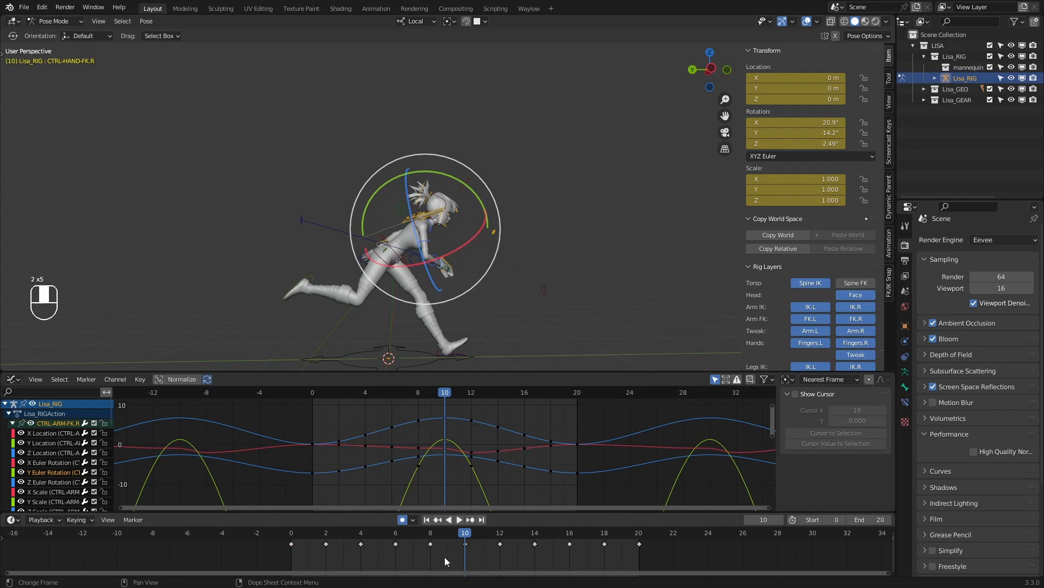
left_click_drag(445, 557, 294, 534)
key("x")
left_click(319, 528)
key("space")
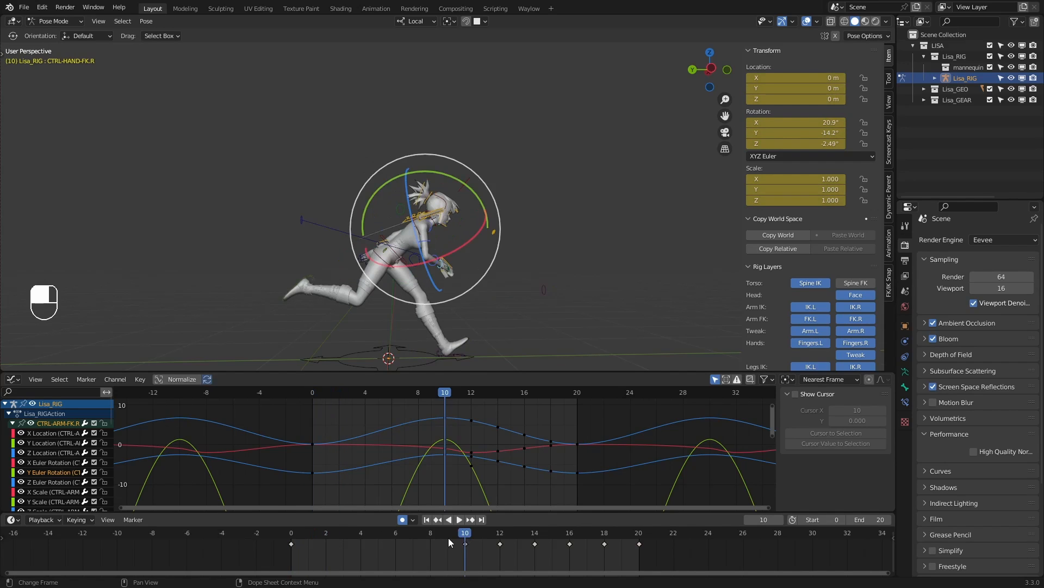
Copy the right arm's keys from frame 0 and paste them at frame 10
mouse_move(292, 522)
left_mouse_down()
mouse_move(329, 535)
mouse_move(438, 537)
mouse_move(284, 536)
left_mouse_up()
left_click(308, 556)
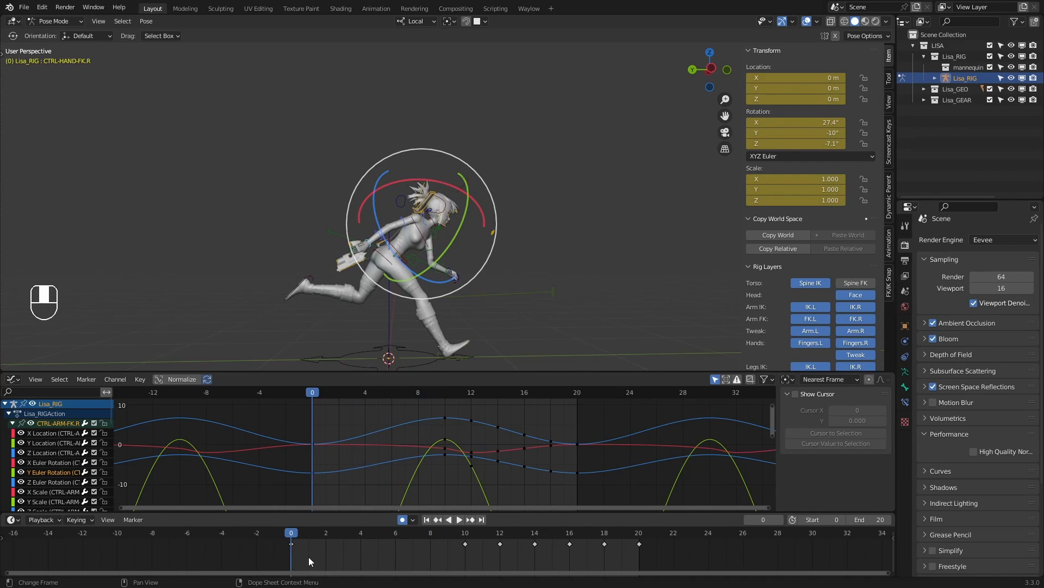
left_click(291, 544)
key("ctrl+c")
left_click_drag(385, 536, 466, 538)
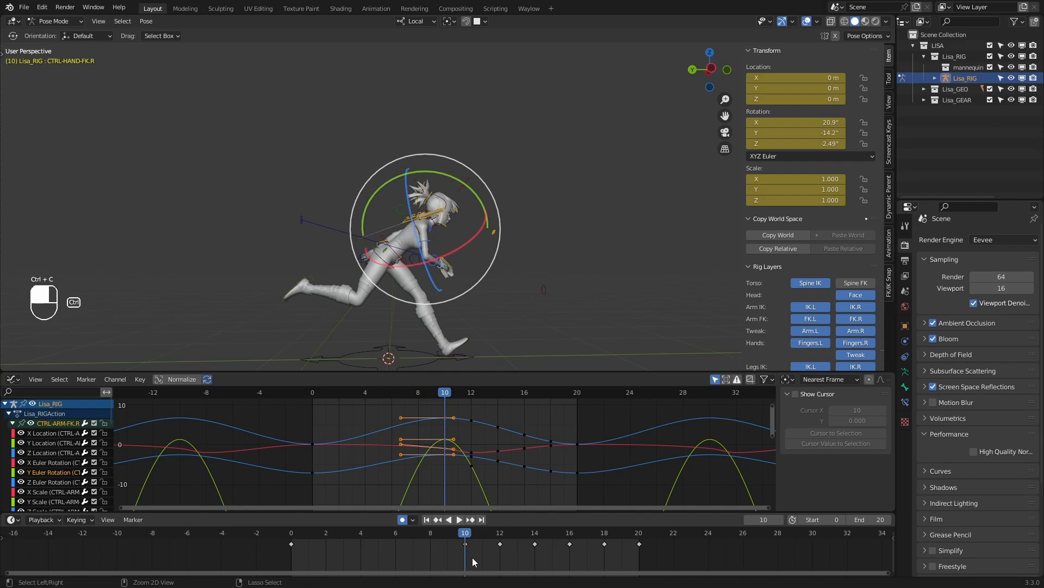
key("ctrl+v")
Play back the run cycle and compare the right arm's poses at frames 0 and 10 from different angles
mouse_move(482, 303)
middle_mouse_down()
mouse_move(365, 307)
mouse_move(489, 312)
middle_mouse_up()
left_click(305, 529)
key("space")
key("Escape")
key("space")
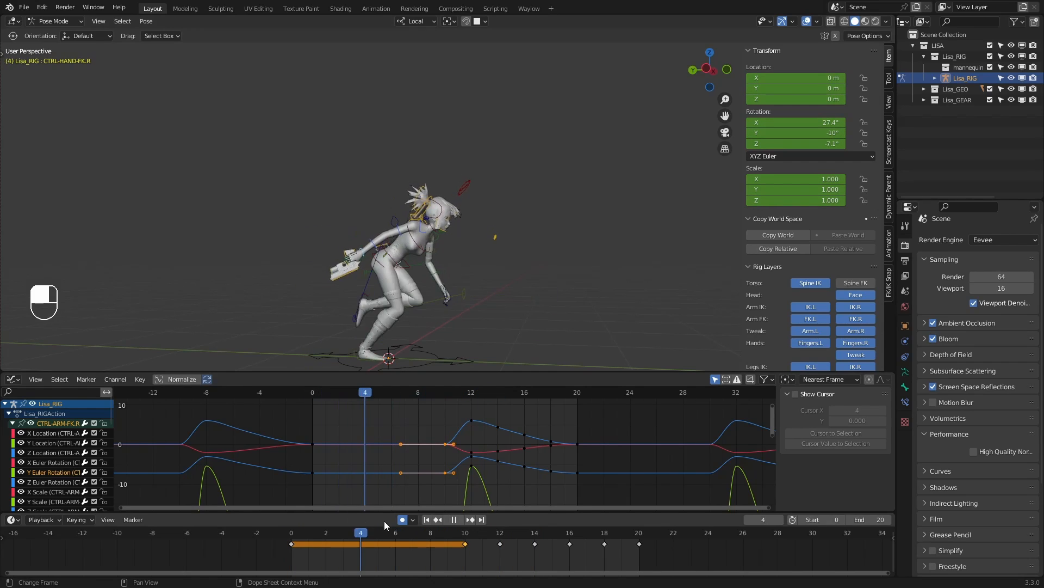
key("Escape")
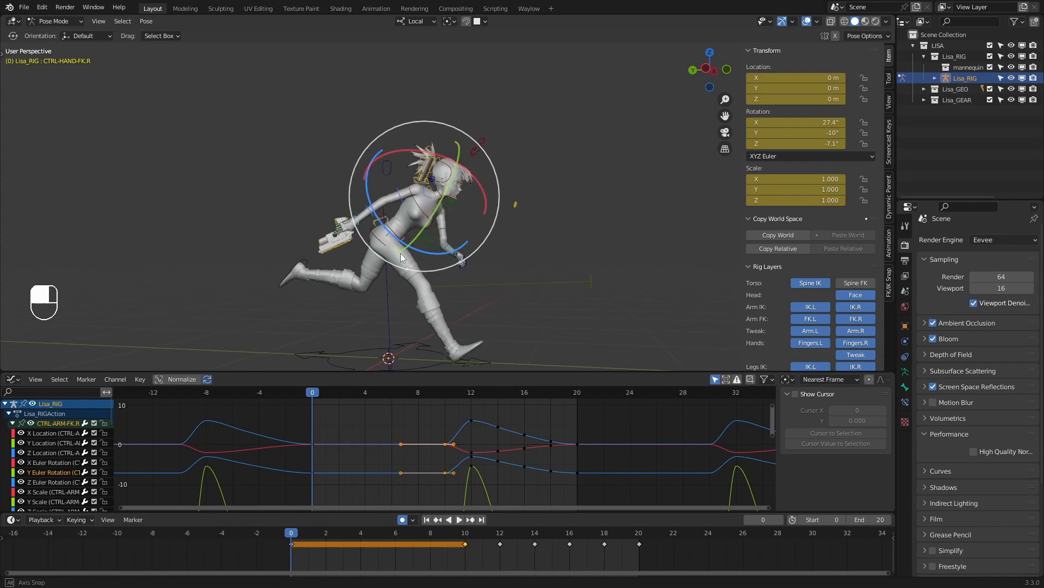
middle_click_drag(401, 253, 458, 270)
key("2")
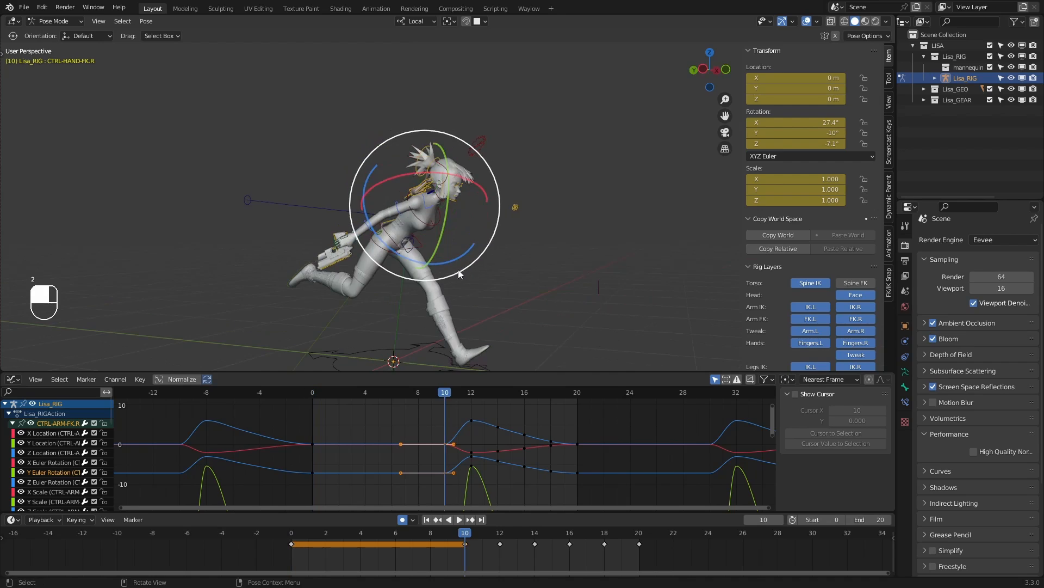
key("1")
key("2")
key("1")
key("2")
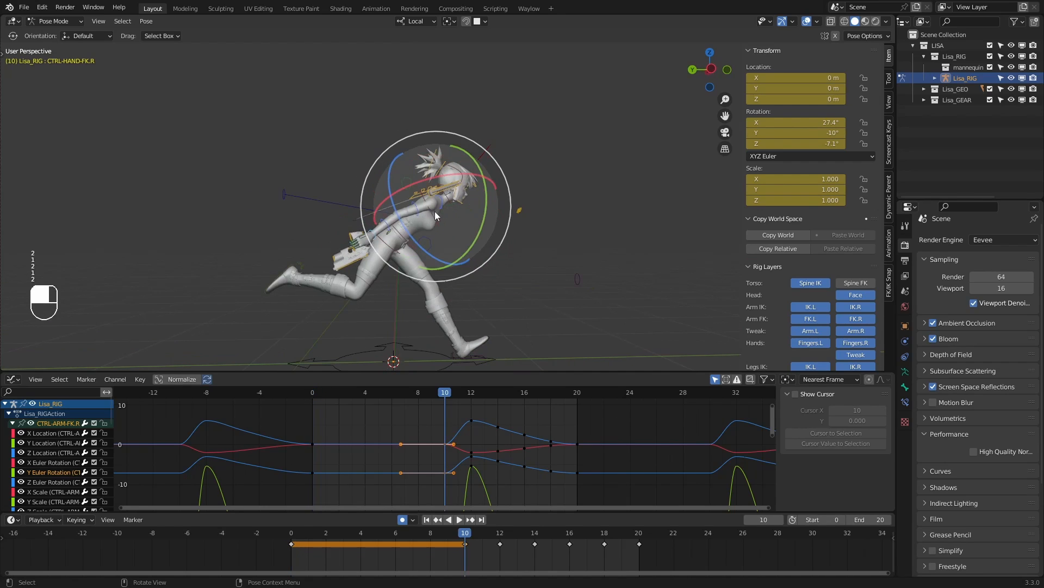
Rotate the right shoulder control at frame 10 to about 6° on its Z axis
left_click(440, 207)
scroll(441, 207, "up", 2)
middle_click_drag(440, 208, 451, 212)
scroll(465, 171, "up", 1)
middle_click_drag(457, 148, 437, 156, "shift")
left_click(449, 123)
key("e")
left_click_drag(438, 158, 438, 172)
key("ctrl+z")
middle_click_drag(438, 172, 389, 169)
left_click_drag(389, 169, 396, 178)
scroll(400, 163, "down", 2)
middle_click_drag(409, 103, 413, 169, "shift")
middle_click_drag(412, 169, 393, 225)
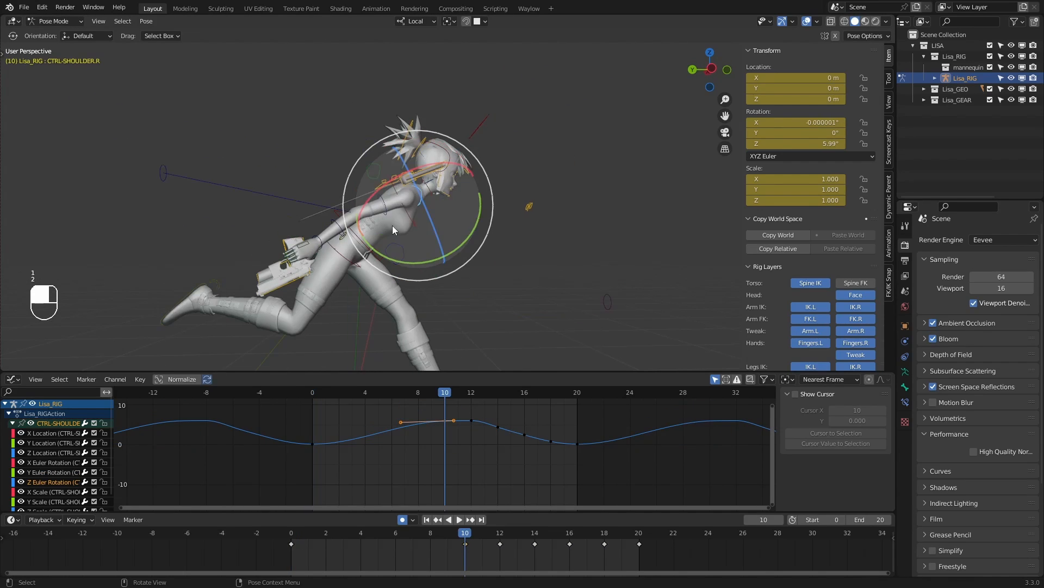
Freely rotate the right shoulder control at frame 10 to about X 5.8°, Y 3.35°, Z 6.6°
key("r")
key("r")
left_click_drag(400, 212, 400, 210)
key("ctrl+z")
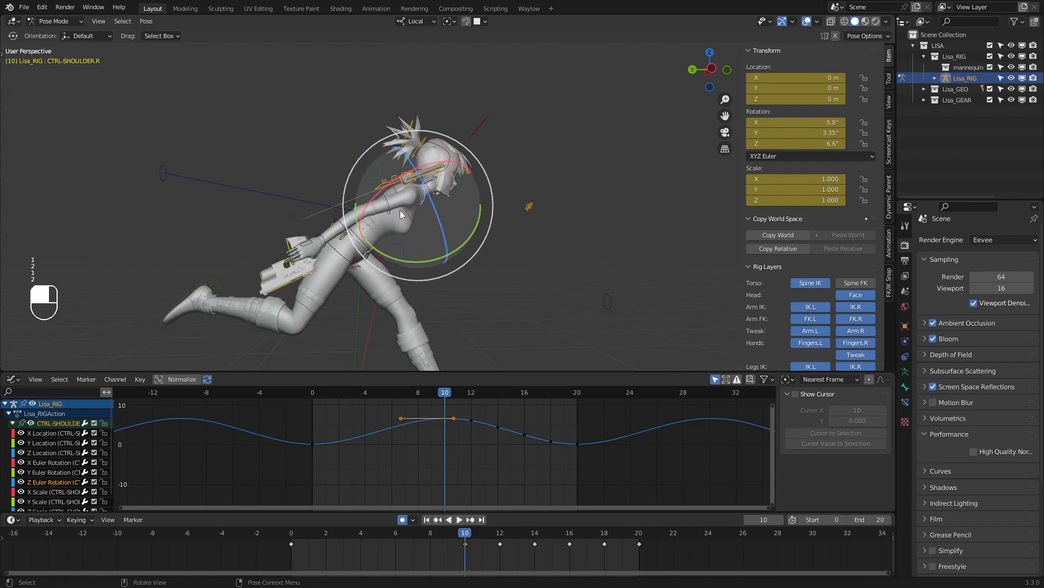
Rotate the right upper arm FK control at frame 10 to about X -64.7°, Y -52.9°, Z -12.9°
left_click(388, 211)
left_click_drag(389, 255, 399, 246)
key("1")
key("2")
middle_click_drag(448, 246, 381, 247)
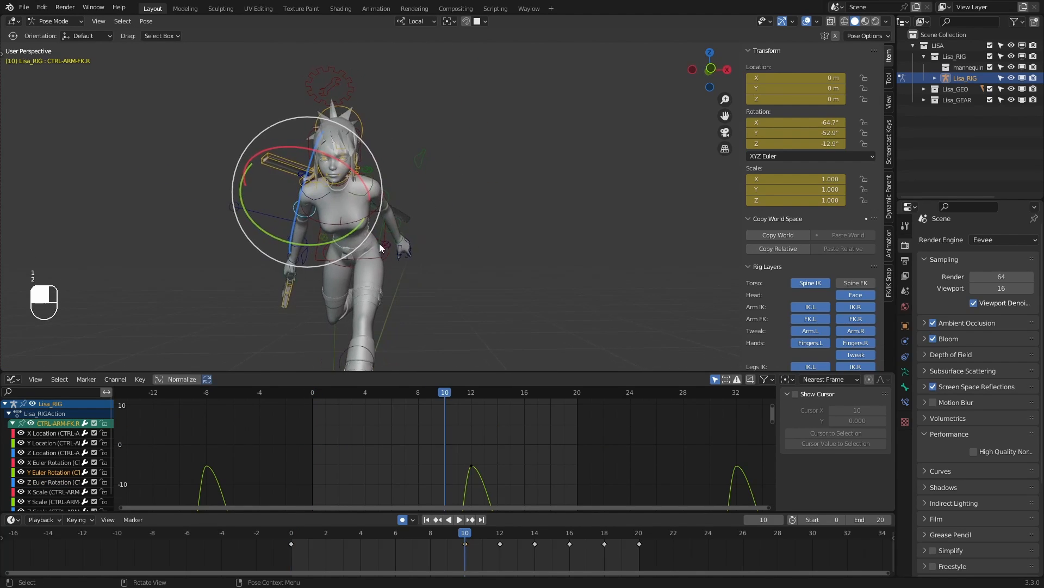
Refine the right upper arm's rotation at frame 10 to about X -76.8°, Y -53.4°, Z -9.06°, comparing it with frame 0
key("1")
key("2")
left_click_drag(351, 166, 323, 243)
key("ctrl+z")
key("1")
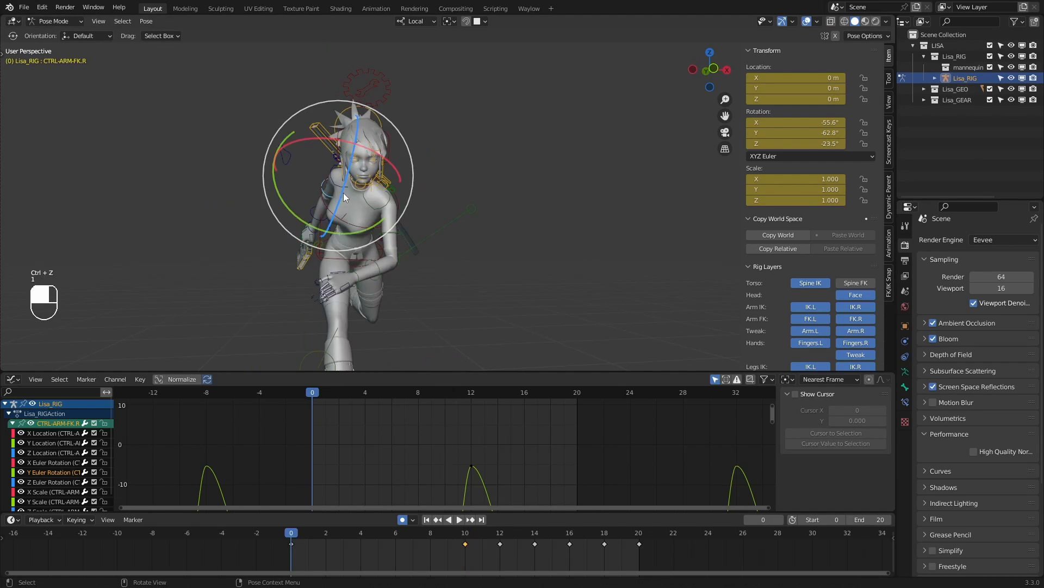
key("2")
left_click_drag(353, 160, 351, 159)
middle_click_drag(352, 159, 391, 252)
key("1")
key("2")
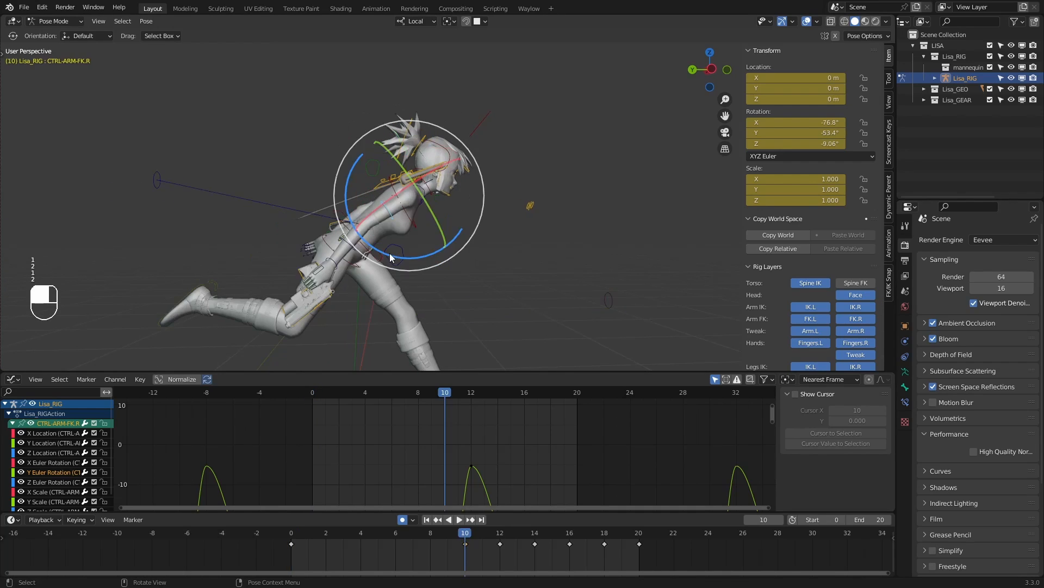
left_click_drag(391, 255, 411, 262)
key("ctrl+z")
key("ctrl+z")
Compare the right upper arm's poses at frames 0 and 10 and preview the motion in playback
key("1")
key("2")
key("1")
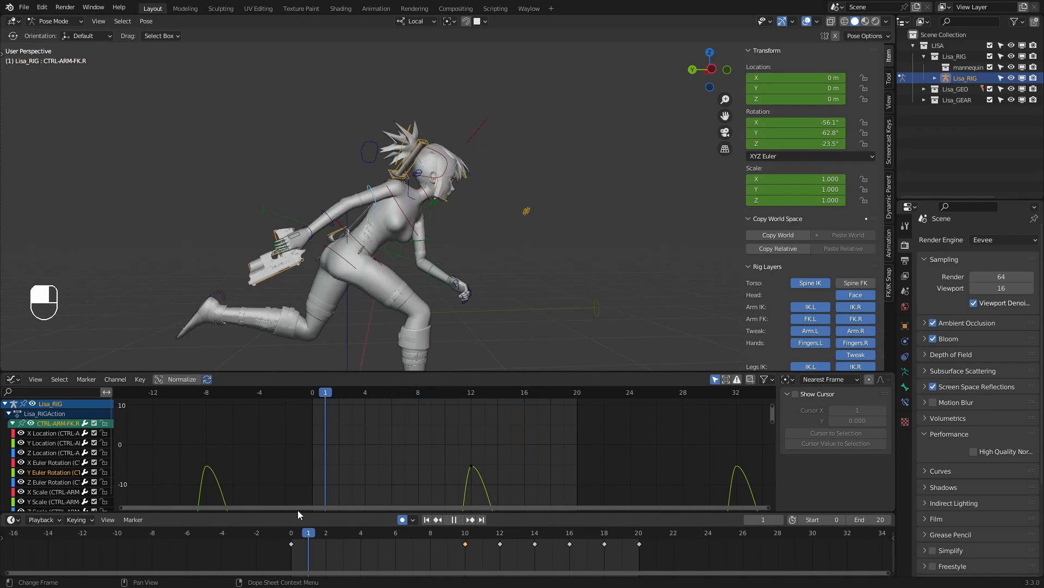
key("Escape")
Select the right shoulder, upper arm, forearm and hand FK controls together at frame 0
left_click(413, 180)
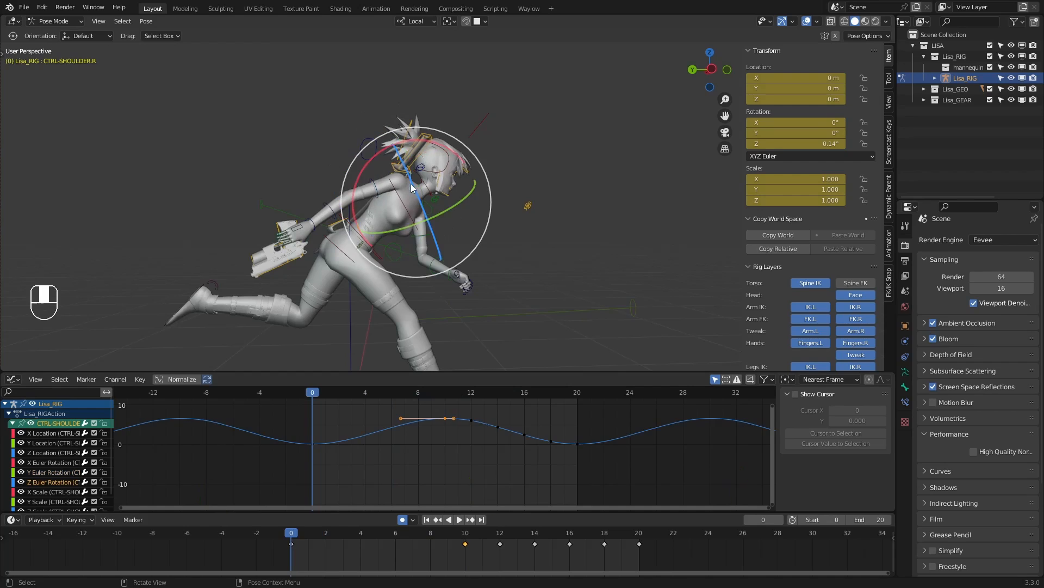
middle_click_drag(411, 184, 408, 183)
left_click(373, 186, "shift")
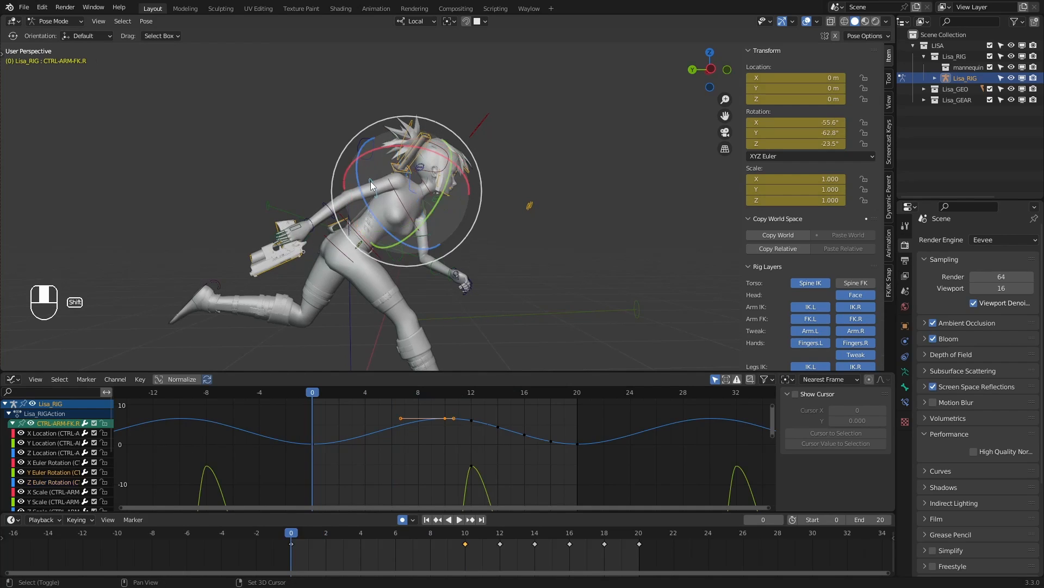
left_click(327, 212, "shift")
left_click(310, 221, "shift")
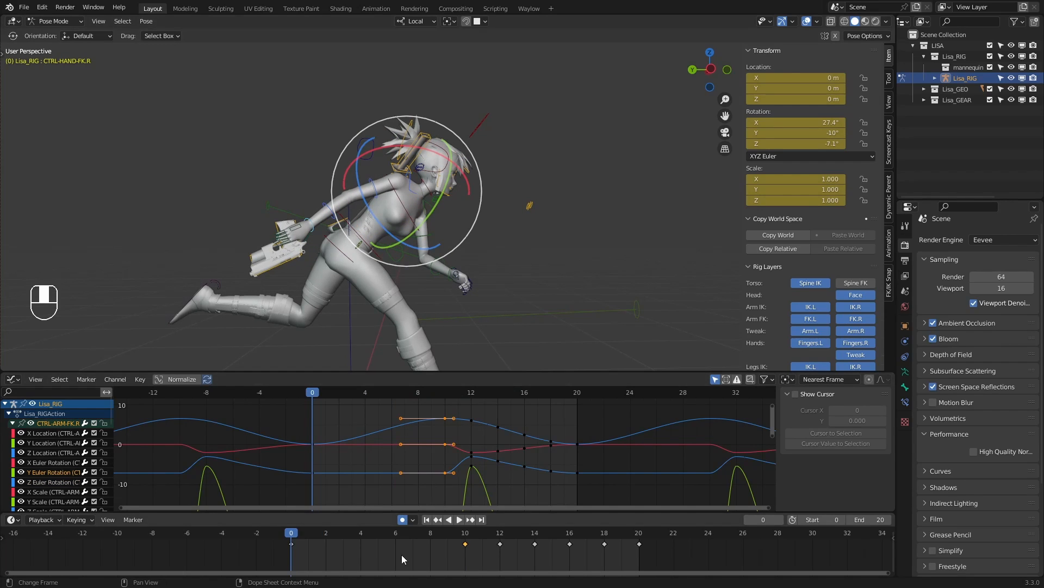
Copy the right-arm controls' keys at frame 0 and paste them at frame 20 to close the loop
left_click_drag(371, 553, 304, 536)
key("ctrl+c")
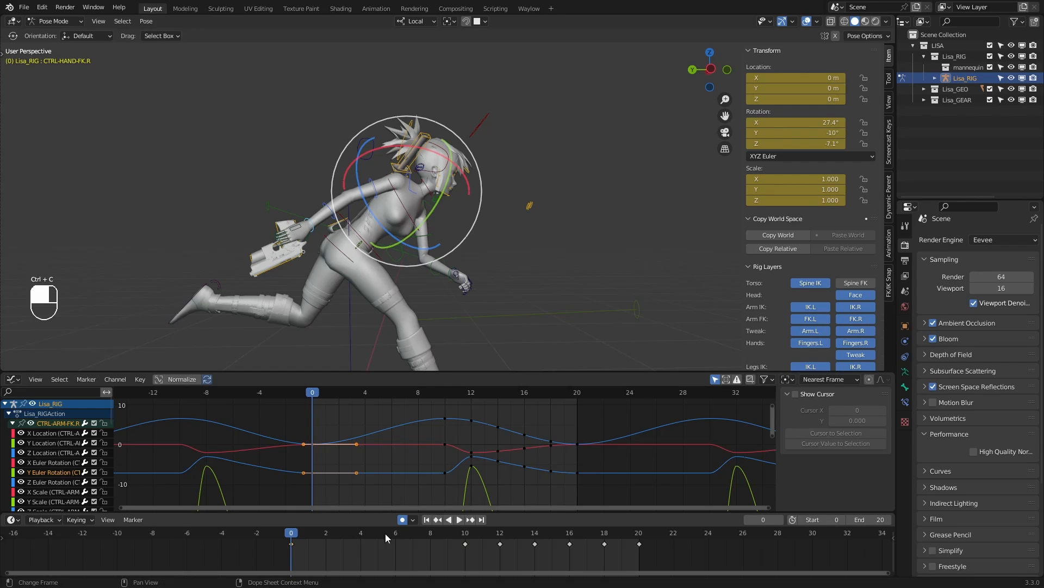
left_click_drag(385, 537, 640, 533)
key("ctrl+v")
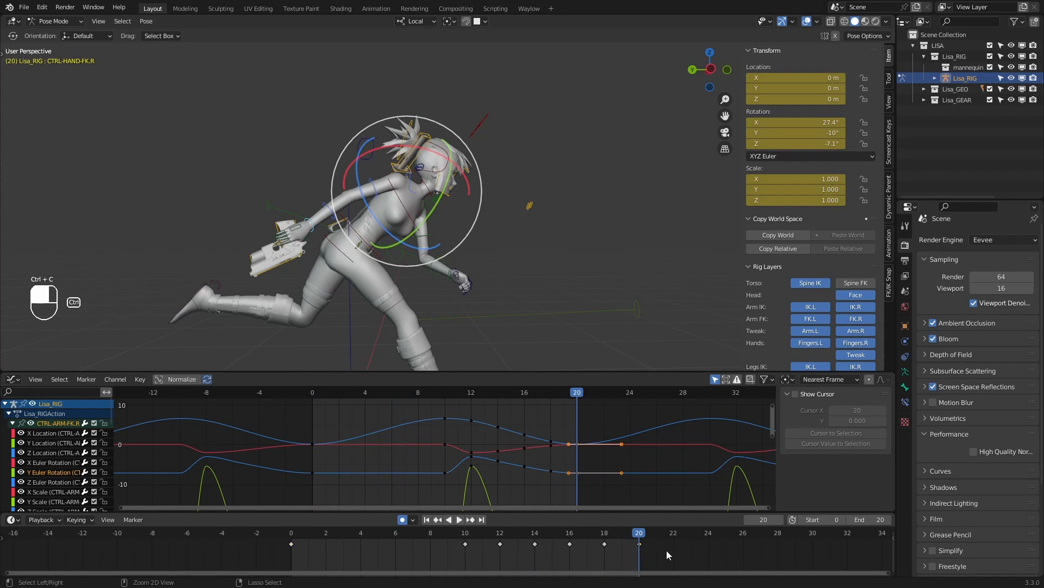
key("ctrl+v")
Delete the right-arm controls' keyframes from frame 12 to 18, leaving only the keys at frames 0, 10 and 20
mouse_move(633, 531)
left_mouse_down()
mouse_move(304, 518)
mouse_move(501, 516)
mouse_move(298, 518)
mouse_move(620, 540)
left_mouse_up()
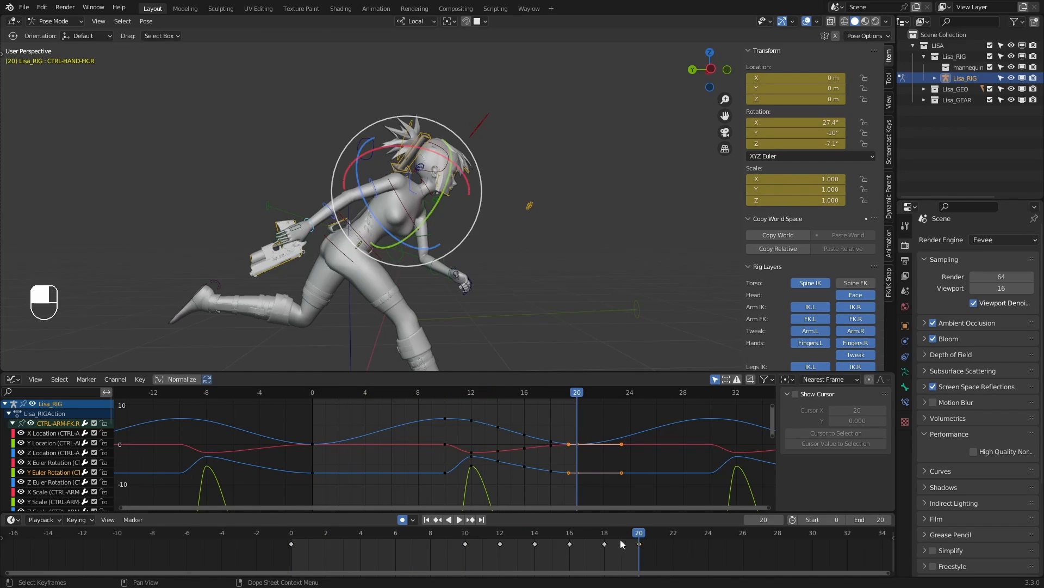
left_click(289, 536)
left_click(647, 537)
left_click(296, 537)
left_click(499, 536)
left_click_drag(617, 560, 292, 526)
key("x")
left_click(499, 534)
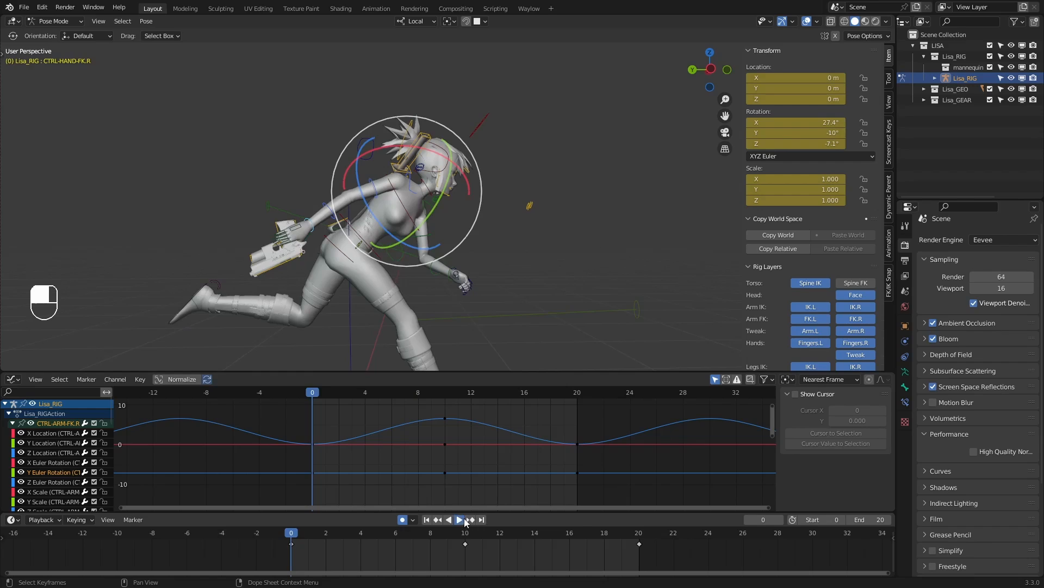
Play back the looping run cycle and check the right arm's swing from the side
left_click(460, 520)
middle_click_drag(562, 313, 516, 167)
scroll(488, 266, "down", 4)
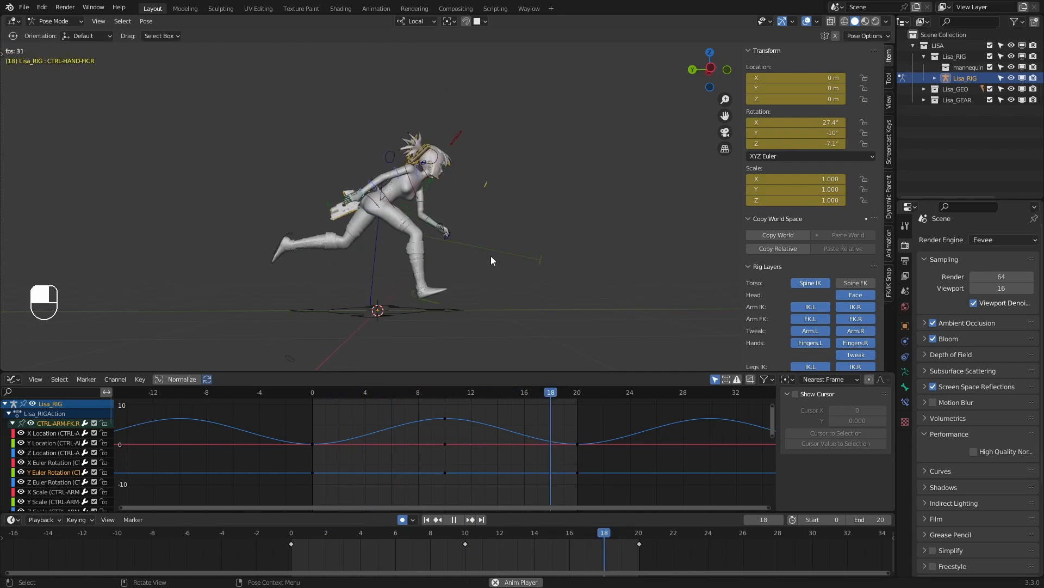
key("space")
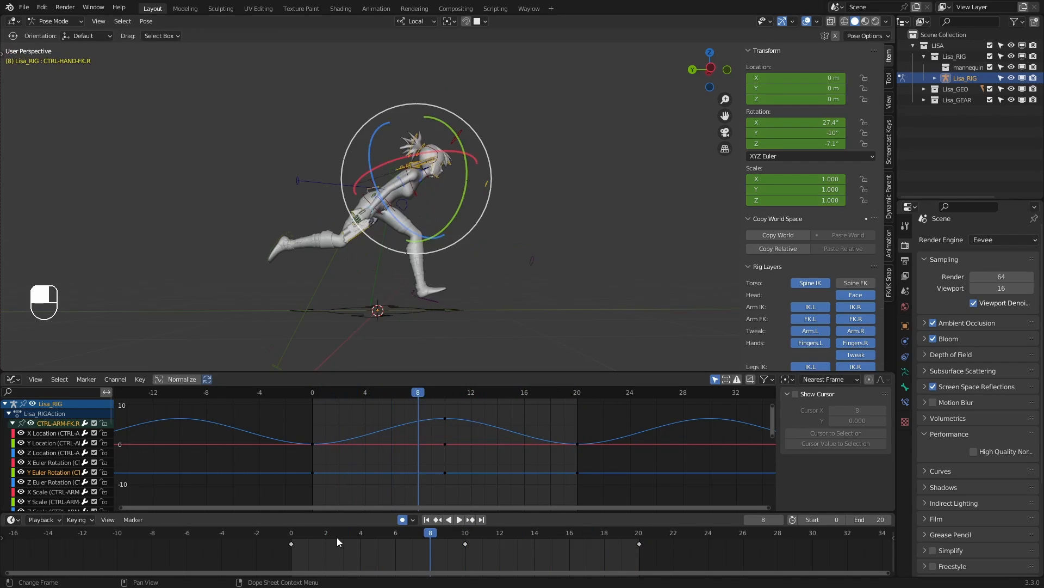
Select the right shoulder control and rotate it in the opposite direction about its Z axis at frame 10
key("shift+Left")
scroll(425, 283, "up", 3)
left_click(430, 142)
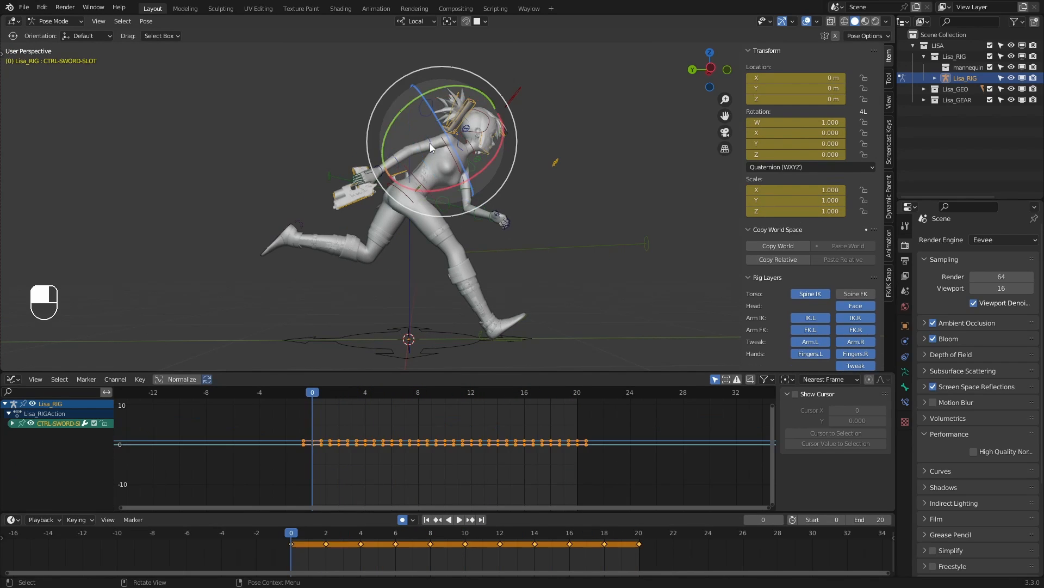
left_click(464, 201)
key("Up")
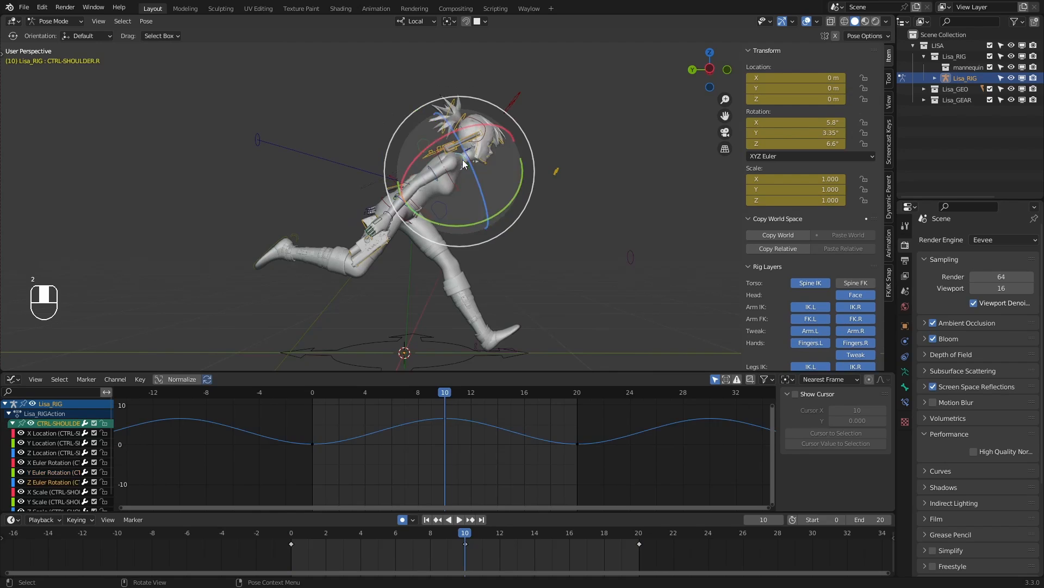
left_click_drag(464, 163, 467, 157)
left_click(472, 163)
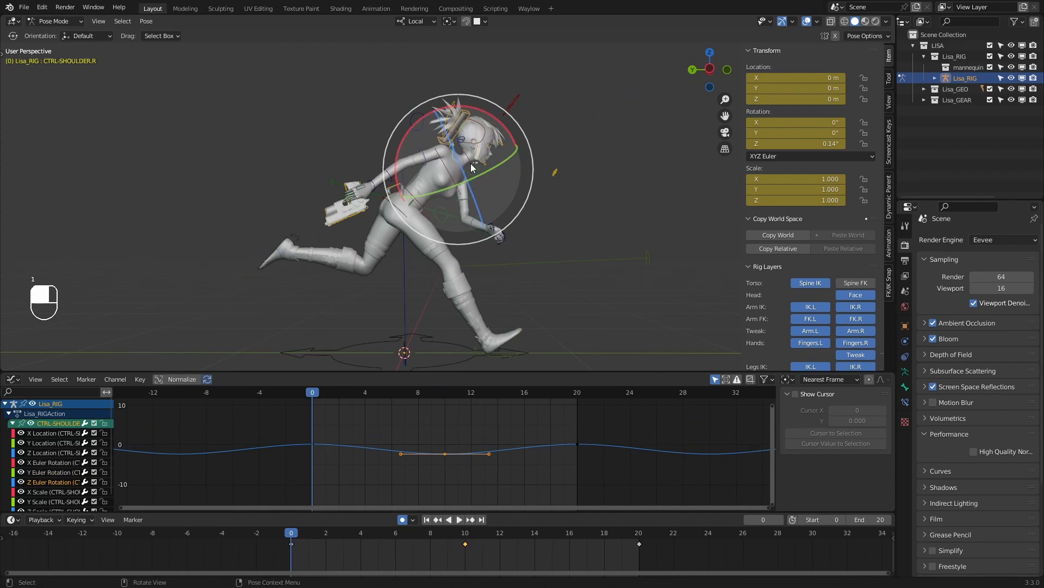
Rotate the right upper arm FK control slightly about its local Z axis at frame 10 and compare it with frame 0
left_click(436, 180)
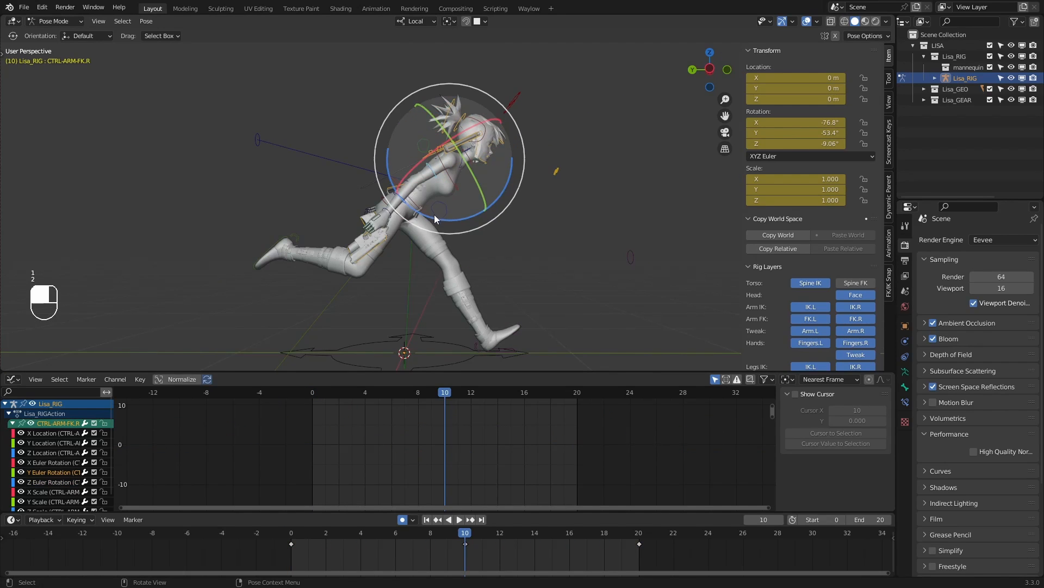
left_click_drag(435, 218, 431, 212)
key("r")
key("z")
key("z")
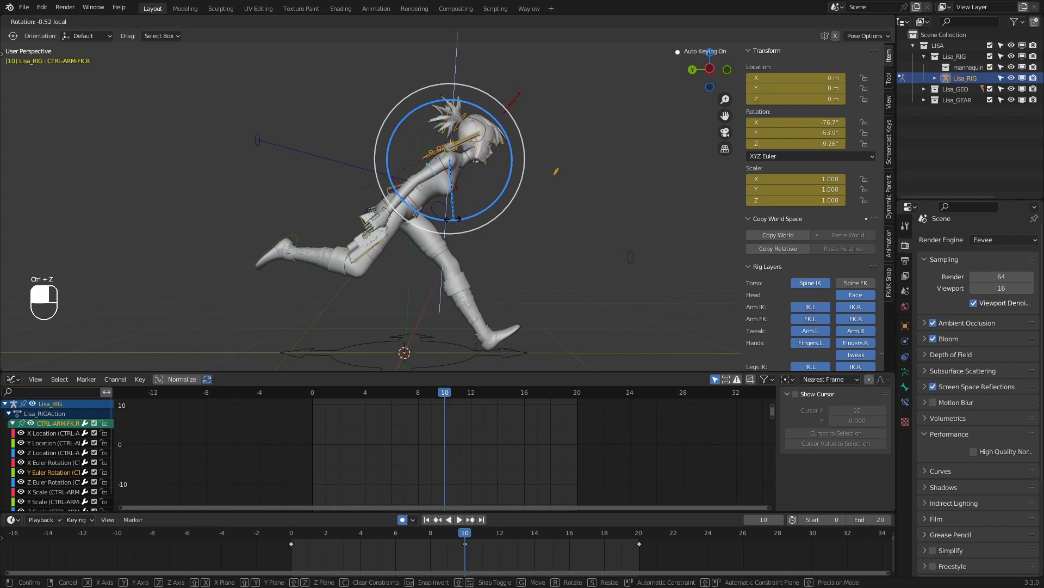
left_click(451, 218)
key("1")
key("2")
Select the right hand FK control, review the run cycle's playback from side and front, and return to frame 0
left_click(385, 208)
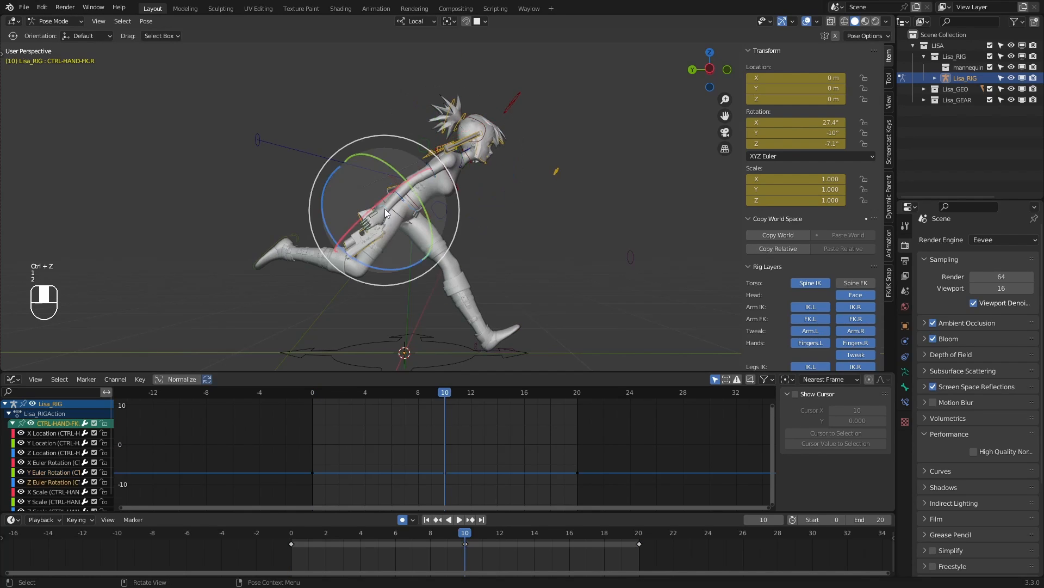
key("1")
left_click(462, 518)
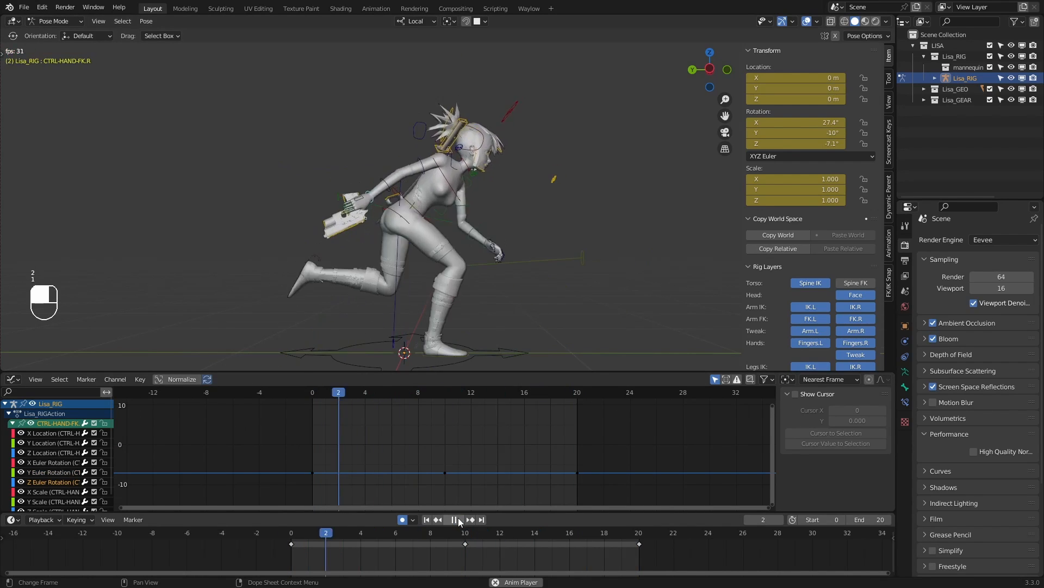
middle_click_drag(514, 270, 428, 261)
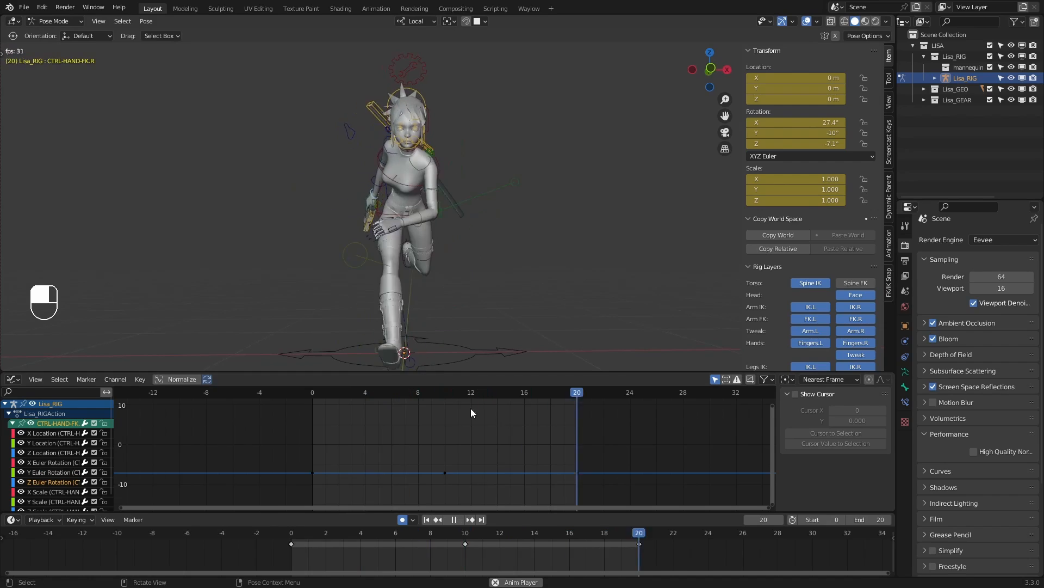
left_click(456, 519)
left_click_drag(293, 529, 292, 520)
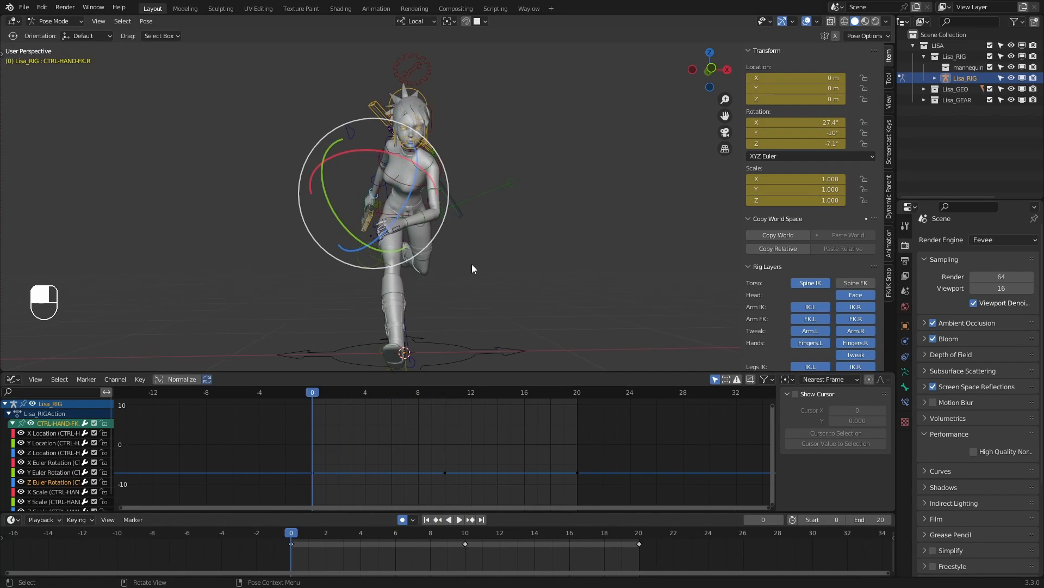
Rotate the right upper arm FK control at frame 10 and compare the pose with frame 0
key("2")
left_click(362, 172)
key("1")
key("2")
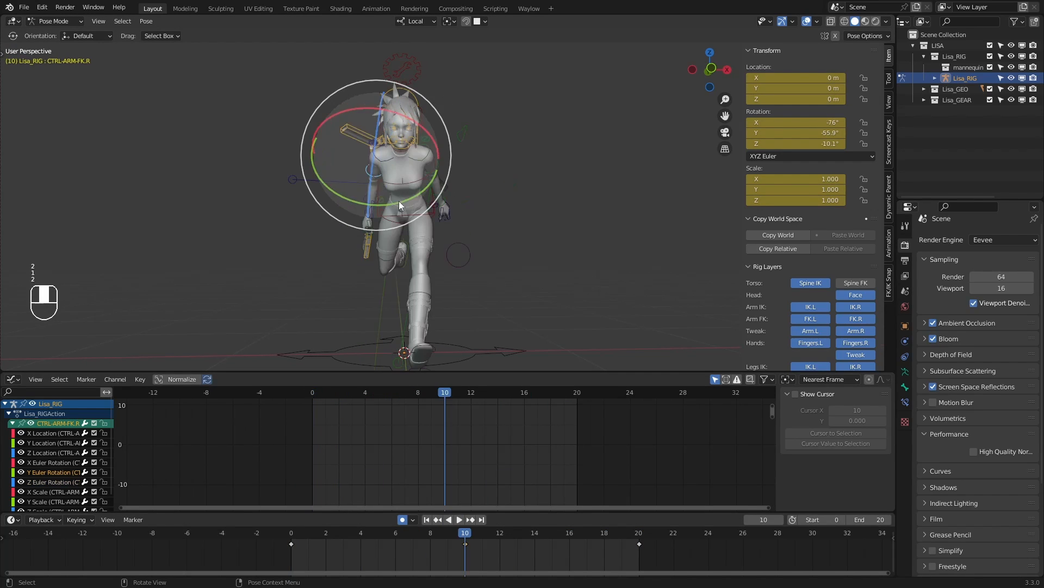
left_click_drag(394, 202, 409, 112)
key("1")
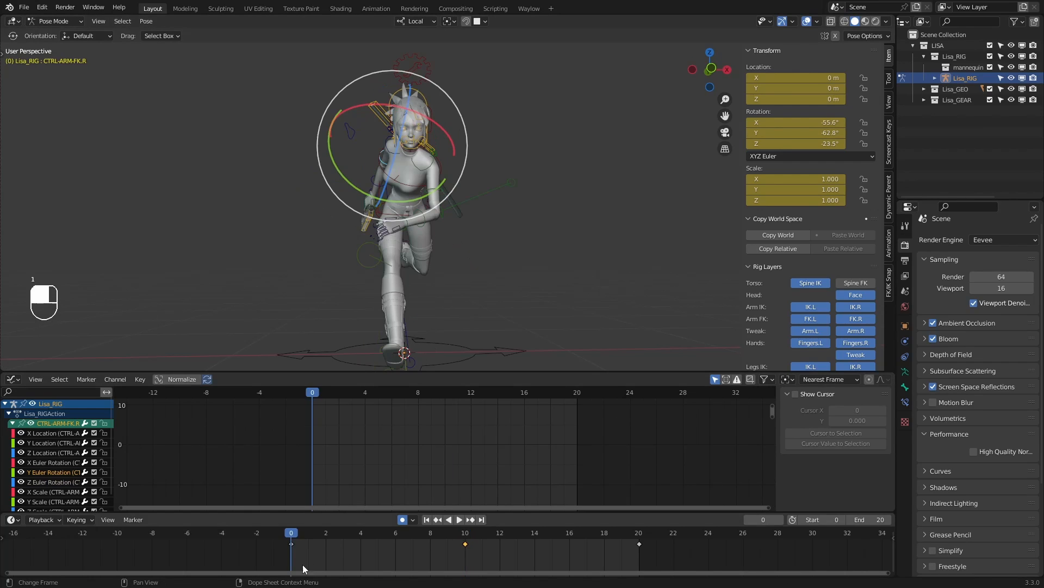
Play back the looping run cycle and check the right arm's swing from the front and side
key("space")
left_click_drag(427, 521, 283, 537)
left_click(462, 521)
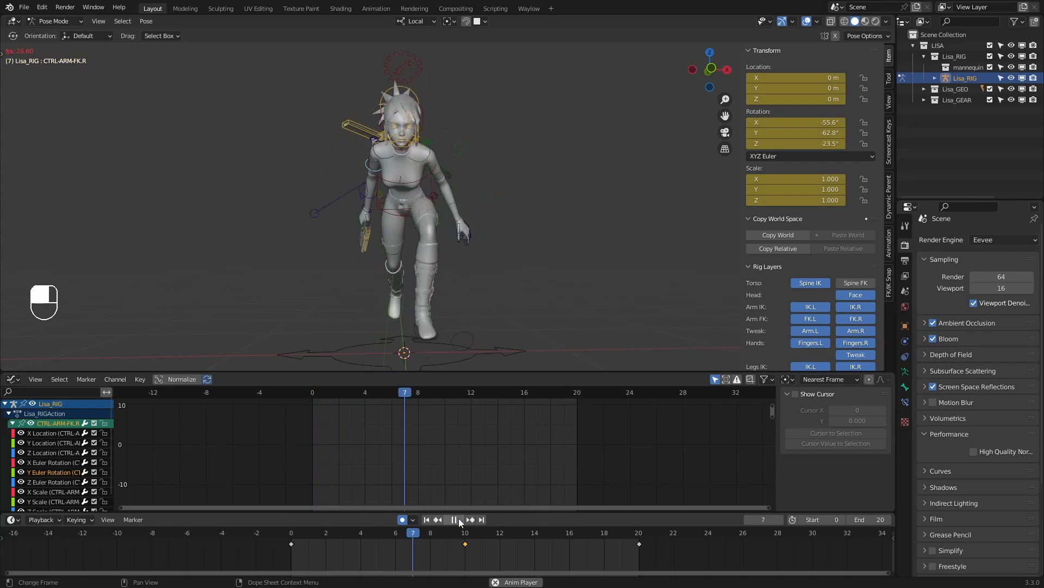
middle_click_drag(456, 312, 625, 245)
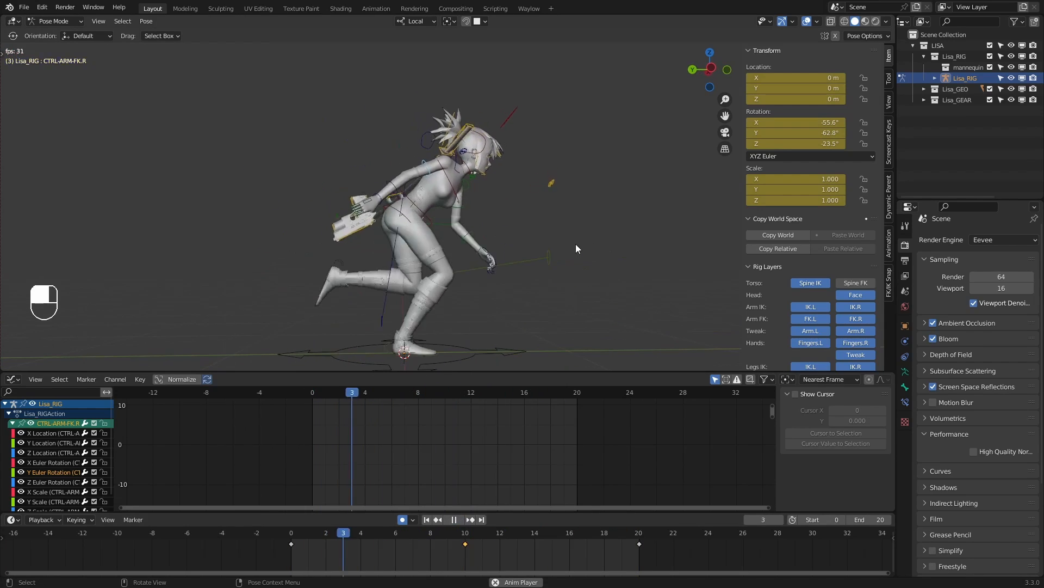
left_click(459, 519)
Select the left shoulder control and the left upper arm, forearm and hand FK controls together at frame 0
left_click(292, 537)
middle_click_drag(572, 201, 424, 150)
left_click(408, 162)
scroll(424, 151, "up", 2)
left_click(427, 130, "shift")
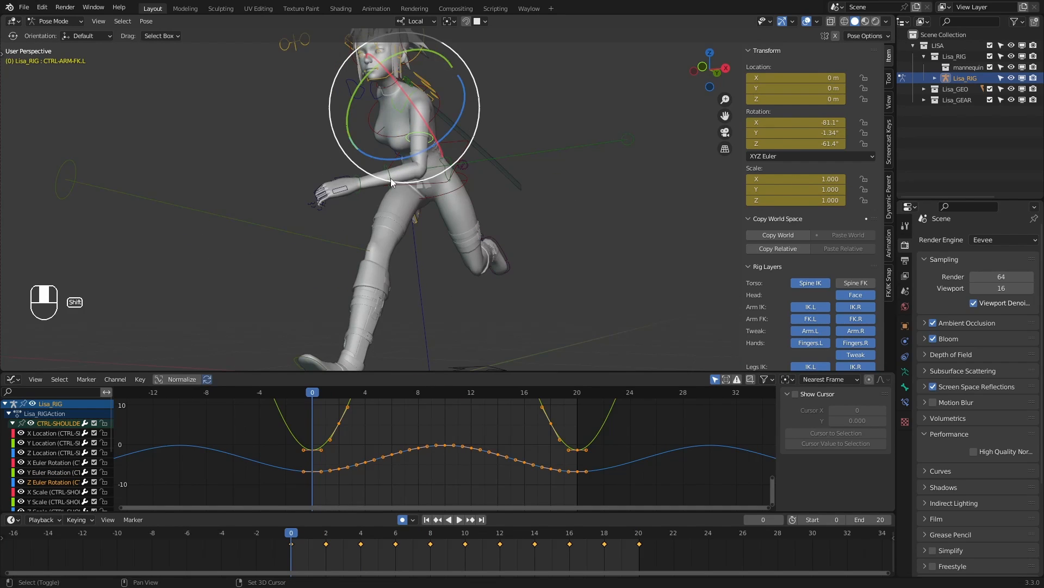
left_click(360, 193, "shift")
middle_click_drag(364, 193, 406, 291)
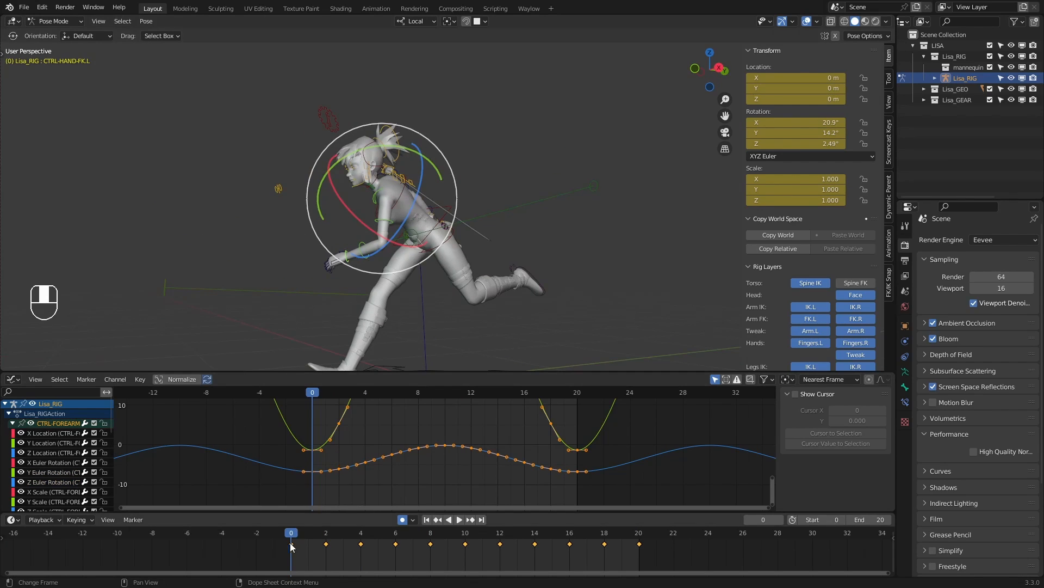
Review the left arm's pose at frame 10 and its motion in playback from the front
left_click_drag(292, 547, 465, 545)
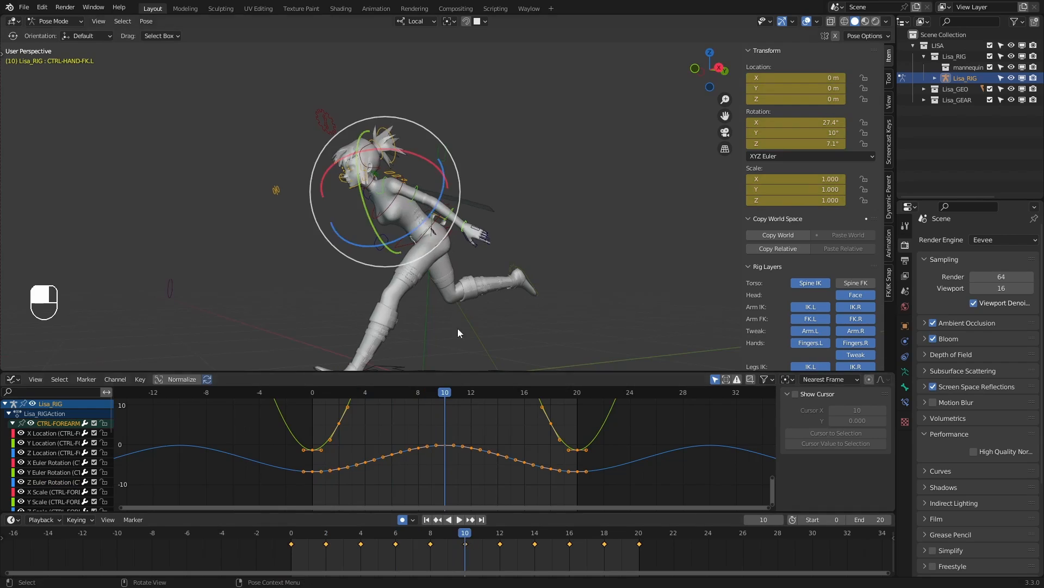
middle_click_drag(458, 328, 510, 279)
key("space")
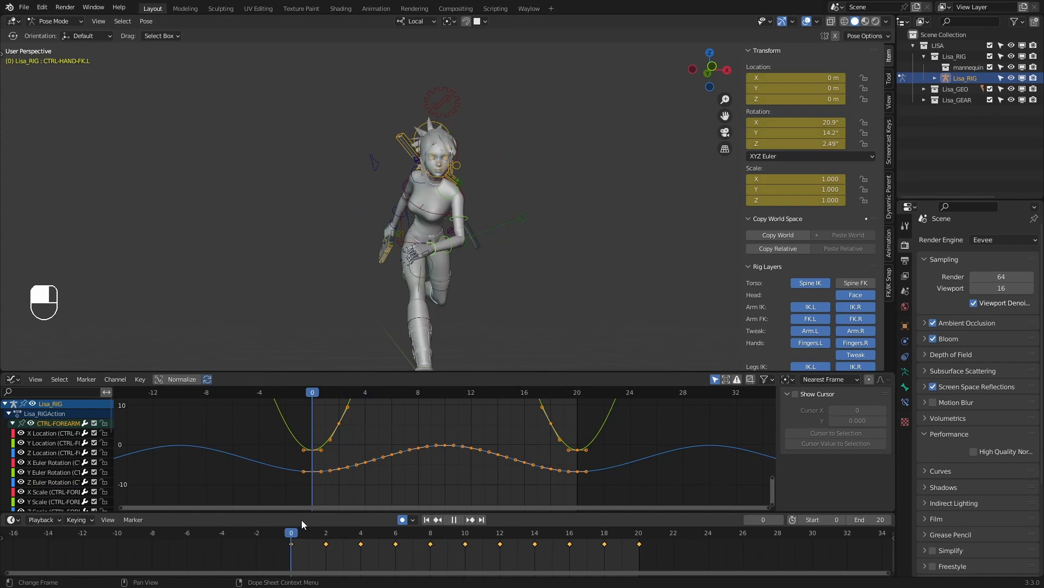
Select the left shoulder control at frame 10 and rotate it slightly to about X 2.84°, Y -3°, Z -0.796°
mouse_move(452, 536)
left_mouse_down()
mouse_move(466, 536)
mouse_move(328, 536)
mouse_move(323, 529)
mouse_move(449, 529)
mouse_move(293, 522)
mouse_move(465, 531)
left_mouse_up()
middle_click_drag(545, 256, 389, 202)
left_click(465, 256)
left_click(374, 189)
left_click_drag(399, 210, 394, 209)
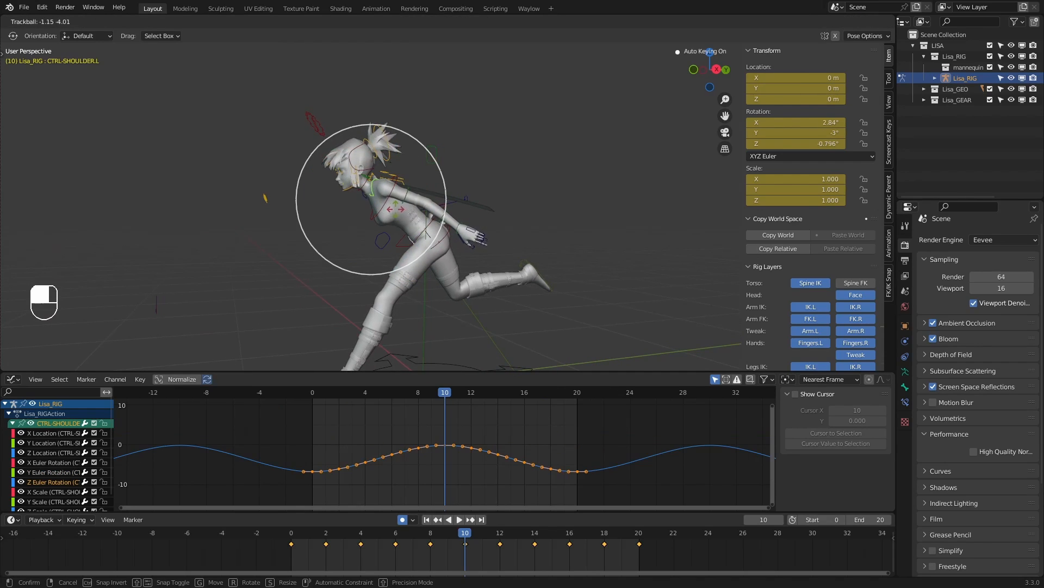
left_click(395, 209)
Rotate the left forearm FK control about its local Z axis at frame 10 and adjust the left hand FK control's rotation
left_click(450, 260)
key("r")
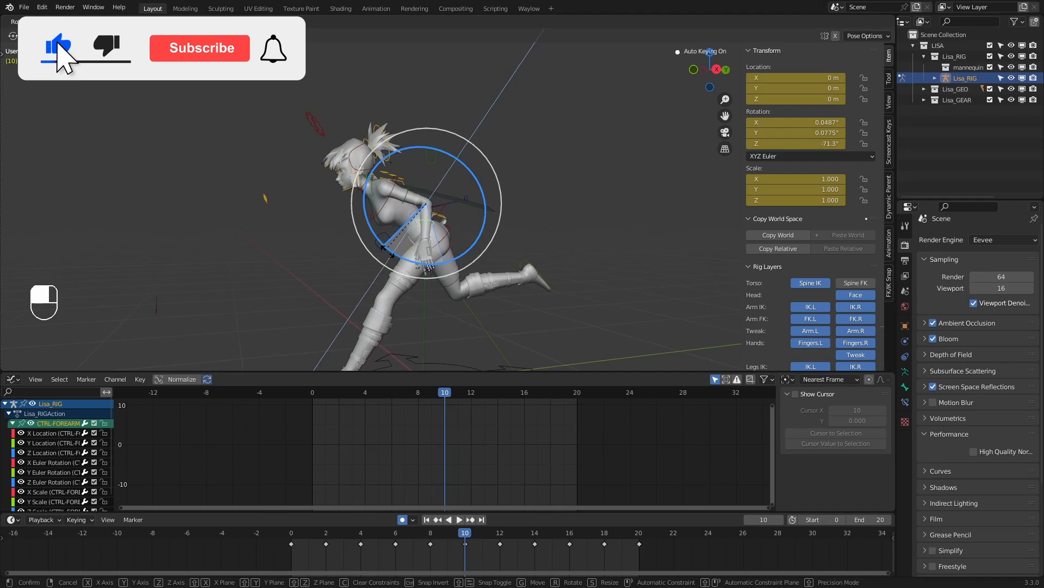
left_click_drag(387, 251, 367, 249)
key("ctrl+z")
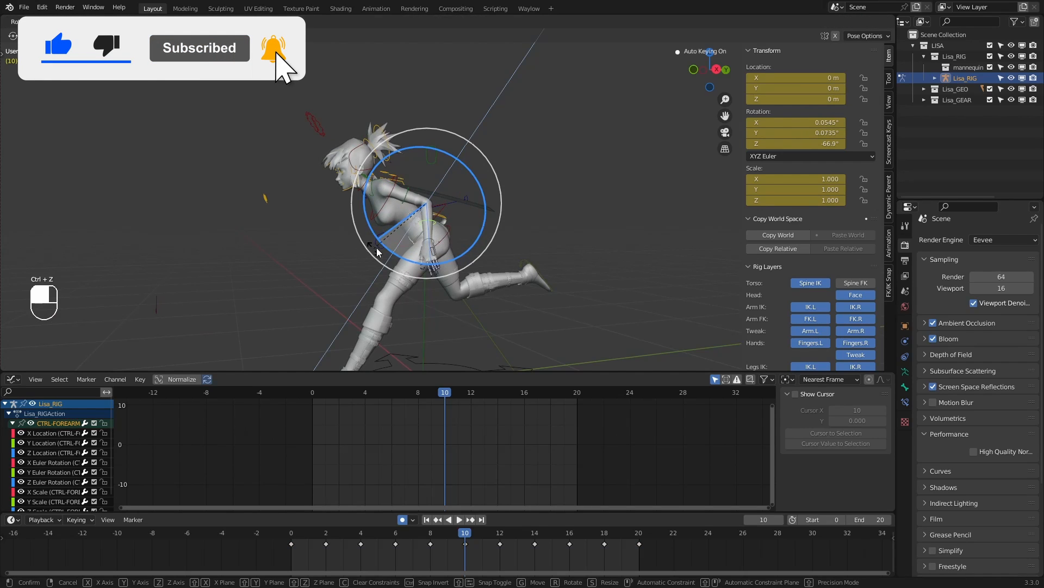
left_click(377, 251)
left_click(433, 263)
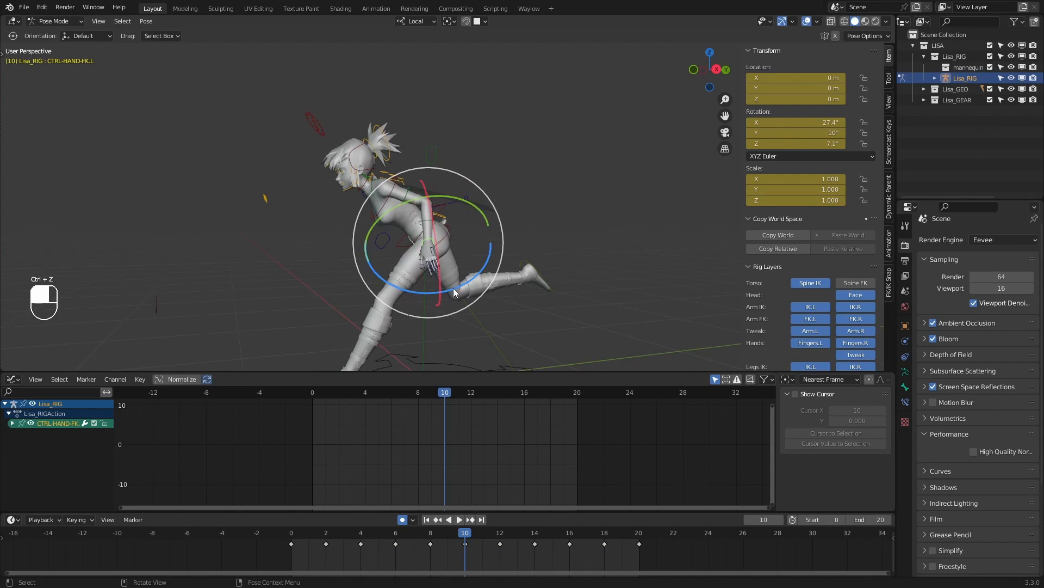
left_click_drag(454, 292, 441, 284)
Rotate the left upper arm FK control at frame 10 to about X -64.8°, Y 50.6°, Z 8.18°, checking from front and side
left_click(399, 220)
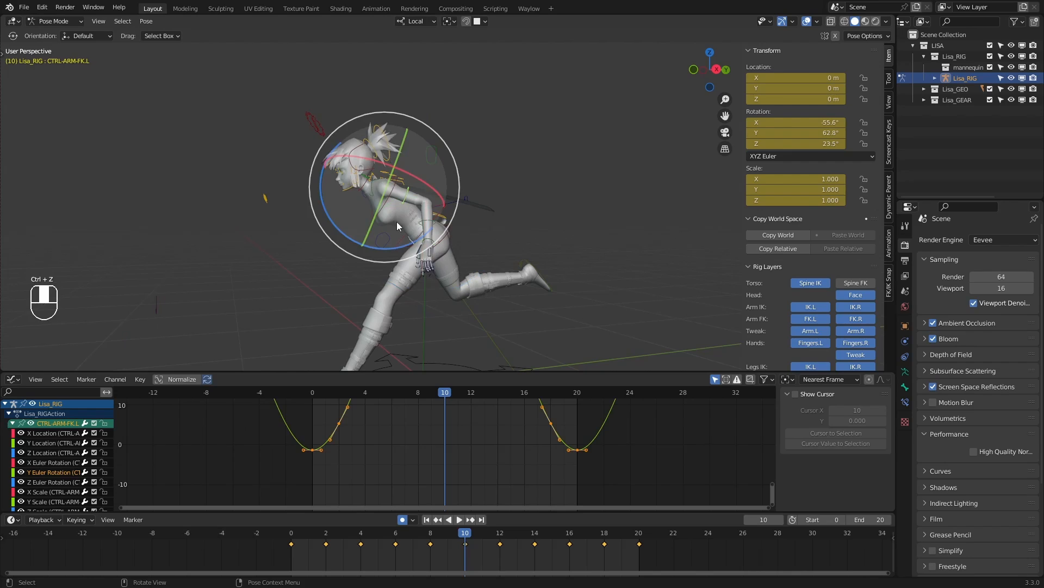
middle_click_drag(398, 221, 486, 207)
left_click_drag(485, 207, 440, 167)
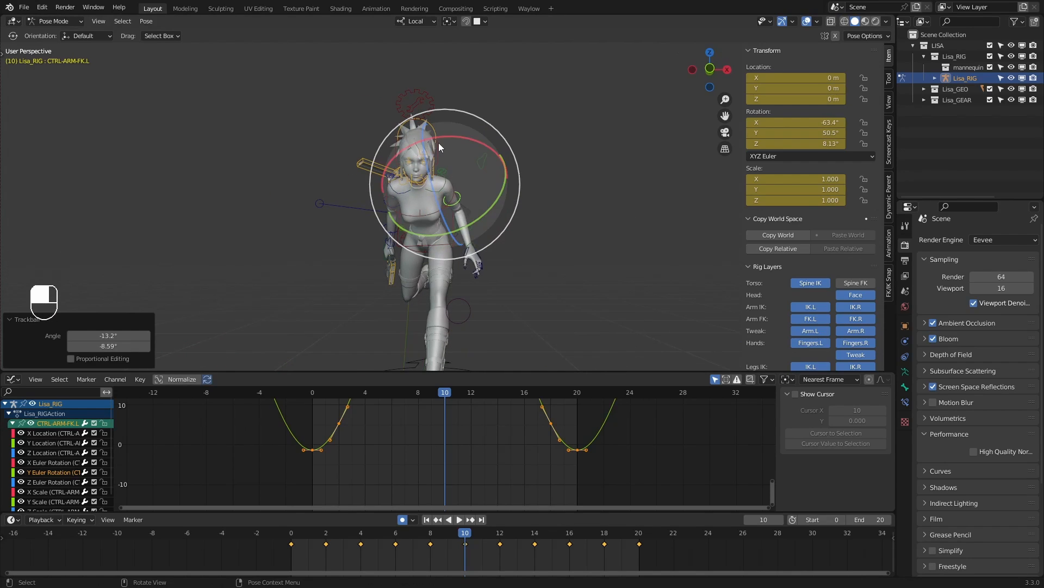
left_click(448, 171)
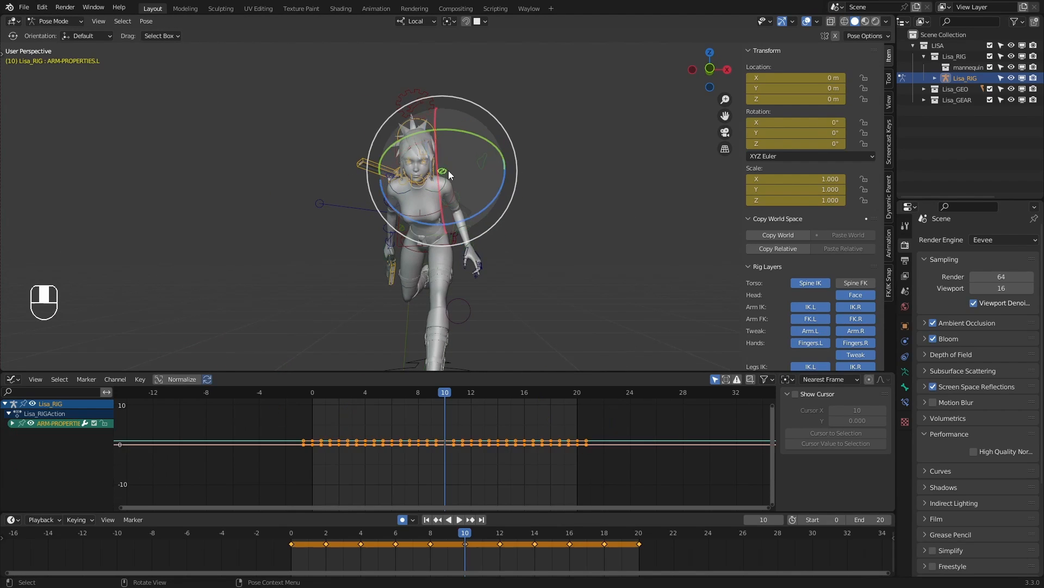
left_click(460, 199)
left_click_drag(462, 142, 462, 143)
middle_click_drag(481, 178, 385, 208)
left_click_drag(385, 209, 388, 211)
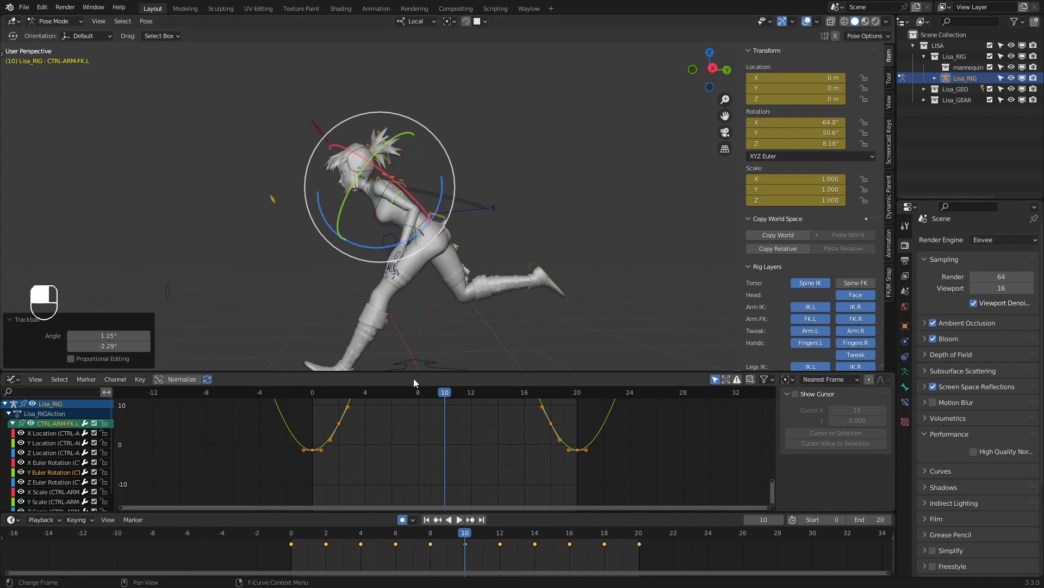
Select the left shoulder, upper arm, forearm and hand controls and delete their keyframes between frames 0 and 10
middle_click_drag(387, 211, 409, 190)
left_click(409, 189)
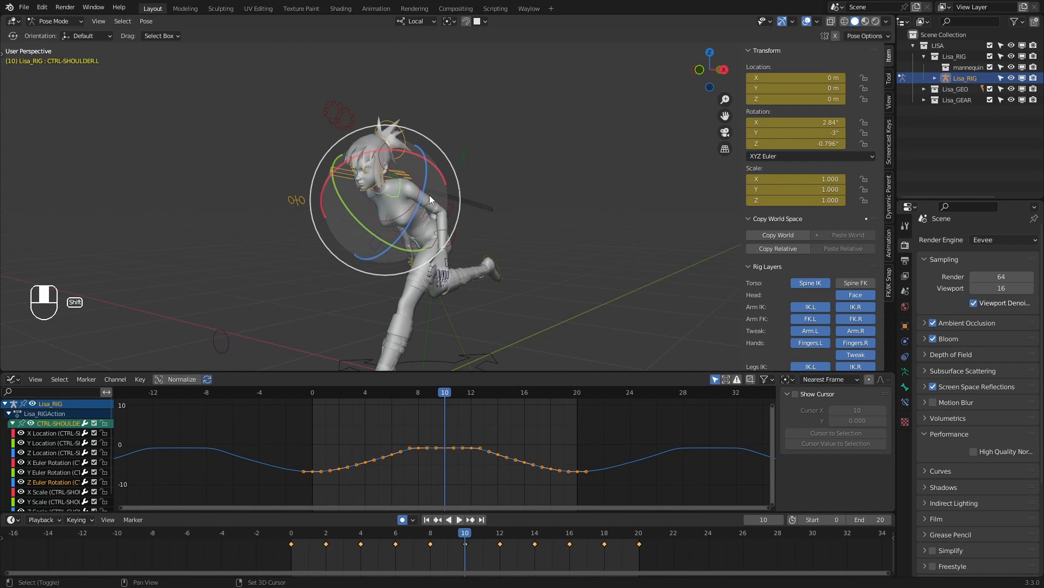
left_click(446, 243, "shift")
middle_click_drag(444, 253, 490, 263)
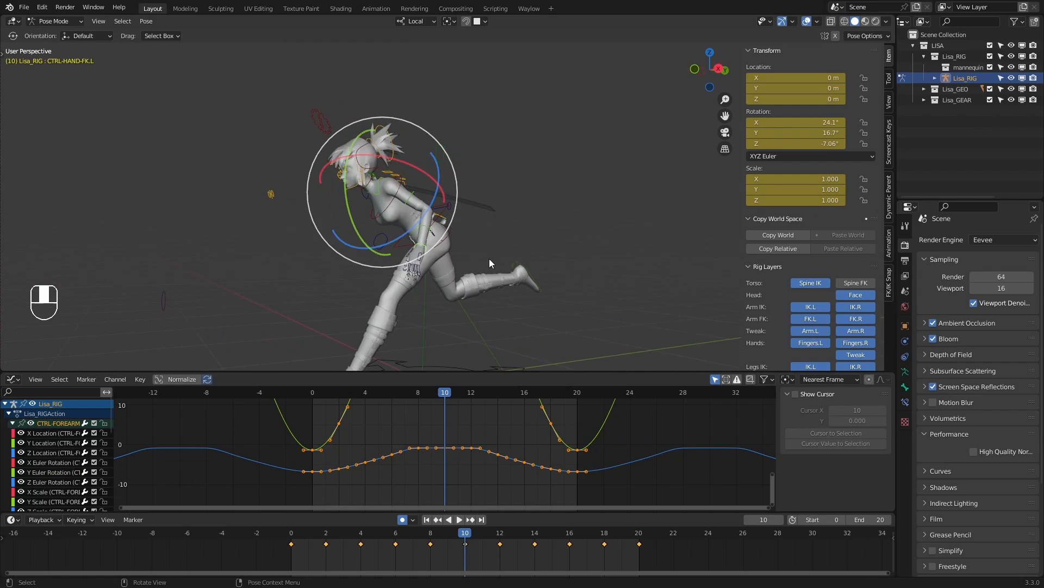
left_click_drag(441, 538, 379, 542)
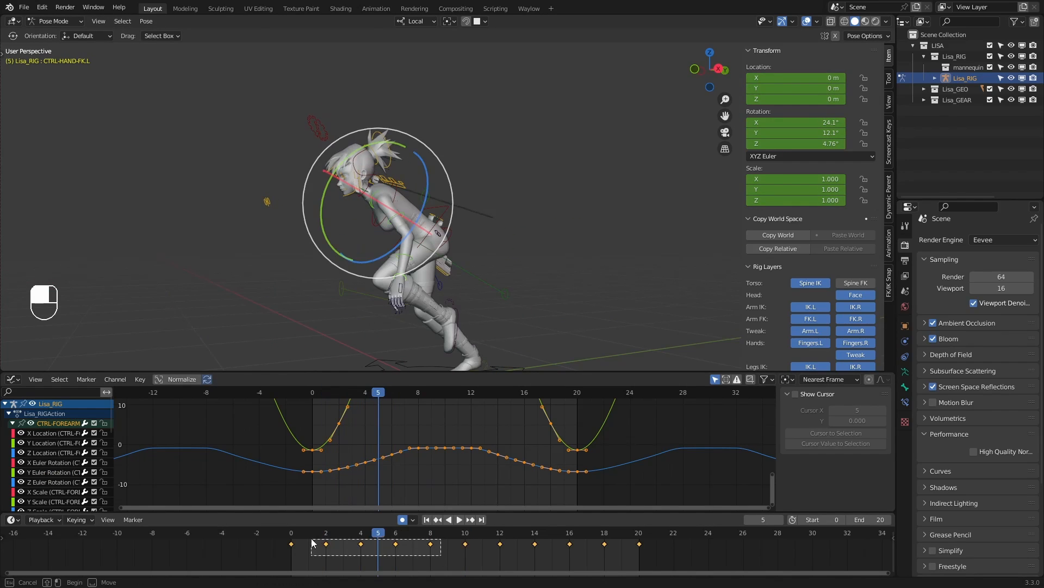
left_click_drag(314, 542, 315, 541)
left_click_drag(441, 556, 315, 532)
key("x")
left_click(342, 536)
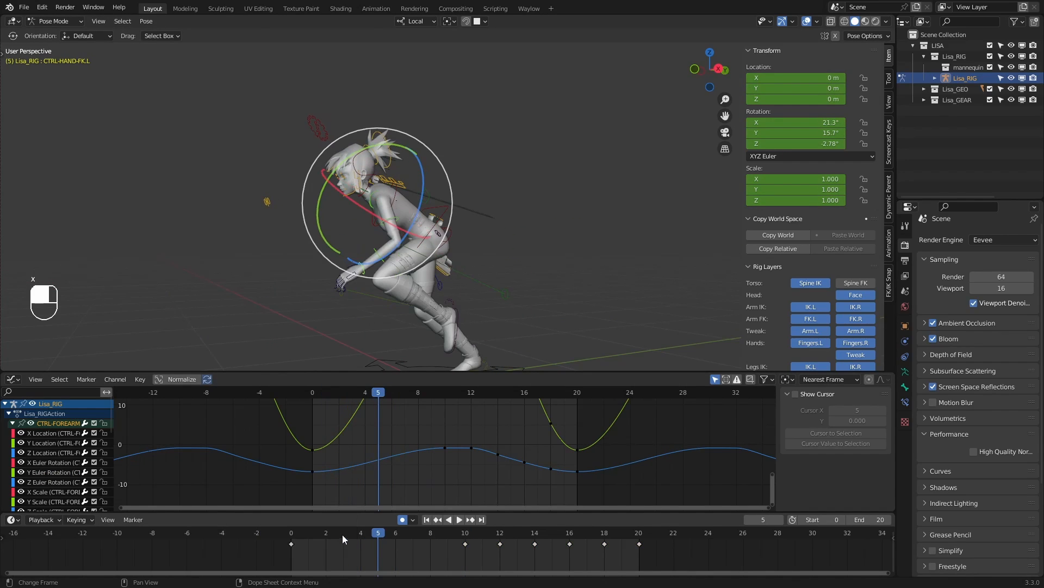
Check the left arm's motion in playback and delete its controls' keyframes between frames 10 and 20
left_click(302, 527)
left_click(459, 520)
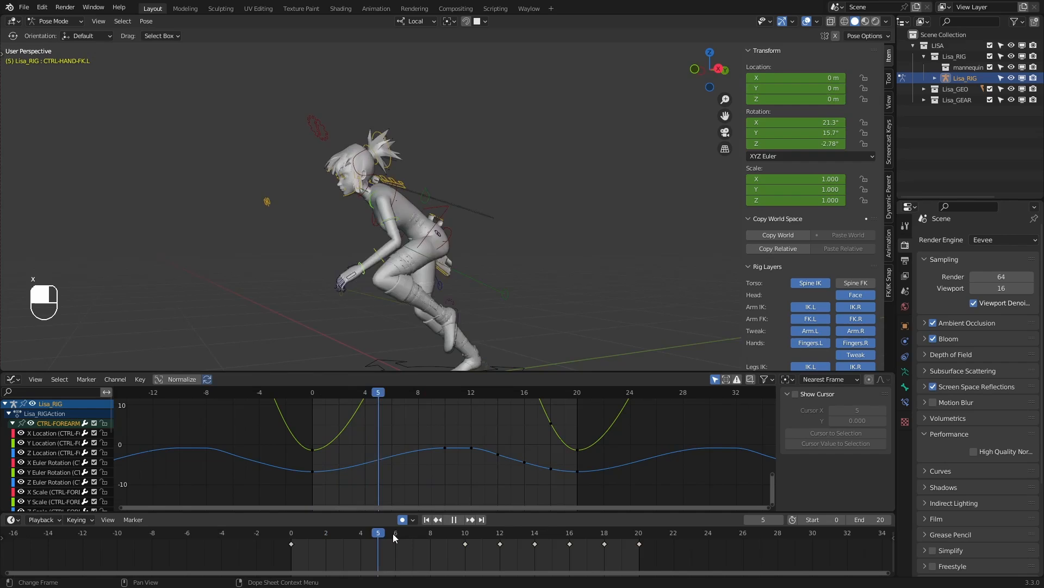
left_click(456, 522)
middle_click_drag(473, 305, 513, 242)
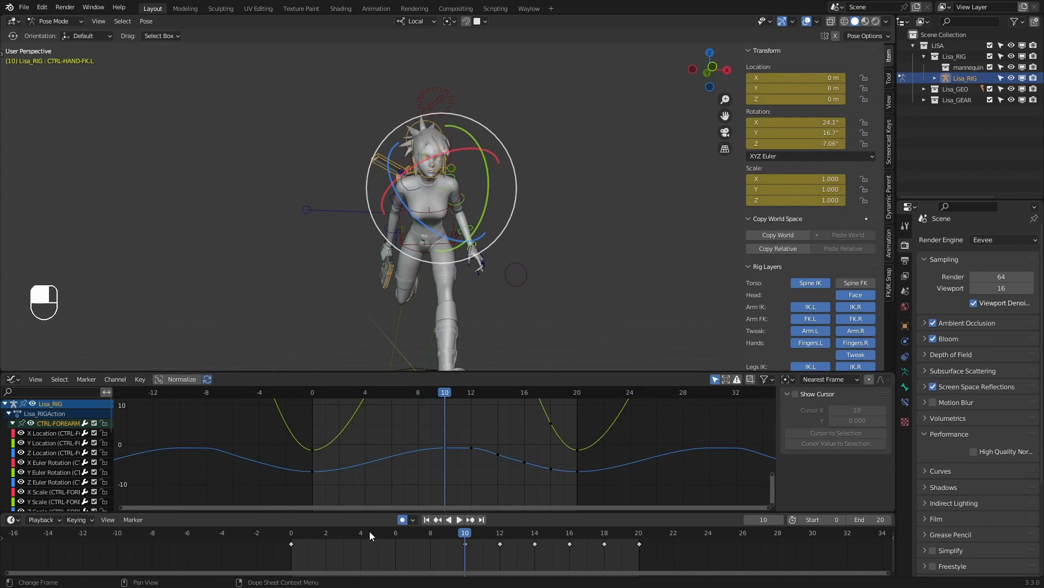
left_click_drag(370, 531, 482, 533)
key("x")
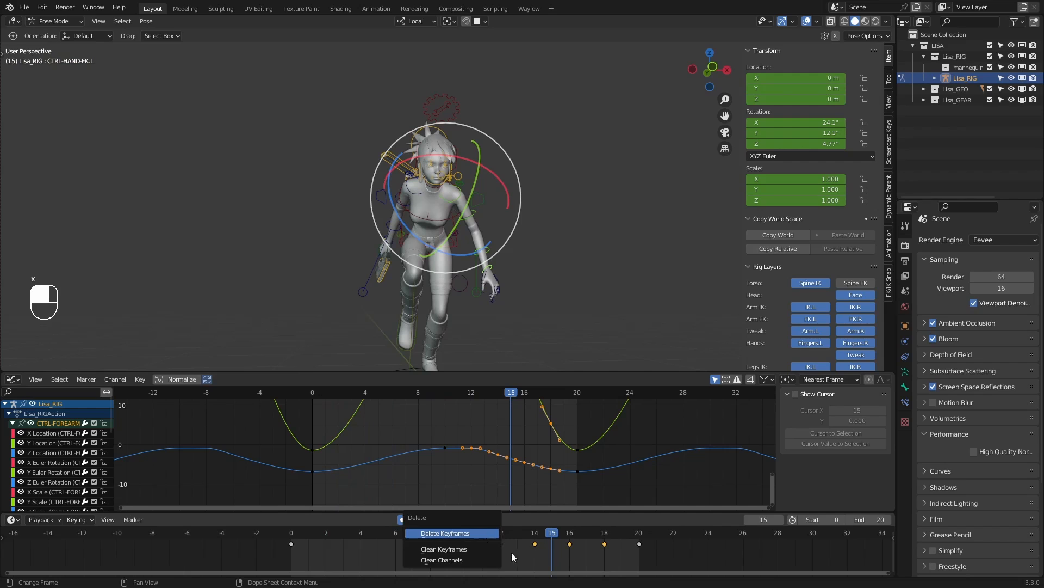
key("x")
left_click(482, 534)
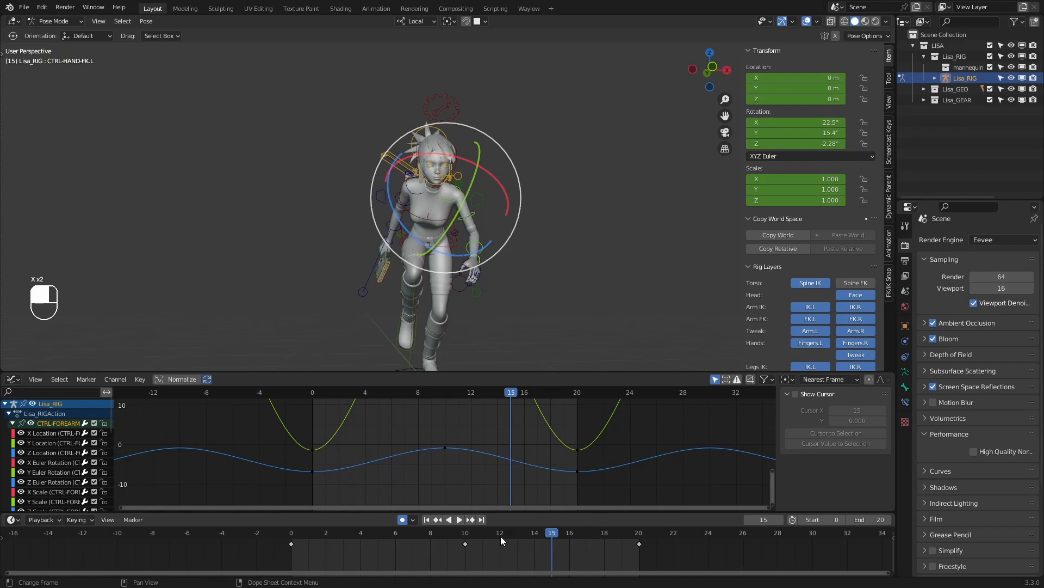
Play back the looping run cycle and check the left arm's swing from the front and side
key("space")
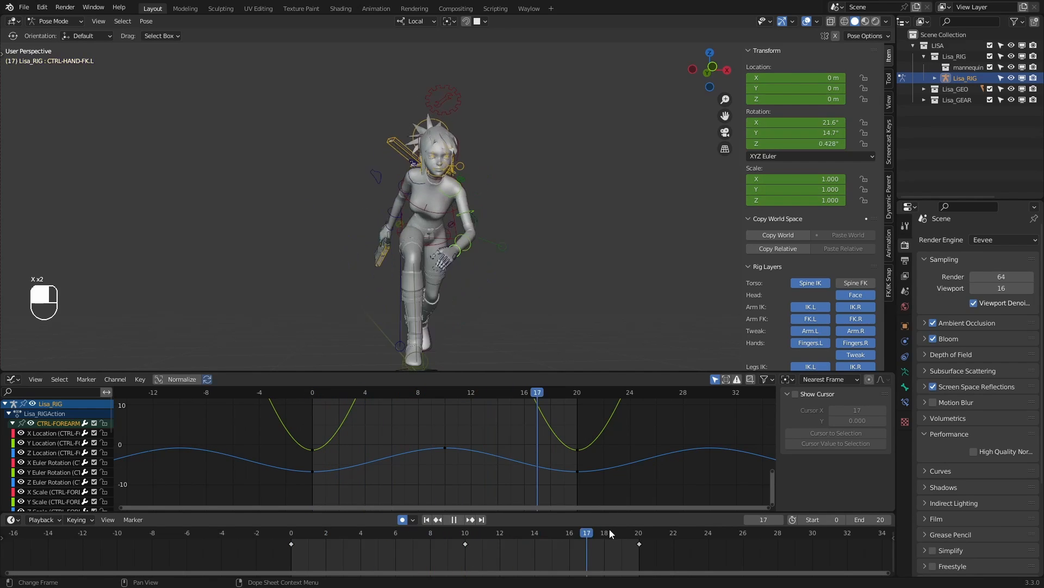
key("space")
key("space")
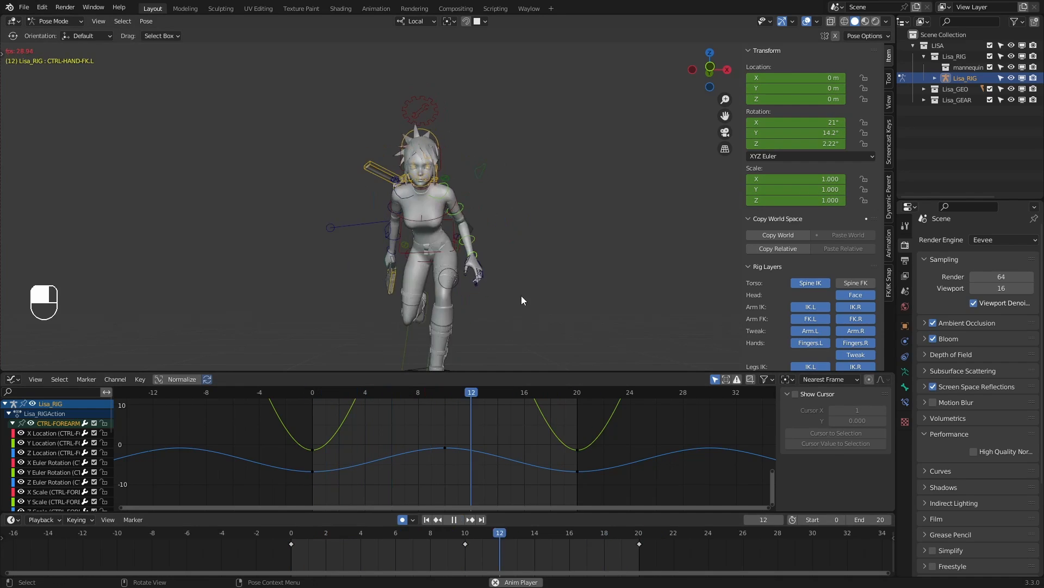
middle_click_drag(488, 292, 370, 328)
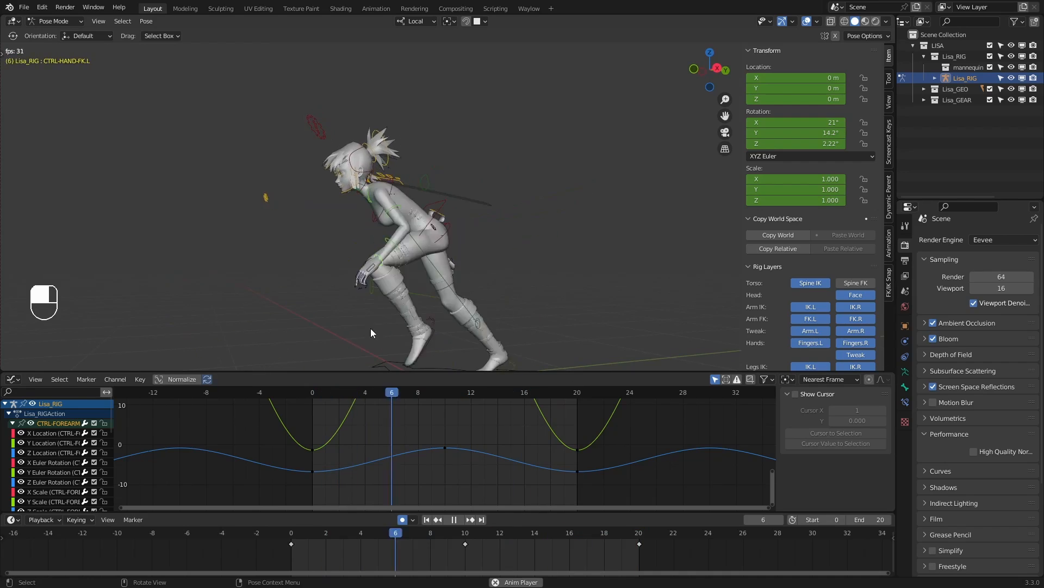
key("space")
Reselect the left shoulder, upper arm, forearm and hand controls at frame 0 and compare their poses at frames 0 and 10
left_click_drag(410, 537, 292, 532)
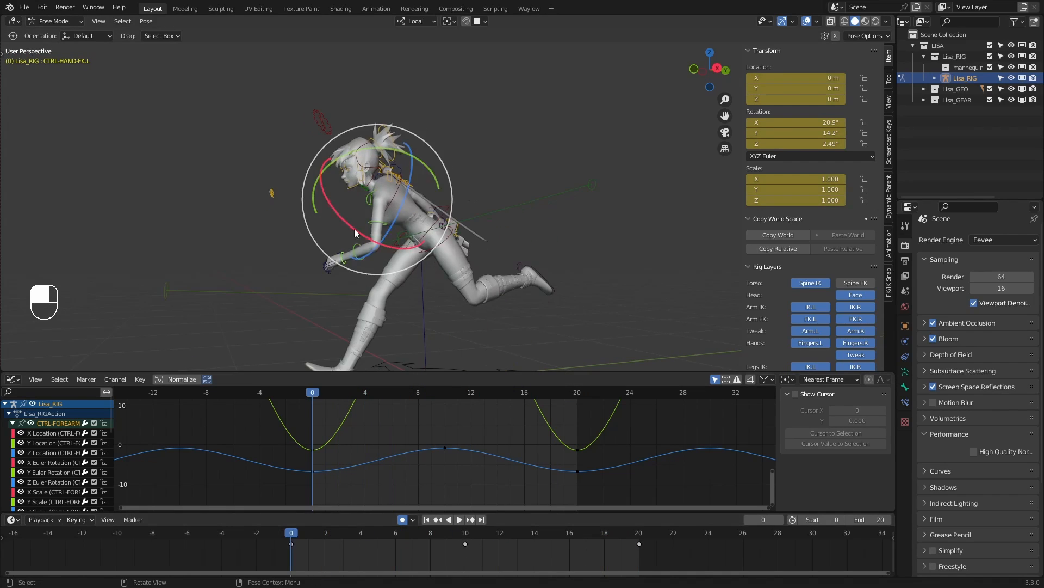
scroll(383, 218, "up", 4)
key("ctrl+z")
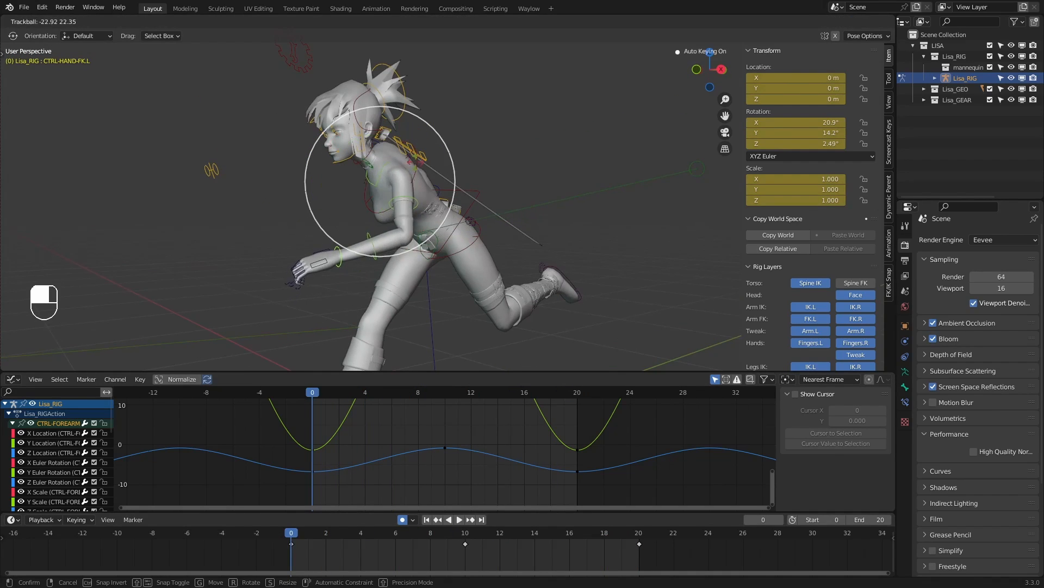
left_click(375, 175)
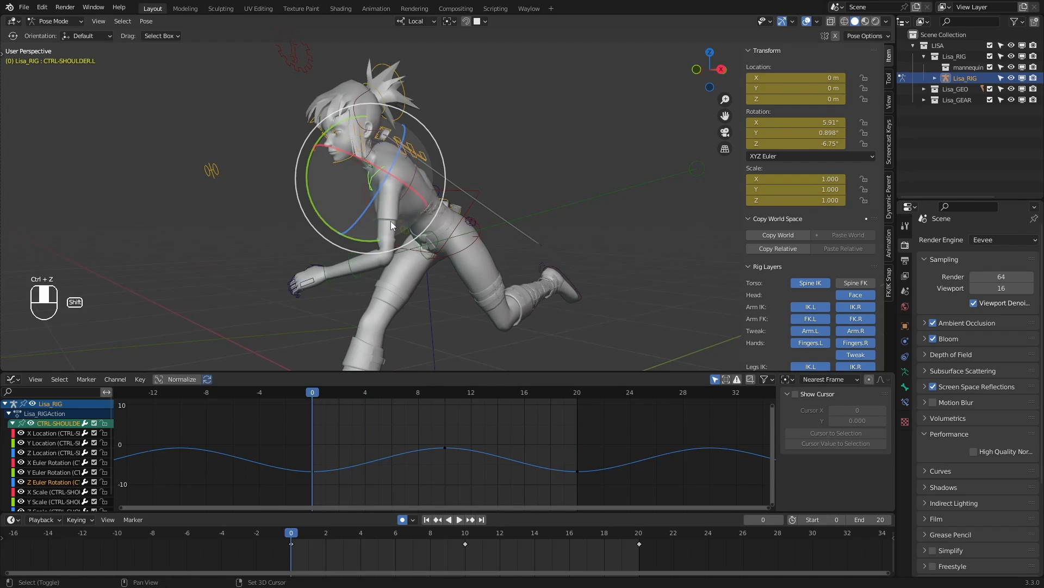
left_click(353, 275)
middle_click_drag(344, 271, 521, 179)
key("Up")
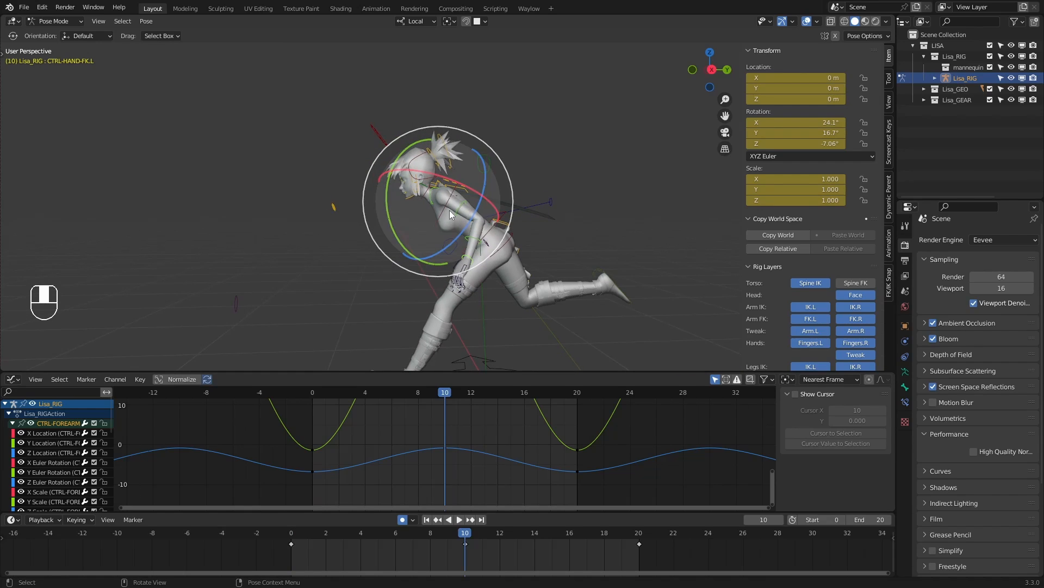
key("Down")
key("Up")
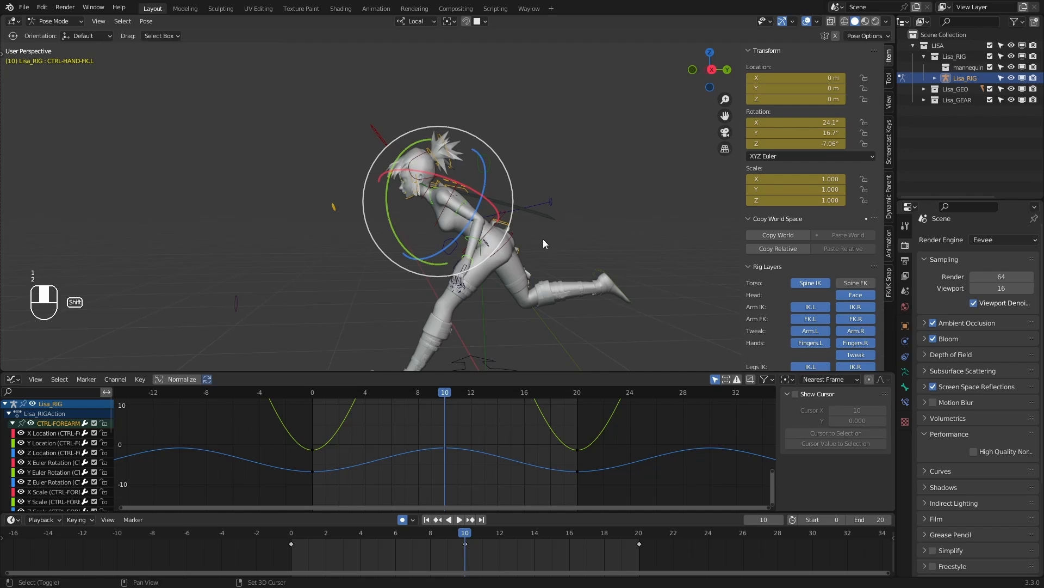
Try the Breakdowner on the selected left shoulder, upper arm, forearm and hand controls at frame 10
key("shift+e")
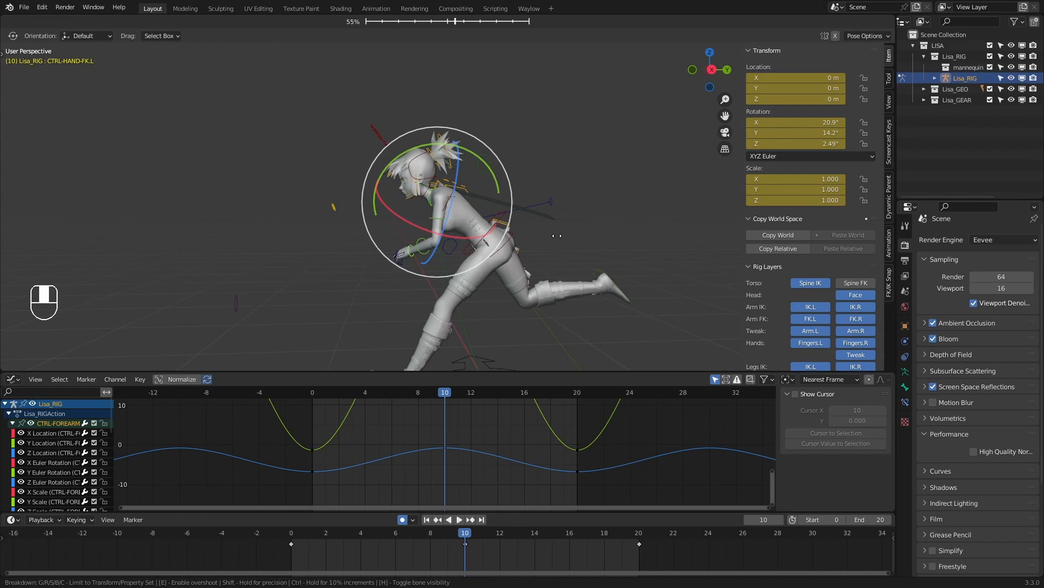
left_click(530, 238)
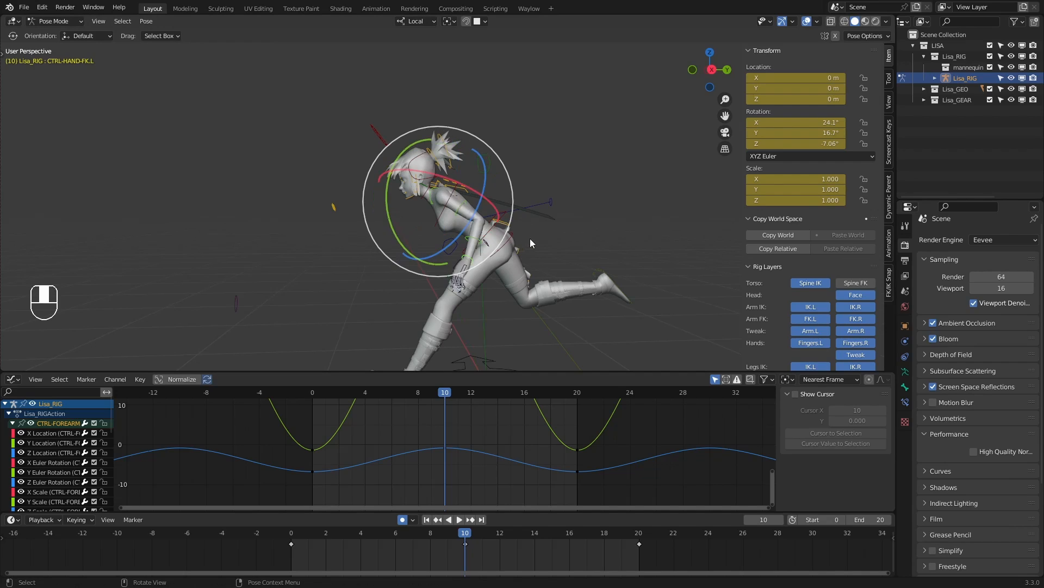
key("shift+e")
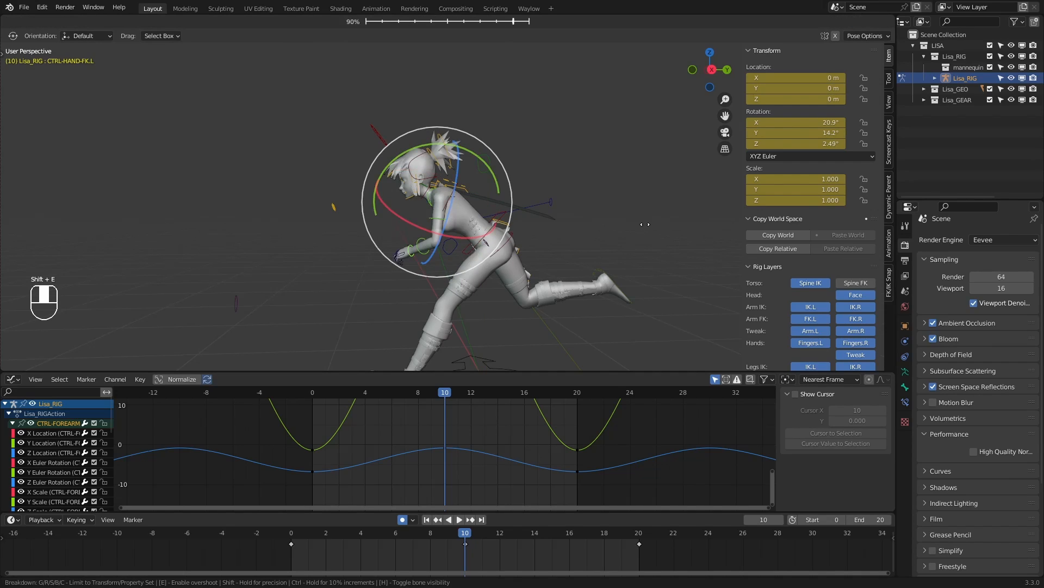
key("shift+e")
right_click(601, 253)
key("shift+e")
middle_click_drag(573, 248, 582, 247)
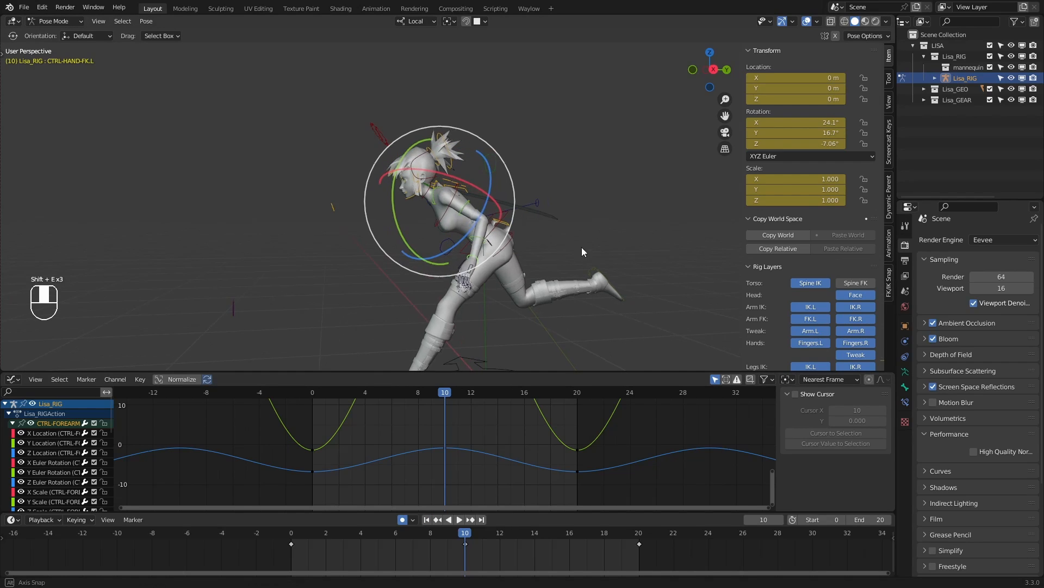
key("shift+e")
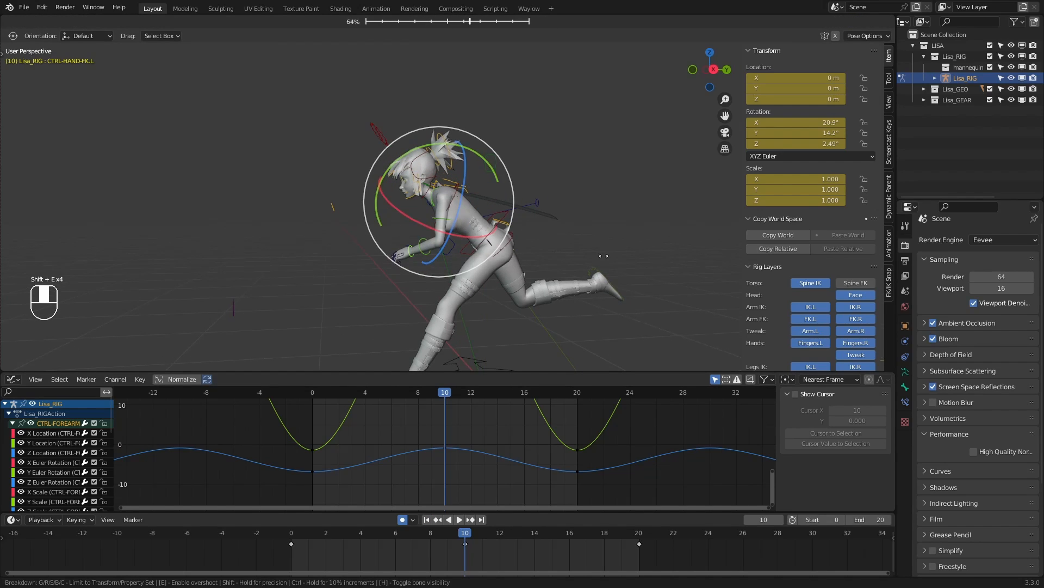
right_click(613, 265)
Compare the poses at frames 0 and 10, and try the Breakdowner separately on the left upper arm and shoulder controls
key("2")
key("1")
key("1")
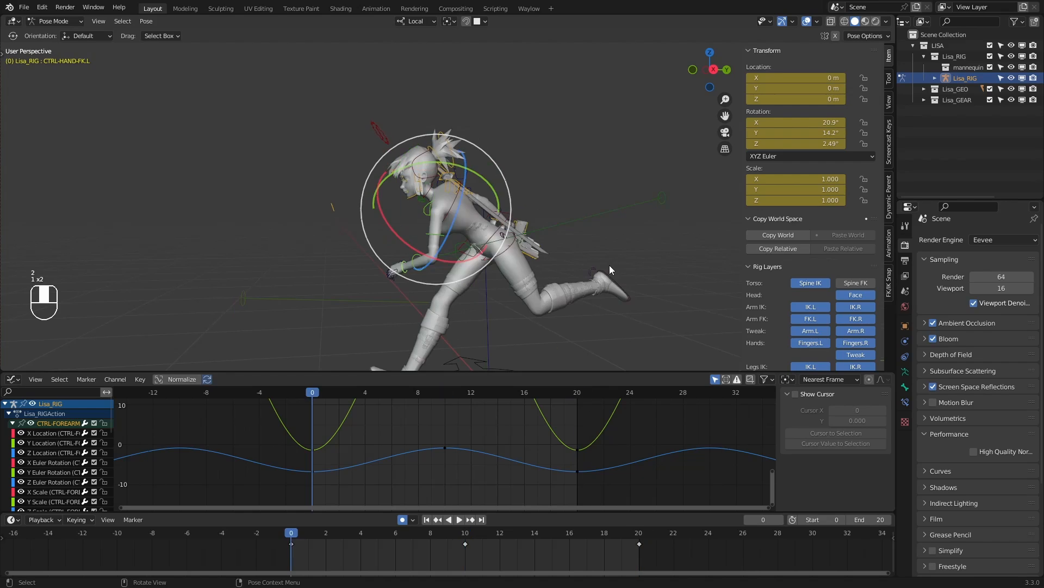
key("2")
left_click(466, 204)
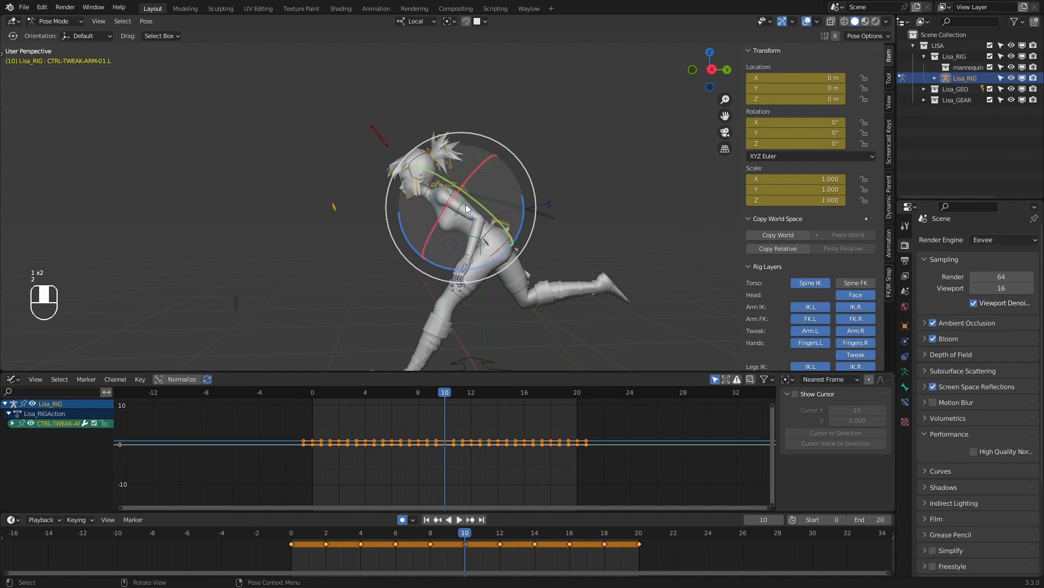
key("shift+e")
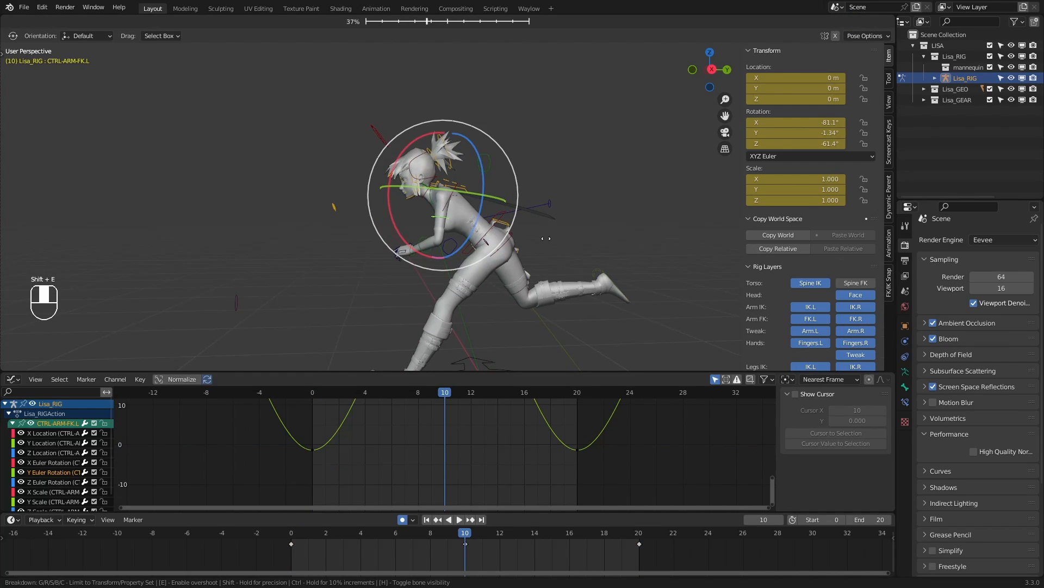
left_click(427, 207)
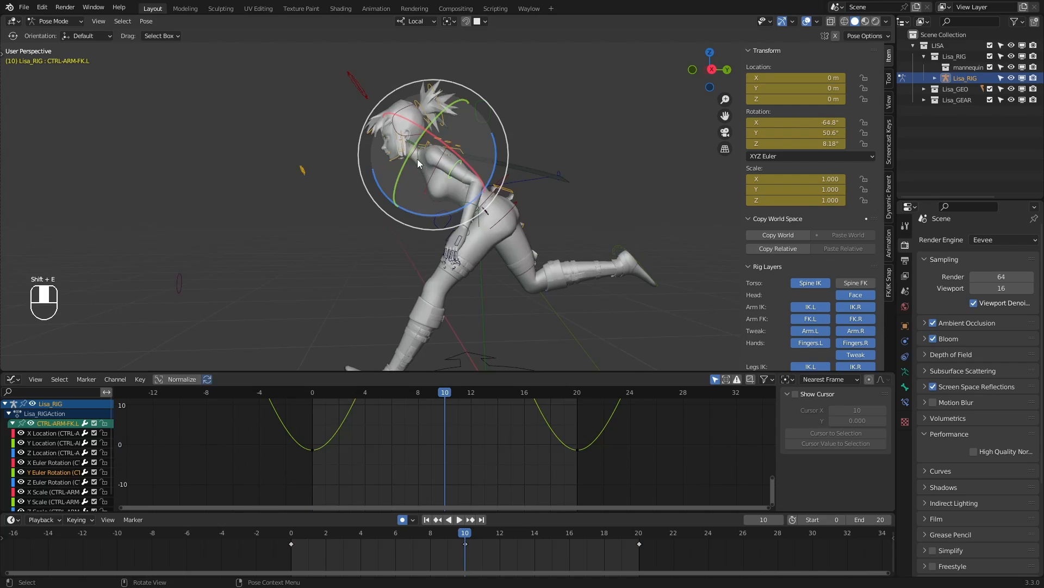
left_click(525, 179)
key("shift+e")
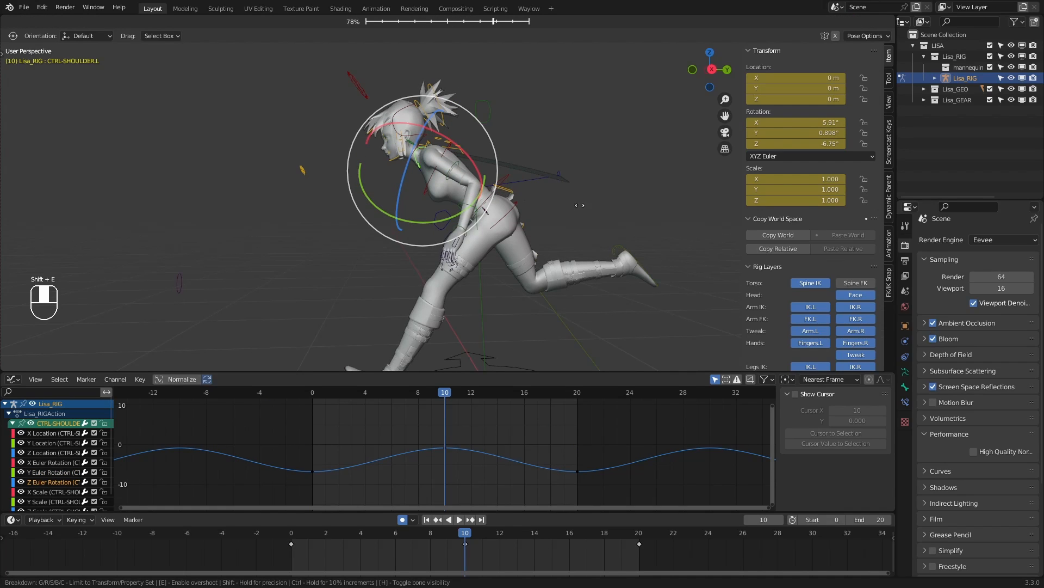
right_click(571, 203)
key("ctrl+z")
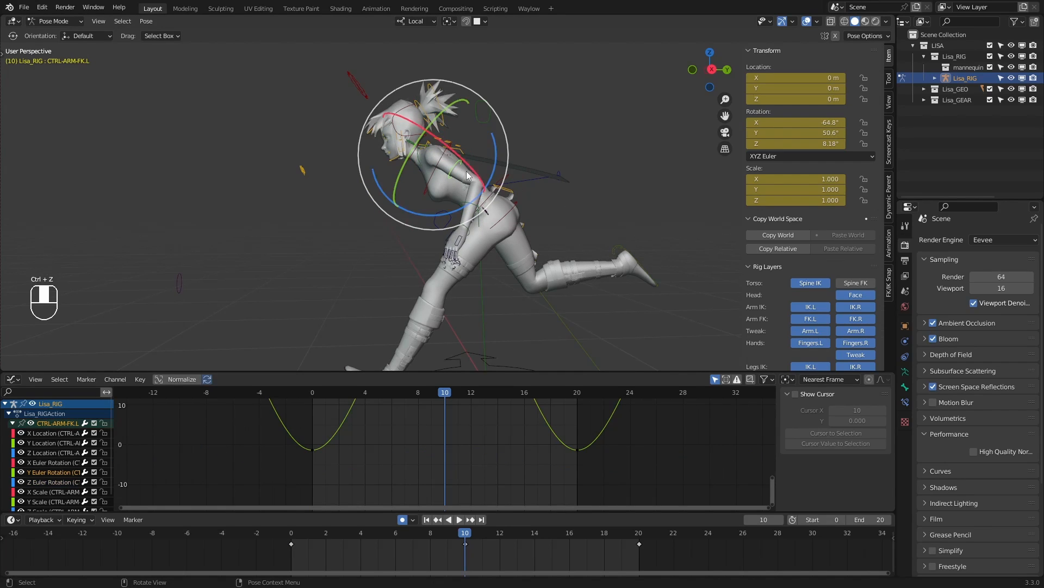
key("ctrl+z")
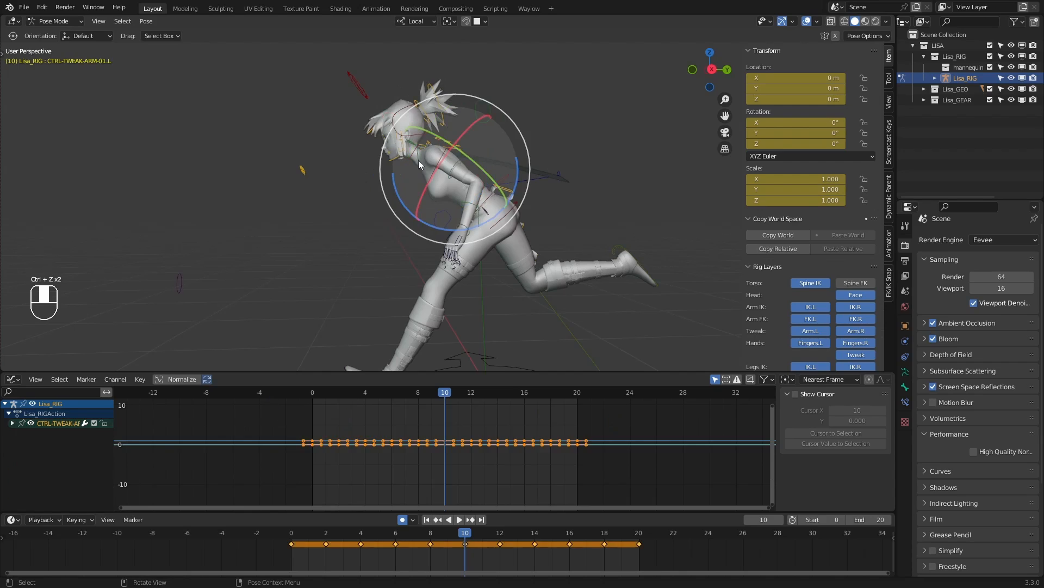
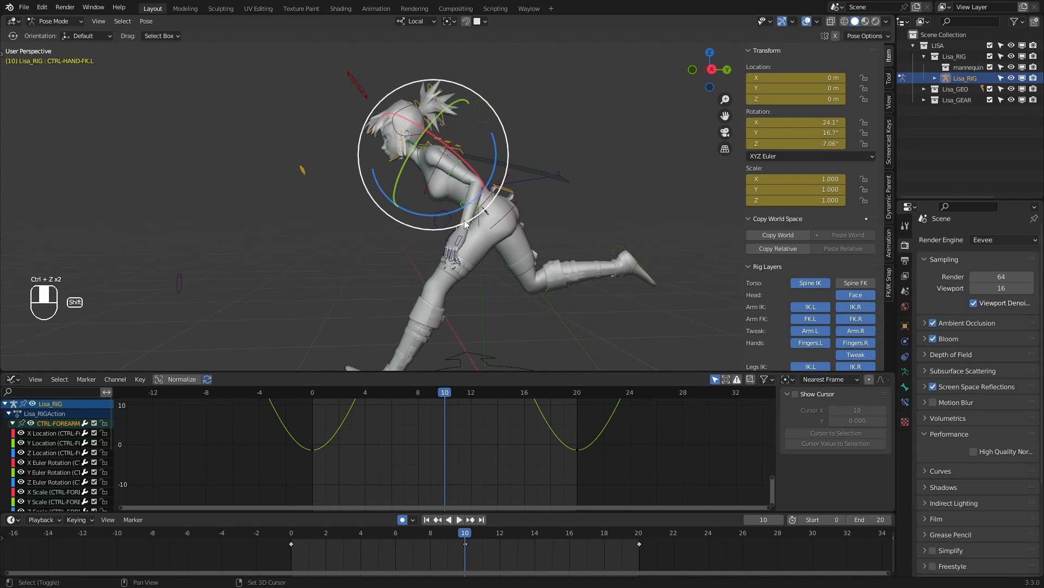
Try the Breakdowner on the left arm controls at frame 10 from the side and from the front
key("shift+e")
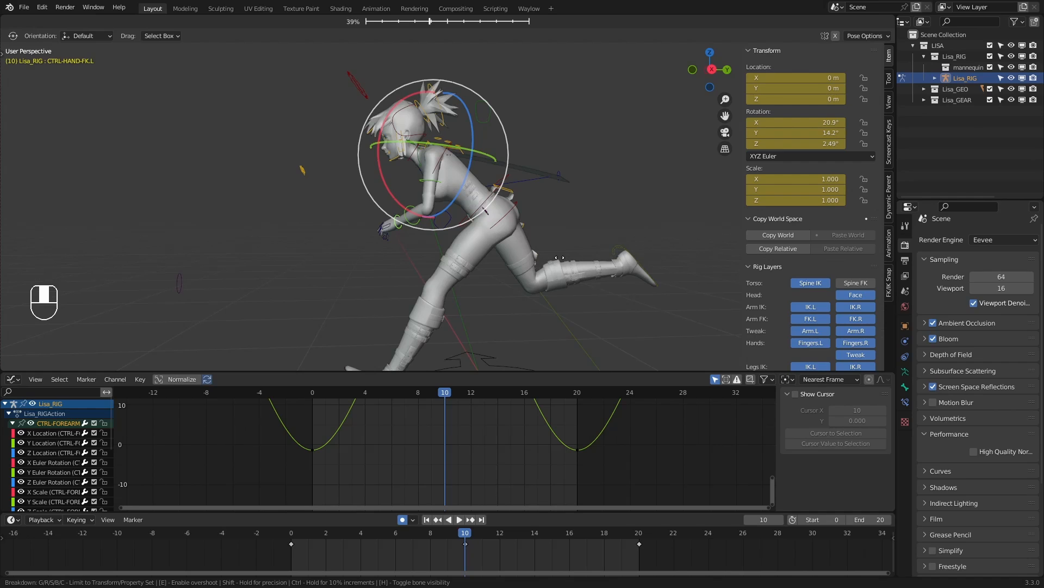
left_click(565, 240)
middle_click_drag(570, 217, 638, 222)
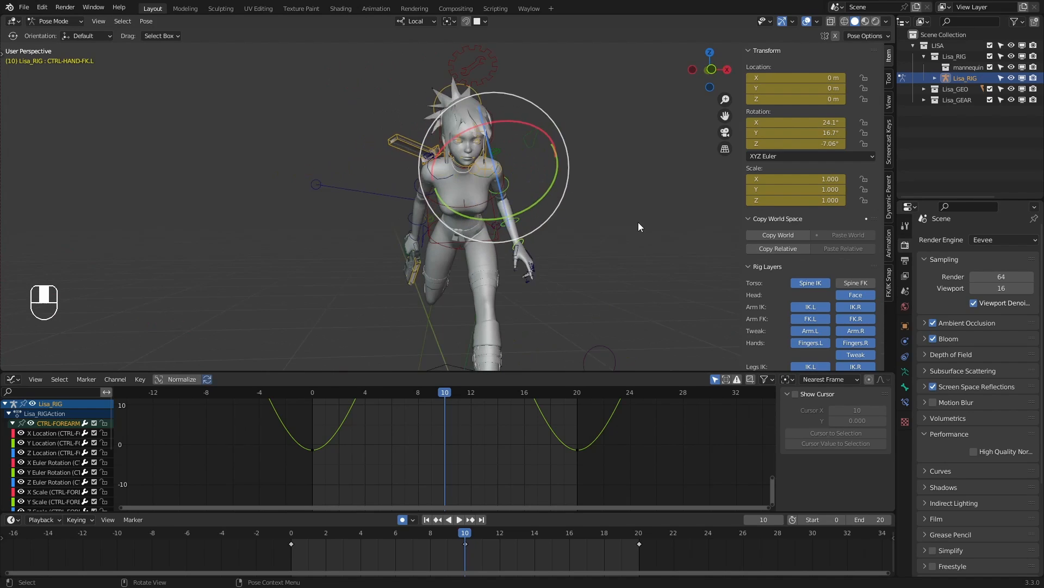
key("shift+e")
left_click(605, 258)
Try the Breakdowner on the left arm controls at frame 6 and scrub back to frame 10
left_click_drag(422, 537, 396, 533)
key("shift+e")
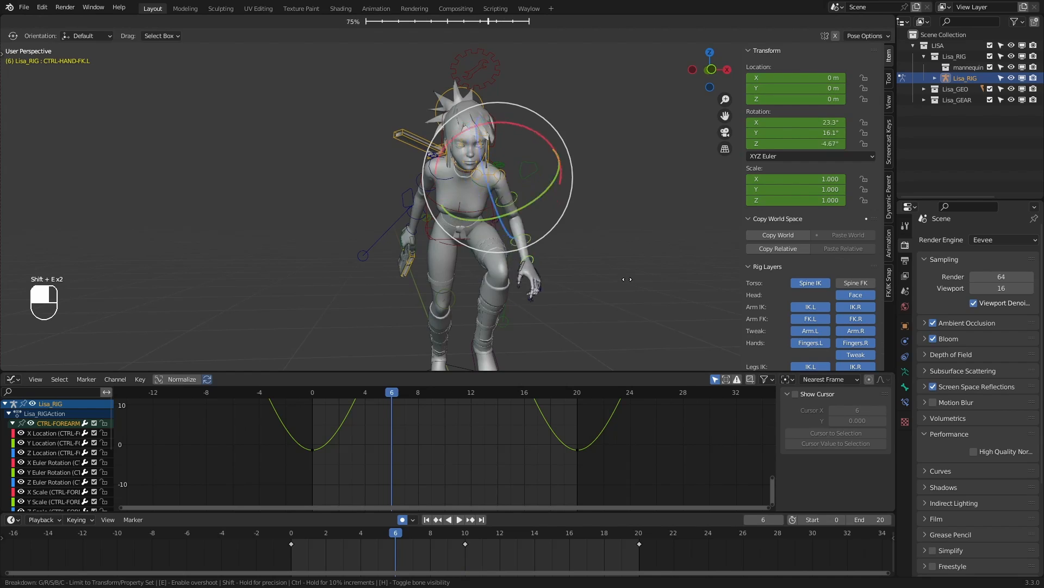
left_click(627, 278)
middle_click_drag(627, 278, 512, 349)
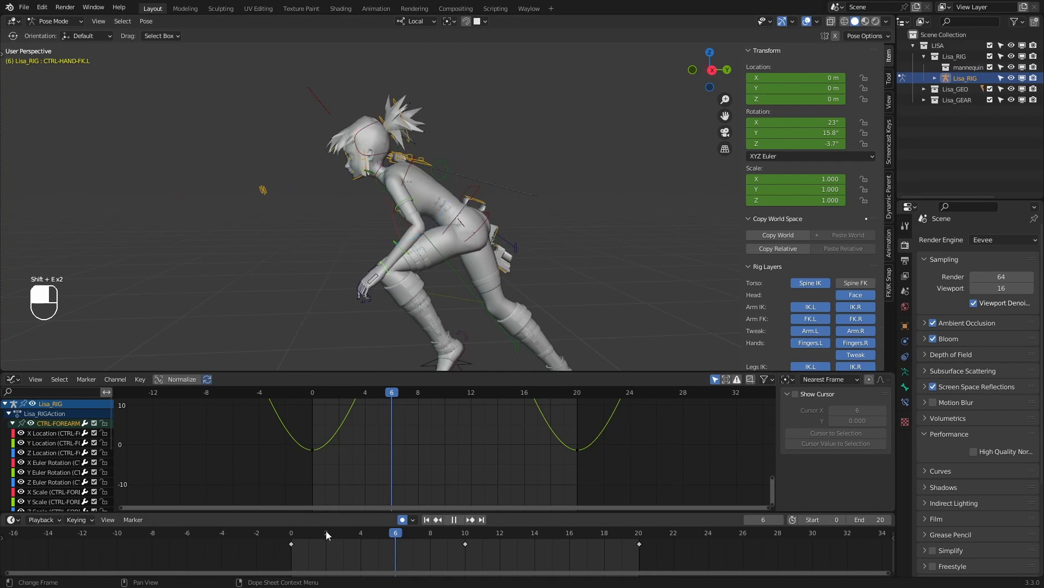
left_click_drag(326, 531, 466, 522)
left_click(572, 214)
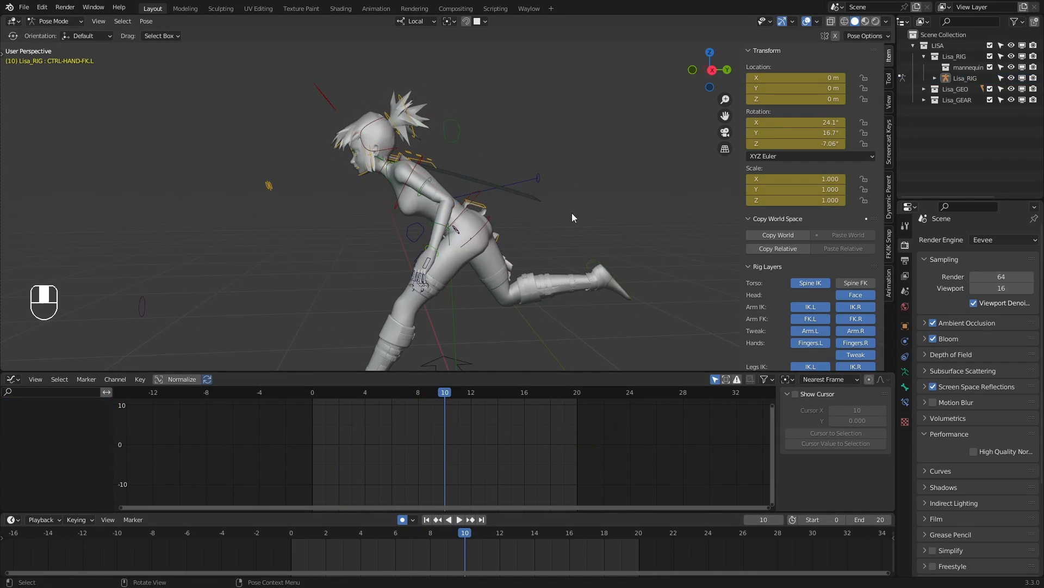
key("ctrl+z")
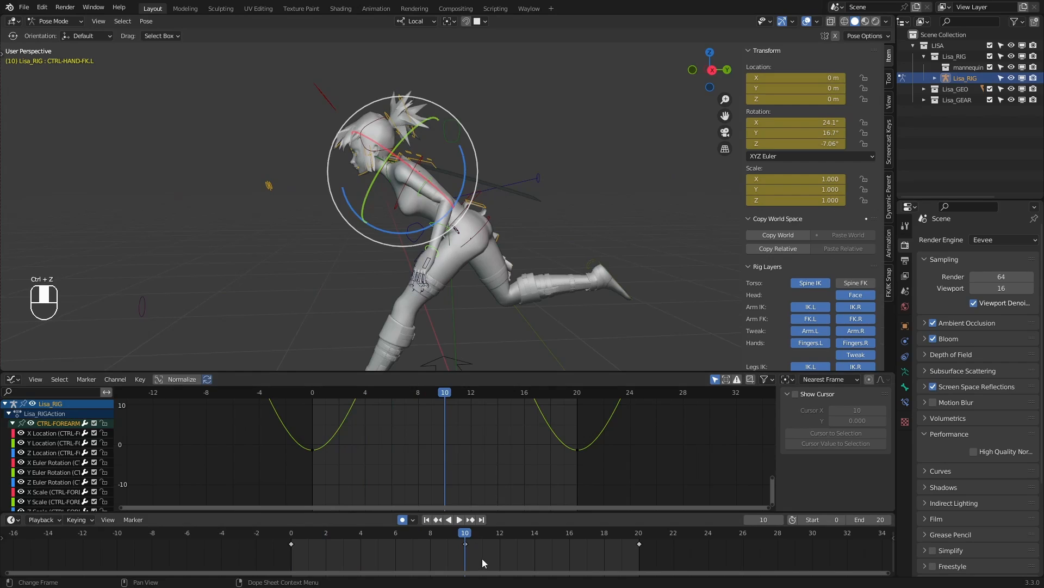
Select the left shoulder, upper arm, forearm and hand controls and delete their keyframes at frame 10
middle_click_drag(522, 326, 460, 176)
left_click(475, 181)
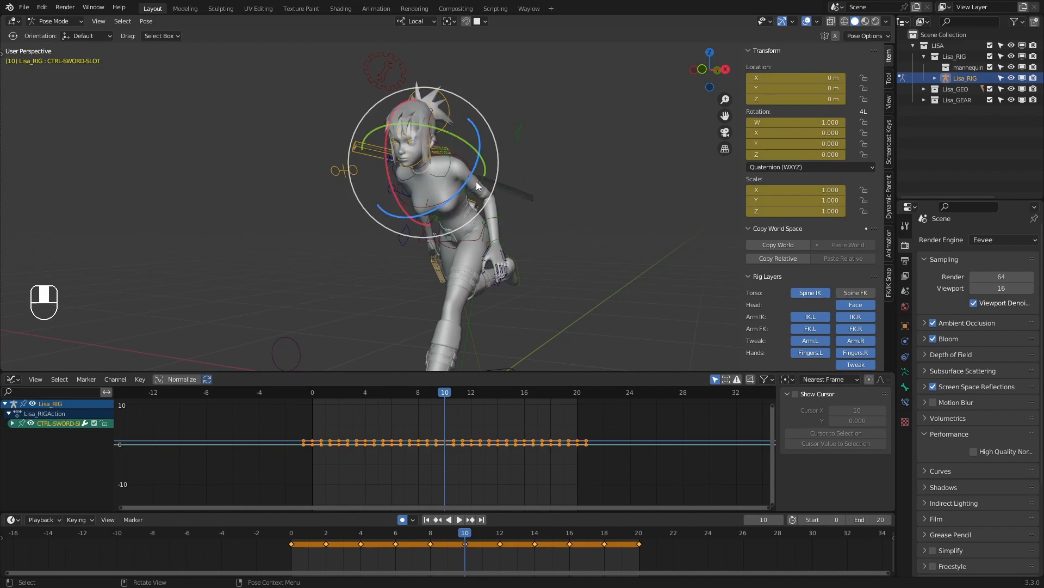
left_click(459, 174)
left_click(480, 182, "shift")
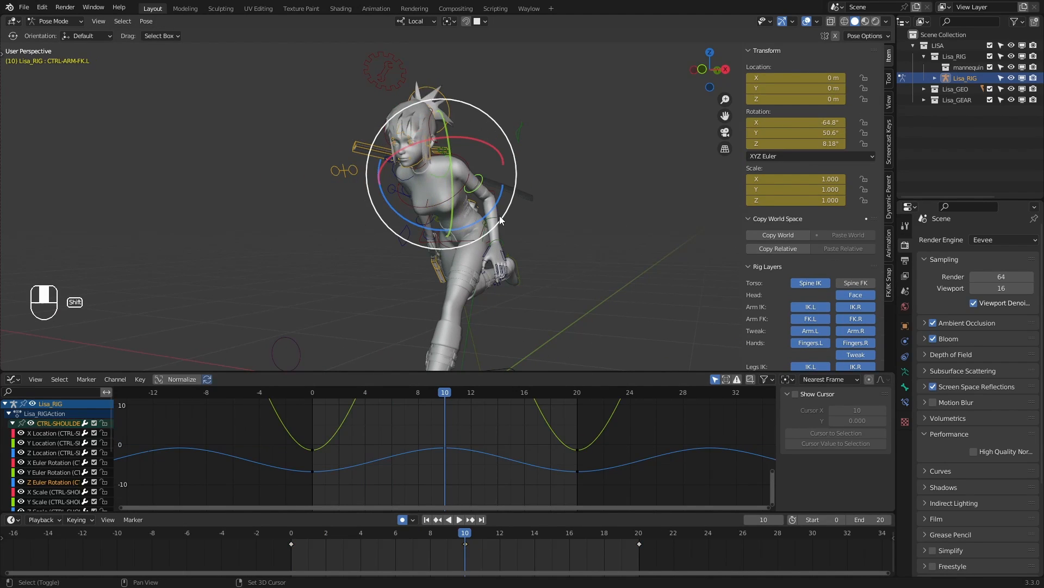
left_click(501, 238, "shift")
middle_click_drag(579, 253, 495, 256)
key("x")
left_click(462, 537)
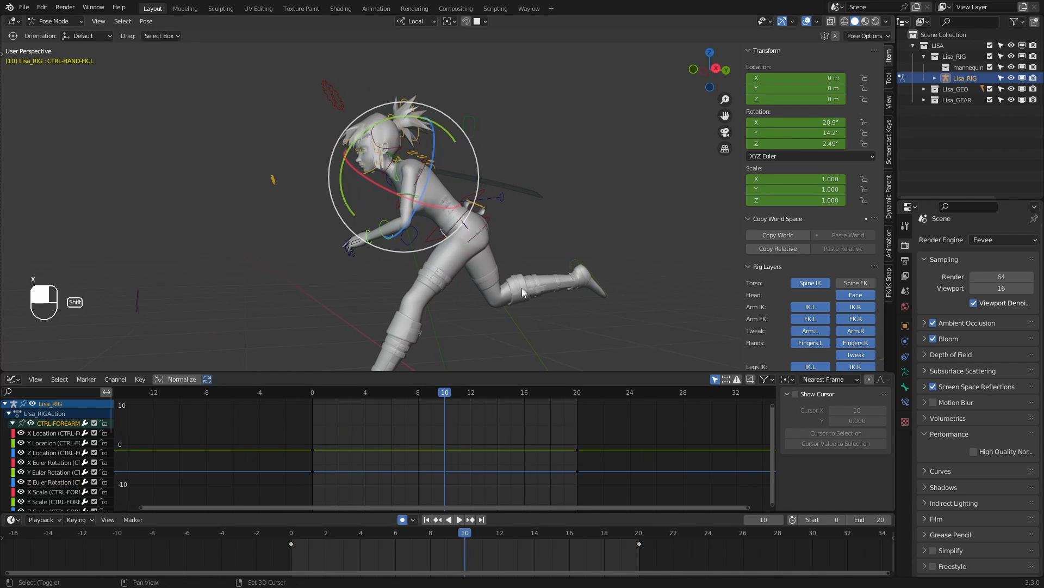
Try the Breakdowner on the left arm at frames 10 and 7, and undo the keyframe deletion
key("shift+e")
left_click(634, 270)
left_click_drag(465, 555, 413, 553)
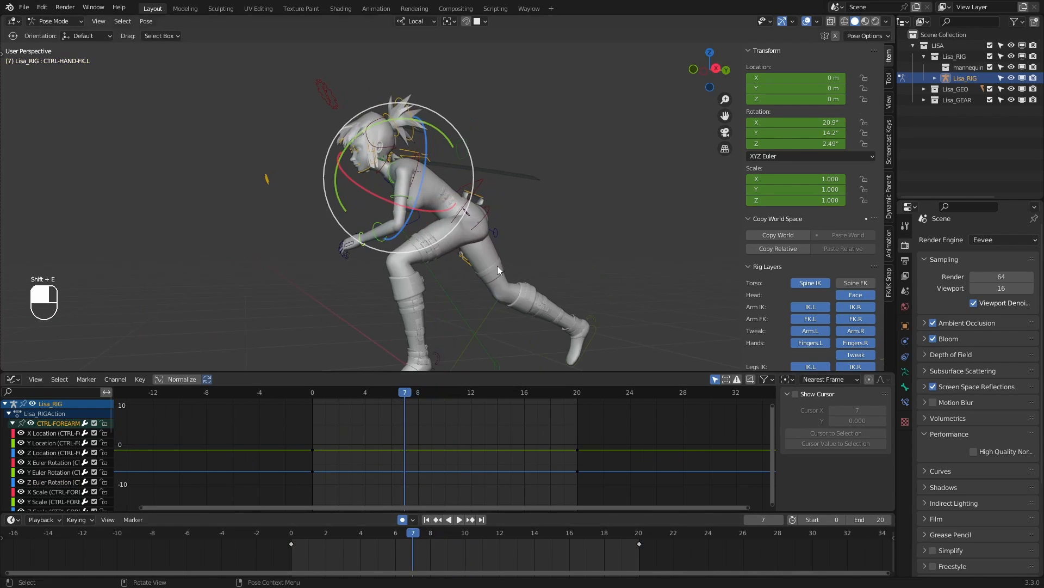
key("shift+e")
left_click(562, 259)
key("ctrl+z")
key("ctrl+z")
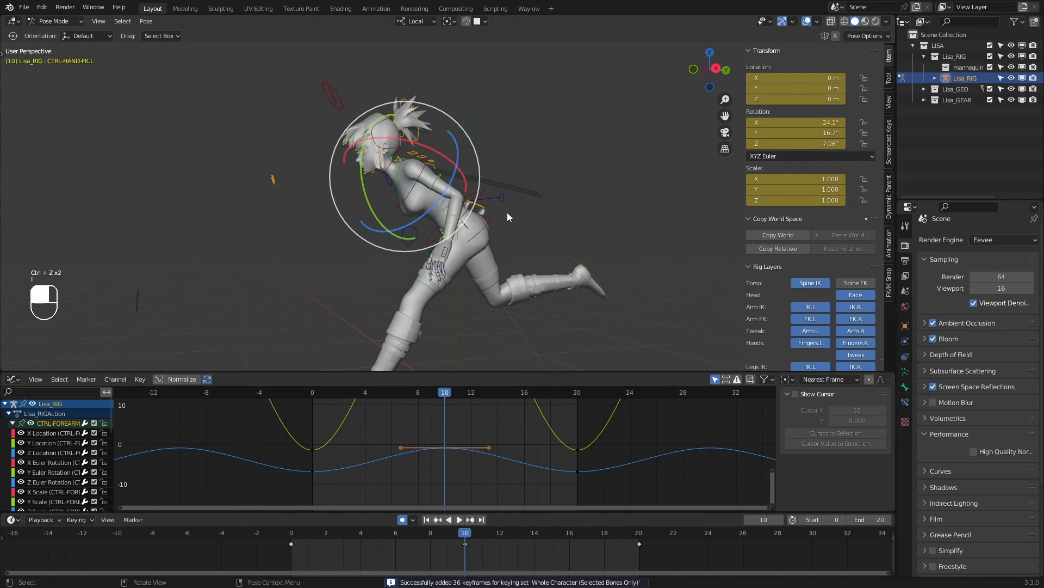
Test the Breakdowner on the left arm controls at frames 10 and 6, and return to frame 10
key("shift+e")
left_click(456, 265)
left_click_drag(465, 540, 395, 536)
key("shift+e")
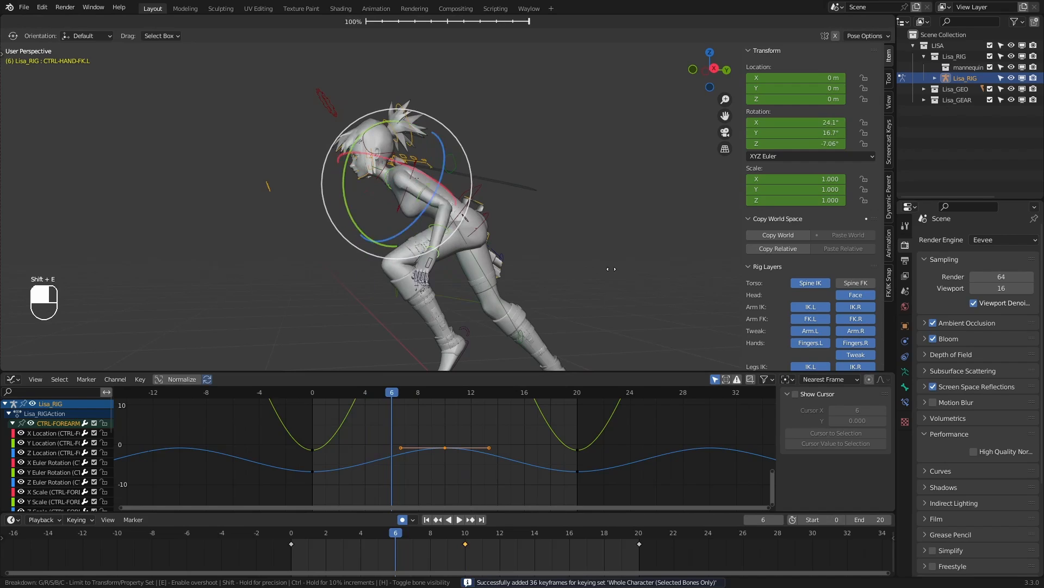
left_click(455, 382)
left_click_drag(395, 533, 467, 529)
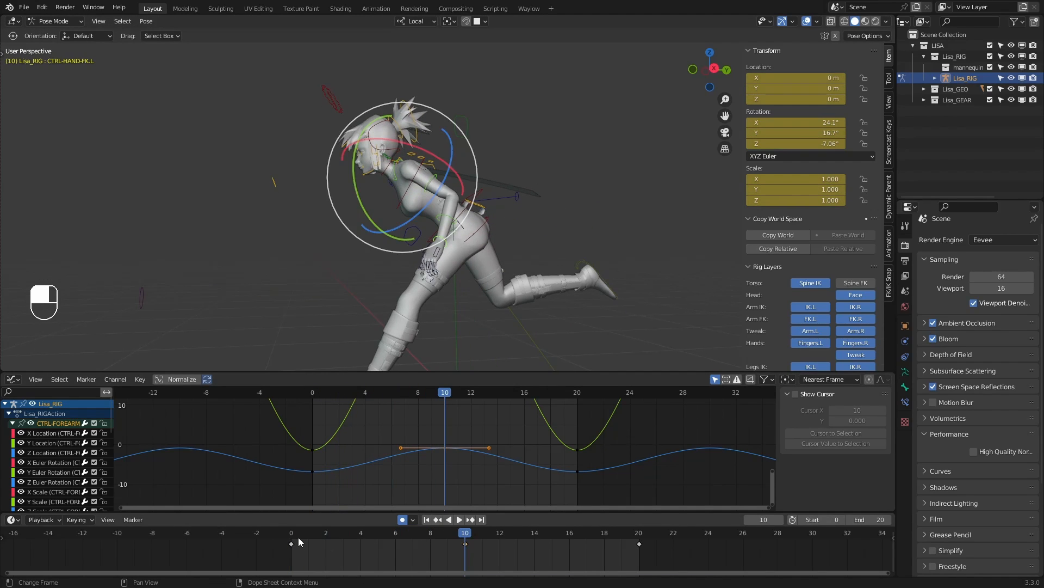
Compare the left arm's poses at frames 0, 10 and 20, and try the Breakdowner once more at frame 10
left_click(295, 534)
left_click(464, 536)
left_click(639, 533)
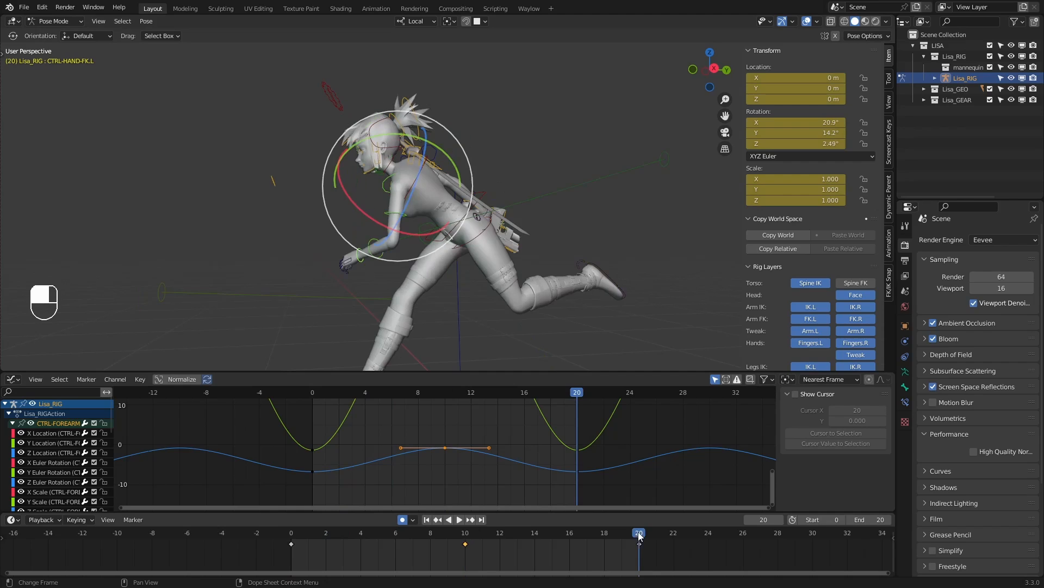
left_click(465, 537)
key("shift+e")
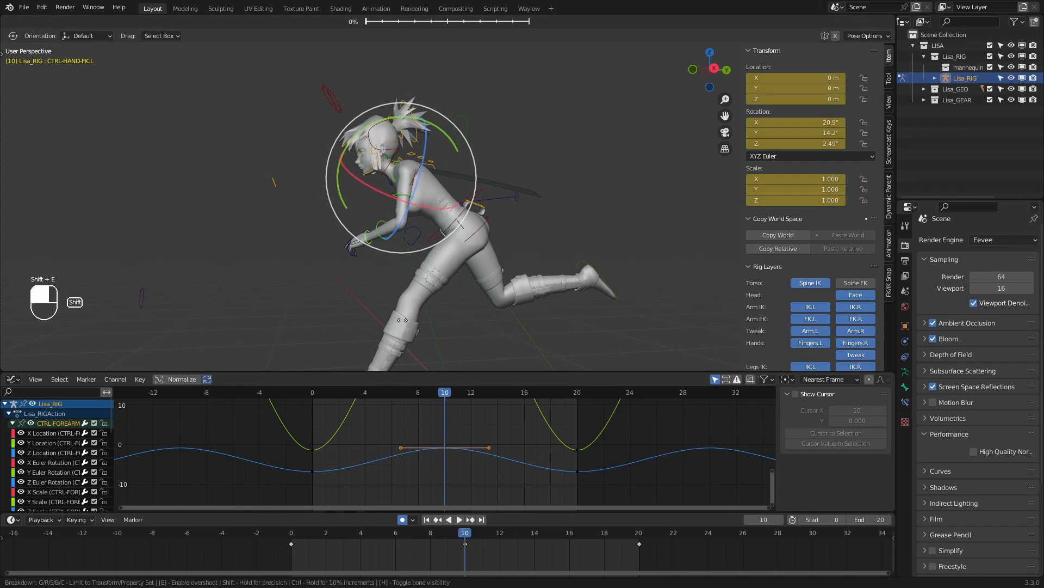
left_click(460, 192)
Select the left upper arm control at frame 10, try rotating it in the front view and undo the rotation
left_click(433, 182)
middle_click_drag(433, 183, 511, 195)
left_click(480, 177)
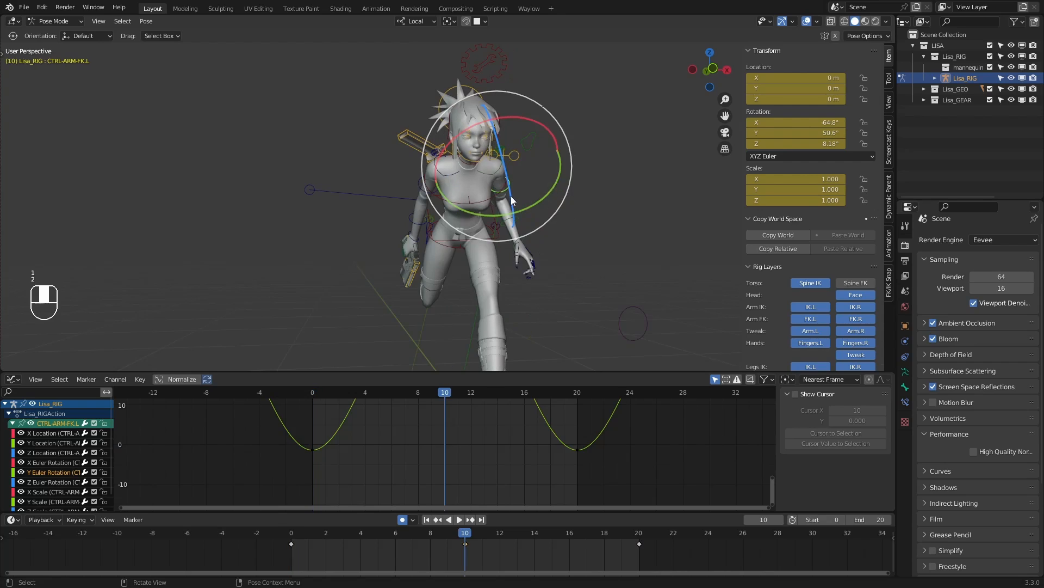
key("r")
left_click_drag(499, 172, 527, 183)
key("ctrl+z")
Rotate the left upper arm and bend the forearm further forward at frame 10, checking the pose against frame 0
middle_click_drag(575, 203, 478, 216)
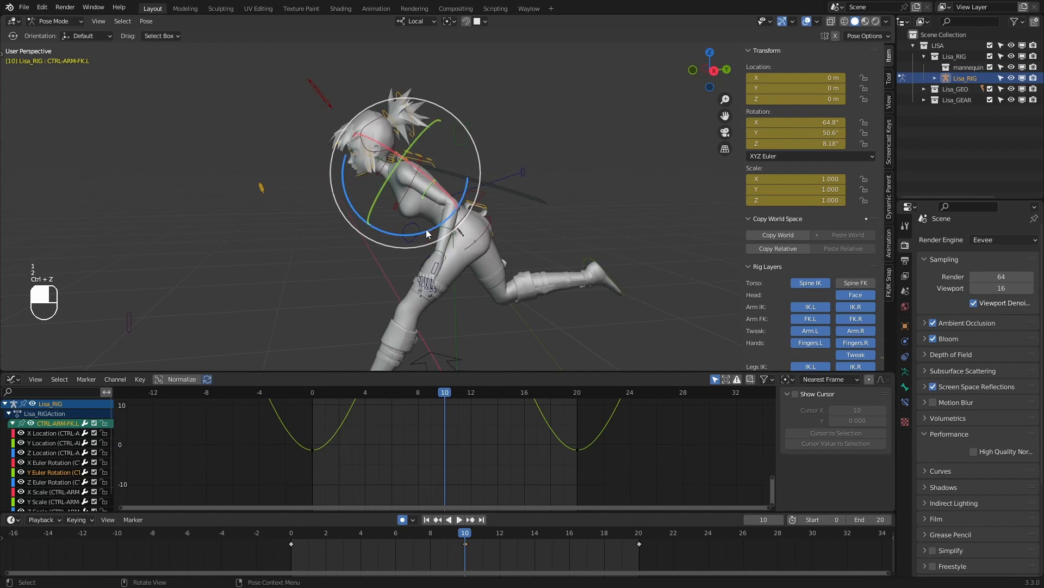
left_click_drag(424, 233, 437, 280)
left_click(433, 237)
key("1")
middle_click_drag(433, 240, 469, 236)
key("2")
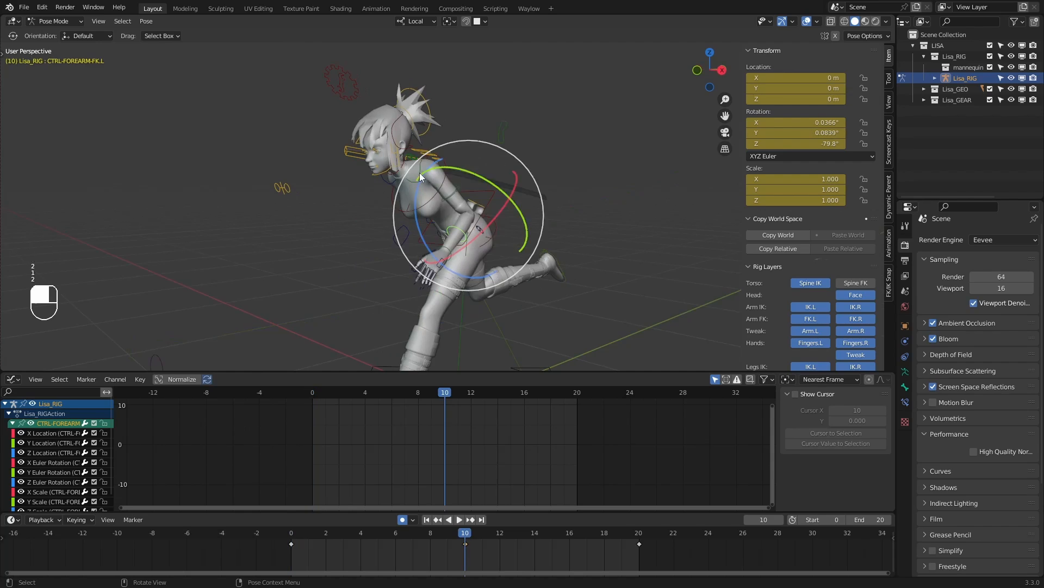
Rotate the left shoulder control freely at frame 10 to about X 3.92°, Y -4.37° and Z 0.234°
left_click(417, 170)
middle_click_drag(438, 179, 419, 180)
left_click_drag(430, 188, 423, 188)
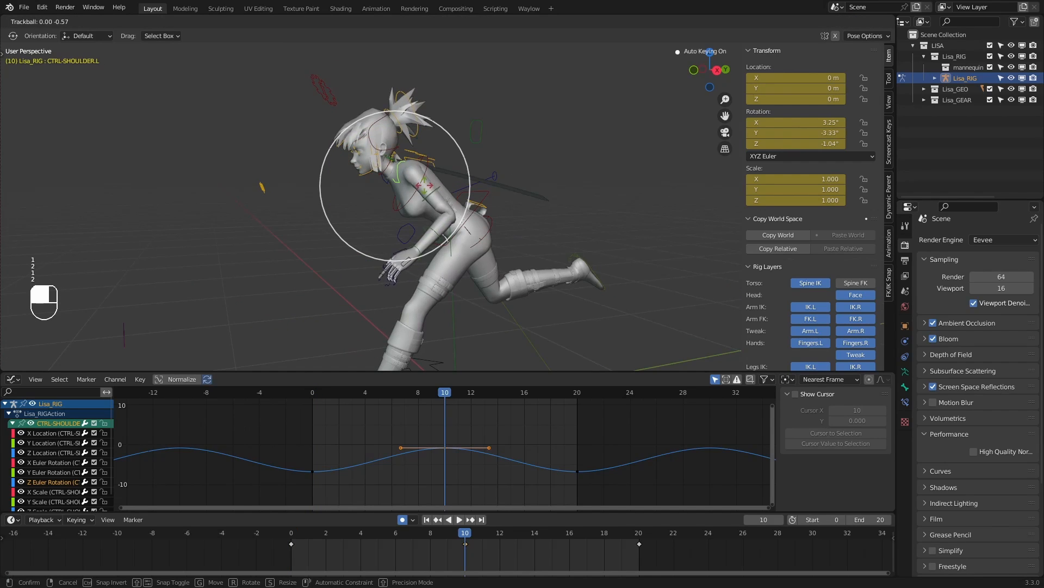
left_click(425, 188)
key("1")
middle_click_drag(435, 190, 482, 201)
middle_click_drag(553, 198, 507, 197)
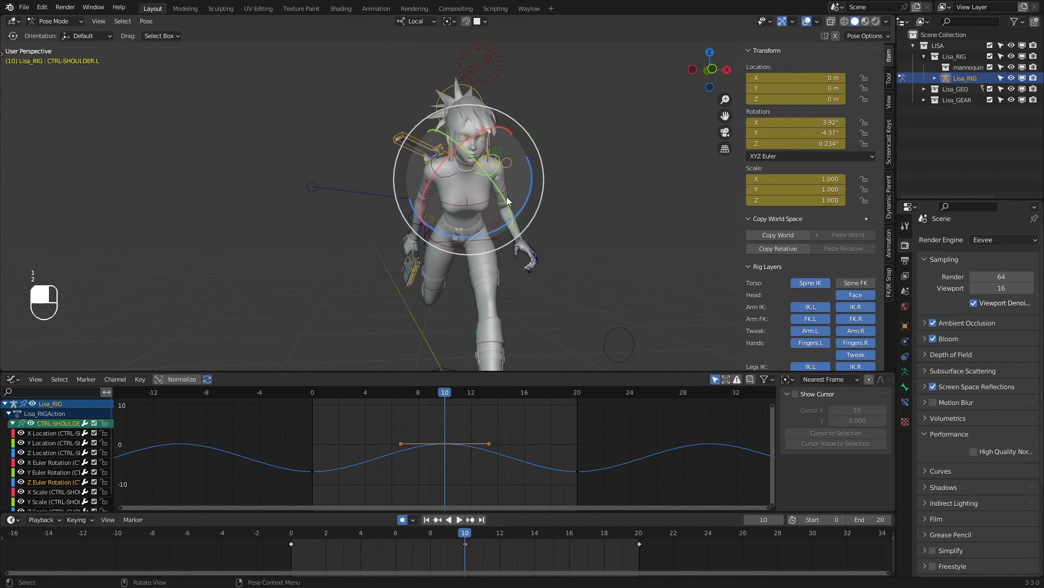
Compare the left upper arm at frames 0 and 10, try rotating it about its local Y axis and undo the rotation
left_click(518, 190)
key("Down")
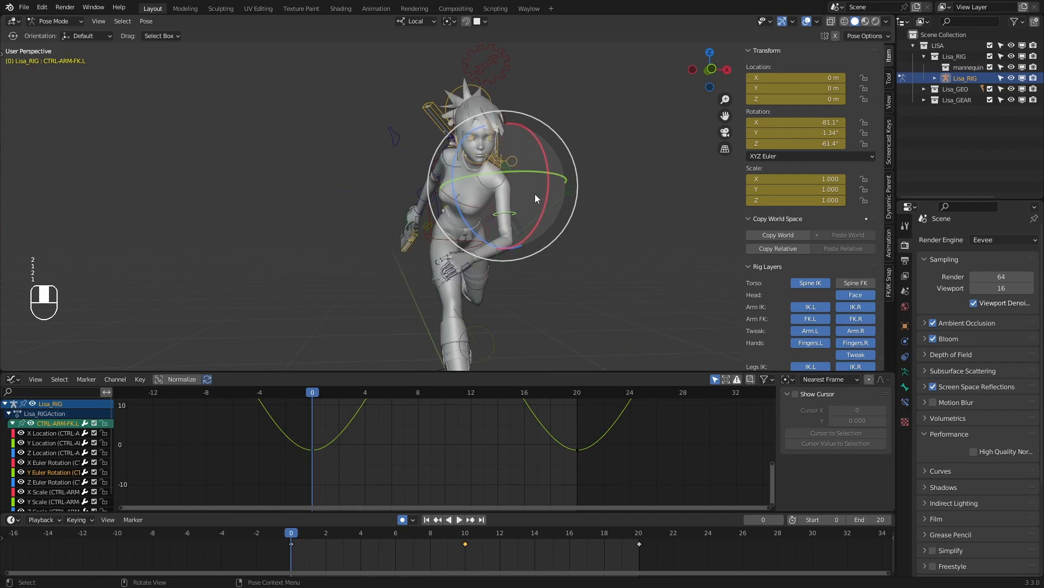
key("Up")
key("r")
key("y")
left_click_drag(572, 150, 571, 150)
key("ctrl+z")
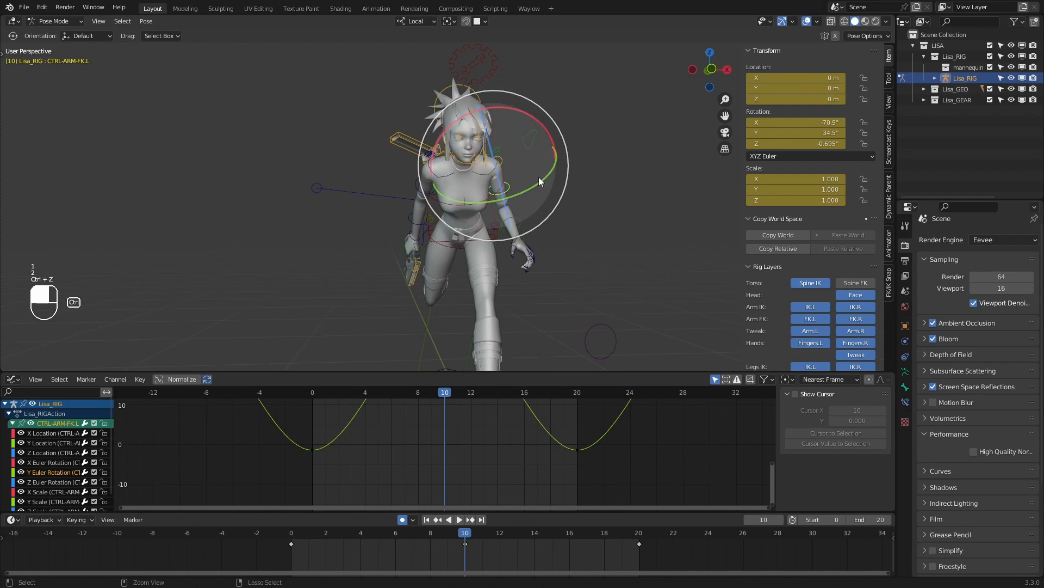
Rotate the left upper arm control freely at frame 10 in two passes, comparing the pose with frame 0 in between
left_click_drag(525, 189, 514, 195)
key("1")
key("2")
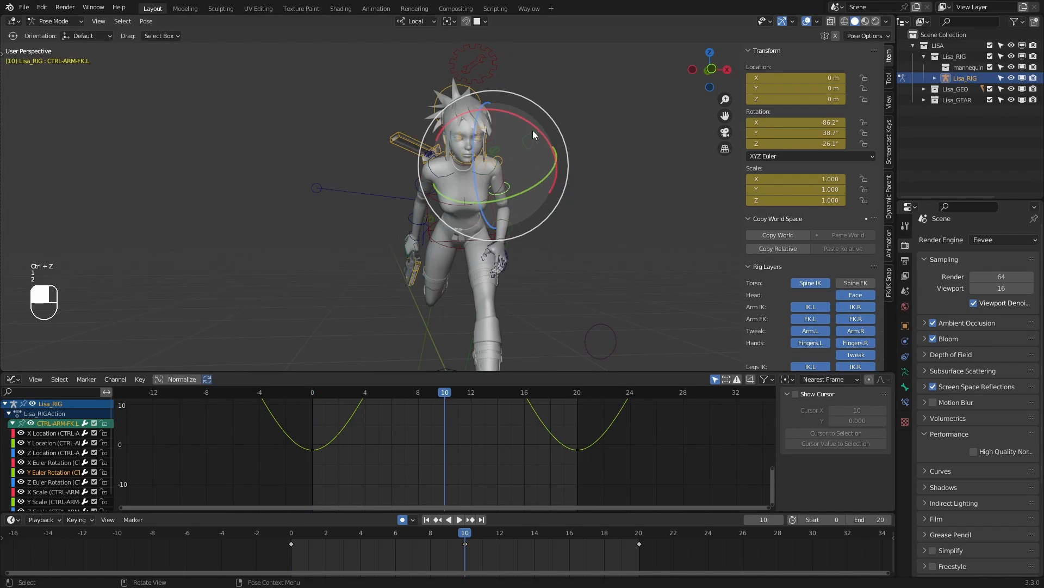
left_click_drag(533, 129, 522, 120)
Select the left forearm control, then scrub and play the run cycle while viewing the arm from the side and the front
left_click(522, 227)
key("1")
key("2")
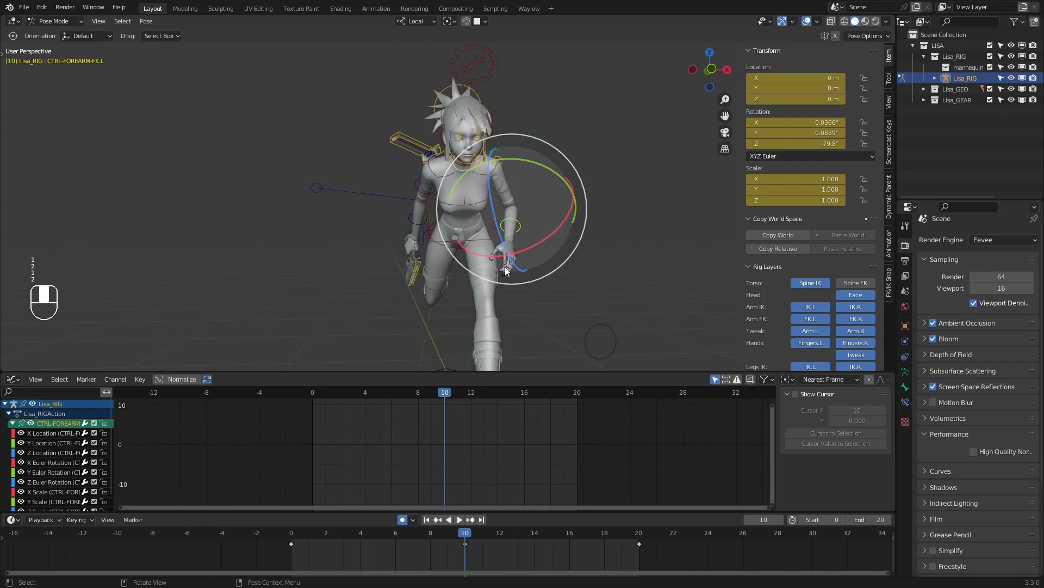
middle_click_drag(539, 242, 472, 239)
key("1")
key("space")
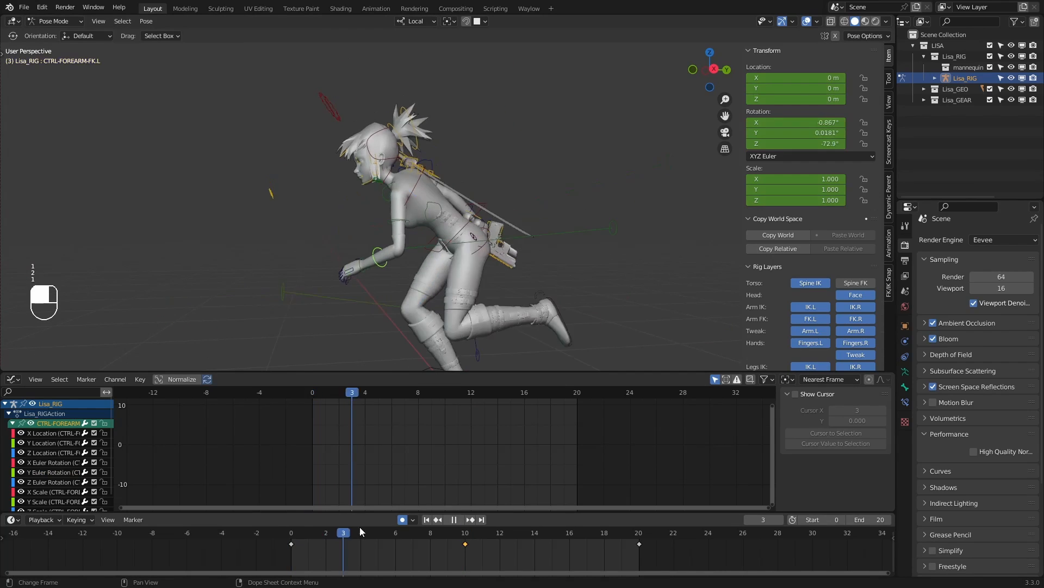
left_click_drag(537, 522, 639, 524)
middle_click_drag(531, 297, 594, 294)
key("1")
key("1")
key("space")
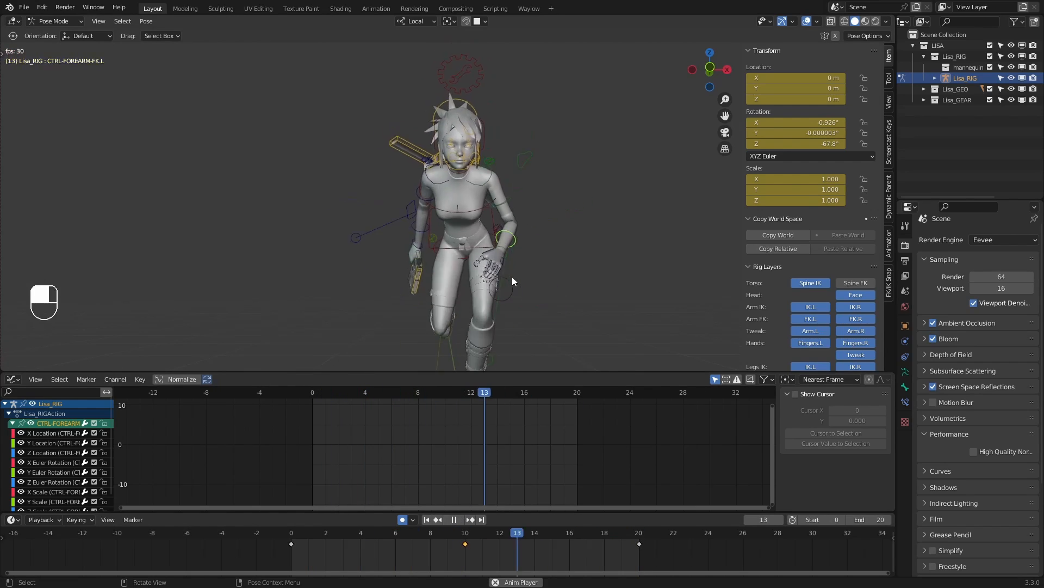
key("space")
Rotate the left upper arm control at frame 10 to about X -73.5°, Y 53.7° and Z -20.6°, comparing it with the previous keyframe
key("1")
key("1")
middle_click_drag(533, 250, 493, 239)
key("2")
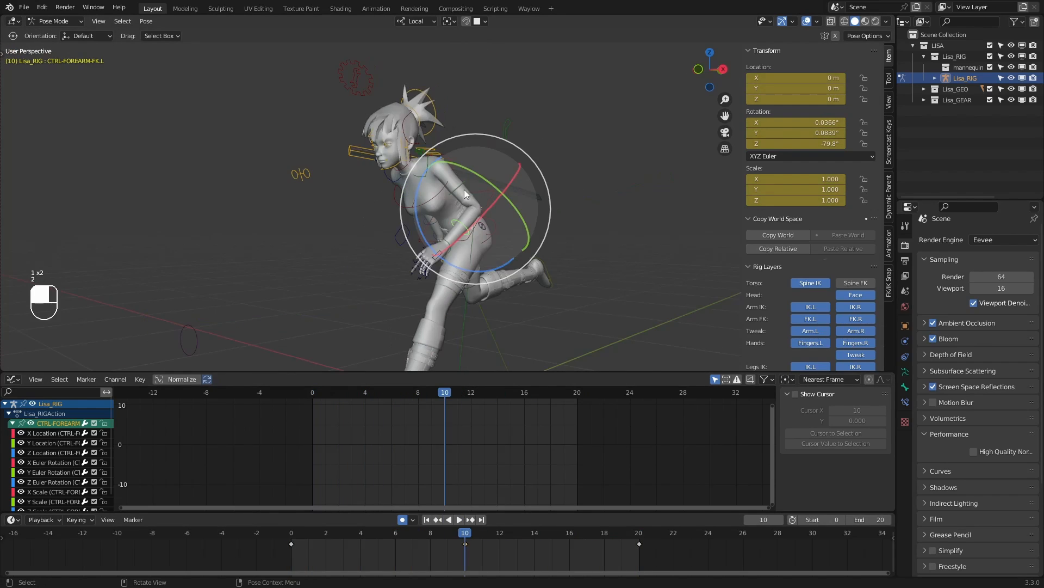
left_click(456, 186)
middle_click_drag(454, 185, 427, 234)
left_click_drag(427, 234, 437, 222)
middle_click_drag(436, 221, 523, 198)
key("1")
key("2")
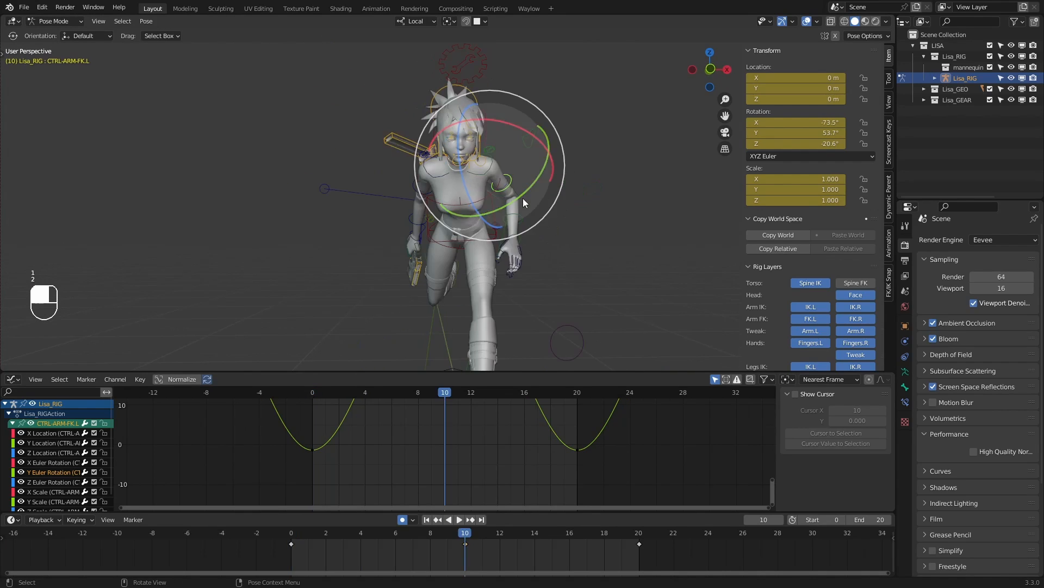
Play the run cycle and examine the adjusted left arm swing from the front and the side
key("2")
key("1")
key("1")
left_click(460, 520)
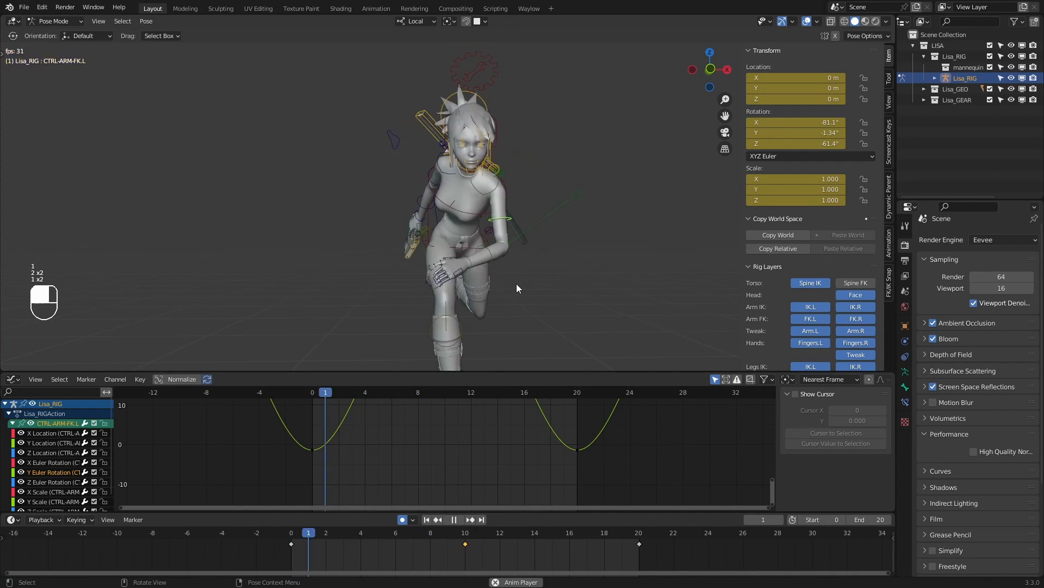
middle_click_drag(518, 284, 617, 281)
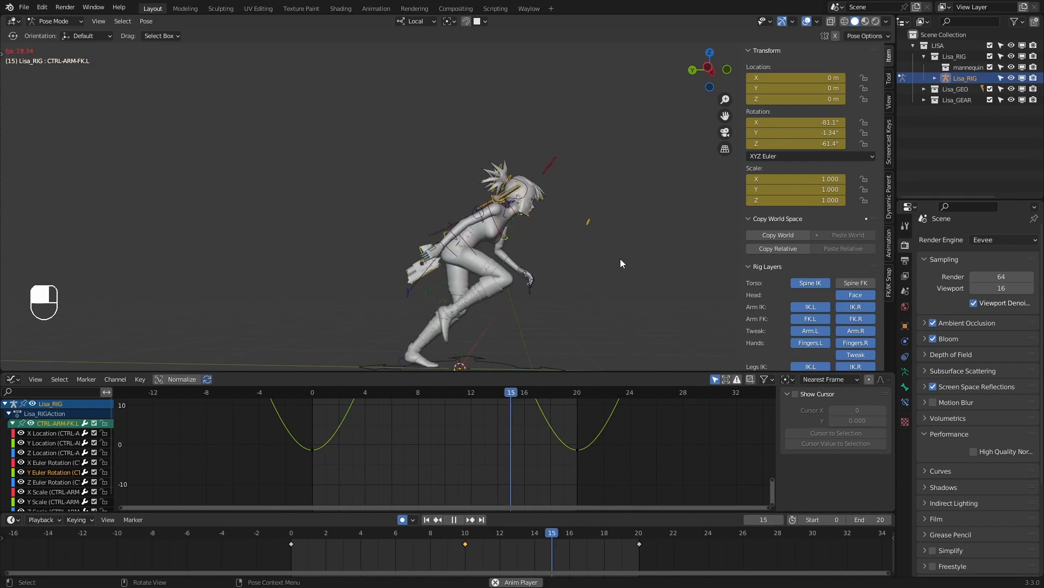
middle_click_drag(620, 263, 504, 268)
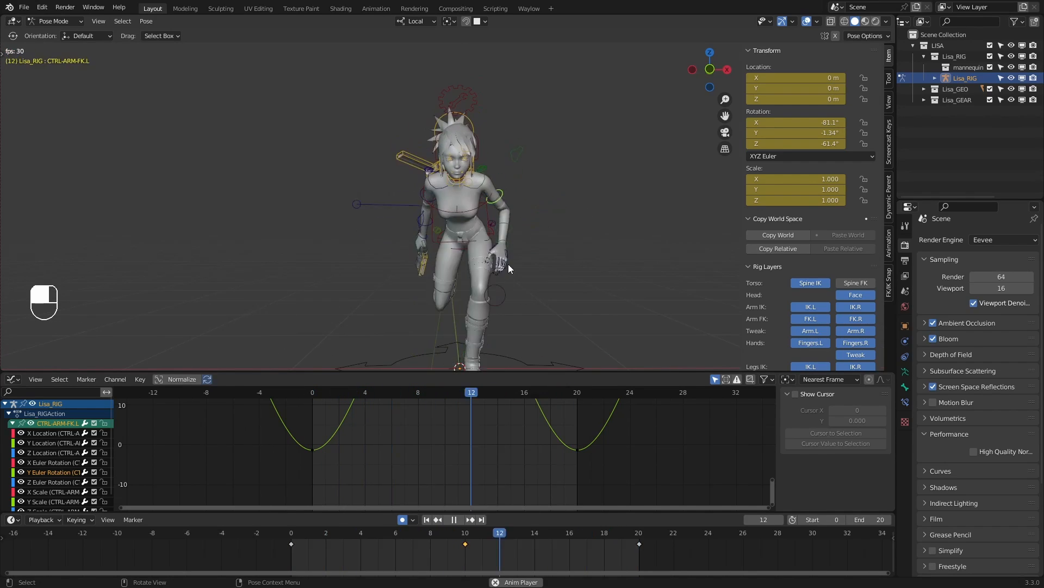
left_click(454, 520)
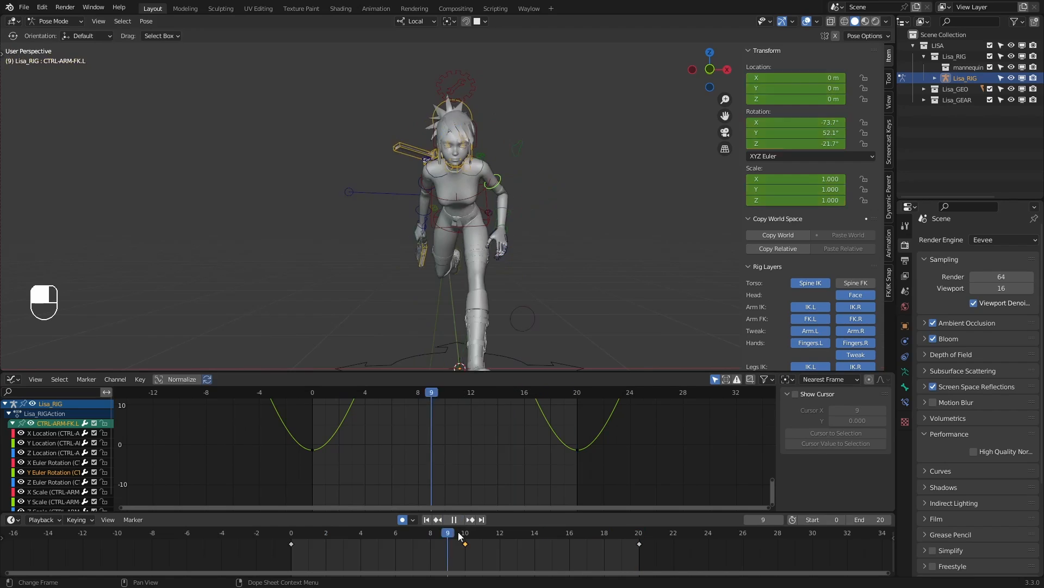
Select the chest control at frame 10, show only its Y Euler Rotation curve, and try moving the frame 10 keyframe before cancelling
left_click(472, 198)
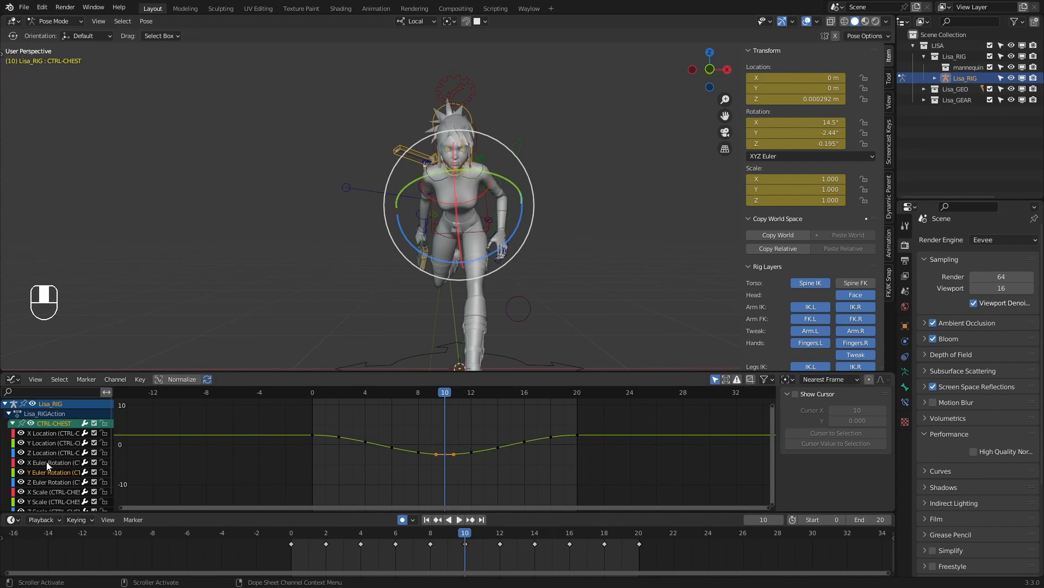
left_click(98, 473)
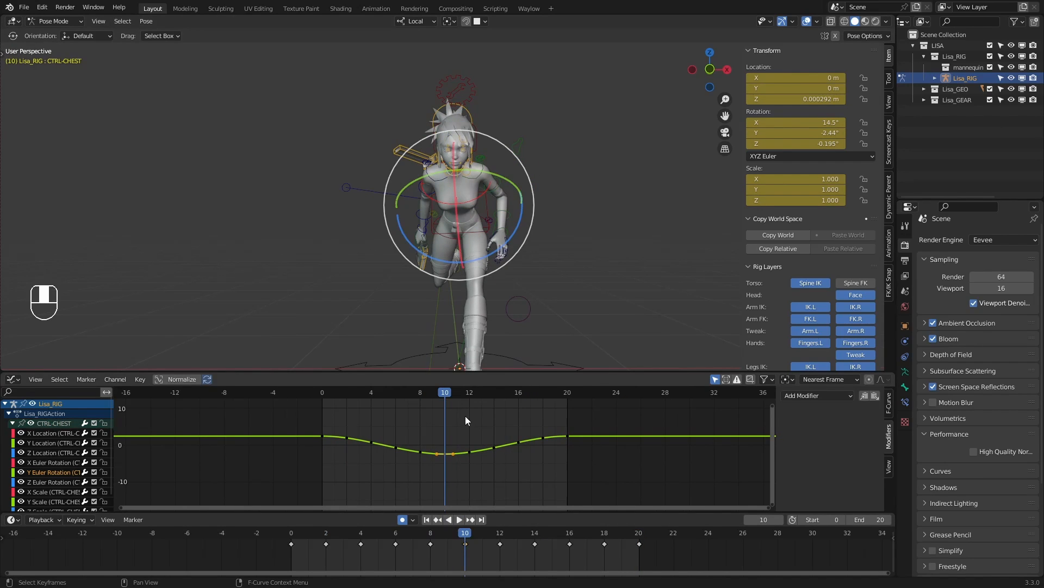
left_click_drag(465, 419, 435, 464)
key("g")
right_click(442, 473)
Try flipping all the chest's Y rotation keyframes by scaling them -1 along Y, play the cycle, undo the flip and return to frame 0
left_click_drag(610, 418, 312, 478)
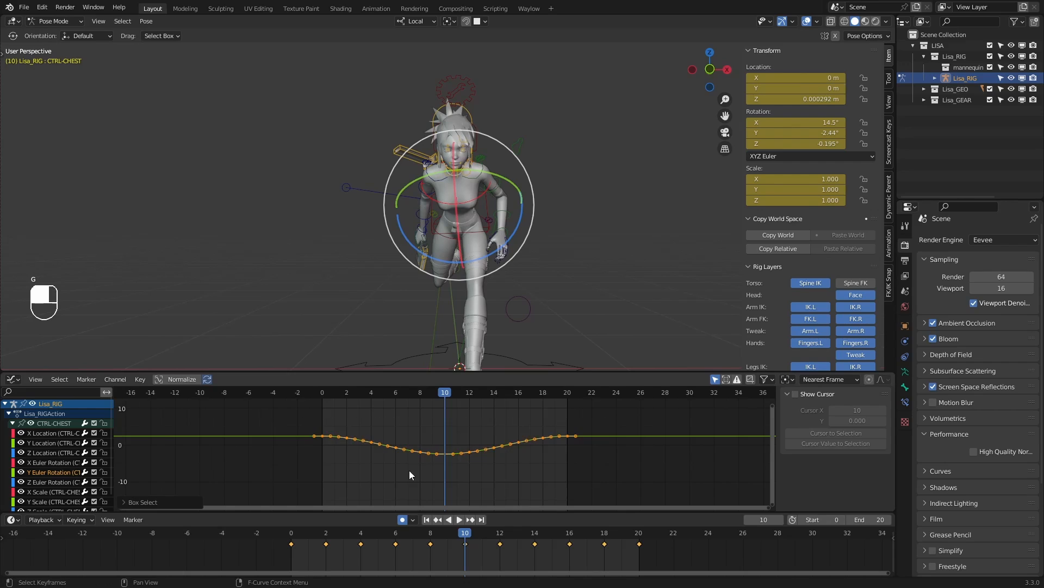
left_click(608, 464)
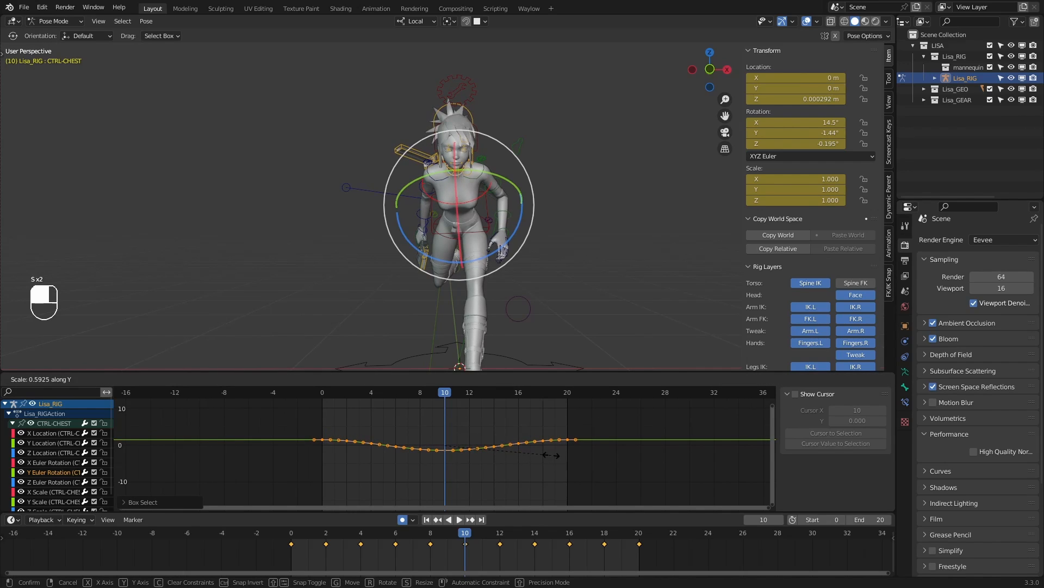
type("-1")
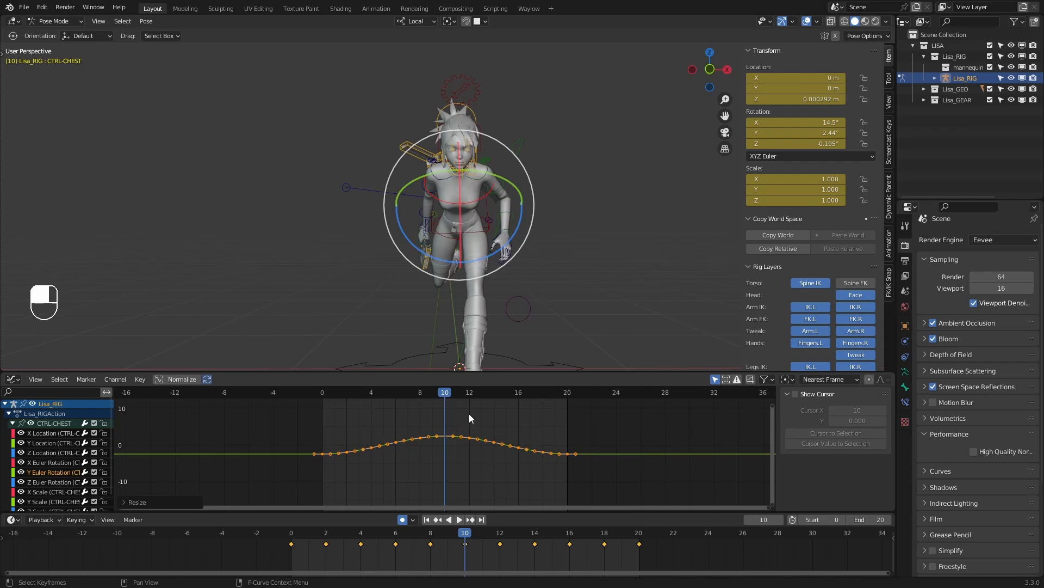
left_click_drag(443, 393, 318, 397)
key("space")
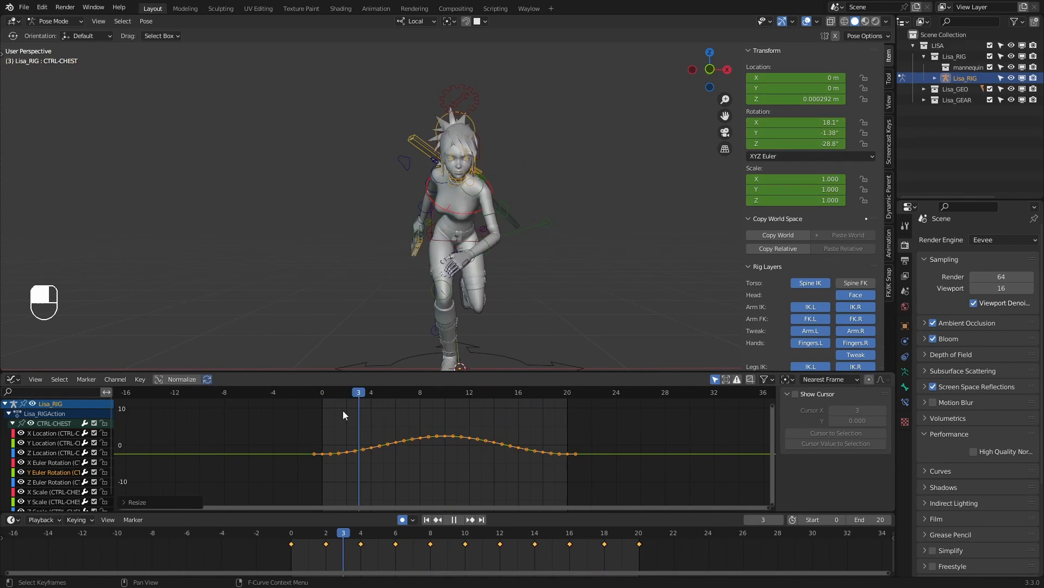
left_click_drag(343, 411, 314, 410)
left_click(459, 519)
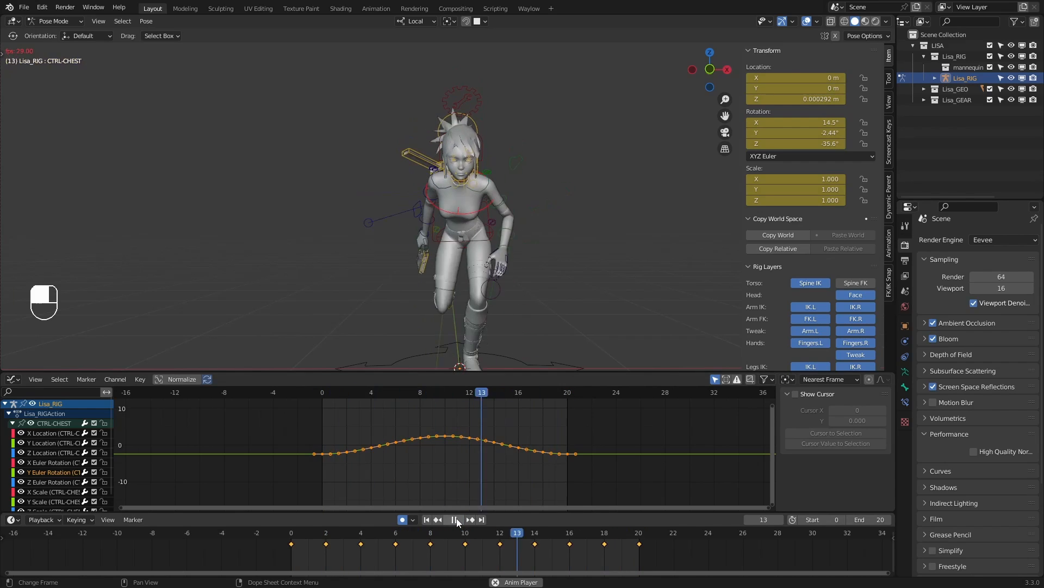
left_click(455, 520)
key("ctrl+z")
key("ctrl+z")
left_click_drag(427, 397, 318, 397)
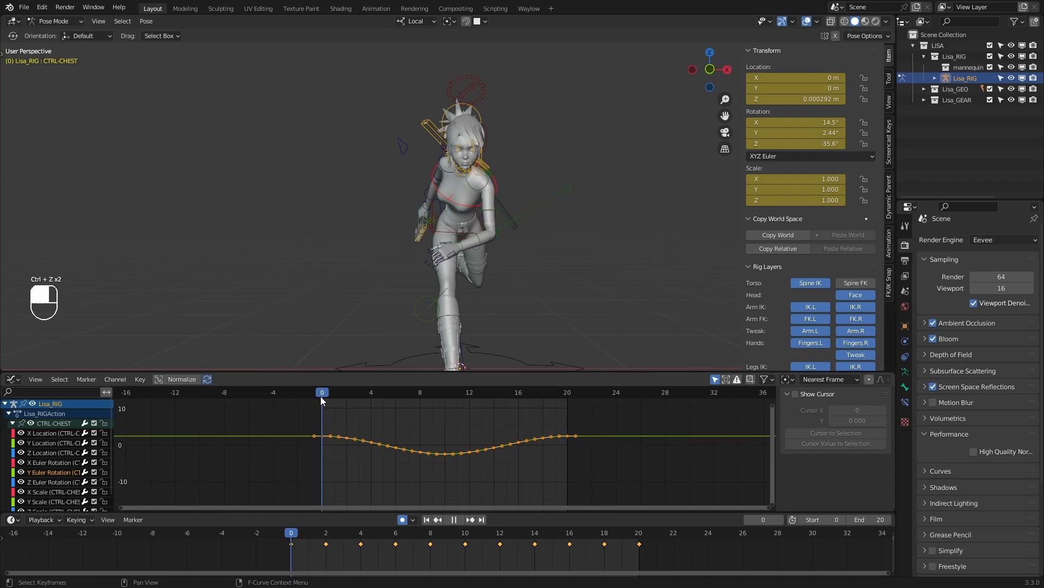
key("Escape")
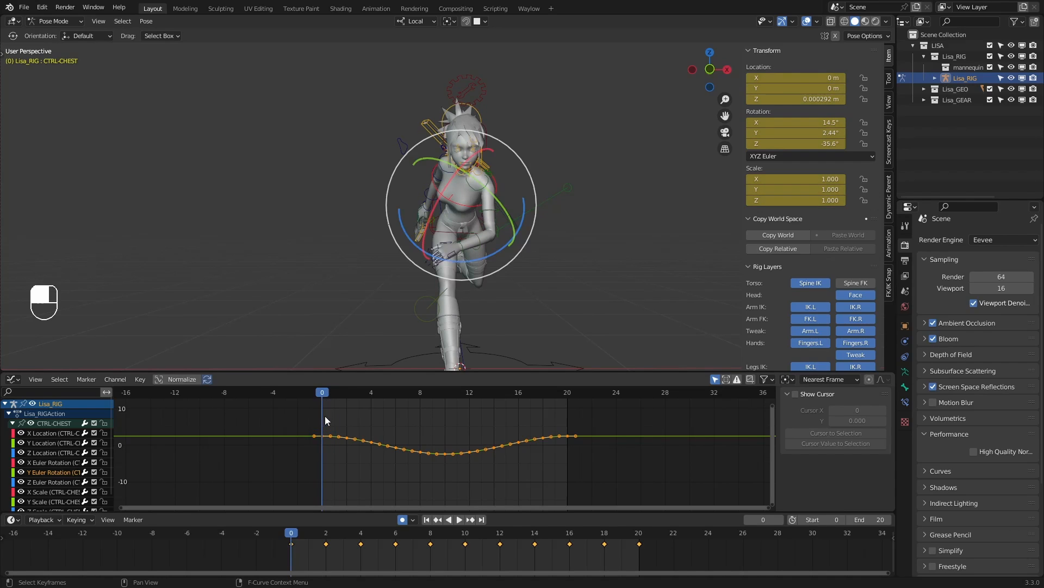
Try adjusting the chest's Y rotation keyframe at frame 0 and scaling the keyframes from frames 2 to 18 along Y
left_click_drag(325, 416, 314, 449)
left_click(386, 473)
key("Escape")
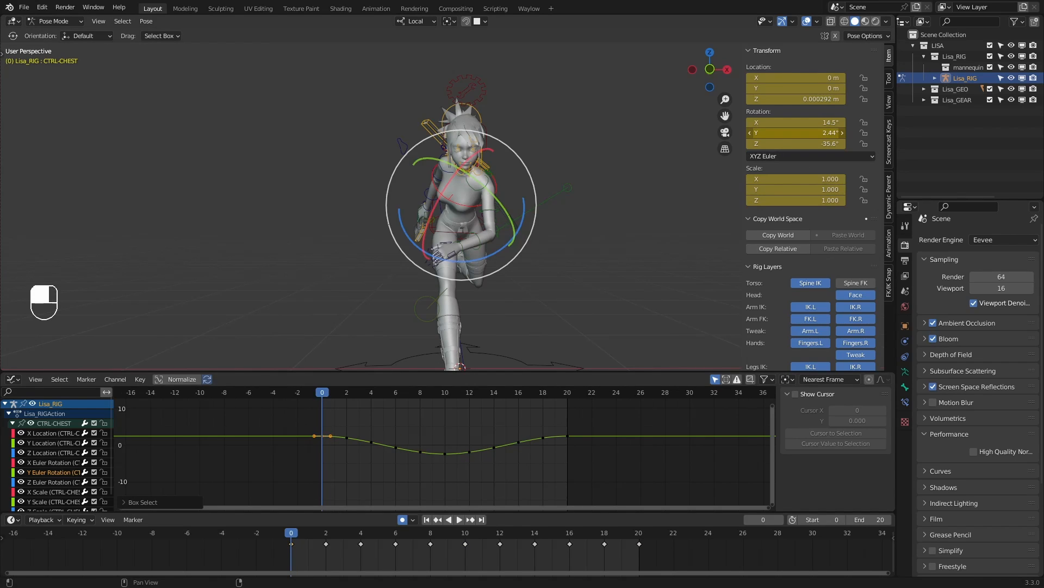
key("ctrl+z")
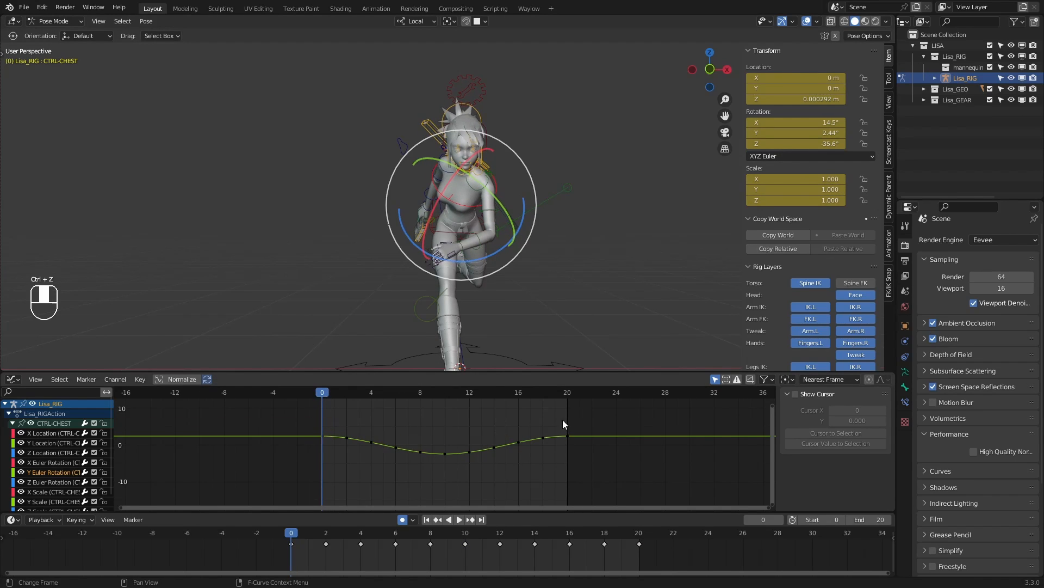
left_click_drag(562, 419, 327, 486)
key("s")
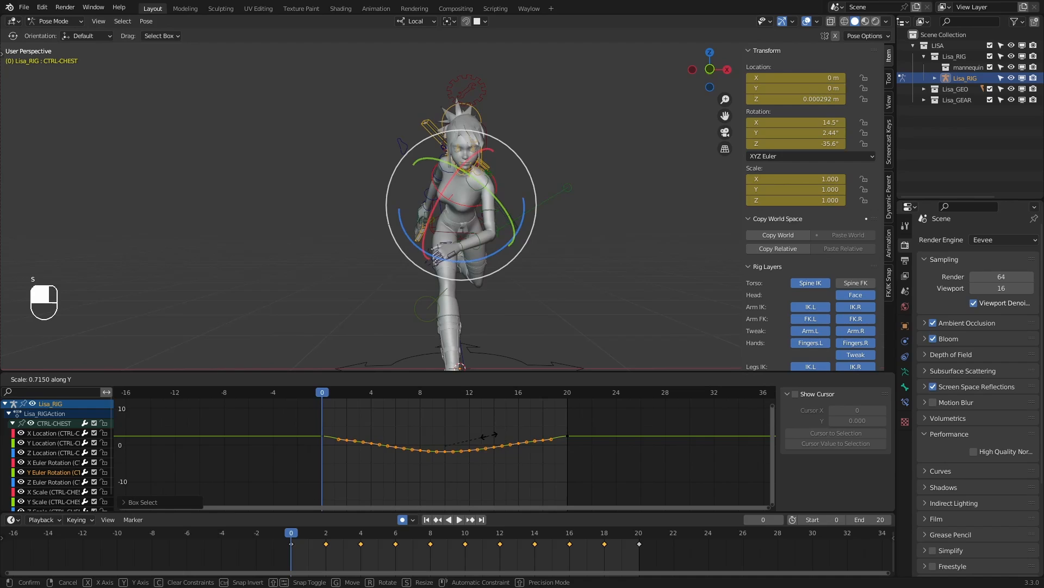
left_click(488, 435)
left_click(411, 412)
Select all keyframes of the chest's Y Euler Rotation curve and invert them by scaling -1 along Y
left_click_drag(624, 416, 294, 496)
type("s")
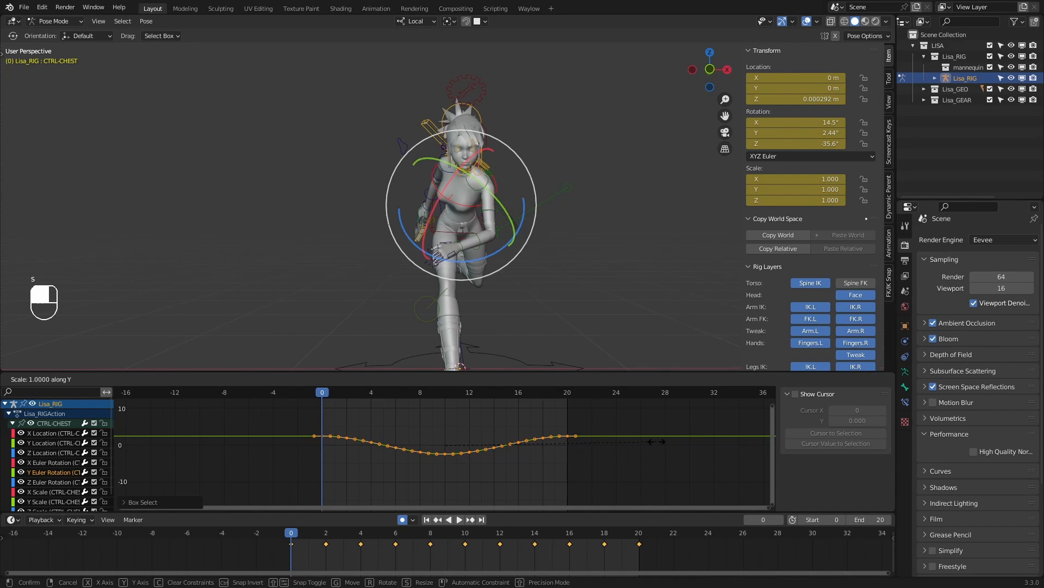
type("-1")
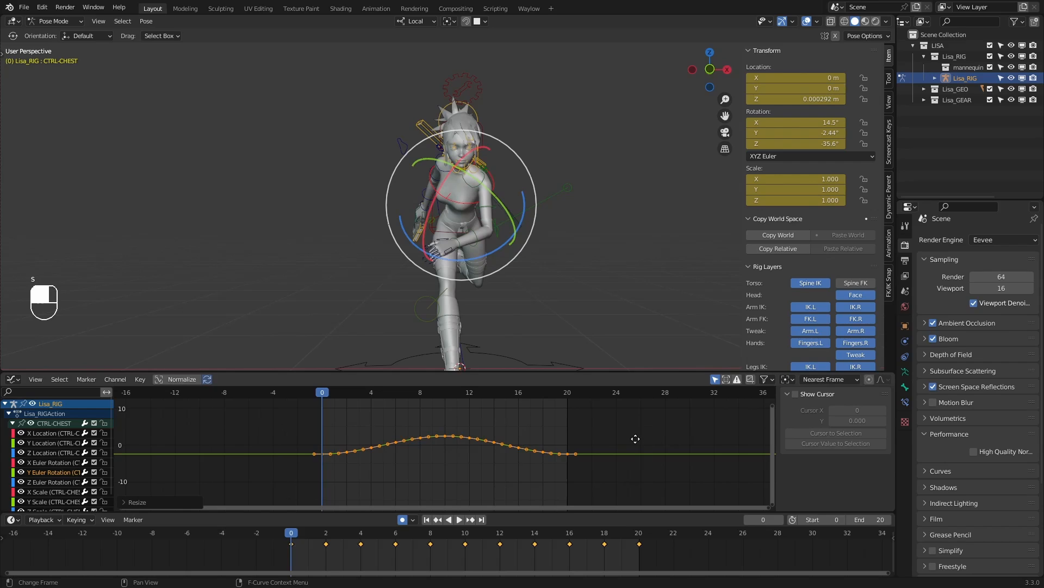
Move the whole inverted chest curve upward until the Y rotation at frame 0 is about 2.46°
type("g")
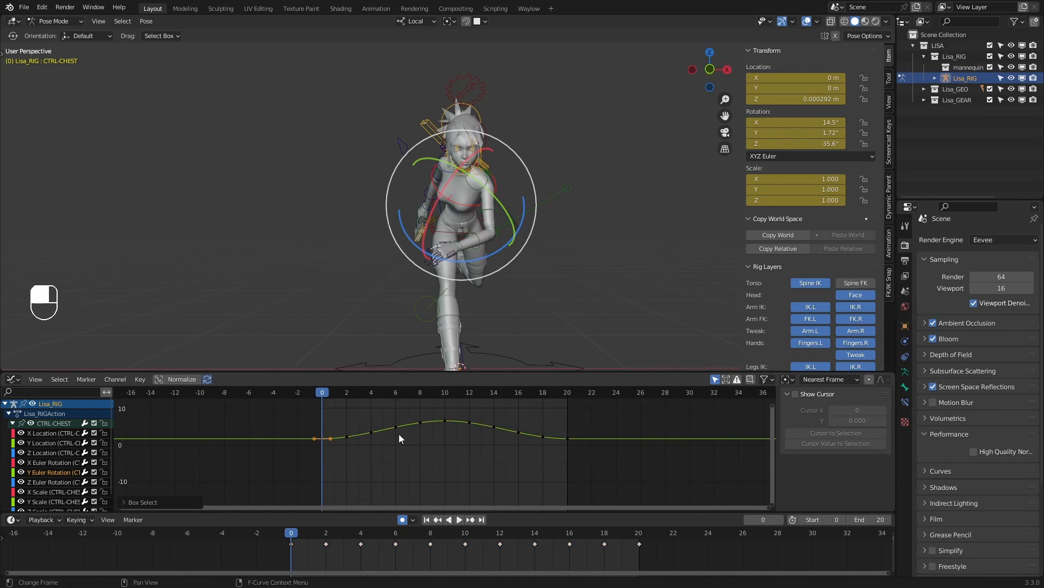
key("ctrl+z")
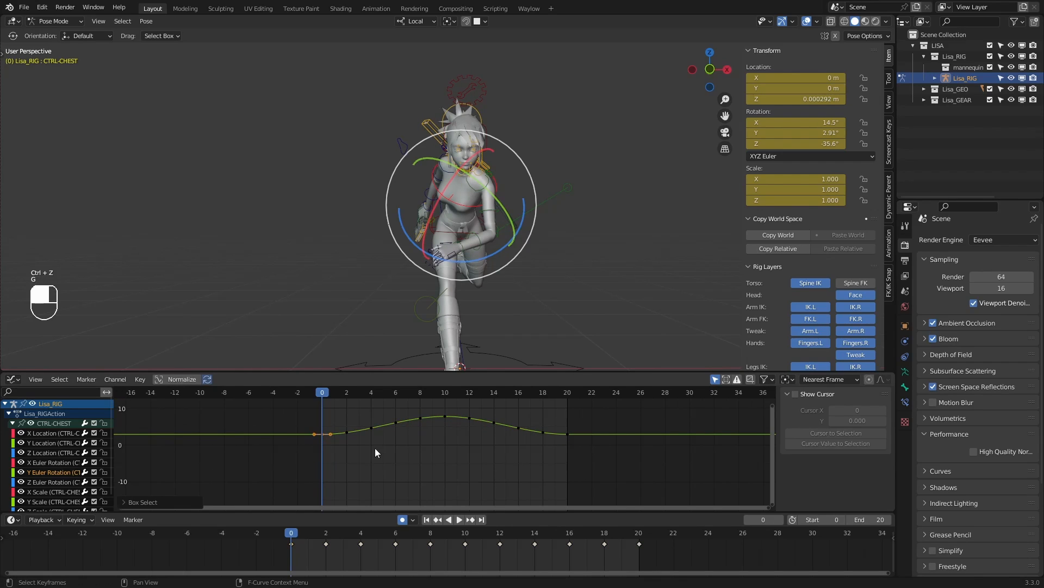
left_click_drag(625, 469, 308, 407)
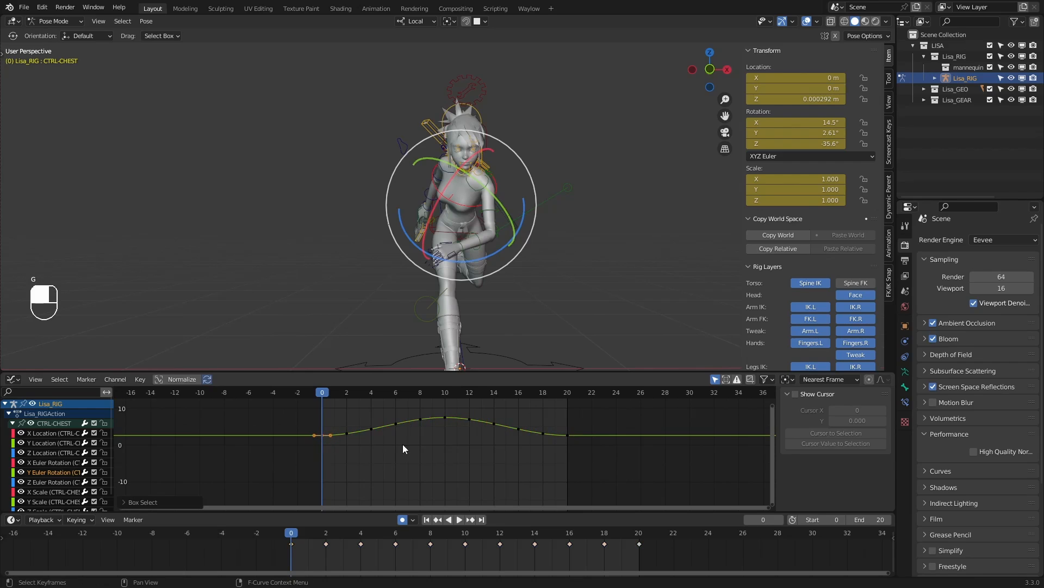
left_click_drag(628, 463, 301, 412)
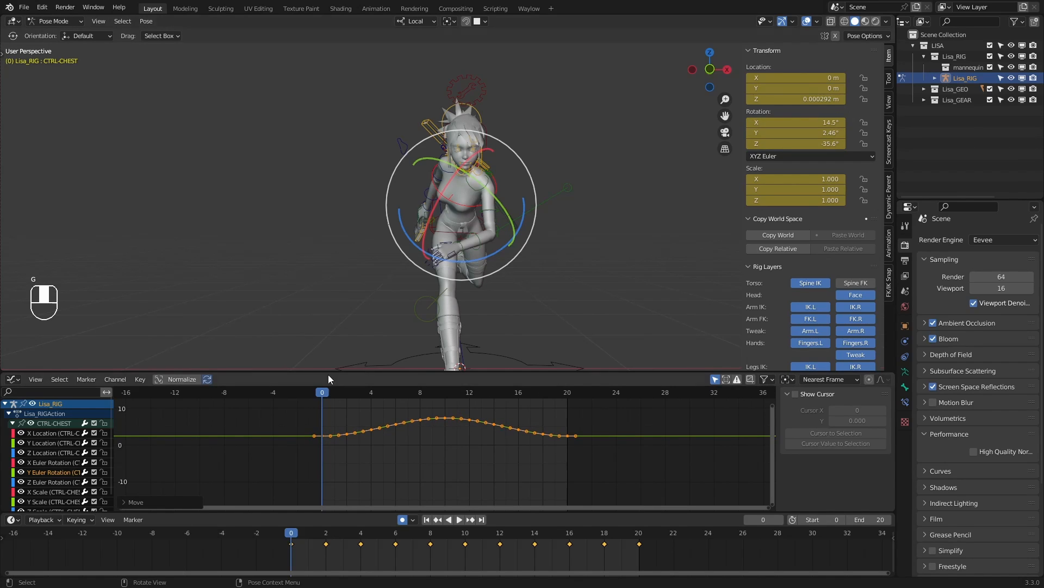
Scrub and play back the run cycle to examine the chest motion from the front and the side
left_click_drag(326, 394, 518, 393)
key("Escape")
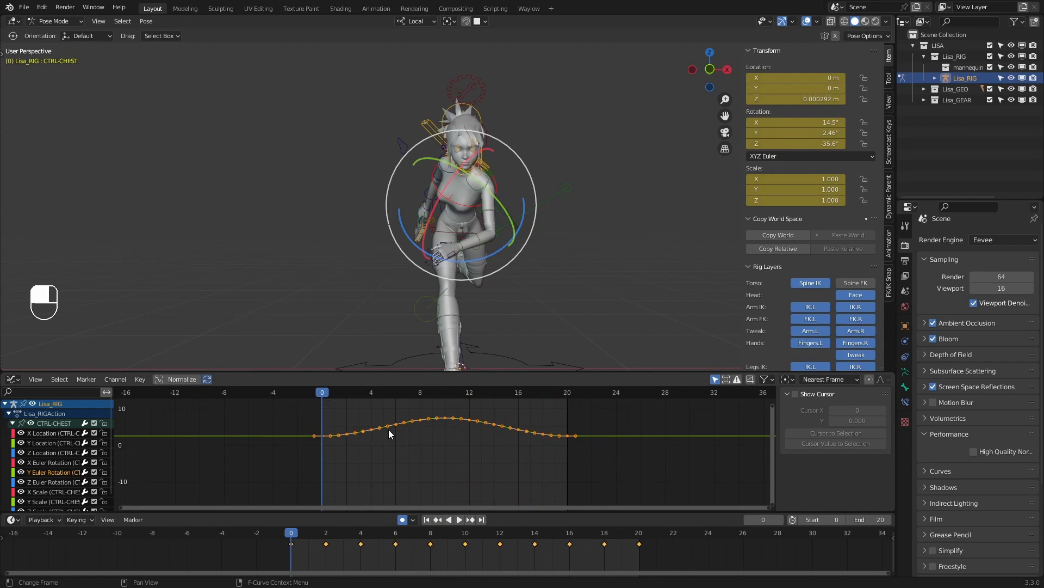
left_click(459, 520)
middle_click_drag(497, 288, 601, 290)
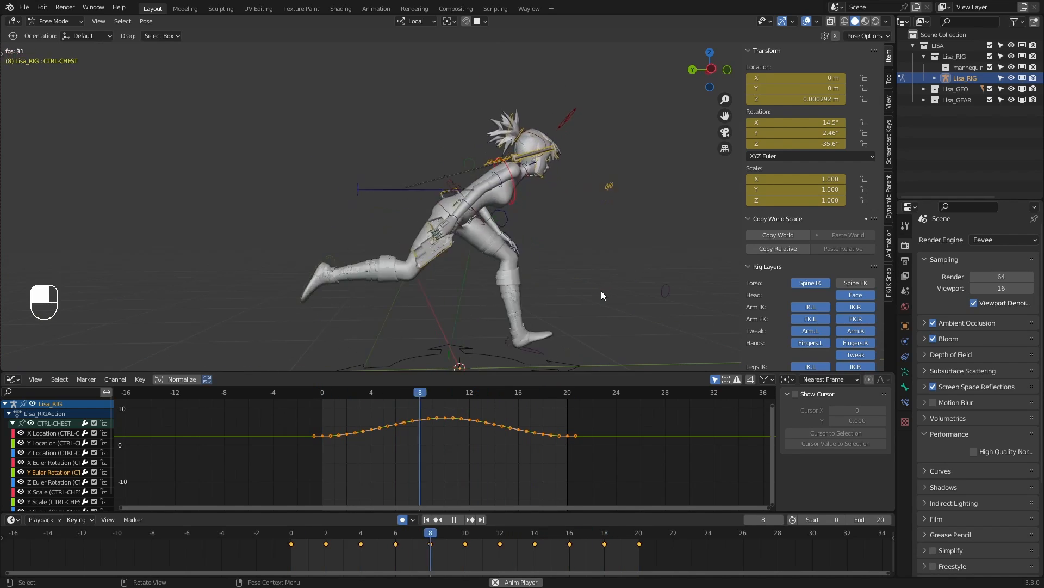
left_click(446, 521)
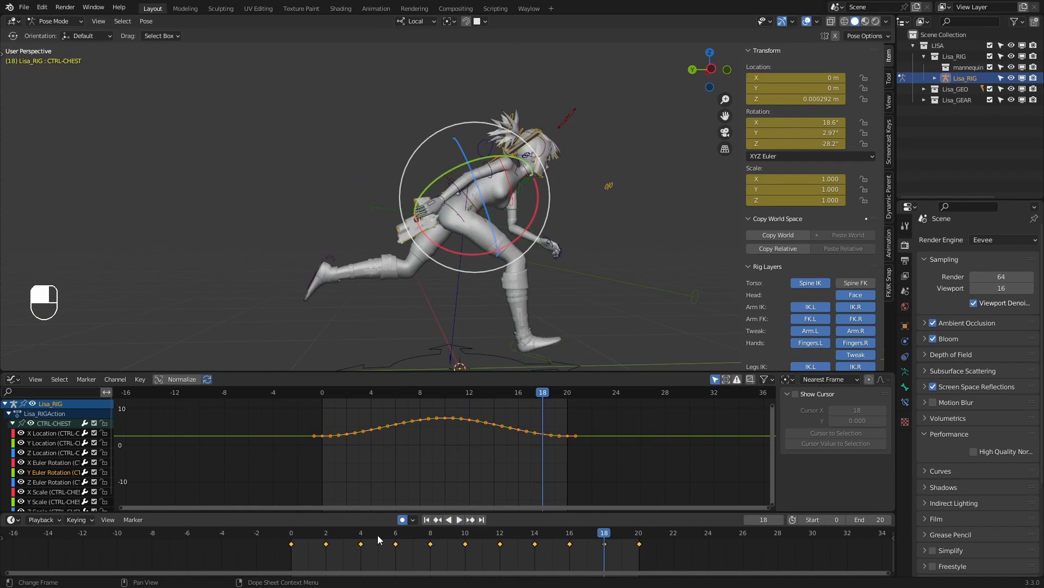
Select the right upper arm control and rotate it at frame 4 to add an in-between key
left_click_drag(378, 535, 430, 522)
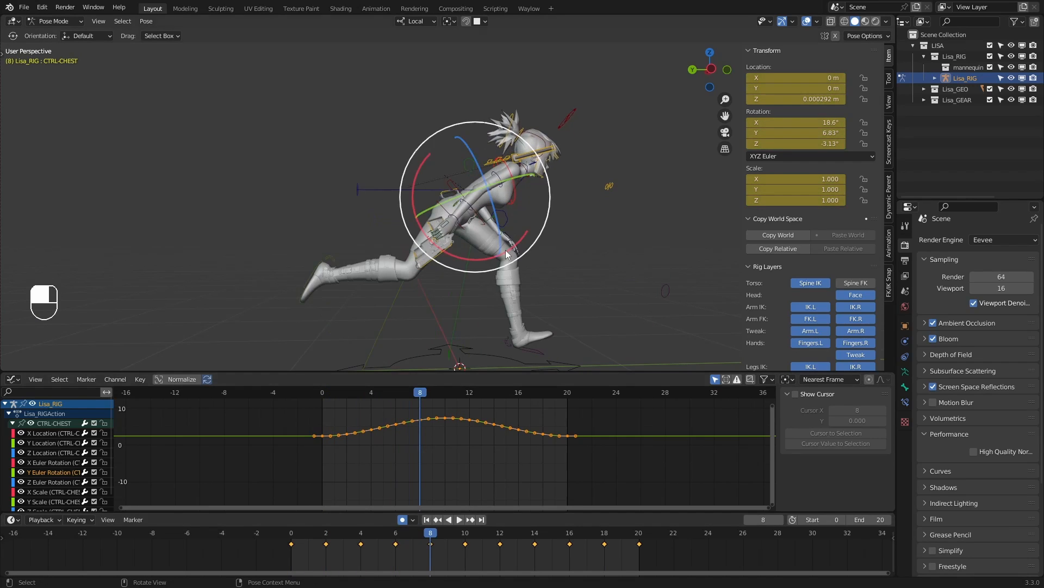
left_click(507, 191)
left_click(517, 190)
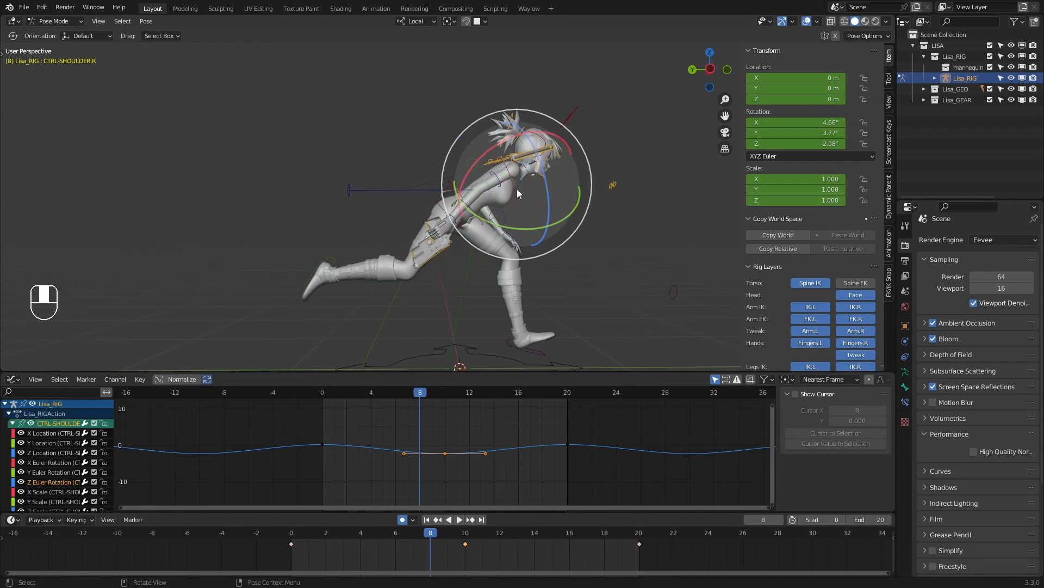
left_click(499, 183)
mouse_move(371, 535)
left_mouse_down()
mouse_move(286, 528)
mouse_move(361, 530)
left_mouse_up()
left_click_drag(474, 227, 456, 214)
Rotate the right upper arm control 4.32° about its local Z axis at frame 14, and review the motion from frame 1
left_click_drag(342, 530, 536, 543)
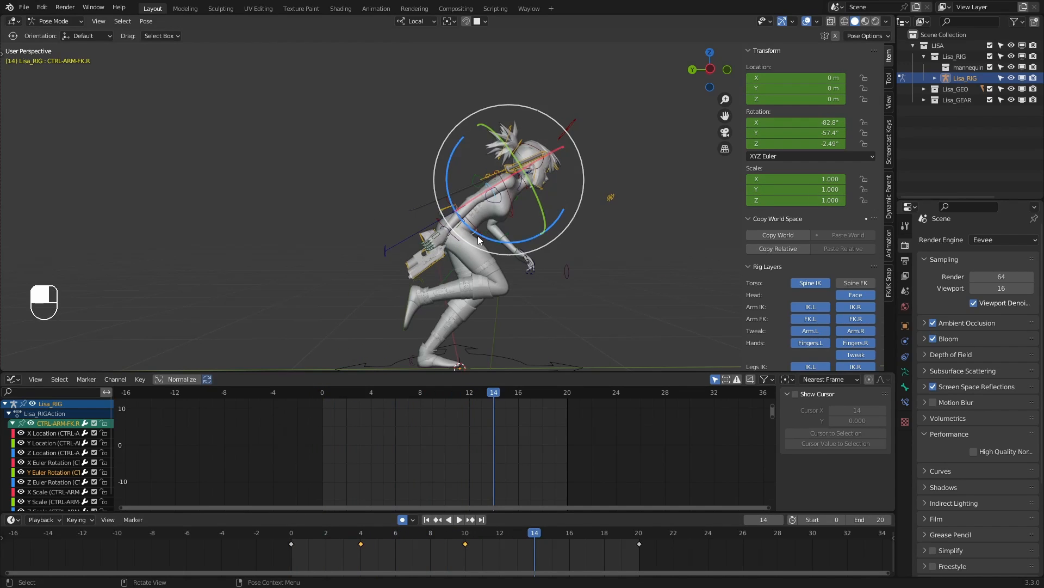
left_click(485, 236)
left_click(307, 533)
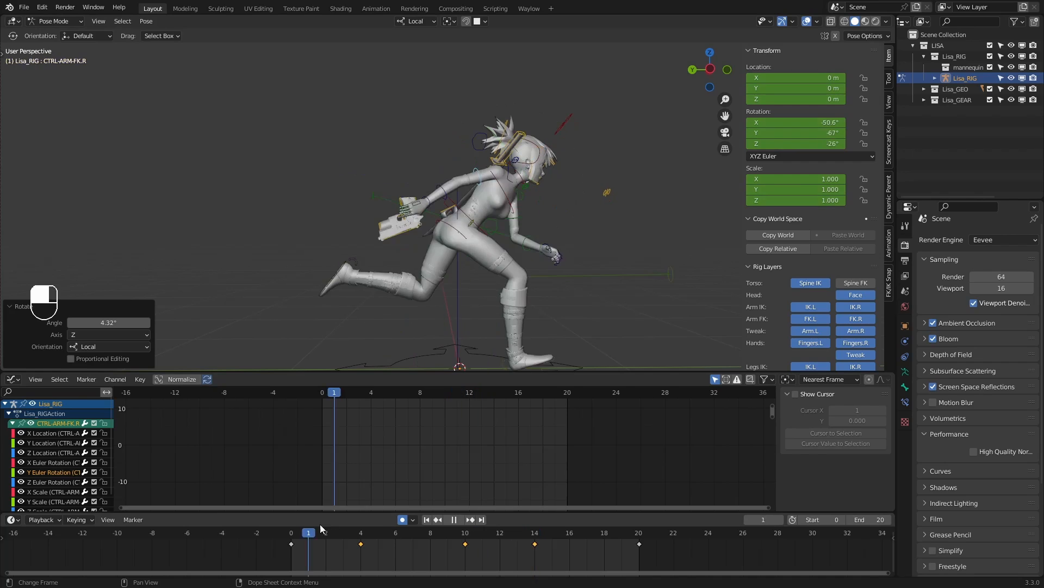
Play back and scrub the run cycle to examine the right arm swing from the side and the front
key("space")
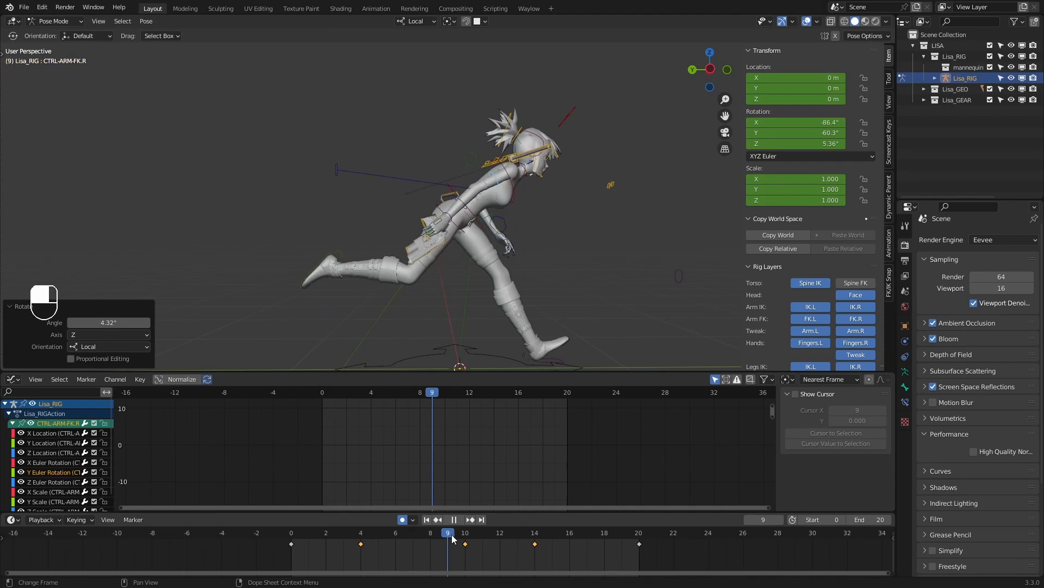
left_click_drag(651, 540, 295, 532)
left_click(459, 520)
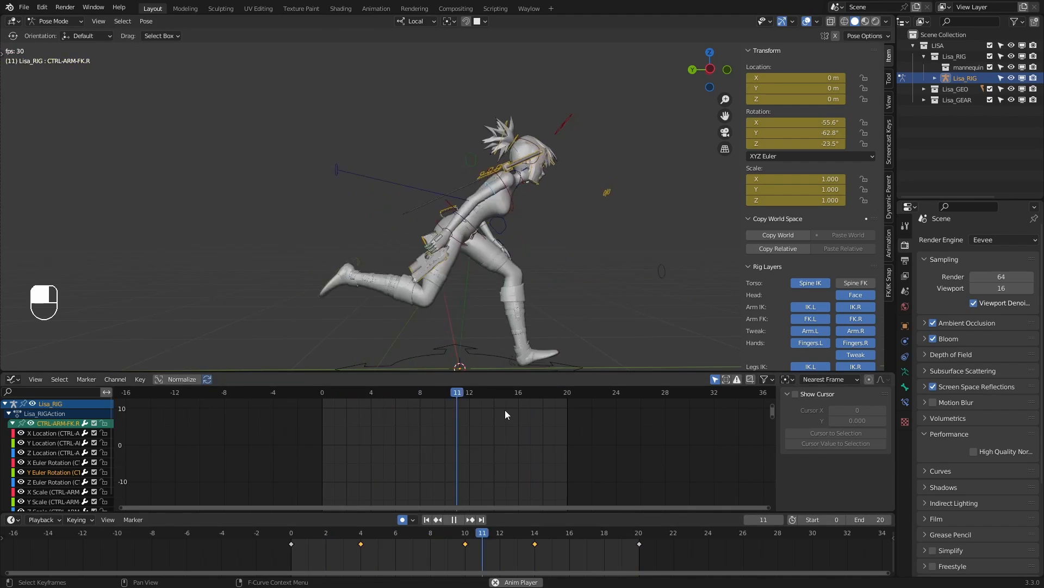
middle_click_drag(490, 349, 439, 278)
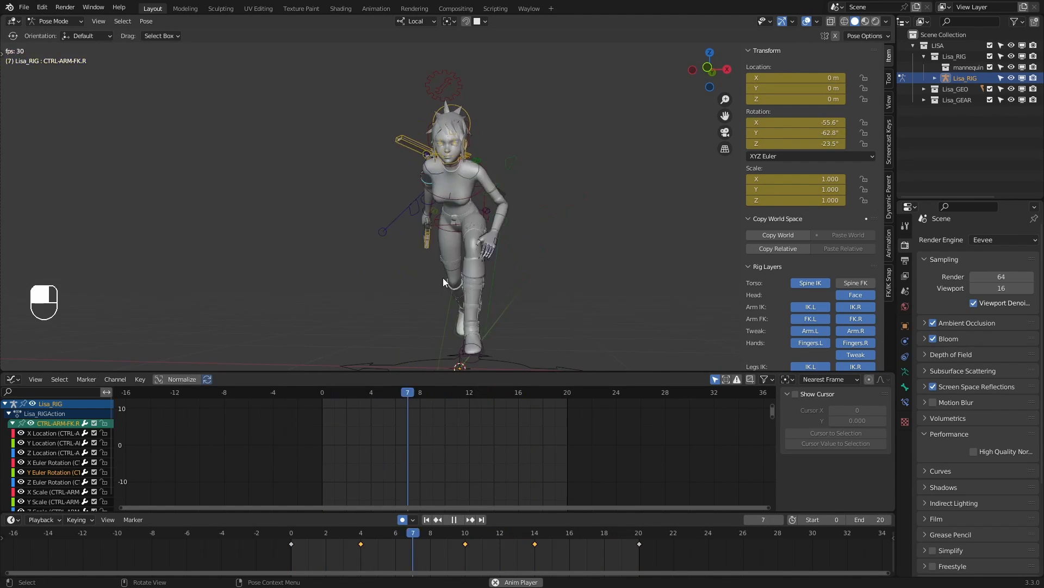
left_click_drag(475, 536, 370, 525)
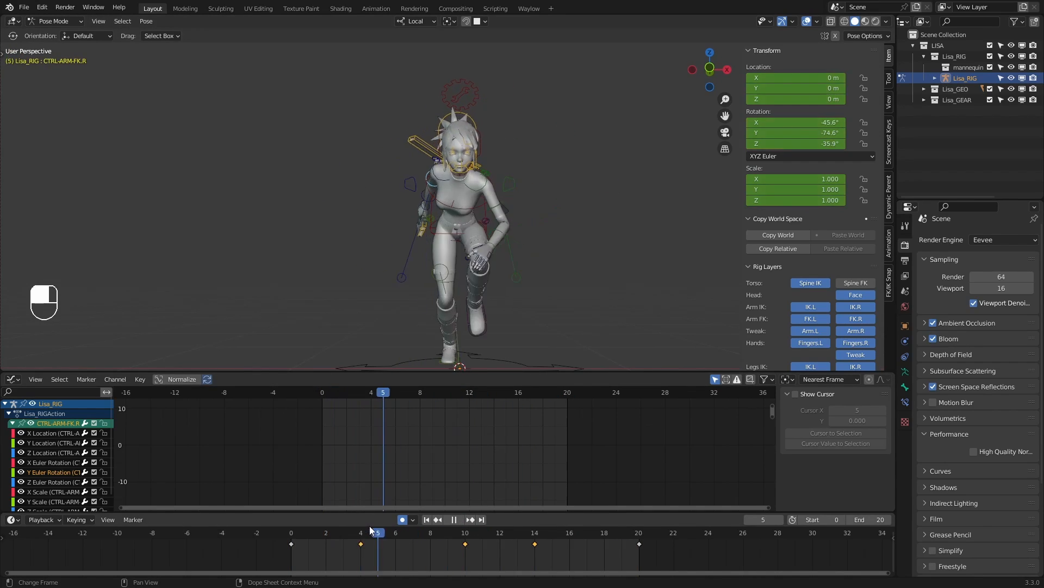
key("Escape")
key("space")
left_click_drag(483, 527, 464, 527)
Step through the right arm's keyed poses between frames 14 and 0 to compare them from the front
key("2")
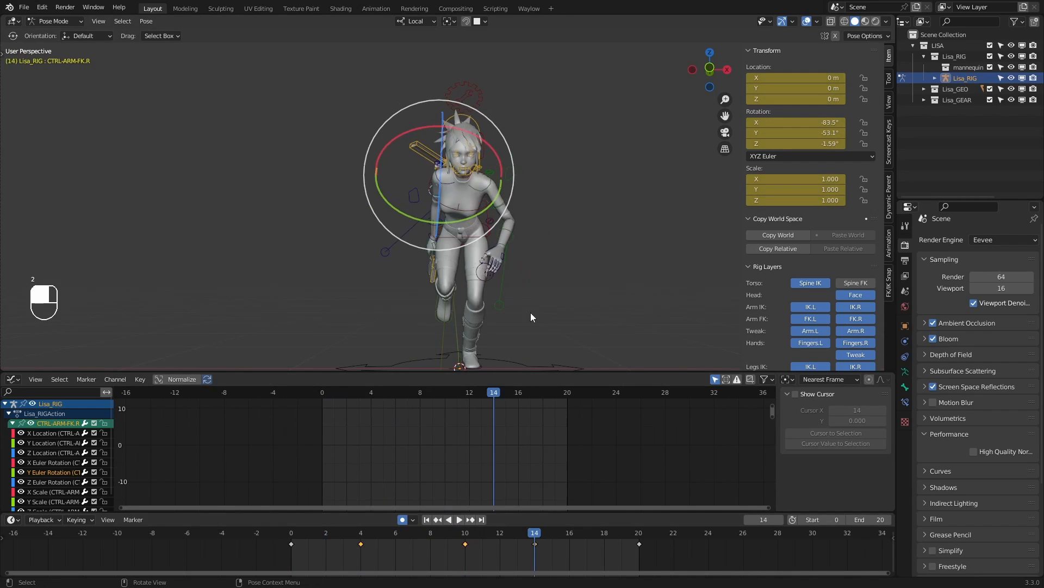
key("1")
key("1")
key("2")
left_click_drag(413, 125, 413, 121)
key("1")
key("1")
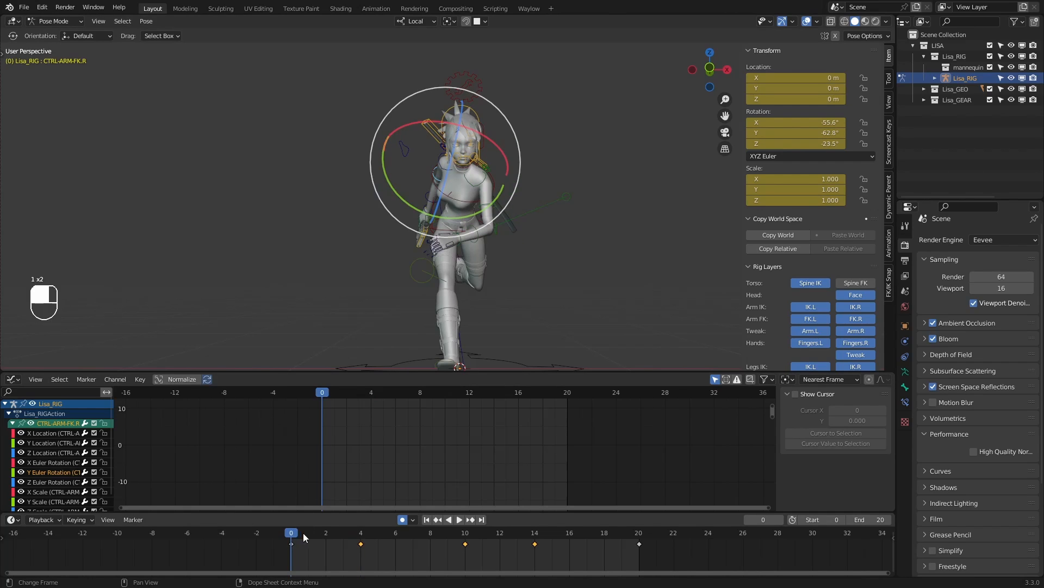
At frame 10, rotate the right upper arm control freely by -1.15° and -8.59°, and key the pose in solid shading
key("space")
key("2")
key("2")
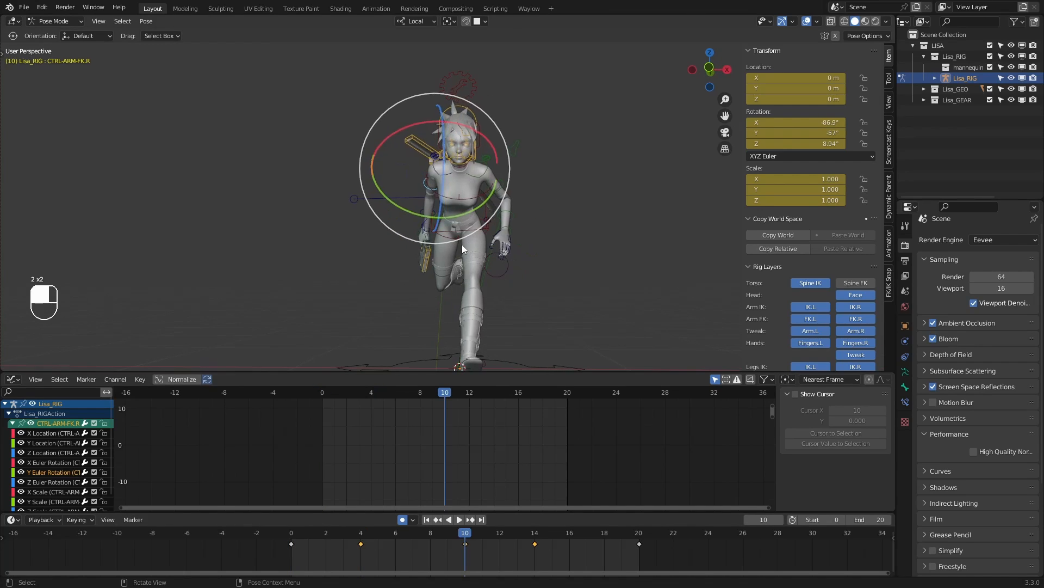
left_click_drag(461, 248, 458, 220)
key("z")
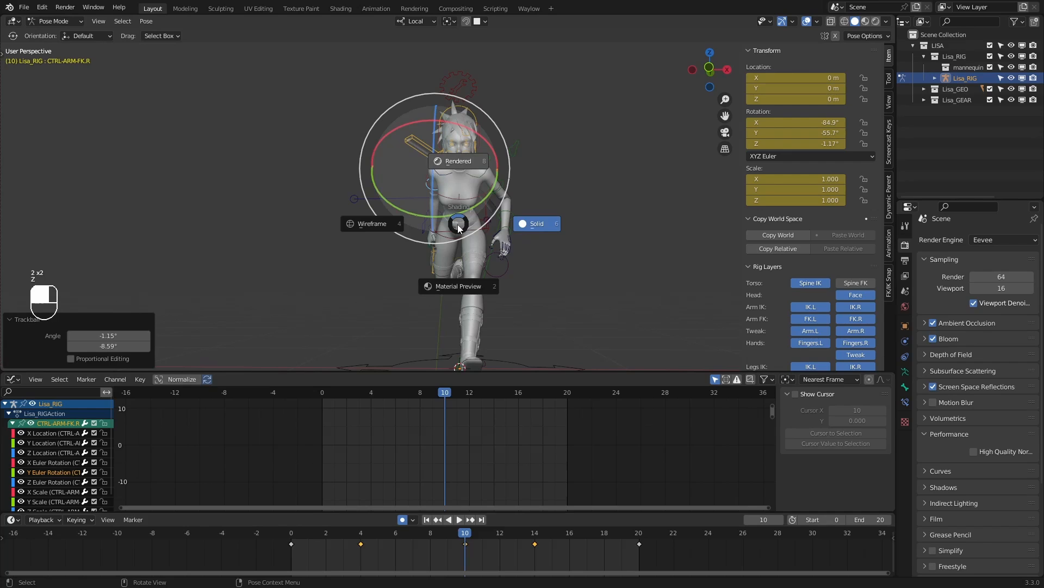
left_click(465, 246)
key("i")
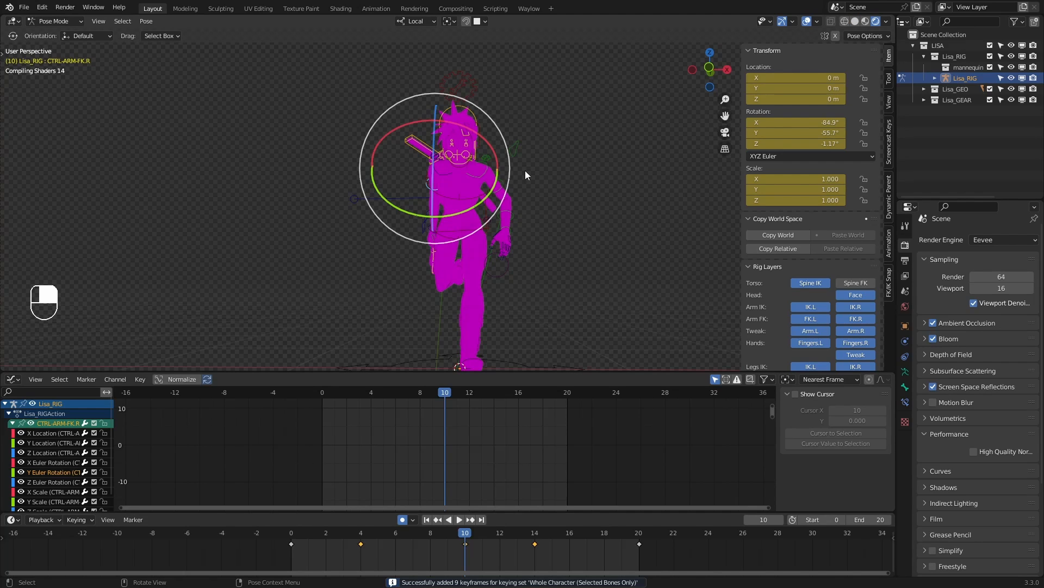
left_click(855, 21)
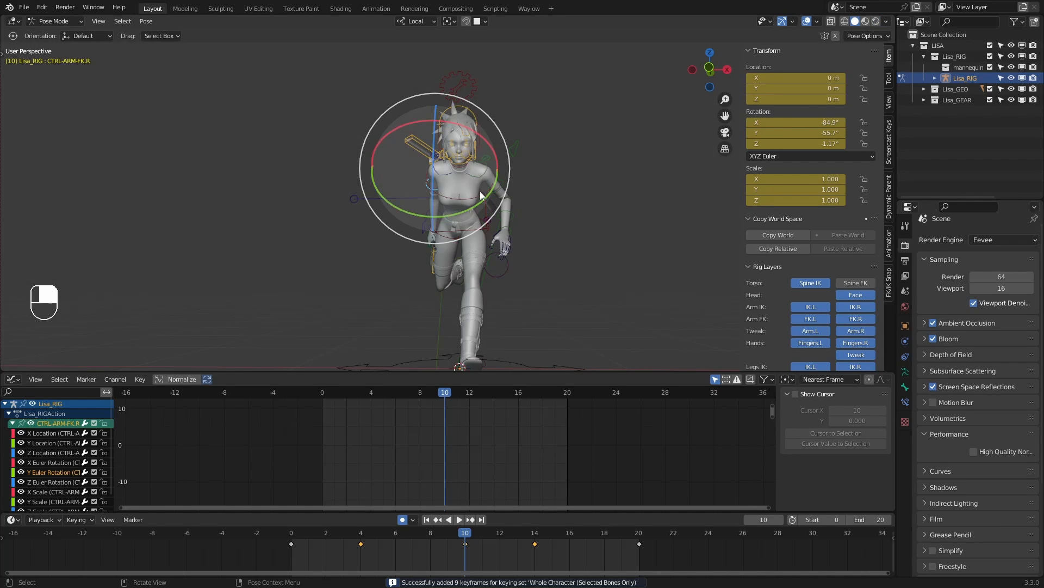
Rotate the right upper arm control about the Y axis at frame 10 to about -61.2°, -50.2°, -30.6°
key("r")
key("y")
key("y")
left_click(457, 204)
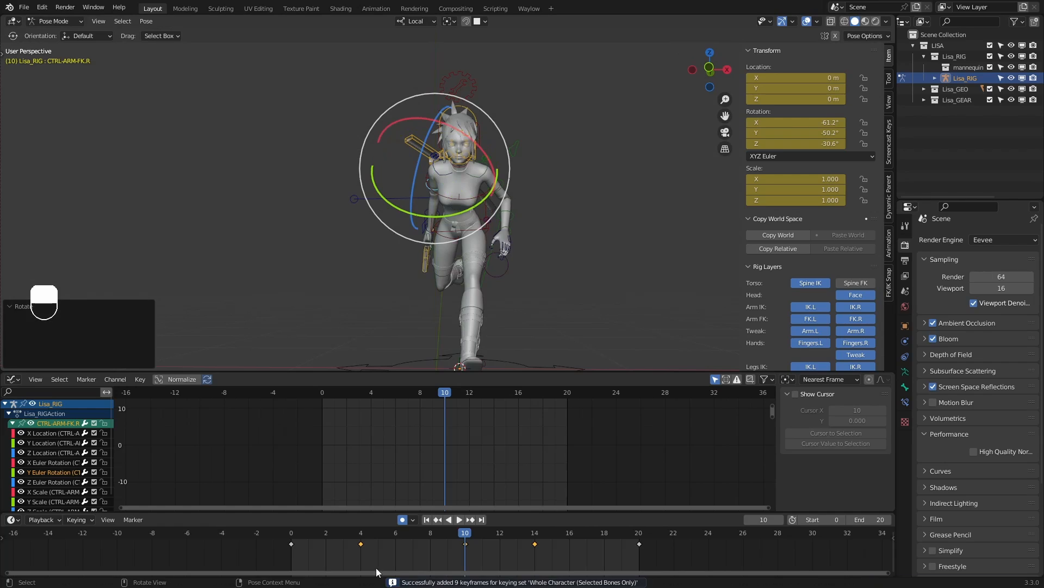
Try deleting the right arm key at frame 4, check the motion, and undo the deletion
key("x")
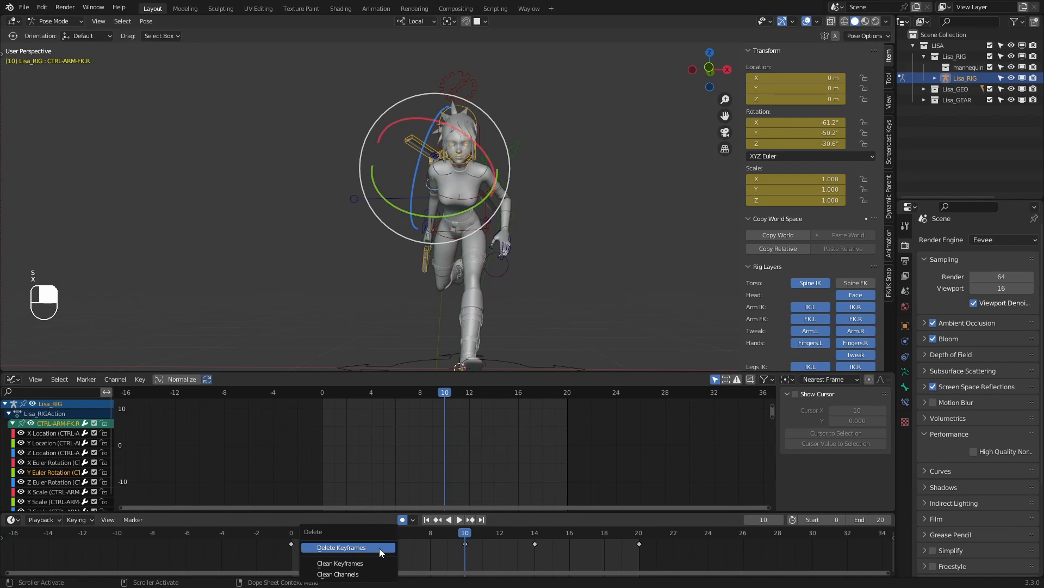
left_click(380, 547)
left_click_drag(381, 533, 477, 535)
key("ctrl+z")
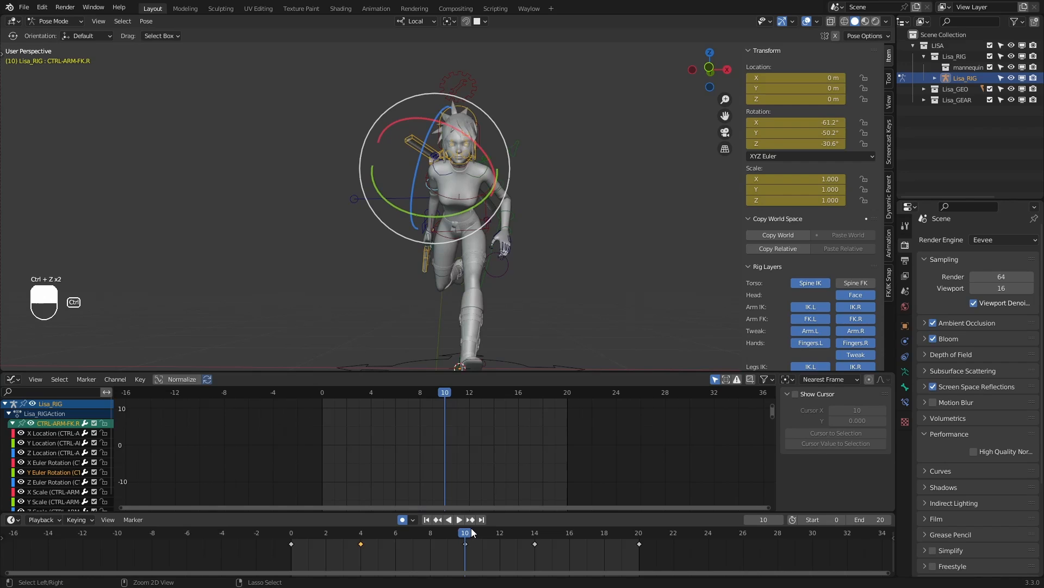
Scrub the arm swing from the front and the side, and try a different Y rotation at frame 14
left_click_drag(441, 534, 308, 524)
key("2")
middle_click_drag(452, 289, 520, 294)
left_click_drag(345, 532, 536, 524)
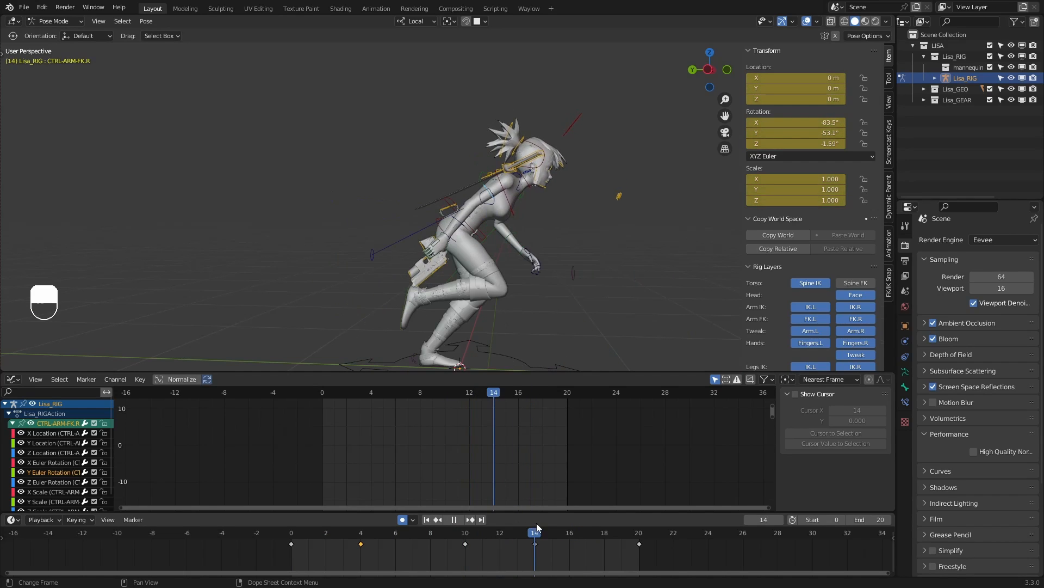
left_click_drag(796, 133, 811, 132)
key("ctrl+z")
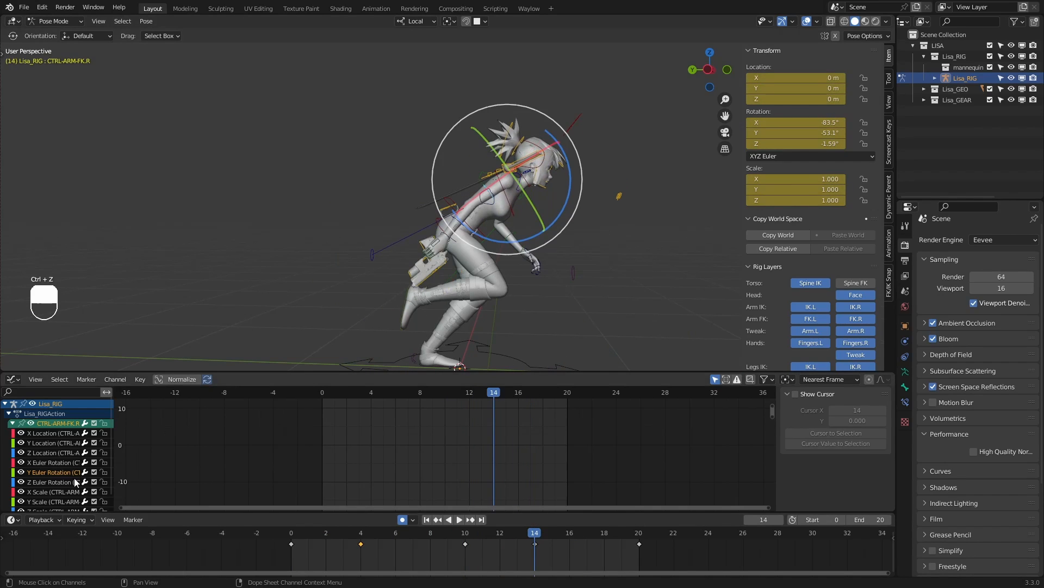
On the right upper arm's Y rotation curve, lower the frame 10 key and raise the frame 14 key to about -45°
left_click(57, 464)
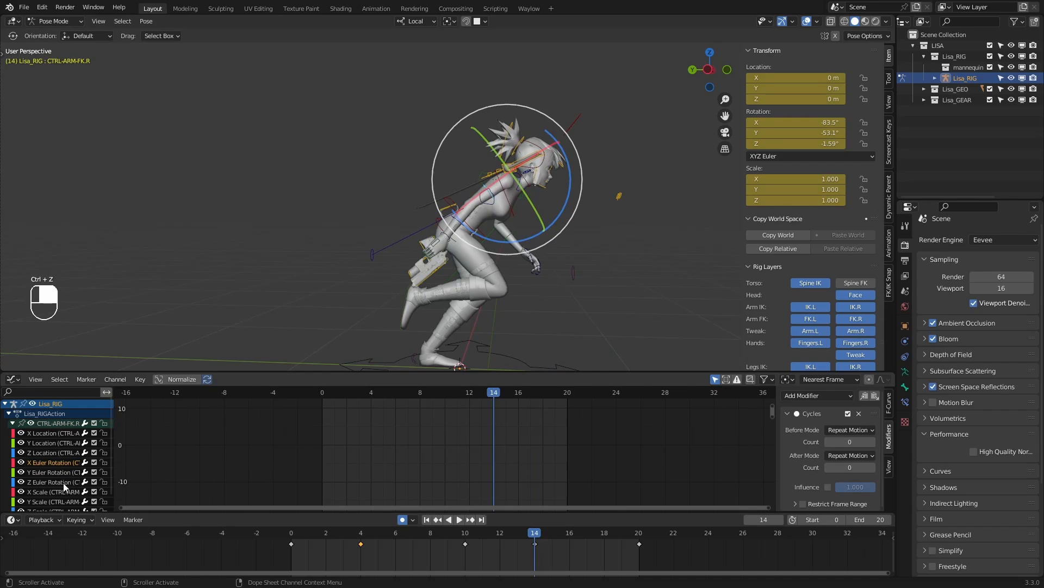
middle_click_drag(522, 428, 509, 469, "ctrl")
left_click(586, 440)
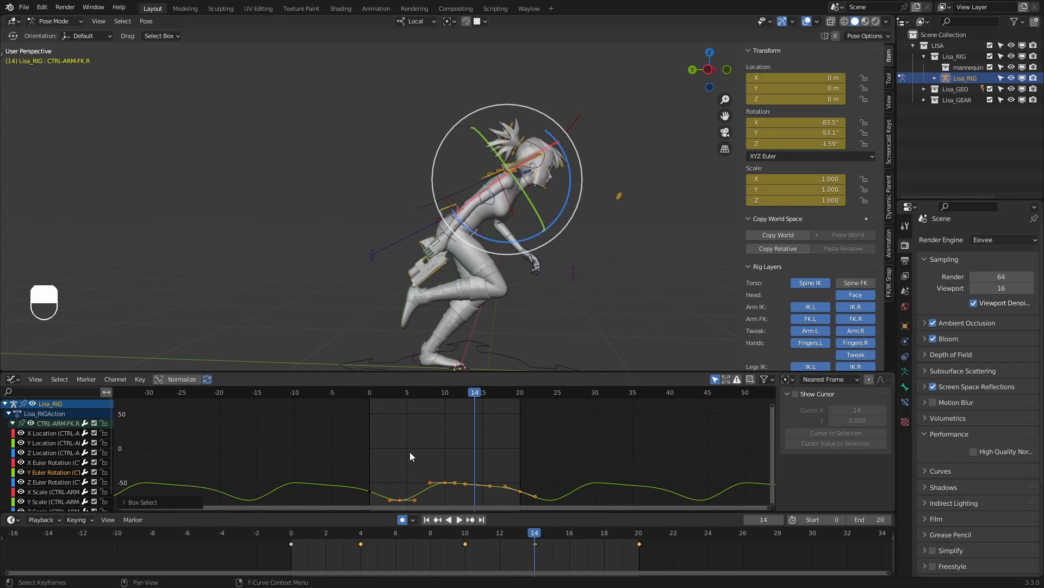
key("KP_Decimal")
scroll(414, 435, "down", 3)
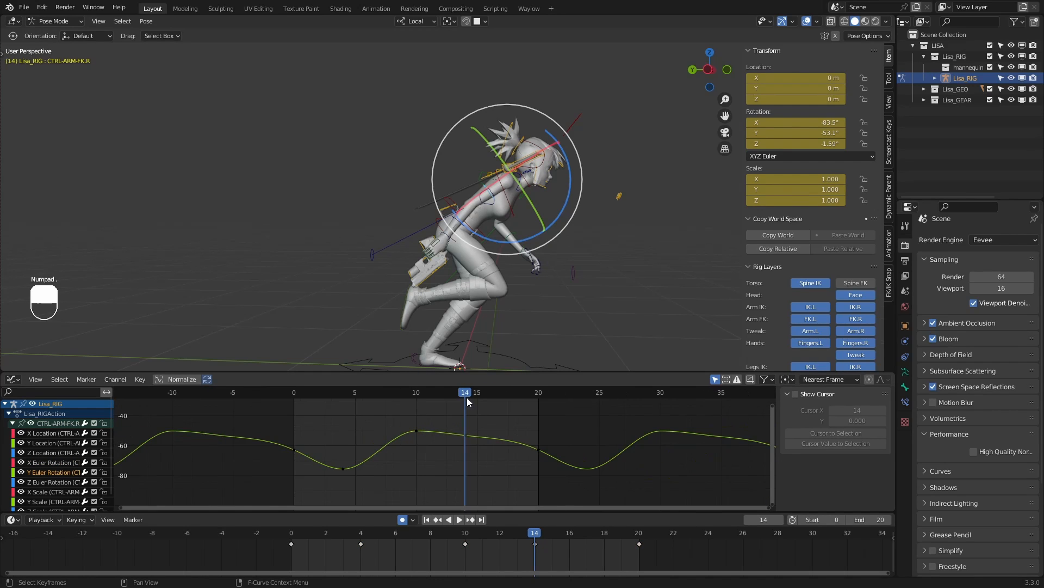
left_click_drag(485, 403, 460, 451)
key("g")
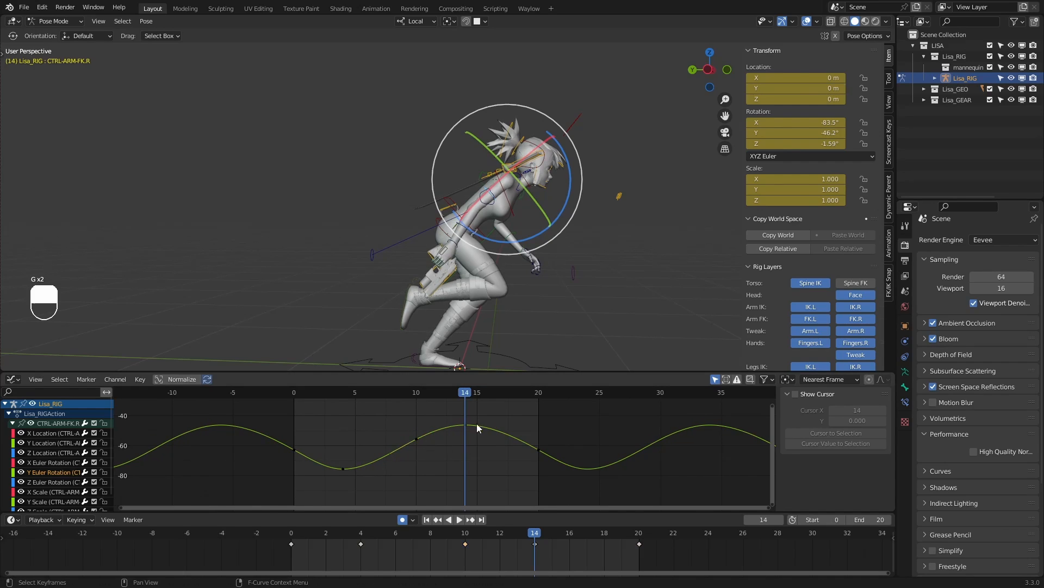
left_click_drag(478, 428, 460, 418)
key("g")
Scrub and play back the run cycle to check the reshaped right arm swing from the side and the front
key("space")
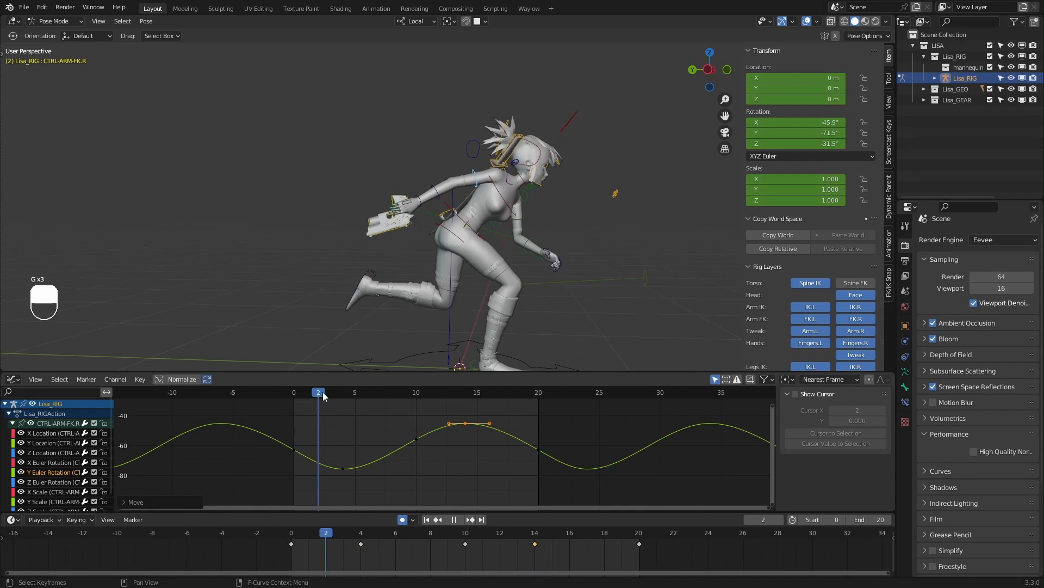
left_click_drag(379, 399, 545, 397)
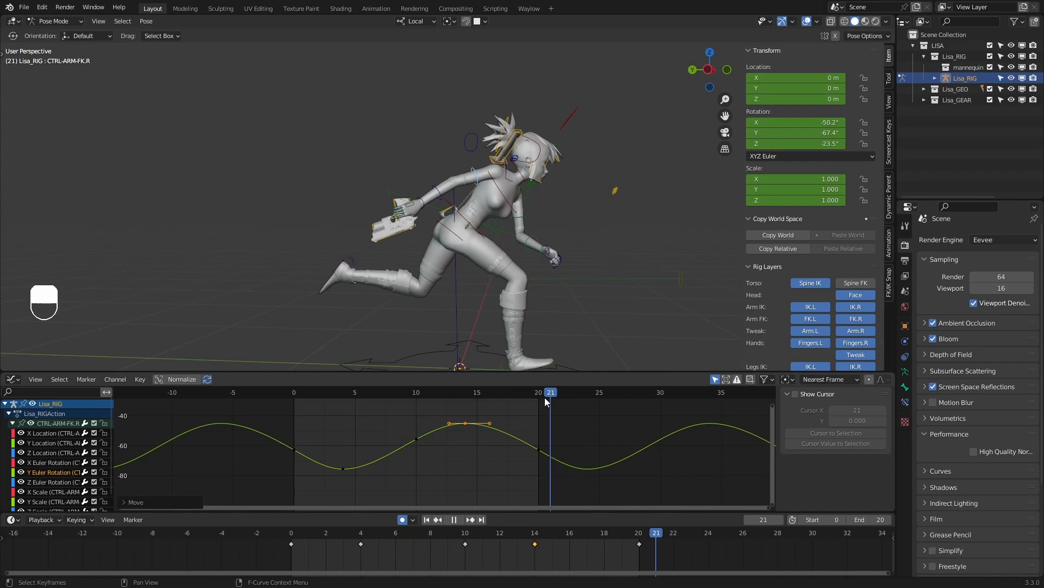
left_click(543, 394)
left_click(459, 521)
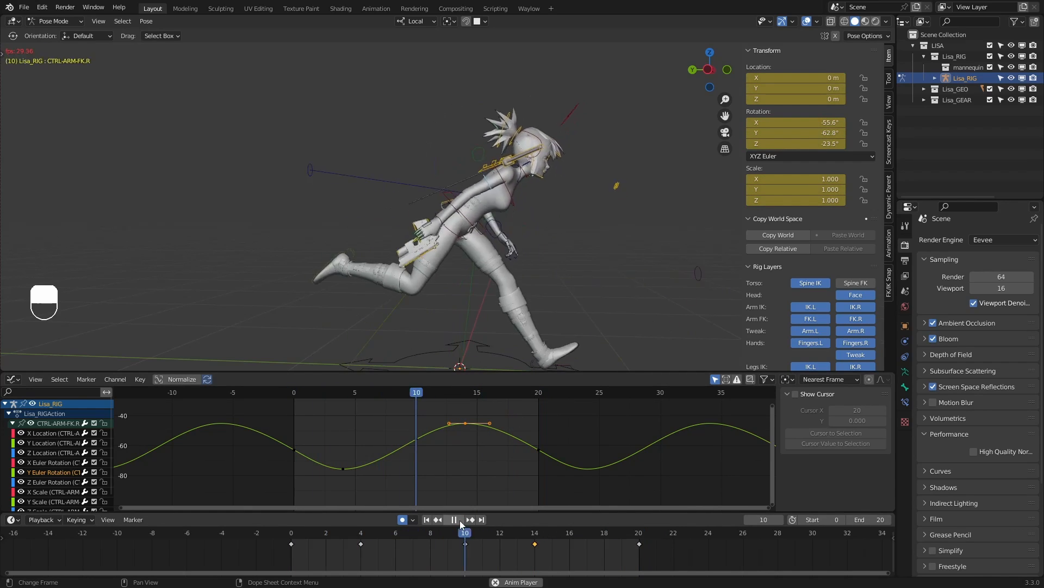
middle_click_drag(566, 289, 471, 280)
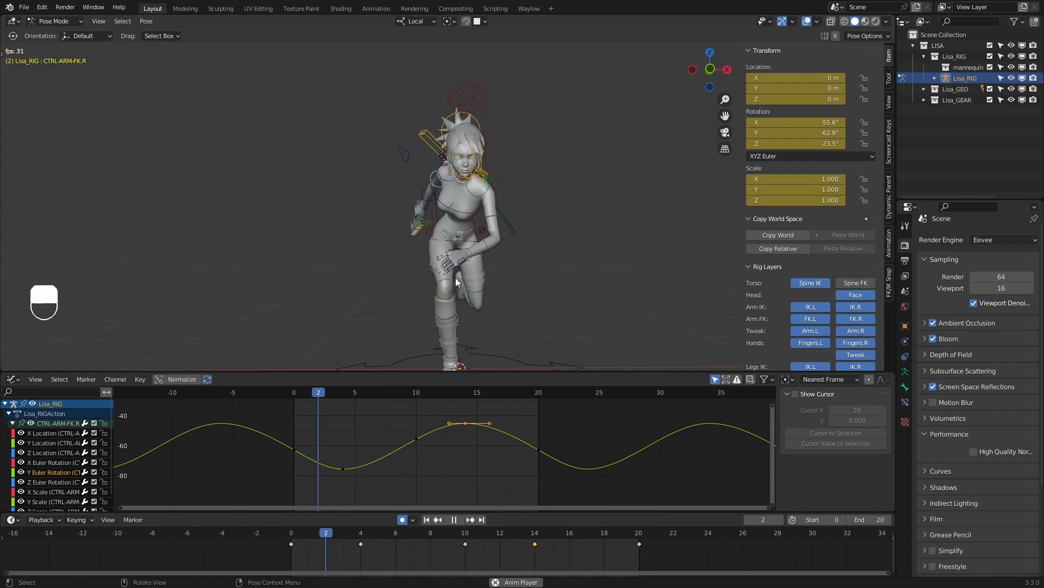
middle_click_drag(452, 278, 517, 284)
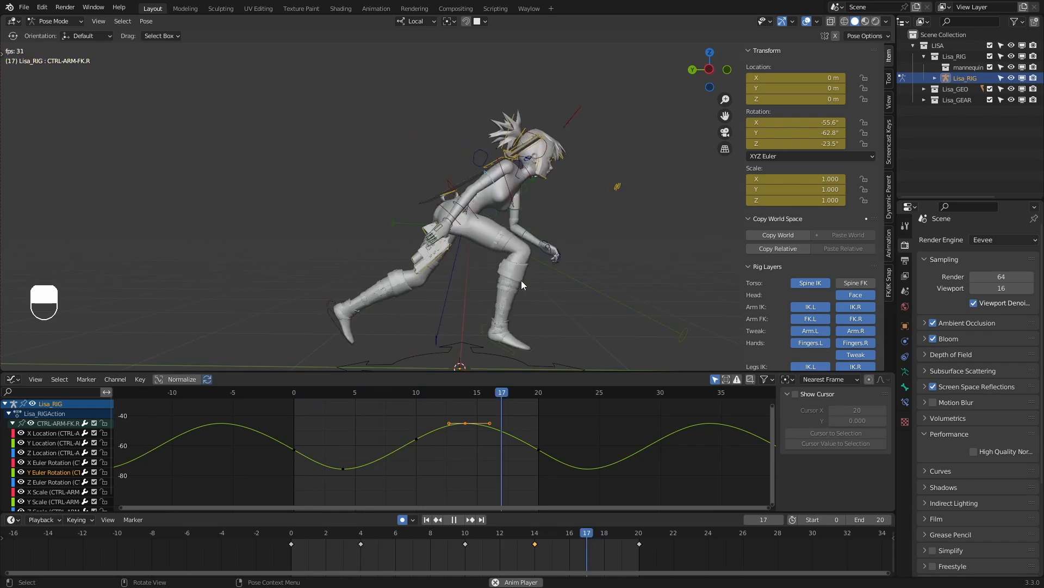
left_click(456, 521)
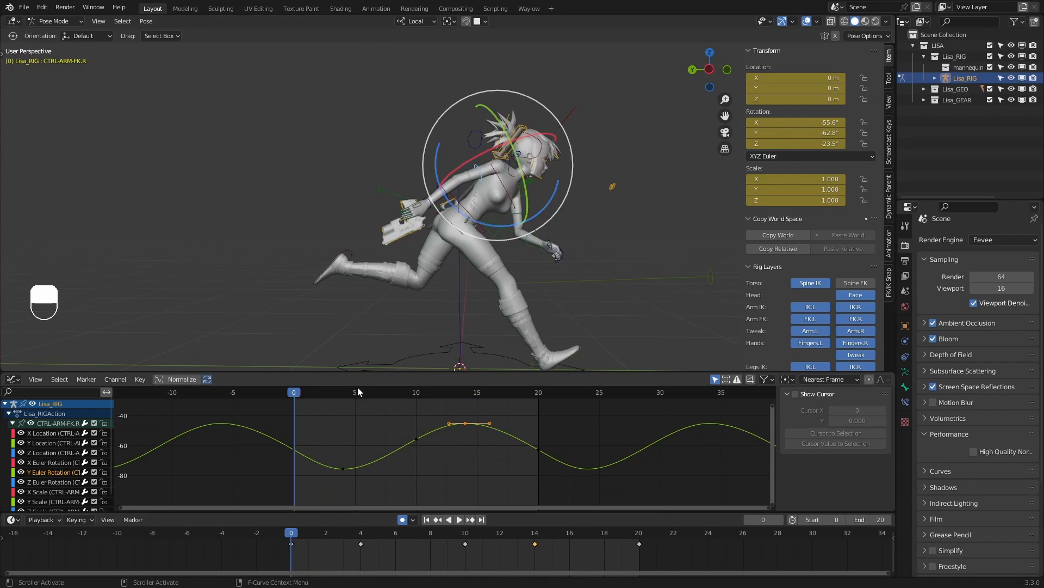
Raise the right arm's Y rotation key at frame 4 to about -70° and scrub through the motion
left_click_drag(303, 393, 341, 397)
left_click_drag(321, 447, 357, 488)
key("g")
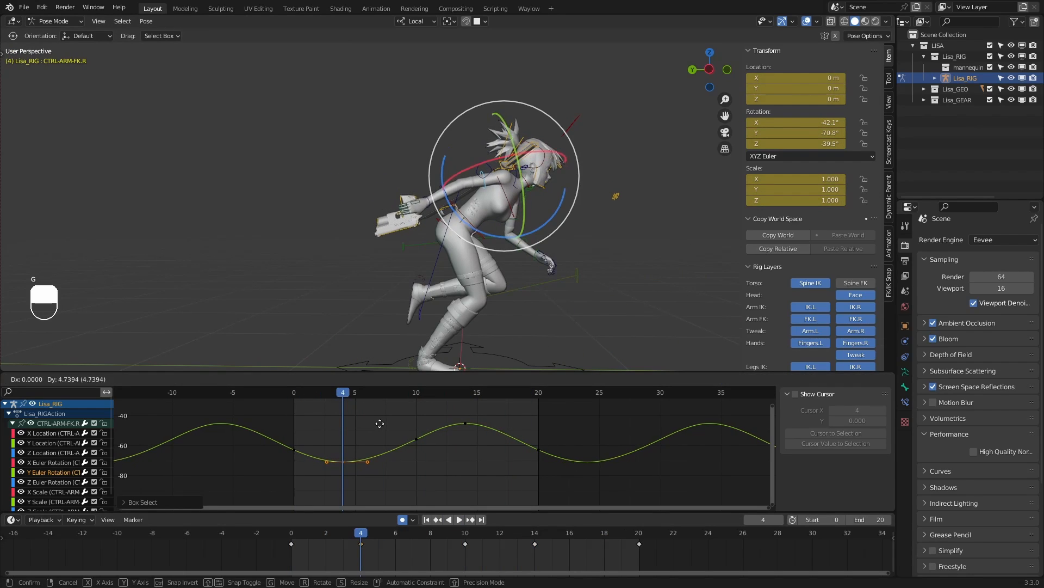
left_click(379, 422)
key("space")
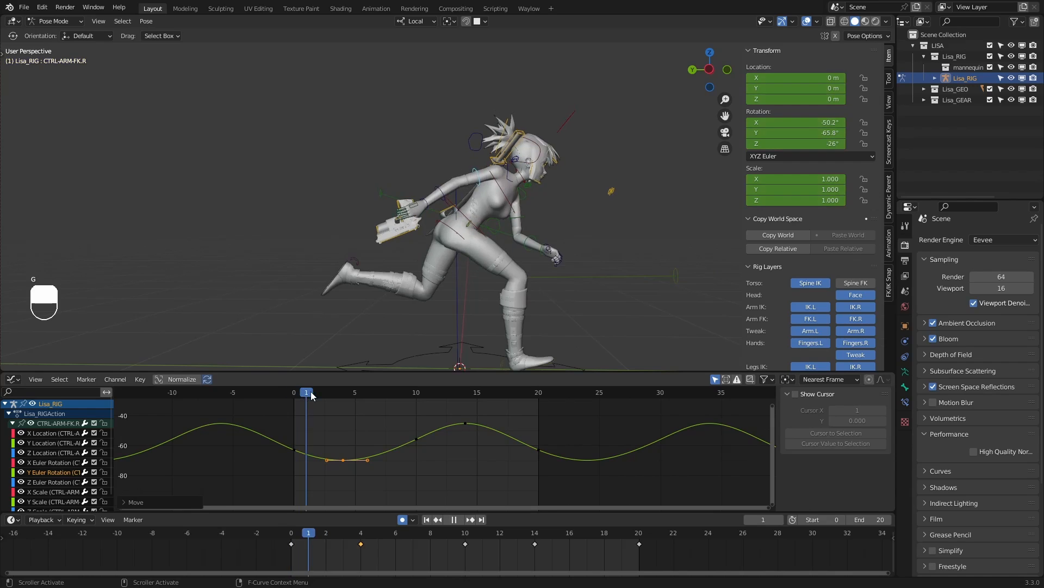
key("space")
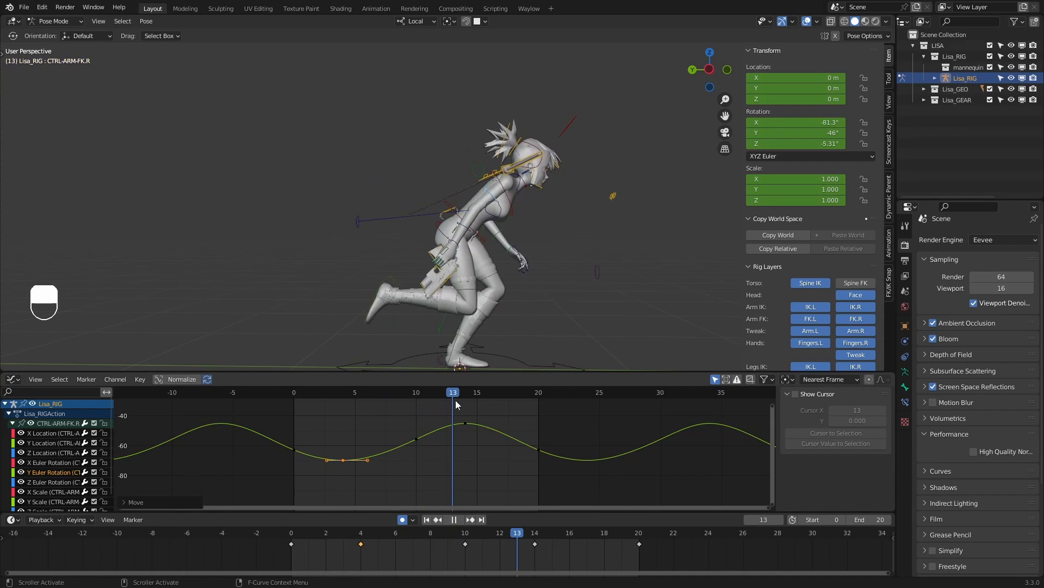
Lower the right arm's Y rotation key at frame 14 to about -48°, keeping it on the same frame
left_click_drag(455, 403, 485, 433)
key("g")
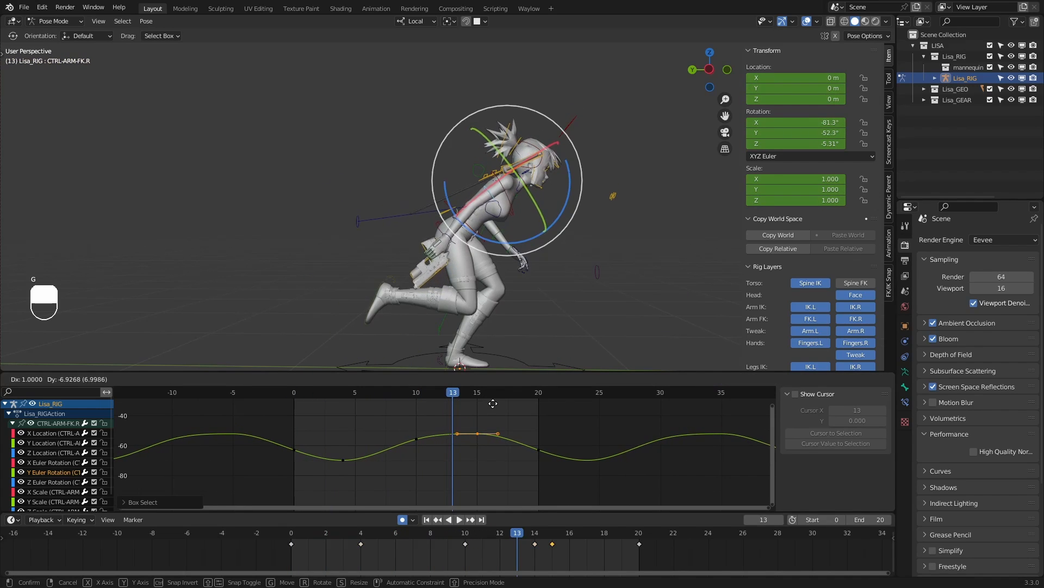
right_click(488, 407)
key("g")
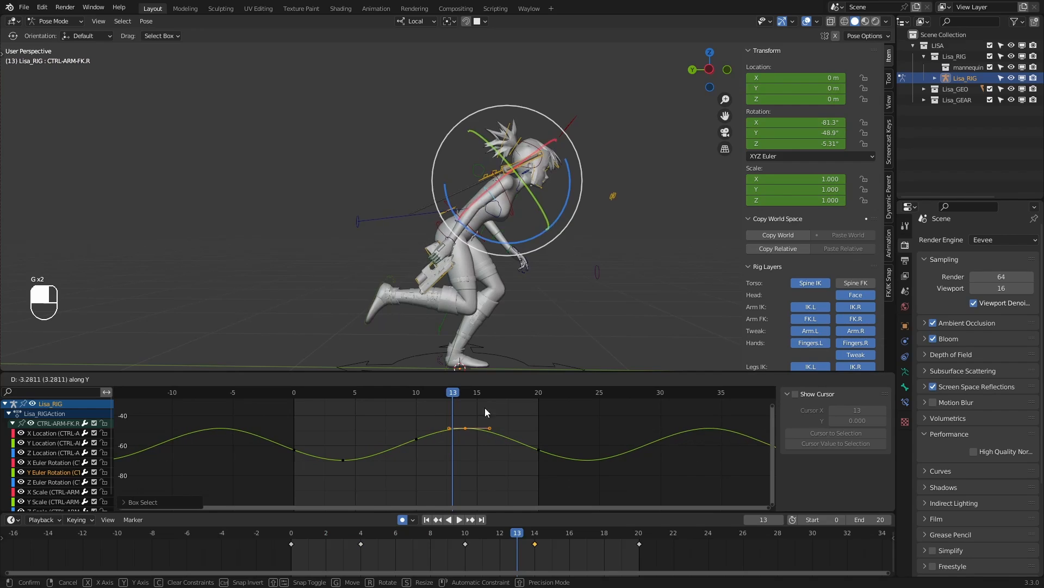
key("g")
left_click(459, 412)
Play back the run cycle and compare the softened right arm swing from the side and the front
key("space")
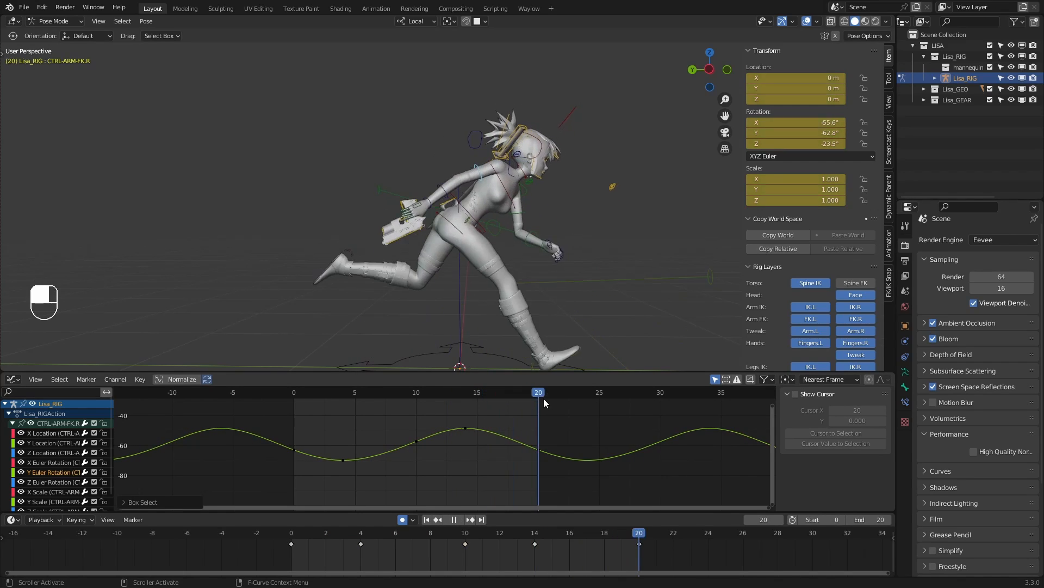
left_click(460, 520)
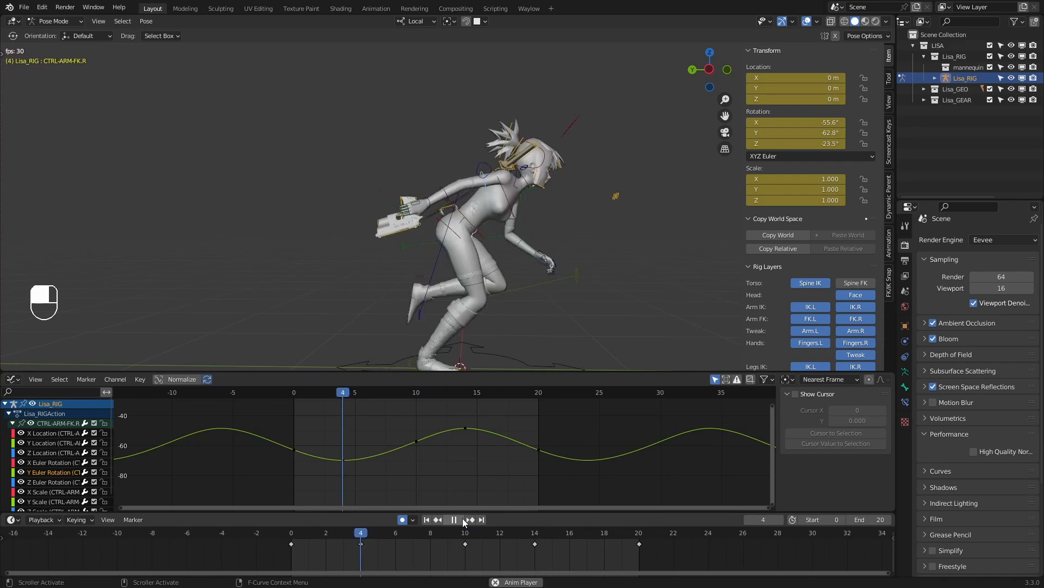
middle_click_drag(514, 268, 393, 269)
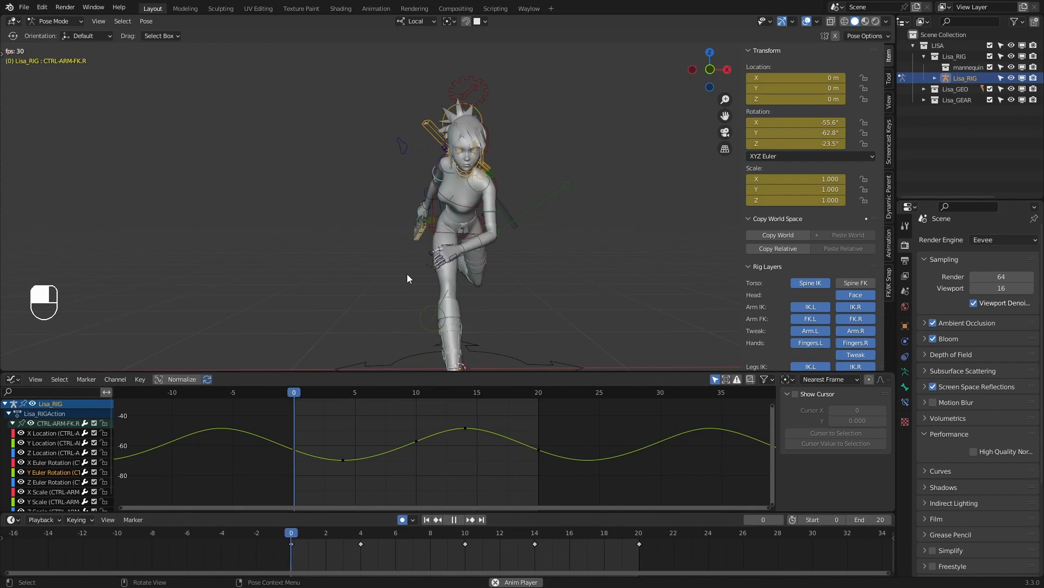
left_click(455, 521)
Display the right arm's Z rotation curve, select all its keys and make its extrapolation cyclic
mouse_move(372, 537)
left_mouse_down()
mouse_move(338, 524)
mouse_move(378, 525)
left_mouse_up()
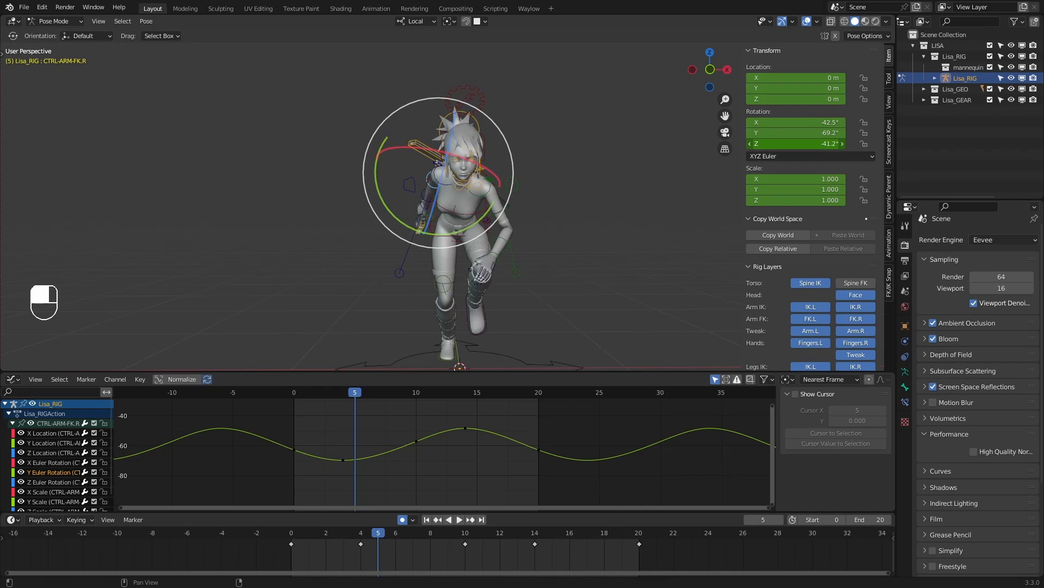
left_click(54, 481)
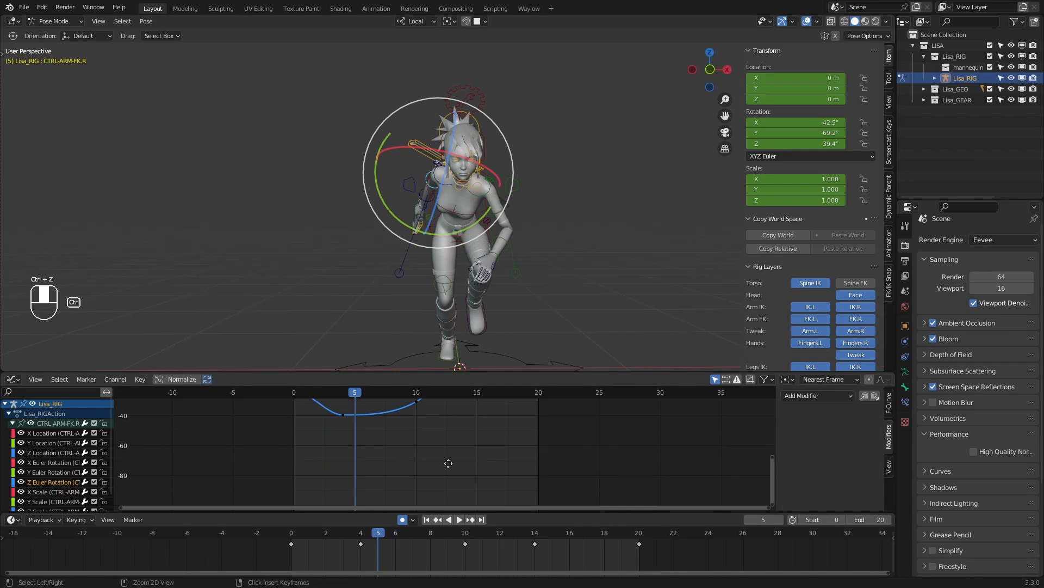
middle_click_drag(443, 459, 477, 433, "ctrl")
middle_click_drag(449, 430, 413, 430)
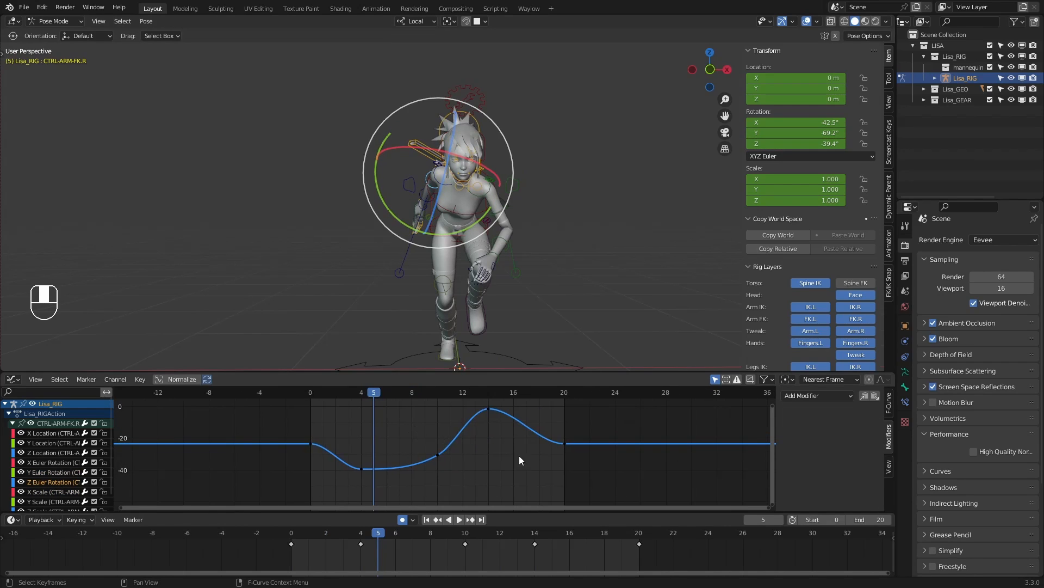
scroll(485, 504, "down", 1)
left_click_drag(283, 406, 597, 478)
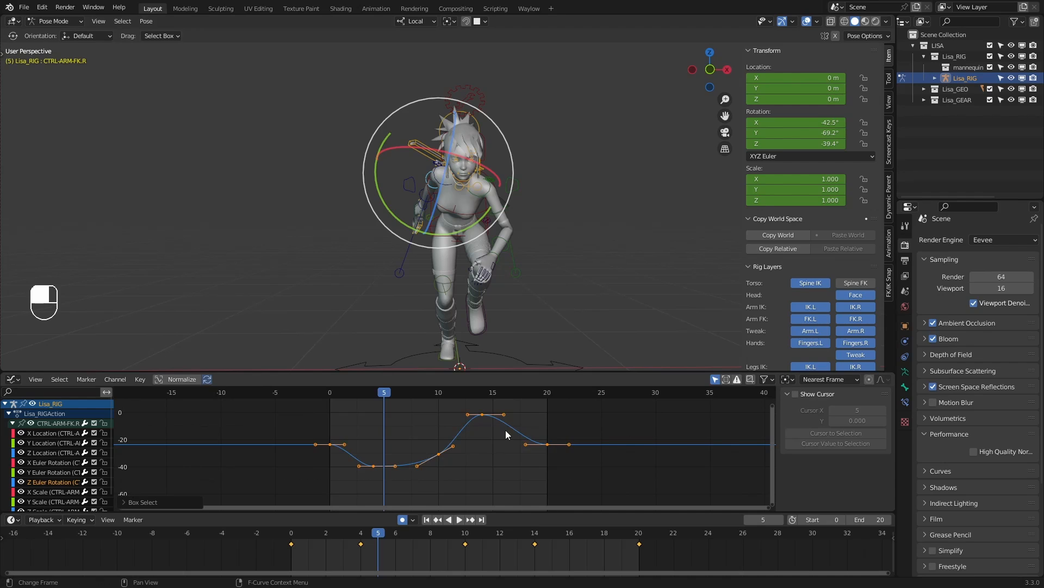
key("shift+e")
left_click(460, 455)
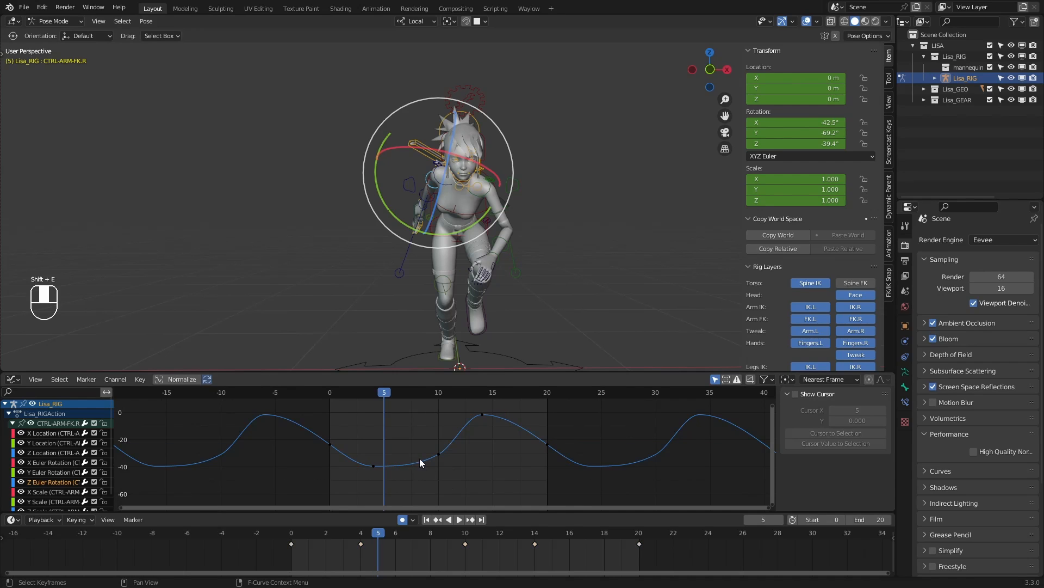
Raise the right arm's Z rotation key at frame 10 to about -24°, keeping it on the same frame
middle_click_drag(423, 441, 450, 436, "shift")
scroll(450, 435, "up", 1)
left_click_drag(387, 391, 454, 460)
key("g")
key("g")
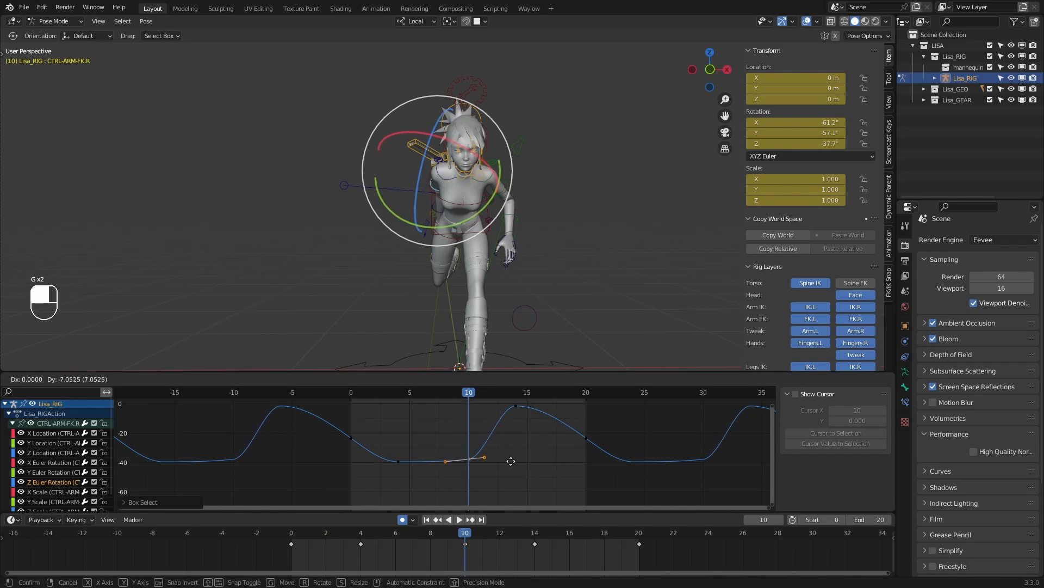
right_click(513, 464)
left_click_drag(502, 441, 457, 467)
key("g")
key("y")
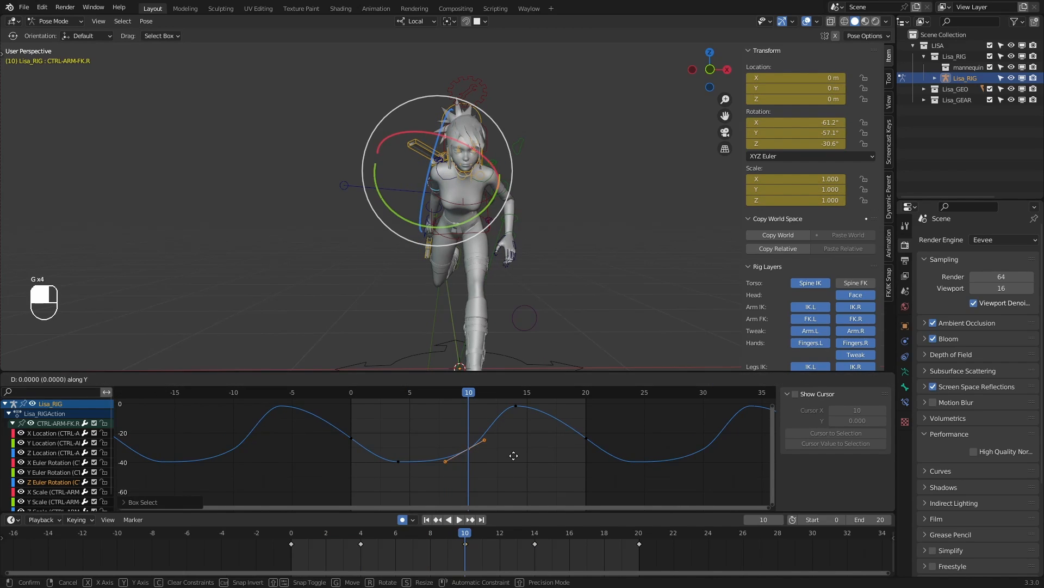
left_click(514, 446)
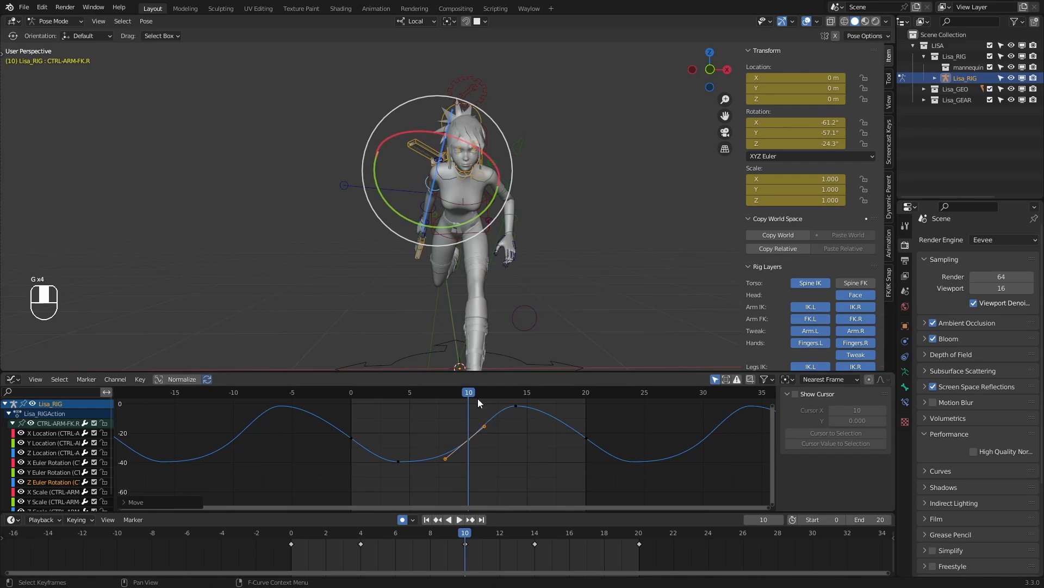
left_click_drag(473, 390, 516, 392)
left_click_drag(538, 426, 495, 393)
key("g")
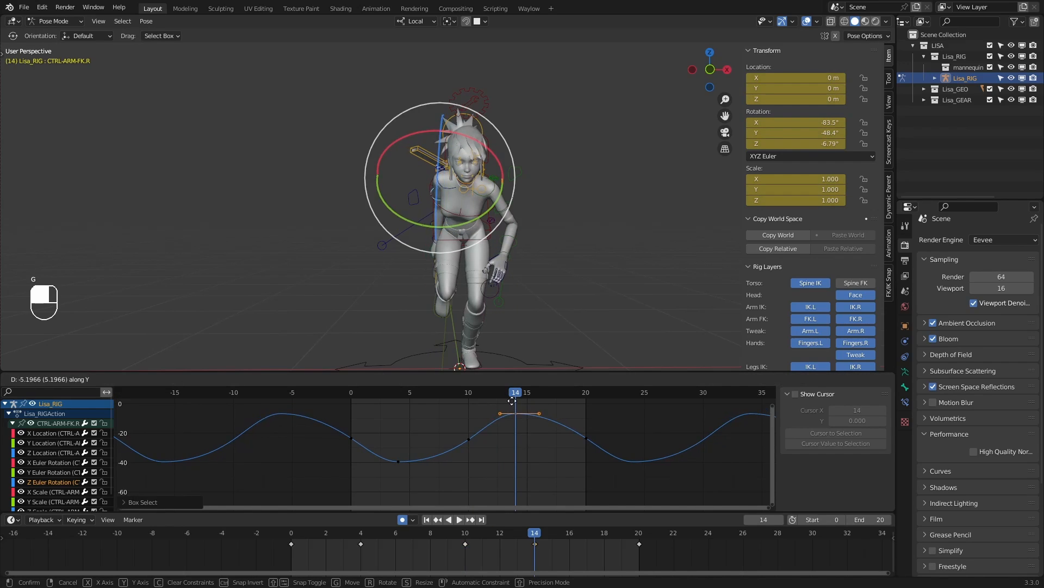
right_click(516, 472)
Play back the run cycle to check the smoothed Z rotation of the right arm from the front
key("space")
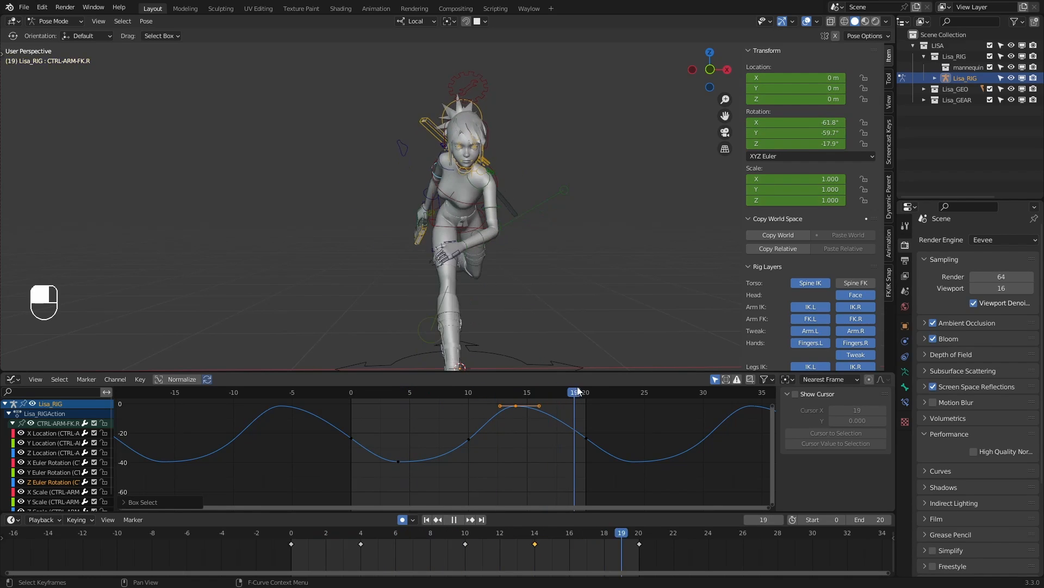
key("Escape")
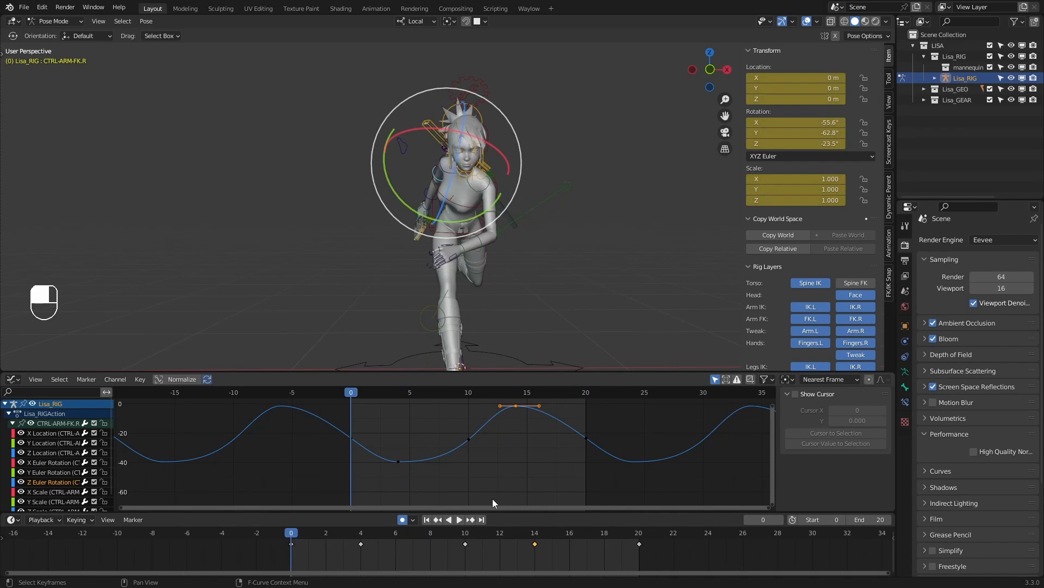
left_click(459, 520)
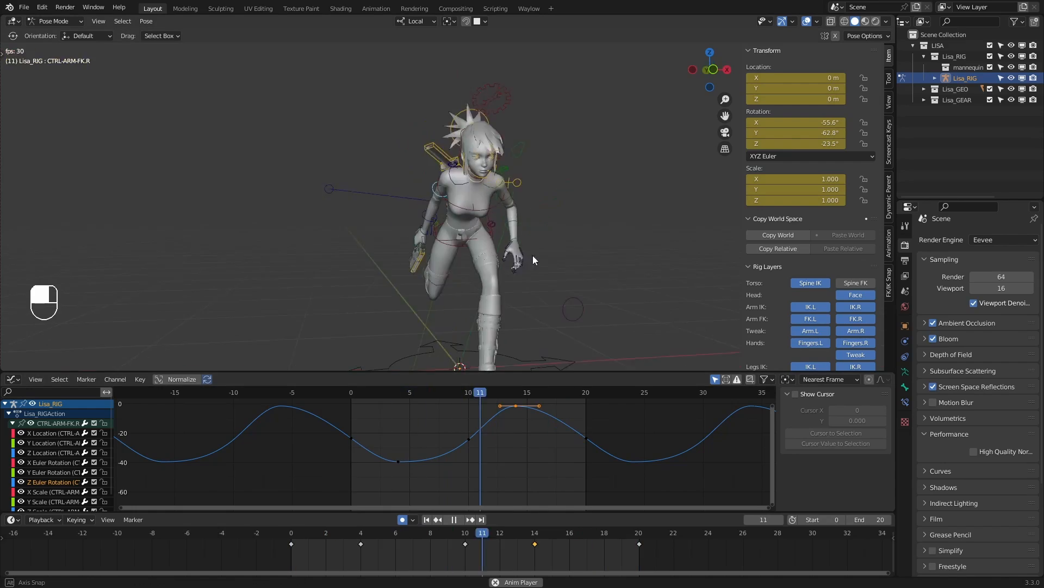
middle_click_drag(533, 256, 494, 248)
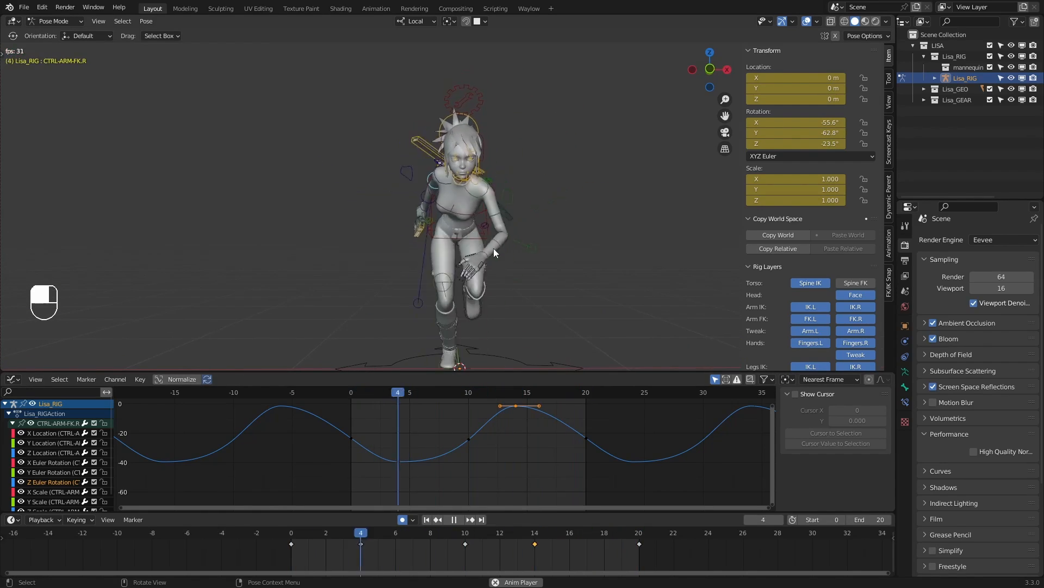
left_click(454, 520)
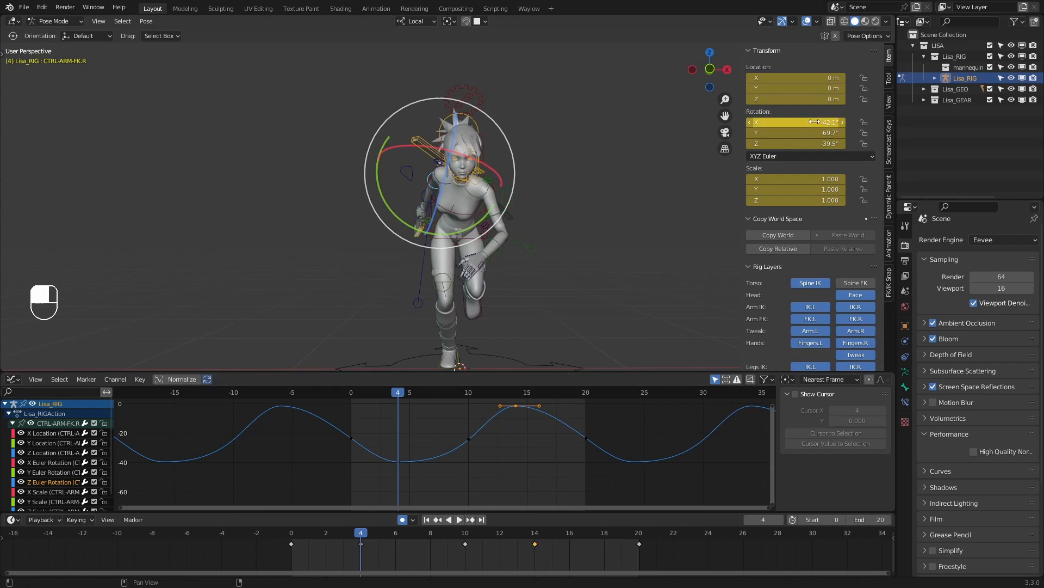
Try different rotation values on the right arm at frames 0, 7 and 4, undoing each change
key("ctrl+z")
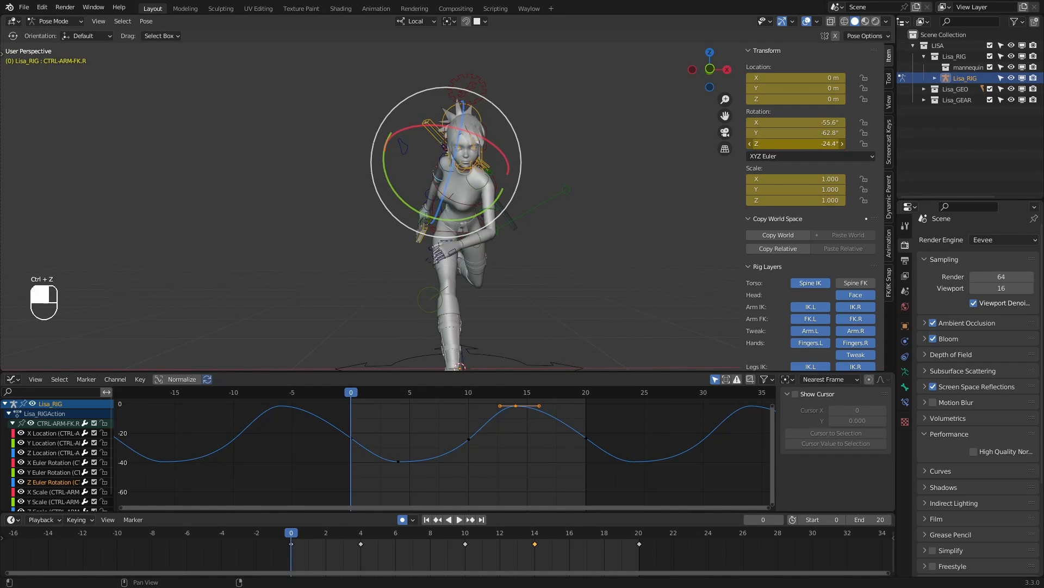
key("ctrl+z")
left_click_drag(293, 534, 413, 533)
key("e")
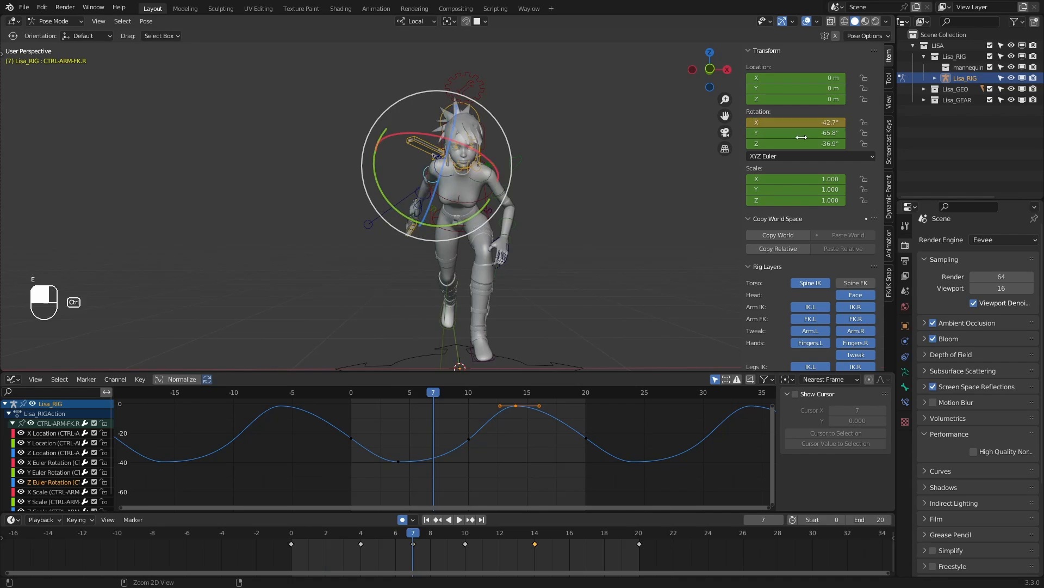
key("ctrl+z")
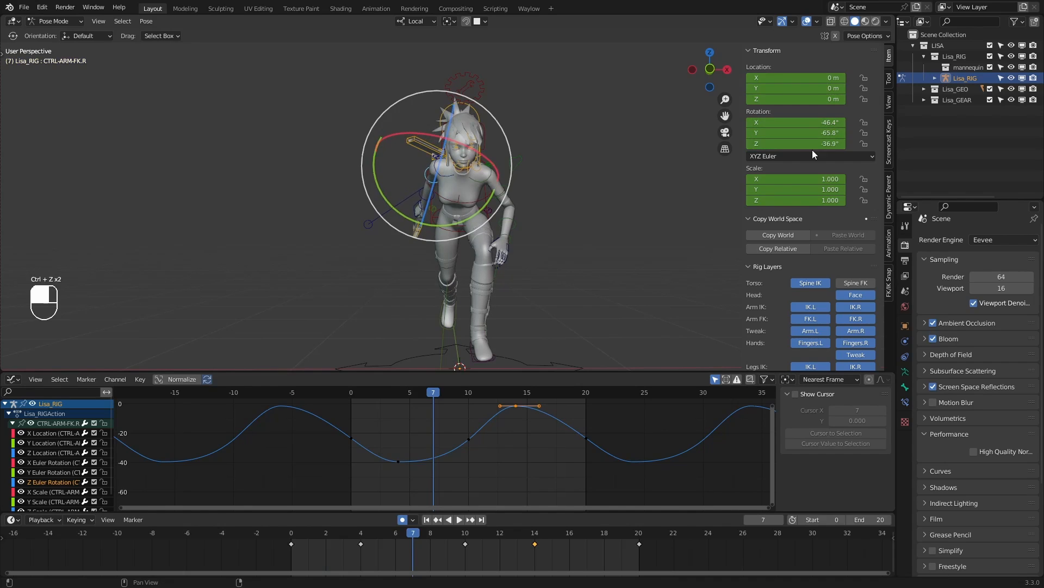
key("ctrl+z")
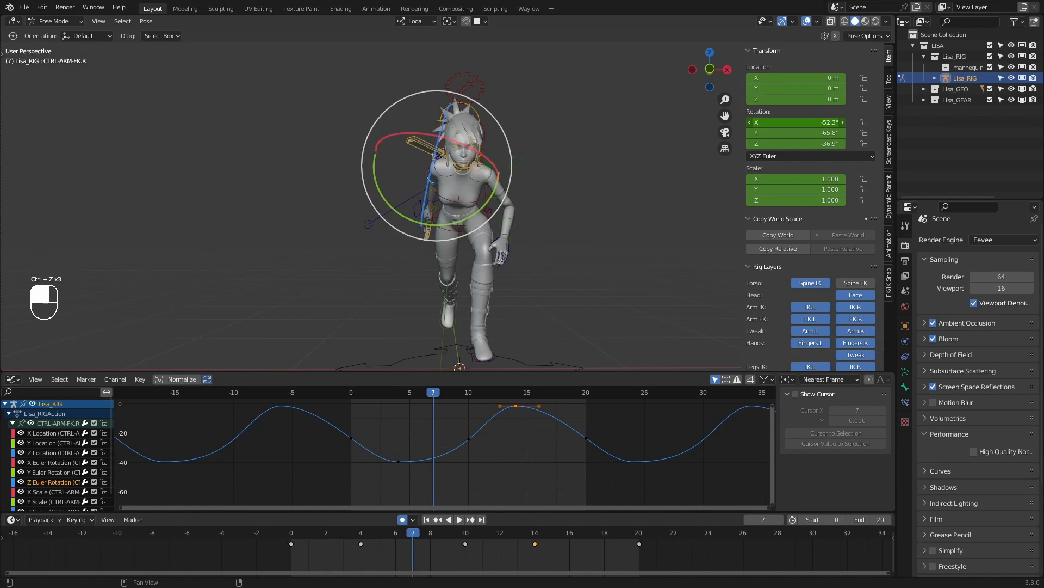
key("ctrl+z")
mouse_move(371, 544)
left_mouse_down()
mouse_move(343, 541)
mouse_move(634, 526)
mouse_move(345, 524)
mouse_move(361, 530)
left_mouse_up()
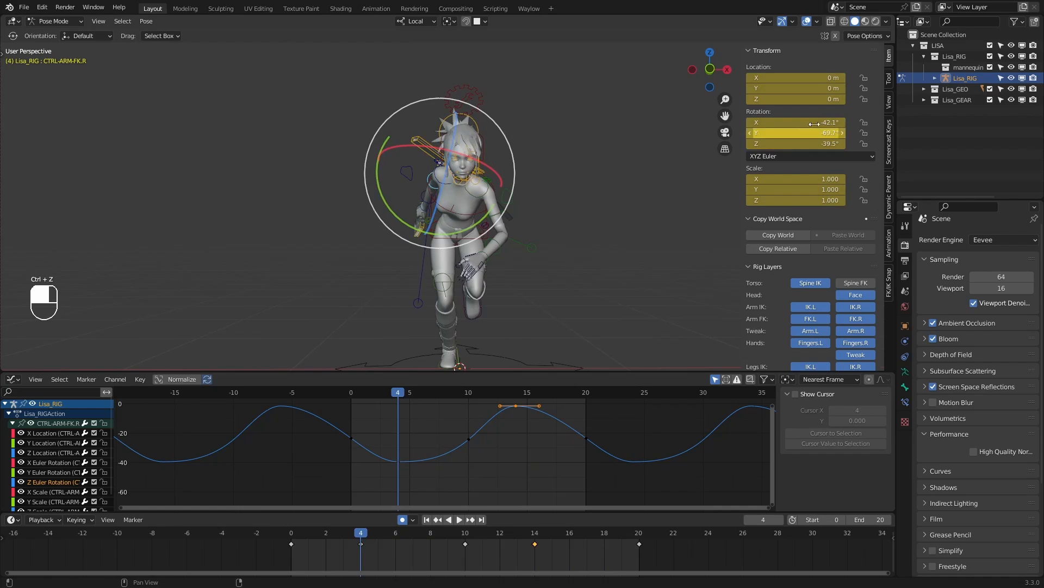
key("ctrl+z")
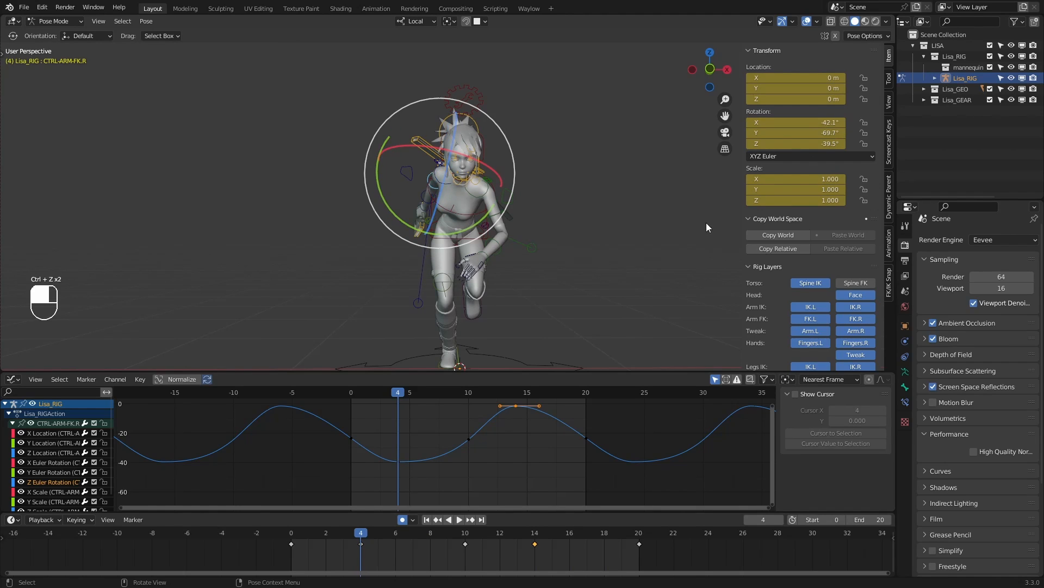
key("ctrl+z")
mouse_move(345, 532)
left_mouse_down()
mouse_move(309, 532)
mouse_move(361, 533)
left_mouse_up()
Display the right arm's X rotation curve and scrub through the run cycle to examine the swing
left_click(49, 482)
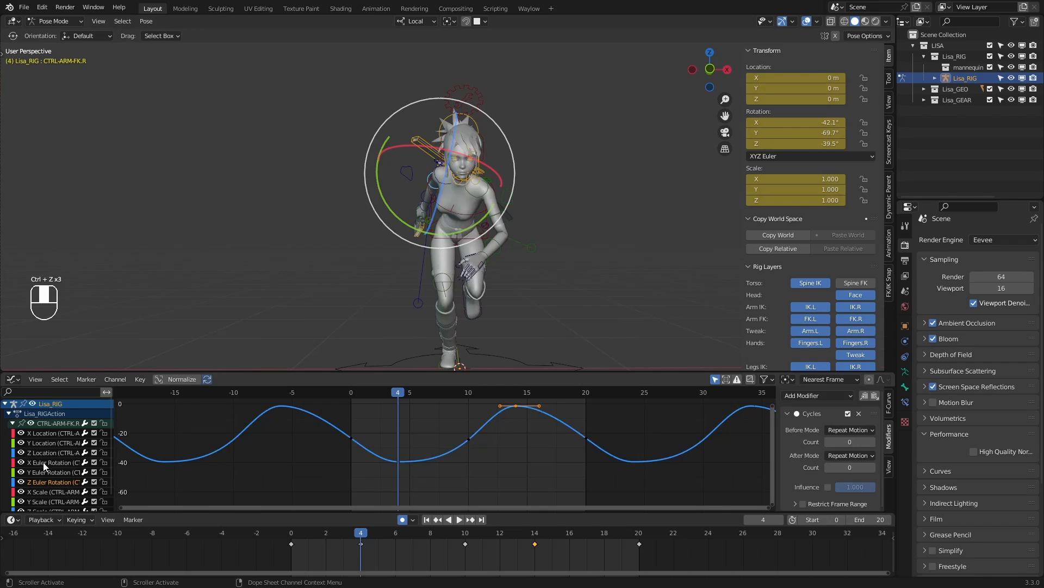
left_click(48, 462)
middle_click_drag(413, 457, 429, 392, "ctrl")
key("space")
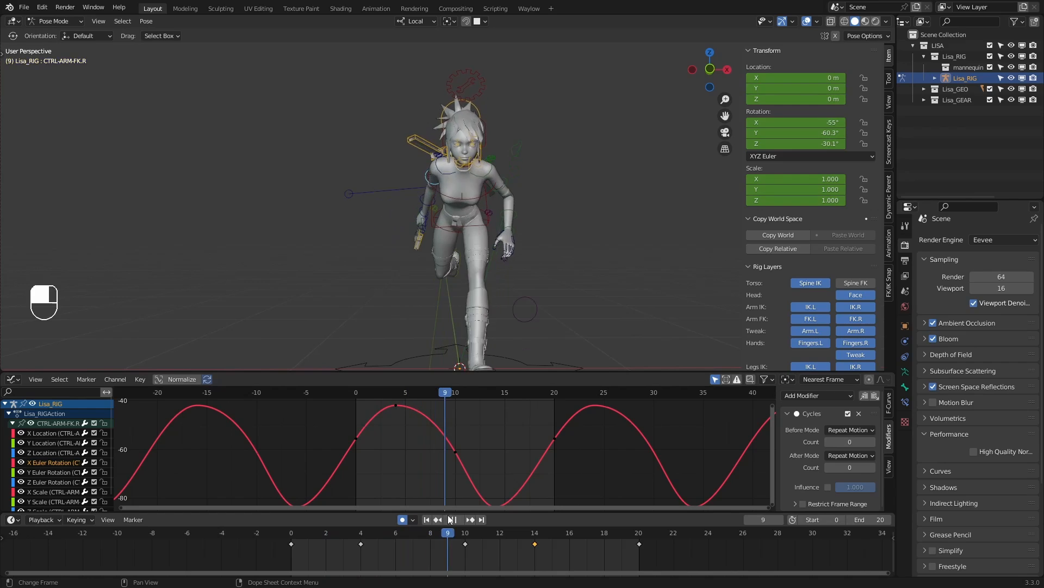
left_click_drag(550, 512, 534, 511)
mouse_move(492, 198)
middle_mouse_down()
mouse_move(602, 214)
mouse_move(733, 210)
mouse_move(613, 232)
mouse_move(428, 227)
mouse_move(487, 204)
middle_mouse_up()
key("1")
key("2")
key("1")
key("1")
key("2")
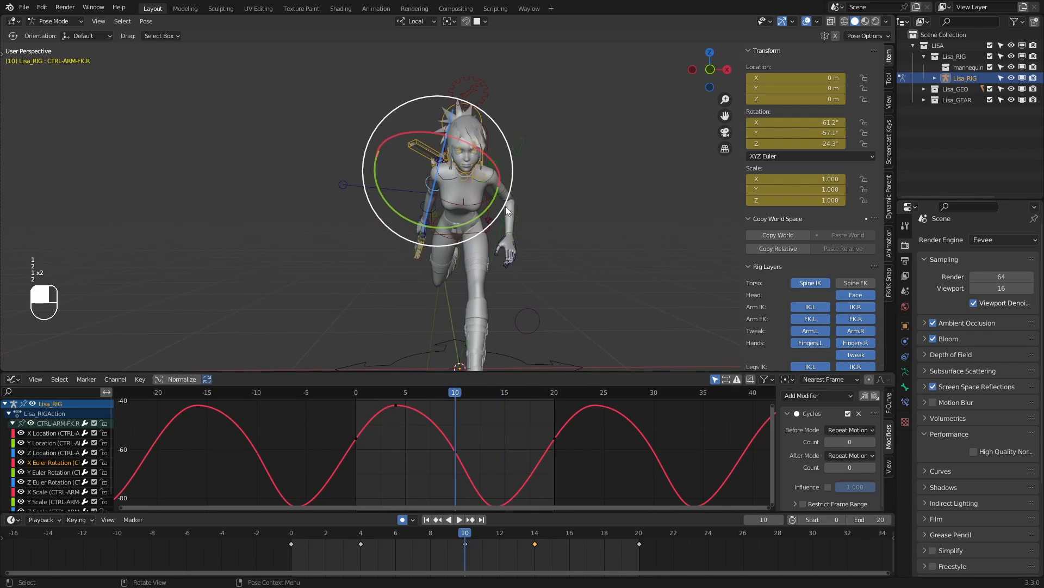
Raise the right arm's X rotation key at frame 14 to about -81°, keeping it on the same frame
key("2")
left_click_drag(463, 135, 471, 145)
key("1")
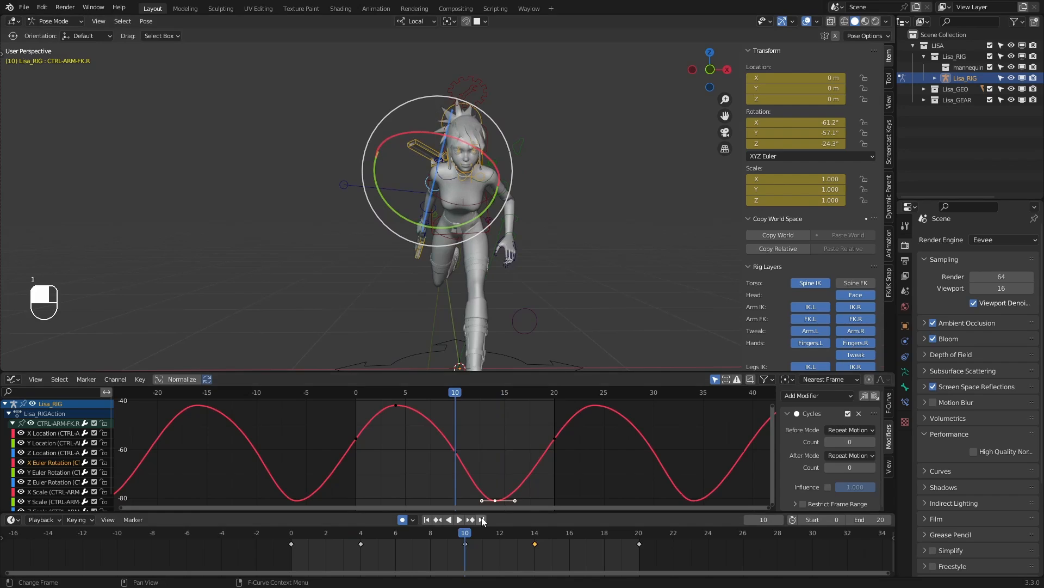
Scrub and play back the run cycle to check the adjusted X rotation from the front and the side
left_click_drag(469, 533, 641, 535)
left_click(454, 519)
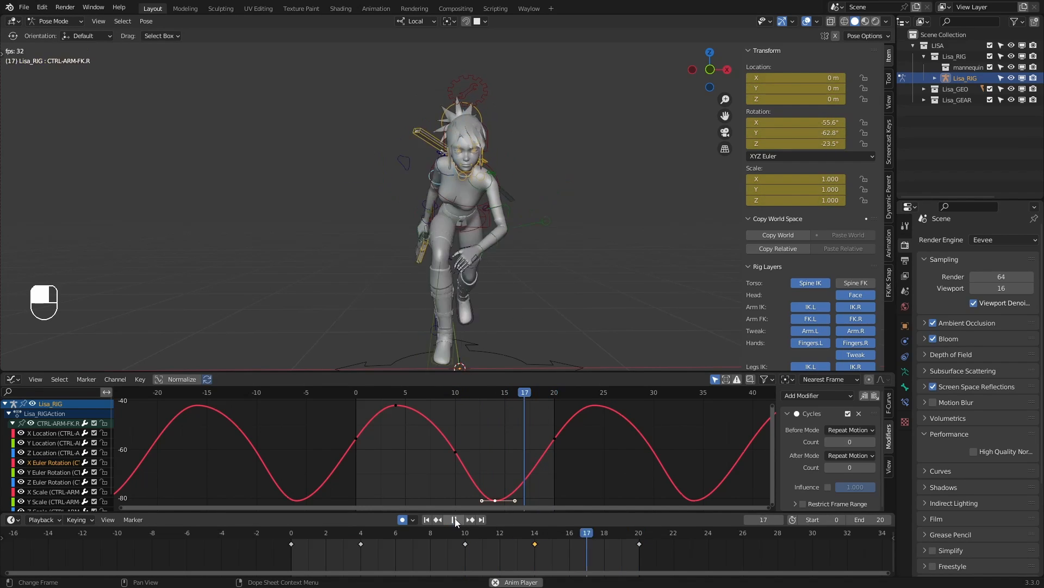
left_click(460, 520)
left_click(461, 520)
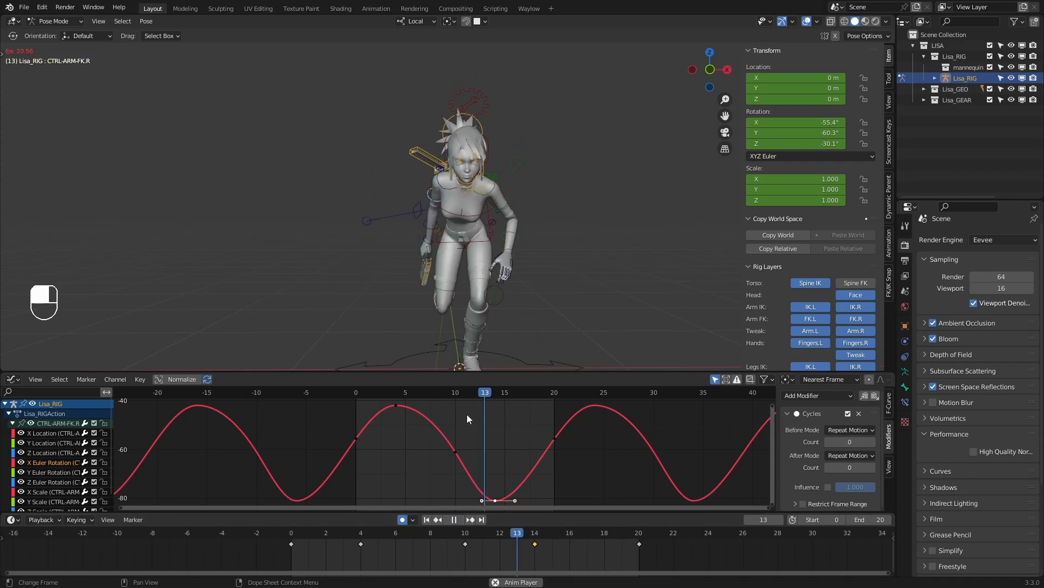
middle_click_drag(458, 290, 531, 279)
left_click(454, 519)
Select the right forearm FK control and rotate it about -9.8° around its local Z axis at frame 5 to straighten the elbow
left_click(299, 535)
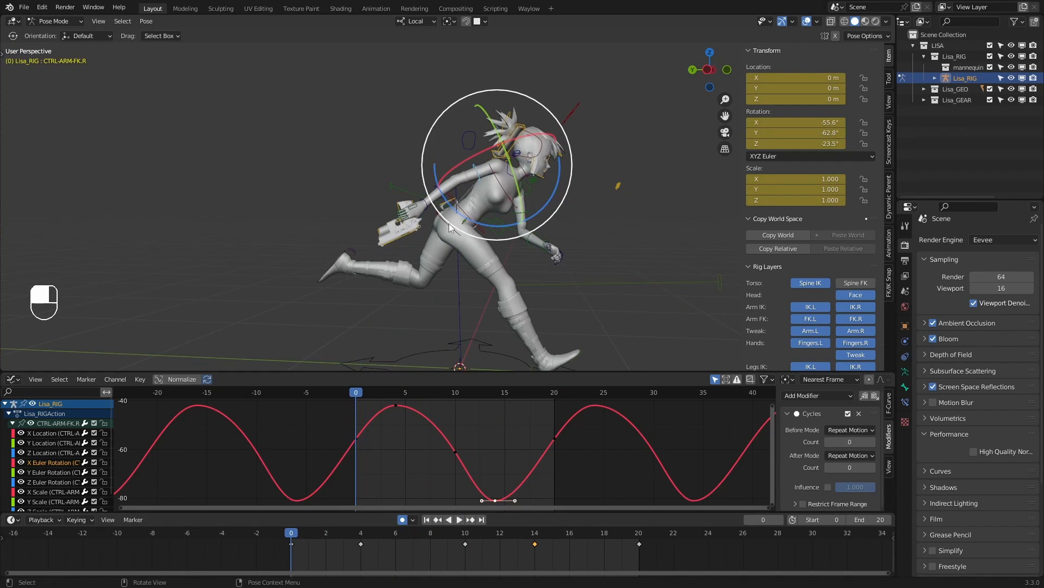
left_click(447, 328)
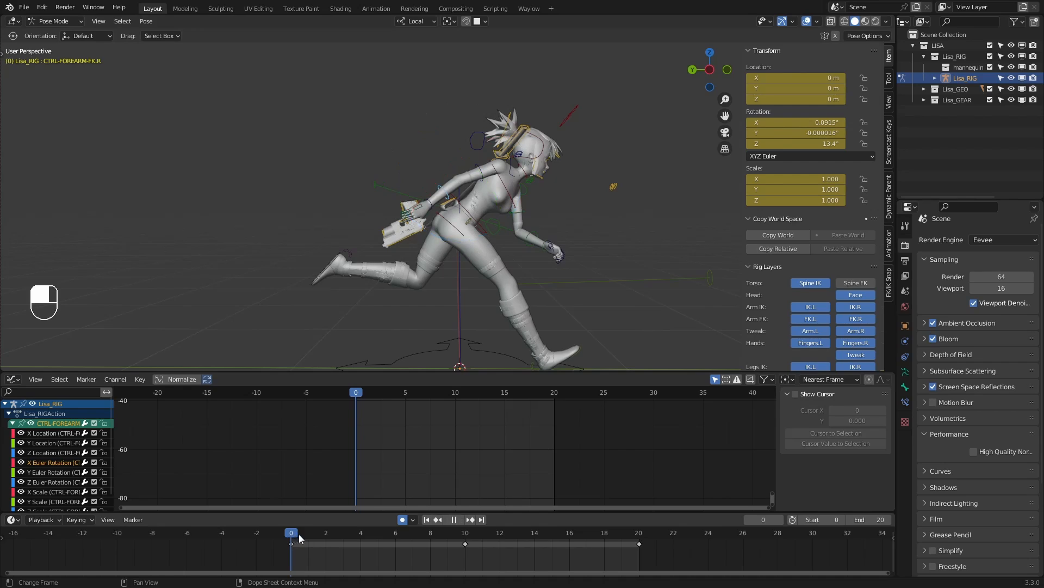
left_click_drag(298, 534, 379, 535)
left_click(333, 531)
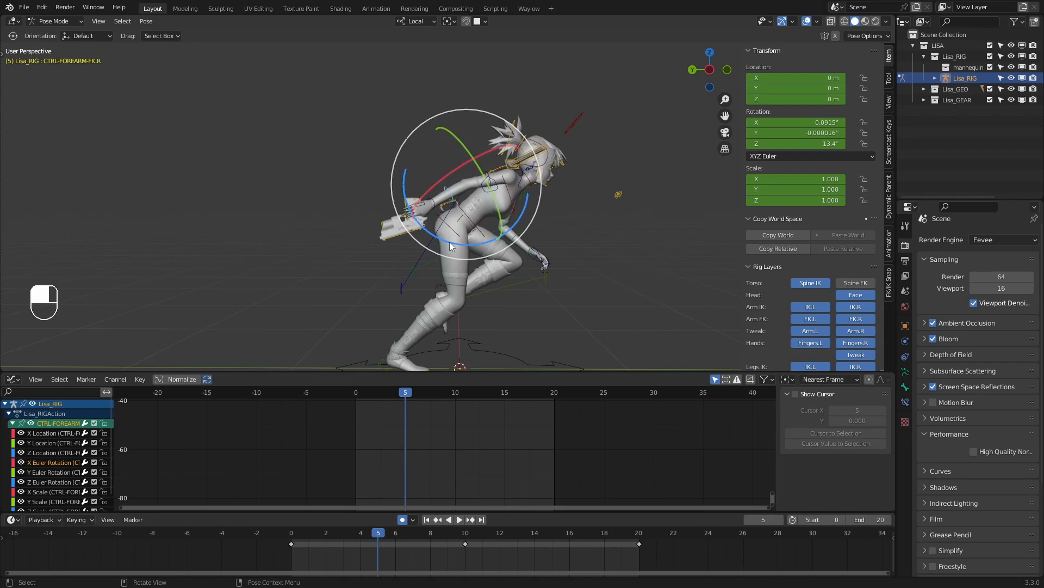
left_click_drag(450, 246, 440, 236)
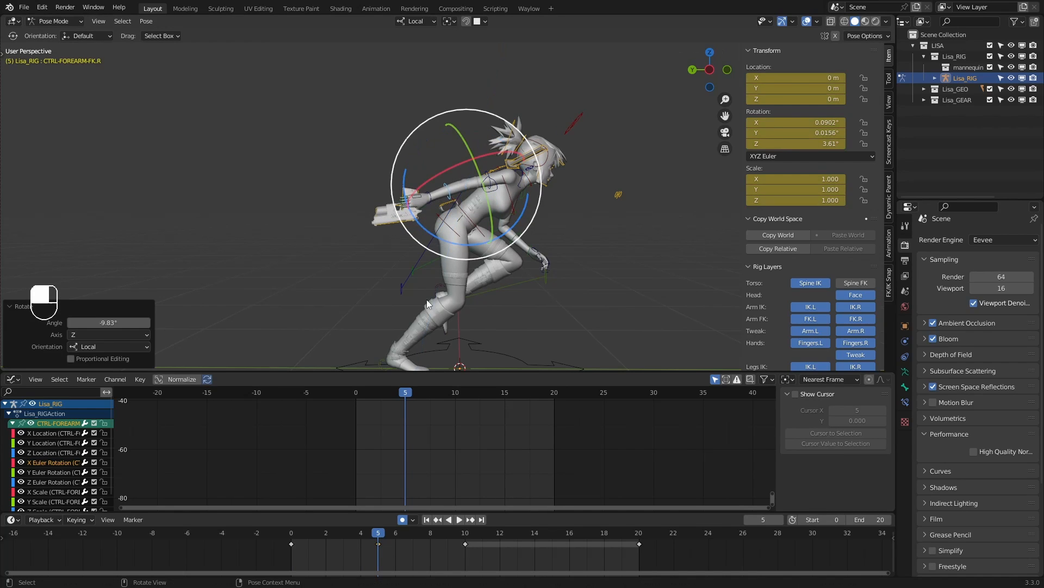
Bend the right forearm slightly more around its local Z axis at frame 15
key("space")
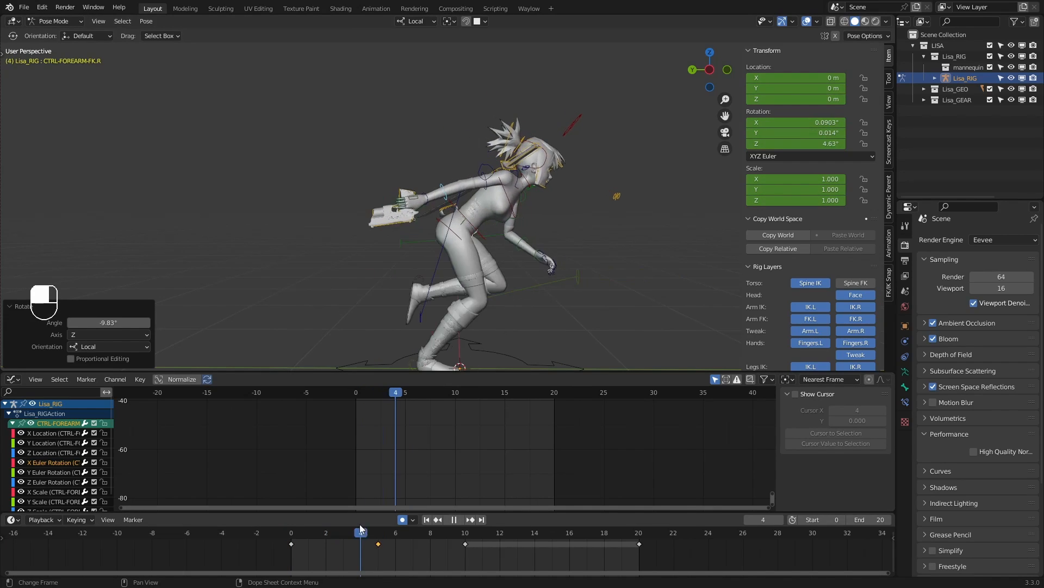
left_click_drag(403, 532, 545, 532)
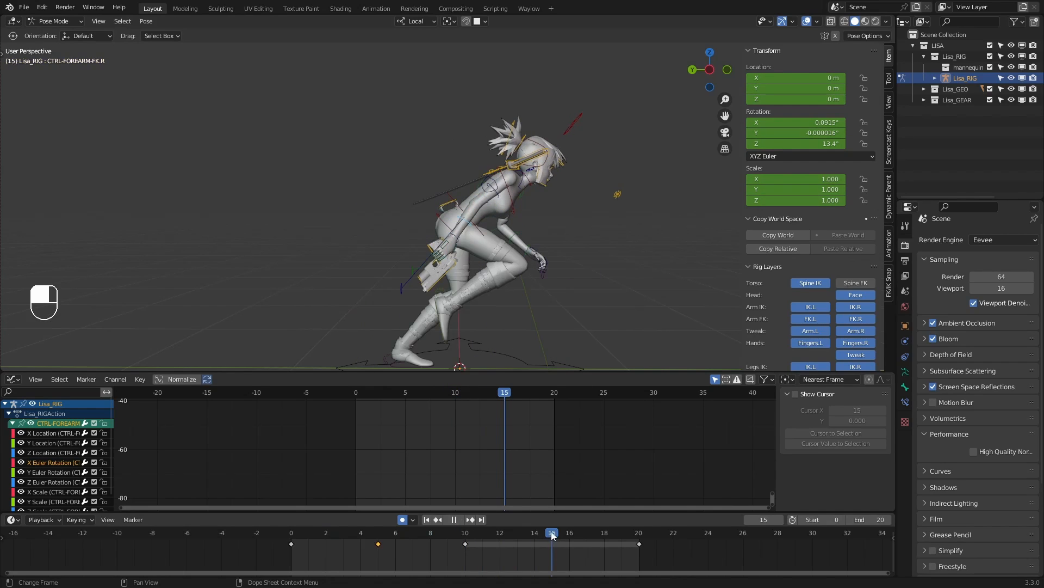
left_click_drag(468, 263, 473, 265)
Scrub and play back the run cycle to check the right forearm's added bend and stretch from the side
left_click_drag(449, 528, 616, 519)
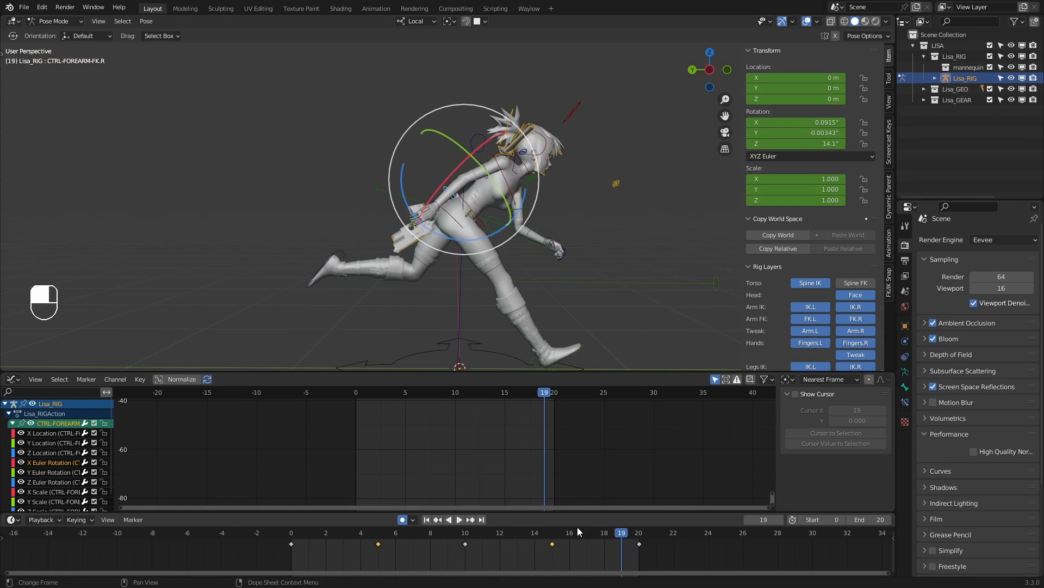
key("space")
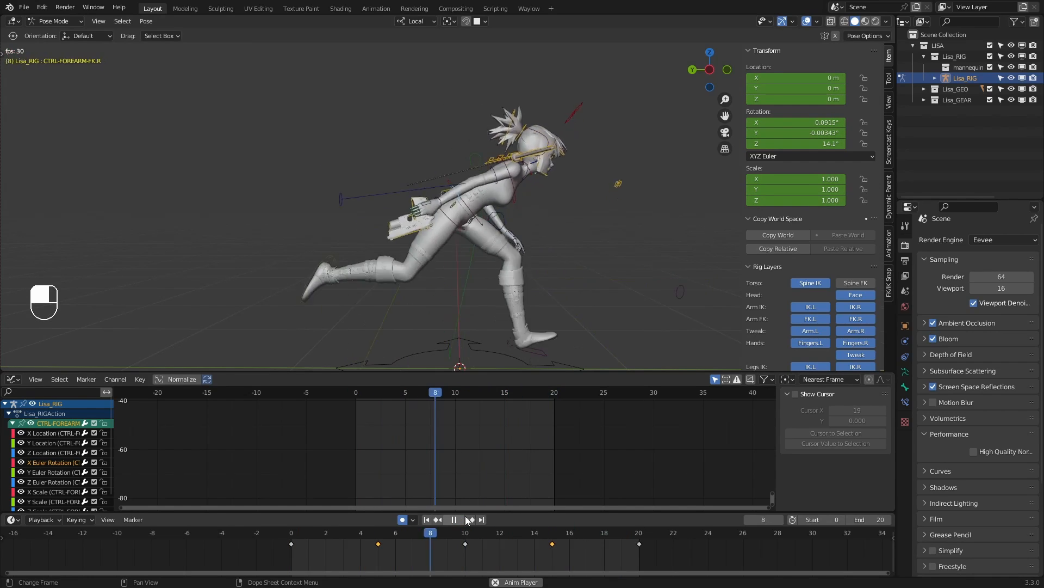
key("space")
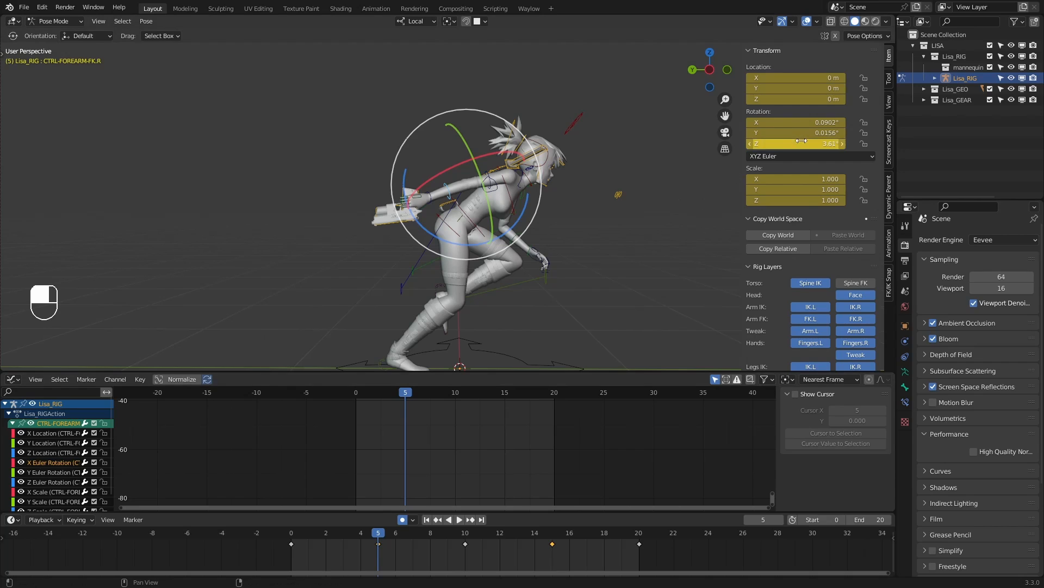
Try another local Z rotation on the right forearm control and undo it
key("ctrl+z")
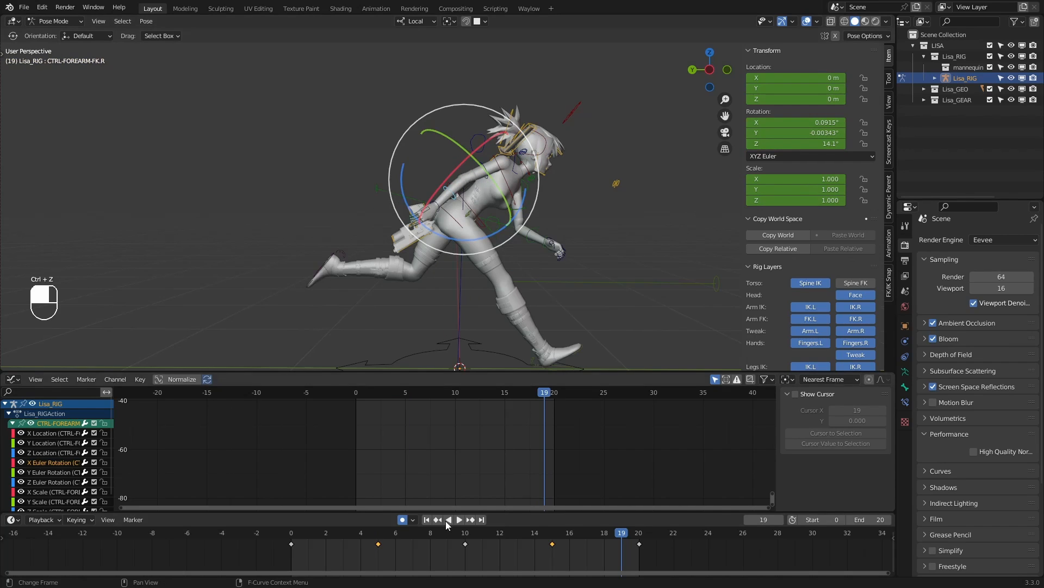
left_click_drag(450, 534, 501, 529)
left_click_drag(809, 146, 751, 147)
key("ctrl+z")
Try to apply Make Cyclic extrapolation to all keyframes of the right forearm's Z Euler rotation curve
left_click(51, 482)
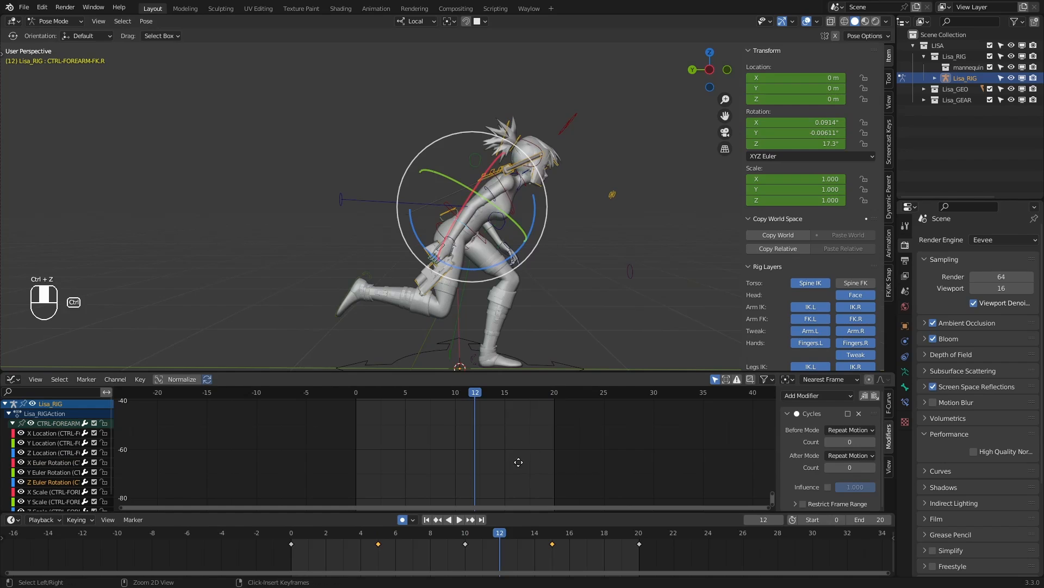
middle_click_drag(519, 462, 510, 409, "ctrl")
middle_click_drag(574, 472, 567, 440)
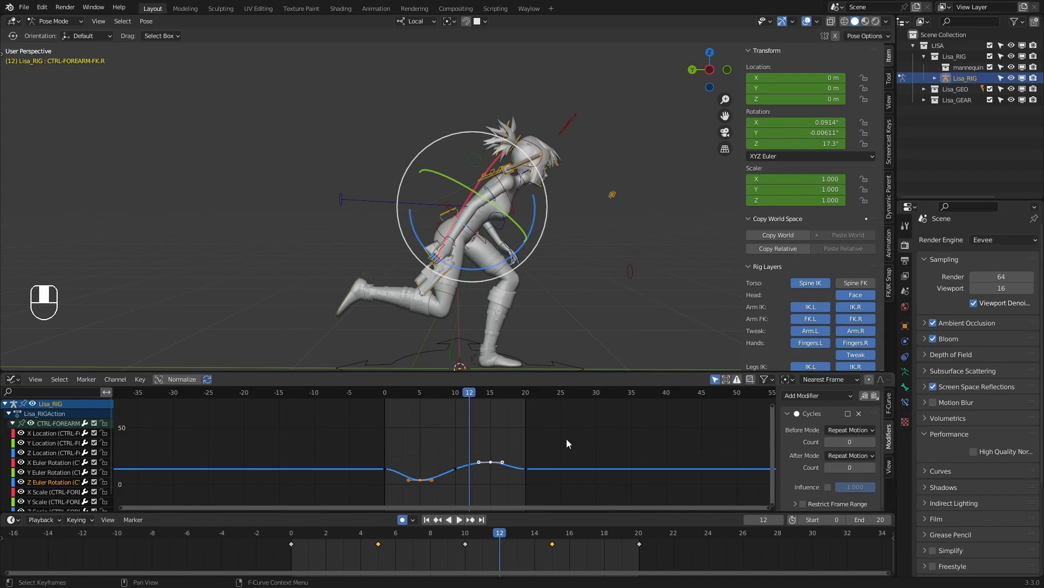
left_click(566, 438)
key("a")
key("shift+e")
left_click(452, 469)
left_click(502, 495)
scroll(499, 472, "up", 2)
middle_click_drag(499, 472, 525, 442)
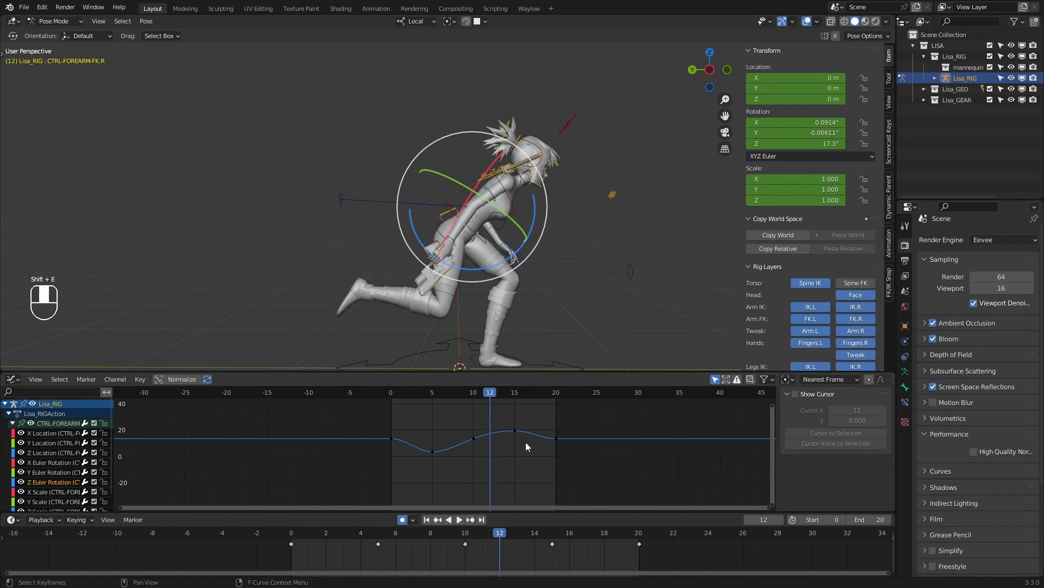
key("shift+e")
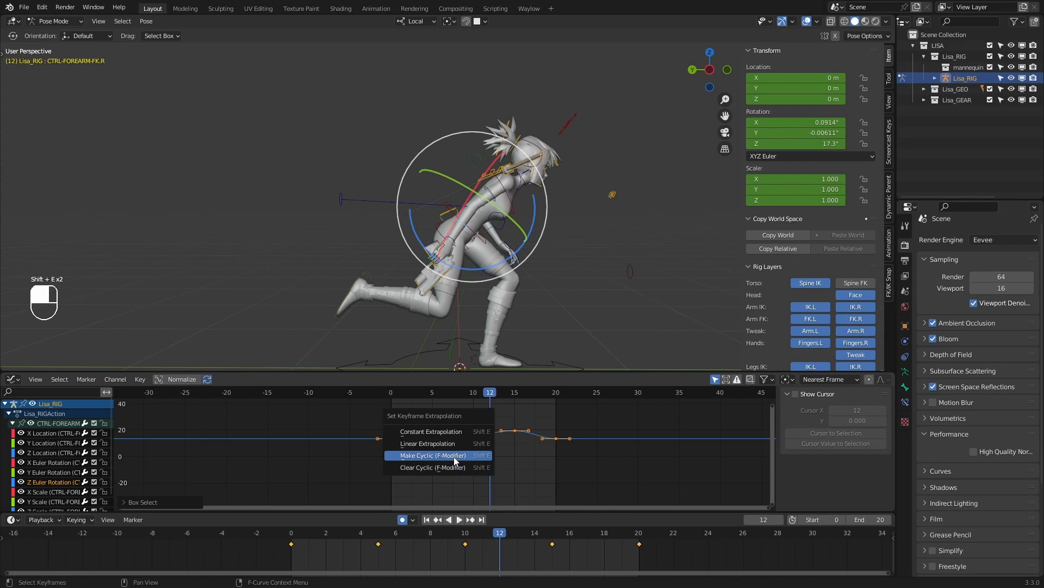
left_click(456, 460)
Select every rig control and all their keyframes and try Make Cyclic on all the curves together
left_click(606, 256)
key("a")
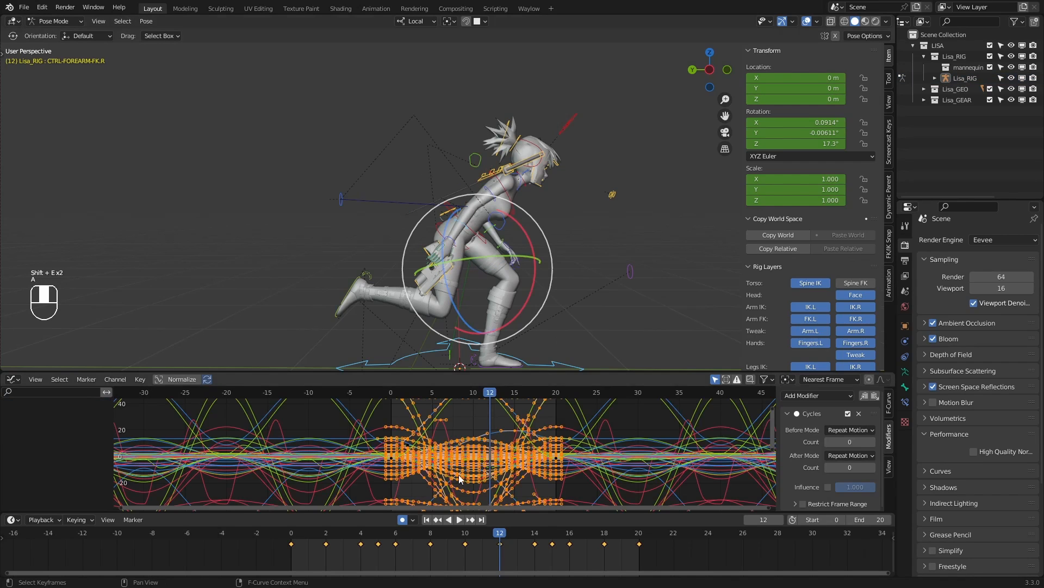
scroll(554, 454, "down", 6)
scroll(554, 454, "down", 2)
left_click(570, 421)
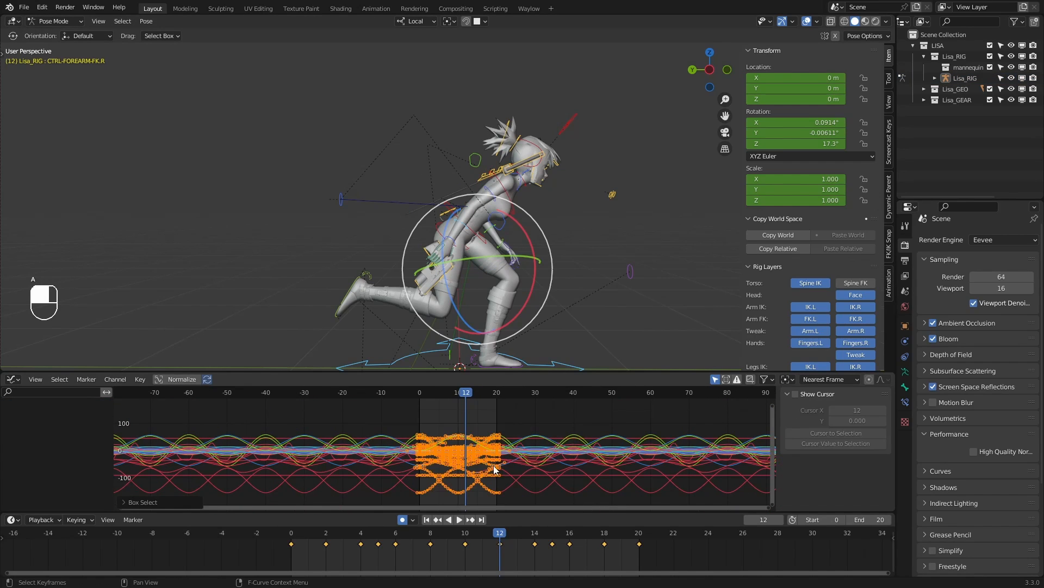
key("shift+e")
left_click(454, 466)
Compare how the right forearm's rotation curves repeat outside the frame range with those of the right upper arm
left_click(462, 228)
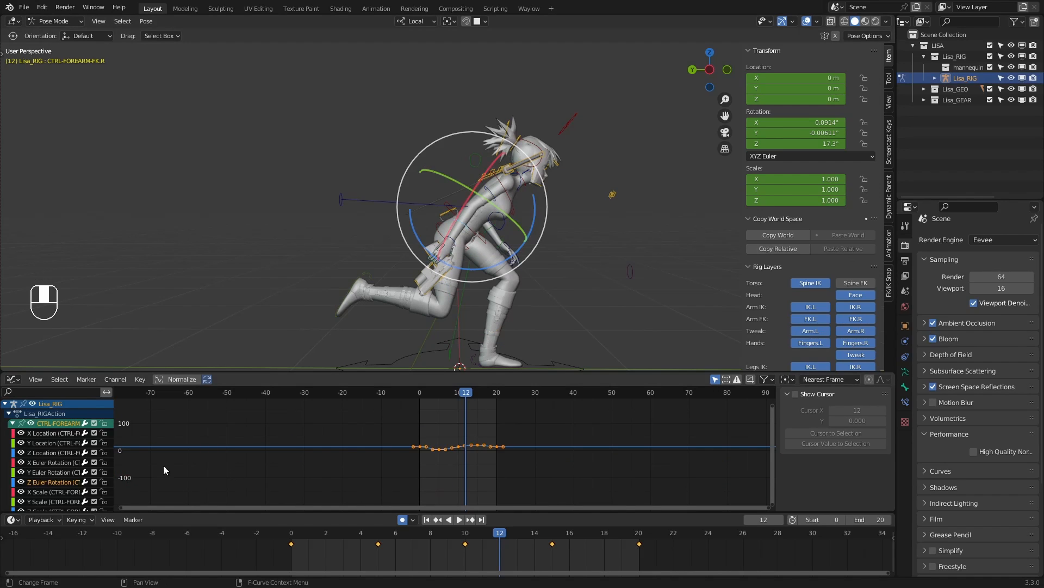
left_click(42, 463)
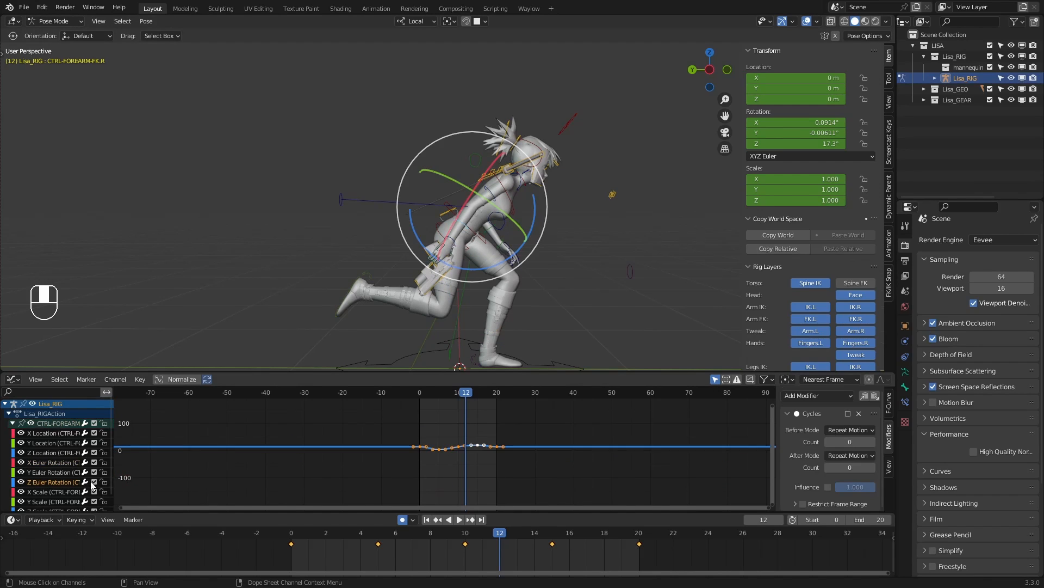
left_click(57, 456)
left_click(51, 464)
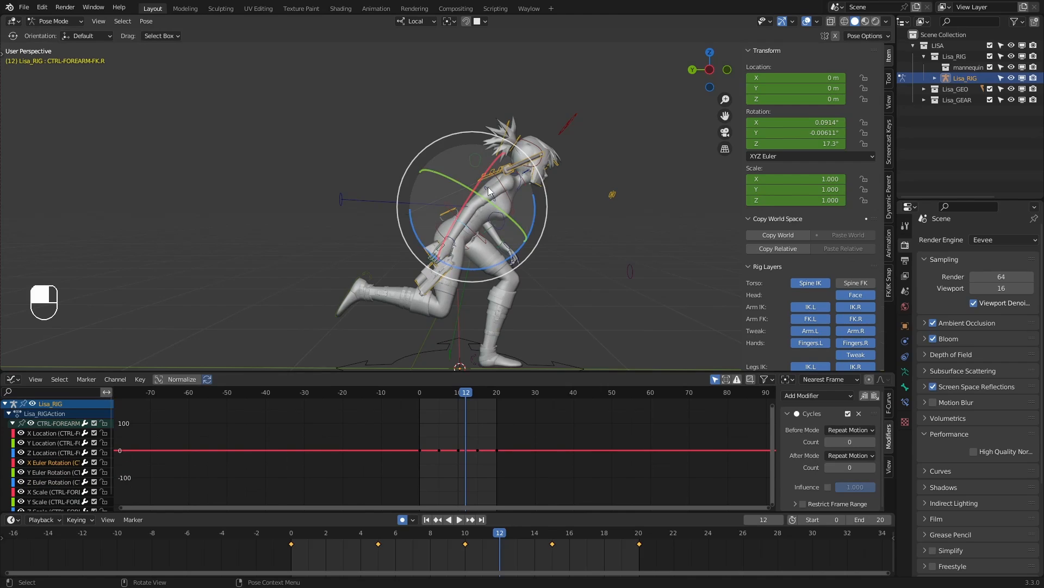
left_click(488, 187)
left_click(42, 474)
left_click(44, 482)
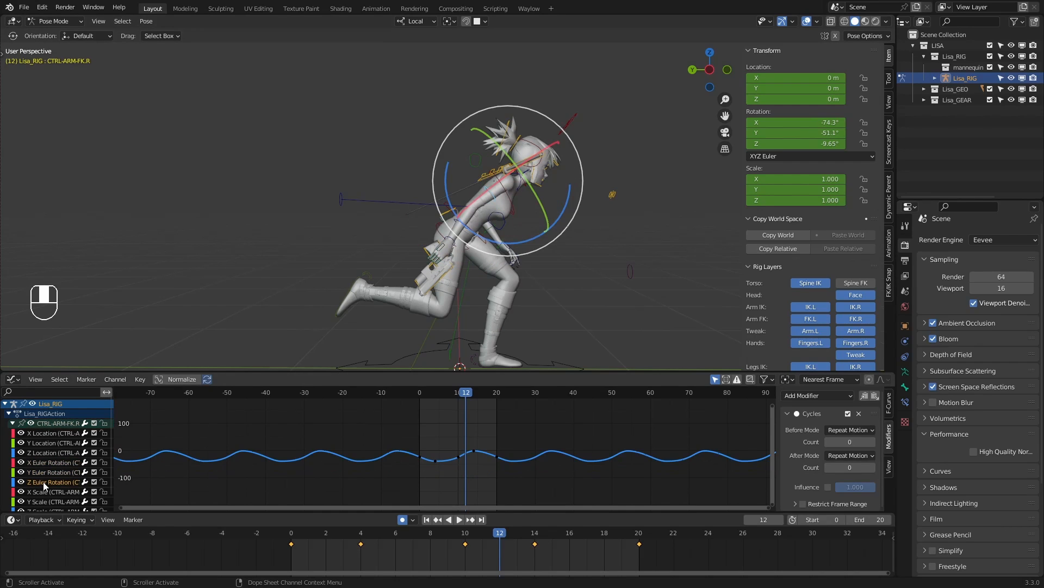
left_click(472, 229)
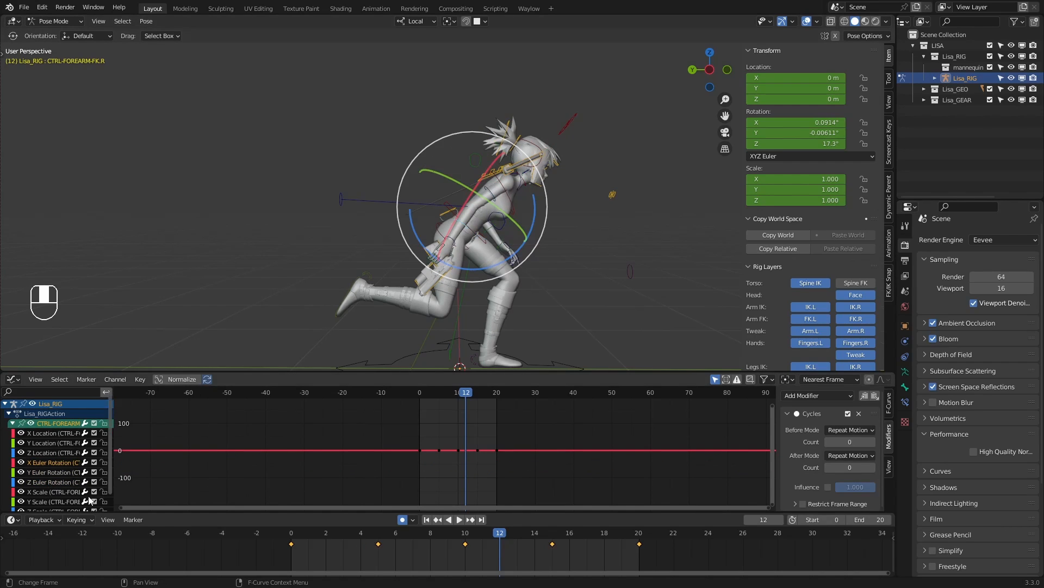
Isolate the right forearm's Z Euler rotation curve and retry Make Cyclic extrapolation on its keyframes
left_click(50, 482)
key("Home")
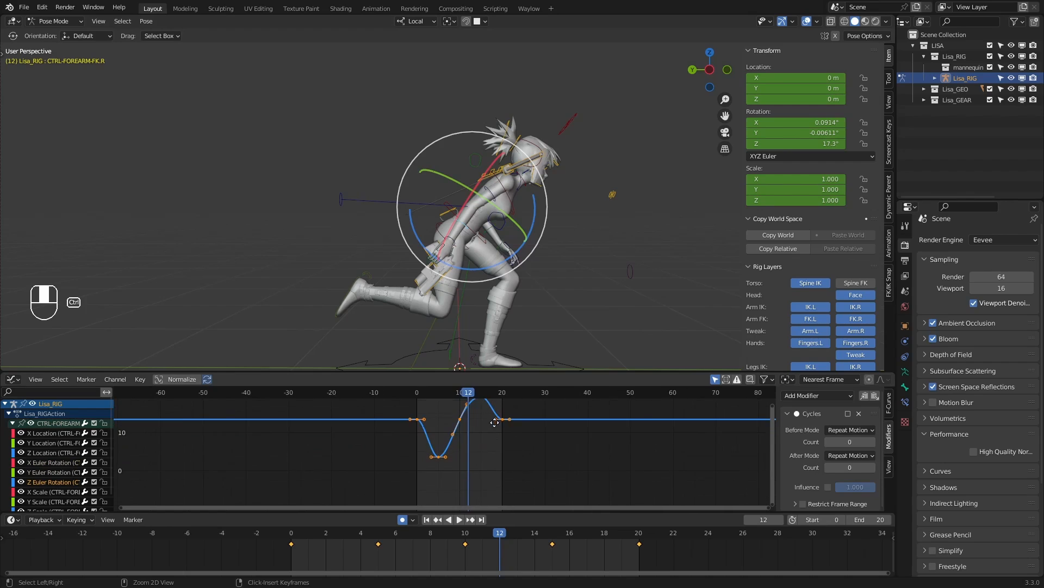
middle_click_drag(511, 439, 564, 473, "ctrl")
scroll(564, 474, "down", 2)
left_click(567, 473)
scroll(599, 465, "down", 3)
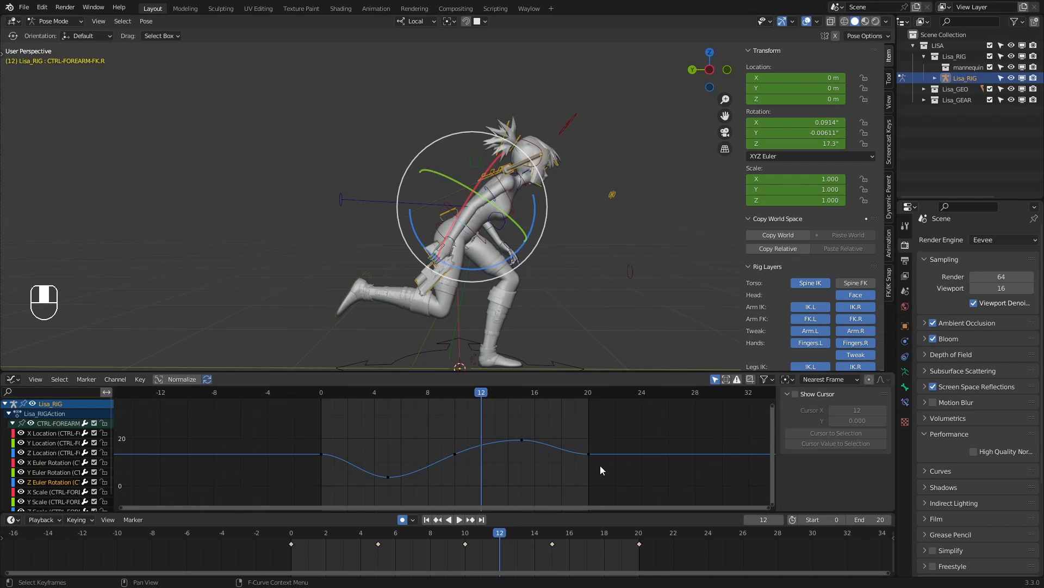
middle_click_drag(630, 464, 572, 420)
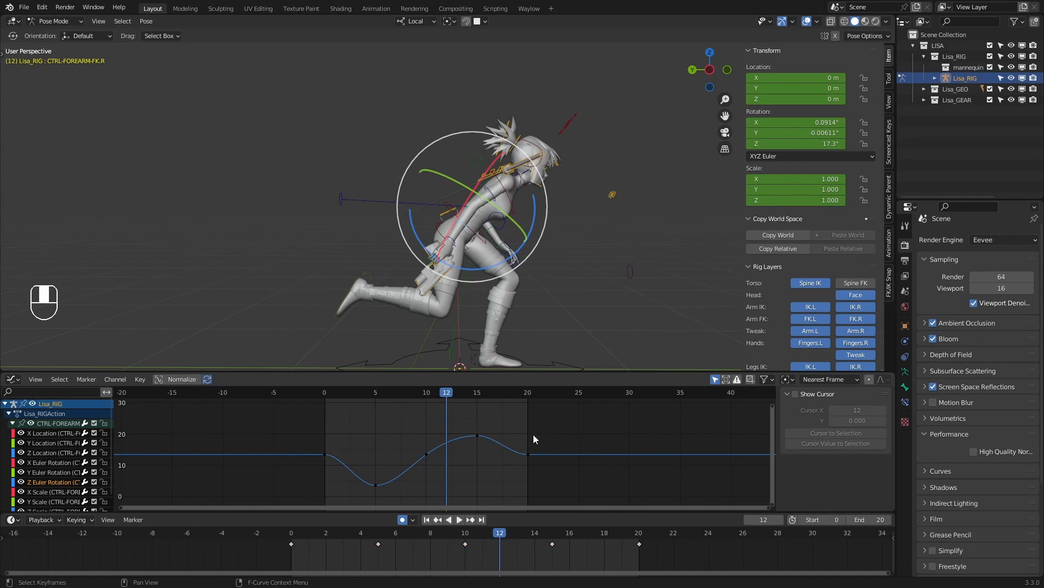
left_click_drag(533, 434, 510, 459)
key("shift+e")
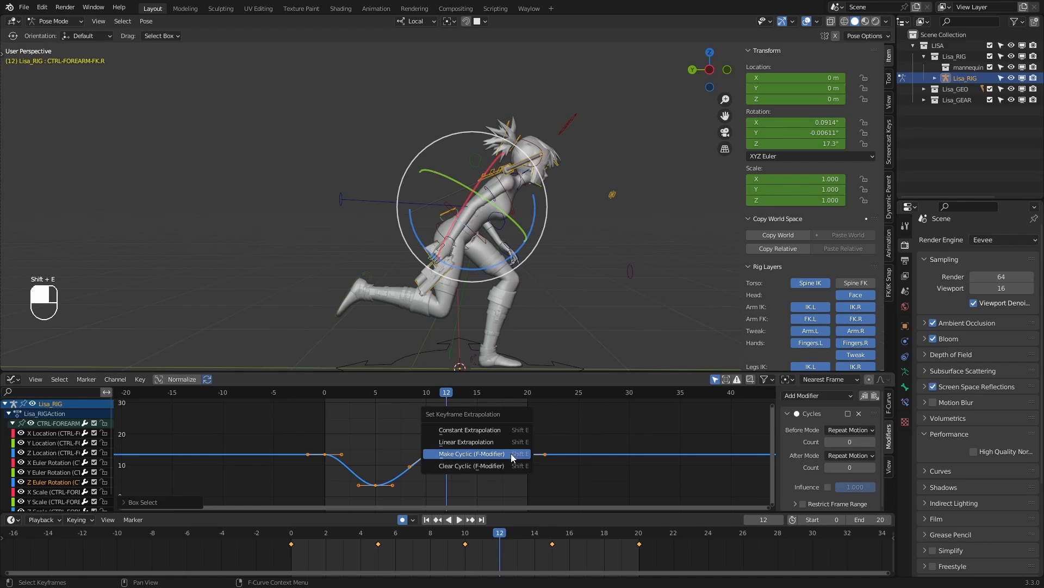
left_click(472, 452)
Reselect all keyframes of the right forearm's Z Euler rotation curve and make the curve cyclic
left_click_drag(562, 411, 259, 509)
key("shift+e")
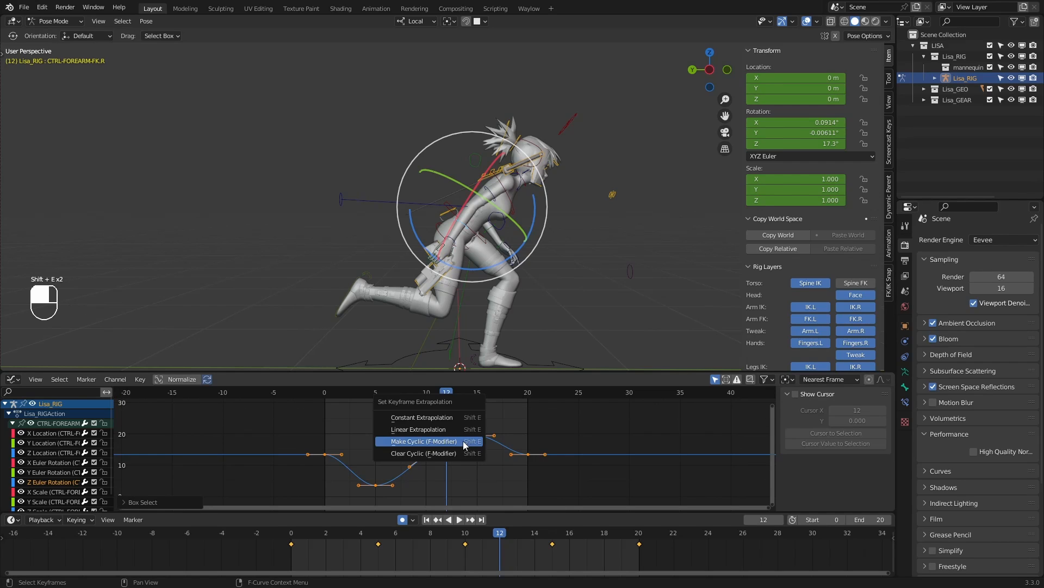
left_click(464, 441)
key("shift+e")
key("shift+e")
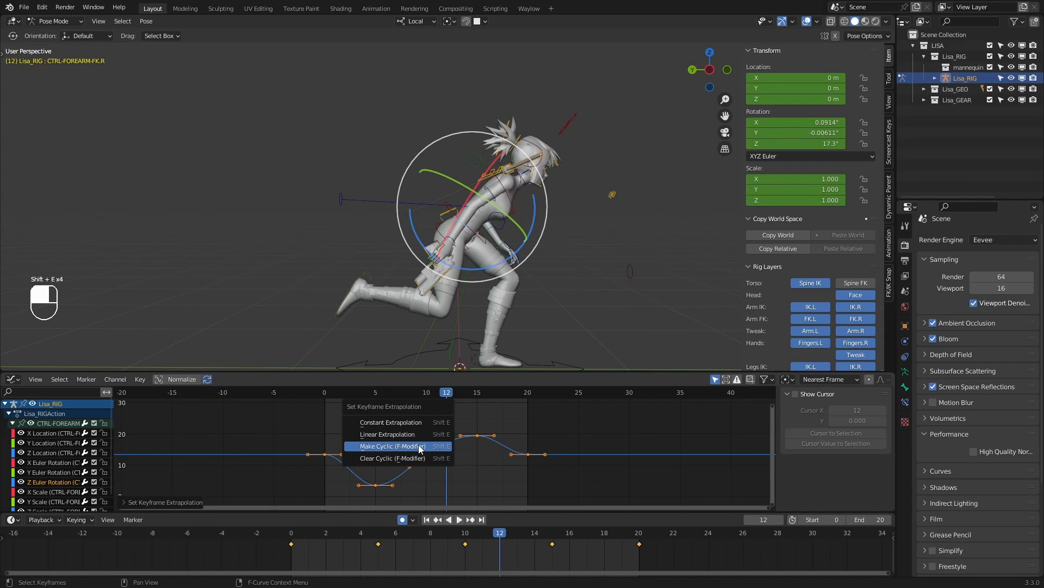
left_click(419, 450)
key("shift+e")
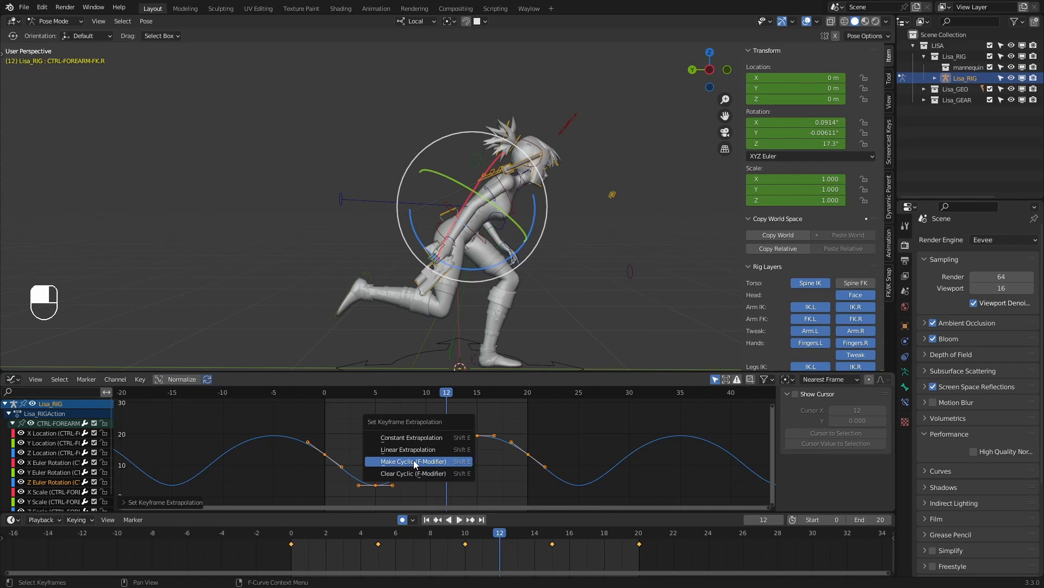
left_click(525, 423)
Raise the first and last keyframes of the right forearm's Z rotation curve together to about 15.7°
key("space")
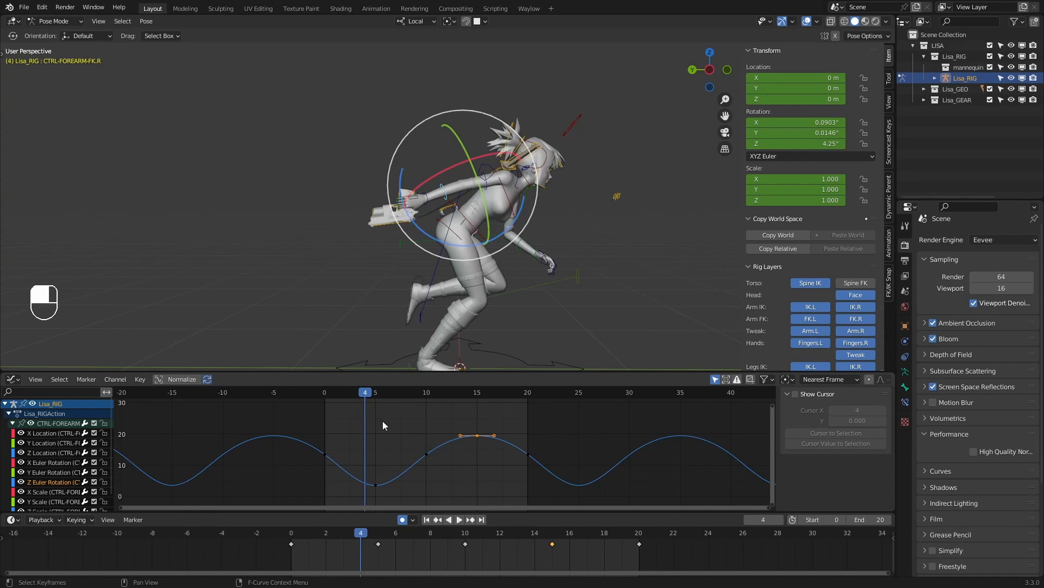
left_click(327, 393)
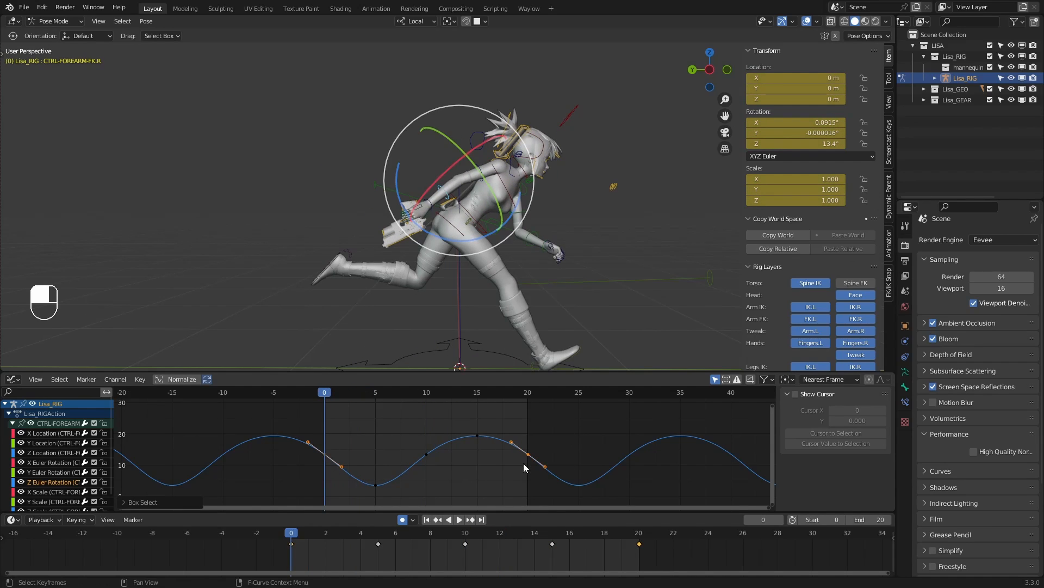
key("g")
key("g")
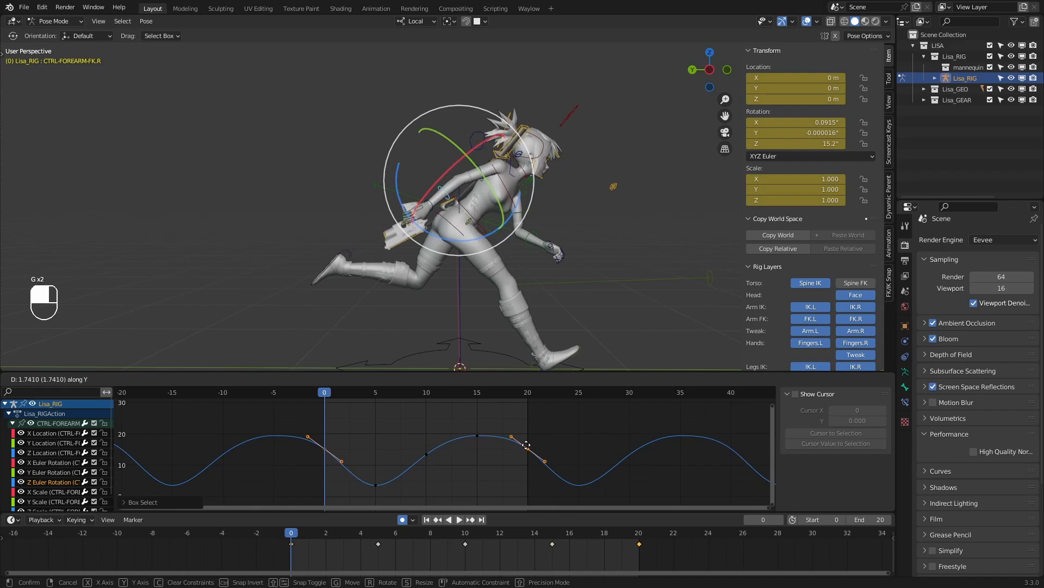
key("g")
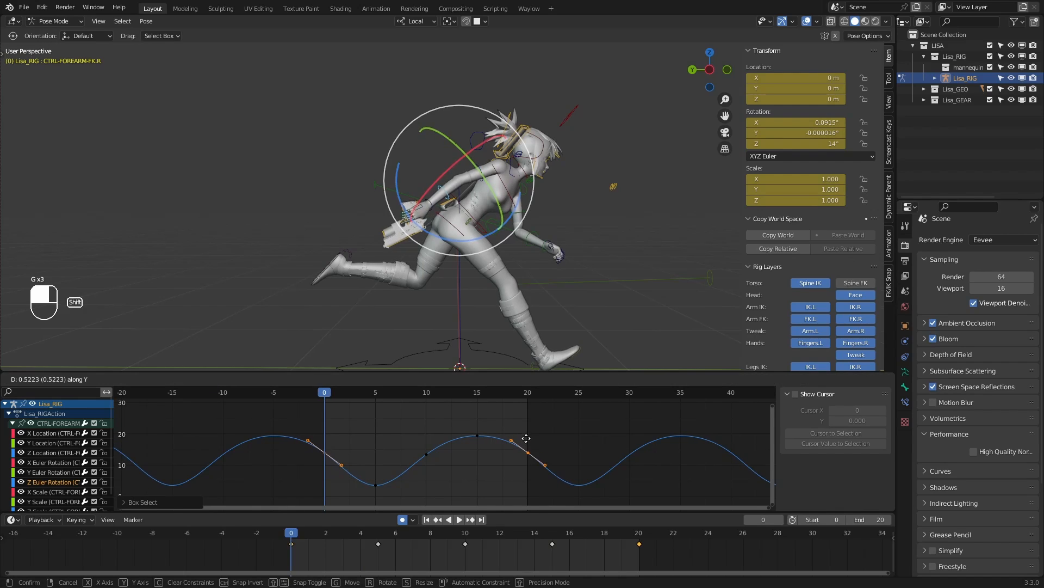
left_click(521, 505)
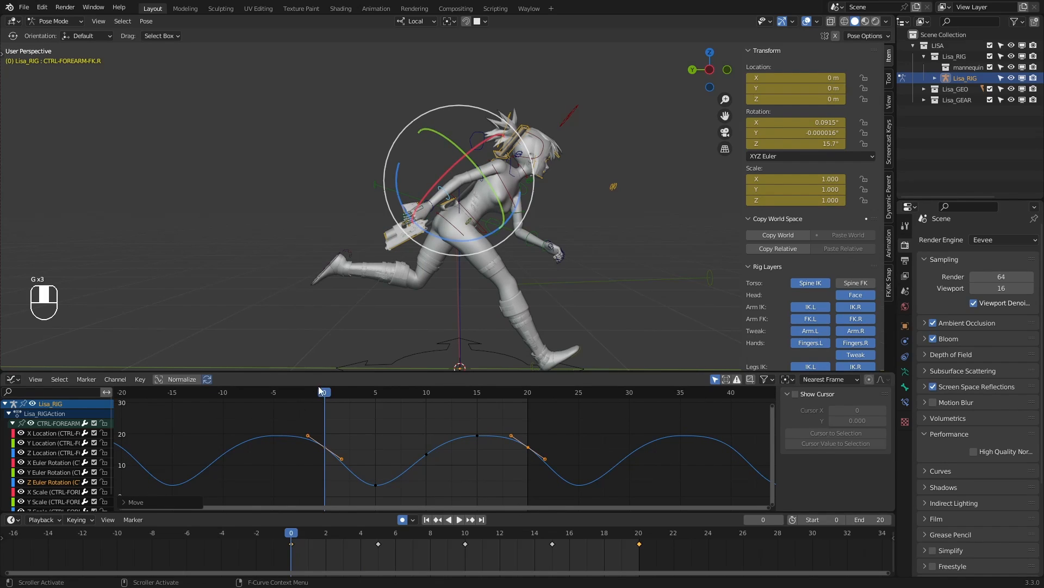
Raise the frame 5 keyframe of the right forearm's Z rotation curve by about 4.2° along Y
left_click_drag(318, 386, 365, 402)
key("g")
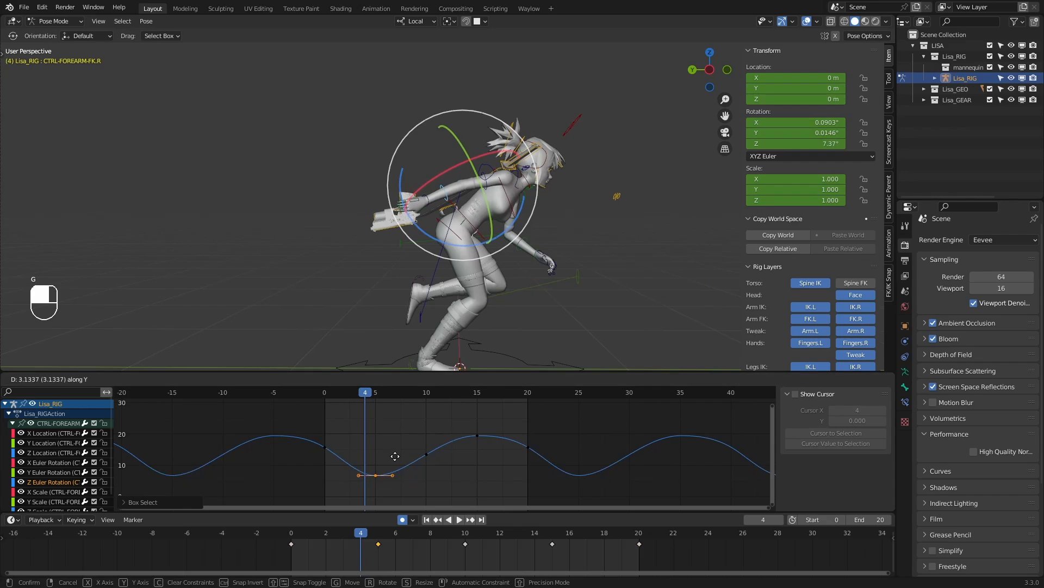
key("g")
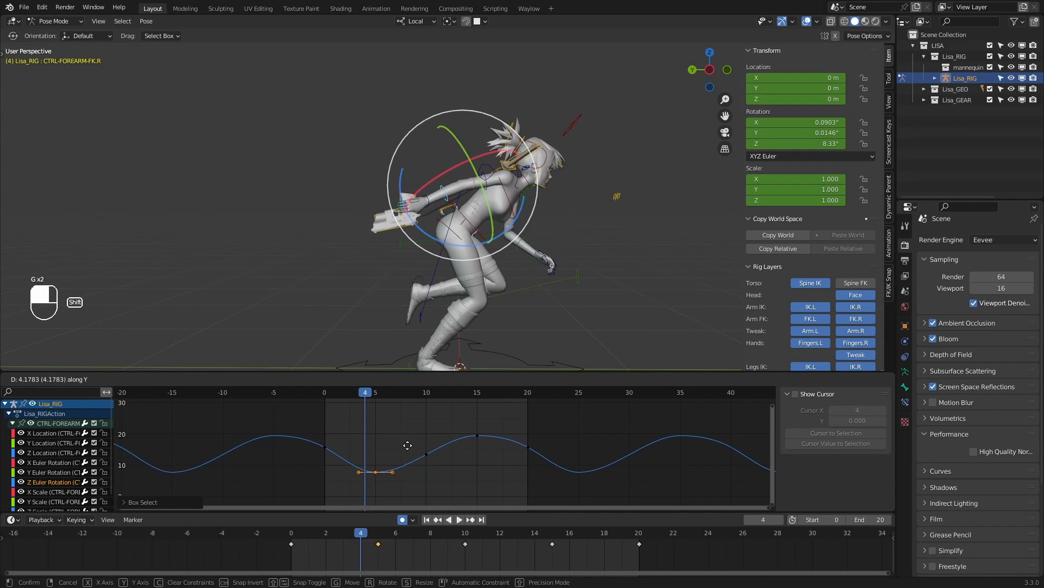
left_click(410, 459)
Scrub to frame 15 and play back the run cycle to check the smoothed forearm overlap
left_click_drag(321, 393, 476, 385)
left_click_drag(487, 442, 532, 430)
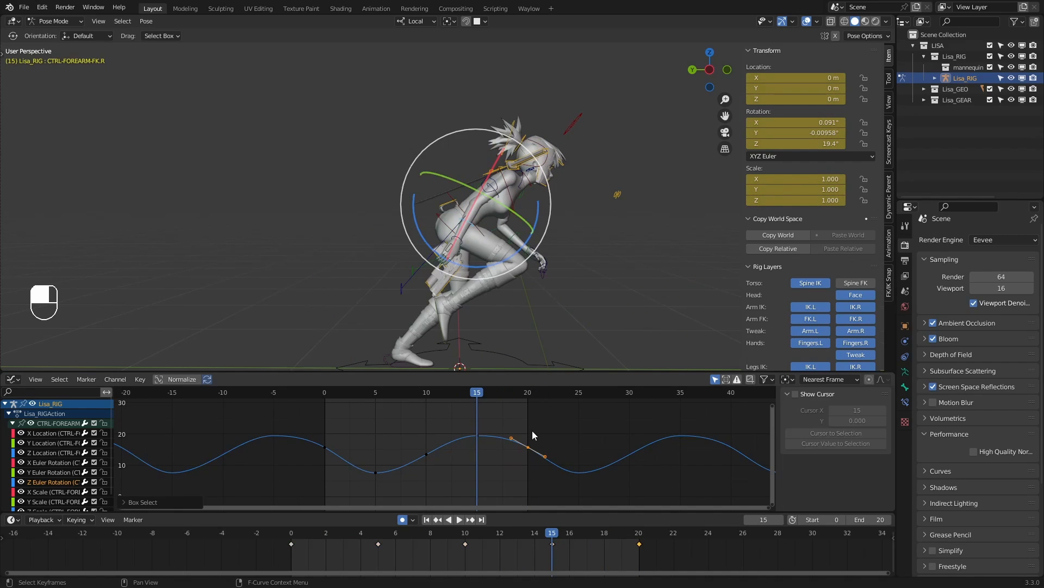
left_click(460, 520)
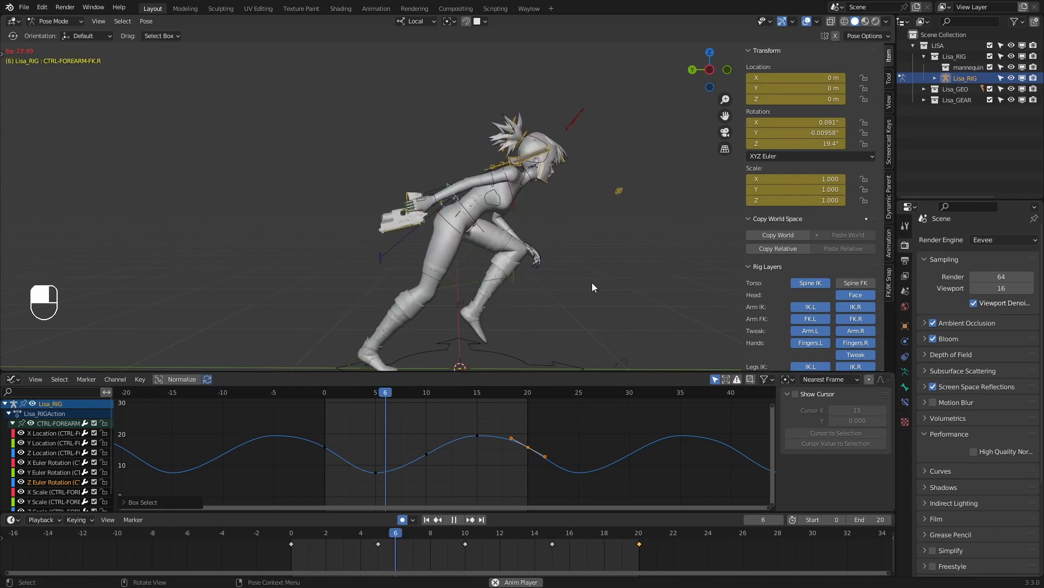
mouse_move(592, 282)
middle_mouse_down()
mouse_move(466, 286)
mouse_move(574, 279)
middle_mouse_up()
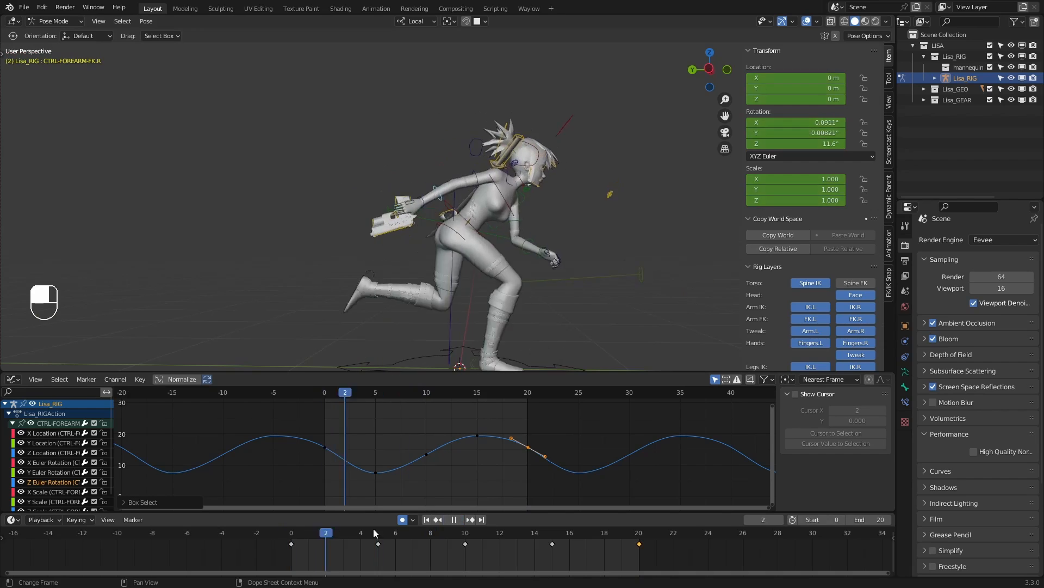
key("Escape")
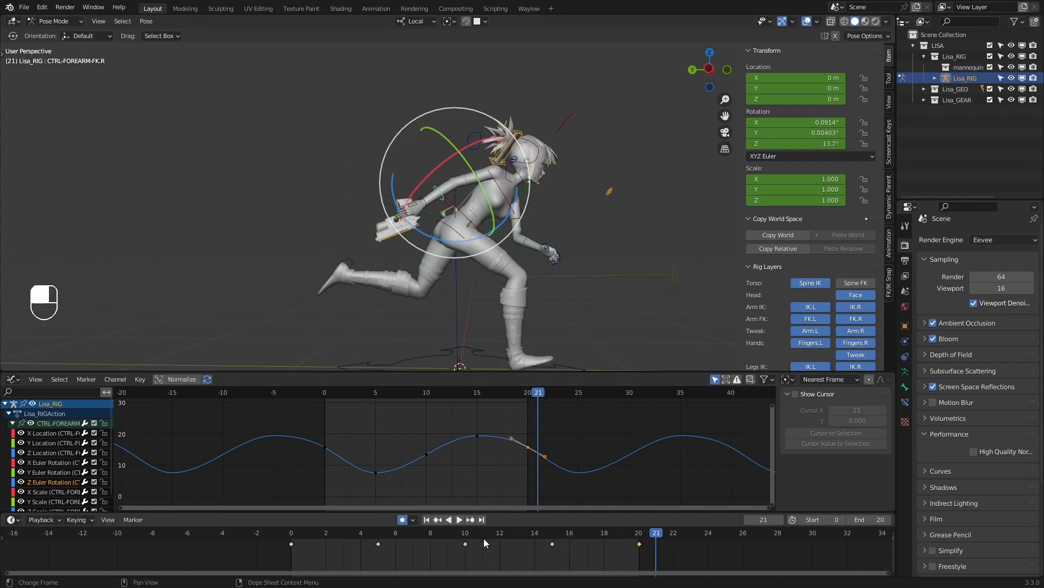
Try lowering the frame 15 keyframe of the right forearm's Z rotation curve by about 4.9°
left_click(554, 536)
key("space")
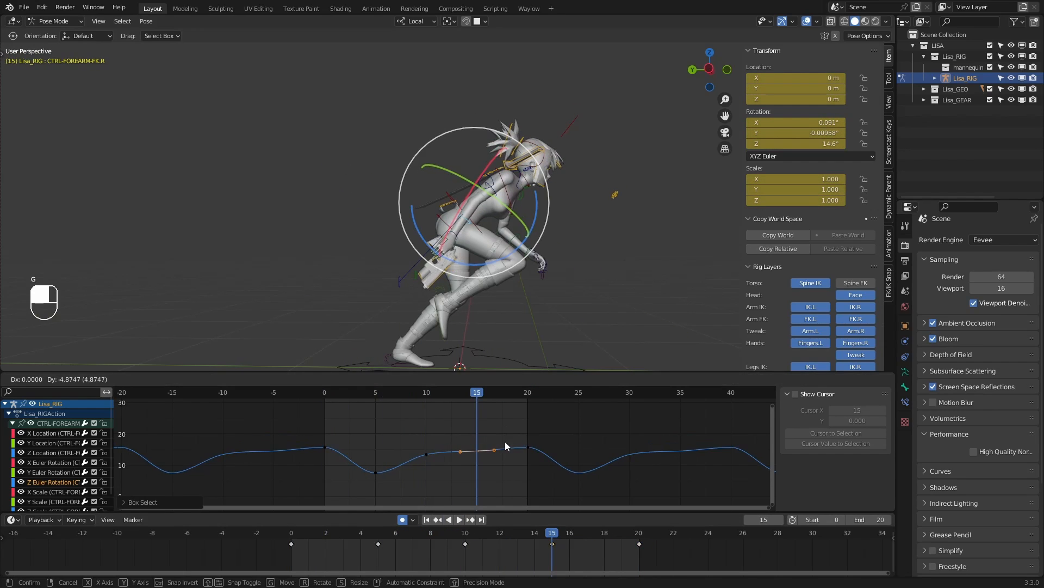
left_click(504, 442)
Flatten the right upper arm's Y rotation curve by scaling all its keyframes to about 0.53 along Y
left_click(497, 191)
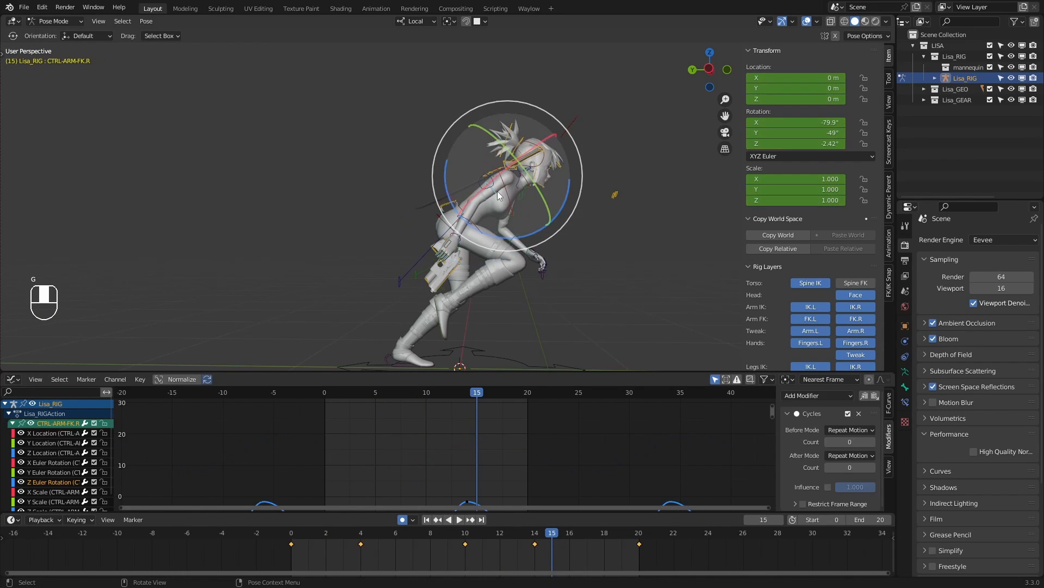
left_click(39, 473)
middle_click_drag(539, 457, 522, 477, "ctrl")
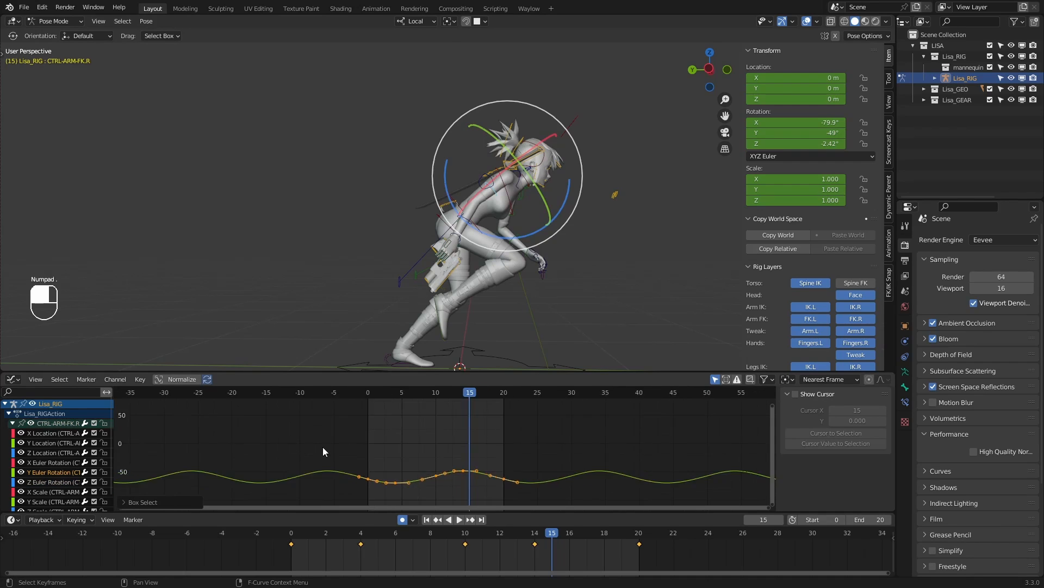
key("KP_Decimal")
scroll(601, 423, "down", 2)
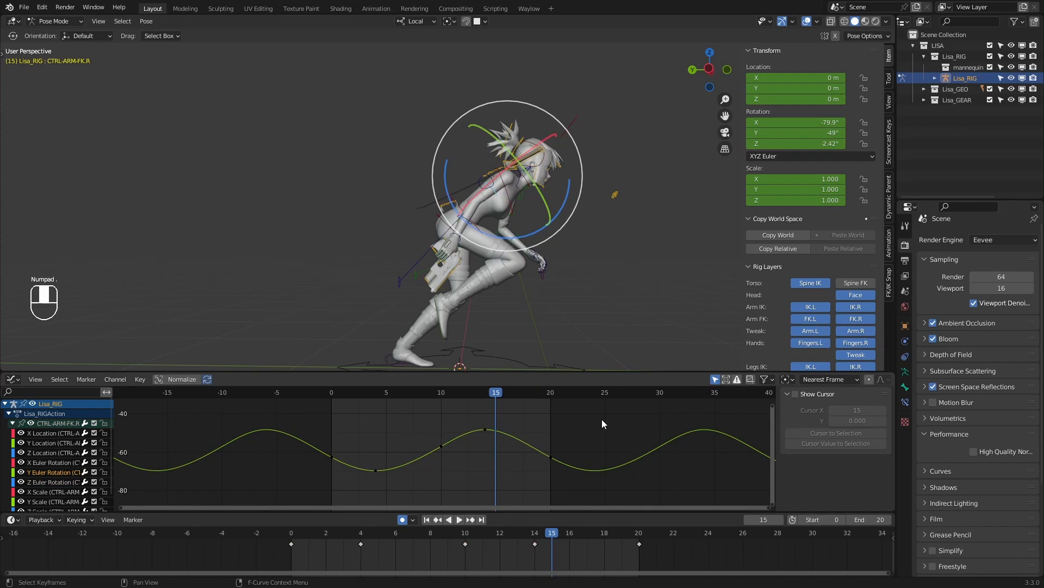
left_click(593, 446)
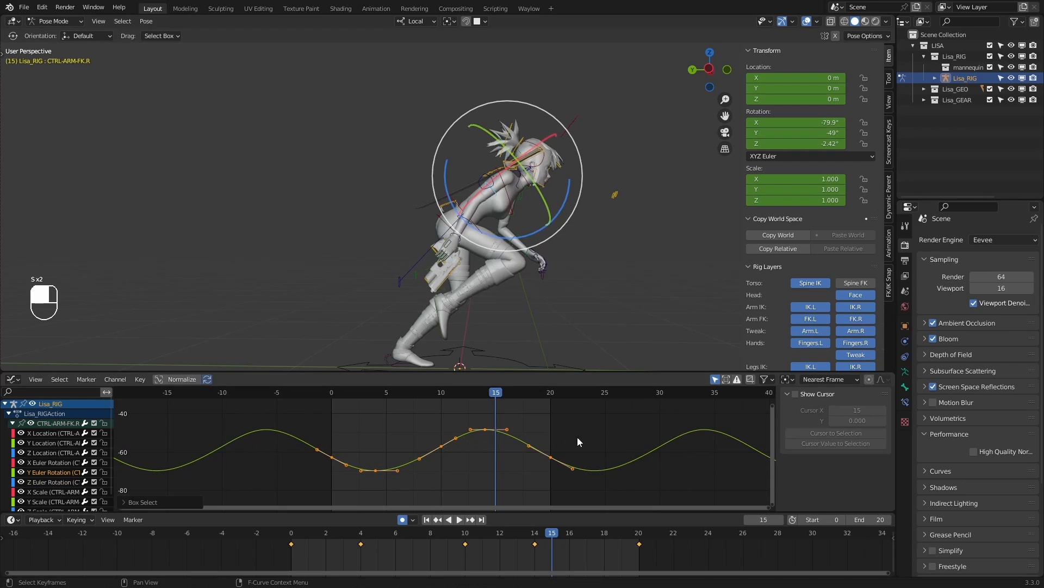
key("s")
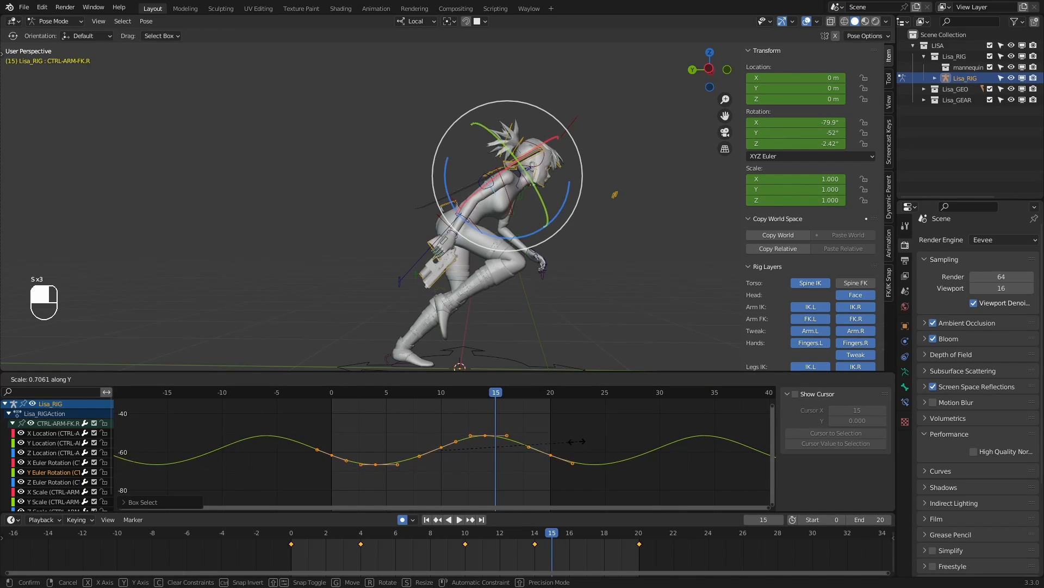
right_click(576, 432)
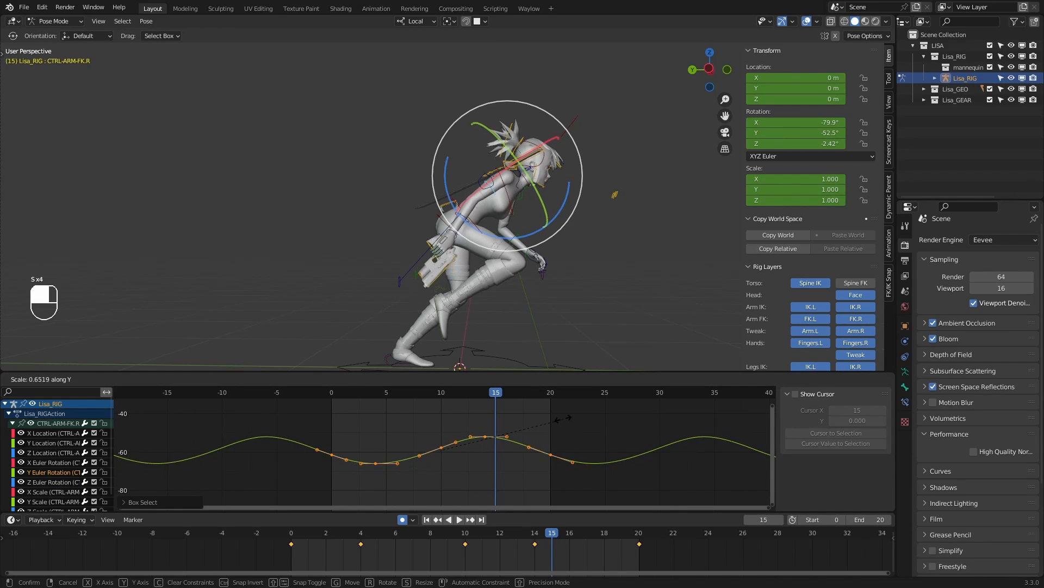
left_click(633, 435)
key("s")
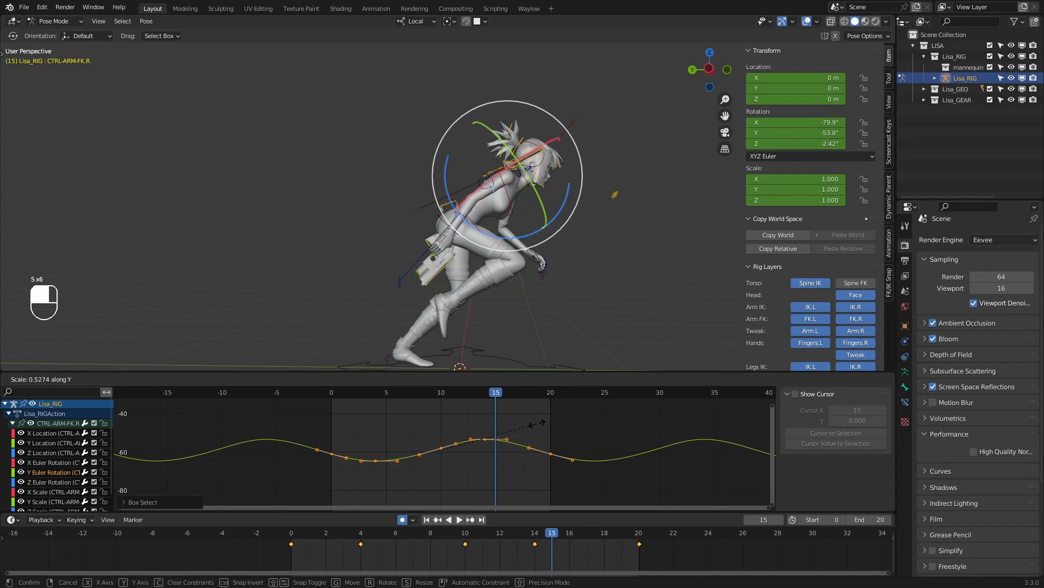
Scrub and play back the run cycle to check the upper arm's reduced sideways rotation
left_click_drag(535, 537, 691, 538)
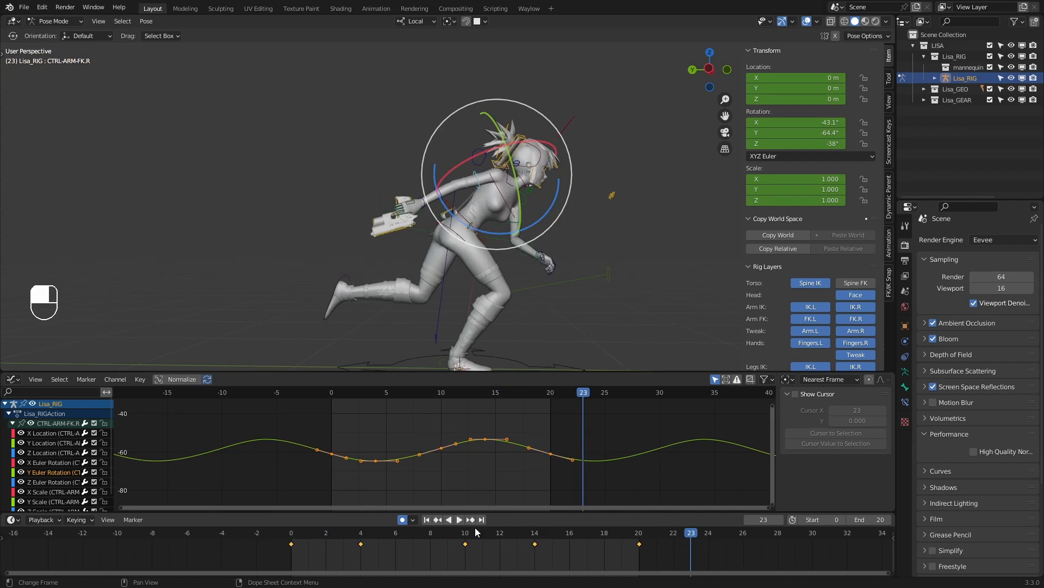
left_click(458, 520)
middle_click_drag(591, 299, 566, 303)
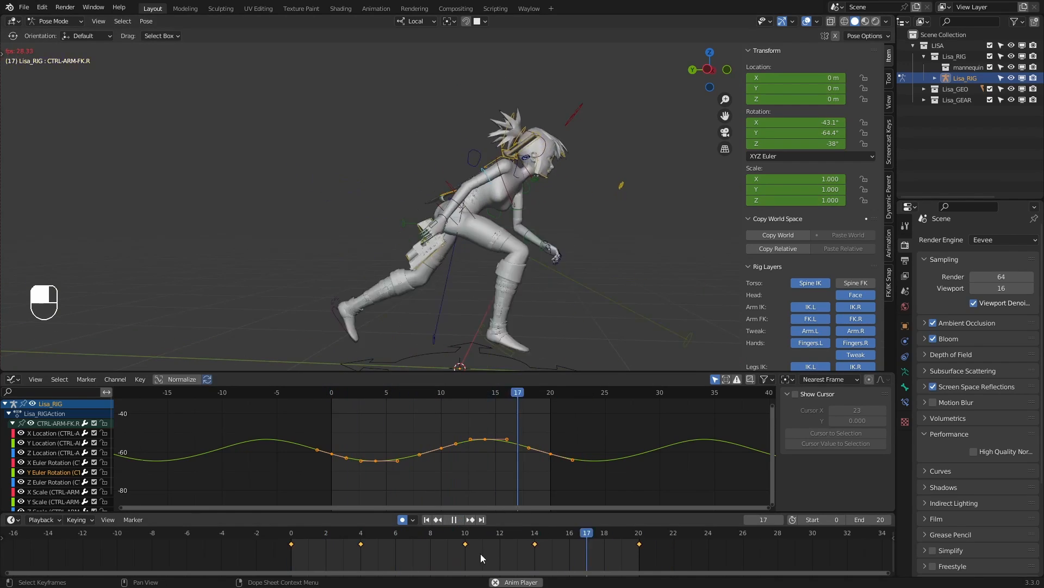
left_click(456, 519)
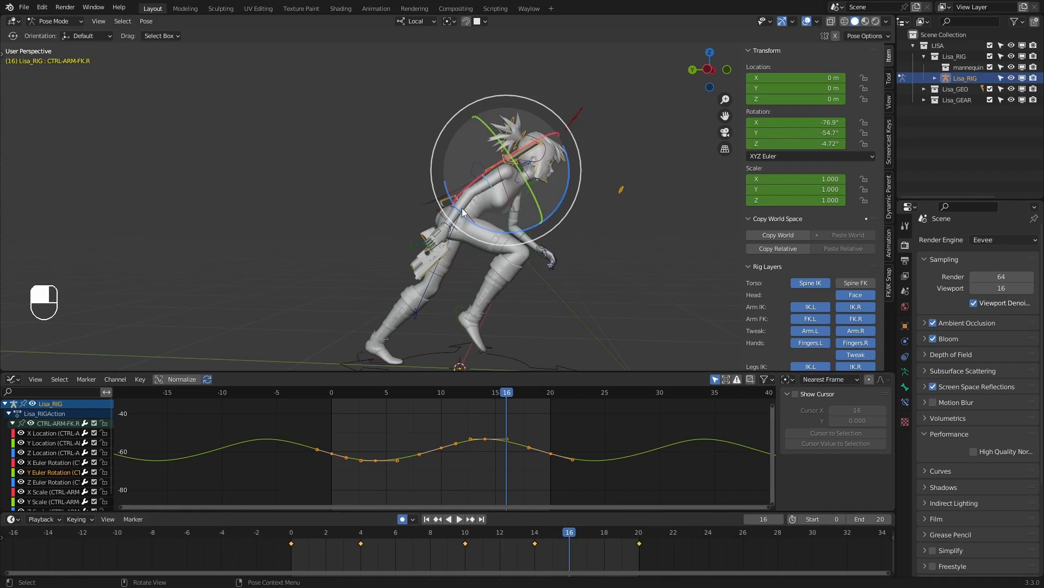
Key the right hand FK control's Z rotation at about -20.2° on frame 6
left_click(449, 229)
middle_click_drag(450, 231, 498, 316)
left_click_drag(315, 534, 269, 540)
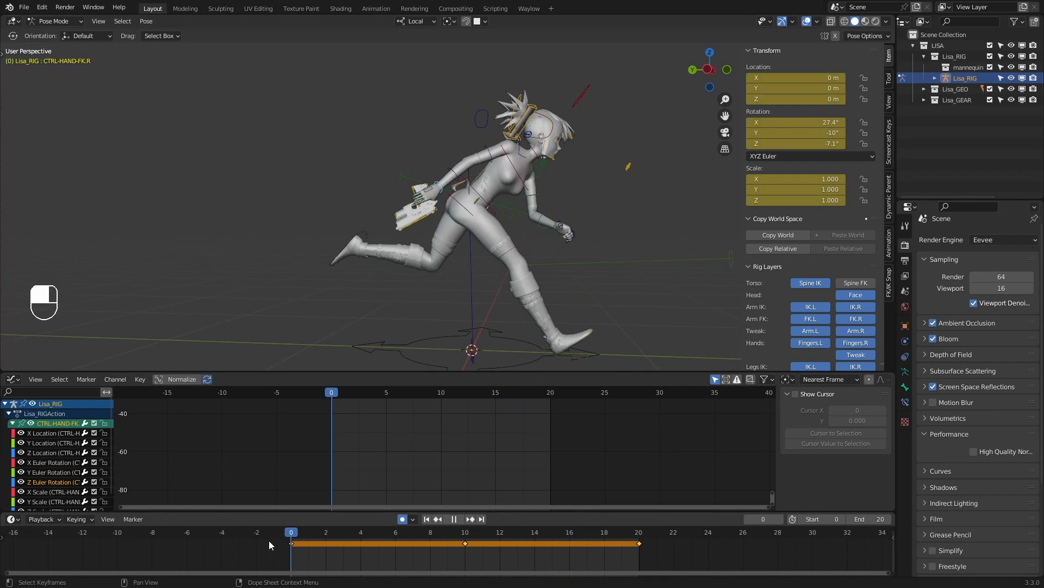
middle_click_drag(429, 302, 445, 298)
left_click_drag(424, 235, 462, 239)
key("ctrl+z")
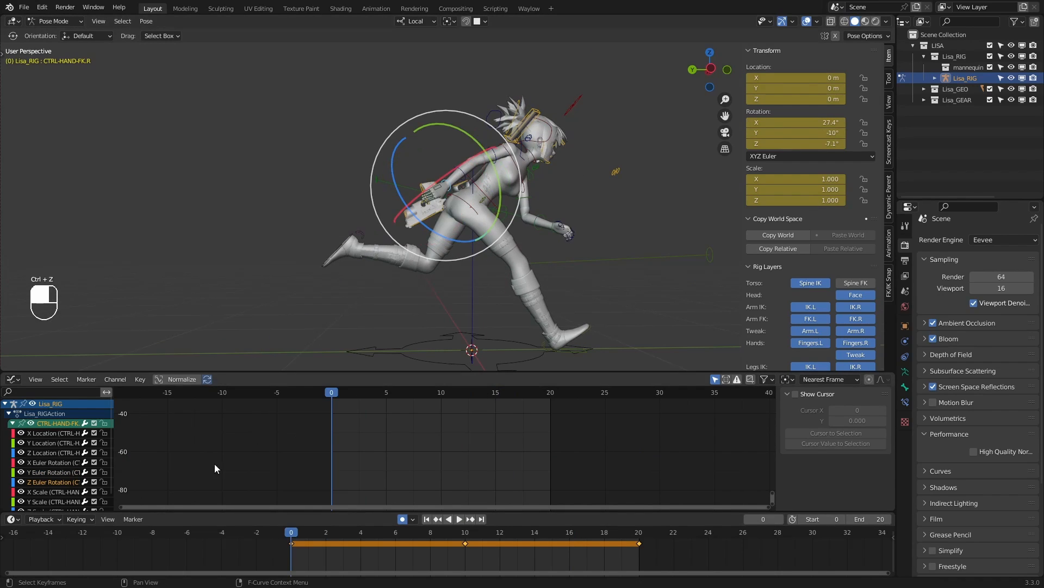
middle_click_drag(410, 434, 496, 483, "ctrl")
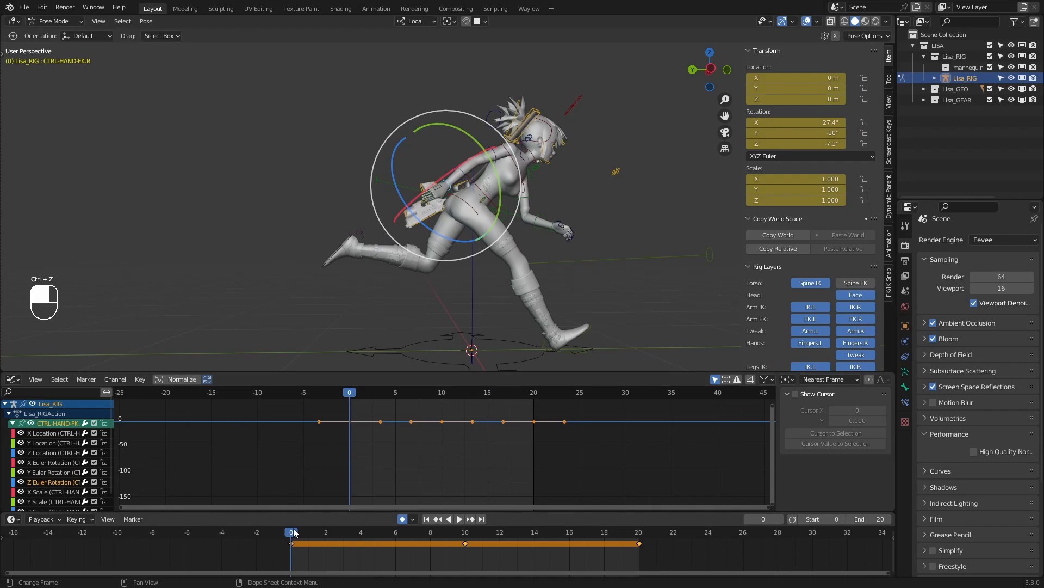
middle_click_drag(485, 294, 468, 304)
key("space")
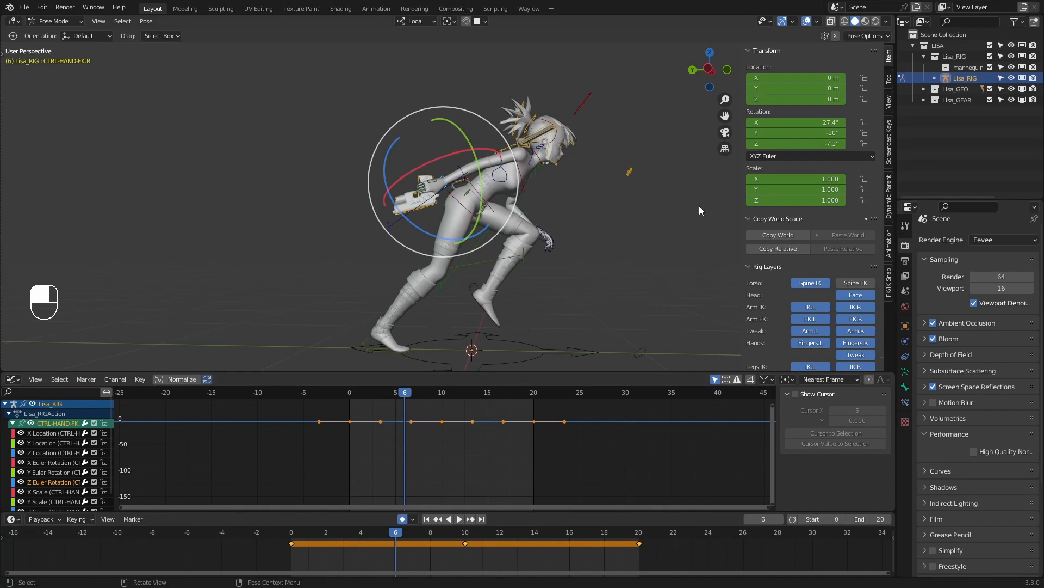
key("ctrl+z")
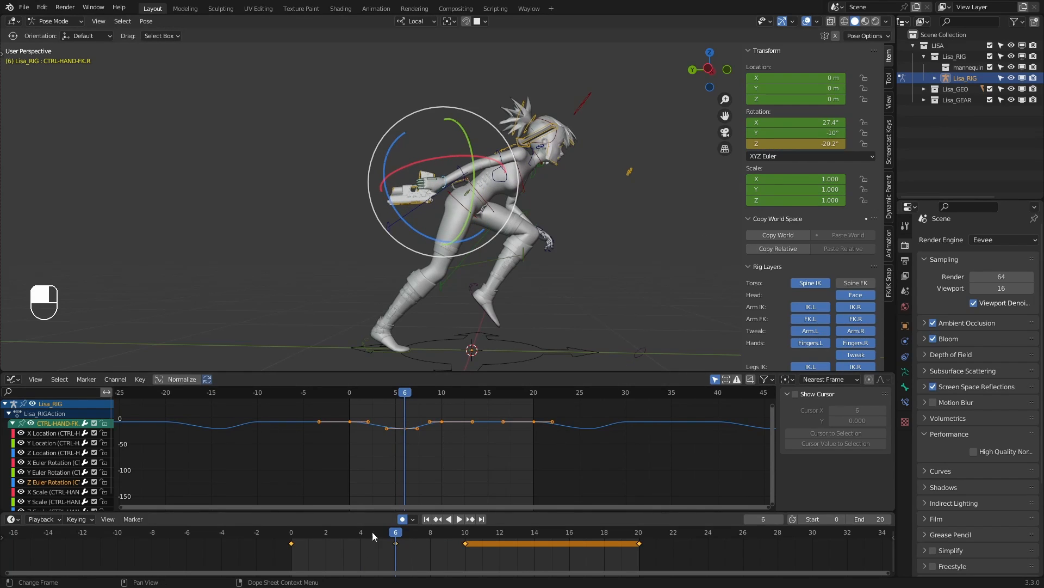
Key the right hand's Z rotation at about 3.1° on frame 16
left_click(409, 478)
key("space")
left_click_drag(259, 536, 563, 546)
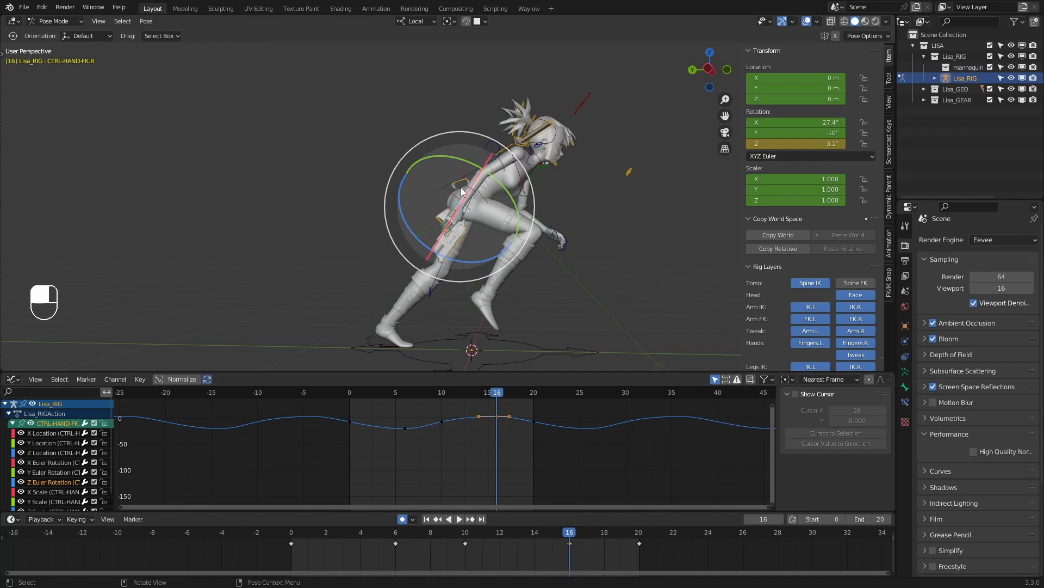
Examine the right hand's Z rotation curve up close and play back the run cycle to check the wrist overlap
middle_click_drag(498, 452, 489, 420, "ctrl")
middle_click_drag(489, 420, 471, 461)
scroll(498, 449, "up", 4)
scroll(499, 449, "up", 2)
left_click(489, 461)
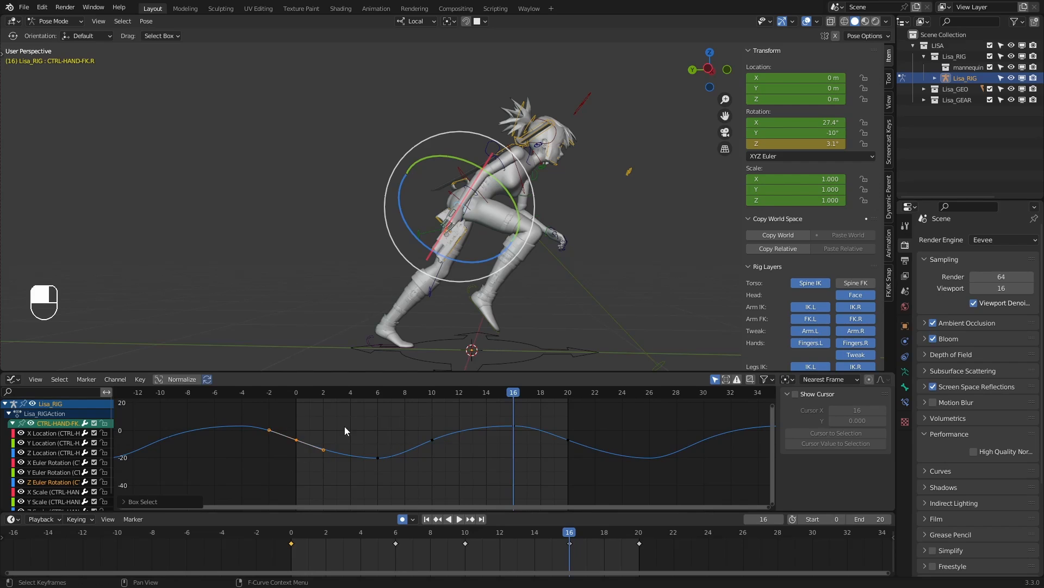
key("space")
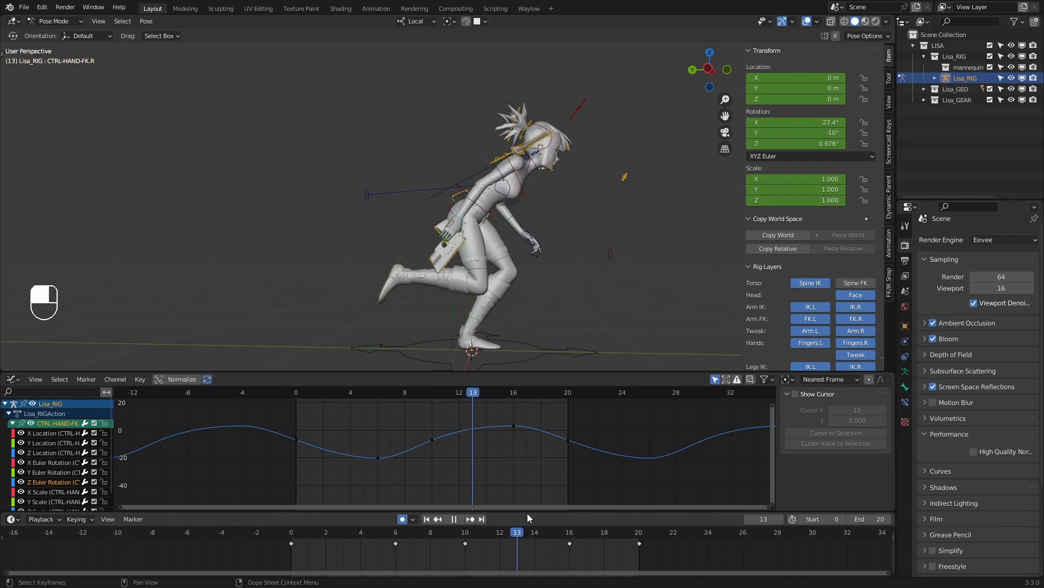
key("space")
key("Right")
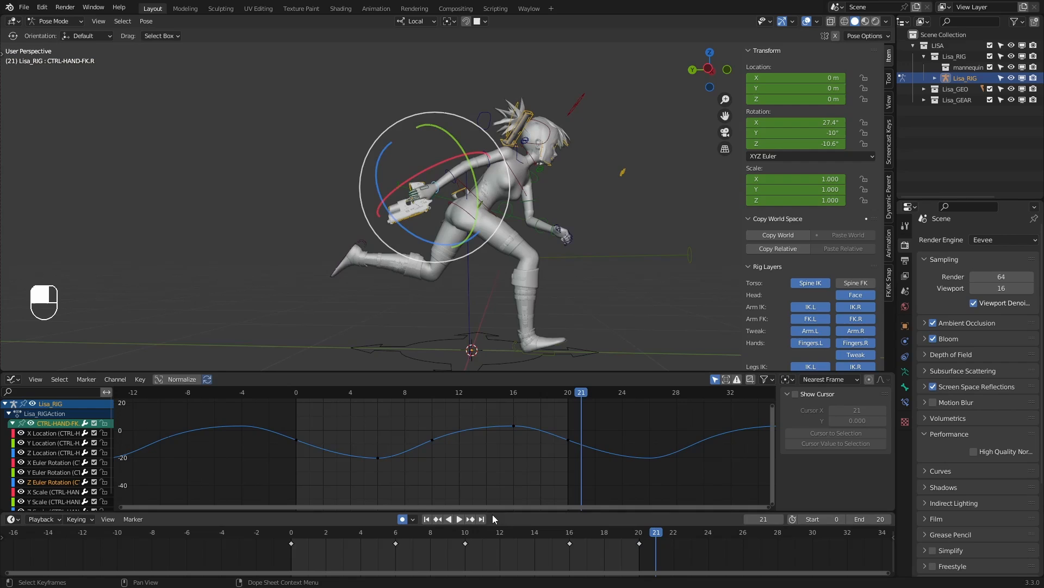
left_click(459, 519)
key("space")
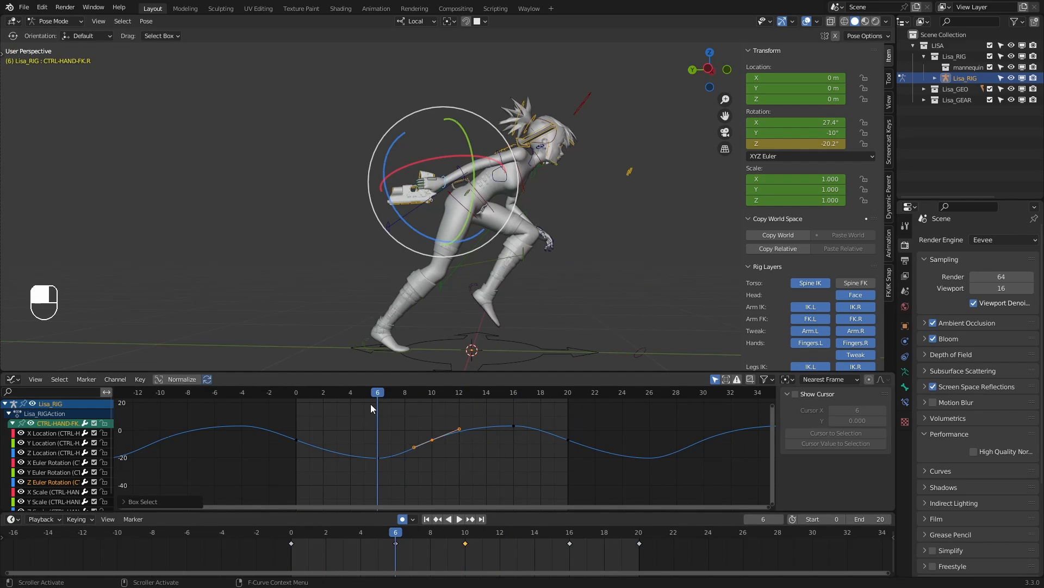
Scale all keyframes of the right hand's Z rotation curve to about 0.65 along Y
left_click_drag(300, 391, 379, 397)
left_click_drag(648, 414, 239, 489)
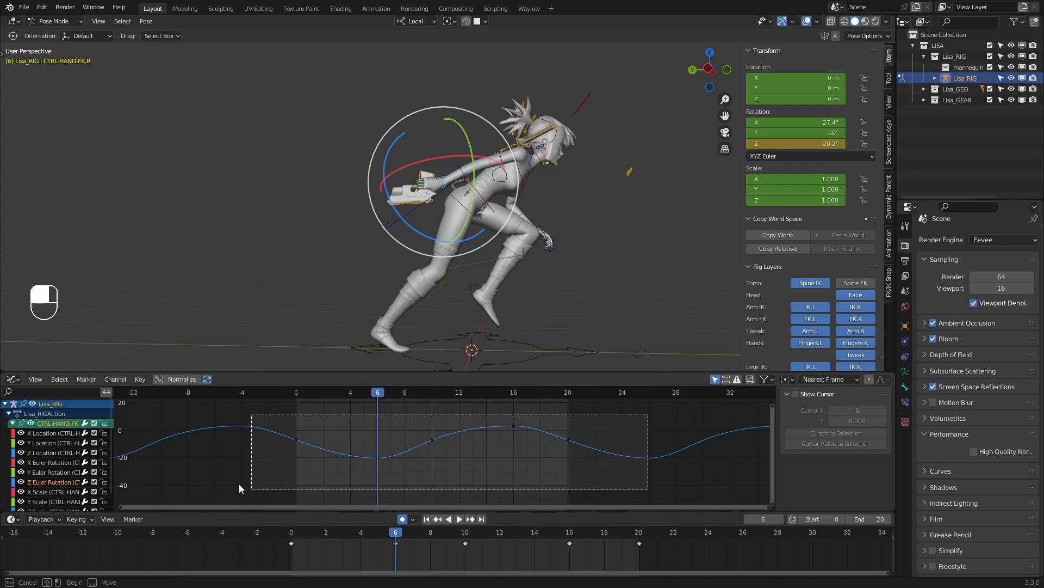
key("s")
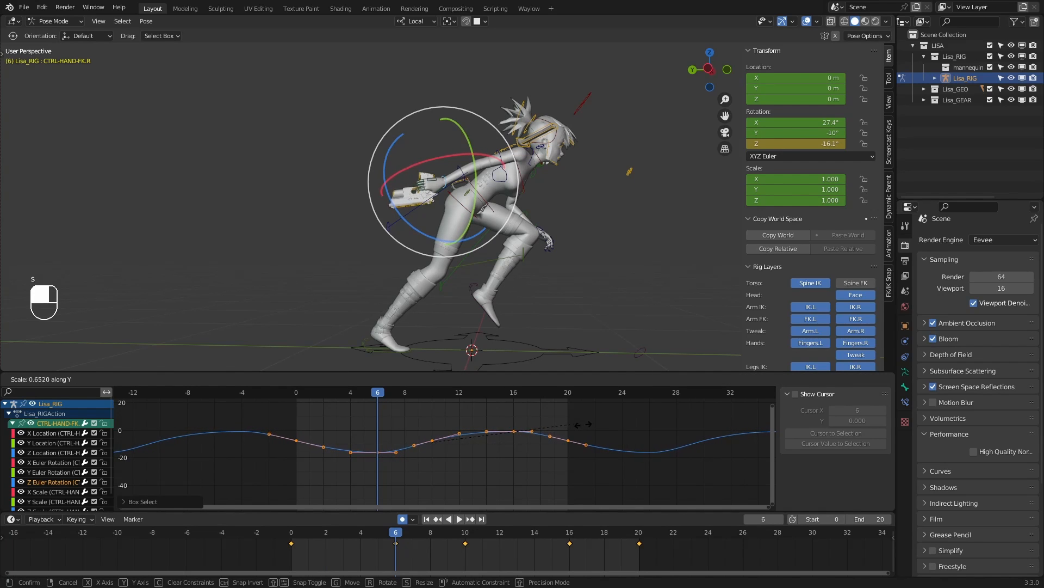
Play back the run cycle from the side and scrub through it to check the softened wrist motion
key("space")
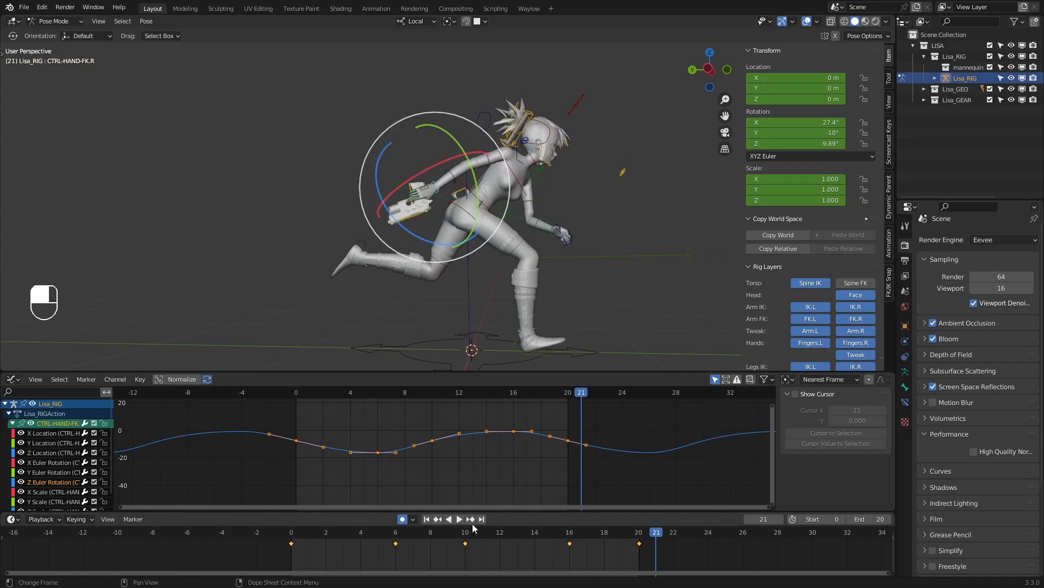
mouse_move(609, 280)
middle_mouse_down()
mouse_move(487, 283)
mouse_move(603, 279)
middle_mouse_up()
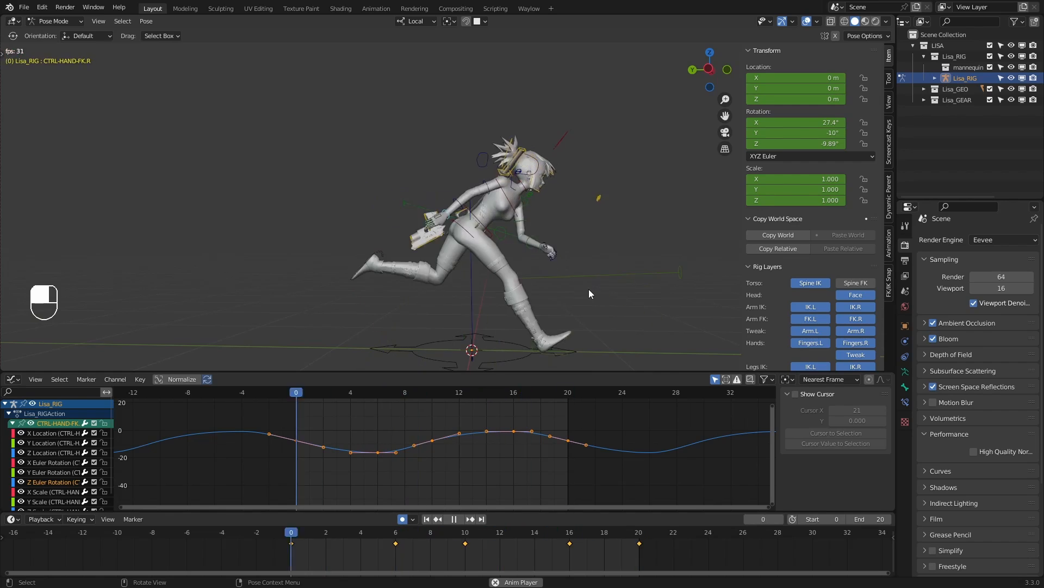
key("space")
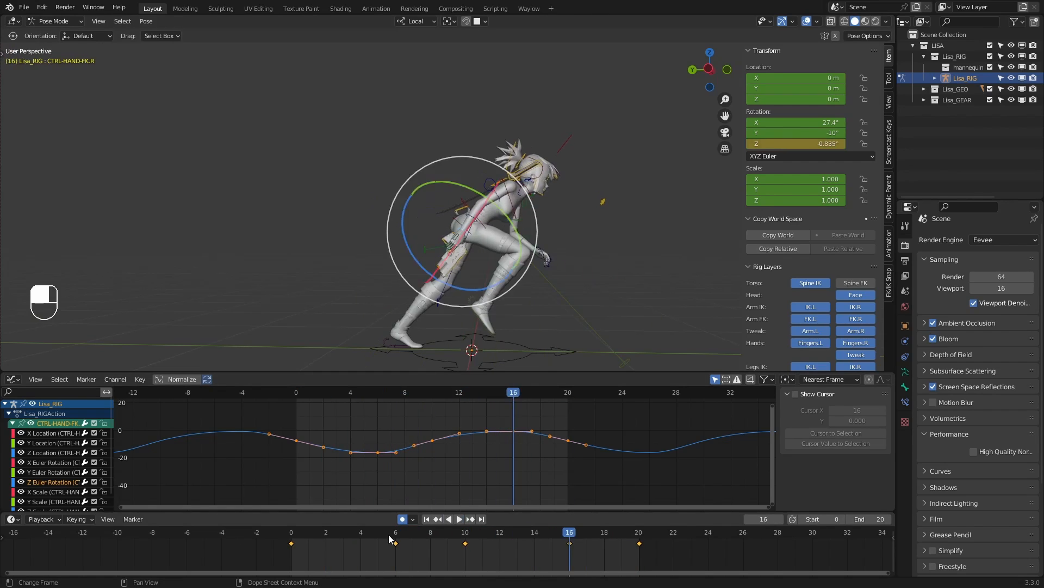
left_click_drag(389, 533, 304, 517)
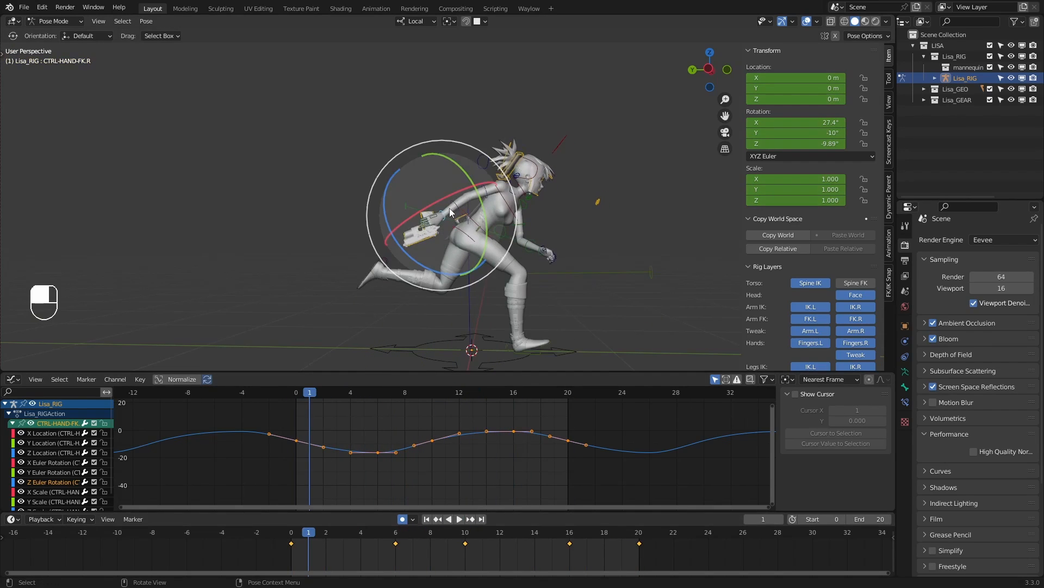
Scale all keyframes of the right forearm's Z rotation curve to about 0.7 along Y and play back the cycle
left_click(453, 201)
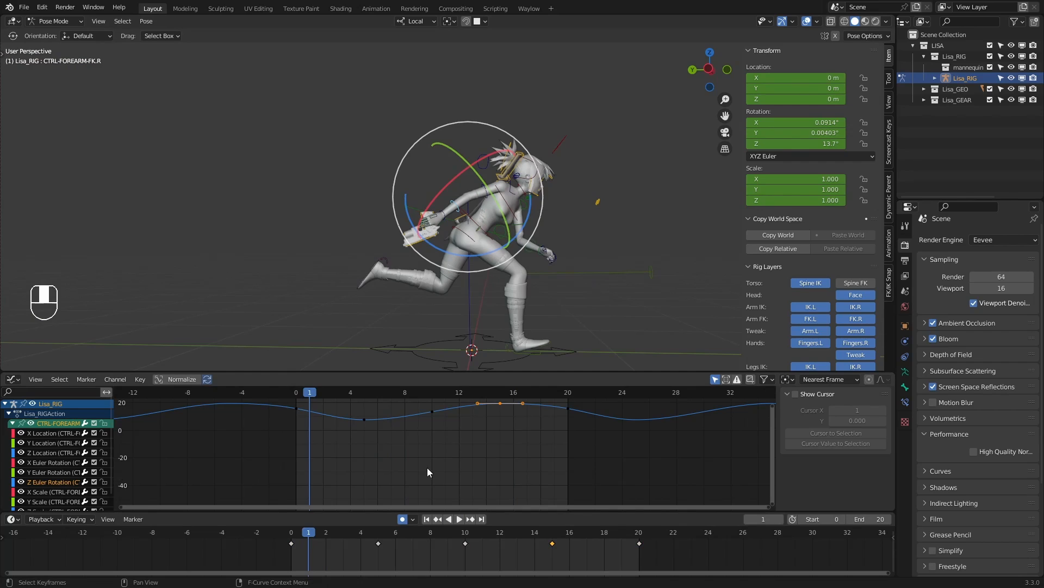
middle_click_drag(426, 468, 405, 501)
middle_click_drag(506, 460, 476, 420, "ctrl")
left_click_drag(578, 415, 284, 491)
key("s")
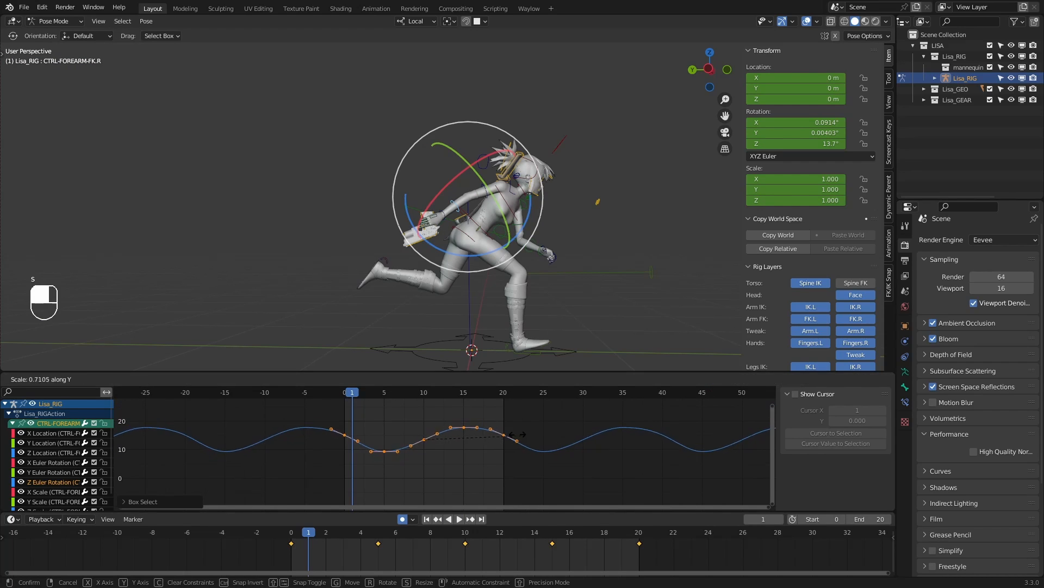
right_click(539, 437)
key("s")
right_click(489, 443)
left_click_drag(362, 393, 401, 395)
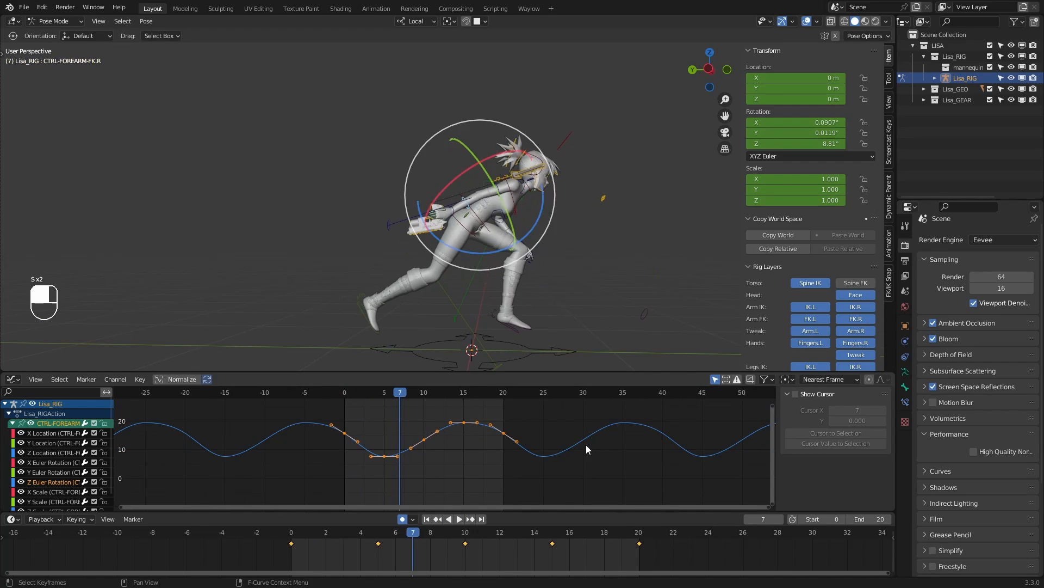
right_click(525, 426)
key("s")
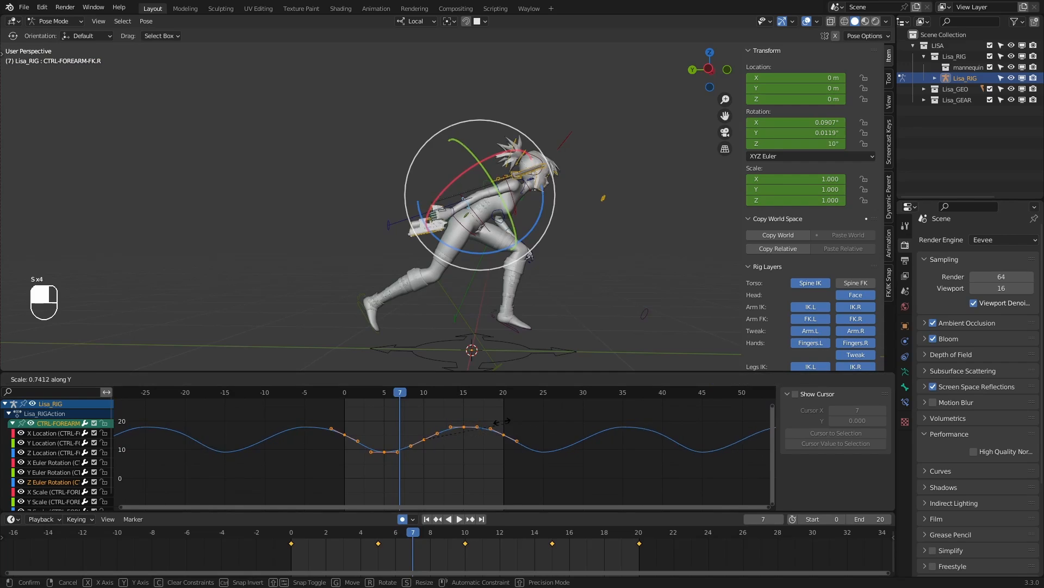
left_click(502, 420)
left_click(459, 519)
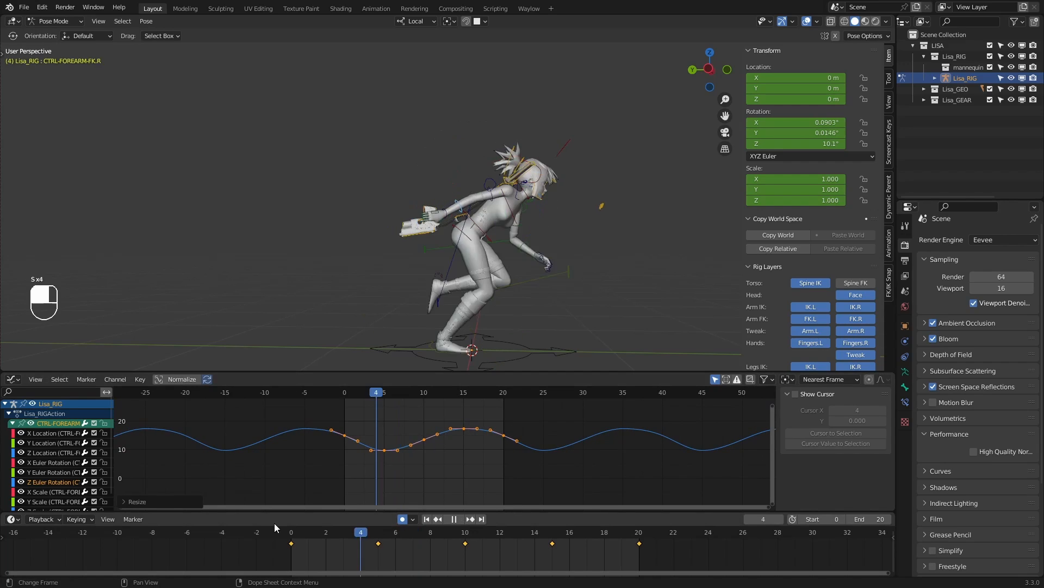
left_click(460, 519)
Reduce the right hand's Z rotation curve again to about 0.67 along Y and play back the run cycle
left_click(462, 234)
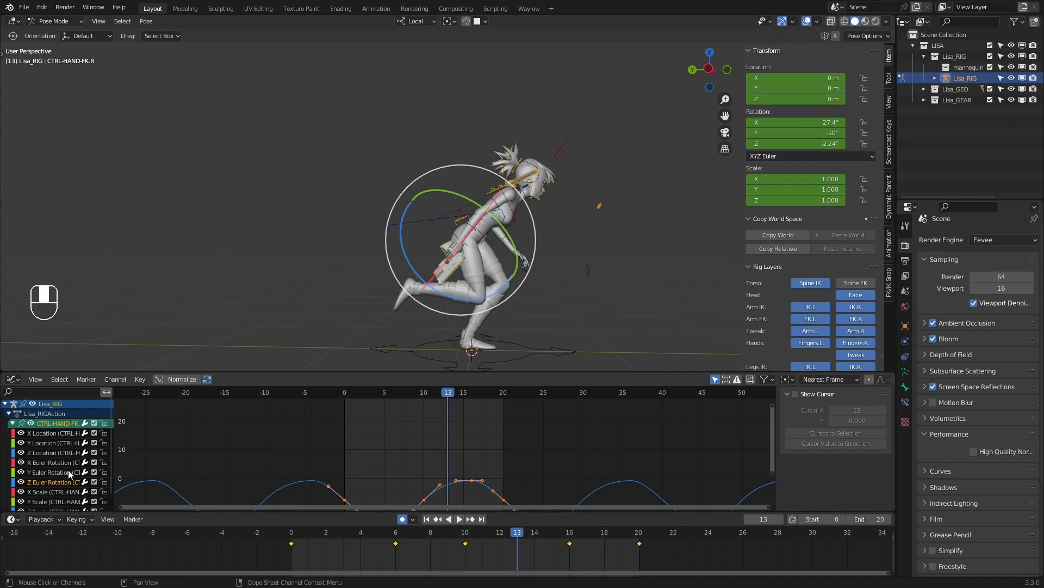
left_click(49, 484)
middle_click_drag(487, 452, 468, 497, "ctrl")
left_click_drag(459, 533, 551, 517)
scroll(533, 444, "up", 2)
middle_click_drag(529, 441, 554, 413)
left_click(519, 424)
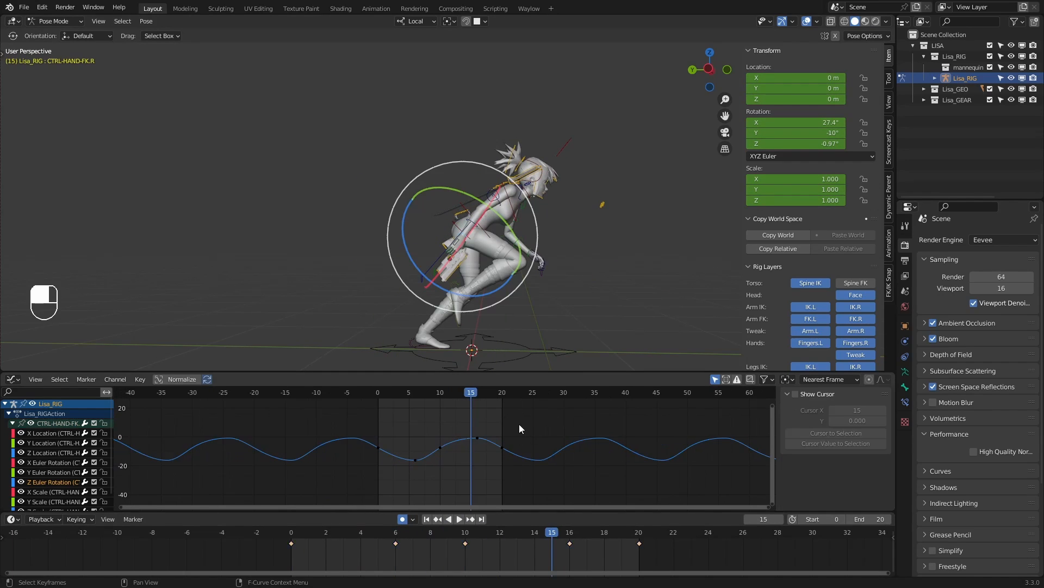
key("g")
right_click(517, 425)
key("s")
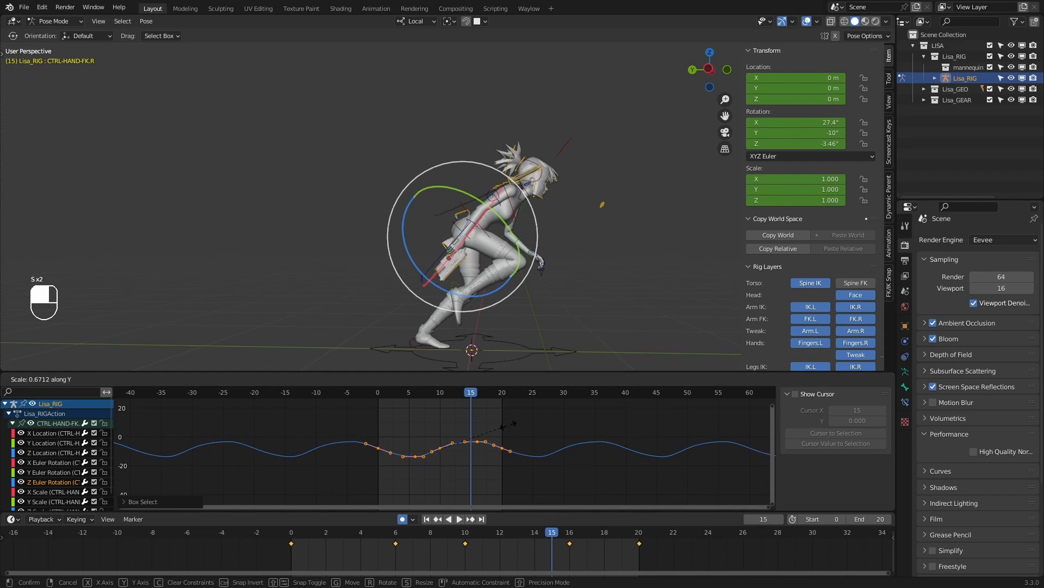
left_click(506, 423)
key("space")
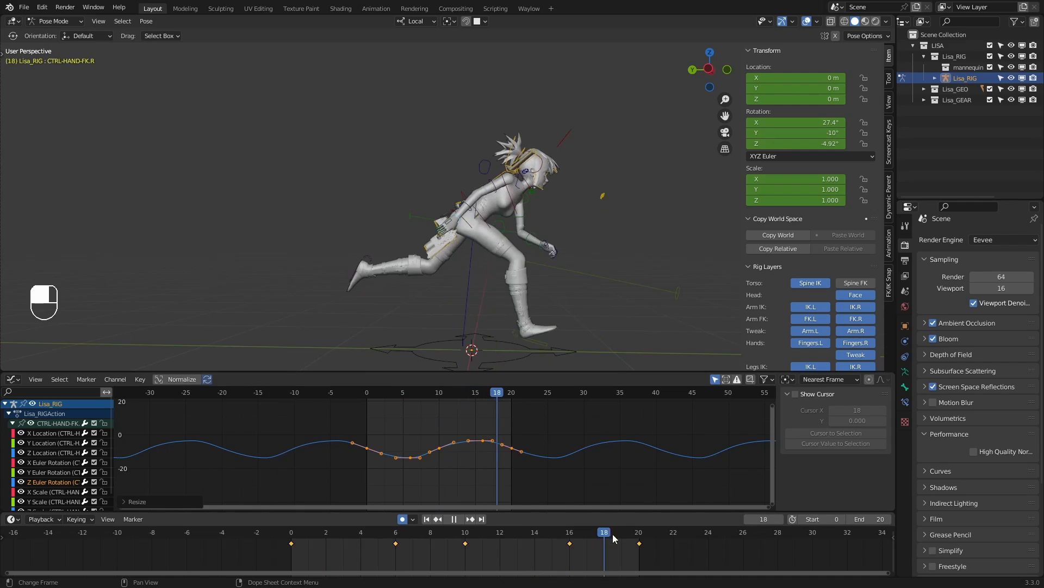
Stop playback and lower the right upper arm's Y rotation keyframe at frame 14 to about -54.5° in the Graph Editor
key("space")
left_click(501, 196)
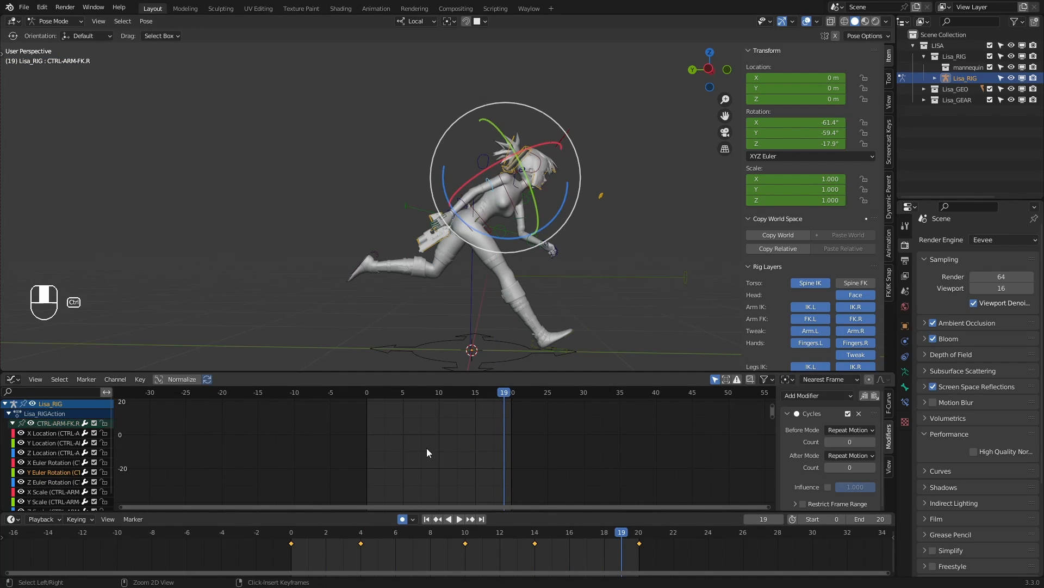
key("Home")
left_click_drag(531, 441, 371, 474)
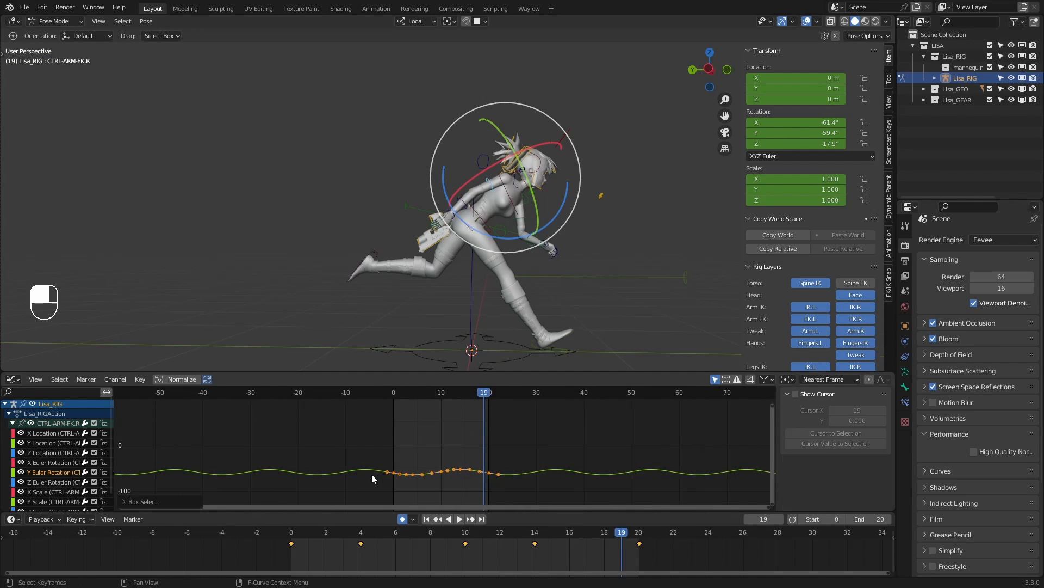
key("KP_Decimal")
left_click(372, 475)
scroll(414, 447, "down", 8)
left_click(497, 393)
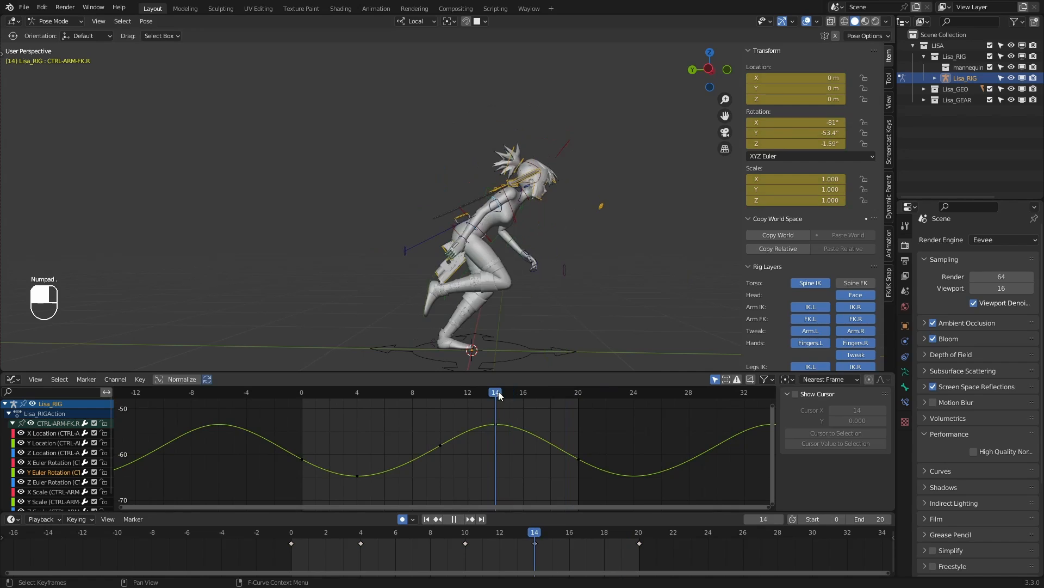
left_click_drag(522, 412, 454, 454)
right_click(540, 430)
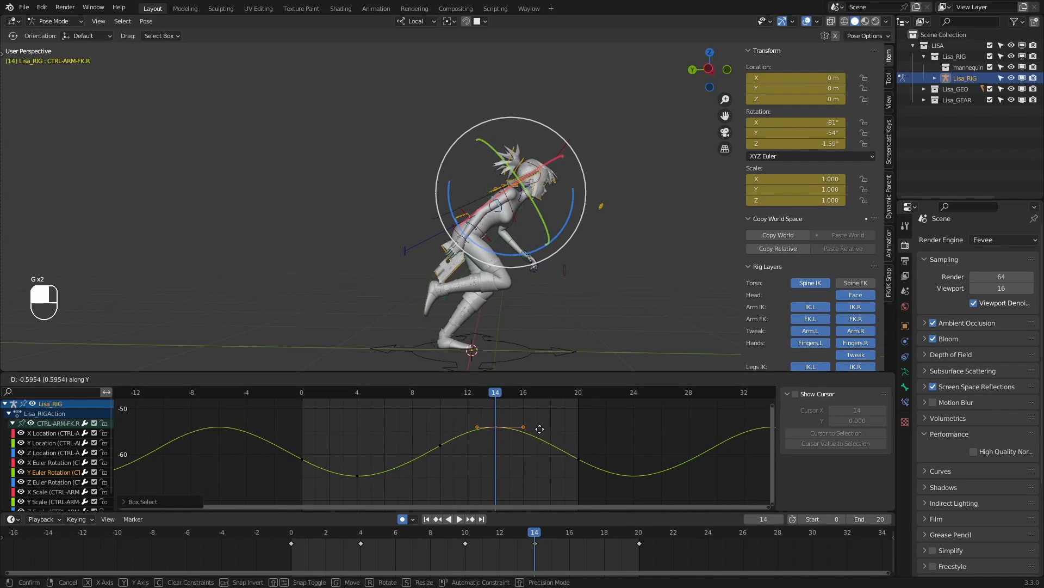
left_click(540, 430)
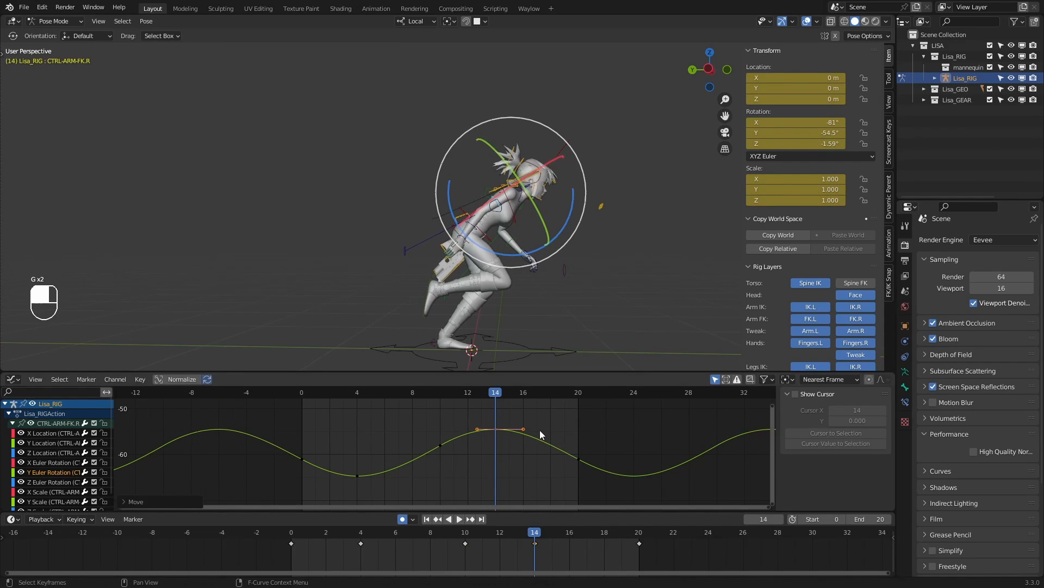
Nudge the right upper arm's Y rotation keyframe at frame 10, play back the cycle from the front and scrub through it
key("g")
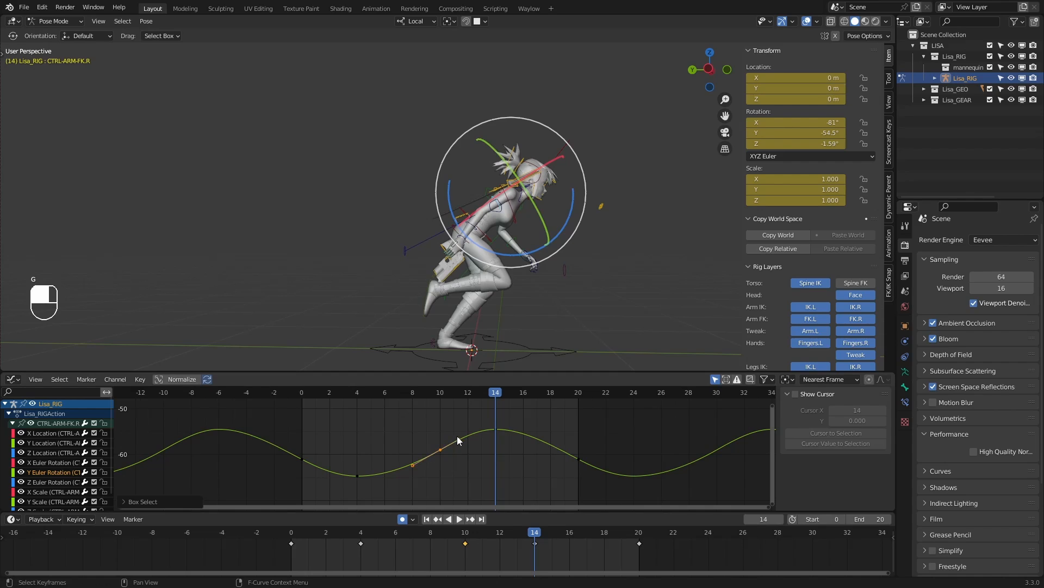
left_click(459, 519)
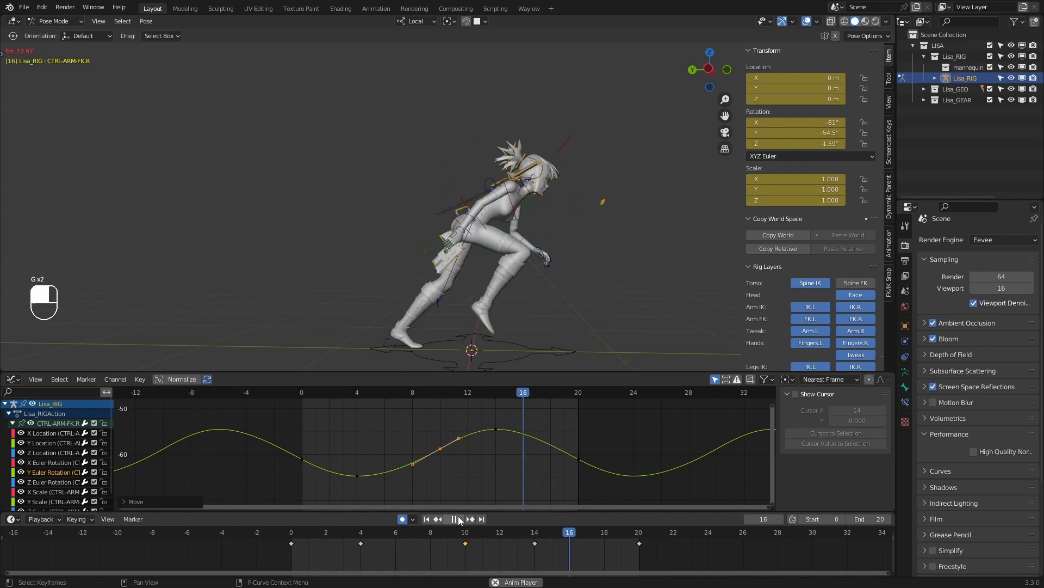
middle_click_drag(507, 312, 467, 299)
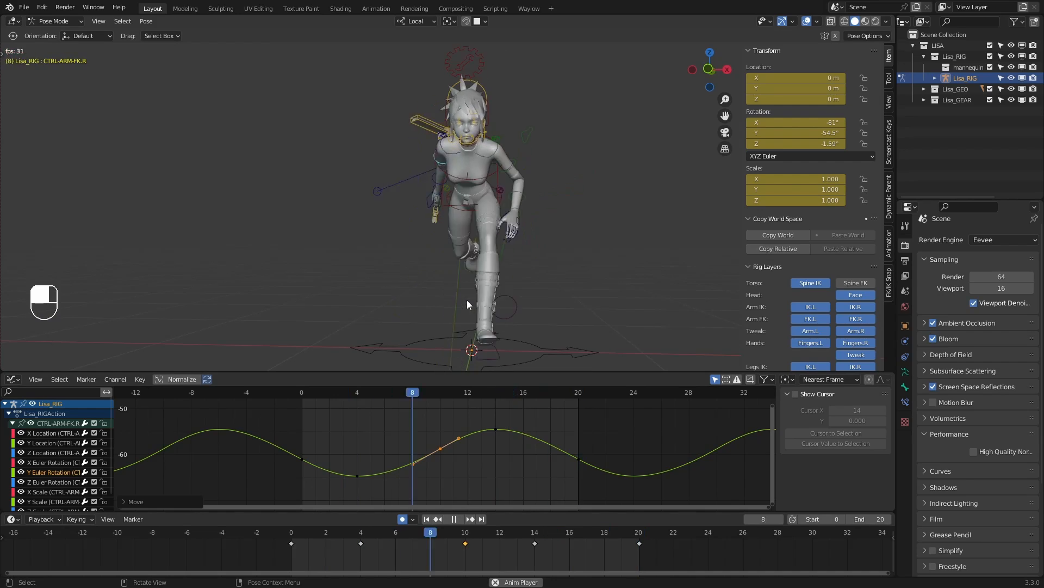
left_click(370, 538)
left_click_drag(370, 534, 413, 533)
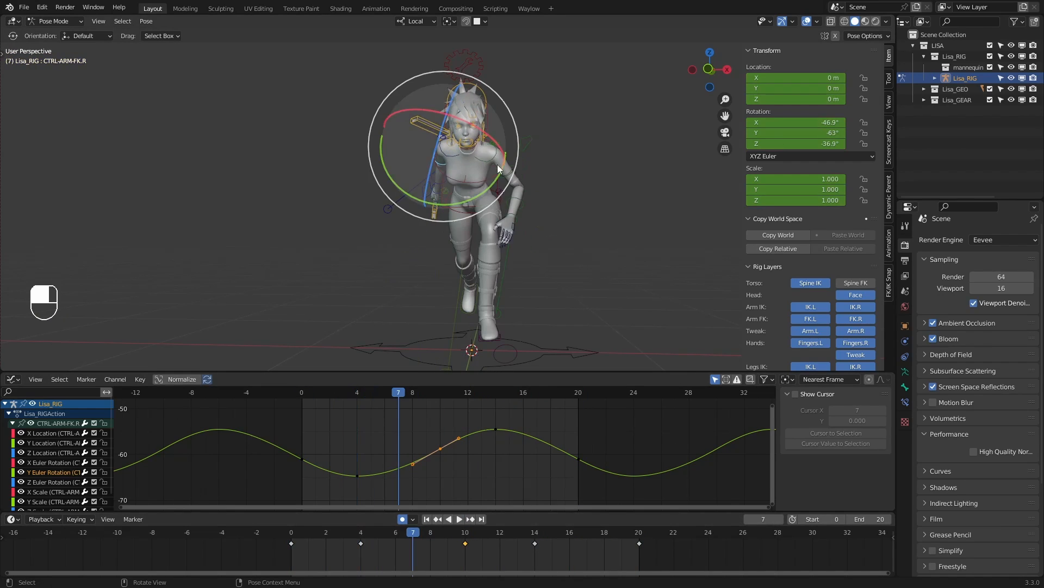
Select the left upper arm's FK control and rotate it slightly at frame 10
left_click(512, 175)
left_click(512, 175)
left_click(500, 188)
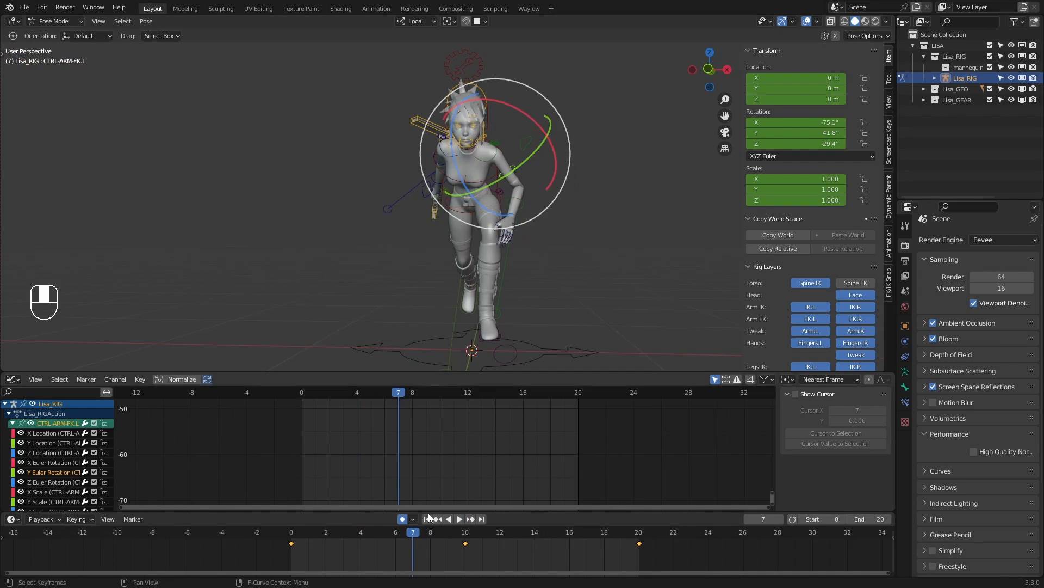
left_click_drag(432, 532, 312, 532)
key("2")
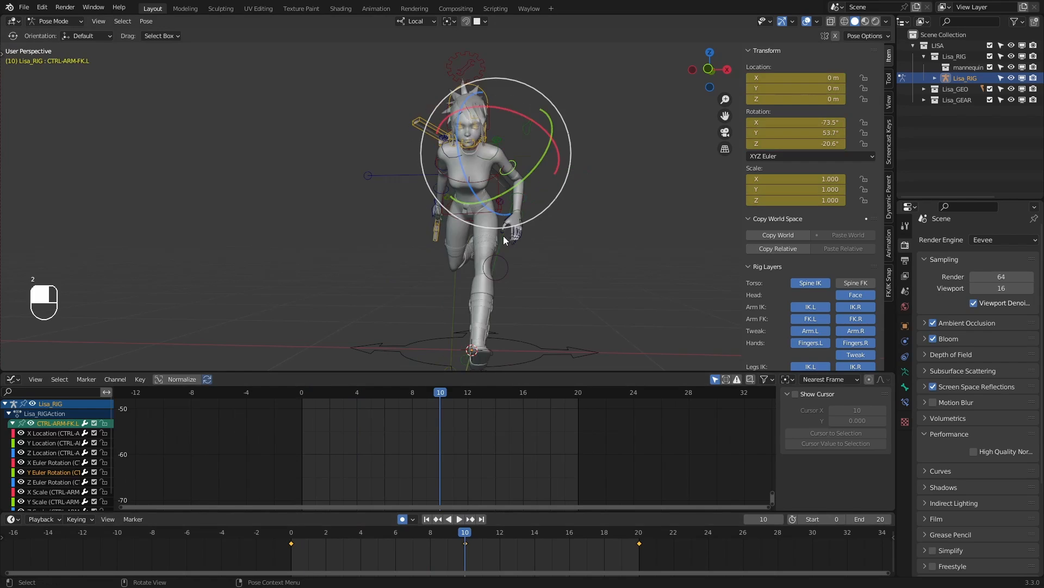
middle_click_drag(516, 216, 461, 207)
left_click_drag(460, 206, 455, 200)
Rotate the left shoulder control slightly at frame 10 and compare the pose with the neighbouring keyframe
middle_click_drag(489, 173, 436, 177)
left_click(449, 158)
left_click_drag(440, 174, 442, 178)
key("1")
key("2")
middle_click_drag(465, 224, 544, 197)
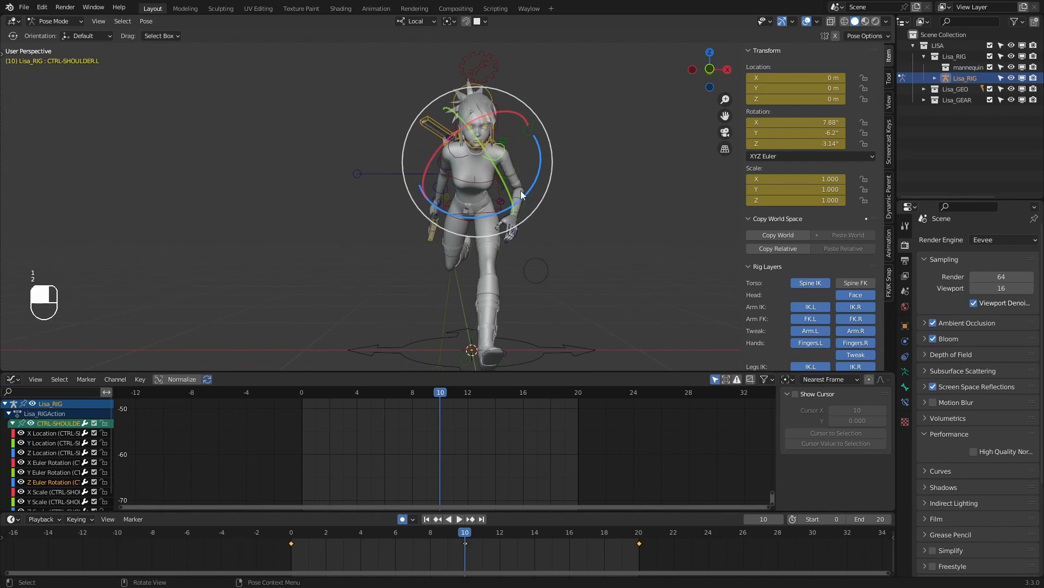
Rotate the left forearm by about -7.83° around its local Z axis at frame 10 and compare it with frame 0
left_click(517, 170)
left_click(522, 196)
left_click_drag(503, 220, 511, 235)
key("ctrl+z")
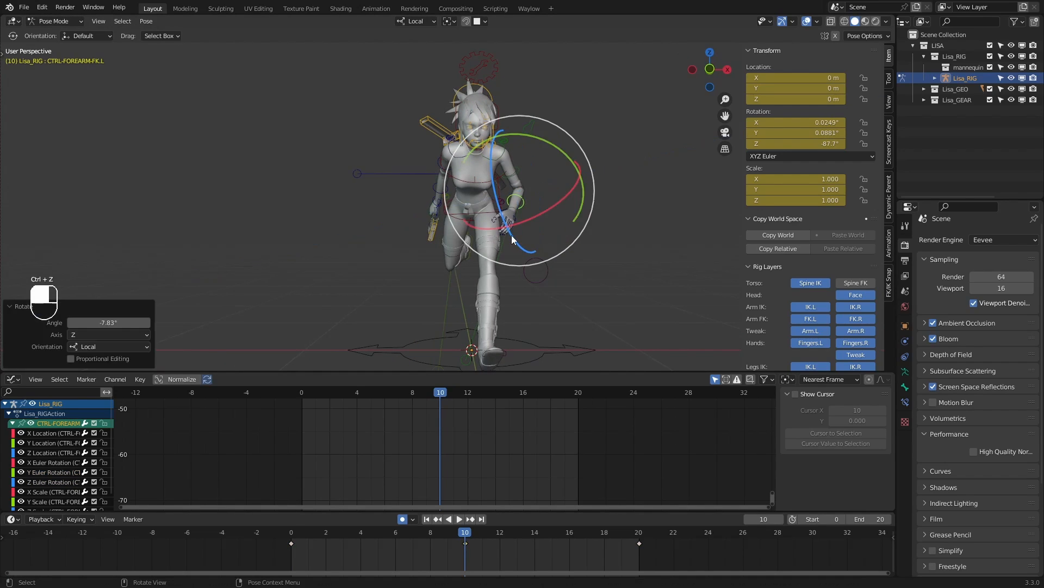
key("1")
key("2")
key("1")
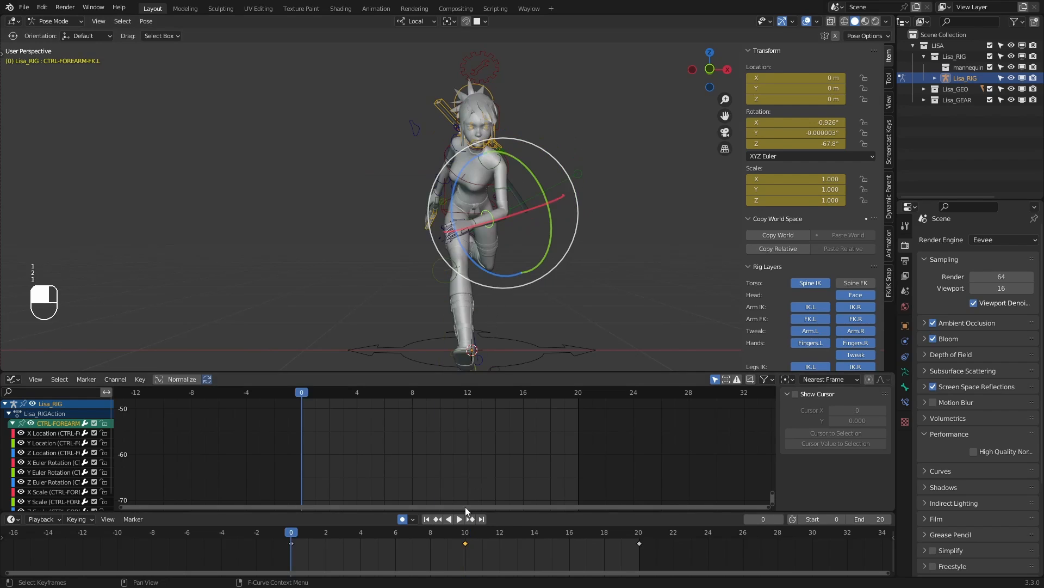
Play back the run cycle and check the left arm swing from the side and the front
left_click(462, 519)
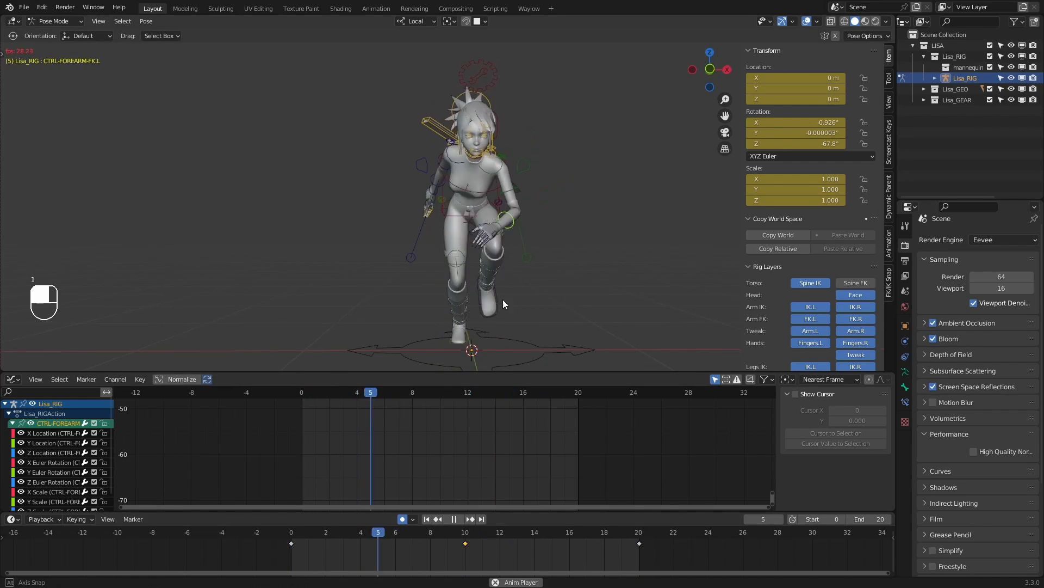
middle_click_drag(502, 299, 577, 302)
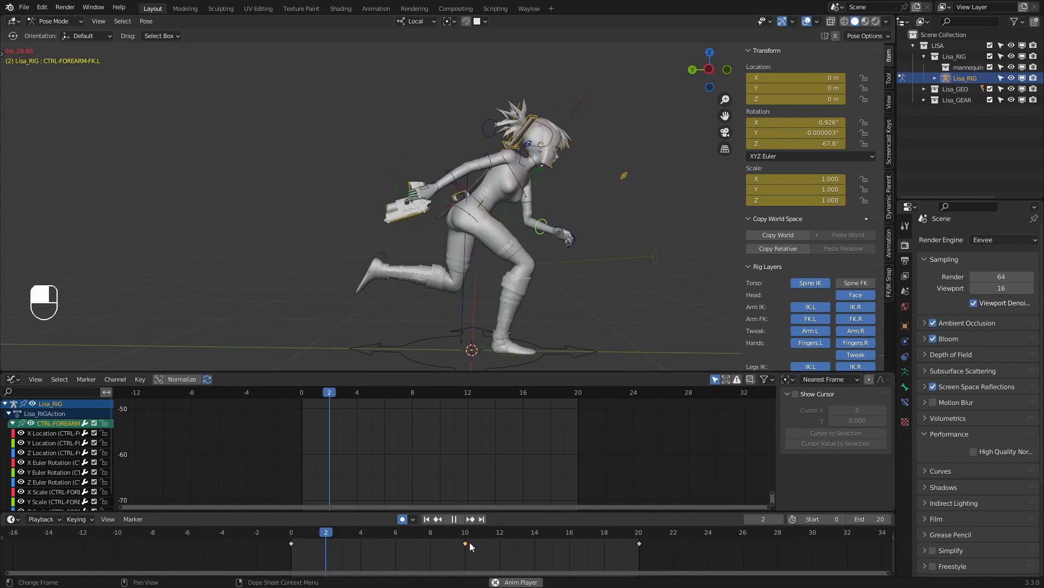
middle_click_drag(528, 283, 417, 266)
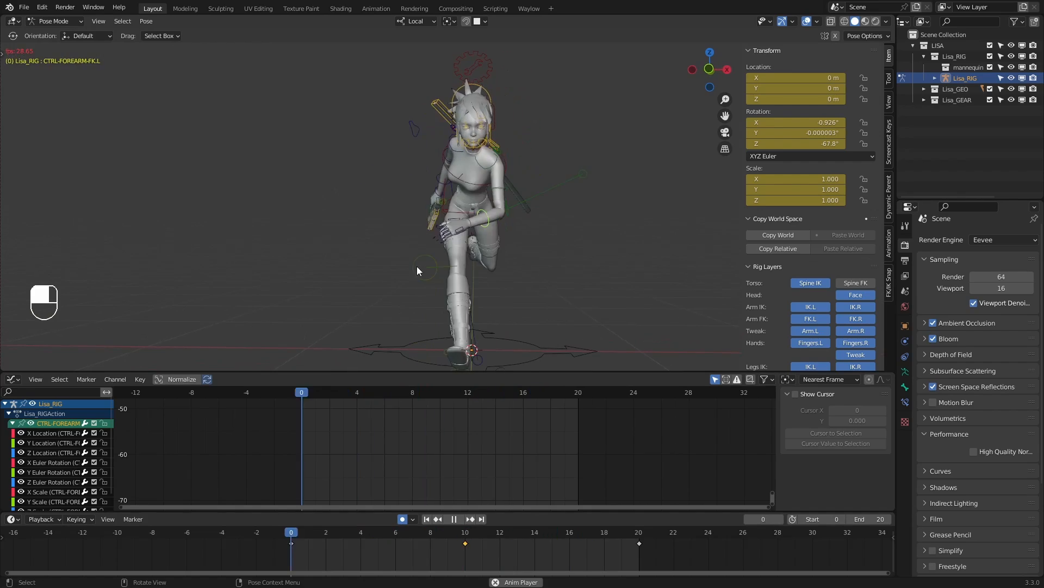
key("space")
Try in-between rotations on the left upper arm at frames 5 and 14 and play back the cycle from the front
left_click(294, 532)
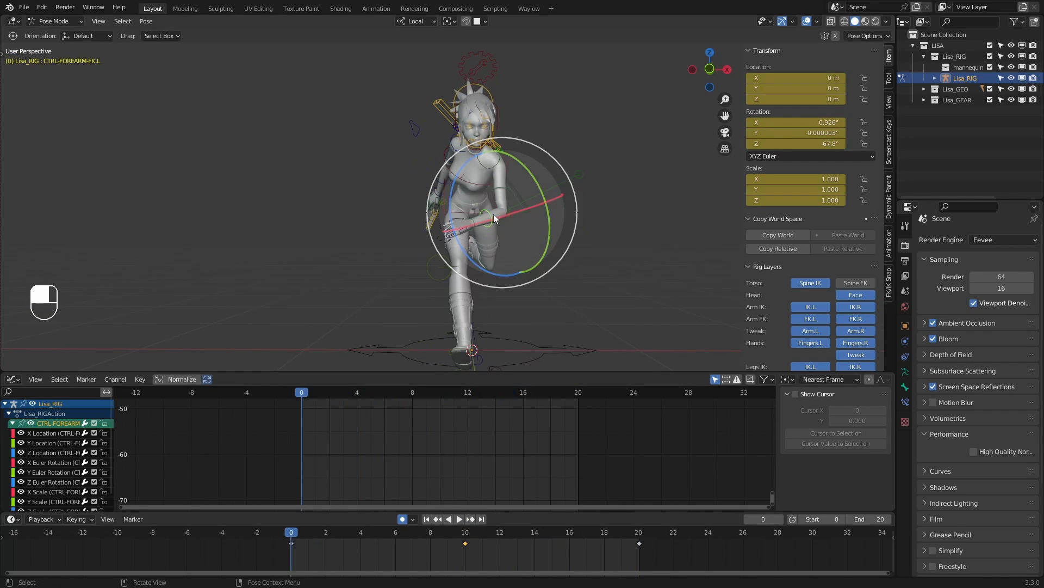
left_click(507, 187)
key("space")
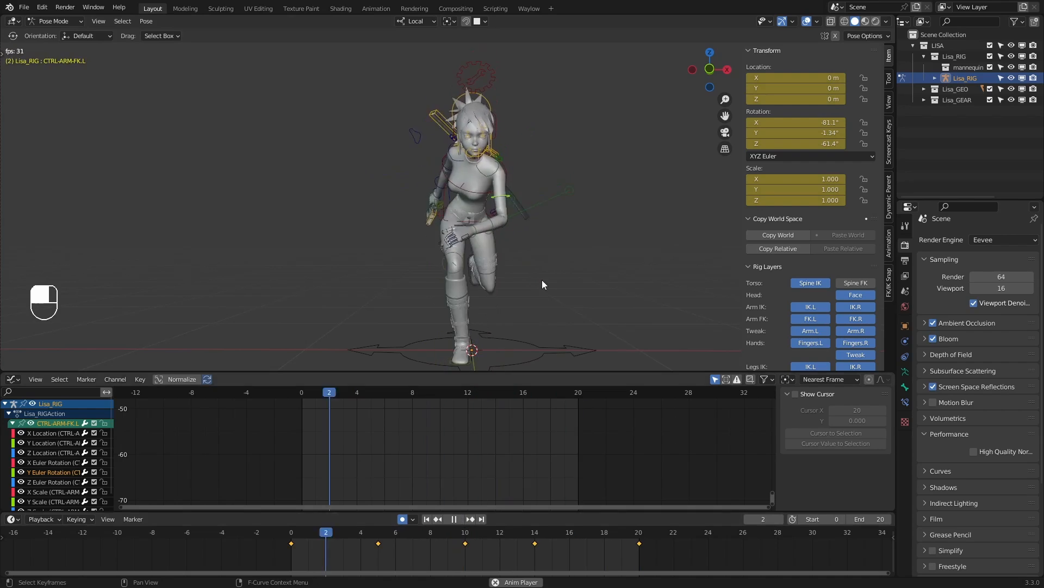
left_click(570, 240)
mouse_move(593, 230)
middle_mouse_down()
mouse_move(438, 229)
mouse_move(580, 224)
middle_mouse_up()
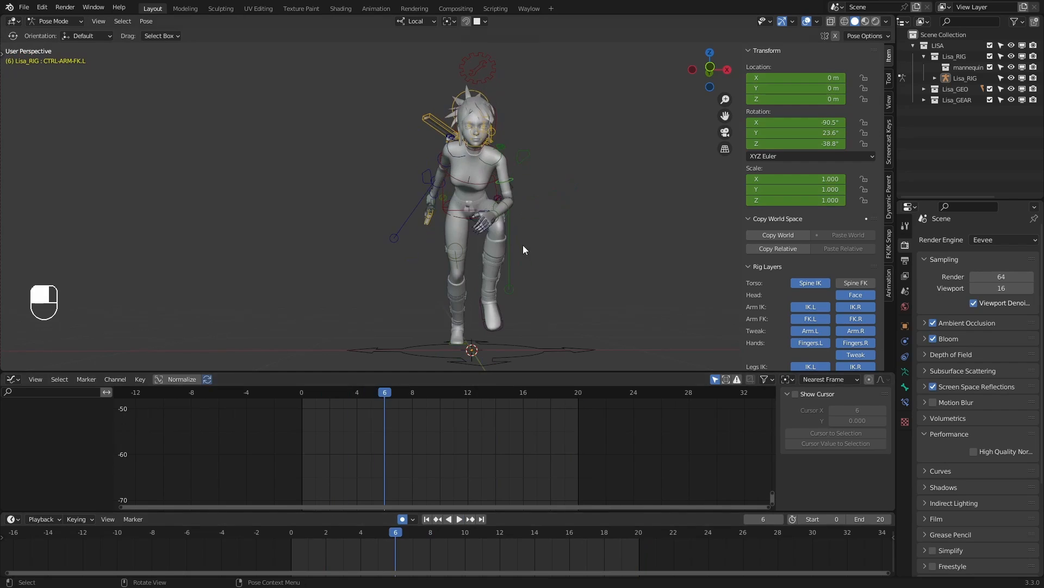
left_click(497, 225)
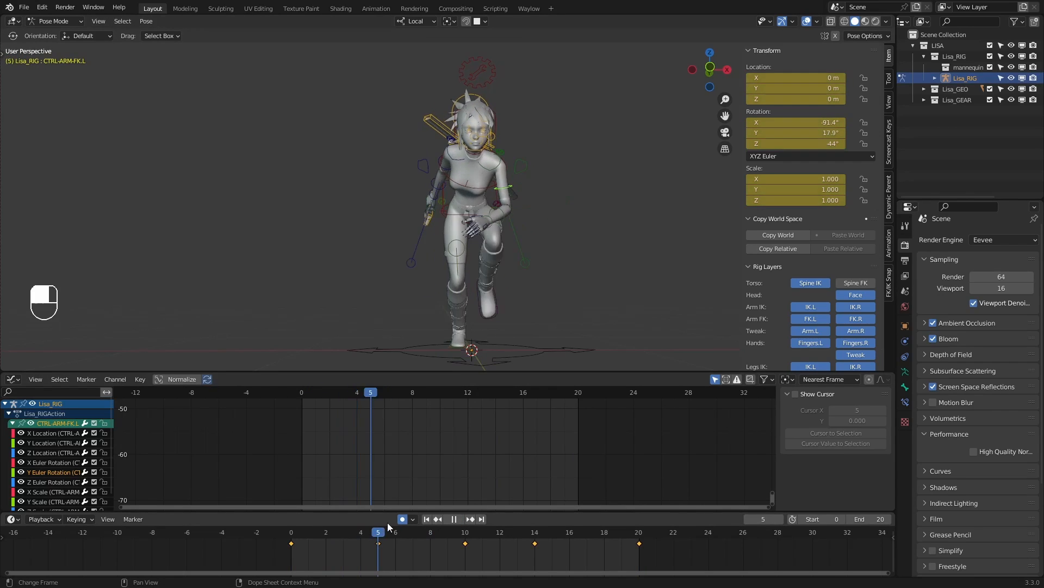
left_click_drag(519, 508, 385, 525)
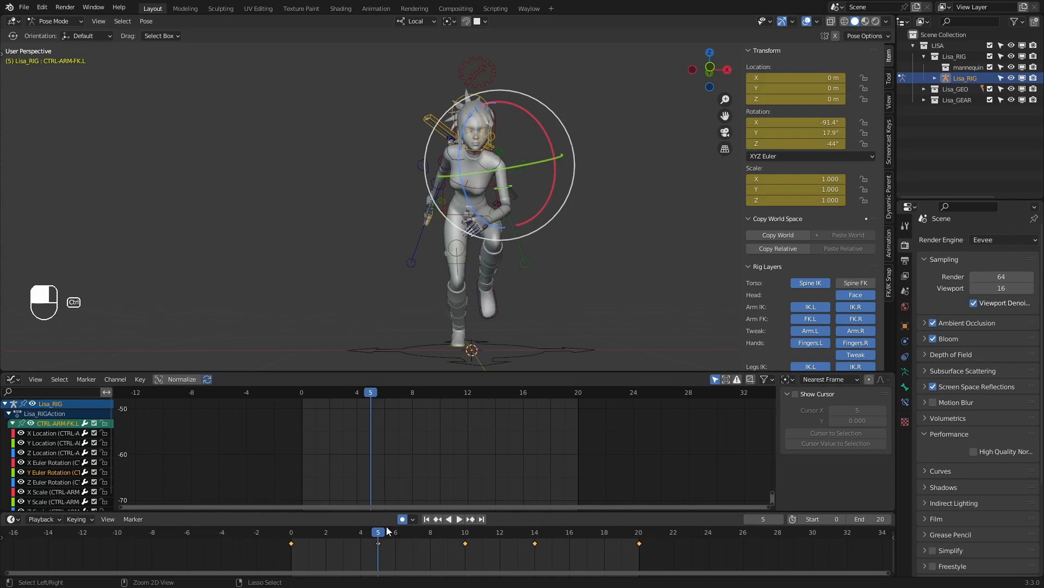
Undo the left upper arm's extra rotation keyframes at frames 5 and 14
key("ctrl+z")
key("ctrl+z")
key("ctrl+z")
key("ctrl+z")
key("ctrl+z")
key("ctrl+z")
key("ctrl+z")
Return to frame 0 and play back the run cycle, checking the left arm from the front and the character's left side
left_click_drag(377, 533, 283, 528)
left_click_drag(326, 531, 294, 532)
left_click(461, 519)
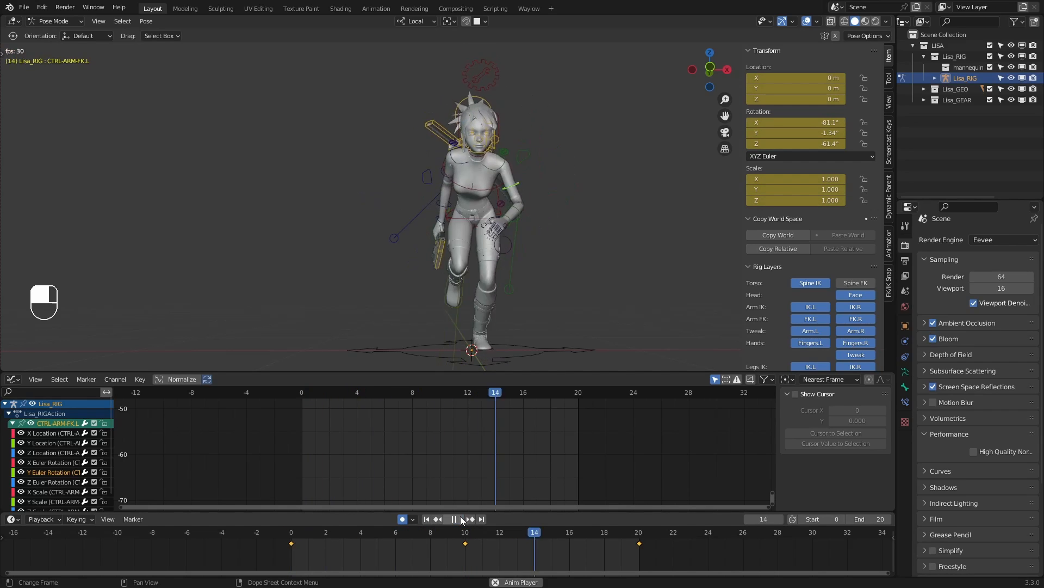
middle_click_drag(468, 326, 566, 299)
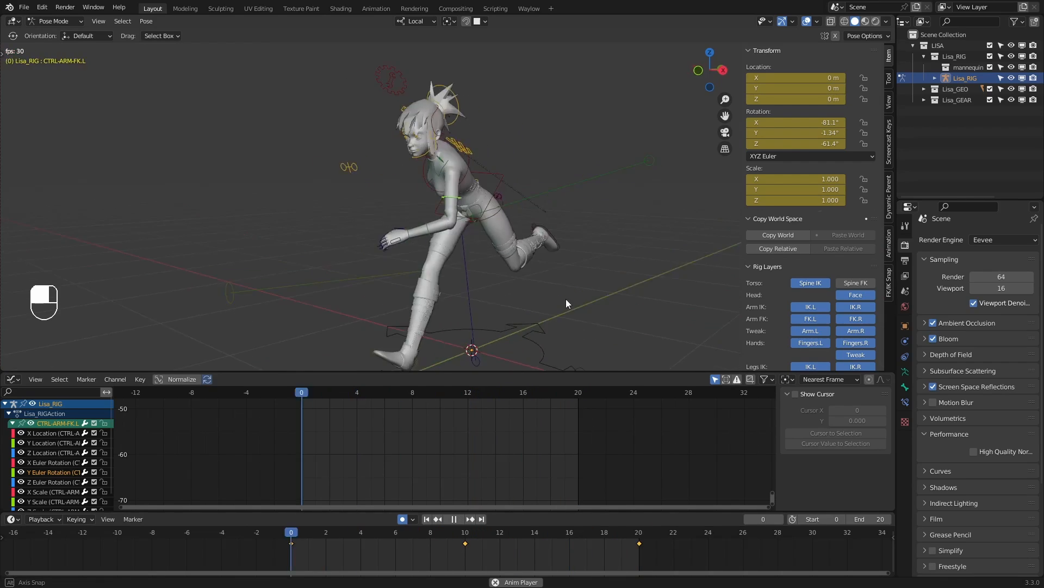
left_click(454, 519)
Rotate the left forearm around its local Z axis at frames 4 and 14 to add in-between keyframes
left_click_drag(296, 531, 361, 533)
left_click(410, 233)
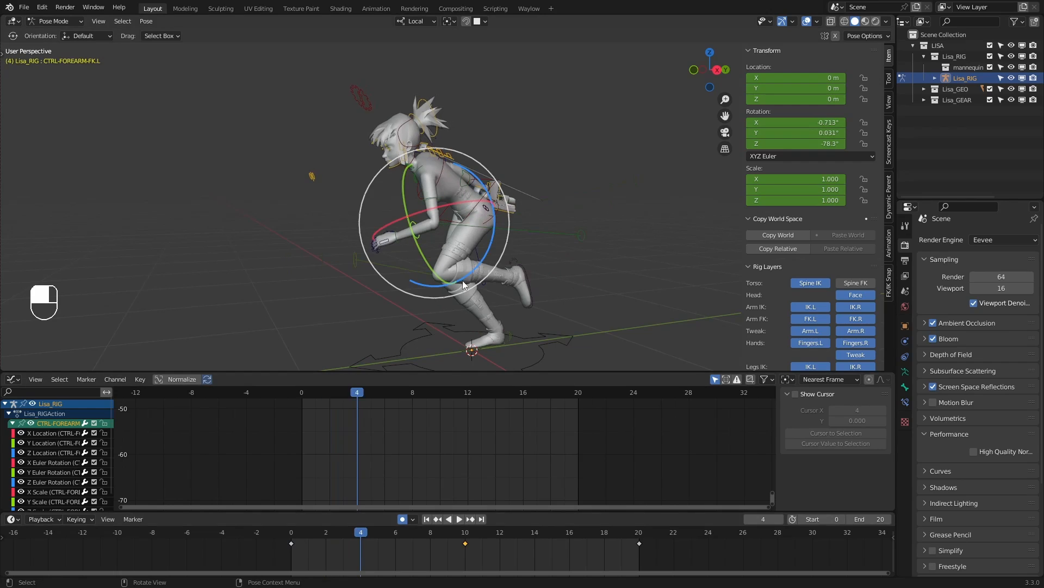
left_click_drag(493, 242, 487, 260)
left_click_drag(351, 534, 535, 535)
key("r")
key("z")
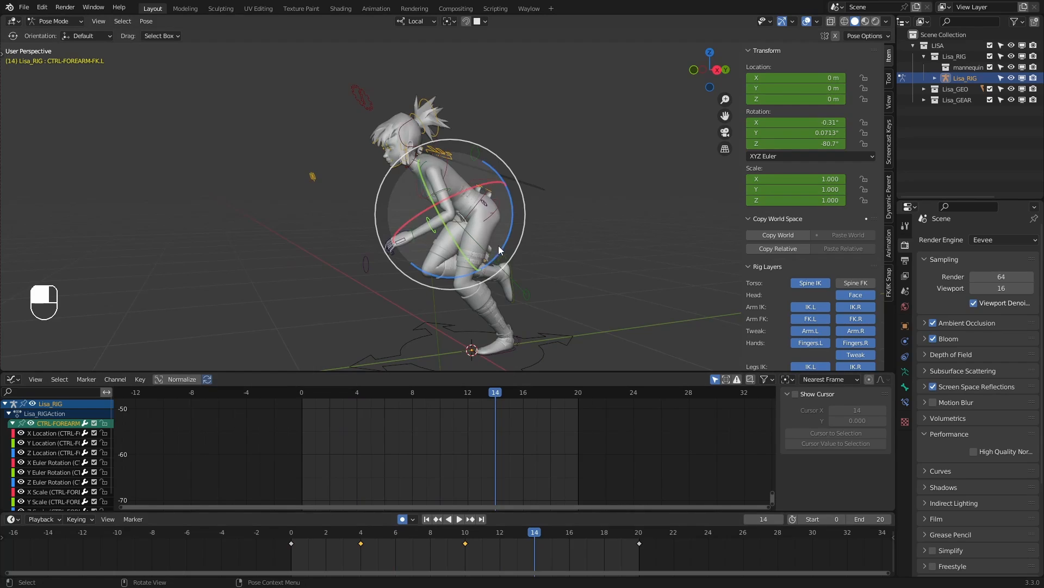
left_click(517, 232)
Scrub to the cycle's end and play it back, checking the left forearm motion from the side and the front
left_click_drag(556, 537, 656, 533)
left_click(459, 519)
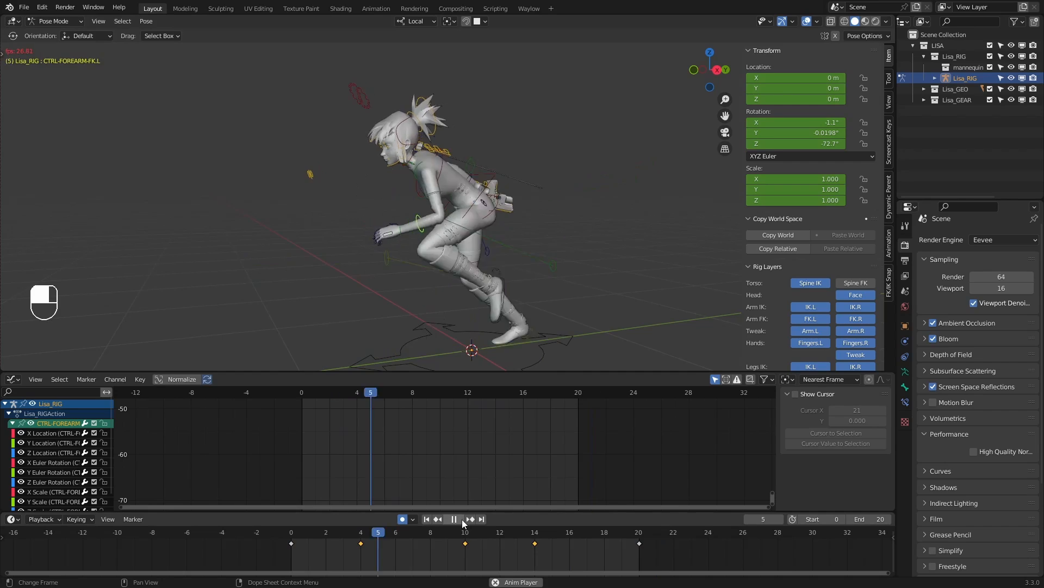
middle_click_drag(490, 292, 610, 231)
left_click(602, 261)
scroll(598, 249, "up", 1)
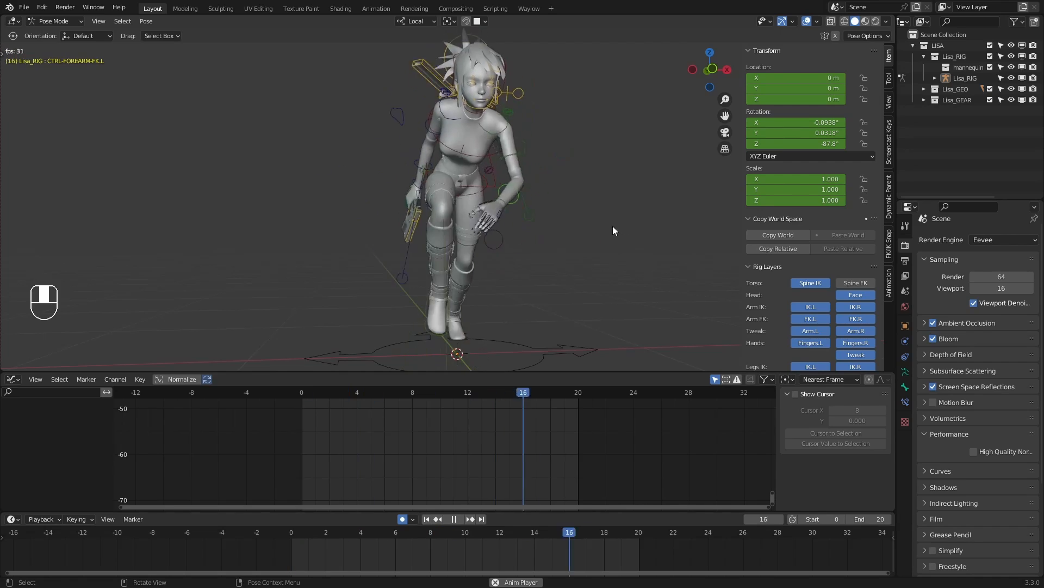
left_click(454, 519)
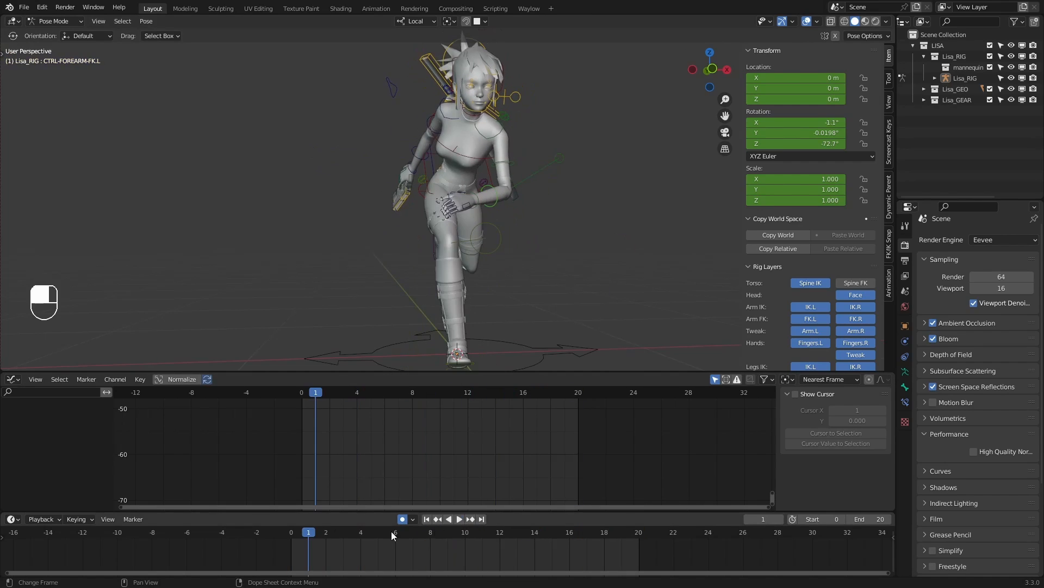
Rotate the left upper arm around its local Y axis at frame 5 and fine-tune its Z rotation value
left_click(508, 153)
left_click_drag(524, 174, 539, 126)
key("ctrl+z")
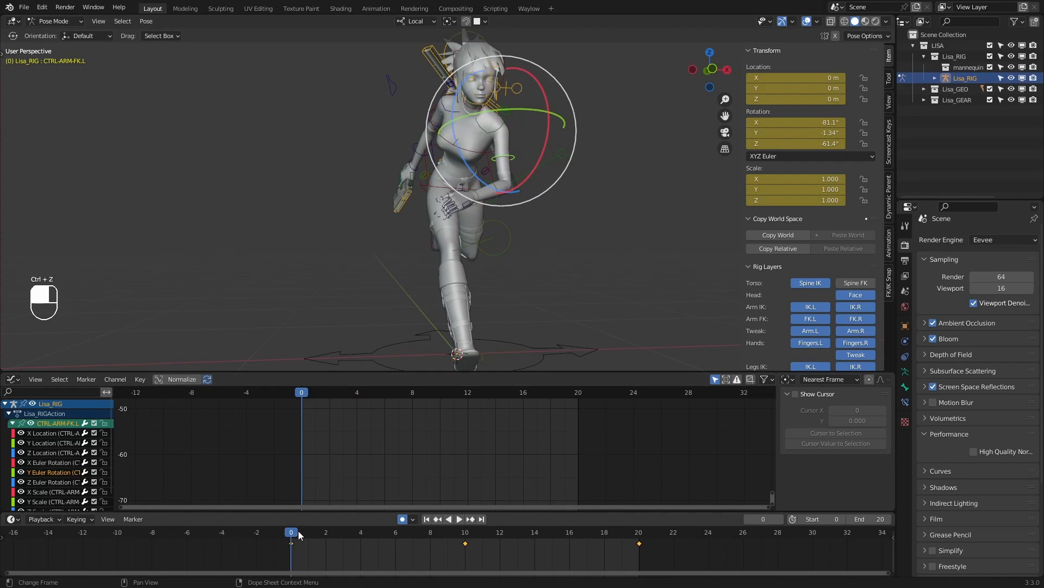
left_click_drag(299, 535, 378, 537)
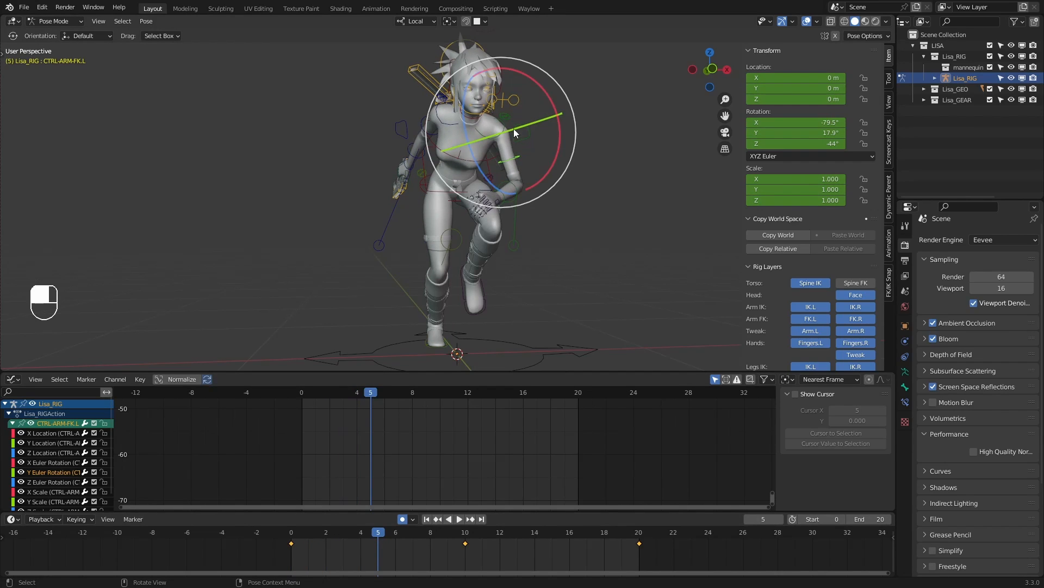
left_click_drag(514, 127, 538, 130)
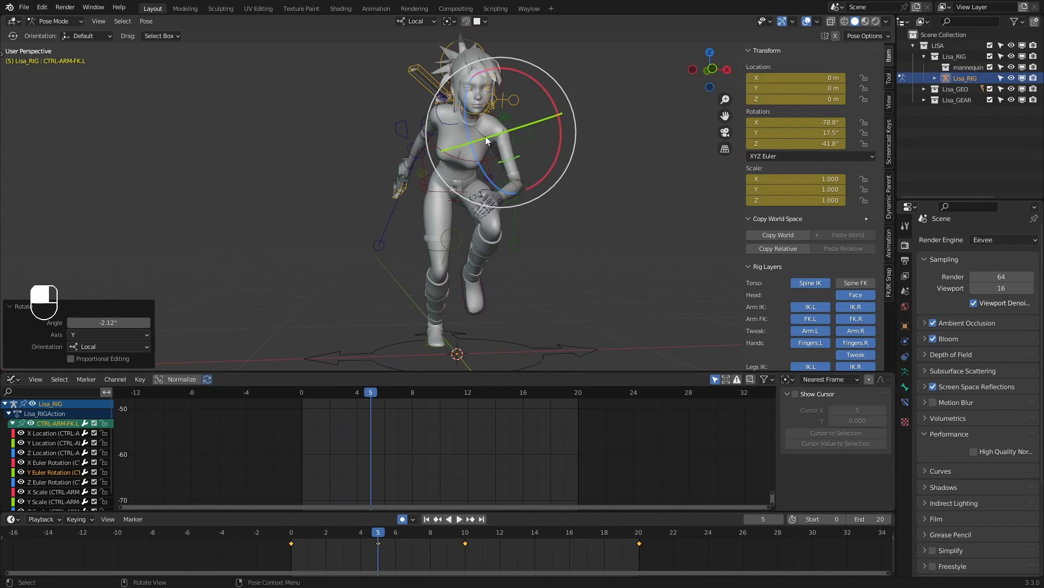
left_click_drag(472, 141, 466, 144)
key("ctrl+z")
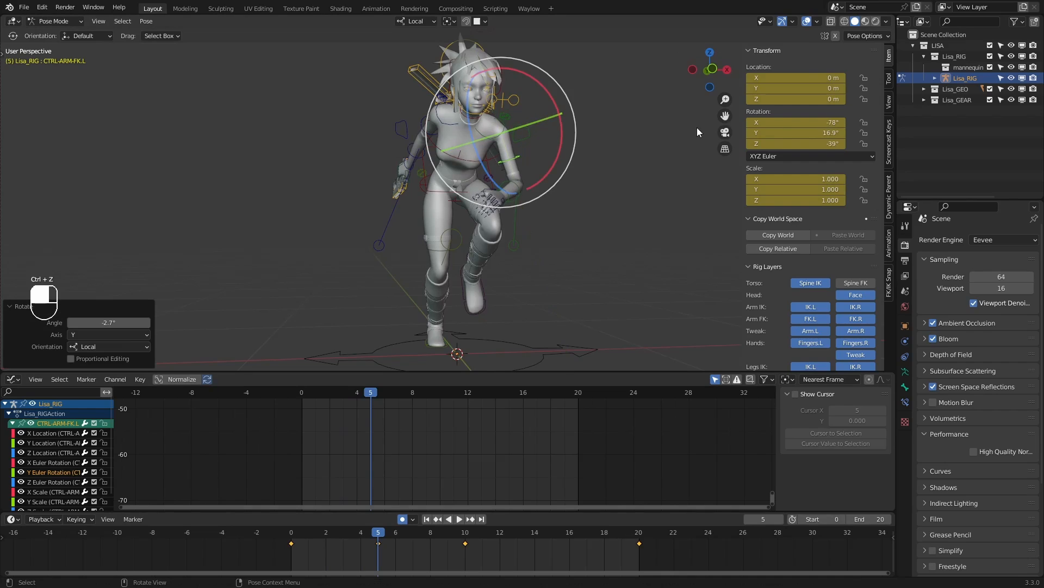
key("ctrl+z")
key("ctrl+z")
key("ctrl+z")
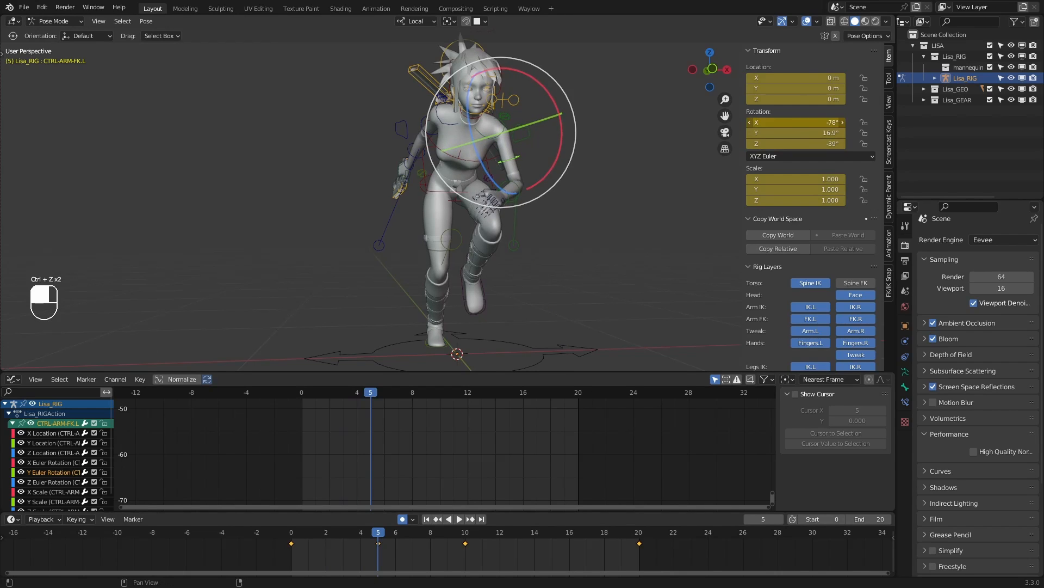
left_click_drag(796, 144, 811, 143)
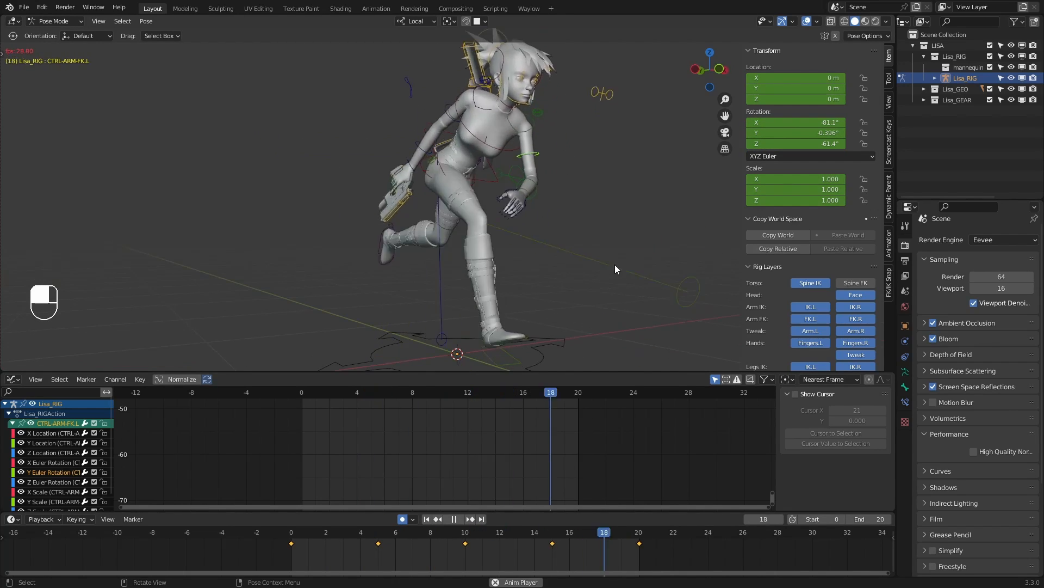
Check the left arm's swing during playback from the side and the front, and stop with the left upper arm control selected
middle_click_drag(615, 265, 431, 261)
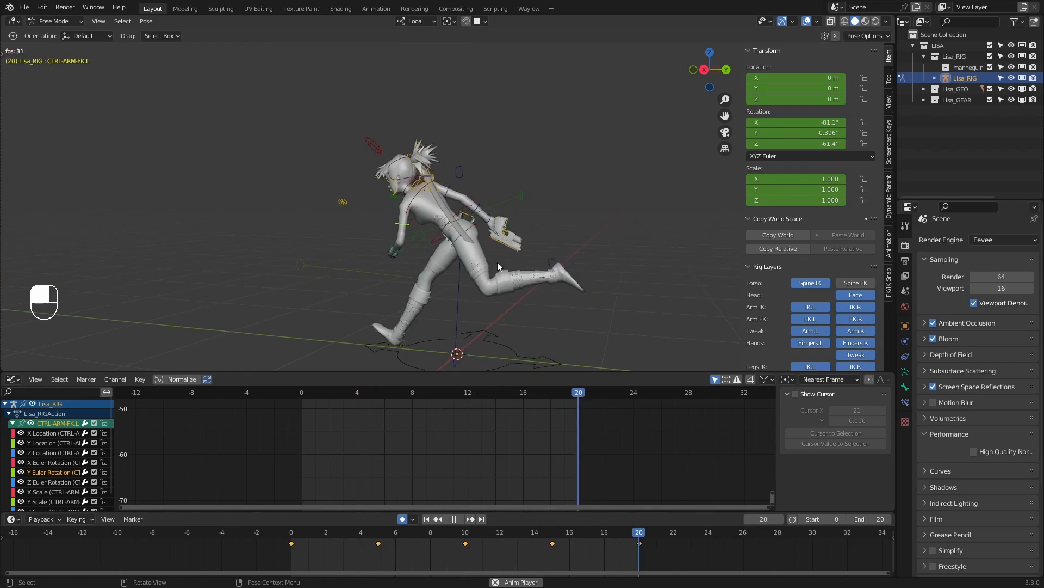
middle_click_drag(497, 263, 632, 294)
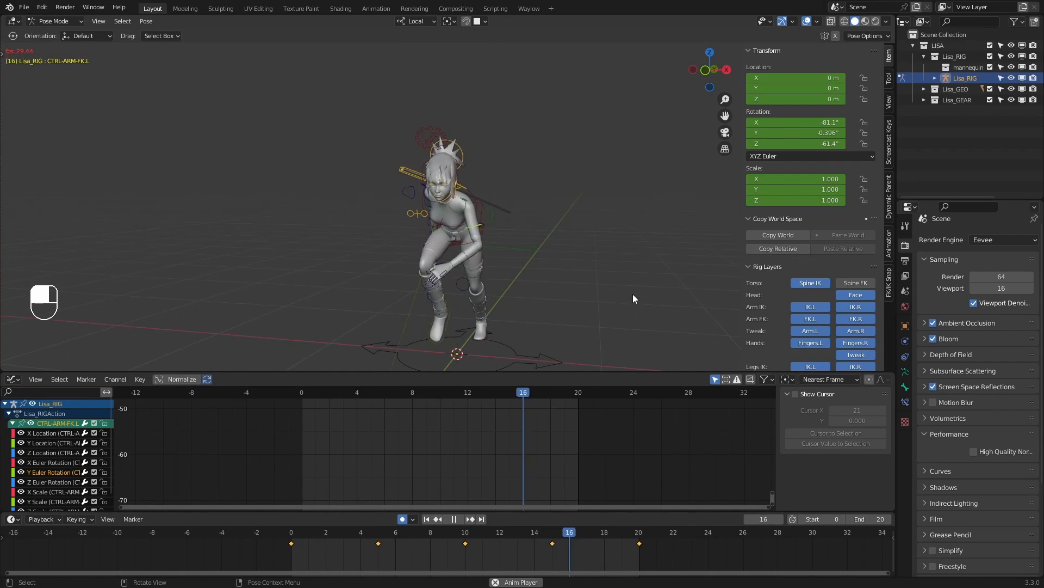
left_click(632, 293)
mouse_move(522, 269)
middle_mouse_down()
mouse_move(553, 273)
mouse_move(533, 269)
middle_mouse_up()
left_click(456, 521)
left_click(504, 186)
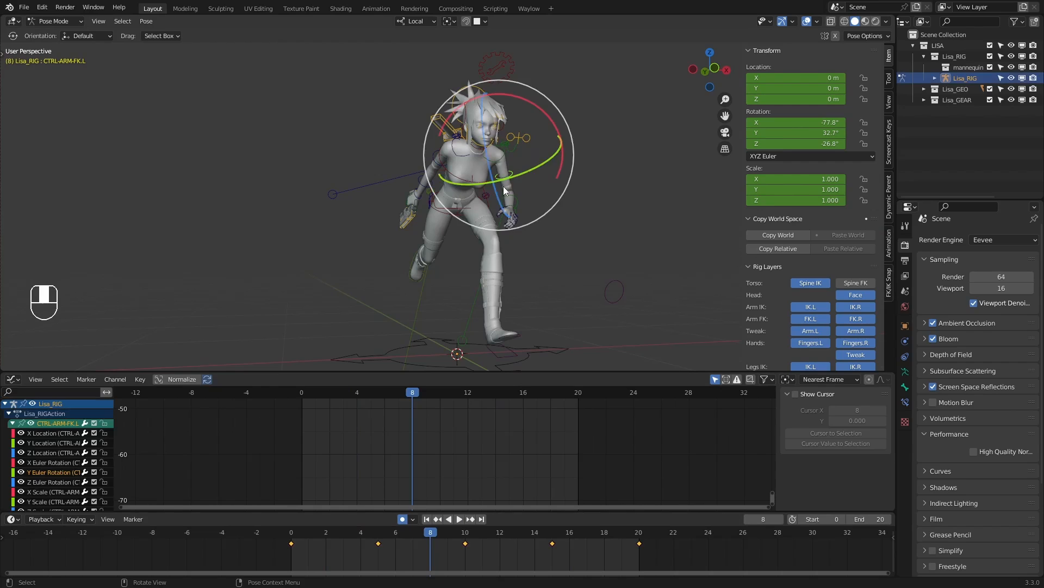
Try a Z rotation of -38.5° on the left upper arm at frame 5 and undo the trial changes
left_click_drag(394, 536, 361, 535)
middle_click_drag(472, 306, 506, 297)
key("2")
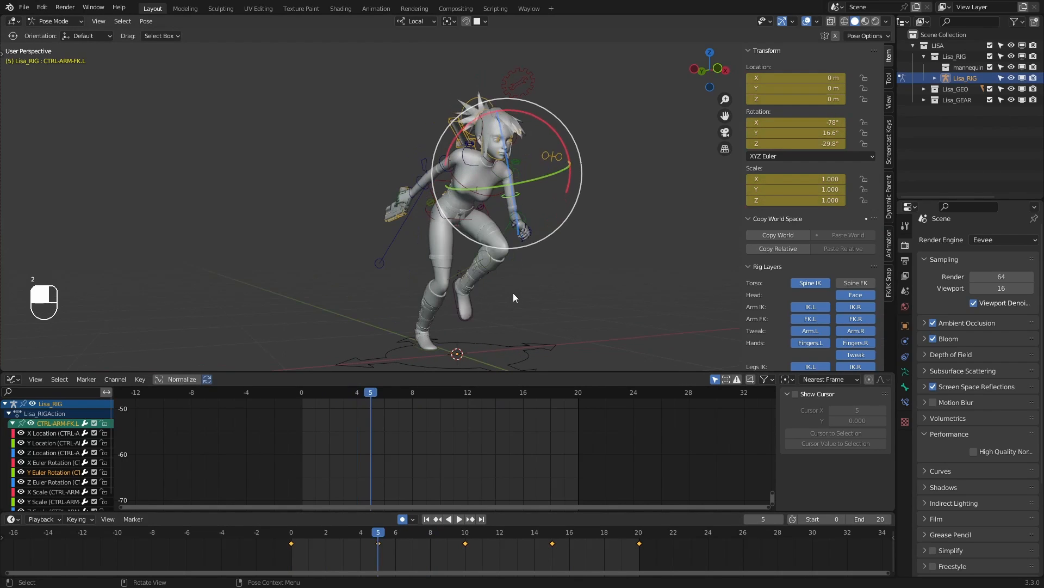
key("ctrl+z")
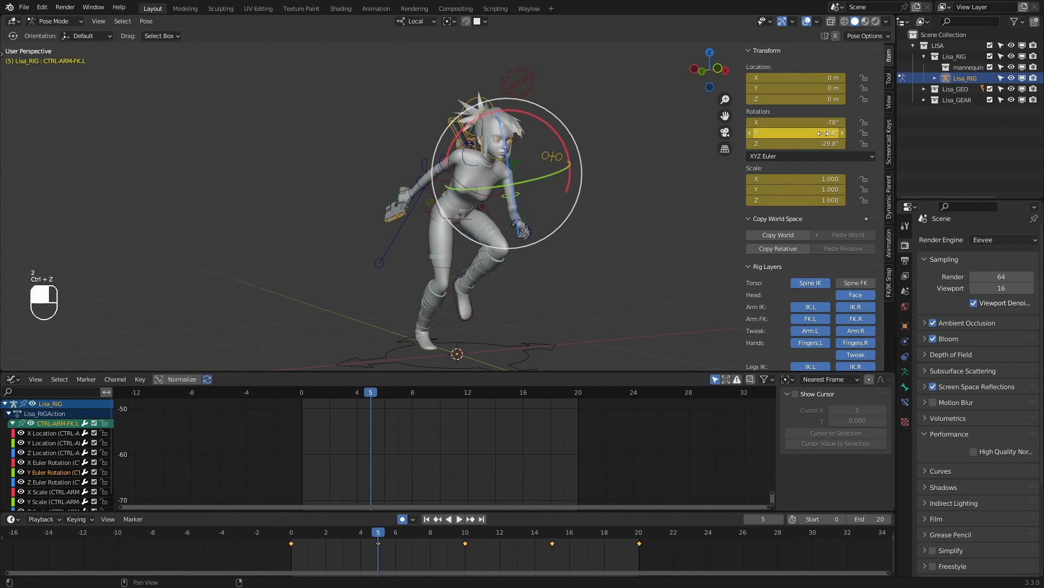
key("ctrl+z")
key("ctrl+z")
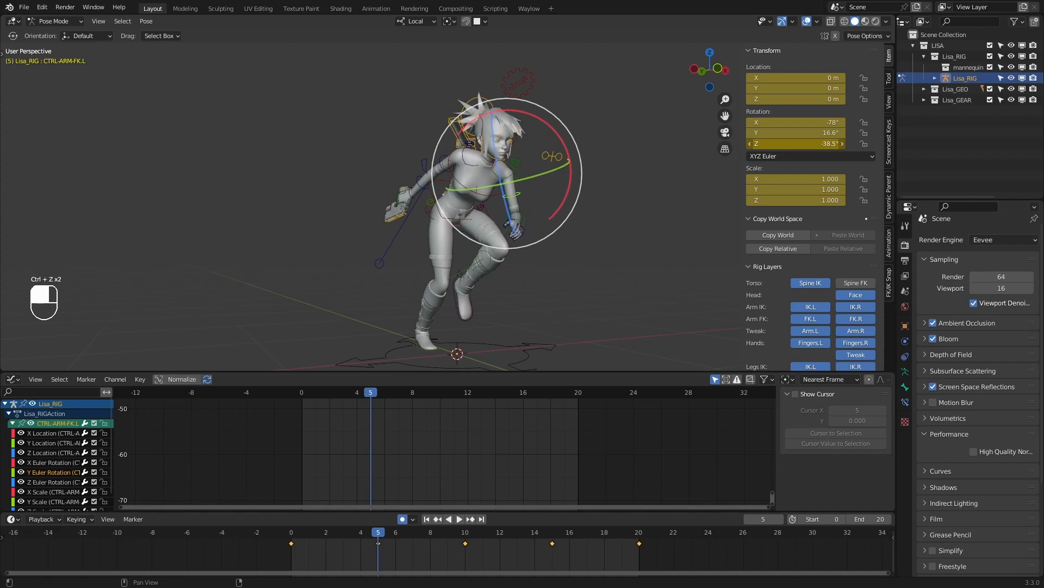
Make the left upper arm's Z Euler Rotation curve cyclic across all its keyframes
left_click(52, 482)
key("Home")
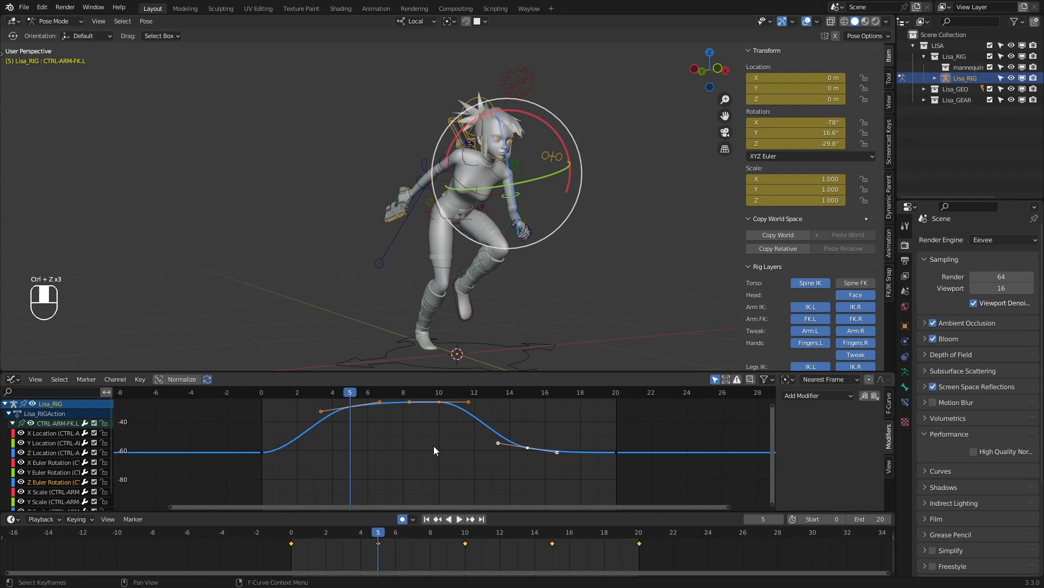
scroll(492, 443, "down", 1)
left_click_drag(293, 408, 640, 491)
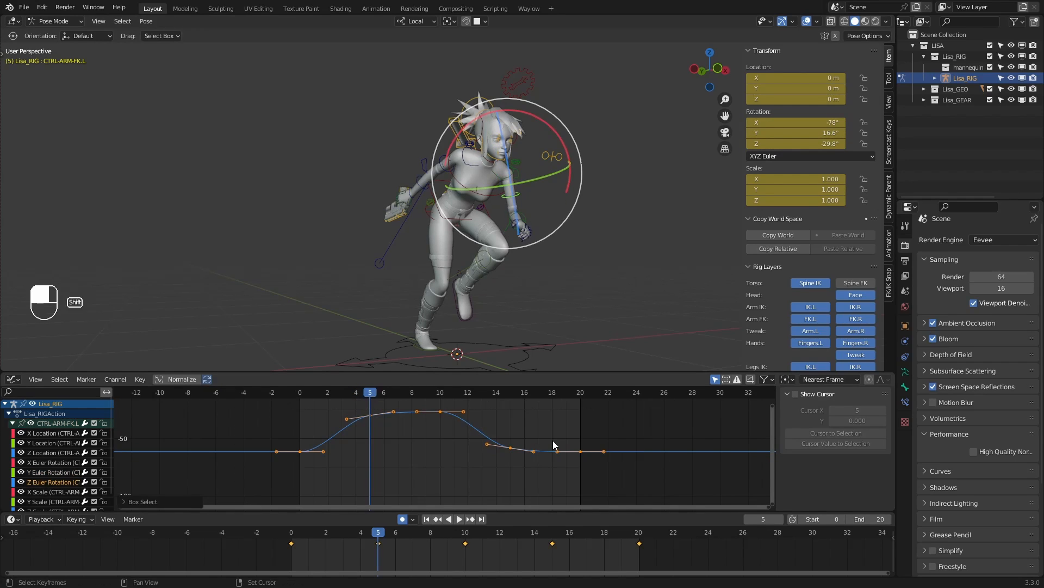
key("shift+e")
left_click(553, 439)
left_click(392, 430)
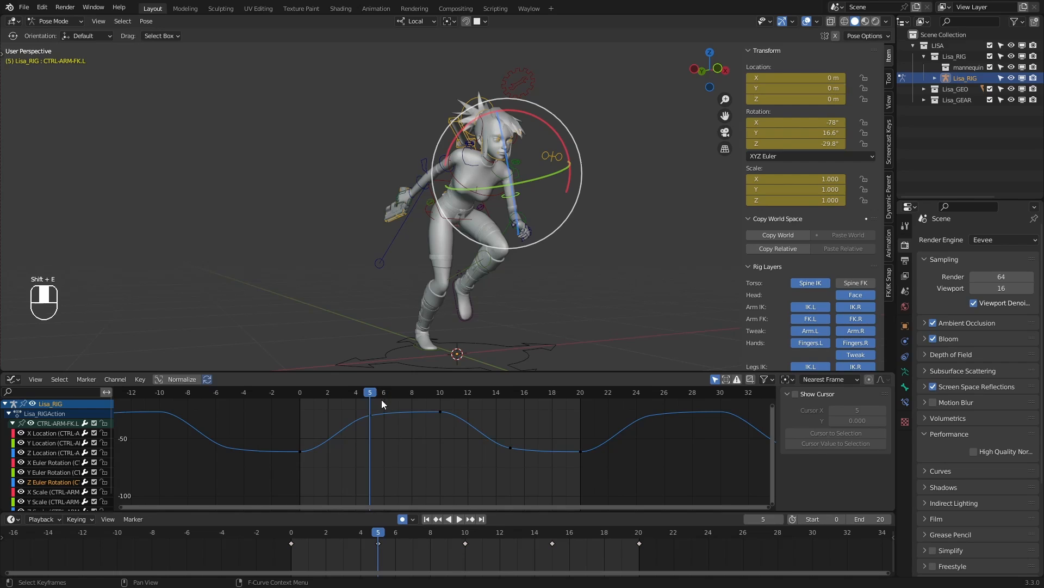
Lower the frame 5 keyframe of the left upper arm's Z rotation curve vertically to about -41.3°
left_click_drag(382, 401, 364, 422)
key("g")
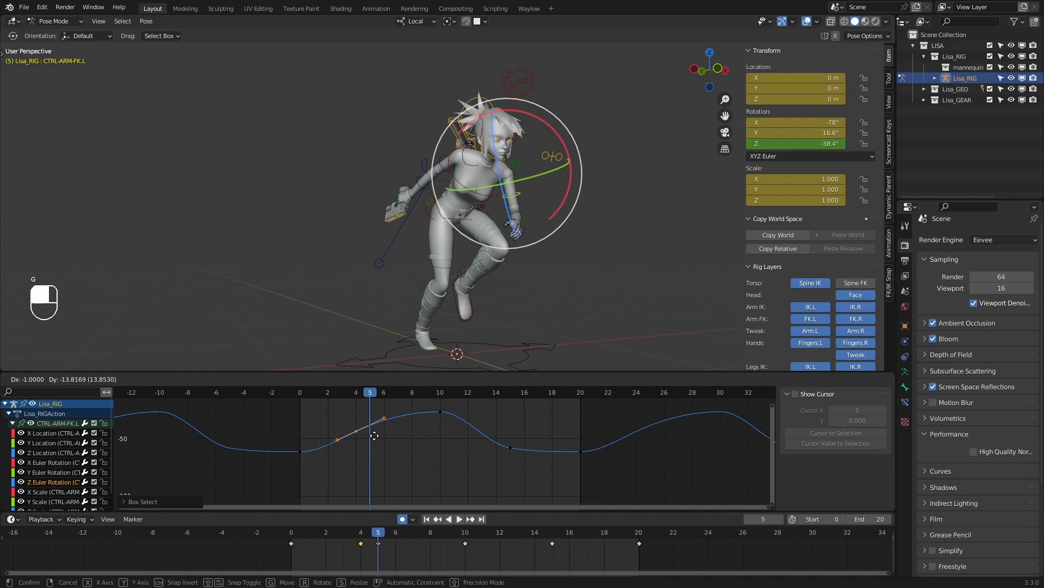
key("g")
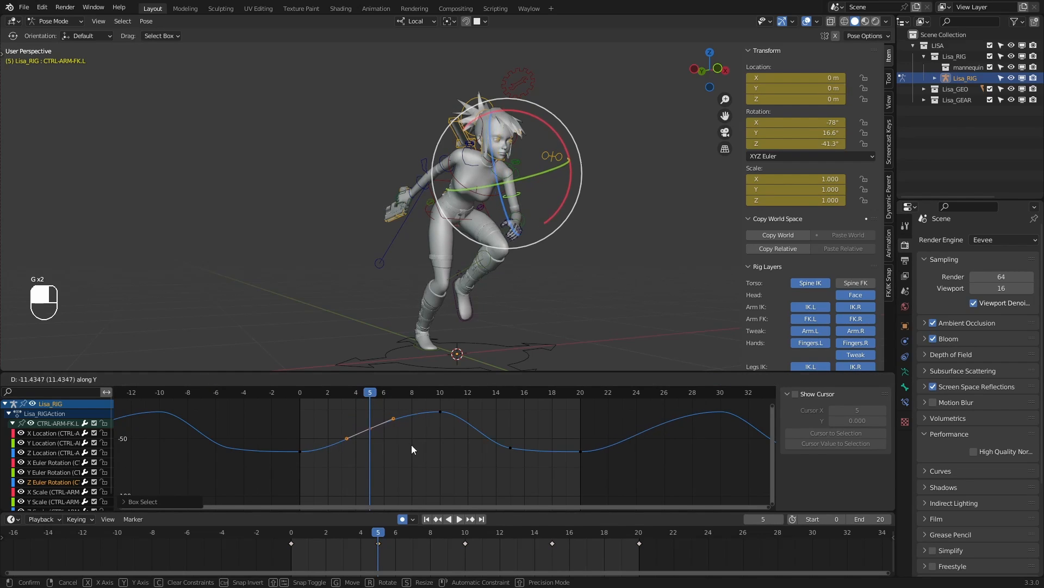
left_click(412, 445)
Raise the frame 15 keyframe of the left upper arm's Z rotation curve to about -44.3° for an even wave
left_click_drag(363, 394, 488, 468)
key("g")
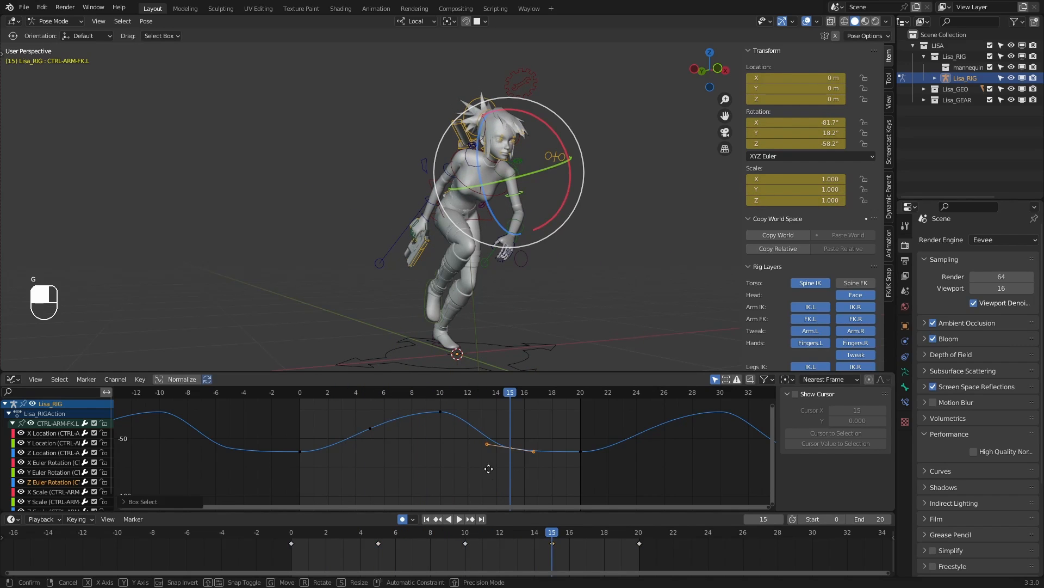
key("g")
left_click(493, 453)
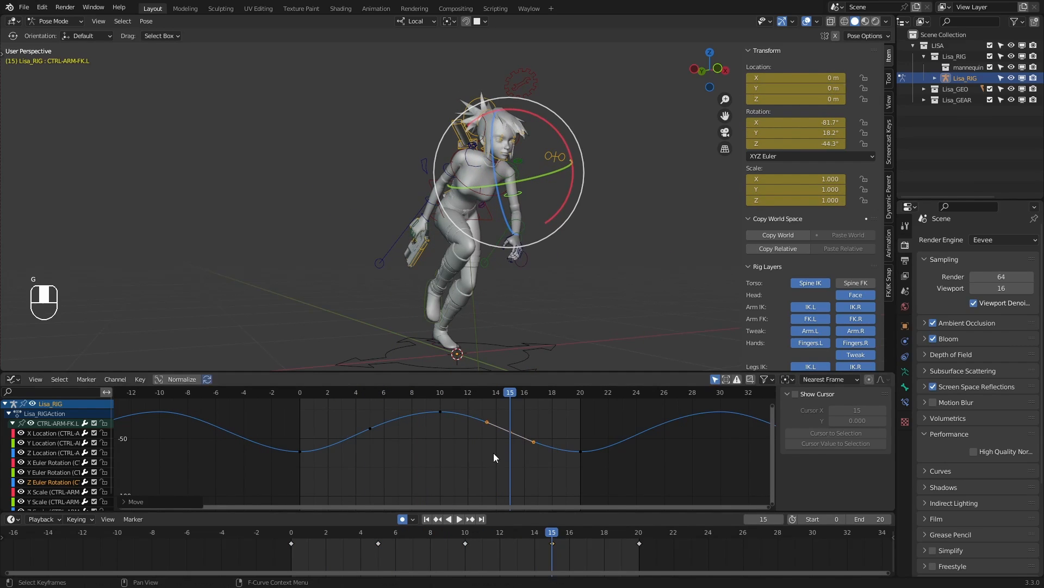
Play back and scrub through the run cycle to check the left upper arm's smoothed Z rotation
key("space")
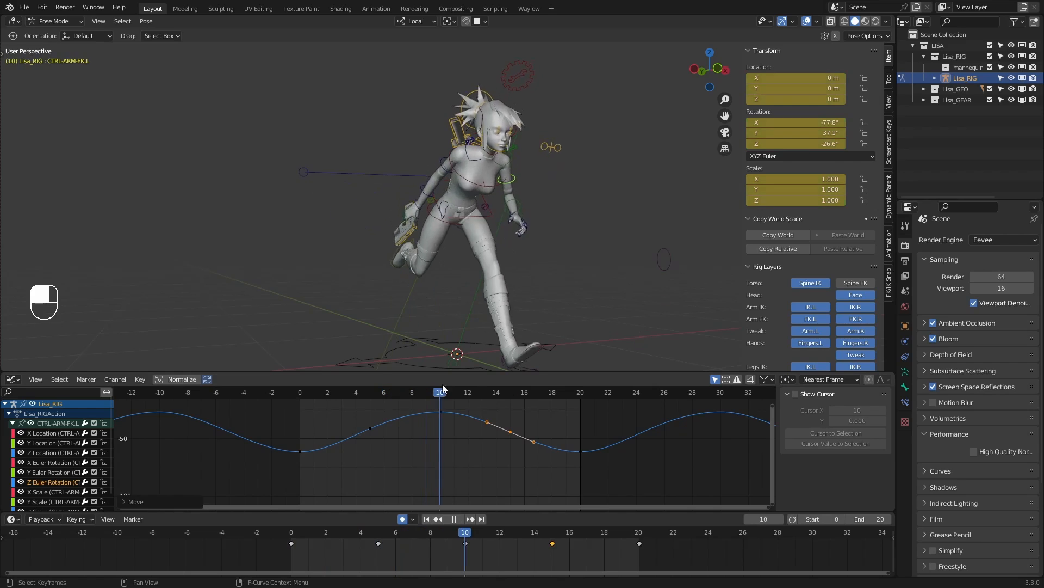
key("space")
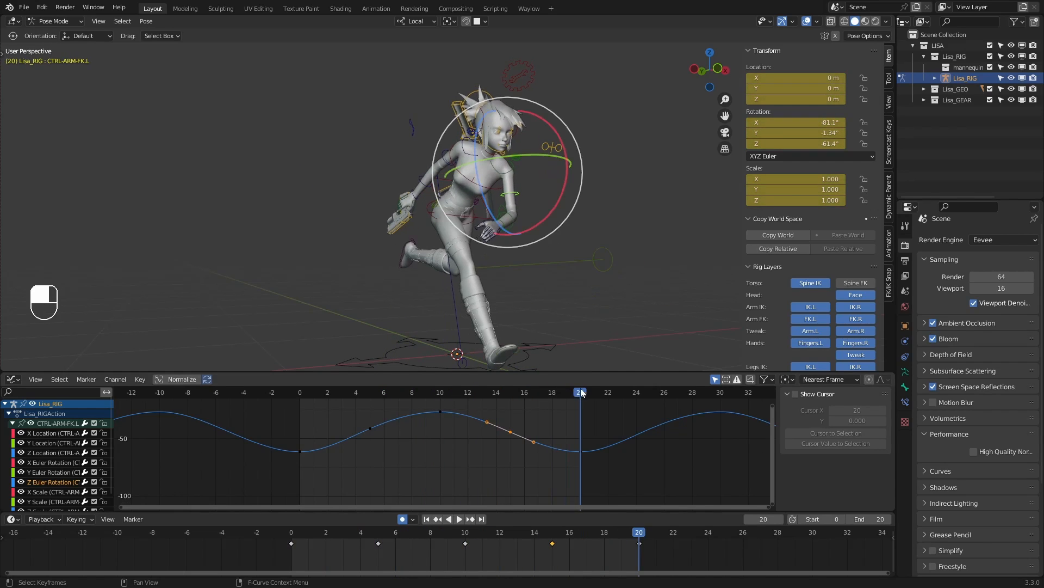
key("space")
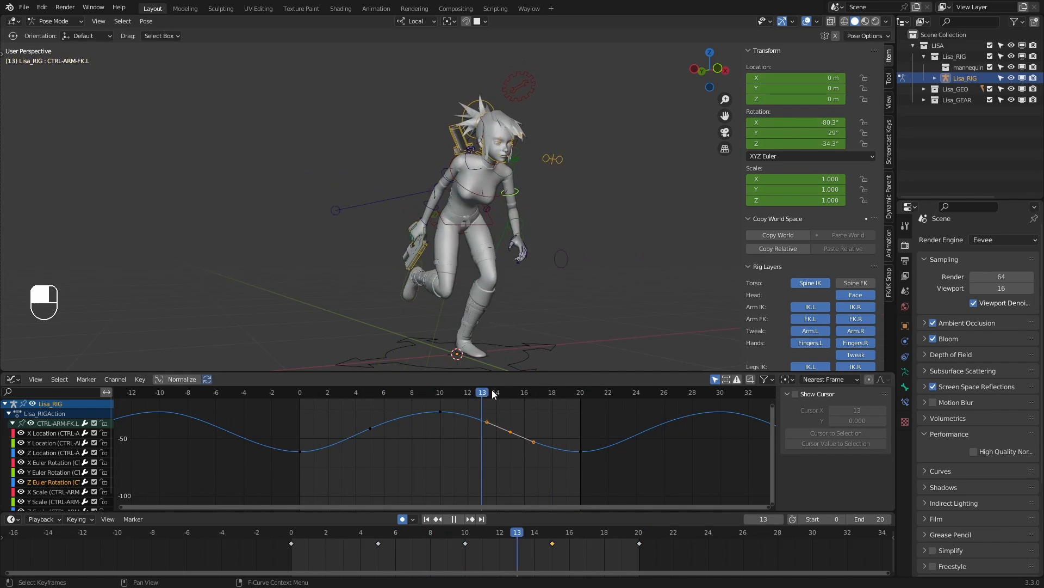
Play and scrub the run cycle from several angles to examine the left arm's swing
left_click_drag(552, 394, 371, 391)
middle_click_drag(514, 301, 505, 302)
left_click_drag(351, 393, 290, 395)
left_click(462, 520)
middle_click_drag(562, 276, 391, 276)
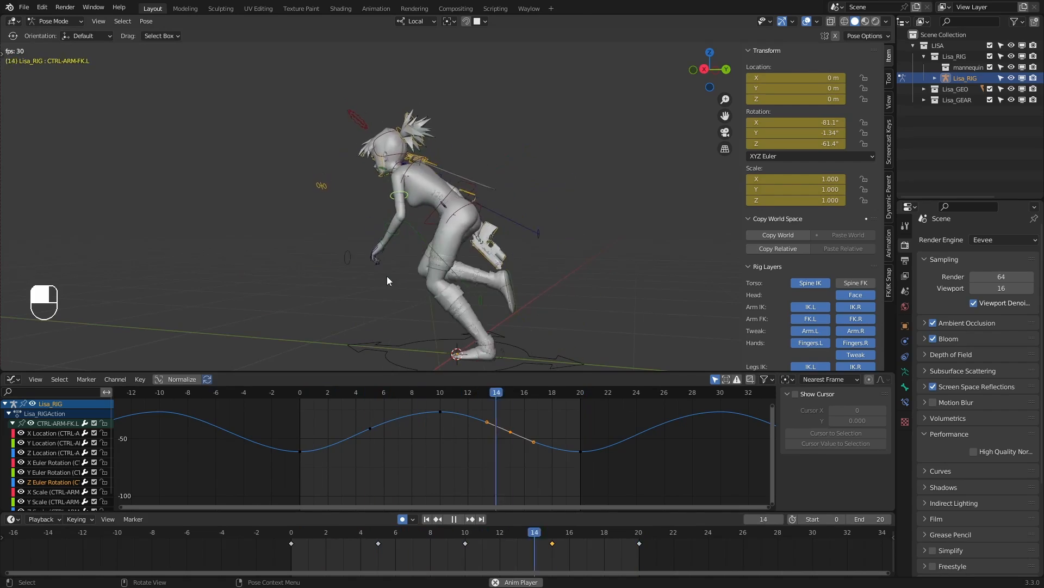
middle_click_drag(348, 289, 589, 267)
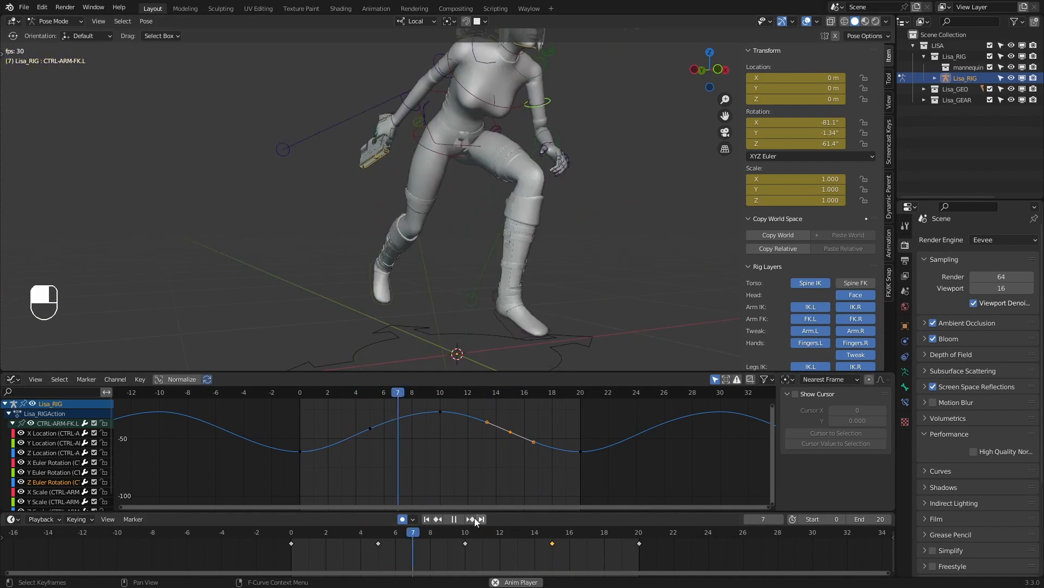
left_click(453, 518)
left_click(406, 533)
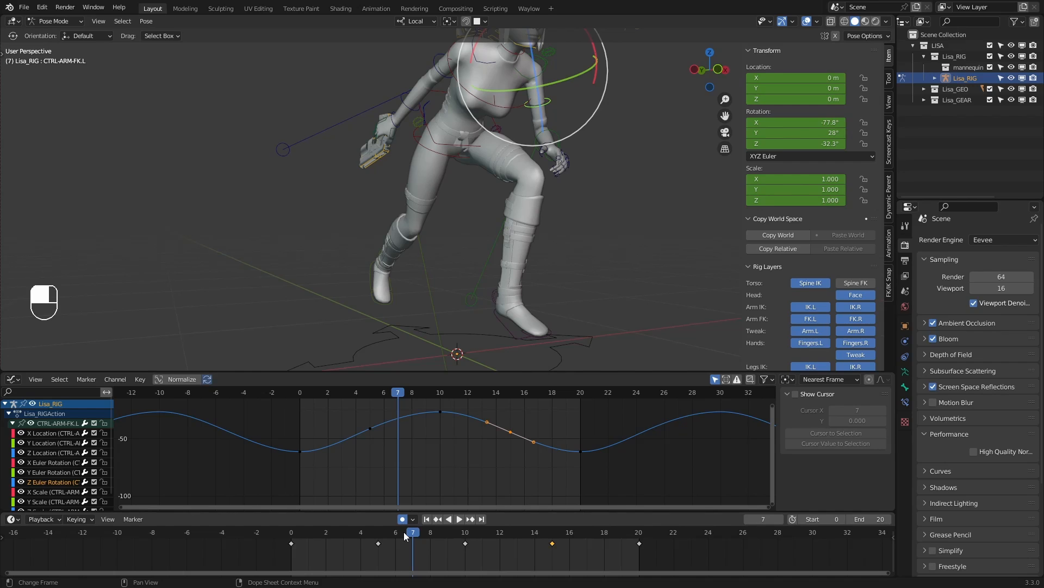
Try to rotate the left upper-arm FK control about its local X axis at frame 5
mouse_move(368, 529)
left_mouse_down()
mouse_move(304, 515)
mouse_move(374, 515)
left_mouse_up()
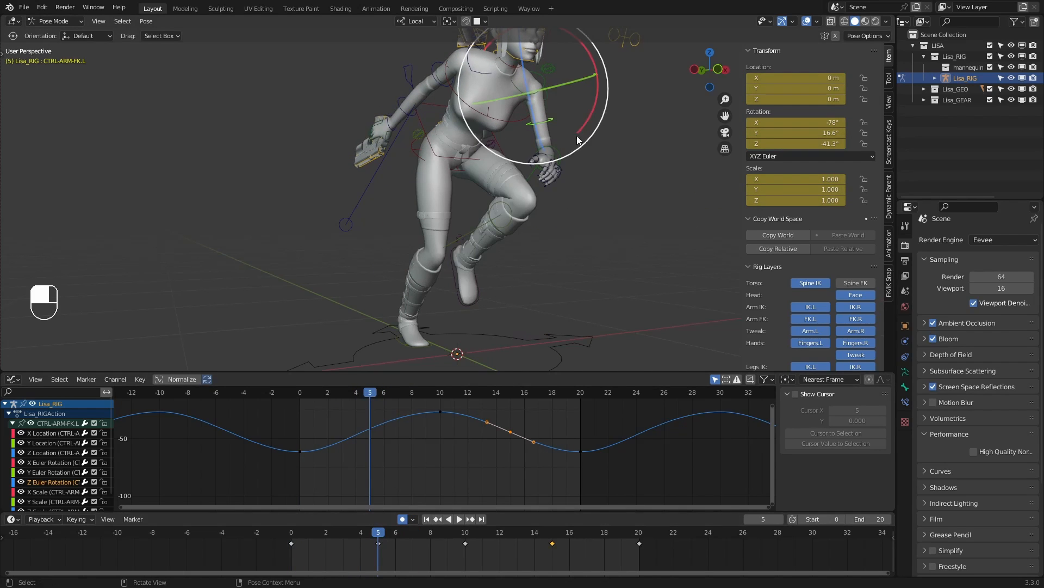
left_click_drag(588, 121, 595, 118)
key("ctrl+z")
key("ctrl+z")
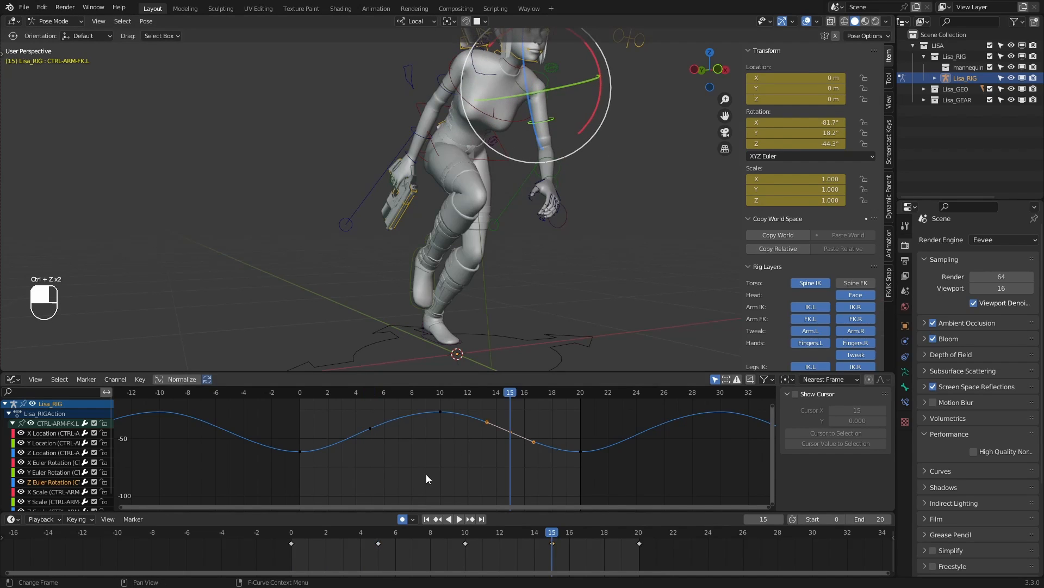
Make the left arm control's X Euler Rotation curve cyclic by applying the Make Cyclic extrapolation to all of its keyframes
left_click_drag(342, 534, 413, 521)
left_click(56, 462)
middle_click_drag(521, 484, 441, 456, "ctrl")
left_click_drag(441, 452, 383, 411)
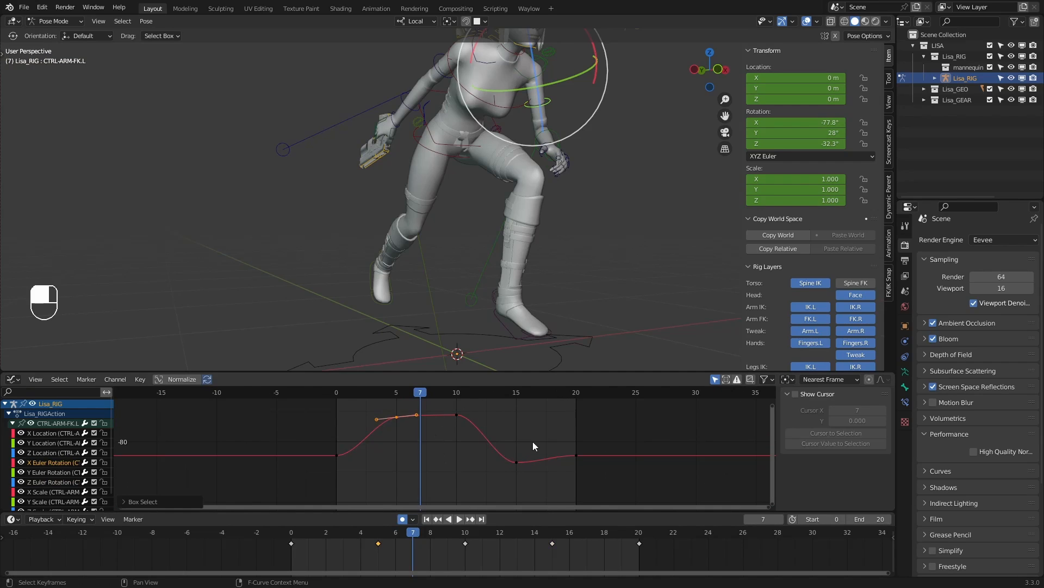
left_click(546, 438)
scroll(598, 421, "down", 2)
left_click_drag(617, 410, 566, 433)
key("shift+e")
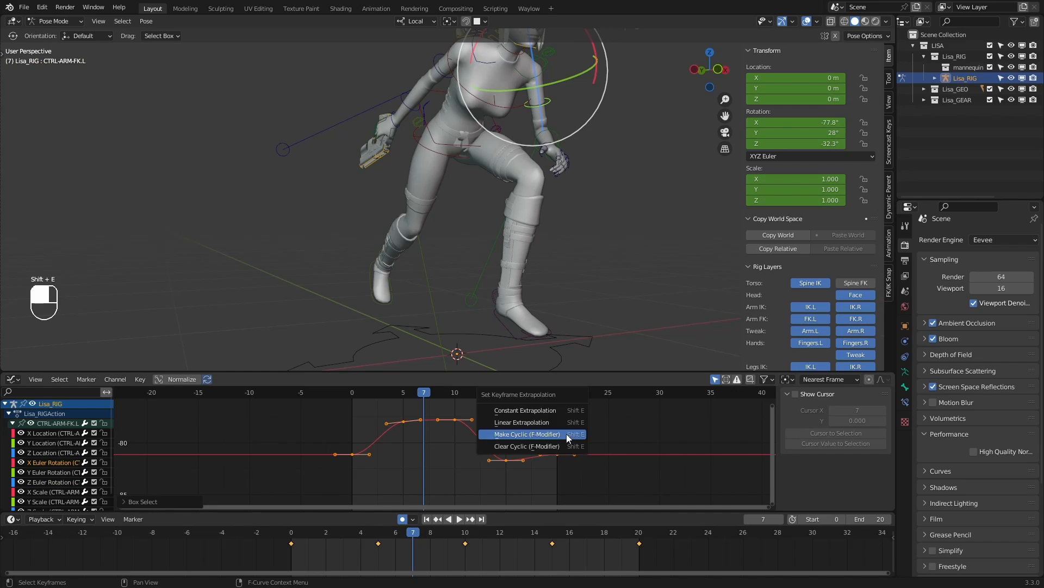
left_click(566, 434)
Lower the frame 5 keyframe on the left arm's X Euler Rotation curve to even out the slope towards frame 10
left_click(490, 436)
scroll(457, 435, "up", 2)
left_click_drag(432, 431, 459, 405)
key("g")
right_click(419, 412)
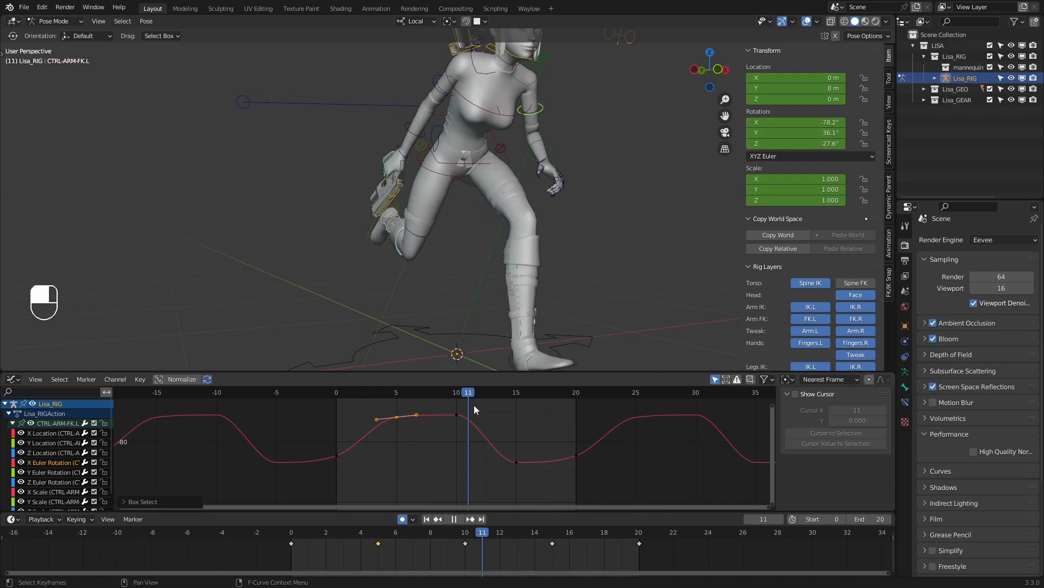
key("space")
key("g")
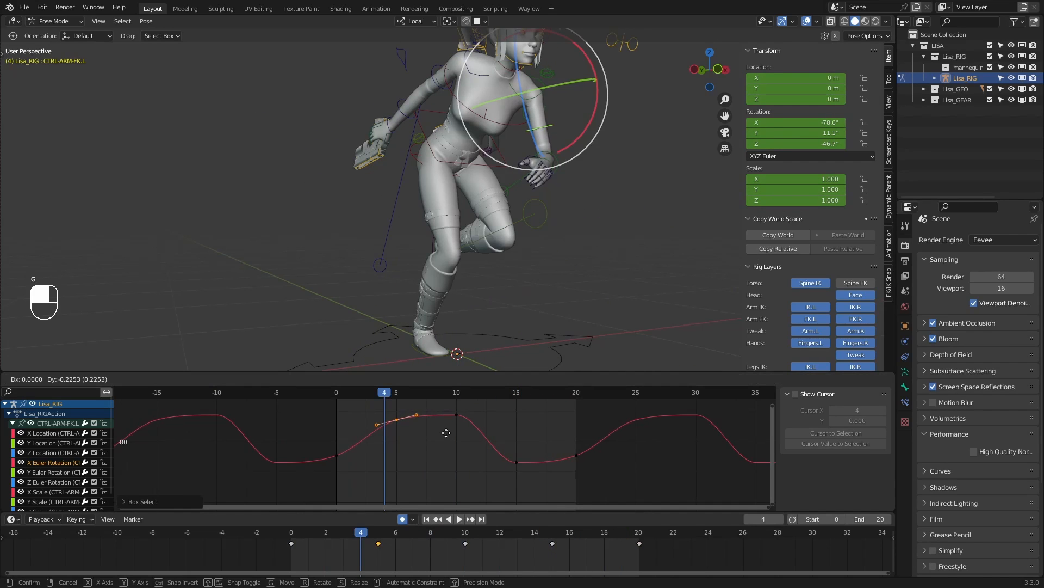
left_click(447, 438)
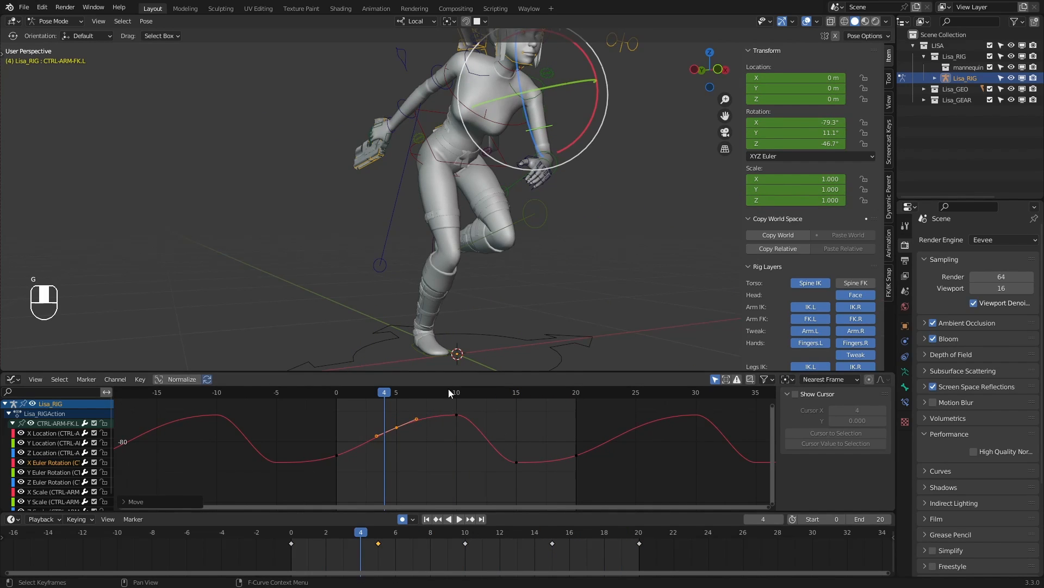
Try to lower the frame 15 keyframe on the left arm's X Euler Rotation curve
left_click_drag(449, 389, 516, 389)
left_click_drag(539, 429, 488, 490)
key("g")
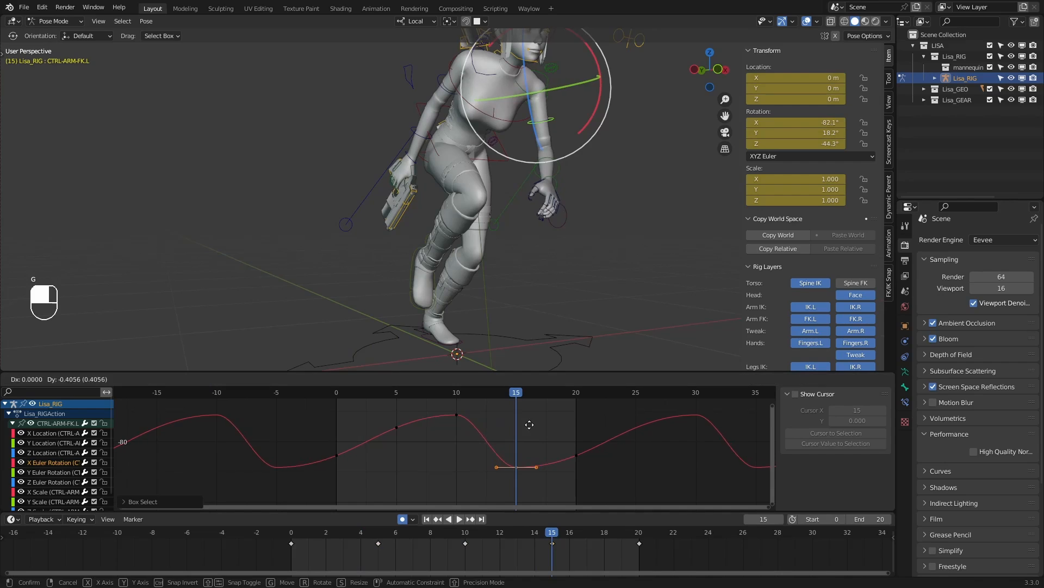
left_click(531, 430)
left_click(536, 458)
key("ctrl+z")
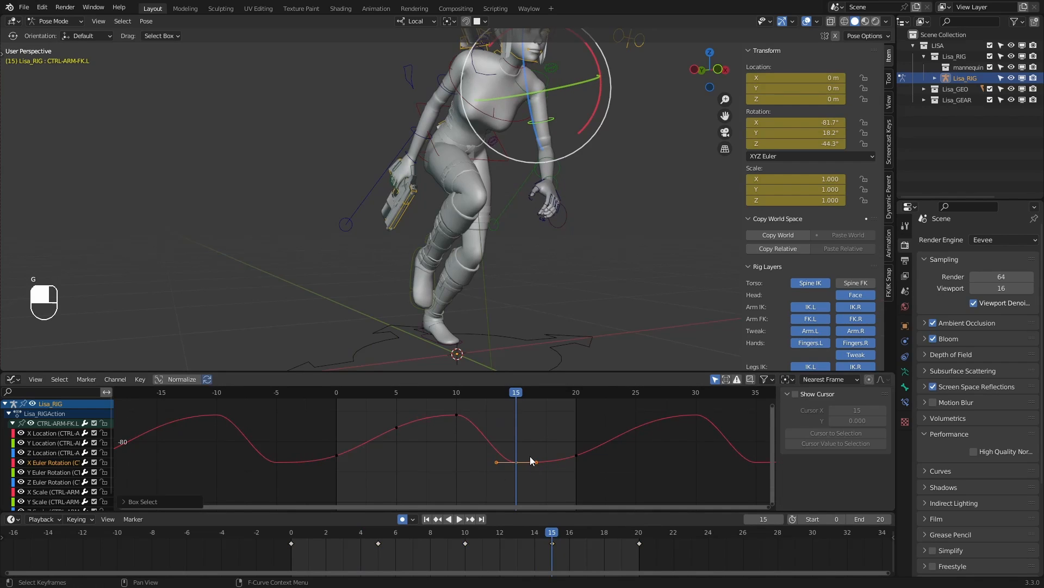
Tilt the frame 15 keyframe's right handle slightly downward and replay the cycle from frame 0 in front view
left_click_drag(536, 465, 537, 467)
left_click(525, 414)
key("shift+Left")
key("space")
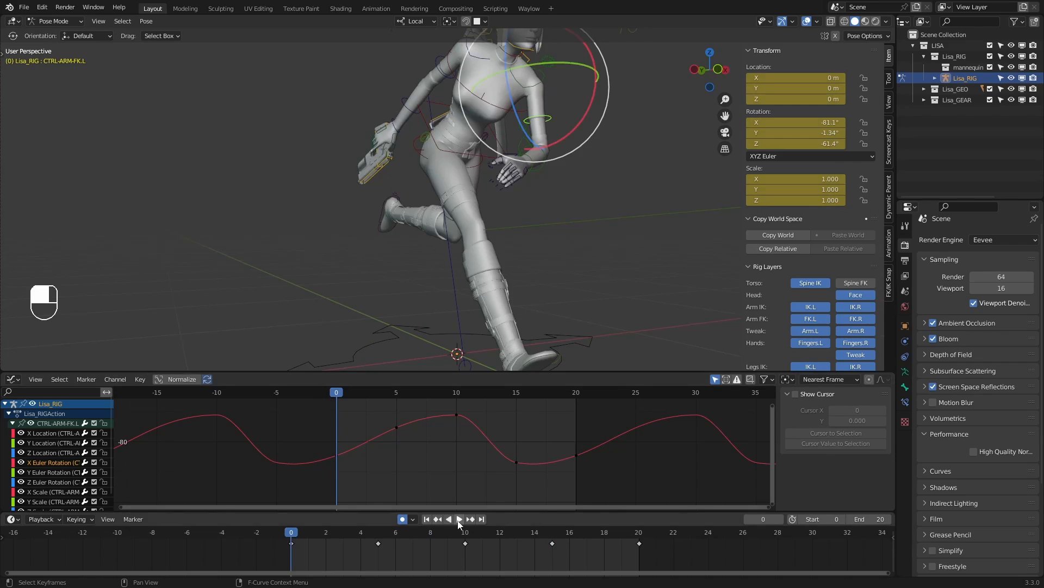
middle_click_drag(589, 251, 543, 239)
scroll(435, 253, "down", 2)
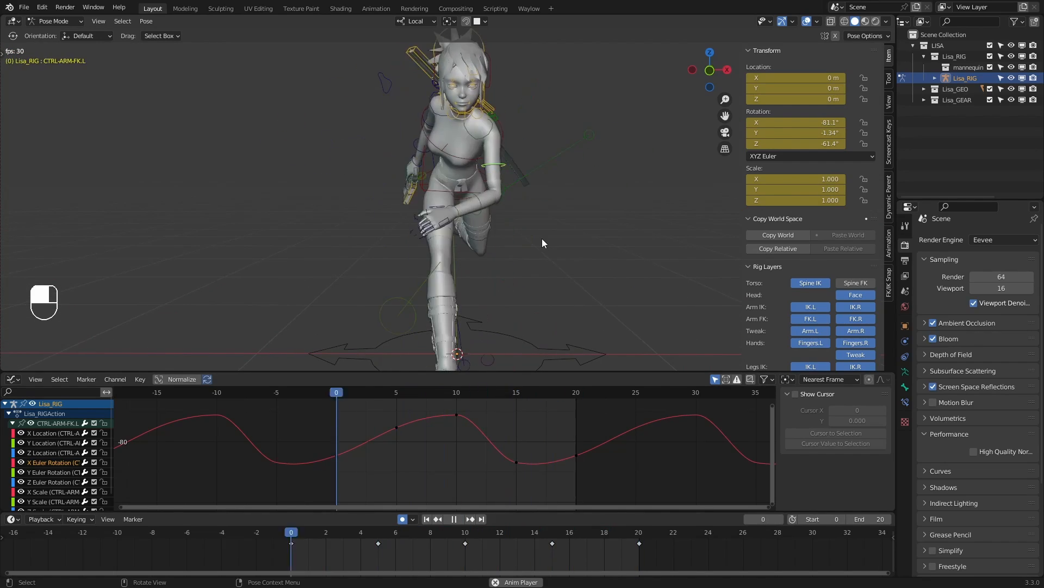
left_click(454, 519)
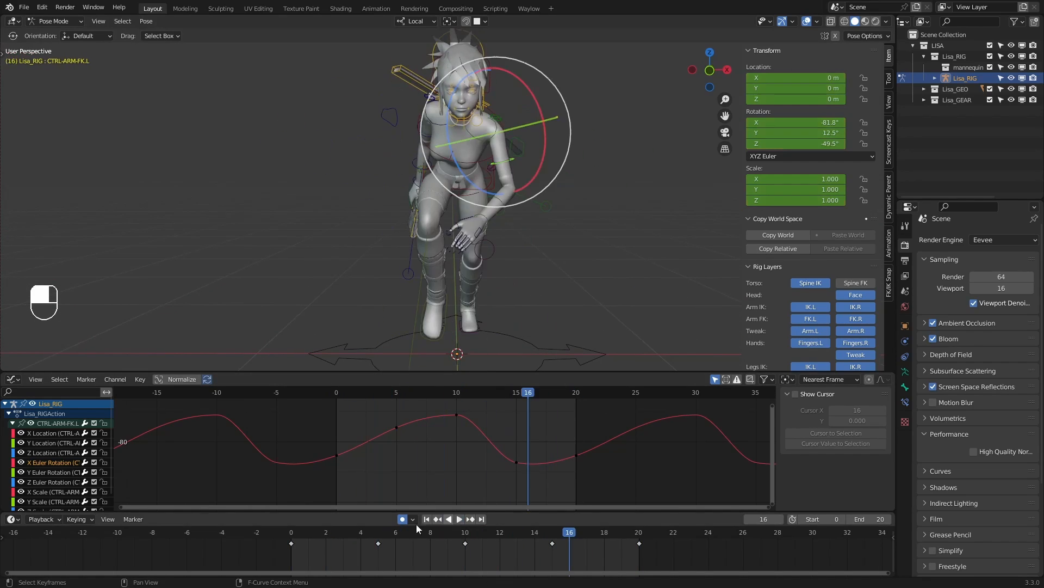
Test and undo a local rotation of the left shoulder control at frame 0, and display its X Euler Rotation curve
left_click(427, 519)
left_click(480, 135)
key("ctrl+z")
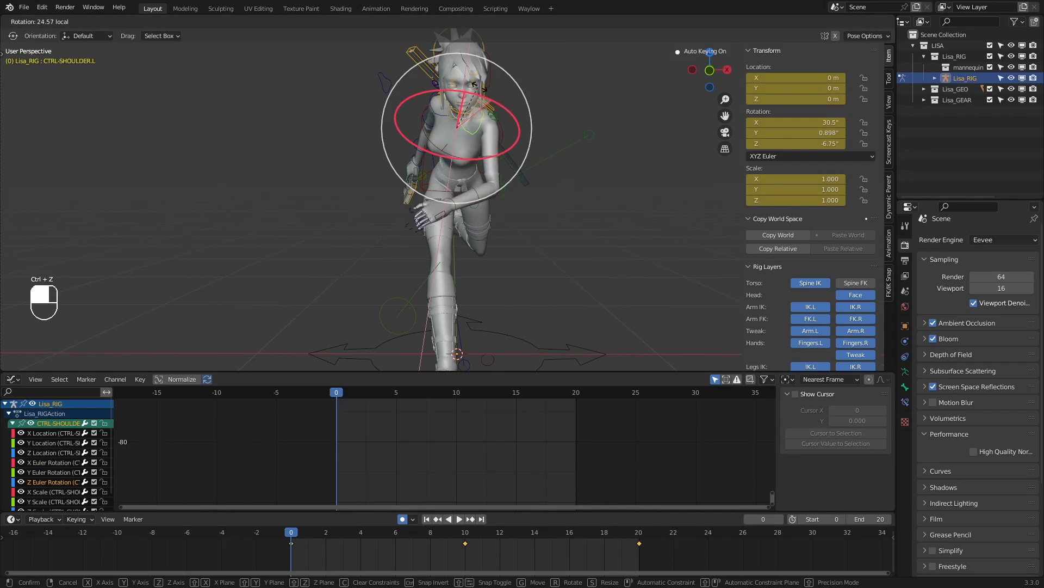
key("ctrl+z")
left_click(61, 464)
middle_click_drag(463, 447, 442, 484, "ctrl")
left_click(449, 473)
scroll(454, 461, "up", 5)
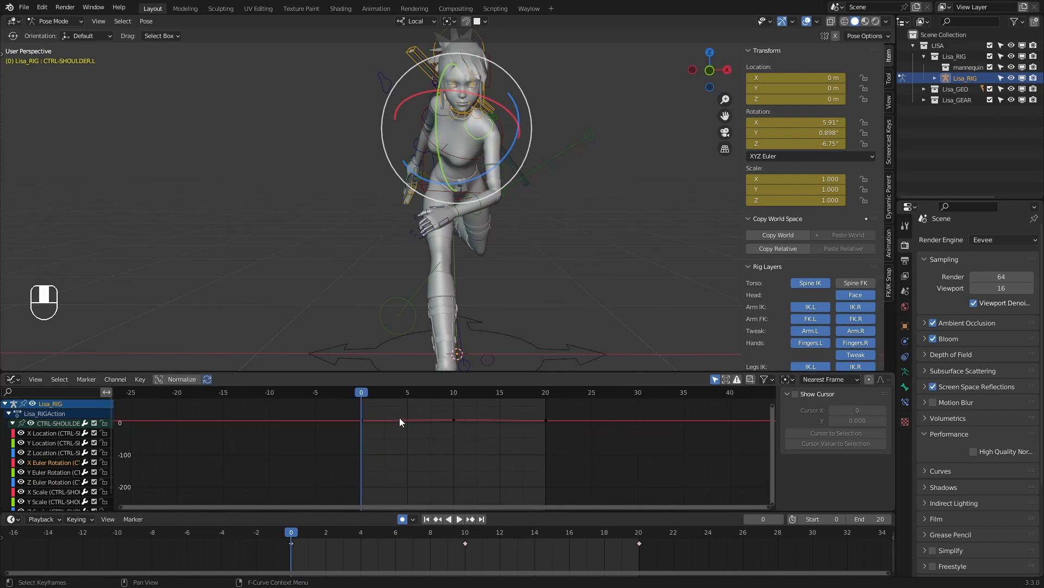
scroll(399, 417, "up", 2, "shift")
Insert a keyframe at frame 5 on the left shoulder's X Euler Rotation curve using Active Channels at Cursor
left_click_drag(361, 389, 409, 392)
middle_click_drag(438, 445, 466, 426)
scroll(466, 426, "up", 1)
left_click_drag(462, 418, 427, 454)
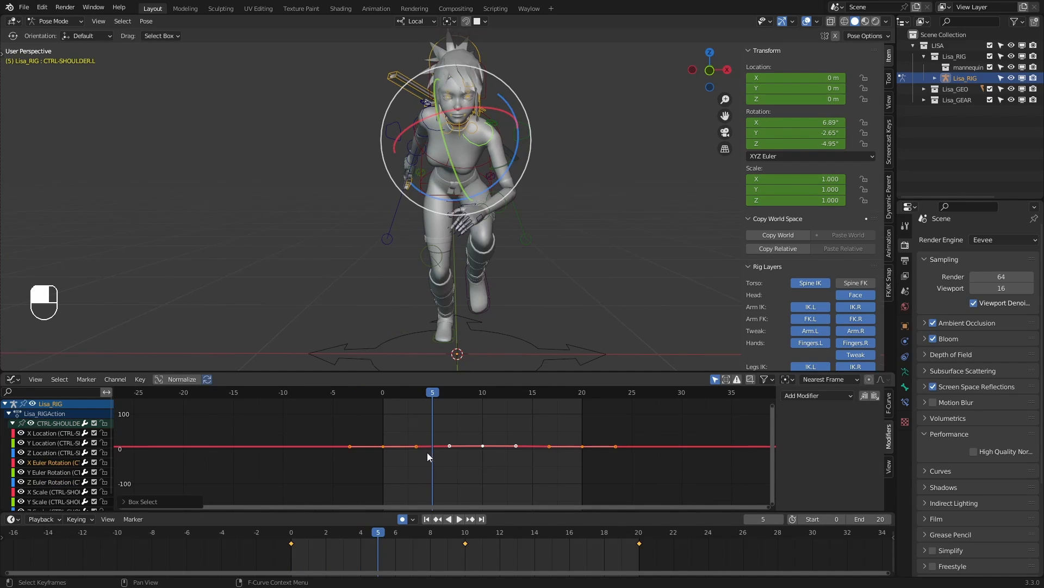
key("i")
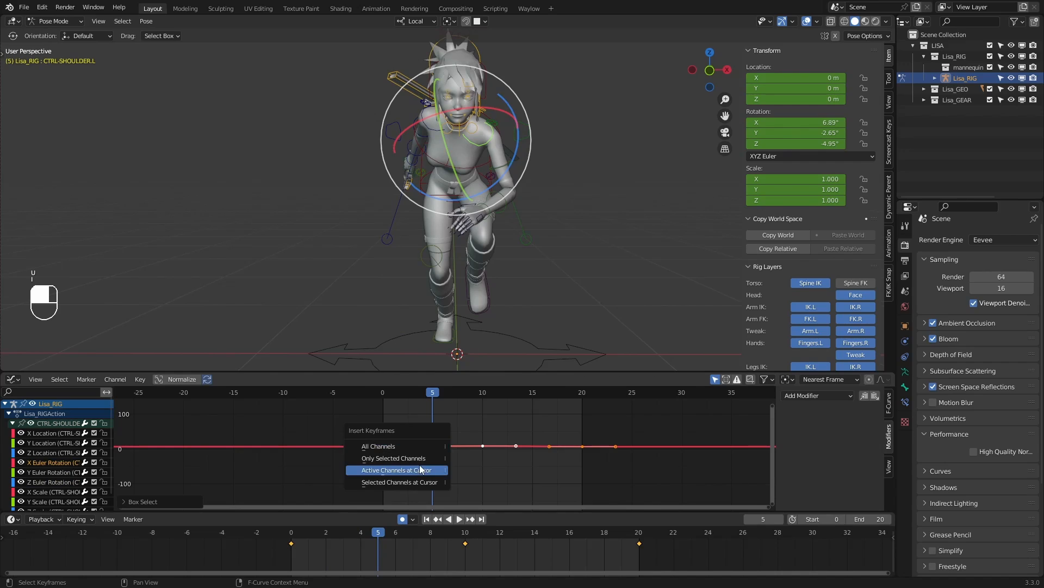
left_click(419, 466)
Raise the shoulder's new frame 5 keyframe vertically to an X rotation of about 15.1°
scroll(466, 459, "up", 1)
left_click_drag(420, 437, 455, 458)
key("g")
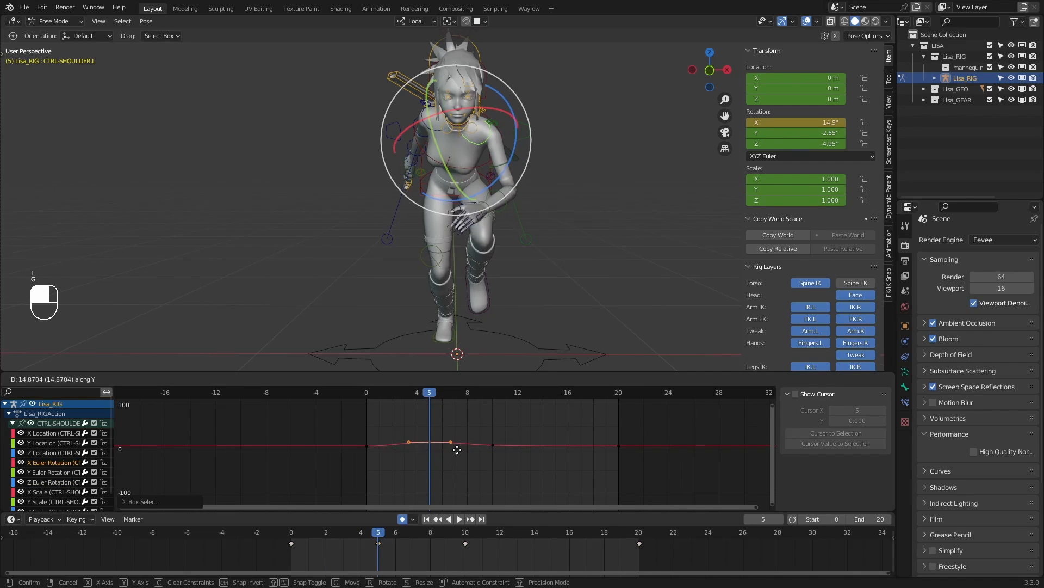
right_click(458, 450)
middle_click_drag(458, 450, 462, 435, "ctrl")
key("g")
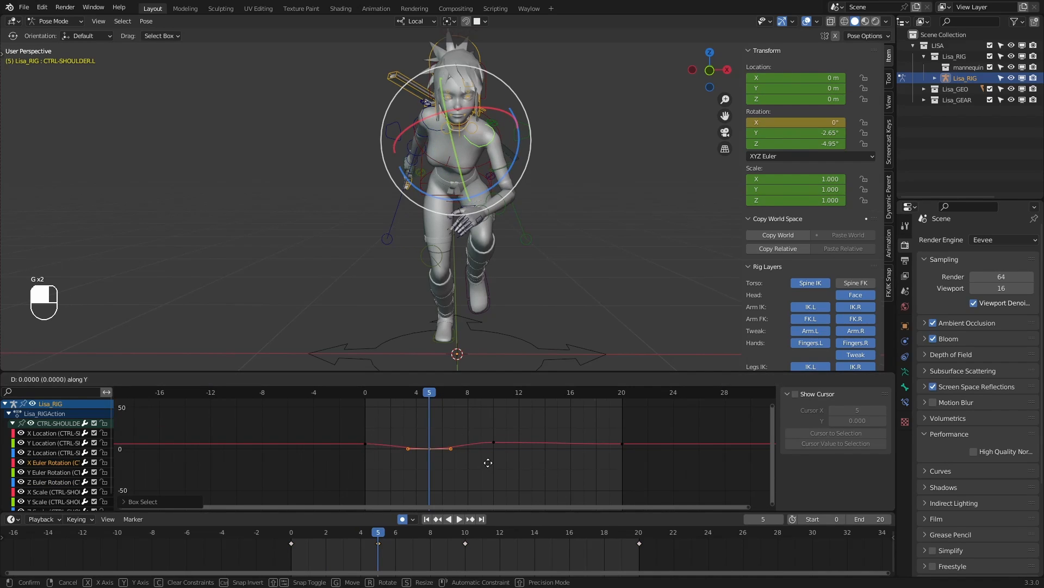
left_click(486, 462)
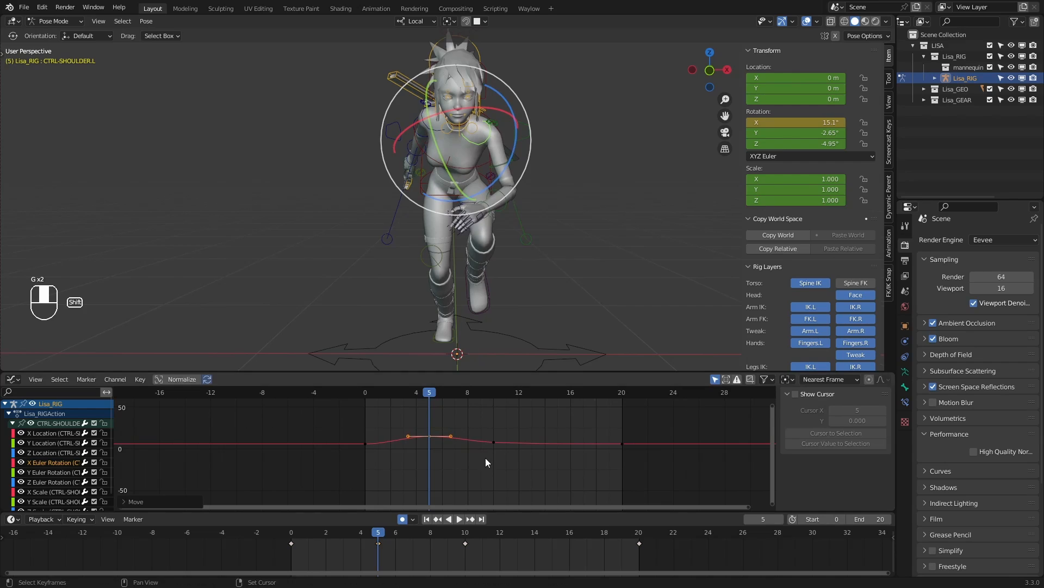
Insert a keyframe at frame 15 on the left shoulder's X Euler Rotation curve
key("space")
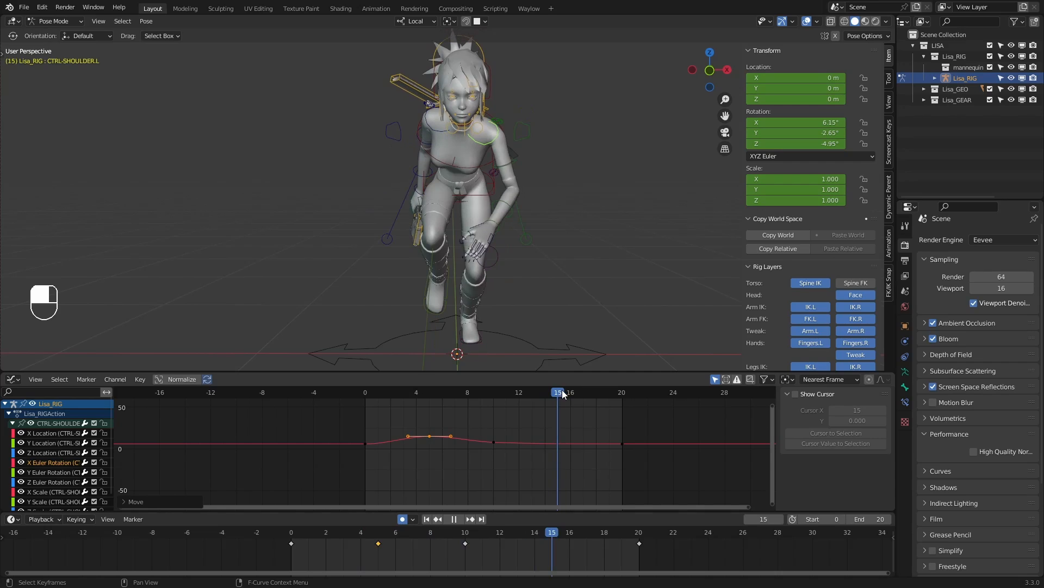
key("space")
key("shift+e")
left_click(581, 421)
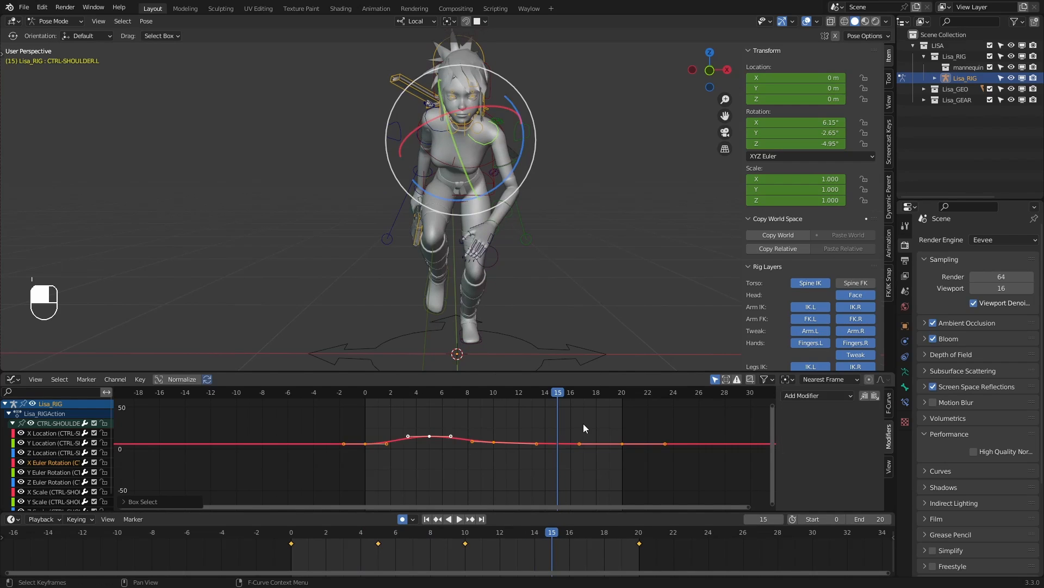
key("i")
key("i")
Move the shoulder's frame 15 keyframe vertically to an X rotation of about -3.28° and frame the whole curve
key("g")
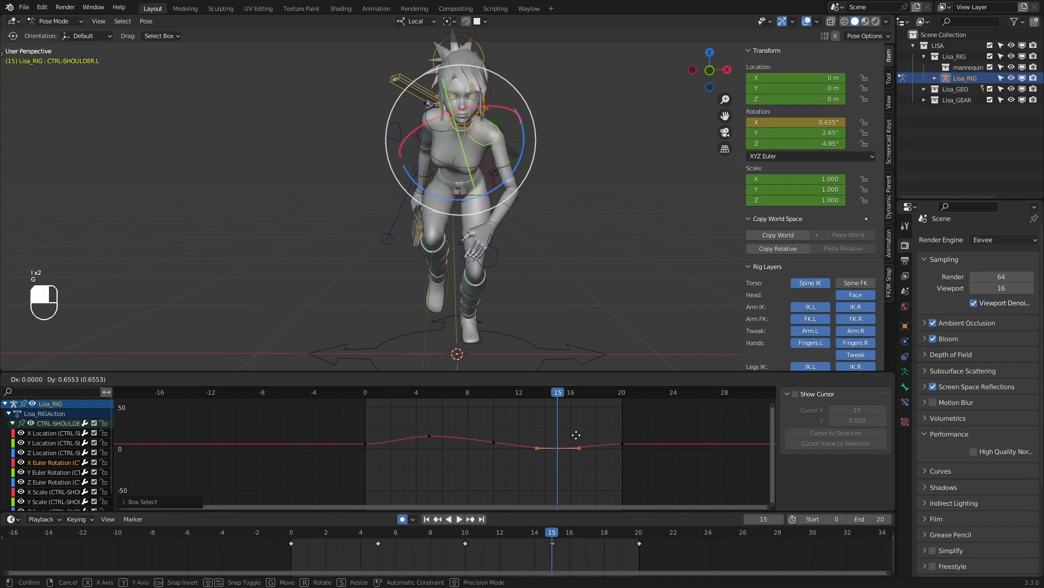
key("g")
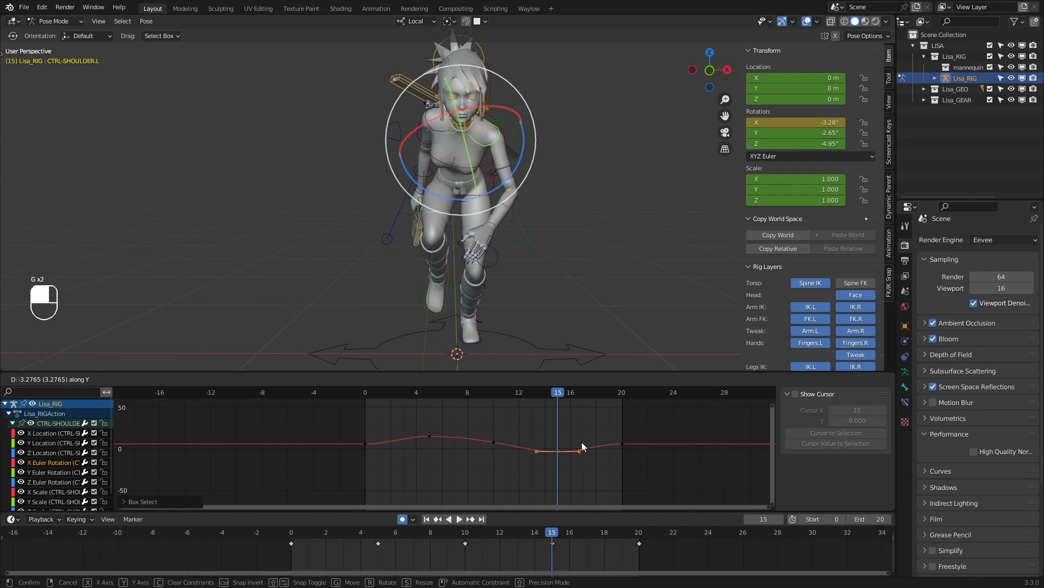
left_click(582, 442)
key("Home")
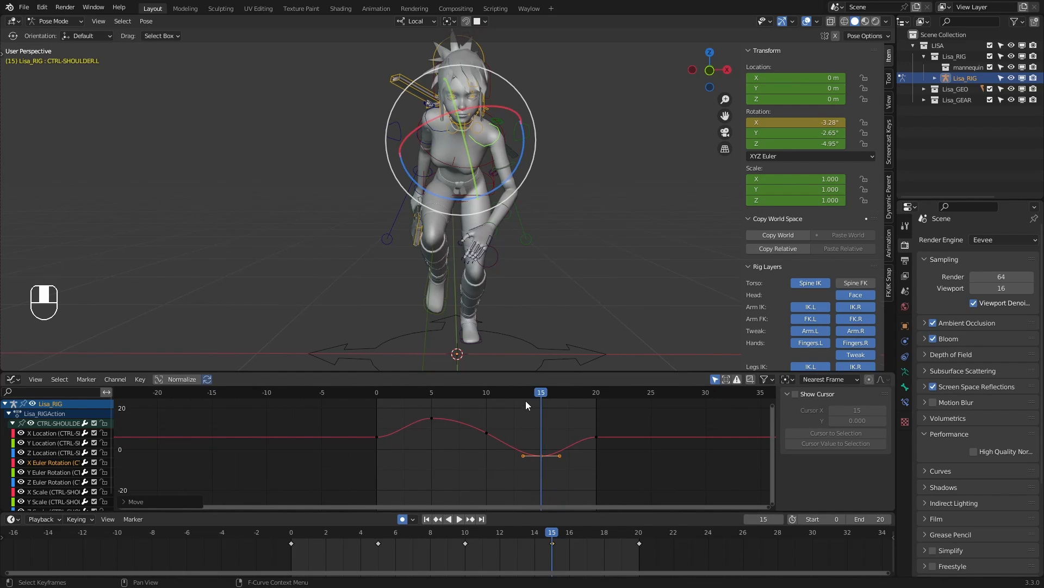
Make the left shoulder's X Euler Rotation curve cyclic with all of its keyframes selected
left_click(375, 392)
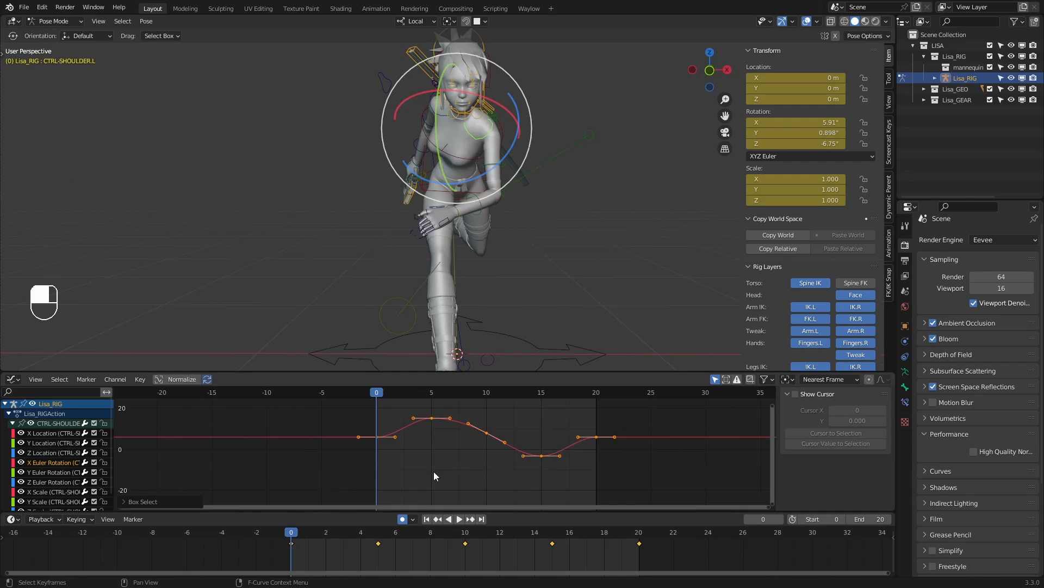
left_click(404, 437)
key("shift+e")
left_click(406, 435)
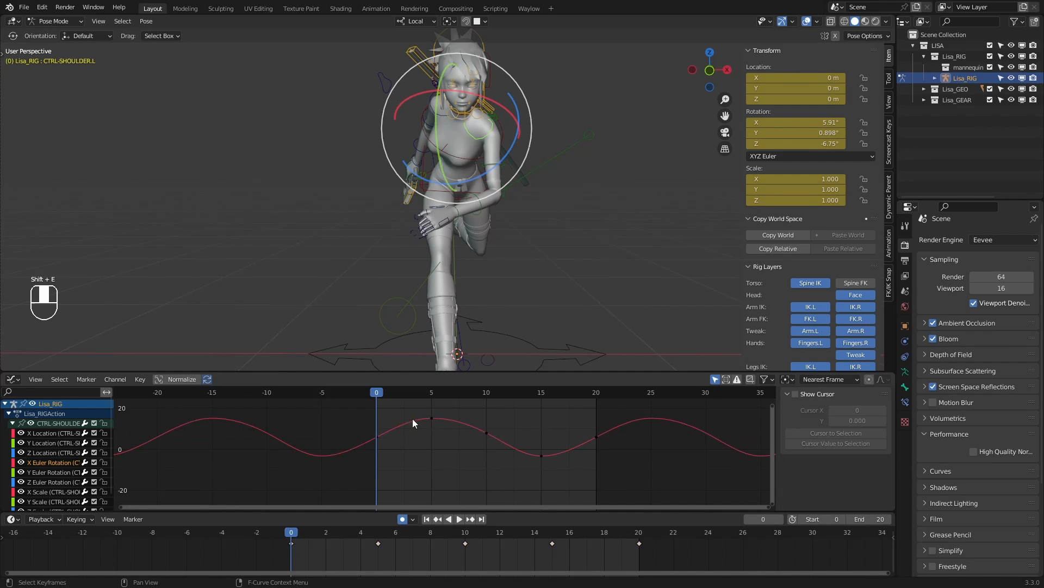
Scrub and play the cycle in front view to check the left shoulder's motion
left_click_drag(377, 392, 487, 395)
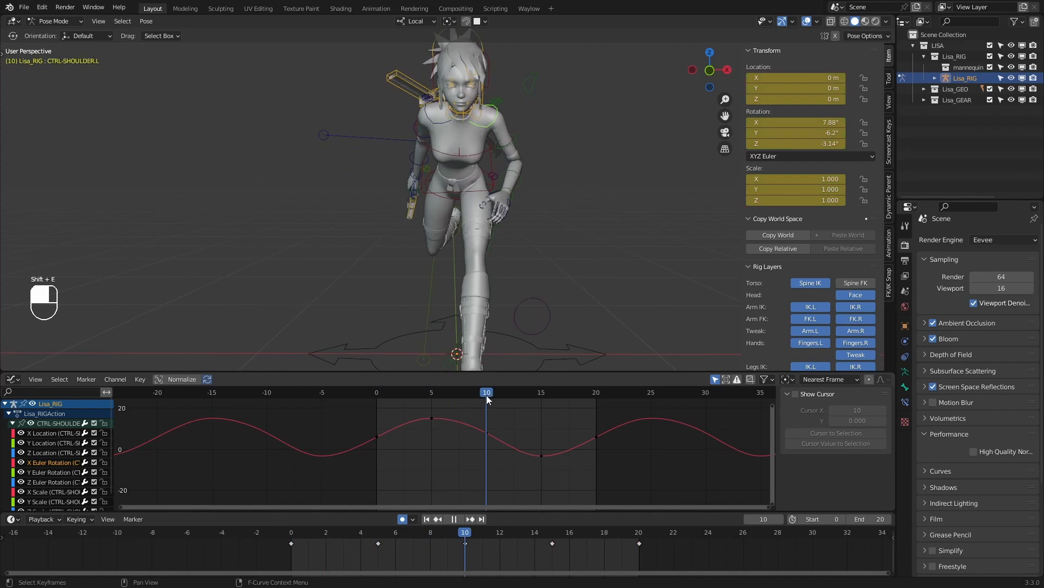
key("Escape")
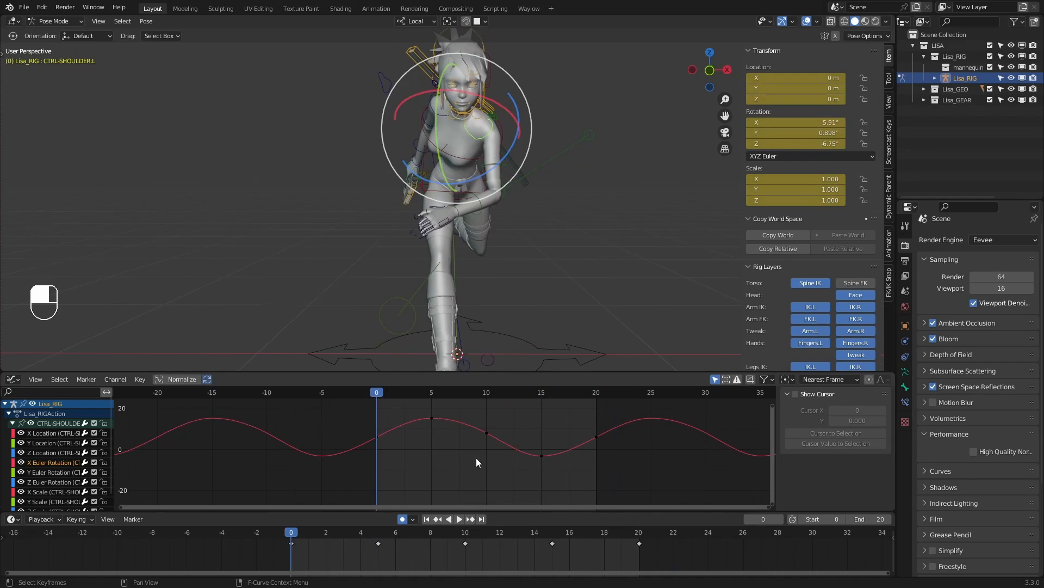
key("space")
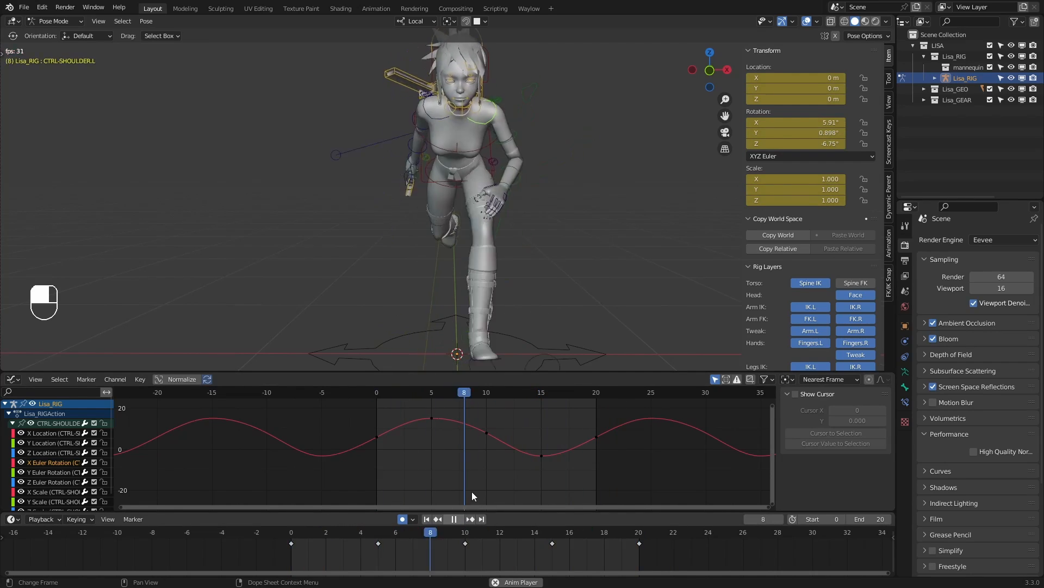
left_click(569, 277)
middle_click_drag(569, 276, 500, 268)
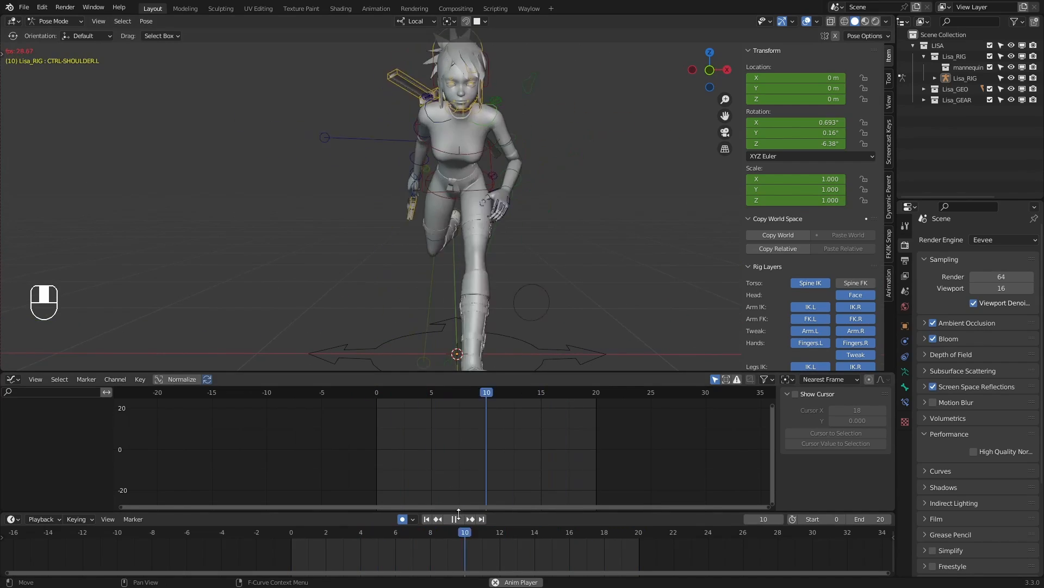
key("Escape")
Select the left FK hand control and rotate it at frame 4 to key an in-between pose
left_click(457, 210)
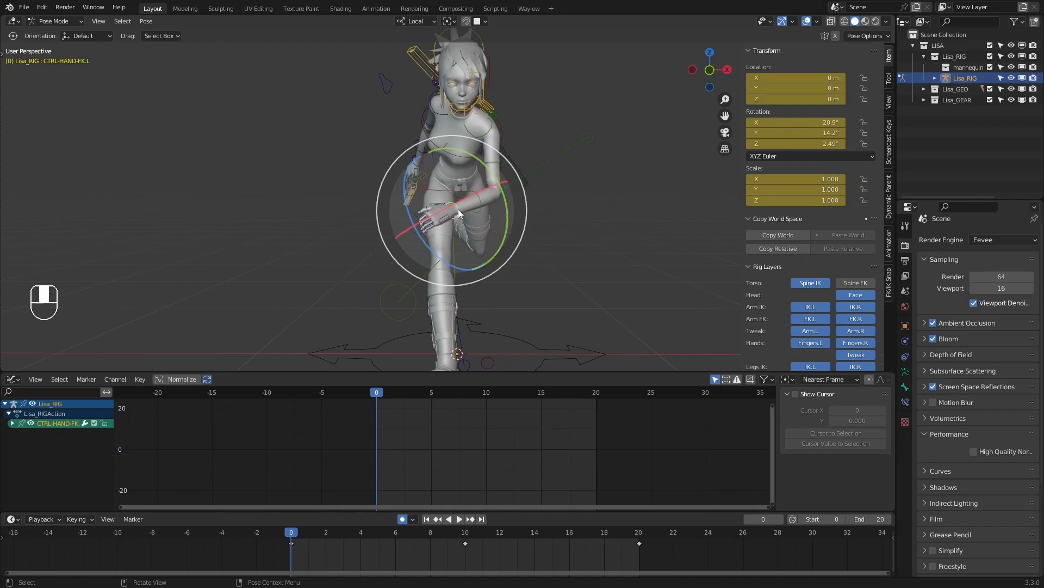
key("ctrl+z")
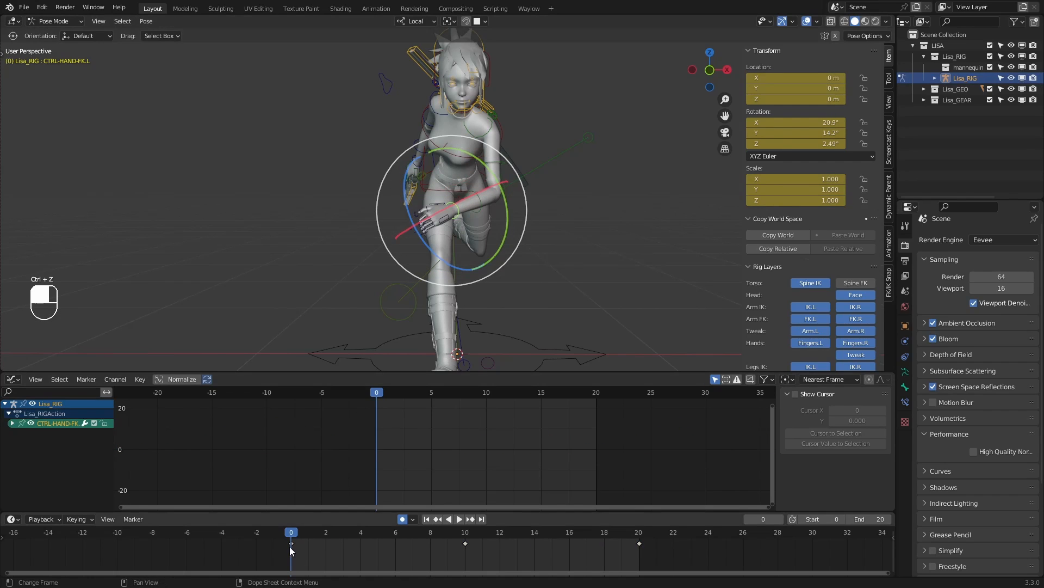
left_click_drag(290, 549, 360, 538)
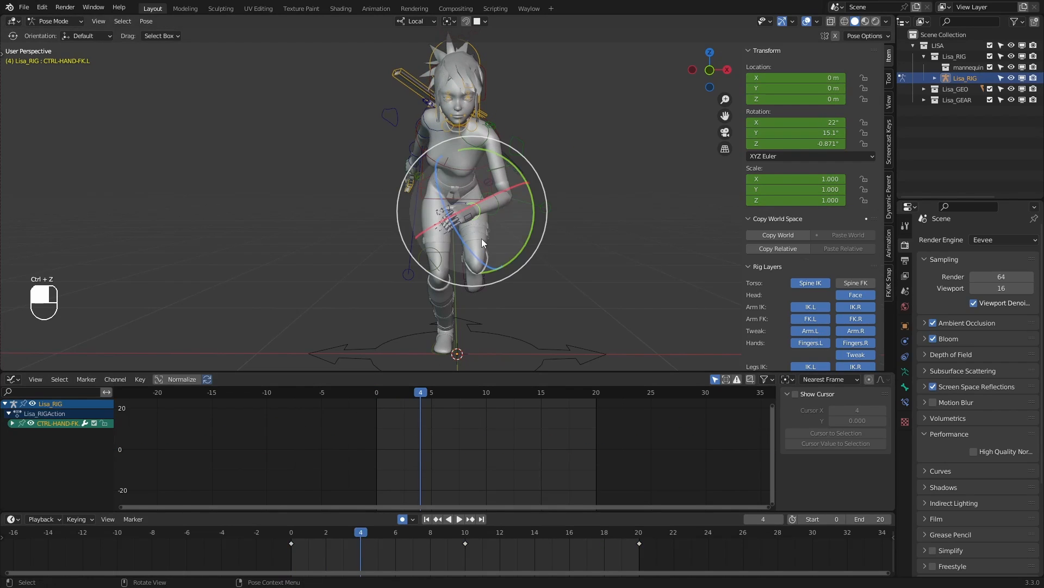
mouse_move(482, 239)
left_mouse_down()
mouse_move(472, 236)
mouse_move(526, 230)
mouse_move(477, 249)
left_mouse_up()
Trackball-rotate the left FK hand control at frame 14 to about X 27.7°, Y 6.83°, Z 4.95°
left_click_drag(299, 535, 550, 535)
key("space")
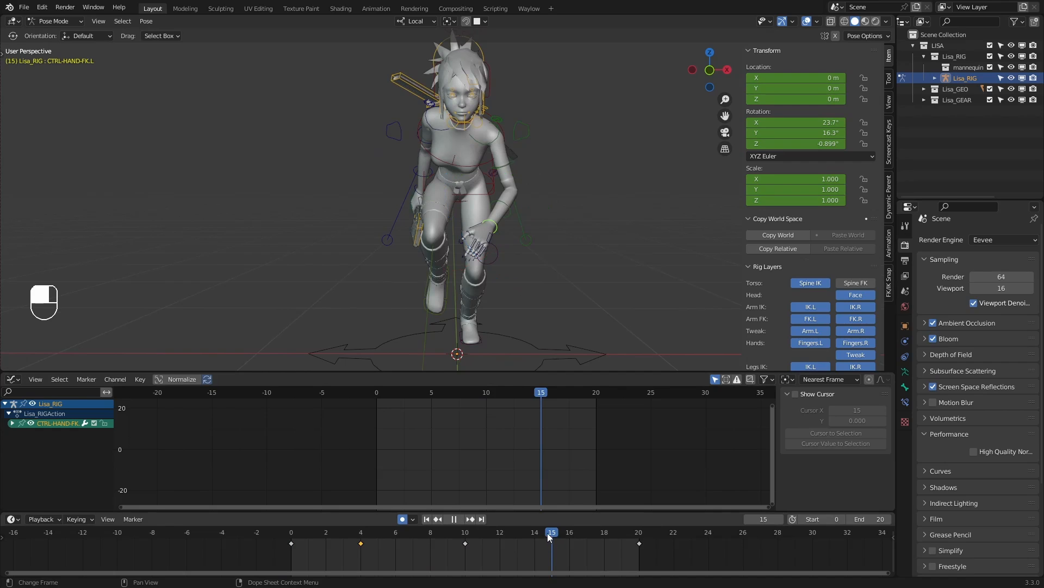
key("Escape")
key("r")
key("r")
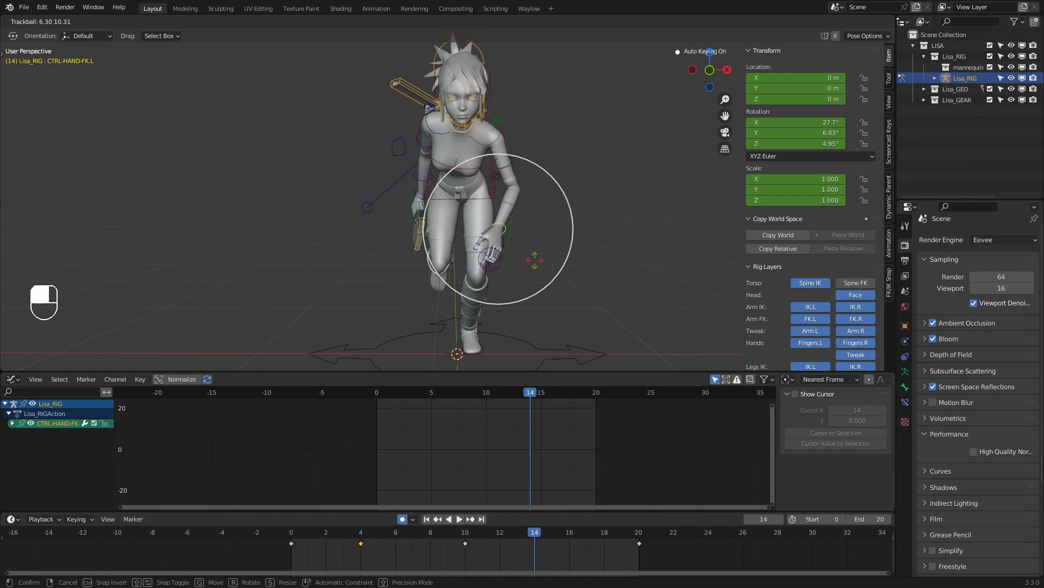
left_click_drag(535, 260, 535, 262)
Play the run cycle and examine the left hand and body motion from several angles
middle_click_drag(535, 261, 574, 265)
key("2")
key("1")
key("1")
key("1")
key("1")
left_click(463, 520)
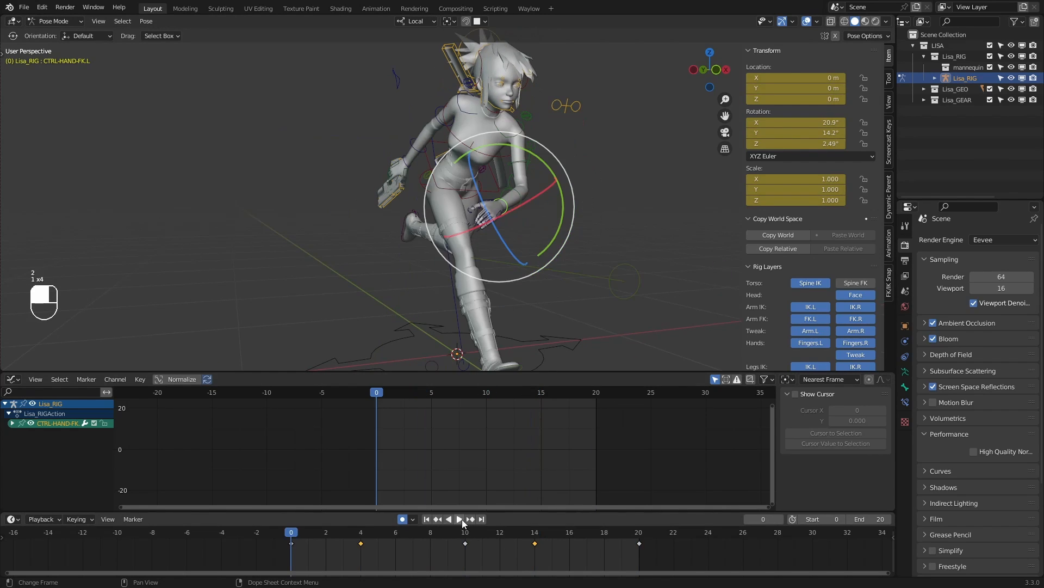
left_click(520, 275)
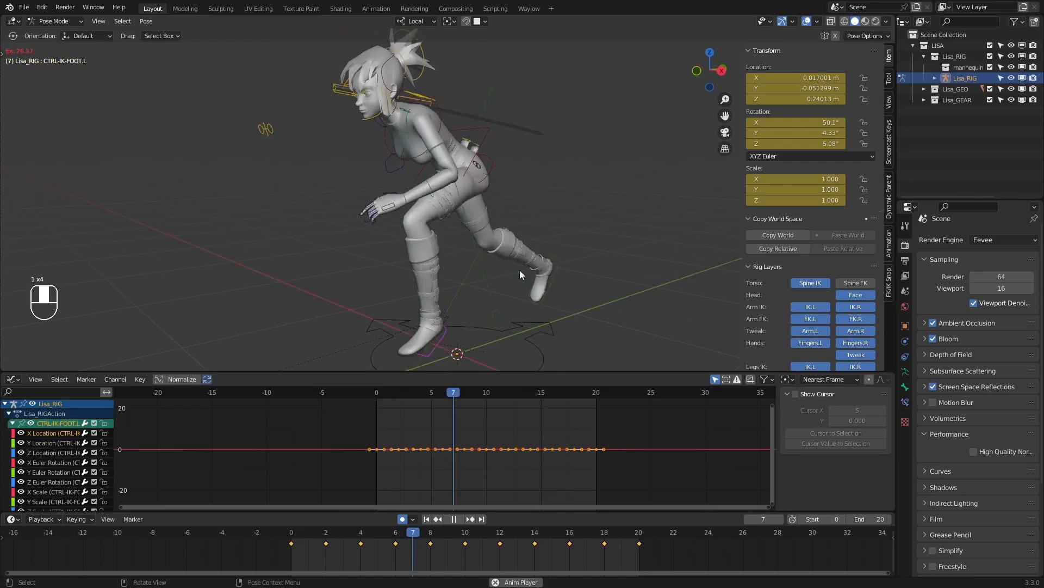
middle_click_drag(520, 271, 479, 277)
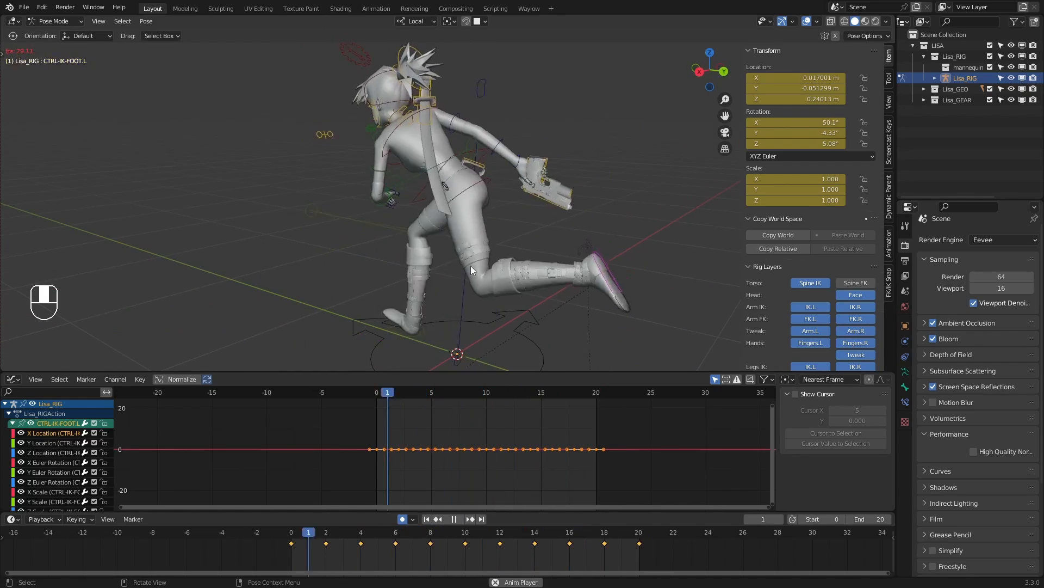
middle_click_drag(472, 265, 457, 238)
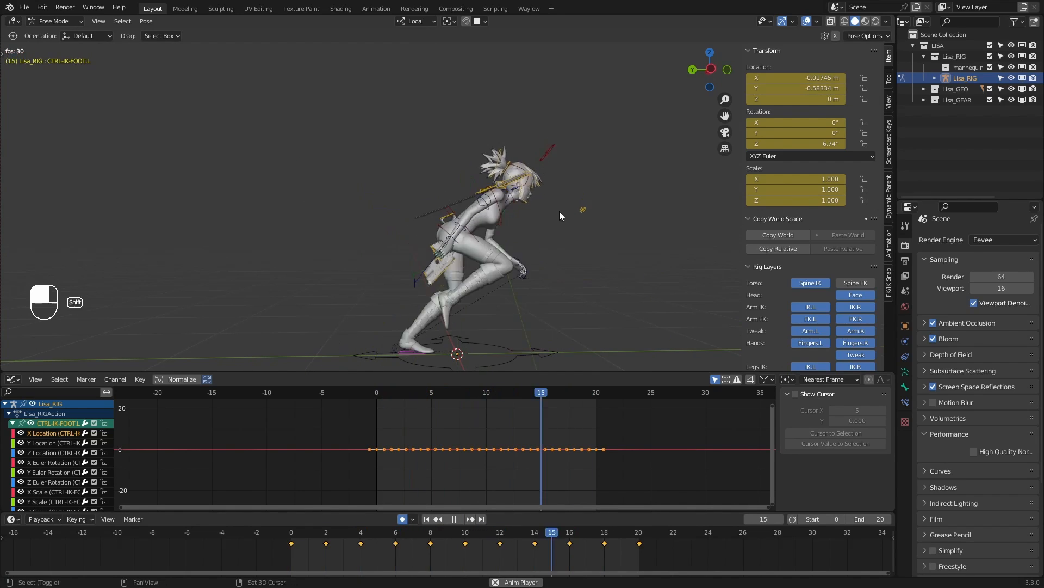
middle_click_drag(559, 211, 565, 186, "shift")
key("space")
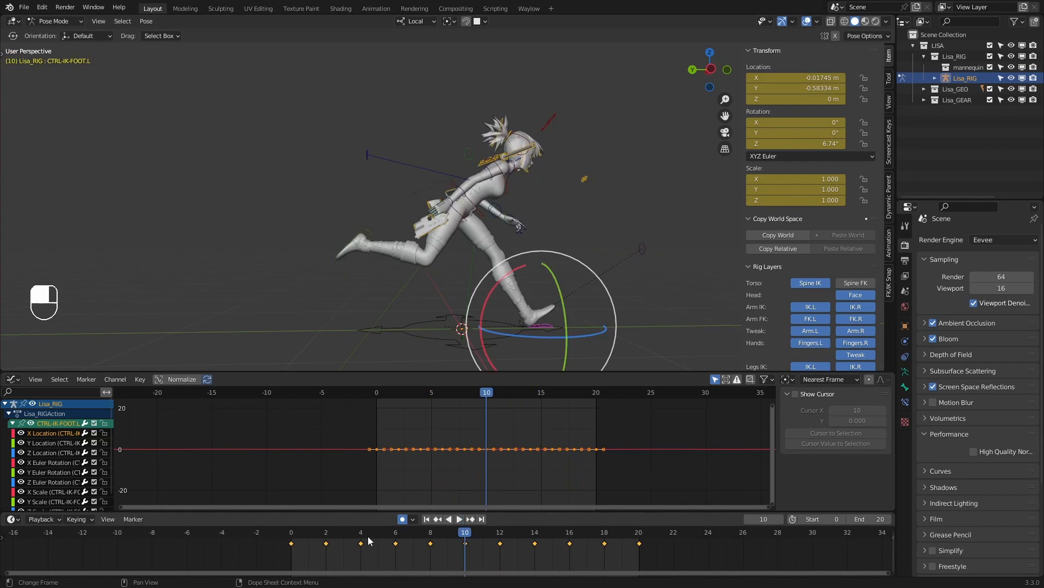
Scrub and replay the cycle from frame 0 in side view to check the foot contact poses
left_click_drag(368, 541, 292, 536)
scroll(506, 223, "up", 1)
middle_click_drag(449, 272, 449, 311, "shift")
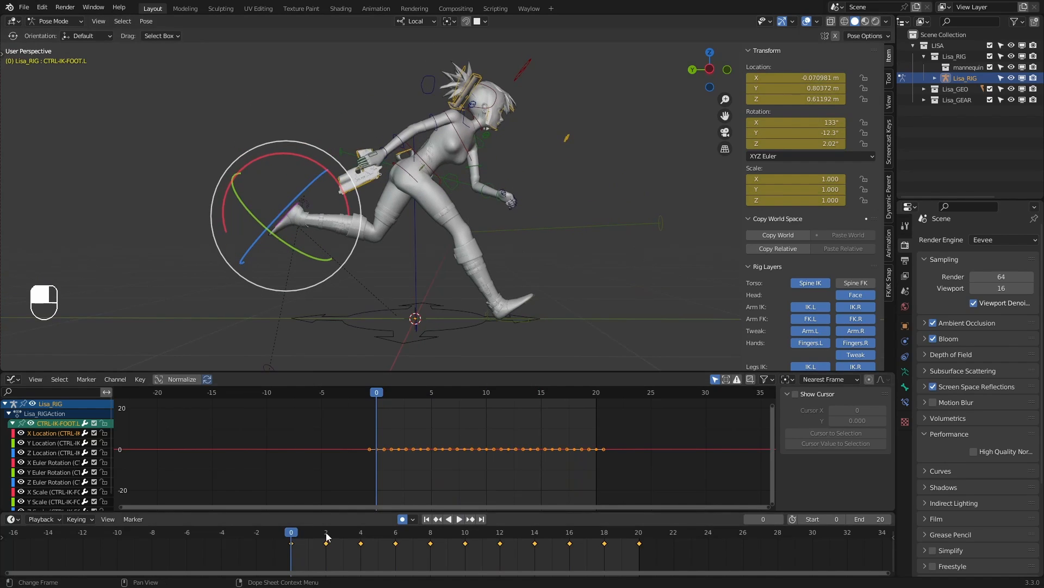
key("space")
key("space")
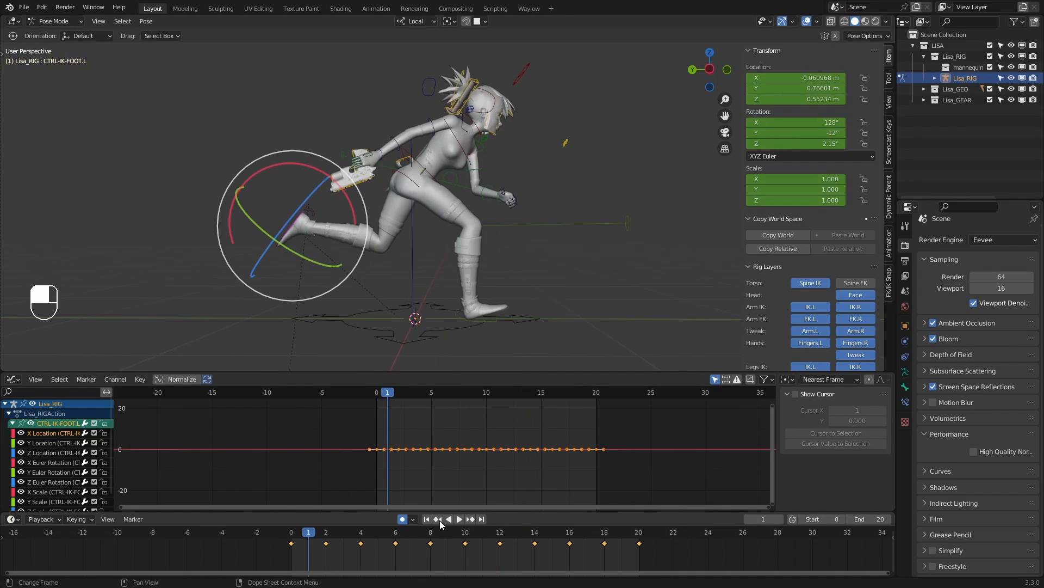
key("space")
mouse_move(633, 249)
middle_mouse_down()
mouse_move(504, 247)
mouse_move(625, 238)
middle_mouse_up()
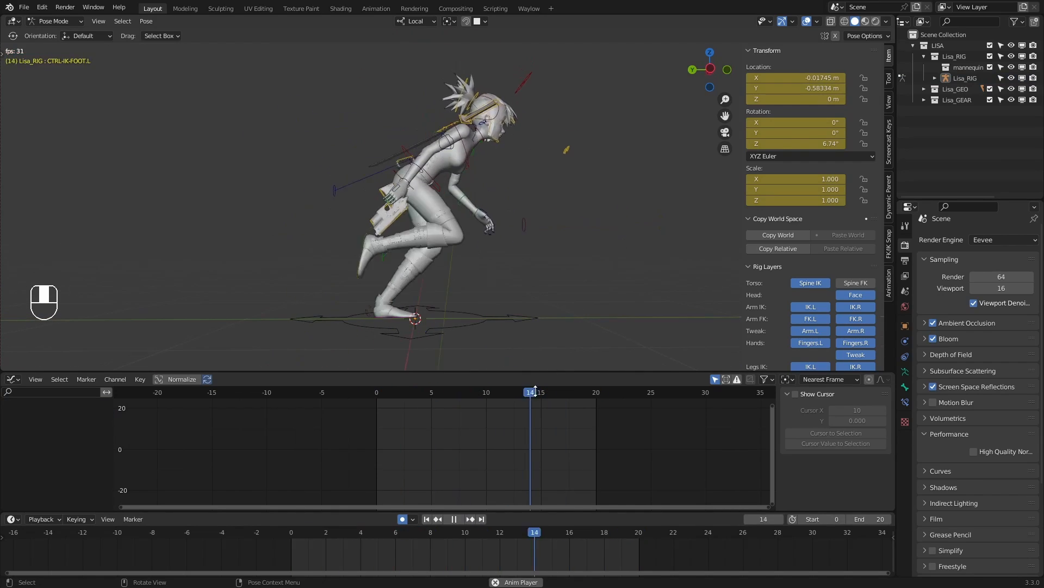
key("space")
Set the right foot roll control's X rotation to 0° at frame 1
left_click_drag(335, 530, 309, 533)
scroll(441, 316, "up", 2)
left_click(478, 311)
middle_click_drag(512, 271, 498, 279, "shift")
scroll(496, 280, "down", 2)
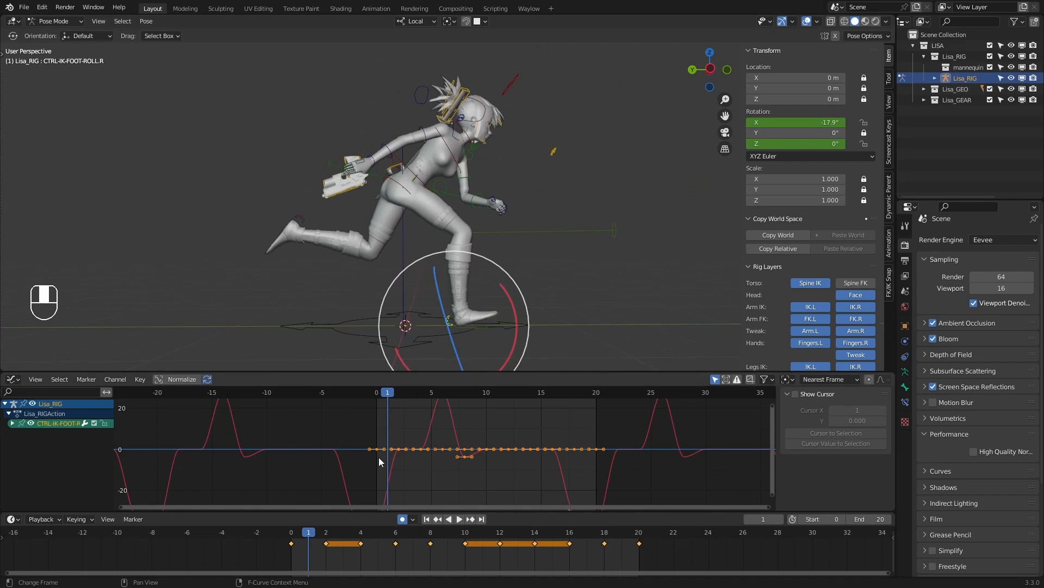
mouse_move(304, 529)
left_mouse_down()
mouse_move(280, 527)
mouse_move(388, 531)
mouse_move(296, 541)
mouse_move(310, 543)
left_mouse_up()
left_click(545, 272)
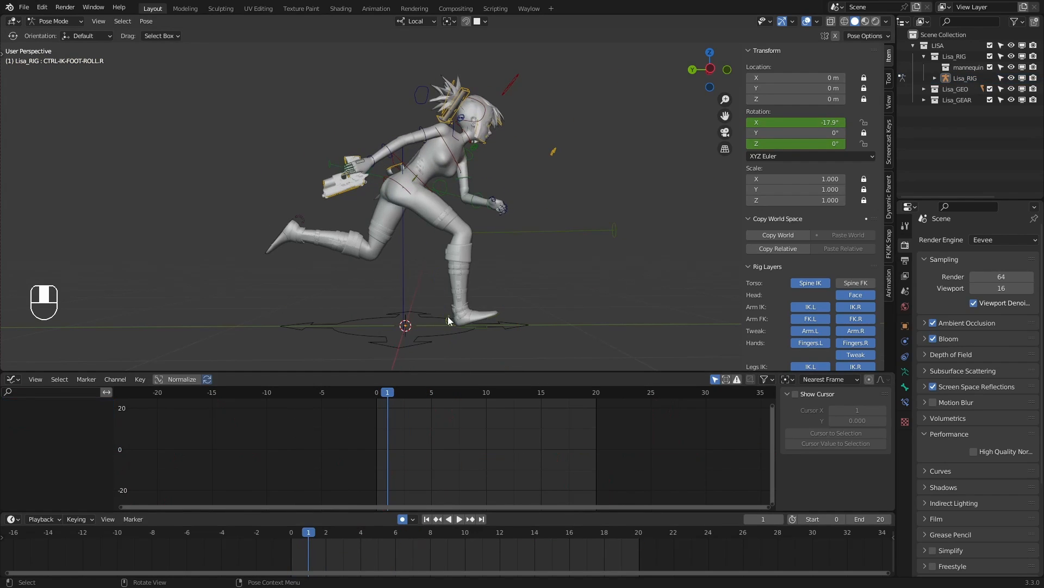
left_click(448, 316)
left_click(285, 533)
key("space")
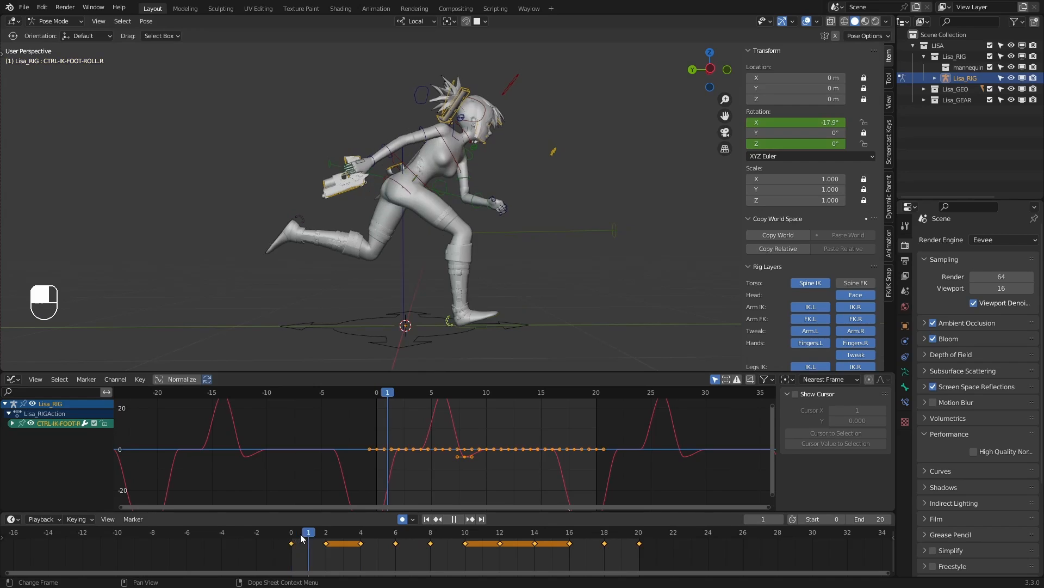
key("Escape")
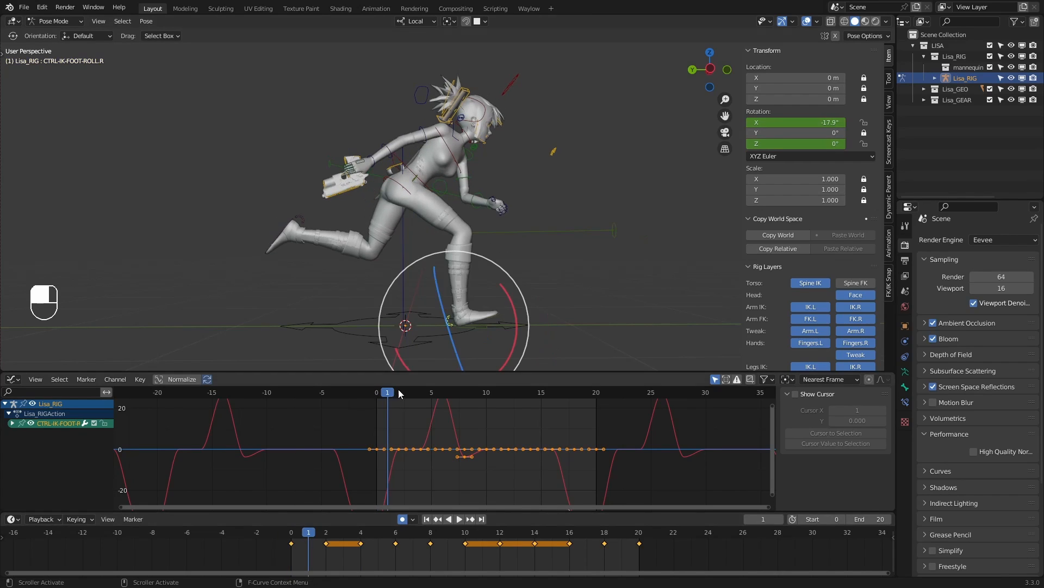
left_click(824, 122)
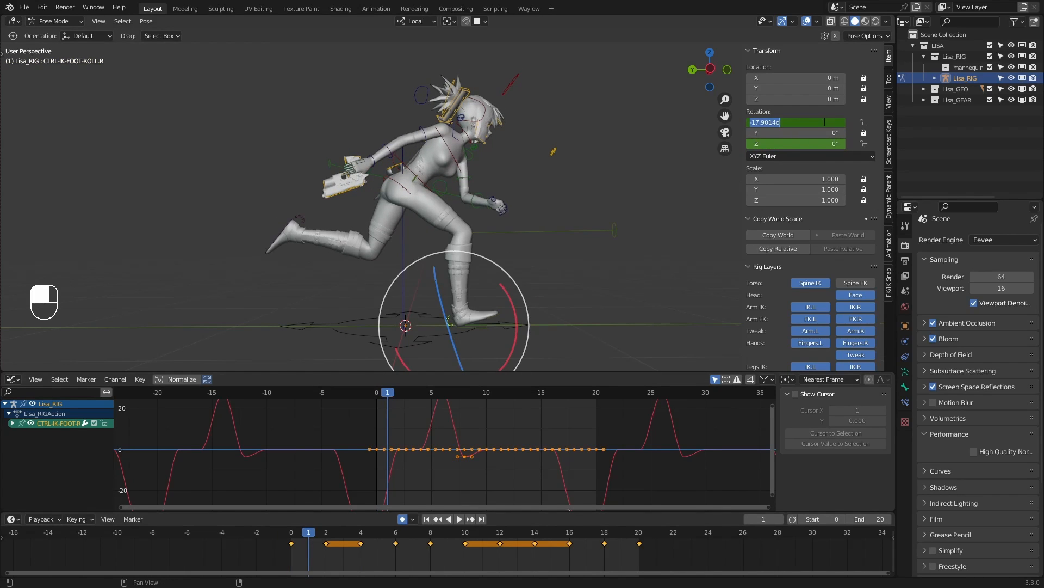
type("-35.8")
key("Return")
Clear the left foot roll control's rotation at frame 11
left_click(292, 535)
key("space")
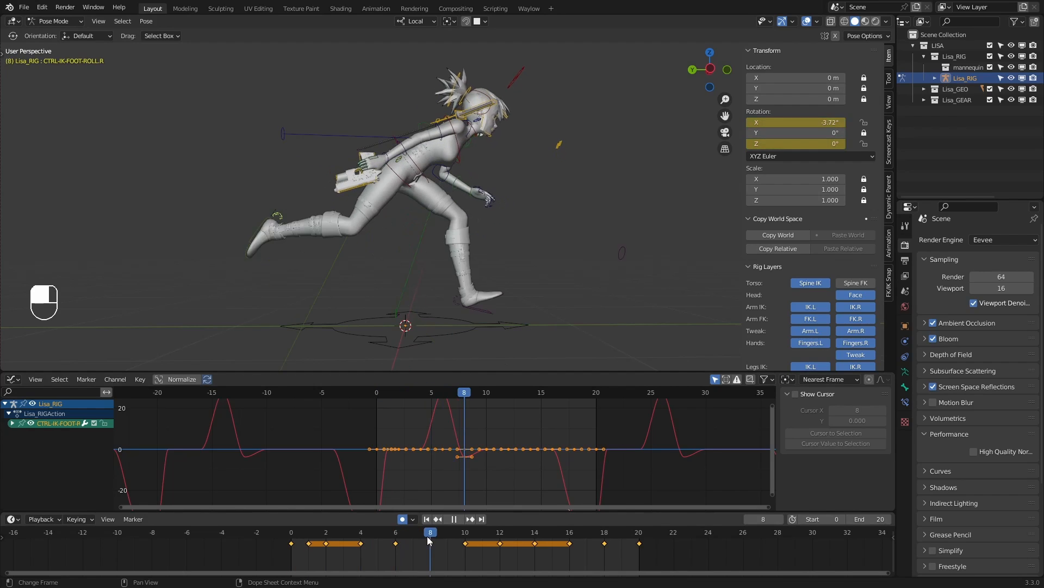
key("space")
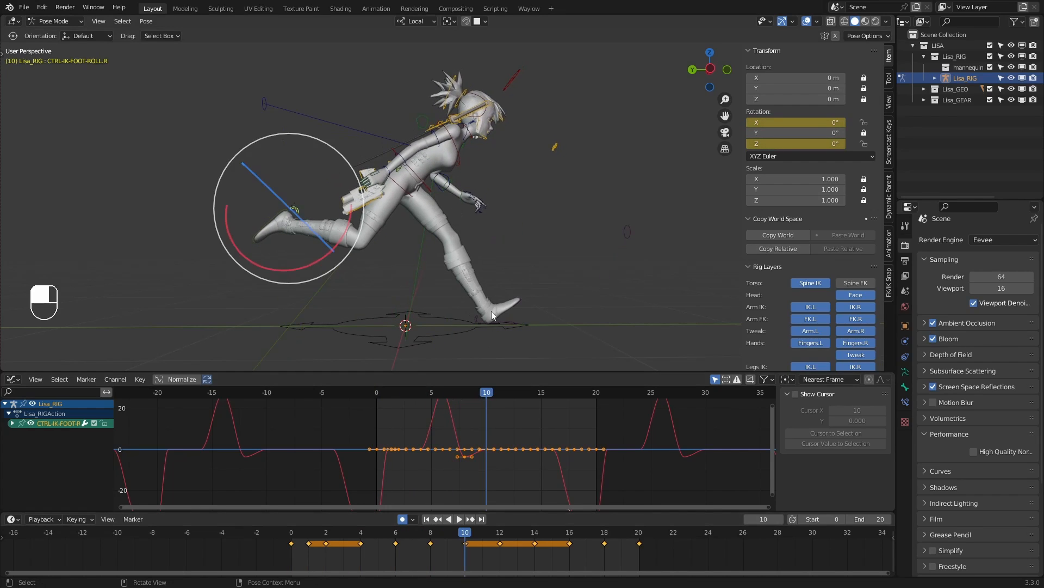
left_click(492, 311)
key("Right")
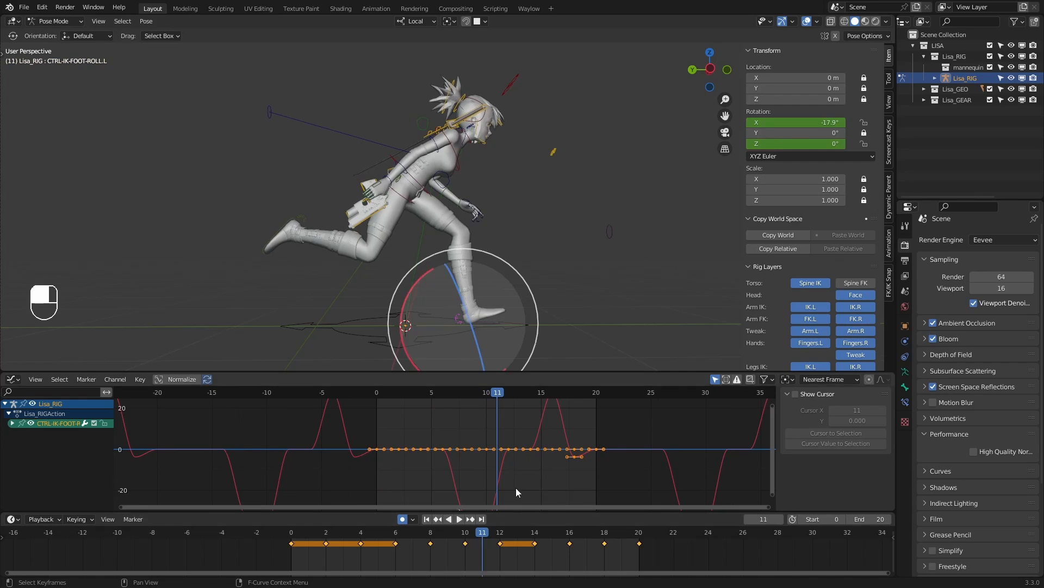
key("alt+r")
Play the run cycle and examine the foot contacts from the side and front
key("space")
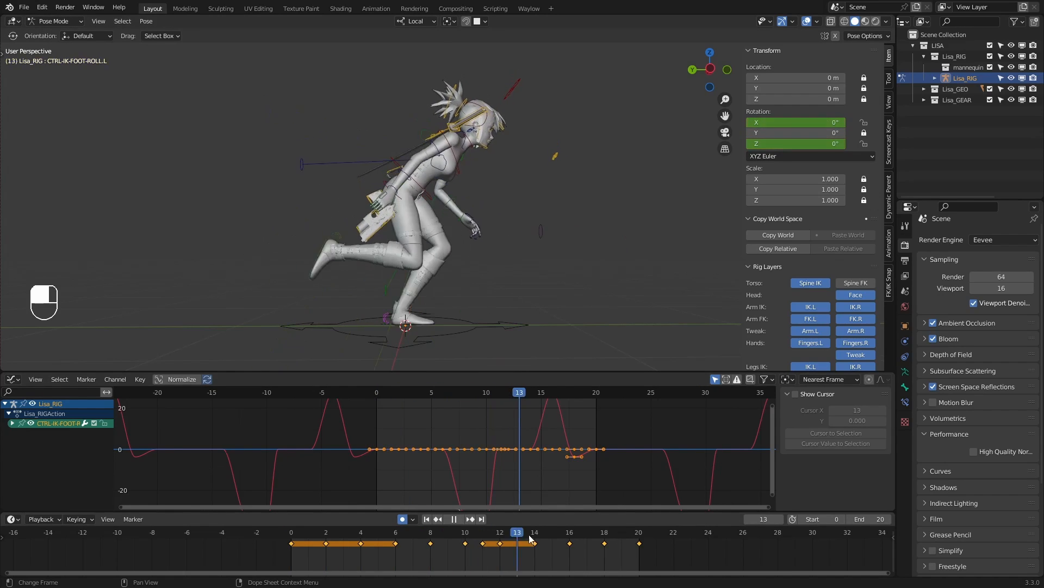
left_click(455, 519)
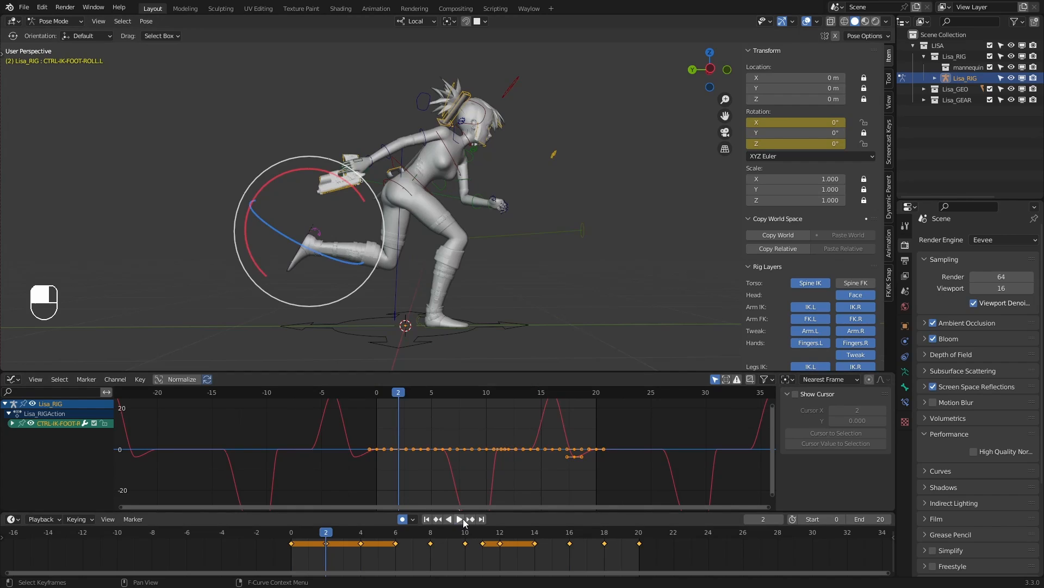
left_click(459, 519)
left_click(603, 289)
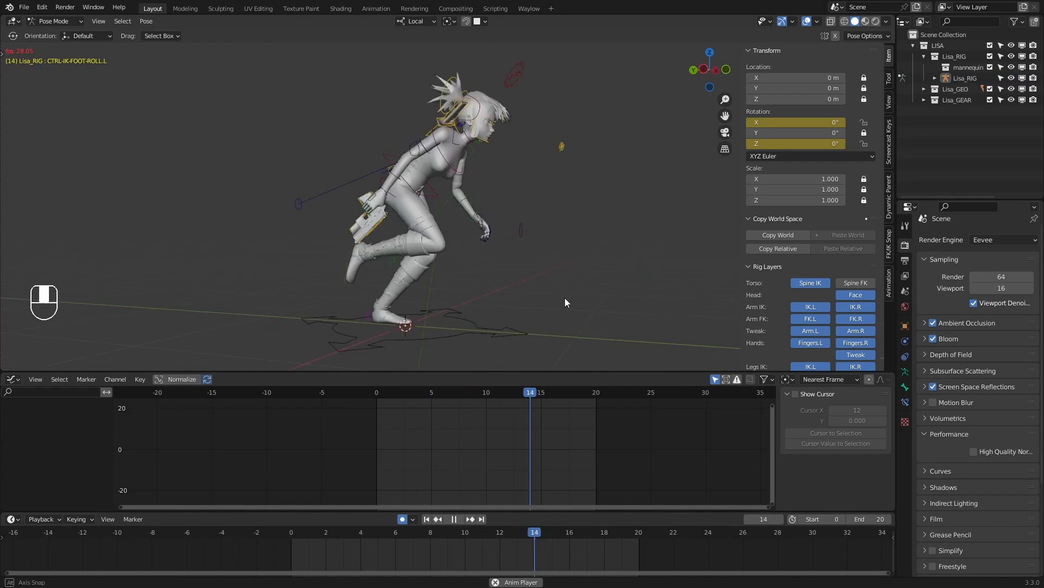
middle_click_drag(565, 302, 543, 234)
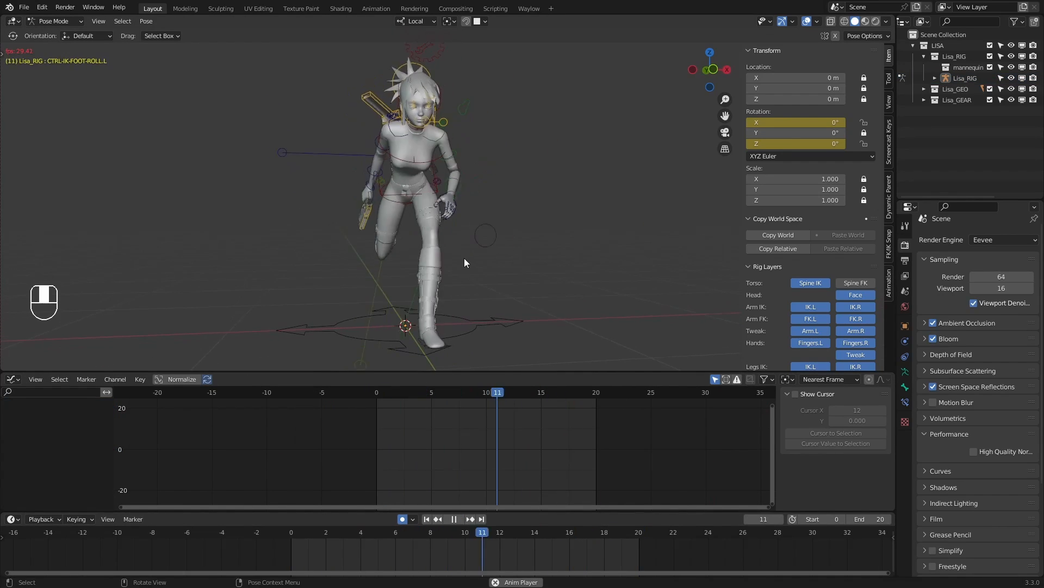
middle_click_drag(465, 259, 546, 261)
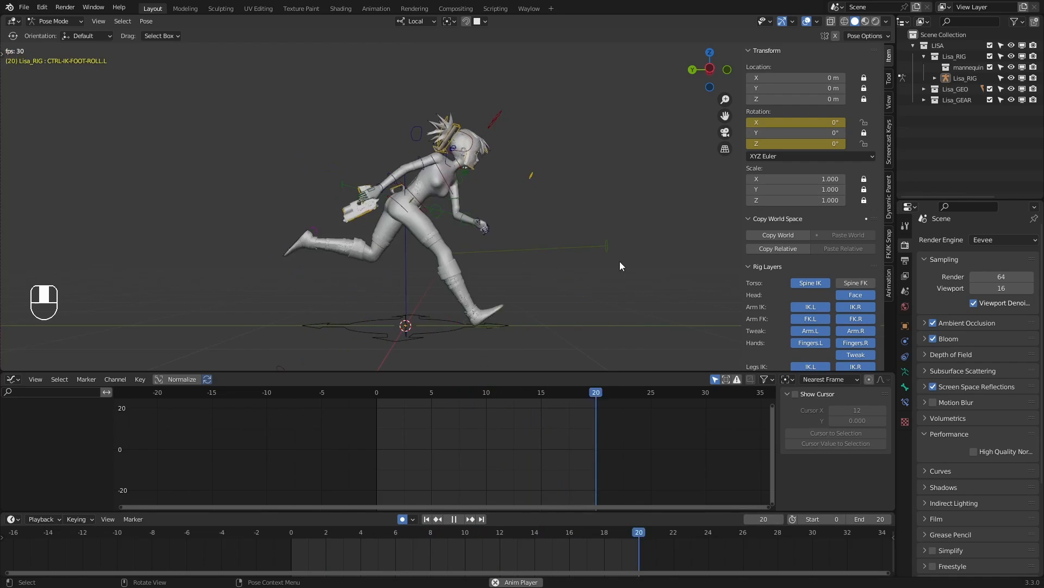
middle_click_drag(621, 265, 525, 255)
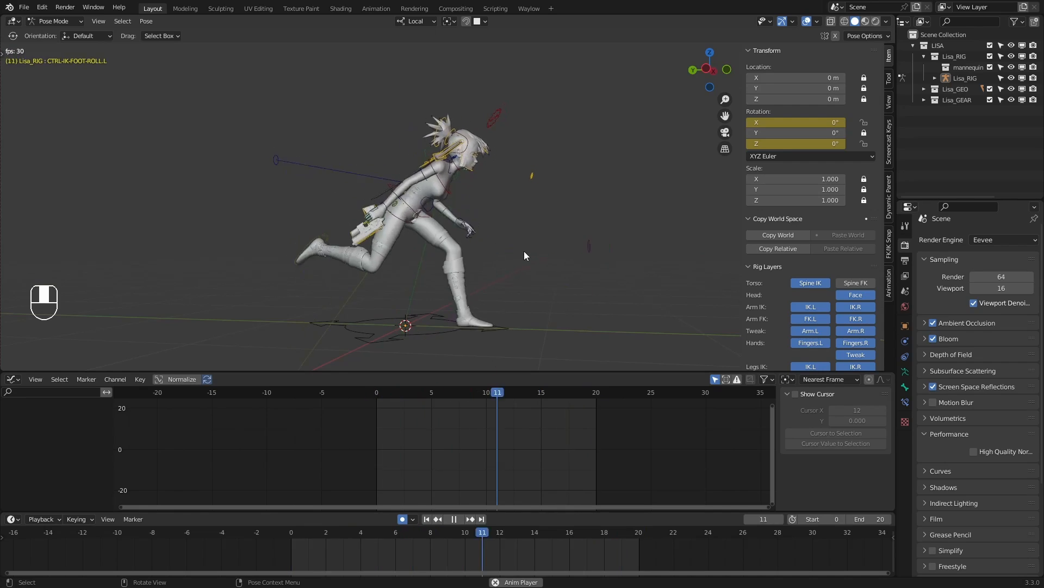
left_click(454, 519)
Select the right FK upper arm control and scale all its Y Euler Rotation keyframes vertically to flatten the curve
left_click(348, 533)
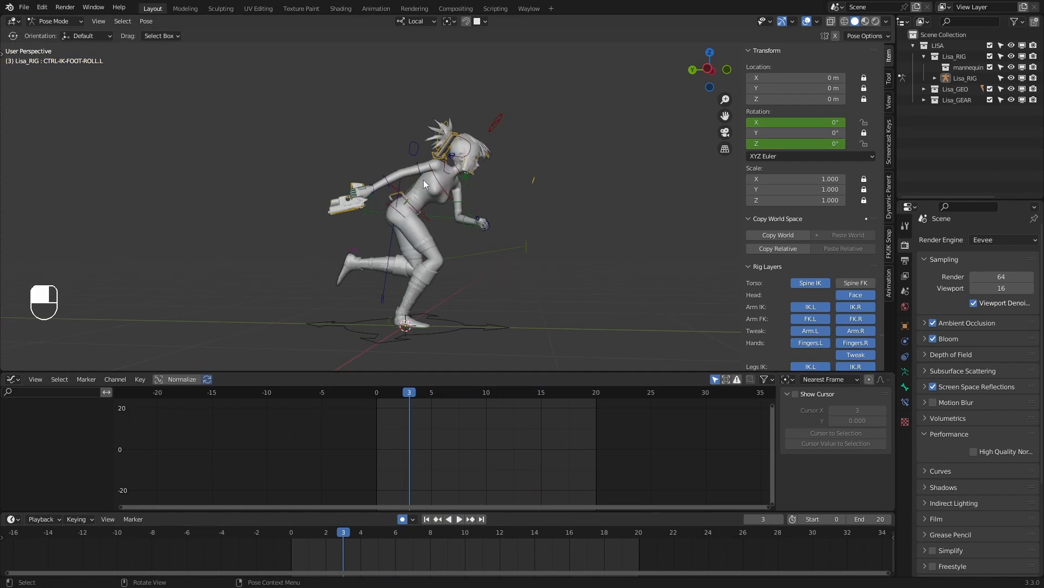
left_click(419, 168)
key("space")
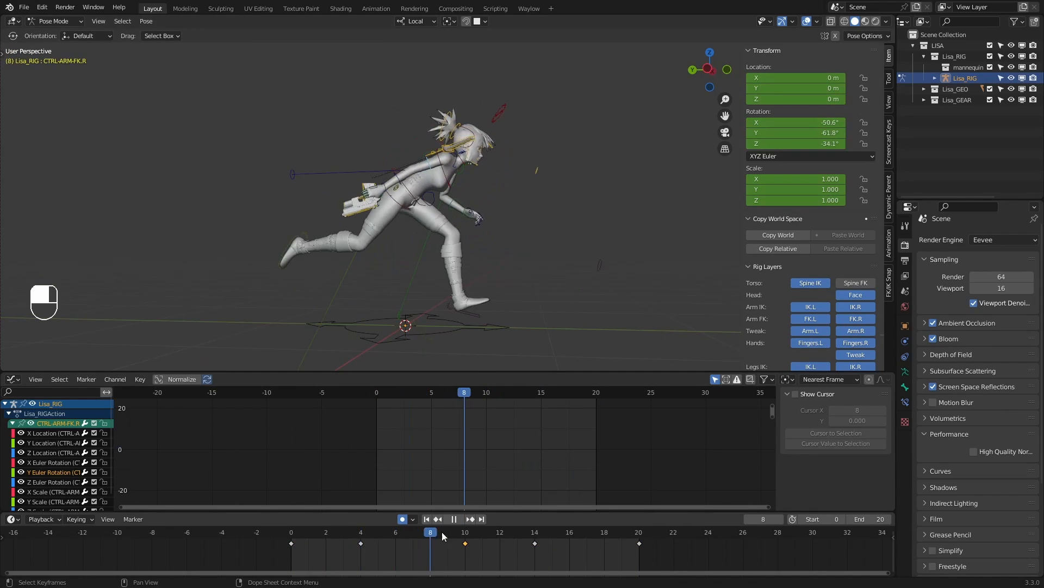
left_click(454, 519)
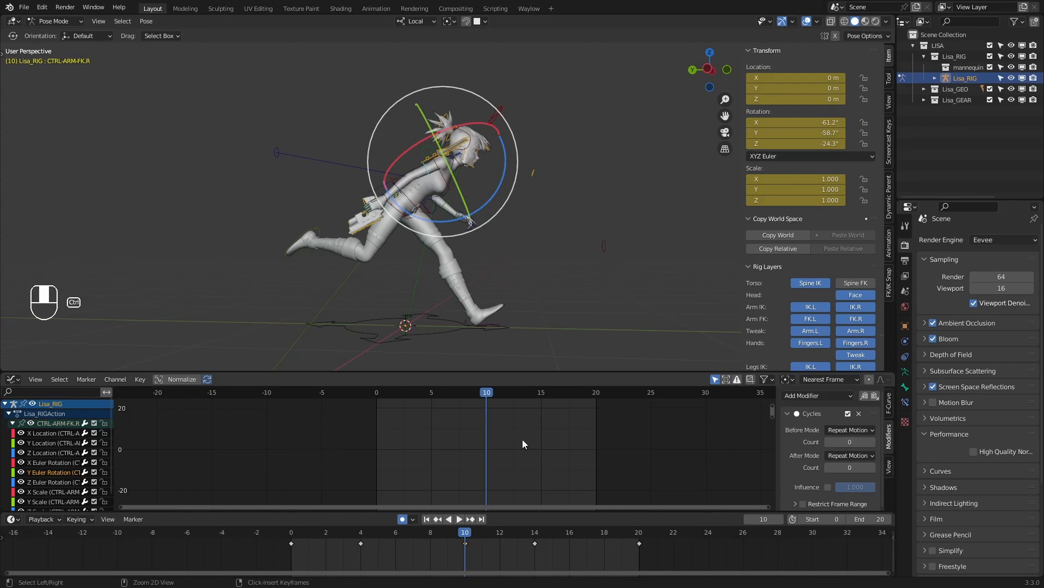
mouse_move(523, 439)
middle_mouse_down("ctrl")
mouse_move(514, 462)
mouse_move(521, 444)
middle_mouse_up("ctrl")
mouse_move(520, 443)
middle_mouse_down("ctrl")
mouse_move(515, 436)
mouse_move(537, 448)
middle_mouse_up("ctrl")
left_click_drag(488, 390, 485, 411)
left_click_drag(413, 429, 571, 480)
key("s")
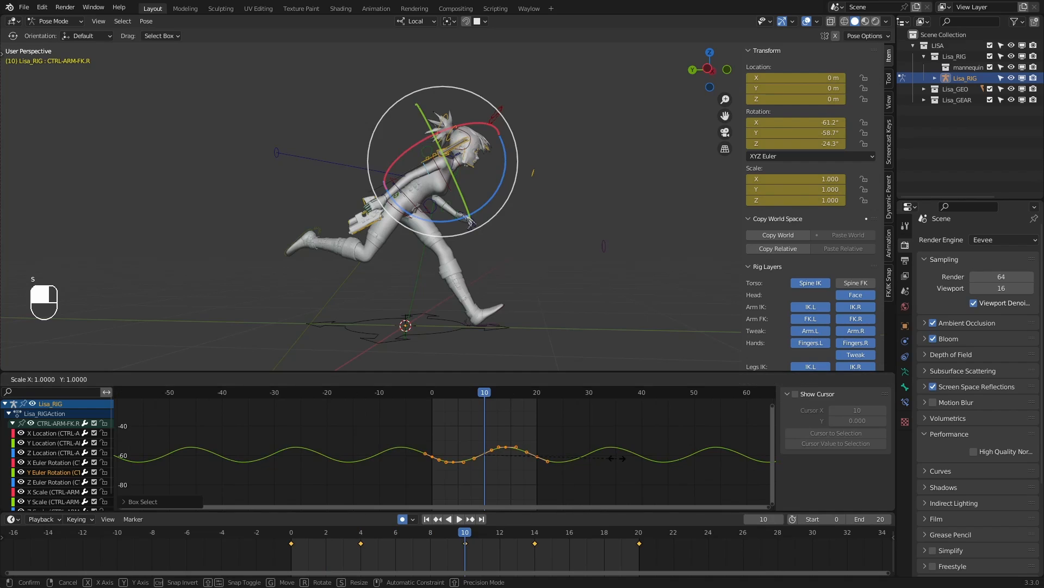
key("y")
Move the right upper arm's frame 10 keyframe down to a Y rotation of about -68.3°
left_click(479, 393)
key("space")
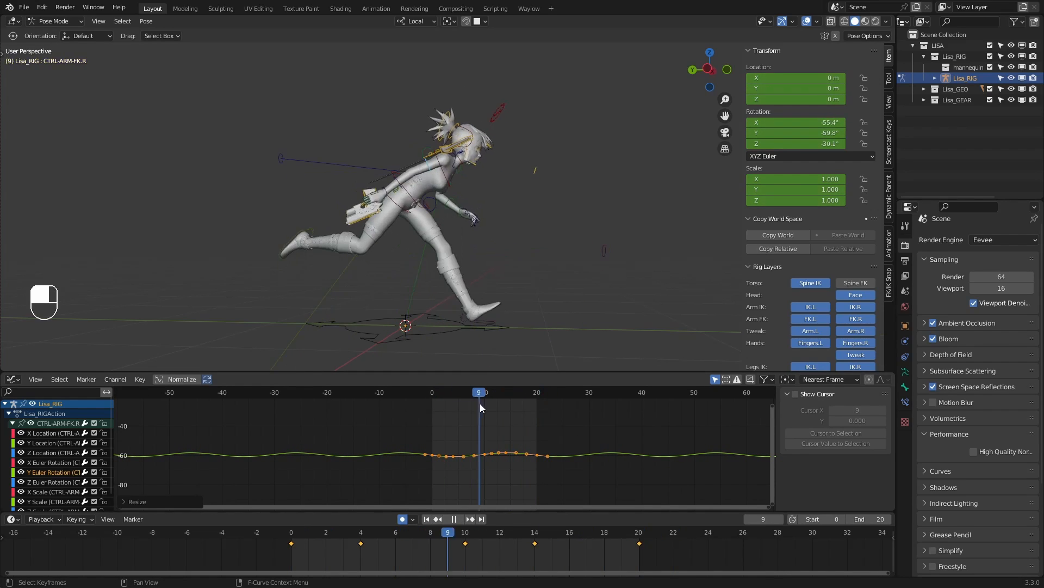
left_click_drag(480, 403, 488, 404)
left_click_drag(501, 439, 477, 465)
key("g")
right_click(489, 459)
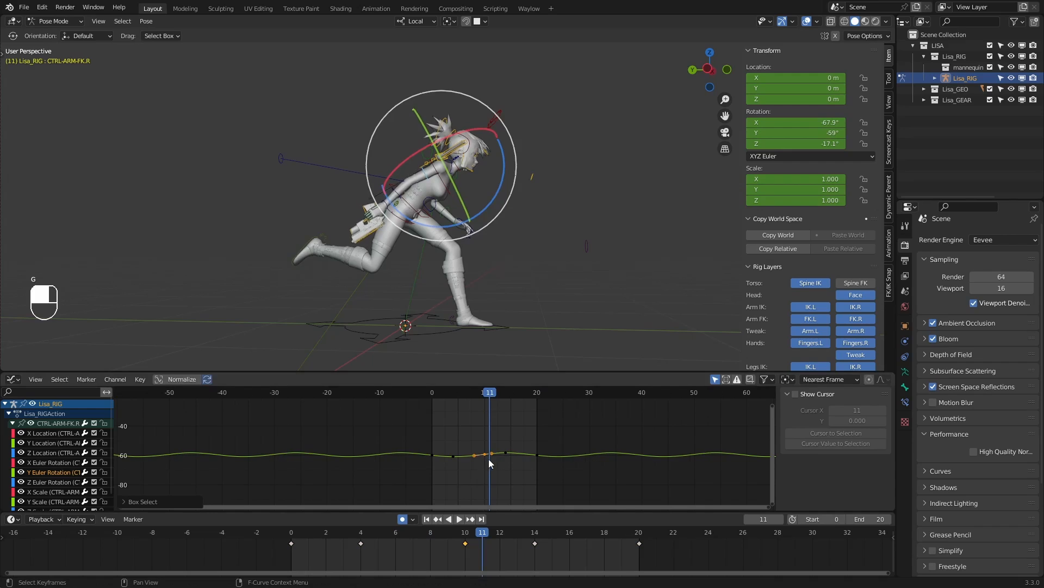
left_click_drag(489, 392, 486, 392)
key("g")
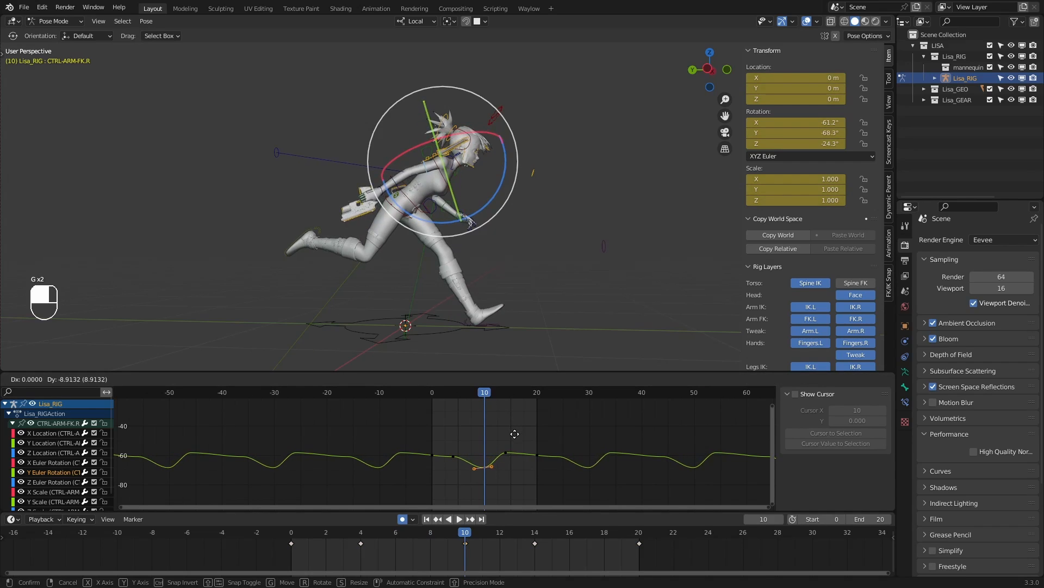
left_click(515, 434)
Delete the keyframes at frames 4 and 14 from the right upper arm's Y Euler Rotation curve and scrub to frame 3
left_click_drag(529, 433, 447, 460)
key("x")
left_click(470, 464)
key("x")
left_click(447, 460)
mouse_move(435, 393)
left_mouse_down()
mouse_move(537, 401)
mouse_move(448, 408)
left_mouse_up()
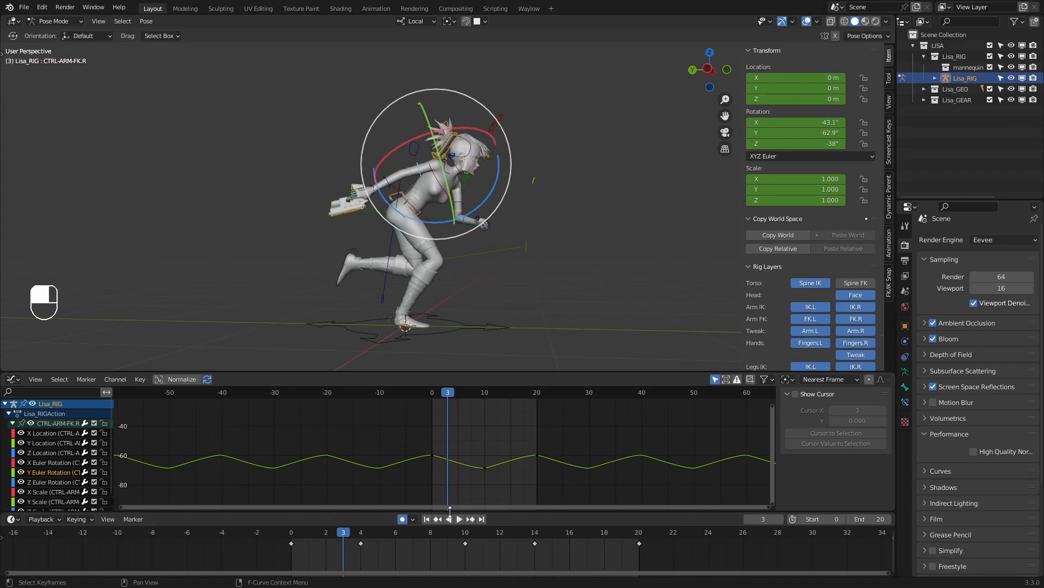
Set all keyframe handles on the right upper arm's Y Euler Rotation curve to Auto Clamped and play the cycle
left_click(296, 535)
left_click_drag(557, 425, 391, 493)
key("v")
left_click(419, 481)
key("v")
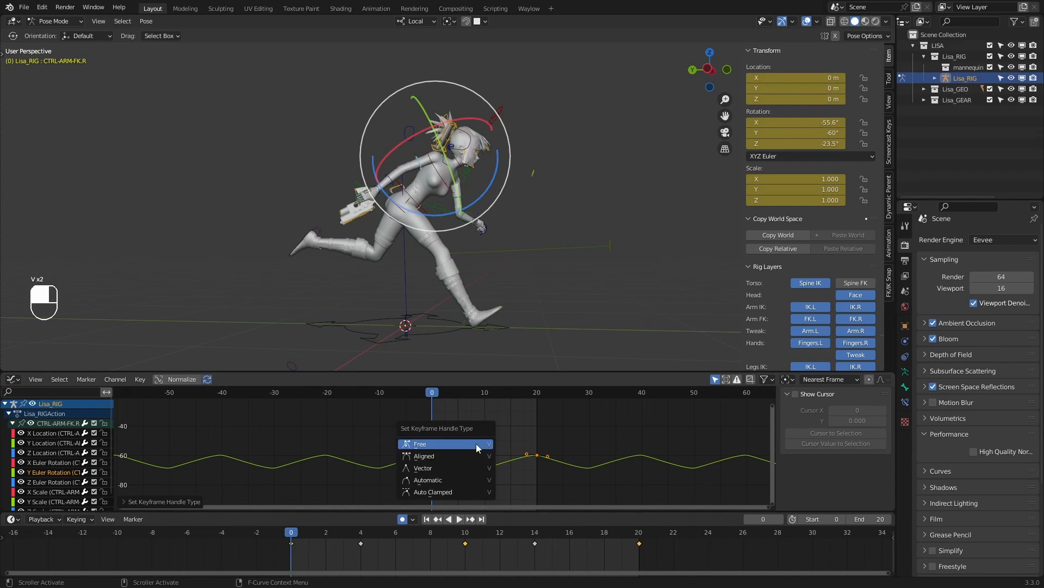
left_click(472, 491)
key("space")
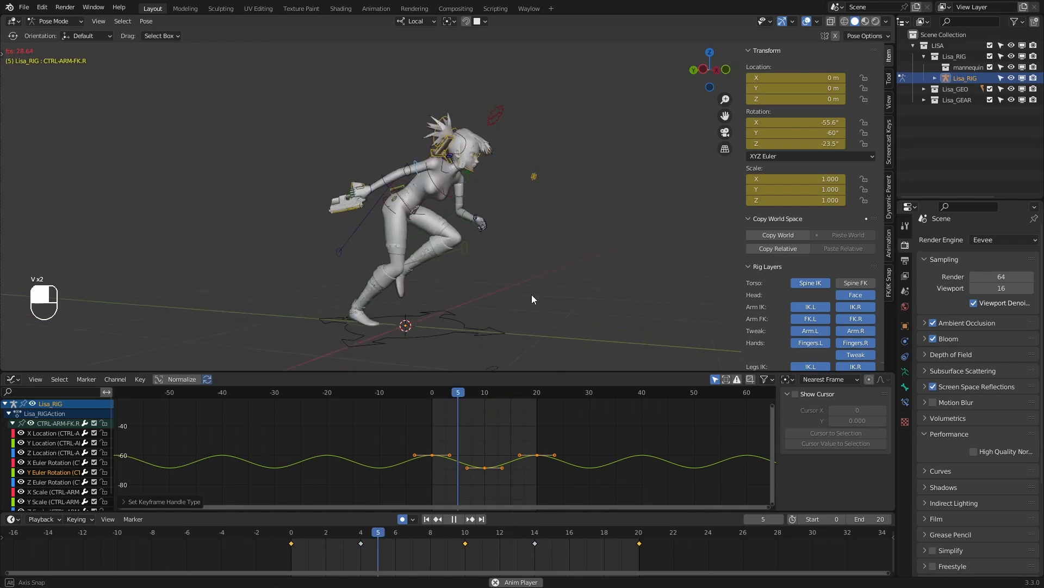
left_click(497, 292)
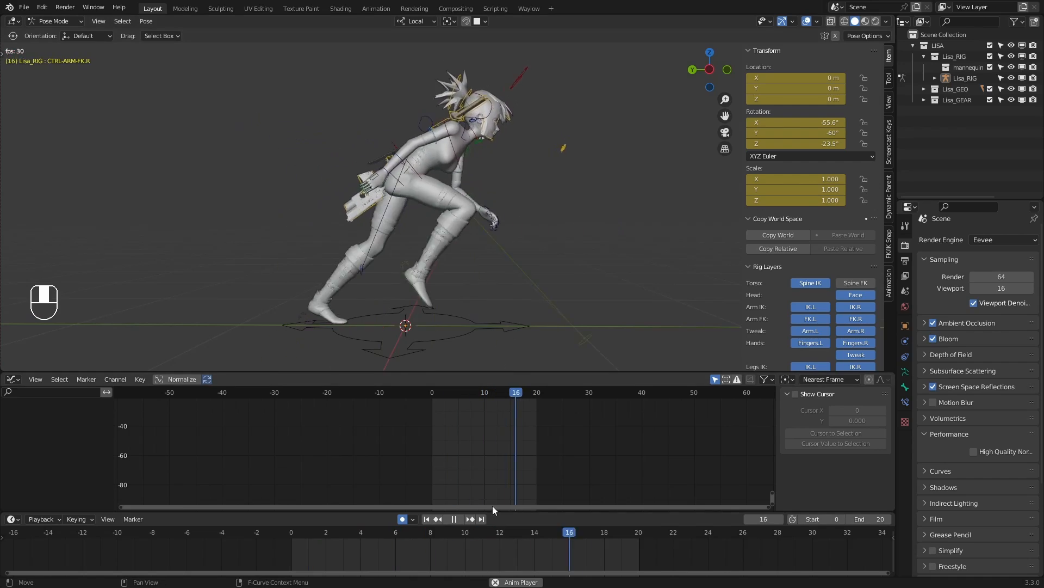
left_click(454, 520)
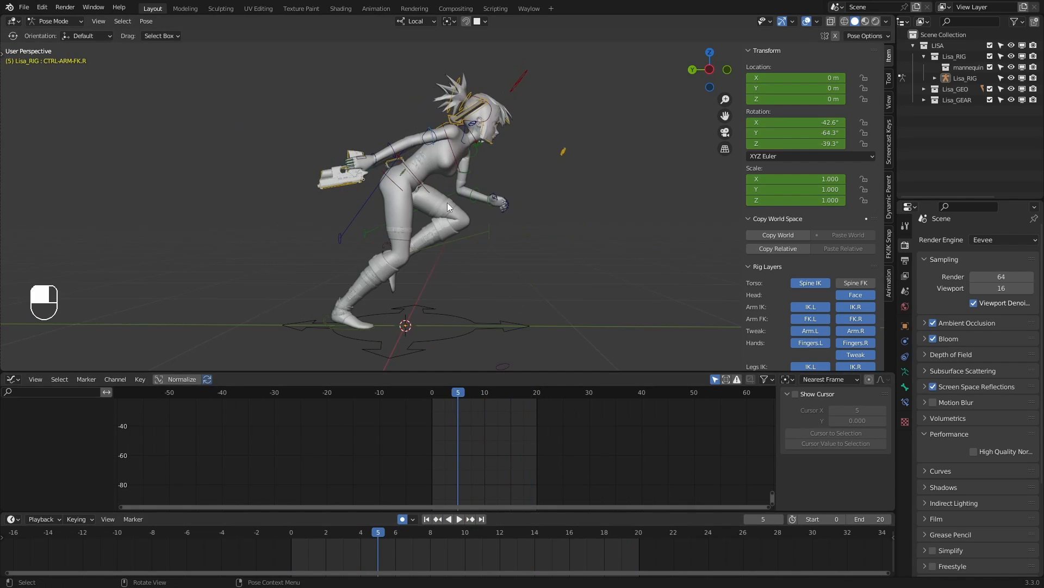
Raise the right upper arm's frame 10 keyframe on the Y Euler Rotation curve to about -65° and play the cycle
left_click(434, 140)
scroll(465, 146, "up", 2)
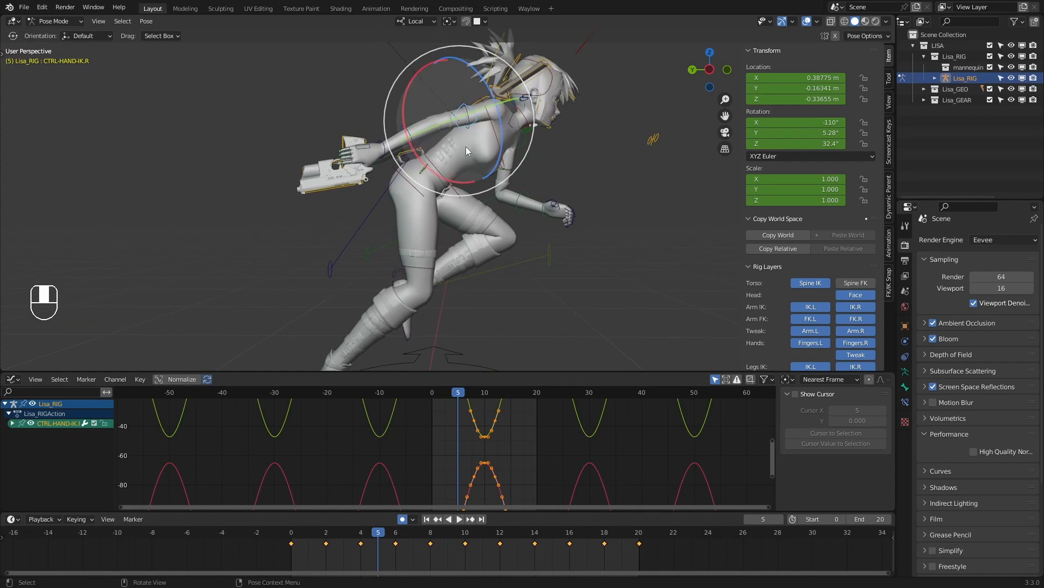
left_click(469, 124)
key("space")
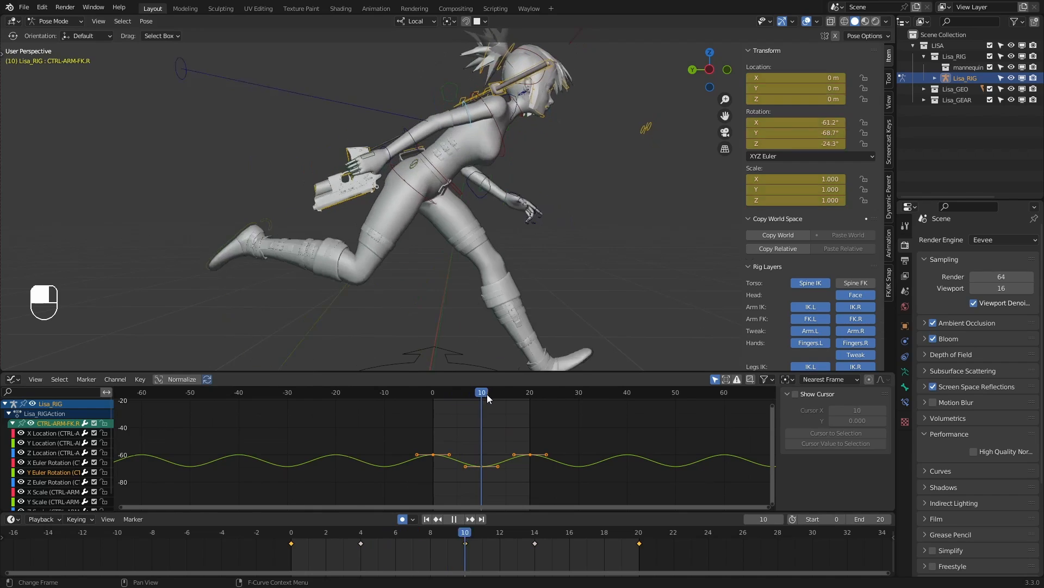
left_click(481, 466)
left_click_drag(487, 395, 482, 395)
key("g")
key("g")
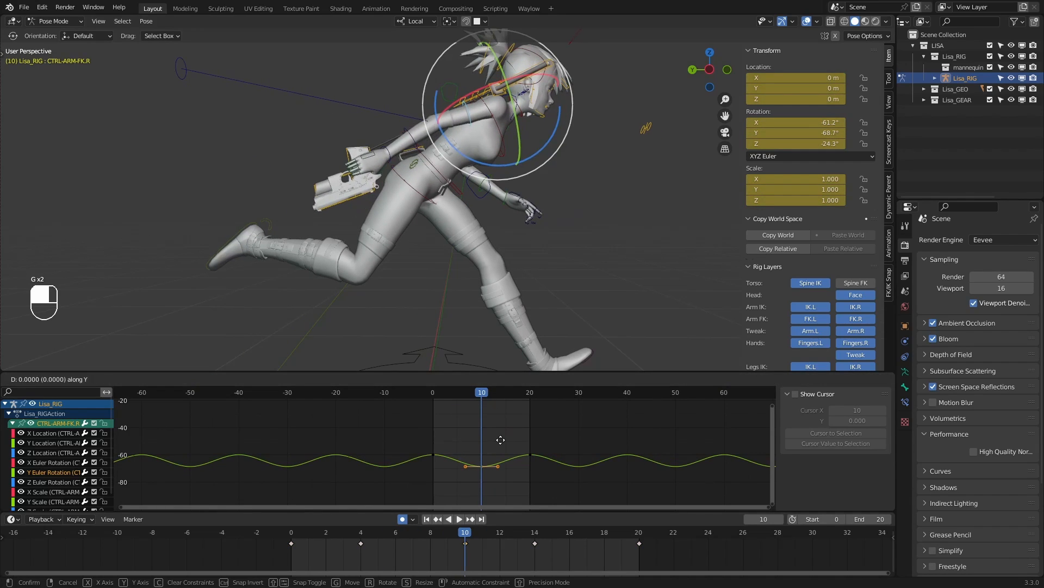
left_click(474, 393)
key("space")
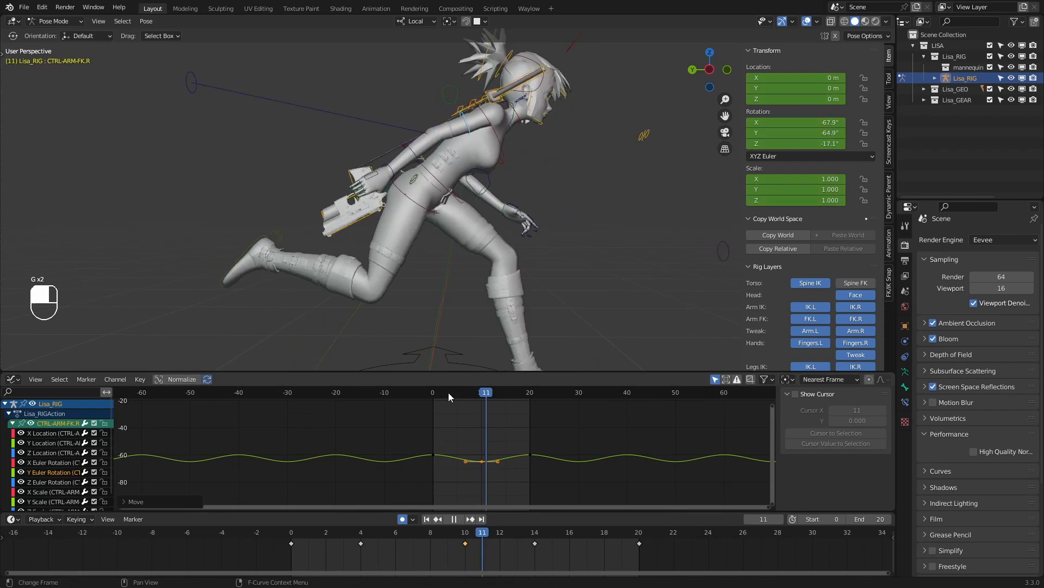
middle_click_drag(479, 305, 581, 253)
scroll(488, 286, "down", 2)
scroll(543, 290, "down", 2)
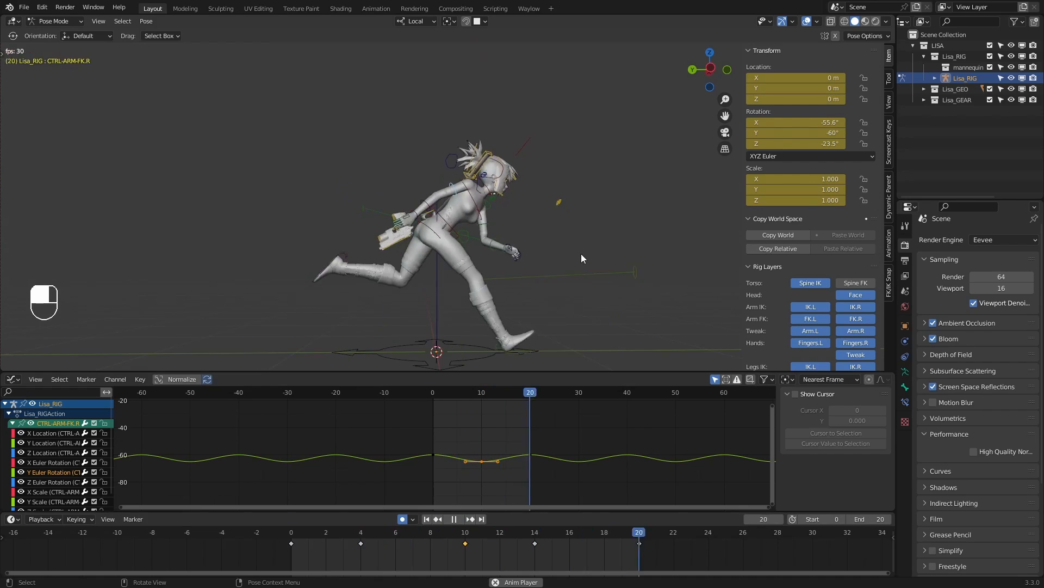
Try raising the right upper arm's frame 10 Y rotation keyframe to about -49°, play the cycle, and undo the change
left_click_drag(442, 533, 319, 523)
key("g")
left_click(507, 442)
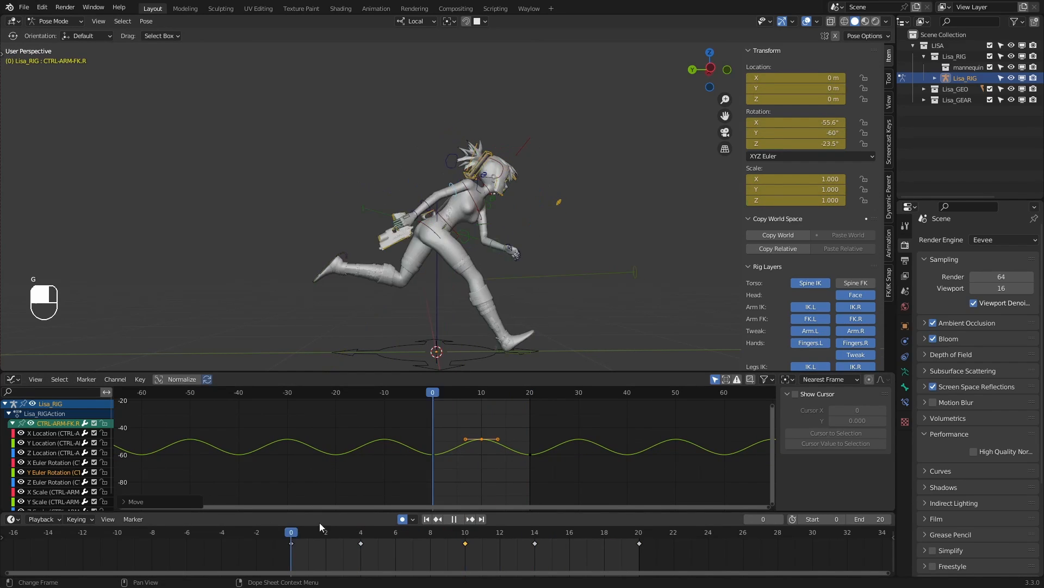
left_click(451, 521)
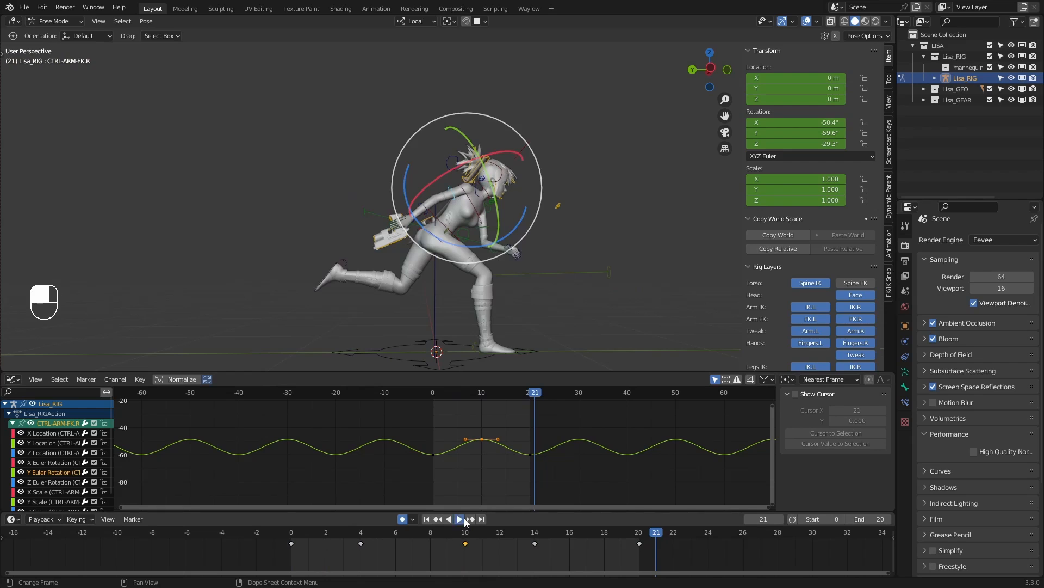
left_click(463, 519)
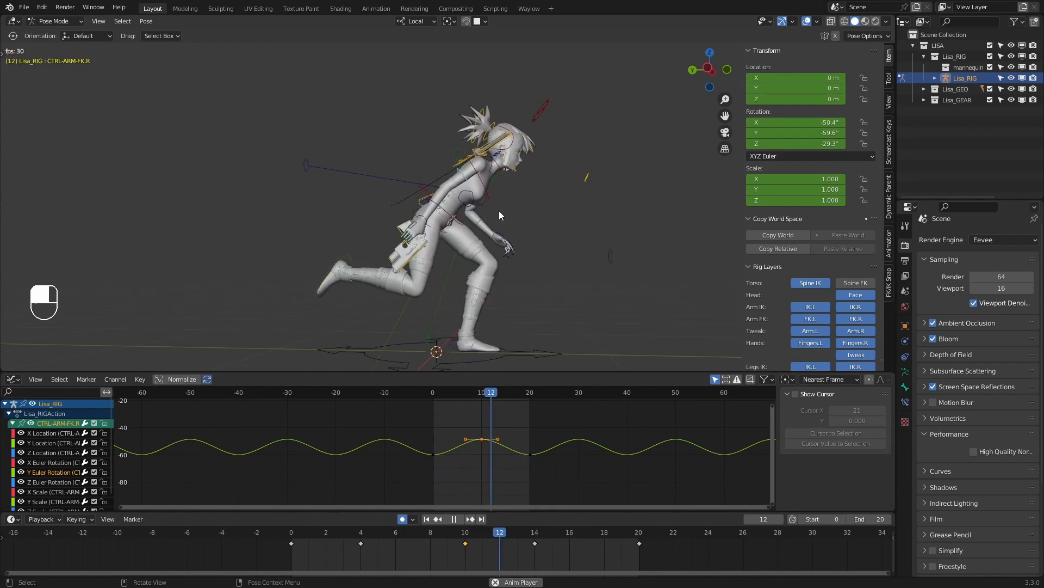
key("space")
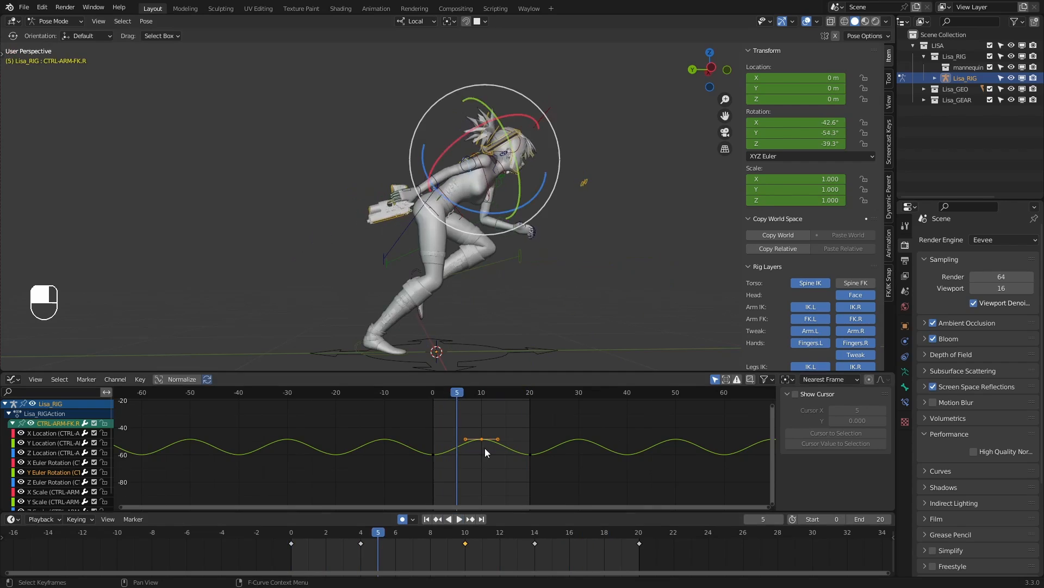
key("ctrl+z")
key("ctrl+z")
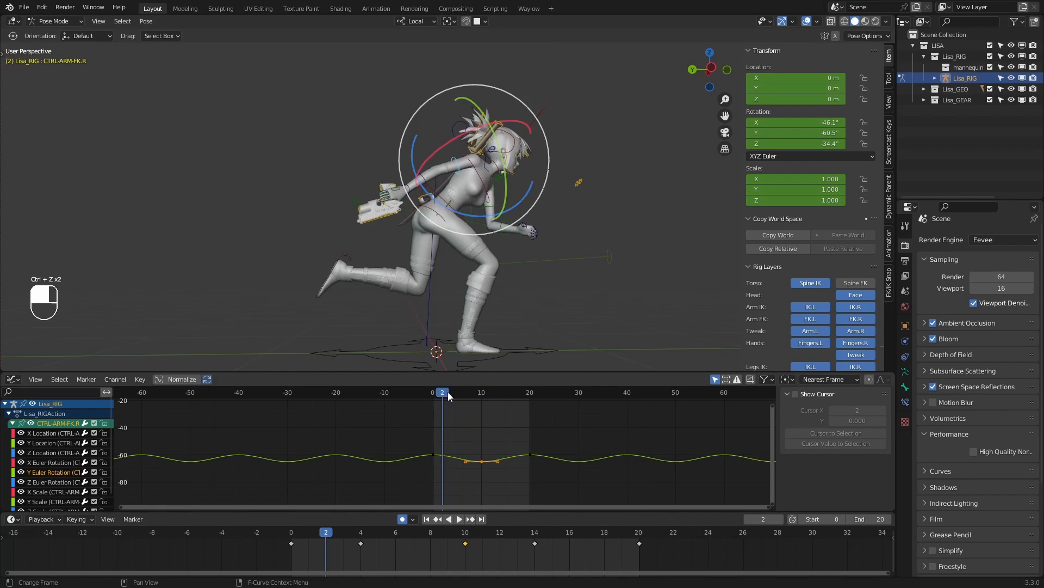
Play the run cycle and examine the arm swing and overall body motion from the side and front
left_click(459, 518)
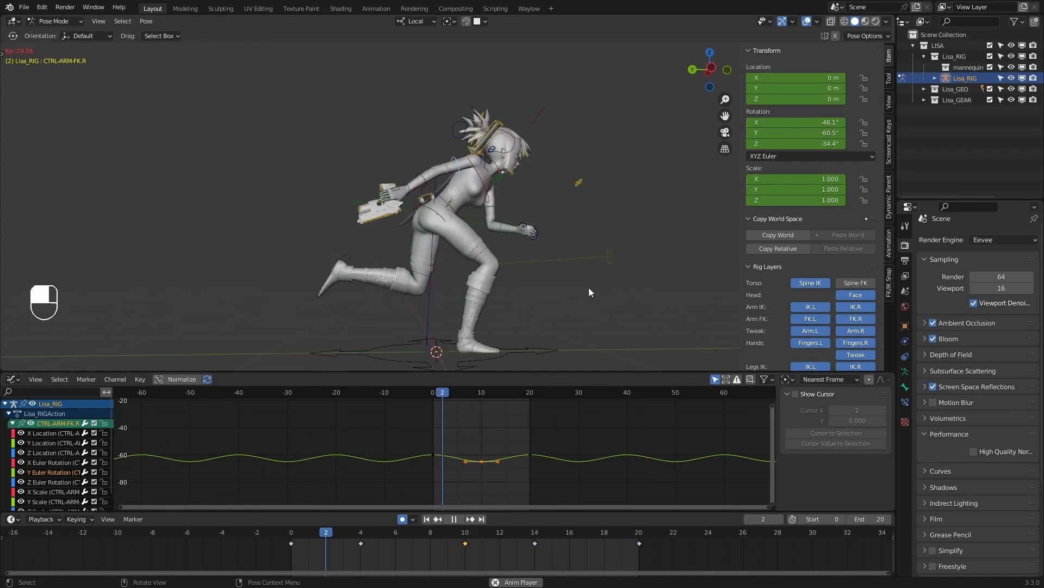
left_click(457, 519)
left_click_drag(376, 529, 304, 536)
left_click(459, 520)
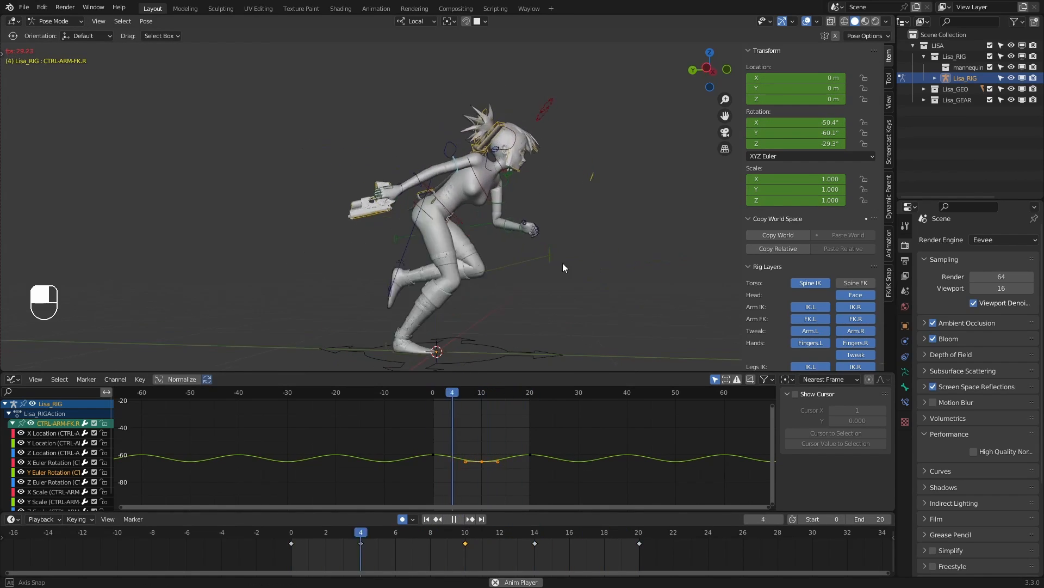
middle_click_drag(583, 227, 446, 226)
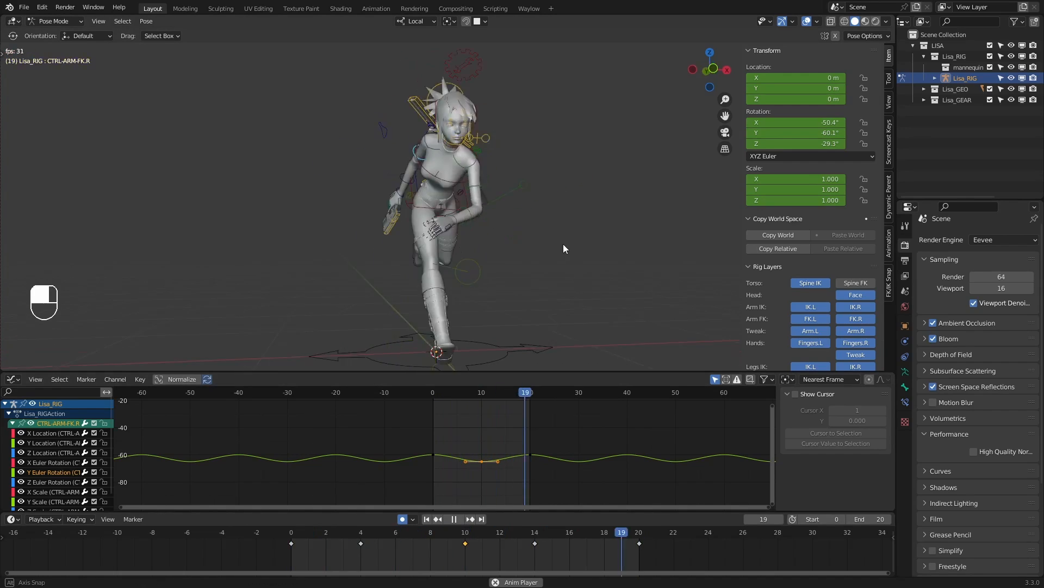
middle_click_drag(563, 244, 432, 247)
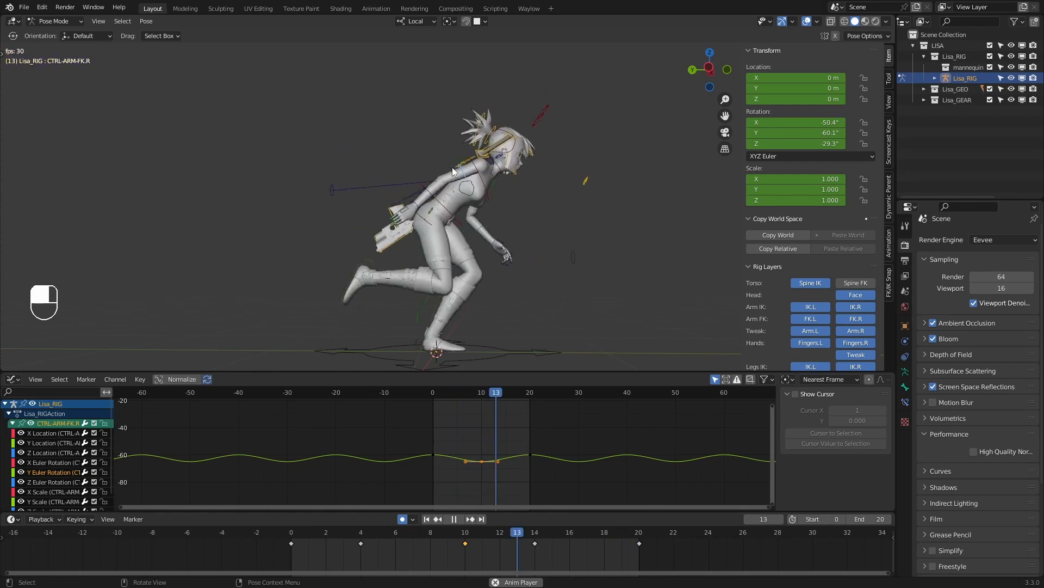
middle_click_drag(444, 260, 488, 265)
mouse_move(560, 257)
middle_mouse_down()
mouse_move(506, 259)
mouse_move(495, 272)
mouse_move(632, 276)
mouse_move(468, 262)
mouse_move(599, 266)
mouse_move(564, 257)
middle_mouse_up()
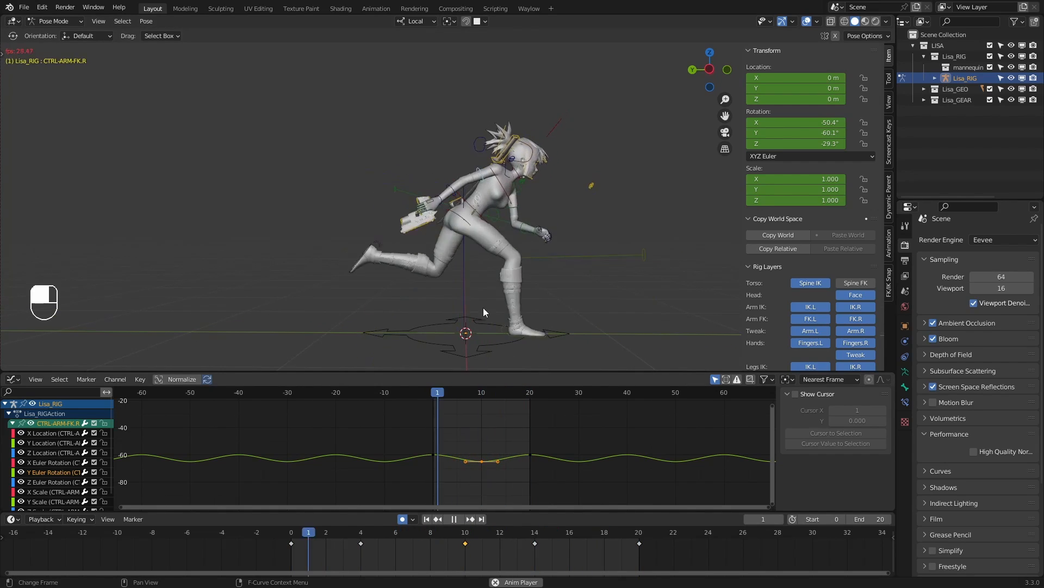
middle_click_drag(446, 261, 511, 210)
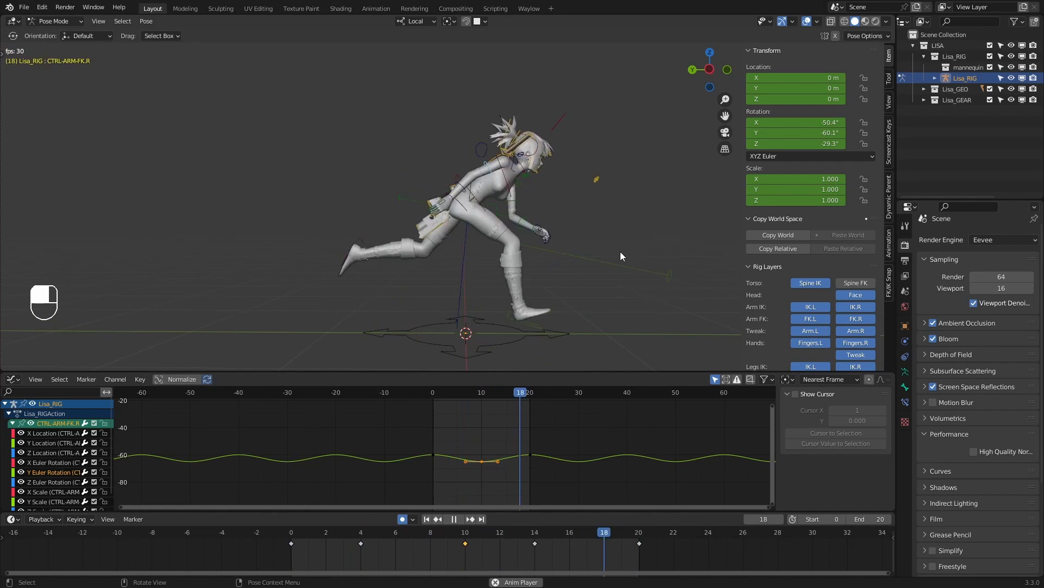
middle_click_drag(587, 254, 564, 280)
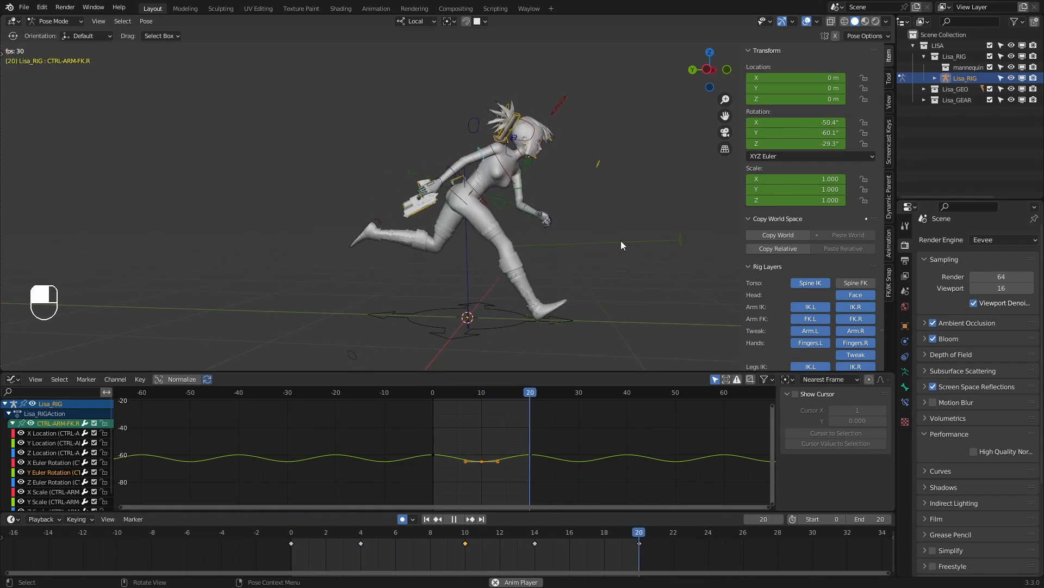
middle_click_drag(621, 242, 573, 255)
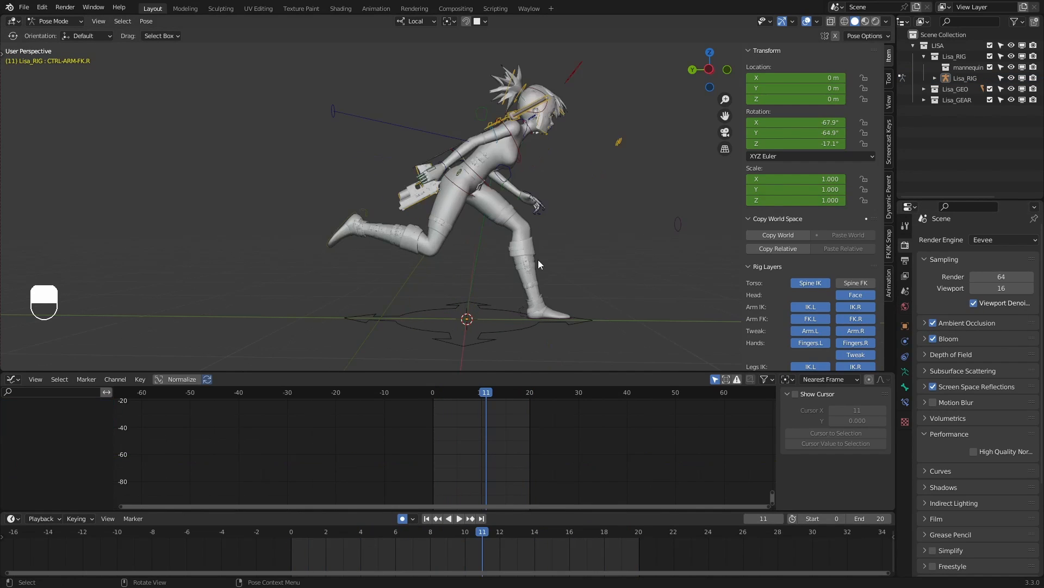
Select the rig's hips control from a front view
middle_click_drag(554, 241, 452, 207)
left_click(463, 181)
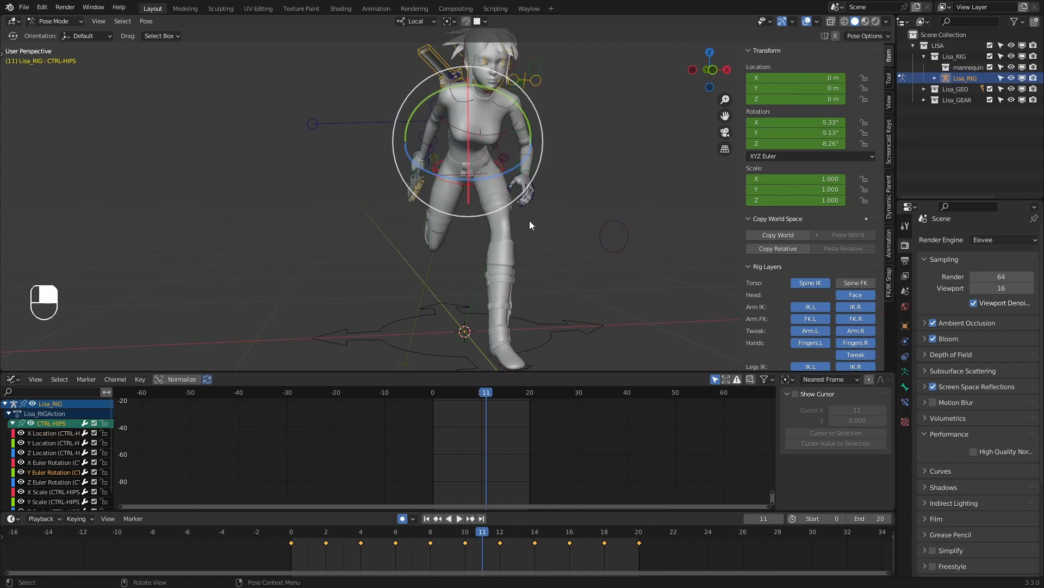
Try small rotation changes on the hips control at frames 11 and 0, undoing each one
left_click_drag(489, 87, 491, 78)
key("ctrl+z")
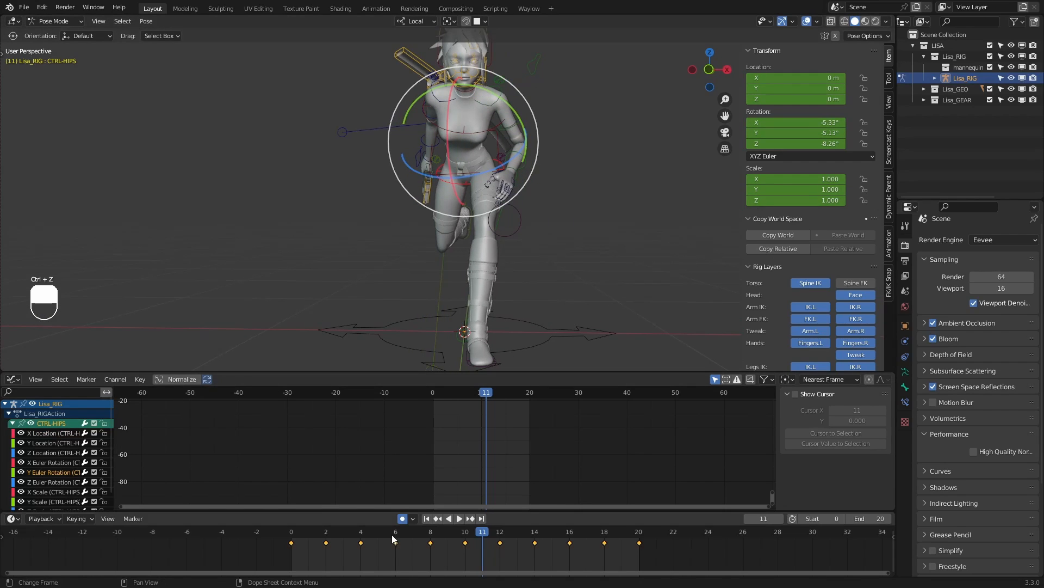
key("shift+Left")
key("space")
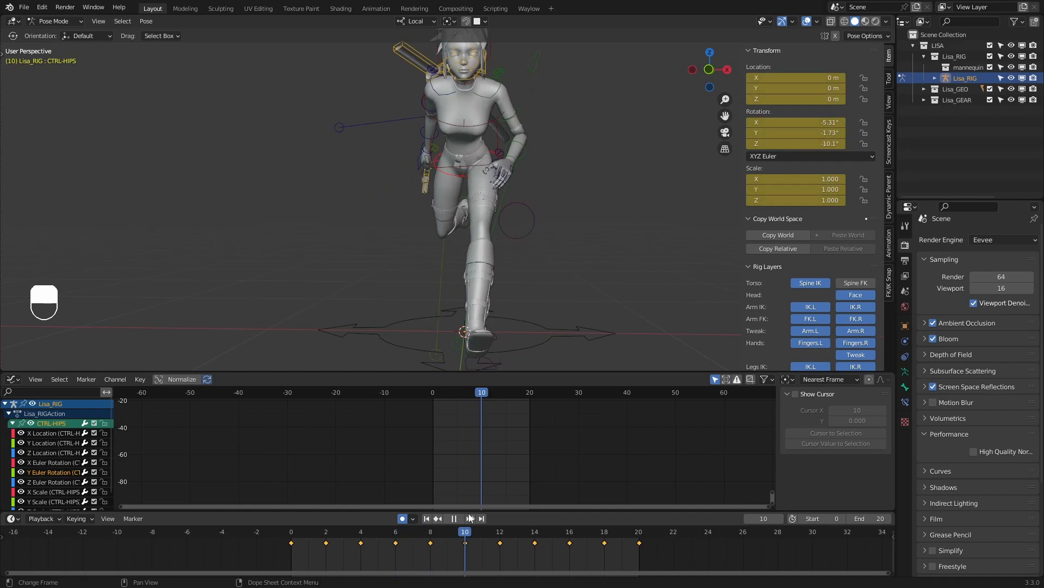
key("Escape")
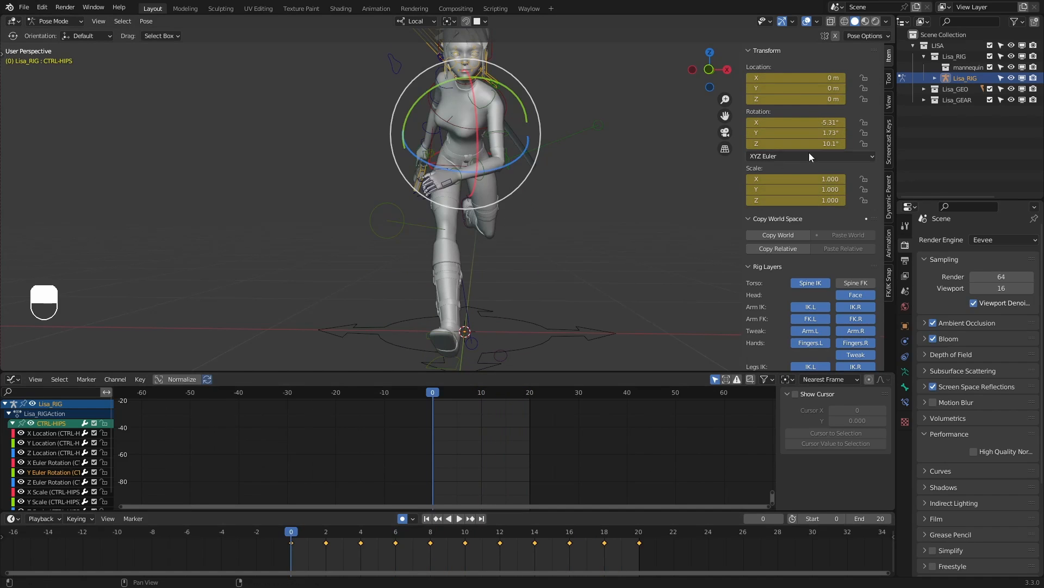
left_click_drag(795, 133, 800, 133)
key("ctrl+z")
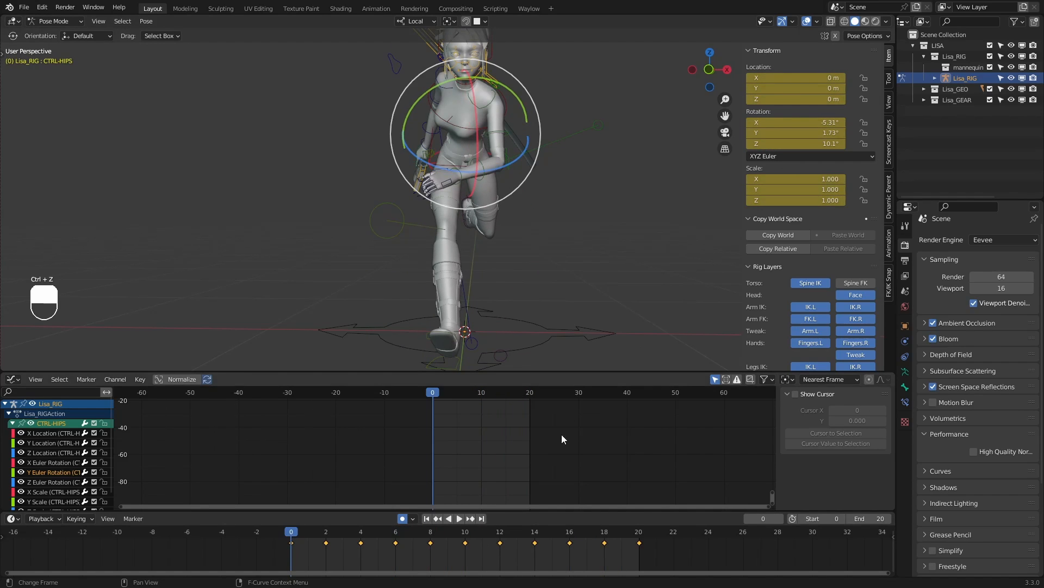
Enlarge the Graph Editor, isolate the hips' Y Euler Rotation curve, and frame all its keyframes
left_click(459, 519)
key("space")
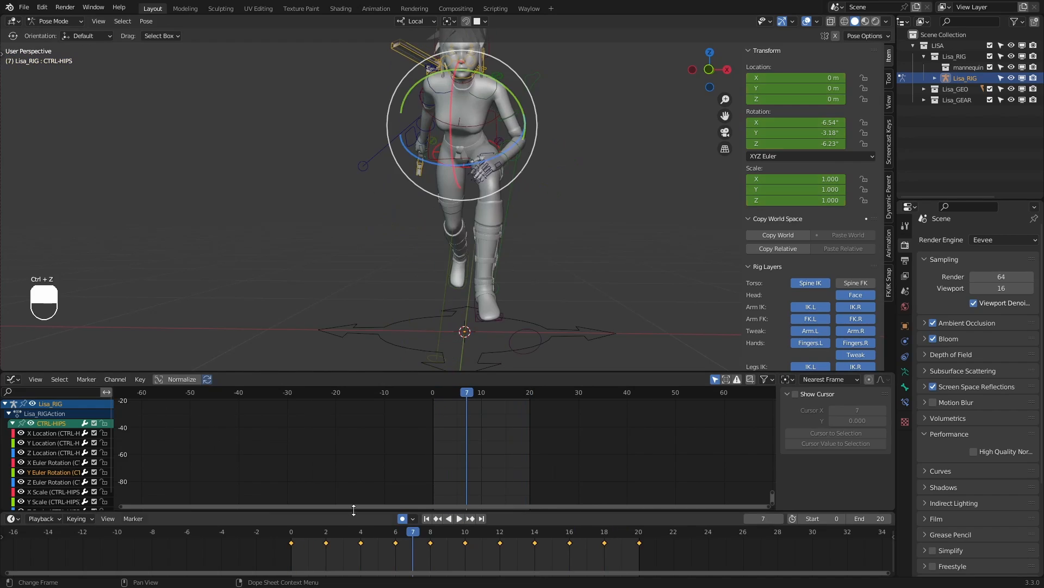
left_click_drag(83, 370, 82, 357)
left_click(45, 458)
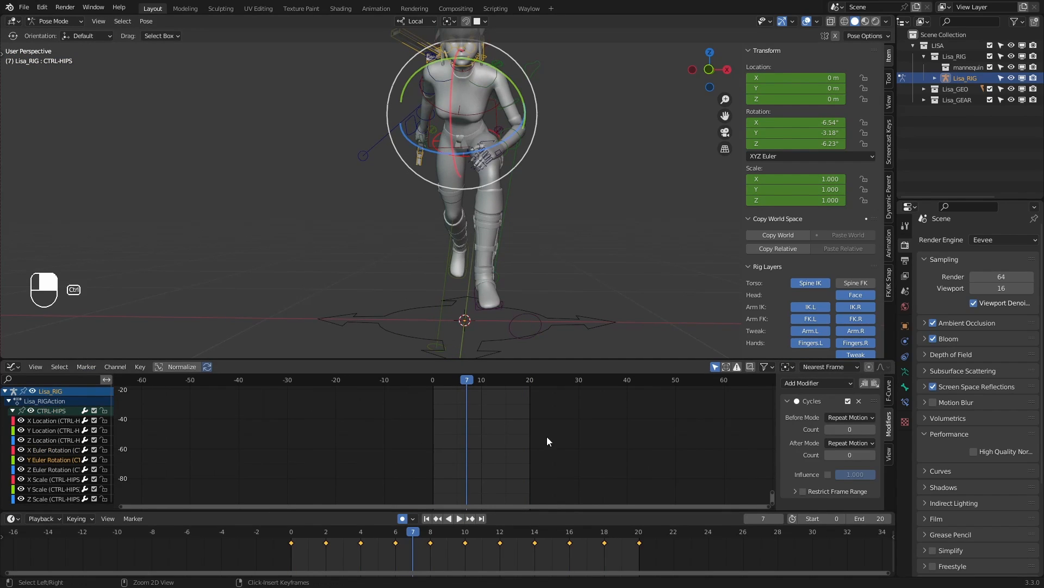
left_click_drag(346, 532, 378, 532)
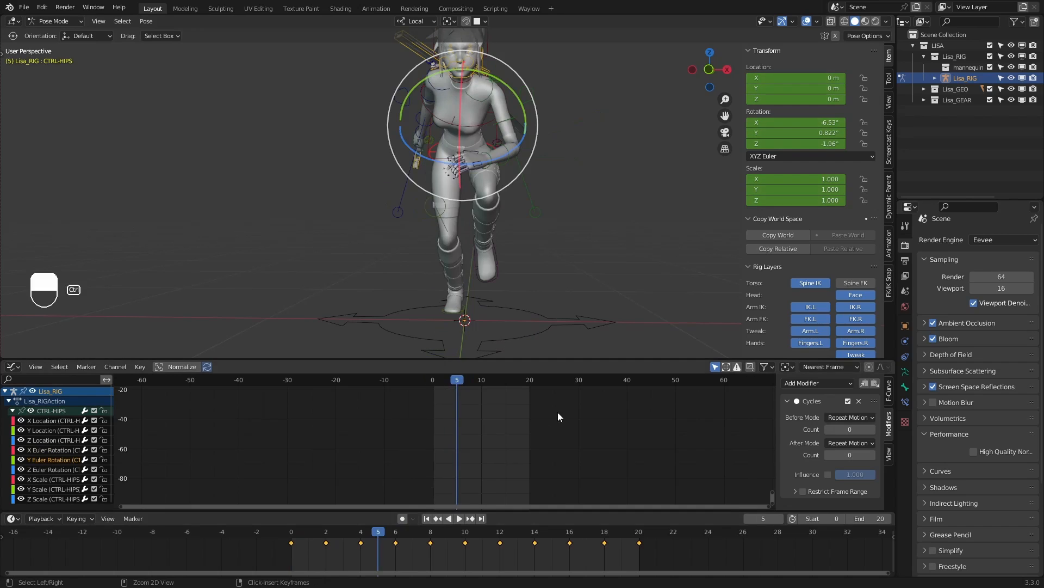
middle_click_drag(558, 414, 583, 466, "ctrl")
left_click_drag(591, 468, 398, 403)
key("KP_Decimal")
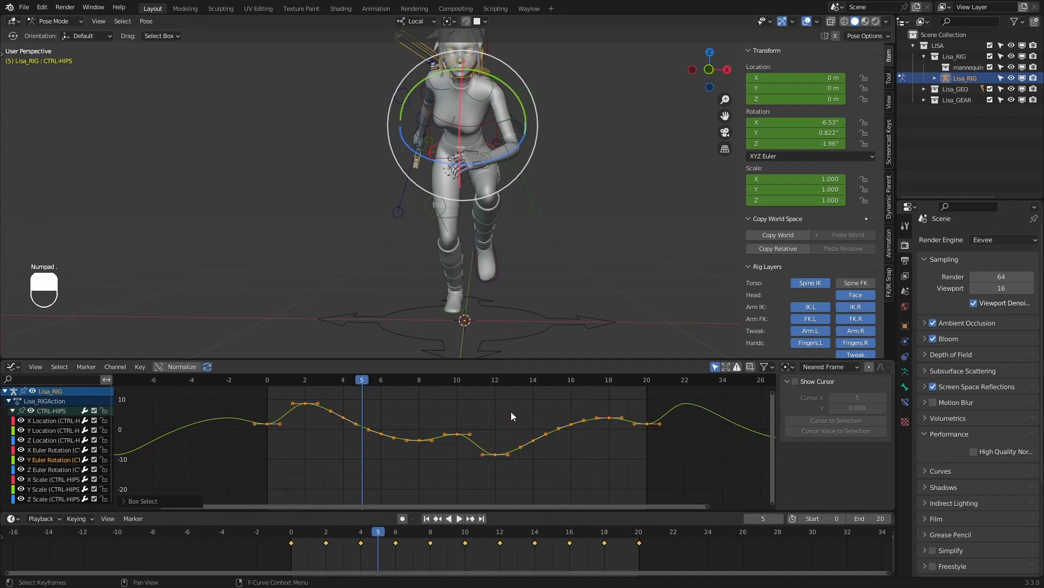
Scrub through the run cycle and examine the hips' tilt against the Y Euler Rotation curve
left_click(511, 409)
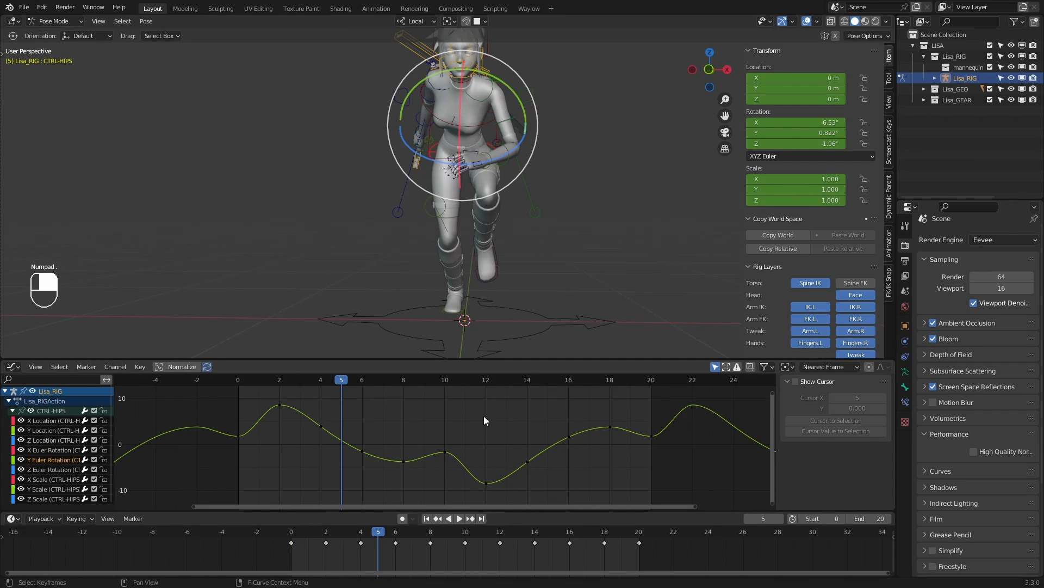
mouse_move(484, 416)
middle_mouse_down("shift")
mouse_move(469, 414)
mouse_move(478, 411)
middle_mouse_up("shift")
scroll(460, 414, "down", 1)
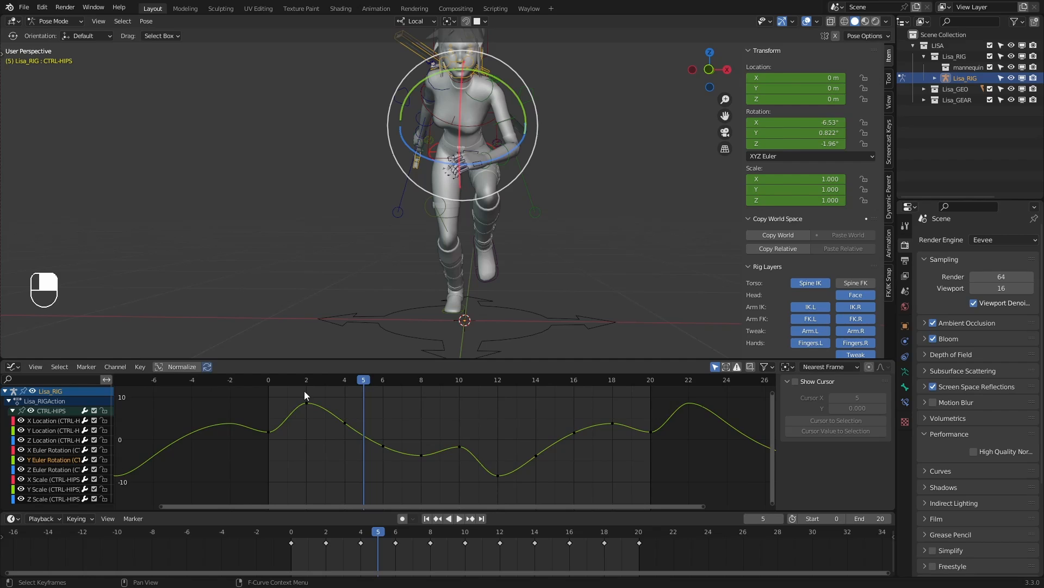
left_click_drag(342, 380, 481, 407)
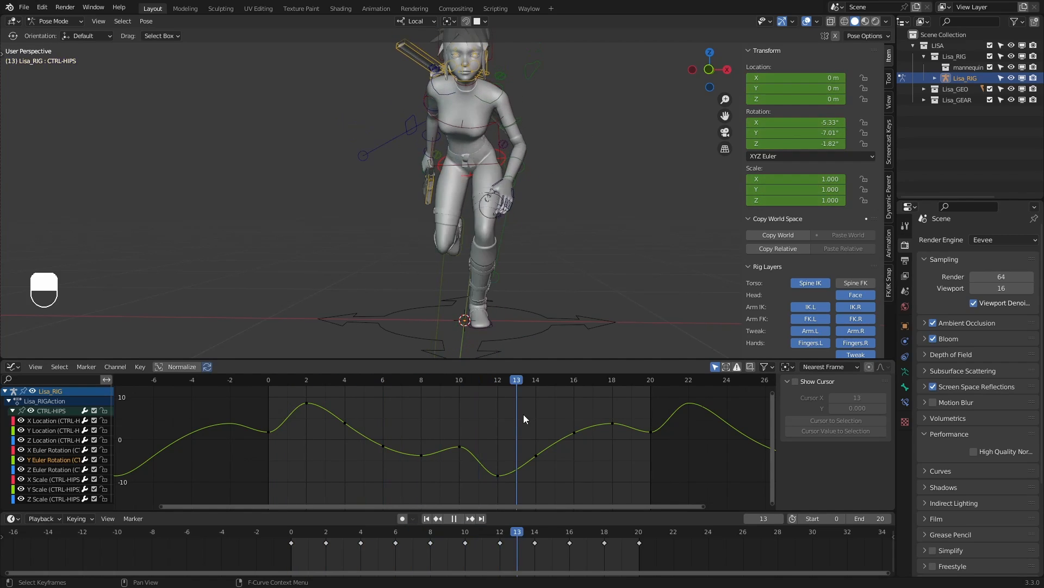
left_click_drag(373, 418, 261, 406)
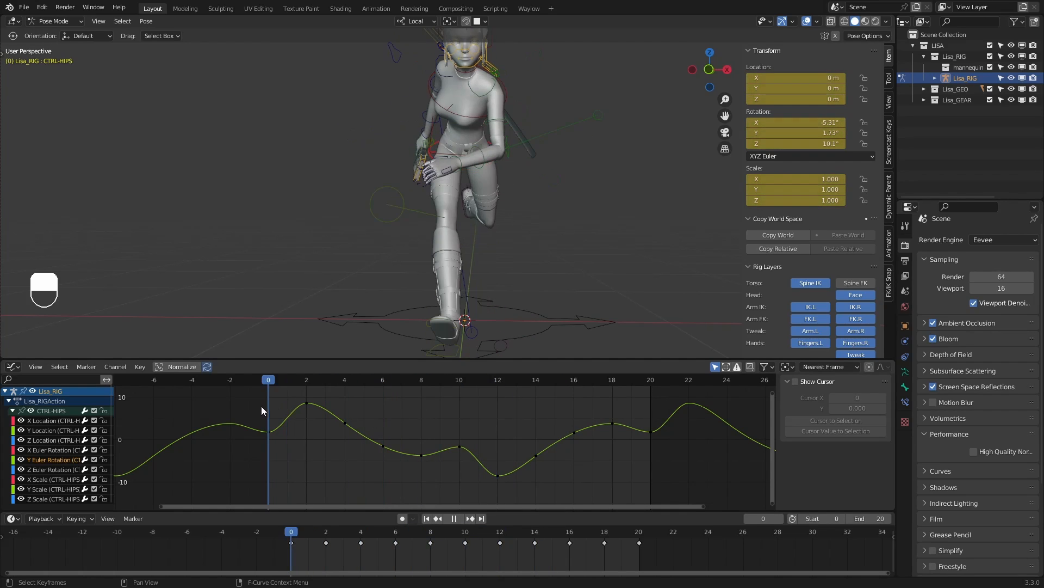
Try to move the frame 2 keyframe of the hips' Y Euler Rotation curve to a higher value
left_click(310, 403)
key("g")
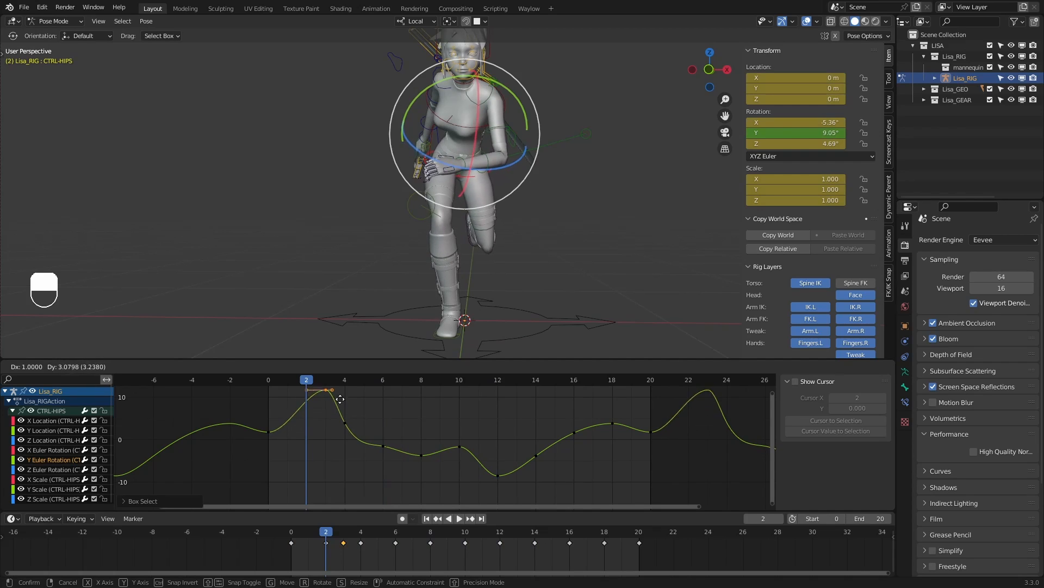
right_click(332, 428)
key("g")
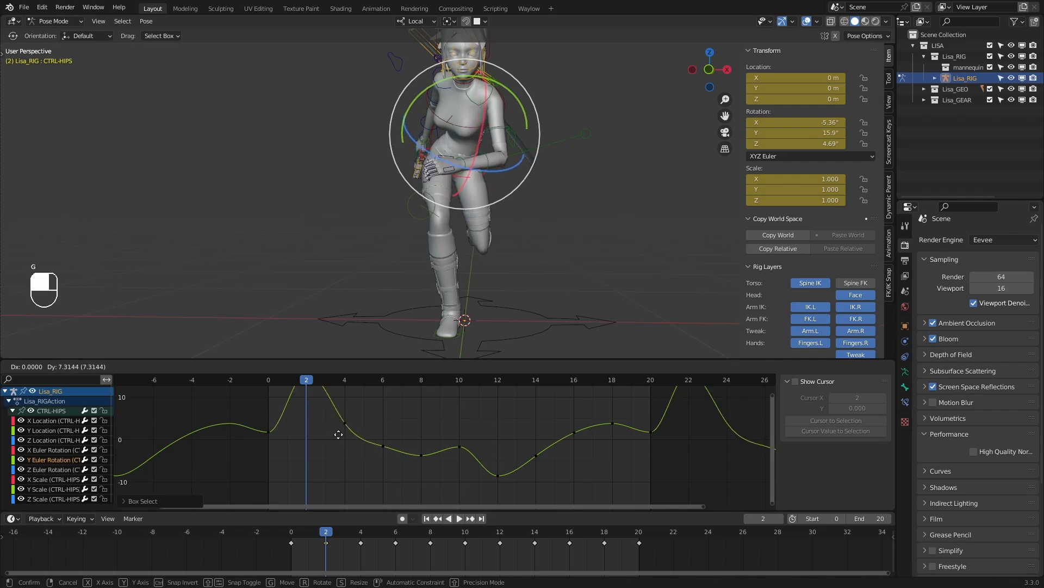
right_click(342, 418)
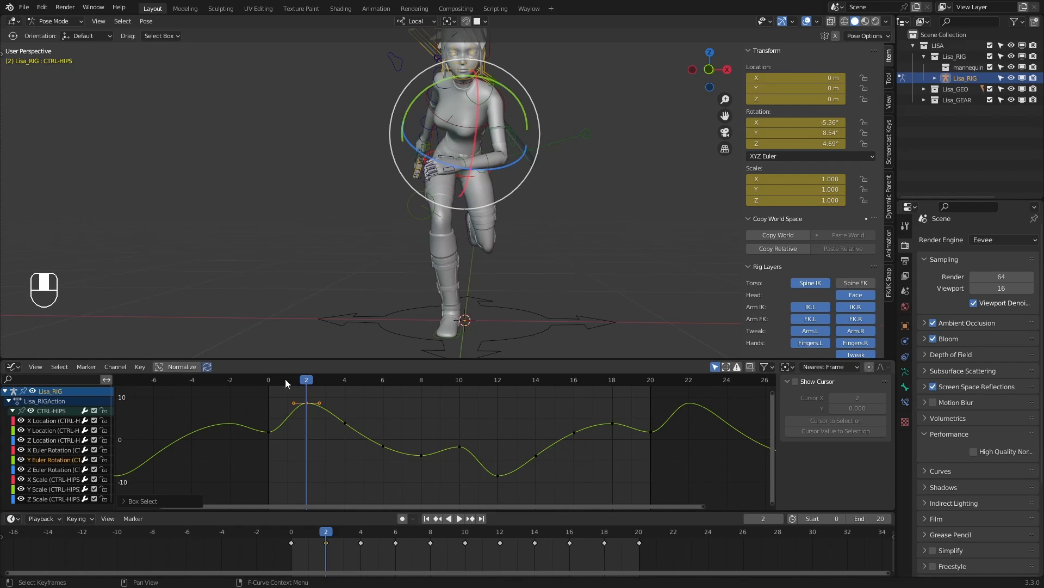
Delete the hips' Y Euler Rotation keyframes between frames 0 and 10, keeping both end keys
key("space")
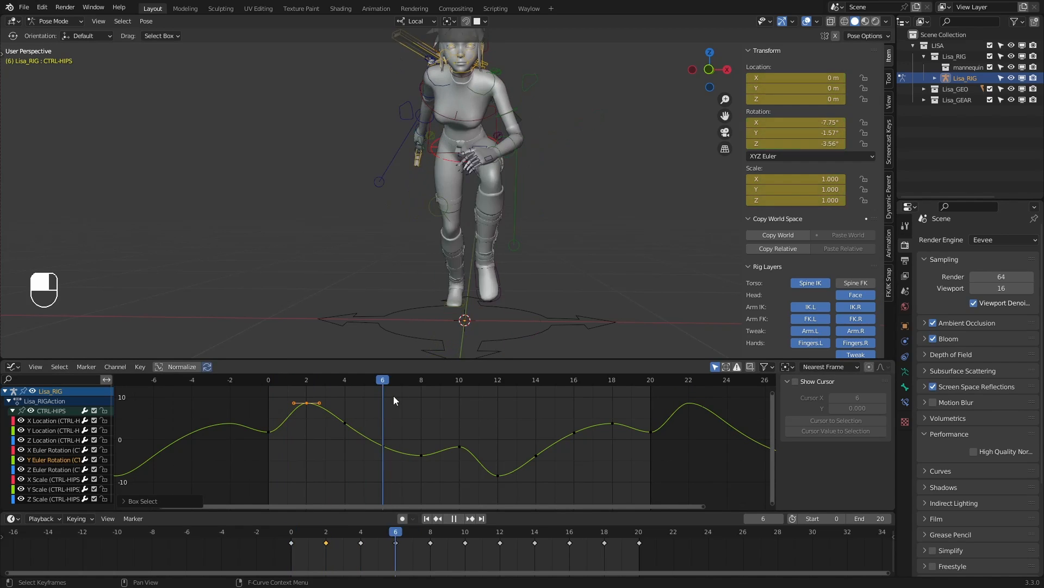
left_click_drag(394, 396, 443, 468)
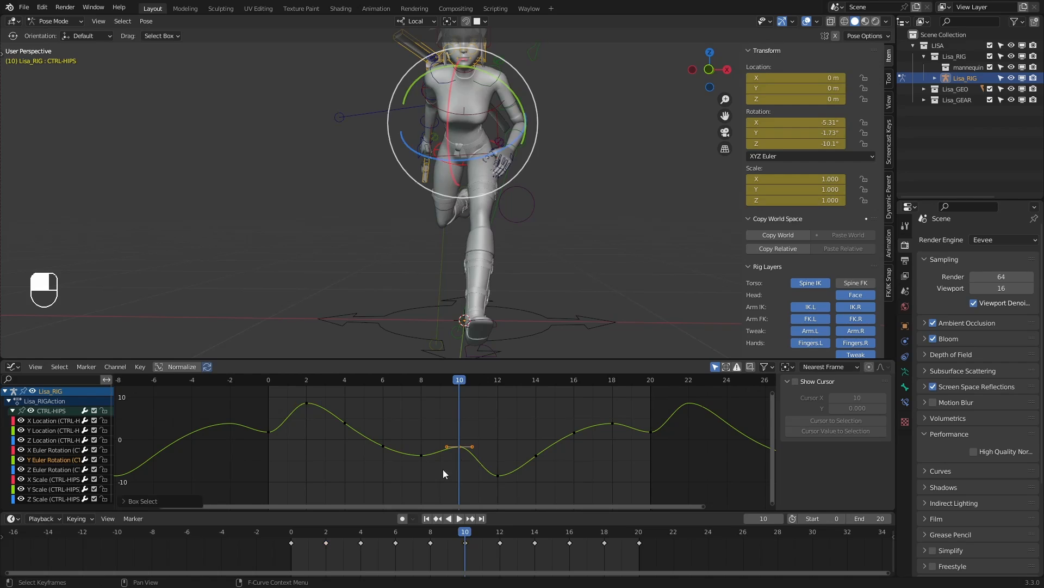
key("space")
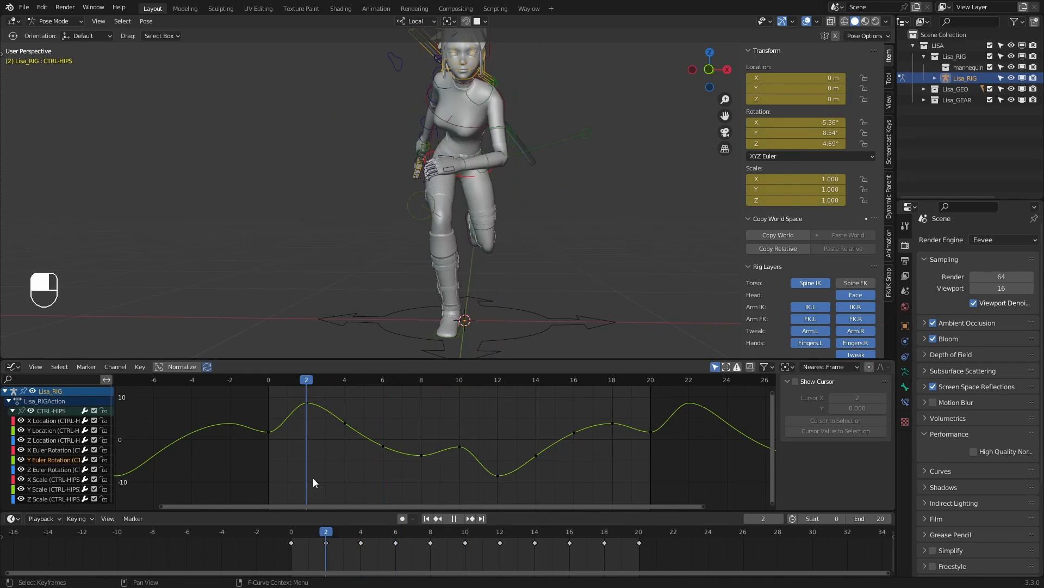
left_click_drag(448, 483, 281, 386)
key("x")
left_click(310, 407)
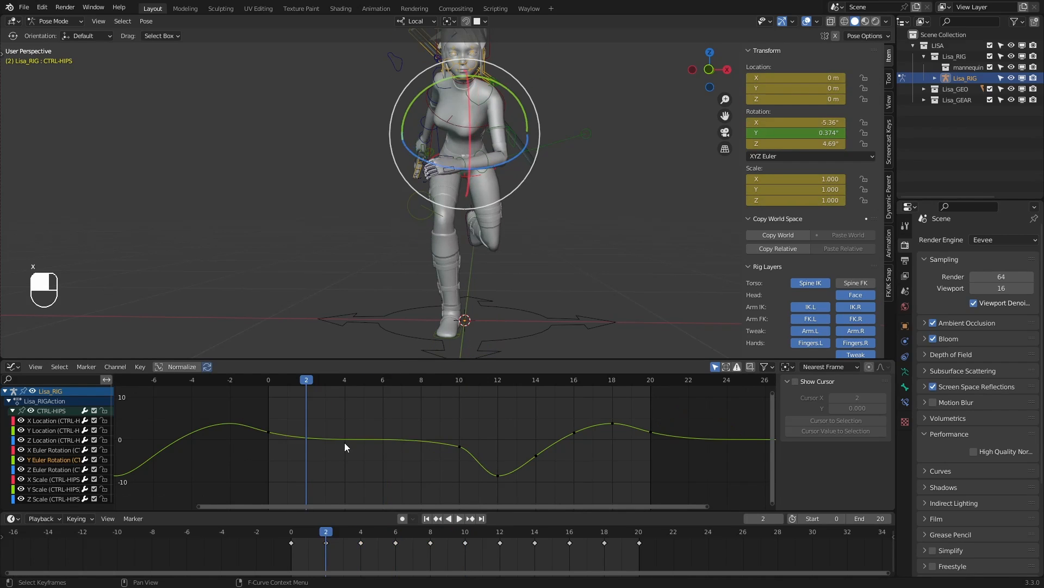
Delete the hips' Y Euler Rotation keyframes at frames 12 to 18, keeping the keys at frames 10 and 20
left_click_drag(310, 388, 247, 449)
left_click(260, 379)
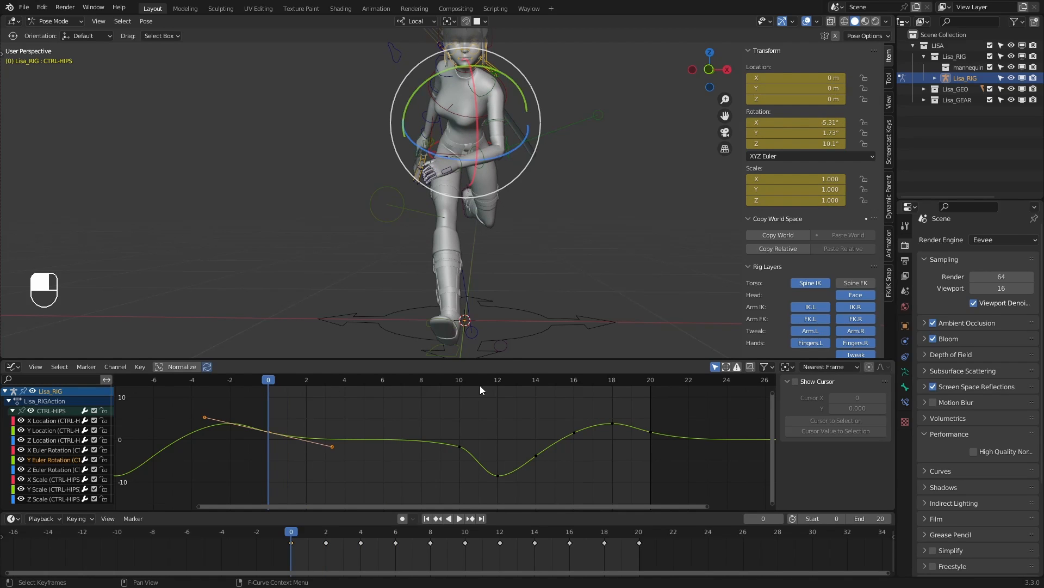
left_click(456, 381)
left_click_drag(474, 423, 444, 472)
left_click(544, 423)
left_click_drag(621, 411, 475, 488)
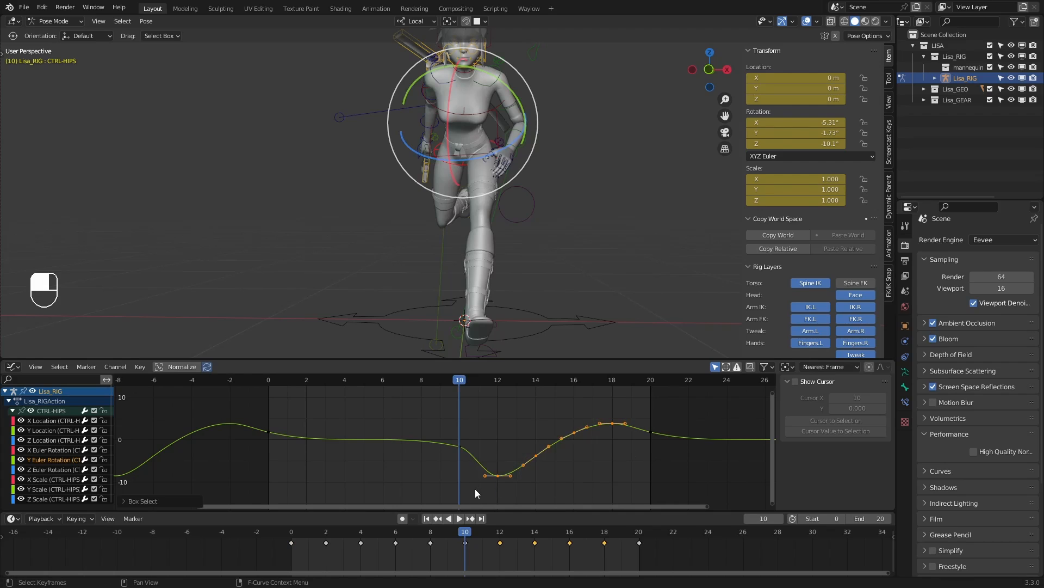
key("x")
left_click(476, 489)
Try to lower the frame 10 keyframe of the hips' Y Euler Rotation curve
middle_click_drag(541, 461, 546, 438, "ctrl")
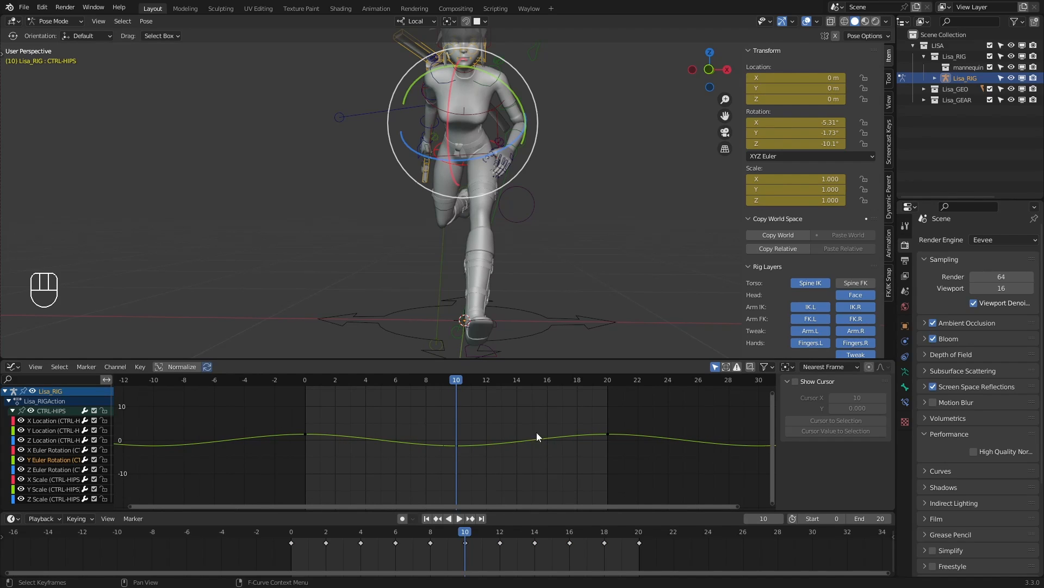
right_click_drag(555, 432, 537, 427, "shift")
left_click_drag(476, 427, 442, 462)
key("Right")
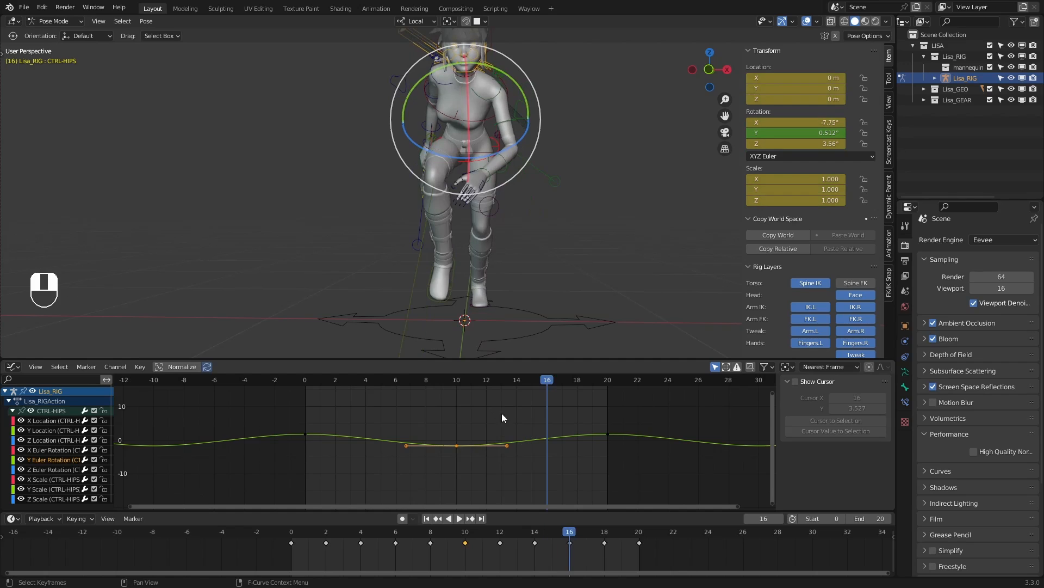
left_click_drag(538, 388, 427, 401)
scroll(478, 416, "down", 1)
mouse_move(480, 418)
middle_mouse_down()
mouse_move(487, 392)
mouse_move(485, 432)
mouse_move(497, 436)
mouse_move(484, 405)
middle_mouse_up()
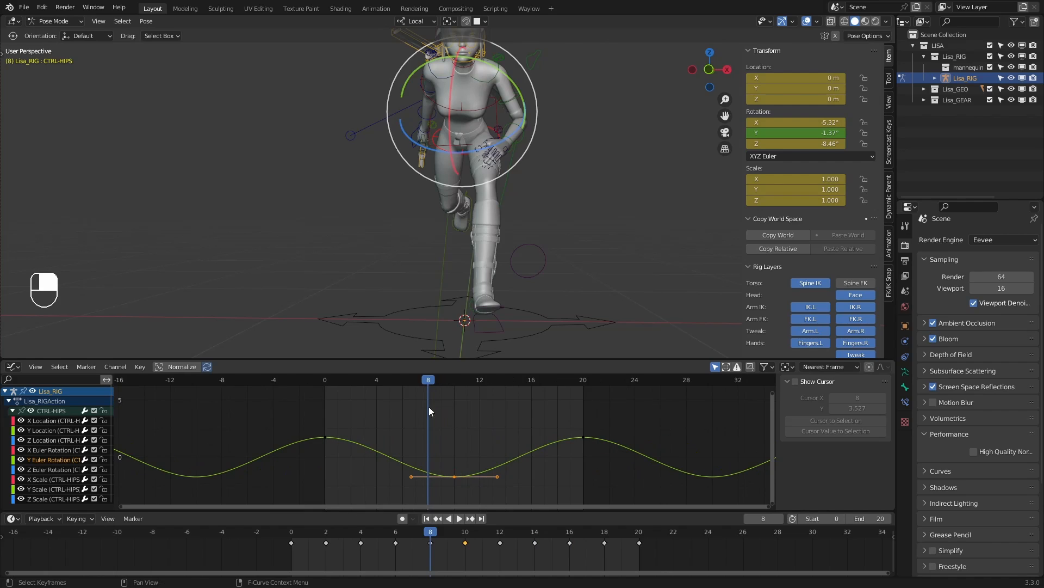
left_click_drag(427, 382, 450, 384)
key("g")
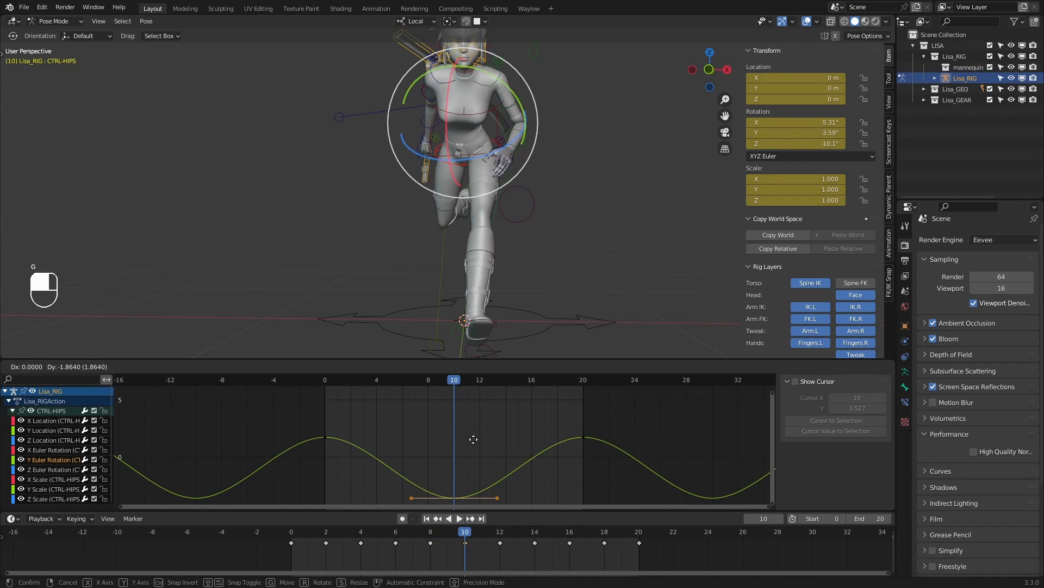
right_click(473, 483)
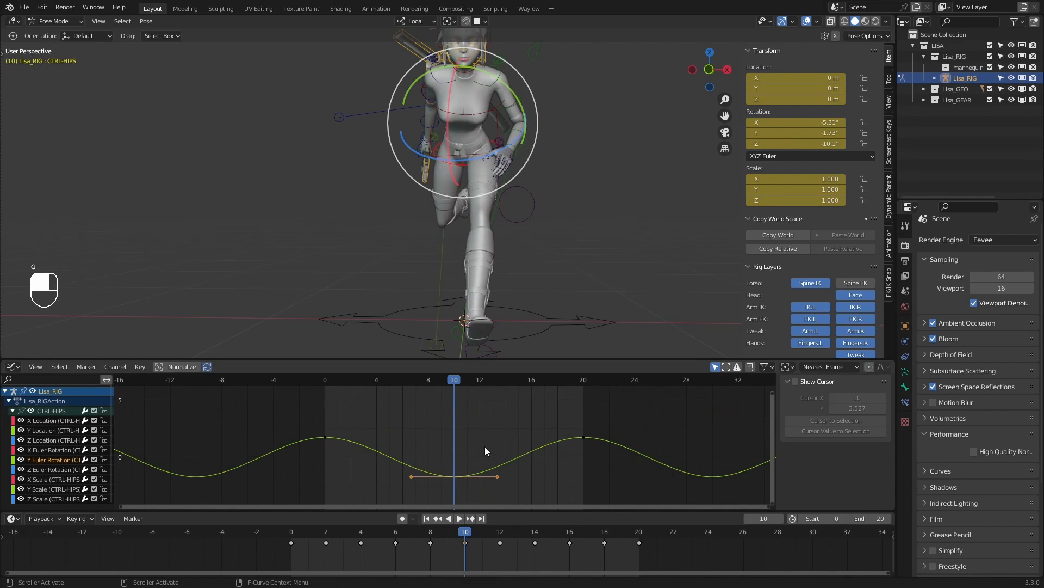
Try to raise the frame 0 keyframe of the hips' Y Euler Rotation curve
left_click_drag(454, 381, 306, 379)
left_click_drag(300, 416, 369, 469)
key("g")
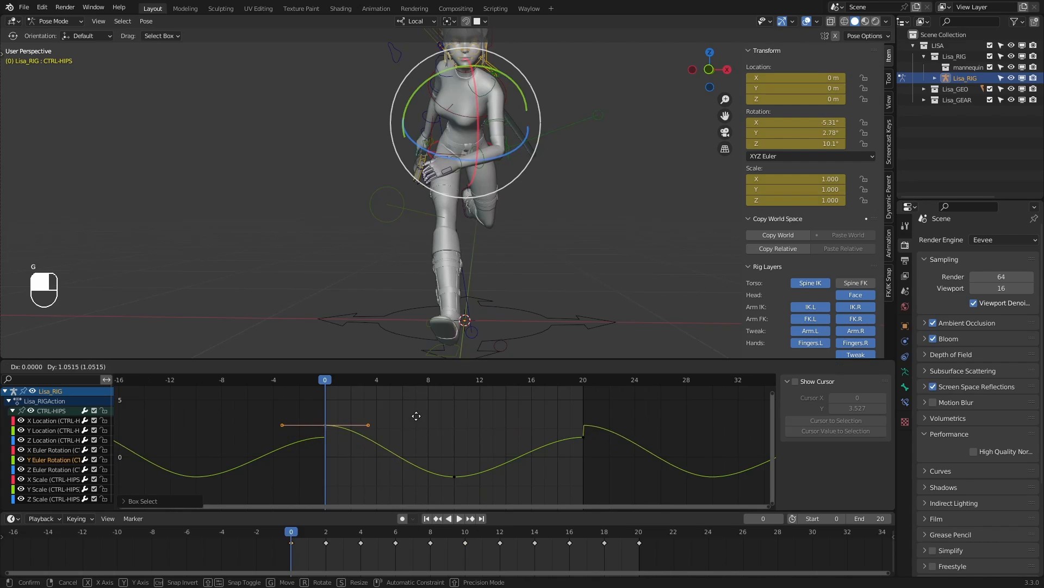
right_click(418, 408)
Raise the frame 10 keyframe of the hips' Y rotation to about 5.1° and compare the hip tilt at frames 0 and 10
middle_click_drag(469, 283, 465, 282)
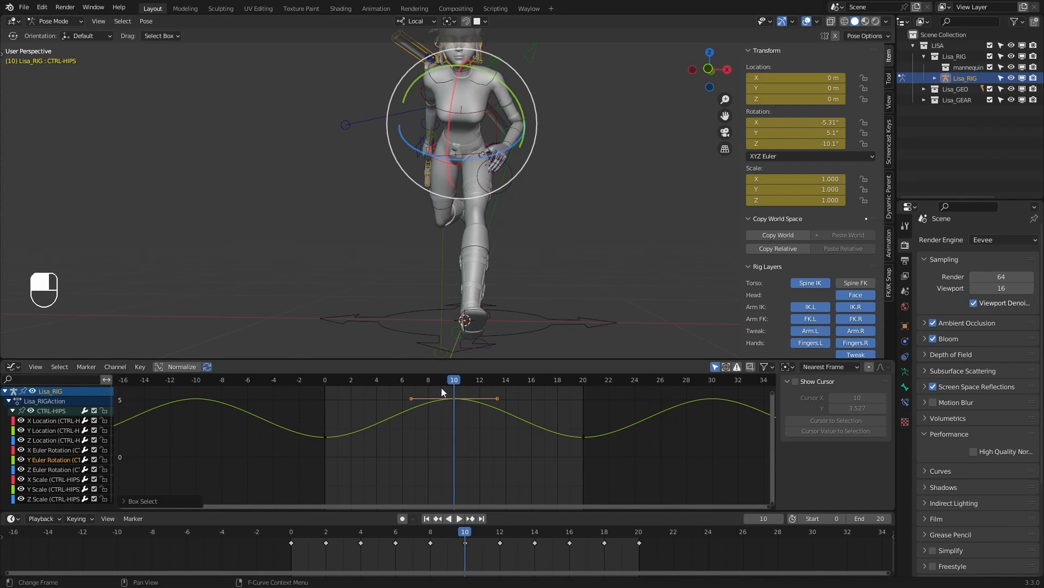
key("g")
right_click(472, 427)
left_click(321, 380)
key("space")
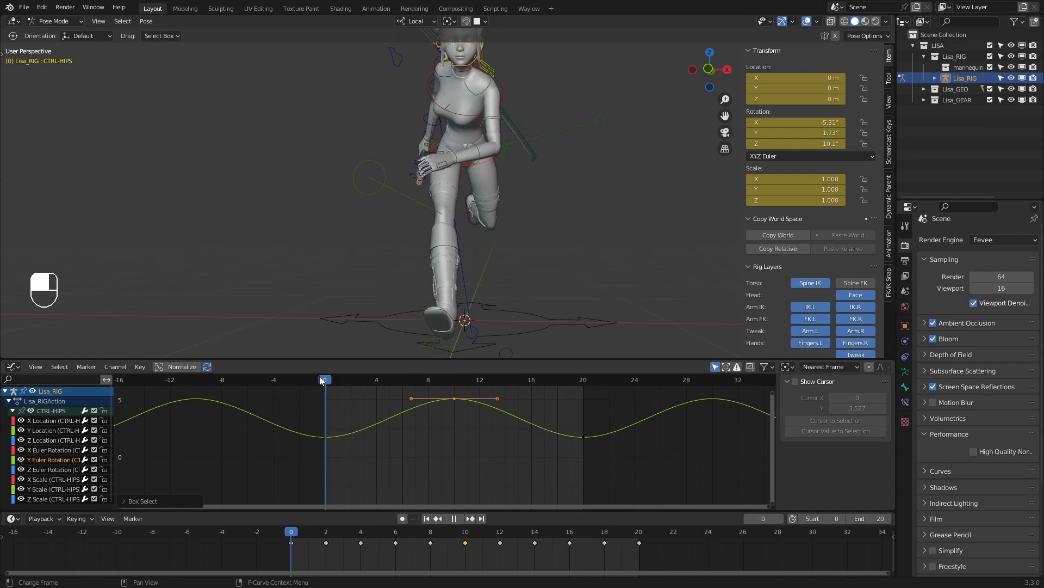
left_click_drag(385, 403, 293, 461)
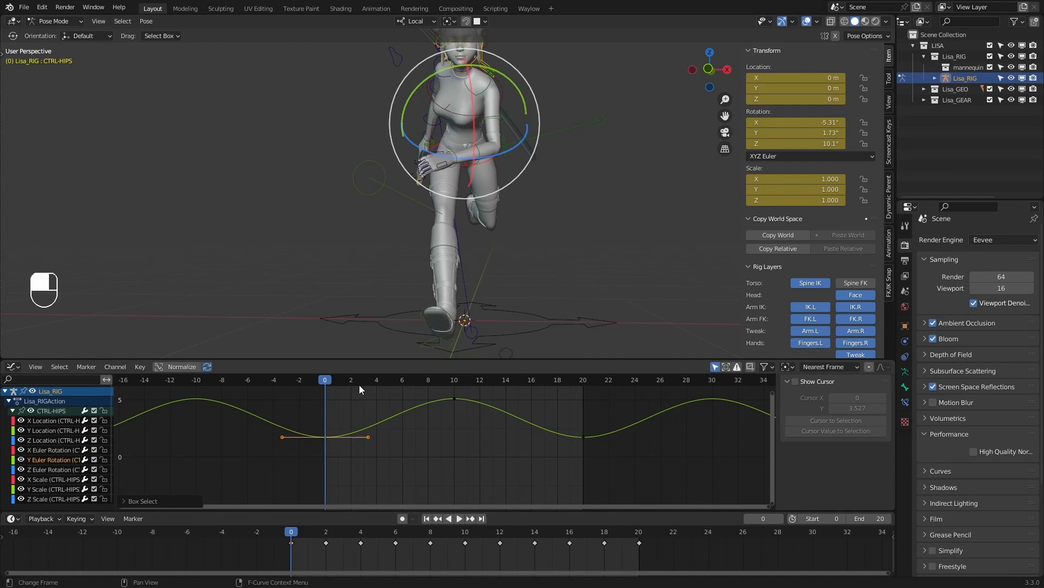
key("space")
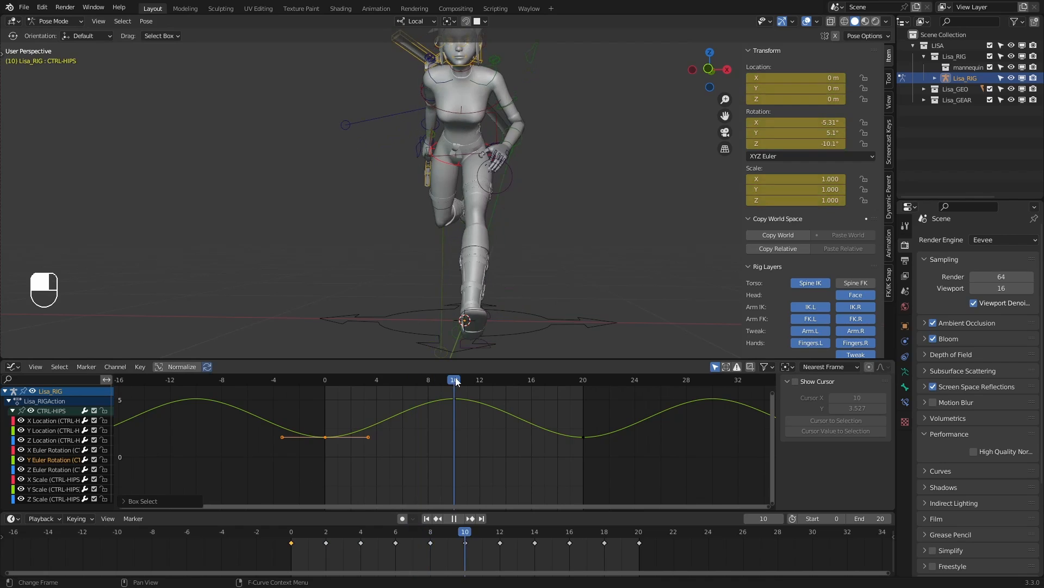
left_click_drag(439, 377, 325, 379)
middle_click_drag(486, 270, 468, 293)
Insert a keyframe at frame 5 on the hips' Y Euler Rotation curve and raise it vertically to about 7.73°
left_click_drag(365, 379, 385, 380)
key("a")
key("i")
left_click(389, 441)
left_click_drag(372, 449, 425, 386)
key("g")
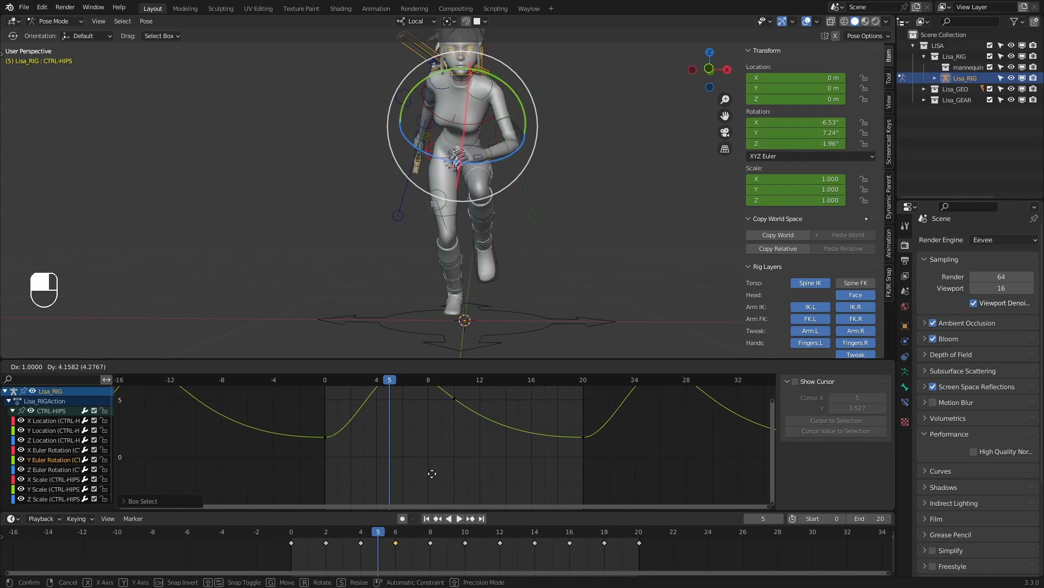
right_click(432, 473)
key("g")
key("y")
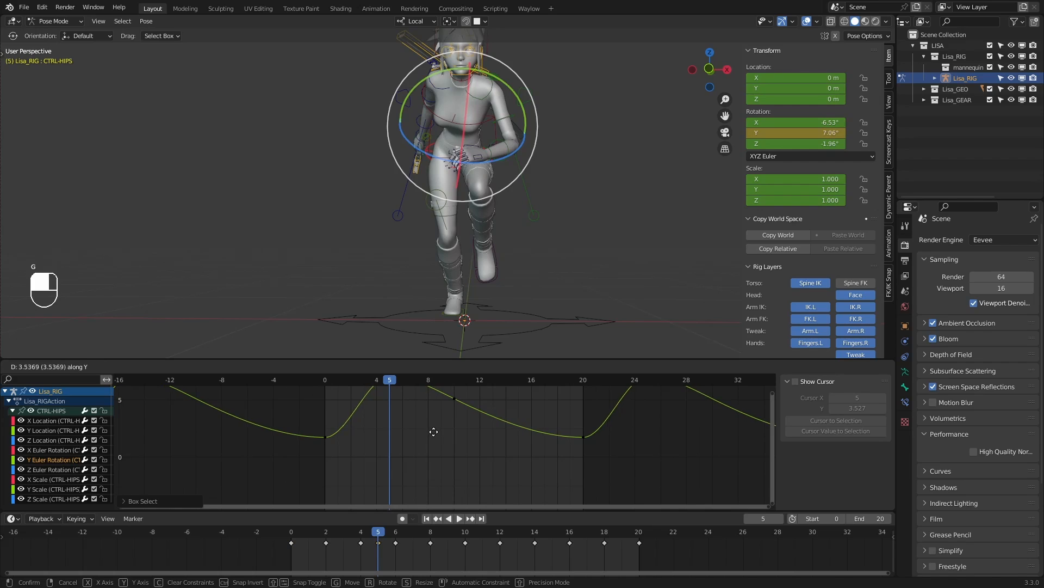
left_click(434, 425)
middle_click_drag(433, 425, 424, 447)
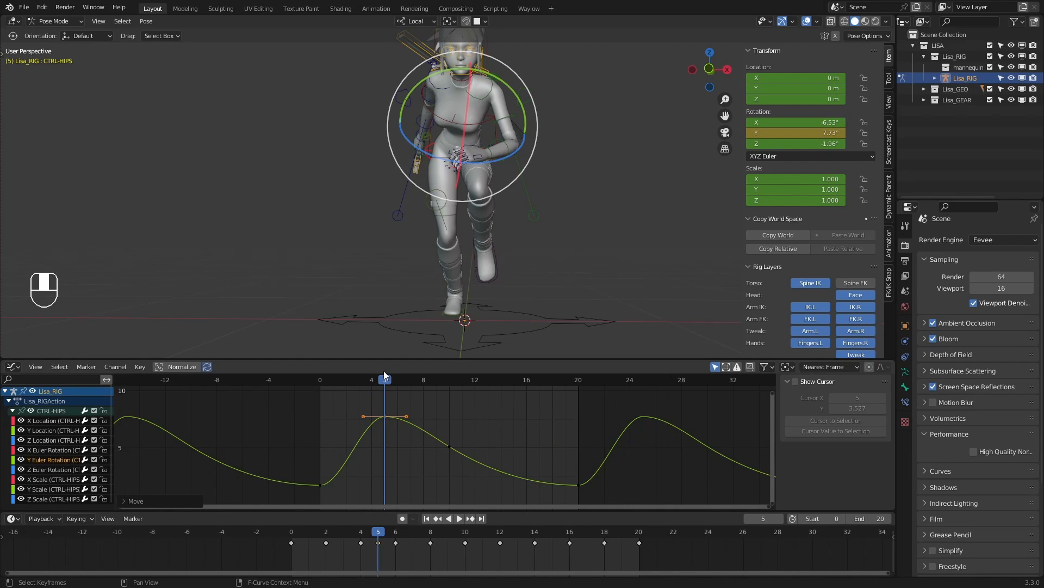
Insert a keyframe at frame 15 on the hips' Y Euler Rotation curve
left_click_drag(383, 371, 514, 400)
left_click_drag(537, 440, 528, 482)
key("i")
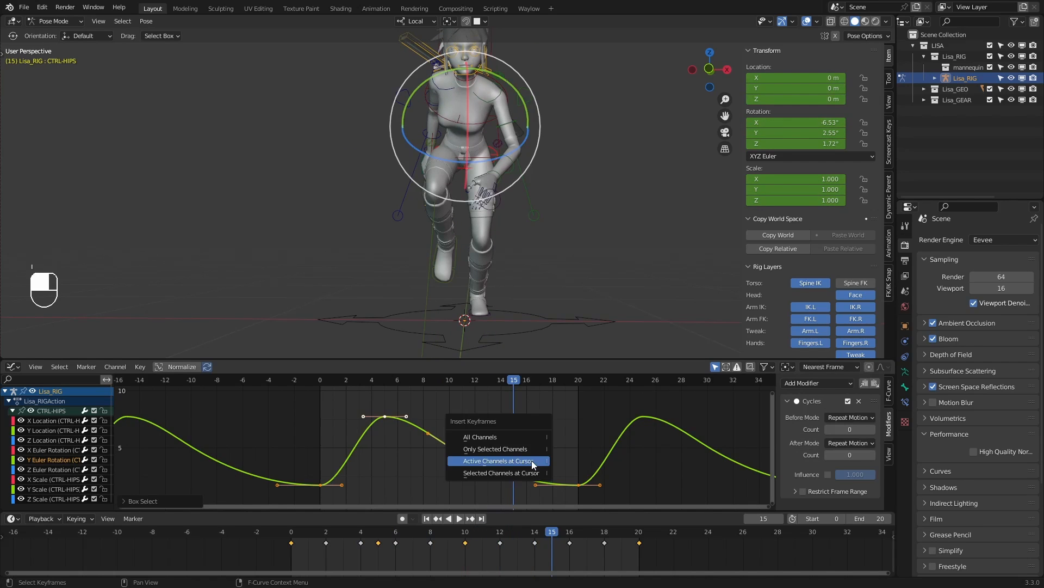
left_click(531, 461)
Move the new frame 15 keyframe to frame 14 and lower it to about -1.44°
key("g")
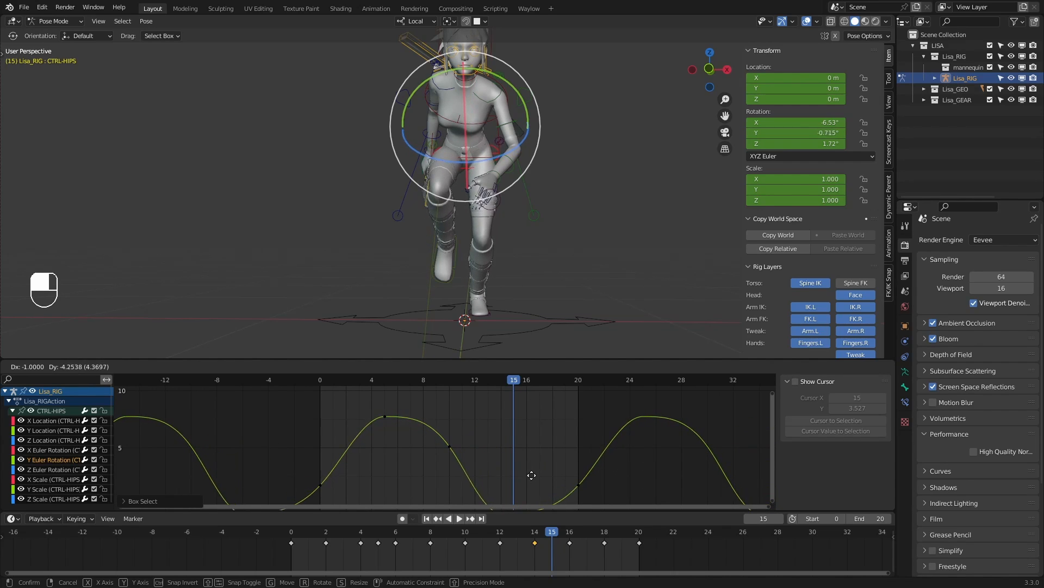
left_click(532, 486)
mouse_move(495, 380)
left_mouse_down()
mouse_move(450, 381)
mouse_move(500, 385)
left_mouse_up()
scroll(523, 457, "down", 1)
middle_click_drag(526, 482, 501, 469)
key("g")
left_click(522, 426)
Copy the hips' Y rotation value from frame 5 and enter its negative, -7.73329°, at frame 14
left_click(376, 381)
left_click_drag(403, 392, 380, 428)
left_click(392, 380)
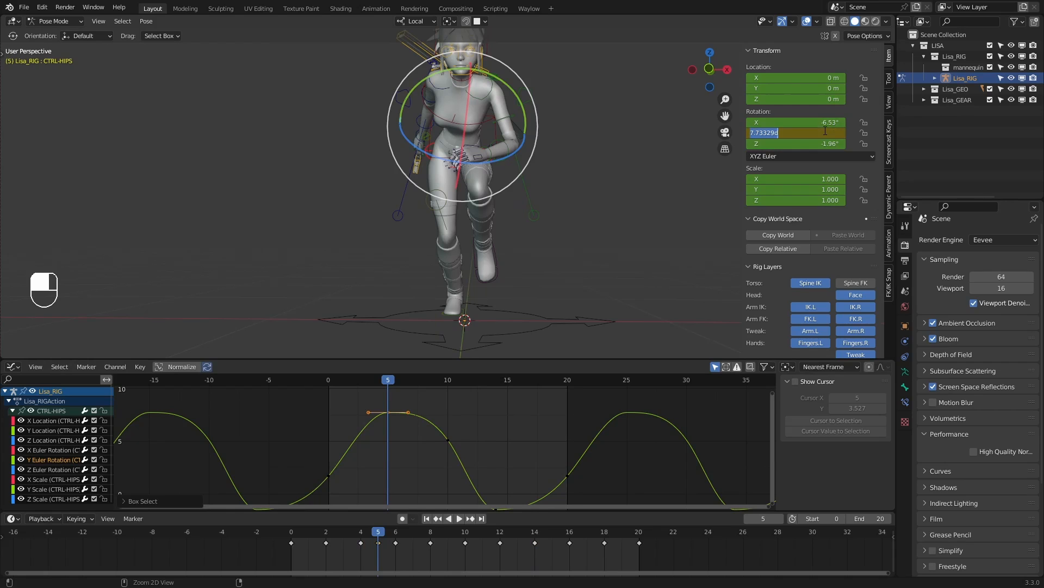
left_click(480, 419)
left_click_drag(473, 382, 483, 384)
middle_click_drag(508, 411, 490, 390)
left_click_drag(480, 380, 492, 382)
left_click(481, 381)
key("space")
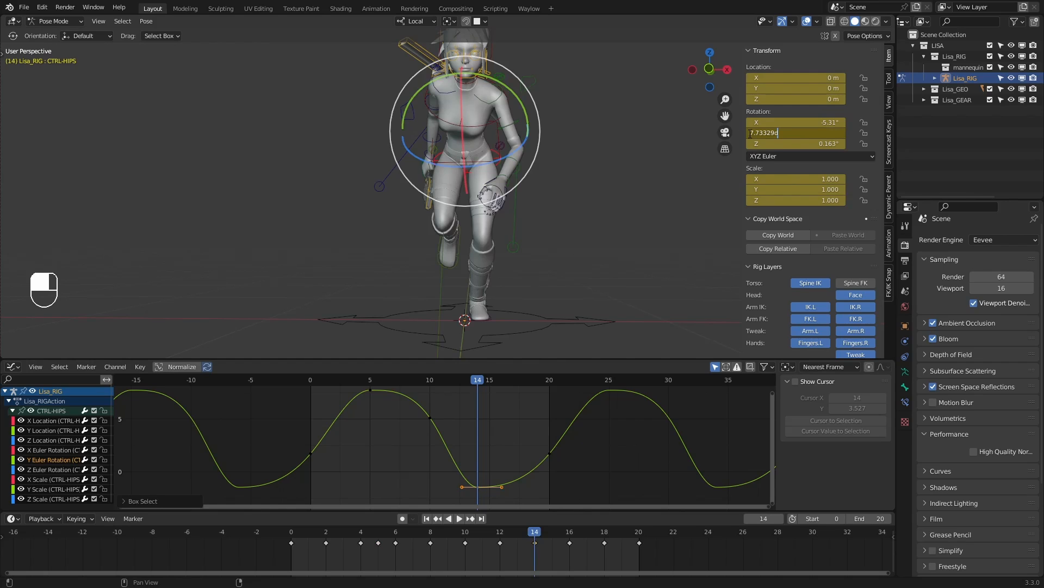
type("-")
key("Return")
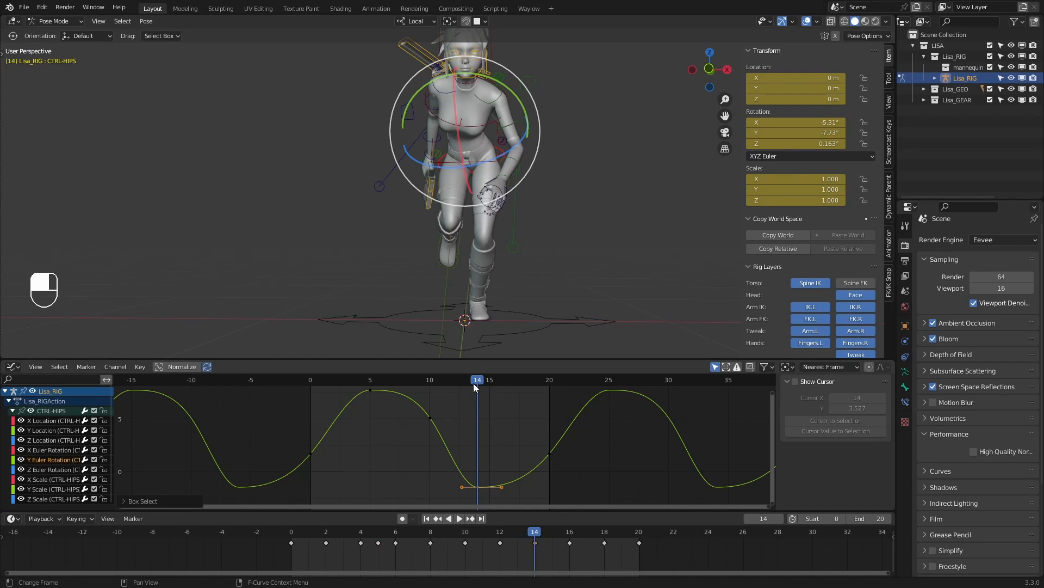
Play the run cycle and examine the hips' side-to-side tilt from the front
key("space")
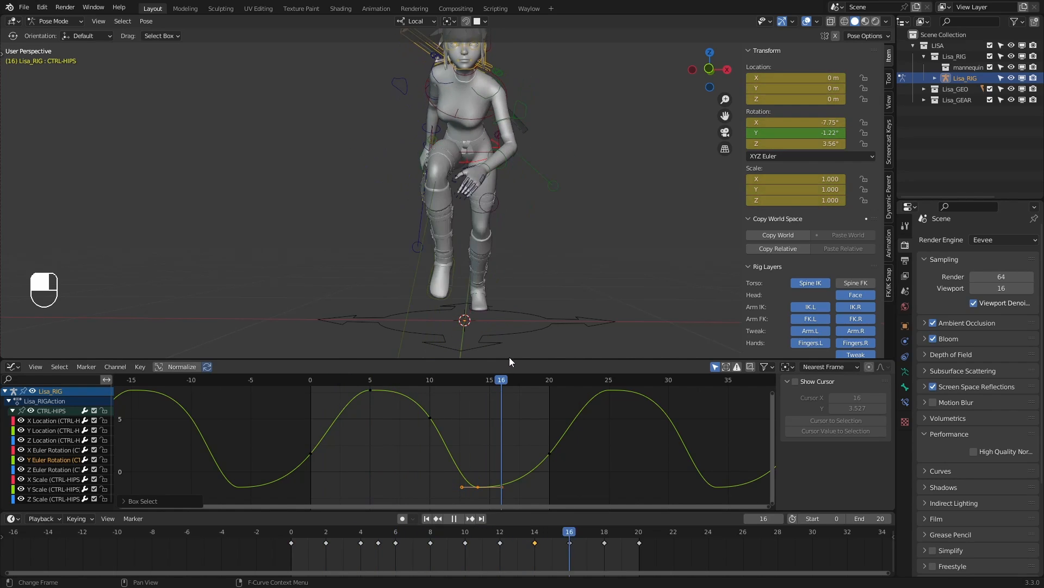
left_click_drag(509, 358, 312, 374)
left_click(458, 521)
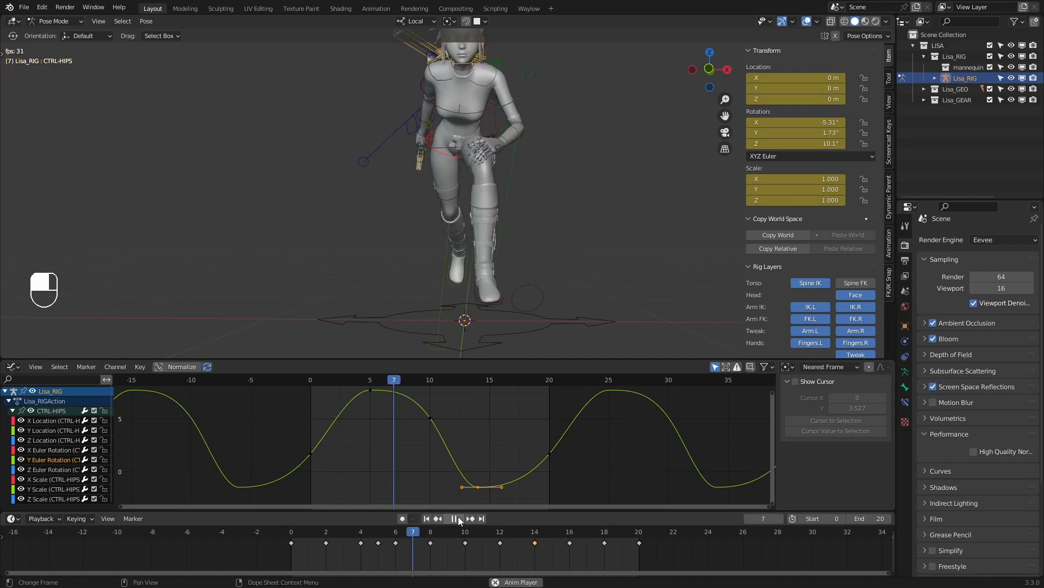
middle_click_drag(534, 277, 545, 246)
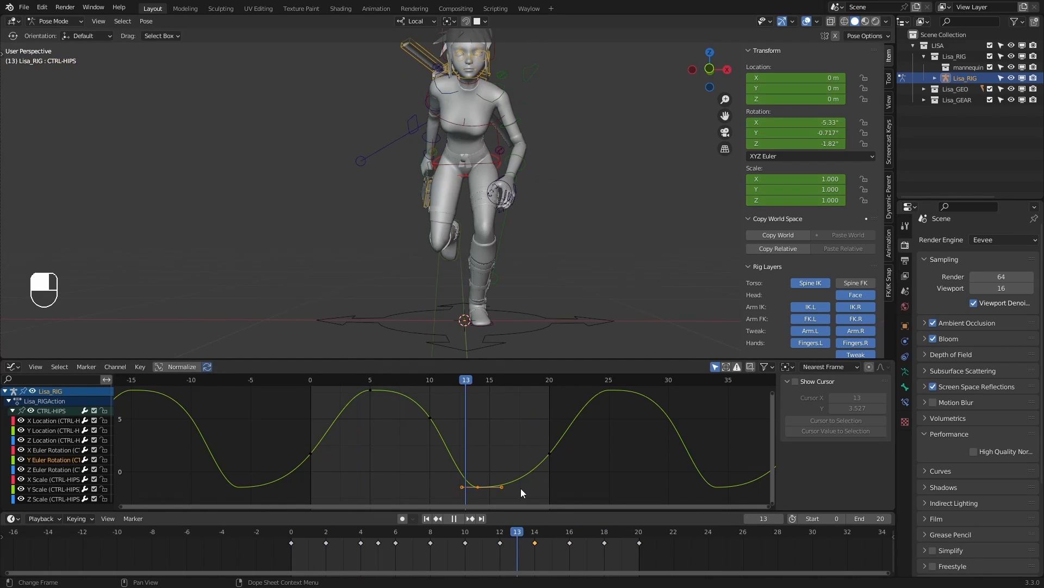
Rotate the handles of the frame 14 keyframe on the hips' Y Euler Rotation curve by about 13° and play the cycle
key("space")
left_click_drag(503, 466, 466, 492)
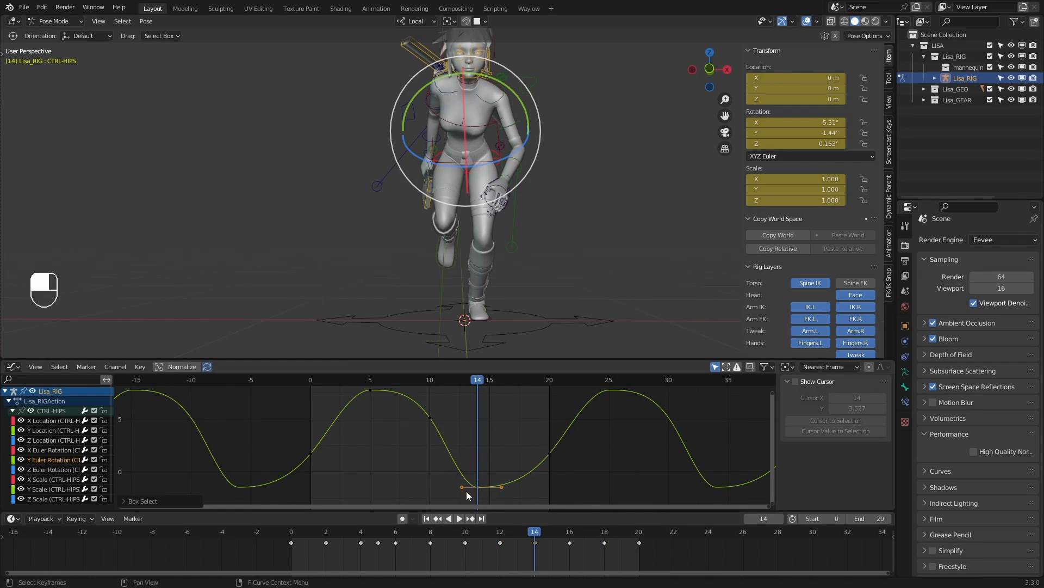
key("r")
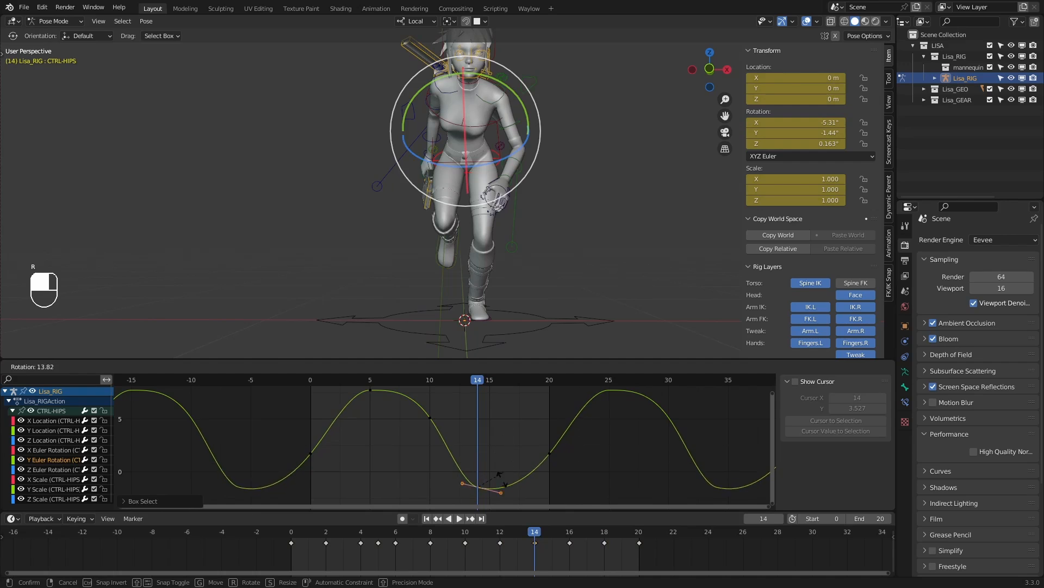
left_click(499, 476)
left_click(441, 379)
key("space")
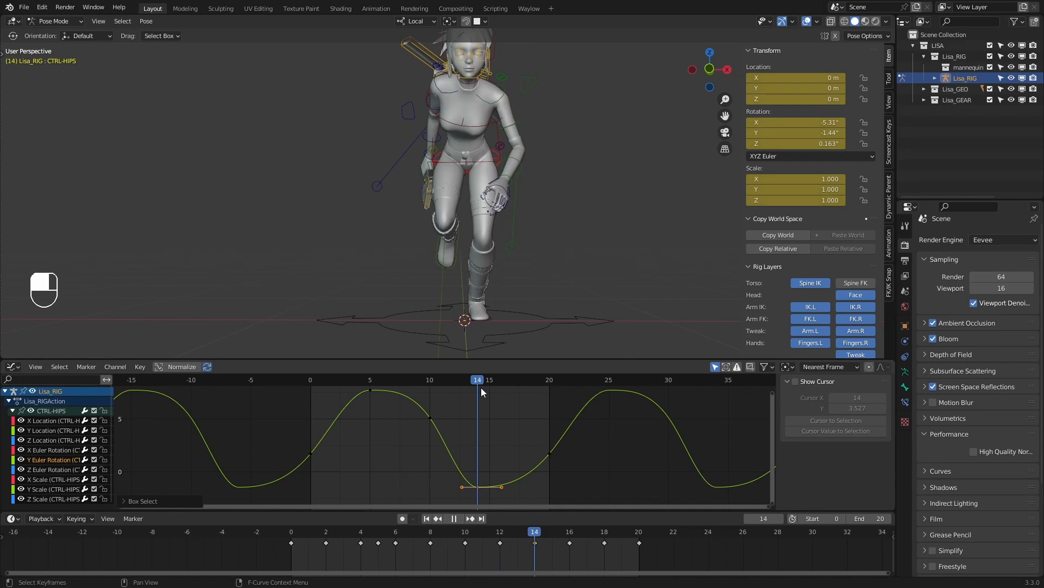
key("space")
key("r")
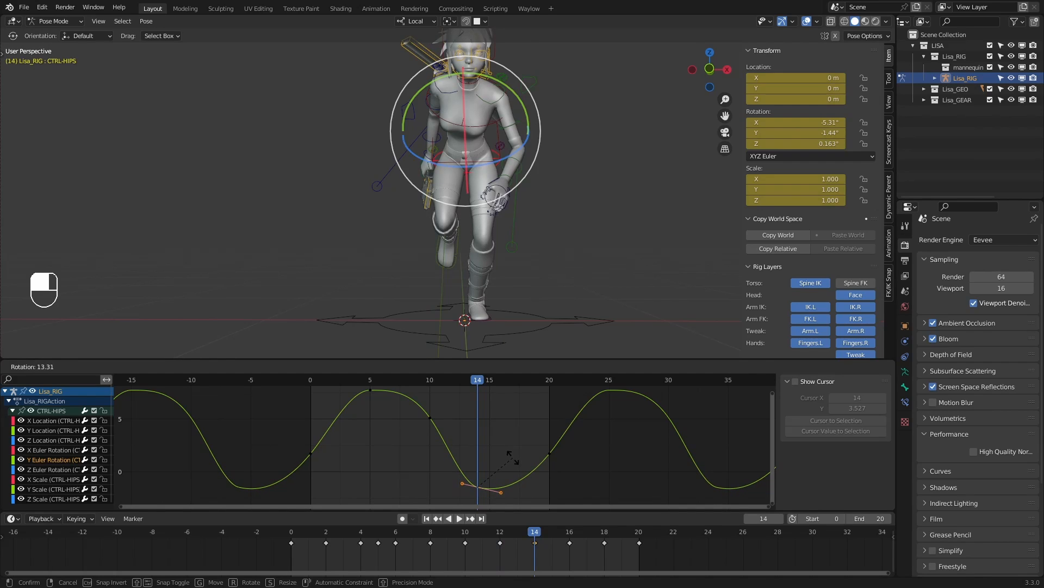
left_click(513, 458)
key("space")
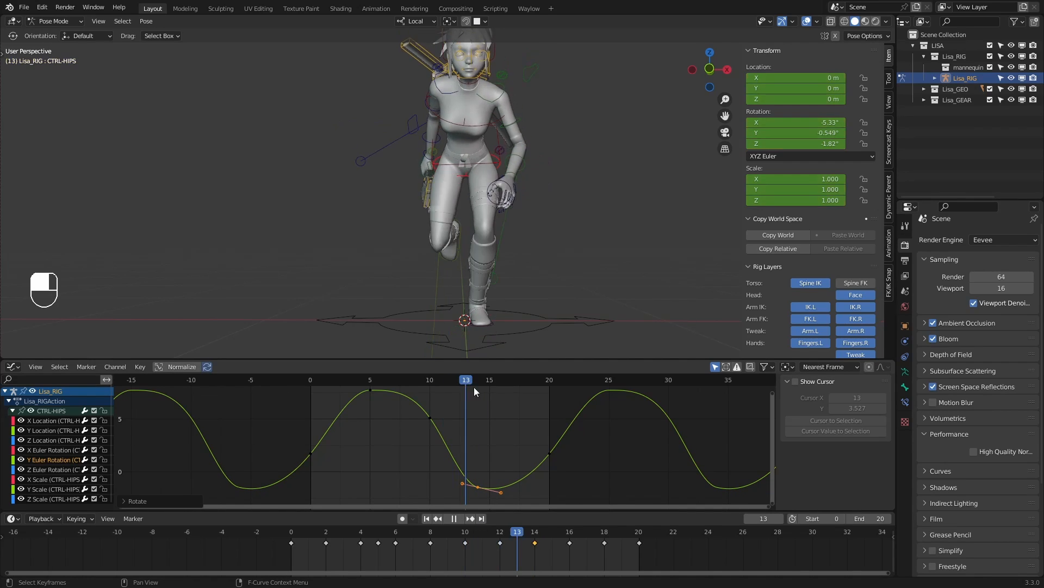
Rotate the handles of the frame 5 keyframe on the hips' Y rotation curve by about -8° and play the cycle
key("space")
left_click_drag(417, 422, 358, 381)
middle_click_drag(379, 399, 382, 409)
key("r")
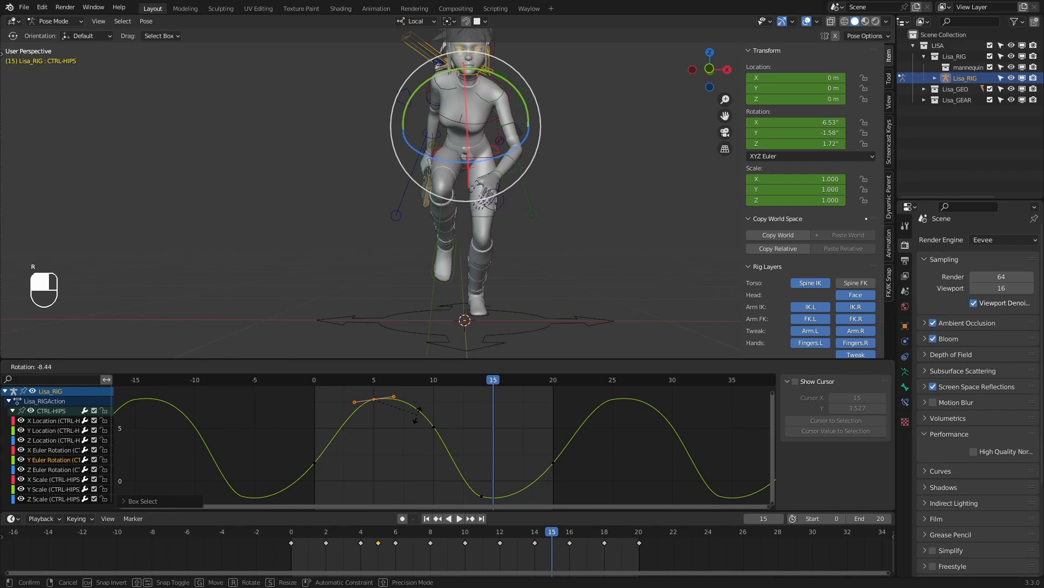
left_click(417, 415)
left_click(312, 383)
key("space")
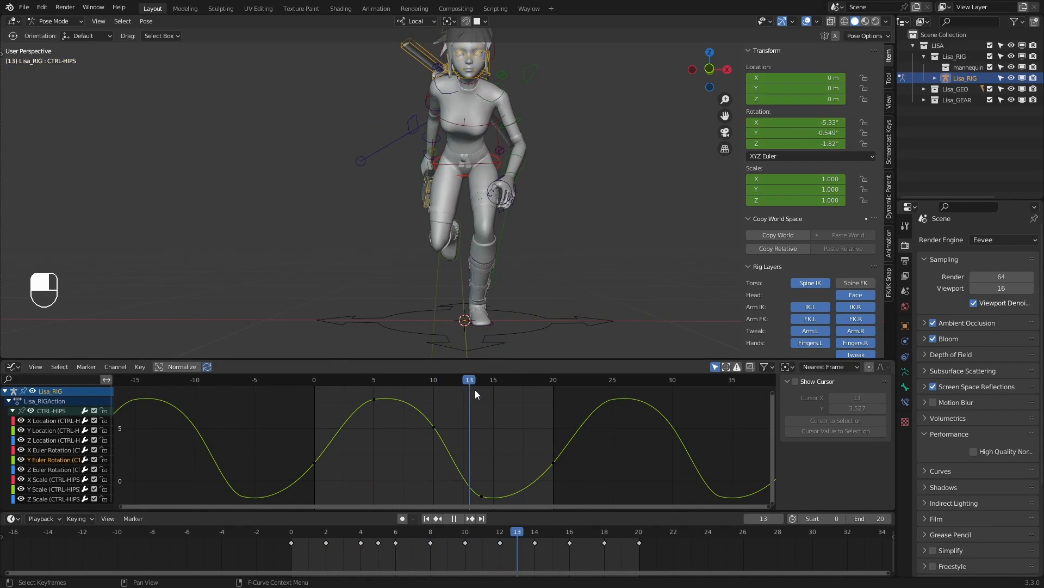
key("space")
left_click_drag(500, 504, 437, 431)
key("r")
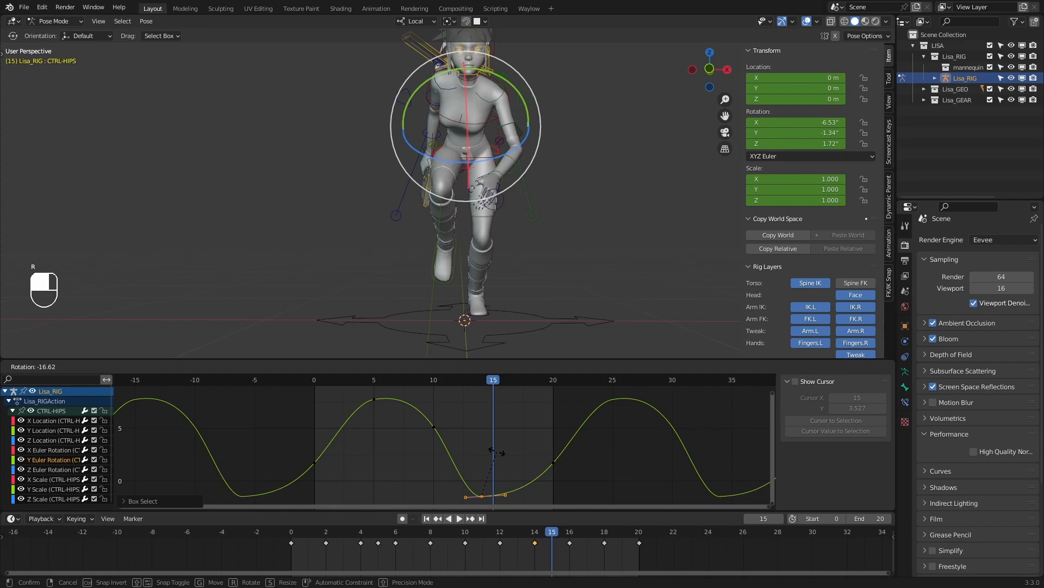
left_click(496, 453)
Play the run cycle and examine the hips' motion from the side
left_click(314, 380)
key("space")
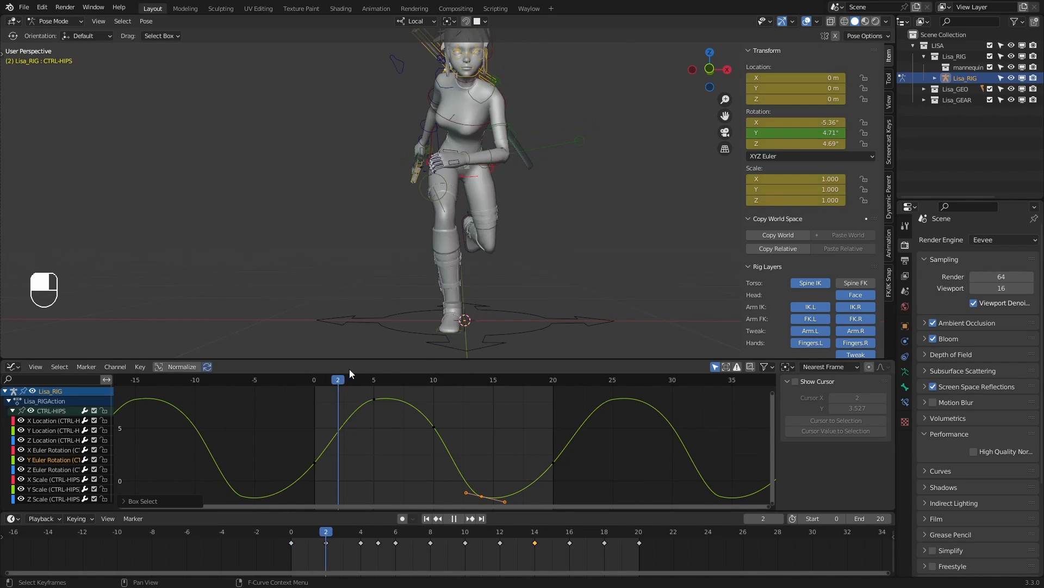
middle_click_drag(475, 299, 609, 273)
left_click(454, 519)
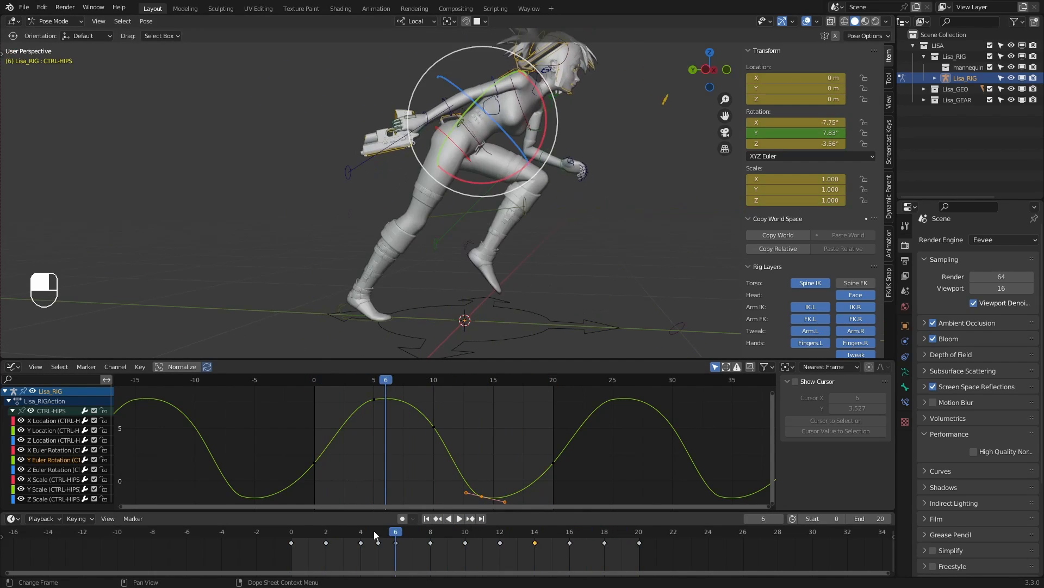
Undo the trial X rotation of the hips at frame 0 and isolate their X Euler Rotation curve for editing
left_click_drag(373, 530, 291, 532)
key("ctrl+z")
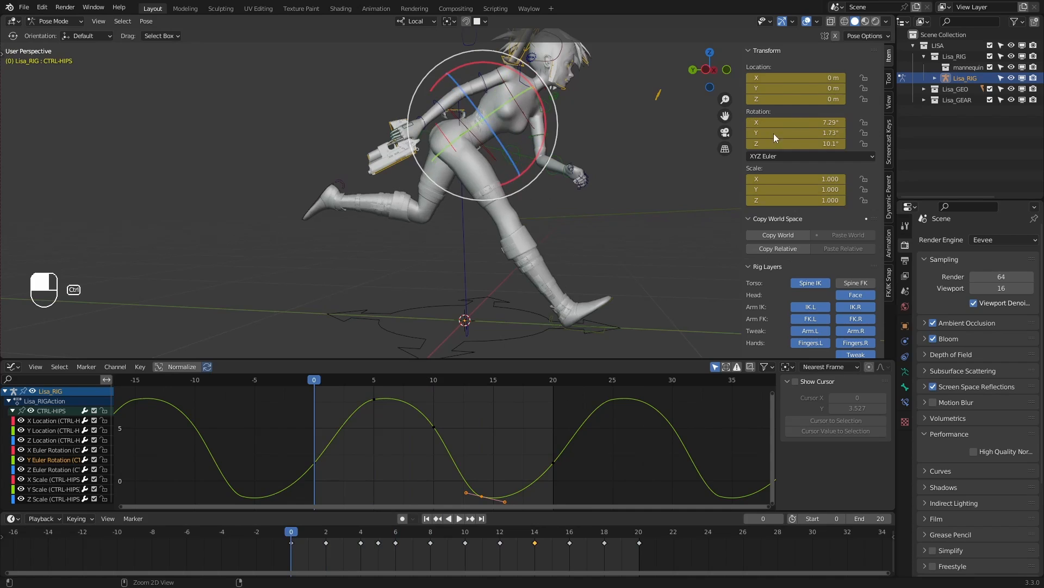
left_click(52, 450)
middle_click_drag(479, 433, 446, 499, "ctrl")
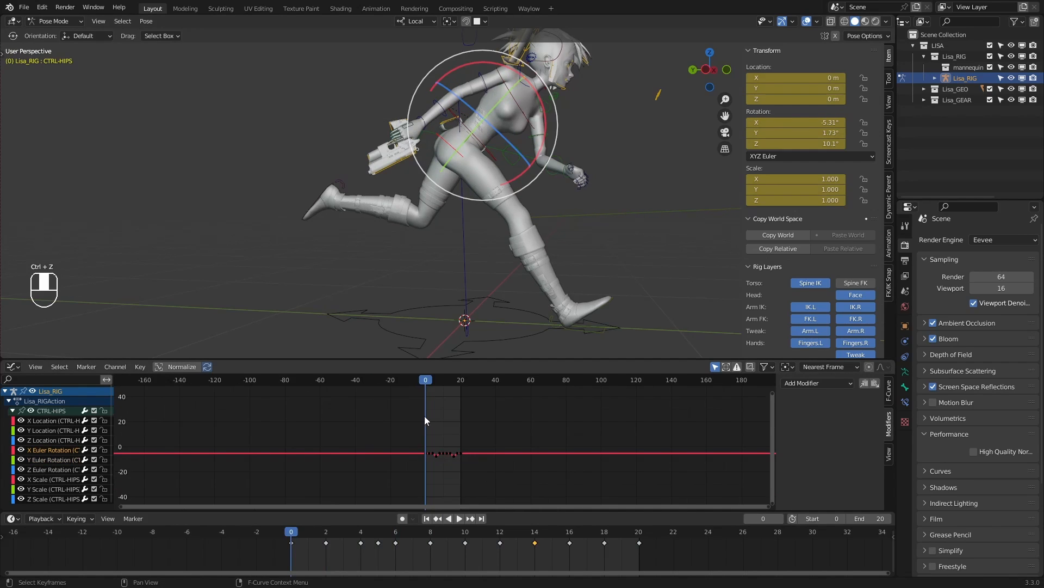
middle_click_drag(426, 418, 477, 443, "ctrl")
left_click_drag(278, 381, 367, 452)
key("space")
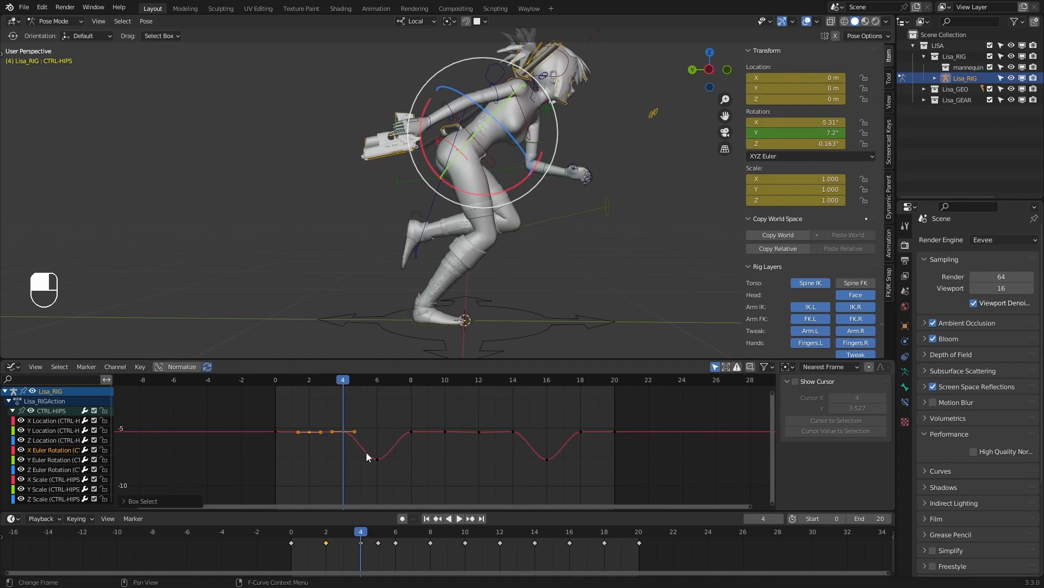
Lower the frame 4 keyframe on the hips' X Euler Rotation curve to about -17.6°
left_click_drag(360, 414, 336, 438)
key("g")
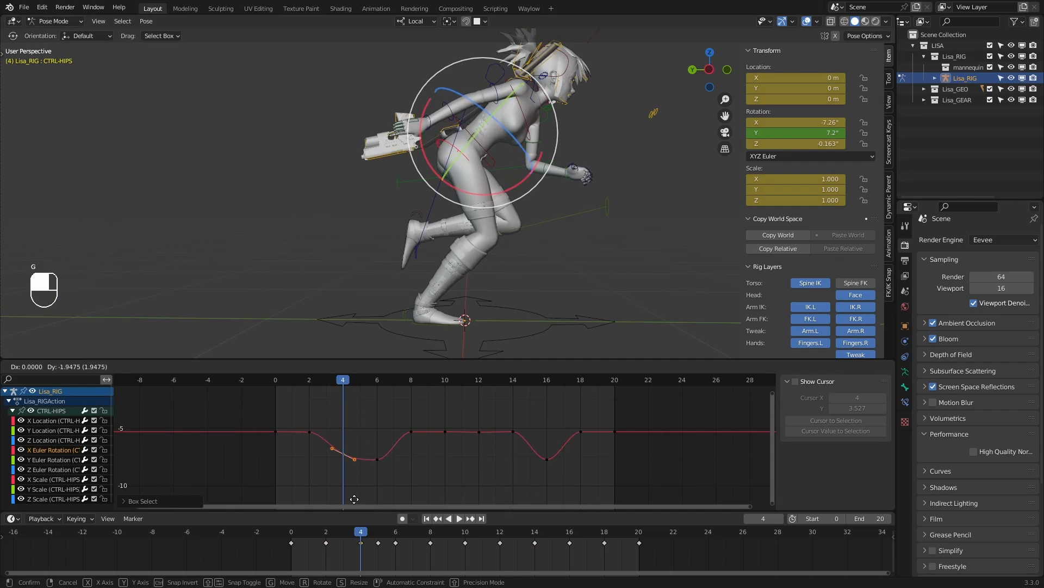
left_click(354, 501)
scroll(381, 413, "down", 3)
key("g")
left_click(382, 448)
scroll(395, 414, "down", 2)
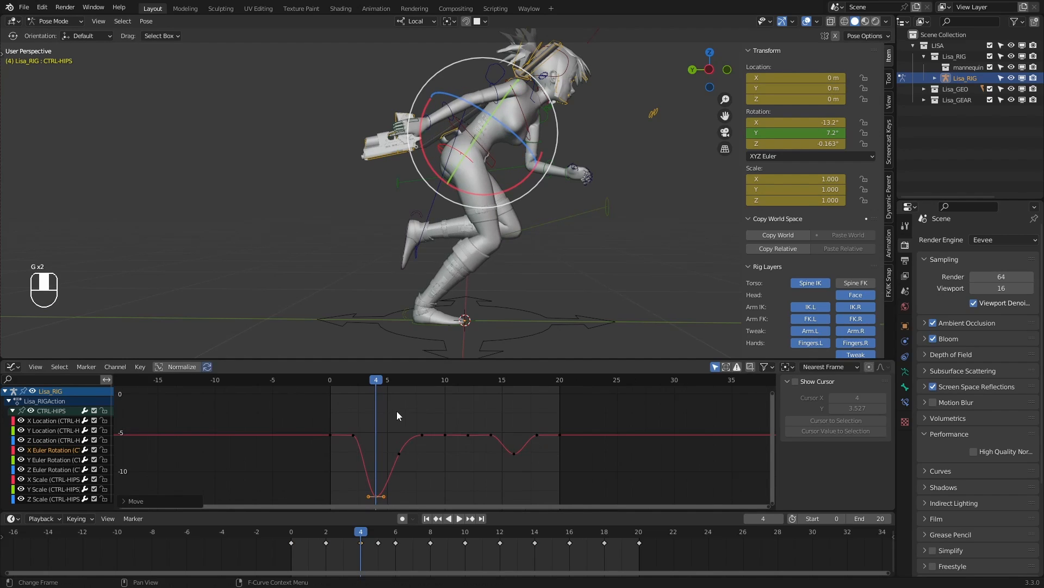
key("g")
left_click(397, 437)
scroll(380, 435, "up", 5)
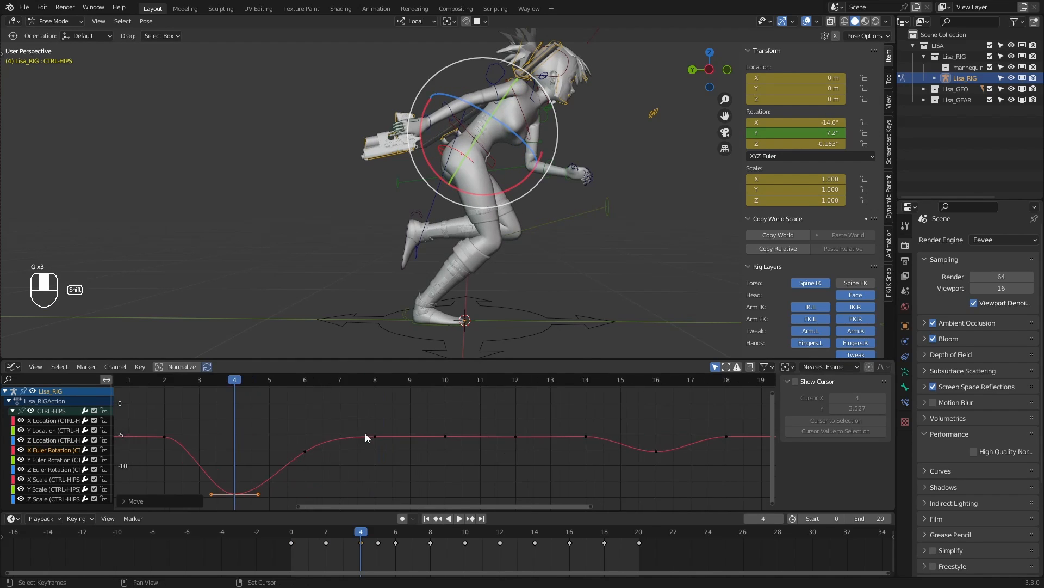
key("g")
left_click(449, 426)
scroll(311, 429, "down", 1)
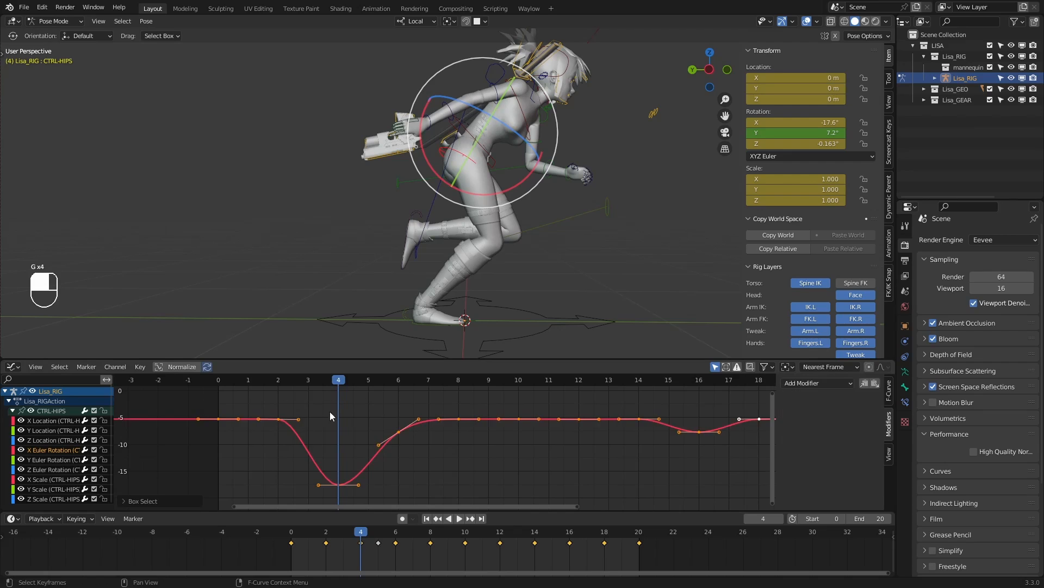
Lower the frame 2 keyframe on the hips' X Euler Rotation curve to about -11.9° and play the cycle
left_click_drag(321, 408, 265, 440)
key("g")
left_click(393, 434)
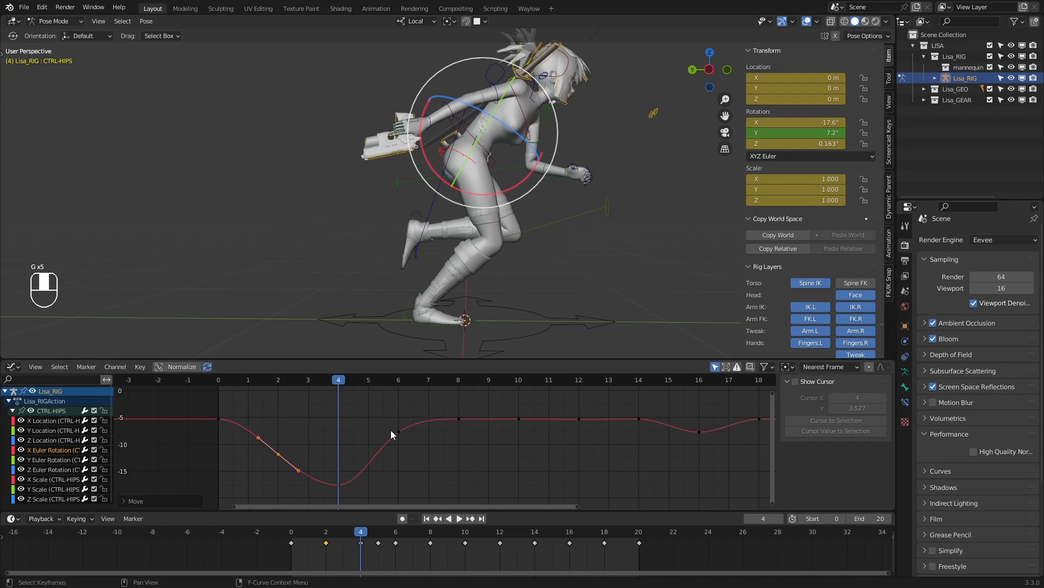
key("shift+Left")
key("space")
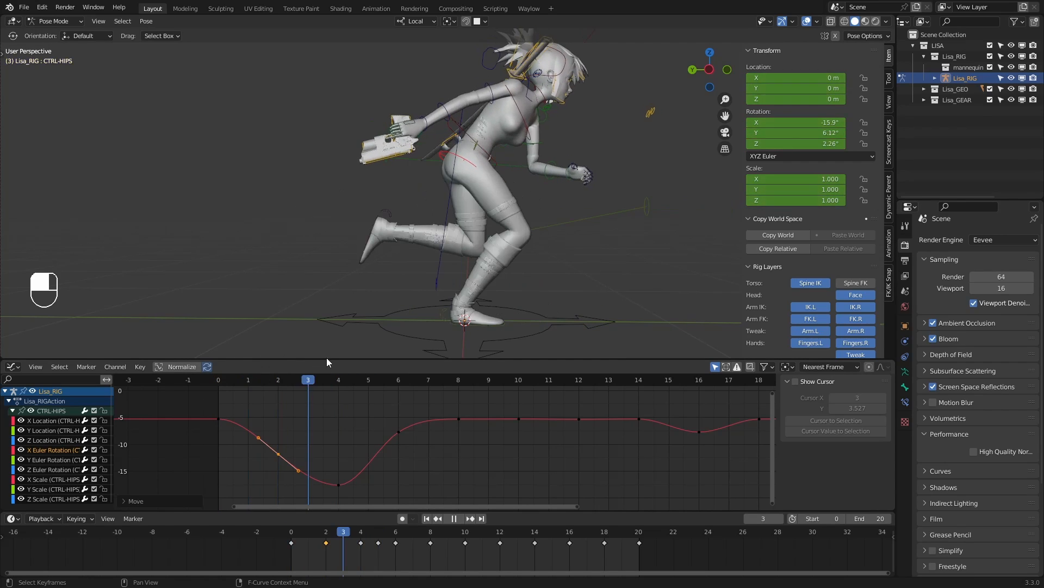
left_click_drag(372, 363, 511, 437)
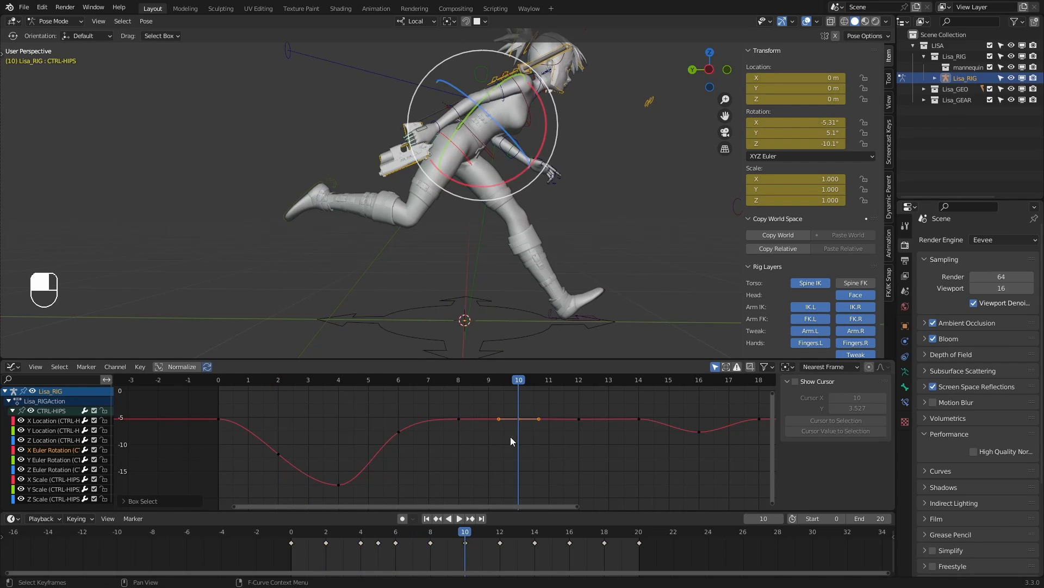
key("g")
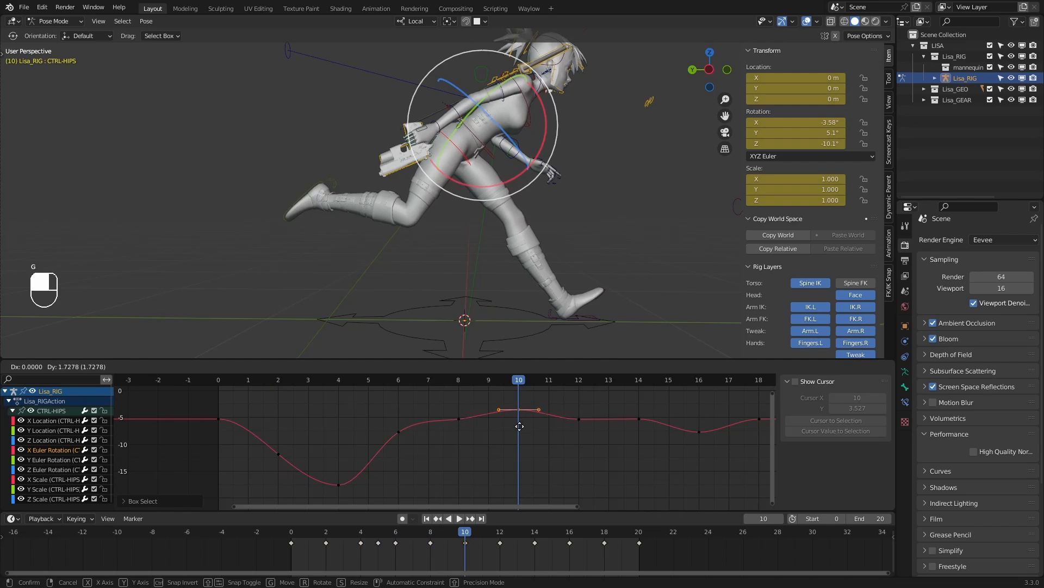
key("Escape")
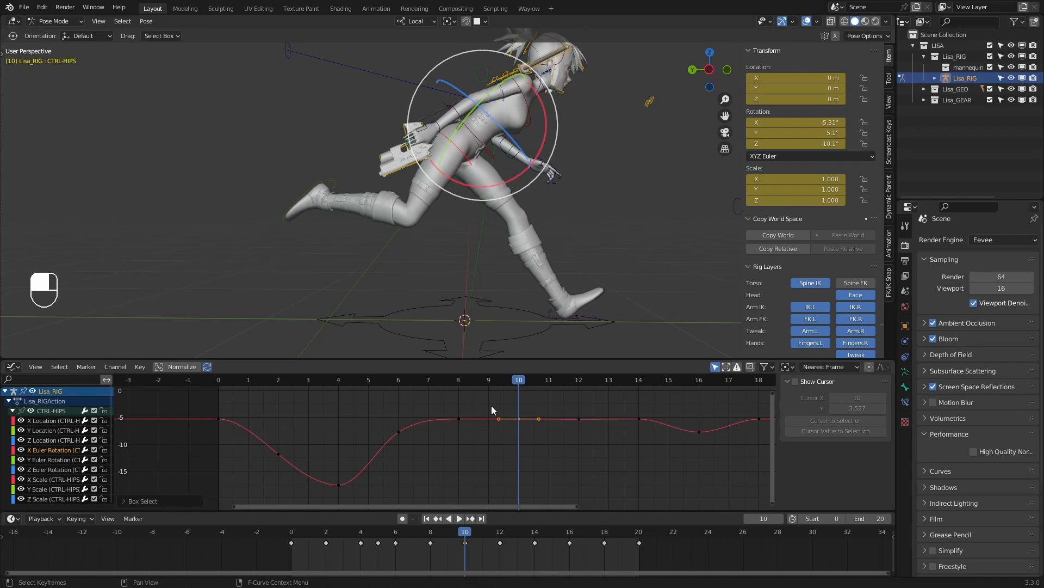
key("space")
left_click_drag(315, 379, 454, 448)
left_click(449, 382)
key("g")
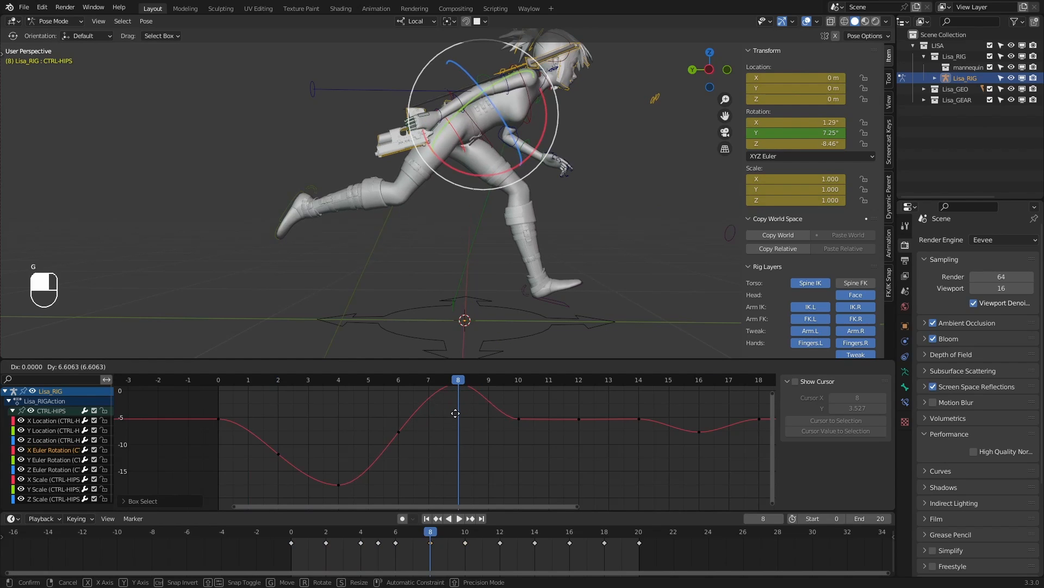
right_click(451, 418)
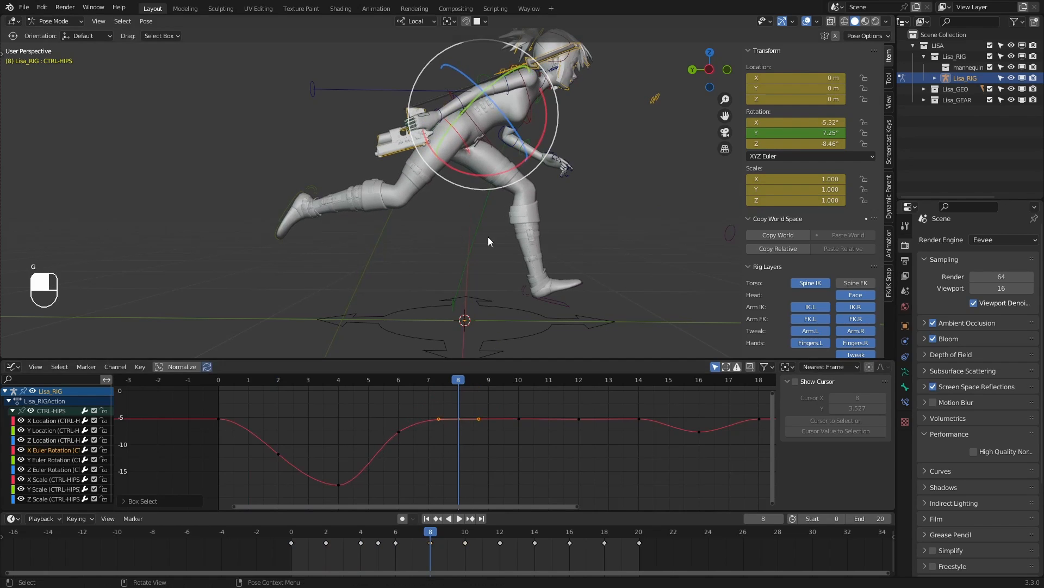
left_click(393, 381)
left_click_drag(392, 391, 422, 459)
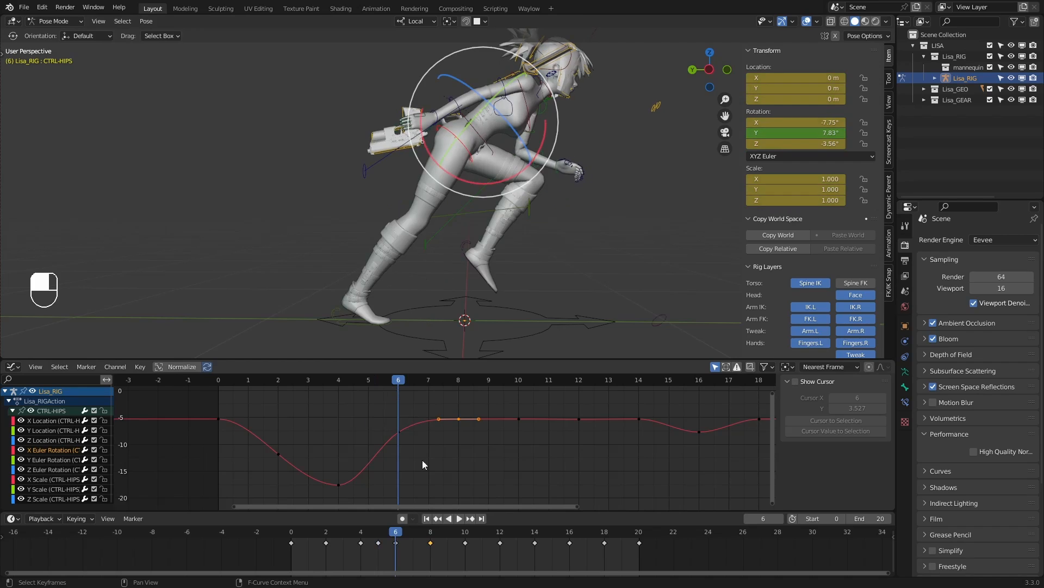
key("g")
left_click(388, 405)
key("g")
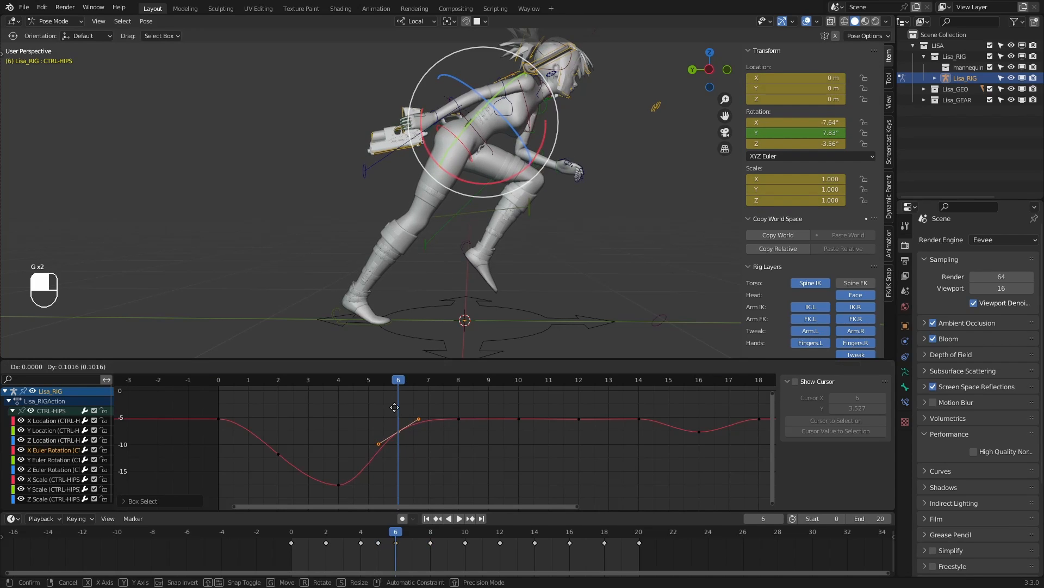
left_click(390, 407)
Lower the frame 10 keyframe on the hips' X Euler Rotation curve to about -7.95°
left_click_drag(392, 384, 509, 432)
left_click(527, 379)
key("g")
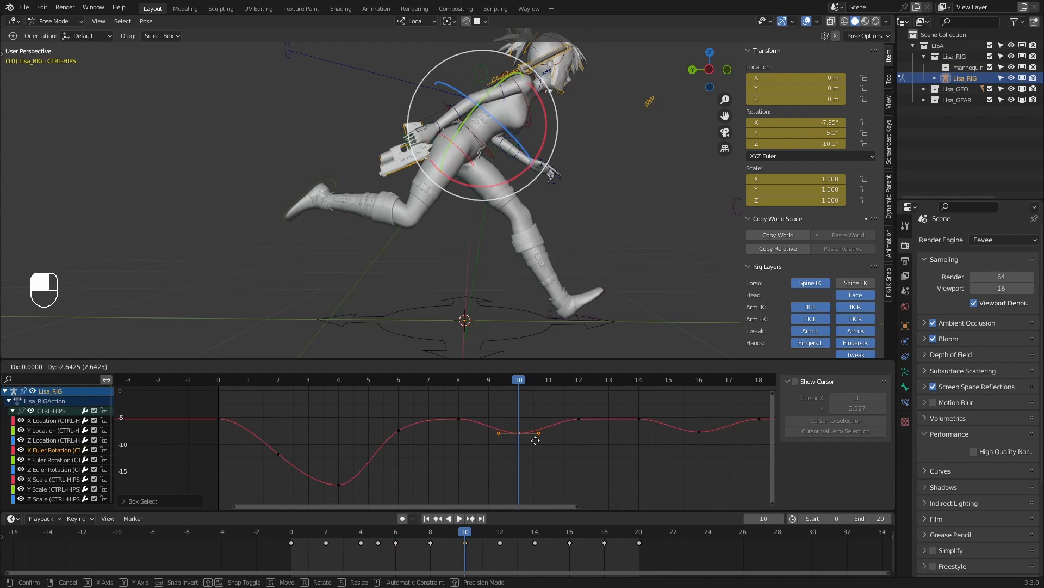
left_click(535, 440)
Lower the frame 6 keyframe on the hips' X rotation curve slightly and play the cycle
left_click_drag(380, 415, 425, 444)
key("g")
left_click(416, 435)
key("space")
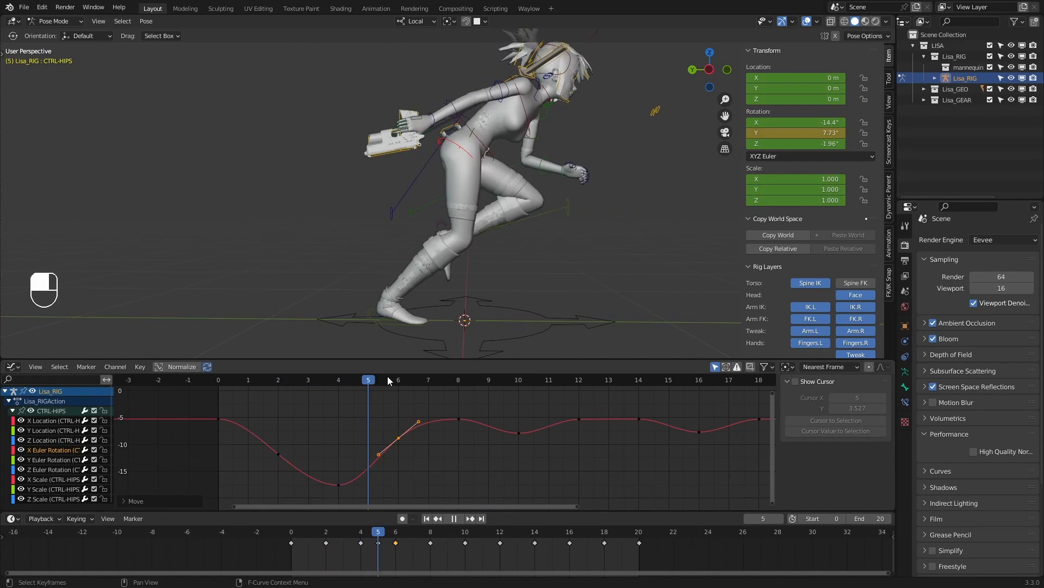
left_click_drag(388, 377, 507, 453)
key("g")
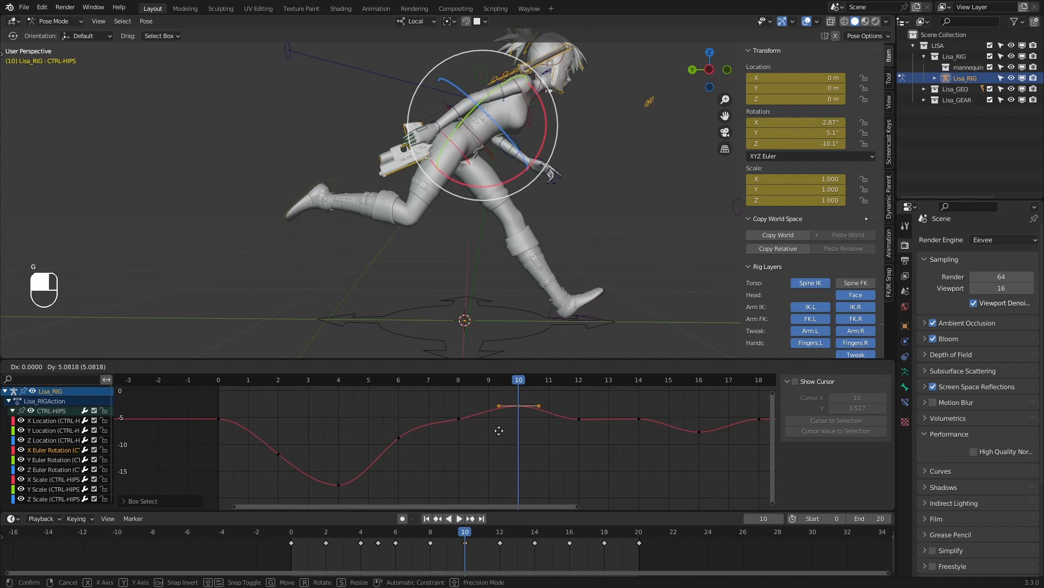
left_click(501, 434)
left_click_drag(226, 380, 516, 411)
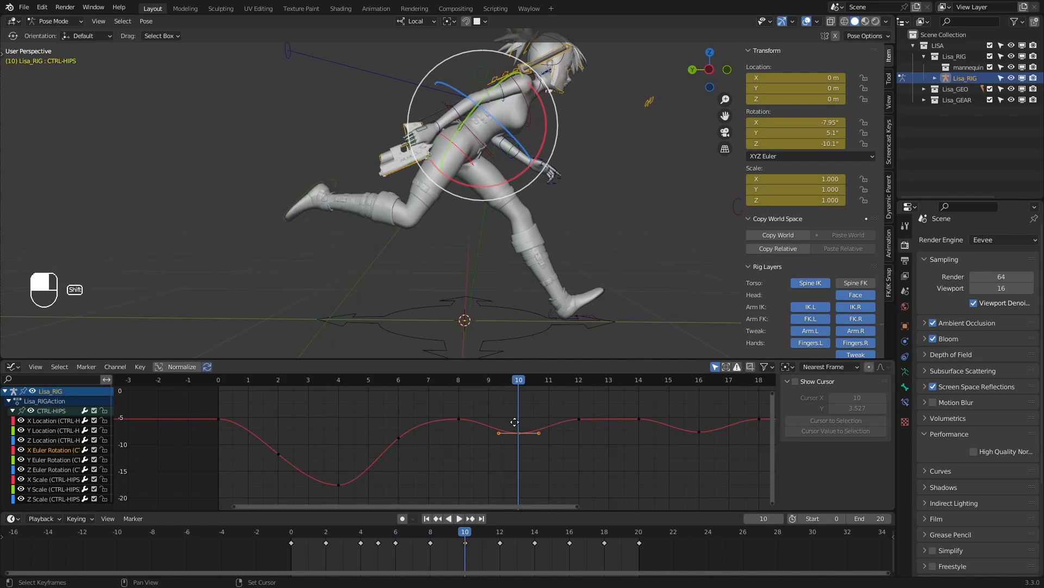
middle_click_drag(516, 416, 473, 408)
scroll(475, 389, "down", 1)
key("space")
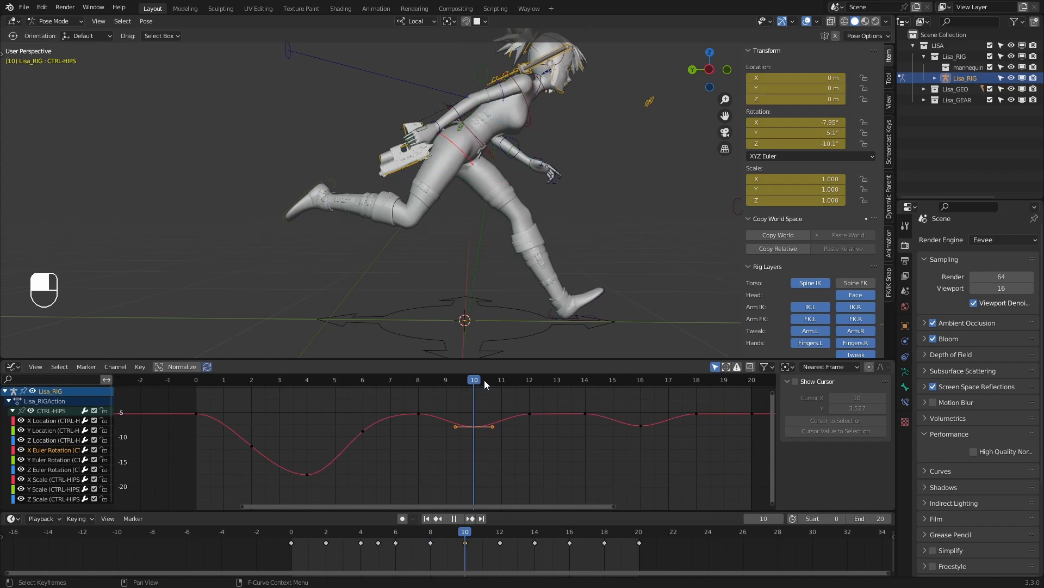
Copy the hips' X rotation value from frame 2 and enter it, -11.8608°, at frame 12
left_click(261, 382)
left_click_drag(232, 435, 269, 469)
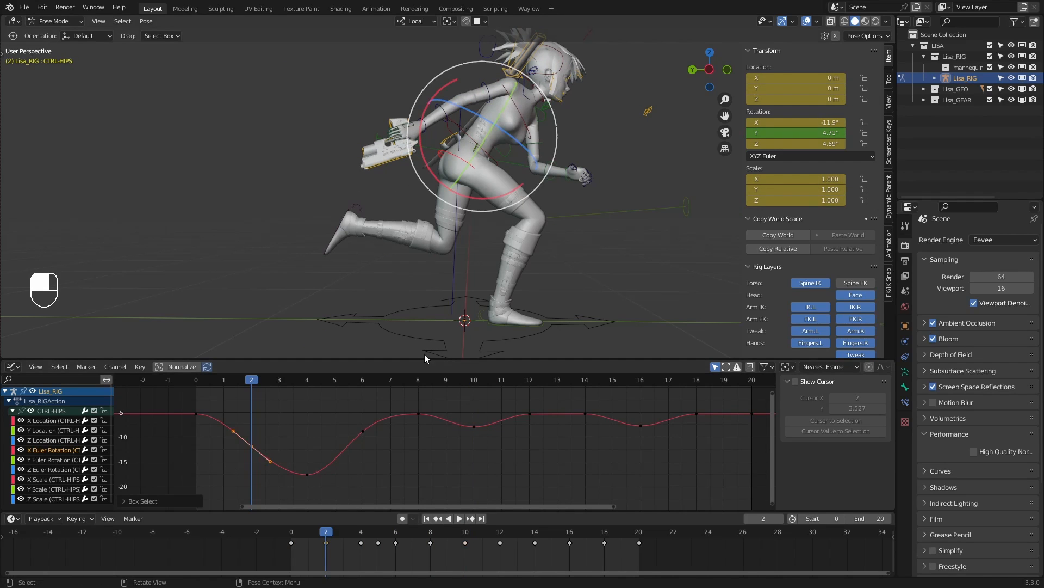
left_click(806, 122)
key("ctrl+c")
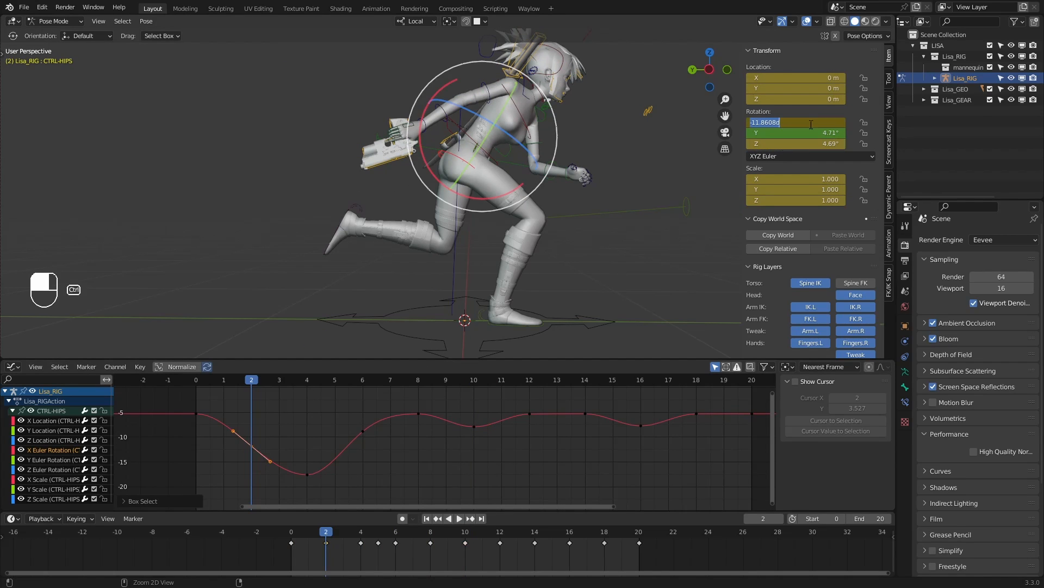
left_click(497, 403)
left_click(533, 379)
left_click_drag(541, 402, 517, 426)
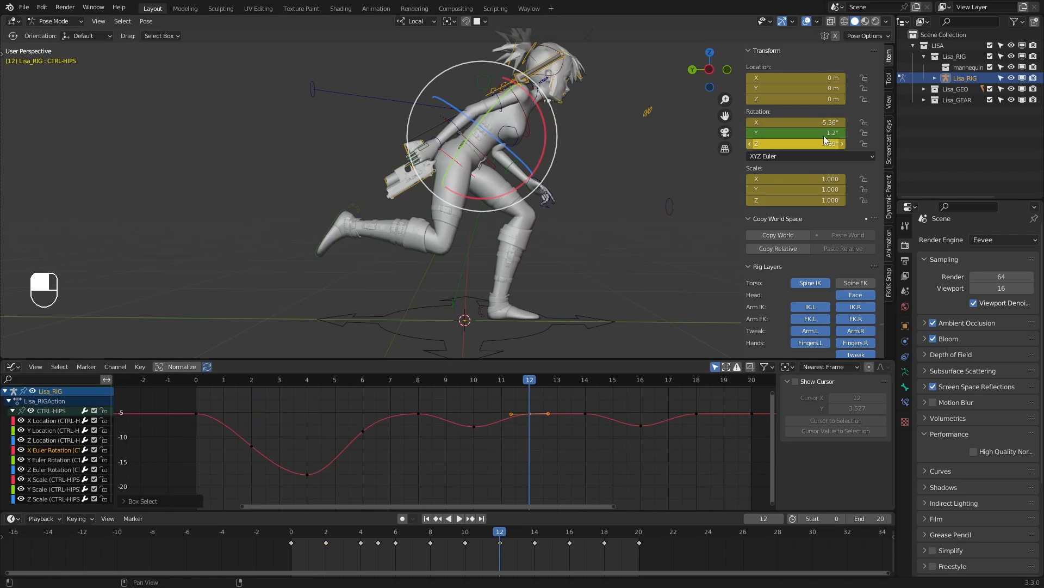
left_click(810, 123)
key("ctrl+v")
key("Return")
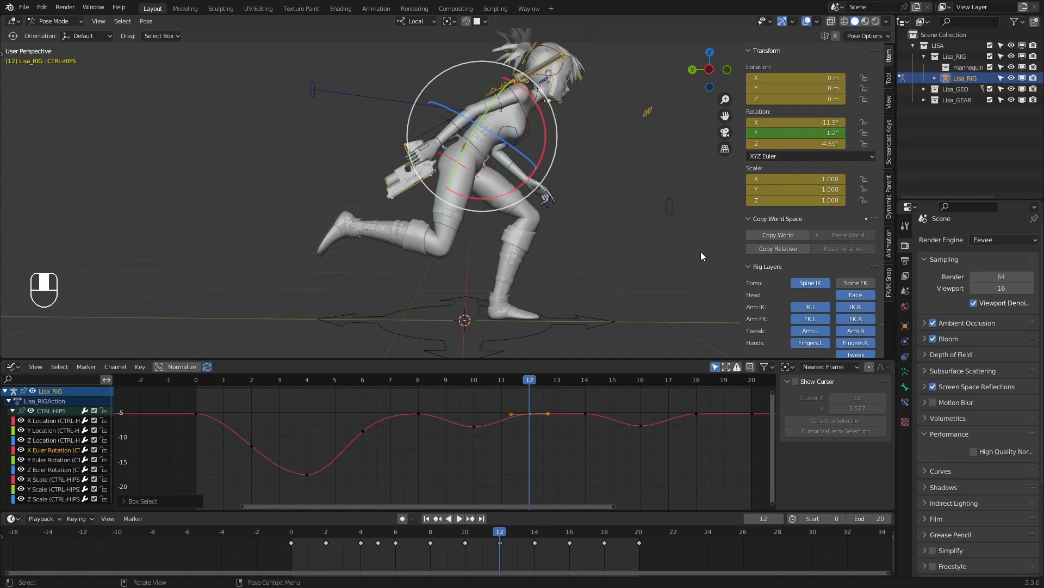
Compare the hips' pose and X rotation curve at frames 4, 12 and 14
left_click(309, 383)
left_click_drag(289, 462, 358, 480)
left_click(819, 133)
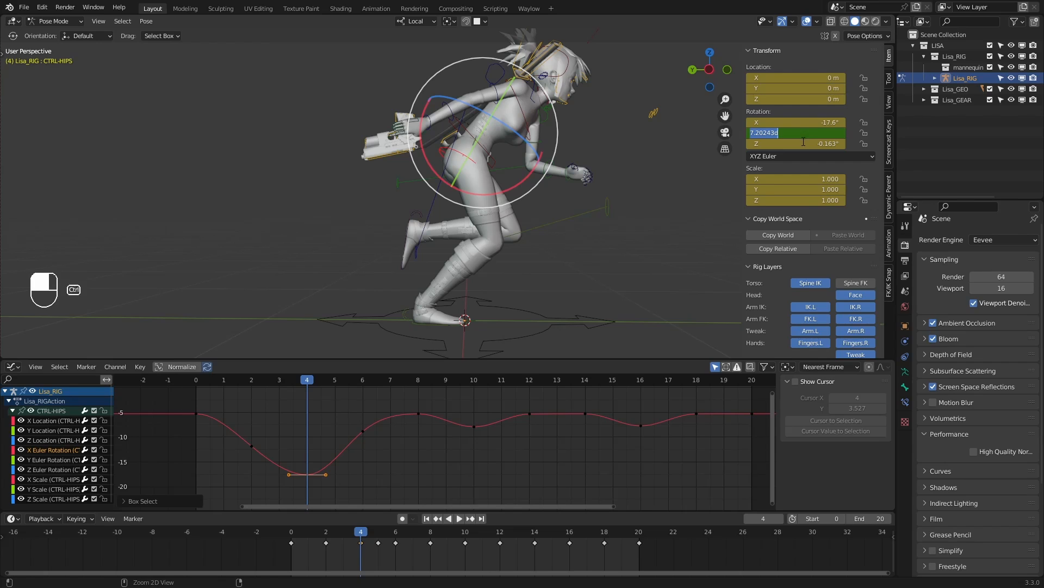
left_click(502, 402)
left_click(530, 377)
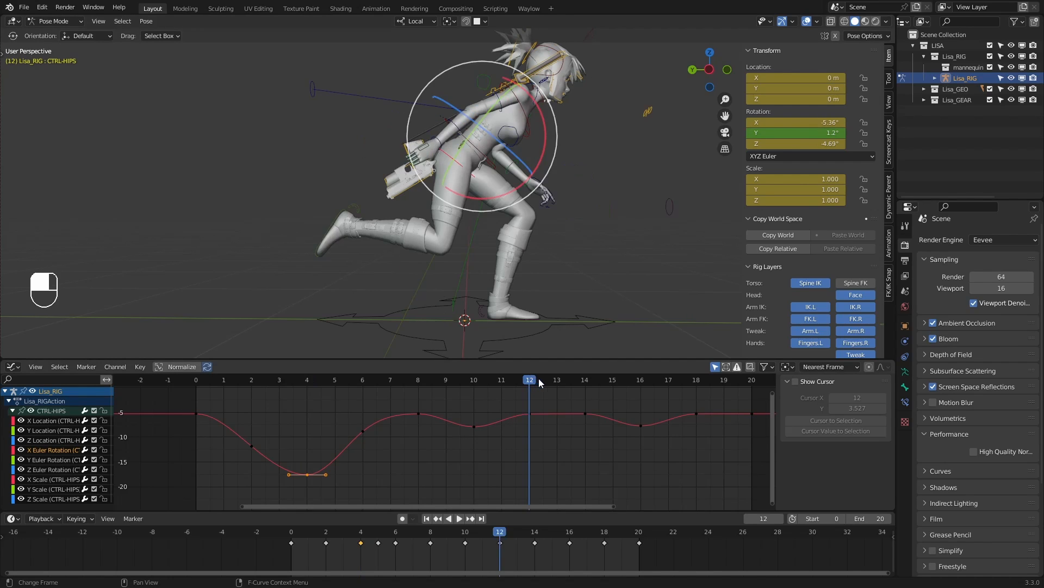
left_click_drag(548, 378, 576, 435)
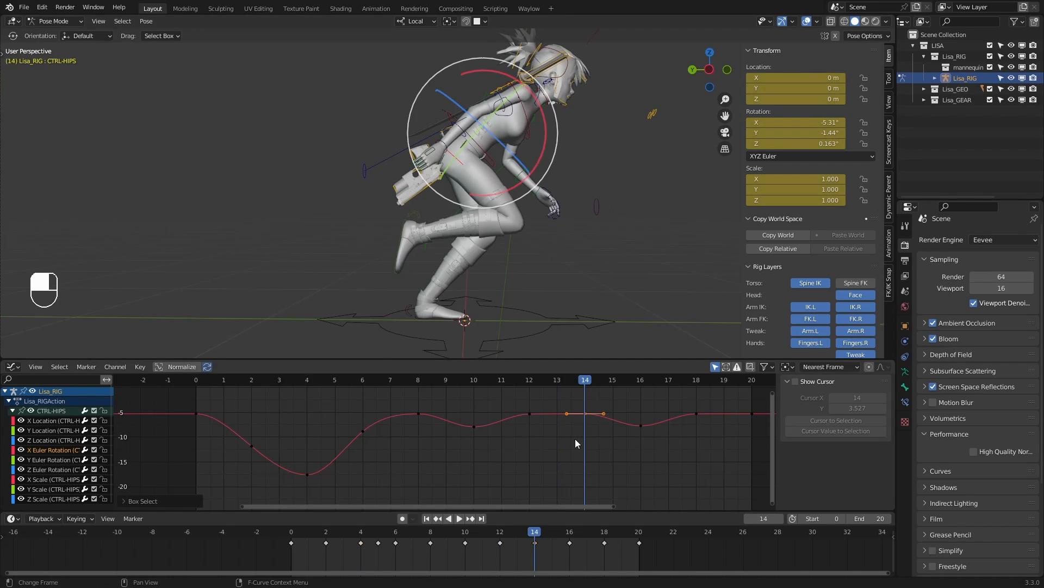
left_click(468, 381)
left_click(530, 381)
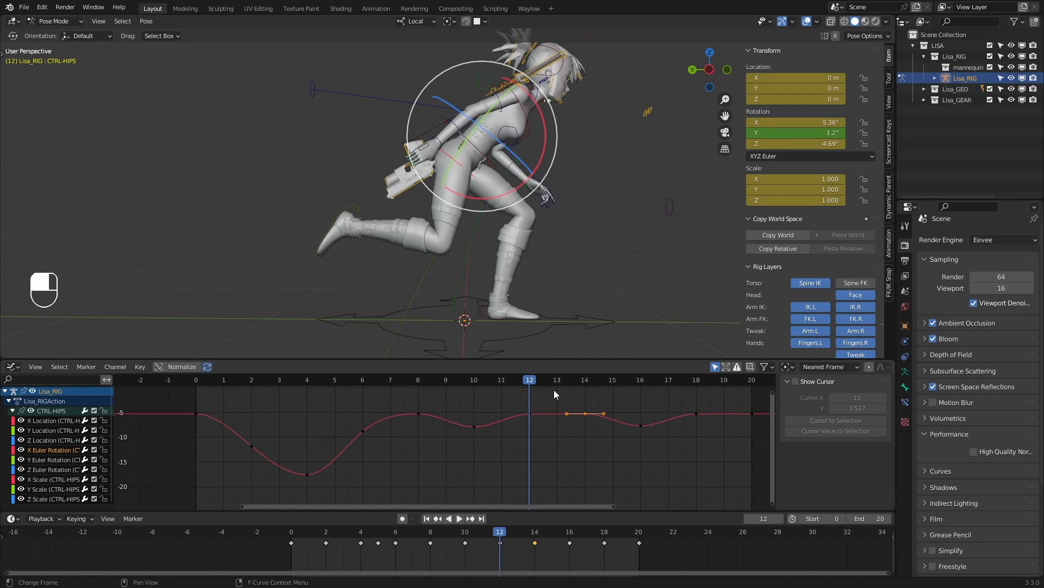
left_click_drag(553, 389, 492, 454)
Try to give the hips' X rotation at frame 12 the frame 2 value, -11.8608°, and undo it
left_click(250, 384)
left_click_drag(285, 426, 225, 468)
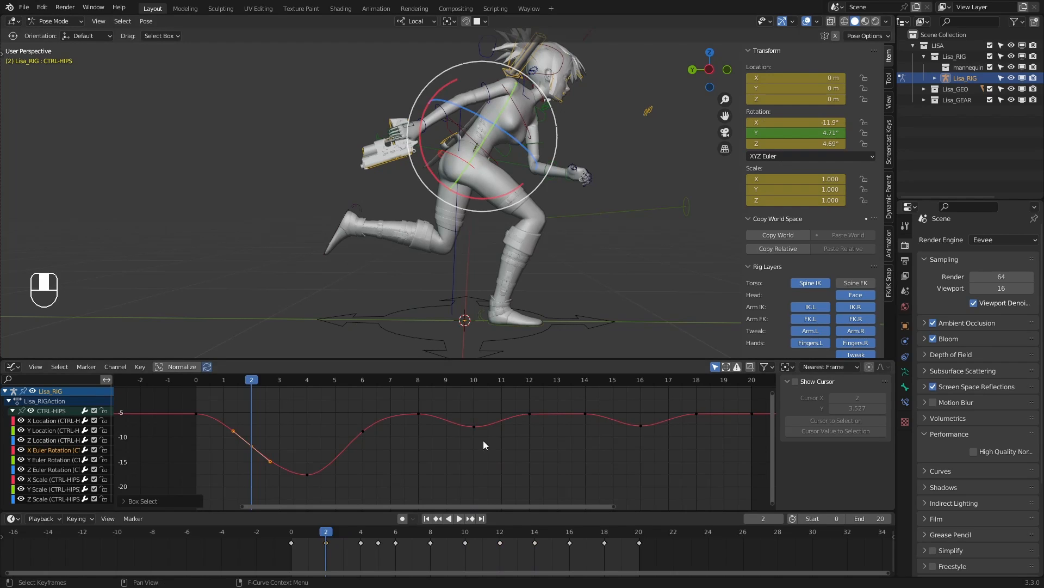
left_click(530, 381)
left_click_drag(517, 404, 544, 417)
double_click(808, 123)
key("ctrl+v")
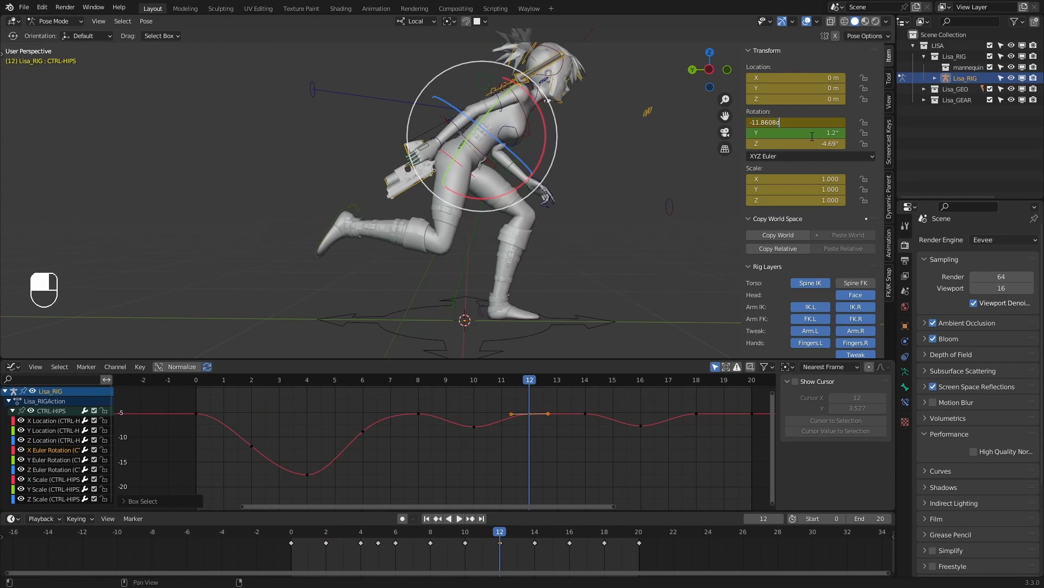
key("Return")
key("ctrl+z")
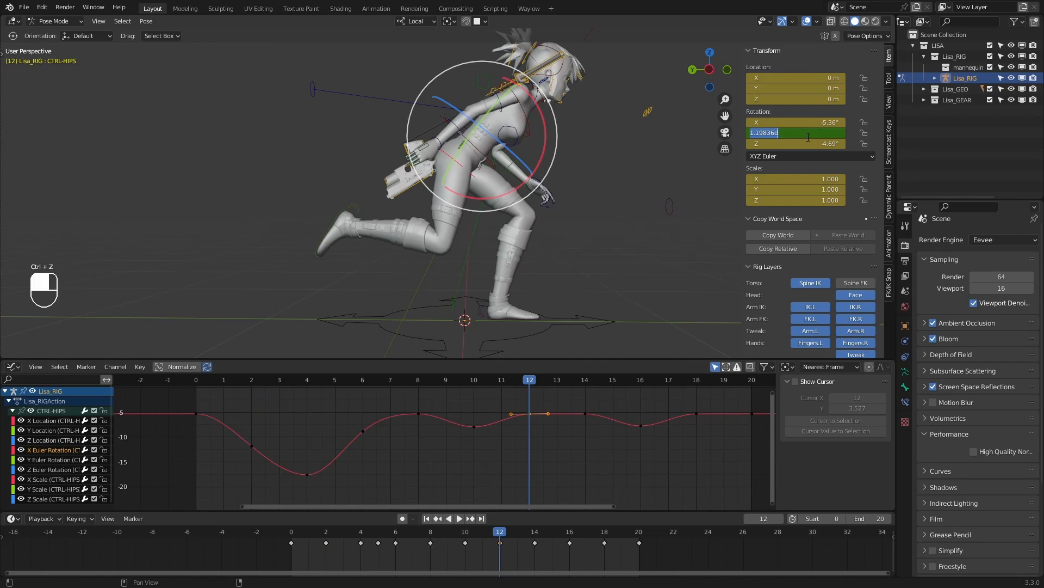
Try entering the copied -11.9° X rotation at frame 12 again, then try moving that keyframe on the curve
double_click(814, 121)
left_click(815, 121)
key("Return")
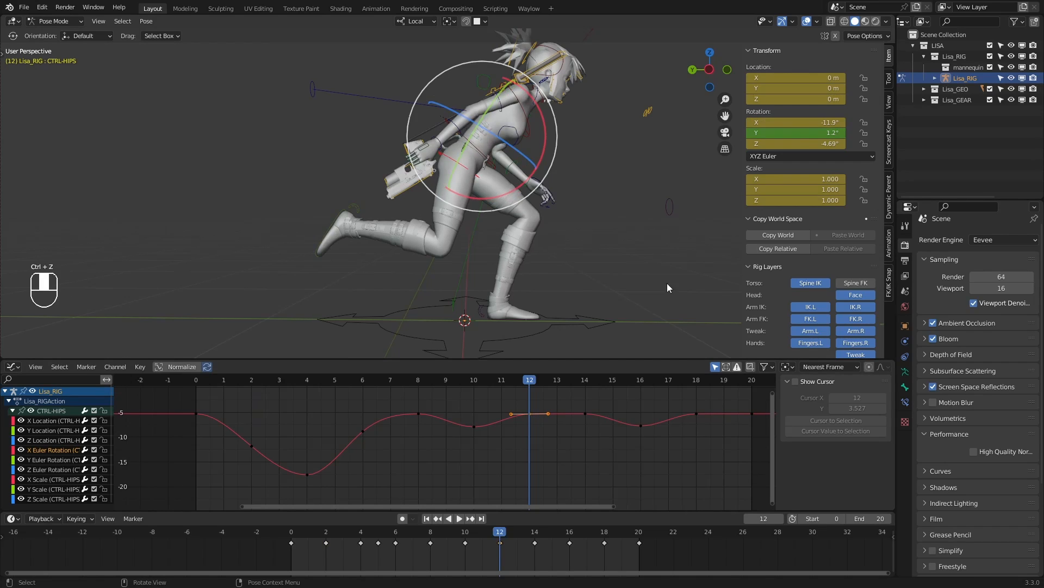
left_click(560, 397)
left_click_drag(514, 400, 560, 433)
key("g")
key("Escape")
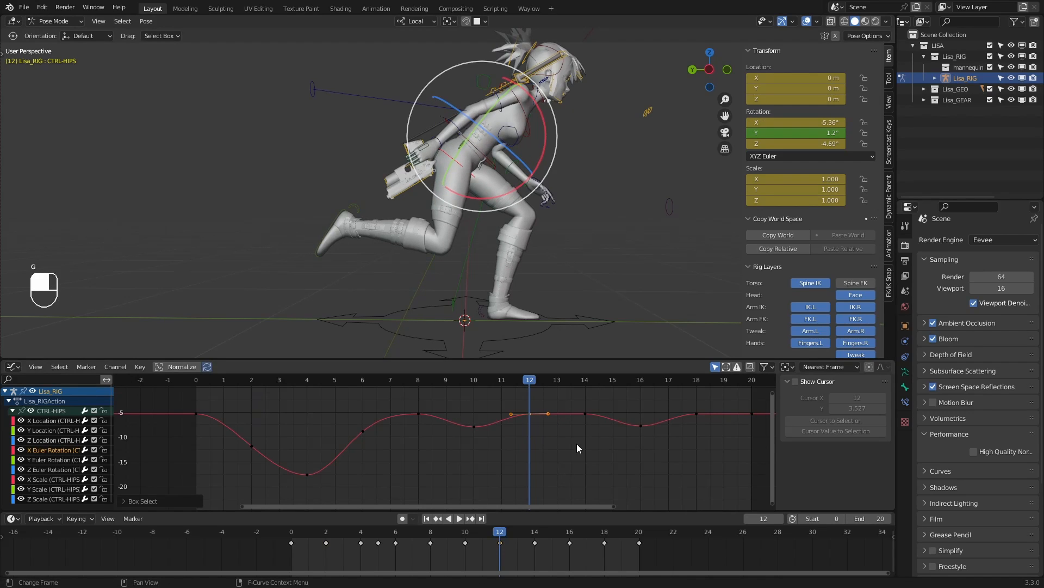
Compare the hips' X rotation at frames 12, 2 and 14 with the whole curve in view
mouse_move(520, 380)
left_mouse_down()
mouse_move(480, 382)
mouse_move(531, 385)
left_mouse_up()
left_click(627, 403)
middle_click_drag(628, 402, 614, 427, "ctrl")
left_click_drag(529, 406, 509, 427)
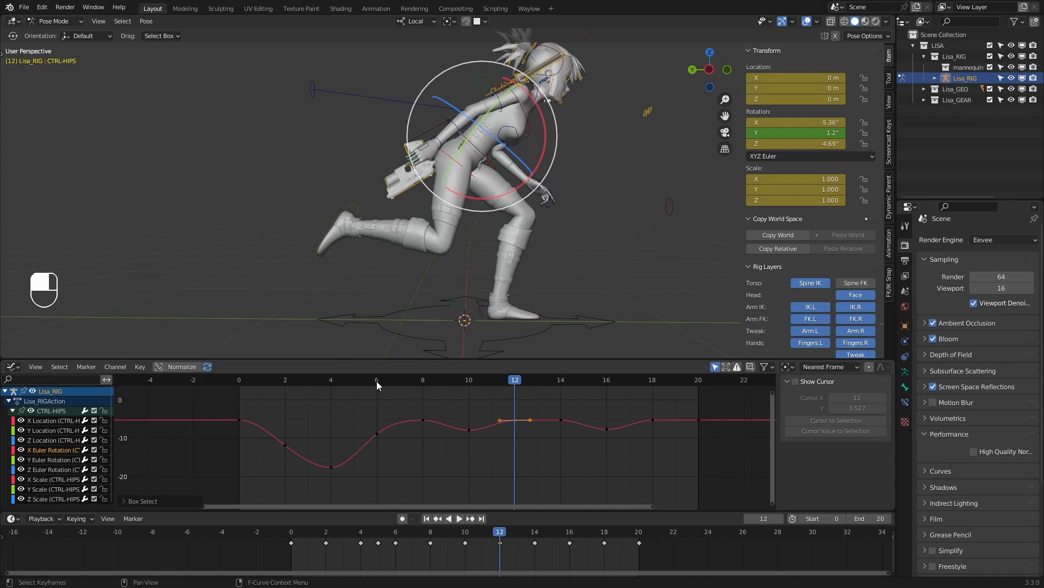
left_click(304, 382)
left_click_drag(302, 381, 279, 384)
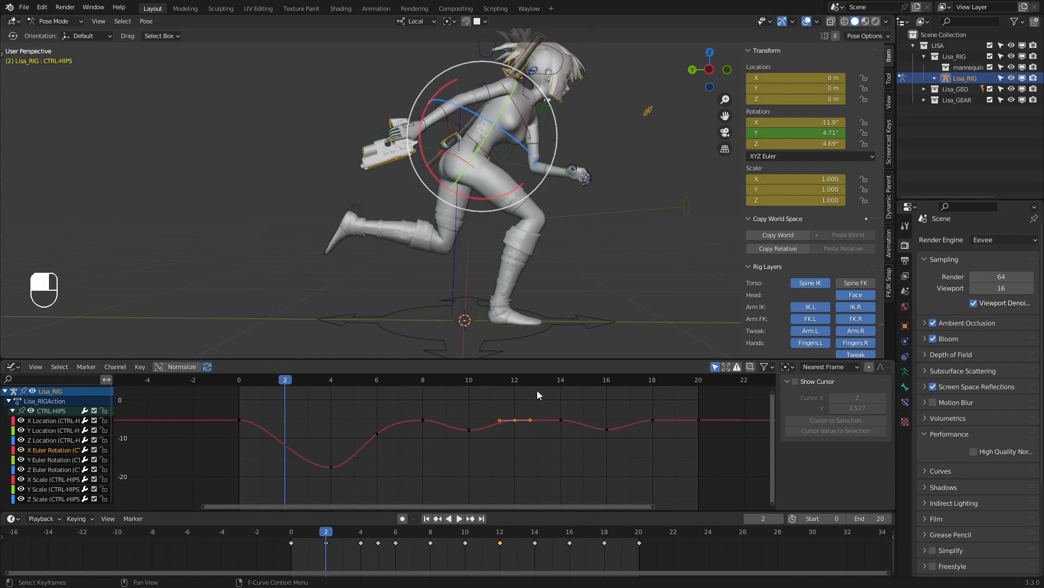
left_click(559, 381)
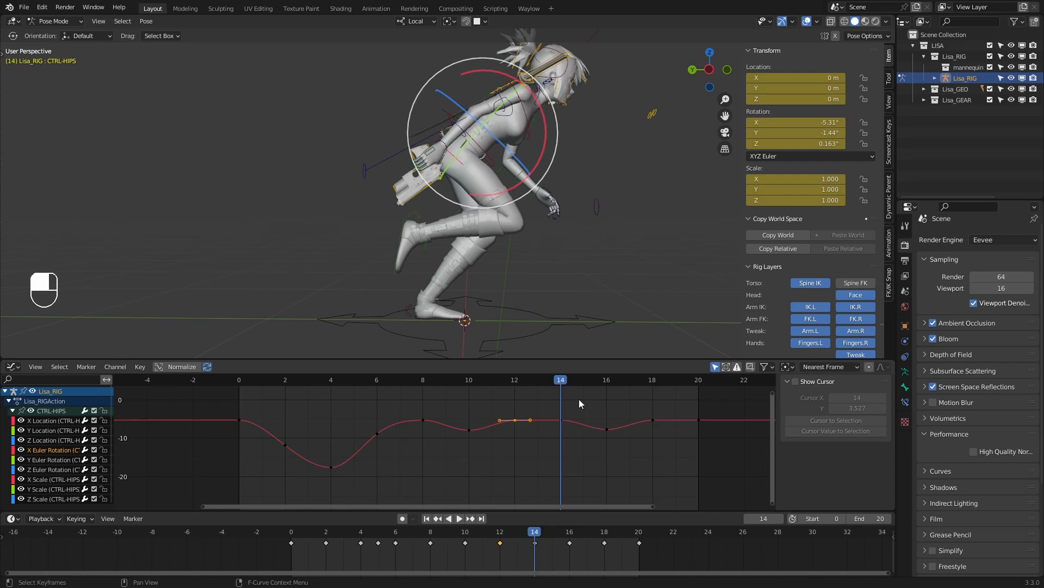
Try copying the hips' X rotation from frame 4, -17.6°, to frame 14 and play the cycle
left_click(331, 467)
key("ctrl+g")
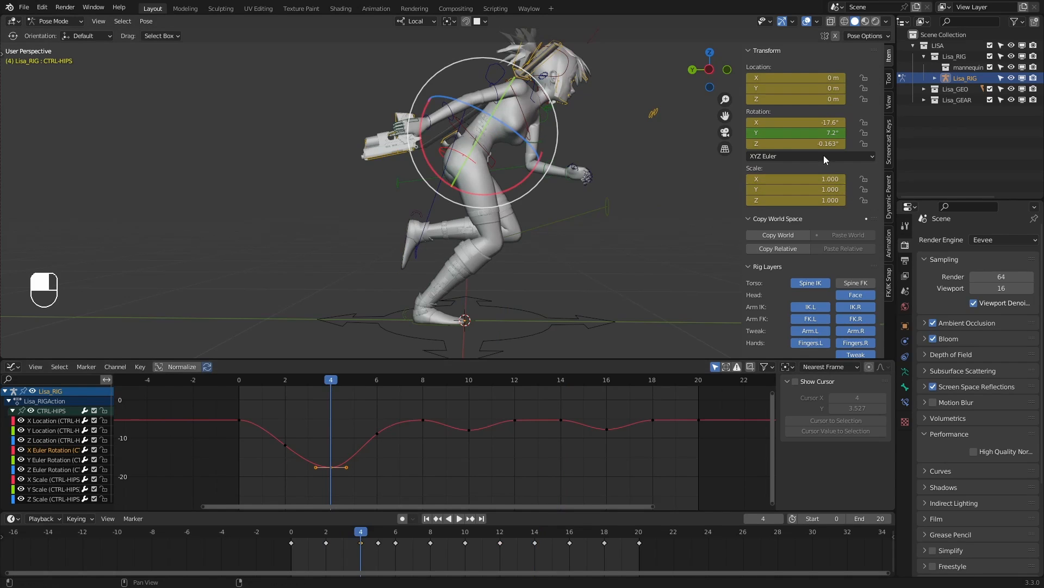
key("ctrl+c")
left_click(555, 380)
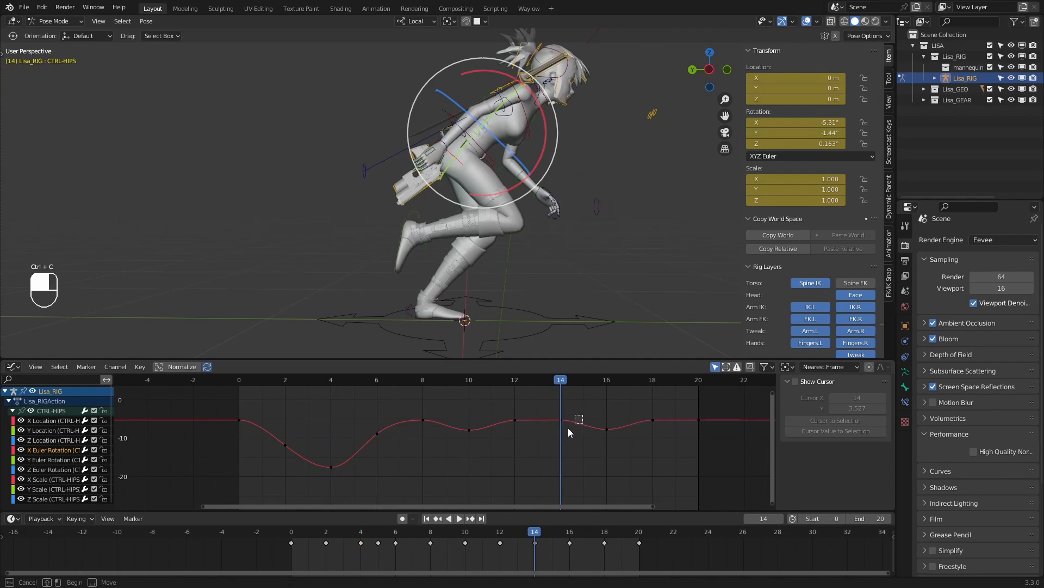
left_click_drag(568, 432, 553, 412)
key("ctrl+v")
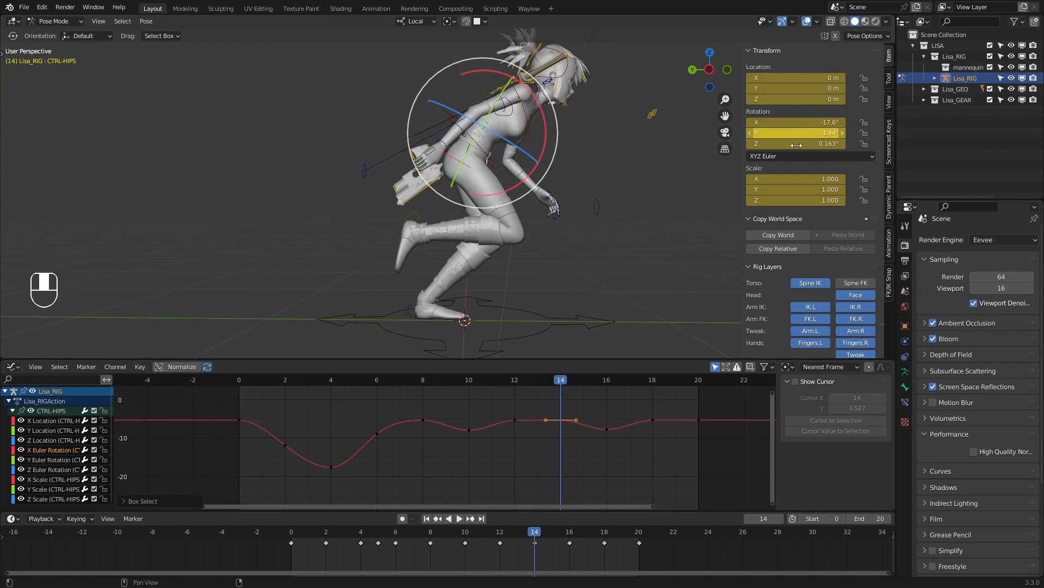
key("space")
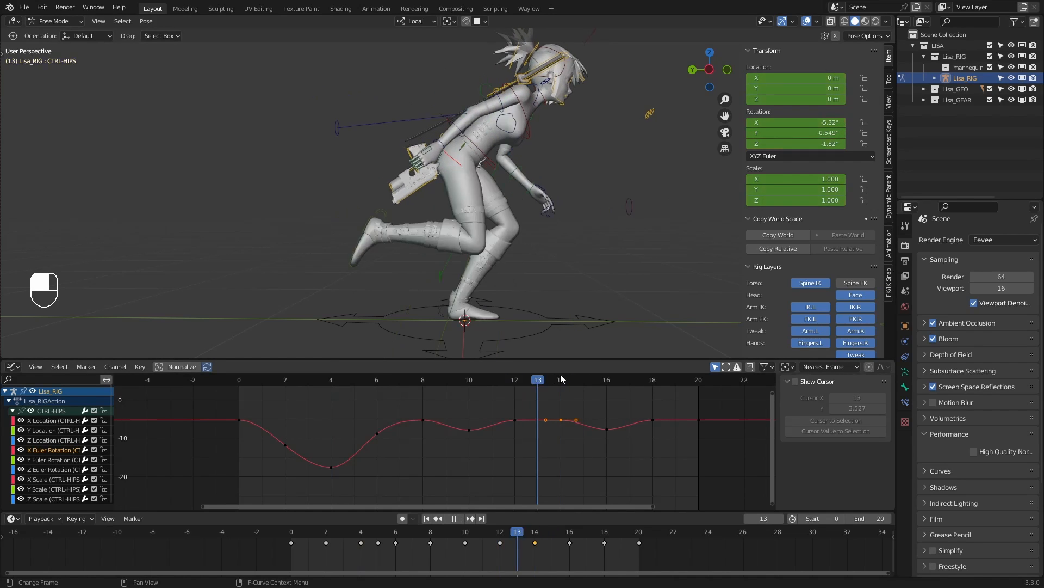
key("space")
Try rotating the hips control about its X axis at frame 16 and undo the rotation
left_click(666, 190)
left_click(463, 158)
key("r")
key("x")
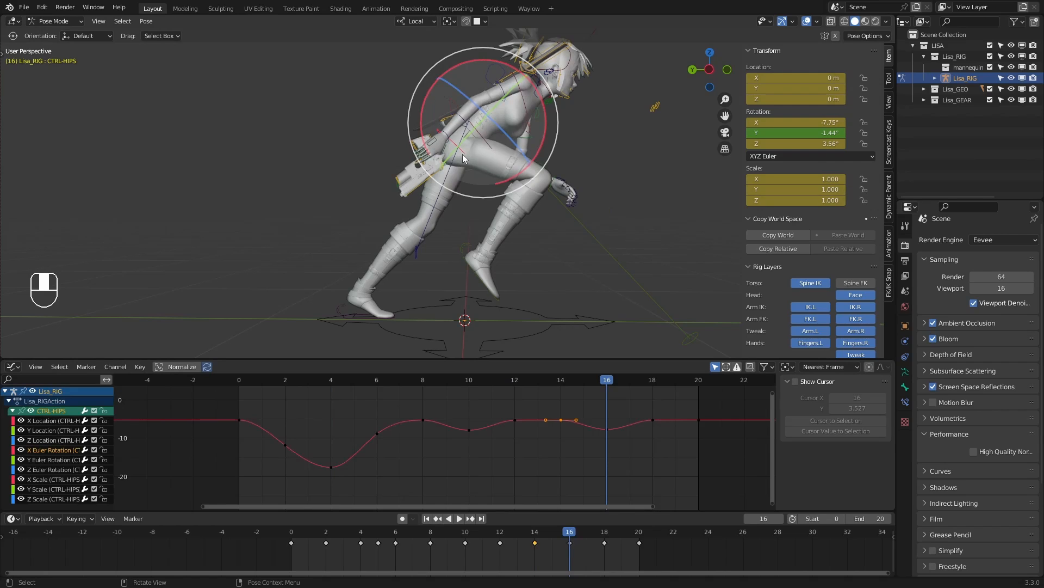
left_click(554, 164)
key("ctrl+z")
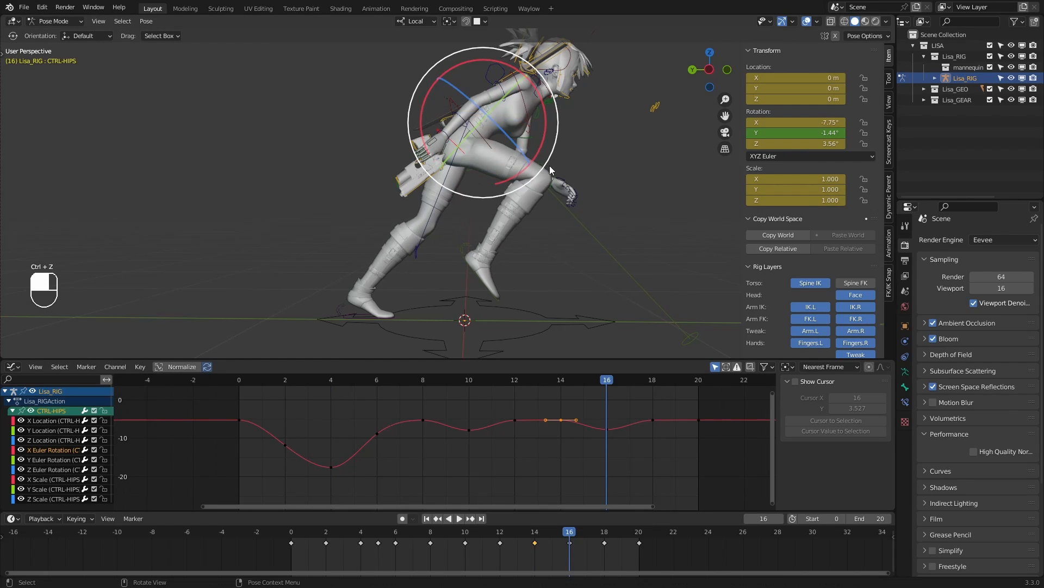
key("g")
right_click(624, 381)
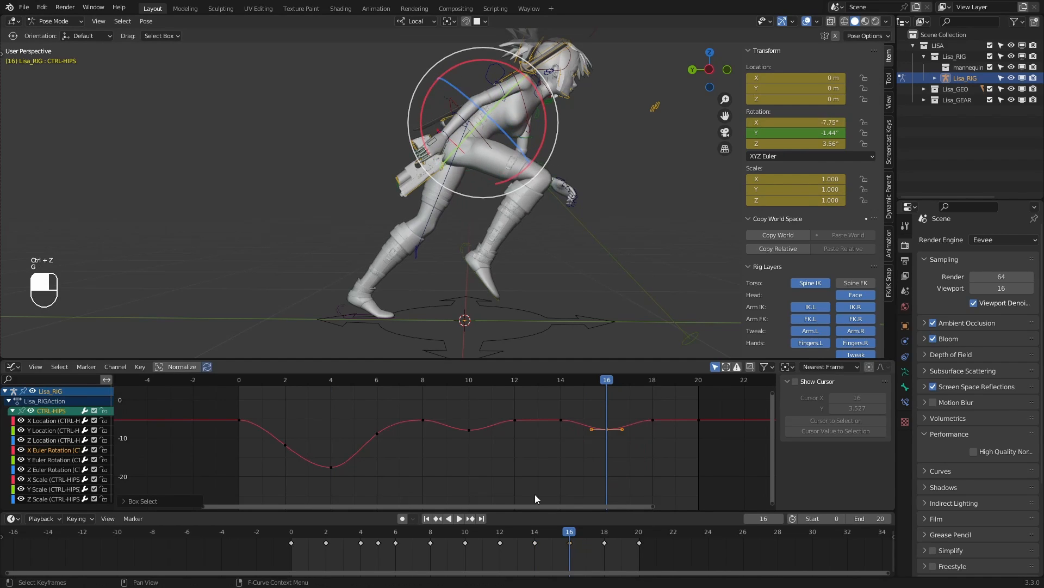
Lower the frame 12 keyframe on the hips' X Euler Rotation curve to about -14° and check it against frame 2
left_click(517, 382)
left_click_drag(503, 434, 539, 412)
key("g")
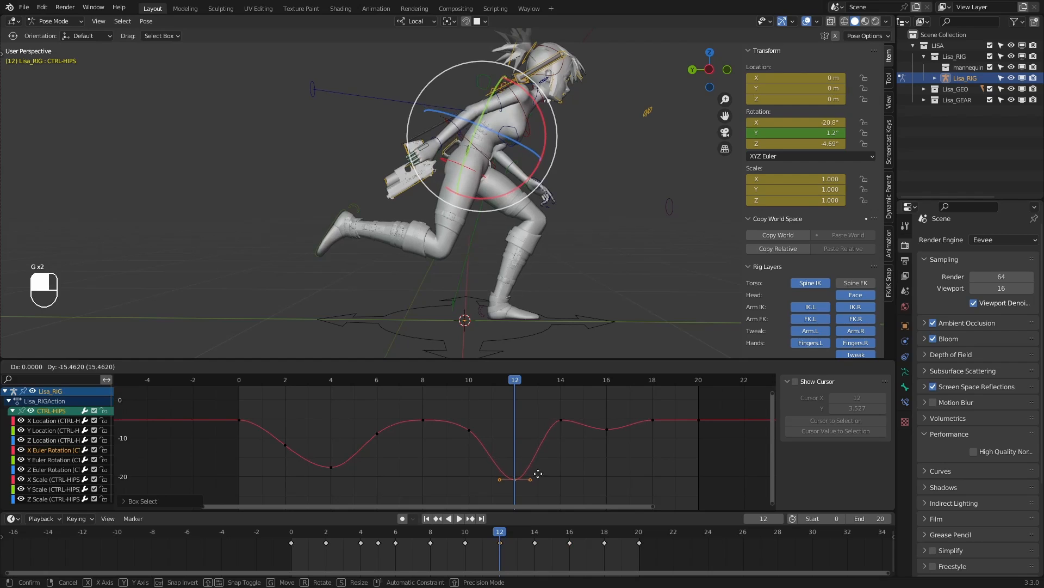
left_click(552, 437)
left_click(285, 381)
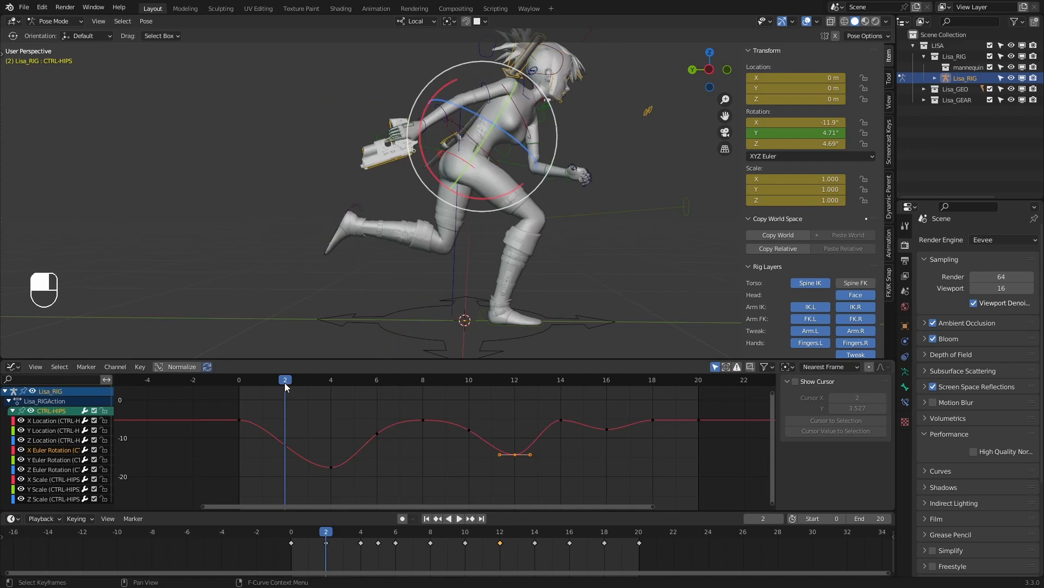
Lower the frame 14 keyframe on the hips' X Euler Rotation curve to about -17.4°
left_click(561, 380)
left_click_drag(554, 409, 564, 426)
key("g")
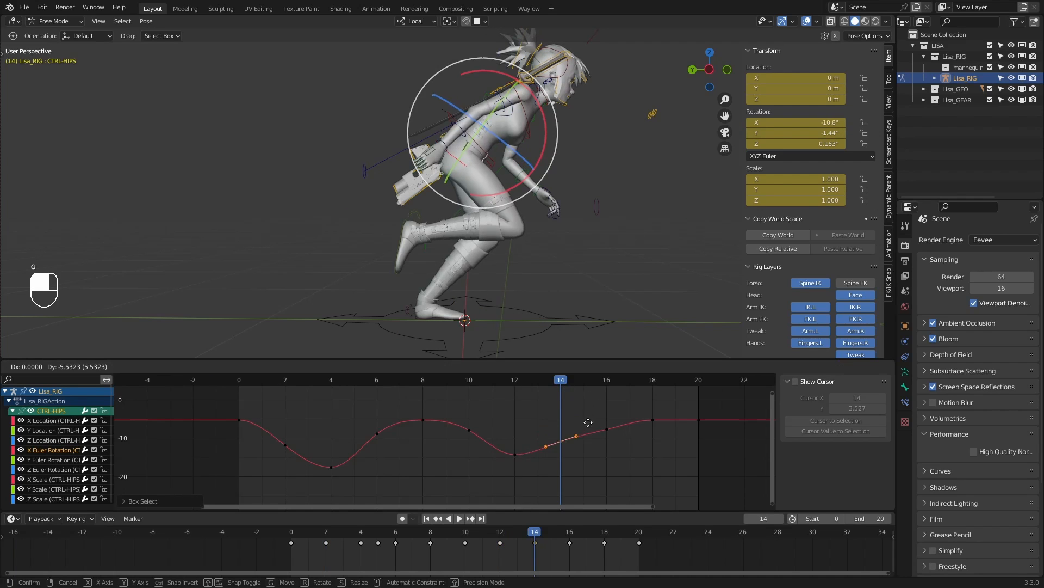
left_click(550, 429)
Raise the hips' X rotation keyframe at frame 12 slightly and the one at frame 14 to about -15.5°
left_click(515, 454)
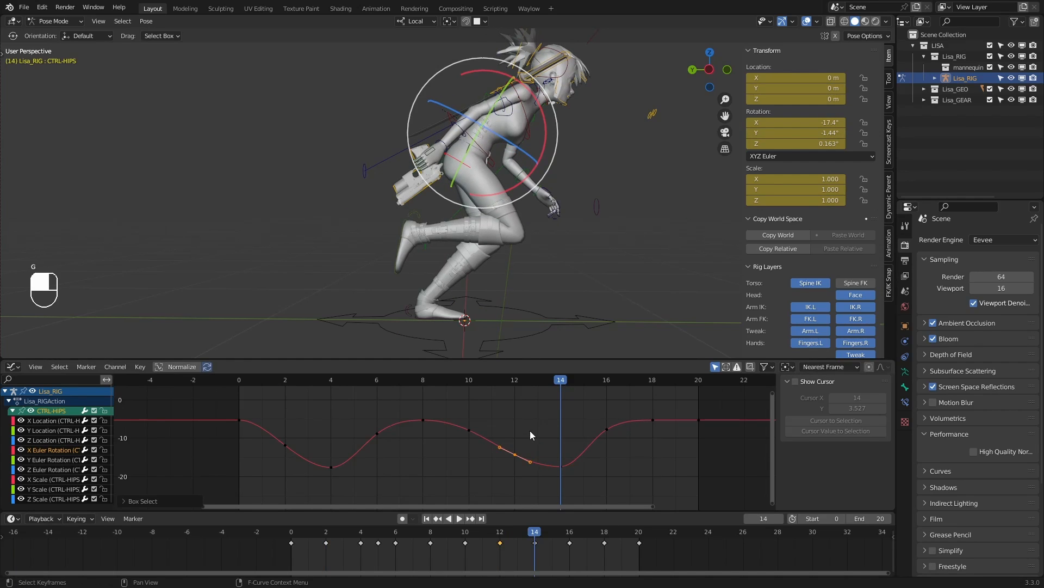
key("g")
left_click(531, 427)
left_click(563, 465)
key("g")
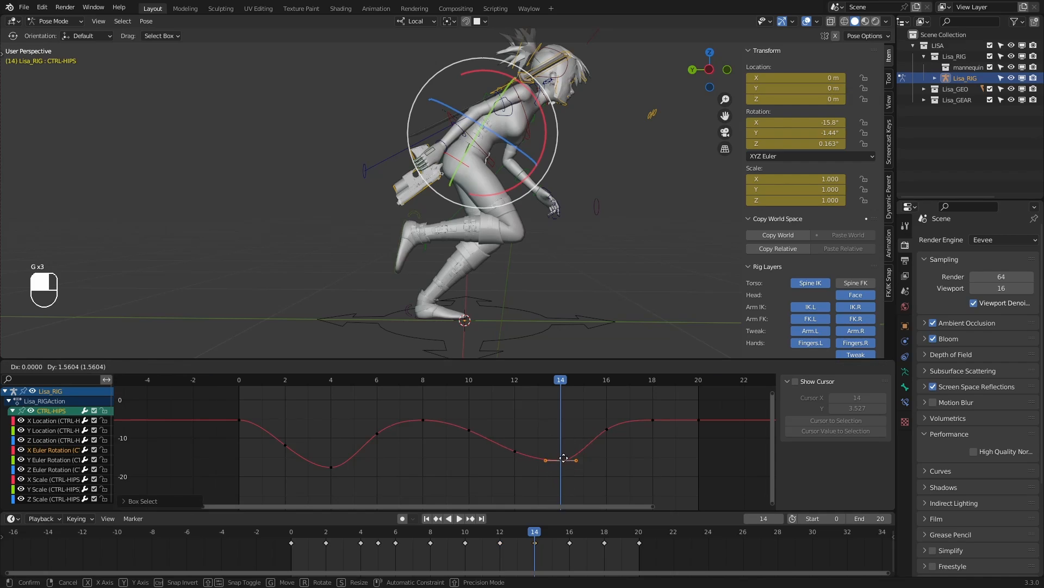
left_click(565, 461)
Fine-tune the frame 12 keyframe on the hips' X rotation curve to about -13° and play the cycle
left_click_drag(503, 462, 531, 425)
key("g")
left_click(533, 415)
key("space")
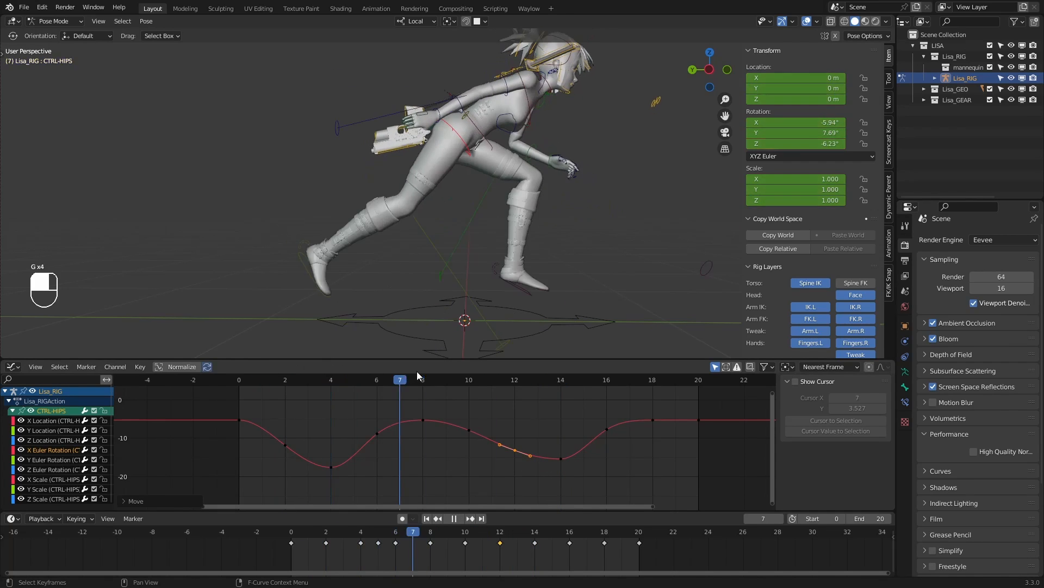
key("space")
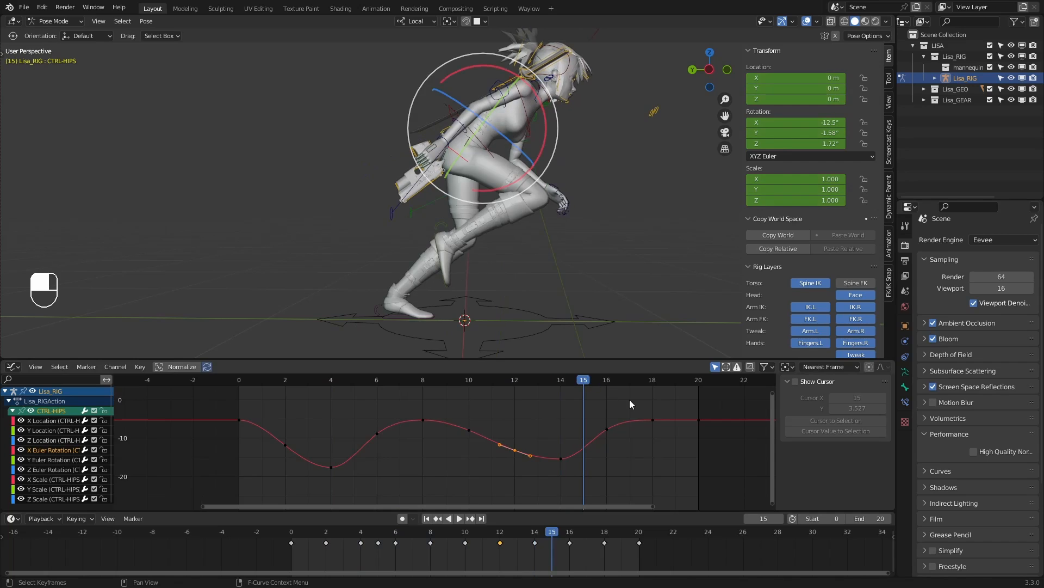
Compare the hips' X rotation keyframes at frames 16, 8, 20 and 10
left_click_drag(631, 395, 602, 430)
left_click(596, 381)
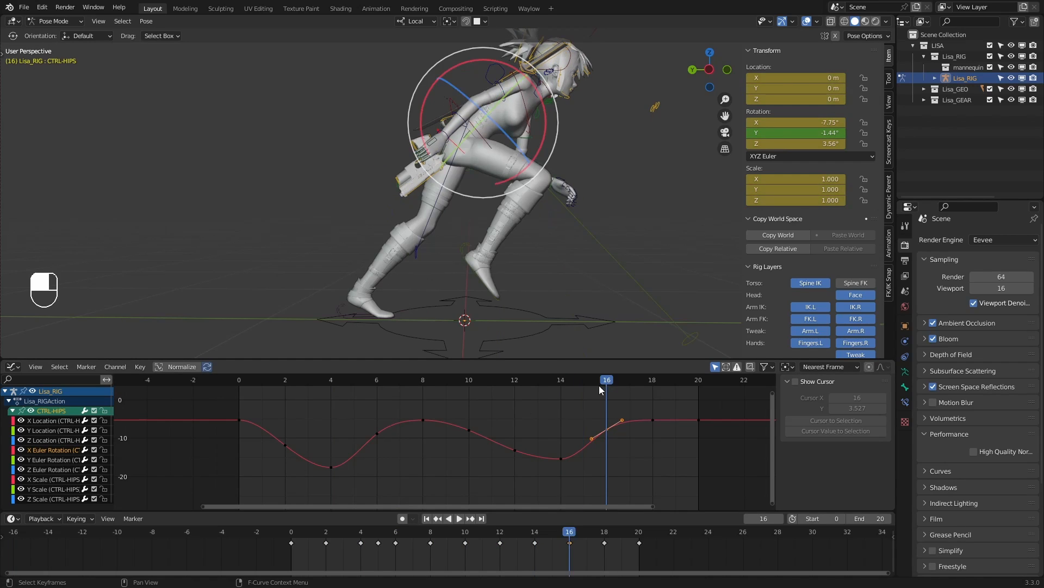
left_click(425, 376)
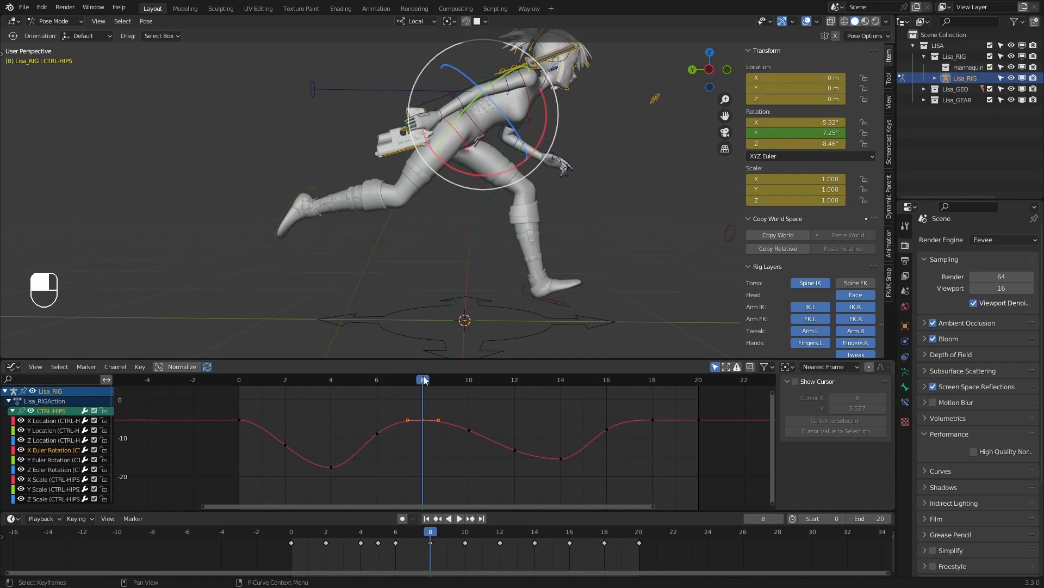
left_click(689, 379)
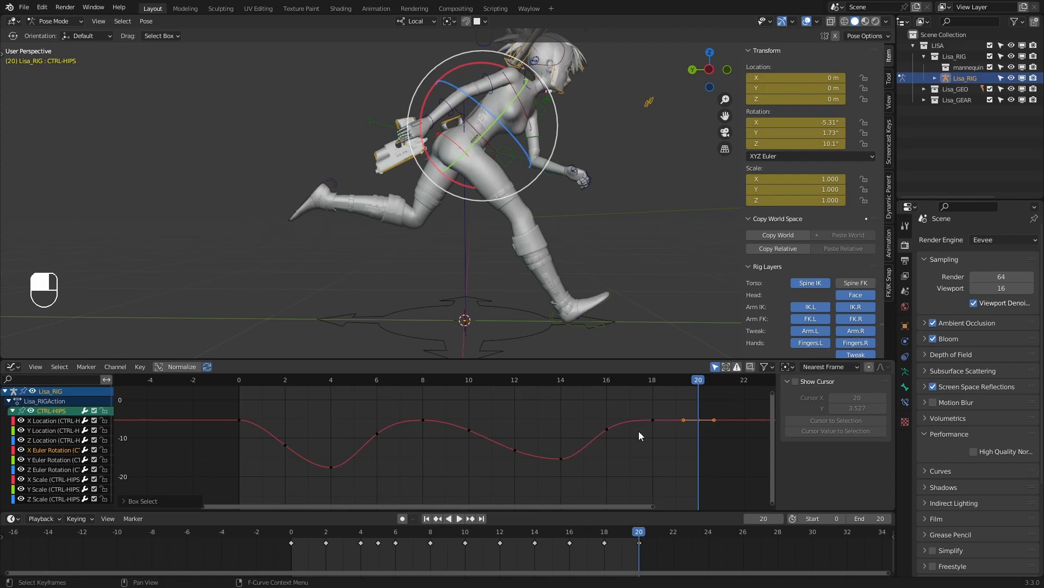
left_click(469, 382)
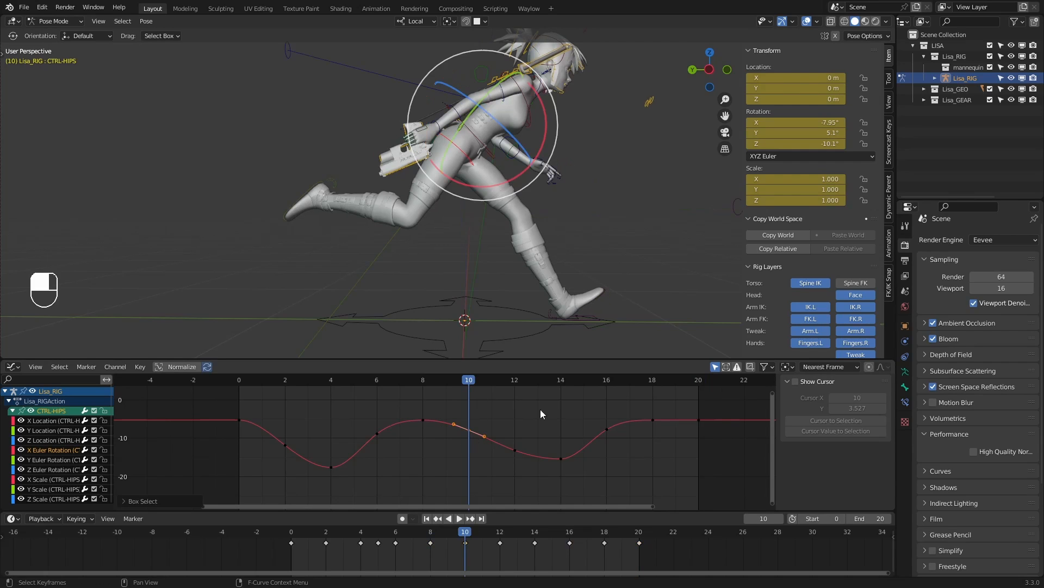
Lower the frame 20 keyframe on the hips' X Euler Rotation curve to about -7.58°
left_click(710, 381)
left_click(716, 399)
key("g")
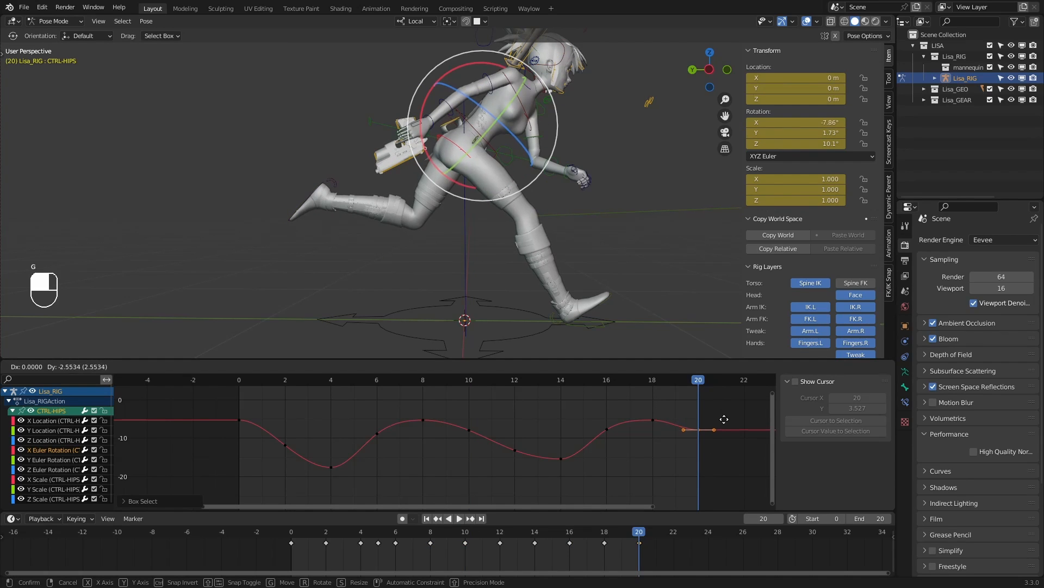
left_click(724, 418)
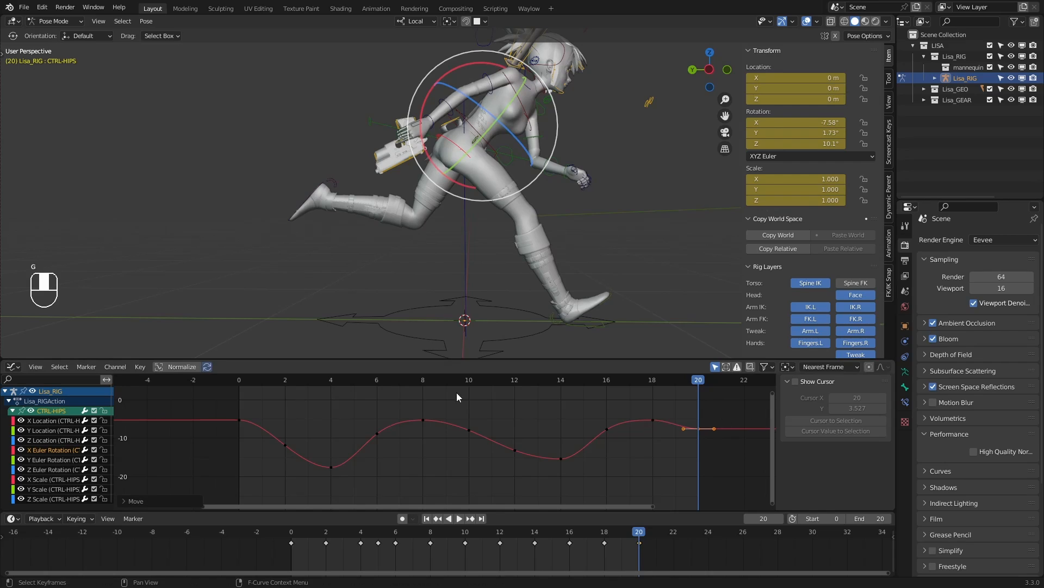
Copy the hips' X rotation value from frame 10 and enter it, -7.95298°, at frame 20
left_click(469, 381)
left_click_drag(482, 413, 466, 449)
left_click(819, 123)
key("ctrl+c")
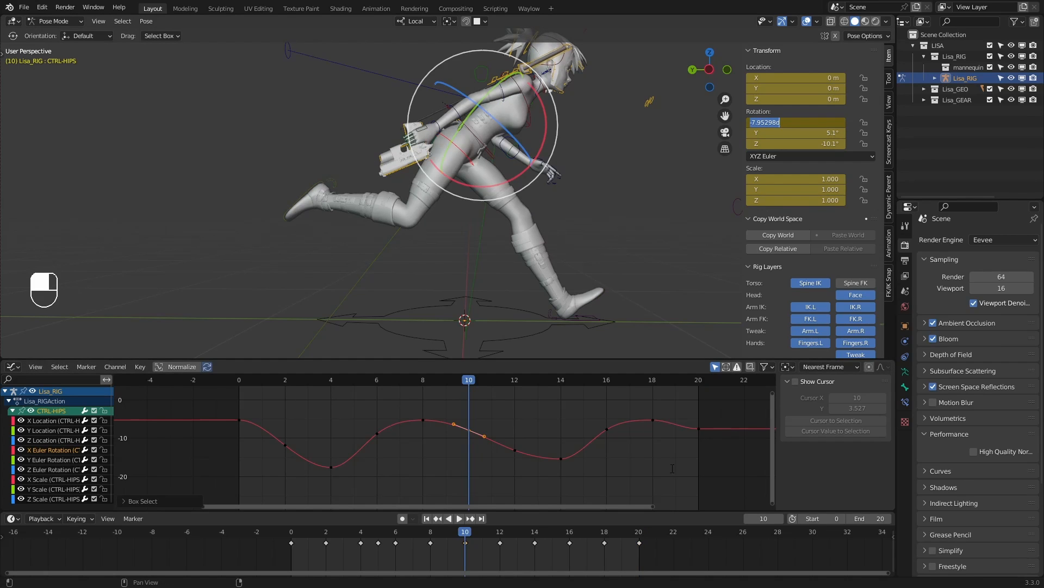
left_click(675, 468)
left_click_drag(724, 443, 672, 387)
left_click(698, 380)
left_click(806, 122)
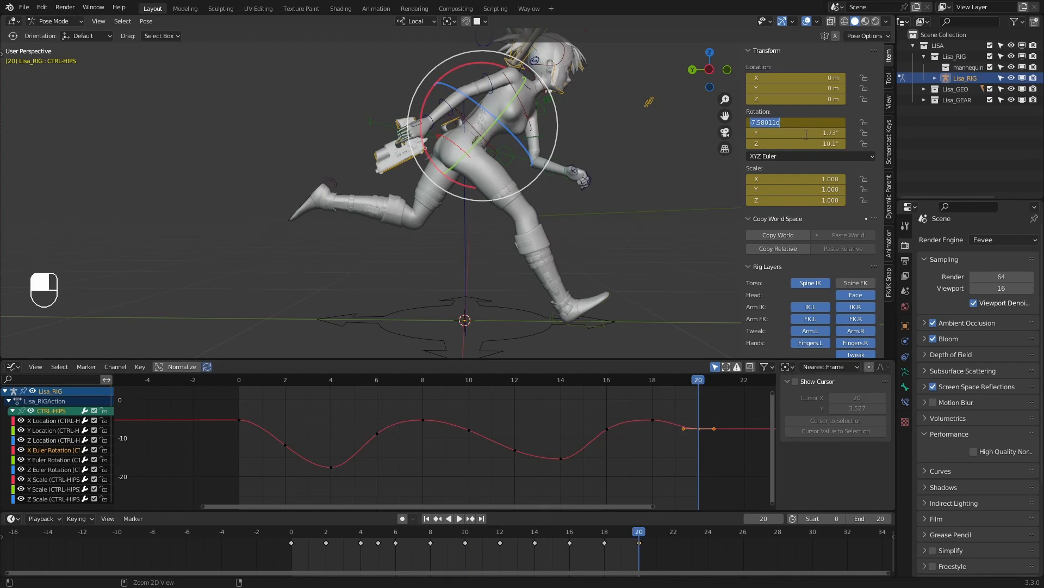
key("Return")
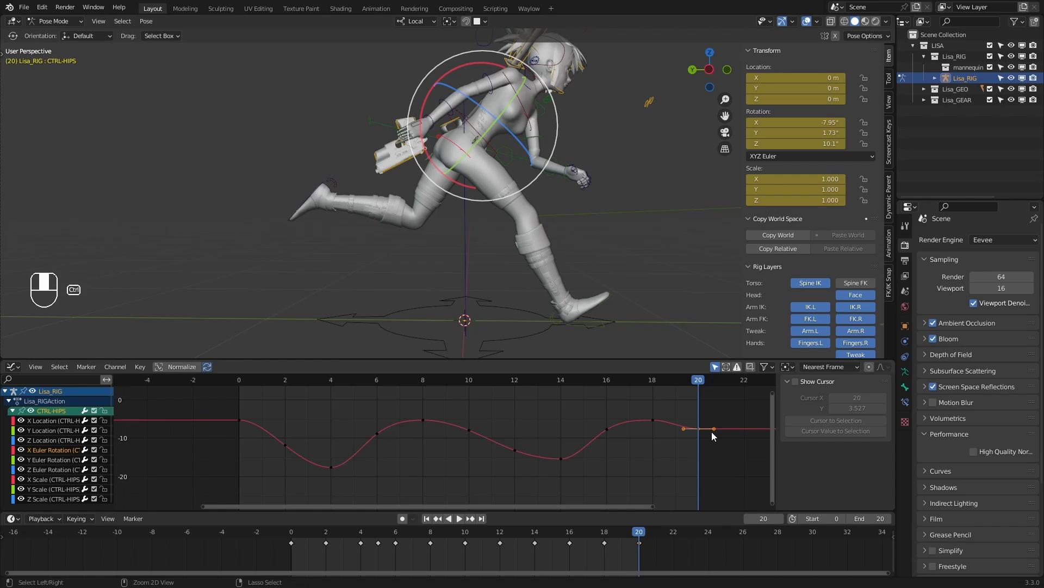
Undo the pasted X rotation value on the hips' frame 20 keyframe
key("ctrl+z")
left_click(801, 123)
key("ctrl+v")
key("Return")
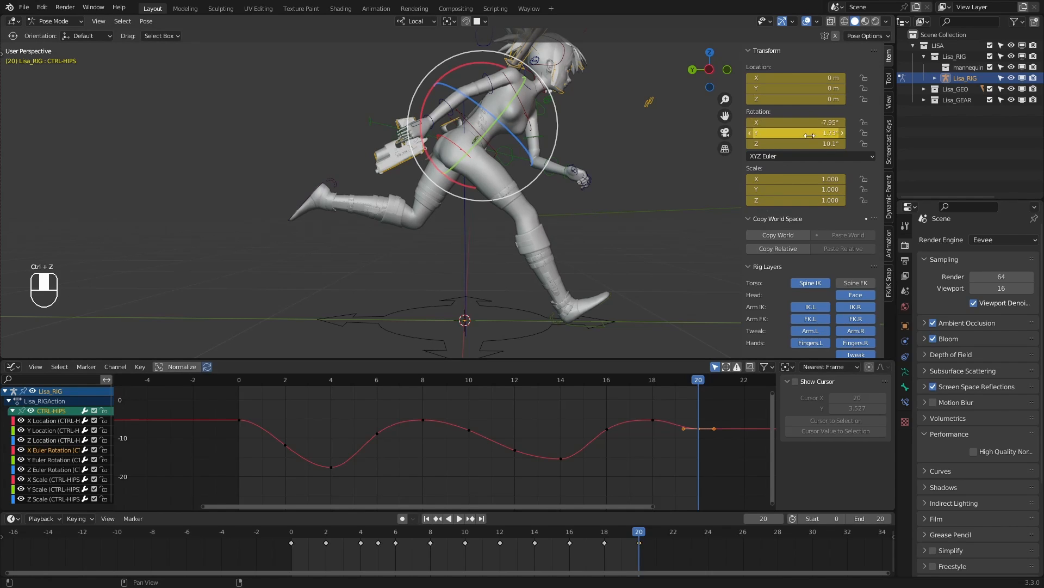
left_click(711, 431)
key("ctrl+z")
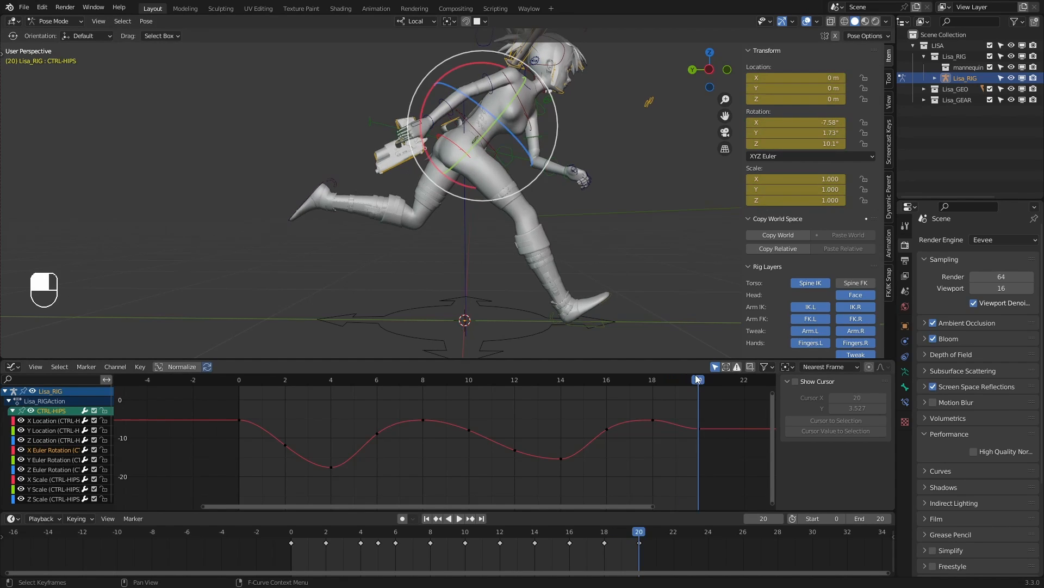
Make the hips' X Euler Rotation curve cyclic so it repeats before and after the animation range
left_click_drag(585, 409, 618, 443)
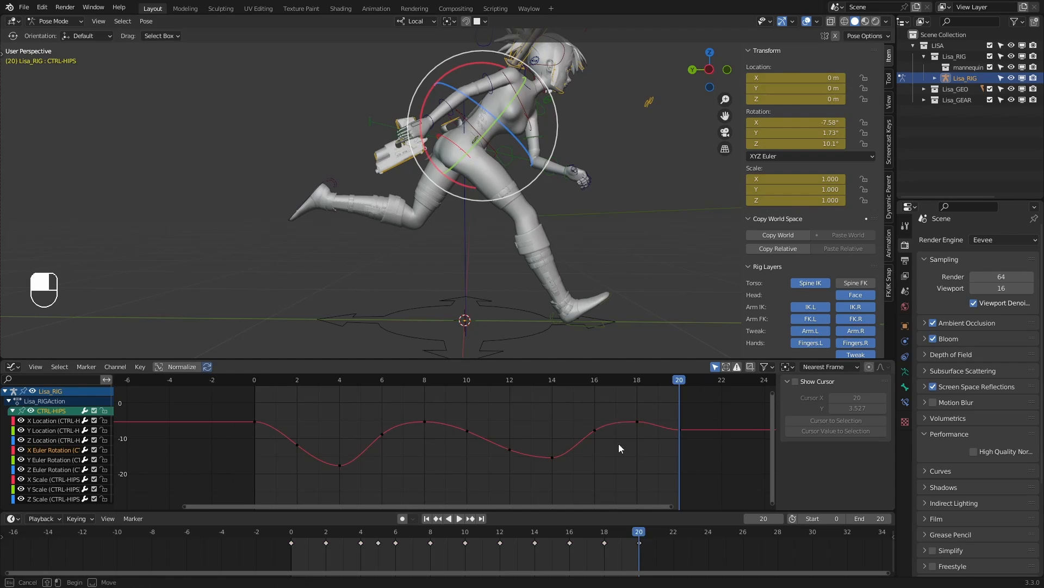
key("shift+e")
left_click(609, 463)
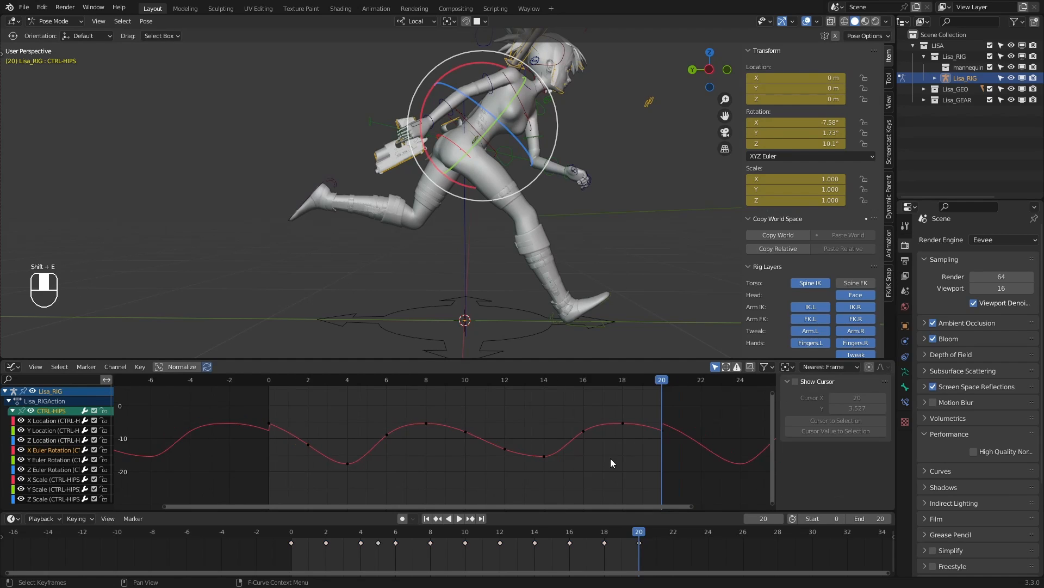
Try to transfer the hips' X rotation value from frame 20, -7.58°, to frame 0
left_click_drag(282, 379, 268, 379)
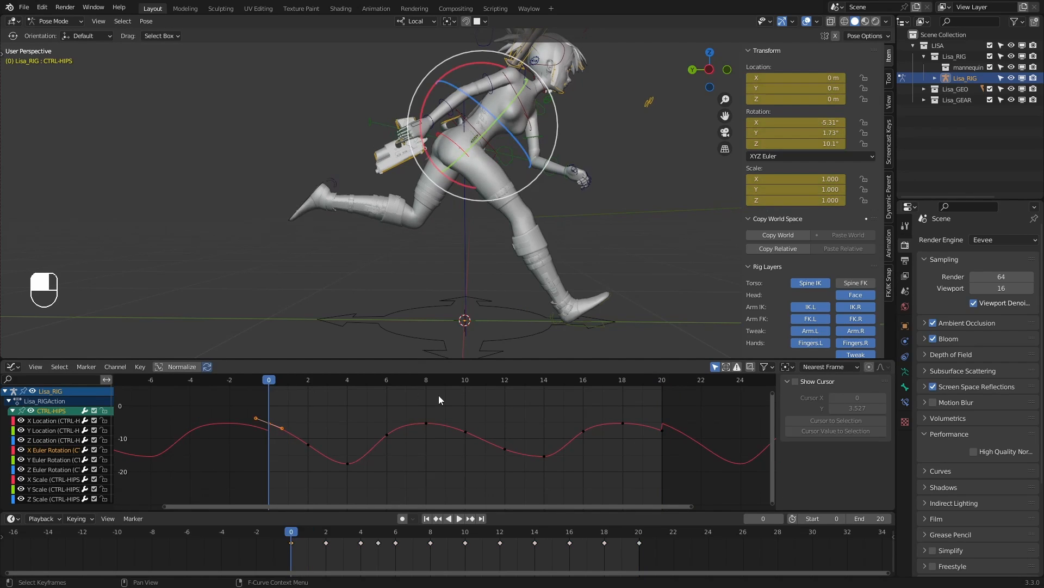
left_click_drag(418, 396, 439, 435)
left_click_drag(737, 451, 651, 408)
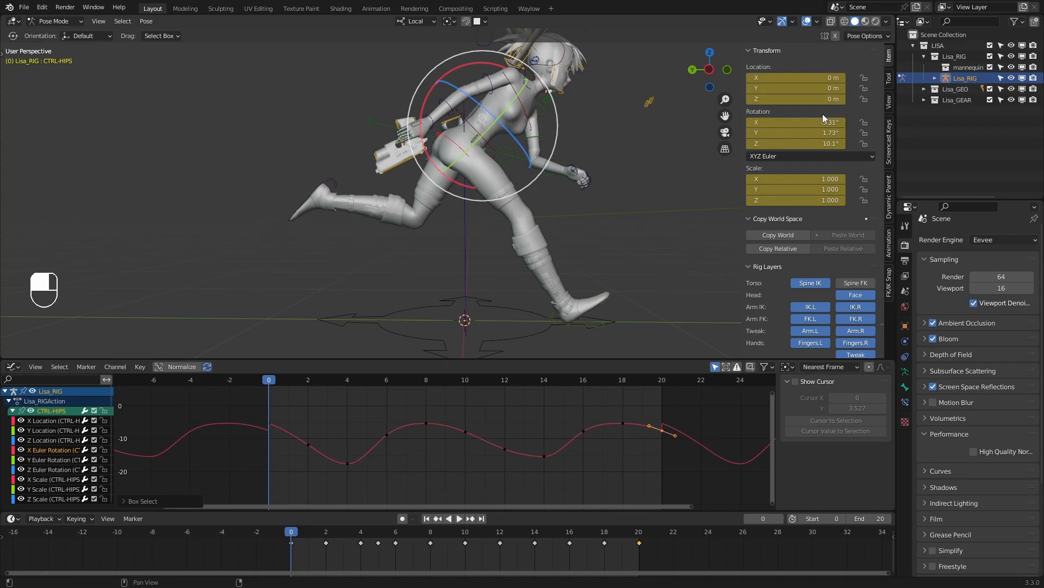
left_click(655, 382)
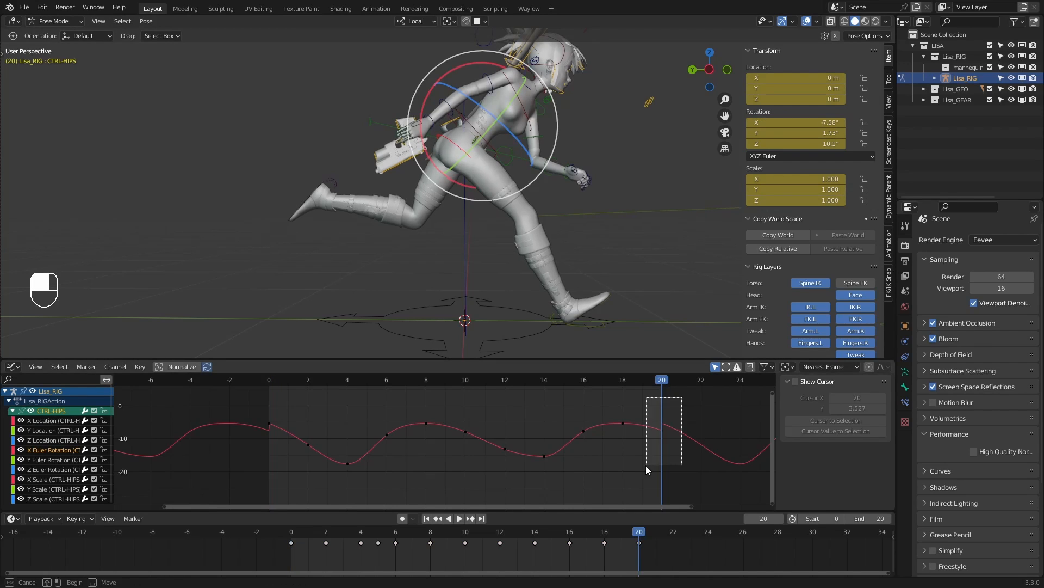
left_click(273, 383)
left_click_drag(291, 408, 265, 435)
key("ctrl+v")
key("Return")
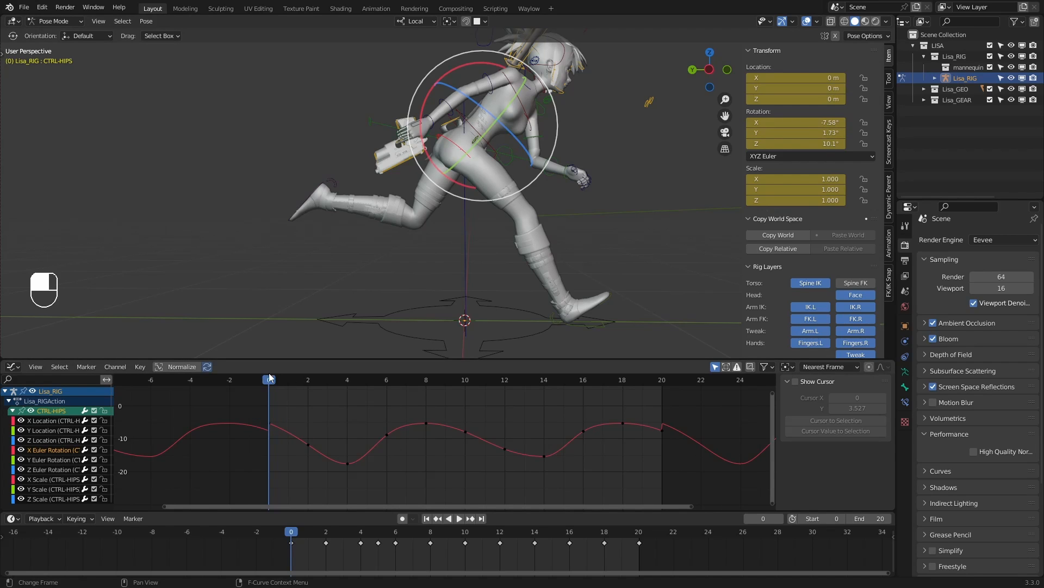
Examine the hips' X rotation curve at frames 0 and 20, along with its Cycles modifier
left_click_drag(269, 373, 256, 373)
left_click_drag(257, 407, 289, 431)
middle_click_drag(320, 390, 404, 443, "ctrl")
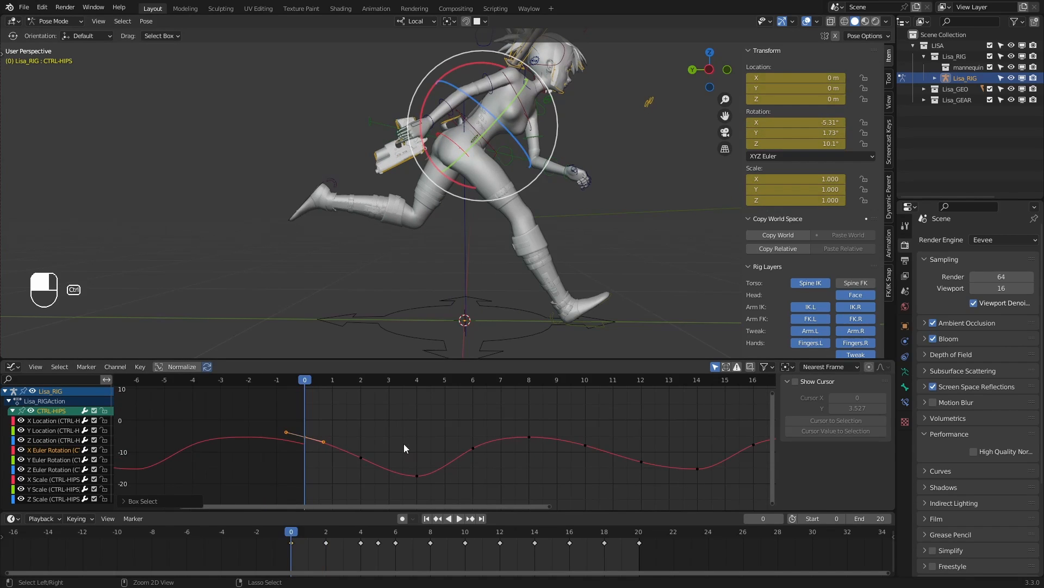
left_click(53, 453)
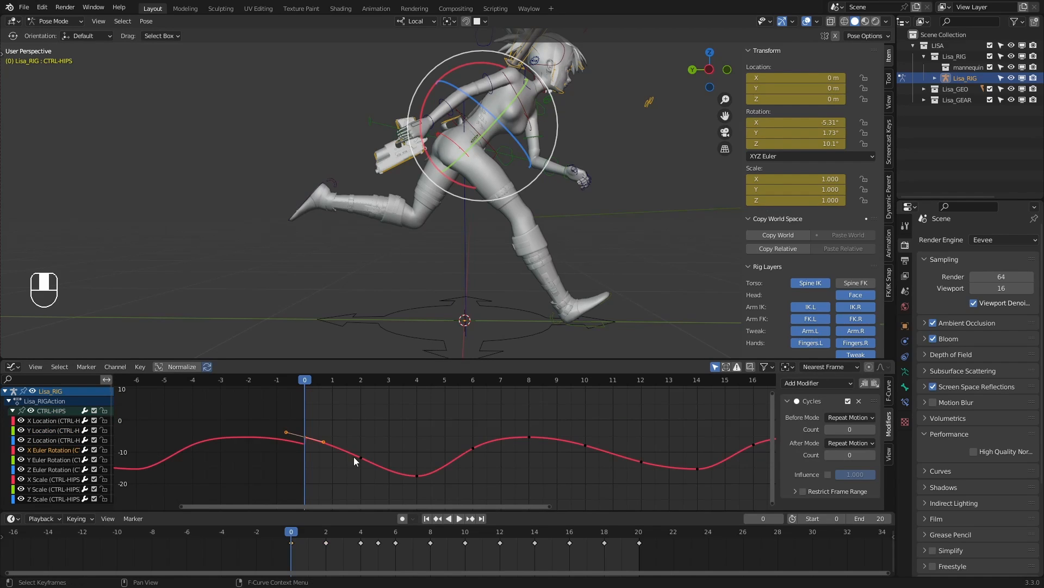
left_click(299, 448)
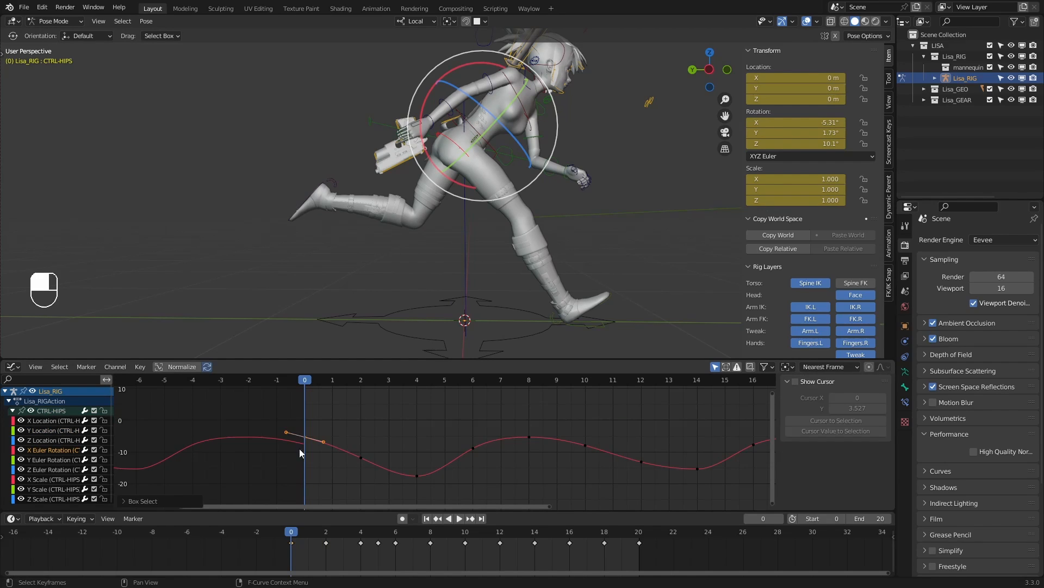
left_click(817, 123)
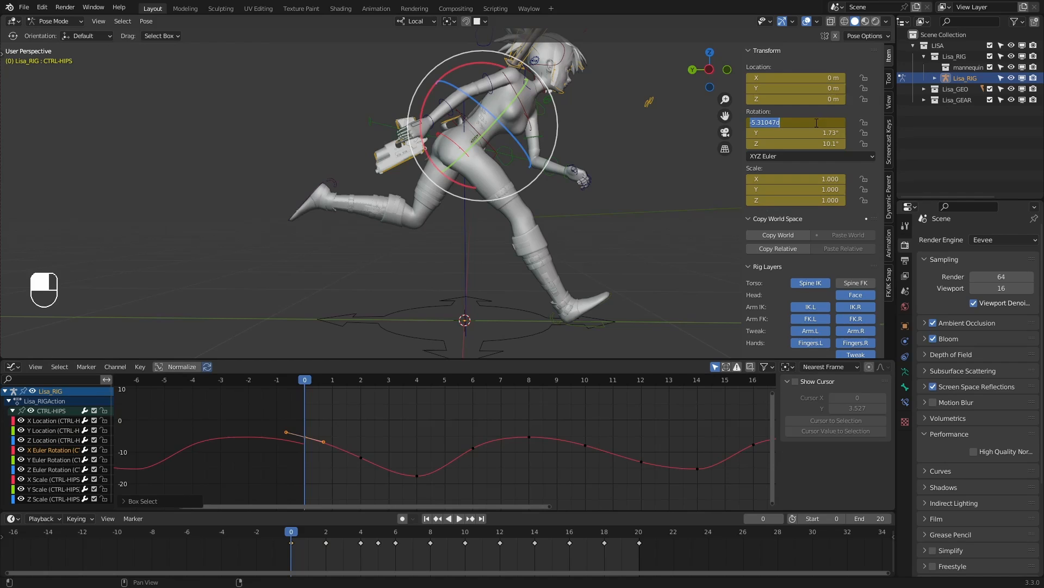
left_click(492, 457)
scroll(456, 437, "down", 2)
middle_click_drag(519, 419, 464, 418, "shift")
middle_click_drag(747, 435, 684, 440)
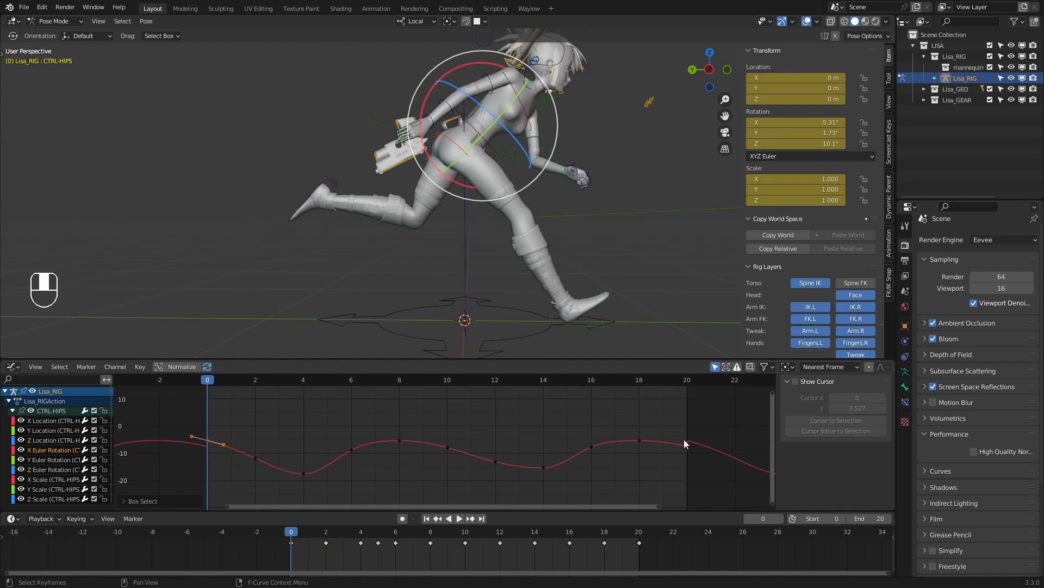
Try to copy the hips' X rotation from frame 20 and enter it, -7.58011°, at frame 0
left_click(687, 381)
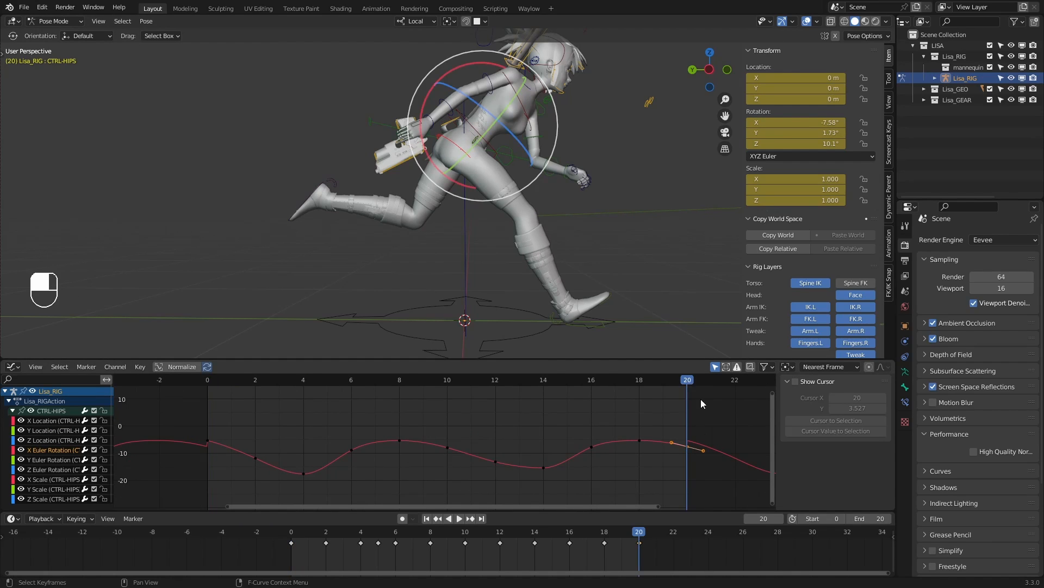
double_click(827, 122)
key("ctrl+c")
left_click(218, 381)
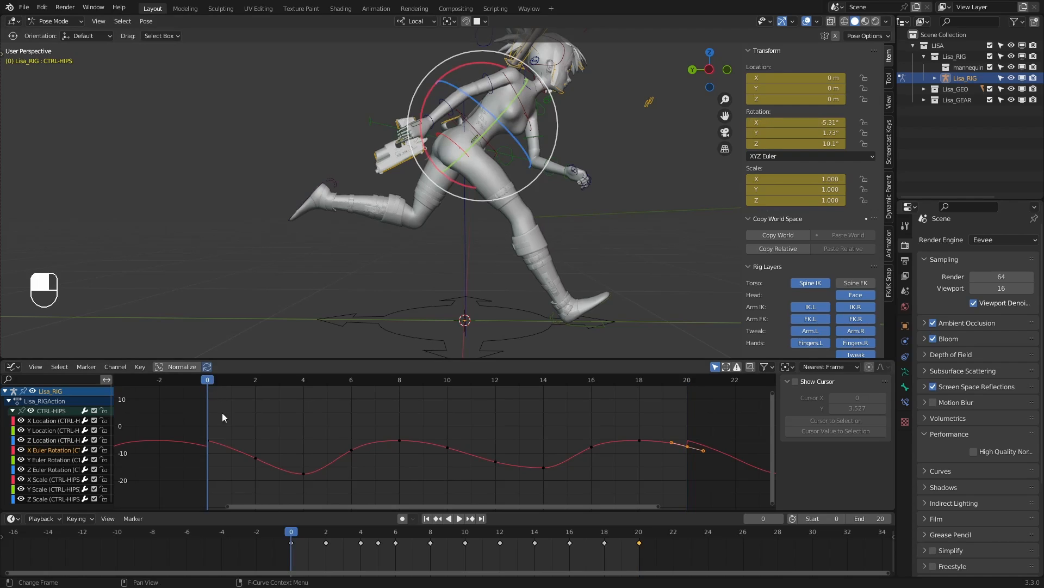
double_click(806, 122)
key("ctrl+v")
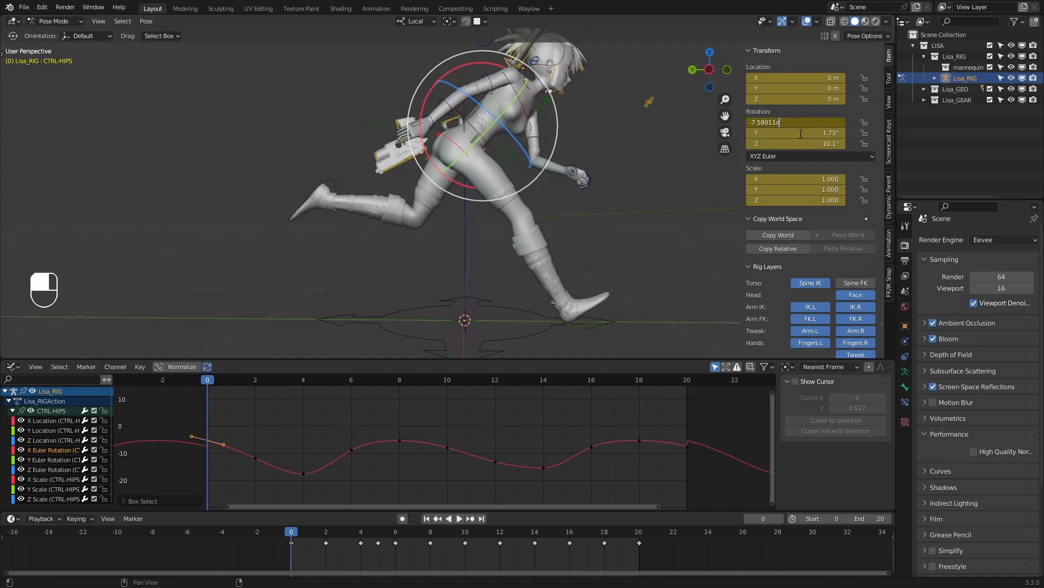
key("Return")
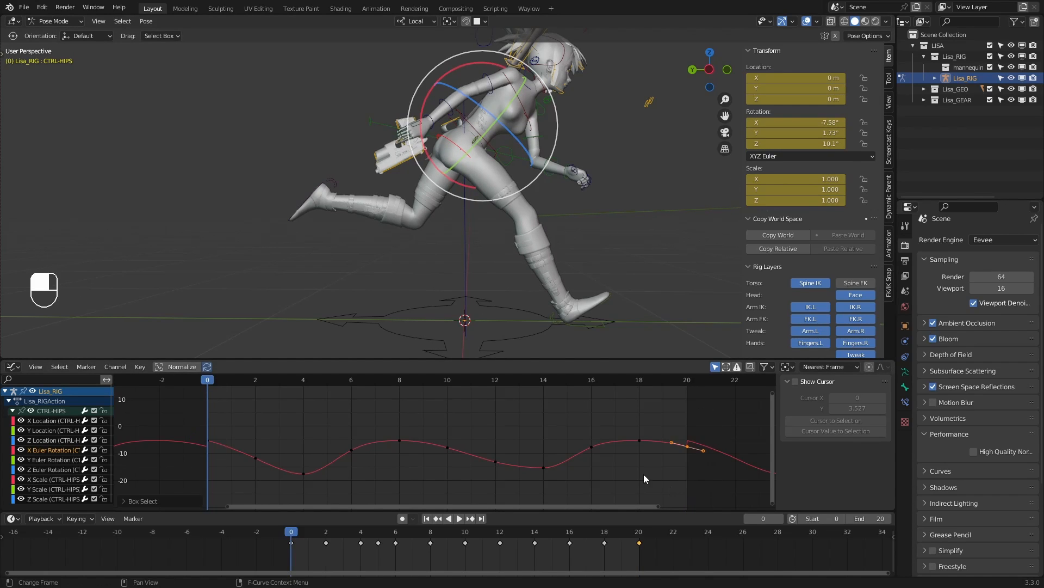
Lower the frame 0 keyframe on the hips' X Euler Rotation curve to about -7.53°, level with frame 20
left_click_drag(281, 410, 187, 462)
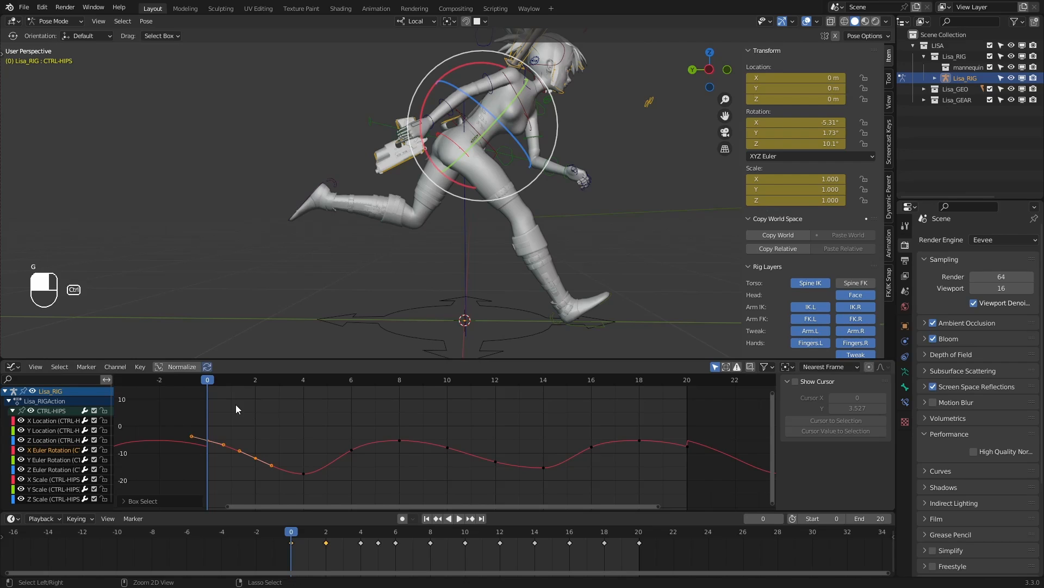
key("ctrl+z")
left_click_drag(236, 403, 202, 448)
key("g")
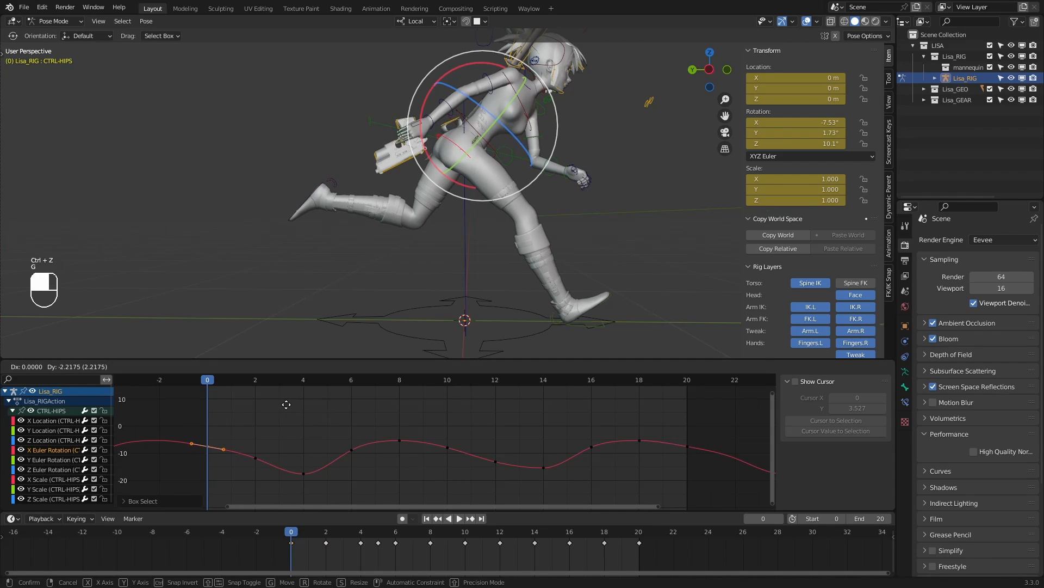
left_click(286, 404)
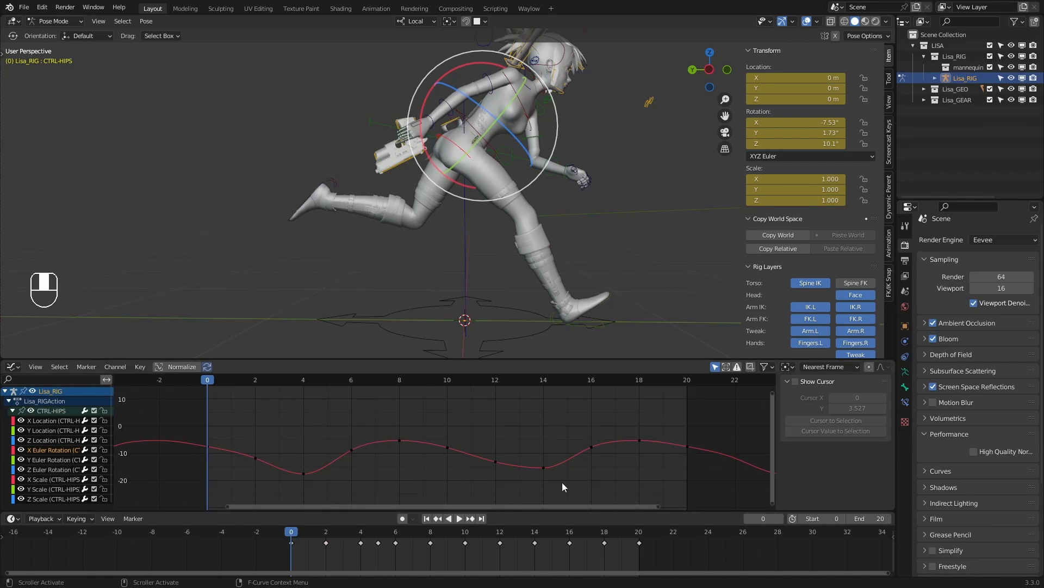
Raise the frame 18 keyframe on the hips' X rotation curve by about 0.18° and play the cycle
middle_click_drag(562, 482, 635, 398, "ctrl")
left_click_drag(607, 391, 573, 415)
key("g")
right_click(598, 428)
key("g")
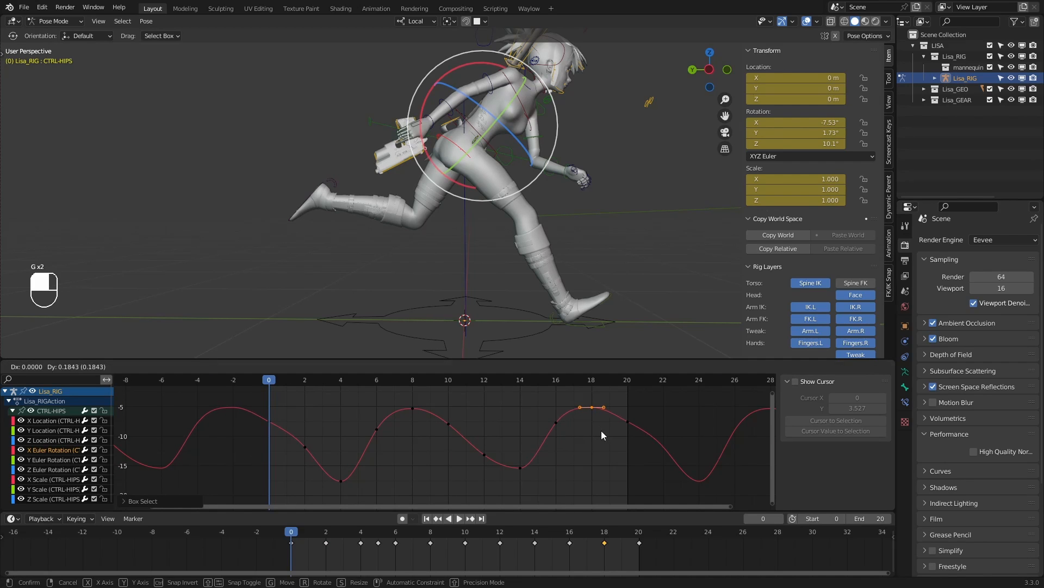
left_click(601, 430)
left_click(460, 518)
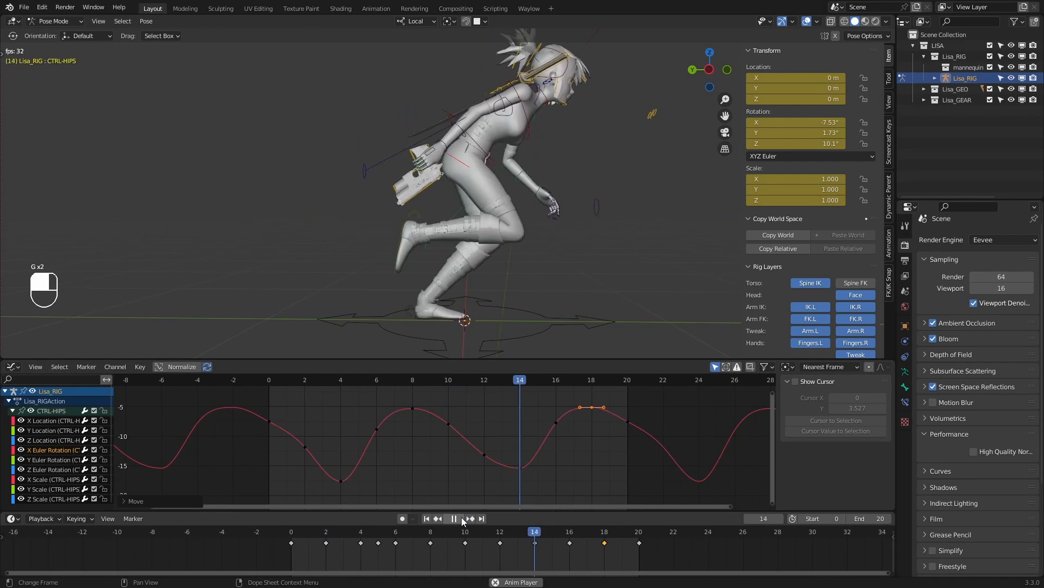
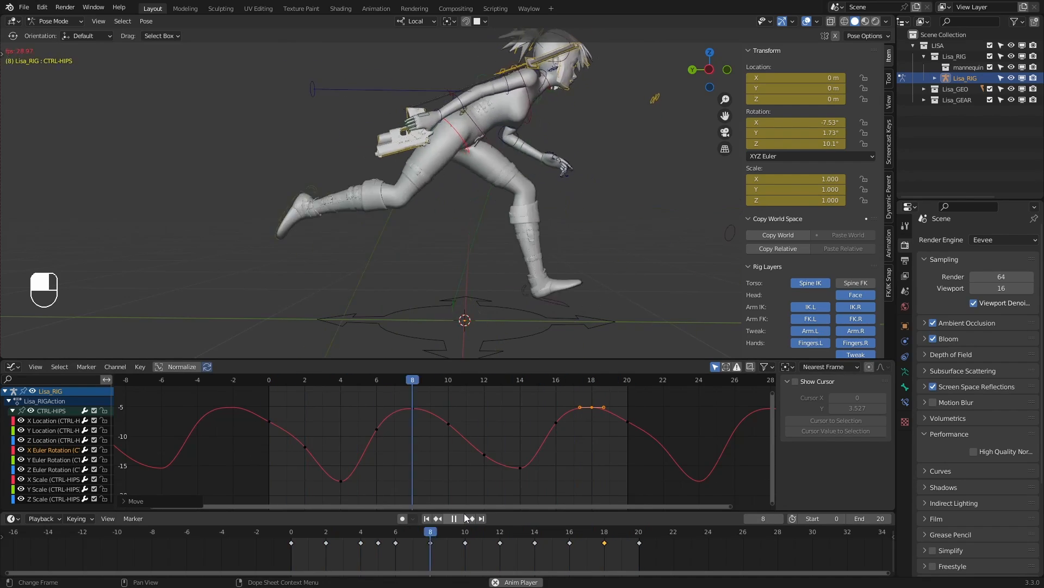
key("space")
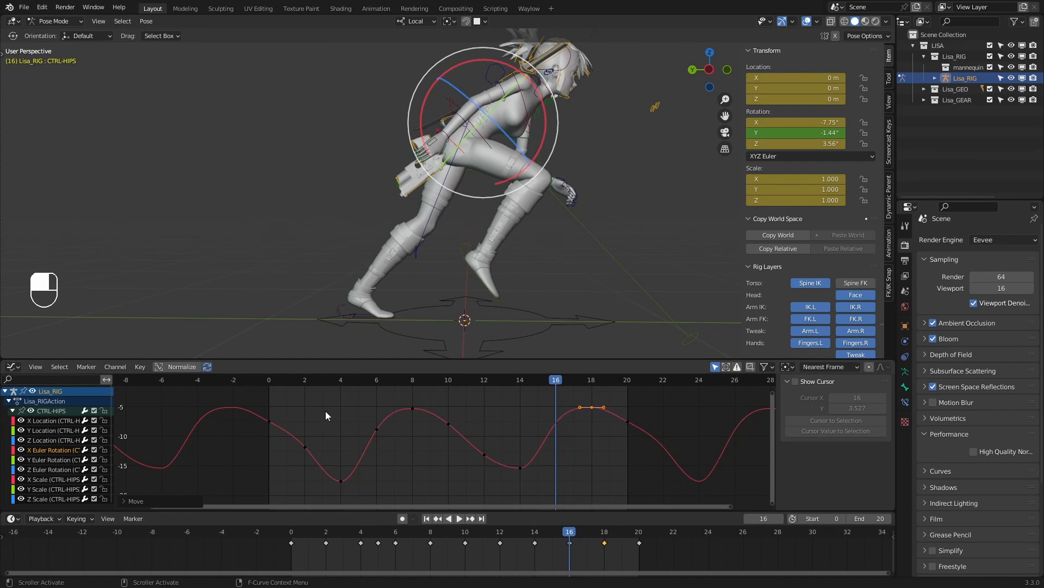
Level the frame 2 and 12 keyframes on the hips' X rotation curve, frame 2 at about -12.2°, and play the cycle from the front
left_click(305, 447)
key("g")
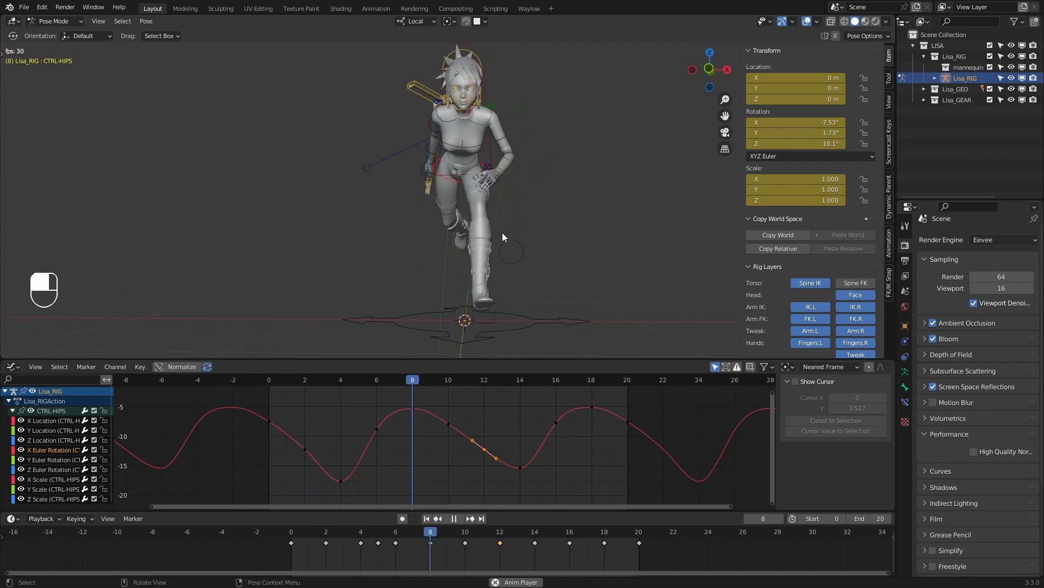
mouse_move(466, 231)
middle_mouse_down()
mouse_move(508, 234)
mouse_move(471, 235)
middle_mouse_up()
key("space")
Make the hips' Z Euler Rotation curve cyclic
left_click_drag(808, 143, 748, 154)
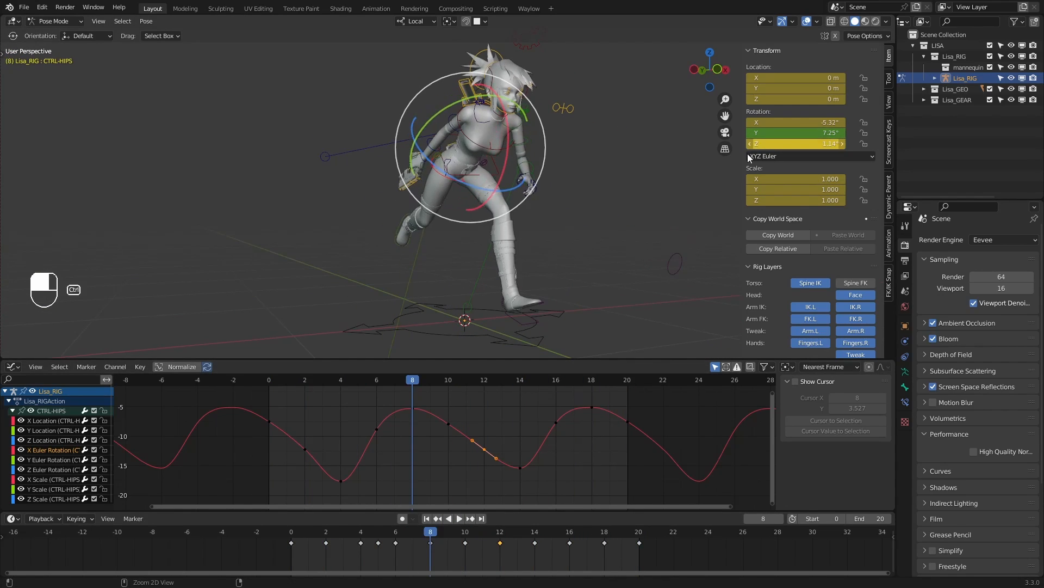
key("ctrl+z")
left_click(47, 469)
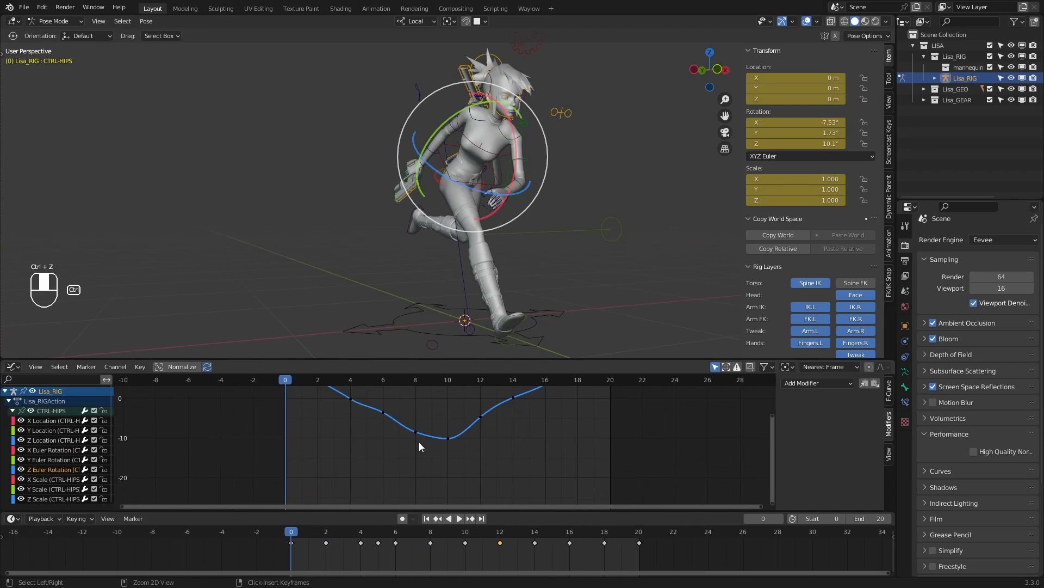
key("Home")
left_click_drag(292, 381, 309, 381)
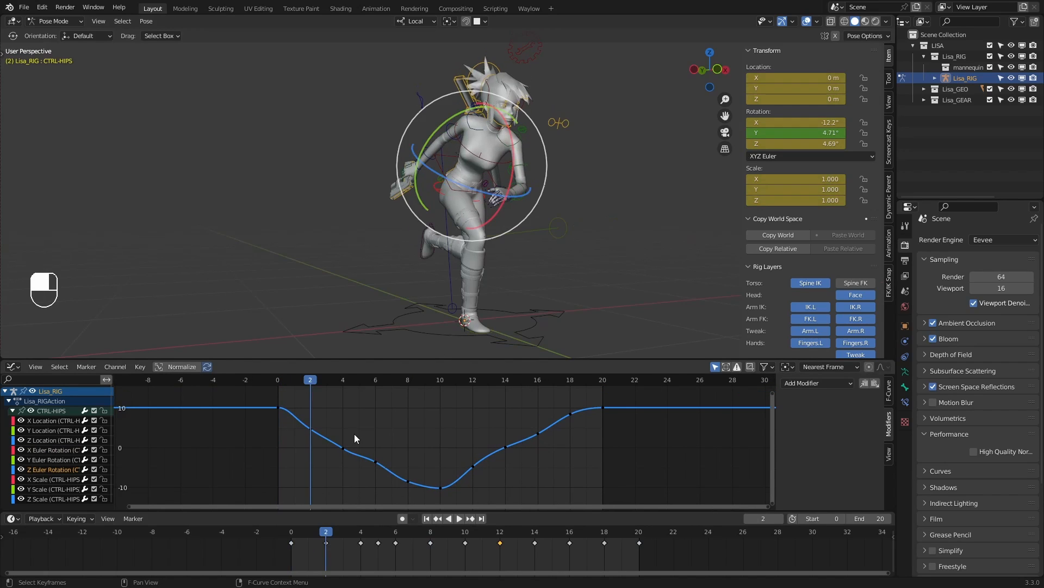
key("shift+e")
left_click(354, 462)
scroll(410, 413, "down", 2)
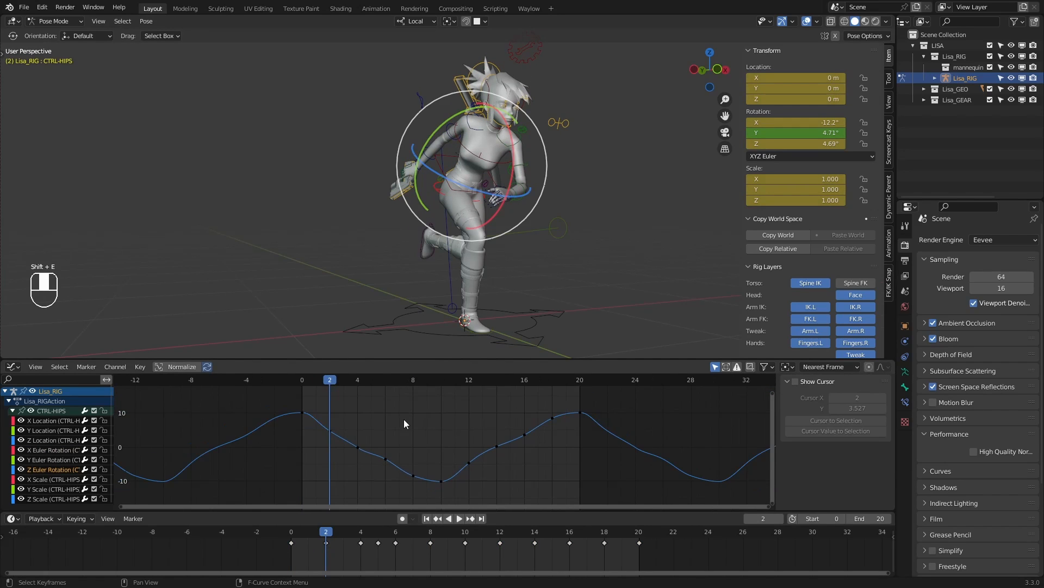
Examine the hips' pose around frame 1 from the front and the repeating Z rotation curve beyond the loop
mouse_move(307, 378)
left_mouse_down()
mouse_move(276, 376)
mouse_move(301, 378)
left_mouse_up()
middle_click_drag(443, 276, 482, 267)
left_click(450, 214)
middle_click_drag(450, 215, 434, 189)
left_click(434, 189)
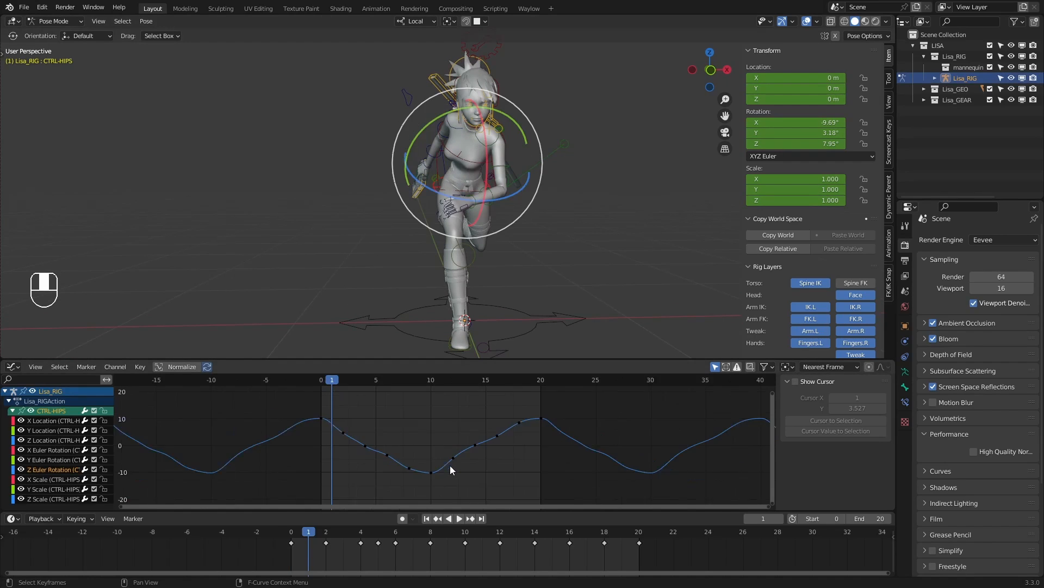
scroll(450, 465, "down", 2)
scroll(448, 423, "down", 2)
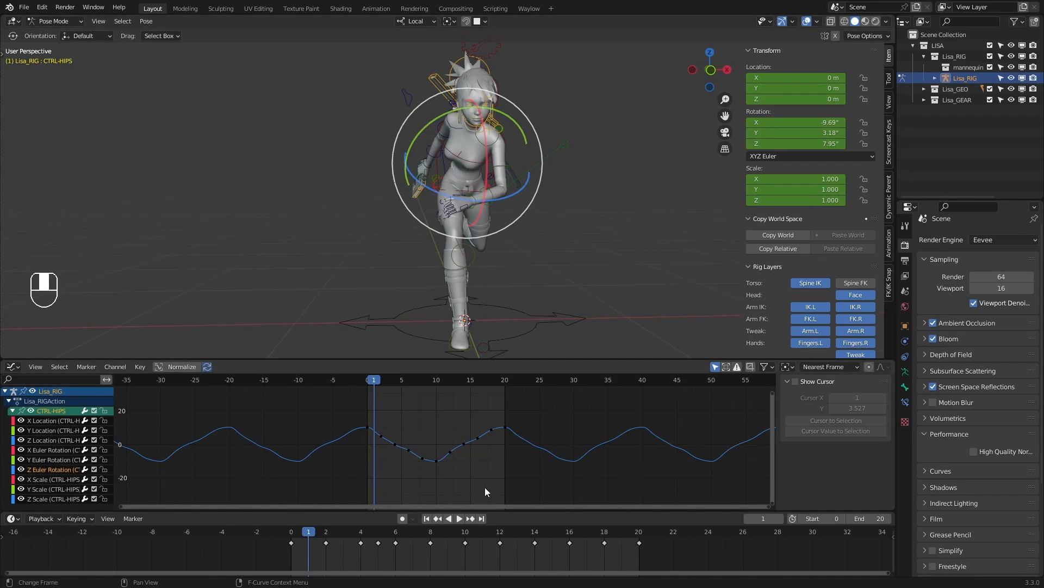
View the animation curves of all the rig's controls together and reselect the hips control
scroll(497, 439, "down", 8)
key("a")
middle_click_drag(546, 250, 609, 242)
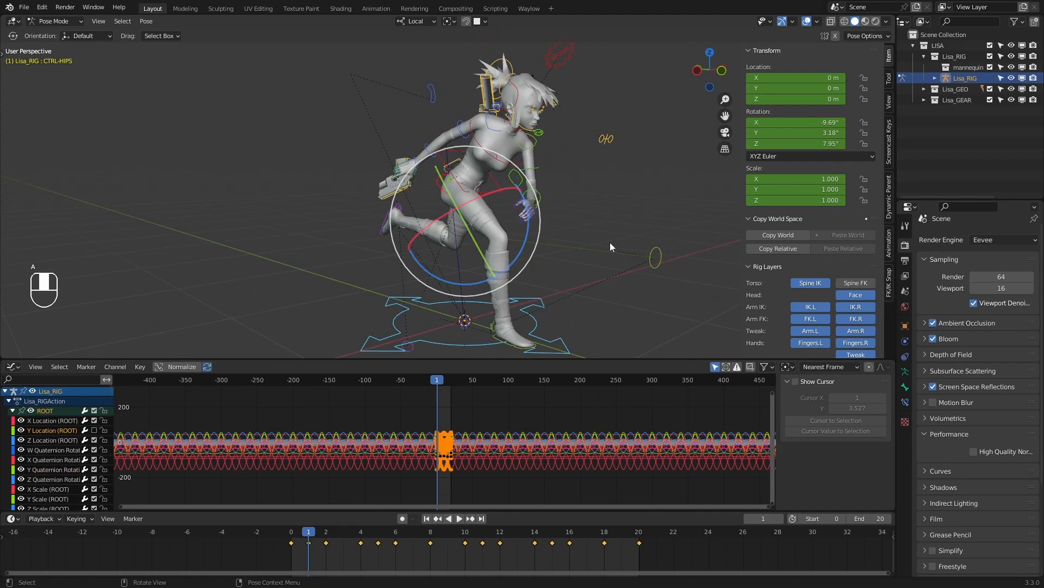
left_click(609, 242)
left_click(435, 177)
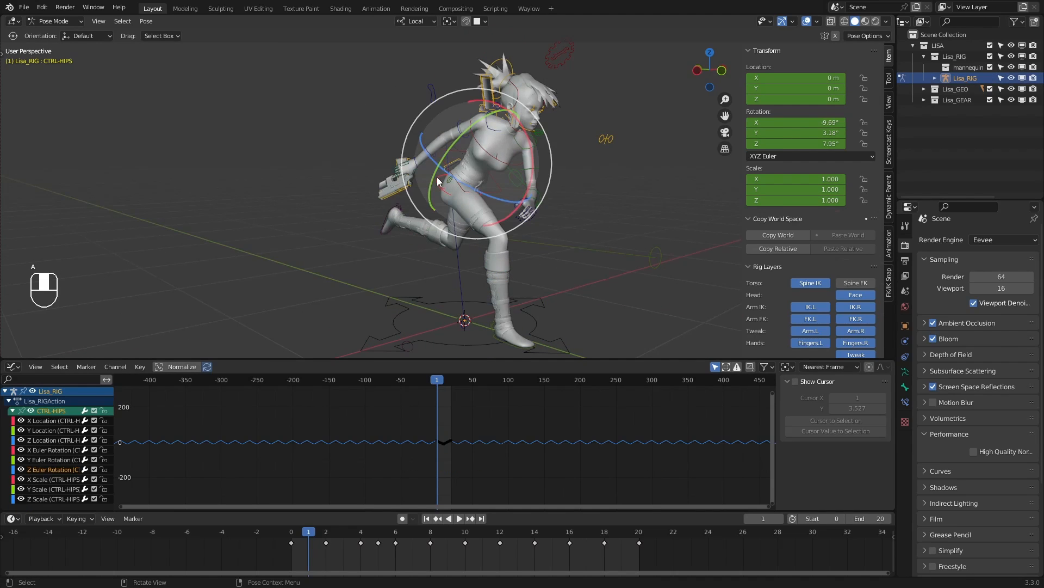
Apply cyclic extrapolation to the keyframes of the hips' X Location and Z Euler Rotation curves together
left_click(53, 421)
left_click(50, 472, "shift")
middle_click_drag(472, 437, 512, 433, "ctrl")
left_click_drag(523, 400, 377, 471)
key("shift+e")
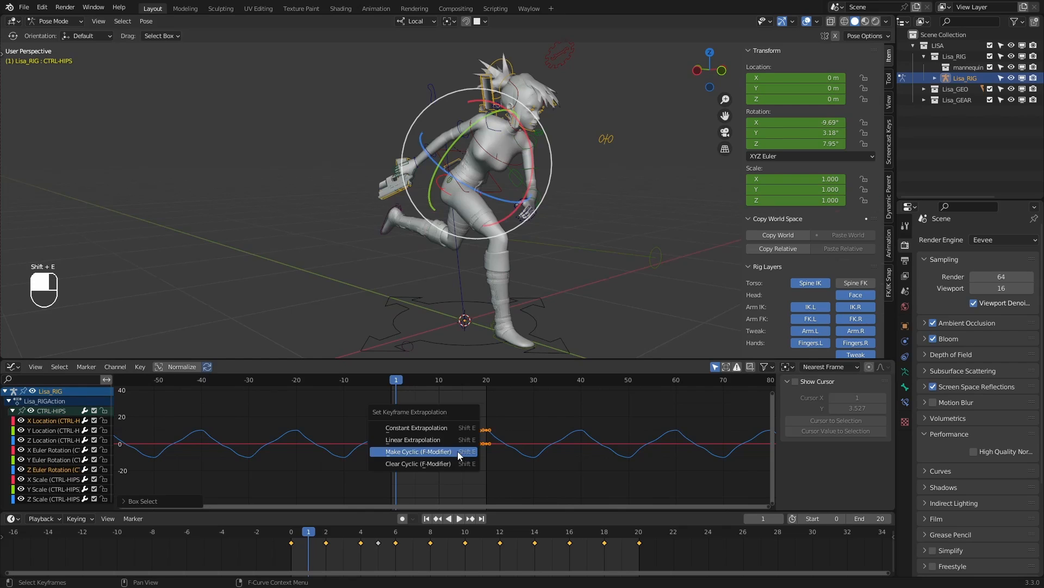
left_click(458, 452)
left_click(474, 190)
left_click(439, 189)
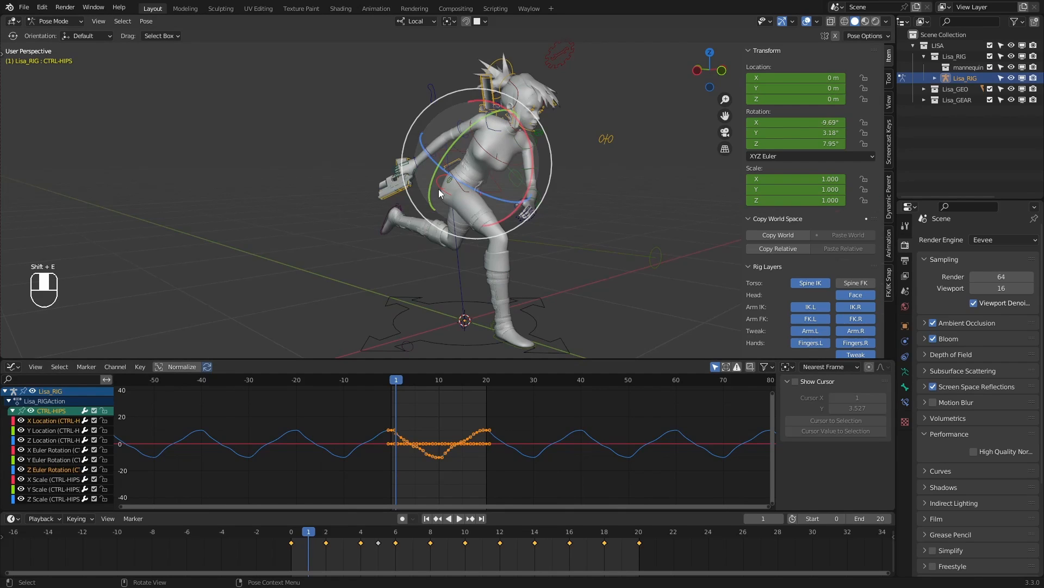
Isolate the hips' Z Euler Rotation curve and examine the pose from the front between frames 2 and 10
left_click(61, 471)
middle_click_drag(438, 430, 454, 421, "ctrl")
left_click(453, 421)
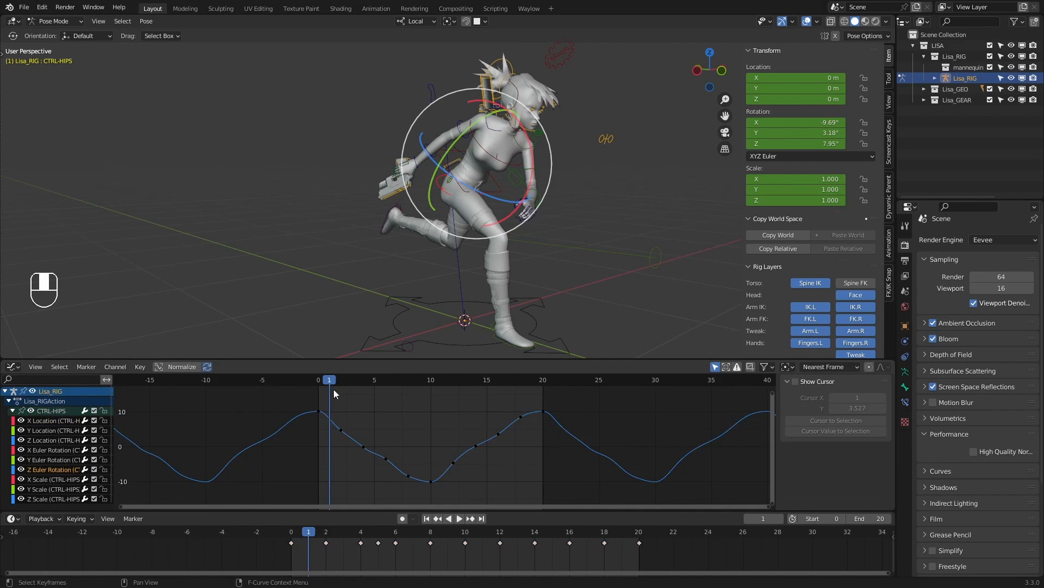
left_click_drag(333, 380, 340, 379)
middle_click_drag(500, 277, 438, 284)
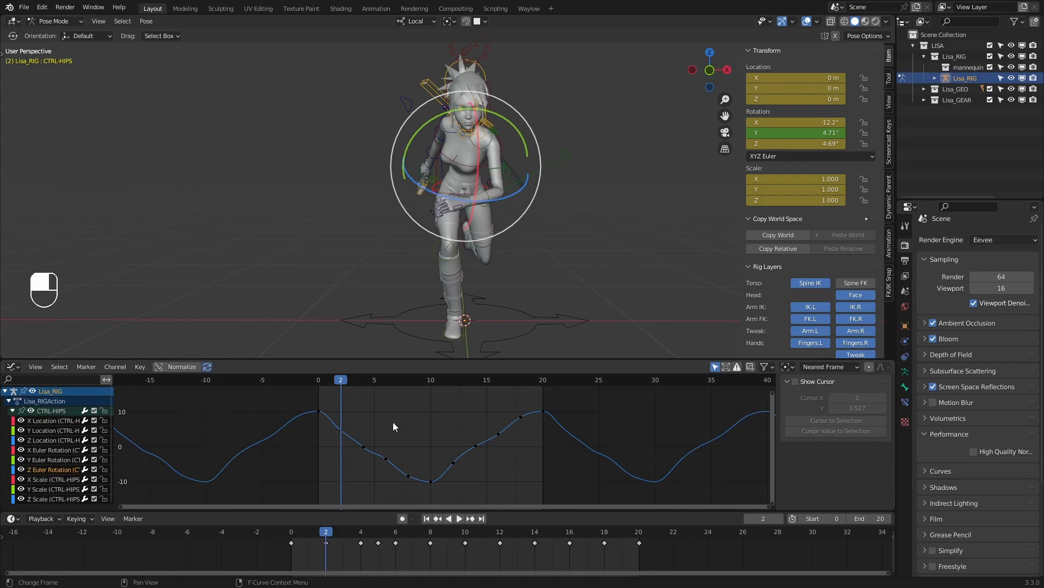
key("shift+e")
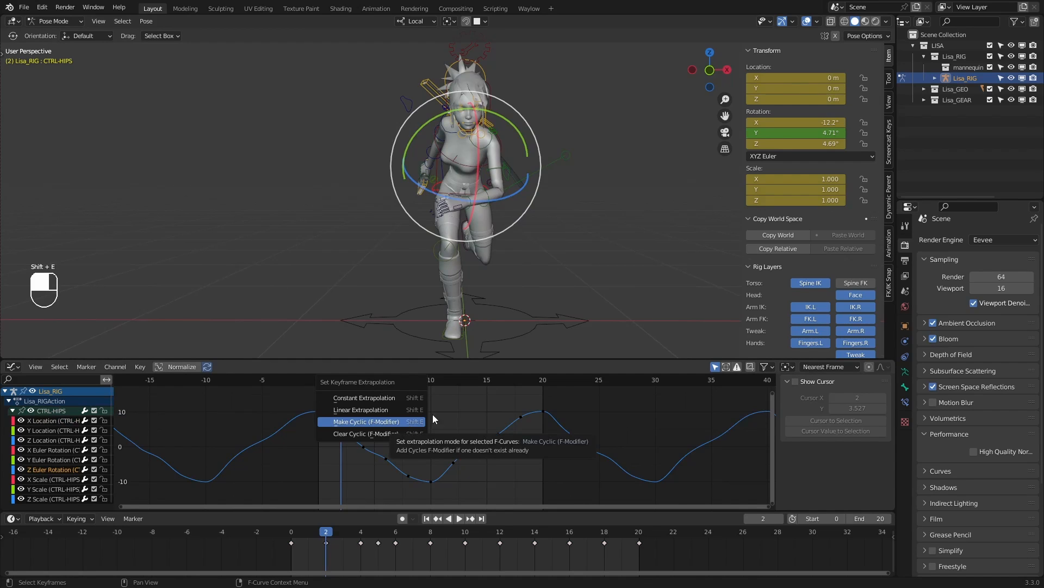
left_click(432, 420)
left_click_drag(346, 375, 431, 380)
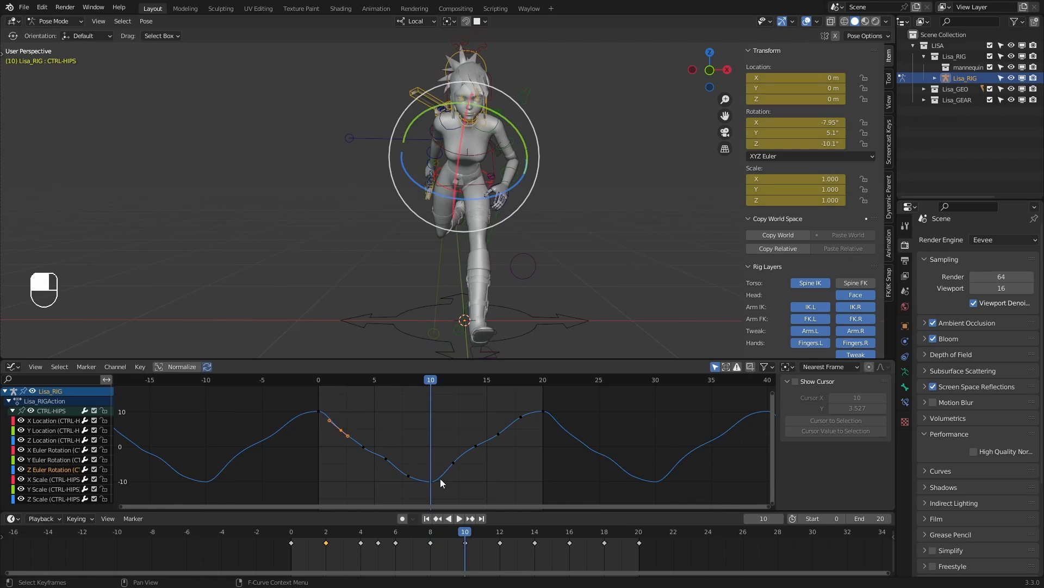
Smooth the downward slope of the hips' Z rotation curve by raising the keys at frames 2 and 4 and lowering the frame 6 key
key("g")
right_click(445, 471)
left_click(345, 384)
left_click_drag(352, 407, 380, 466)
key("g")
left_click(369, 414)
key("g")
left_click(378, 422)
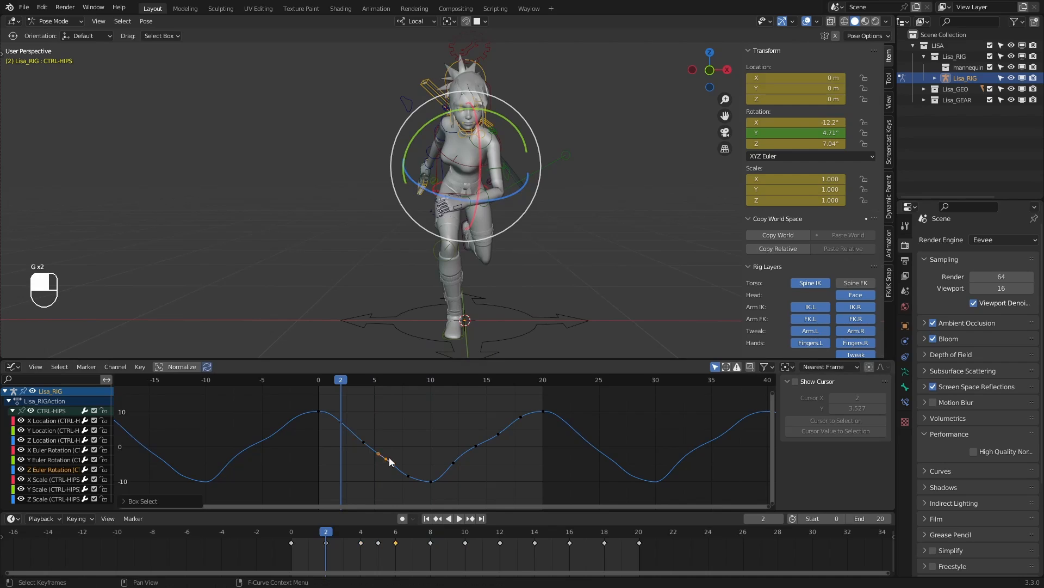
key("g")
left_click(411, 429)
left_click(413, 429)
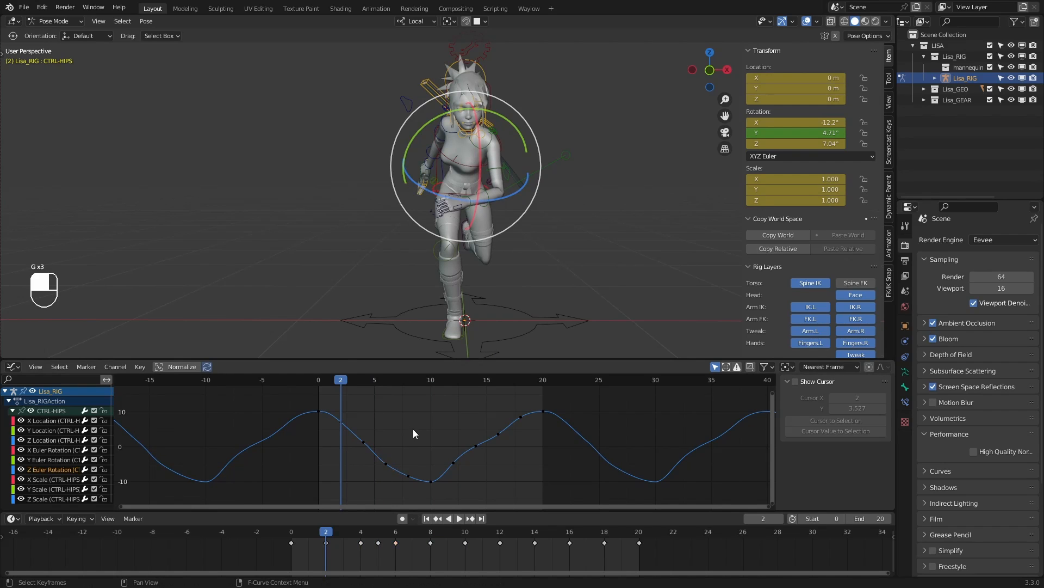
Smooth the upward slope of the hips' Z rotation curve by lowering the keys at frames 12 and 14 and raising the frame 16 key
key("g")
left_click(450, 442)
key("g")
mouse_move(502, 423)
left_mouse_down()
mouse_move(485, 452)
mouse_move(508, 440)
left_mouse_up()
left_click(515, 433)
key("g")
left_click(486, 455)
key("g")
left_click(508, 443)
left_click(520, 439)
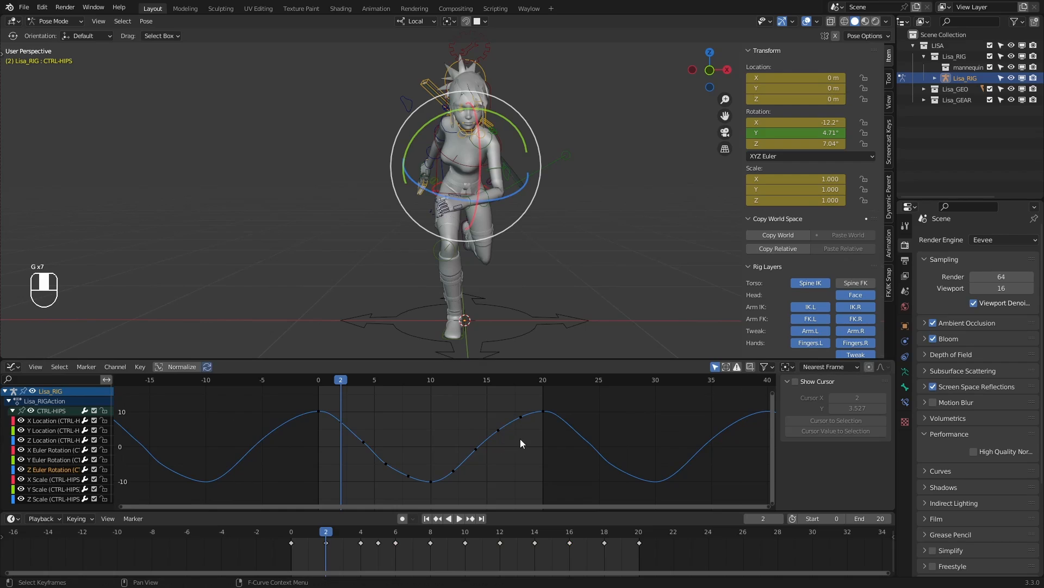
Fine-tune the hips' Z rotation keys on both slopes, bringing frame 2 to about 7.35° and nudging frames 12 and 14
left_click_drag(385, 423, 322, 430)
key("g")
left_click(389, 430)
key("g")
left_click(376, 405)
left_click(414, 435)
left_click_drag(450, 452, 468, 480)
key("g")
left_click(469, 482)
left_click_drag(467, 433, 482, 456)
key("g")
left_click(483, 457)
left_click(486, 435)
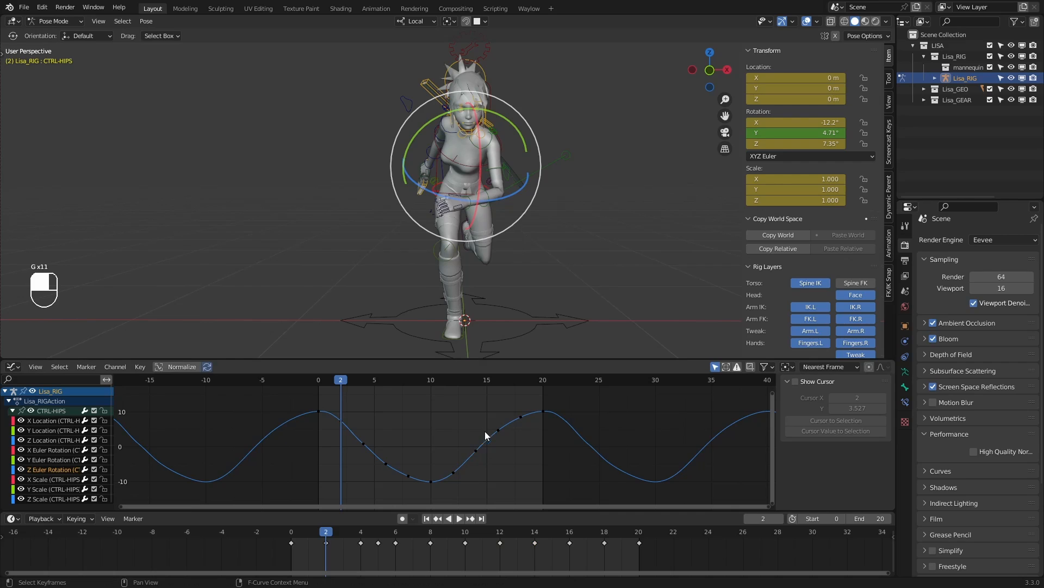
Play the run cycle and check the smoothed hip rotation from the side and from the front
mouse_move(344, 379)
left_mouse_down()
mouse_move(322, 380)
mouse_move(363, 379)
left_mouse_up()
middle_click_drag(430, 325, 522, 322)
left_click_drag(361, 381, 318, 380)
key("space")
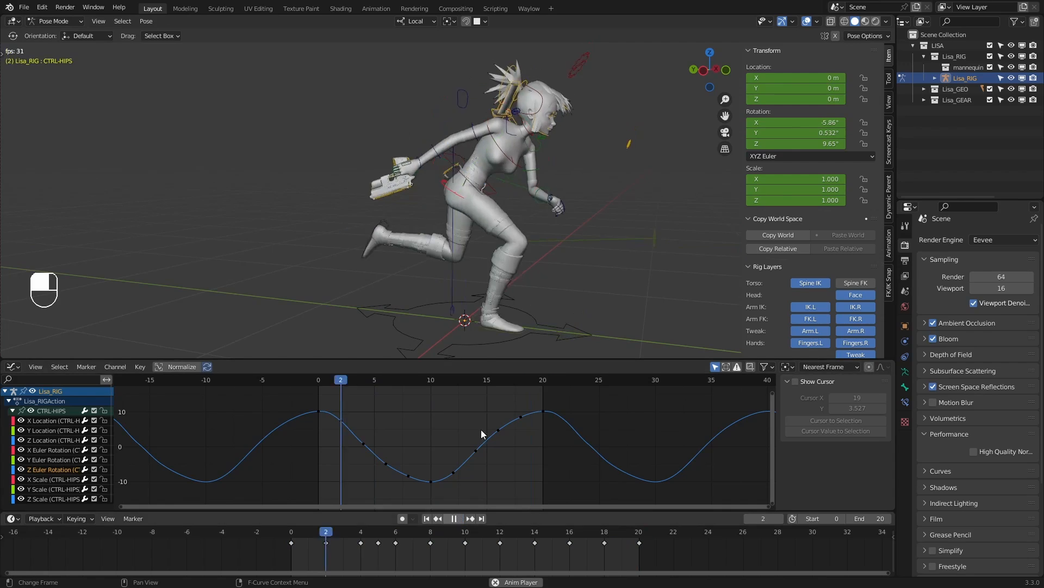
middle_click_drag(559, 265, 488, 259)
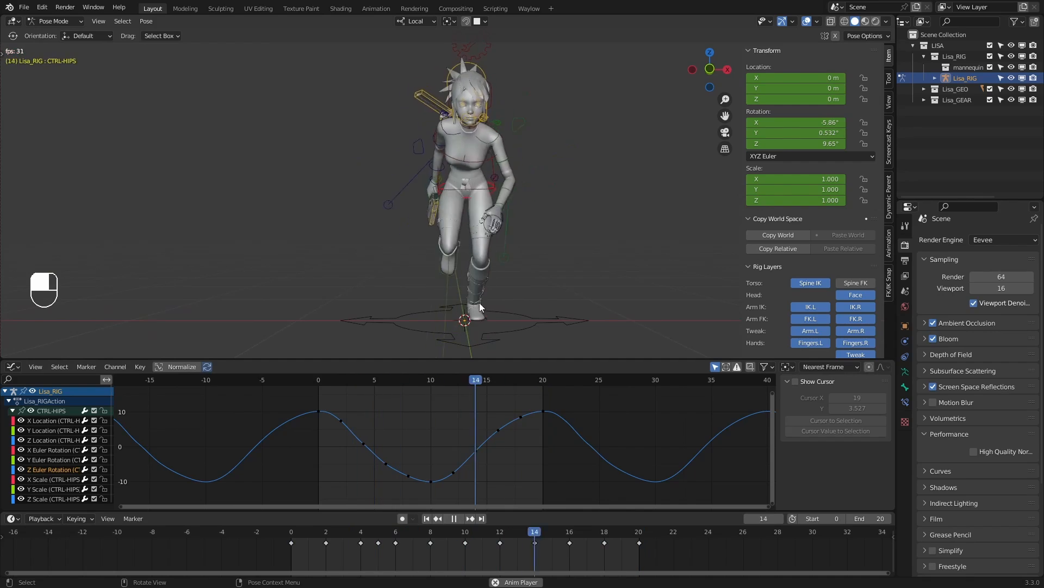
left_click_drag(464, 524, 426, 519)
Try to move the left foot IK control about 0.036 m inward along global X at frame 4
left_click(463, 246)
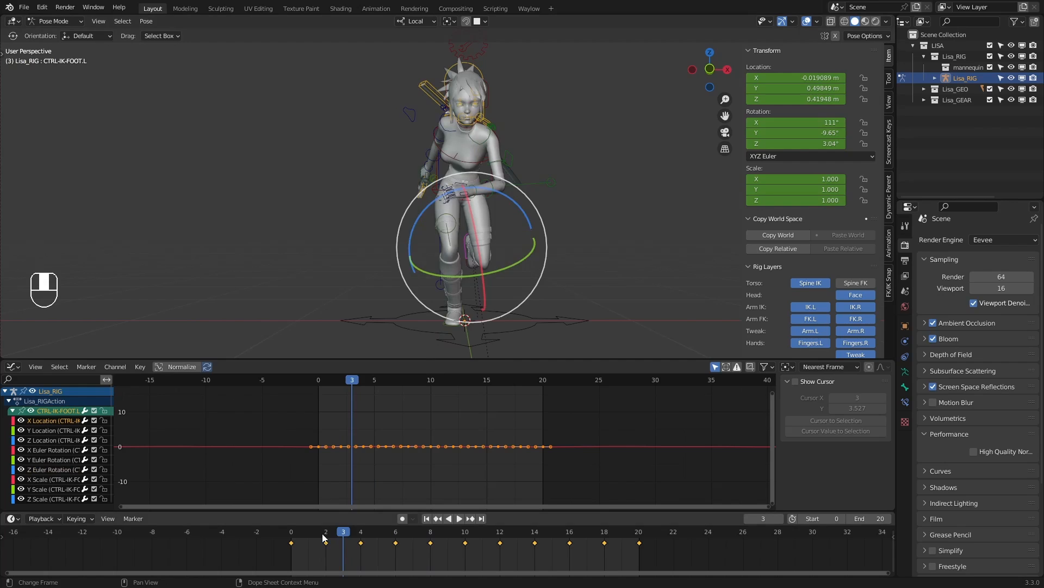
left_click(294, 532)
left_click_drag(294, 529, 329, 531)
key("2")
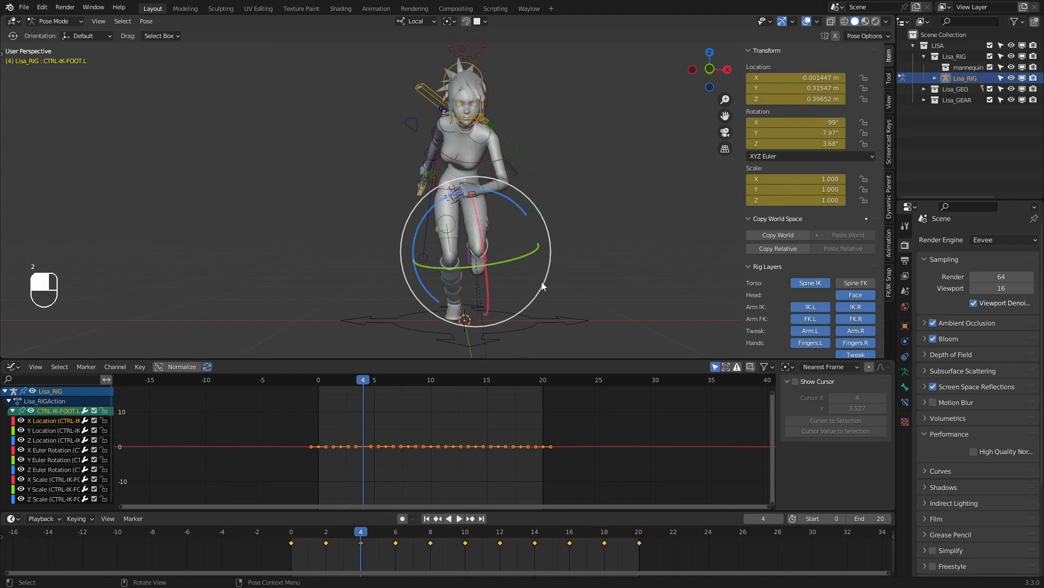
key("w")
key("w")
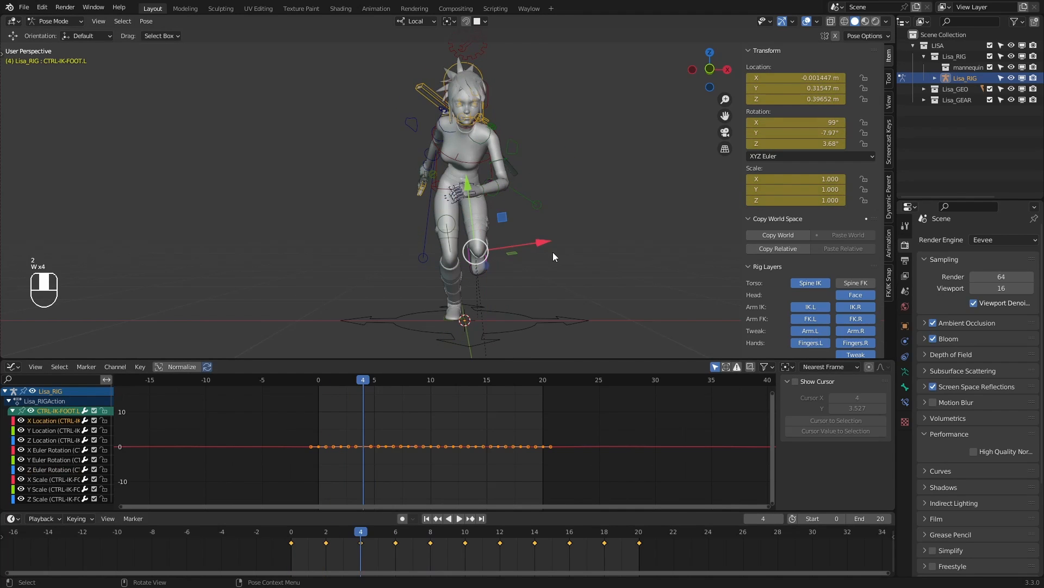
key("g")
key("x")
left_click(548, 251)
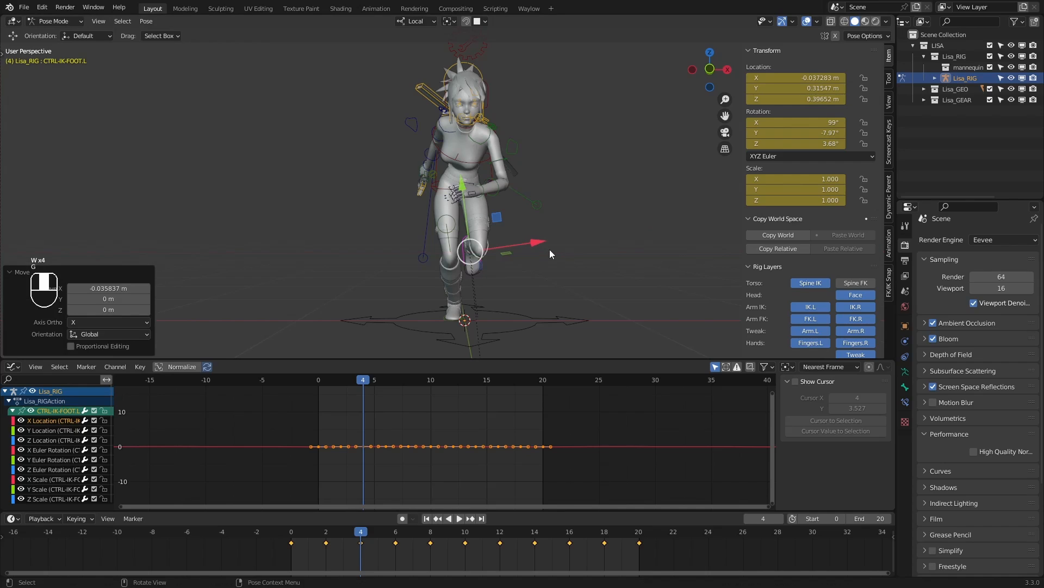
Compare the left foot's neighbouring key poses and try to shift its control about -0.020 m along global X at frame 2
key("1")
key("1")
key("2")
key("2")
key("1")
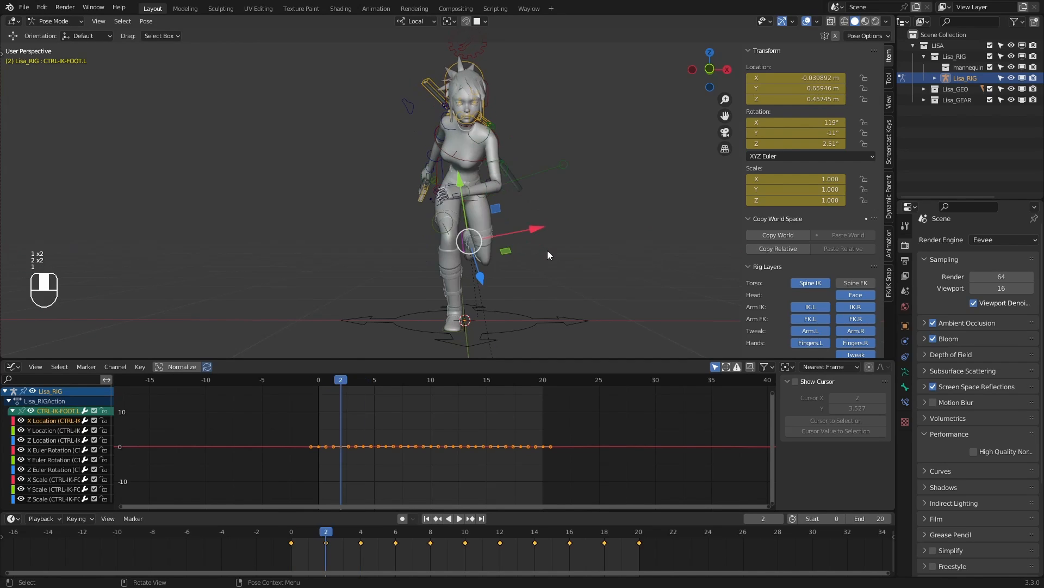
key("1")
key("2")
key("g")
key("x")
left_click(546, 251)
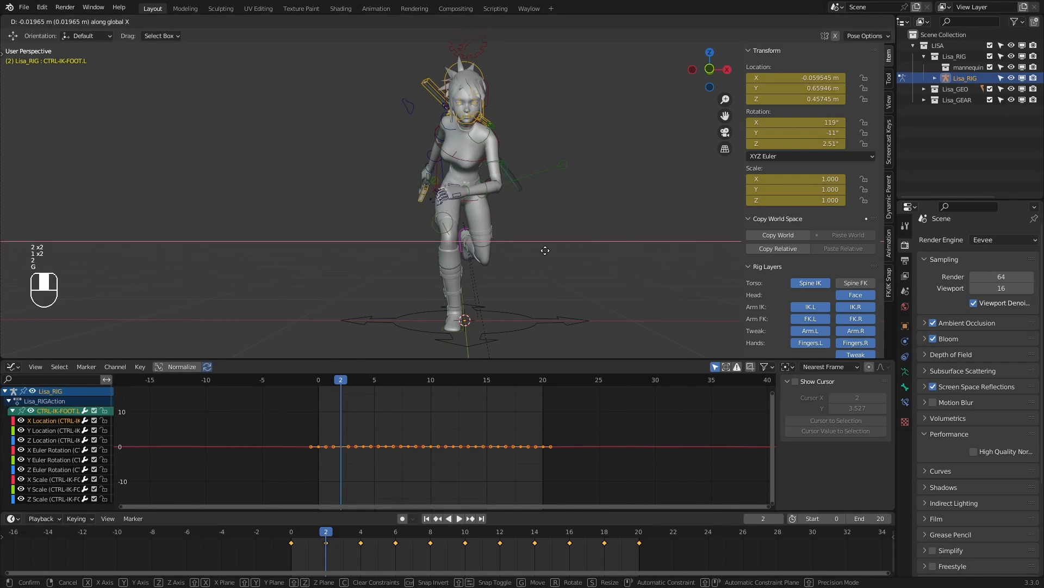
Try to shift the left foot IK control about -0.016 m along global X at frame 6
key("1")
key("2")
key("2")
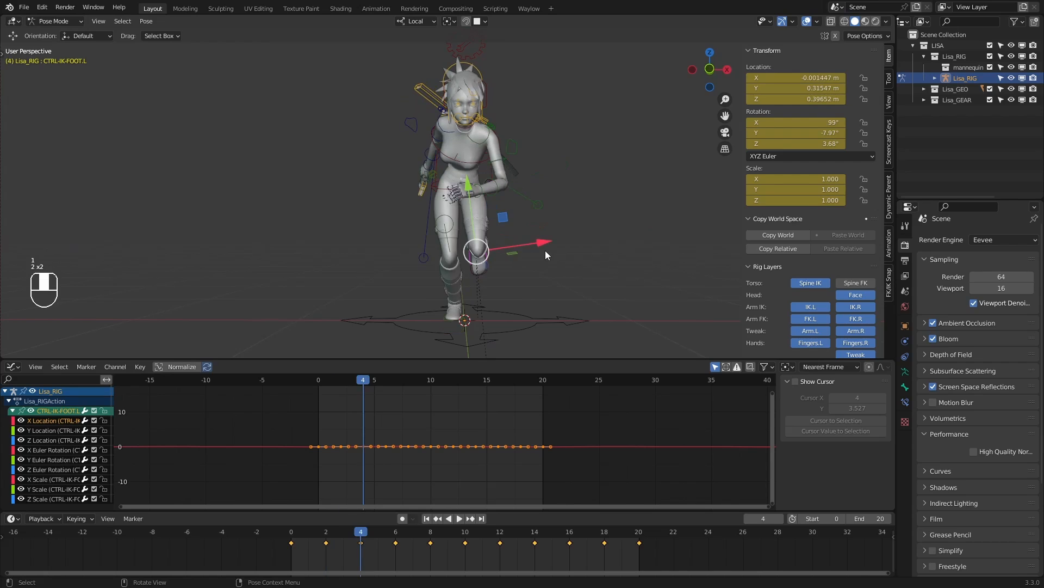
key("2")
key("g")
key("x")
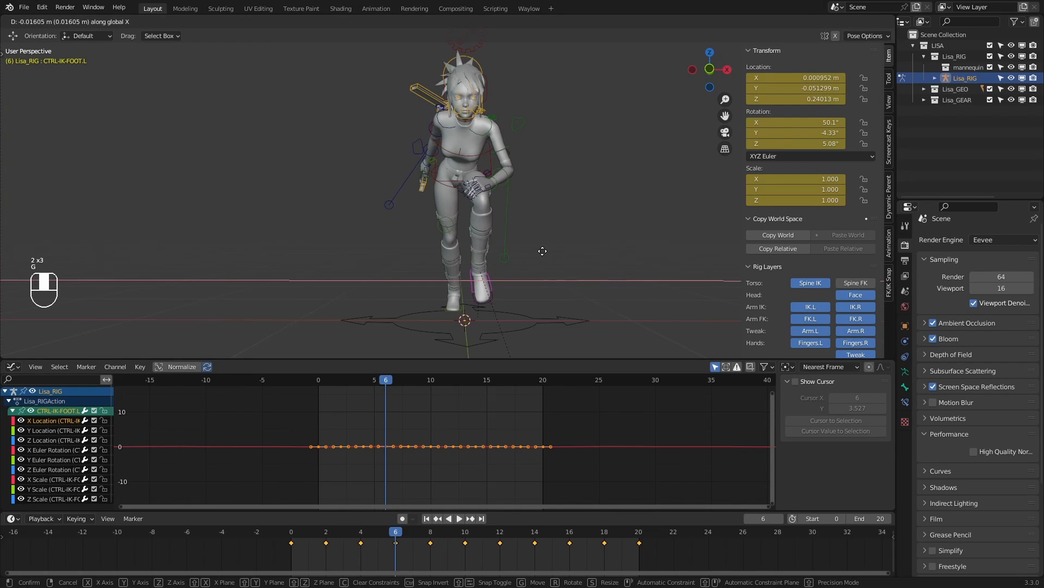
left_click(542, 250)
Step through the left foot's key poses and play the cycle to check the foot's sideways path
key("1")
key("2")
key("2")
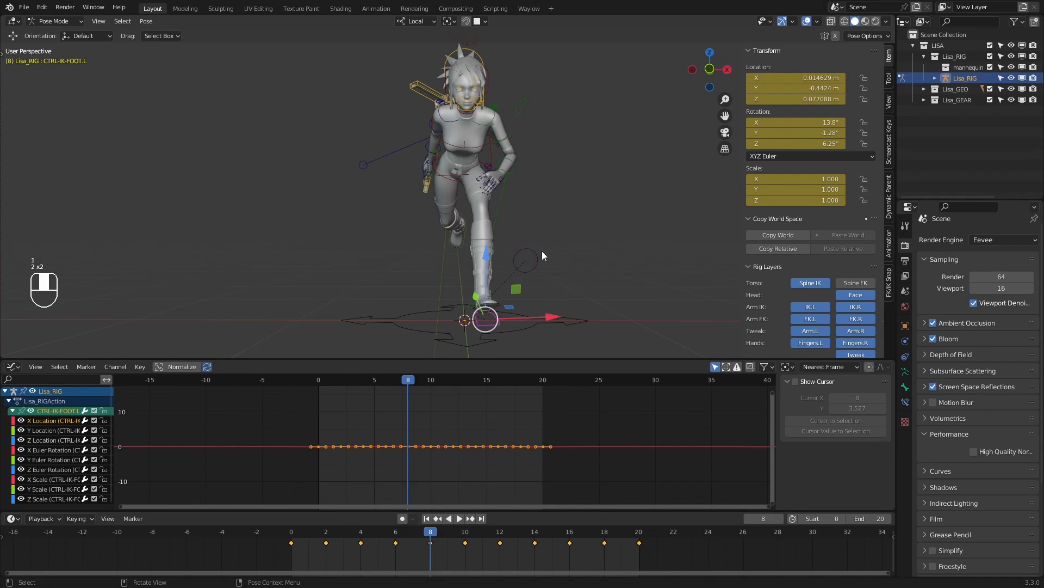
key("space")
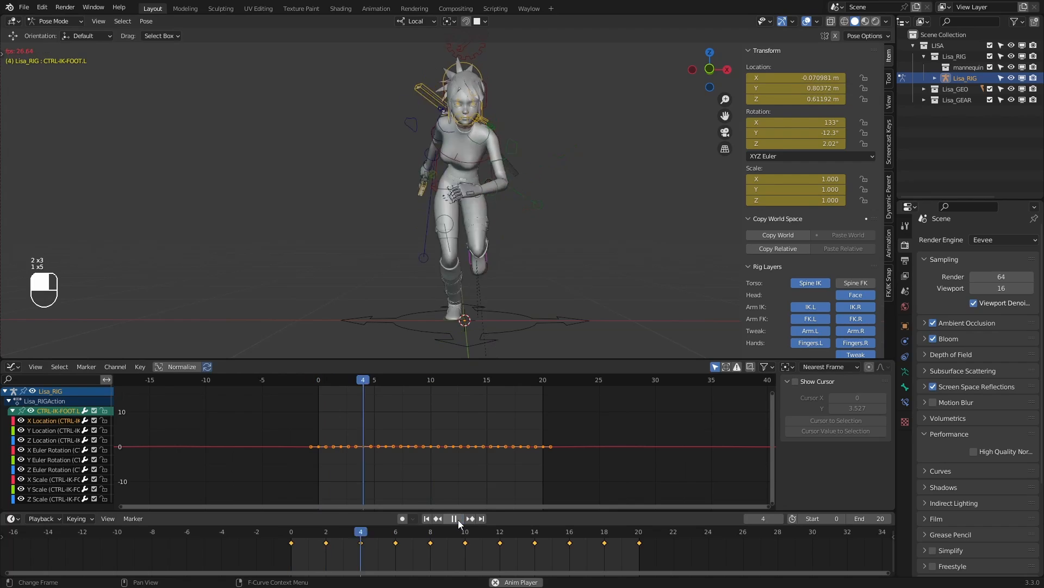
left_click(458, 520)
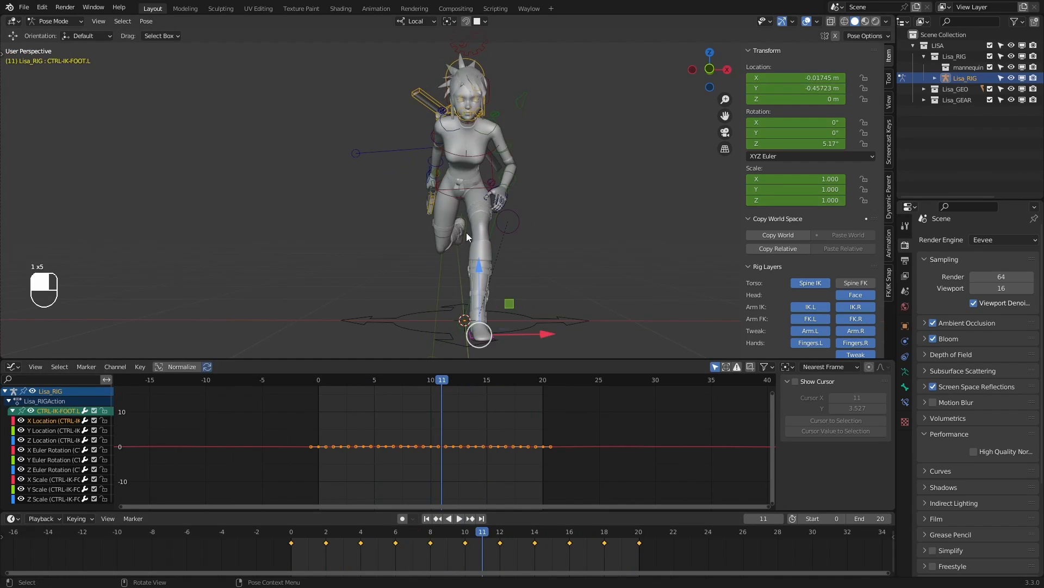
Select the right foot IK control and try to shift it slightly along global X at frame 12
left_click(467, 229)
left_click_drag(313, 538, 451, 527)
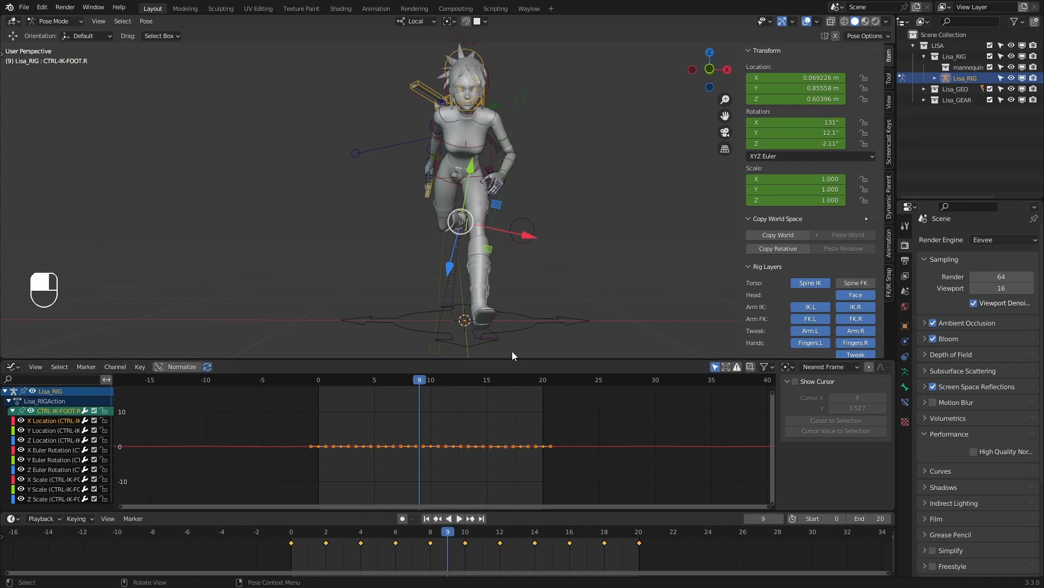
key("Up")
key("Up")
key("g")
key("x")
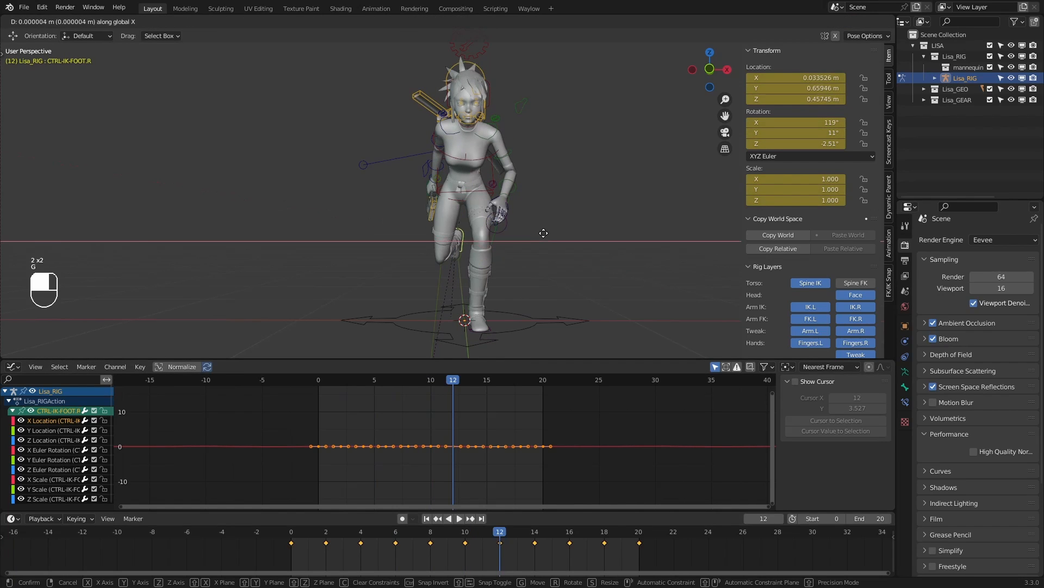
left_click_drag(546, 233, 545, 233)
key("1")
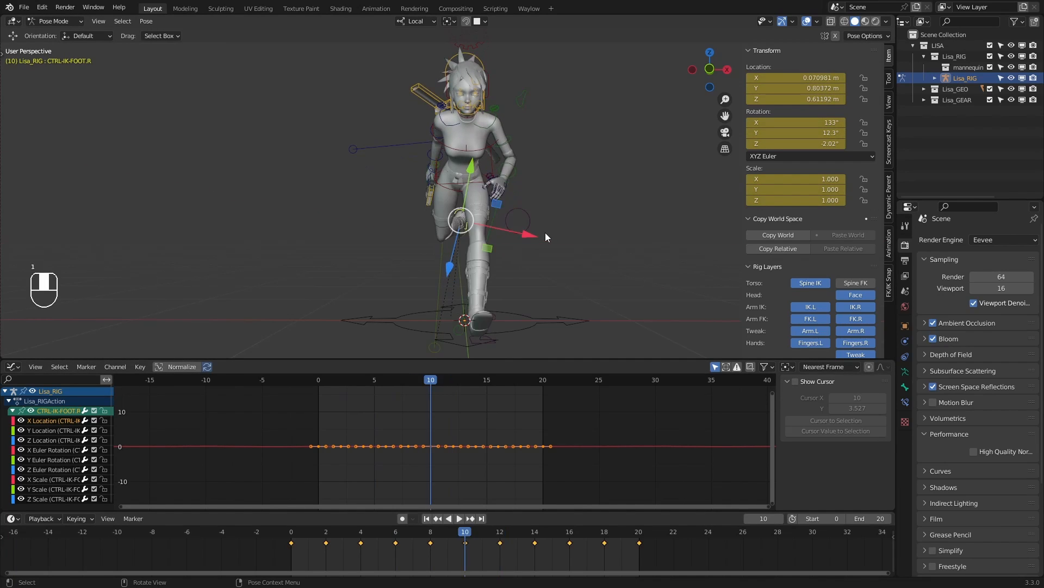
Try to rotate the right foot control about its local Z axis at frame 12 and compare the neighbouring key poses
key("2")
key("e")
left_click_drag(494, 196, 488, 192)
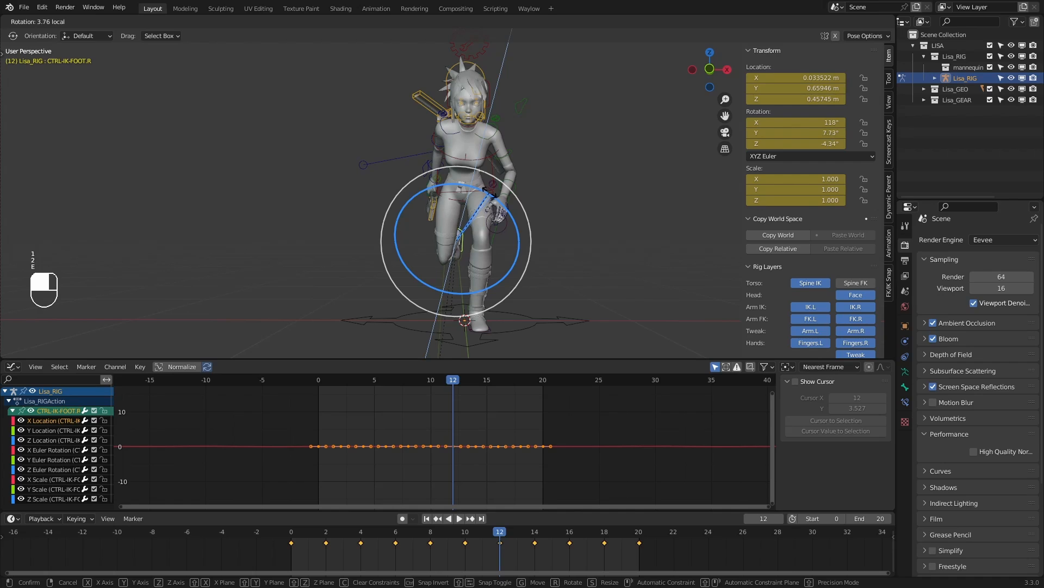
left_click(490, 192)
key("Down")
key("Up")
key("Down")
key("Down")
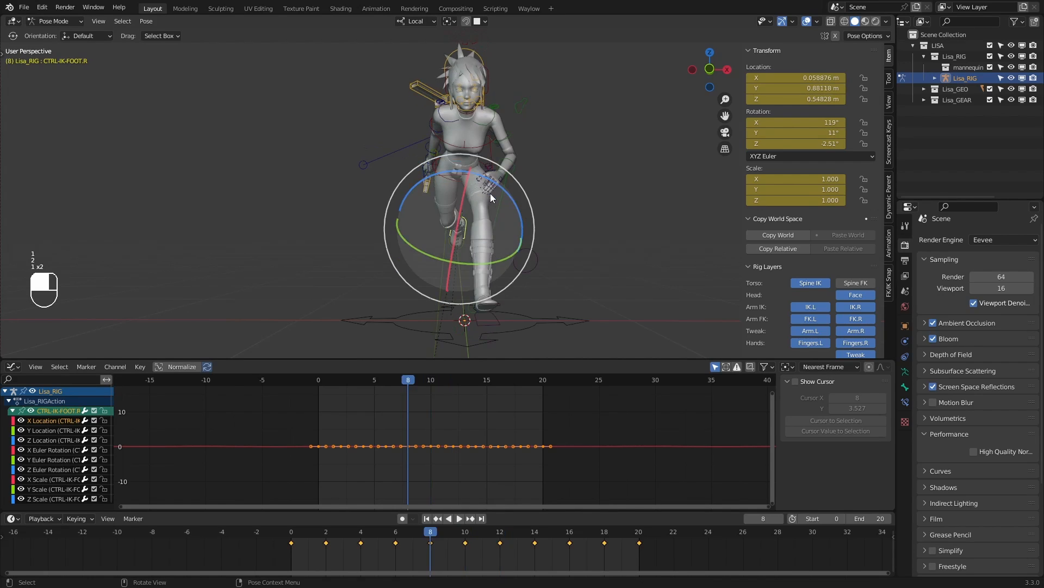
Try to move the right foot IK control about 0.014 m along global X at frame 14
key("Up")
key("Up")
key("Up")
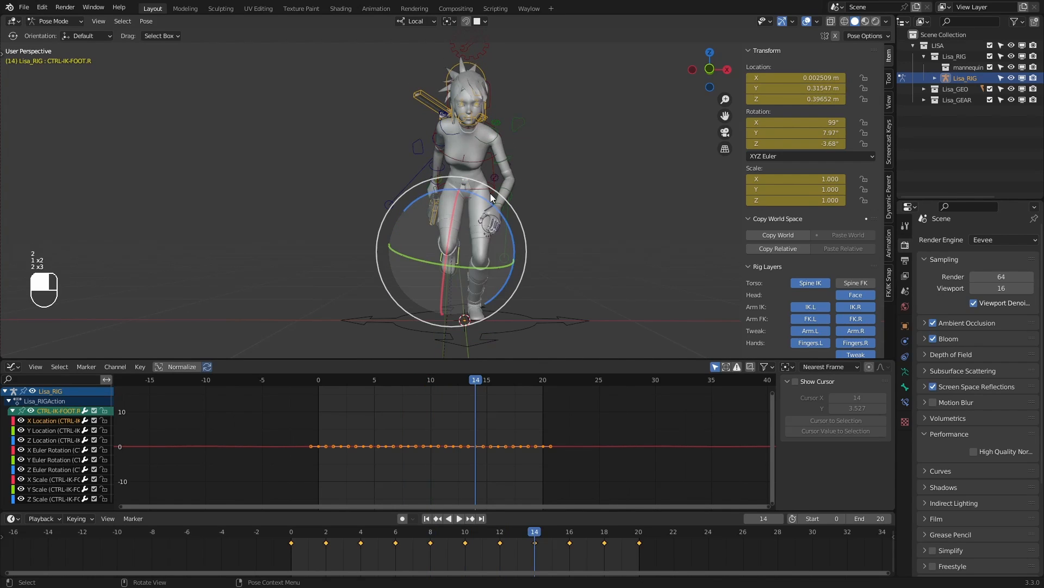
key("g")
key("x")
left_click(492, 194)
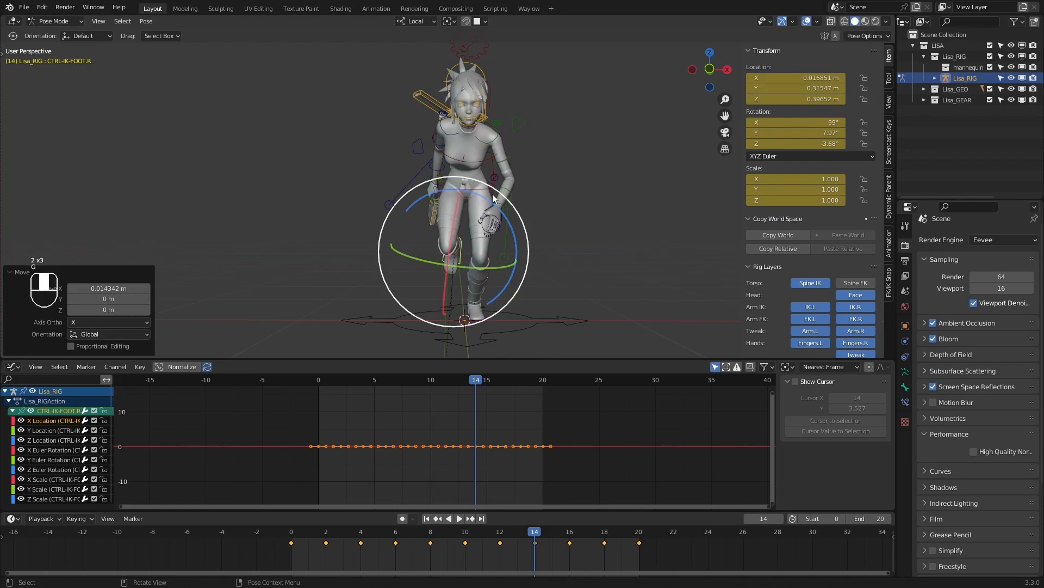
key("1")
key("2")
key("2")
key("2")
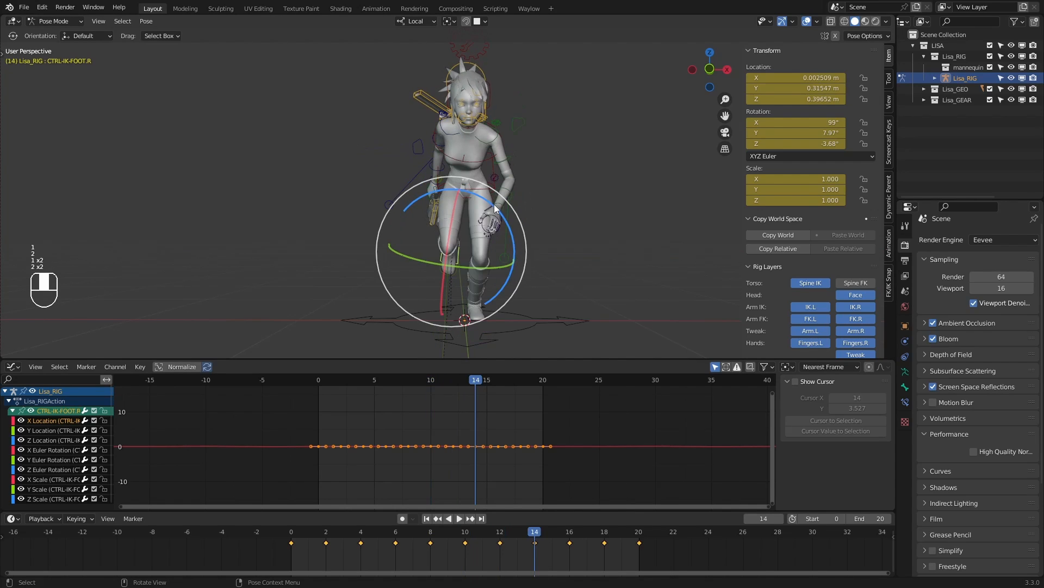
Try to rotate the right foot IK control at frame 14
left_click_drag(494, 201, 457, 270)
key("y")
key("r")
left_click(457, 270)
key("2")
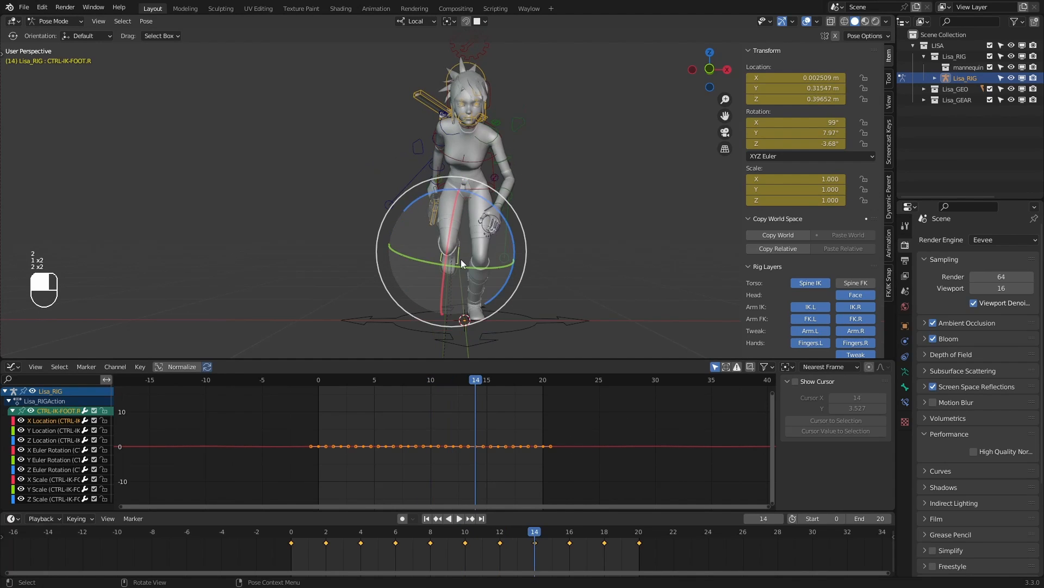
Compare the right foot's pose at frame 14 with its neighbouring key poses
key("1")
key("1")
key("2")
key("2")
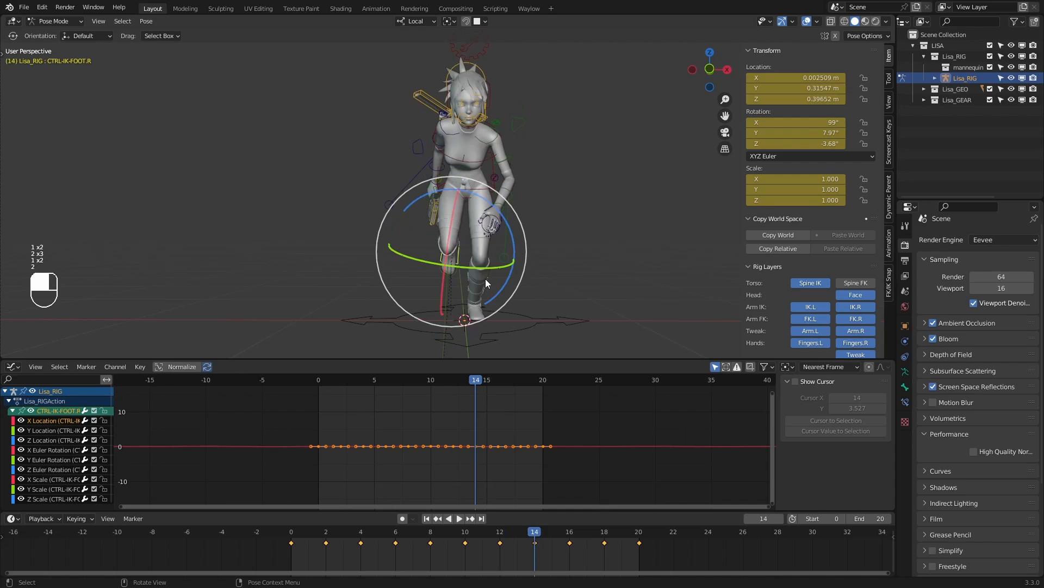
key("2")
key("1")
key("1")
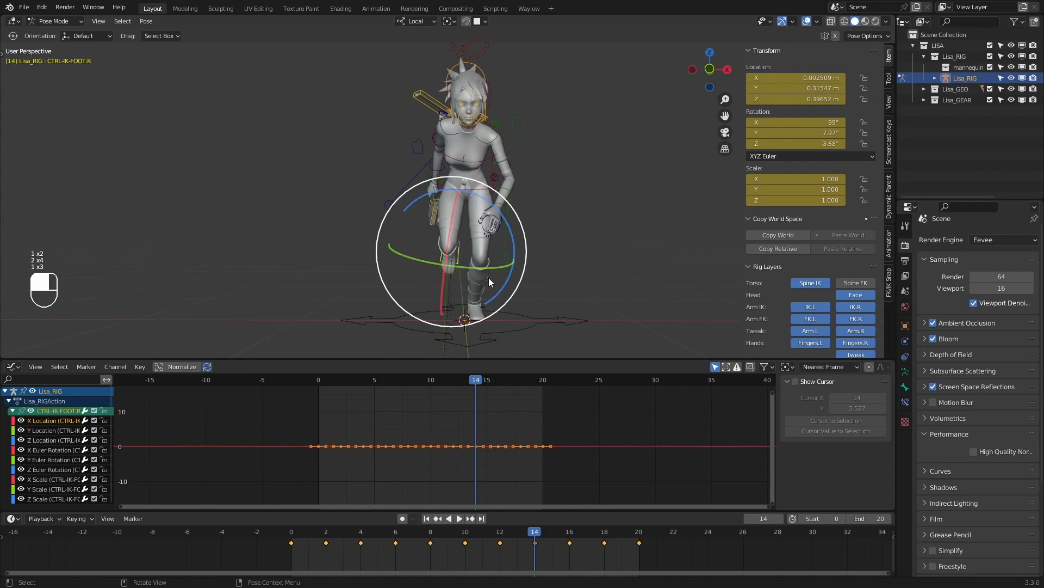
key("1")
key("1")
key("2")
key("2")
key("1")
key("1")
key("2")
Try small rotations of the right foot control about its local Y and Z axes at frame 14 and undo them
left_click_drag(471, 264, 469, 270)
key("ctrl+z")
left_click_drag(505, 207, 501, 202)
key("ctrl+z")
key("2")
left_click_drag(473, 266, 467, 268)
key("1")
key("2")
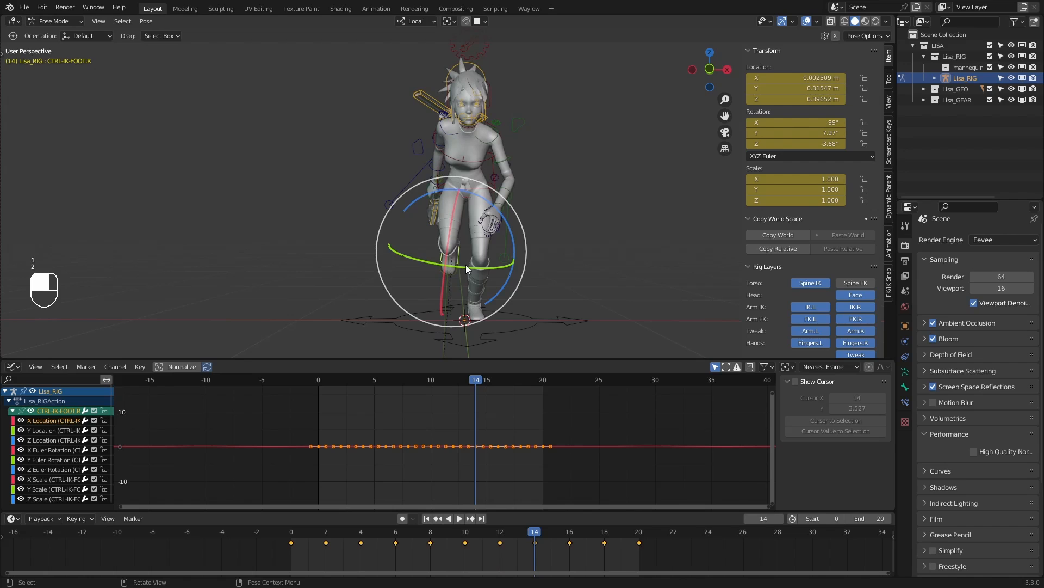
Step through the key poses from the start of the cycle to frame 16, examining the right foot's motion
key("1")
key("1")
key("1")
key("1")
key("1")
key("1")
key("1")
key("2")
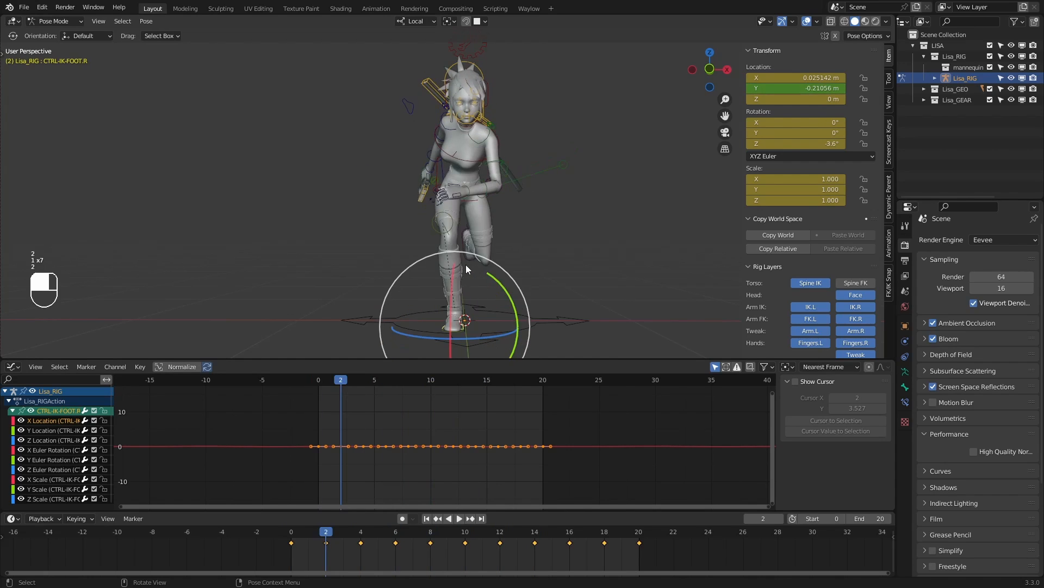
key("2")
key("2")
key("2")
key("2")
key("2")
key("2")
key("2")
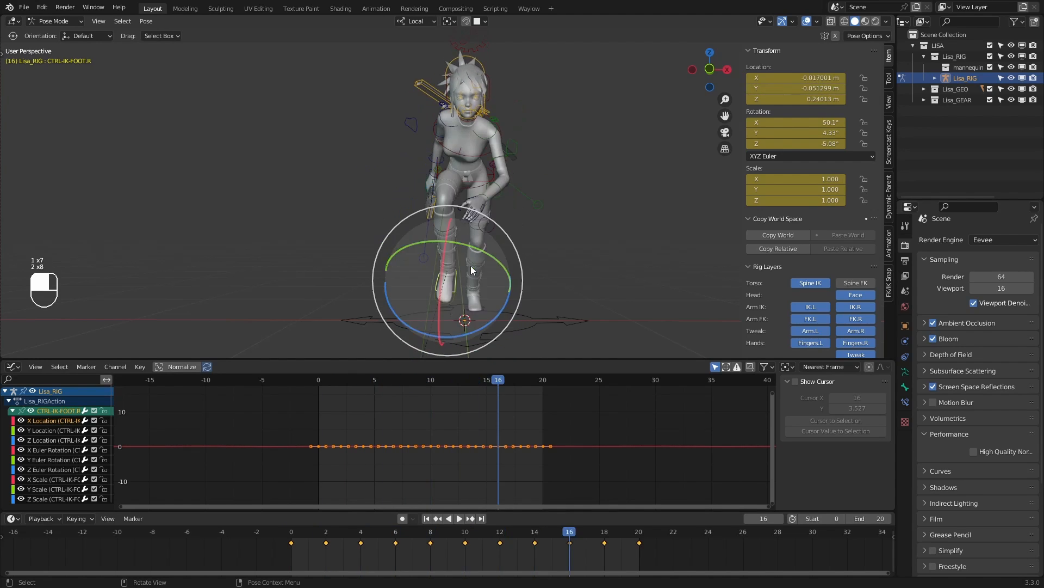
Step back through the key poses and play the run cycle to examine the right foot's motion
key("1")
key("1")
key("1")
key("2")
key("1")
key("1")
key("1")
left_click(460, 519)
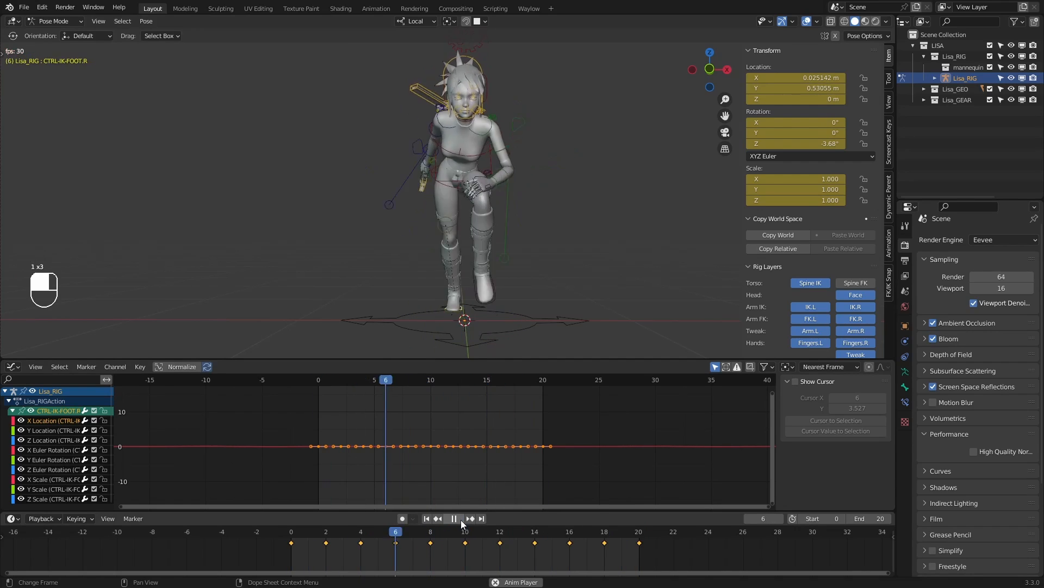
left_click(461, 520)
Select the right leg's pole control and play the cycle to examine the right knee's motion
left_click(429, 225)
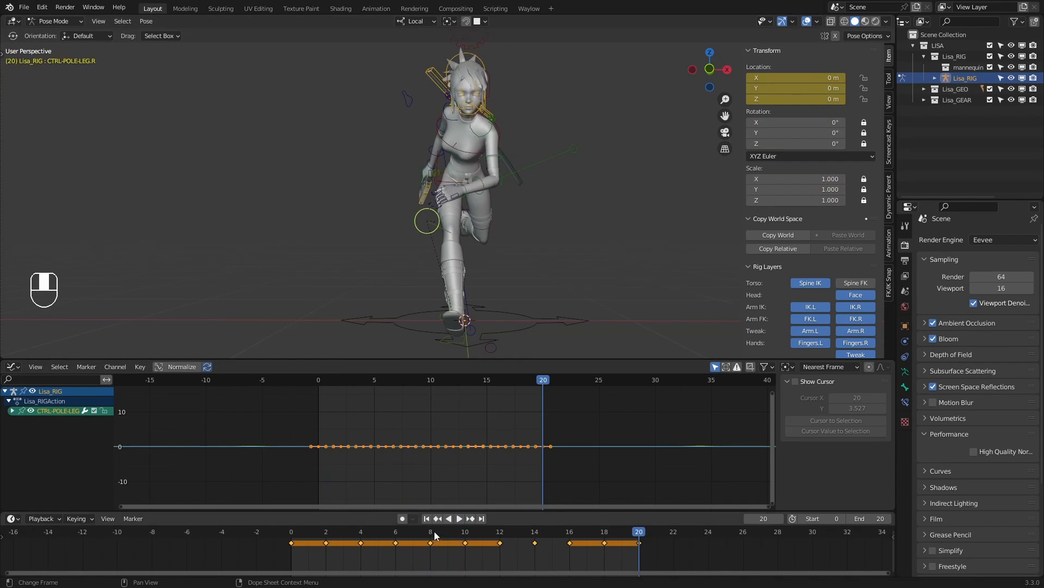
key("space")
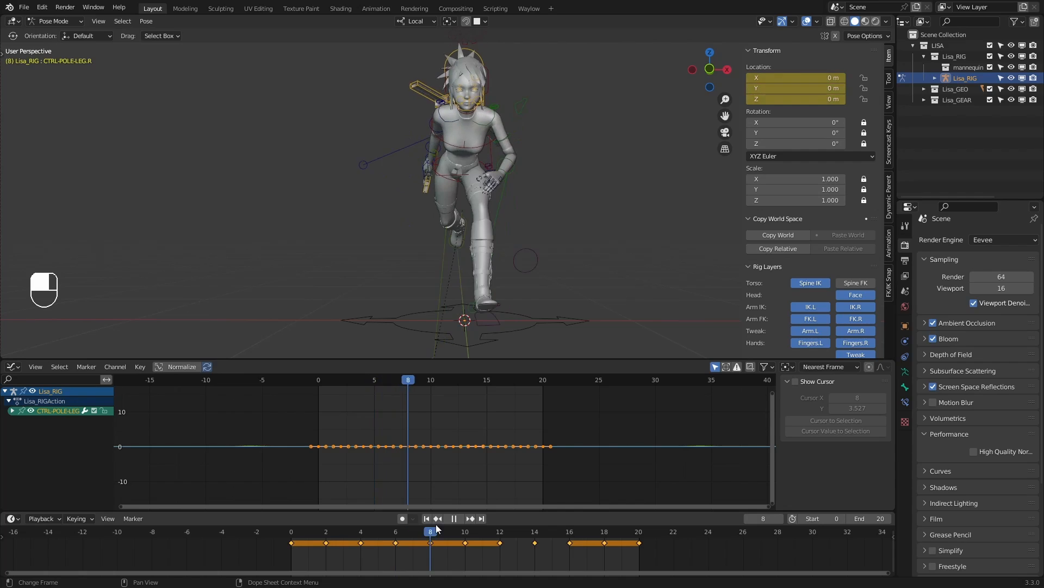
left_click(455, 519)
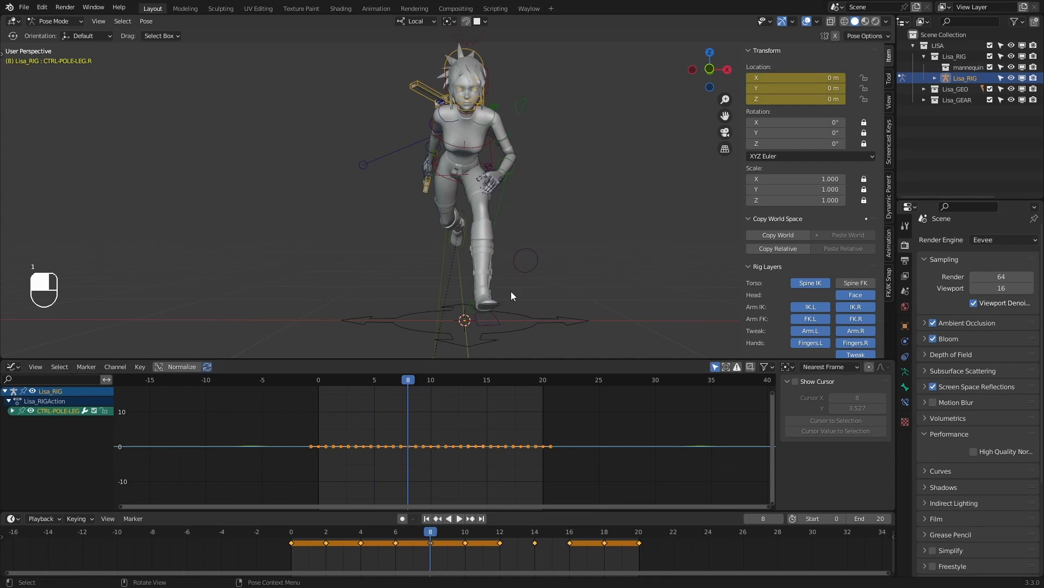
right_click(496, 234)
left_click(460, 519)
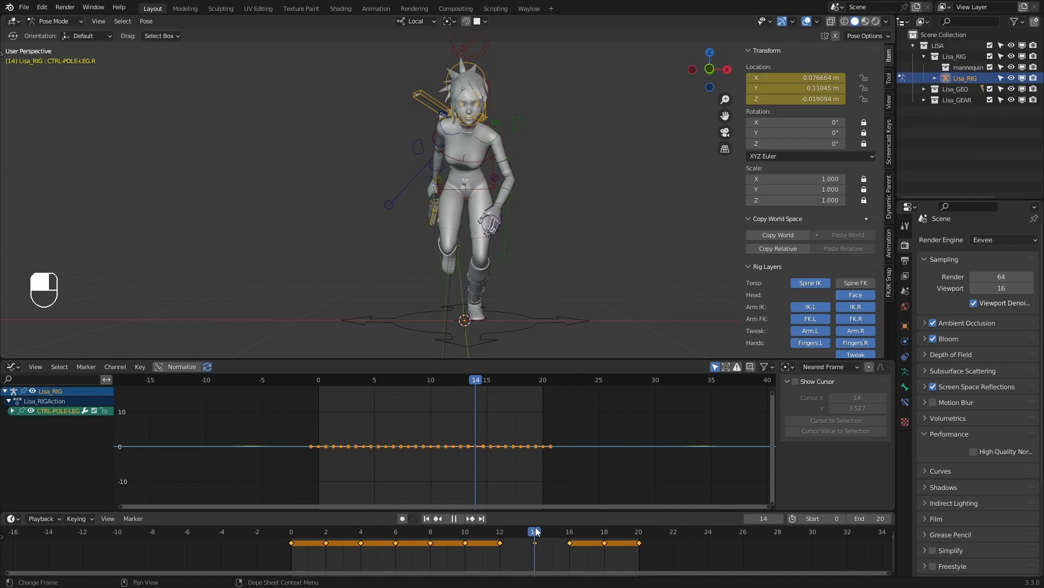
Try to move the right leg's pole control sideways at frame 14 and play the cycle to check the knee
key("g")
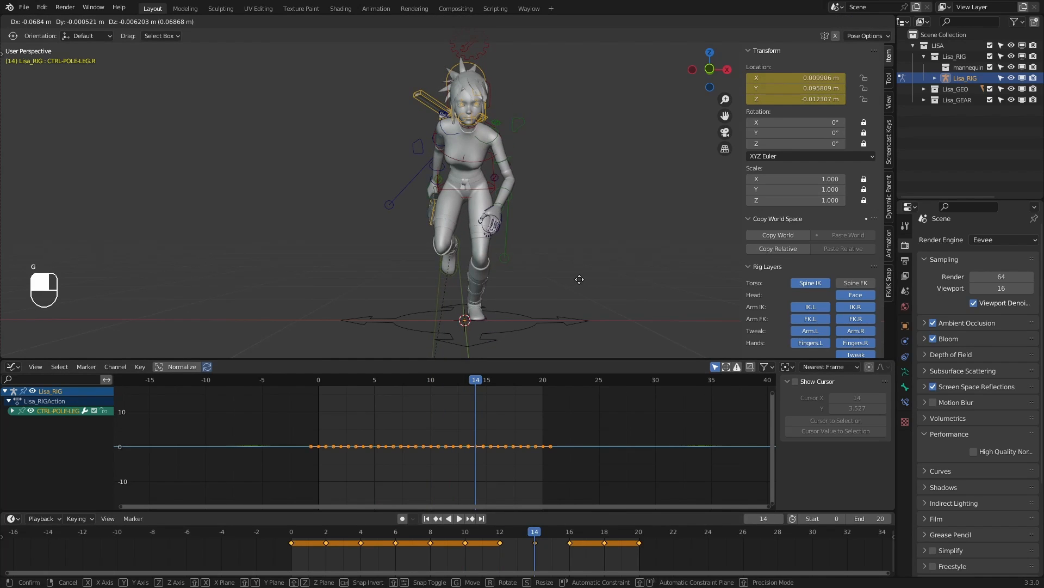
left_click(585, 280)
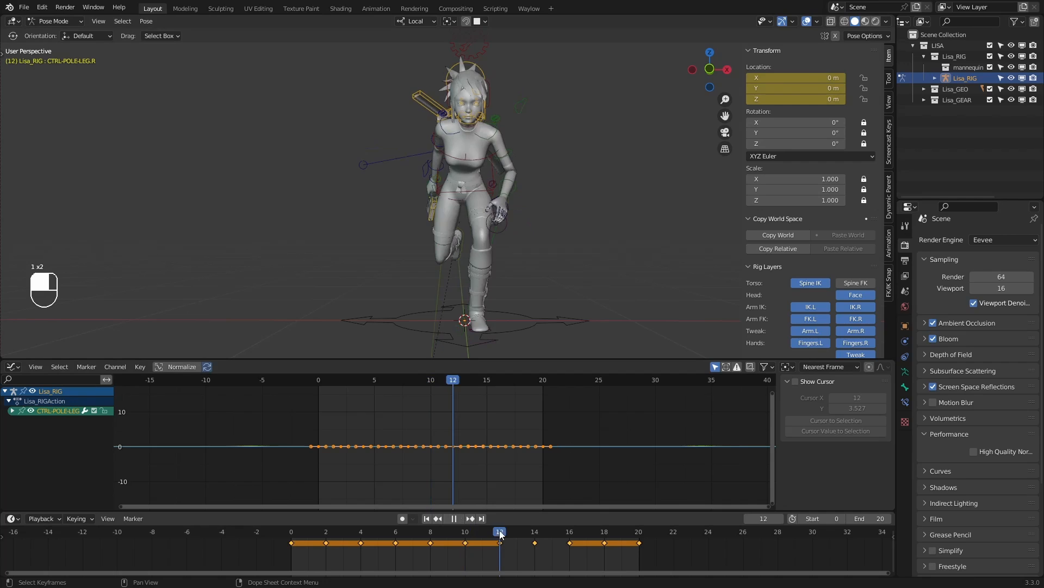
left_click(517, 535)
left_click_drag(521, 534, 646, 530)
key("shift+Left")
left_click(459, 519)
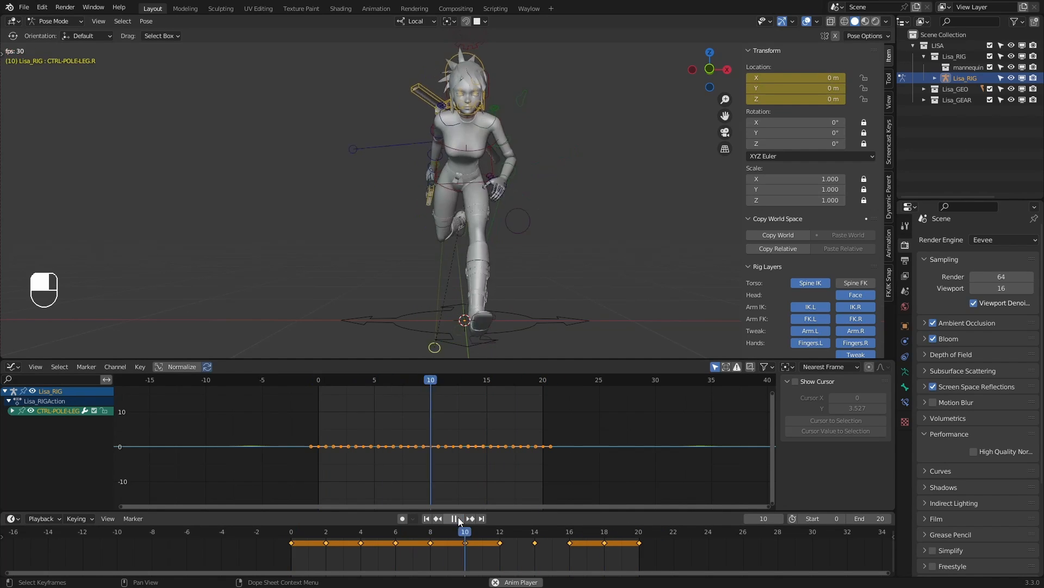
left_click(458, 519)
Try to move the right leg's pole control sideways at frames 10 and 8
left_click_drag(314, 534, 465, 532)
key("1")
key("2")
key("g")
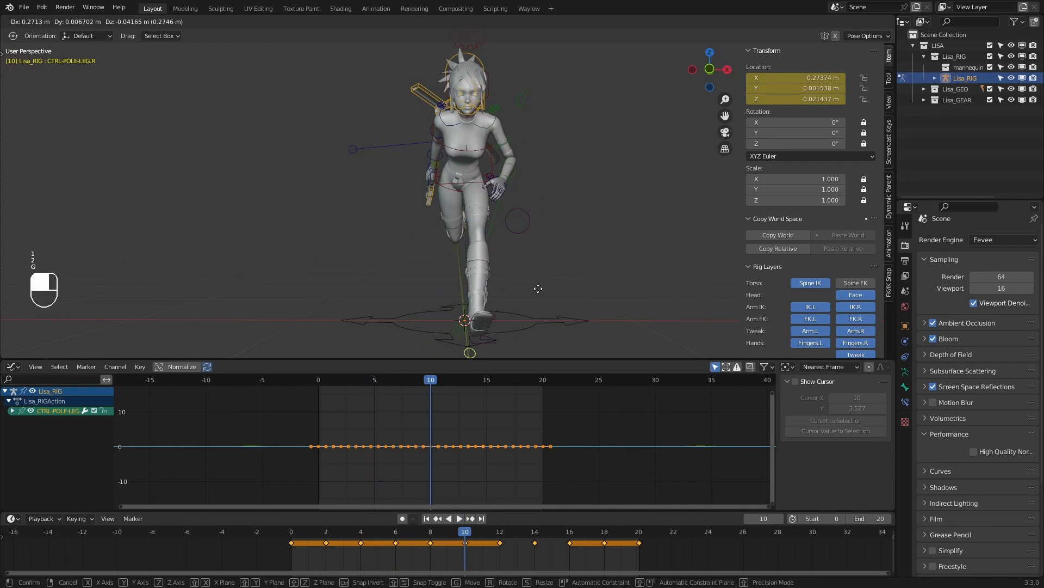
right_click(520, 282)
key("1")
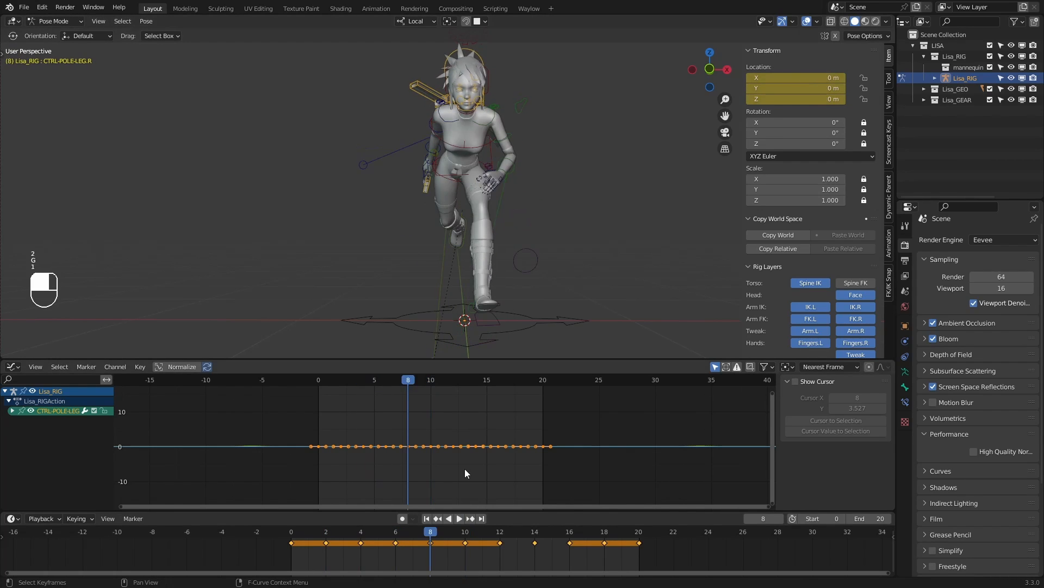
key("1")
key("2")
key("g")
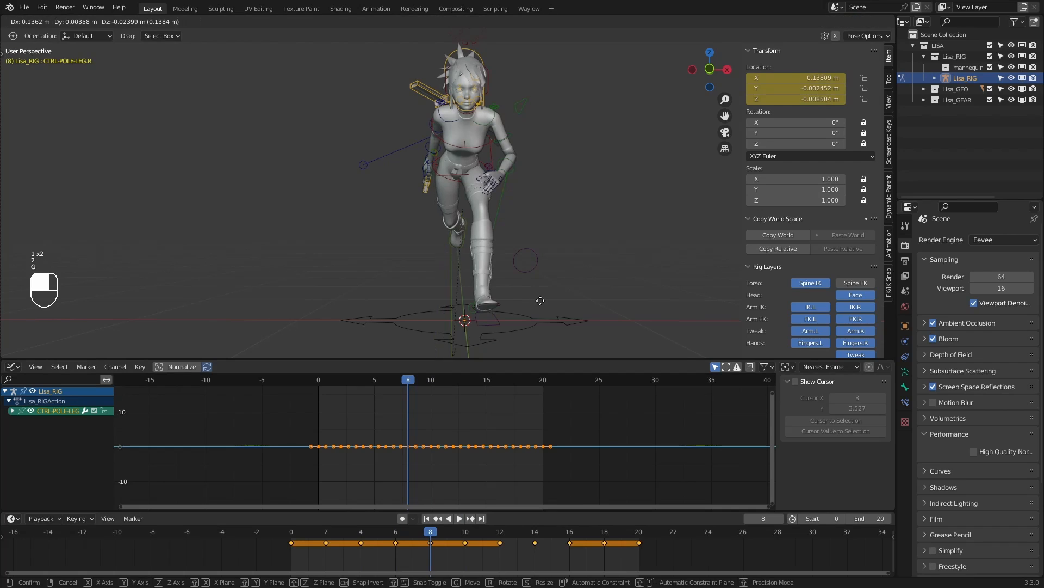
left_click(538, 303)
right_click(537, 298)
Try other sideways positions for the right leg's pole control at frame 10 and undo them
key("2")
key("g")
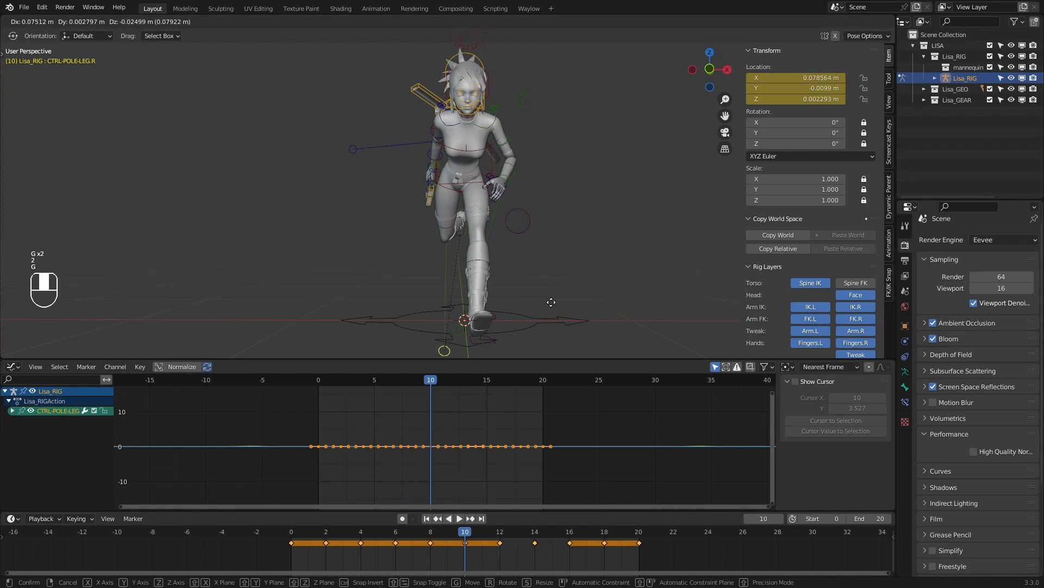
right_click(556, 301)
key("1")
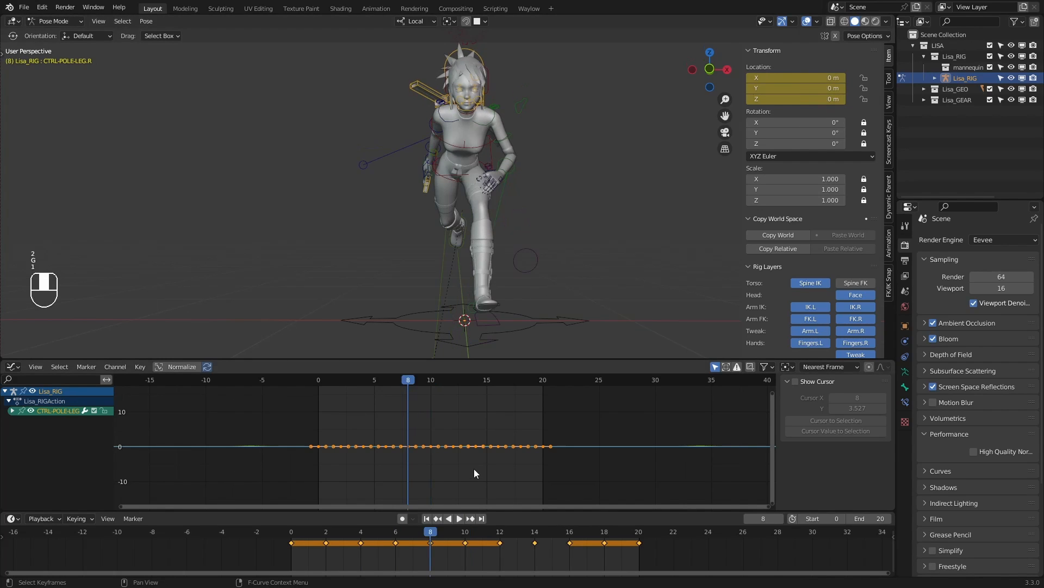
key("2")
key("g")
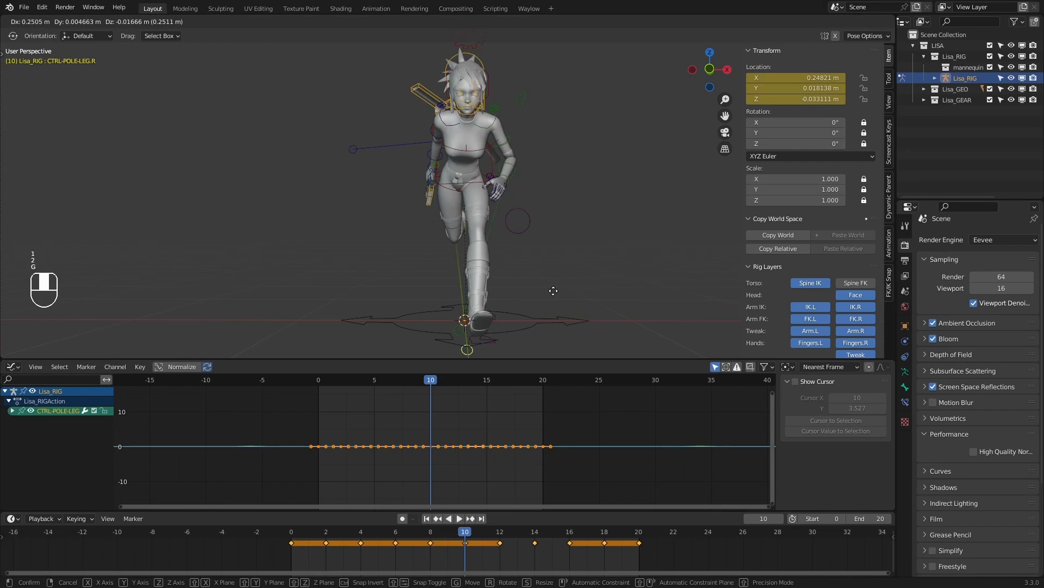
right_click(553, 291)
key("1")
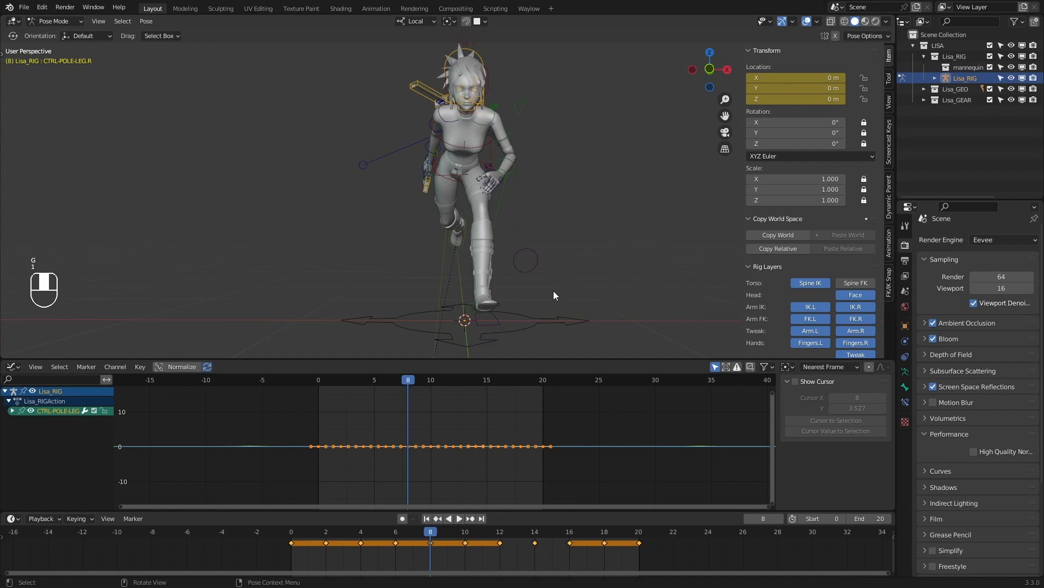
key("2")
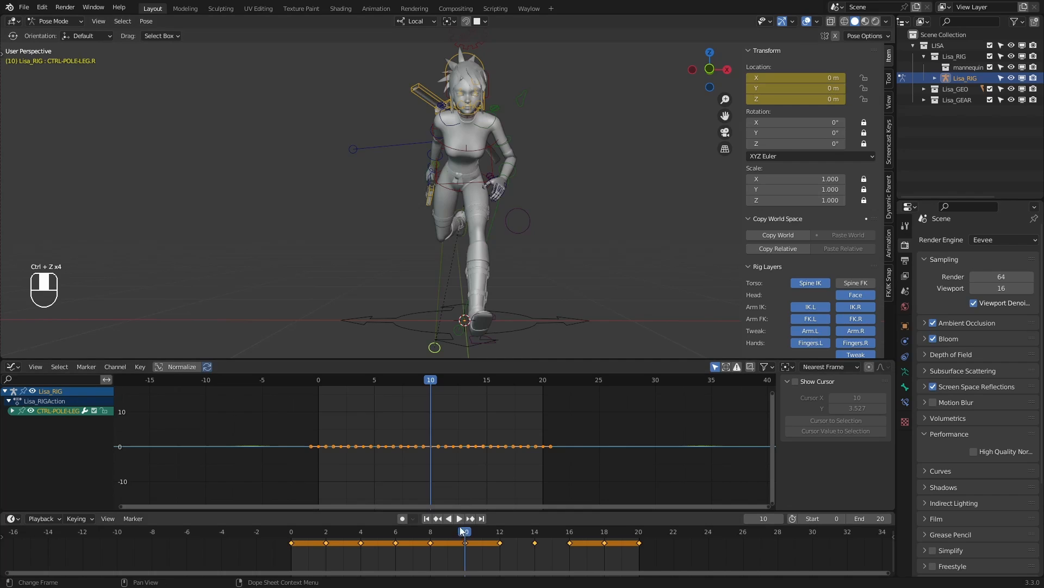
Step back and forth through the key poses around frame 10 to examine the knees and feet from the front
left_click_drag(459, 527, 420, 501)
key("2")
key("2")
key("1")
key("1")
key("2")
key("2")
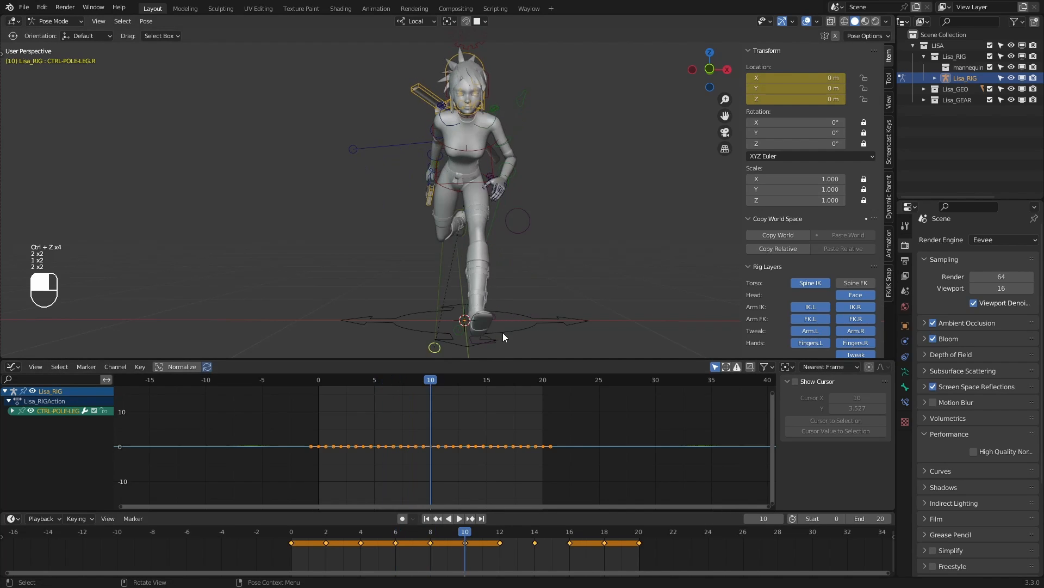
key("2")
key("1")
key("1")
key("1")
key("2")
key("2")
key("2")
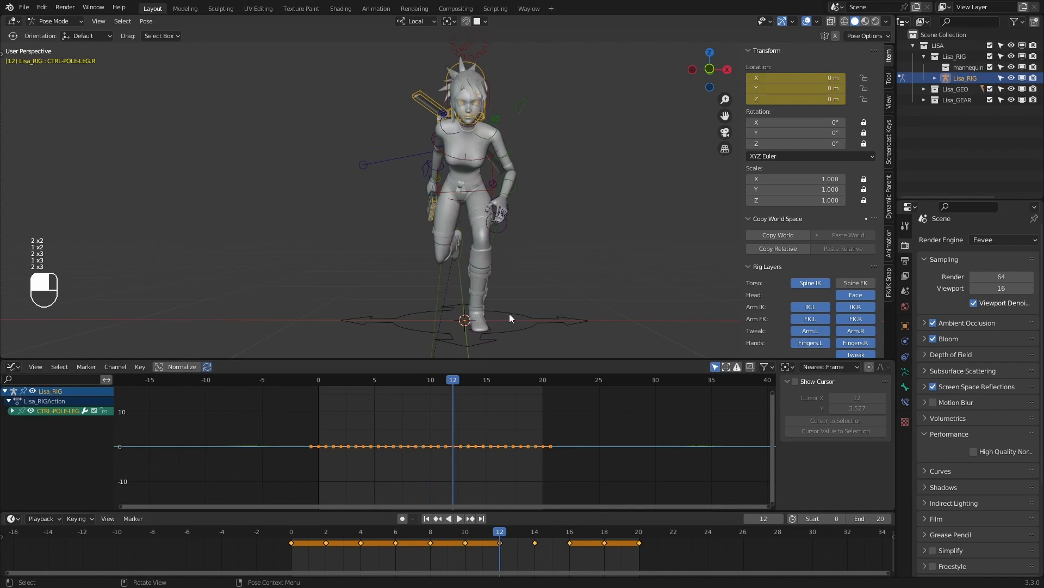
key("1")
key("1")
key("1")
key("2")
key("2")
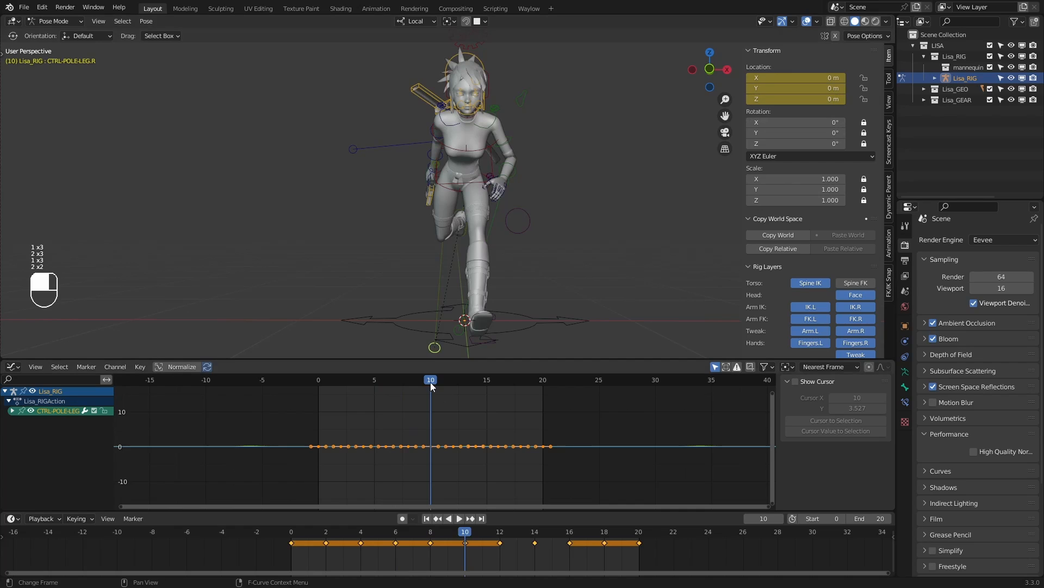
Flip between the key poses at frames 8 and 10 to compare the legs
key("1")
key("2")
key("1")
key("2")
key("1")
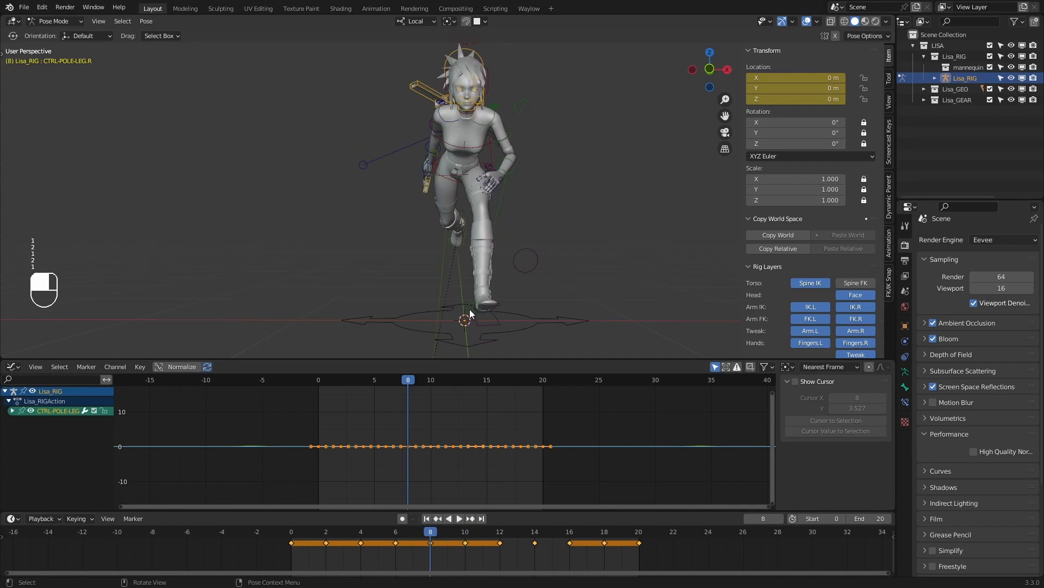
key("2")
key("1")
key("2")
key("1")
key("2")
Turn on auto keying and go back to the key pose at frame 2
key("1")
key("1")
key("1")
key("1")
key("1")
key("2")
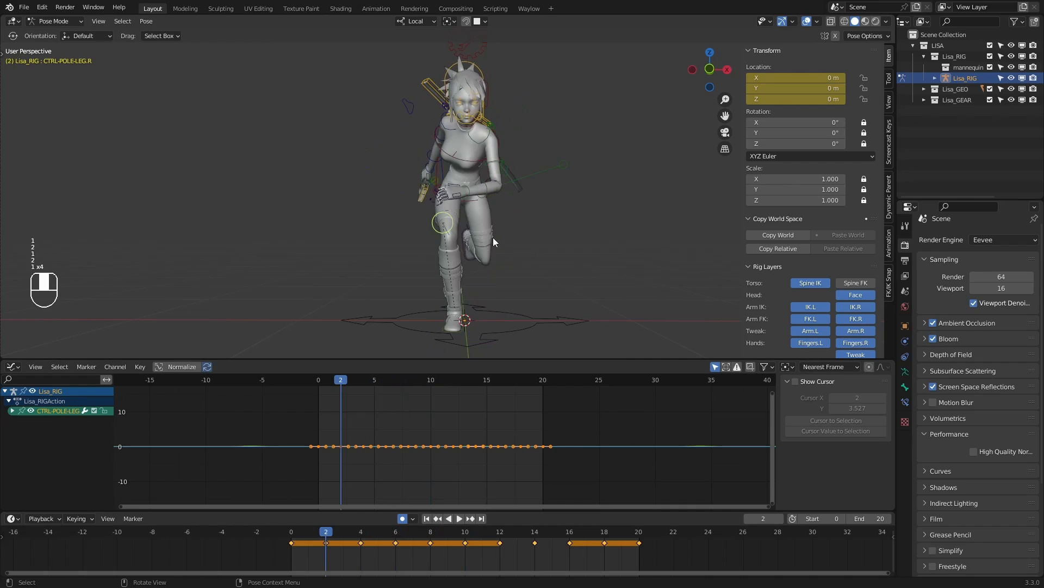
Shift the left foot IK control along global X at frame 2, comparing it with the neighbouring key poses
left_click(464, 238)
key("w")
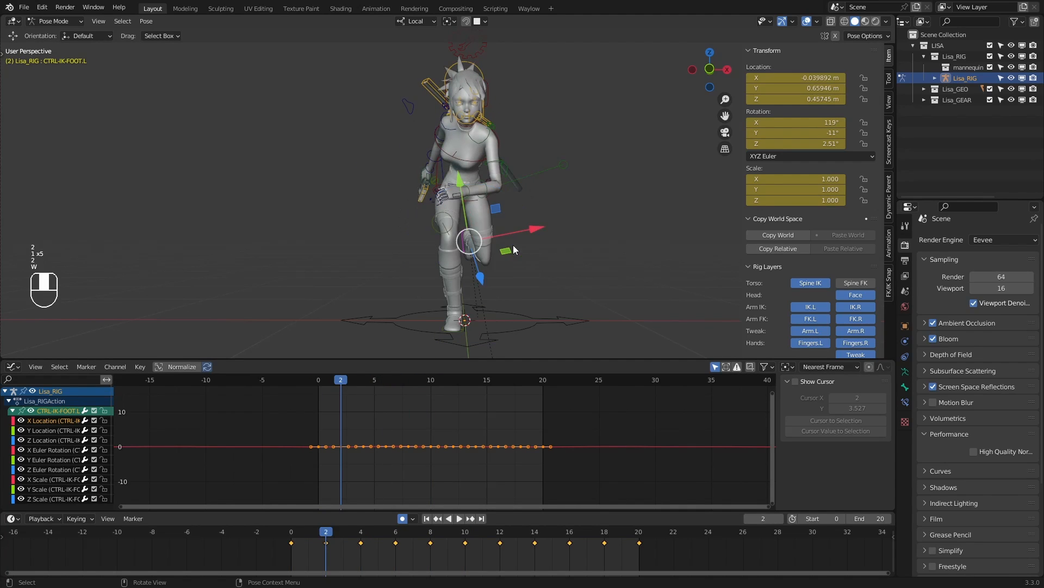
key("1")
key("2")
key("1")
key("2")
key("g")
key("x")
left_click(573, 248)
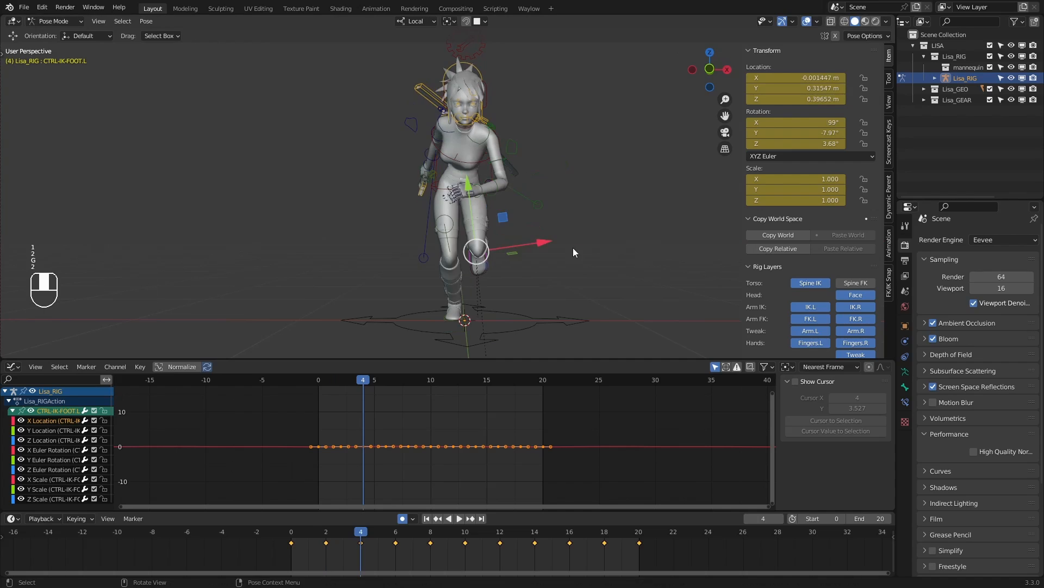
Shift the left foot IK control along global X at frame 4 to an X location of about -0.034 m
key("2")
key("g")
key("x")
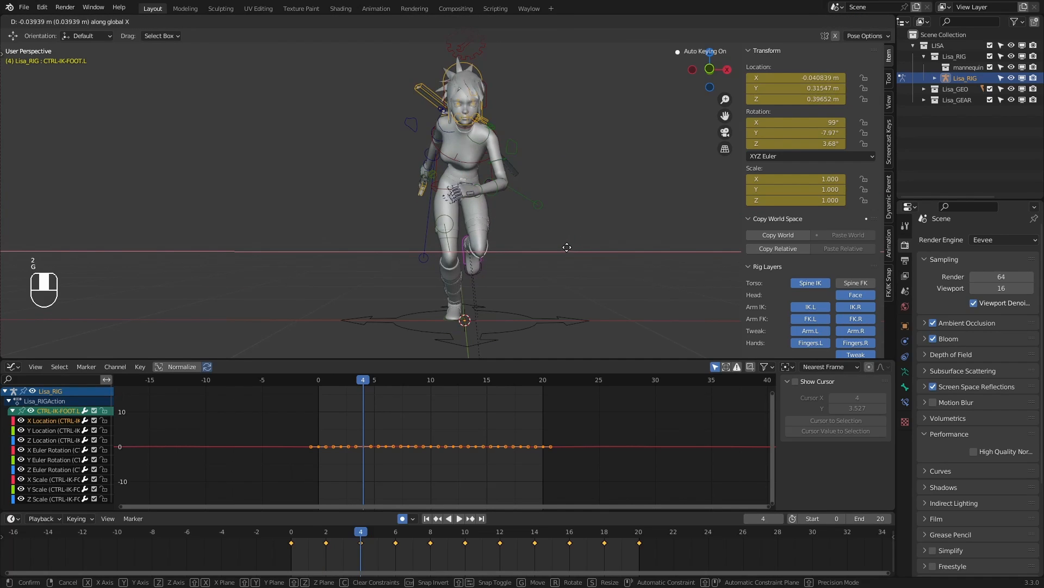
left_click(567, 247)
key("1")
key("2")
key("g")
key("x")
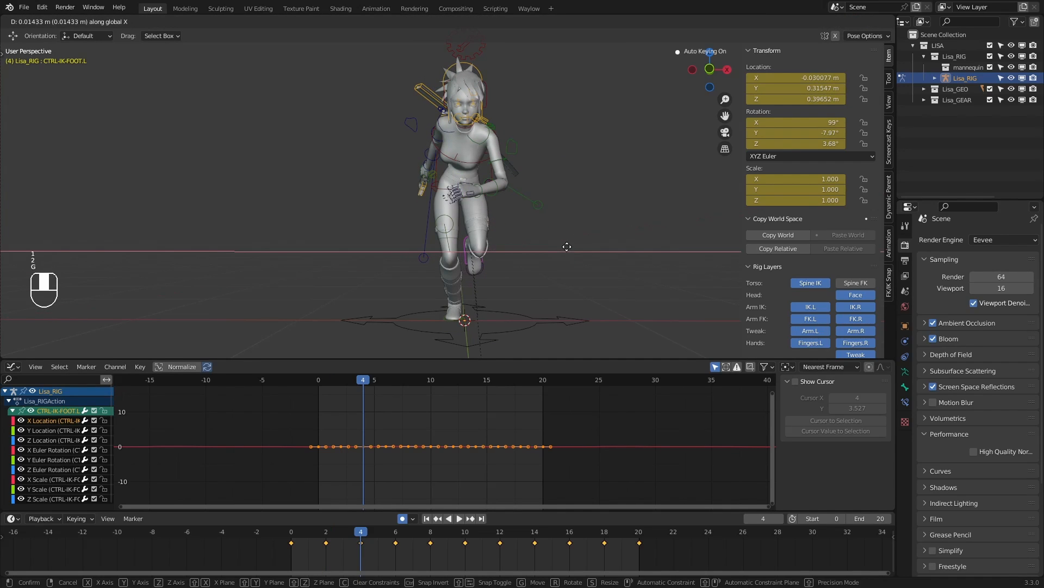
left_click(566, 246)
Shift the left foot IK control along global X at frame 6 to an X location of about -0.005 m
key("1")
key("2")
key("2")
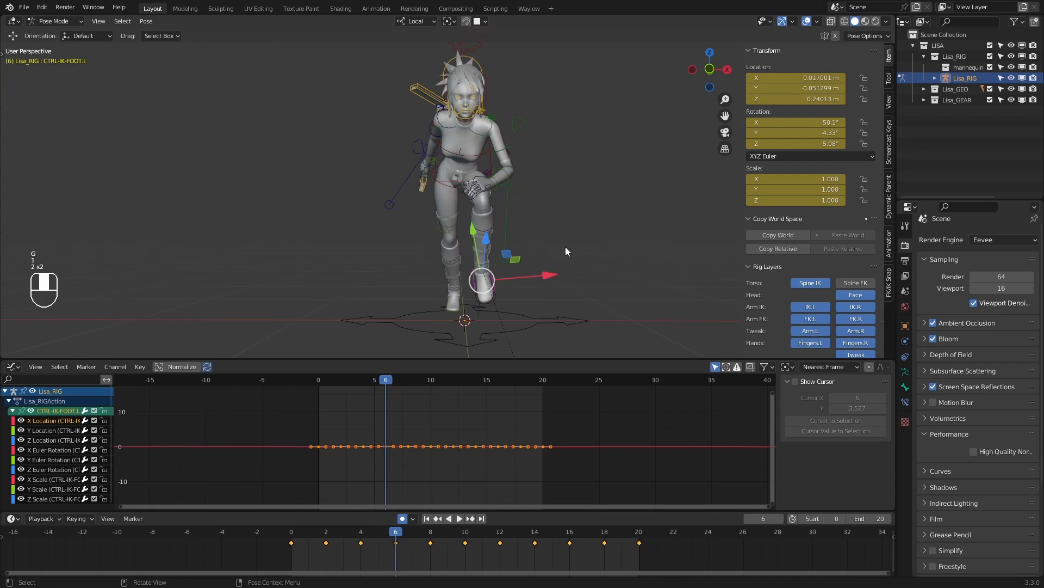
key("g")
key("x")
key("x")
key("x")
key("x")
left_click(561, 246)
key("1")
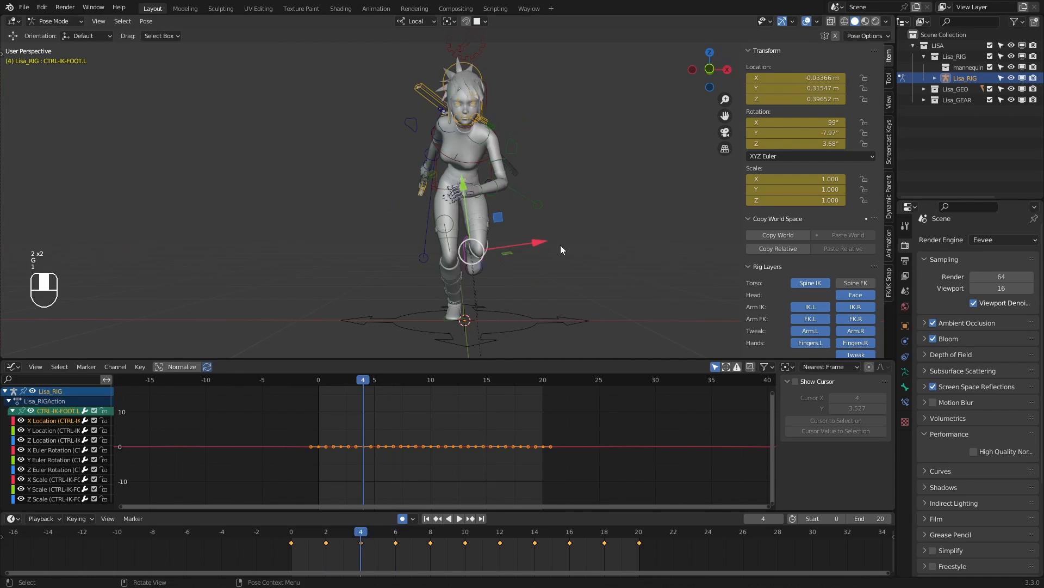
key("2")
key("g")
key("x")
left_click(561, 245)
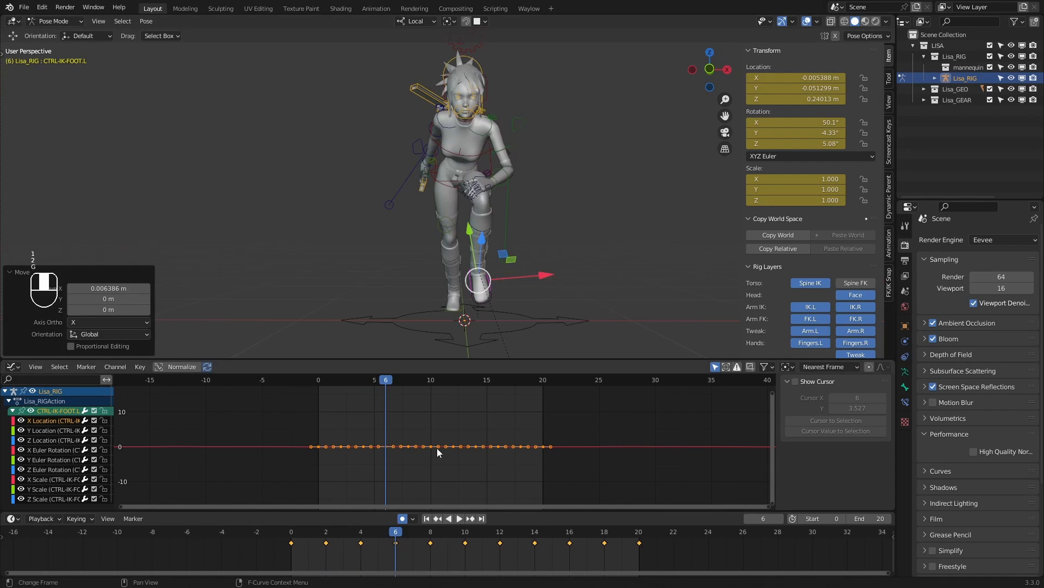
Shift the left foot IK control by about -0.003 m along global X at frame 8
key("2")
key("2")
key("1")
key("1")
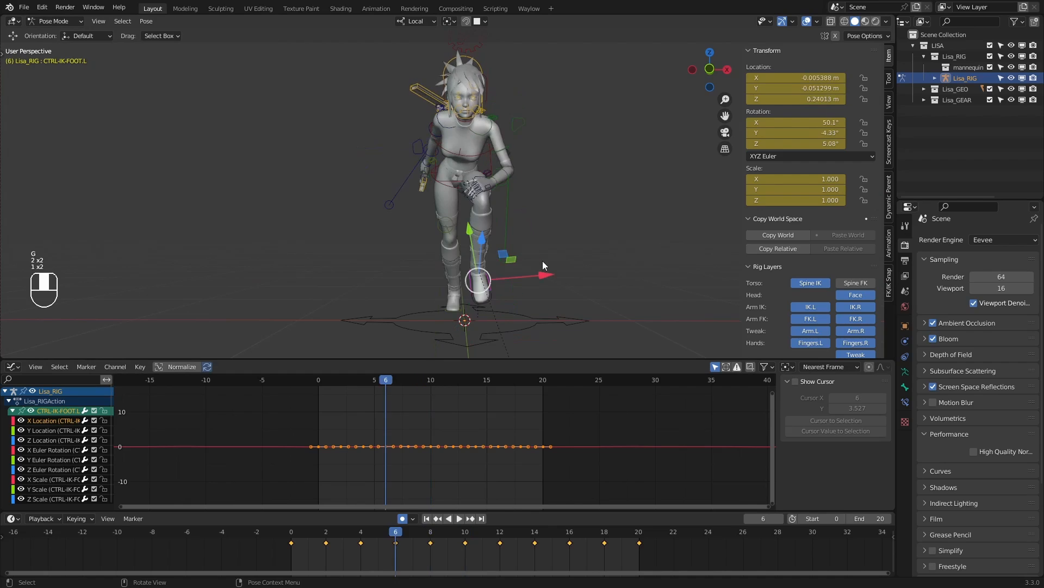
key("2")
key("g")
key("x")
left_click(542, 261)
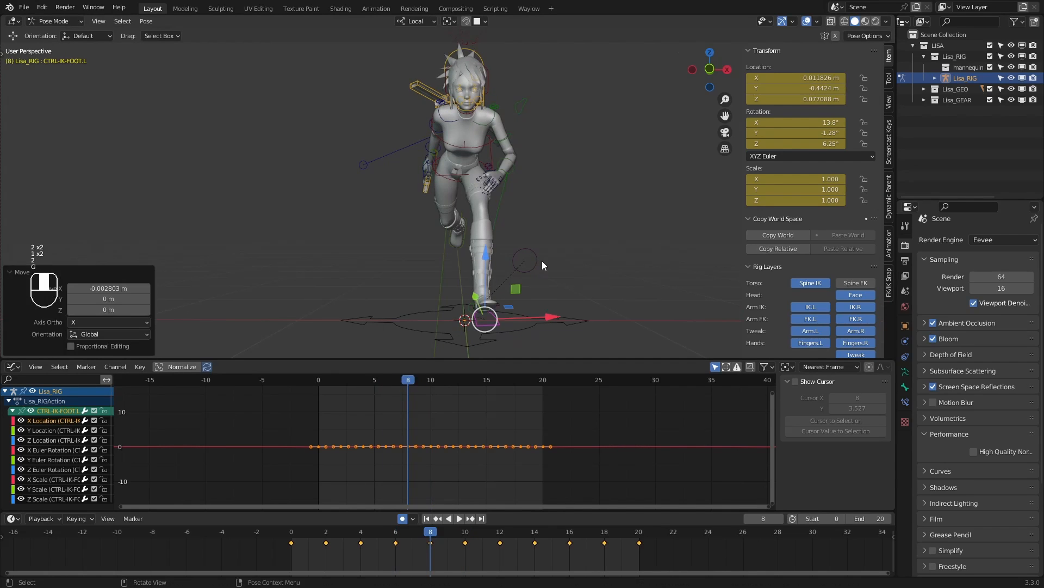
Return to the start of the cycle and play it to check the left foot's path
key("1")
key("1")
key("1")
key("1")
left_click(459, 522)
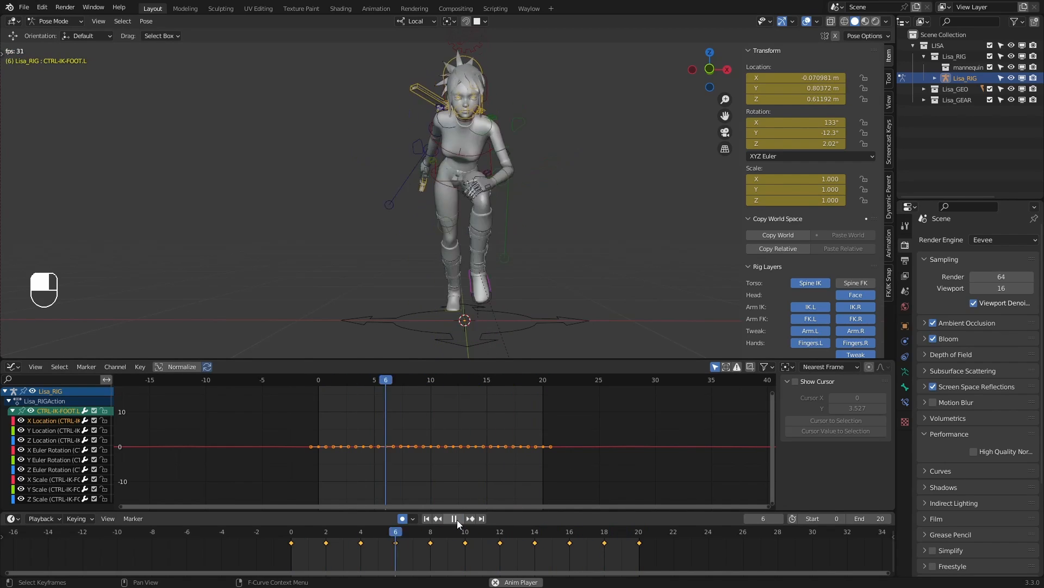
left_click(457, 520)
Select the right foot IK control and shift it about -0.037 m along global X at frame 10
left_click_drag(354, 543, 413, 498)
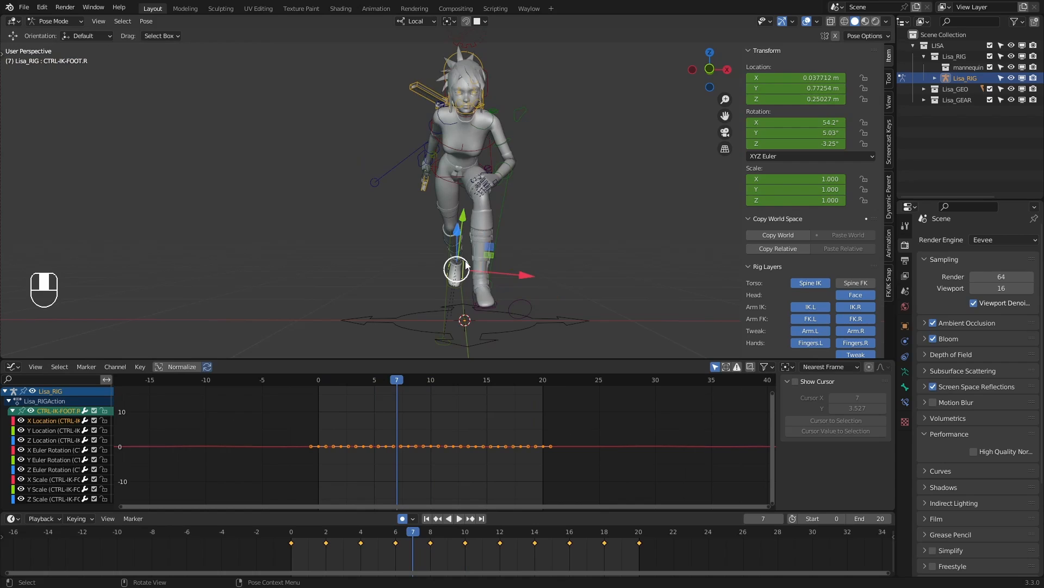
key("Up")
key("Up")
key("g")
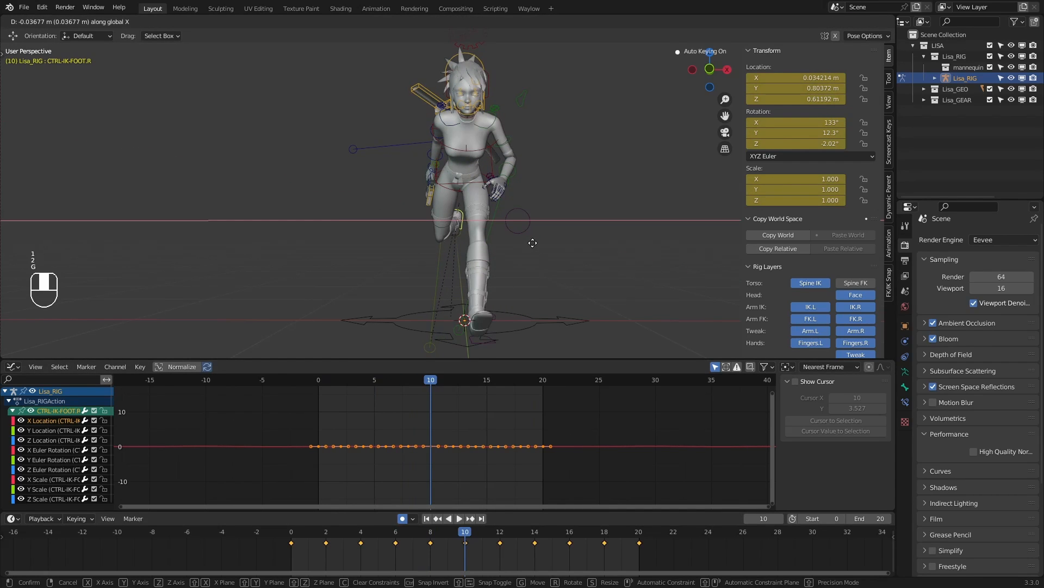
left_click(533, 243)
Shift the right foot IK control sideways at frame 12 to an X location of about 0.049 m
key("1")
key("2")
key("2")
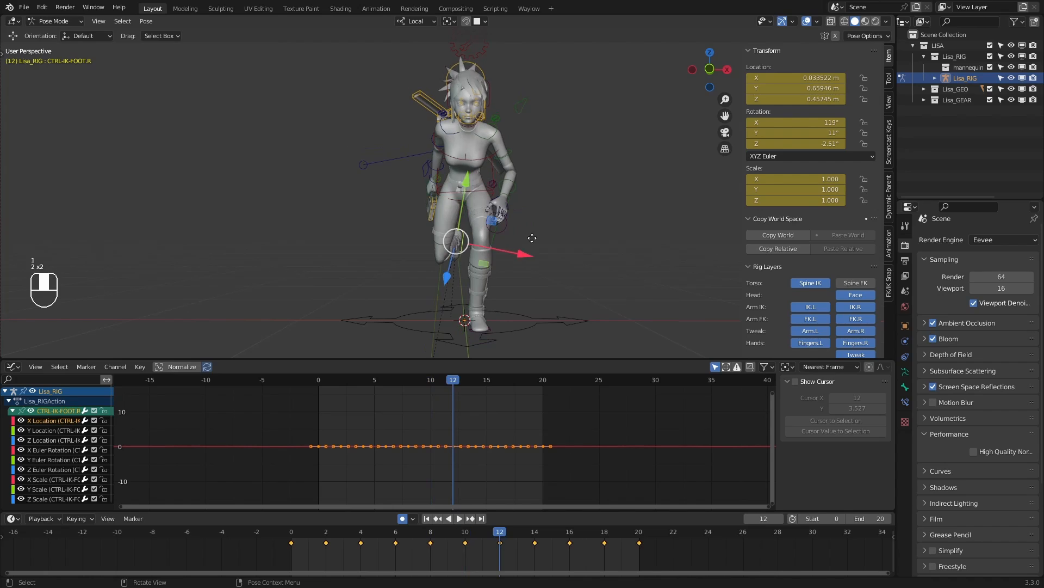
key("g")
middle_click_drag(532, 238, 535, 238)
left_click(534, 238)
key("1")
key("2")
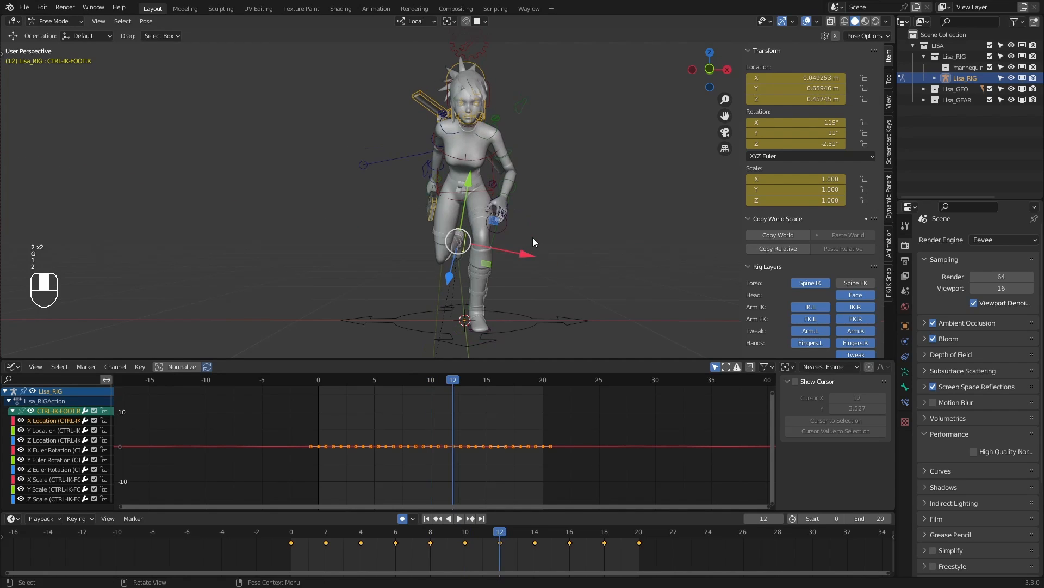
Shift the right foot IK control by about 0.018 m along global X at frame 14
key("2")
key("g")
middle_click(533, 237)
key("x")
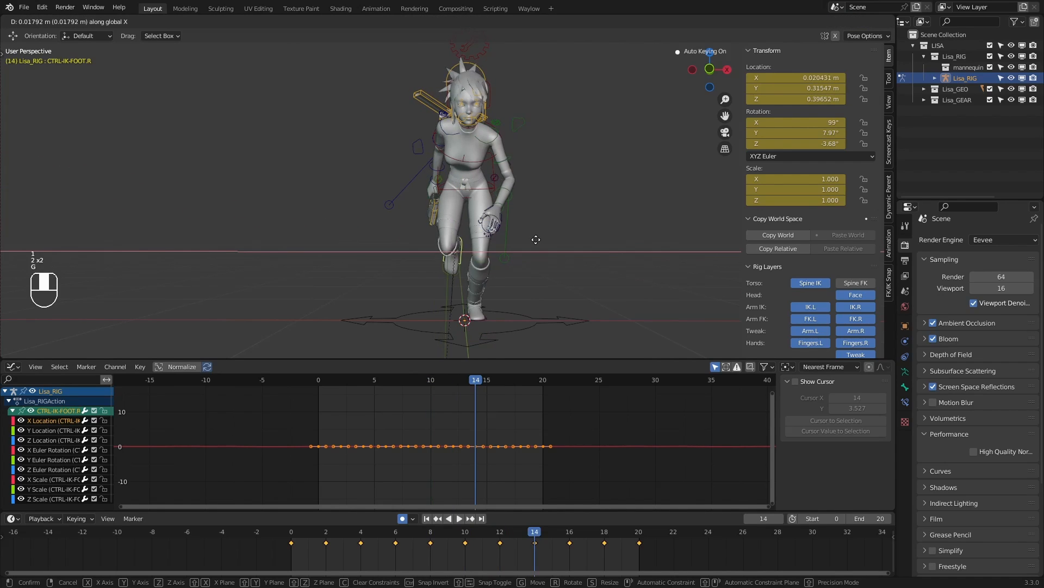
left_click(536, 239)
Compare the neighbouring key poses and shift the right foot IK control at frame 16 to an X location of about -0.017 m
key("1")
key("1")
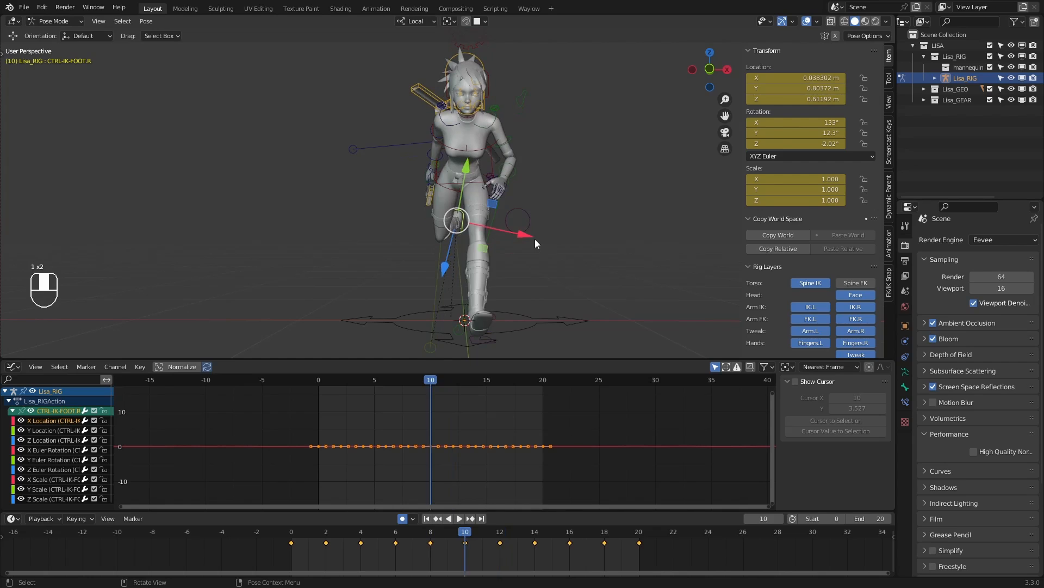
key("2")
key("2")
key("2")
key("g")
left_click(534, 240)
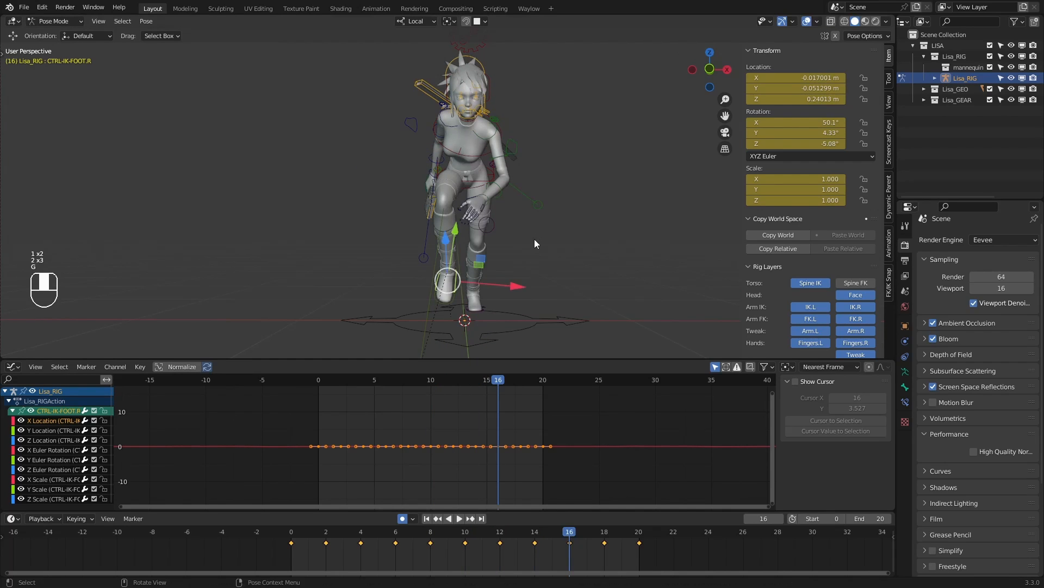
Return to frame 0, play the run cycle to check the right foot's path, and scrub to frame 10
key("1")
key("1")
key("1")
key("1")
key("1")
key("1")
key("1")
key("1")
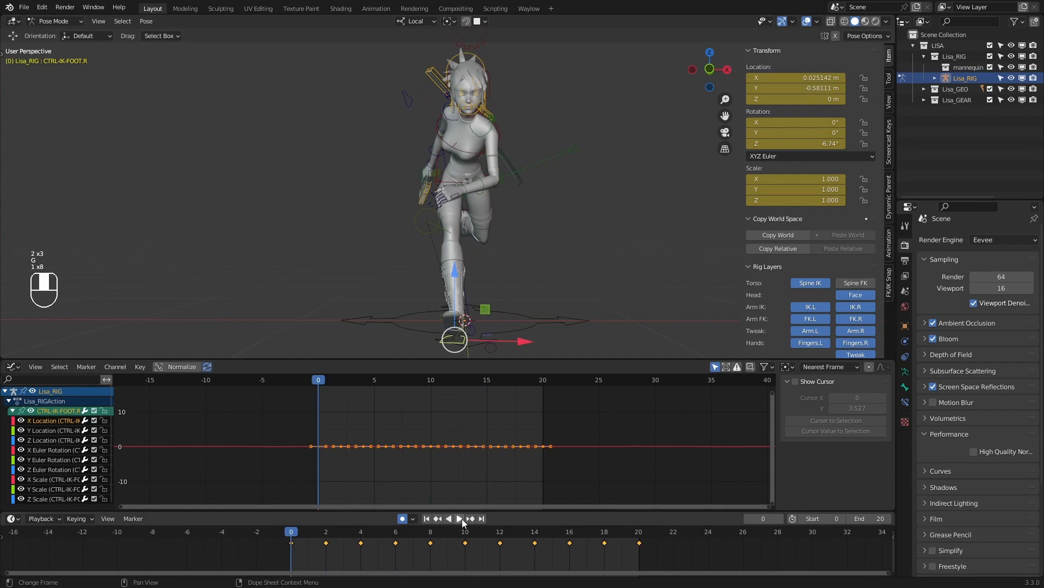
key("space")
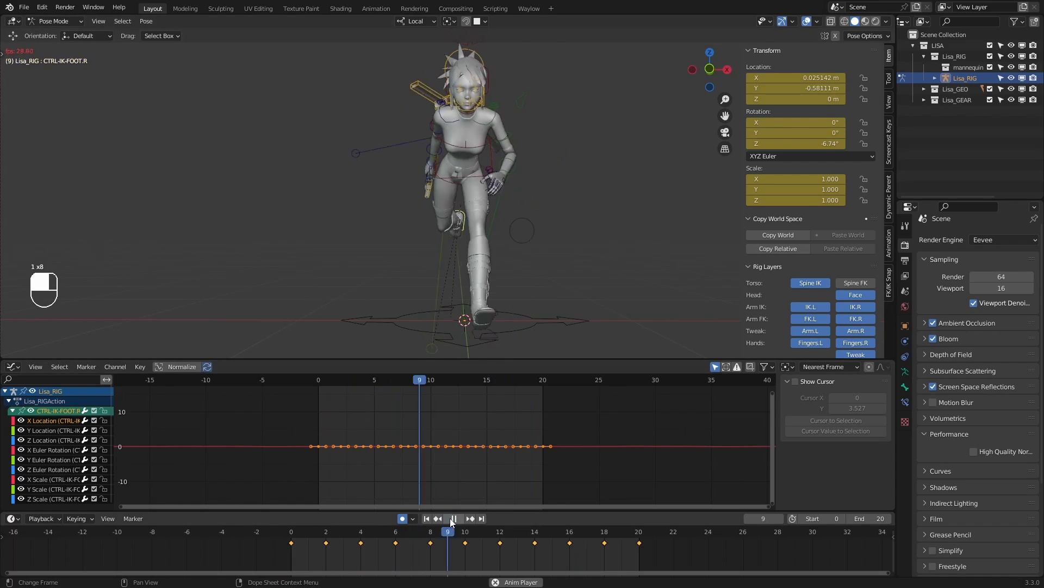
left_click_drag(357, 531, 466, 514)
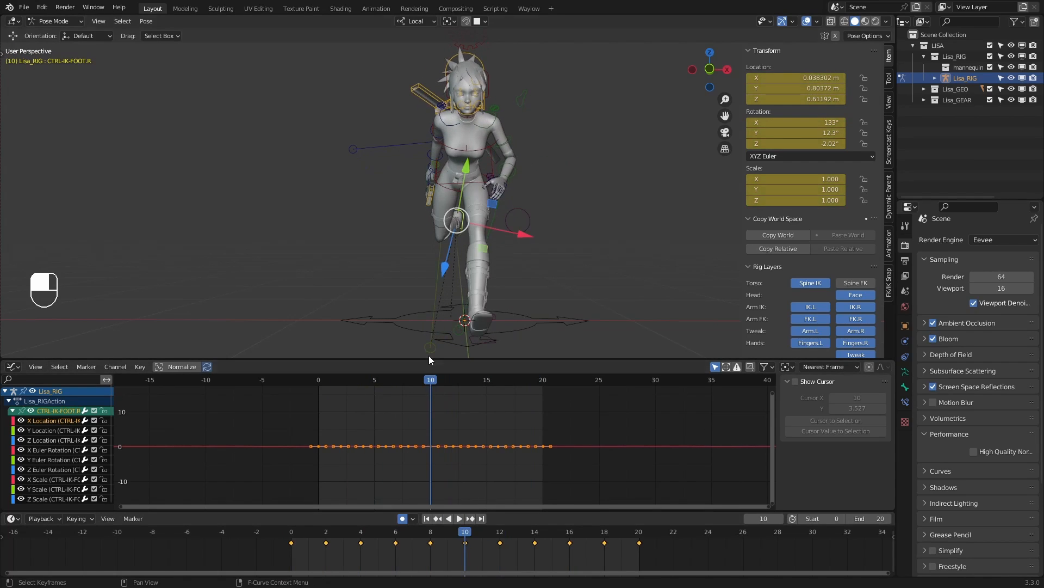
Select the right leg's pole control and move it to an X location of about 0.108 m at frame 10
left_click(429, 354)
key("1")
key("1")
key("2")
key("2")
key("g")
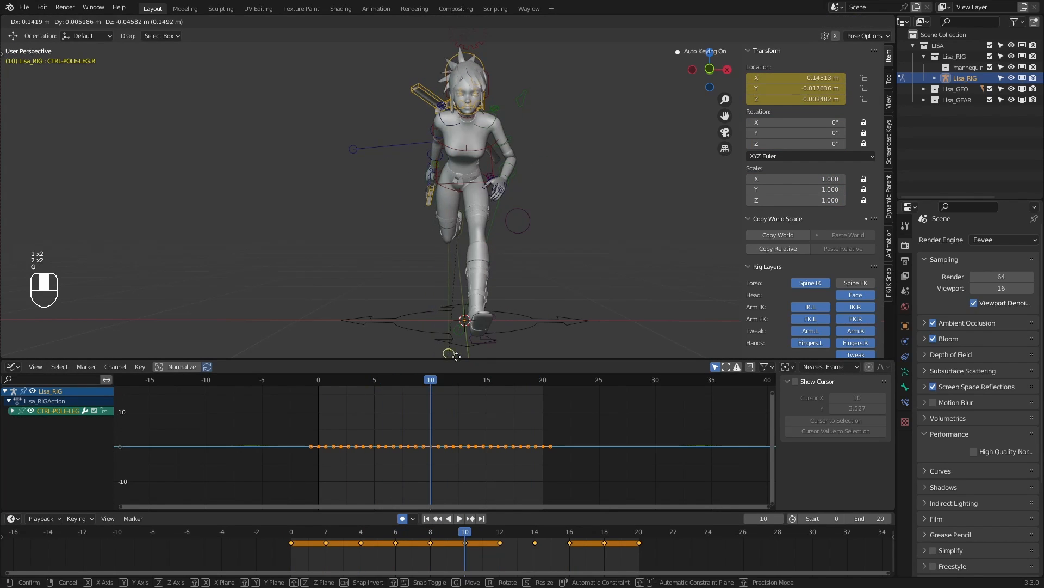
left_click(443, 349)
key("1")
key("1")
key("2")
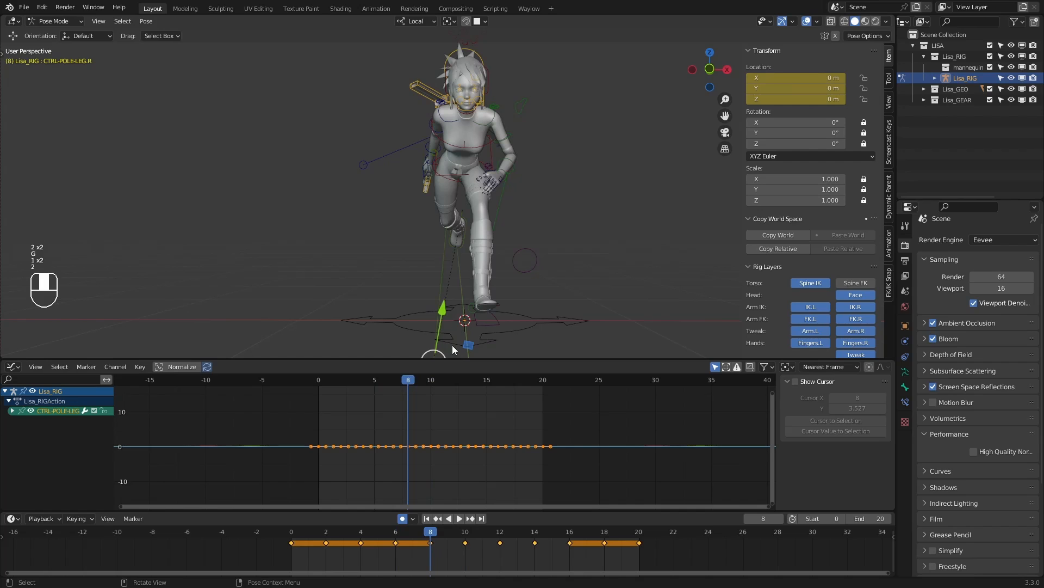
key("g")
right_click(385, 306)
key("2")
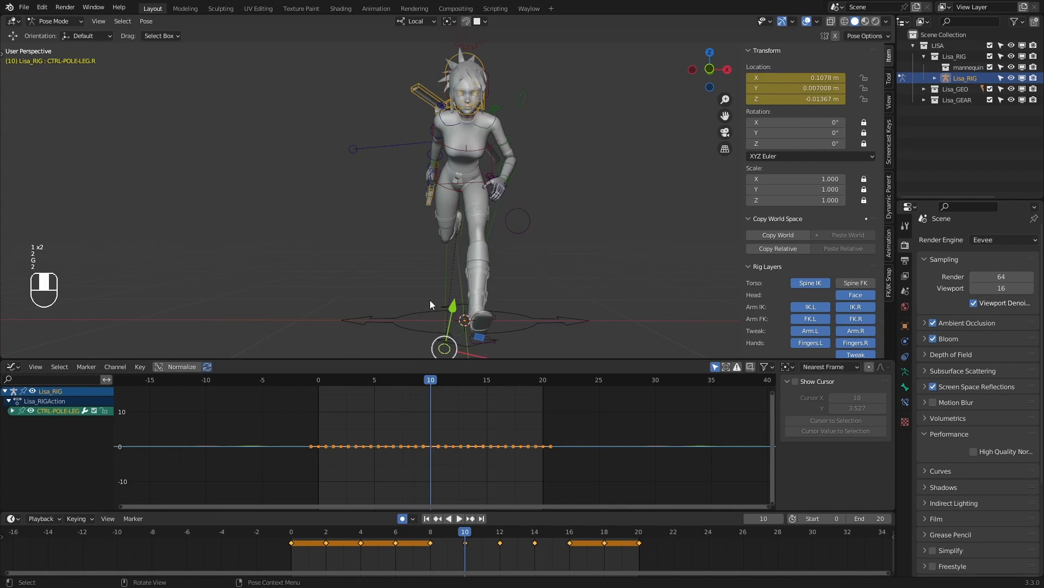
Reposition the right leg's pole control at frame 8 to refine the knee's direction between the neighbouring key poses
key("1")
key("1")
key("2")
key("g")
left_click(435, 301)
Step through the neighbouring key poses and move the right leg's pole control about 0.04 m along X at frame 12
key("1")
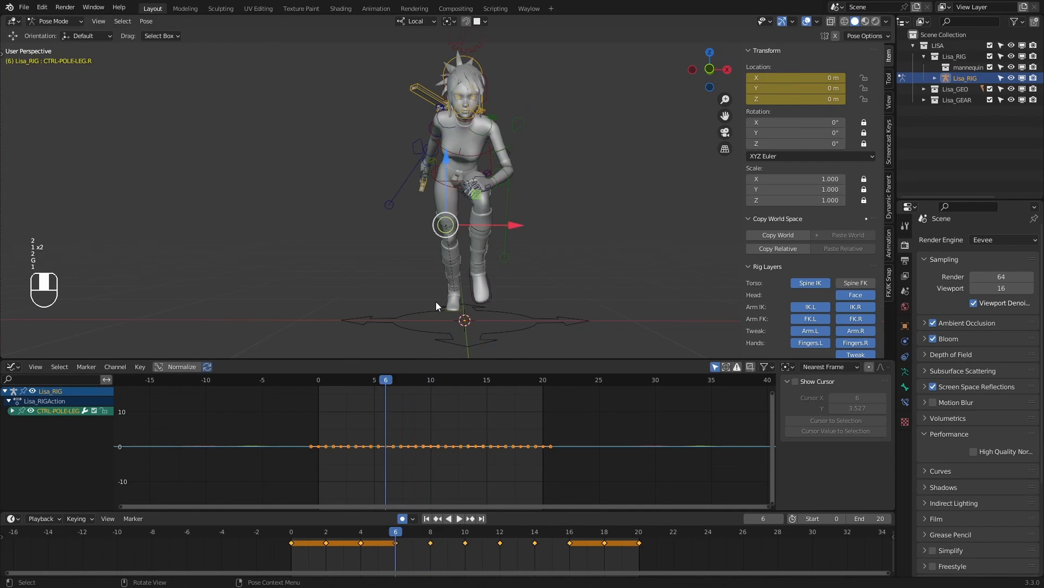
key("2")
key("2")
key("2")
key("g")
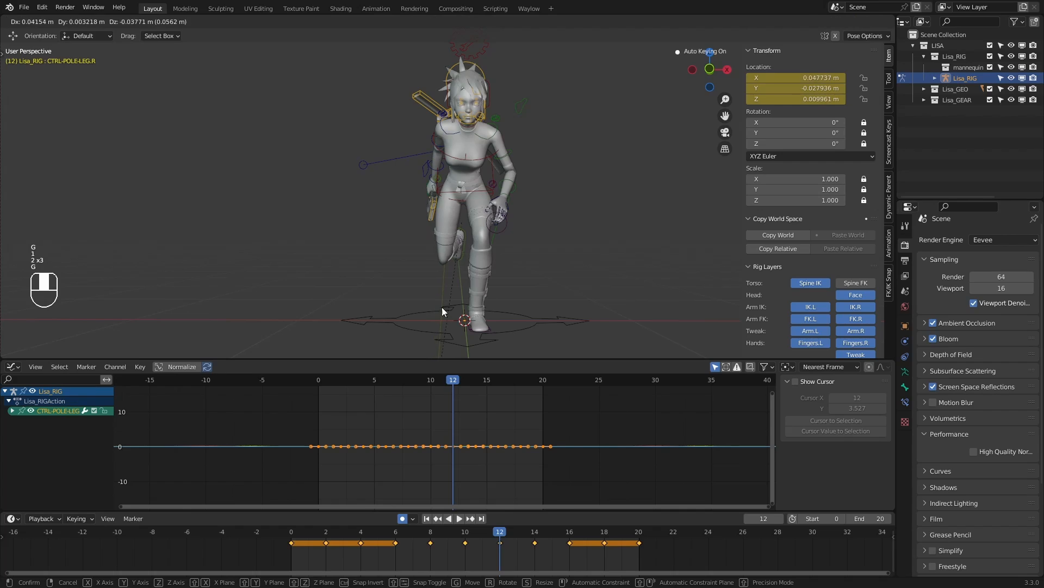
left_click(441, 306)
Move the right leg's pole control about 0.009 m along X at frame 14 to smooth the knee's motion
key("1")
key("2")
key("2")
key("g")
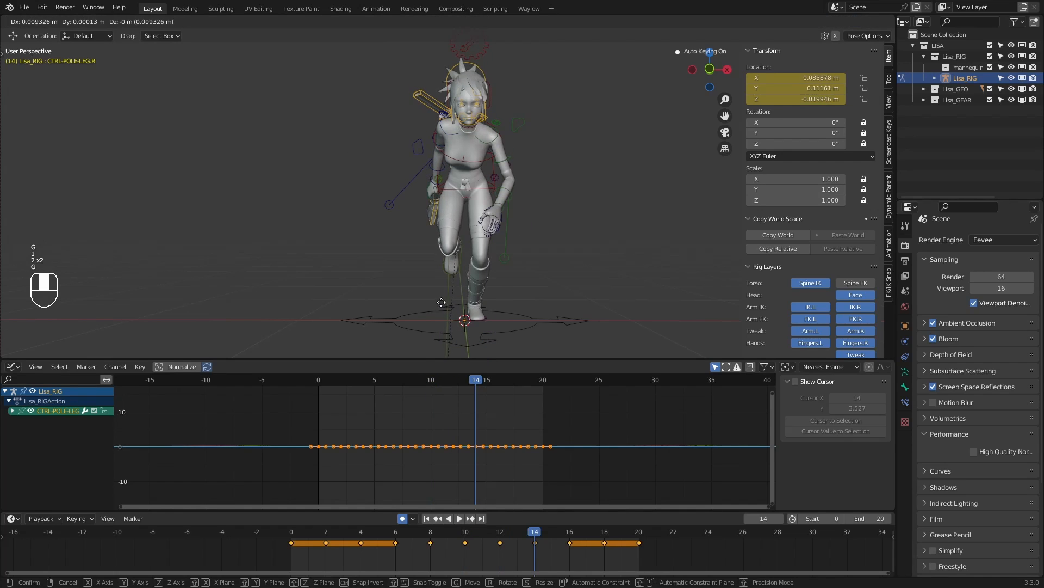
left_click(440, 302)
key("2")
key("g")
left_click(440, 301)
key("2")
key("2")
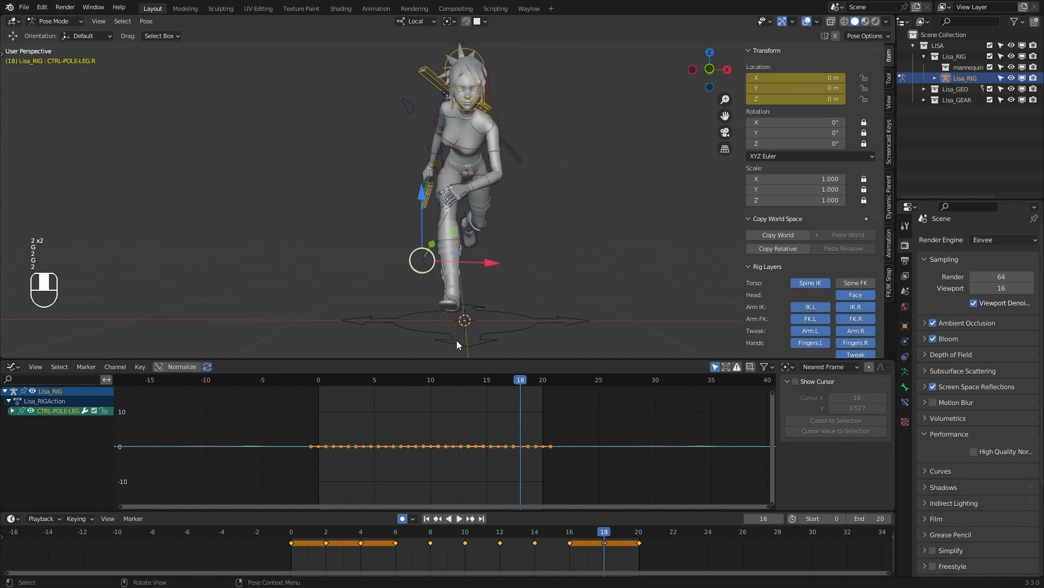
Play the run cycle and scrub from the start to frame 8 to examine the knee motion
left_click(460, 519)
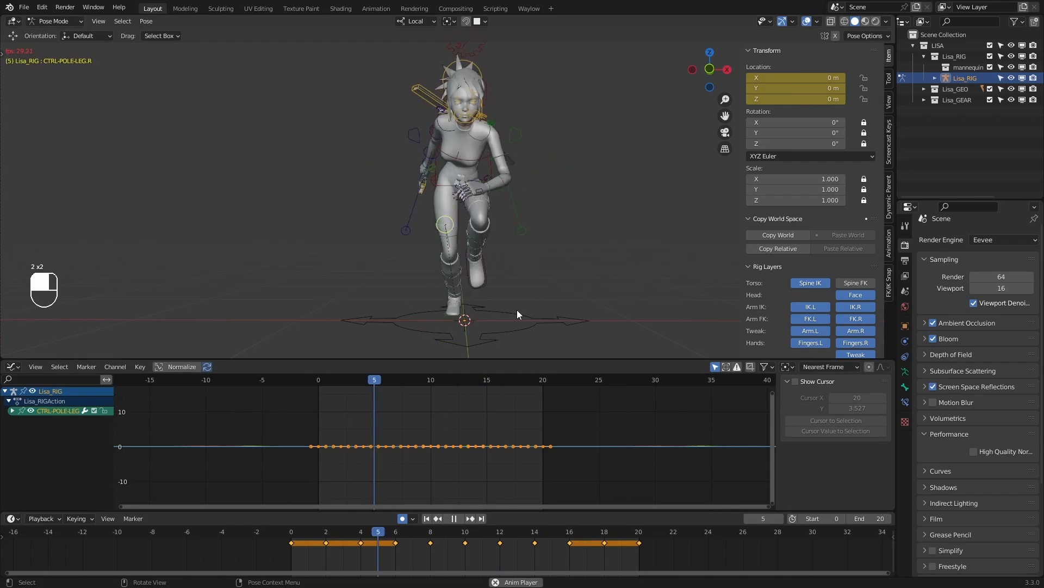
left_click(454, 518)
left_click_drag(311, 530, 423, 520)
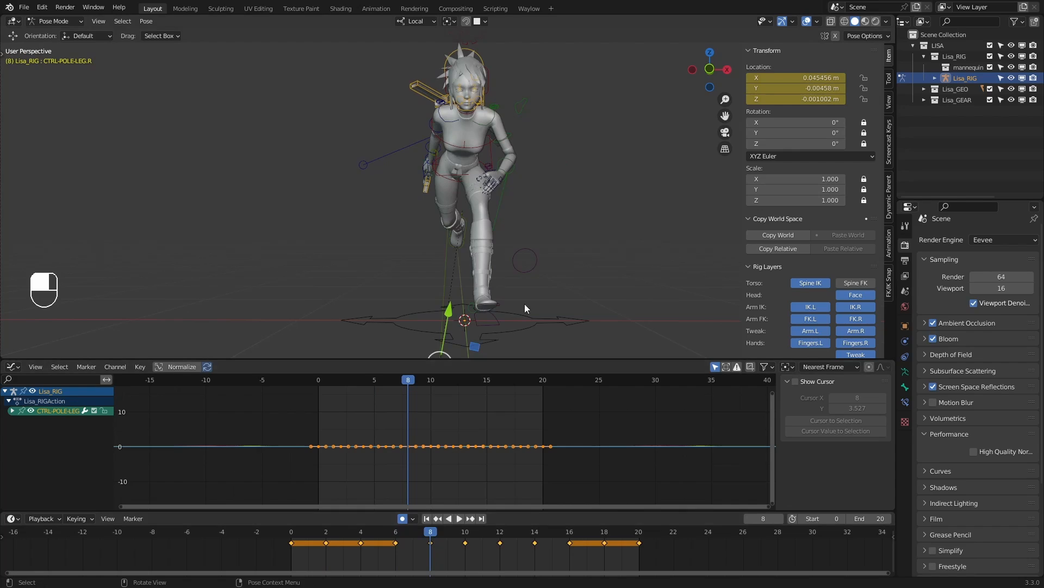
At frame 0, move the left leg's pole target to about X -0.100 m, Y 0.008 m, Z -0.010 m and copy its keyframe to frame 20
left_click(527, 272)
key("g")
right_click(507, 269)
left_click_drag(338, 550, 286, 531)
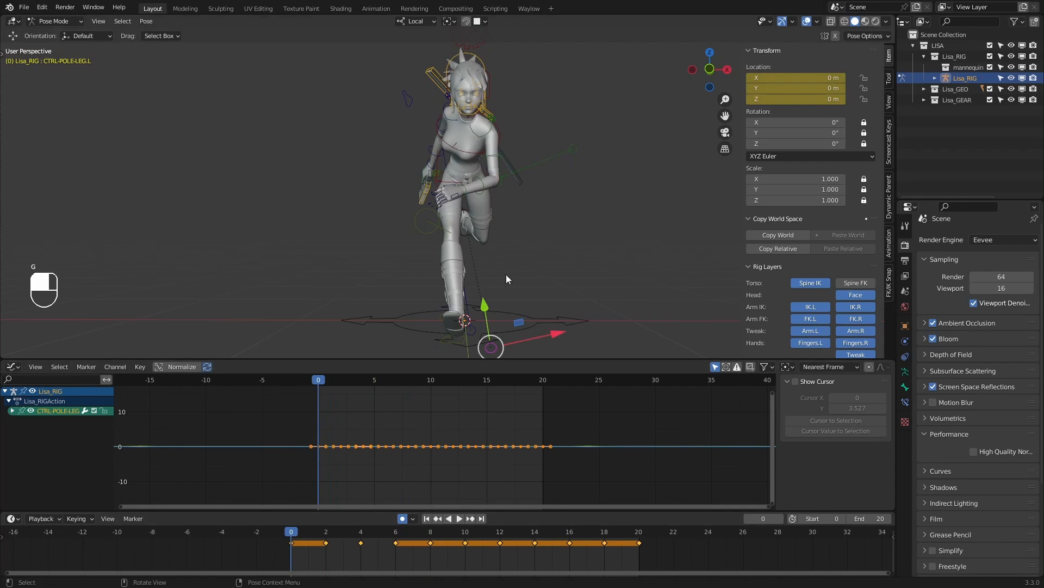
left_click(565, 269)
left_click_drag(304, 560, 271, 540)
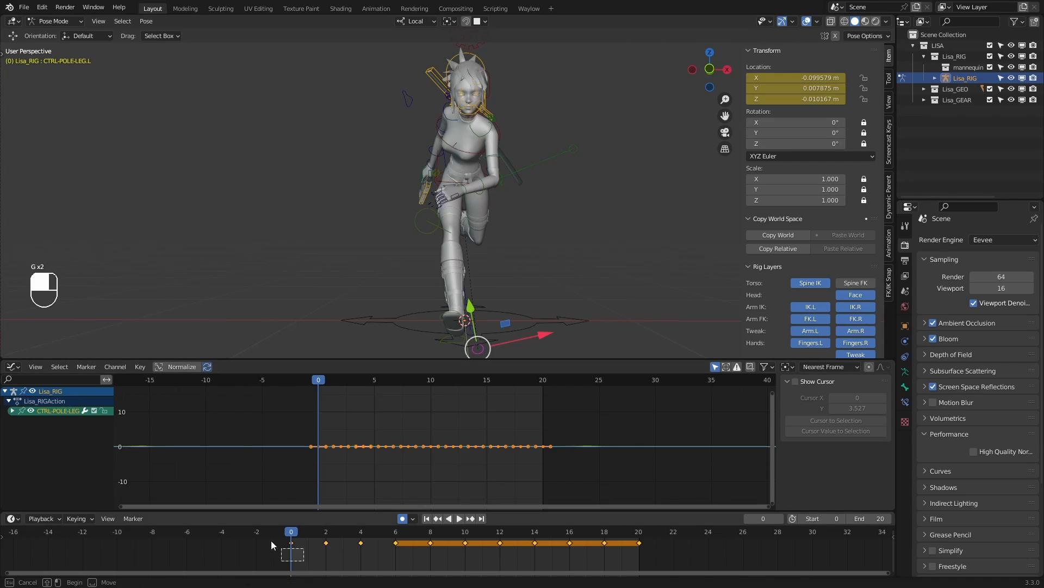
key("ctrl+v")
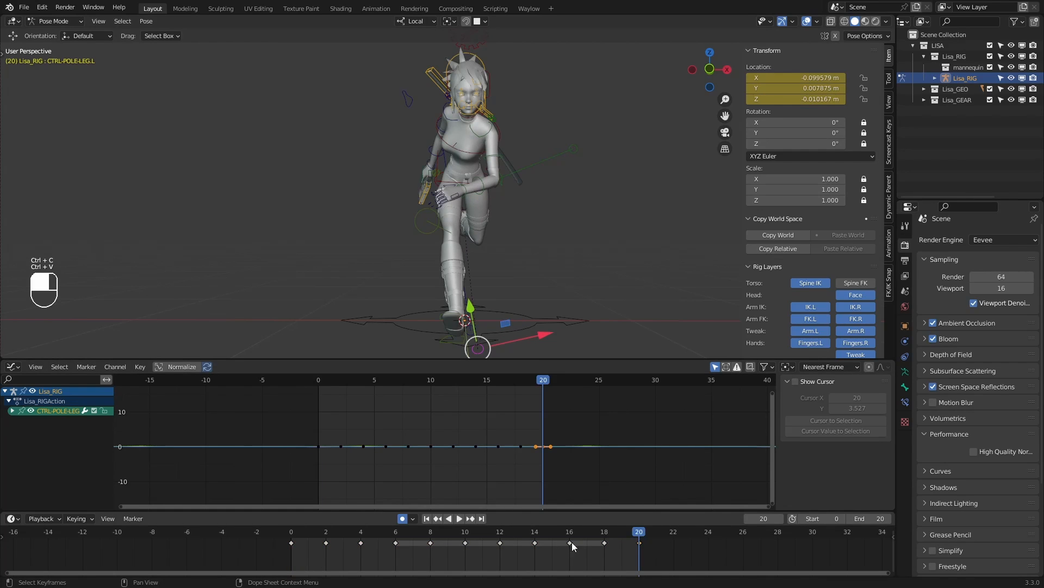
At frame 2, move the left leg's pole target to about X -0.084 m, Y 0.020 m, Z -0.013 m
left_click(296, 532)
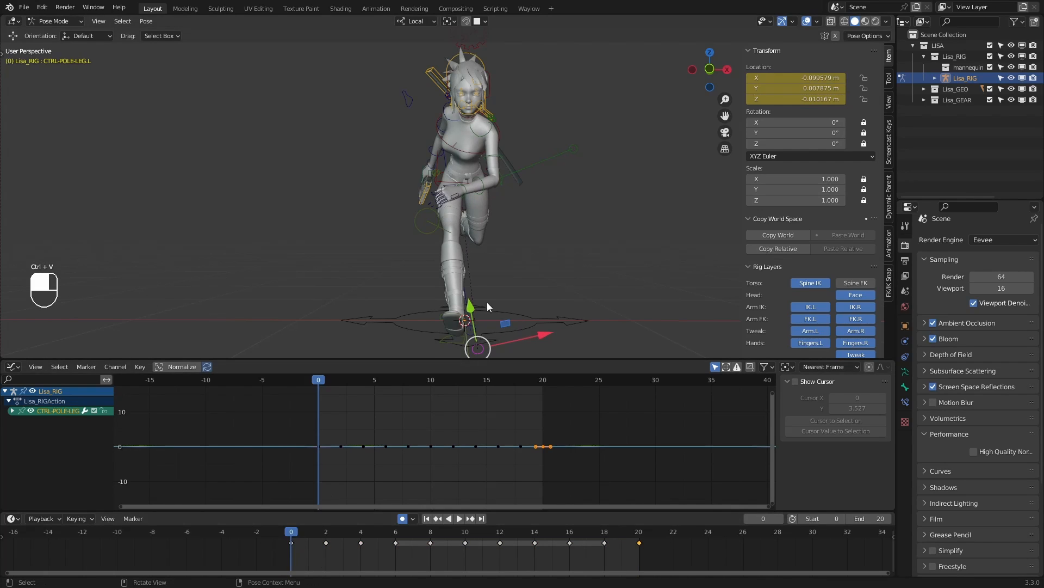
key("Right")
key("Right")
key("g")
left_click(558, 241)
key("Down")
key("Up")
key("Up")
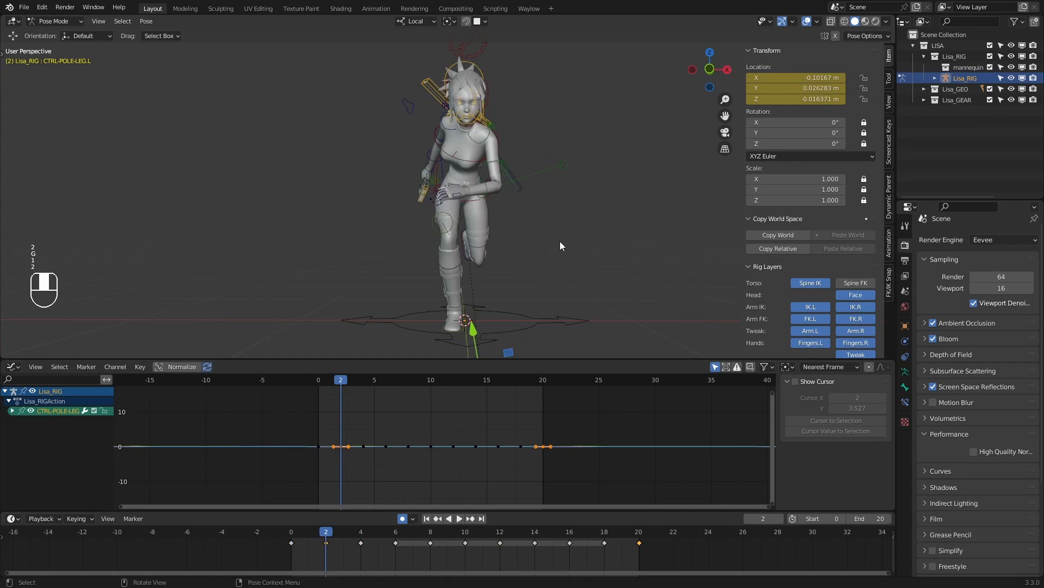
key("Down")
key("Down")
key("Up")
key("Down")
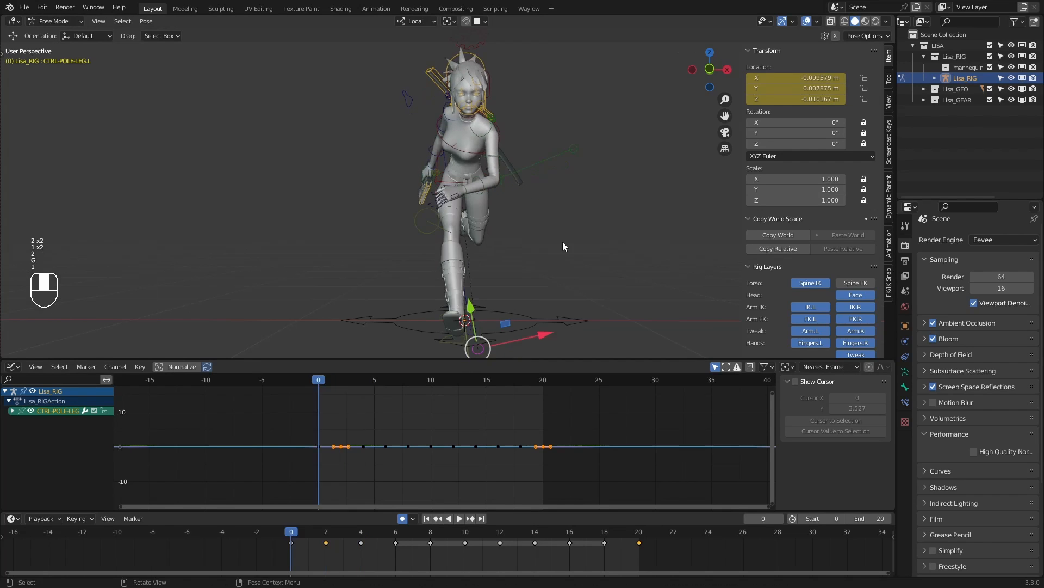
Reposition the left leg's pole target at frame 4, comparing it with the poses at frames 0 and 2
key("Up")
key("Up")
key("g")
left_click(563, 243)
key("Down")
key("Down")
key("Up")
key("Up")
At frame 10, move the left leg's pole target outward to about X 0.028 m, Y -0.003 m, Z -0.006 m
key("Up")
key("Up")
key("Up")
key("Up")
key("Up")
key("Up")
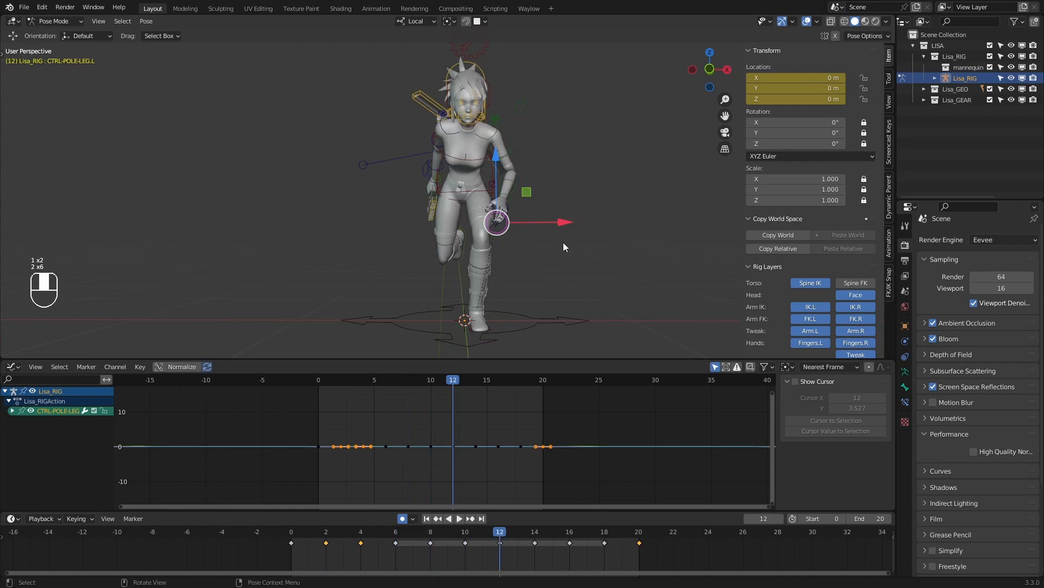
key("Down")
key("Down")
key("Down")
key("Down")
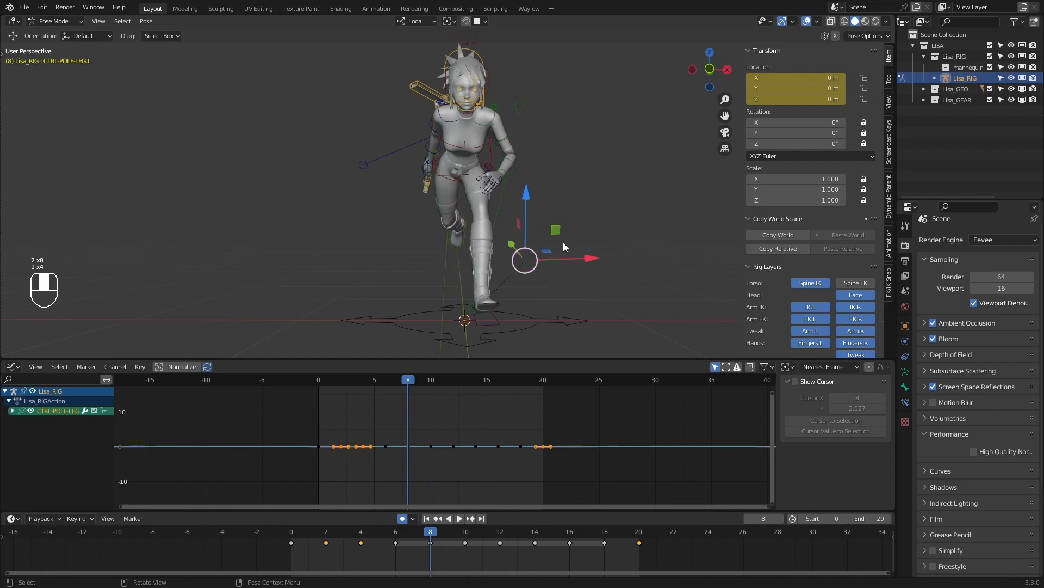
key("Up")
key("Up")
key("Down")
key("Down")
key("Up")
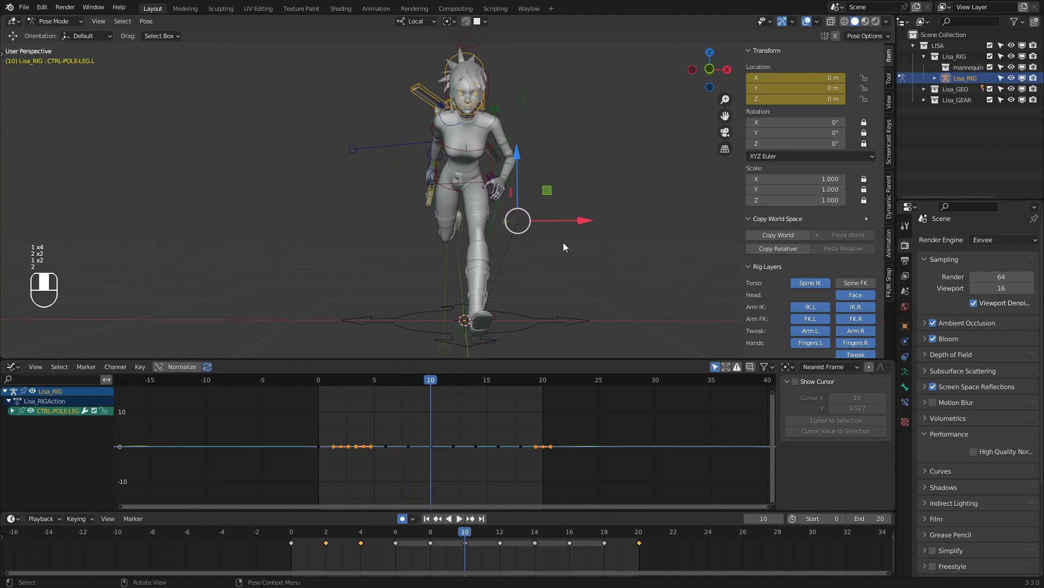
key("g")
left_click(572, 245)
Step through the keyed poses and play the run cycle from the front to examine the left knee's motion
key("Up")
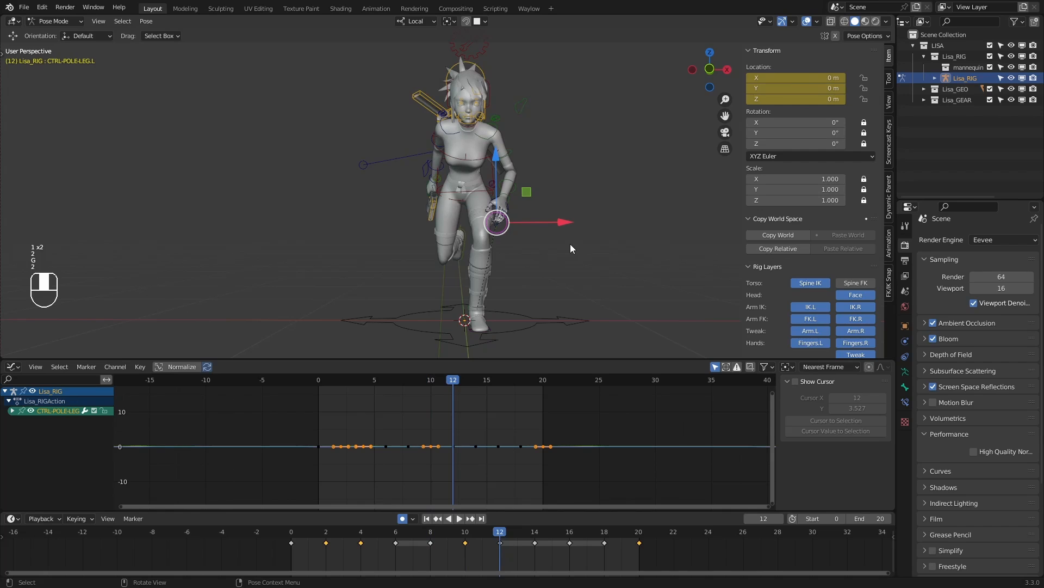
key("Down")
key("Down")
key("Up")
key("Up")
key("Down")
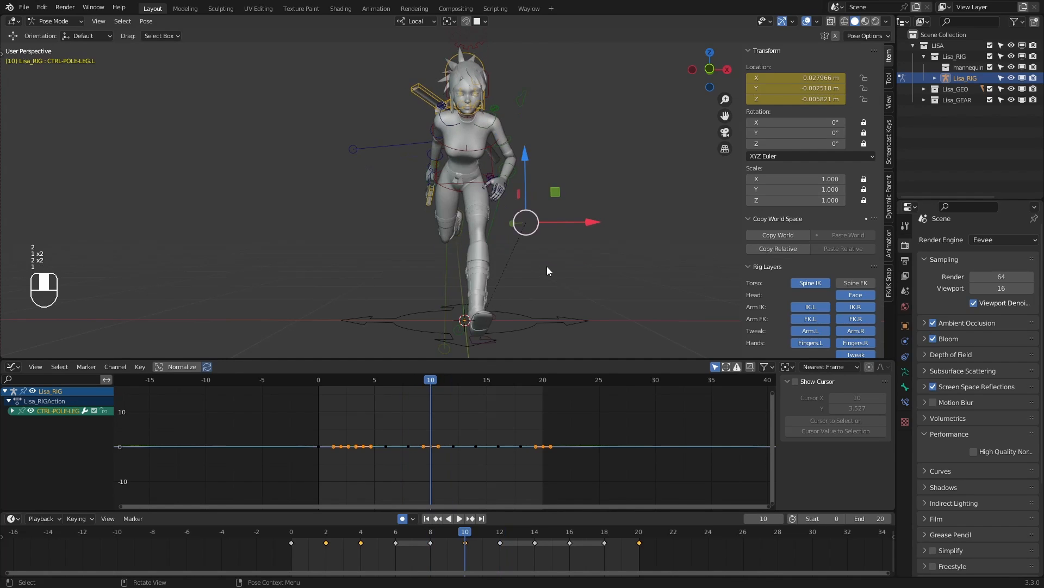
key("Down")
key("Up")
key("Up")
key("1")
key("1")
key("1")
key("1")
key("1")
key("1")
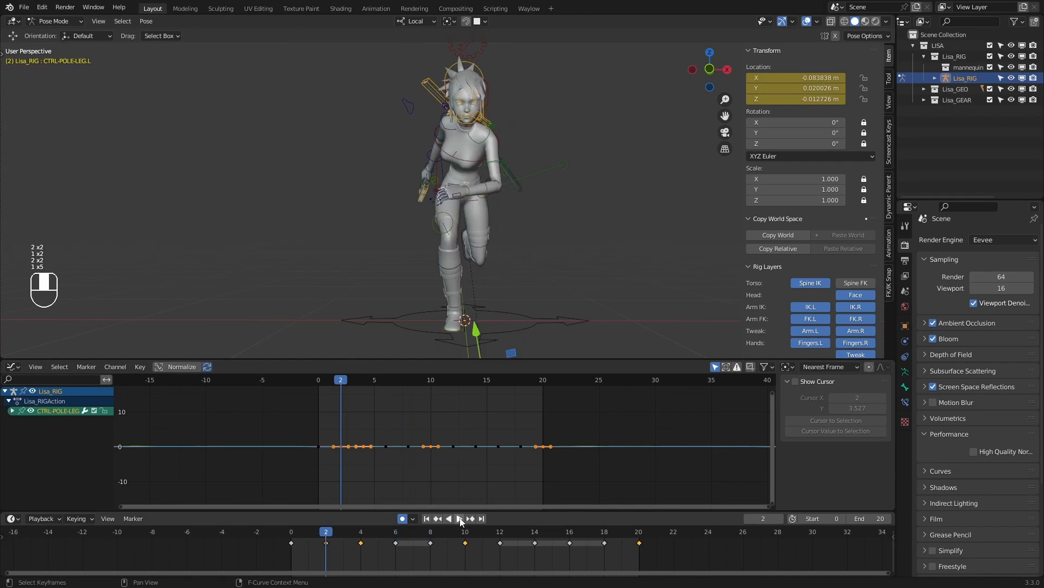
left_click(459, 519)
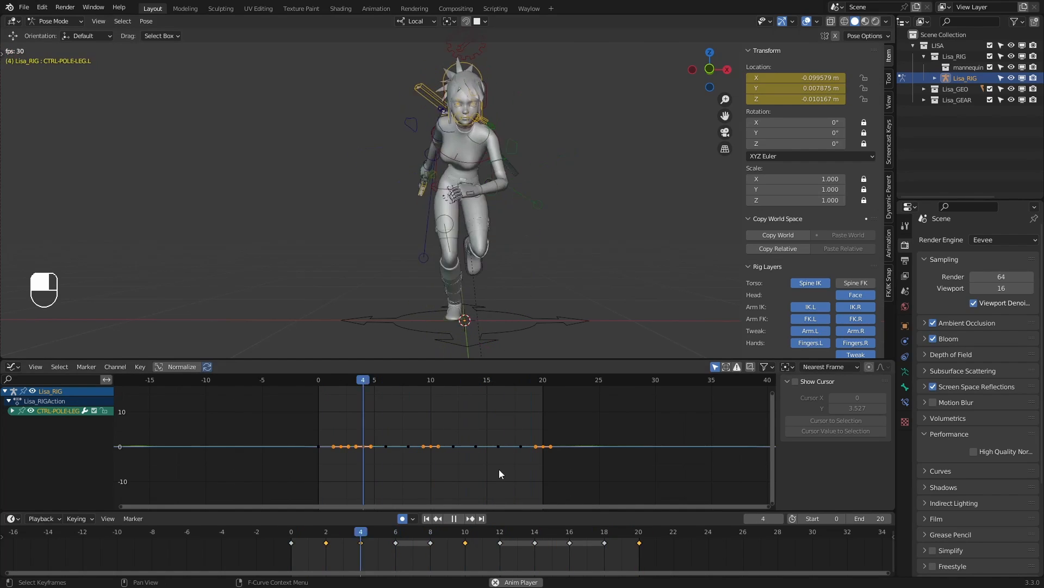
left_click(457, 520)
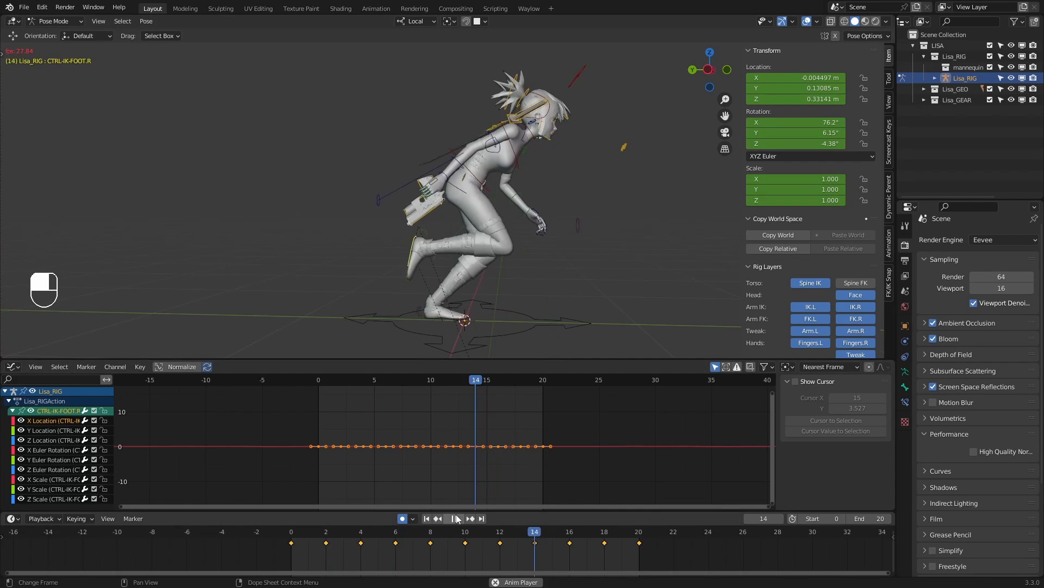
Play the run cycle from the side and scrub its first frames to examine the right foot and its roll control
left_click(459, 518)
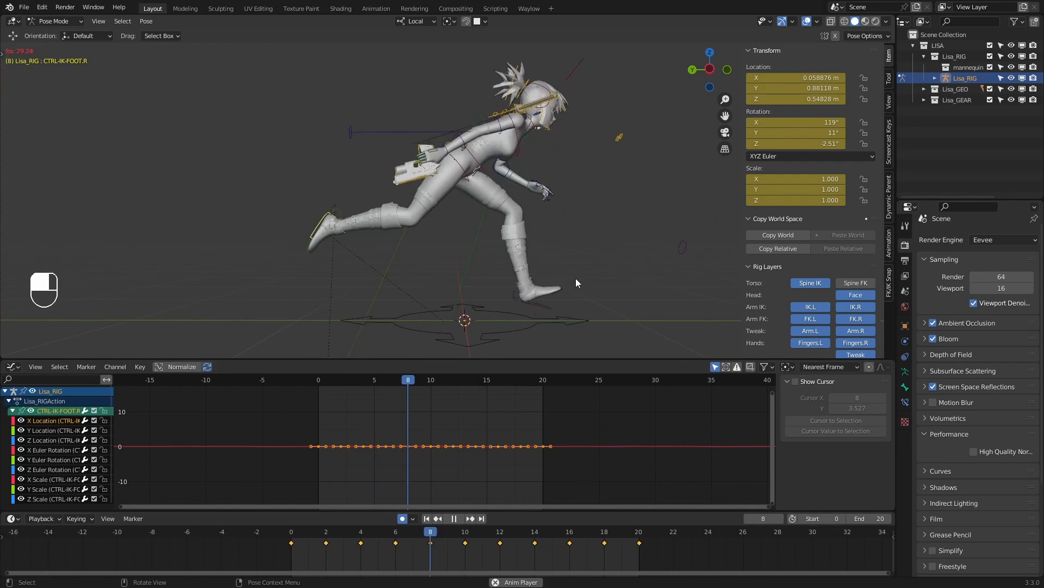
left_click(298, 536)
key("space")
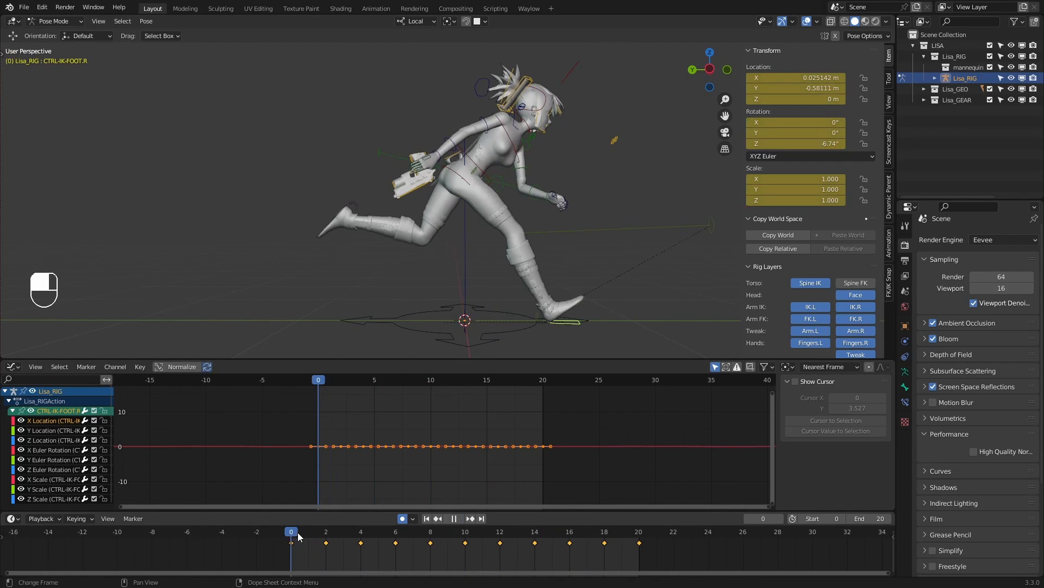
left_click(537, 315)
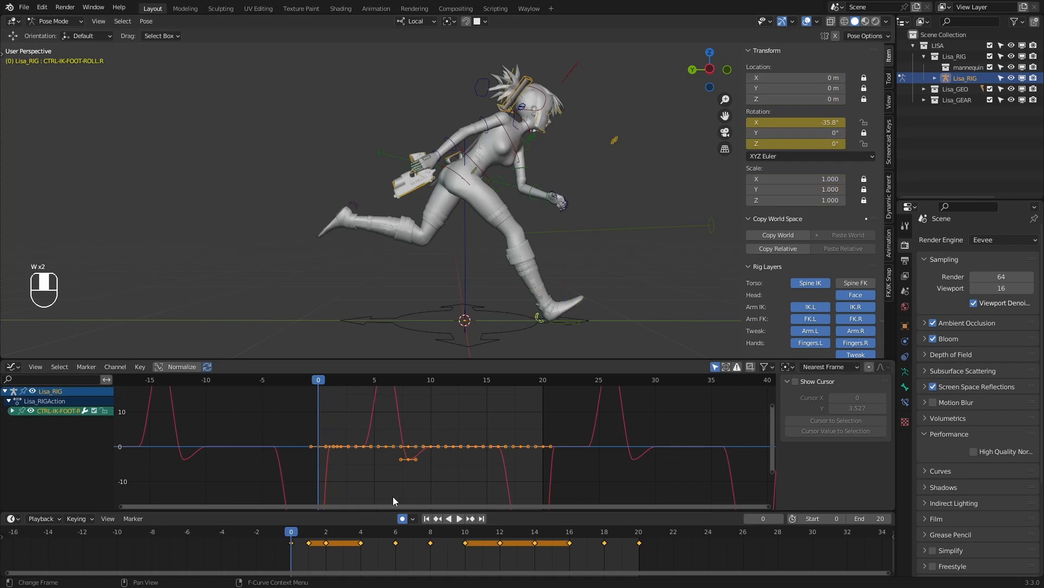
left_click_drag(341, 534, 291, 533)
Calculate the right foot IK control's motion path over the scene frame range using bone heads, and play the cycle along it
left_click(369, 321)
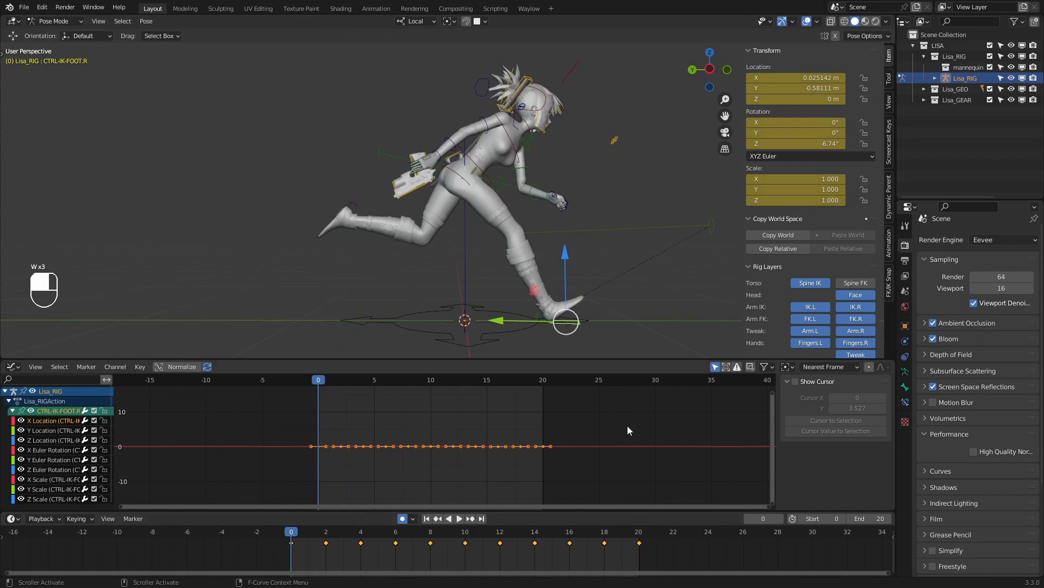
scroll(960, 420, "down", 3)
left_click(906, 387)
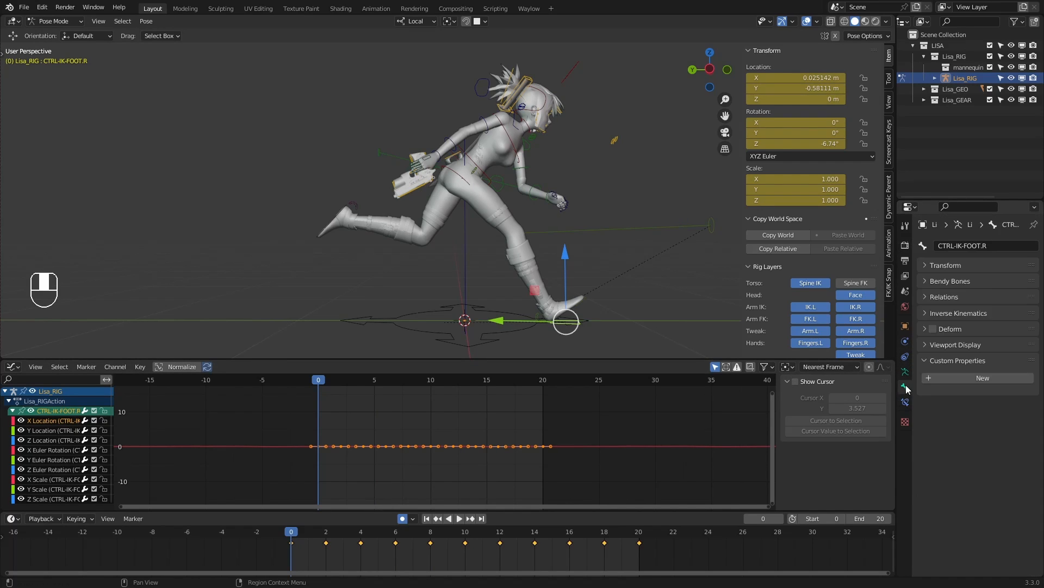
left_click(906, 372)
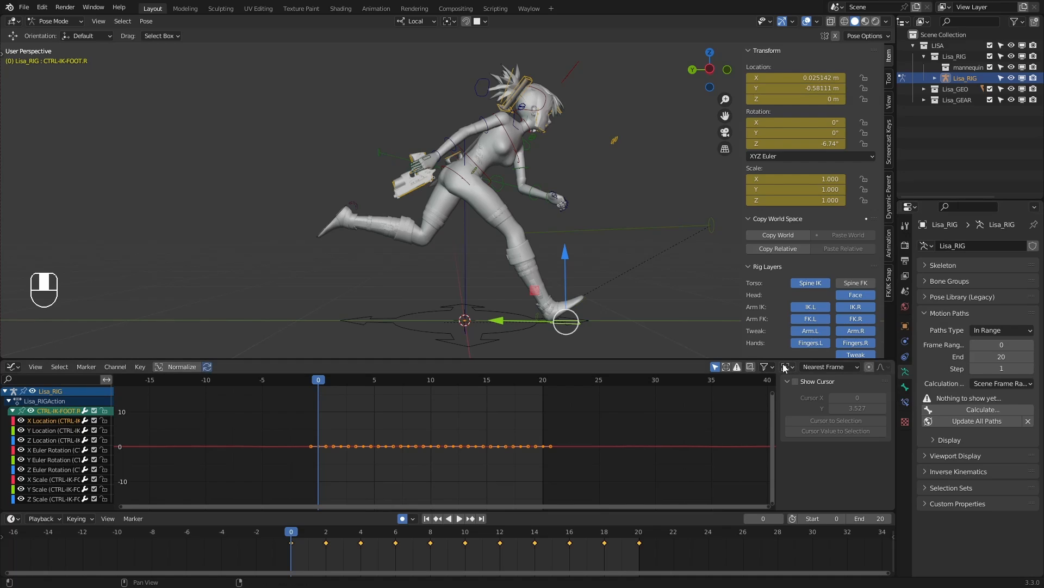
left_click(1028, 423)
left_click(950, 440)
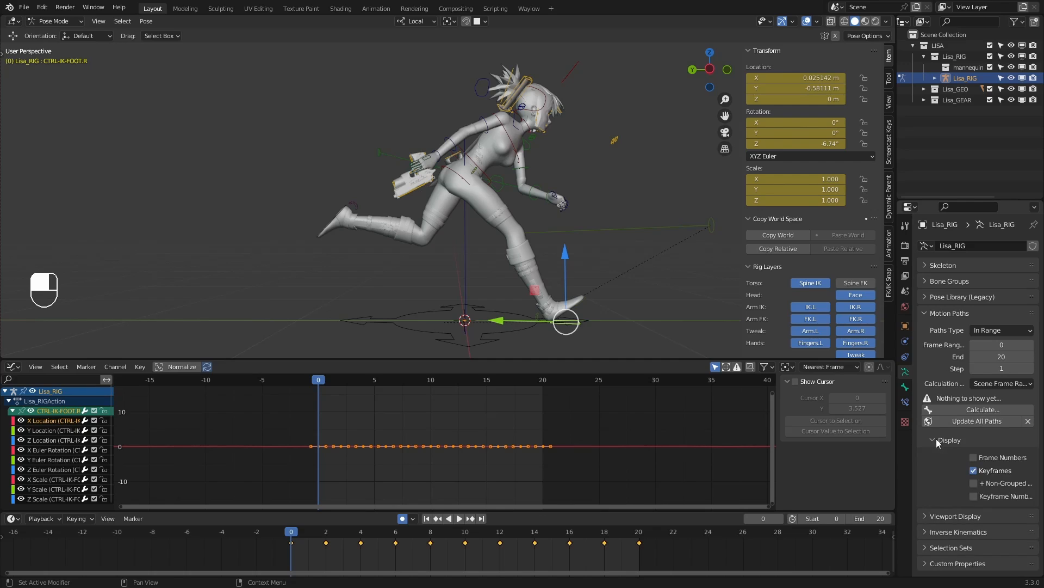
left_click(982, 411)
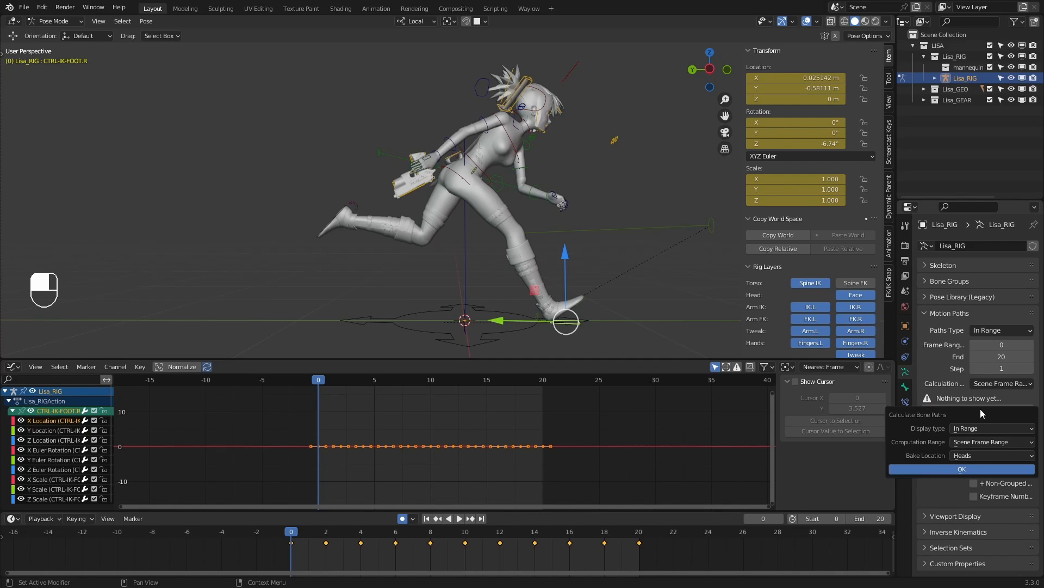
left_click(976, 471)
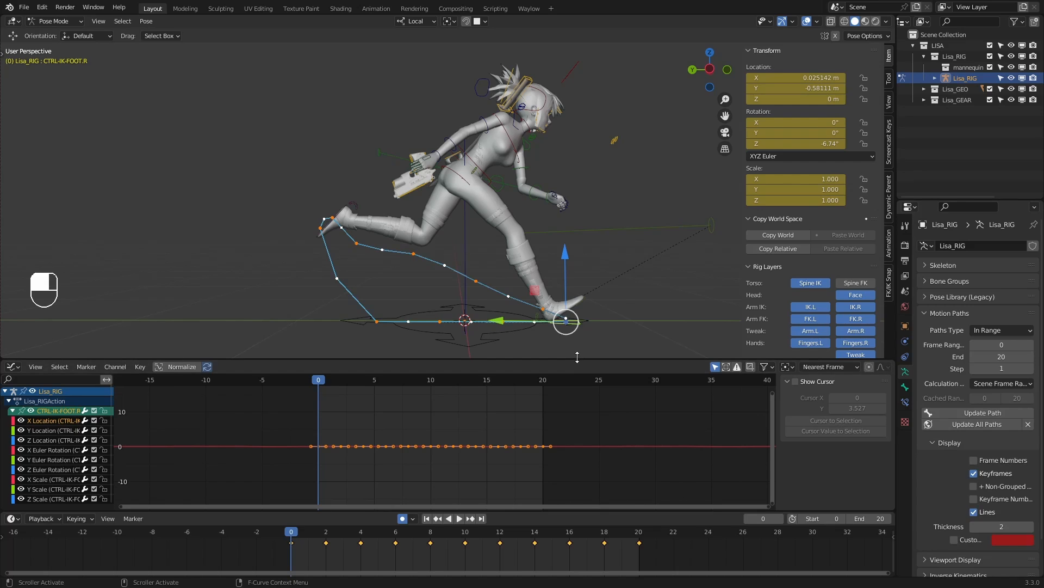
key("space")
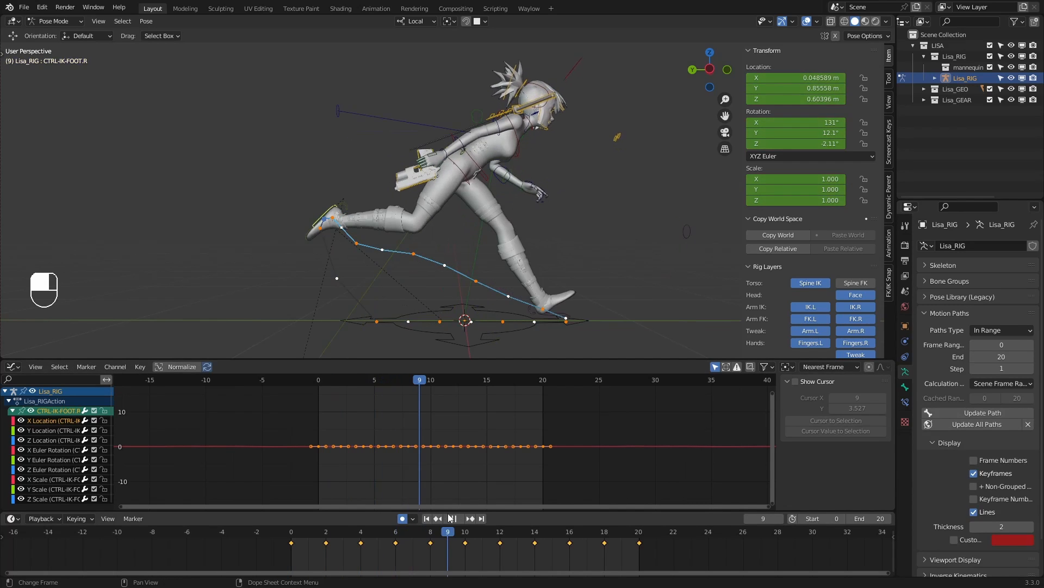
key("space")
key("g")
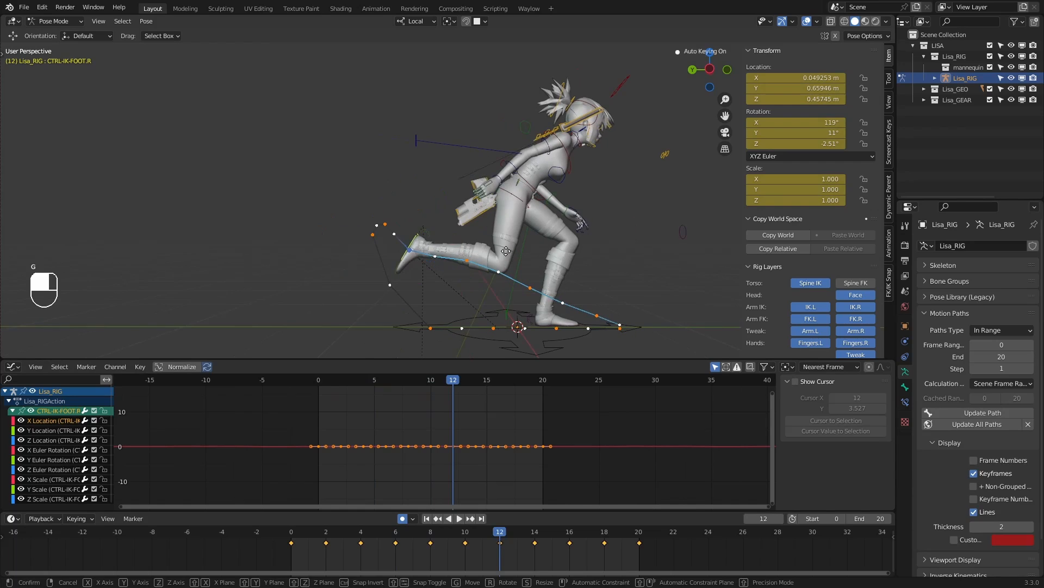
right_click(510, 239)
key("g")
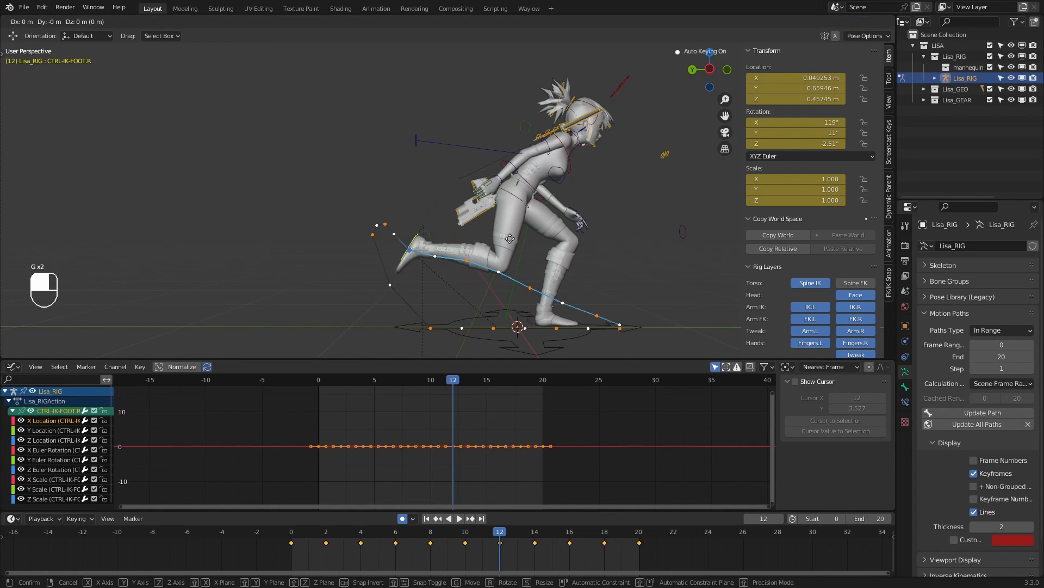
middle_click(510, 238)
right_click(509, 239)
At frame 12, raise the right foot IK control along global Z and adjust it to about Y 0.65 m, Z 0.58 m
key("g")
middle_click(509, 239)
key("z")
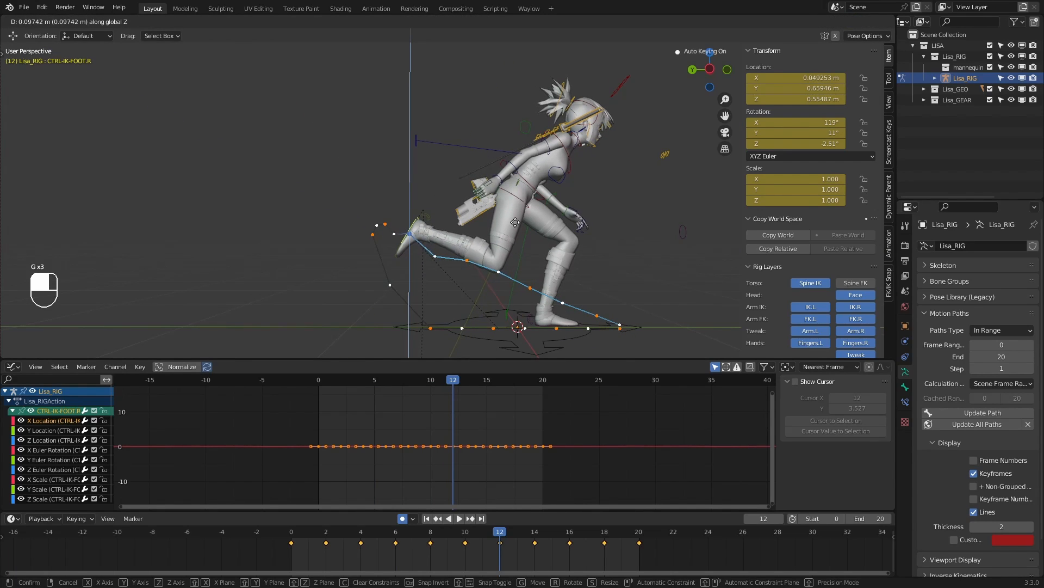
left_click(517, 224)
key("g")
left_click(520, 220)
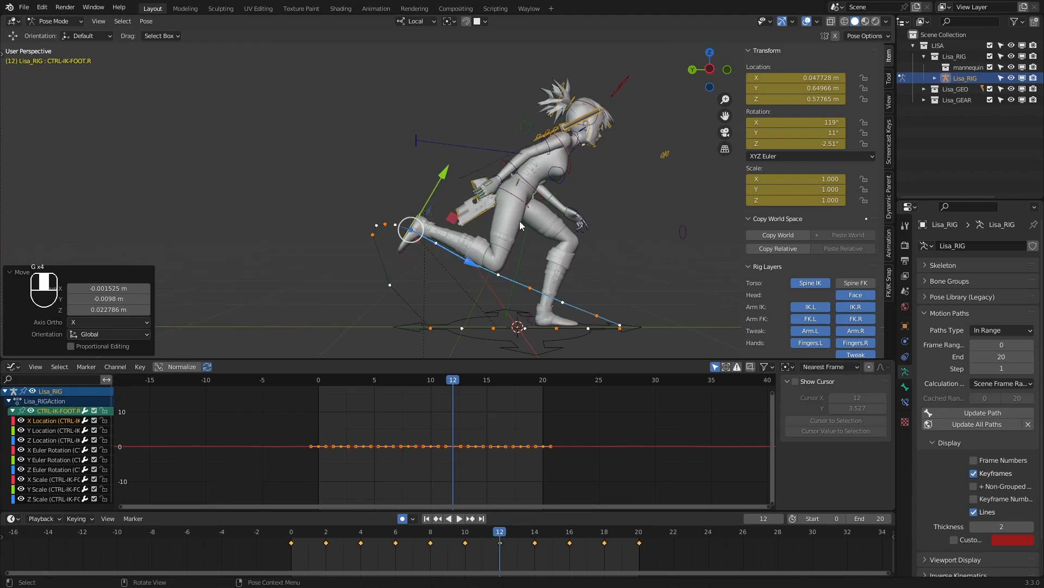
key("z")
right_click(521, 220)
key("1")
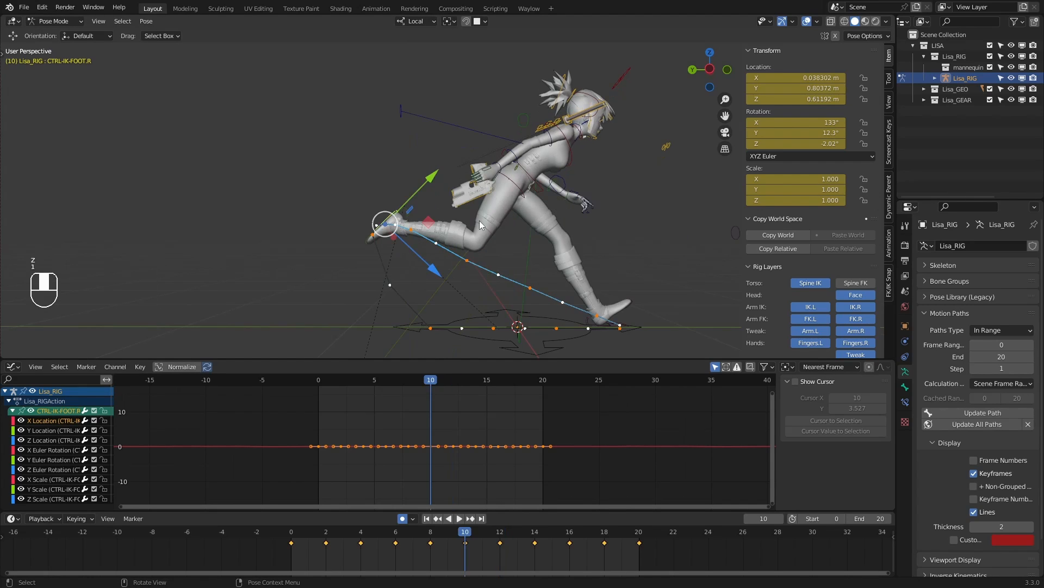
key("2")
key("2")
key("g")
key("1")
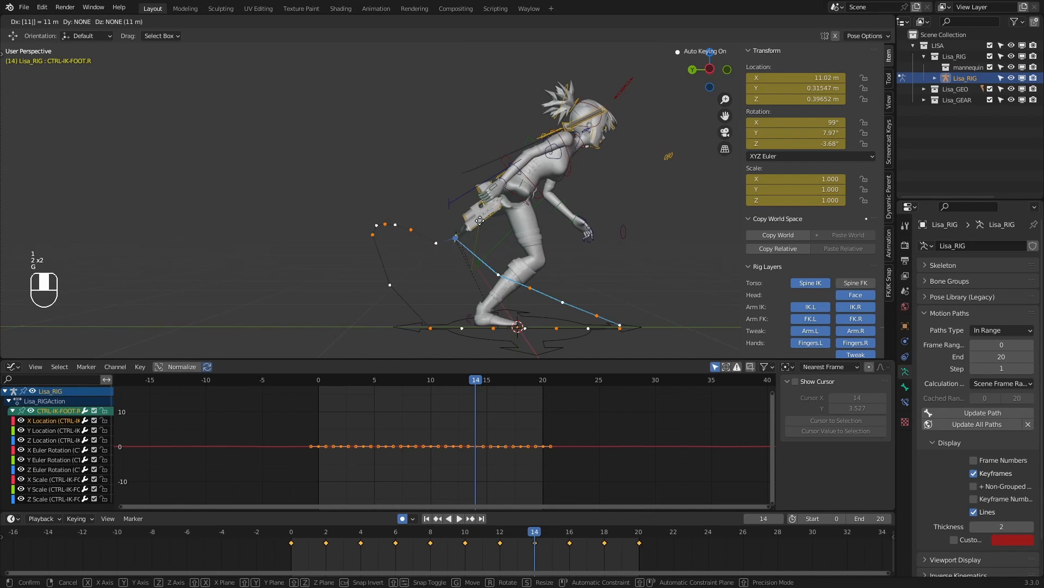
key("ctrl+z")
key("ctrl+z")
At frame 12, rotate the right foot IK control to about 139° on X and compare the pose with the adjacent keyframes
key("1")
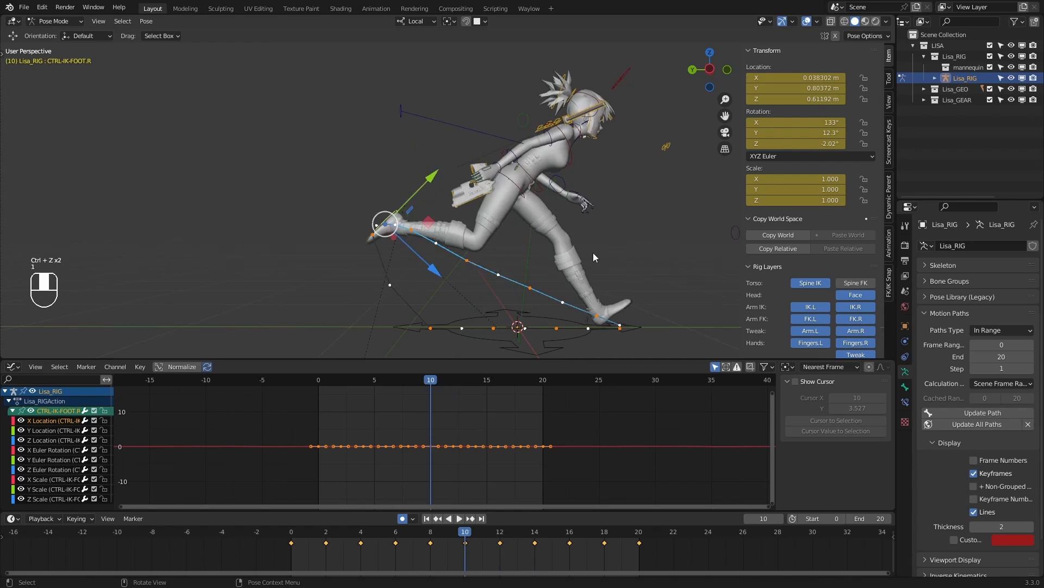
key("2")
key("e")
left_click_drag(453, 277, 437, 285)
key("1")
key("2")
key("1")
key("1")
key("2")
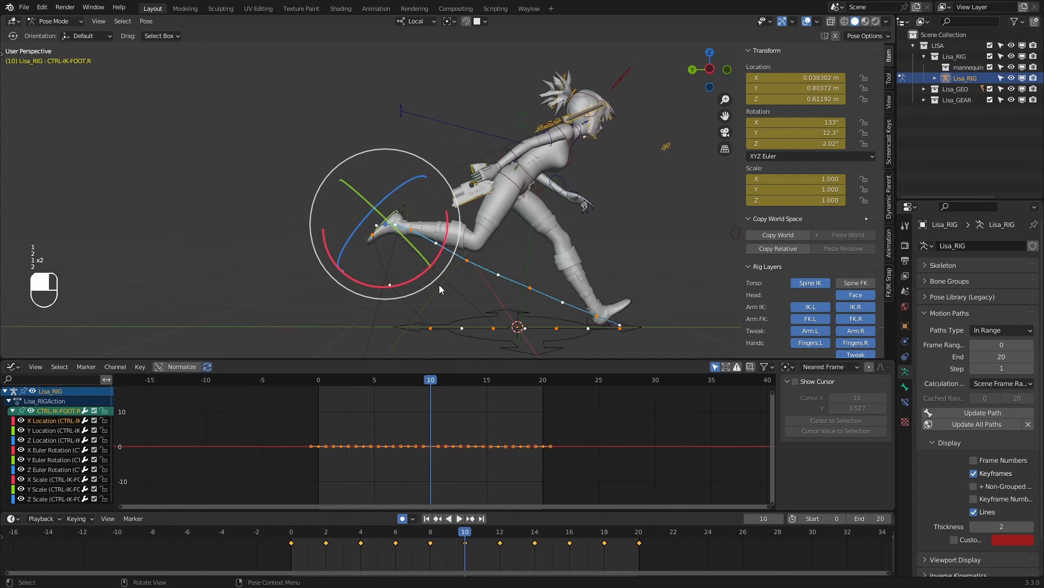
key("2")
key("1")
key("2")
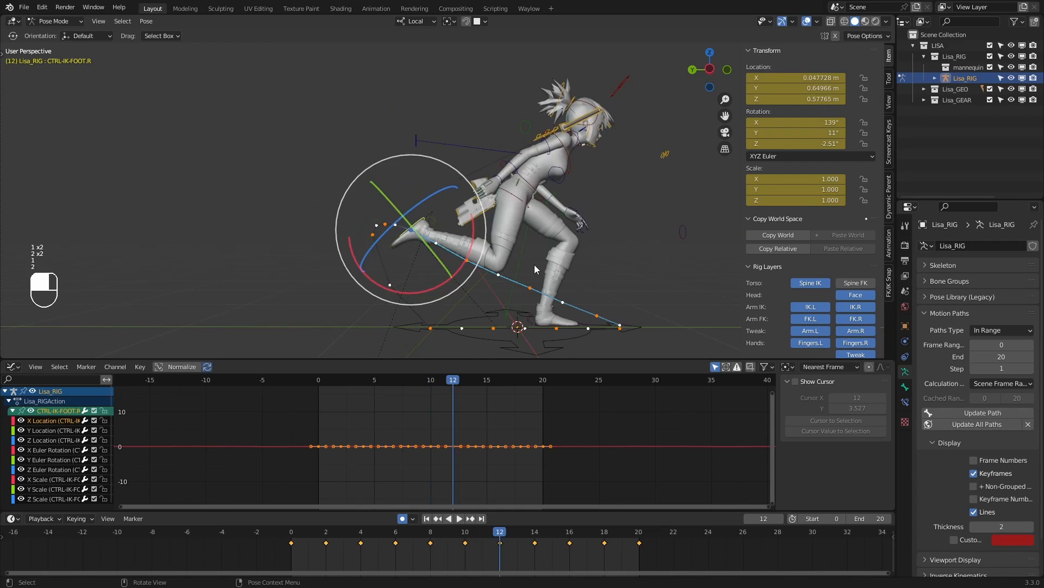
At frame 14, adjust the right foot IK control to about Y 0.31 m, Z 0.41 m and compare it with the following keyframes
key("2")
key("g")
left_click(535, 260)
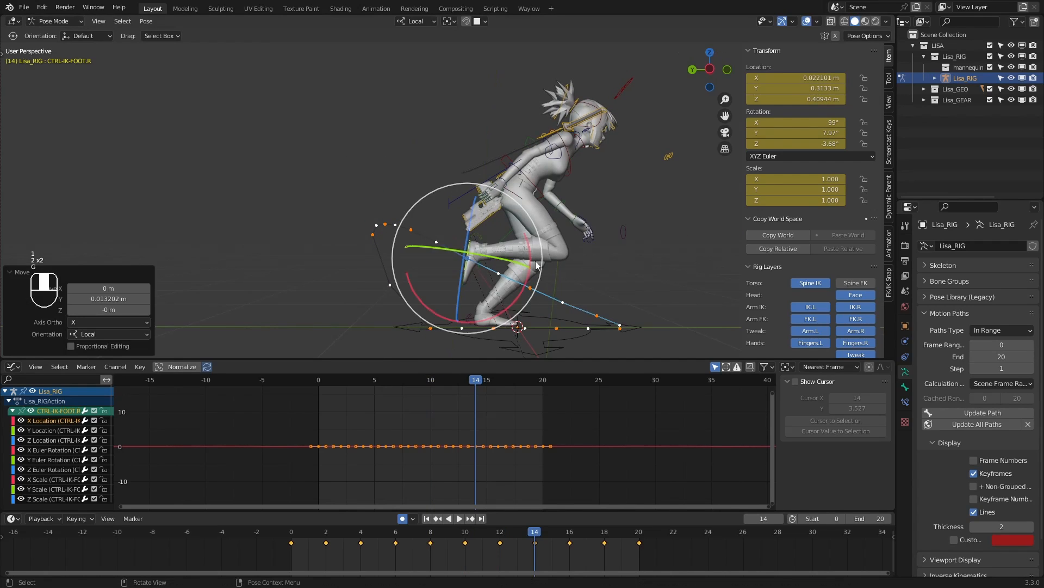
key("g")
left_click(535, 260)
key("1")
key("2")
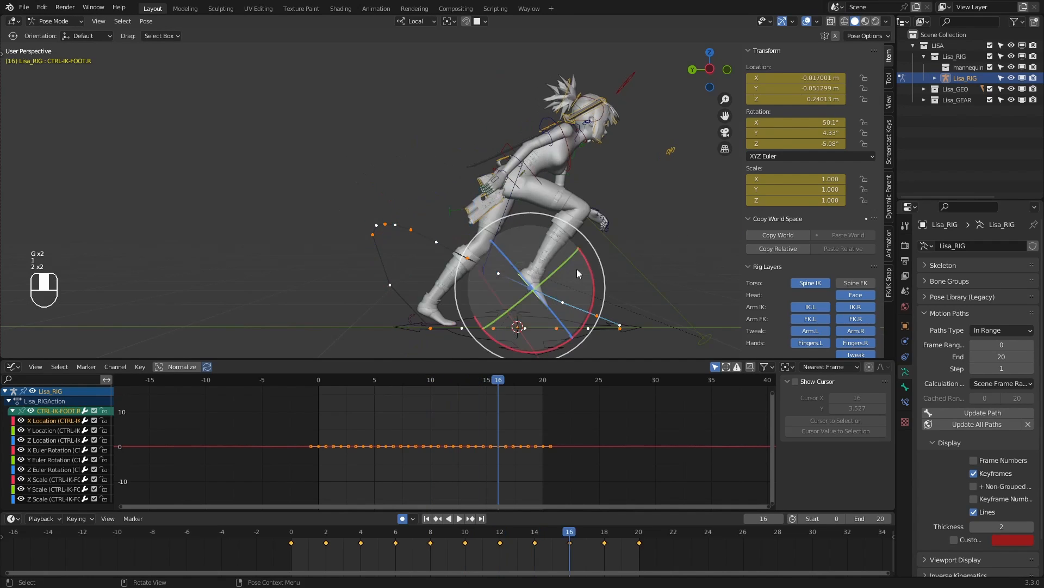
key("2")
key("2")
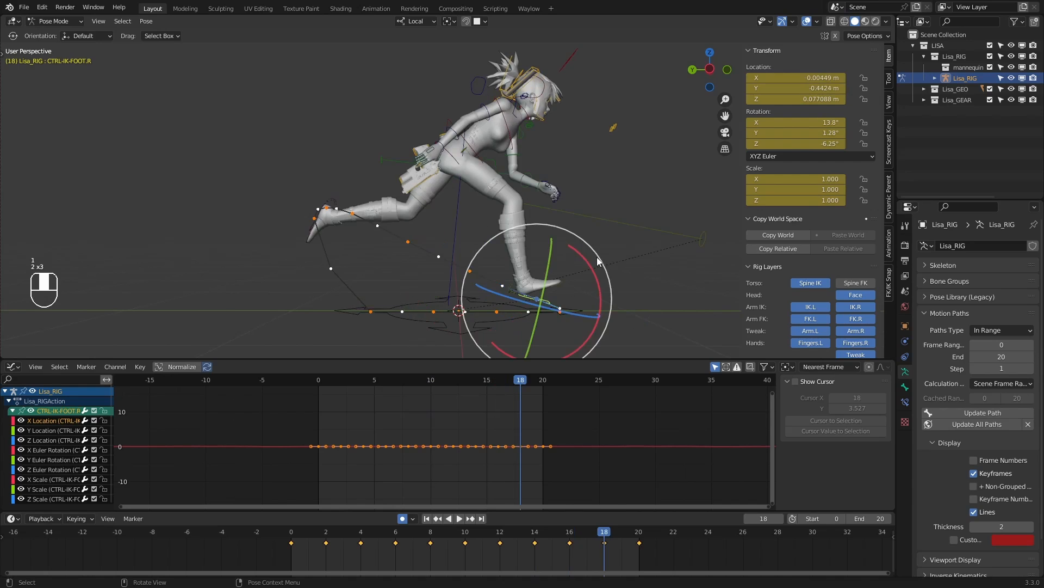
Try raising the right foot IK control about 0.04 m along global Z at frame 16, and undo the move
key("1")
key("1")
key("2")
key("g")
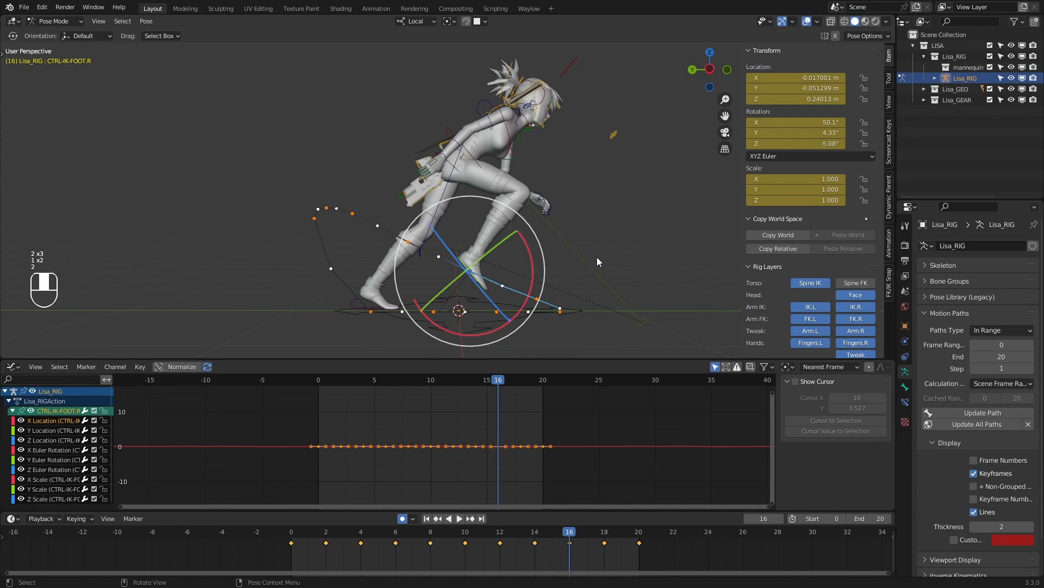
left_click(598, 249)
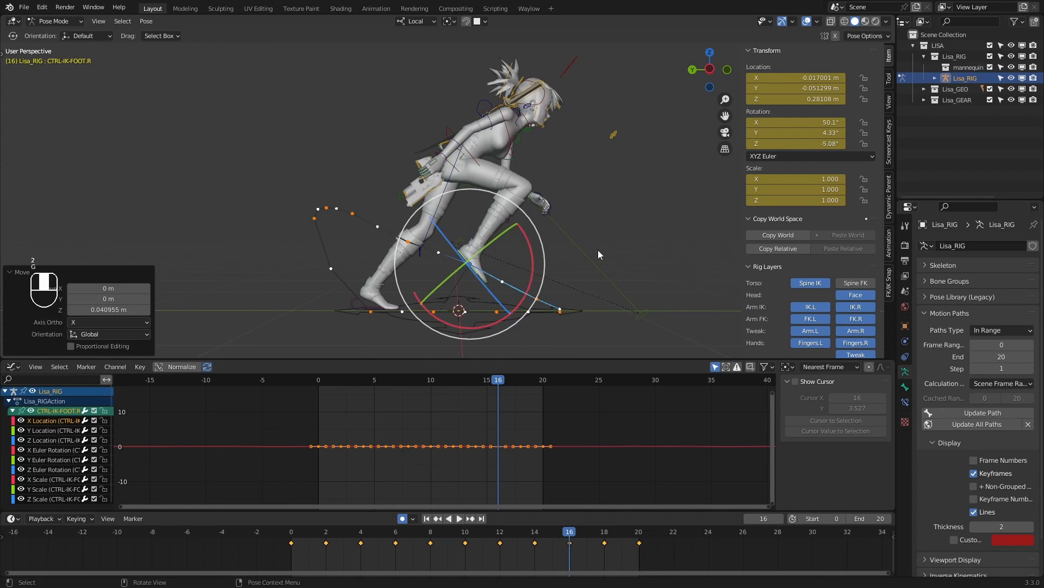
key("ctrl+z")
At frame 18, raise the right foot IK control along global Z to about 0.112 m
key("1")
key("2")
key("2")
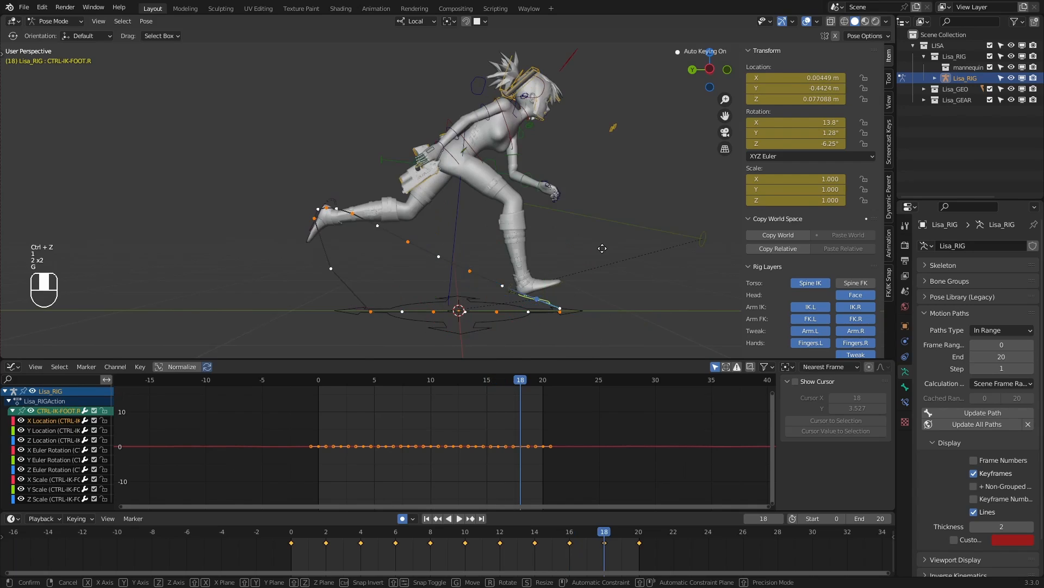
key("g")
key("z")
left_click(604, 242)
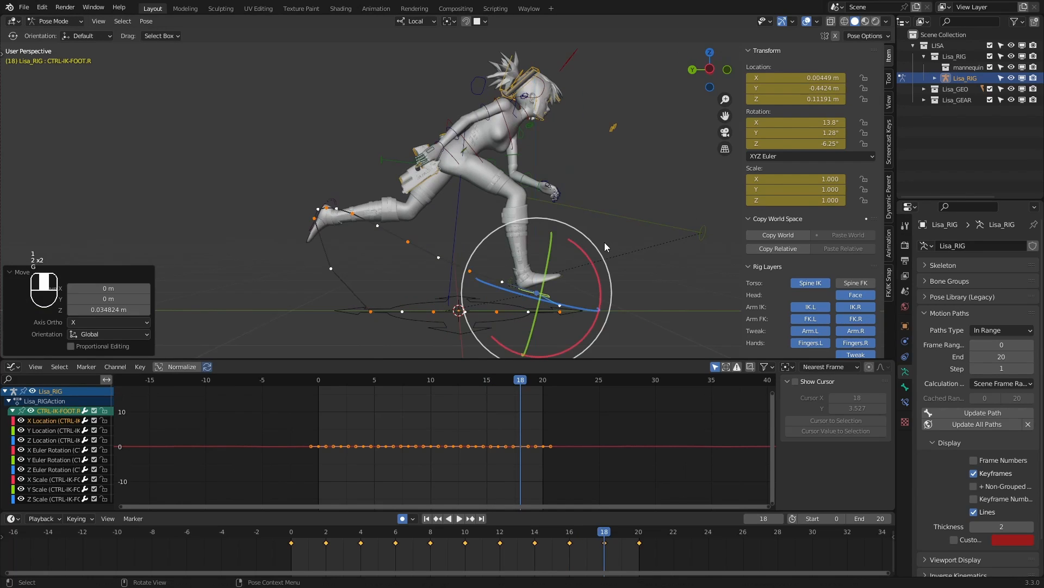
At frame 16, raise the right foot IK control about 0.028 m along global Z and fine-tune its position on the path
key("1")
key("g")
key("z")
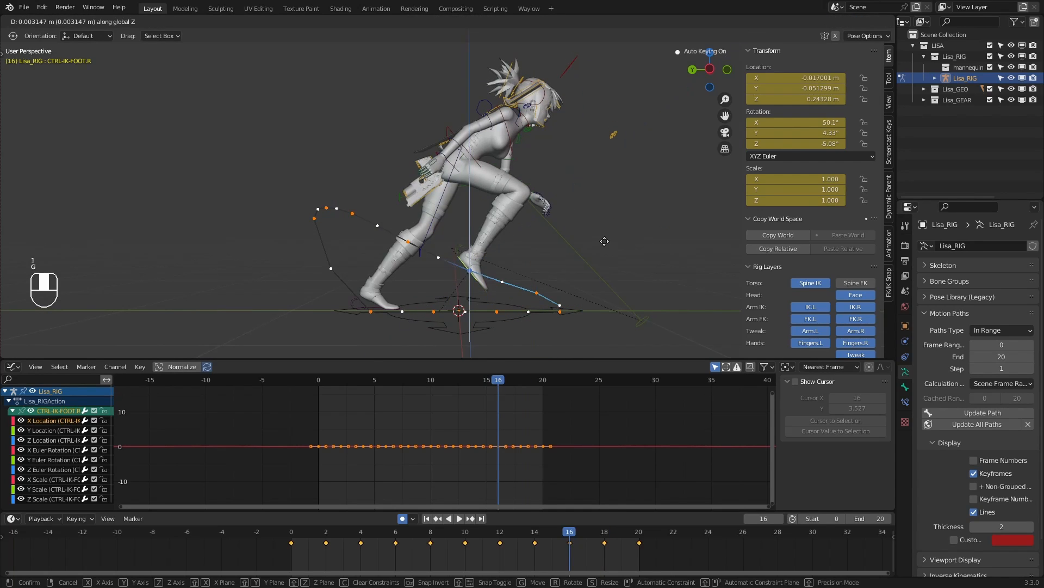
left_click(605, 237)
key("g")
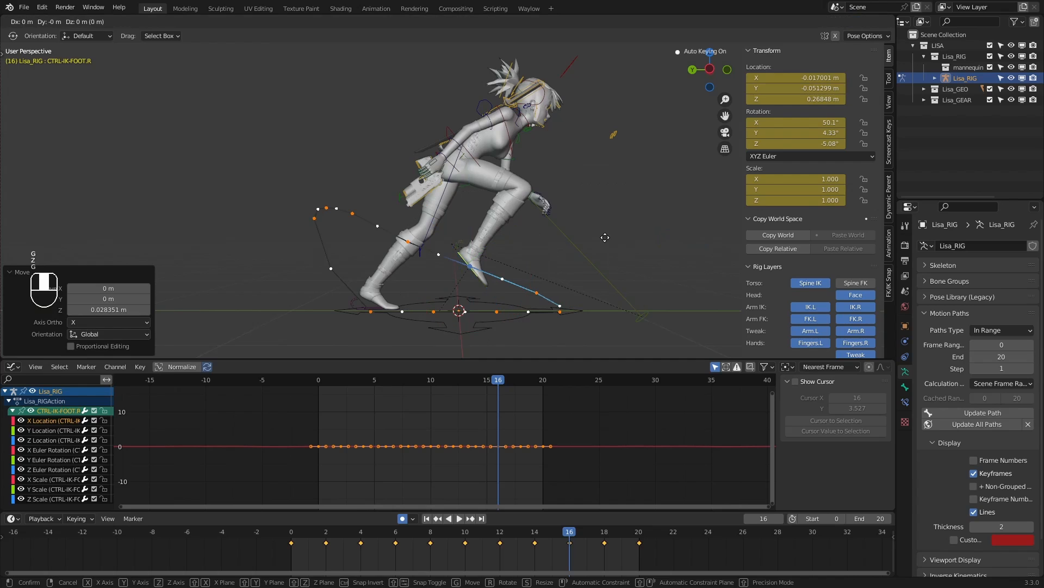
left_click(605, 235)
At frame 14, raise the right foot IK control along global Z, correcting its height to about 0.432 m
key("1")
key("g")
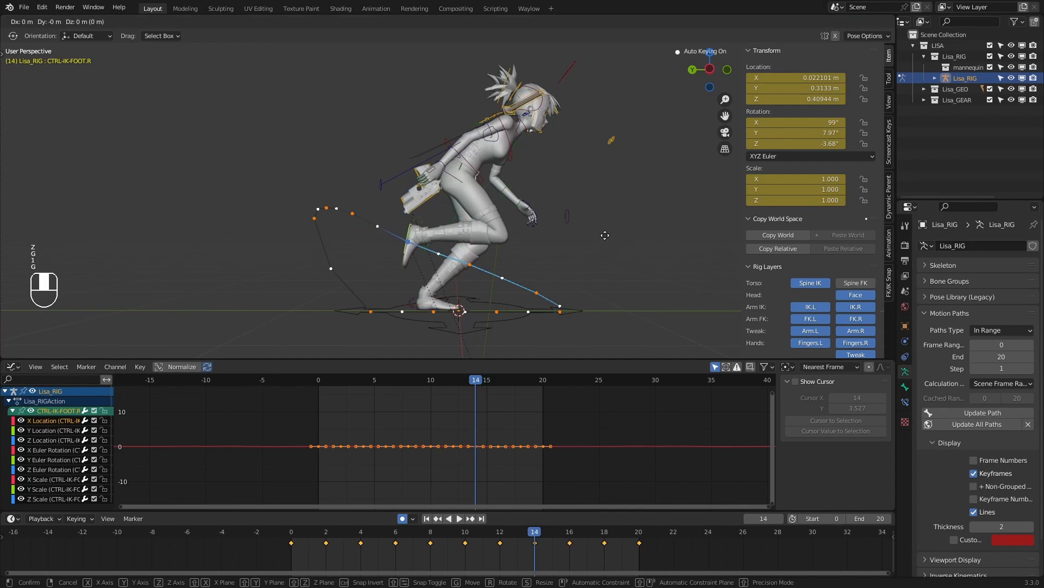
left_click(605, 234)
key("g")
key("z")
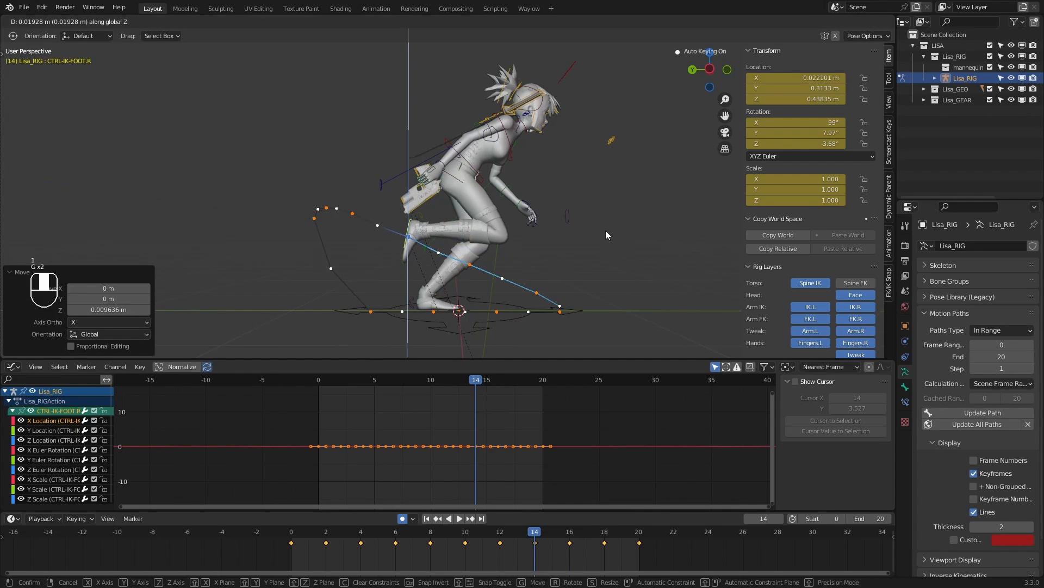
left_click(606, 230)
key("ctrl+z")
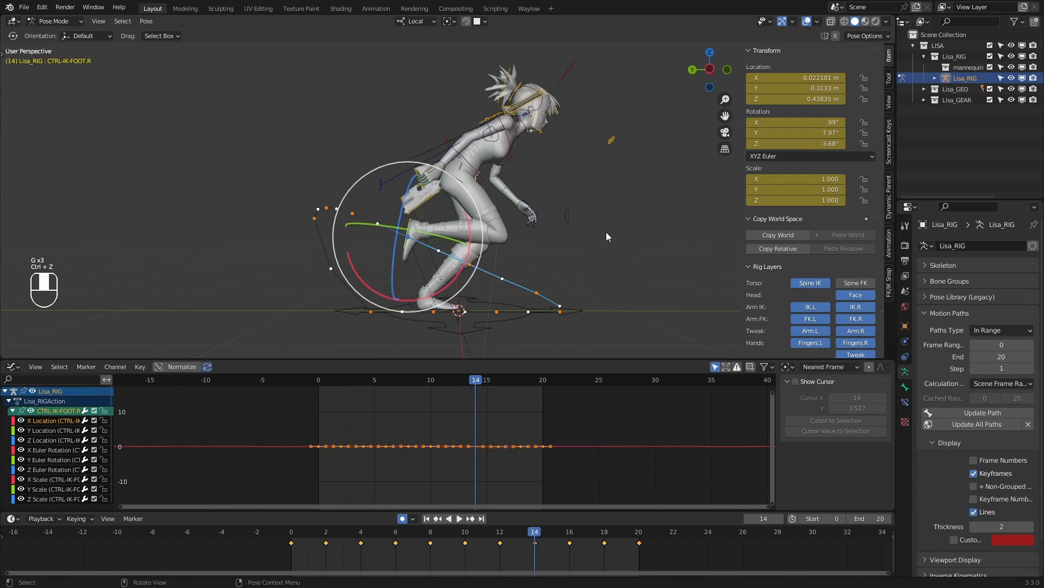
key("g")
key("z")
left_click(606, 234)
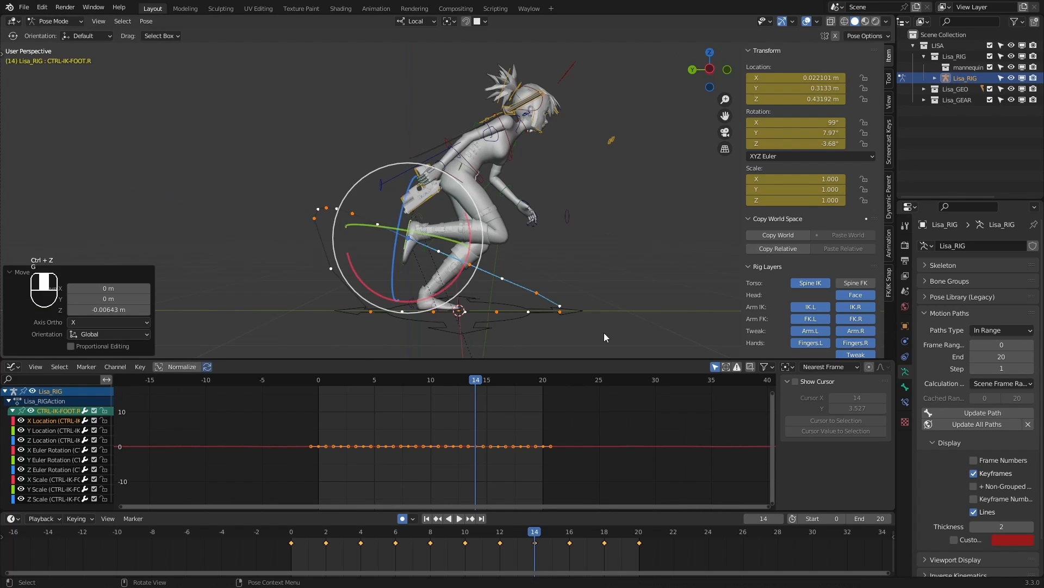
Play the run cycle from its first frame and examine the right foot's motion path from the side and front
key("Down")
key("Down")
key("Down")
key("Down")
key("shift+Left")
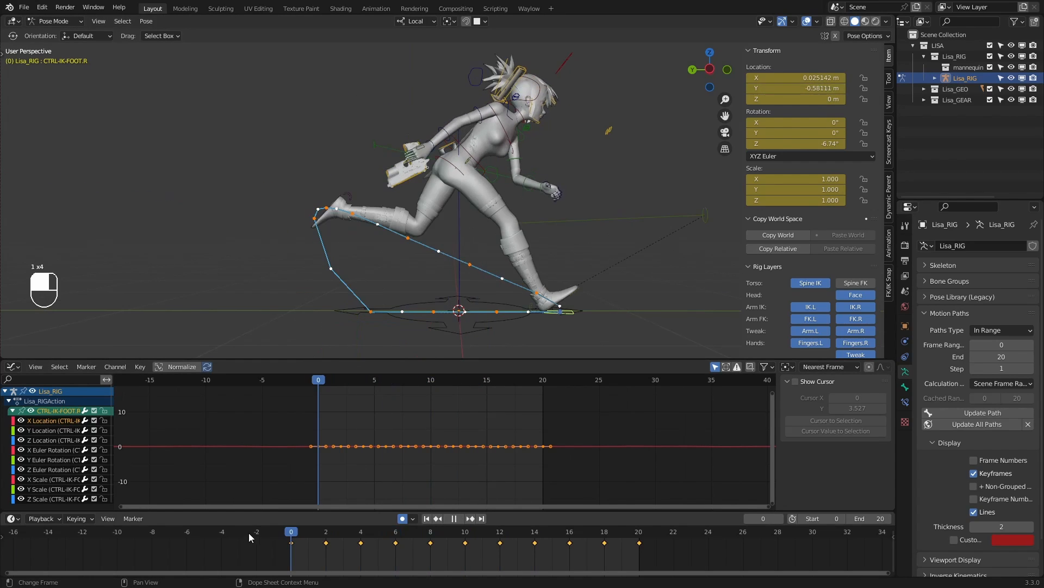
left_click(459, 518)
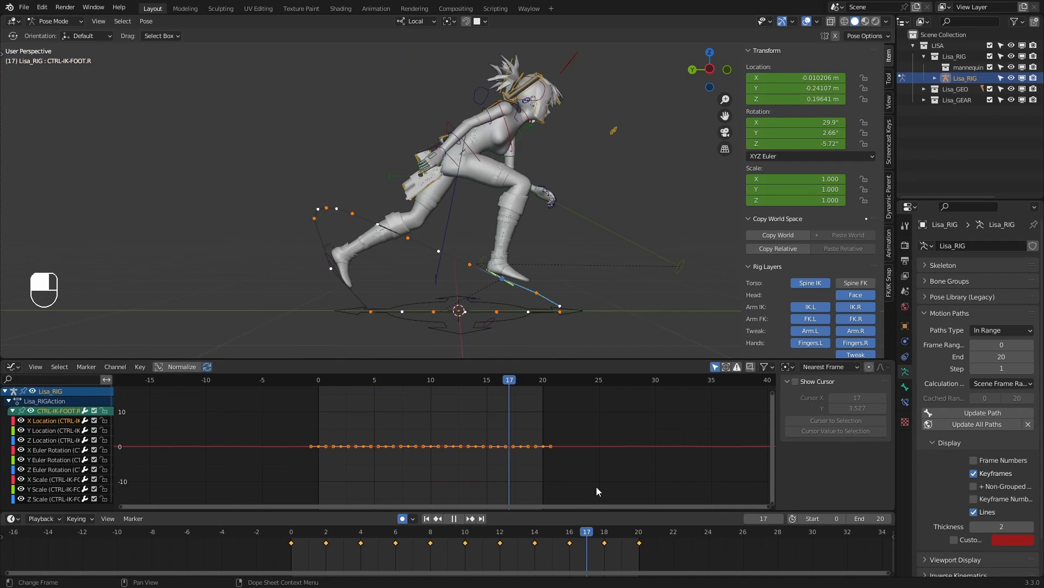
key("space")
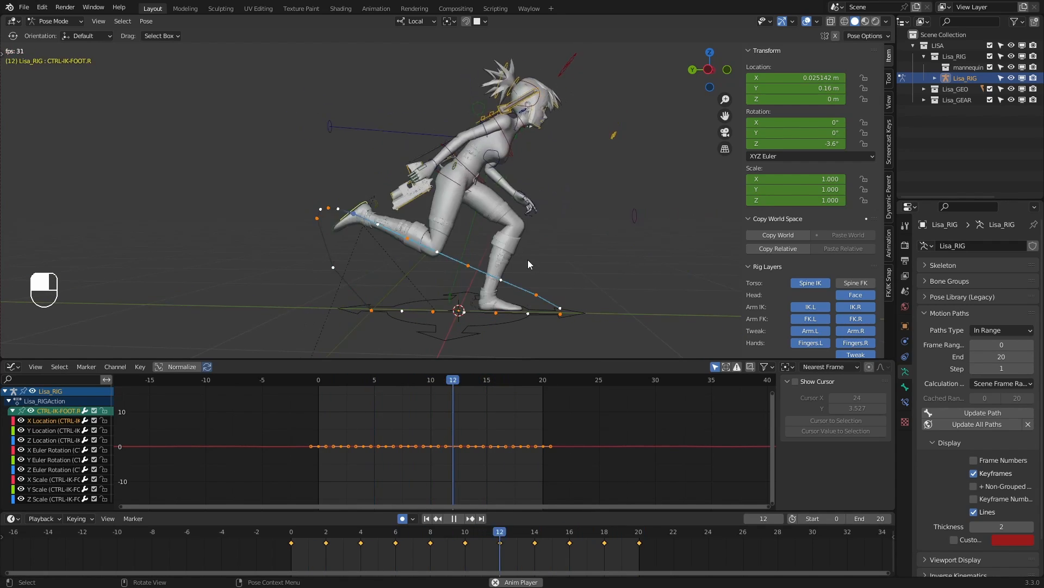
left_click(451, 522)
middle_click_drag(598, 229, 481, 232)
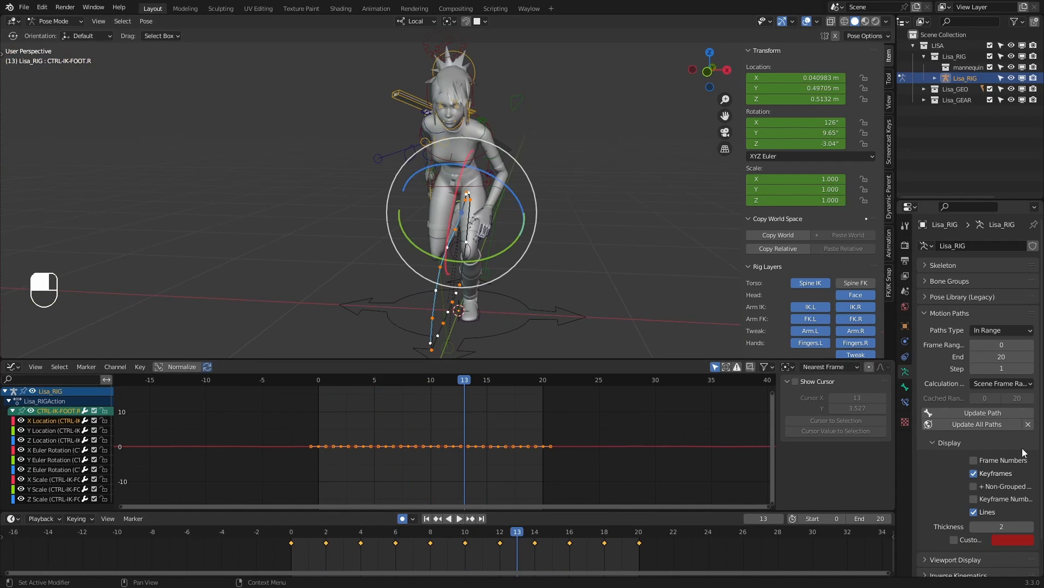
Clear the right foot's motion path, select the left foot IK control, and calculate its motion path from frame 0 to 20
left_click(1027, 424)
middle_click_drag(626, 245, 487, 248)
left_click(459, 309)
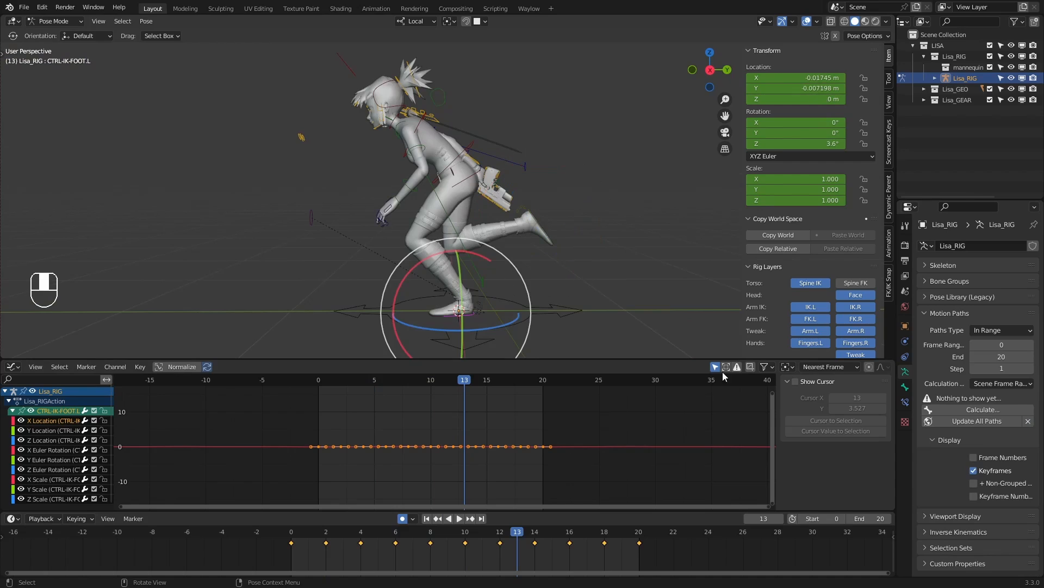
left_click(984, 409)
left_click(948, 468)
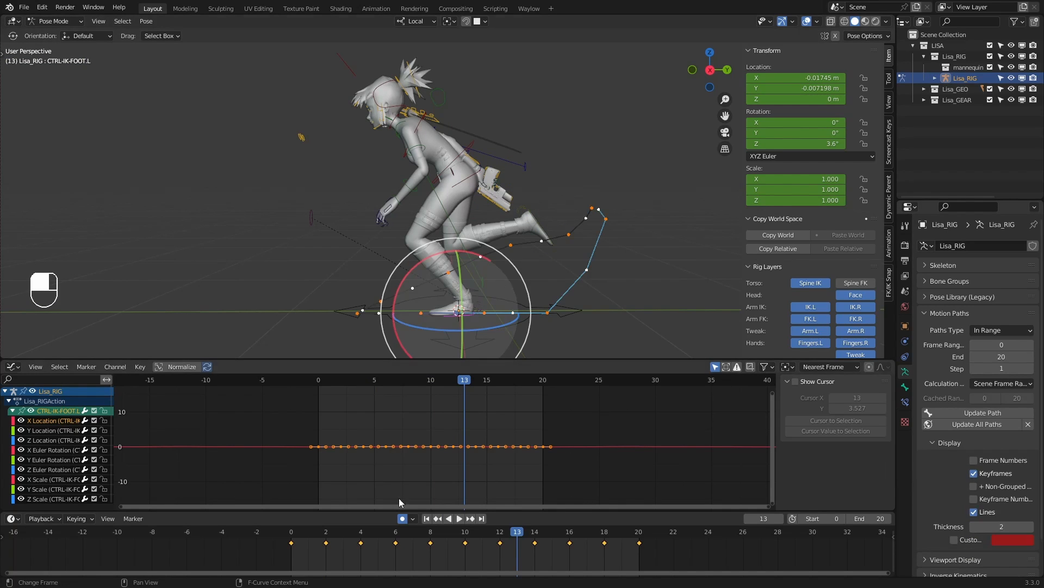
left_click_drag(361, 529, 271, 519)
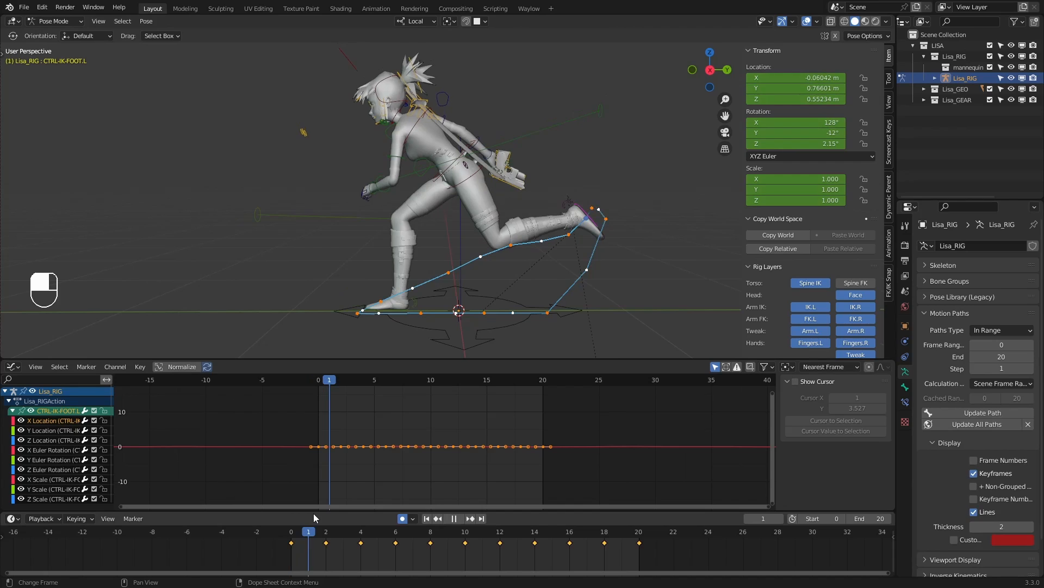
key("space")
key("g")
key("z")
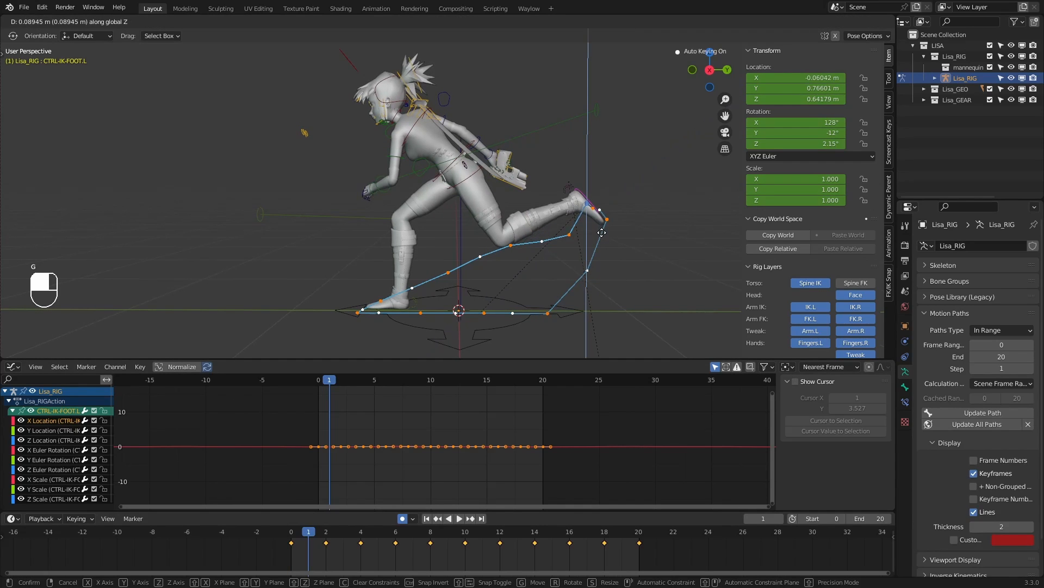
left_click(604, 237)
At frame 2, raise the left foot IK control to about Z 0.57 m and rotate it to about 139° on X
key("Right")
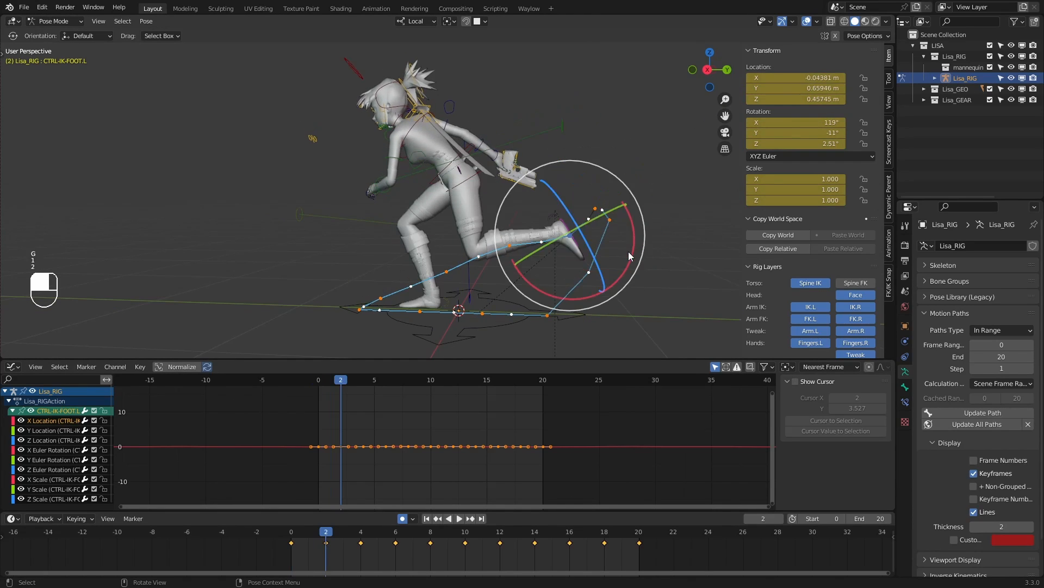
key("g")
key("z")
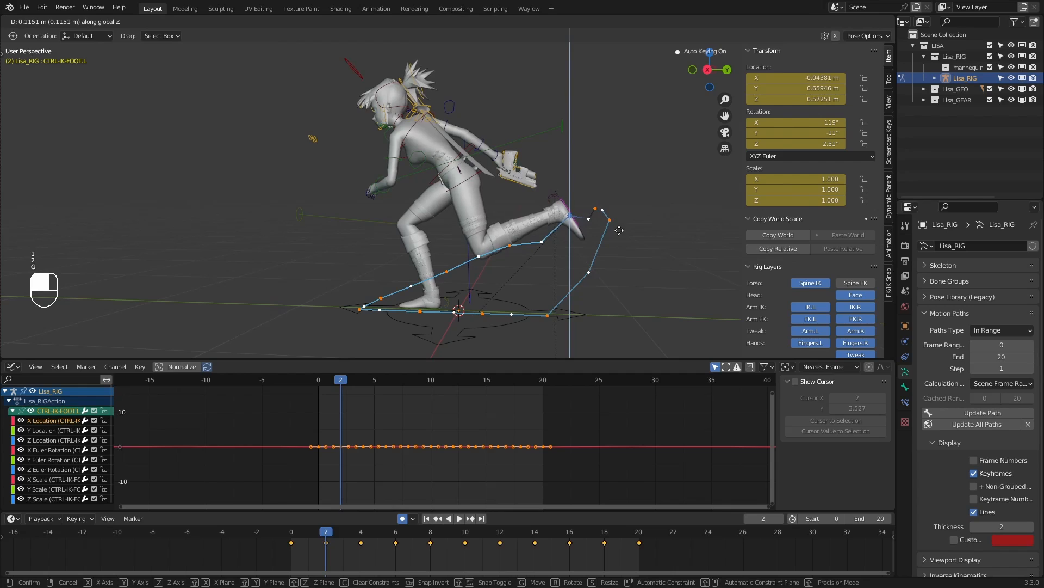
left_click(619, 230)
left_click_drag(543, 274, 565, 277)
key("1")
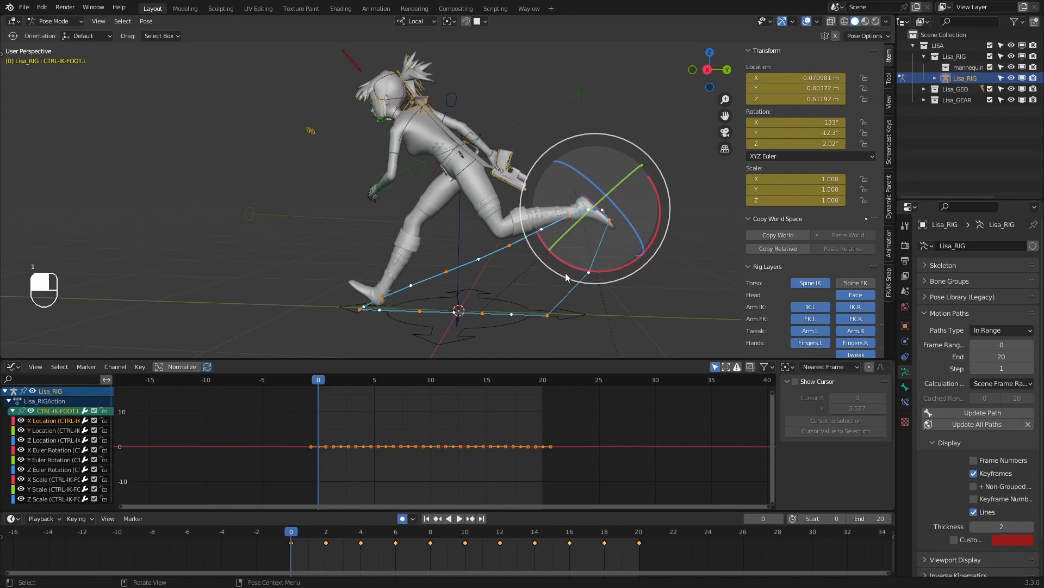
key("2")
key("g")
right_click(603, 269)
At frame 4, raise the left foot IK control to about Z 0.43 m and rotate it to about 114° on X
key("2")
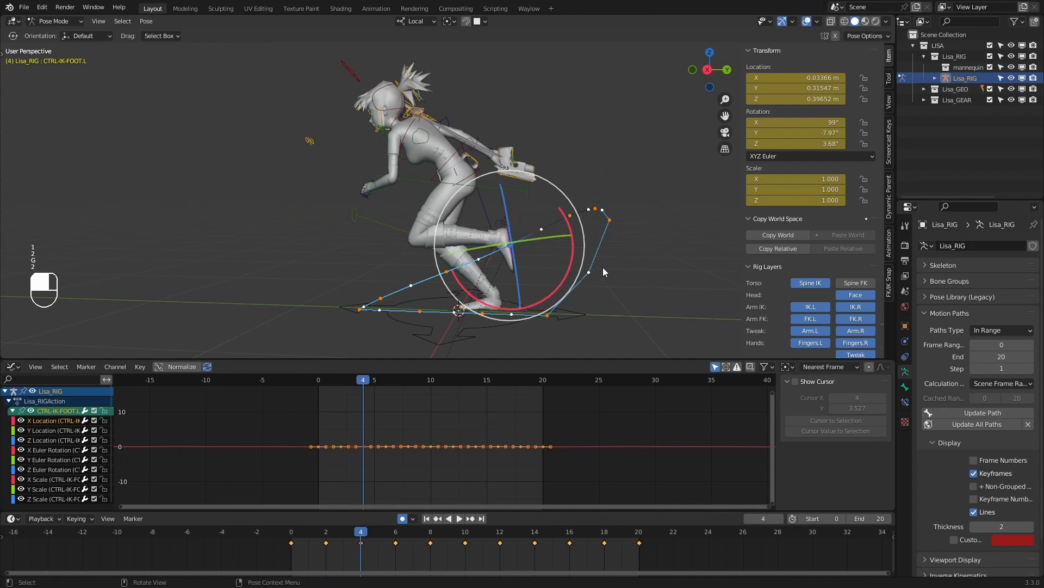
key("g")
key("z")
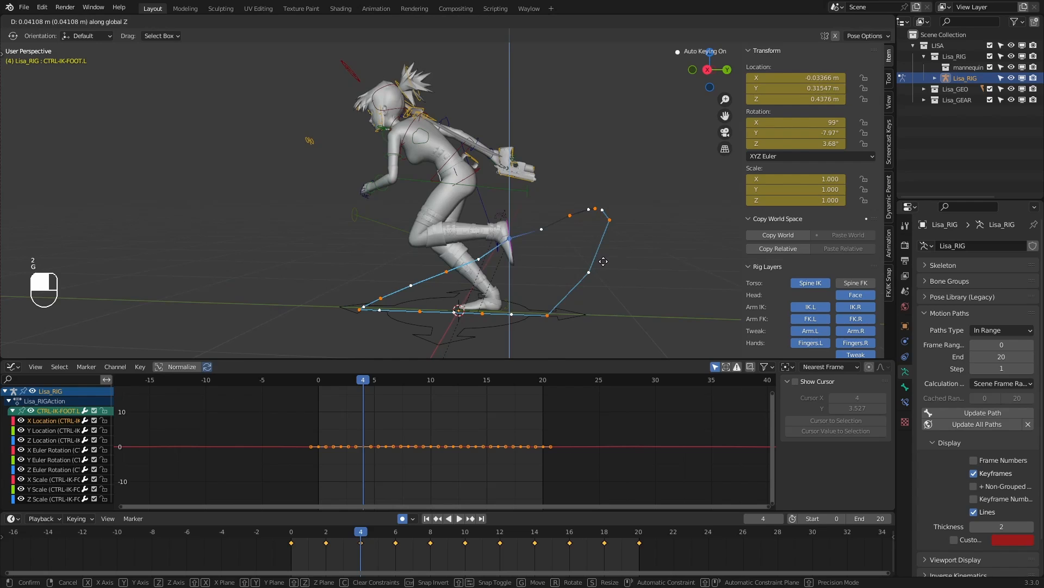
left_click(604, 265)
left_click_drag(540, 184, 598, 77)
left_click_drag(485, 293, 488, 292)
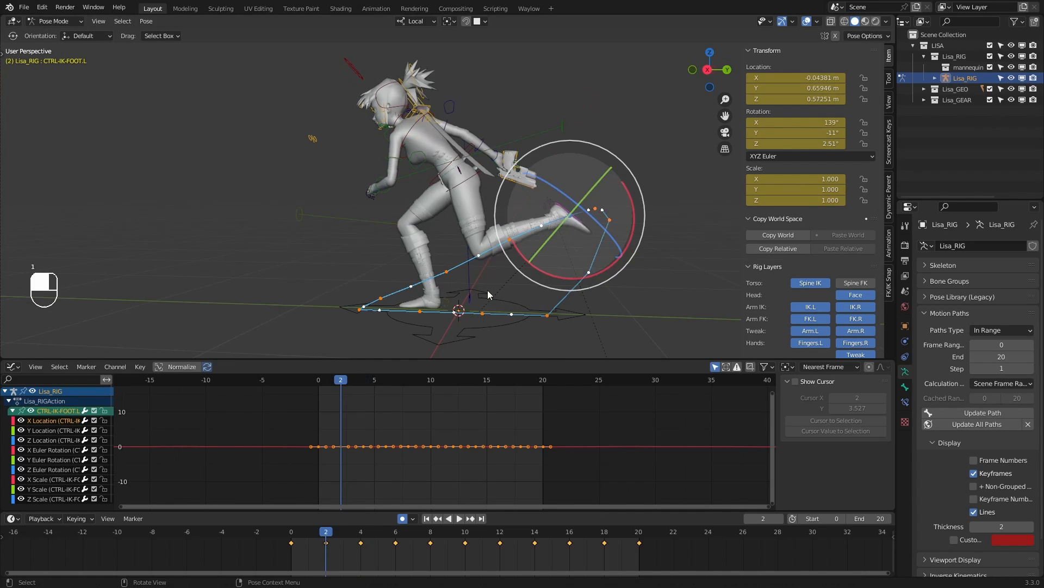
Step back and forth through the keyframes from frame 0 onward to examine the left foot's poses along its motion path
key("1")
key("1")
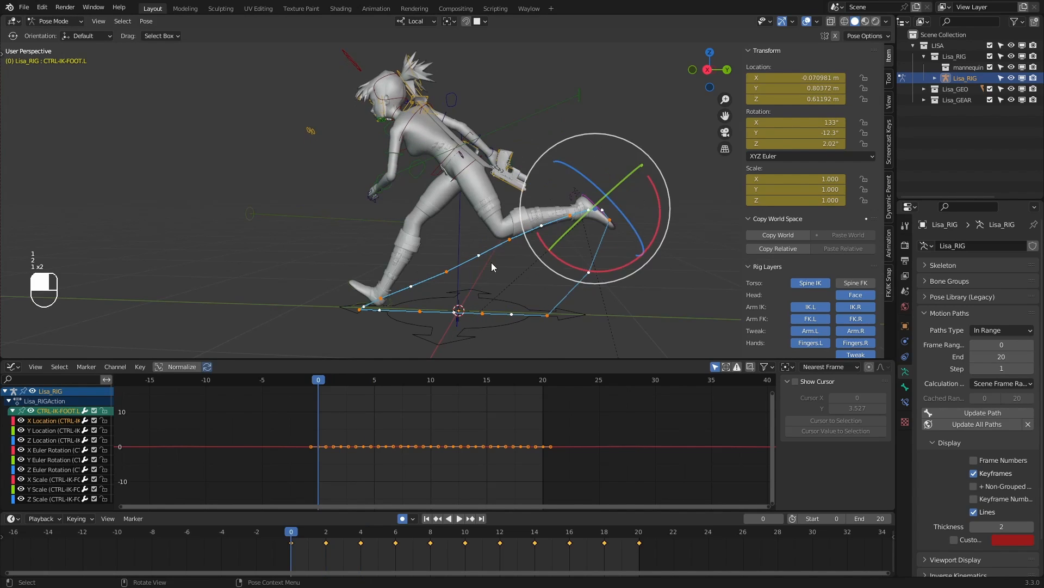
key("2")
key("2")
key("2")
key("2")
key("1")
key("1")
key("1")
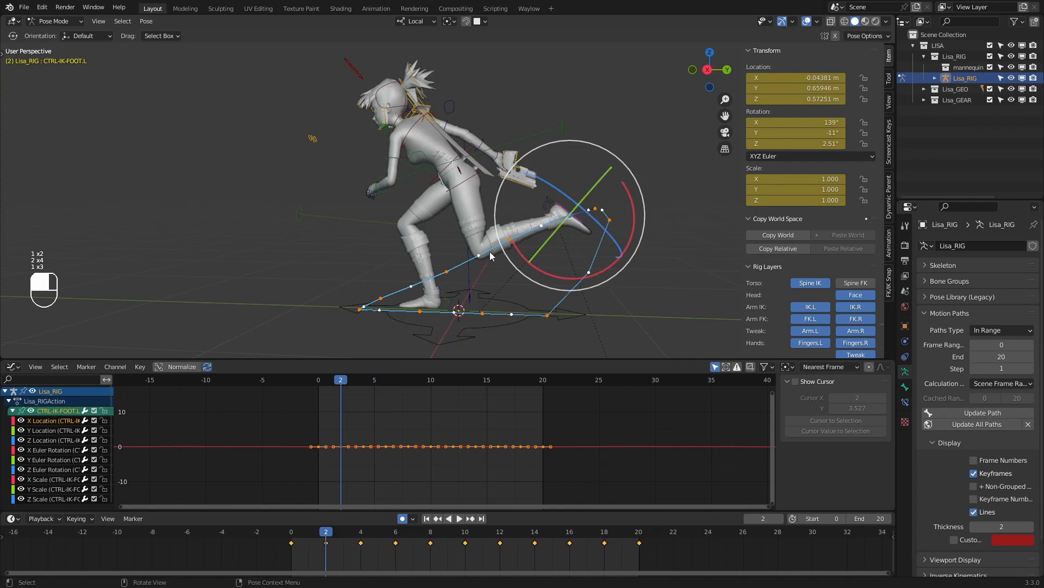
middle_click_drag(491, 266, 668, 240)
key("2")
key("2")
key("2")
key("1")
key("1")
key("1")
key("1")
key("2")
key("2")
key("2")
key("1")
key("1")
key("1")
key("2")
key("2")
key("1")
key("1")
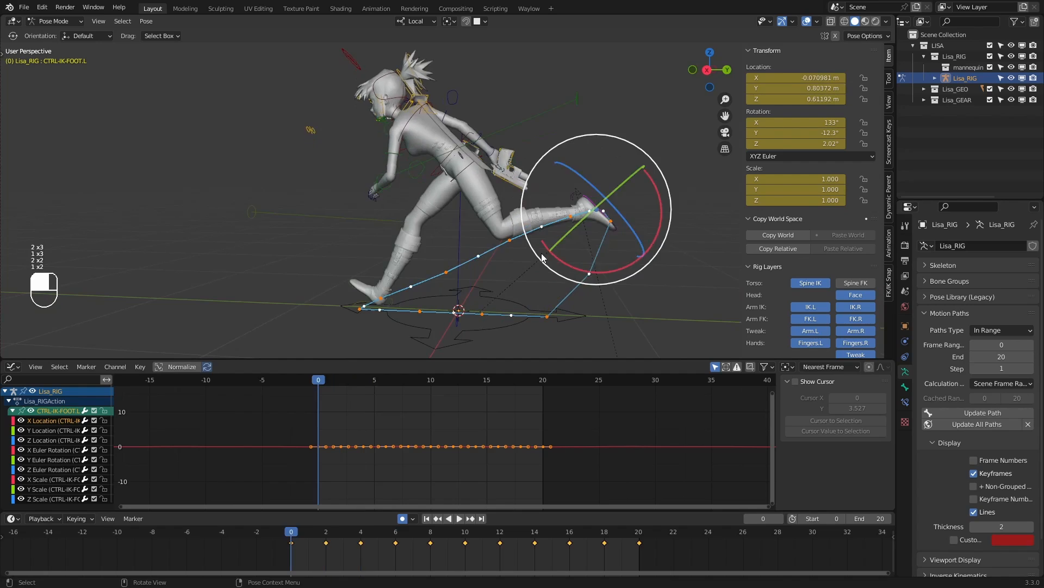
At frame 4, nudge the left foot IK control up along global Z to about 0.435 m
key("2")
key("2")
middle_click_drag(546, 255, 551, 256)
key("g")
key("z")
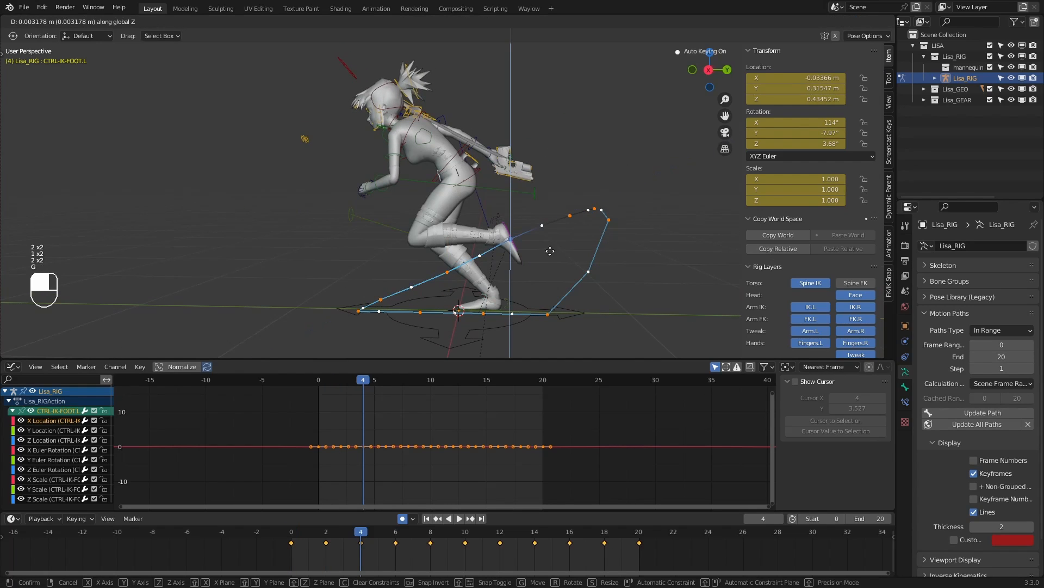
left_click(550, 251)
At frame 6, raise the left foot IK control to about Z 0.262 m and compare the pose with the neighbouring keyframes
key("2")
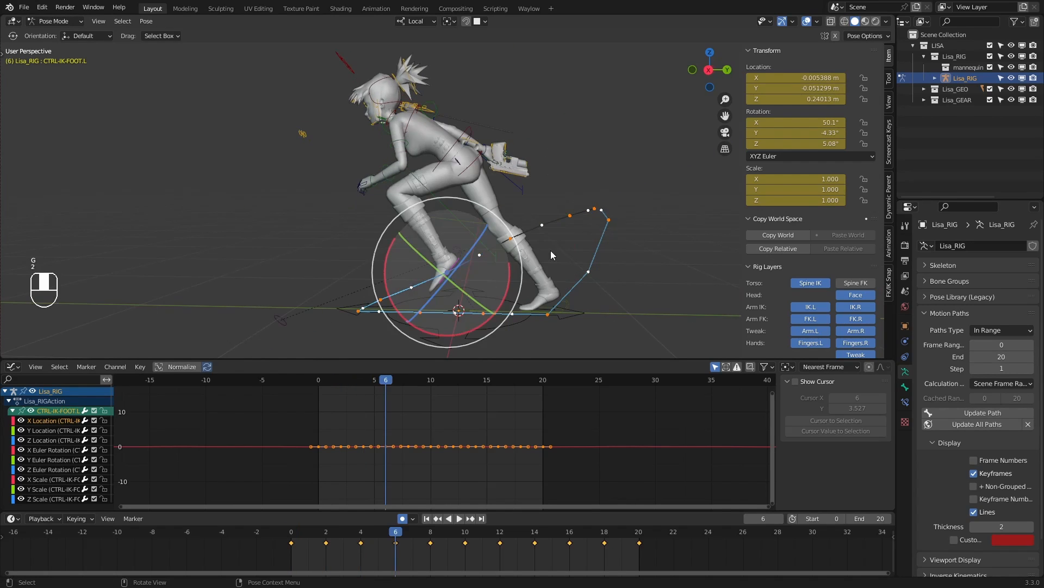
middle_click_drag(528, 247, 544, 241, "shift")
key("g")
key("z")
key("g")
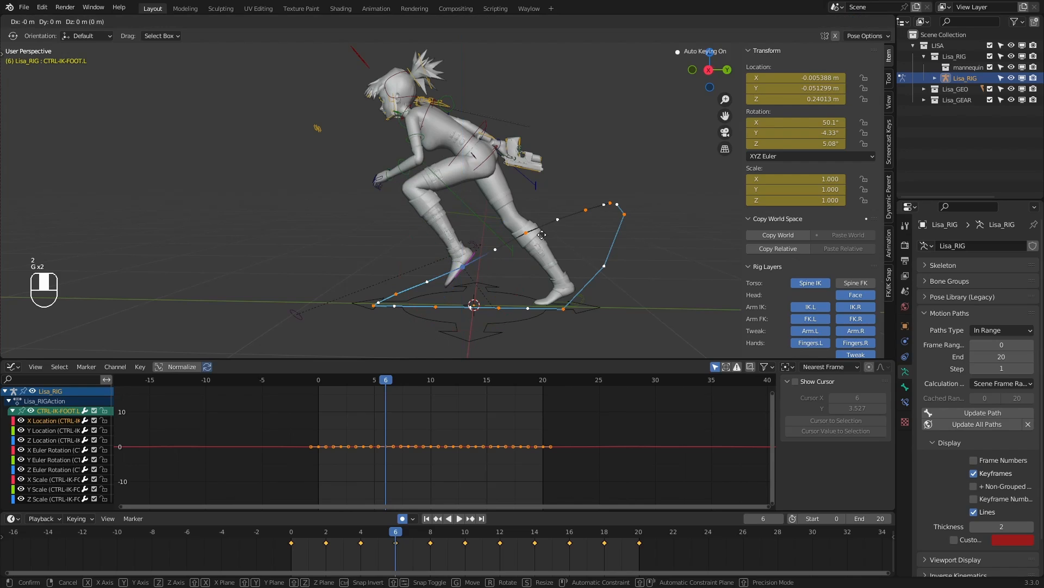
left_click(542, 231)
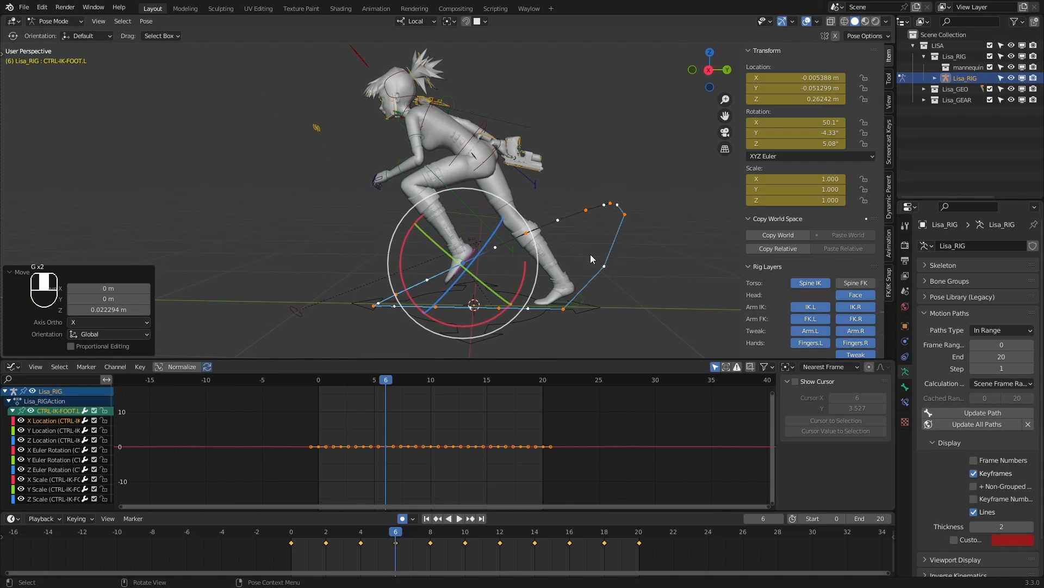
key("2")
key("1")
key("1")
key("1")
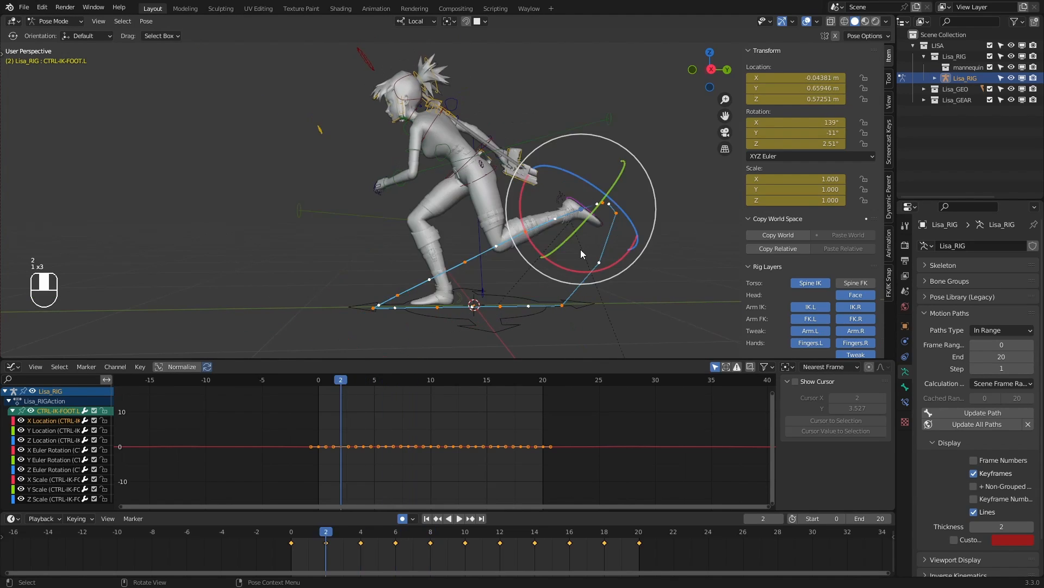
At frame 6, raise the left foot IK control along global Z to about 0.272 m
key("2")
key("2")
key("g")
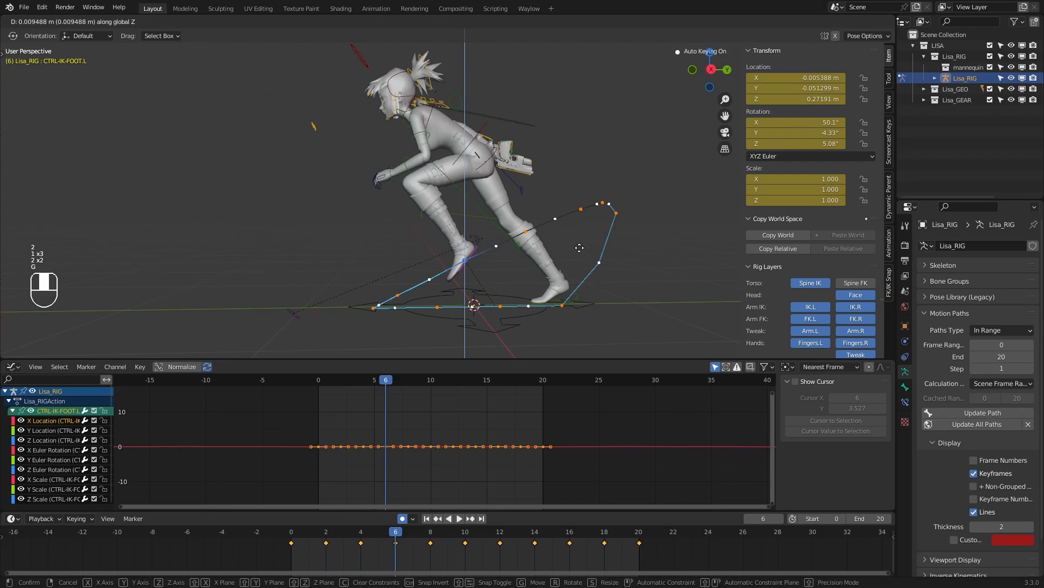
left_click(580, 249)
At frame 8, raise the left foot IK control along global Z to about 0.093 m and compare the neighbouring keyframes
key("2")
key("g")
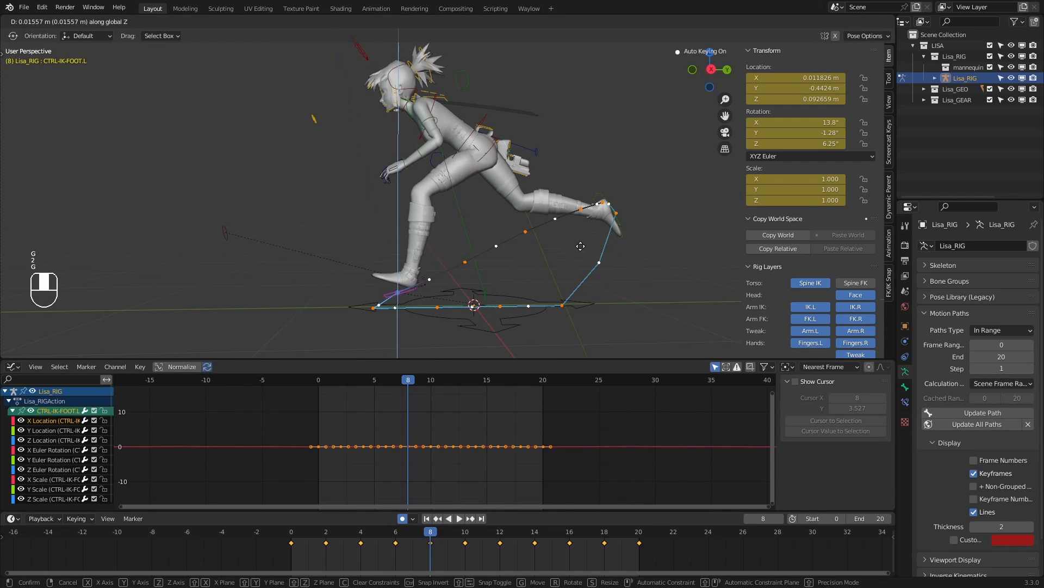
left_click(580, 246)
key("1")
key("1")
key("2")
key("2")
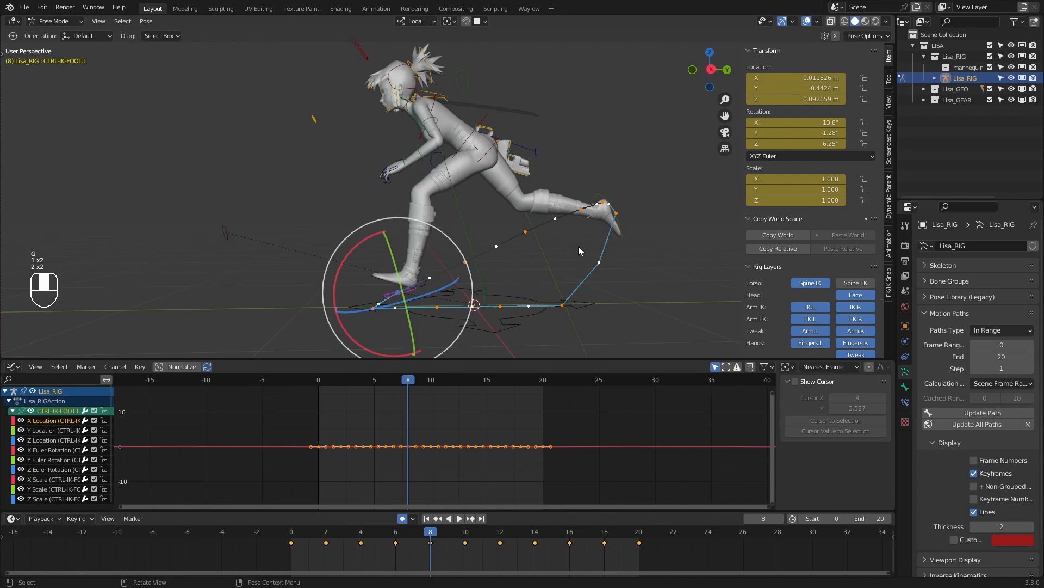
Step through the keyframes from the front to examine the left foot's sideways arc along its motion path
key("2")
middle_click_drag(579, 246, 609, 197)
key("2")
key("1")
key("1")
key("1")
key("1")
key("1")
key("1")
key("1")
key("2")
key("2")
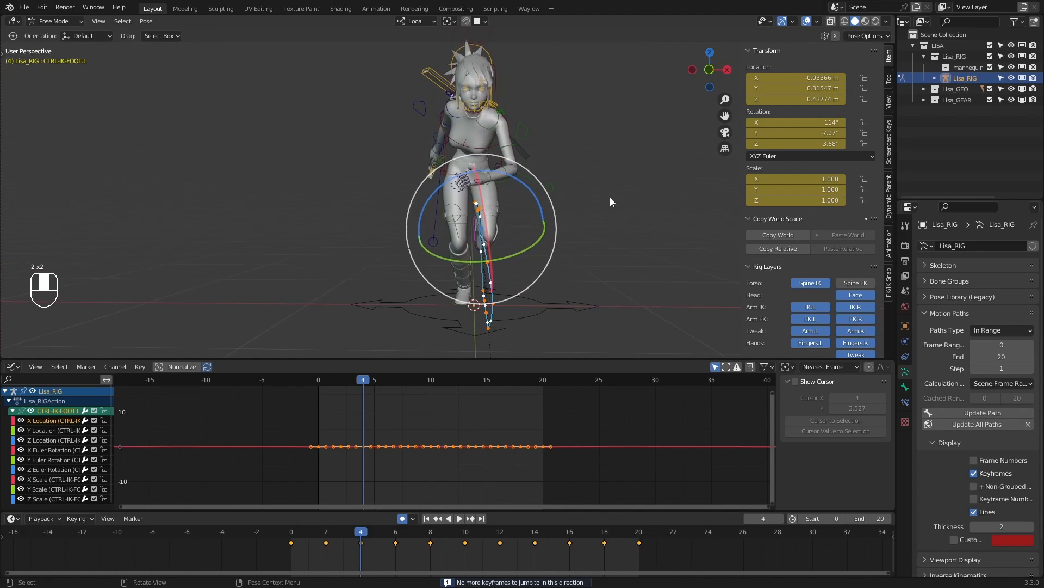
key("2")
key("2")
key("2")
At frame 8, shift the left foot IK control along its local X axis to about -0.006 m and check the adjacent keyframes
key("1")
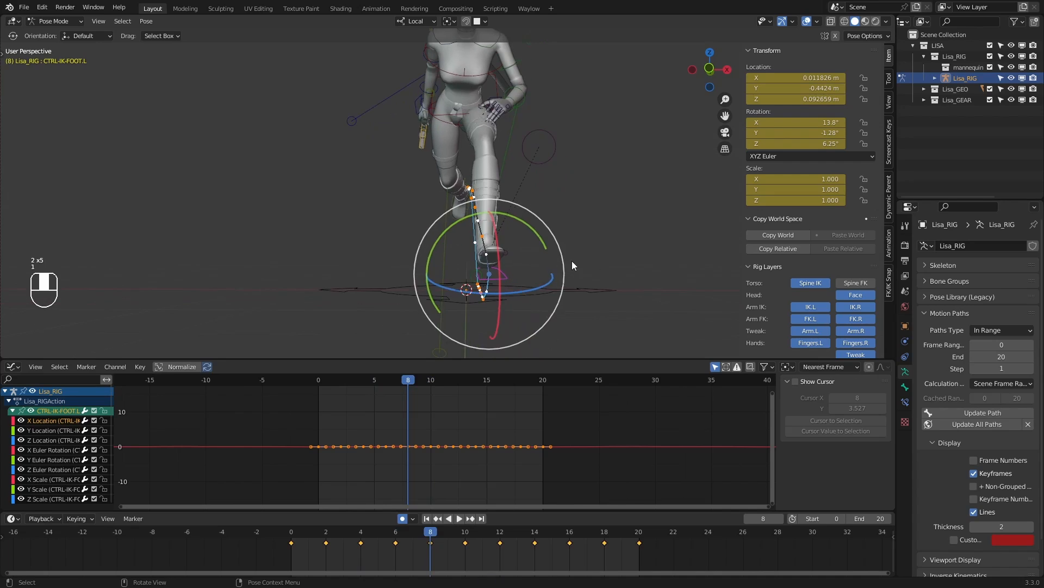
key("w")
mouse_move(560, 272)
left_mouse_down()
mouse_move(545, 266)
mouse_move(550, 256)
left_mouse_up()
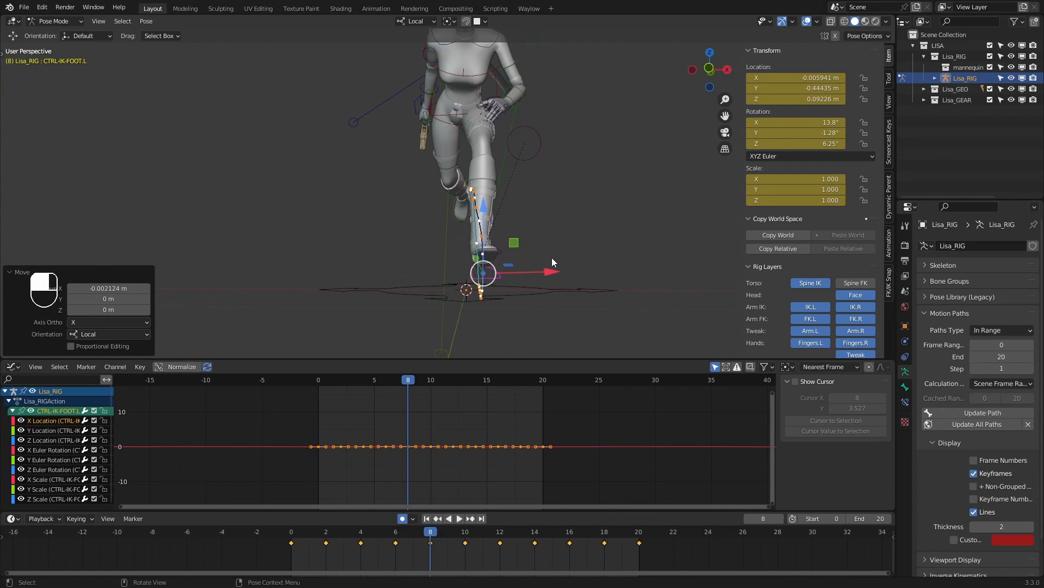
key("1")
key("2")
key("2")
At frame 4, shift the left foot IK control along its local X axis to about -0.026 m
key("1")
key("1")
key("1")
key("1")
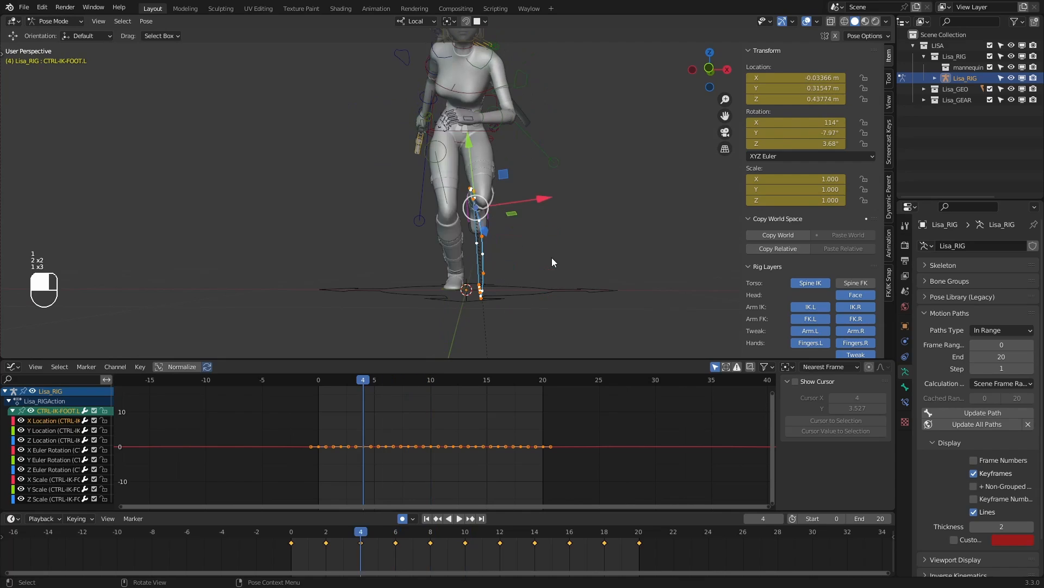
key("2")
left_click(518, 198)
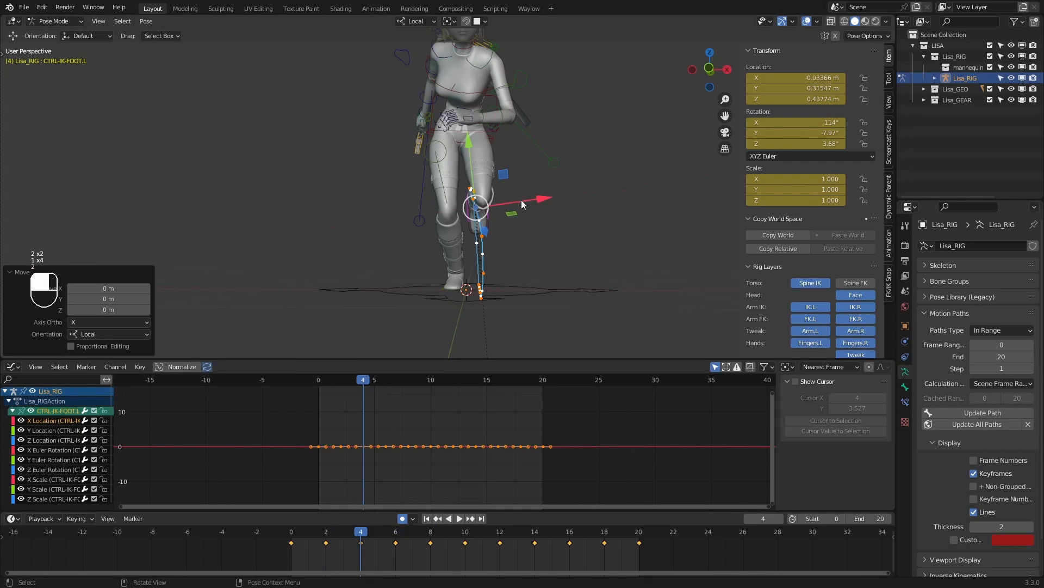
left_click_drag(521, 200, 524, 198)
Step back and forth through the keyframes up to frame 10 from the side to examine the left foot's arc
key("1")
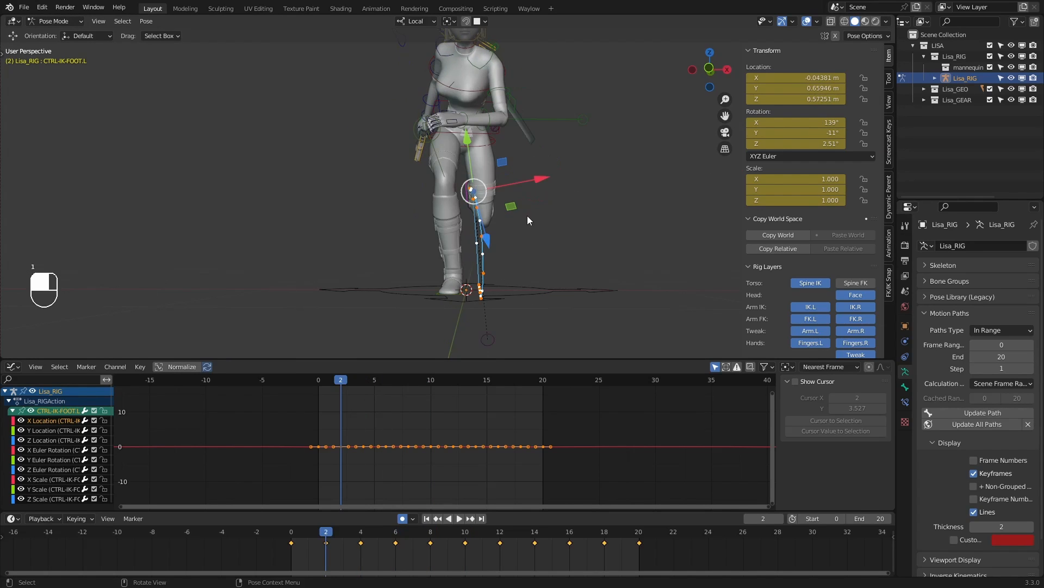
middle_click_drag(527, 216, 621, 249)
key("1")
key("2")
key("2")
key("2")
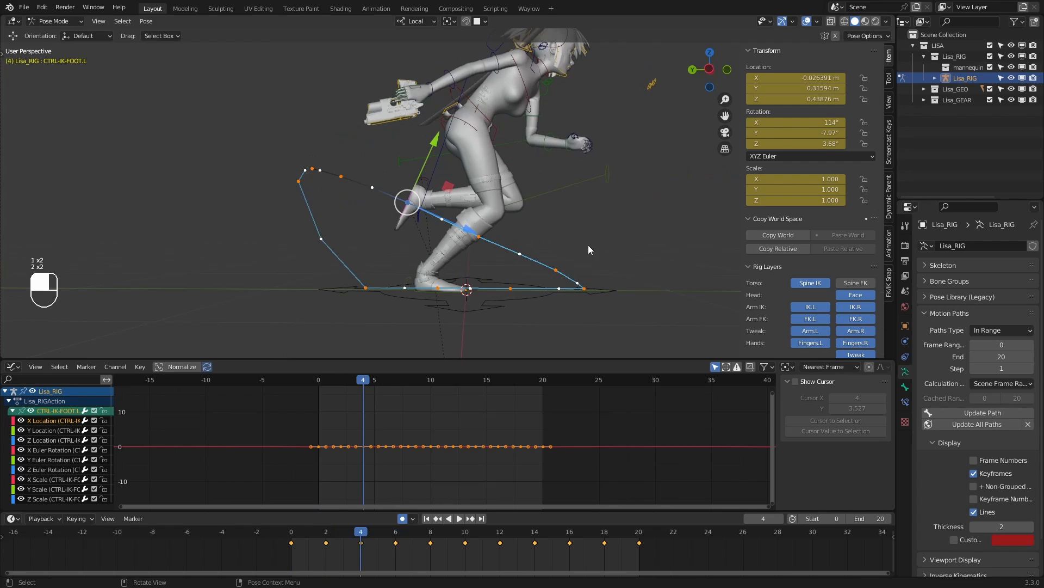
key("2")
key("2")
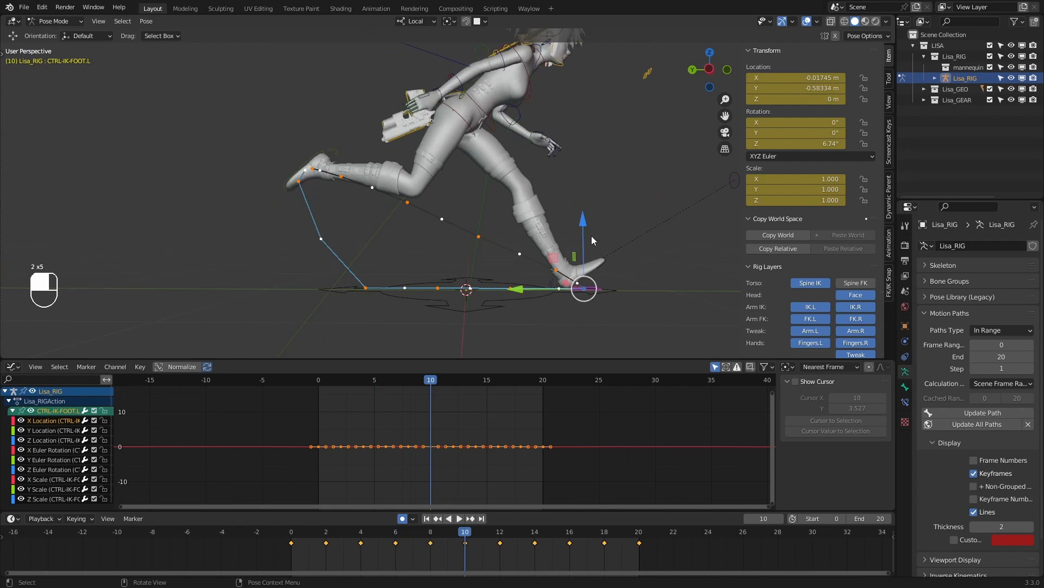
key("1")
key("1")
key("1")
key("1")
key("1")
key("1")
Play the run cycle and watch the left foot's motion from the front and the side
left_click(460, 518)
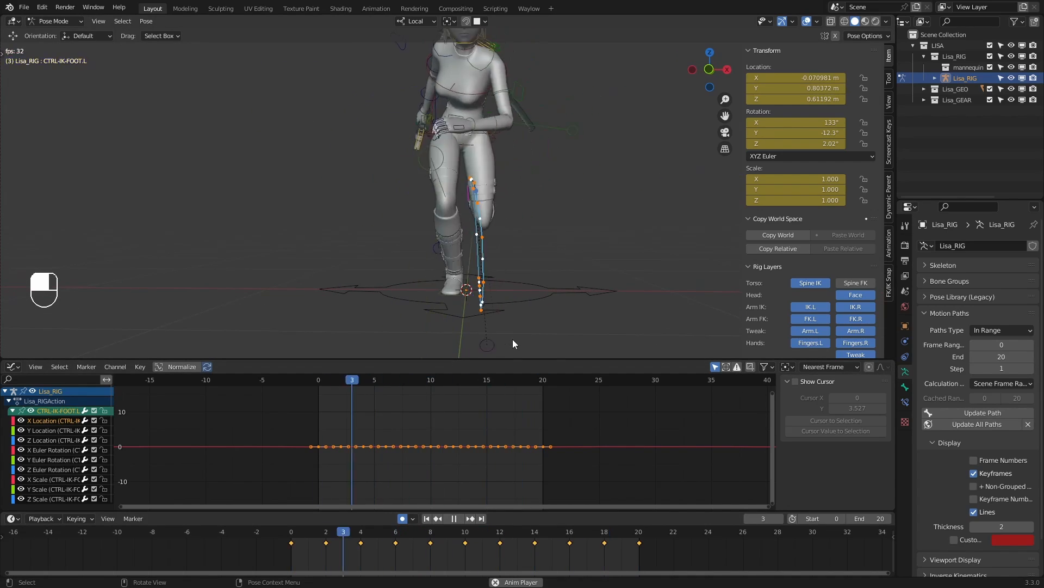
middle_click_drag(544, 296, 634, 294)
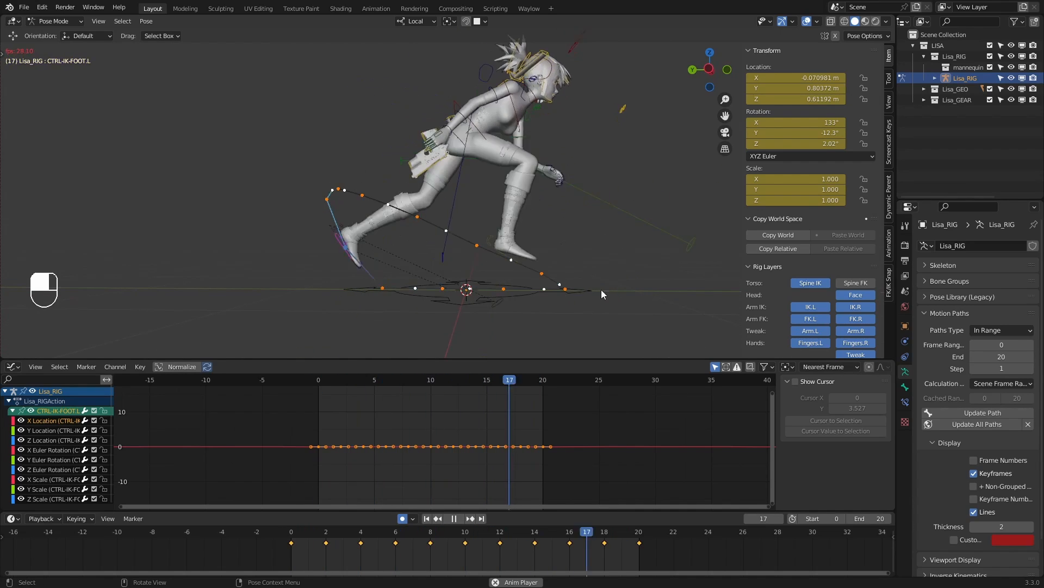
key("space")
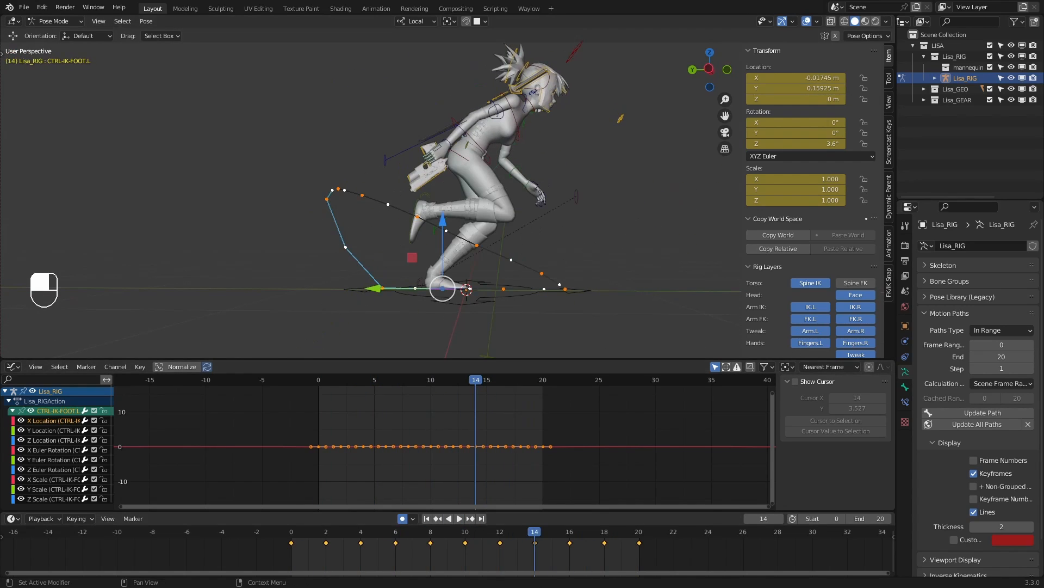
Clear the left foot's motion path and calculate one for the right foot IK control over frames 0 to 20
left_click(1026, 424)
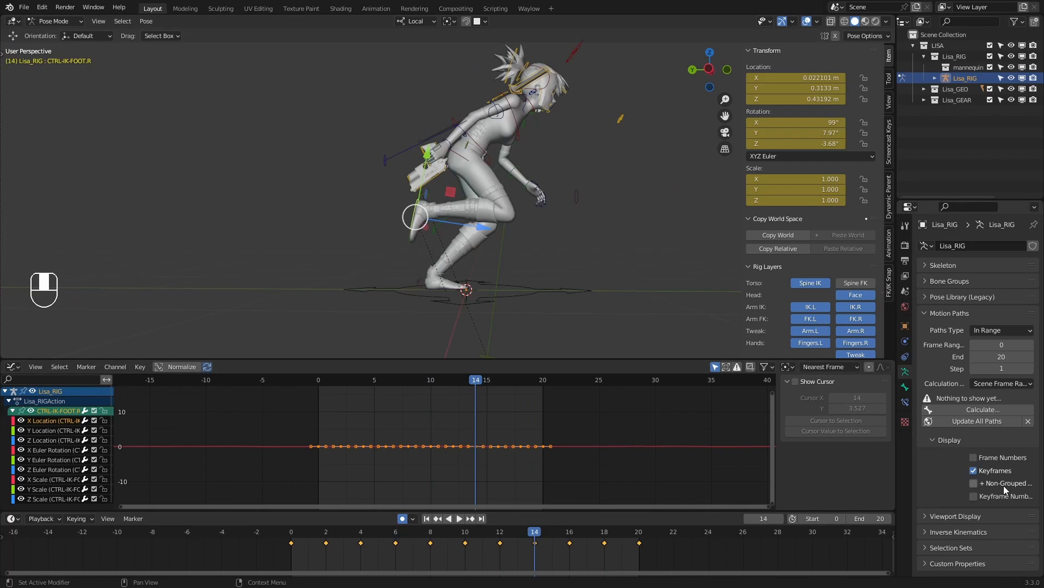
middle_click_drag(469, 266, 507, 275)
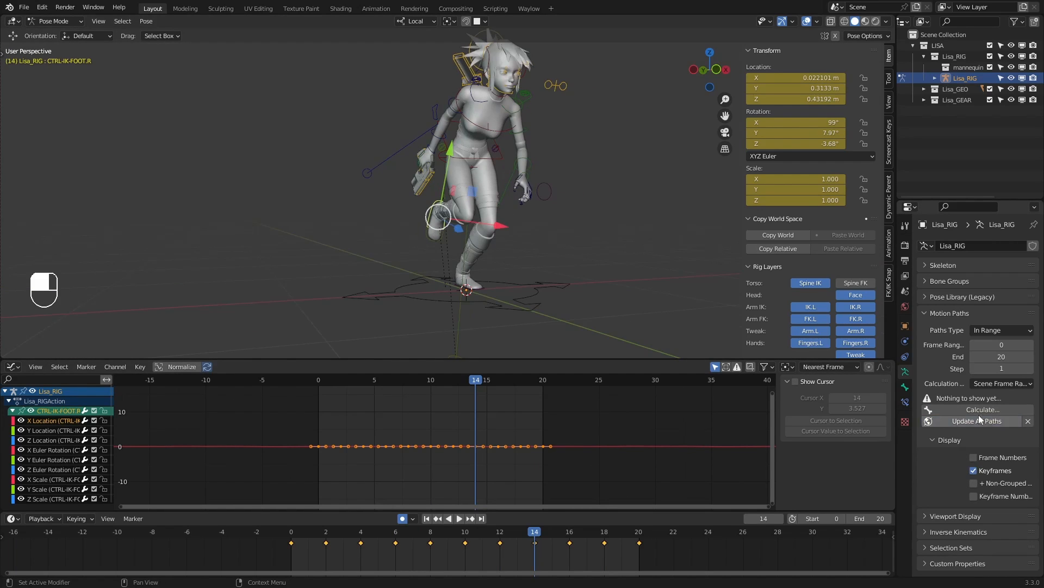
left_click(964, 409)
left_click(974, 470)
At frame 16, move the right foot IK control along global X to about 0.006 m
middle_click_drag(539, 303, 498, 262)
key("2")
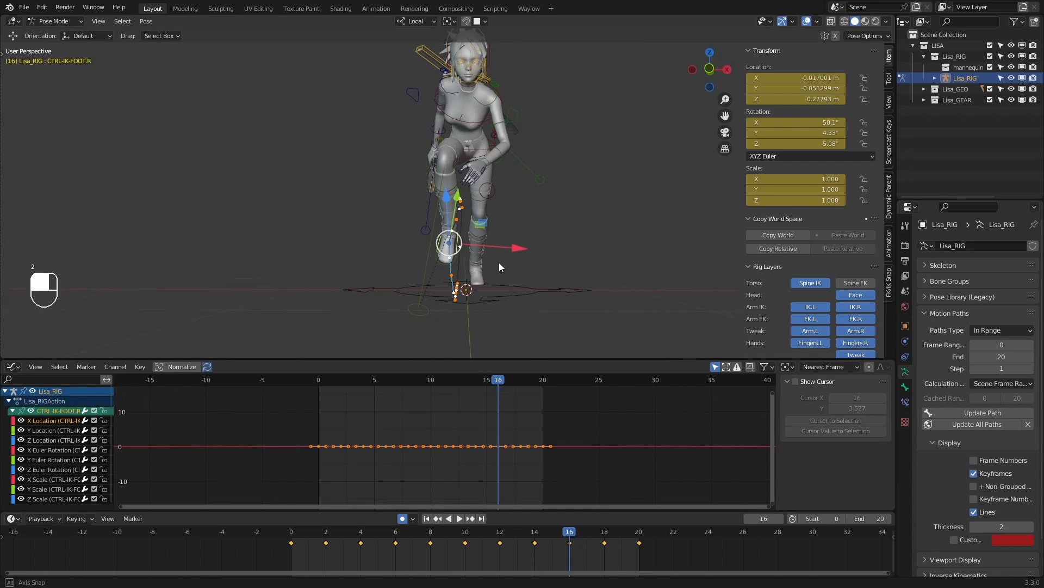
key("g")
key("x")
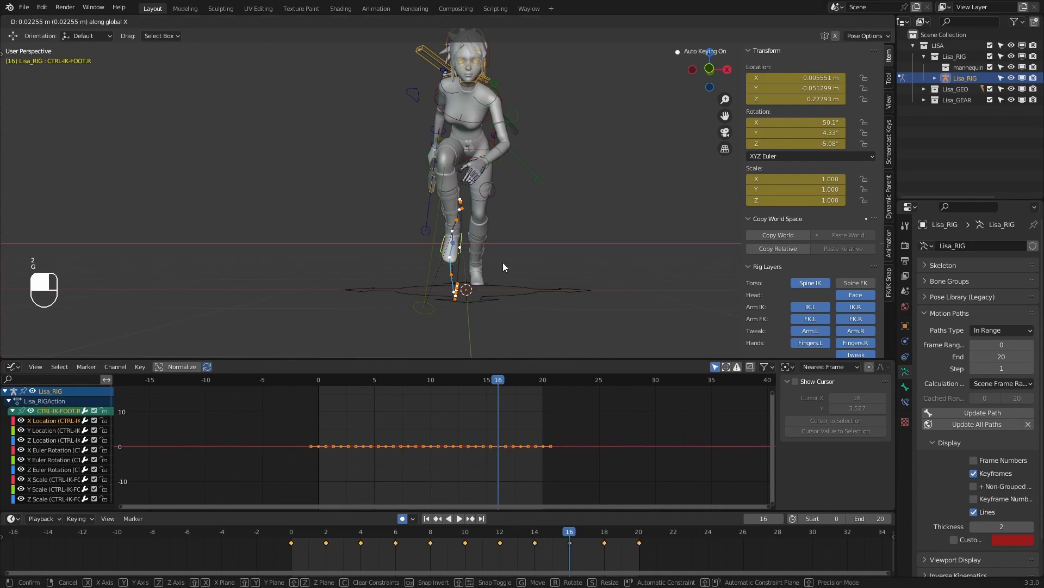
left_click(503, 263)
At frame 18, move the right foot IK control along global X to about 0.013 m
key("2")
key("g")
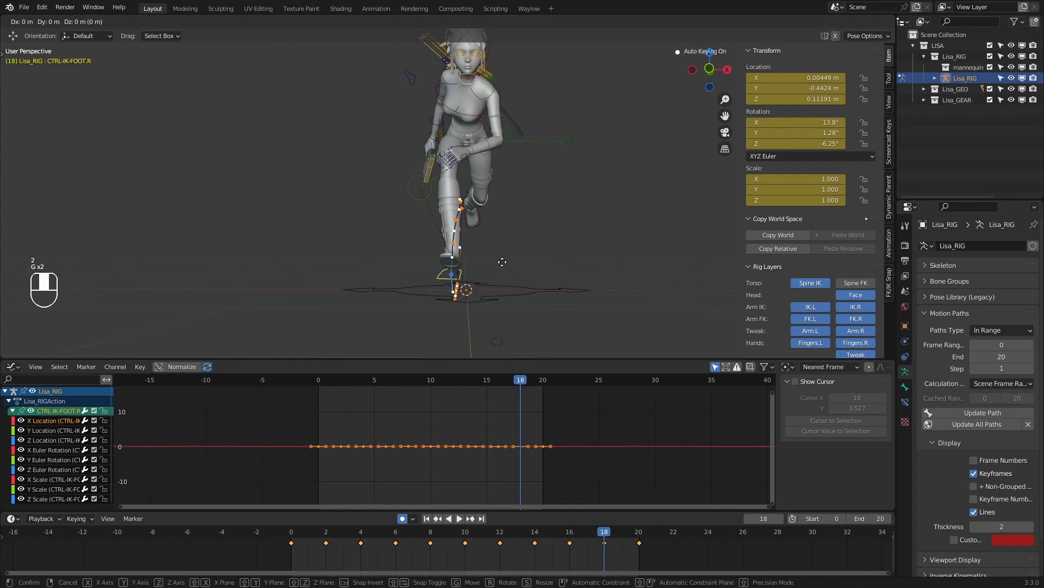
key("x")
left_click(505, 264)
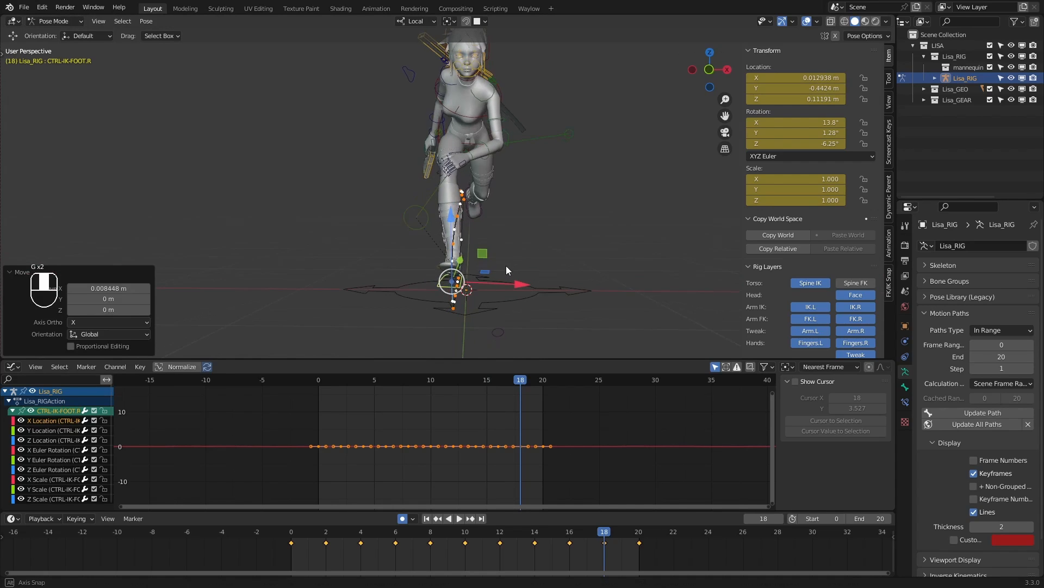
At frame 12, move the right foot IK control along global X to about 0.039 m, judging its path from above
key("1")
key("1")
key("1")
key("1")
key("2")
key("g")
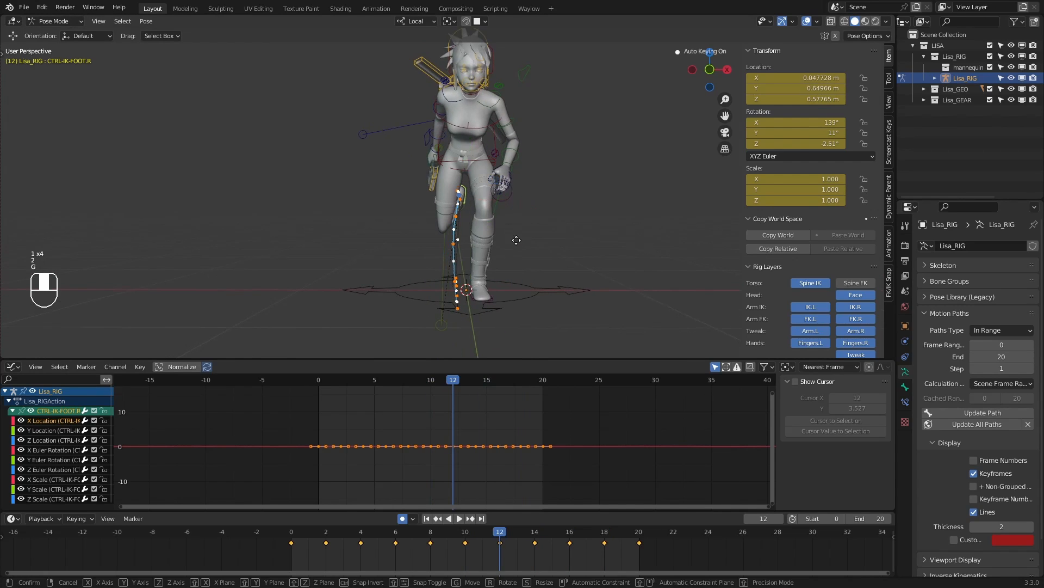
right_click(516, 239)
middle_click_drag(516, 239, 525, 270)
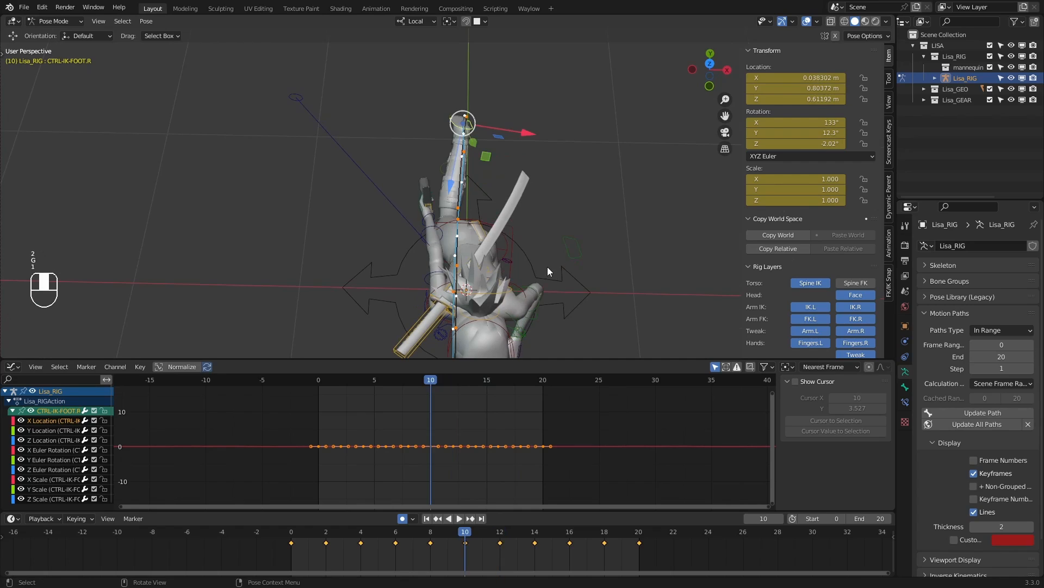
key("g")
key("x")
left_click(556, 227)
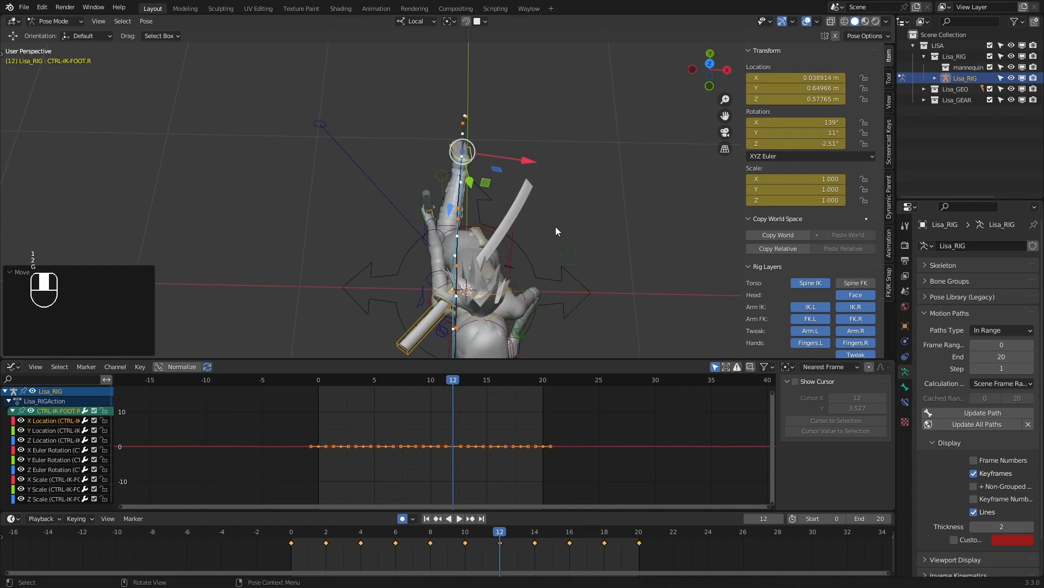
At frame 14, move the right foot IK control along global X to about 0.016 m
key("2")
key("g")
key("x")
key("x")
left_click(558, 236)
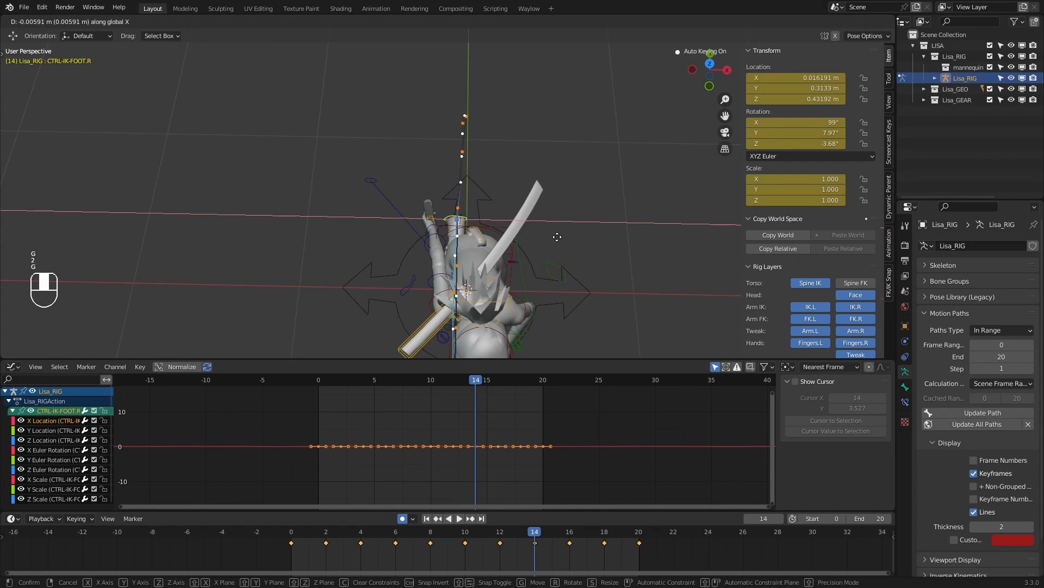
Step back through the keyframes from the front and clear the right foot's motion path
middle_click_drag(573, 281, 565, 185)
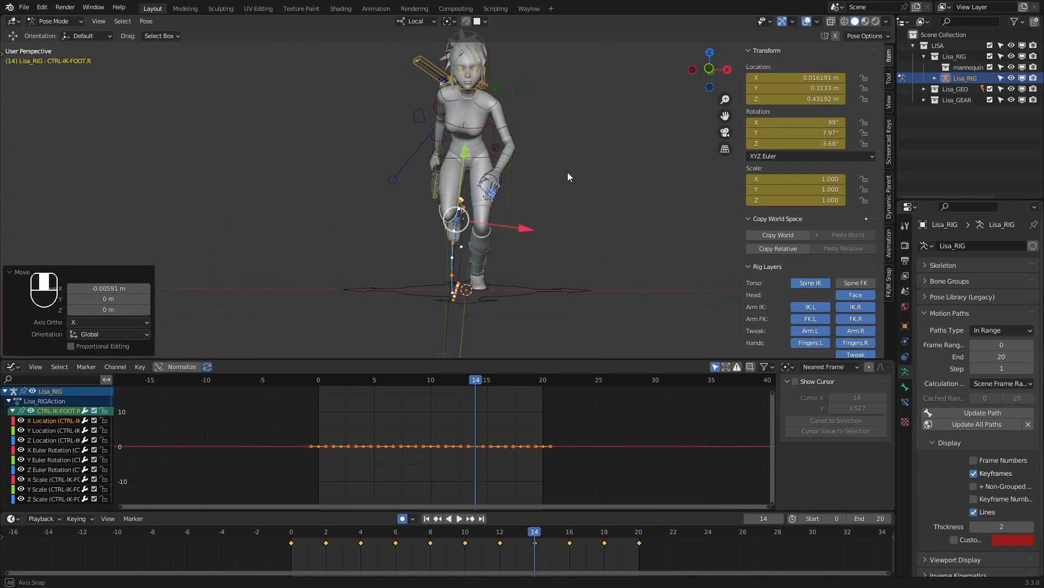
key("Down")
key("Down")
key("Down")
key("Down")
key("Down")
left_click(1027, 424)
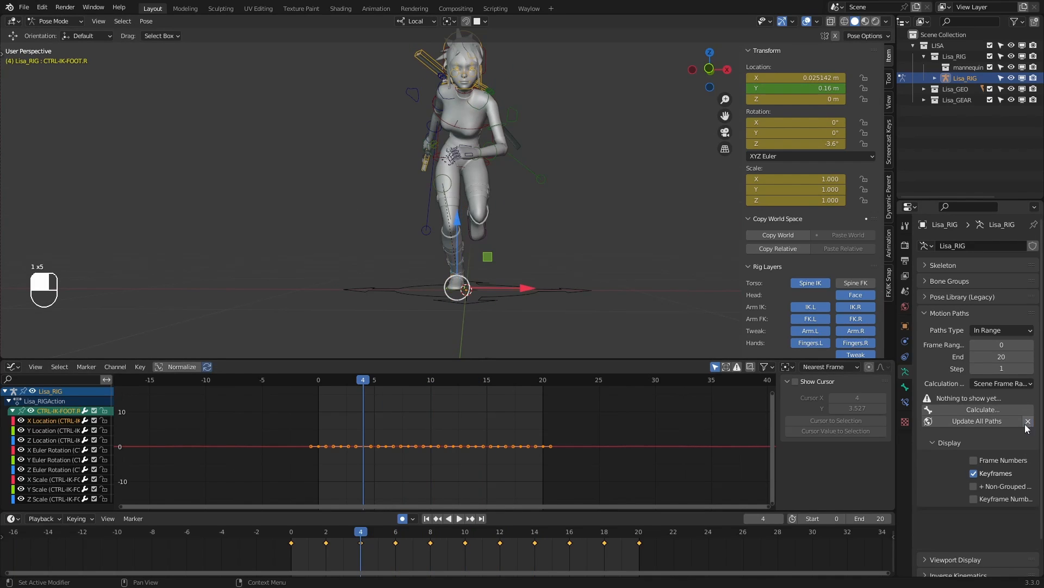
key("Down")
Play the run cycle and watch both feet from the side
left_click(460, 518)
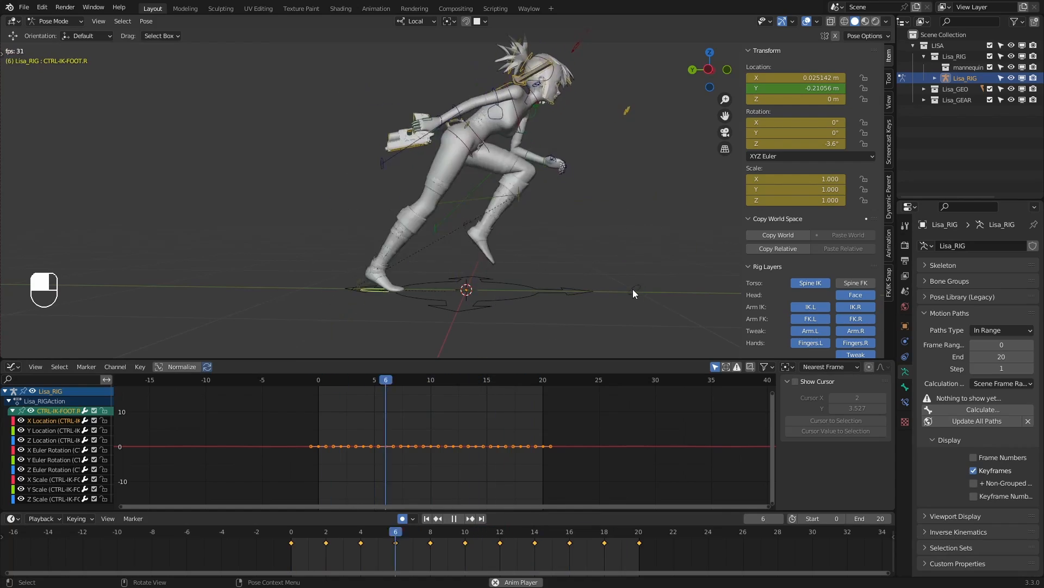
middle_click_drag(629, 291, 623, 303, "shift")
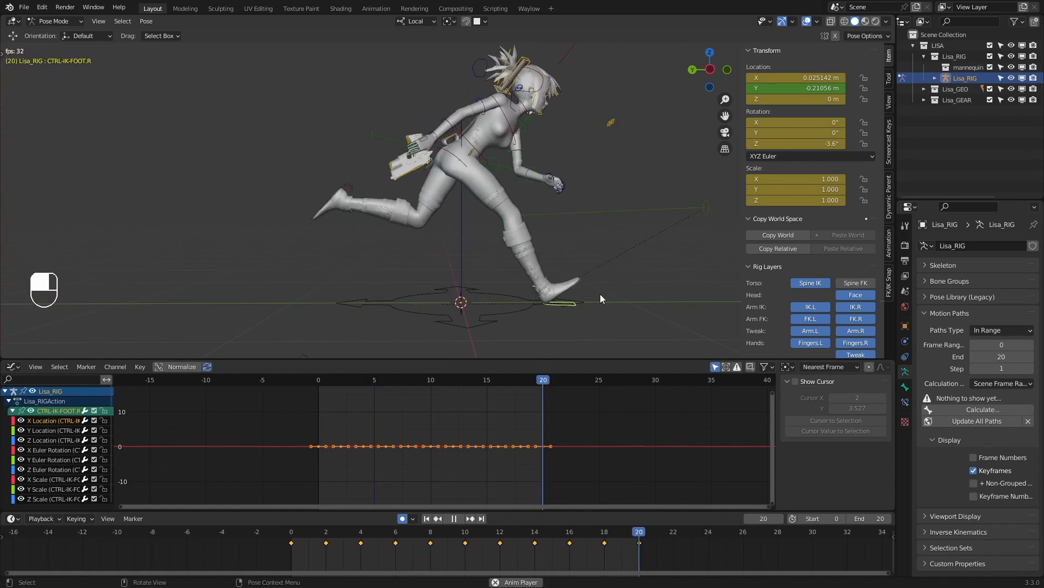
left_click(454, 519)
Select the left foot IK control and scrub between frames 5 and 10 to examine how the foot swings forward and lands
left_click_drag(391, 529, 446, 518)
middle_click_drag(548, 299, 510, 285, "shift")
left_click(502, 279)
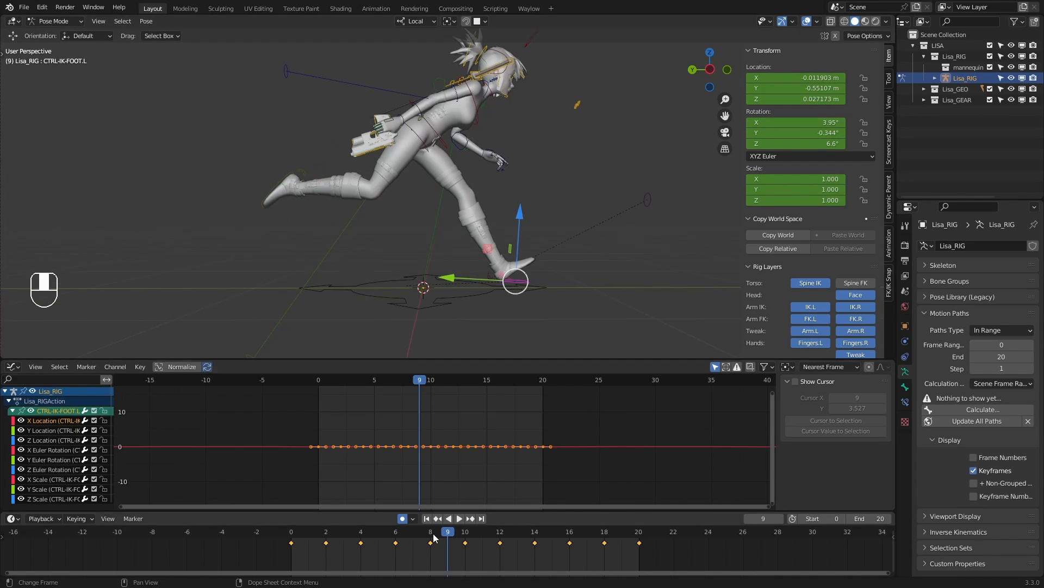
left_click(379, 526)
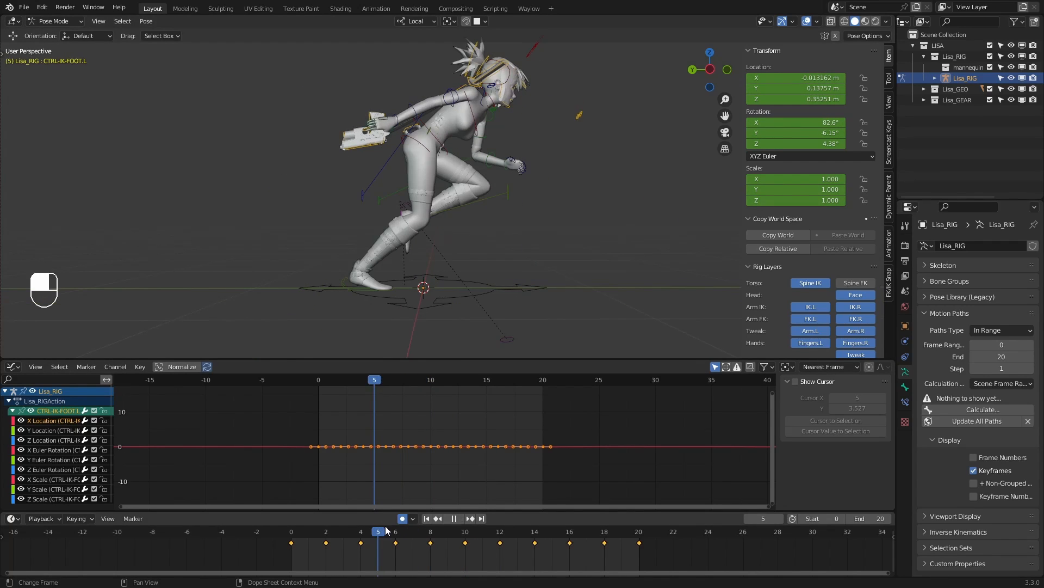
left_click_drag(386, 527, 387, 527)
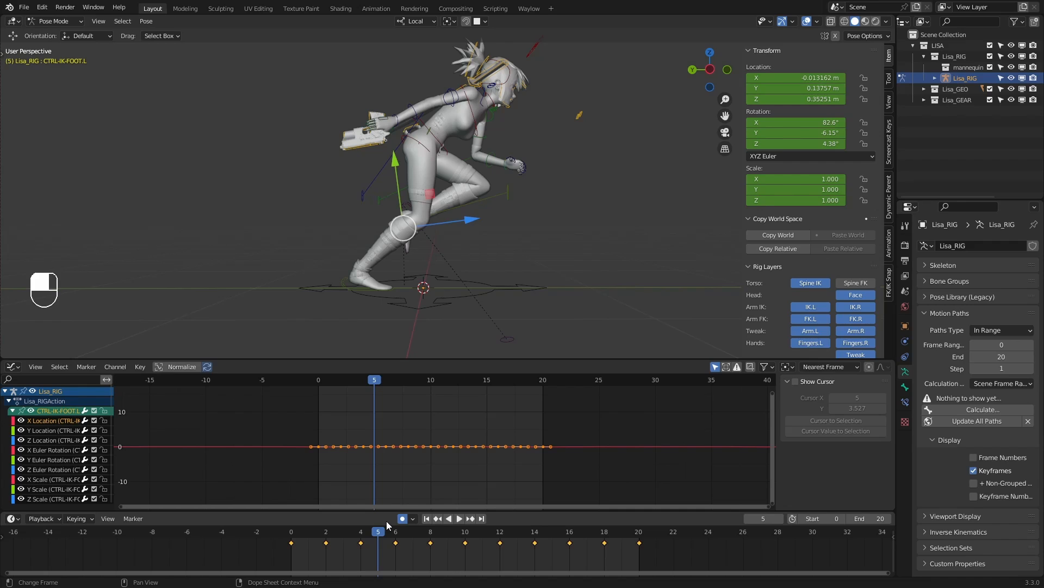
mouse_move(392, 533)
left_mouse_down()
mouse_move(465, 544)
mouse_move(430, 534)
left_mouse_up()
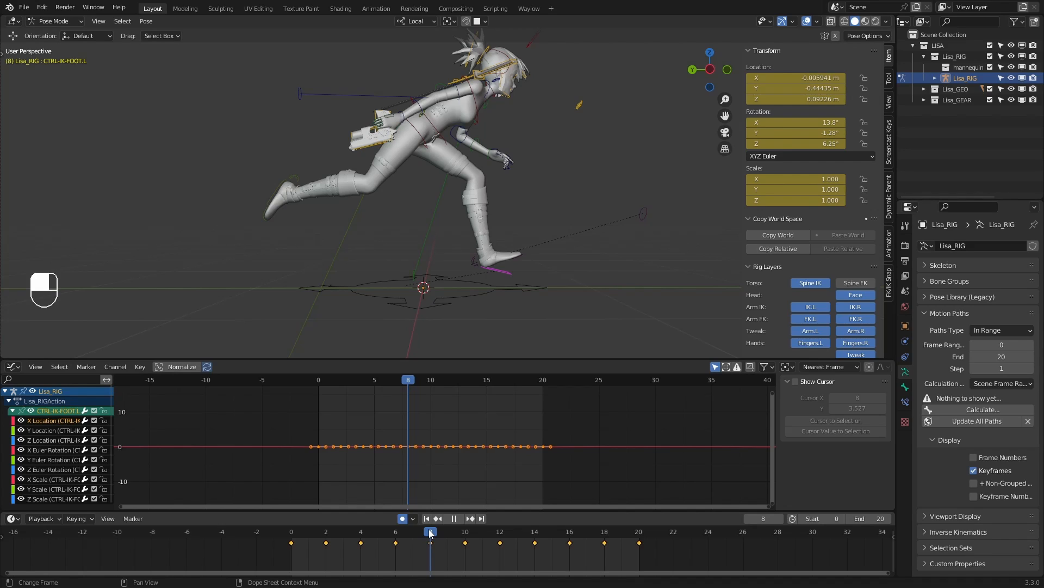
left_click_drag(431, 533, 469, 537)
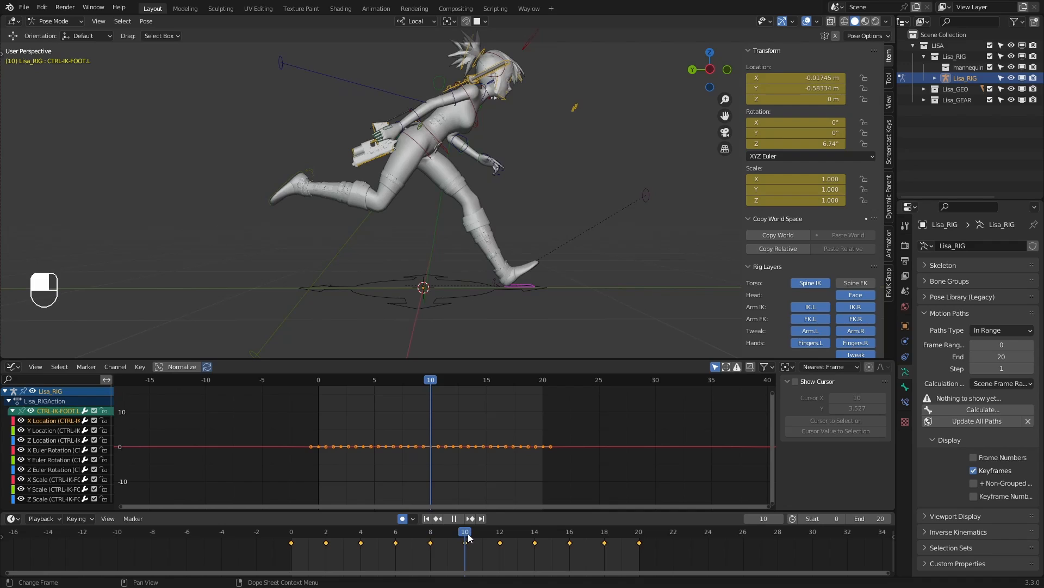
left_click_drag(469, 538, 432, 538)
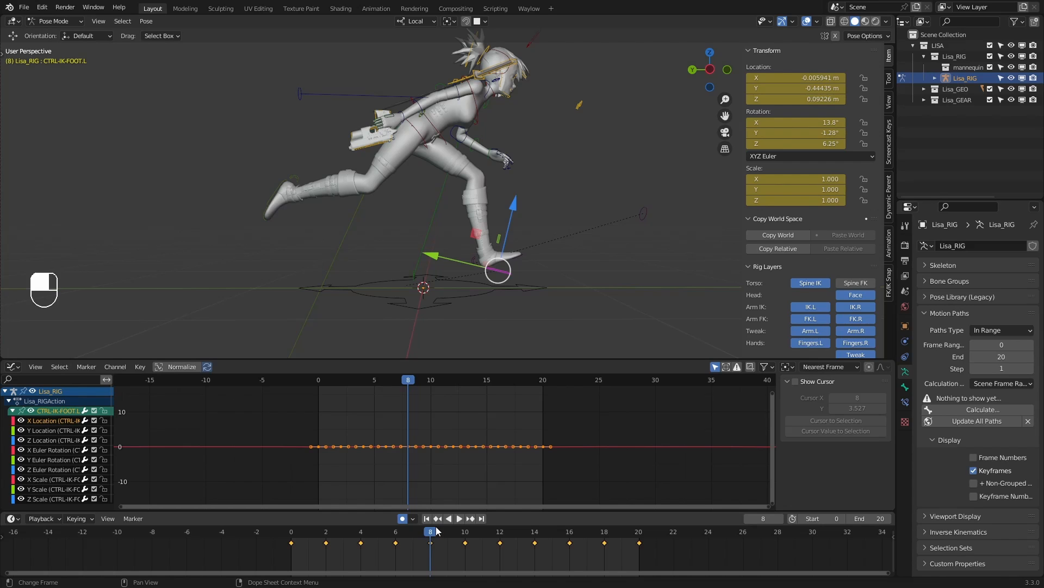
key("space")
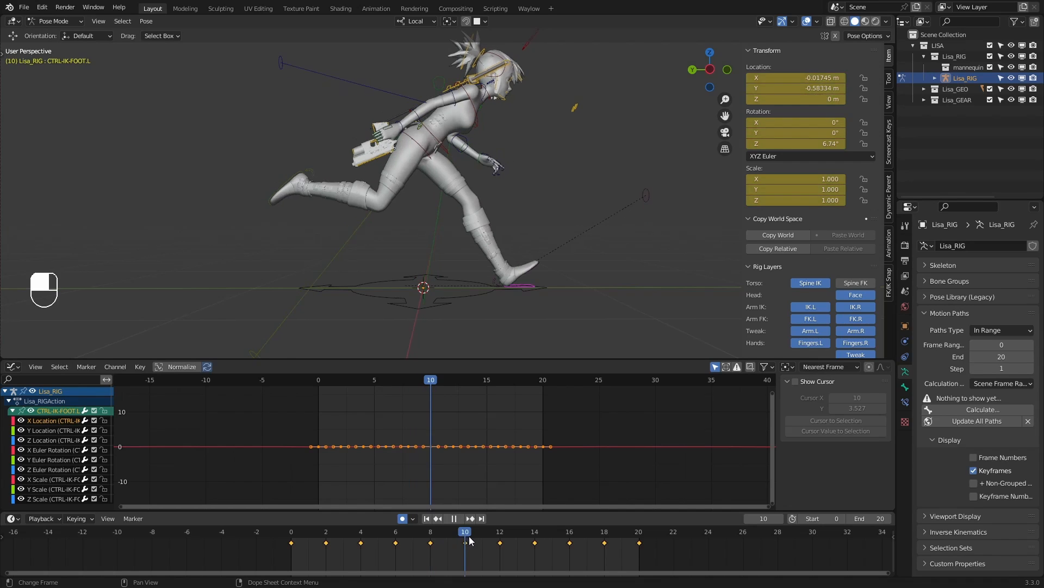
At frame 9, select the left foot IK control's Z Location curve and frame it in the Graph Editor
left_click_drag(311, 520, 474, 521)
scroll(503, 317, "up", 3)
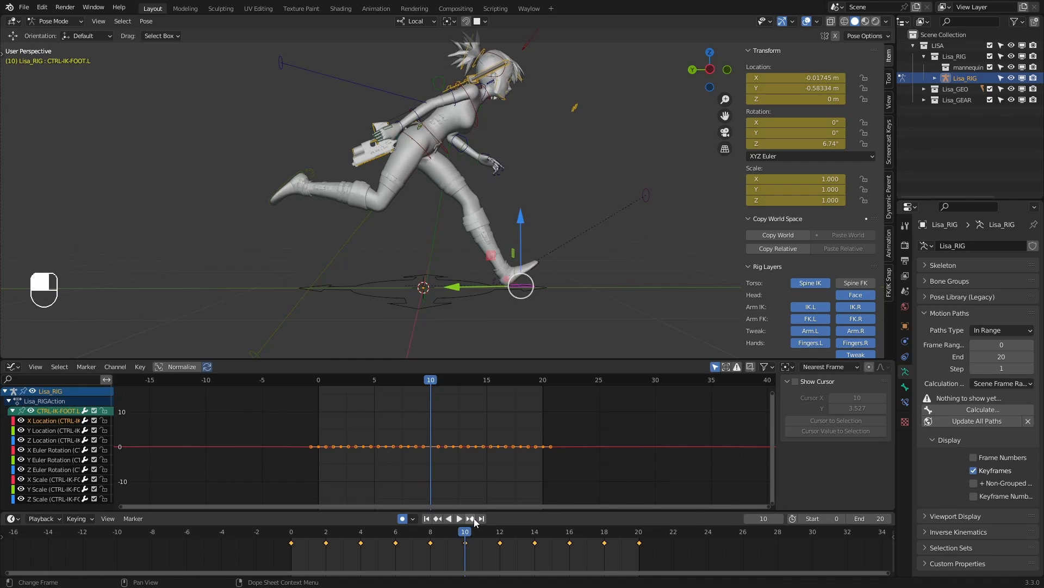
key("Right")
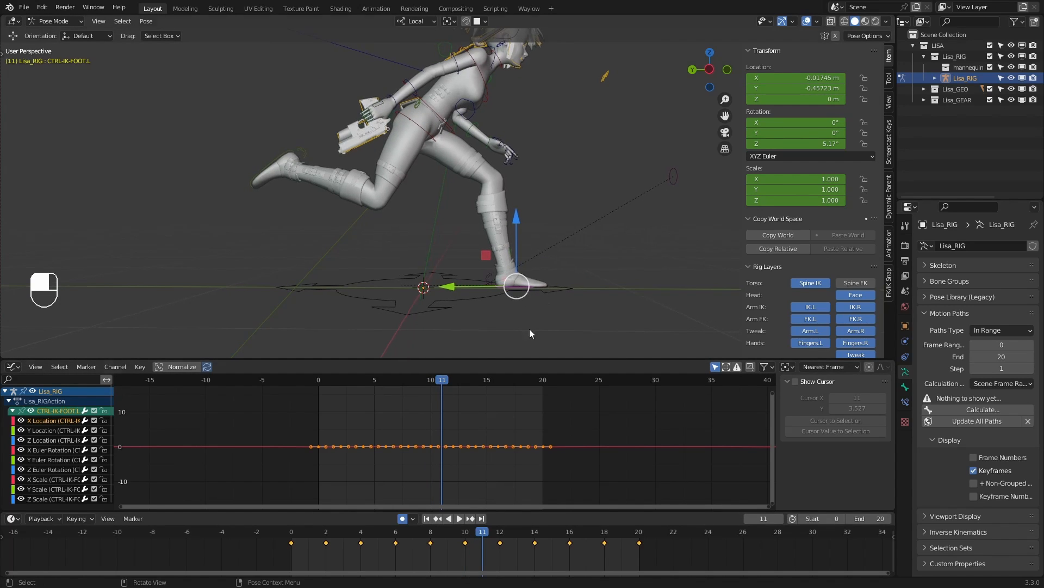
left_click_drag(477, 531, 456, 531)
left_click(48, 430)
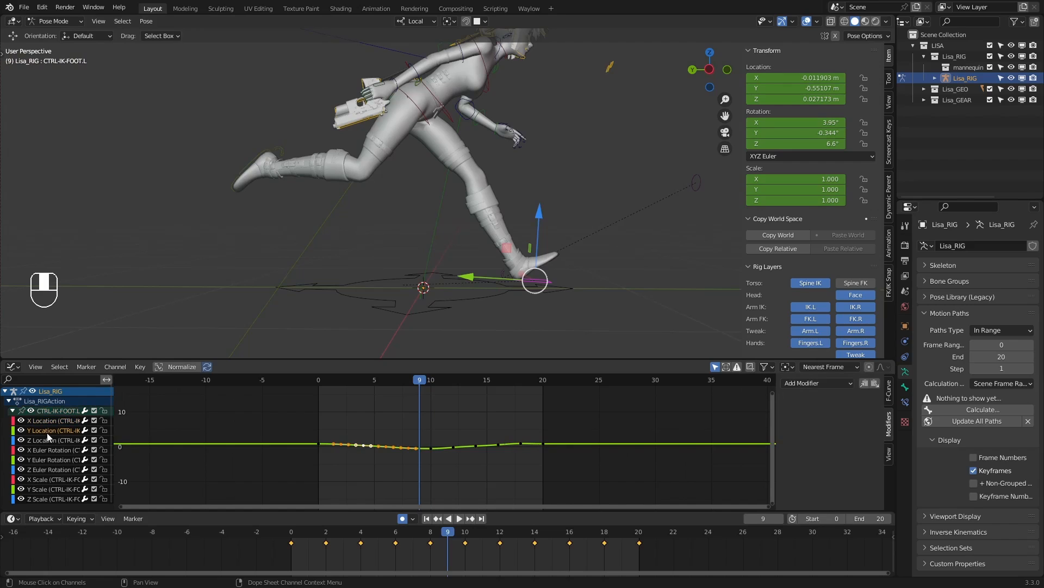
left_click(48, 440)
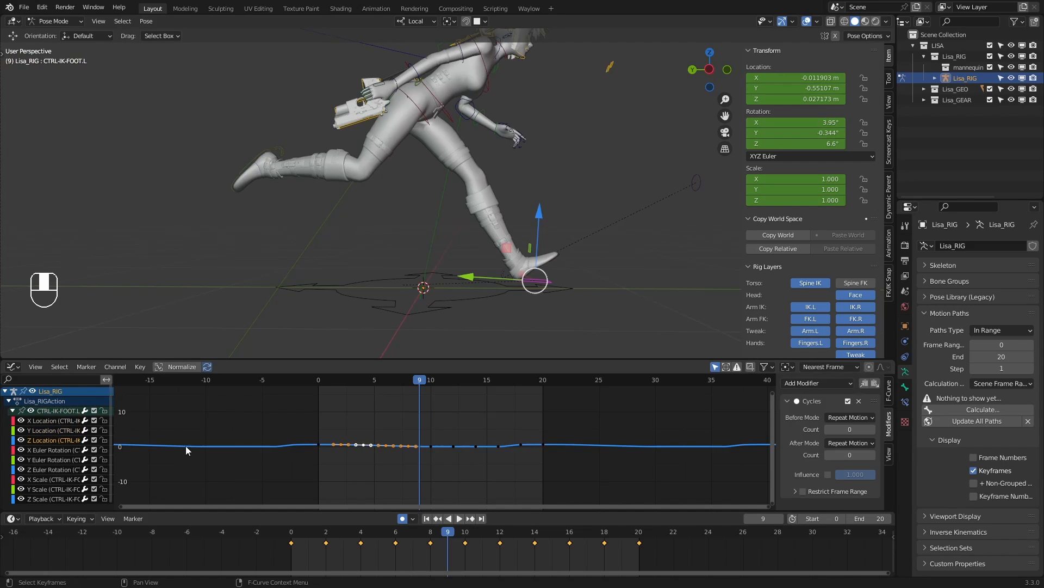
key("Home")
left_click_drag(489, 420, 385, 481)
key("KP_Decimal")
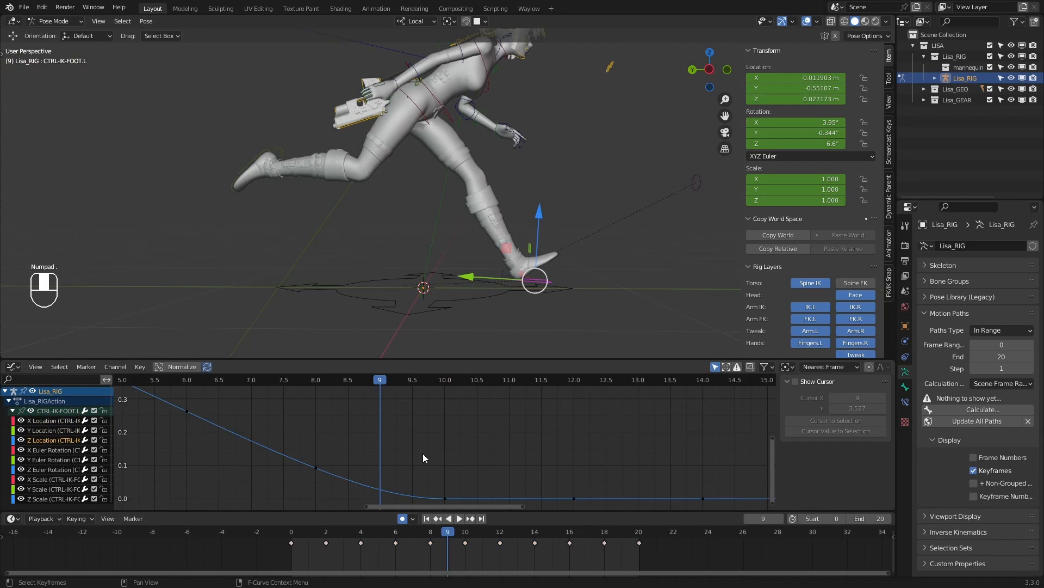
Try to insert a keyframe on the left foot's Z Location curve at frame 9, and undo it
left_click(445, 483)
key("g")
scroll(446, 439, "down", 13)
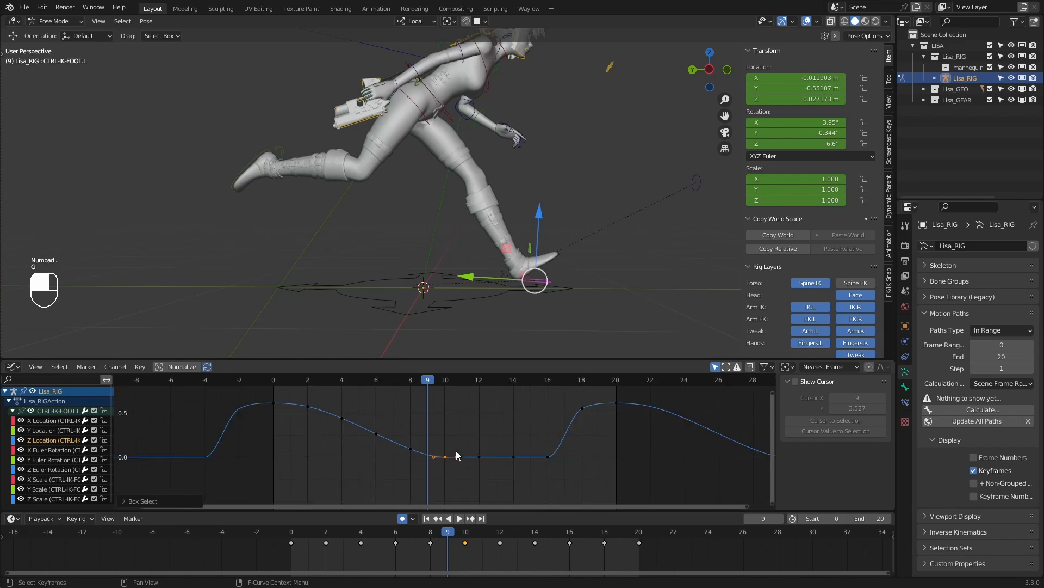
middle_click_drag(457, 451, 474, 467, "ctrl")
mouse_move(426, 381)
left_mouse_down()
mouse_move(358, 377)
mouse_move(457, 378)
mouse_move(425, 378)
mouse_move(438, 378)
left_mouse_up()
middle_click_drag(445, 443, 436, 408, "shift")
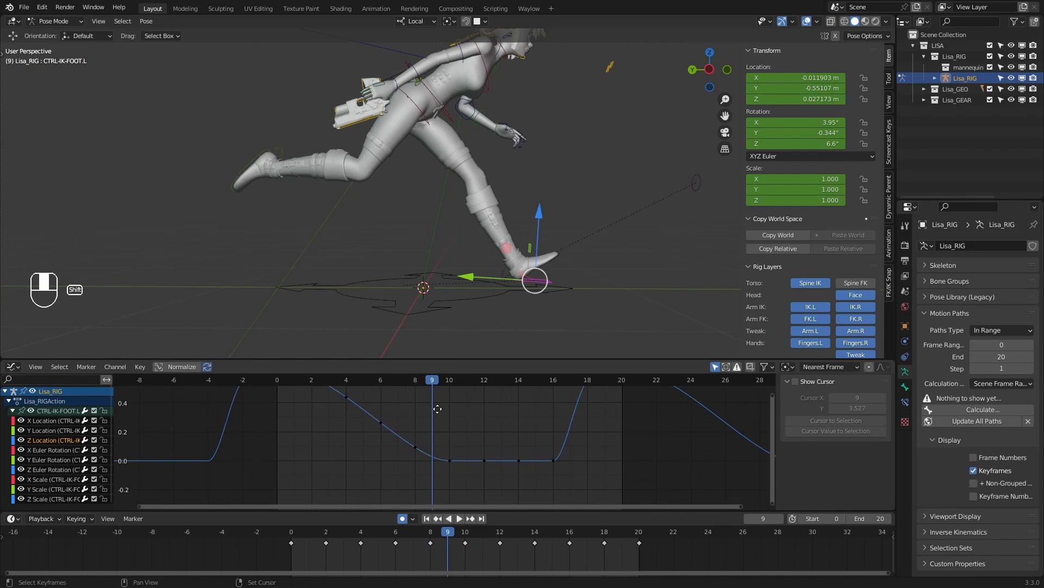
left_click(423, 453)
key("i")
left_click(420, 468)
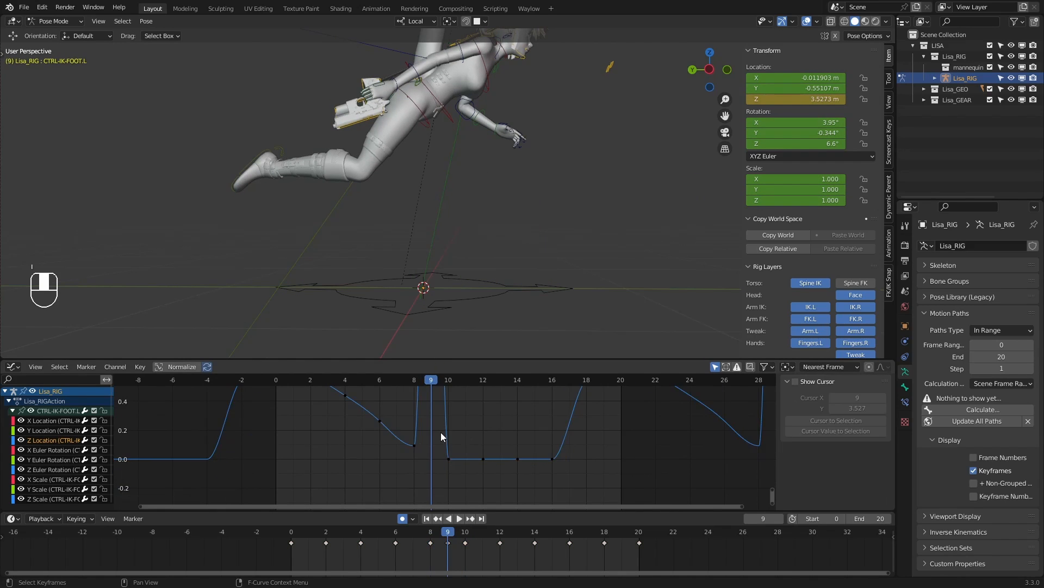
scroll(440, 432, "down", 2)
key("ctrl+z")
key("ctrl+z")
Retry keying the left foot's Z Location curve at frame 9 with Active Channels at Cursor, and undo it
left_click_drag(462, 419, 443, 466)
key("i")
left_click(442, 466)
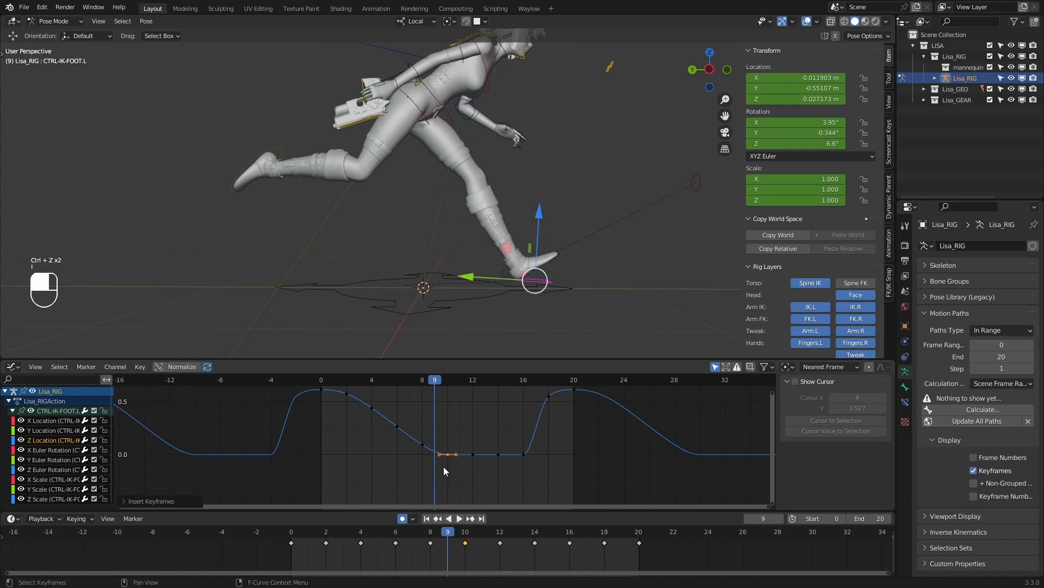
key("i")
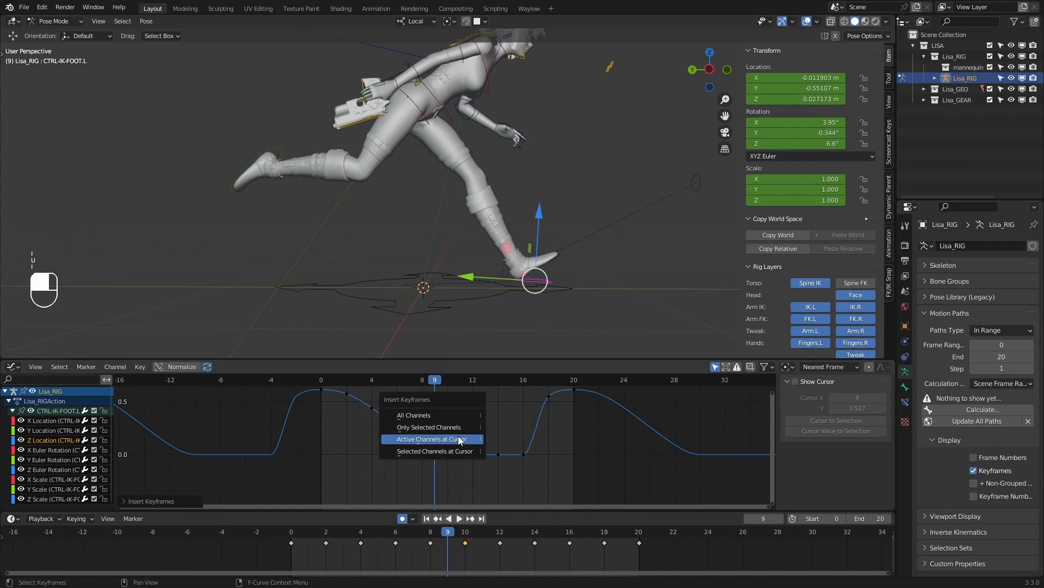
left_click_drag(430, 439, 429, 448)
key("i")
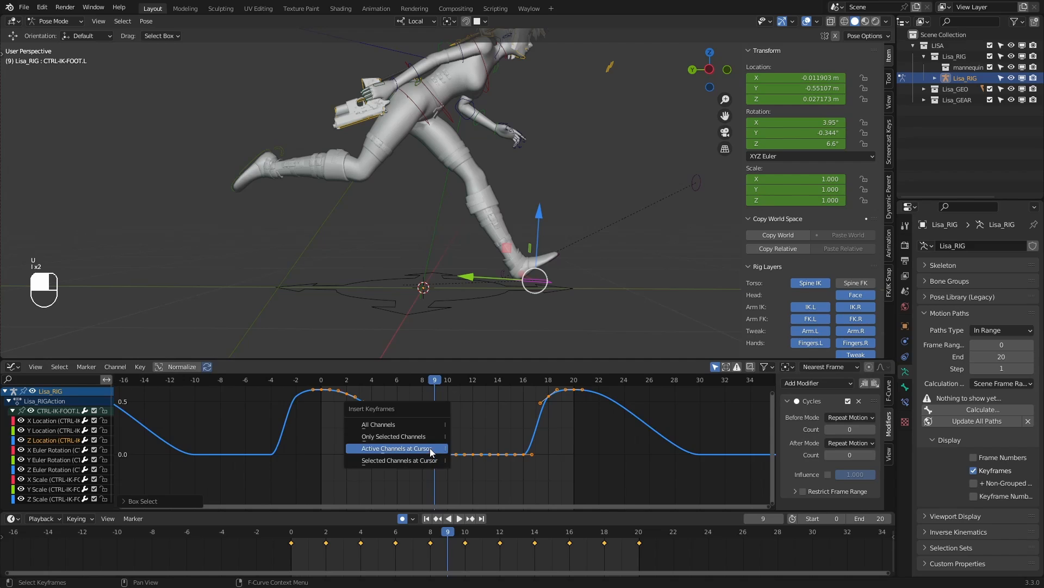
left_click(431, 451)
scroll(464, 434, "down", 3)
scroll(473, 418, "down", 2)
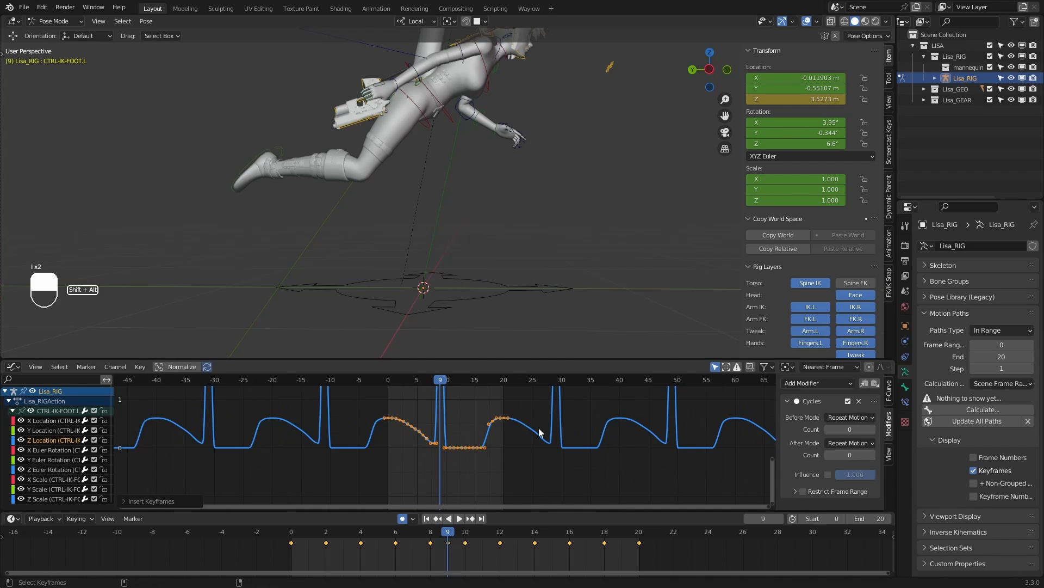
key("ctrl+z")
left_click(469, 429)
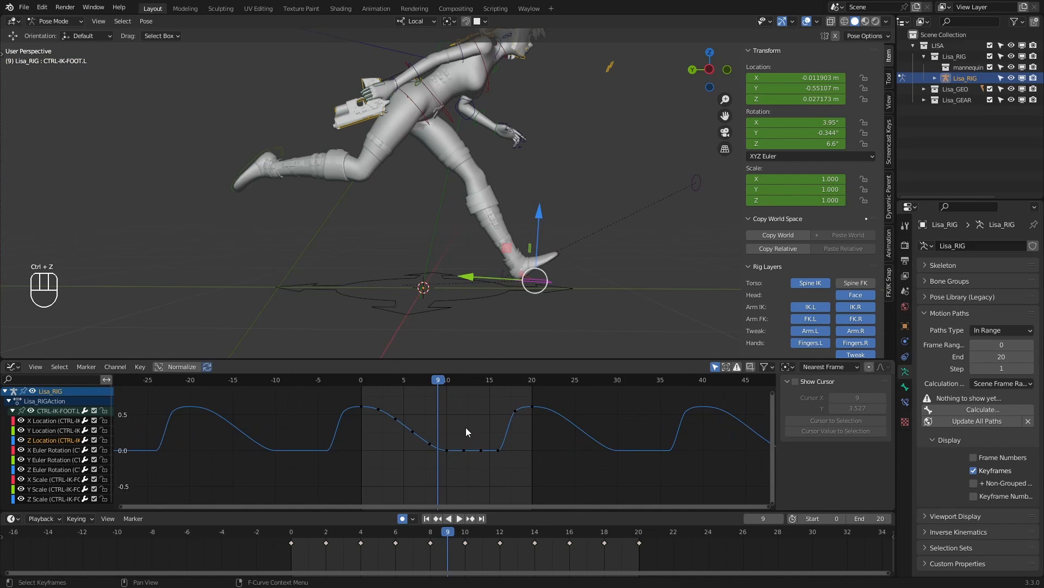
Key the left foot IK control at frame 9 and raise that Z Location key to about 0.047 m
scroll(465, 427, "up", 4)
key("i")
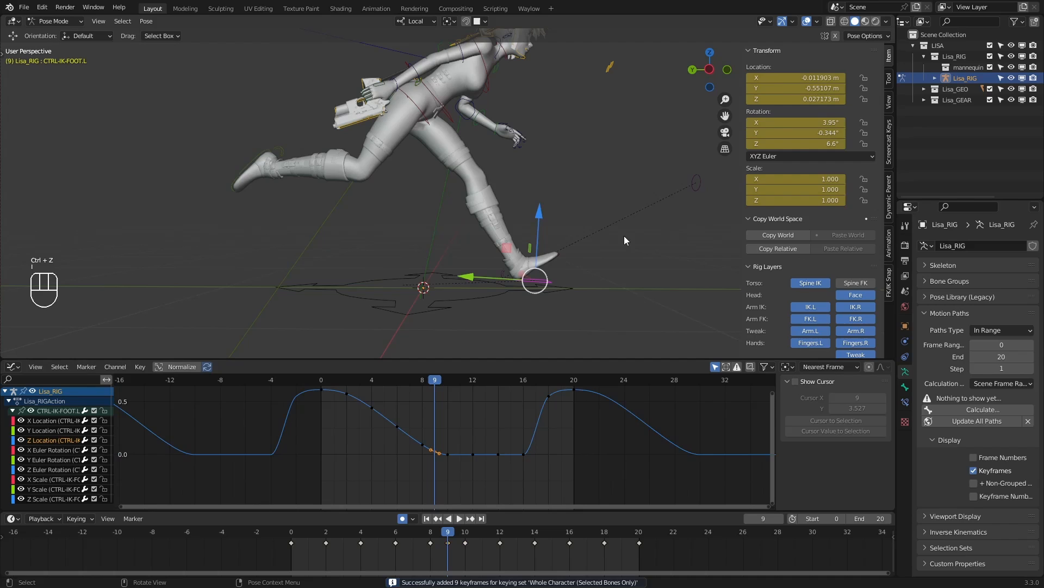
left_click(456, 434)
scroll(445, 438, "up", 6)
left_click_drag(446, 432, 417, 467)
key("g")
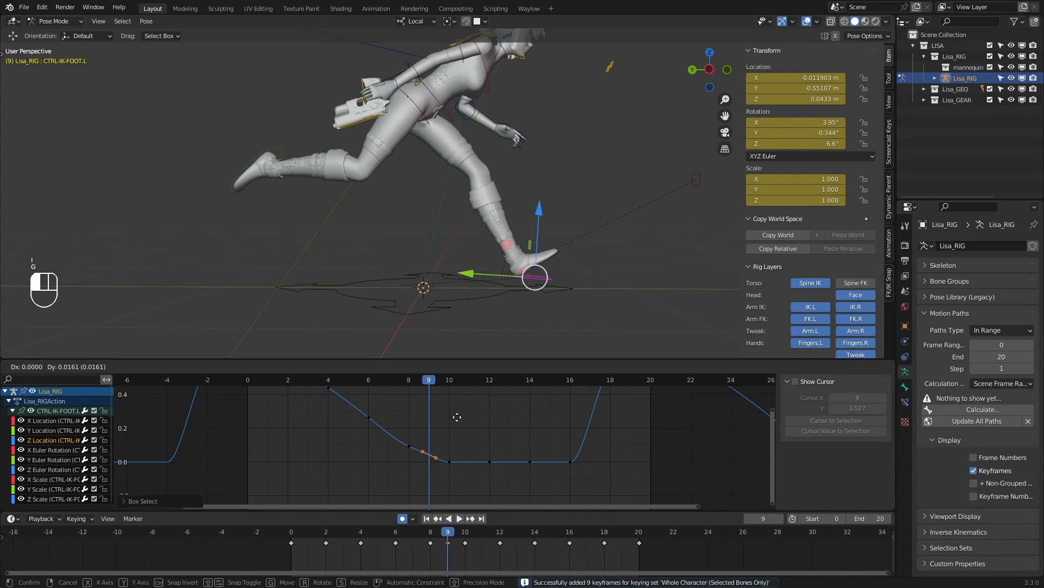
left_click(457, 417)
key("space")
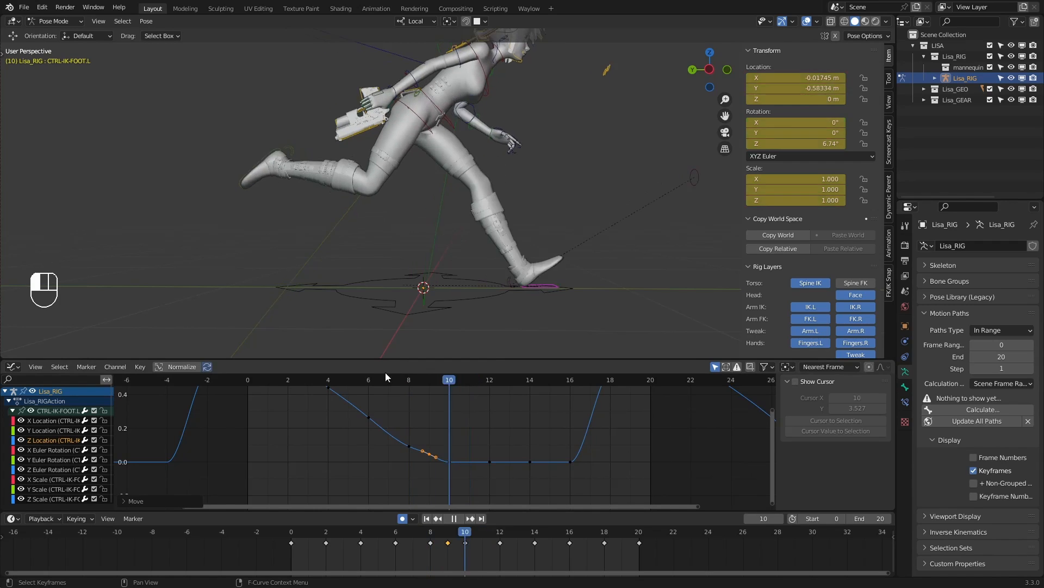
key("space")
Raise the left foot's Z Location key at frame 8 to about 0.099 m and play back the landing
left_click_drag(399, 382, 408, 387)
left_click_drag(401, 453, 419, 424)
key("g")
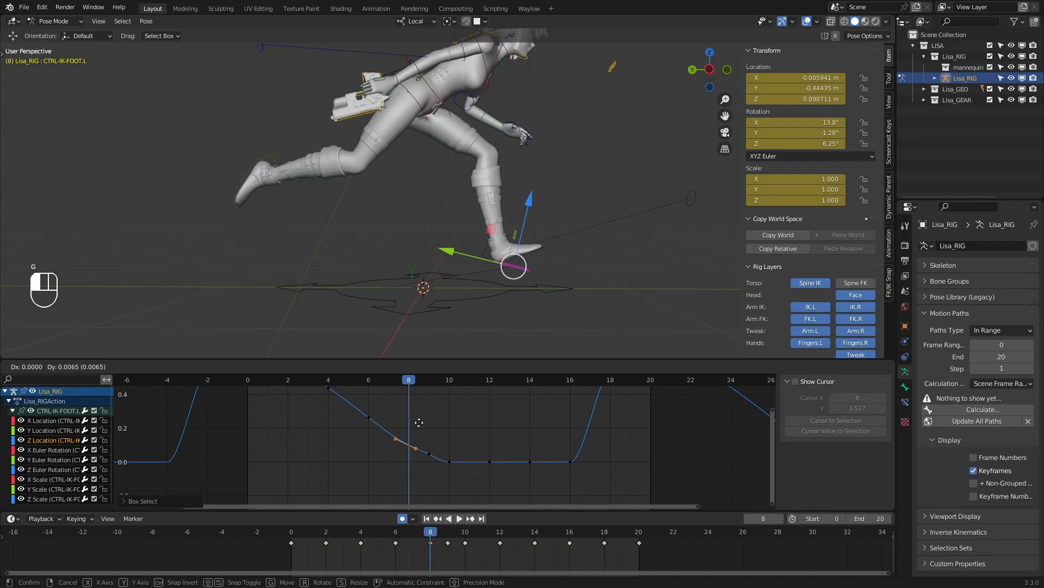
left_click(419, 422)
key("space")
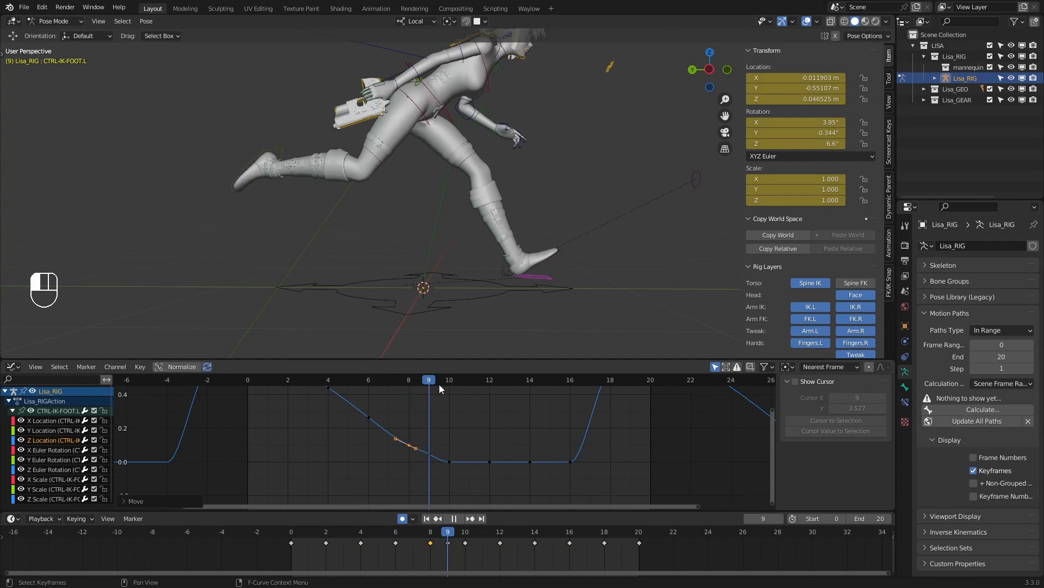
left_click_drag(417, 378, 394, 382)
left_click(457, 518)
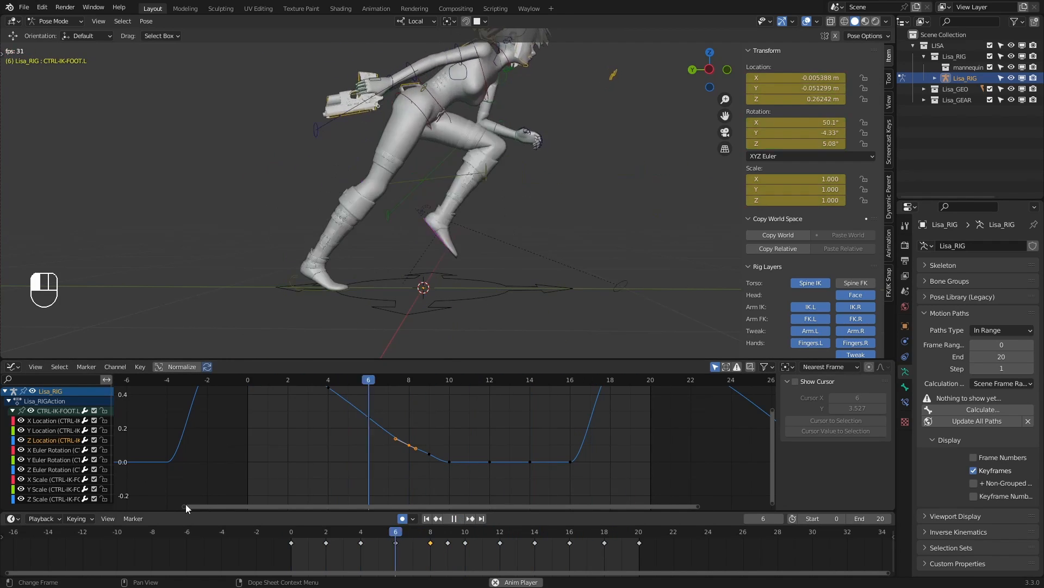
left_click(457, 518)
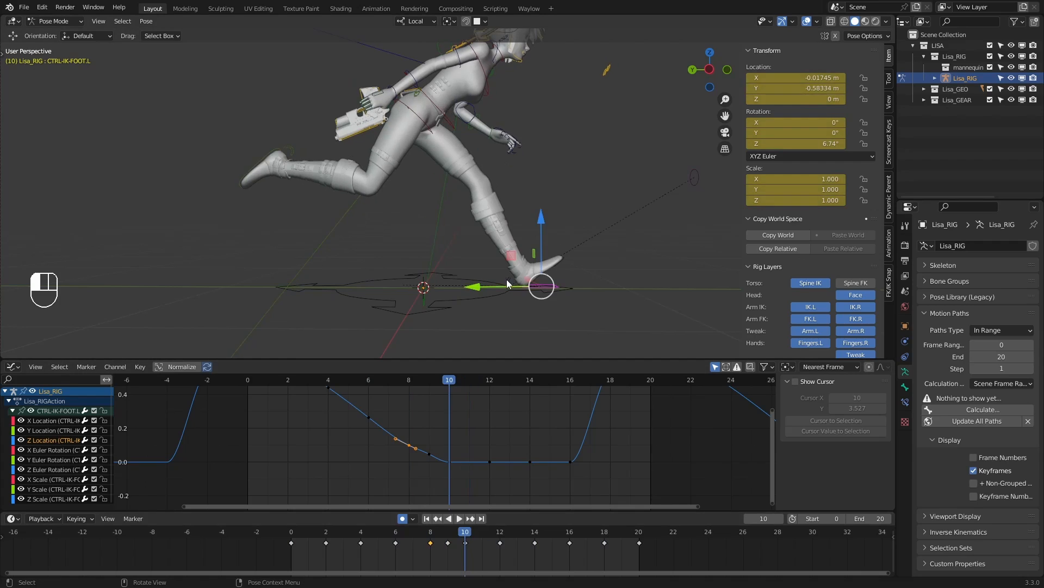
At frame 11, set the left foot roll control's X rotation to about -6.9°
left_click(507, 279)
left_click_drag(464, 538, 478, 537)
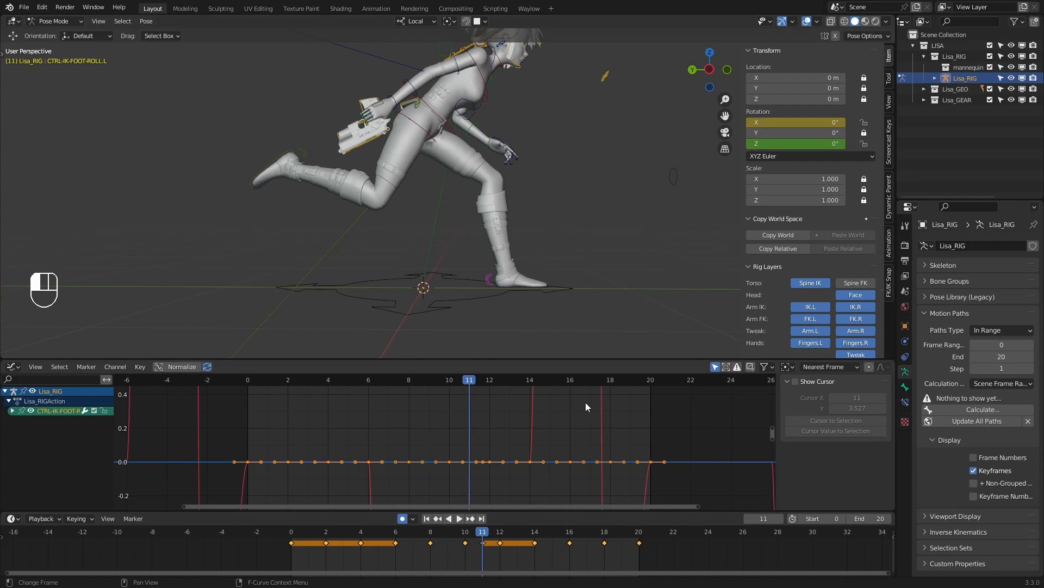
left_click_drag(795, 122, 766, 121)
key("1")
key("2")
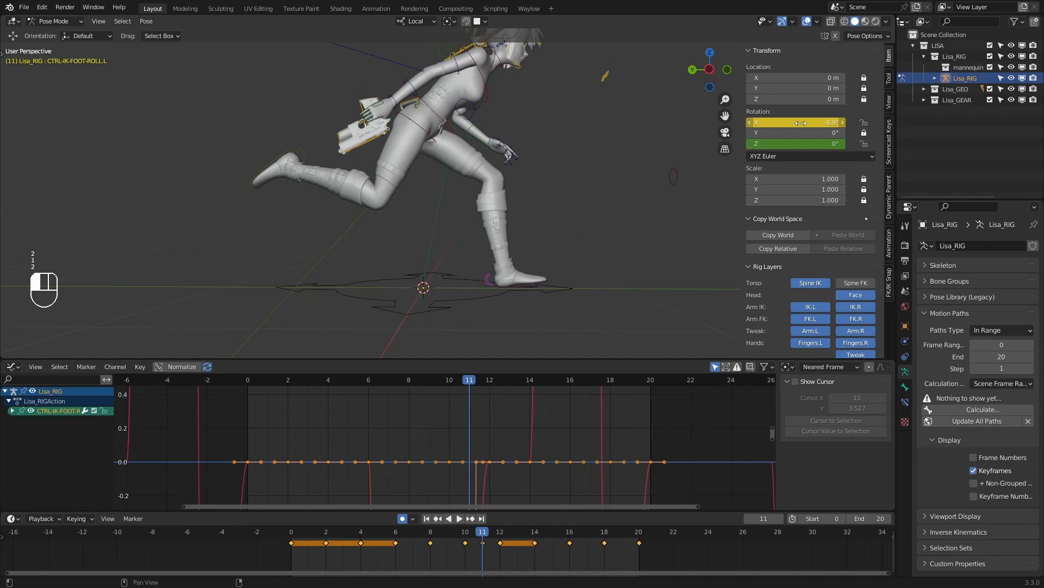
Step between frames 10, 11 and 12 and play the cycle to check how the left foot rolls onto the ground
key("1")
key("2")
key("1")
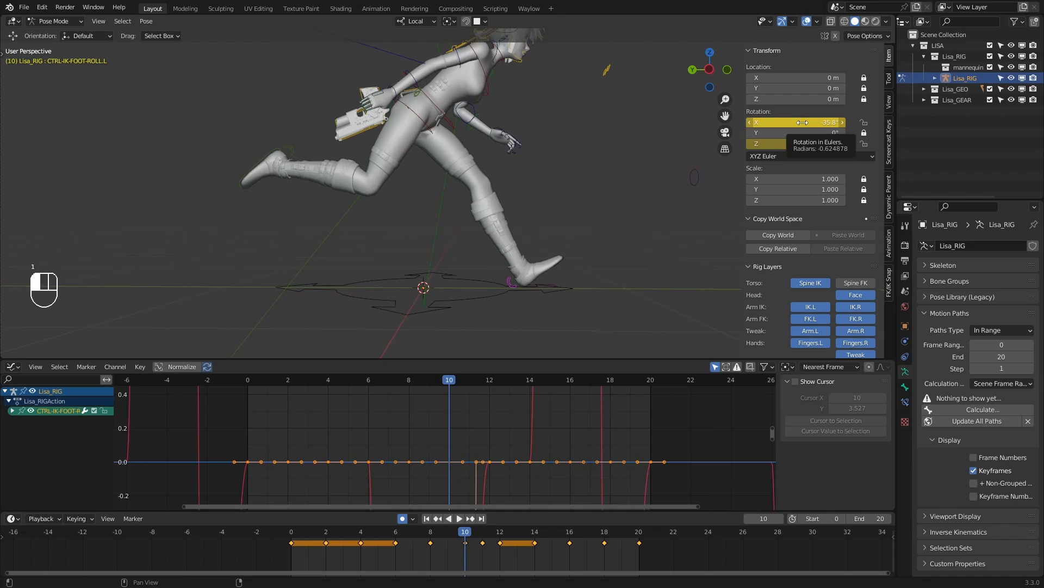
key("2")
key("1")
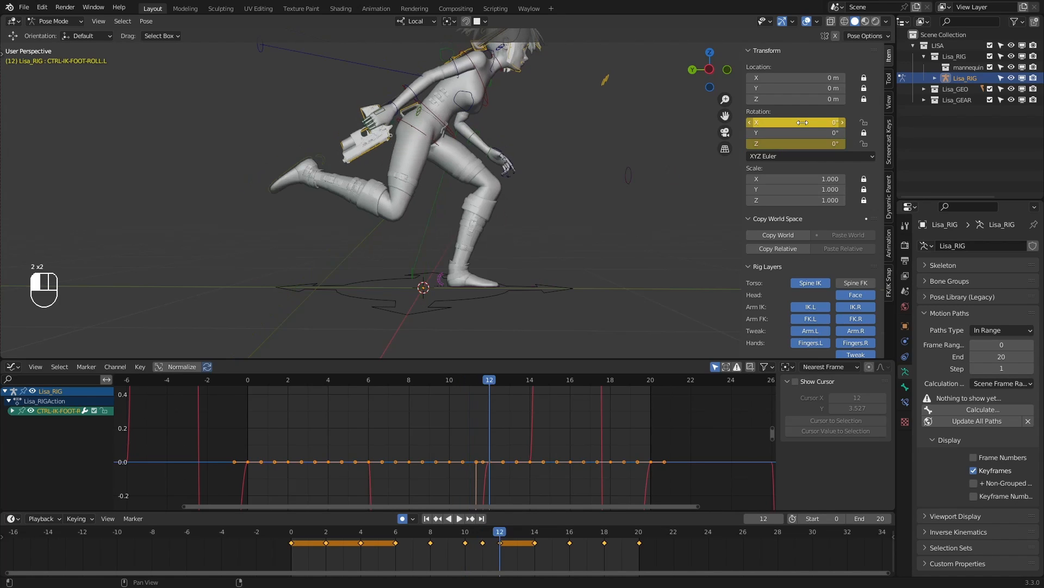
key("2")
key("1")
left_click_drag(468, 536, 343, 535)
left_click(460, 519)
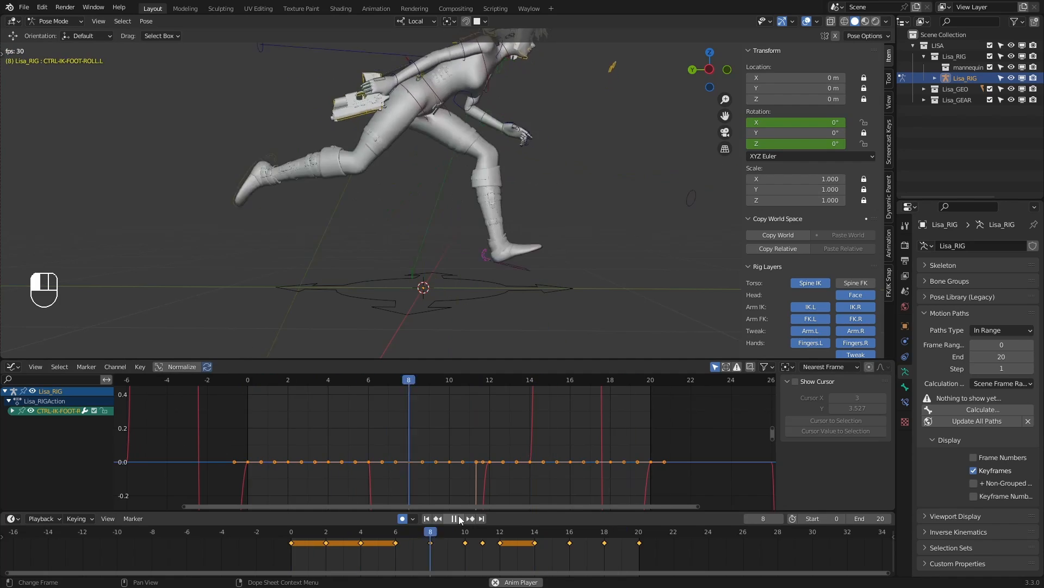
left_click(460, 517)
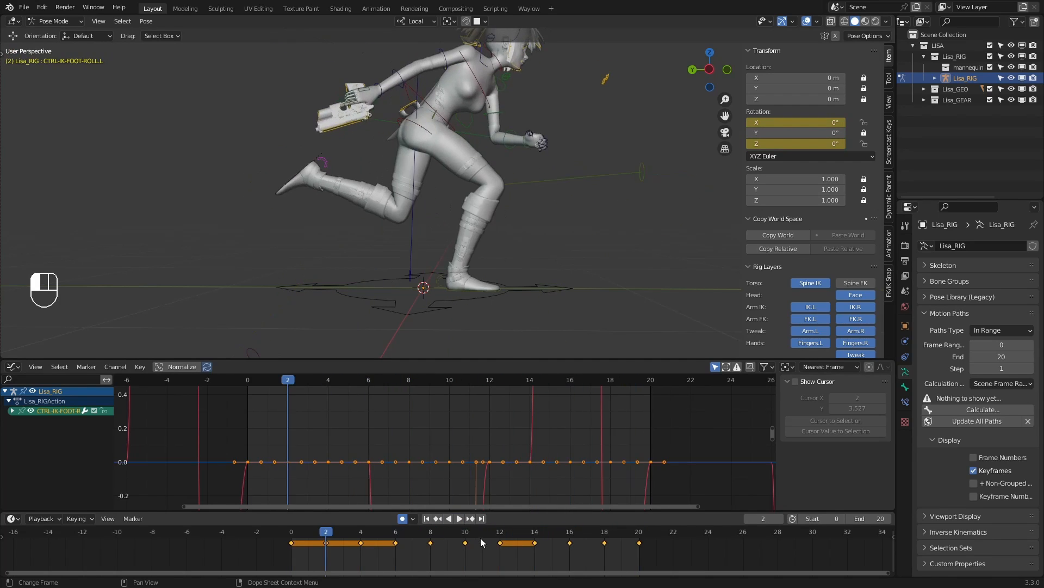
At frame 11, rotate the left toe IK control 19.9° around its local X axis and play back the result
mouse_move(468, 535)
left_mouse_down()
mouse_move(507, 538)
mouse_move(465, 539)
mouse_move(484, 534)
left_mouse_up()
left_click(559, 264)
key("e")
right_click(530, 392)
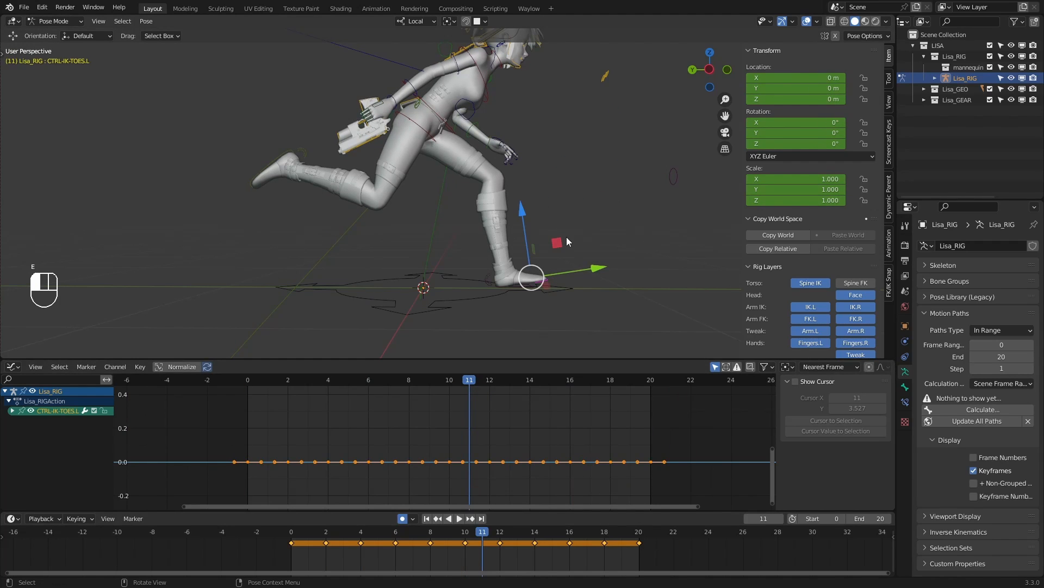
key("e")
left_click_drag(494, 223, 472, 238)
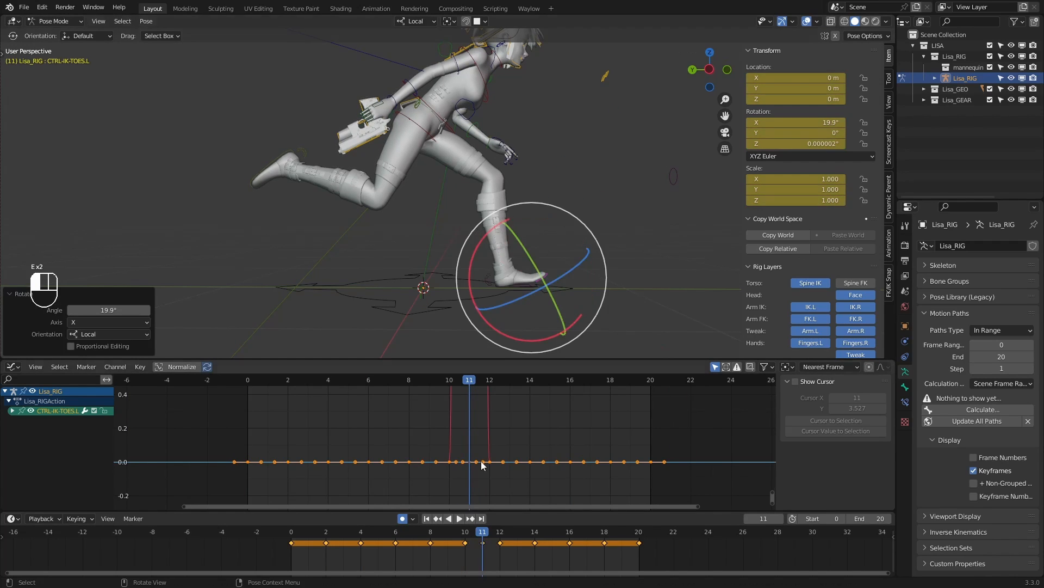
key("space")
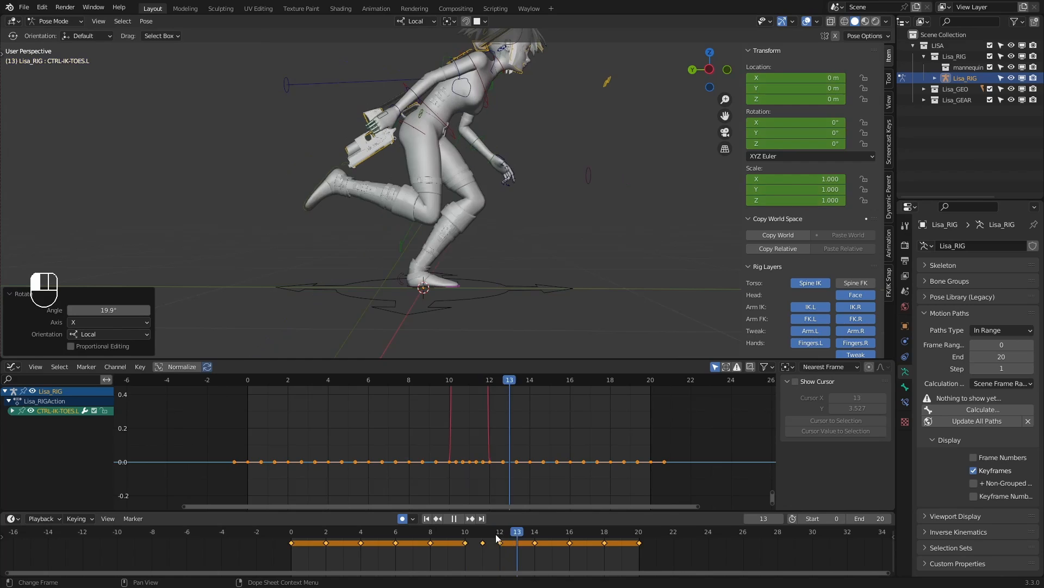
Key the right foot IK control at frame 19 and raise its Z Location key to about 0.055 m
left_click_drag(352, 525, 622, 541)
left_click(519, 290)
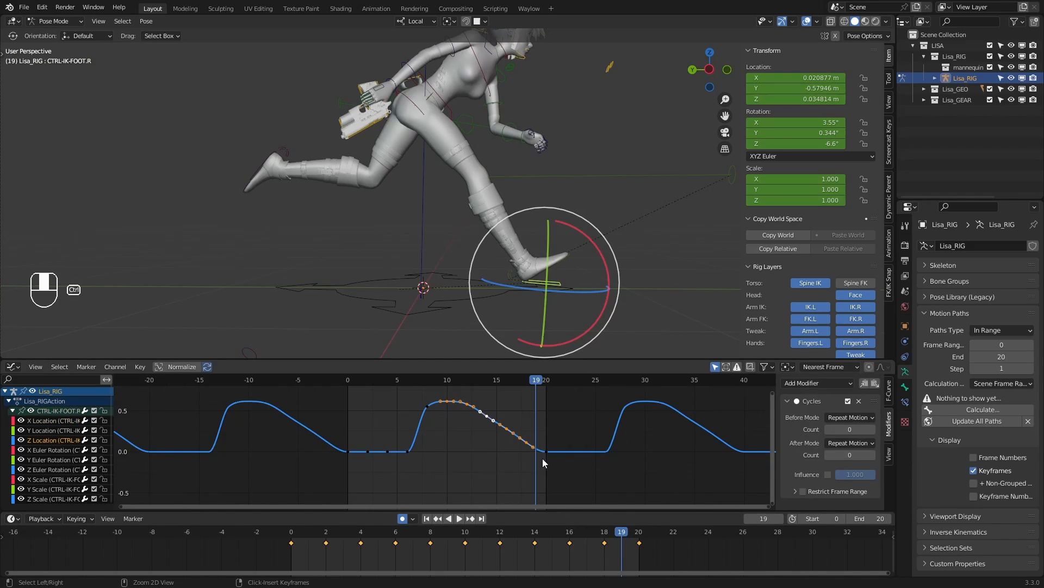
middle_click_drag(543, 458, 362, 422, "ctrl")
left_click(620, 433)
left_click_drag(592, 423, 576, 447)
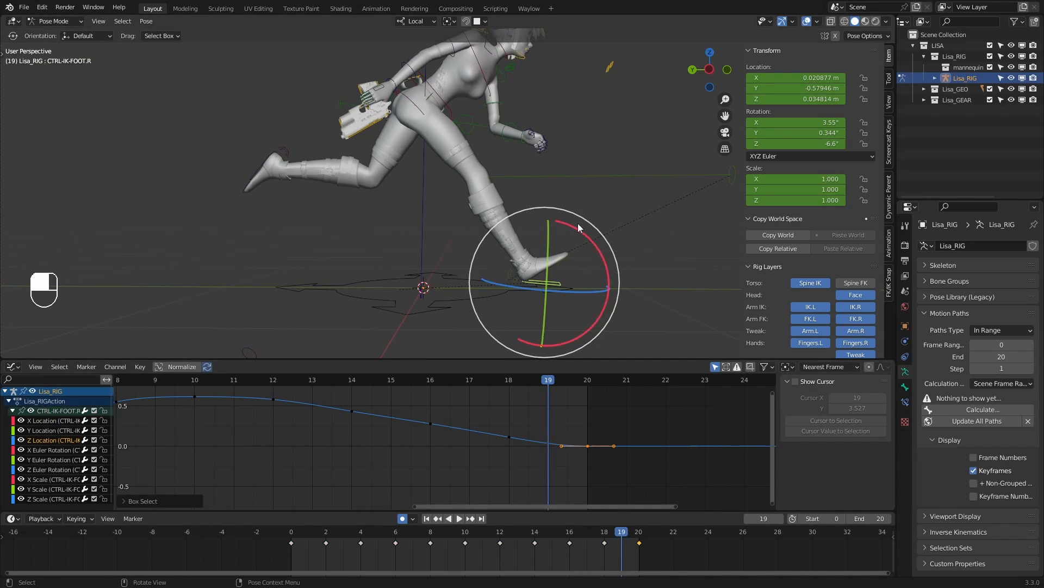
key("i")
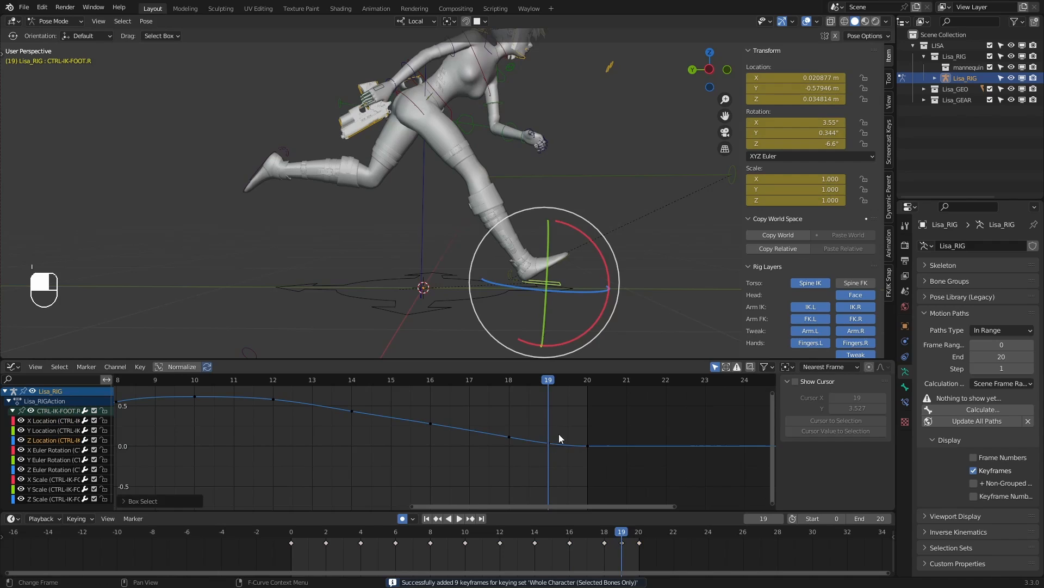
key("g")
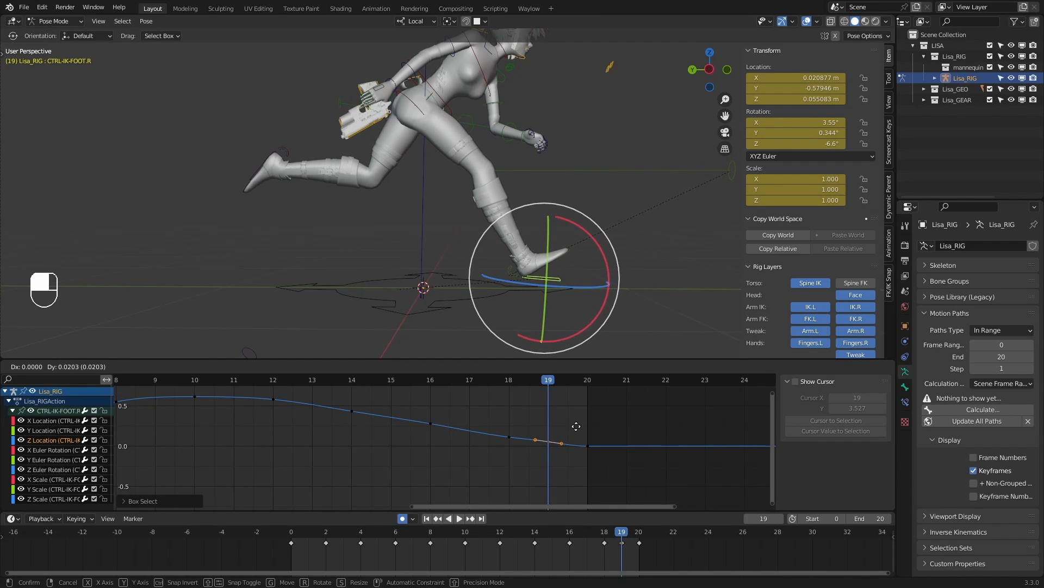
left_click(577, 431)
key("space")
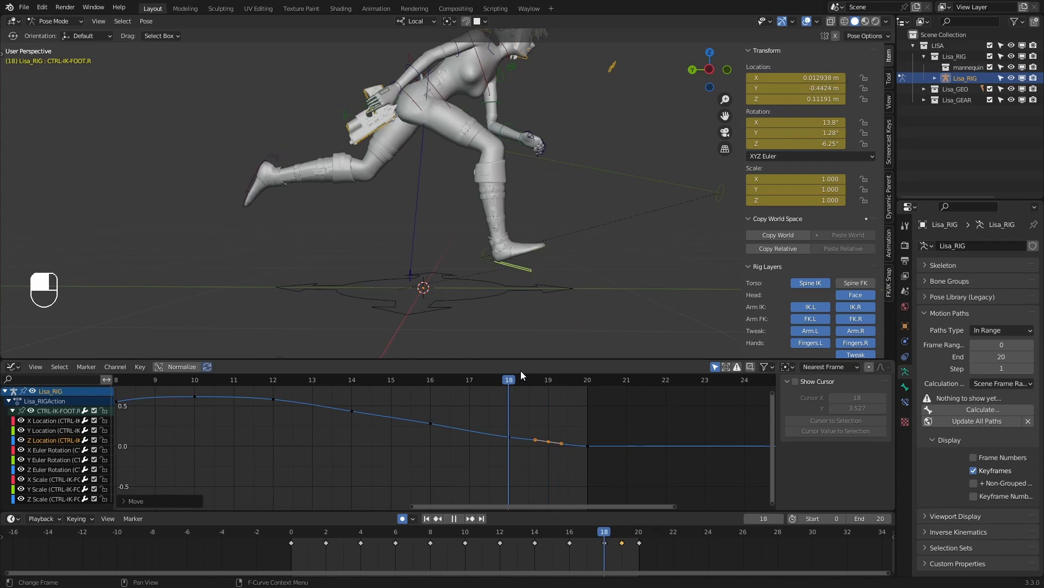
key("space")
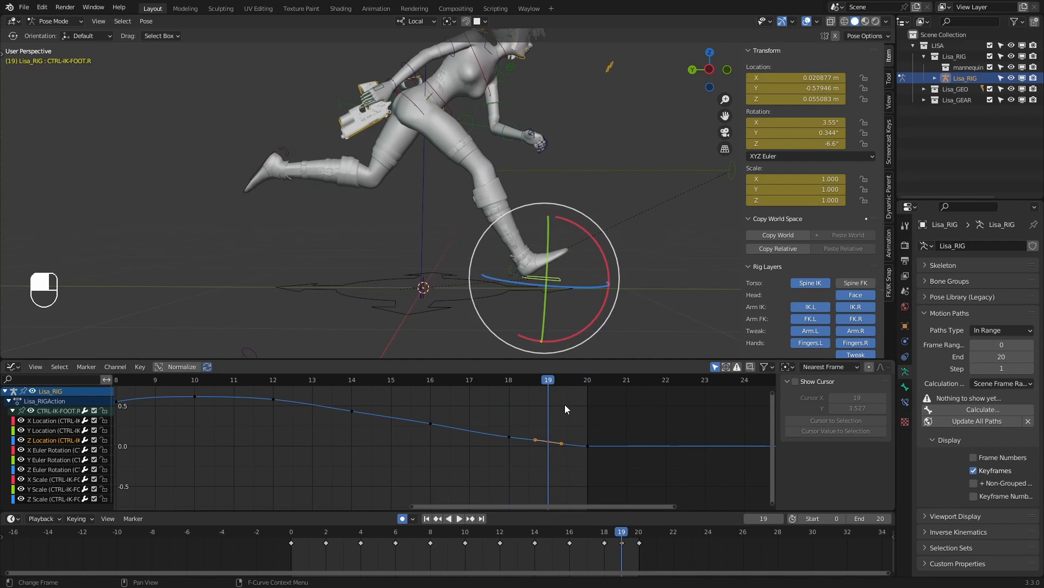
Raise the right foot IK control's Z Location key at frame 19 to about 0.062 m, adjust its frame 18 key and play back
key("g")
left_click(564, 404)
left_click_drag(527, 415, 502, 444)
key("g")
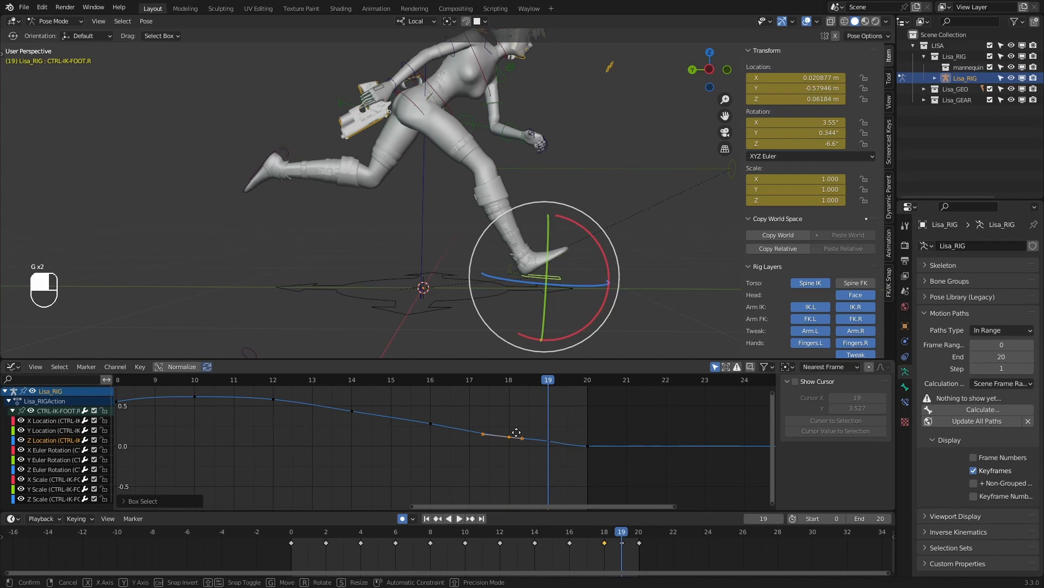
left_click(515, 430)
left_click(508, 379)
key("space")
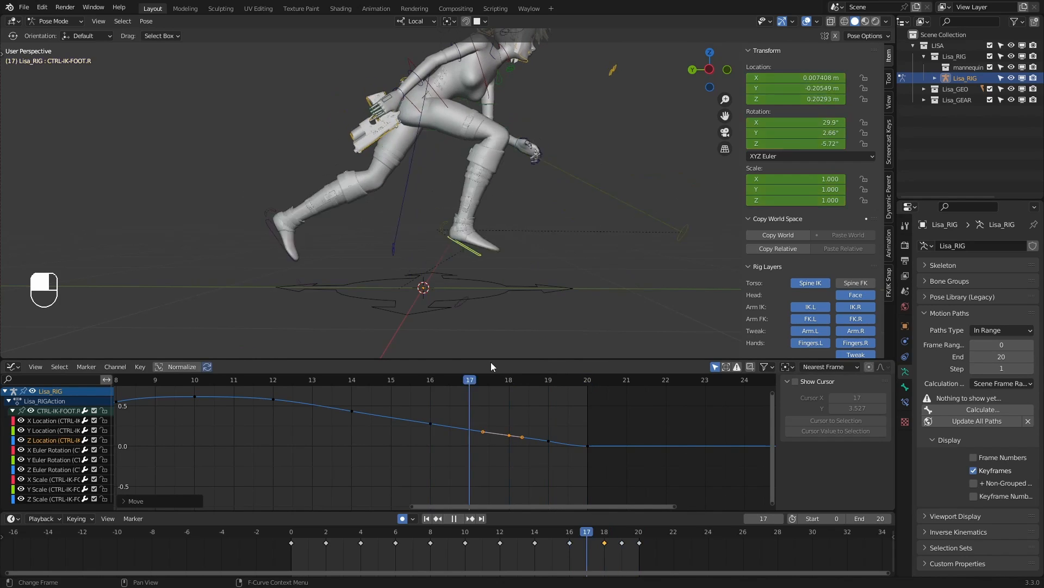
key("space")
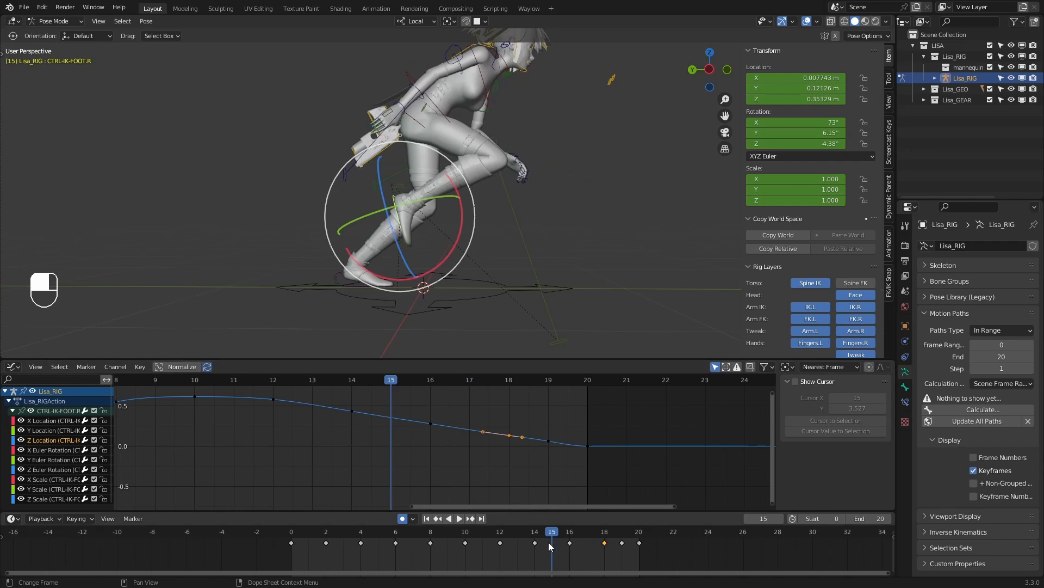
left_click(460, 519)
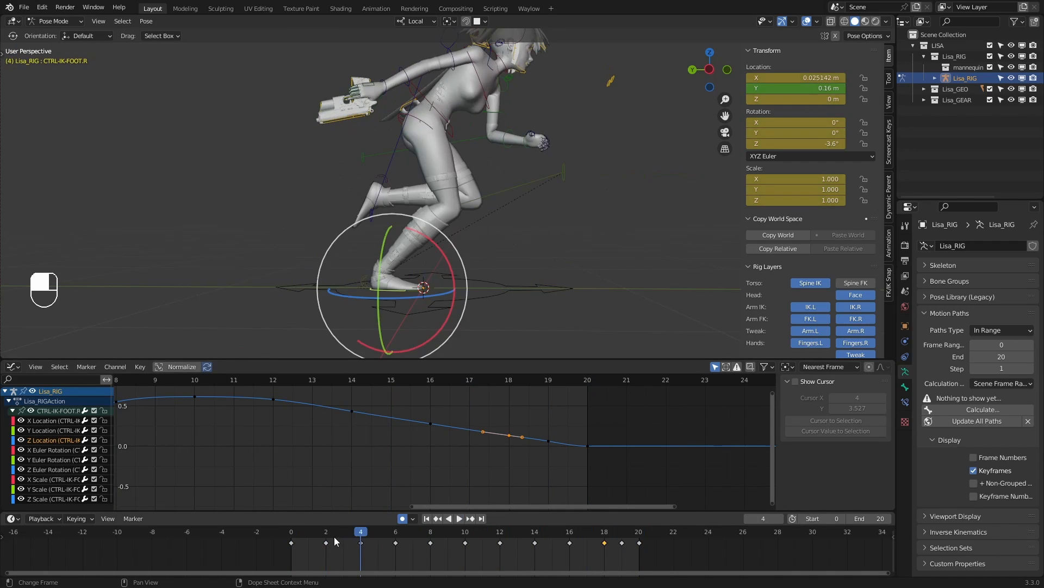
At frame 1, set the right foot roll control's X rotation to about -9.6°
left_click(503, 282)
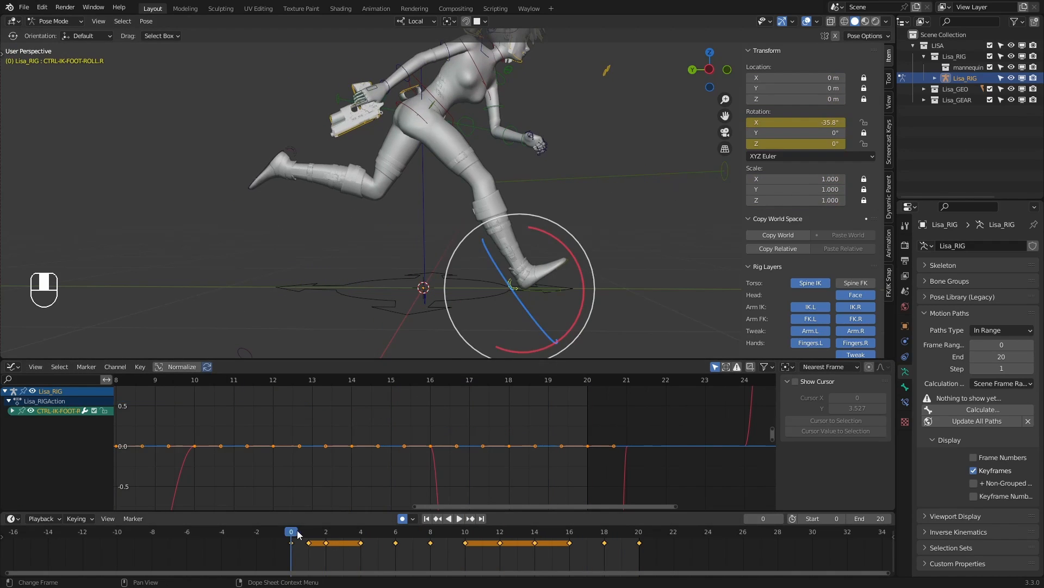
key("space")
left_click_drag(546, 312, 523, 236)
mouse_move(306, 529)
left_mouse_down()
mouse_move(292, 531)
mouse_move(344, 531)
mouse_move(310, 530)
left_mouse_up()
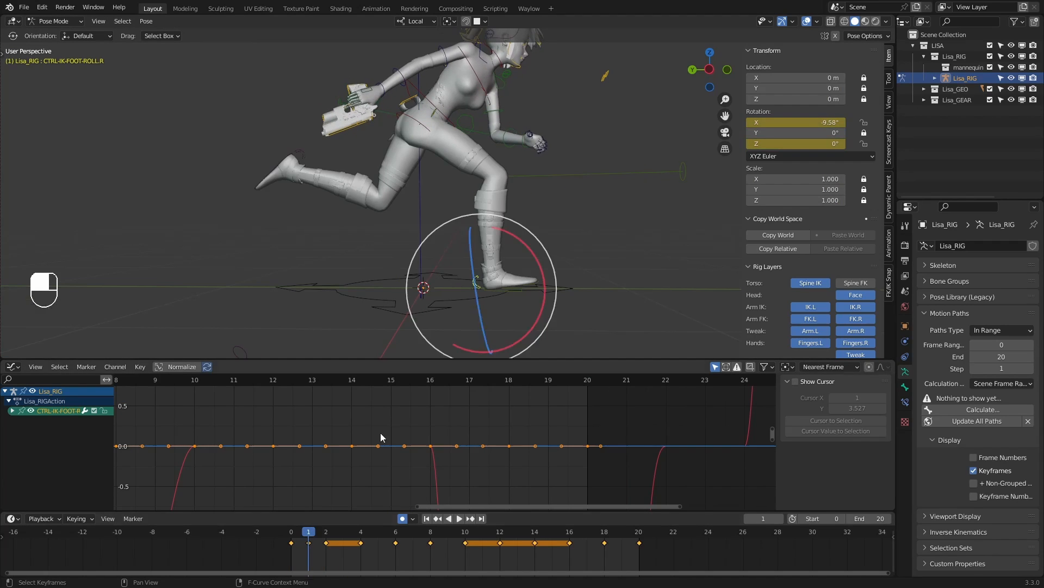
Rotate the right toe IK control 14.5° around its local X axis at frame 1 and play the cycle
left_click(528, 282)
left_click_drag(559, 228, 539, 214)
left_click_drag(297, 533, 435, 519)
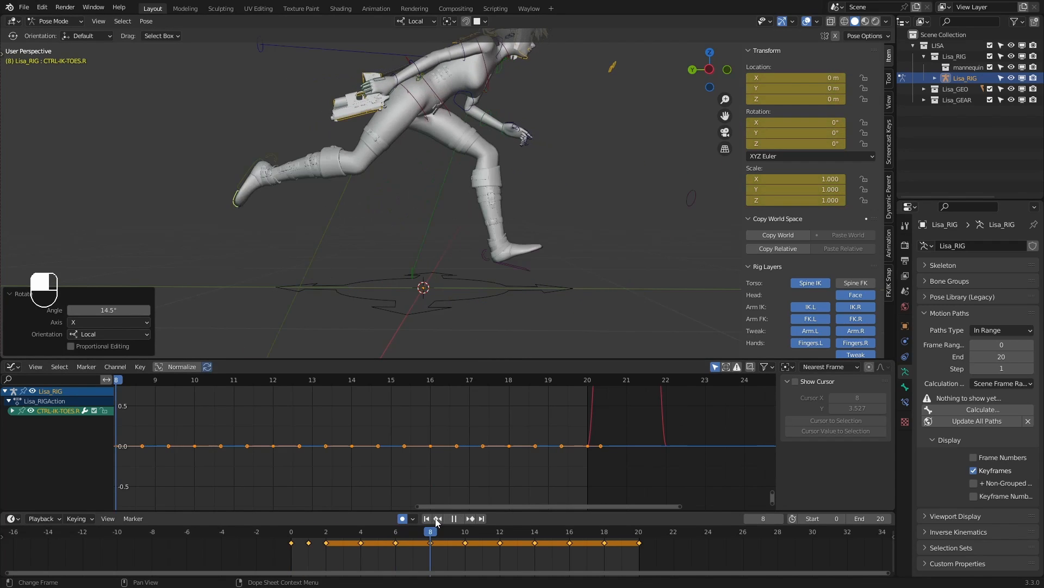
Bend the right toe IK control around its local X axis at frames 10 and 12 while the foot is behind the body
middle_click_drag(431, 255, 532, 262, "shift")
left_click_drag(430, 538, 466, 536)
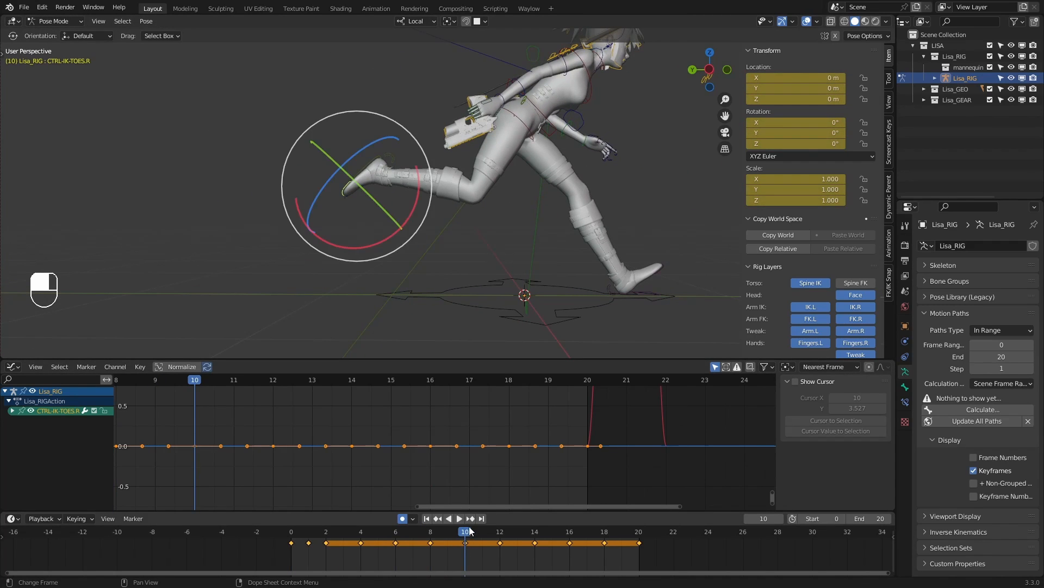
middle_click_drag(486, 217, 501, 220, "shift")
key("1")
key("2")
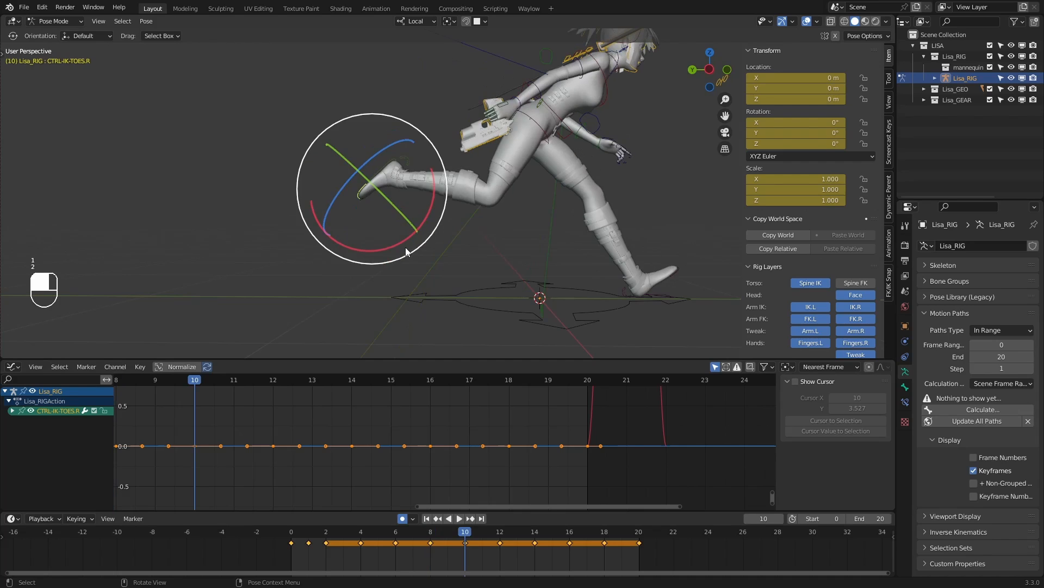
left_click_drag(398, 240, 413, 250)
key("2")
key("1")
key("2")
key("2")
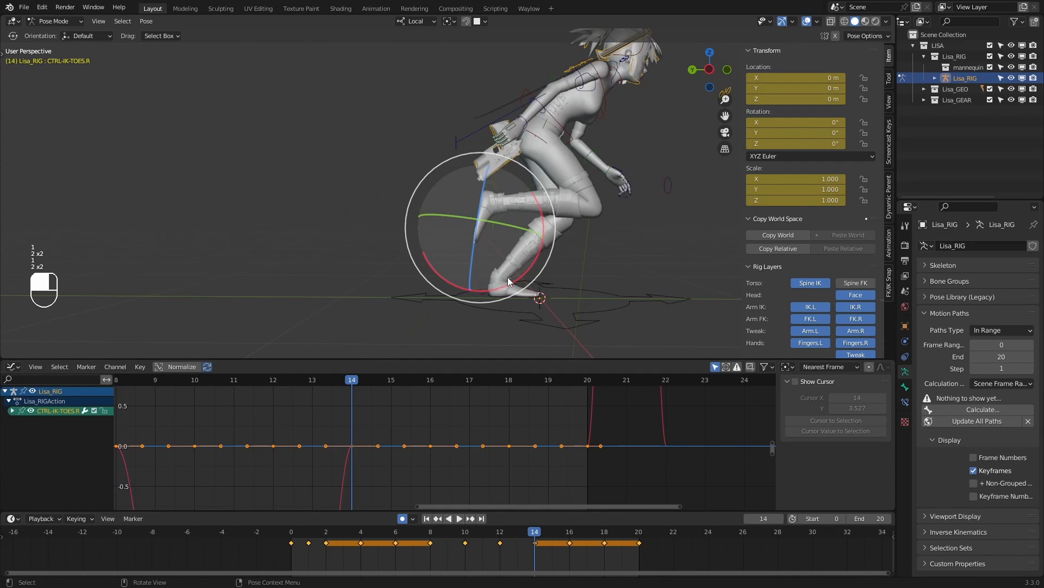
Bend the right toe IK control around local X to about -9.6° at frame 14 and -6.4° at frame 16, and also bend it at frame 18
left_click_drag(507, 281, 501, 282)
key("ctrl+z")
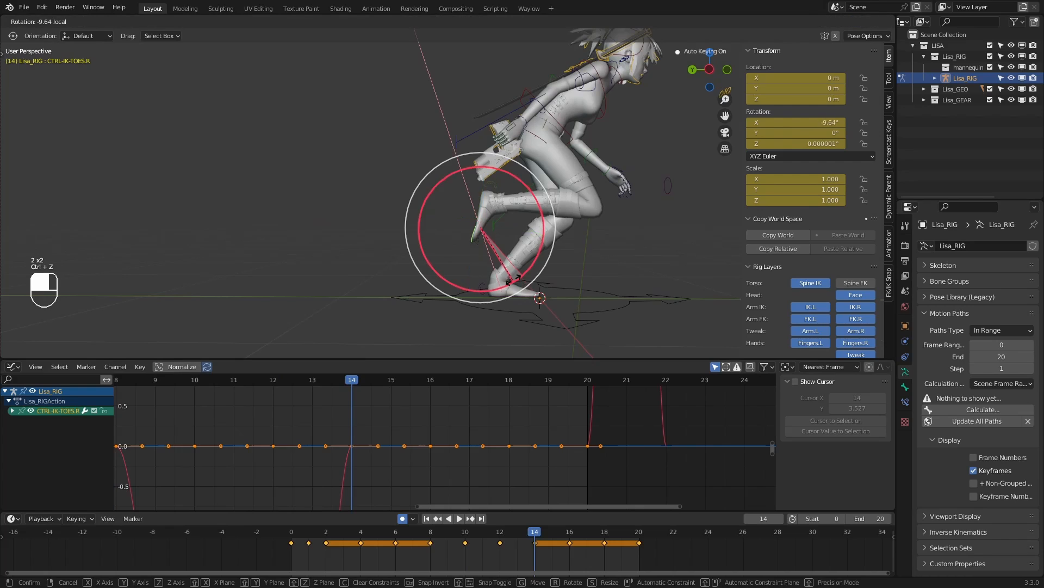
key("1")
key("2")
key("2")
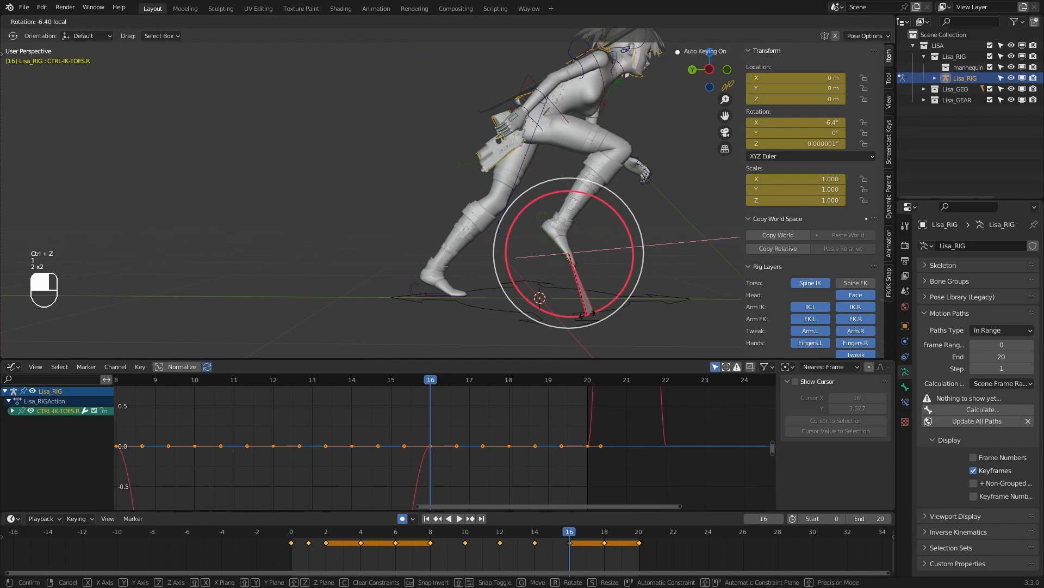
key("2")
left_click_drag(684, 201, 695, 203)
key("2")
Step back through the right toe's keyframes and play the cycle to check the toe bend
key("1")
key("1")
key("1")
key("1")
key("1")
key("1")
key("1")
key("1")
key("1")
key("1")
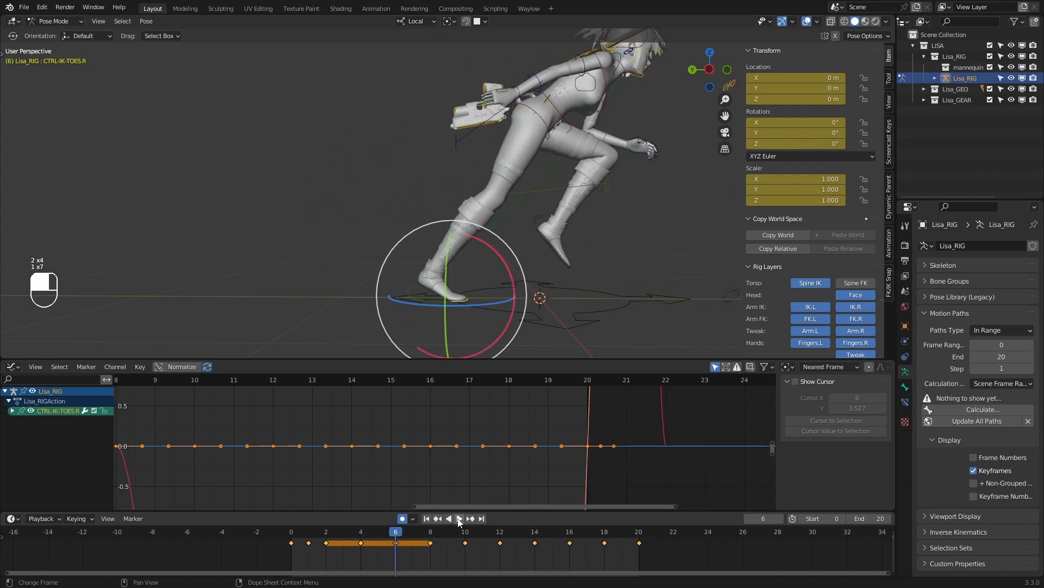
left_click(459, 518)
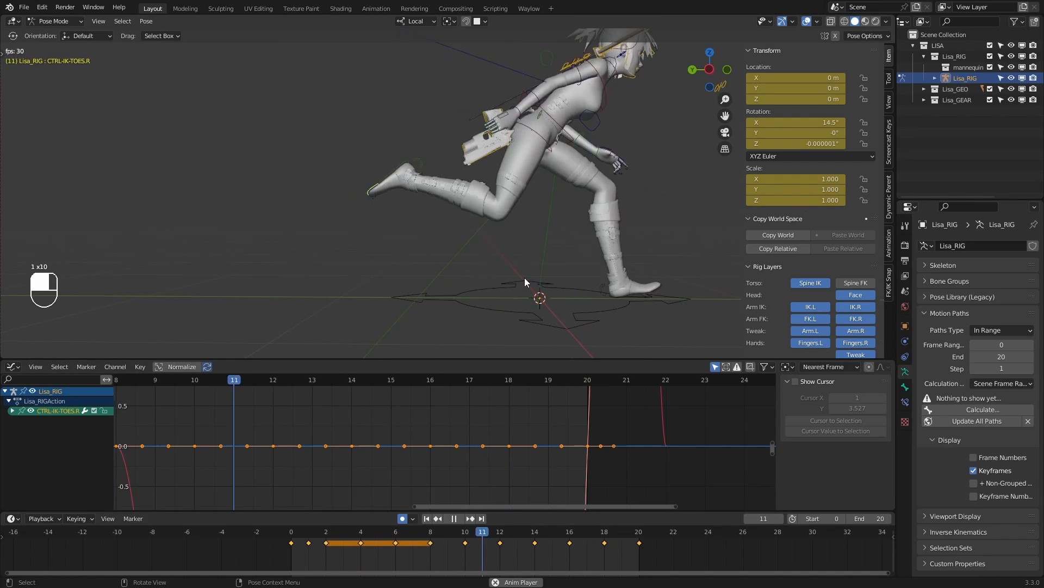
left_click(460, 518)
Select the left toe IK control and bend it around its local X axis at frames 2, 4, 6 and 8
left_click(459, 264)
left_click_drag(335, 535, 309, 536)
left_click_drag(667, 256, 574, 239, "shift")
key("1")
key("2")
key("2")
left_click_drag(473, 267, 496, 272)
key("2")
middle_click_drag(435, 246, 514, 240, "shift")
left_click_drag(485, 302, 475, 304)
key("ctrl+z")
key("1")
key("2")
key("2")
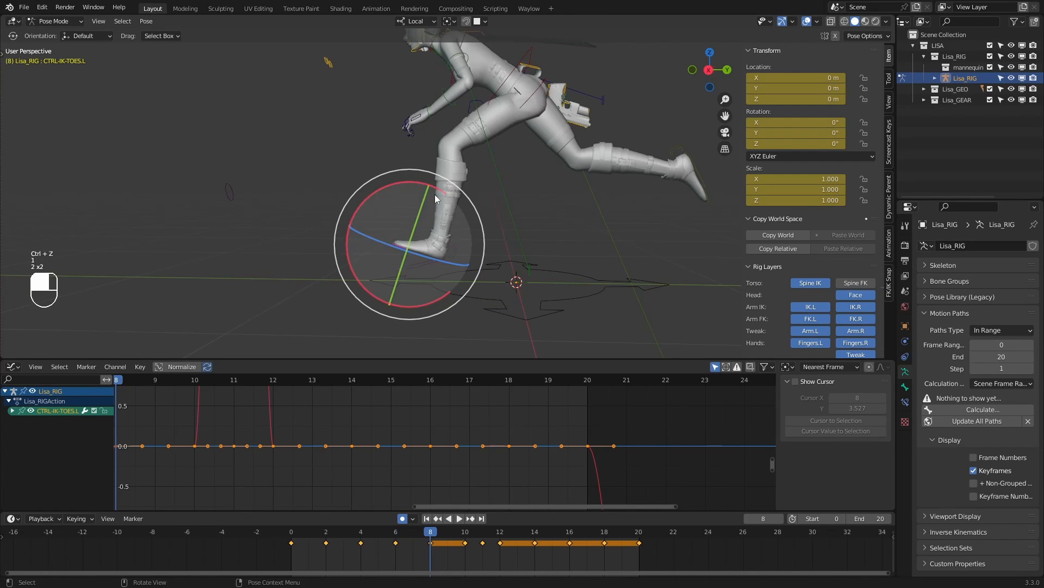
left_click_drag(396, 183, 389, 182)
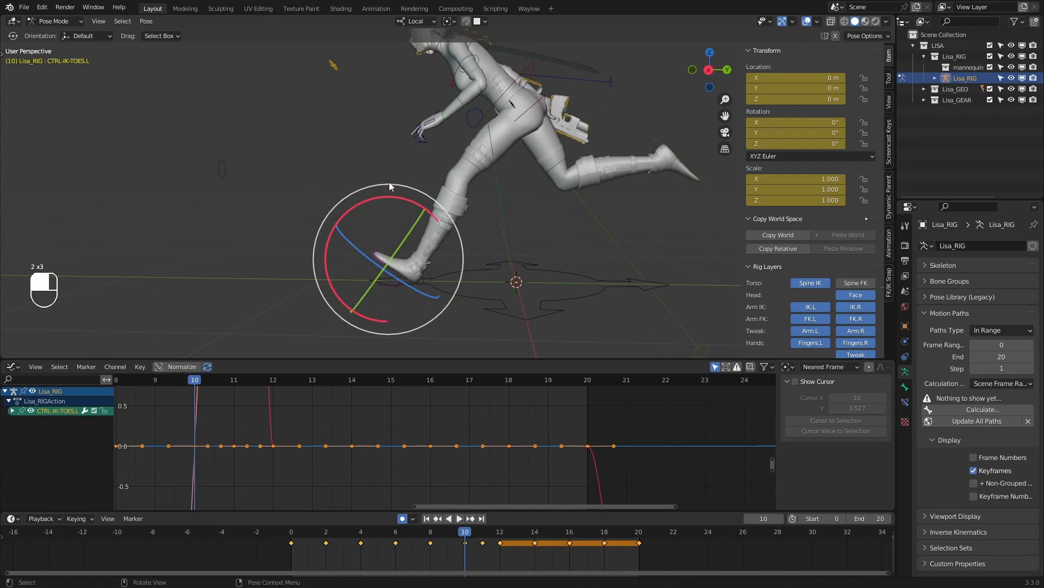
key("2")
Step and scrub through the left toe's keyframes to examine its bend across the cycle
key("1")
key("1")
key("2")
key("2")
key("2")
key("2")
key("2")
key("2")
left_click_drag(376, 531, 276, 525)
Deselect the rig controls and play the run cycle, examining the motion from both sides and the front
left_click(459, 518)
left_click(624, 234)
scroll(626, 235, "down", 2)
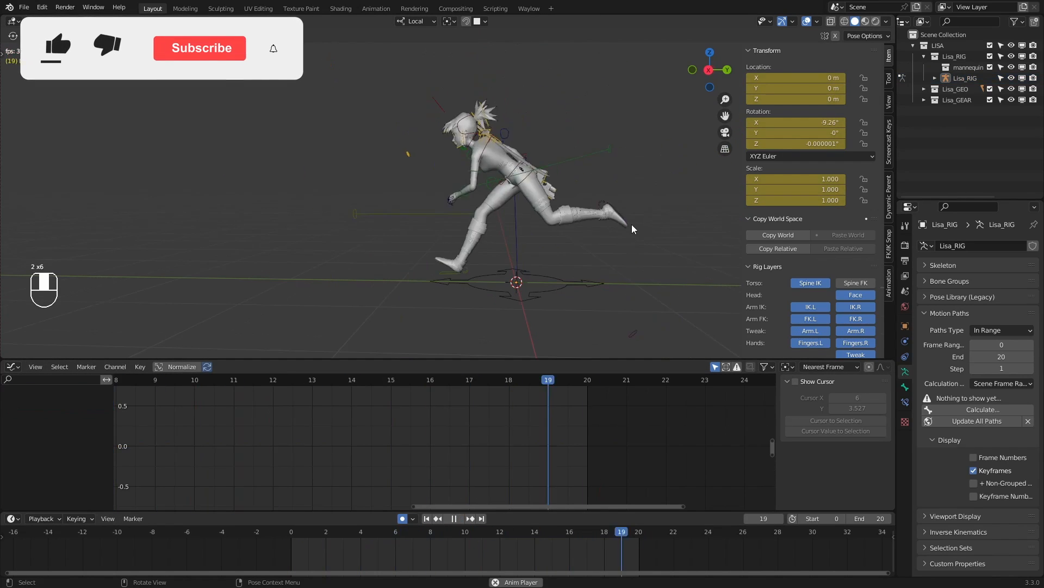
scroll(534, 235, "up", 2)
middle_click_drag(516, 234, 615, 210)
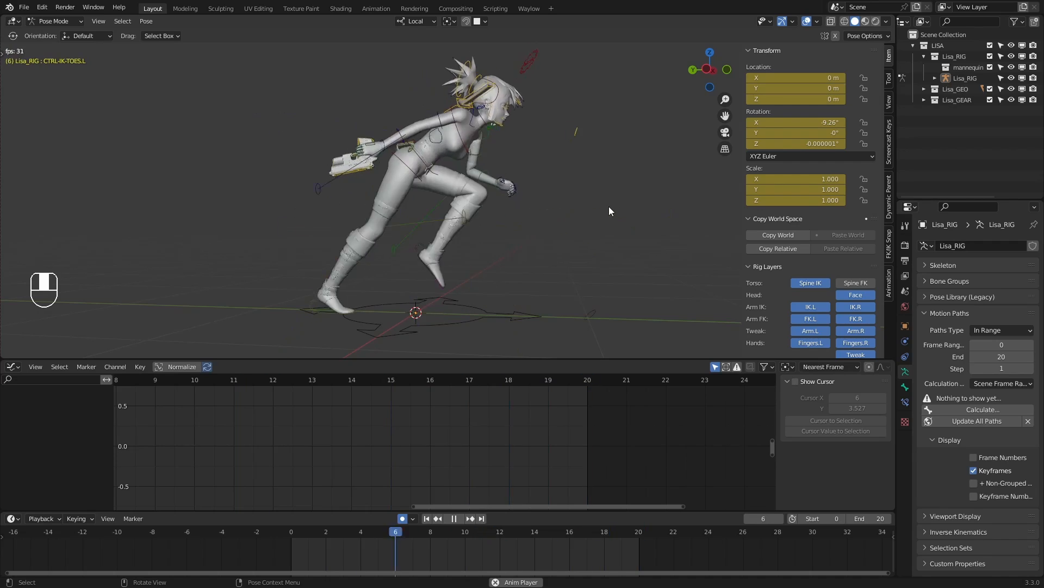
middle_click_drag(609, 208, 485, 211)
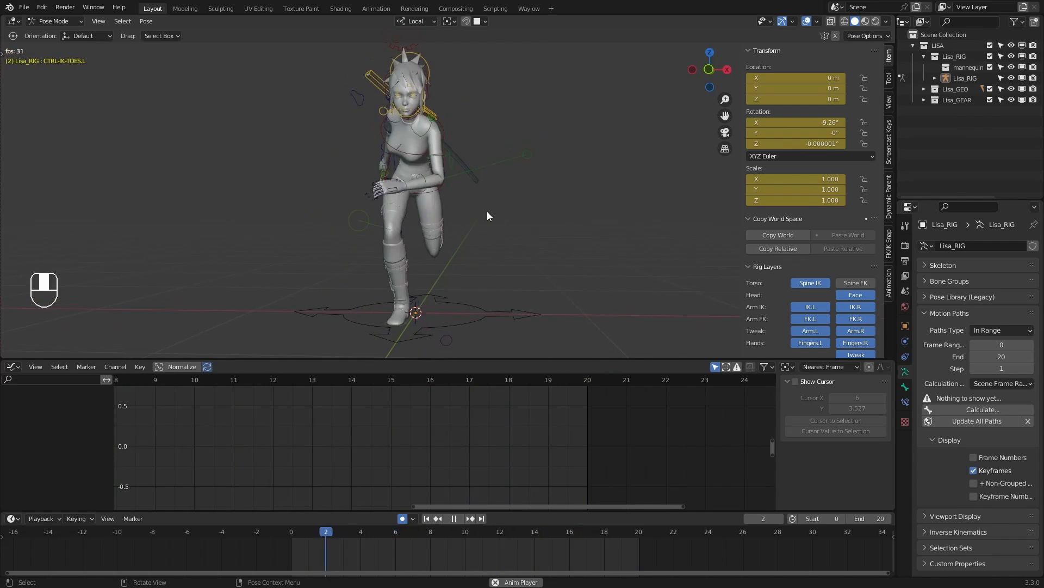
middle_click_drag(565, 214, 609, 215)
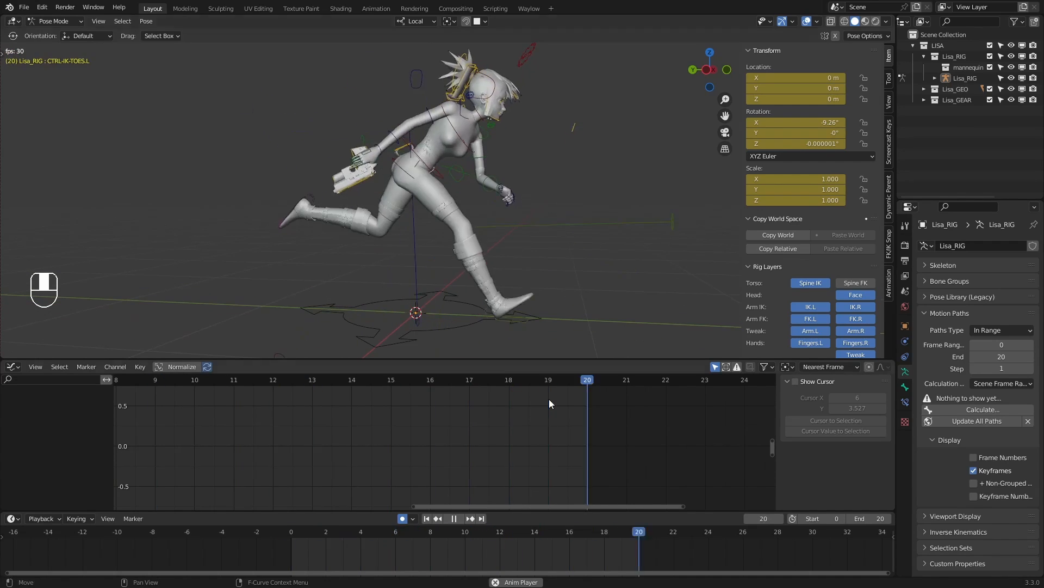
left_click(457, 519)
Return to frame 0 and select the neck control
left_click(275, 531)
mouse_move(520, 177)
middle_mouse_down("shift")
mouse_move(514, 202)
mouse_move(526, 186)
middle_mouse_up("shift")
scroll(517, 174, "up", 2)
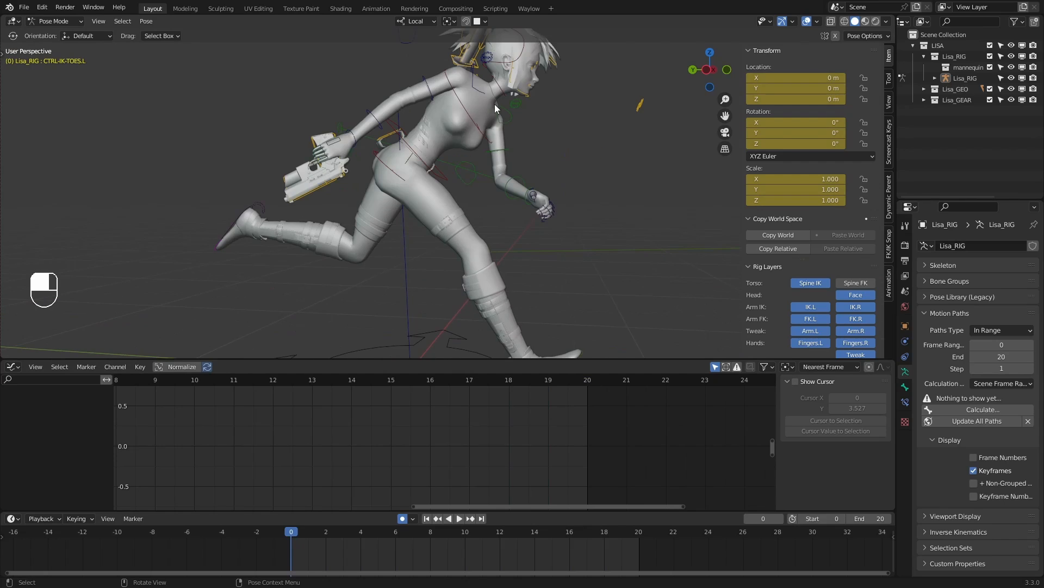
left_click(498, 88)
middle_click_drag(495, 114, 496, 154, "shift")
Try tilting the neck control around its local X axis at frame 0, undoing each rotation
key("e")
mouse_move(550, 120)
left_mouse_down()
mouse_move(555, 135)
mouse_move(556, 125)
left_mouse_up()
key("ctrl+z")
scroll(554, 127, "down", 1)
middle_click_drag(555, 126, 514, 145, "shift")
key("ctrl+z")
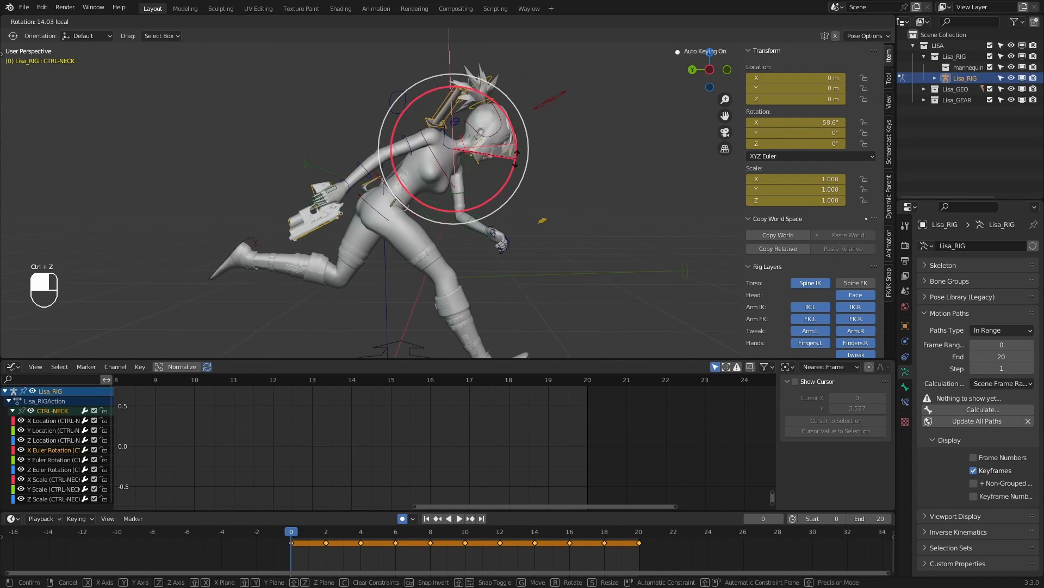
left_click(64, 451)
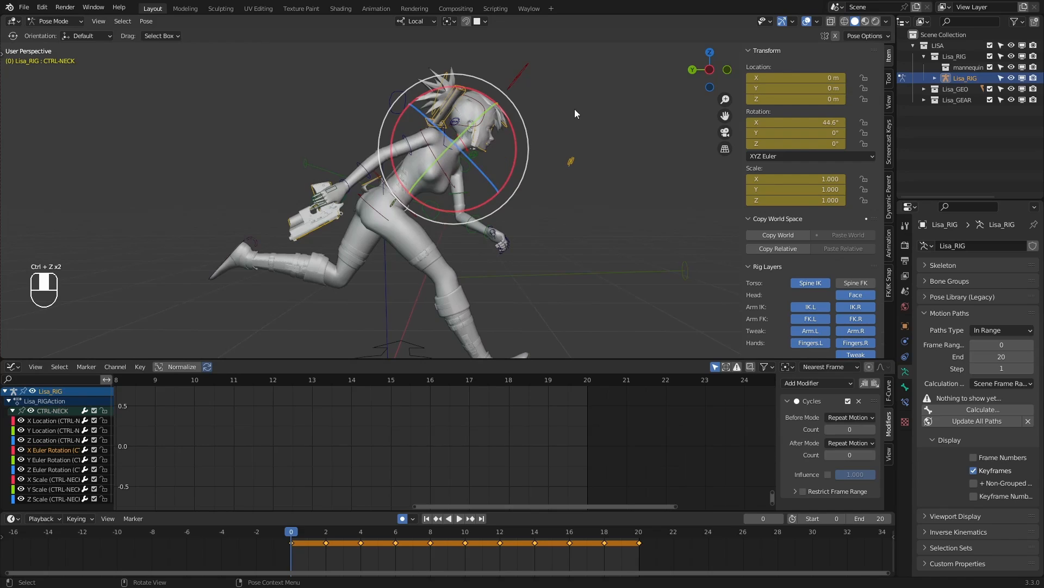
middle_click_drag(576, 114, 371, 69)
middle_click_drag(521, 87, 516, 165)
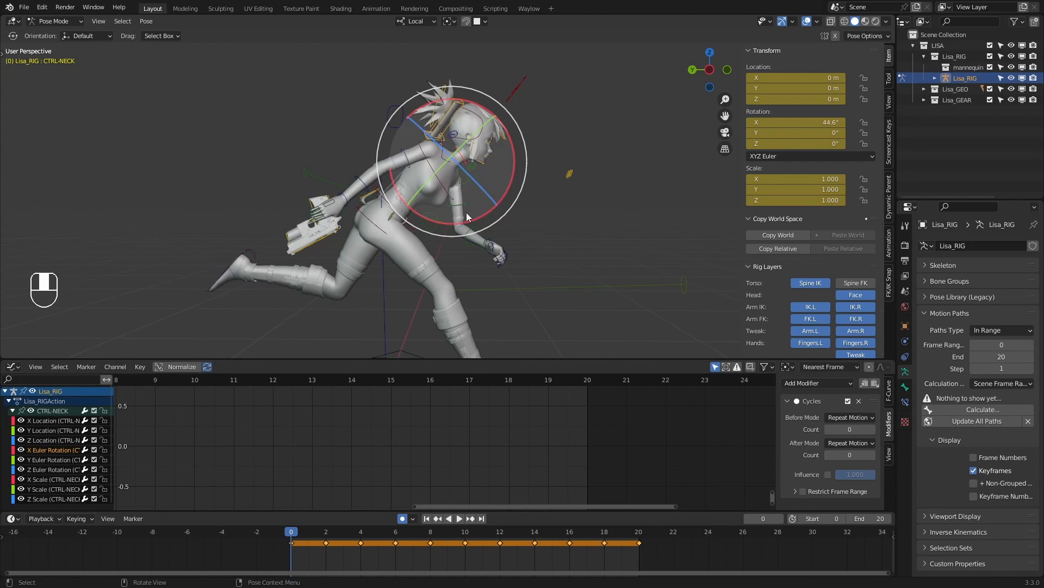
key("r")
left_click(490, 215)
key("ctrl+z")
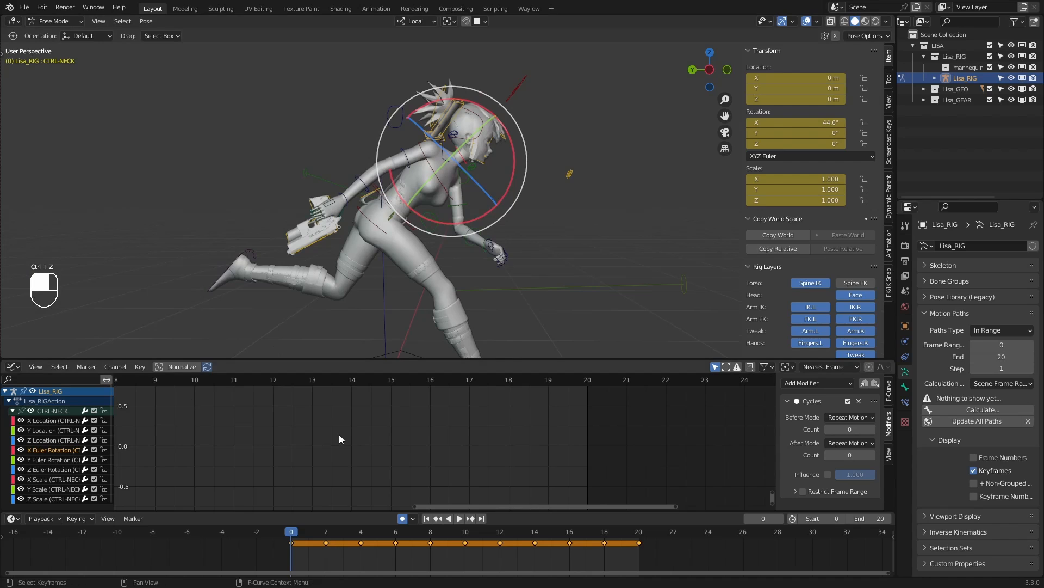
Raise the neck control's X Euler Rotation key at frame 6 to about 49.7°
middle_click_drag(338, 434, 349, 389, "ctrl")
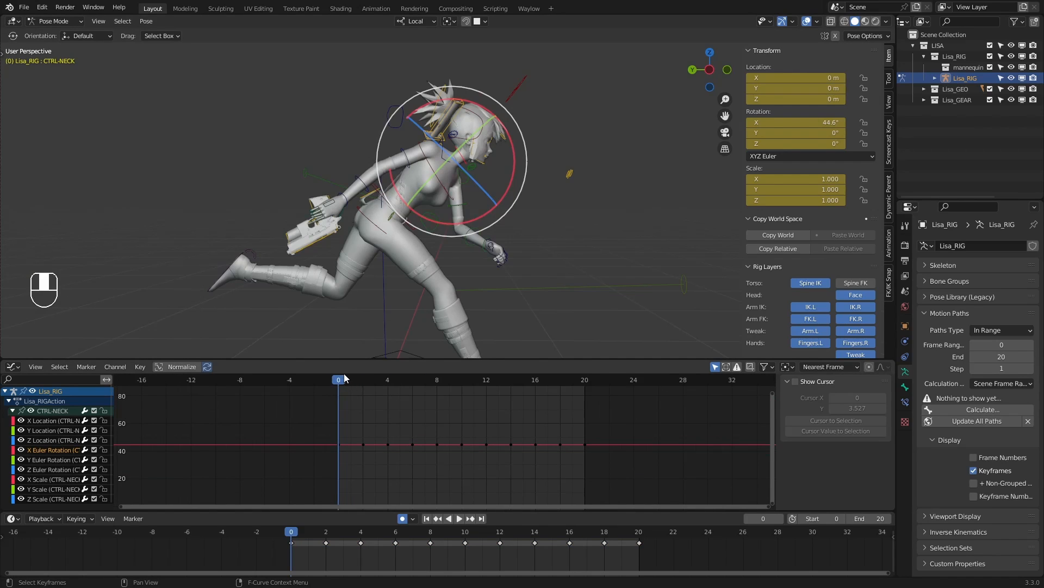
key("space")
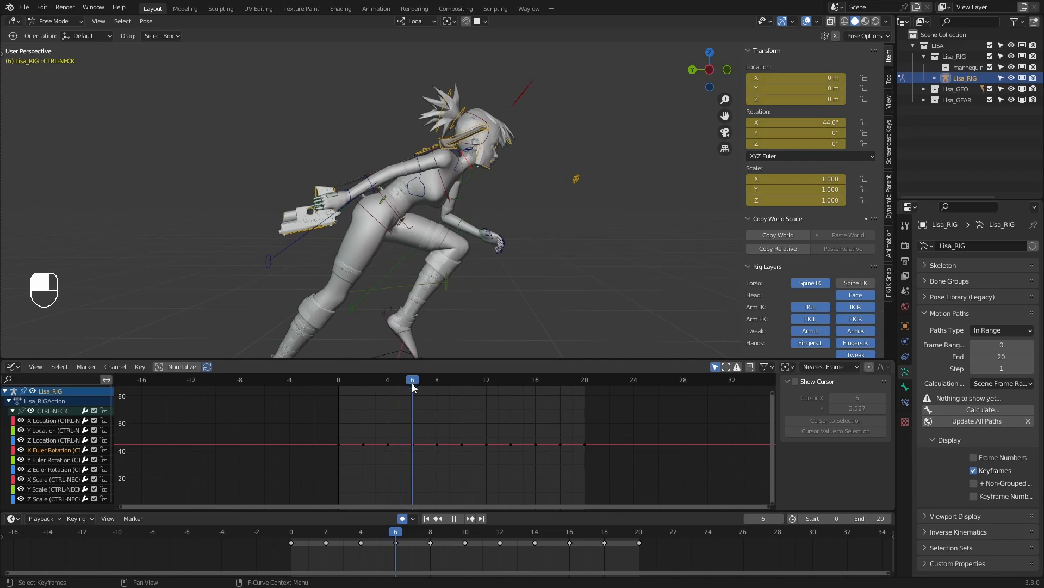
left_click(415, 447)
key("g")
left_click(420, 444)
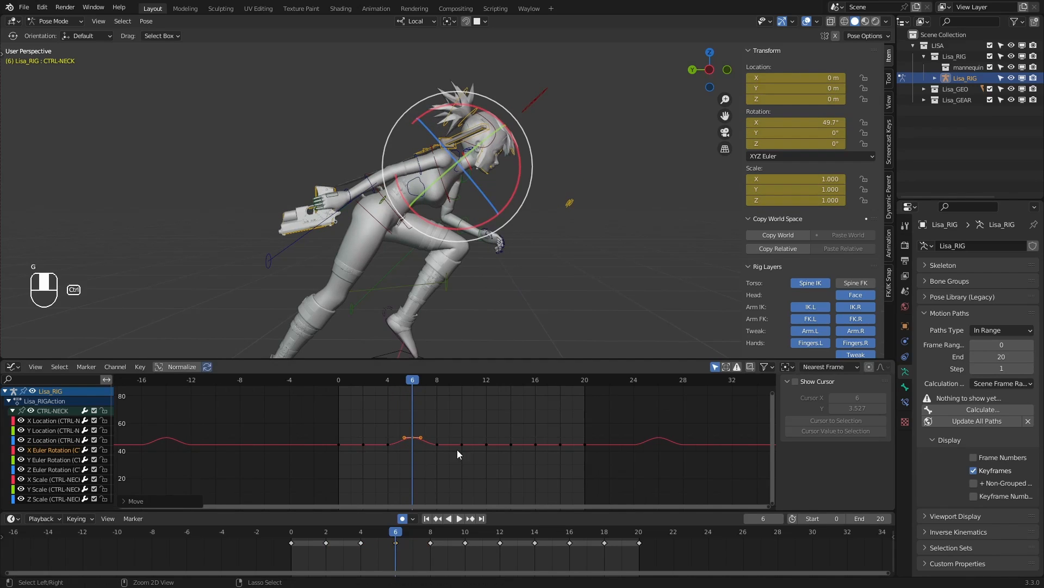
Delete the neck's X Euler Rotation keys at frames 2 and 4
middle_click_drag(457, 450, 445, 450, "ctrl")
left_click_drag(367, 428, 368, 425)
key("x")
left_click(367, 426)
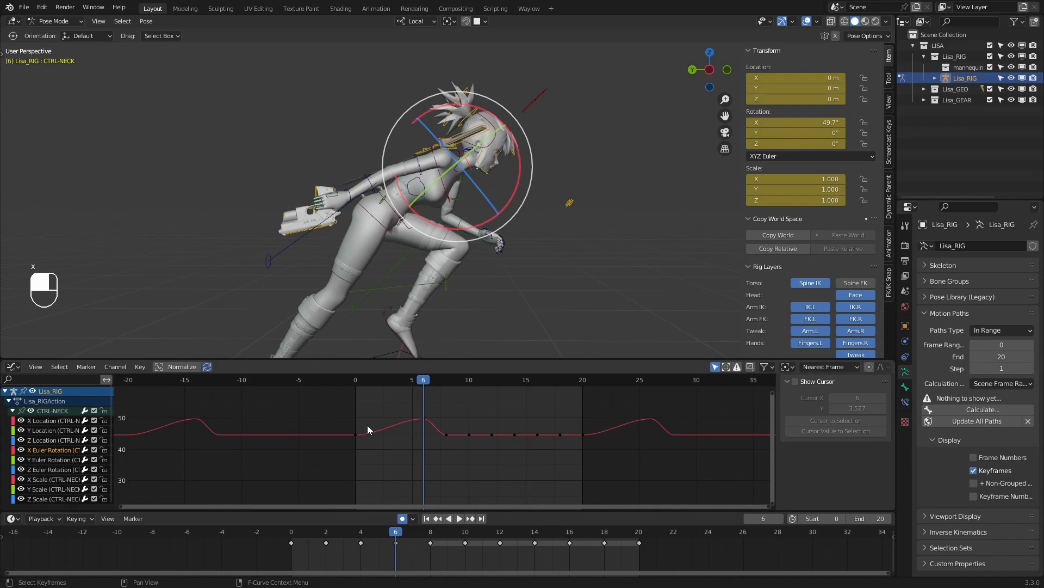
Scrub and play the first frames from the front and side to check the neck's nodding motion
left_click_drag(413, 379, 390, 378)
middle_click_drag(498, 262, 400, 304)
key("space")
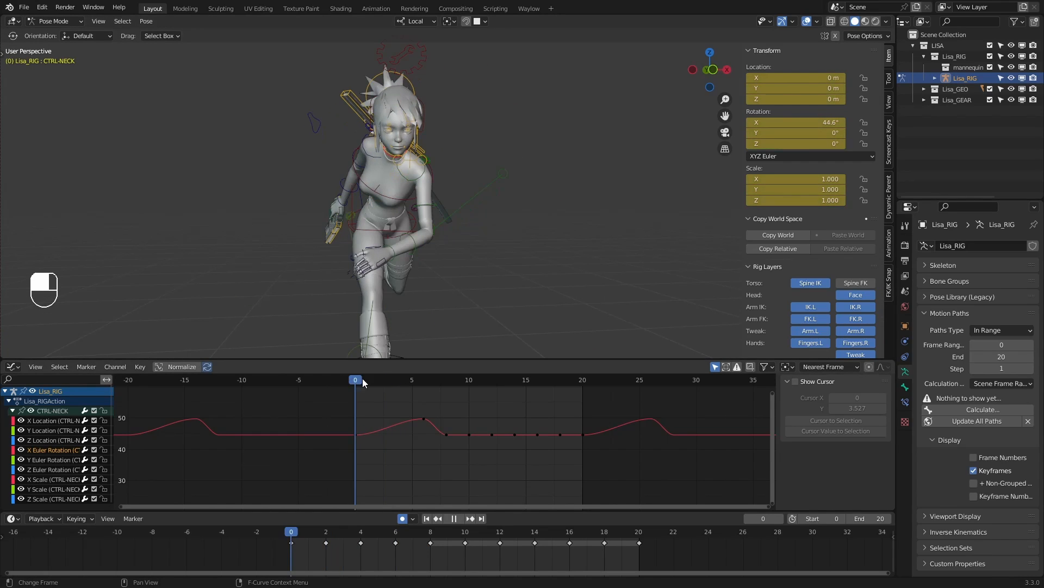
key("space")
middle_click_drag(411, 234, 471, 311)
mouse_move(420, 380)
left_mouse_down()
mouse_move(357, 379)
mouse_move(424, 374)
left_mouse_up()
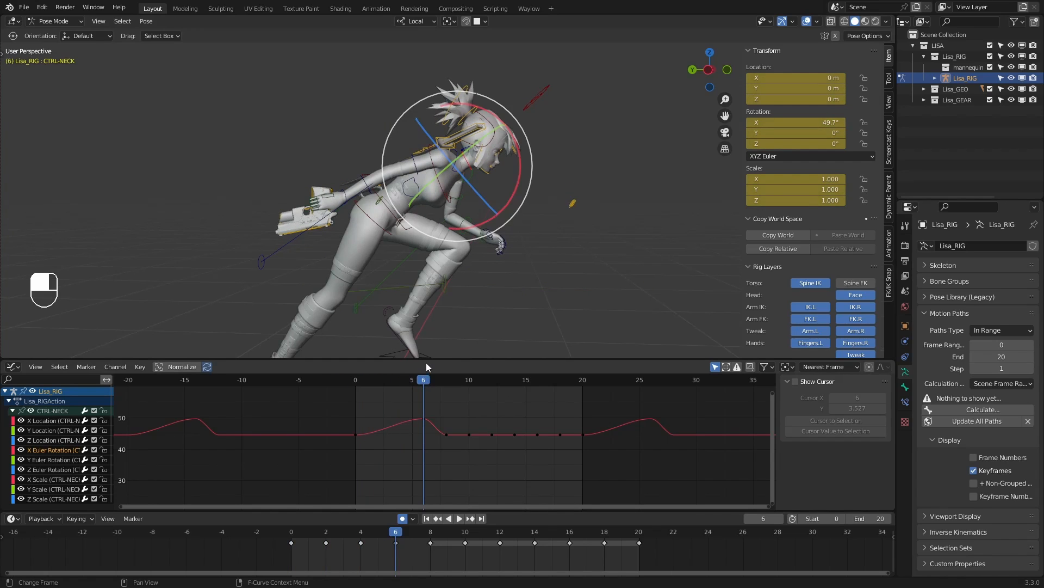
Try moving the neck's frame 6 X Euler Rotation key in time and value, and undo both moves
left_click(414, 379)
left_click_drag(433, 396, 411, 429)
key("g")
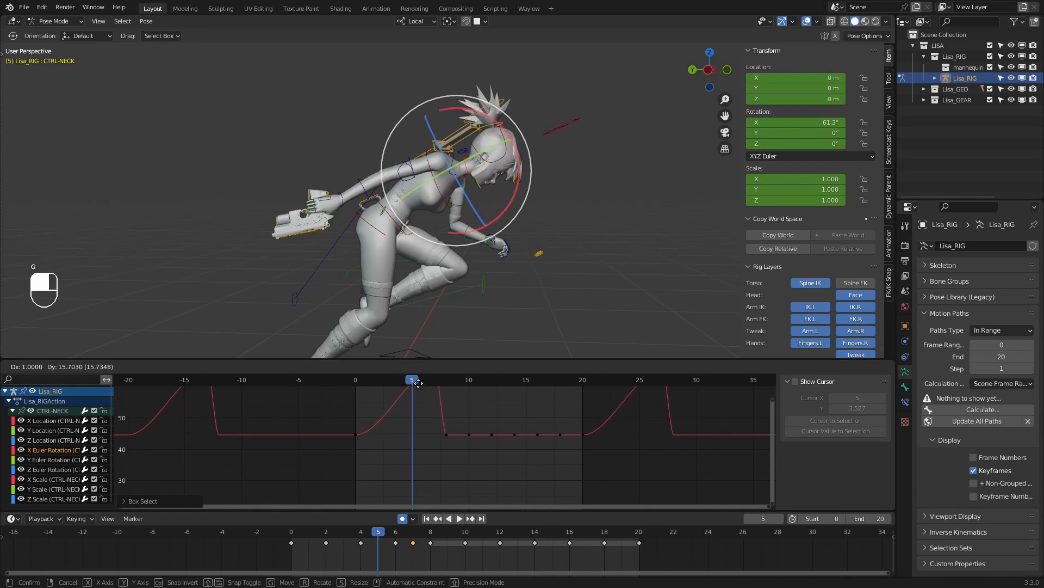
left_click(433, 419)
left_click_drag(387, 382, 458, 391)
key("g")
left_click(429, 423)
key("ctrl+z")
key("ctrl+z")
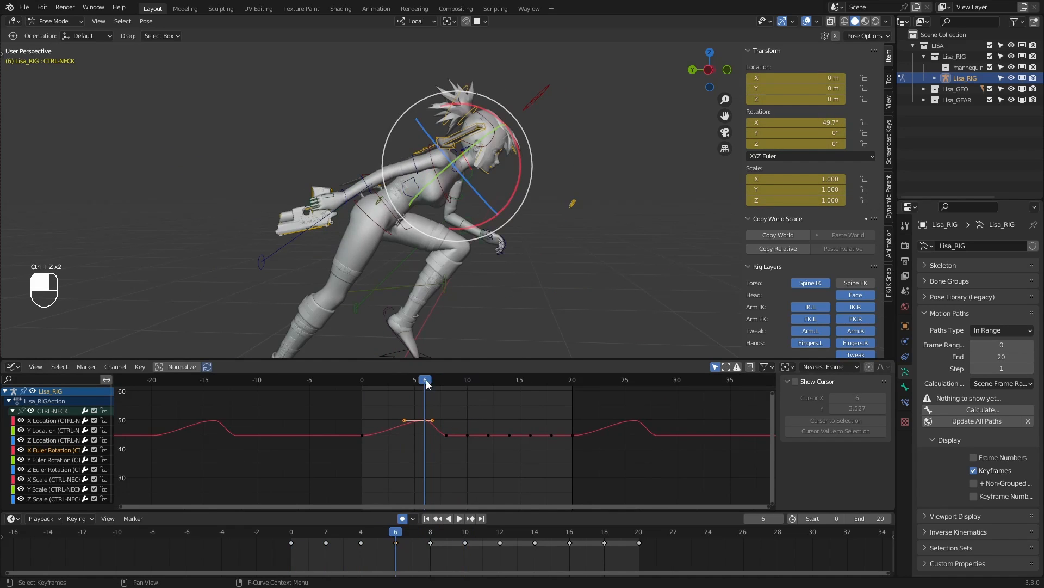
Lower the neck's X Euler Rotation key at frame 6 to about 48.2° and delete the key at frame 8
key("g")
key("y")
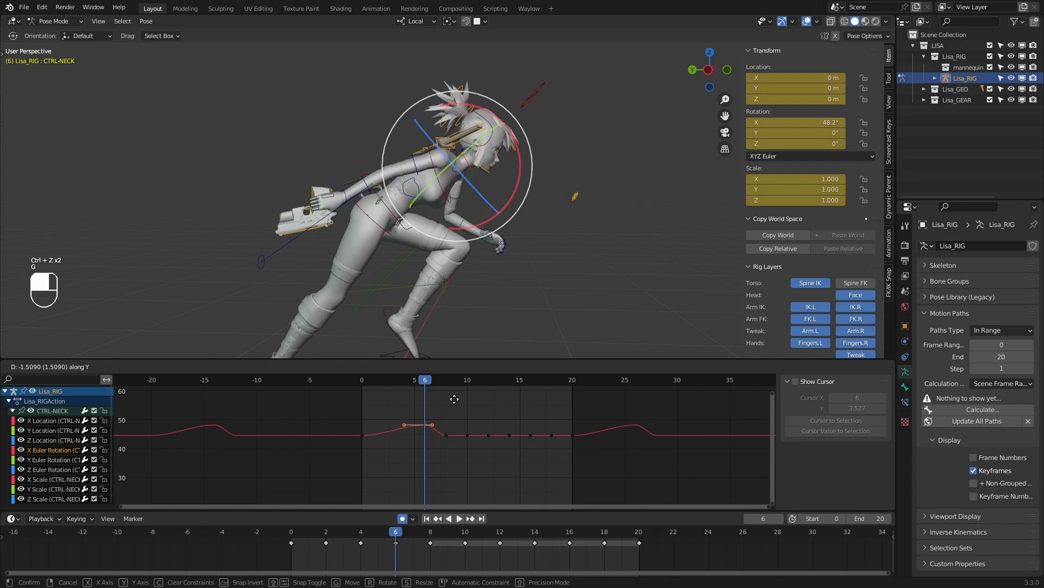
left_click(454, 400)
middle_click_drag(499, 429, 497, 417, "ctrl")
left_click_drag(419, 380, 516, 446)
key("x")
left_click(442, 452)
Raise the neck's X Euler Rotation key at frame 16 to about 48.3° and delete the keys at frames 12, 14 and 18
key("g")
key("g")
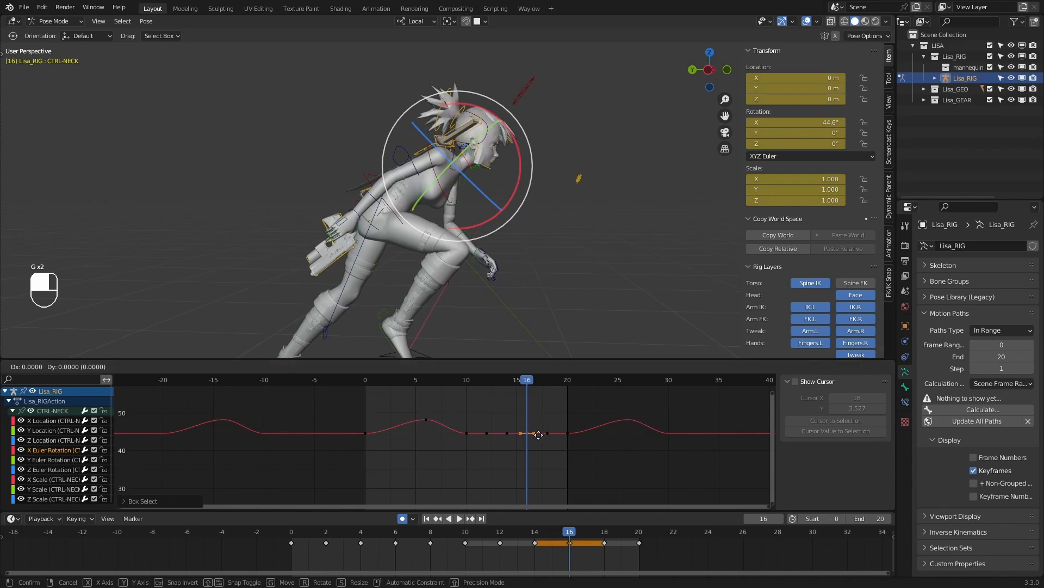
left_click(538, 422)
left_click_drag(515, 454, 554, 424)
key("x")
left_click(486, 427)
key("x")
left_click(554, 424)
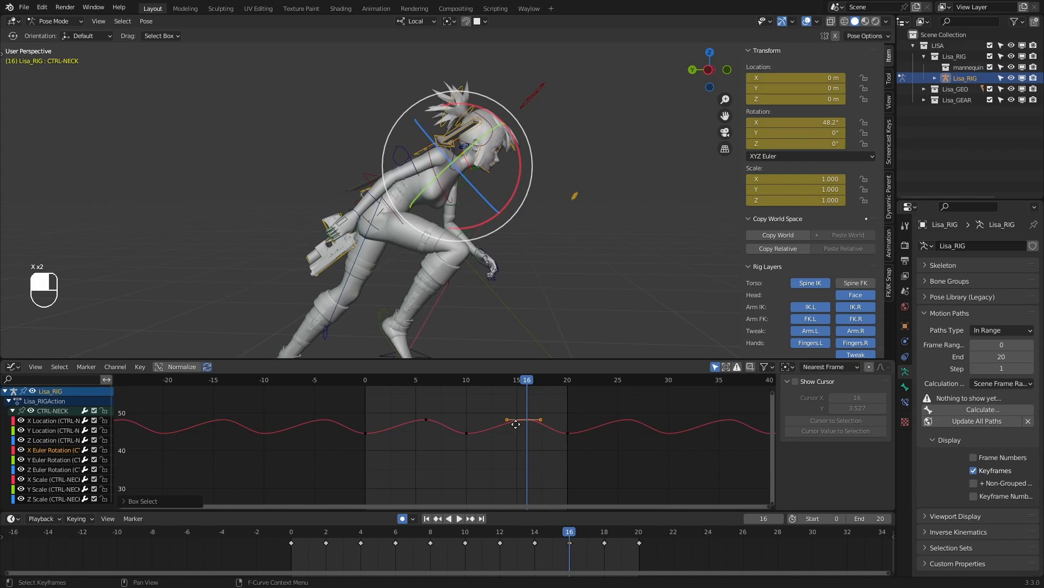
key("g")
left_click(516, 427)
key("g")
Scrub and play the run cycle from the side to check the neck's nodding motion, and return to frame 0
left_click(524, 381)
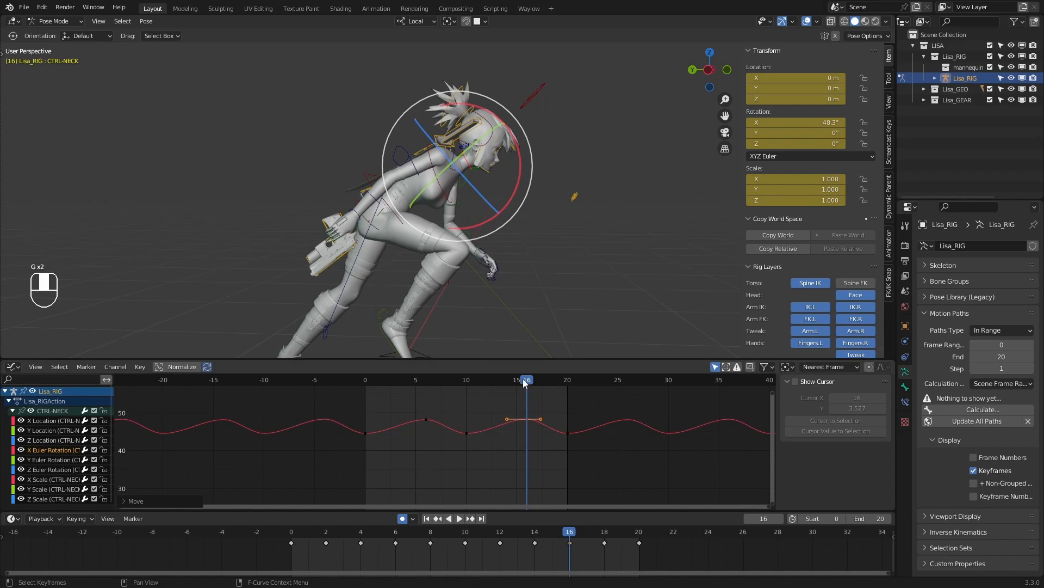
key("space")
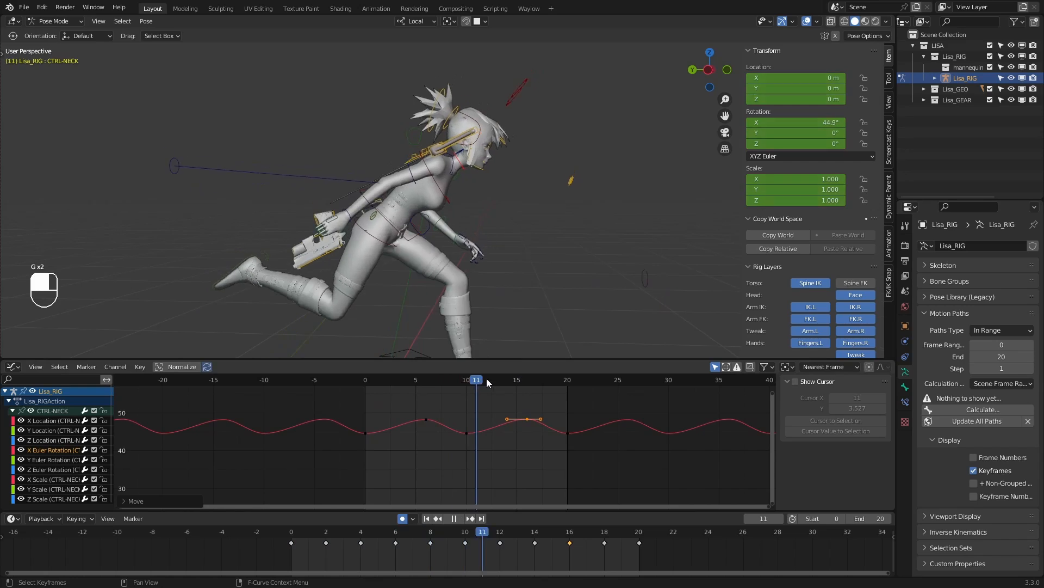
left_click(462, 520)
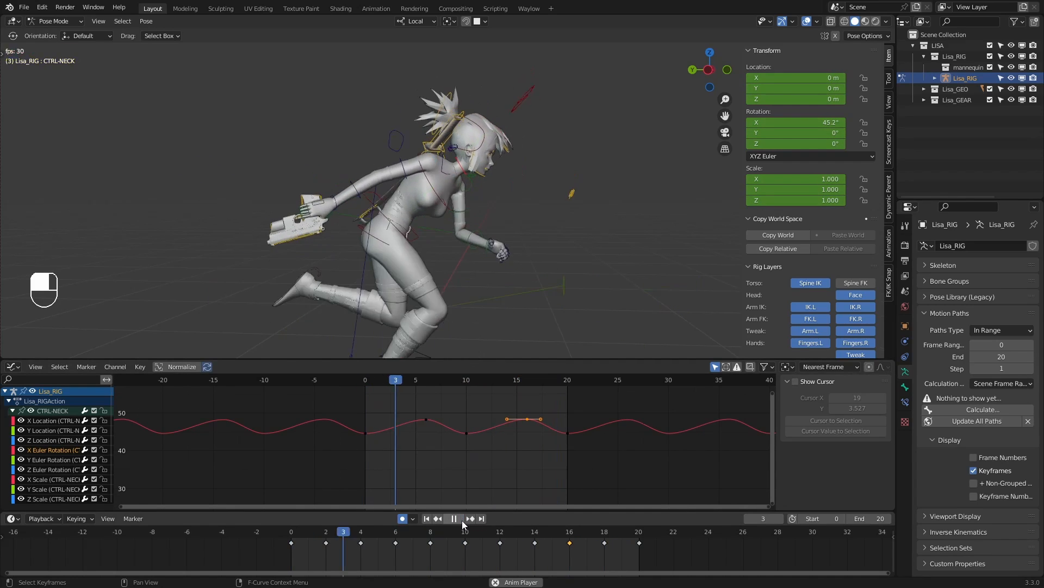
middle_click_drag(544, 311, 544, 283)
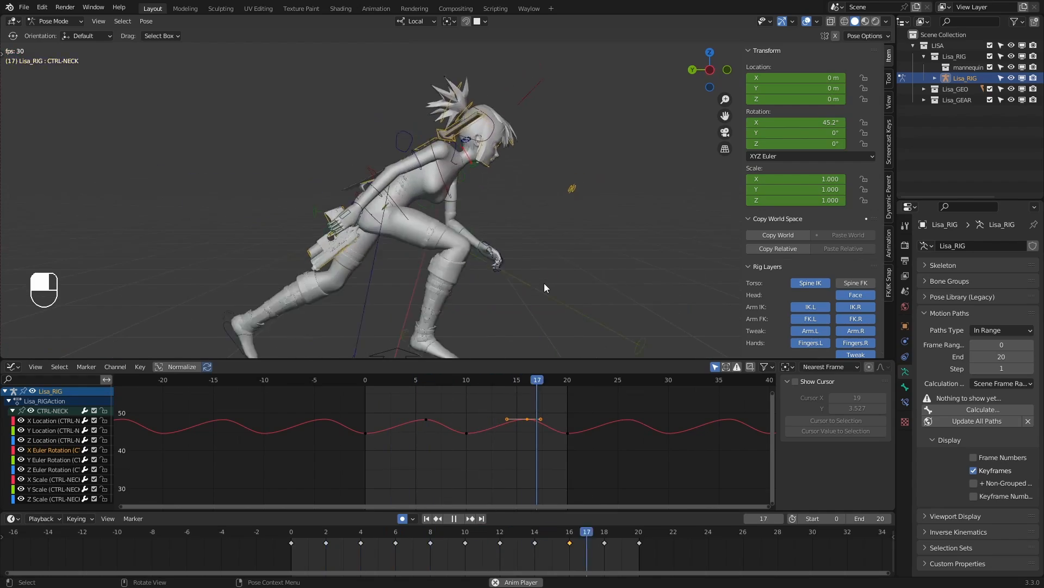
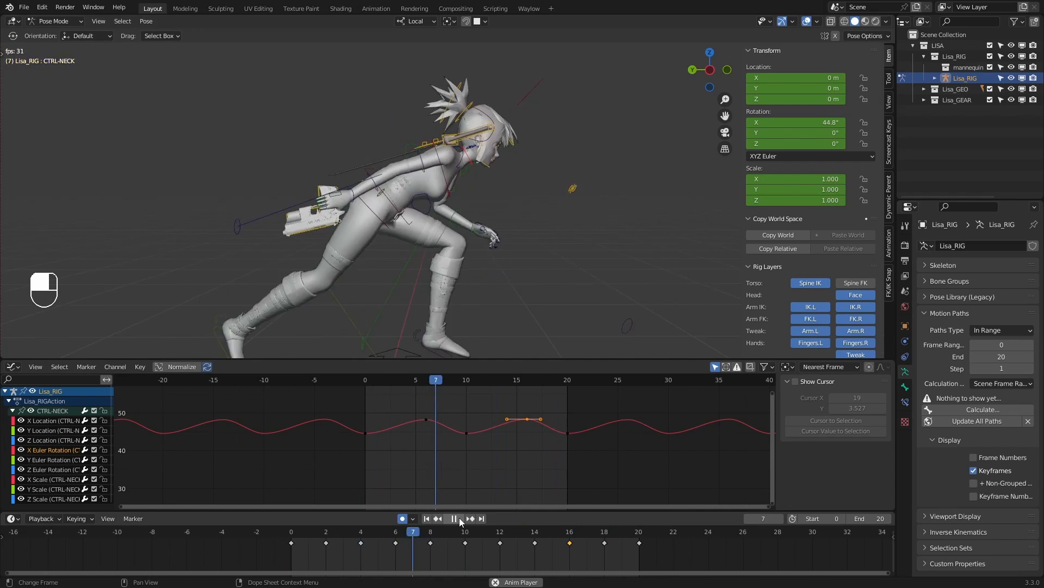
left_click(459, 518)
left_click_drag(306, 534, 290, 537)
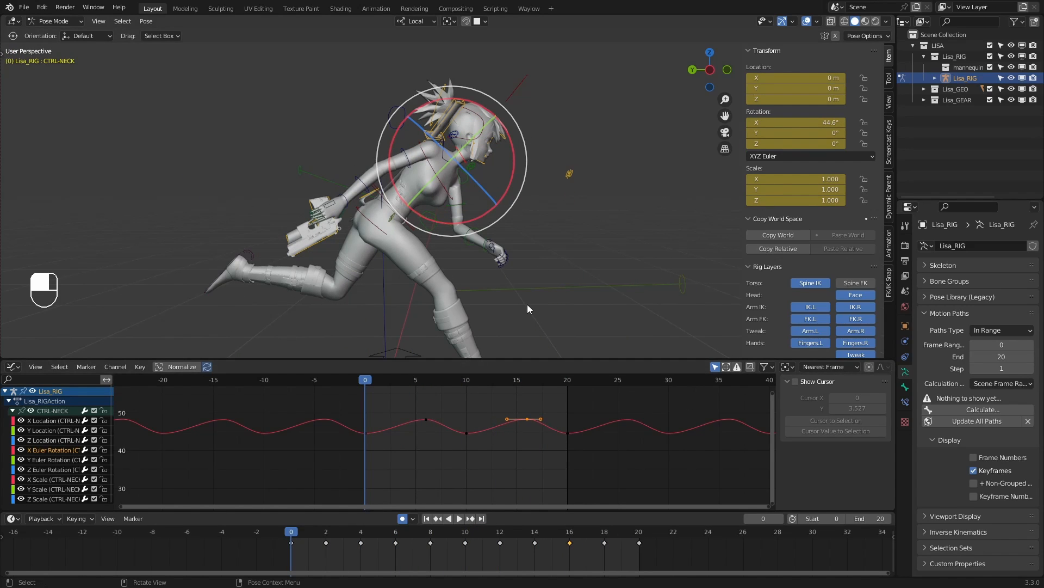
Select the head tweak control and bring its X Euler Rotation curve into view for editing
middle_click_drag(567, 216, 541, 195)
left_click(481, 132)
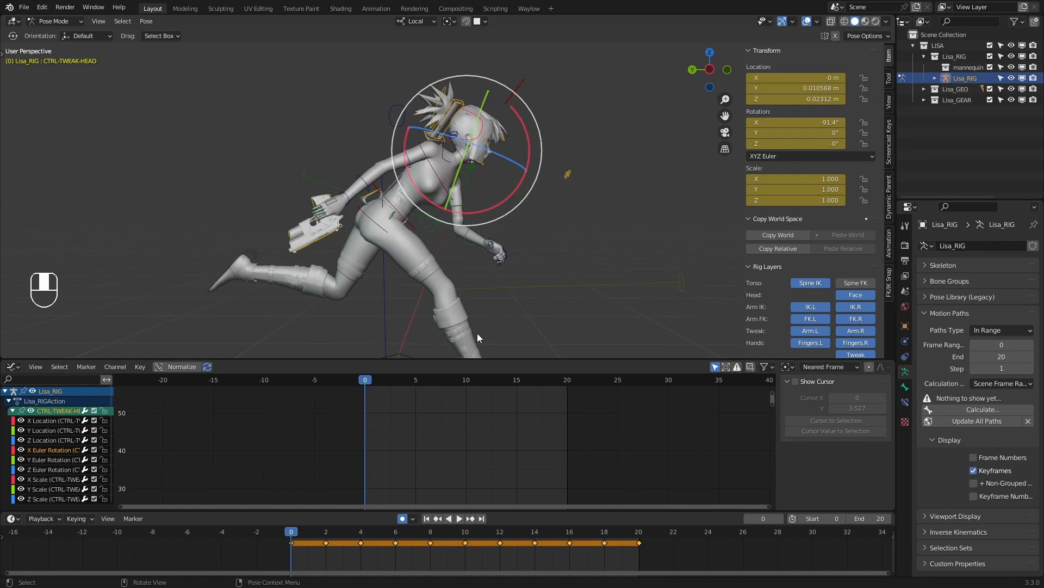
left_click(50, 451)
middle_click_drag(522, 492, 467, 419, "ctrl")
middle_click_drag(467, 419, 498, 448, "ctrl")
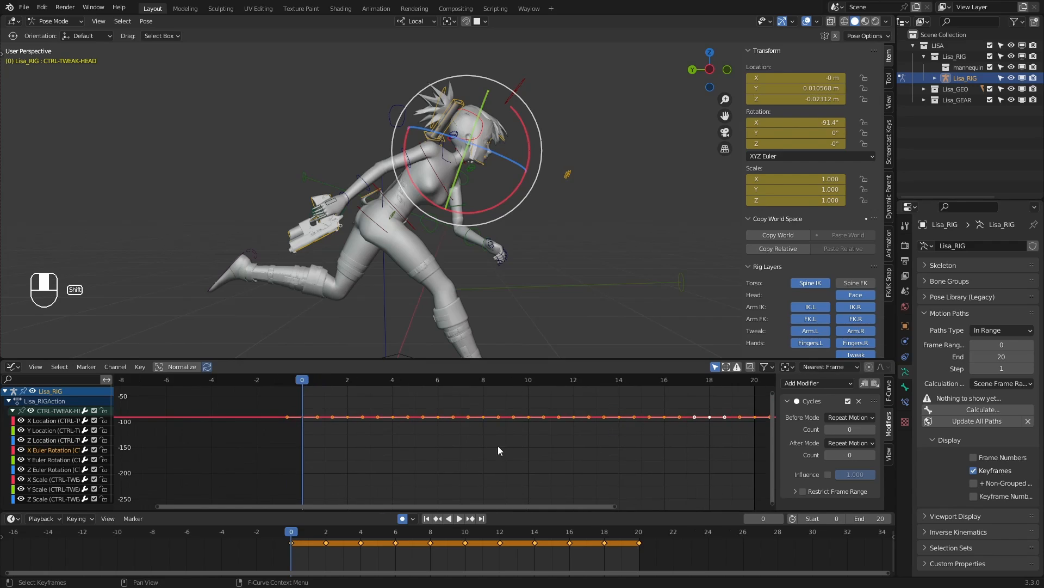
left_click(506, 447)
scroll(511, 447, "down", 3)
Lower the head control's X Euler Rotation key at frame 2 to about -94.1°
key("space")
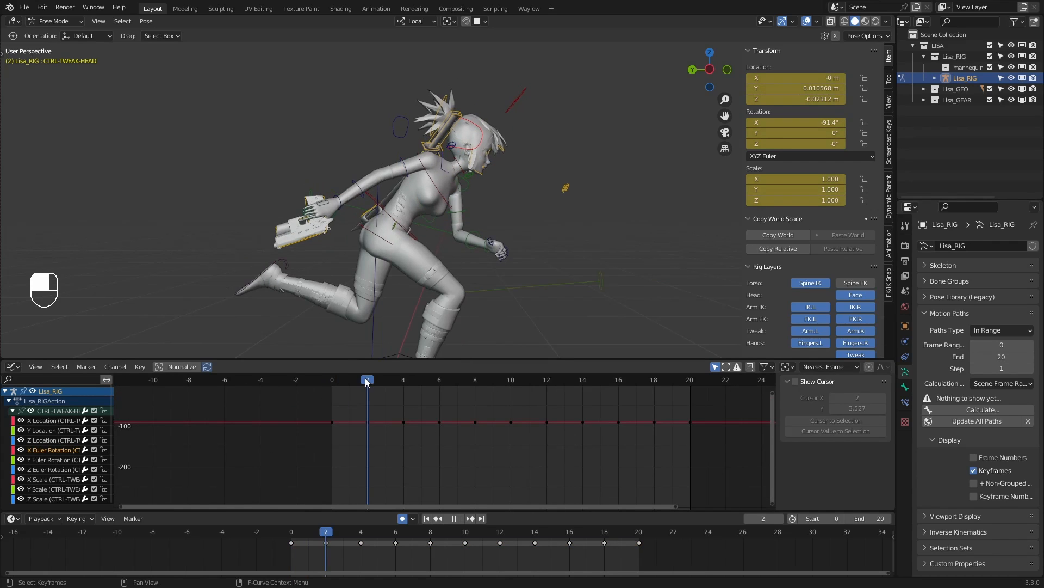
key("g")
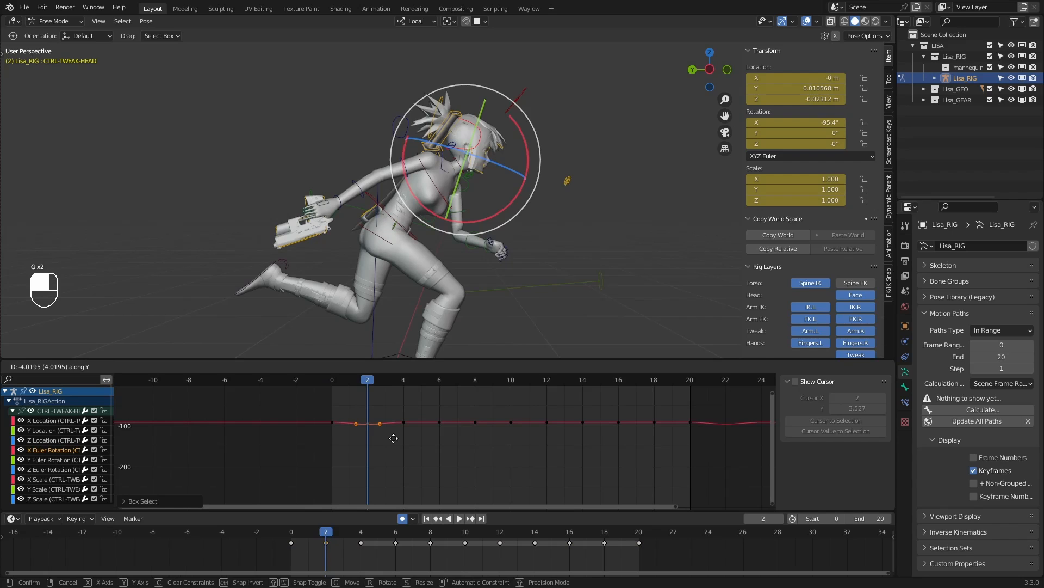
left_click(393, 438)
middle_click_drag(487, 471, 470, 459, "ctrl")
key("g")
middle_click(471, 458)
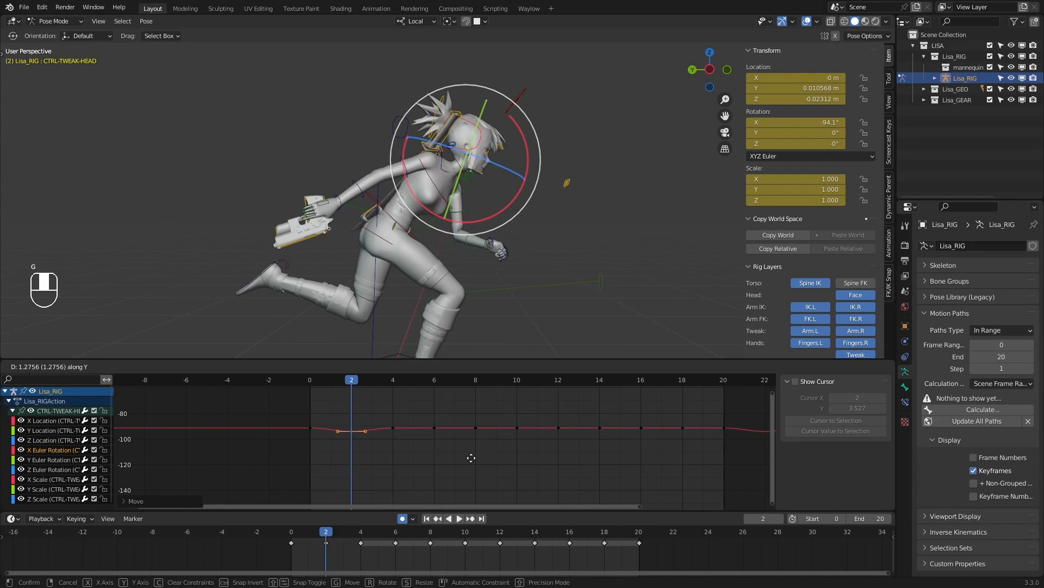
left_click(471, 457)
Raise the head control's X Euler Rotation key at frame 6 to about -89.7°
key("space")
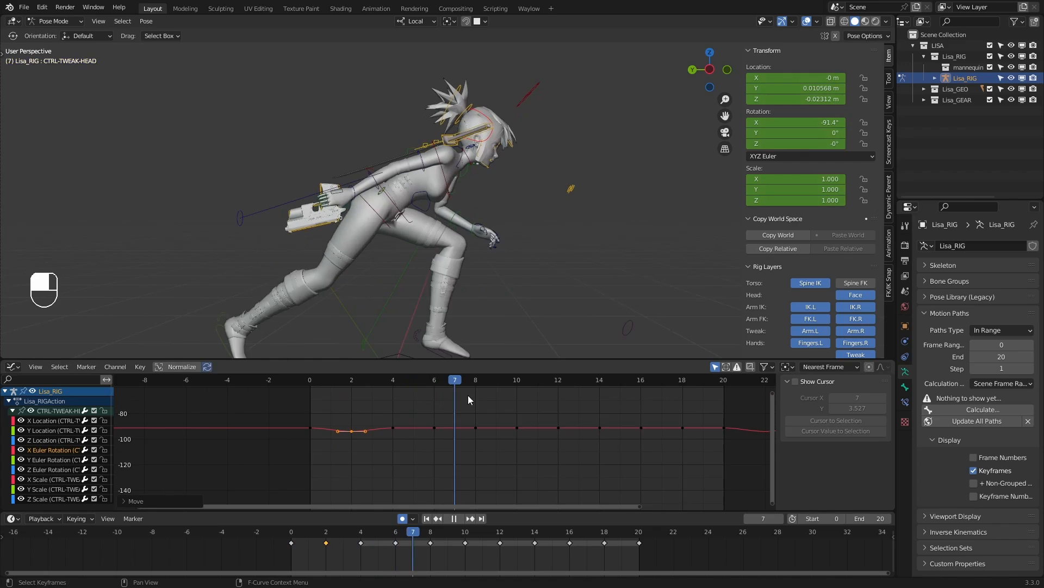
left_click_drag(468, 395, 387, 442)
key("g")
key("y")
left_click(427, 438)
left_click(390, 448)
left_click(318, 380)
key("space")
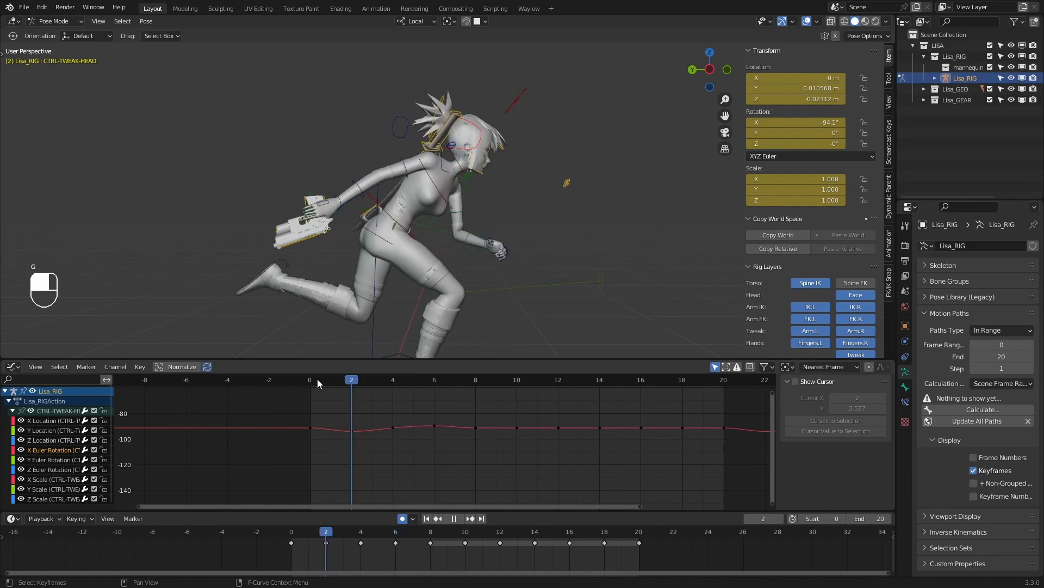
Lower the head control's X Euler Rotation key at frame 2 further, to about -96°
left_click_drag(318, 379, 354, 385)
left_click(350, 447)
key("g")
left_click(364, 416)
left_click_drag(365, 416, 342, 468)
key("g")
left_click(347, 461)
Lower the head control's X Euler Rotation key at frame 12 to about -96.3°
left_click_drag(344, 378, 479, 385)
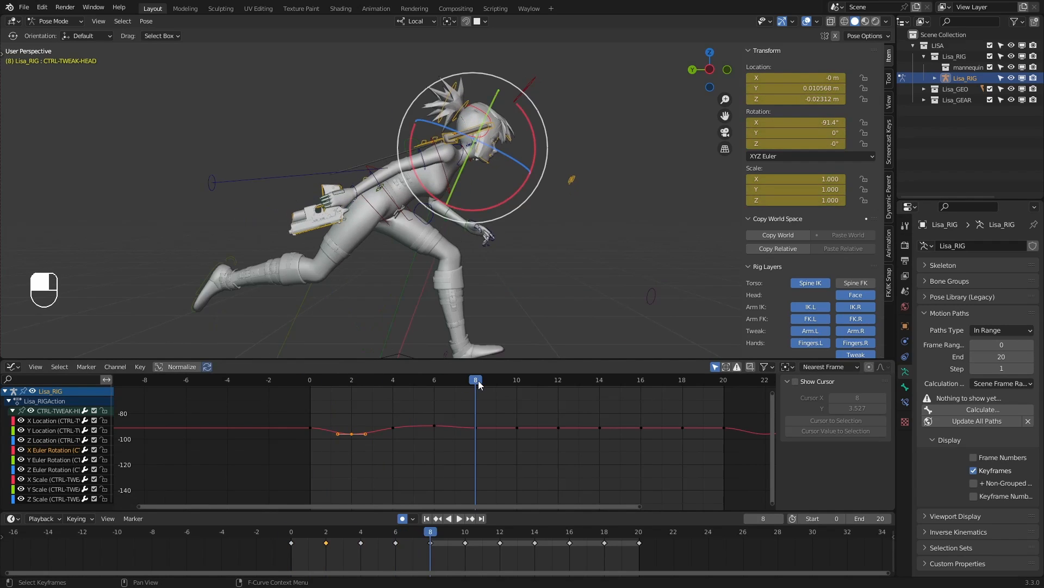
middle_click_drag(507, 419, 529, 408, "ctrl")
middle_click_drag(529, 408, 463, 411)
left_click_drag(413, 380, 488, 383)
key("g")
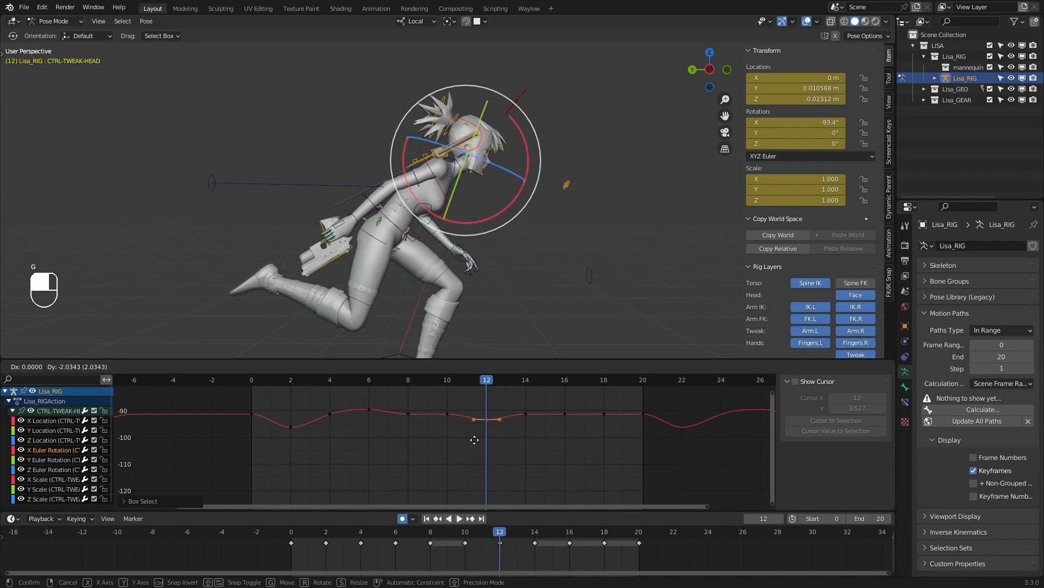
left_click(477, 444)
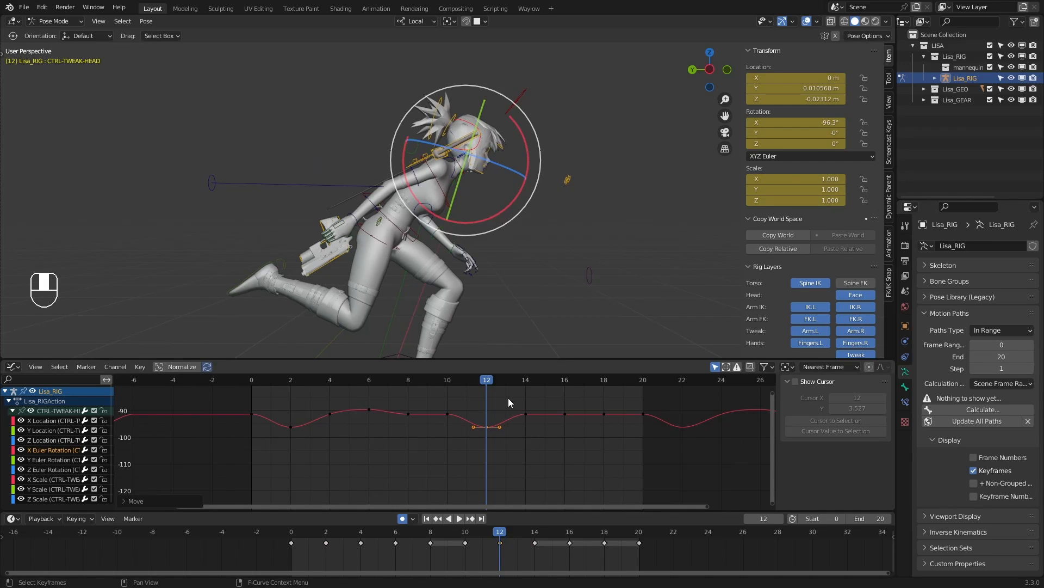
Slightly lower the head control's X Euler Rotation key at frame 14 and slightly raise the one at frame 8
left_click_drag(508, 398, 547, 433)
key("g")
left_click(547, 436)
left_click_drag(481, 379, 427, 381)
left_click(409, 415)
key("g")
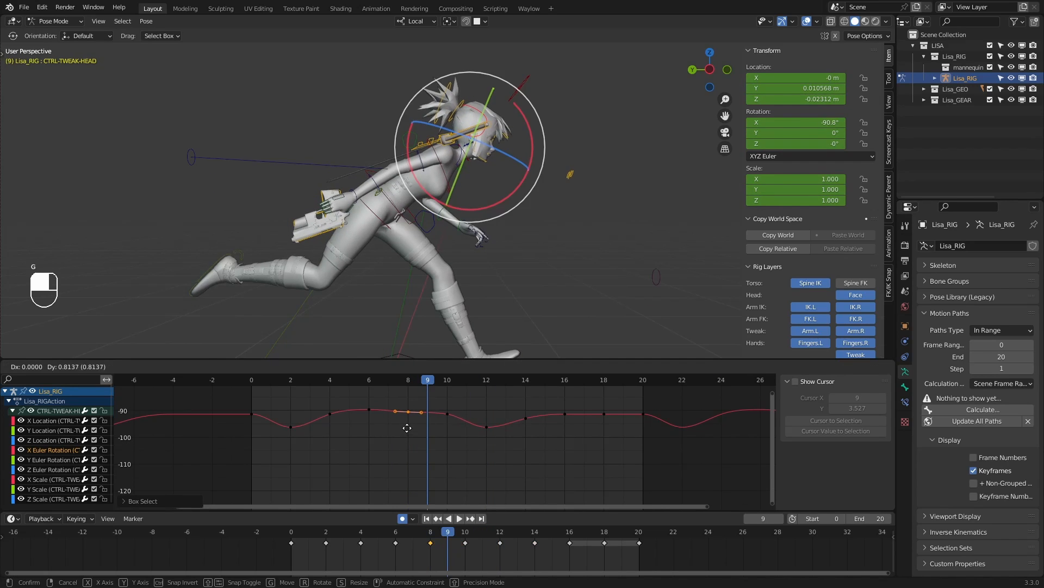
middle_click(407, 427)
left_click(407, 426)
key("space")
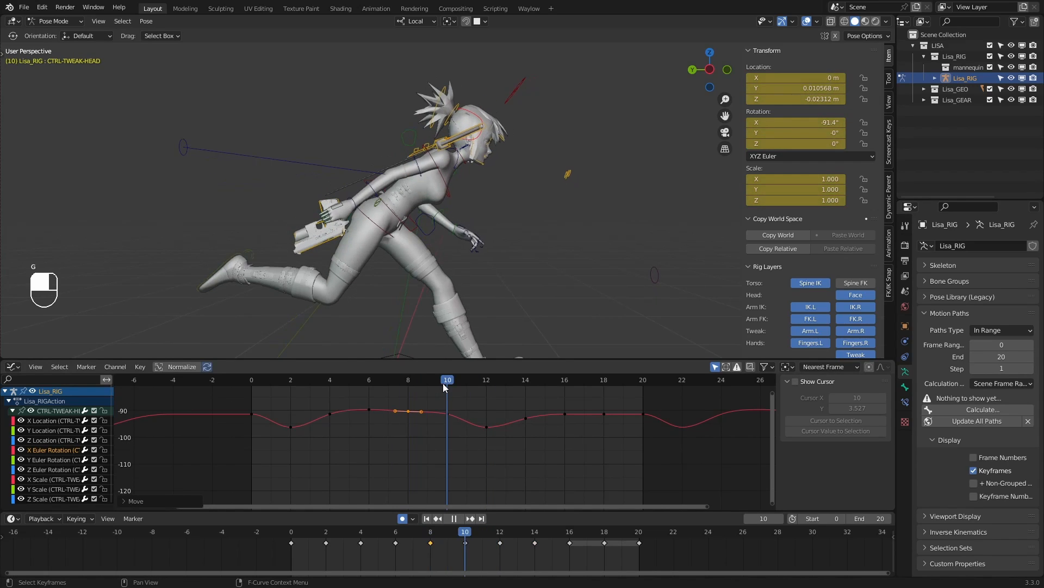
key("space")
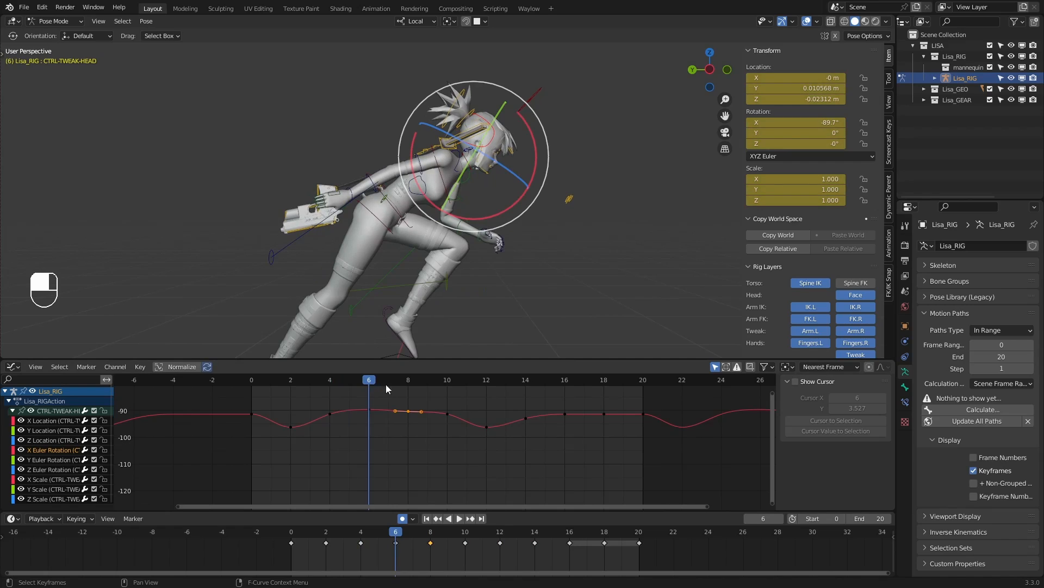
Raise the head control's X Euler Rotation keys at frame 6 to about -88.3° and at frame 8 to about -88.7°
left_click_drag(387, 384, 356, 421)
key("g")
left_click(371, 419)
left_click_drag(420, 396, 397, 434)
key("g")
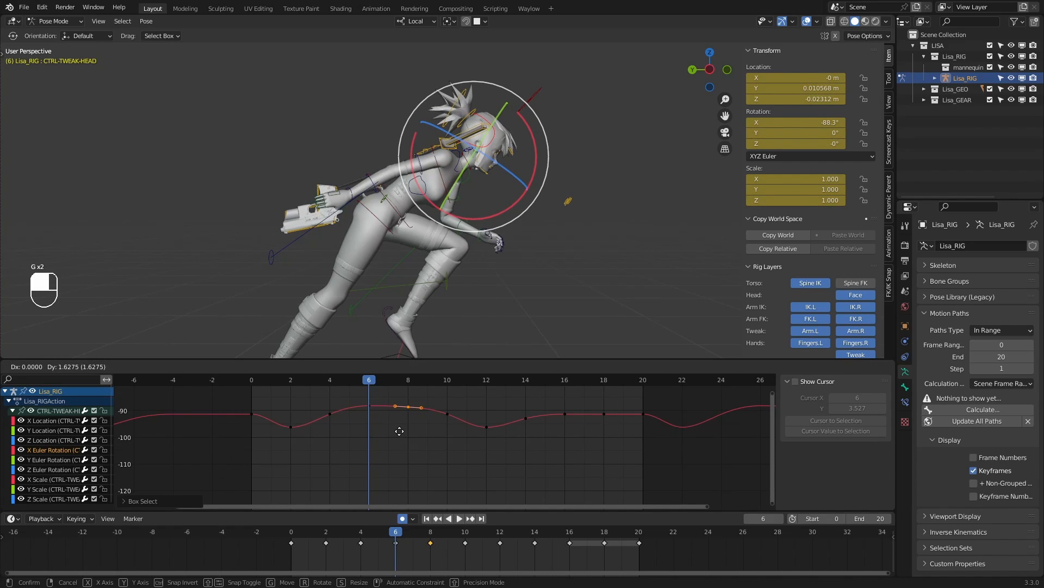
left_click(400, 431)
left_click_drag(384, 386, 416, 424)
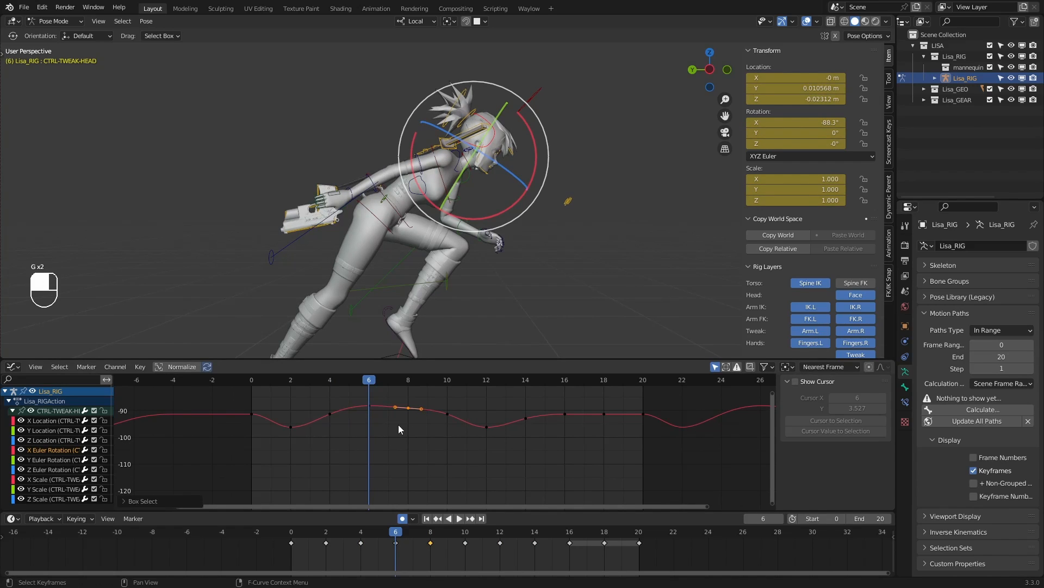
key("g")
left_click(399, 423)
Scrub and play the run cycle from the side to check the head's nodding motion
left_click_drag(374, 383, 428, 401)
key("space")
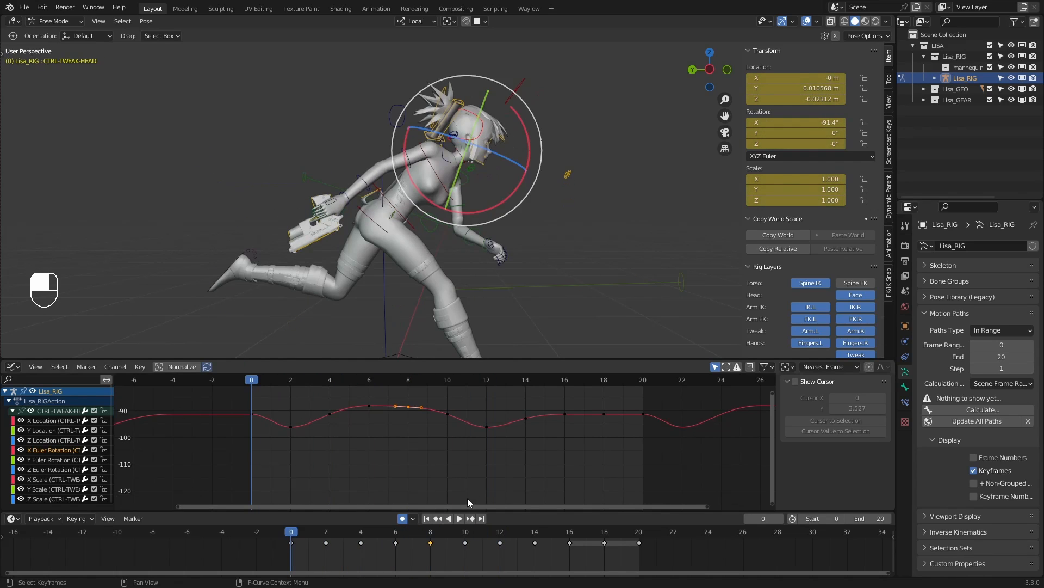
mouse_move(524, 276)
middle_mouse_down()
mouse_move(382, 275)
mouse_move(524, 274)
middle_mouse_up()
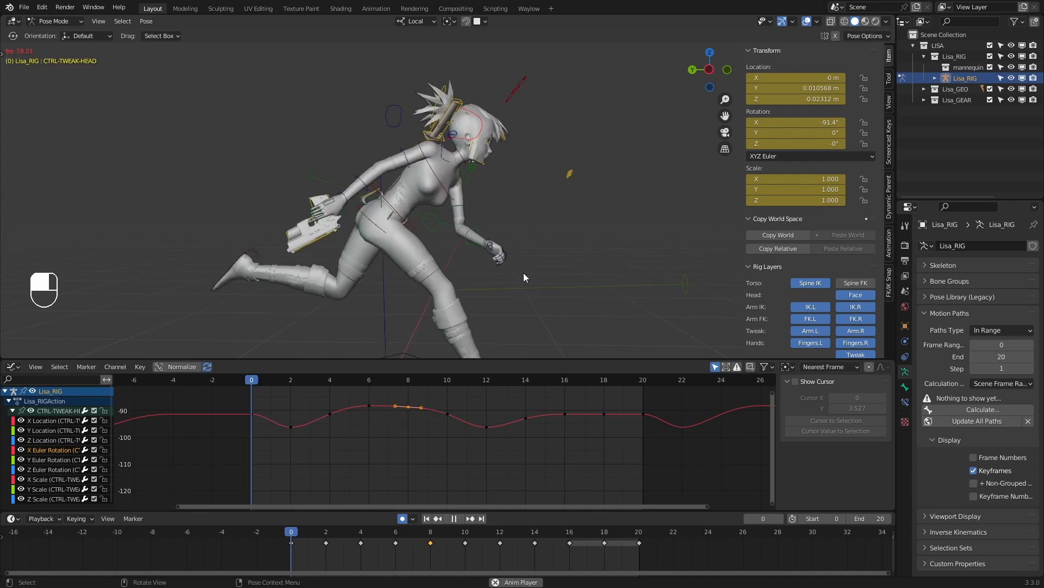
left_click(454, 518)
Select the head control's X Euler Rotation curve and make its extrapolation cyclic
left_click_drag(591, 400, 584, 429)
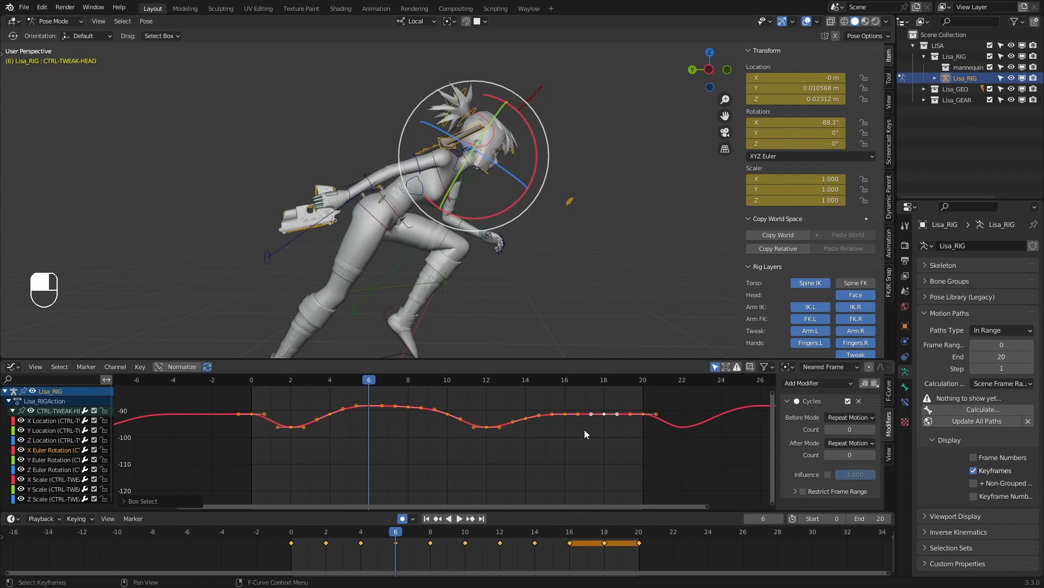
key("shift+e")
left_click(584, 429)
left_click(585, 442)
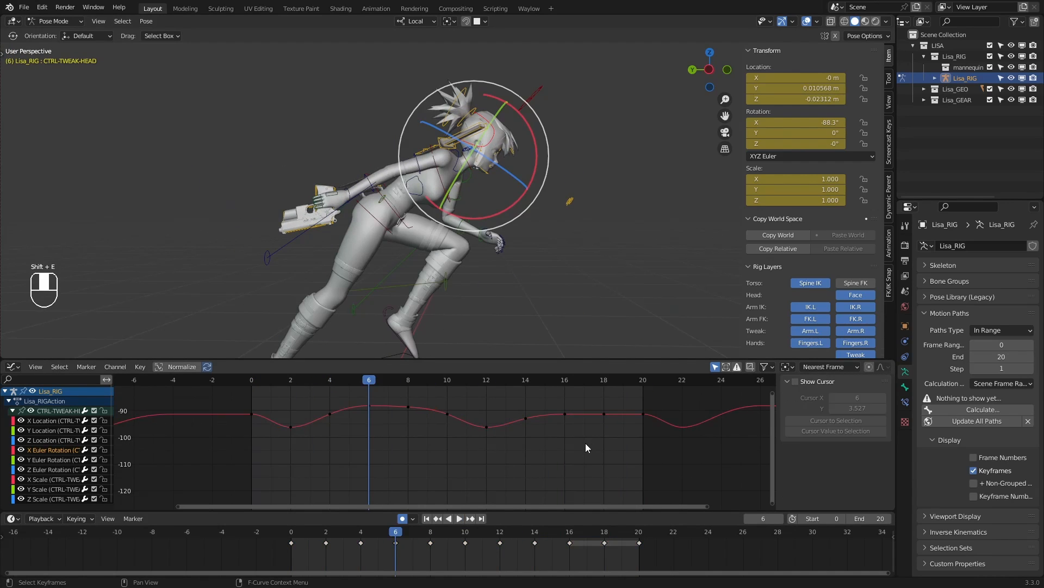
Raise the head control's X Euler Rotation keys at frame 18 to about -88.3° and at frame 16 to about -89.8°
scroll(480, 426, "down", 2)
middle_click_drag(520, 397, 448, 418, "ctrl")
left_click_drag(334, 382, 489, 397)
left_click_drag(492, 400, 485, 454)
left_click_drag(469, 381, 568, 402)
left_click_drag(584, 422, 521, 414)
key("g")
left_click(566, 440)
key("g")
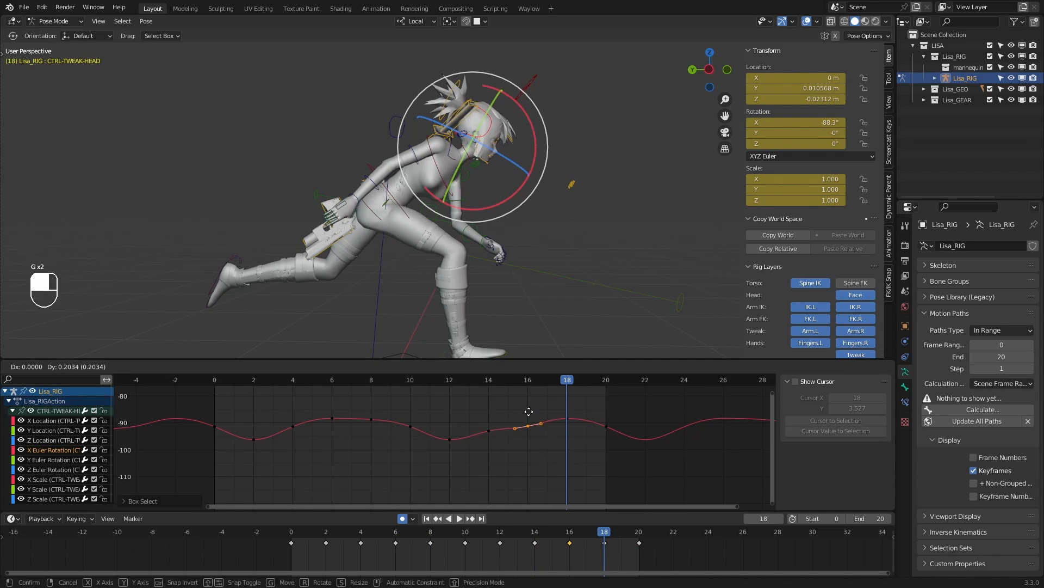
left_click(529, 409)
Copy the head control's frame 8 X rotation onto its frame 18 key, setting it to -88.7°
left_click_drag(400, 404, 360, 433)
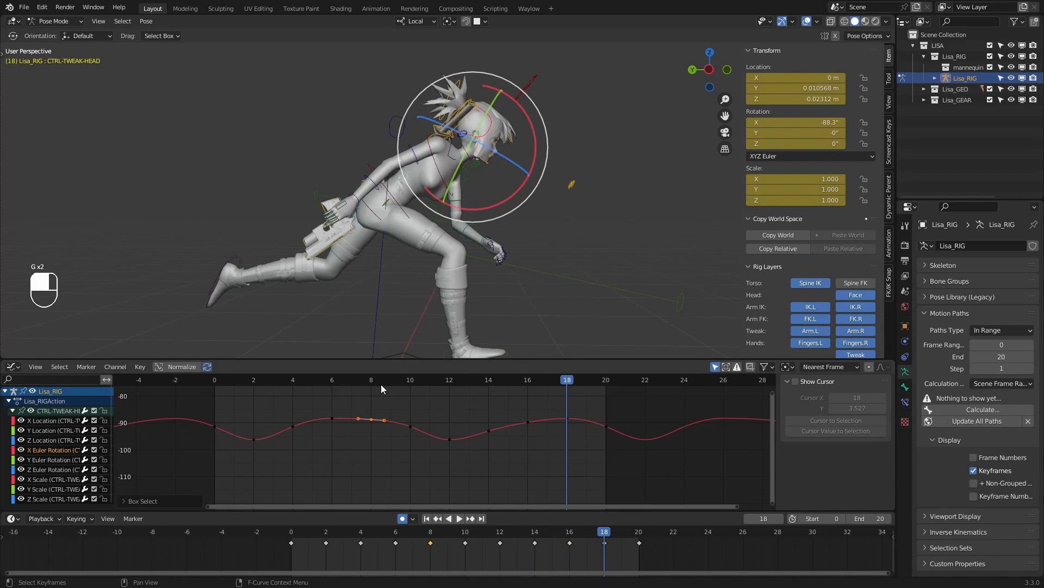
left_click(377, 380)
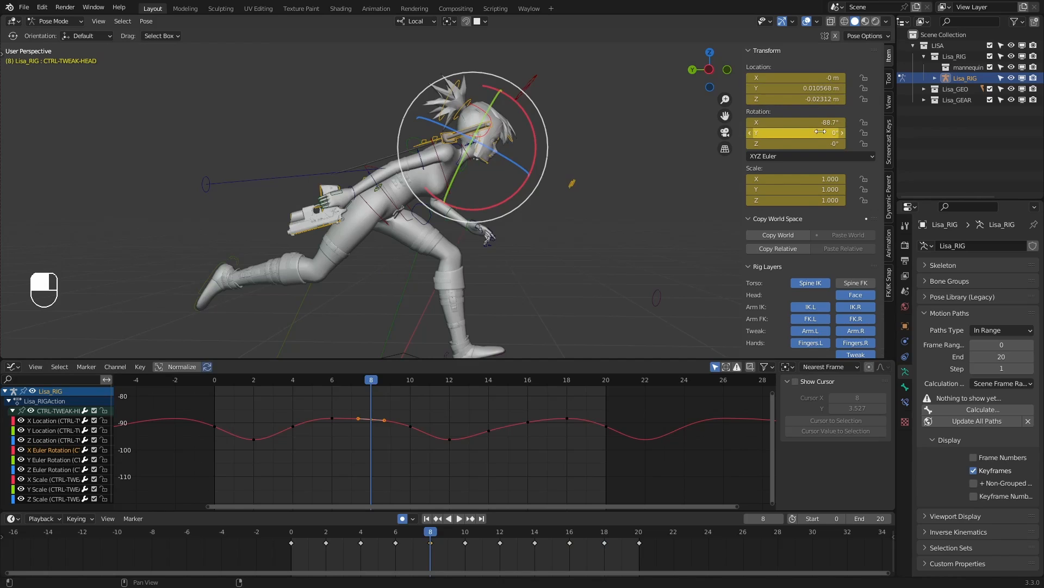
left_click(567, 381)
left_click_drag(578, 407, 557, 431)
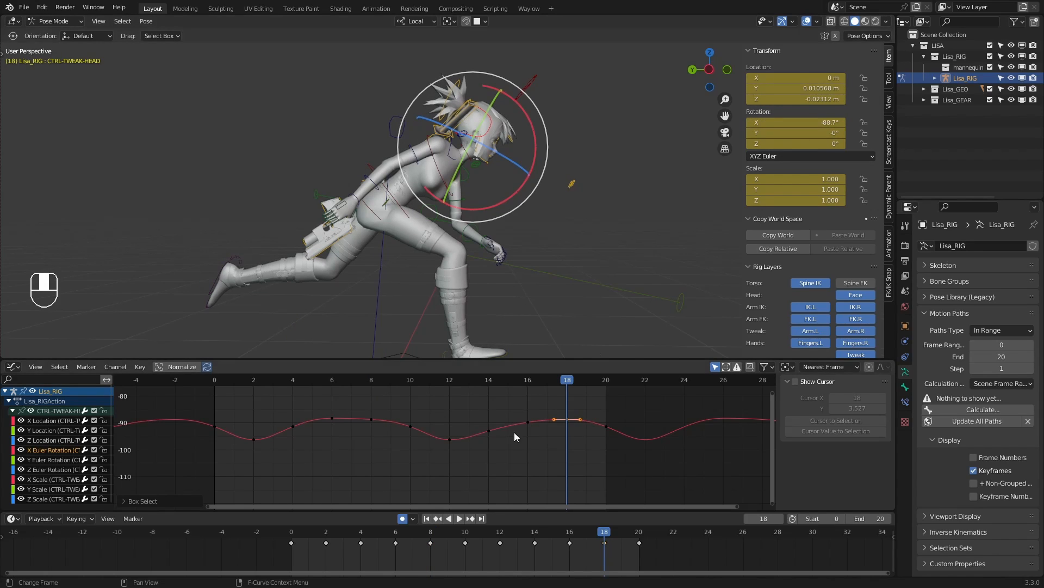
Copy the head control's frame 6 X rotation onto its frame 16 key, setting it to -88.3°
left_click_drag(351, 387, 321, 428)
left_click(332, 380)
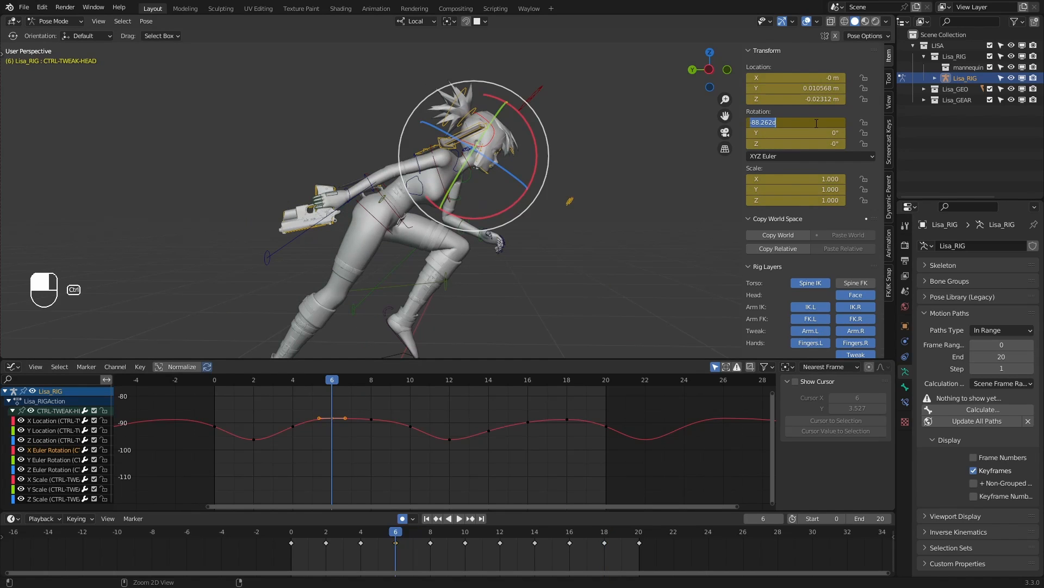
left_click(528, 379)
left_click_drag(540, 404, 525, 435)
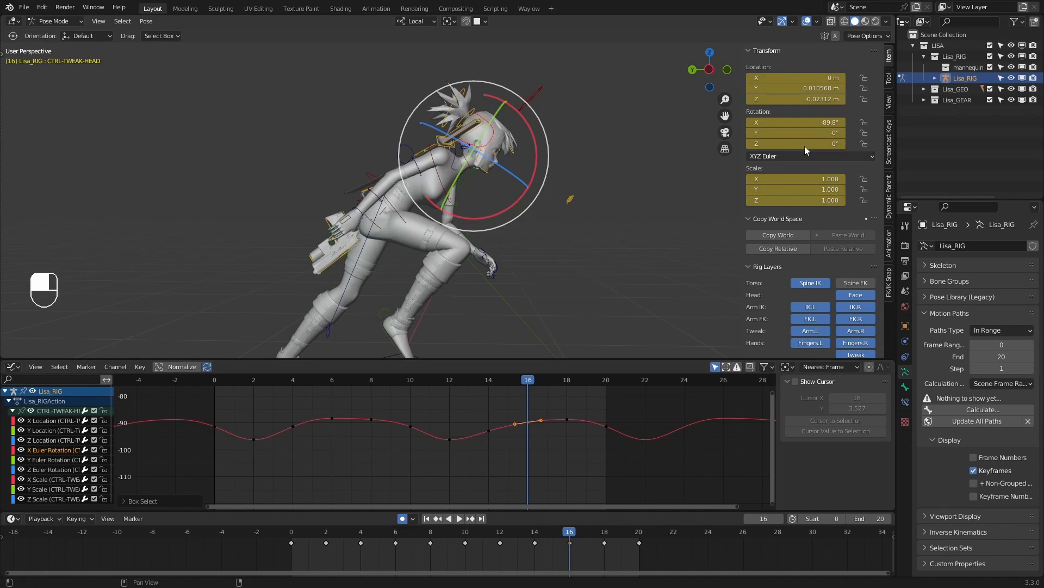
left_click_drag(805, 122, 814, 121)
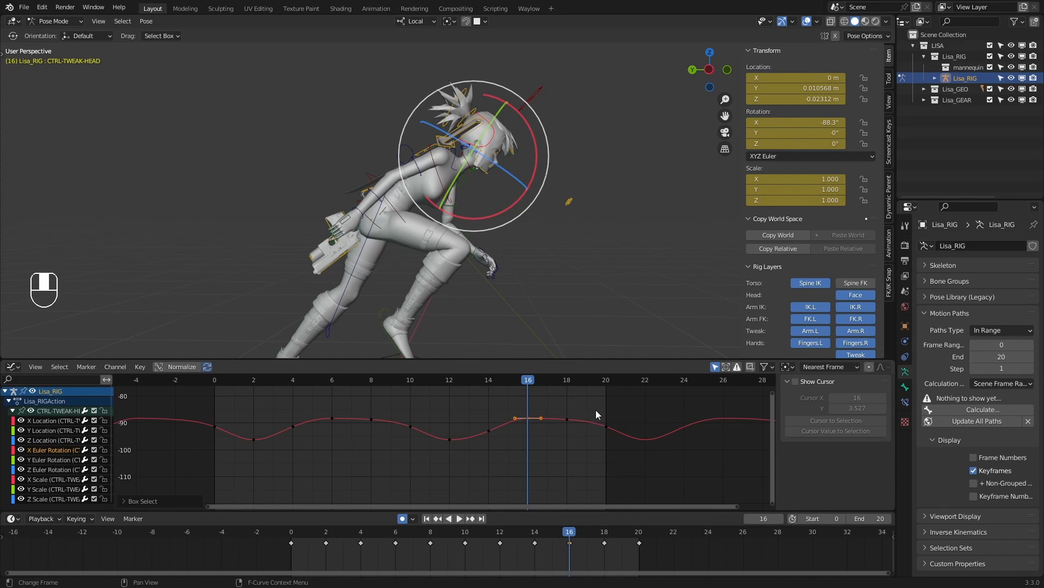
Copy the head control's frame 4 X rotation onto its frame 14 key, setting it to -91.4°
left_click(291, 382)
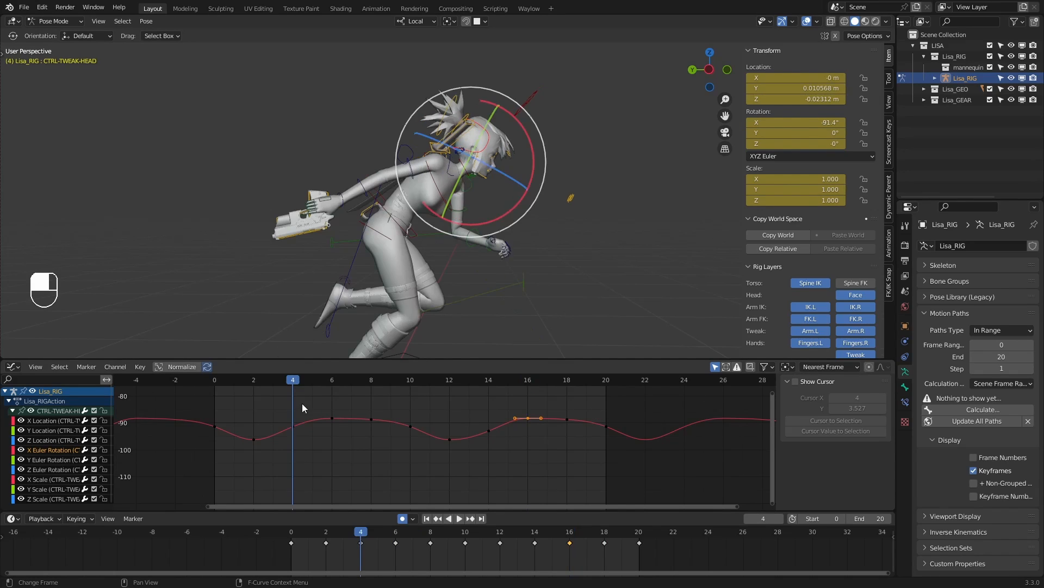
left_click_drag(302, 403, 278, 461)
double_click(796, 121)
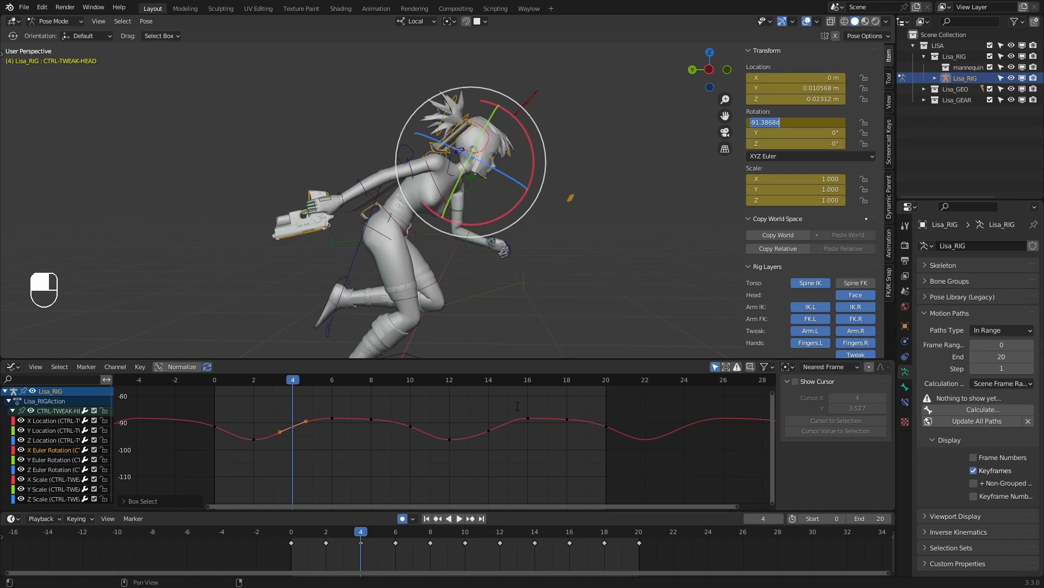
type("-93")
key("Return")
left_click(489, 380)
left_click_drag(496, 406, 478, 453)
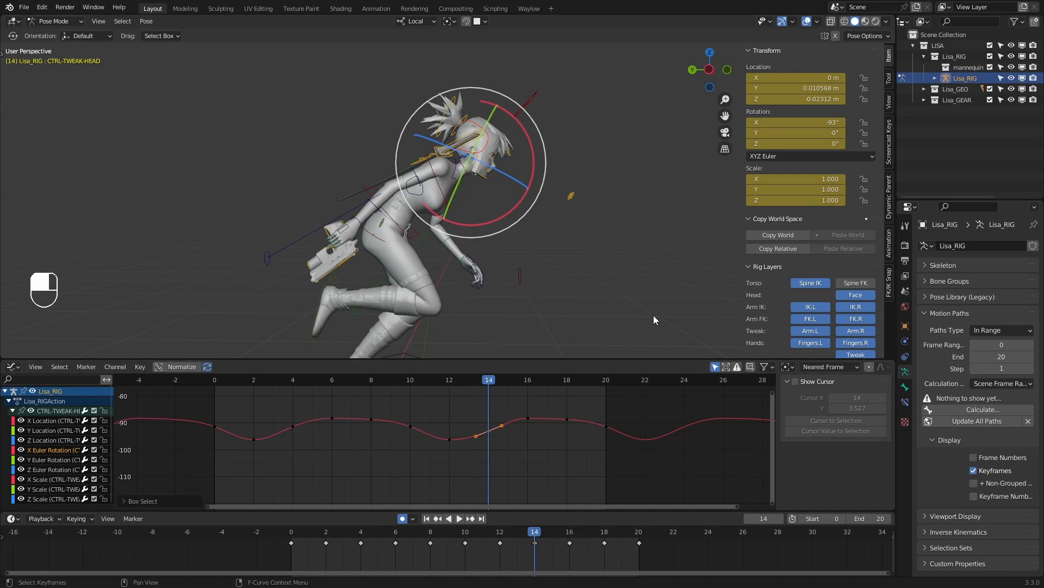
left_click_drag(795, 122, 806, 122)
left_click(522, 412)
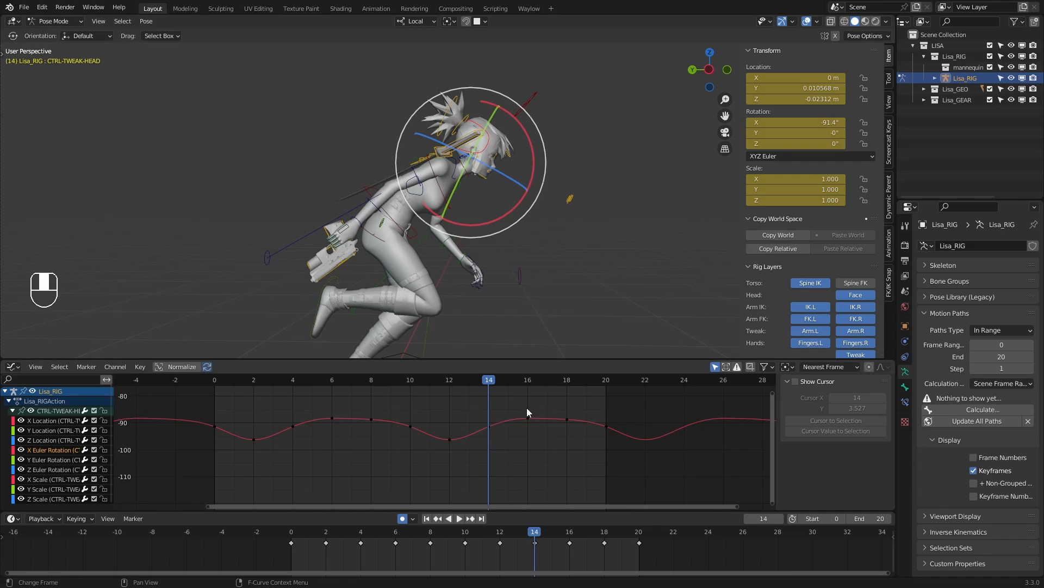
Play back the run cycle to review the matched head nods
left_click_drag(497, 381, 254, 380)
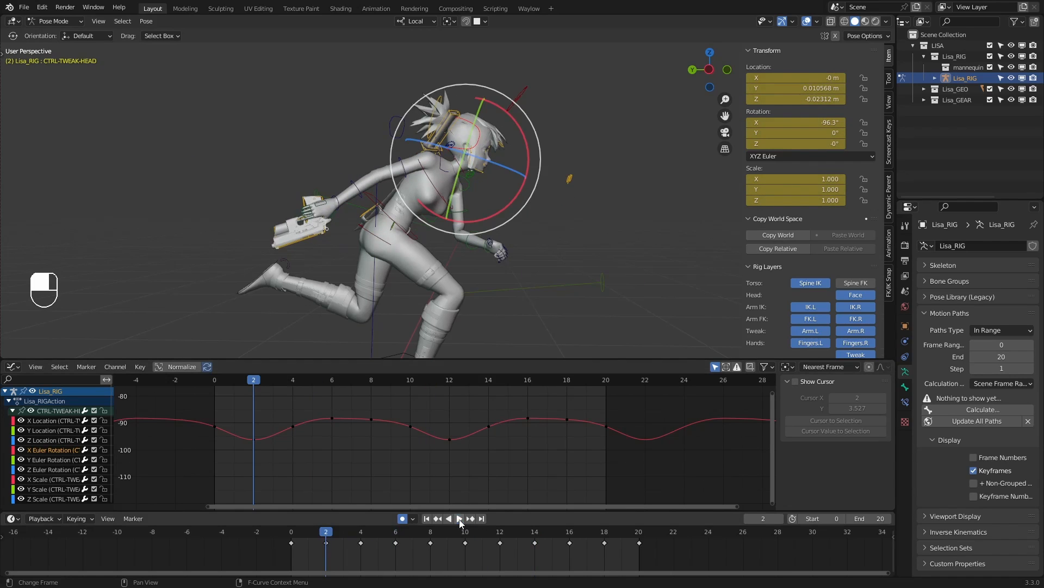
left_click(460, 519)
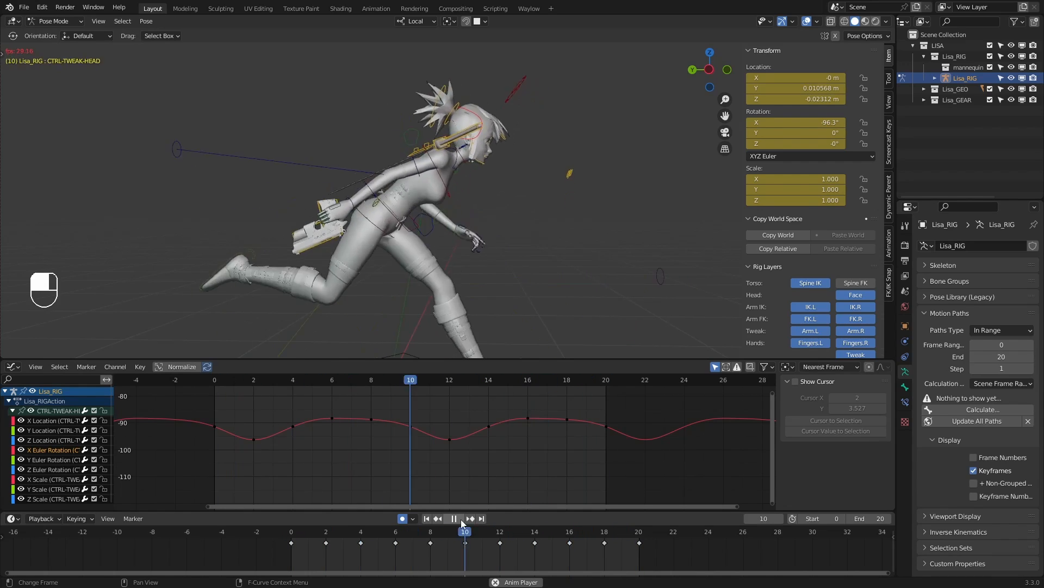
key("Escape")
key("shift+Left")
key("space")
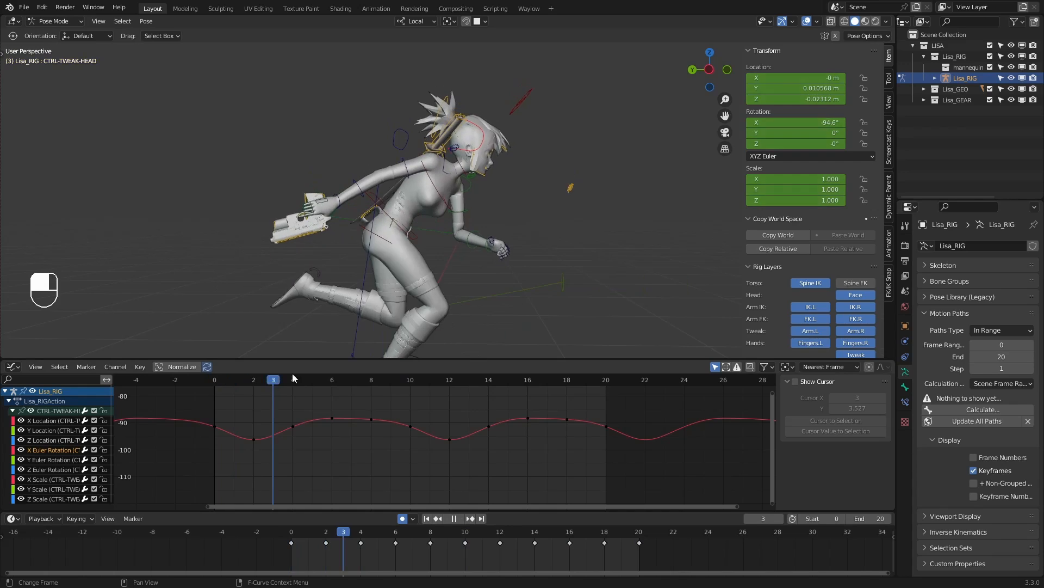
key("space")
Raise the head control's X Euler Rotation key at frame 8 to about -84.9°
left_click_drag(346, 410, 368, 383)
left_click(371, 380)
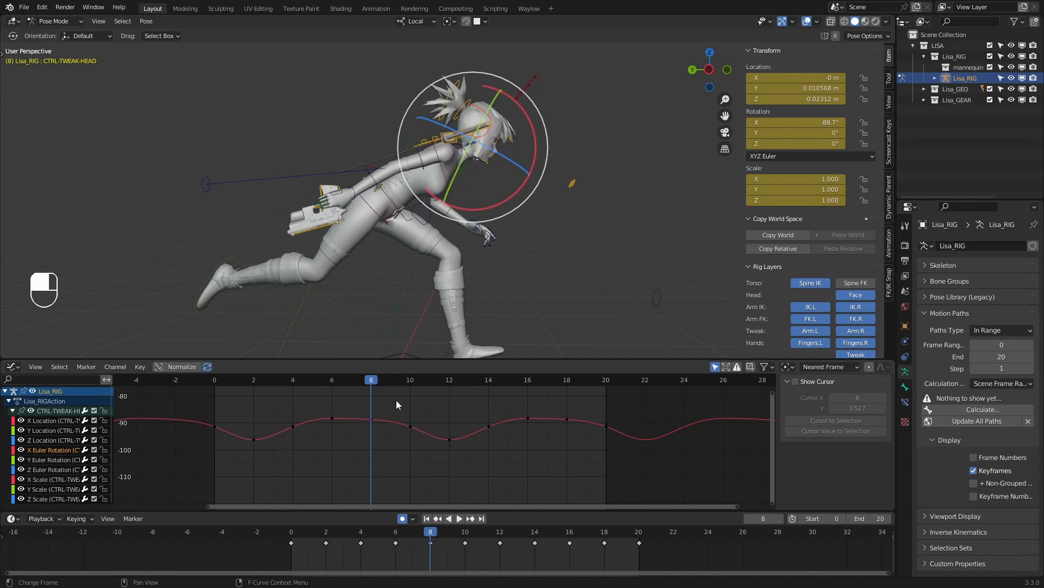
left_click(371, 418)
key("g")
left_click(373, 440)
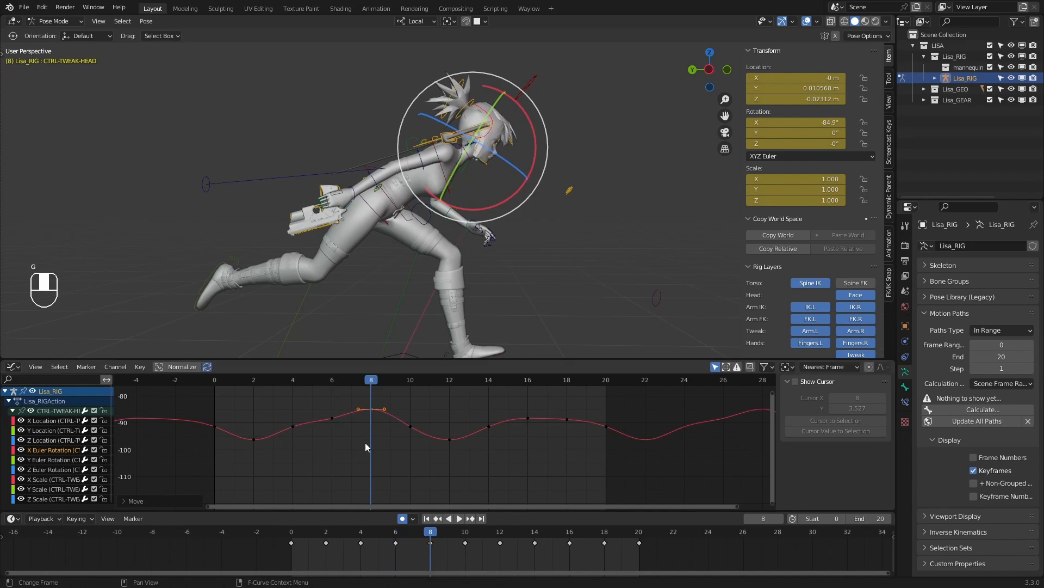
Raise the head control's frame 6 X rotation key to about -87° and lower its frame 4 key to about -91.8°
left_click_drag(324, 406, 352, 439)
key("g")
left_click(354, 424)
left_click_drag(288, 415, 312, 438)
key("g")
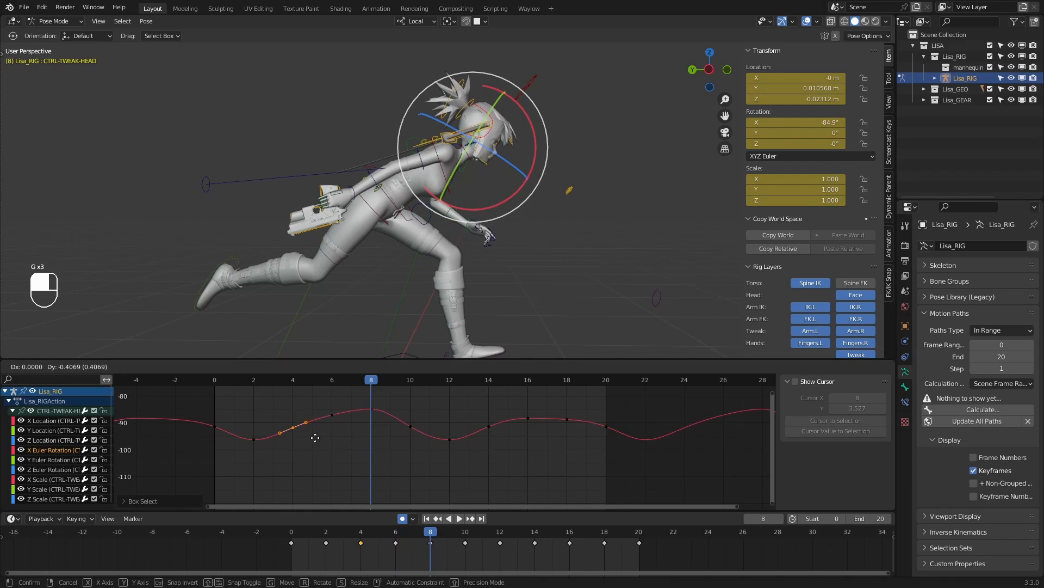
left_click(315, 438)
Copy the head control's frame 8 X rotation onto its frame 18 key, setting it to -84.9°
key("space")
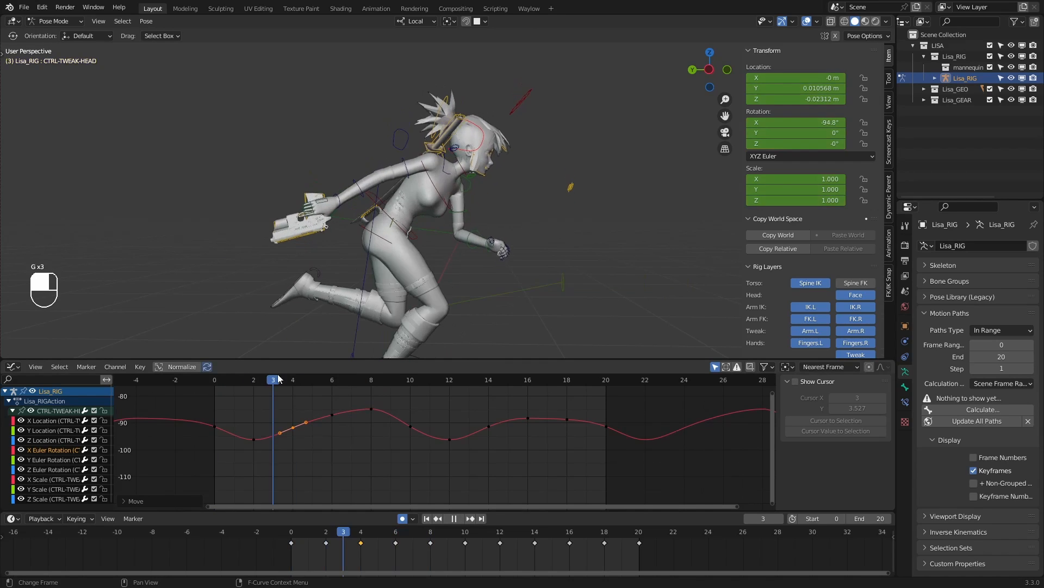
left_click_drag(352, 379, 366, 422)
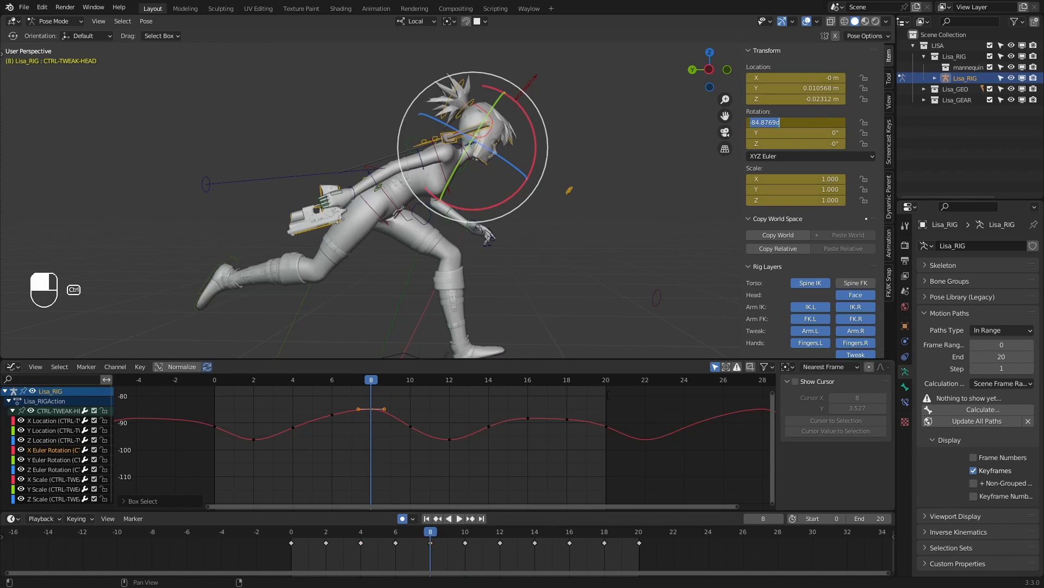
left_click(567, 382)
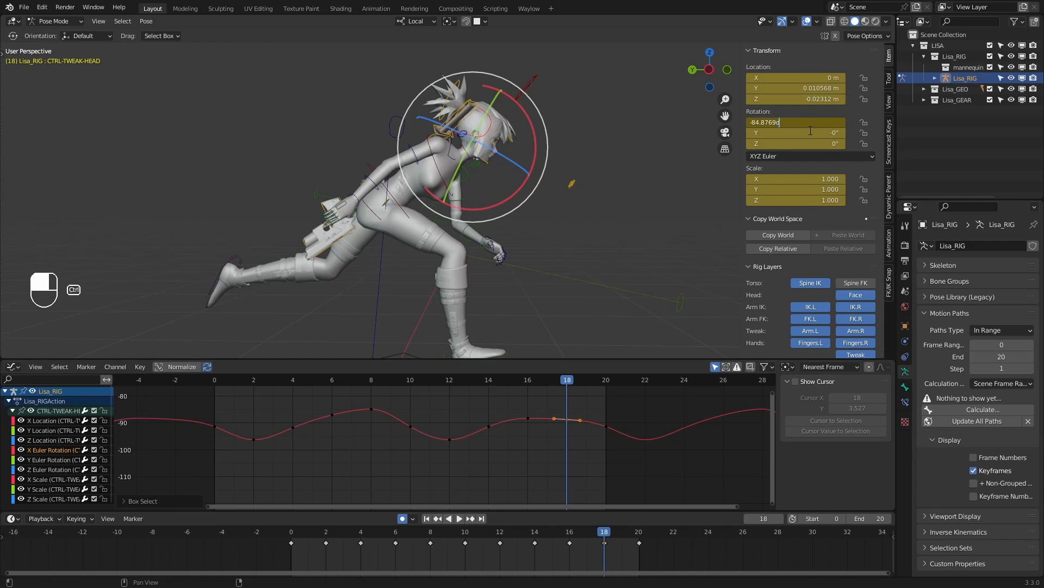
key("ctrl+v")
Lower the head control's frame 14 X rotation key slightly and raise its frame 16 key to about -87°
left_click_drag(507, 409, 472, 432)
key("g")
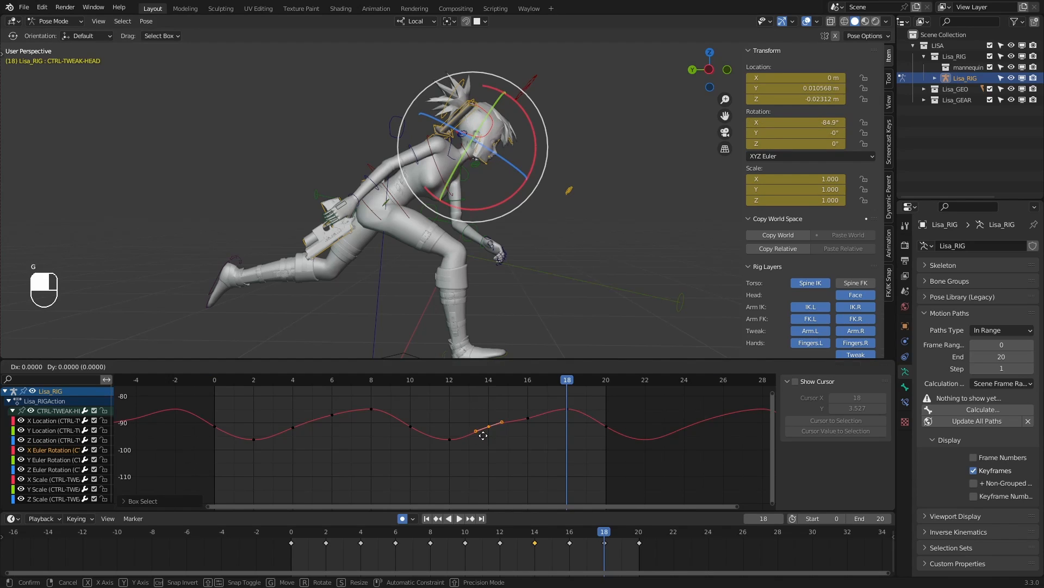
left_click(484, 437)
left_click_drag(517, 407, 537, 428)
key("g")
left_click(536, 425)
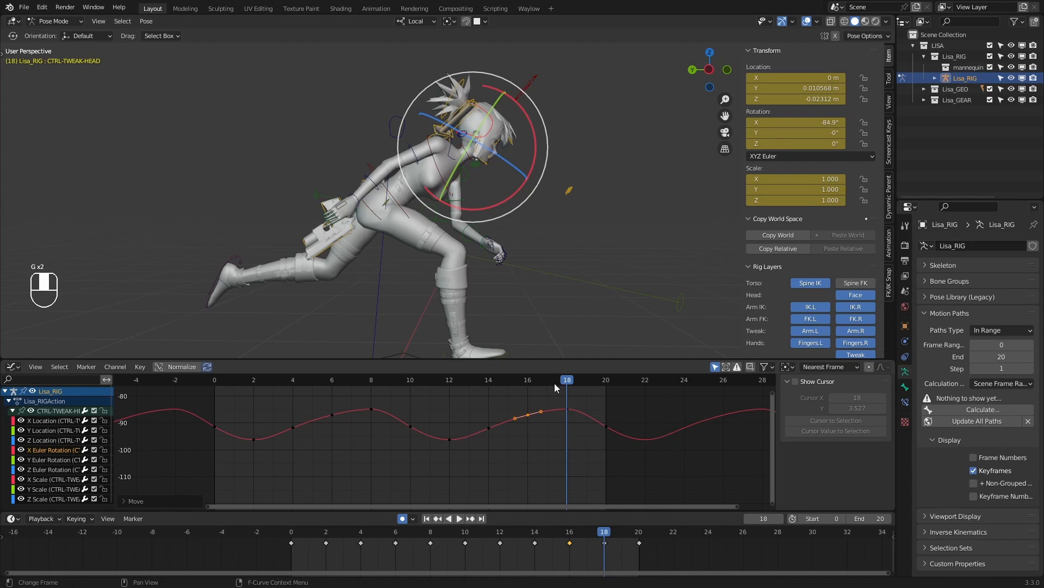
Scrub through and play the run cycle to check the stronger head nod
left_click_drag(234, 379, 527, 372)
key("space")
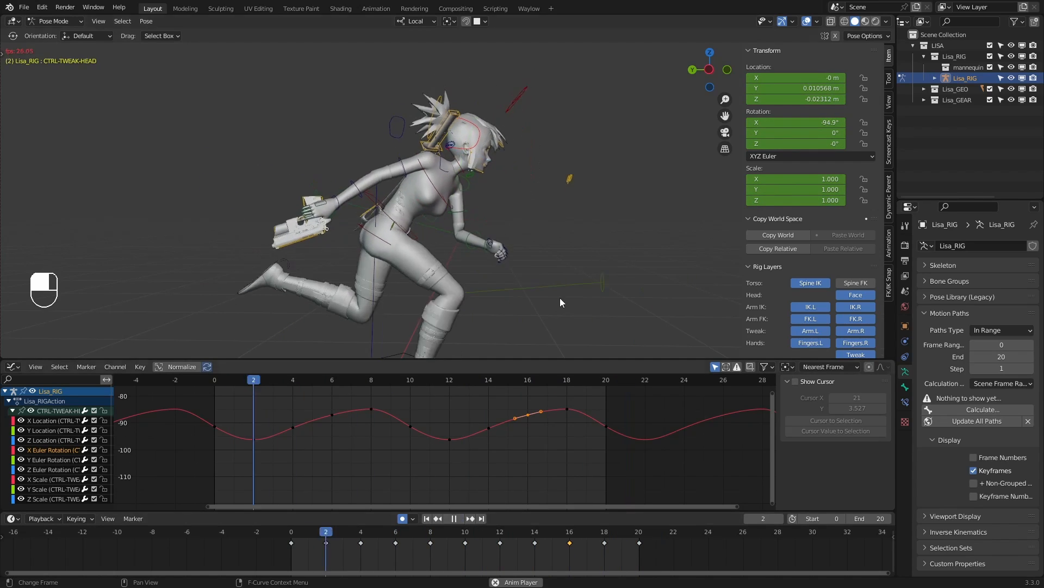
mouse_move(623, 273)
middle_mouse_down()
mouse_move(511, 262)
mouse_move(619, 268)
middle_mouse_up()
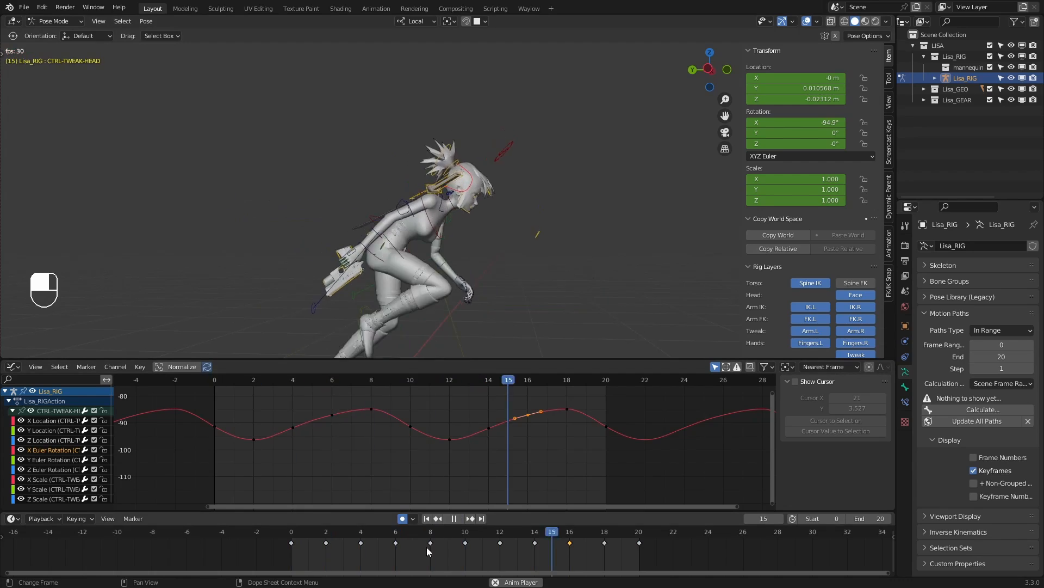
left_click(462, 517)
Select the neck control at frame 0 and show its X Euler Rotation curve
left_click(292, 533)
scroll(413, 326, "up", 2)
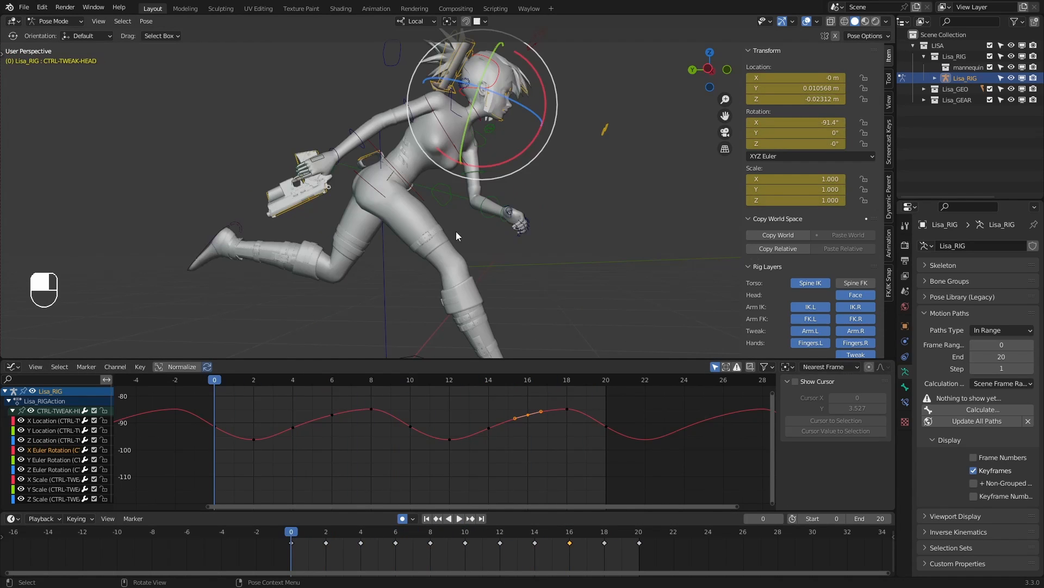
left_click(472, 113)
left_click(42, 451)
middle_click_drag(485, 492, 476, 429, "ctrl")
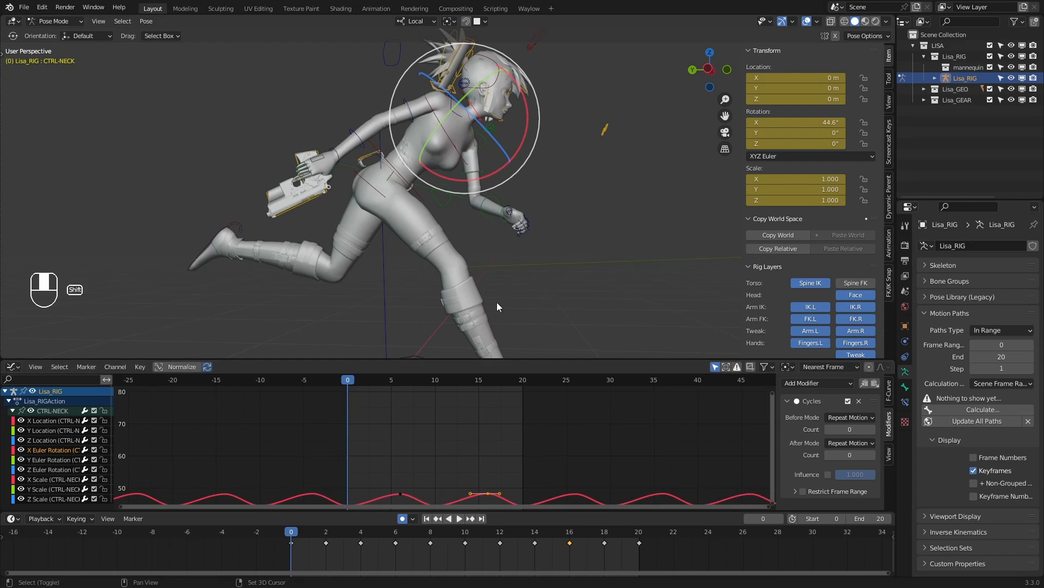
middle_click_drag(477, 392, 473, 395, "ctrl")
scroll(497, 288, "down", 3)
Lower the neck control's X Euler Rotation key at frame 6 to about 44°
middle_click_drag(498, 288, 530, 275)
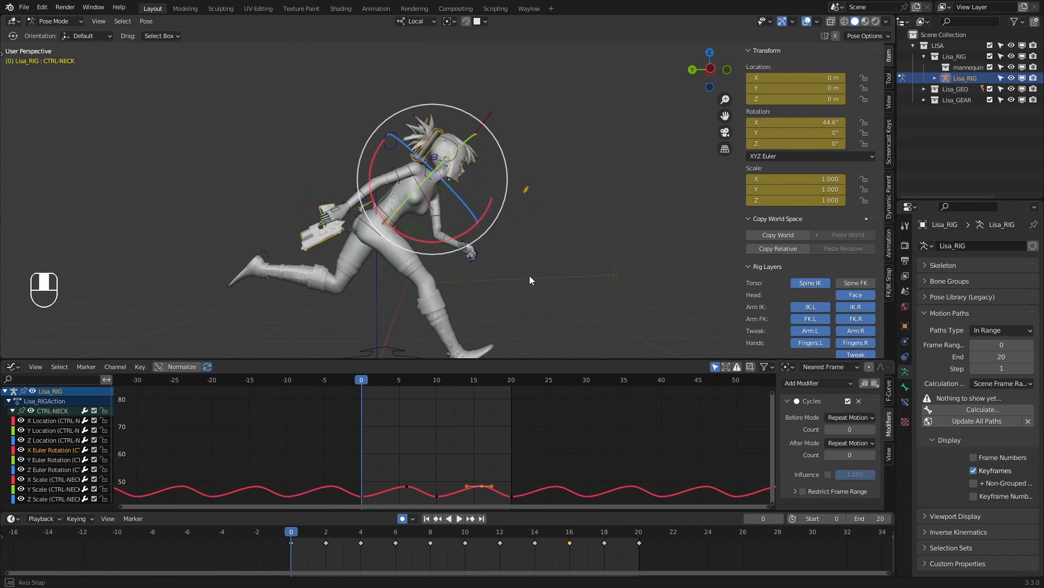
key("space")
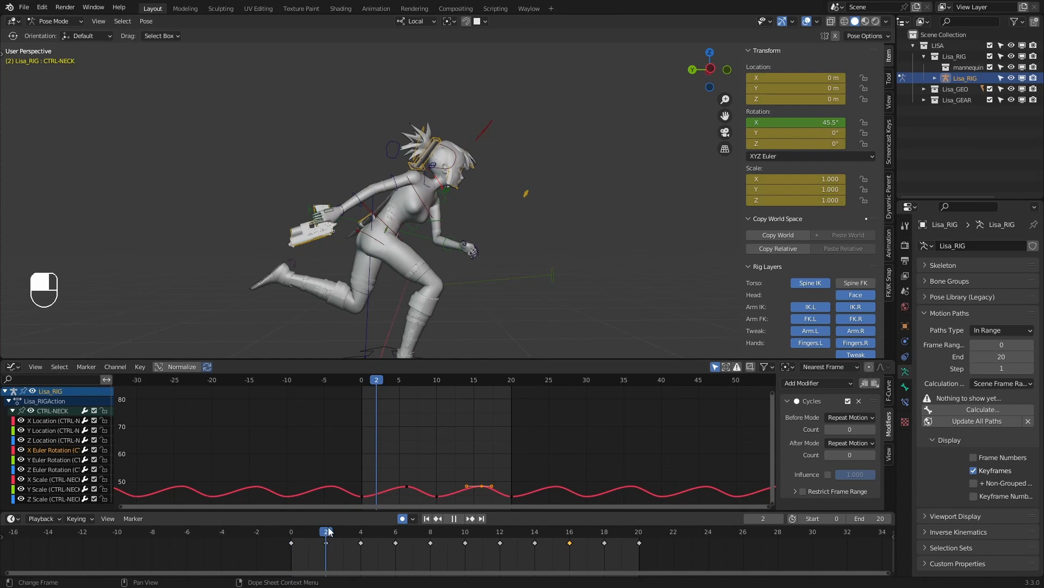
key("space")
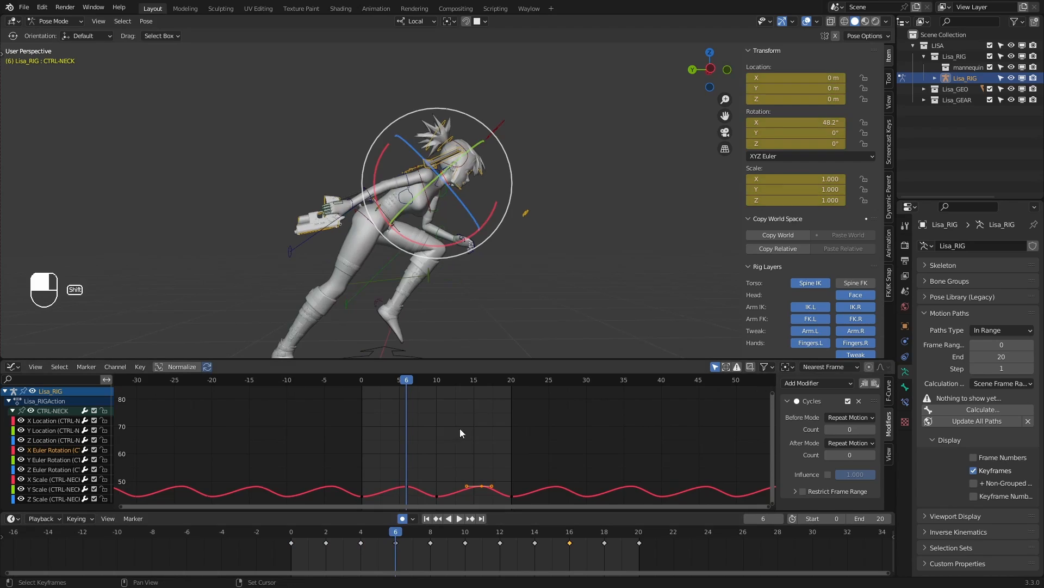
middle_click_drag(459, 430, 431, 394)
left_click_drag(398, 430, 364, 464)
key("g")
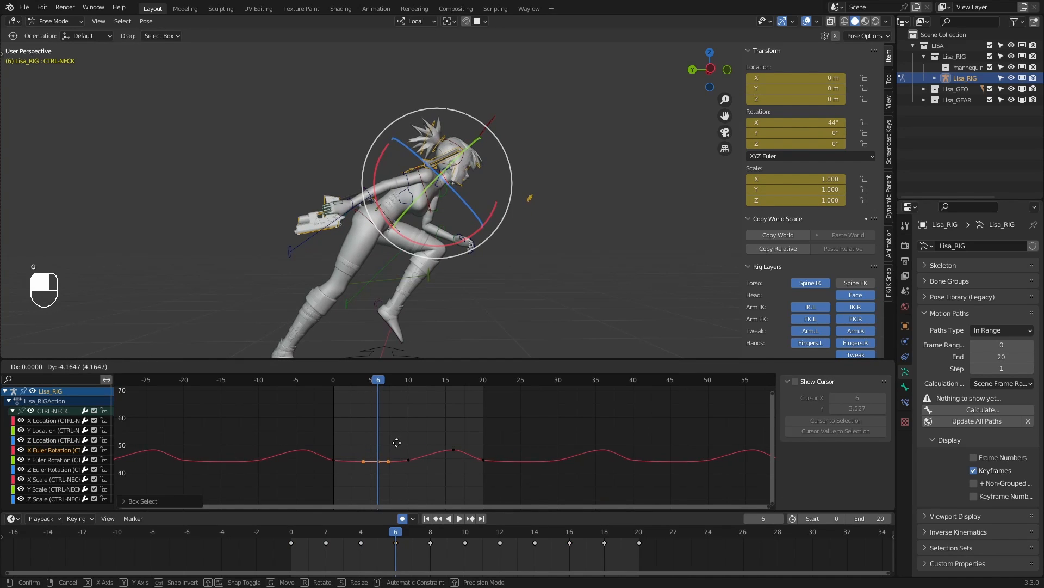
left_click(397, 443)
Lower the neck control's X Euler Rotation key at frame 16 to about 45°
left_click_drag(373, 377, 425, 381)
key("space")
middle_click_drag(446, 412, 438, 418)
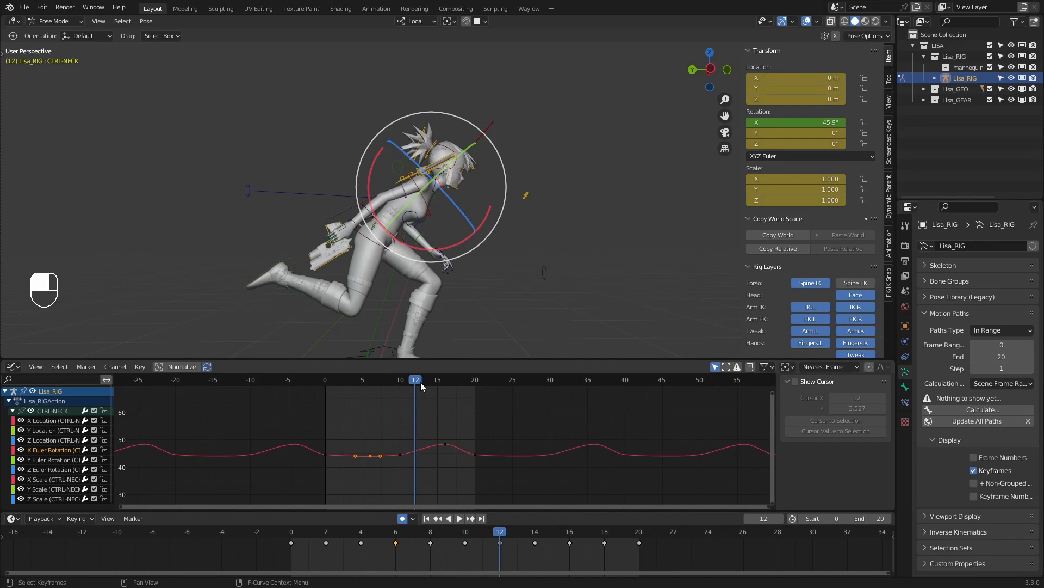
left_click_drag(421, 381, 449, 381)
left_click_drag(421, 438, 465, 460)
key("g")
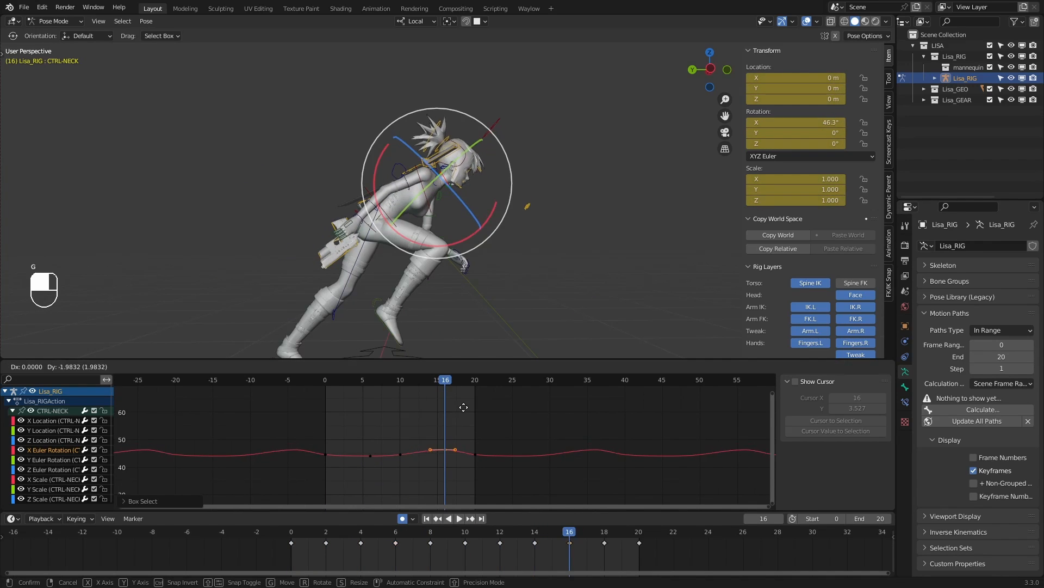
left_click(464, 409)
middle_click_drag(475, 449, 470, 432, "ctrl")
middle_click_drag(469, 432, 478, 387, "shift")
key("g")
left_click(484, 404)
Play back the run cycle from the side and the front to review the combined neck and head motion
left_click_drag(447, 379, 333, 377)
left_click(467, 518)
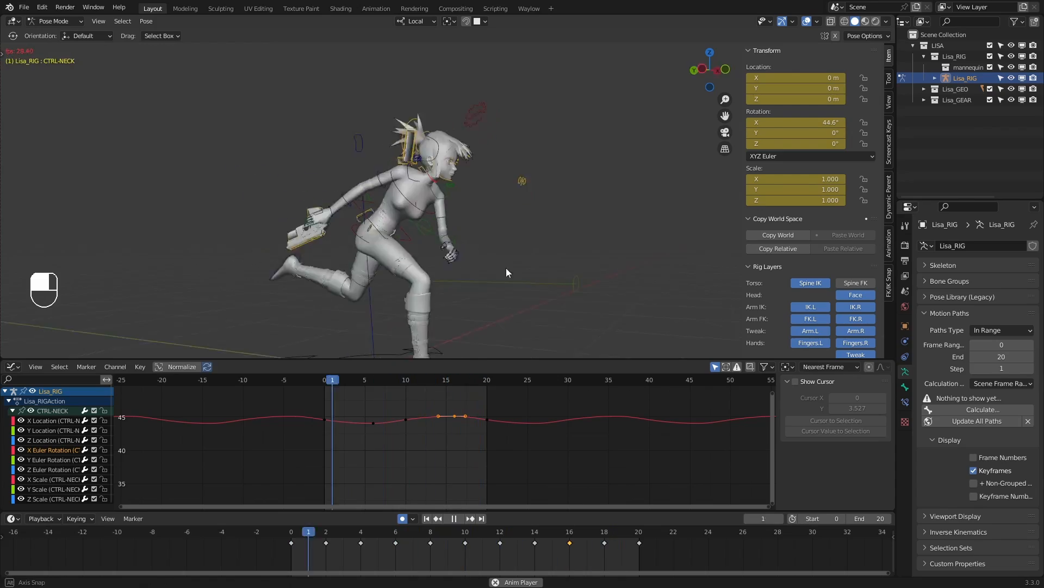
middle_click_drag(506, 266, 589, 230)
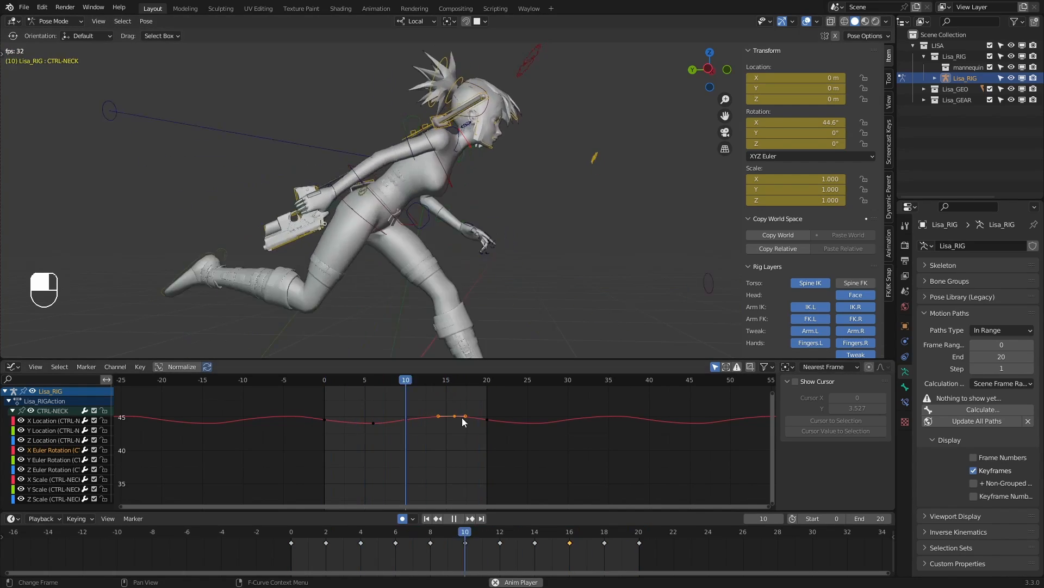
left_click(454, 518)
key("g")
right_click(476, 425)
middle_click_drag(506, 278, 436, 282)
left_click(459, 518)
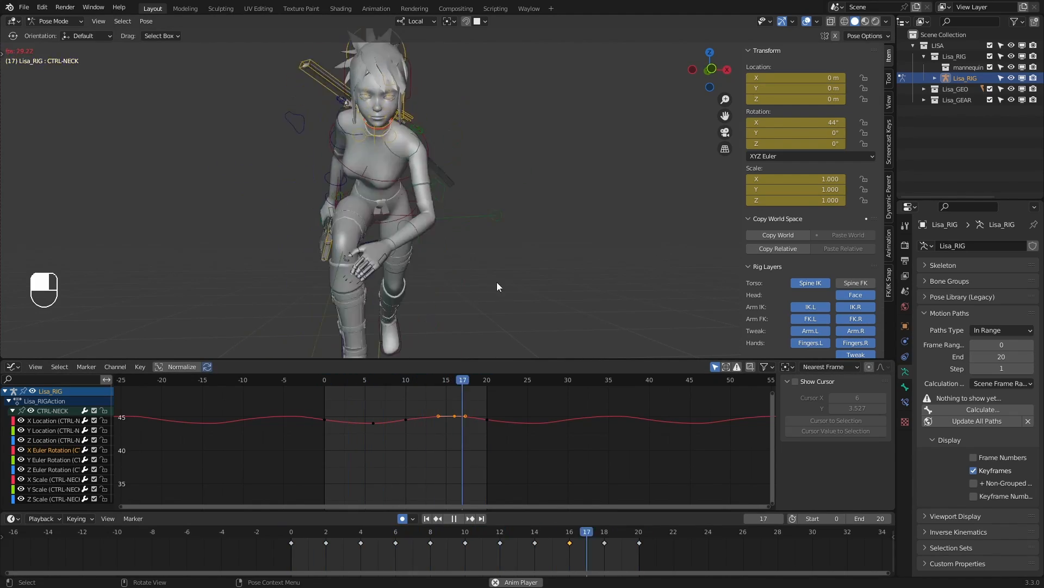
middle_click_drag(497, 287, 585, 283)
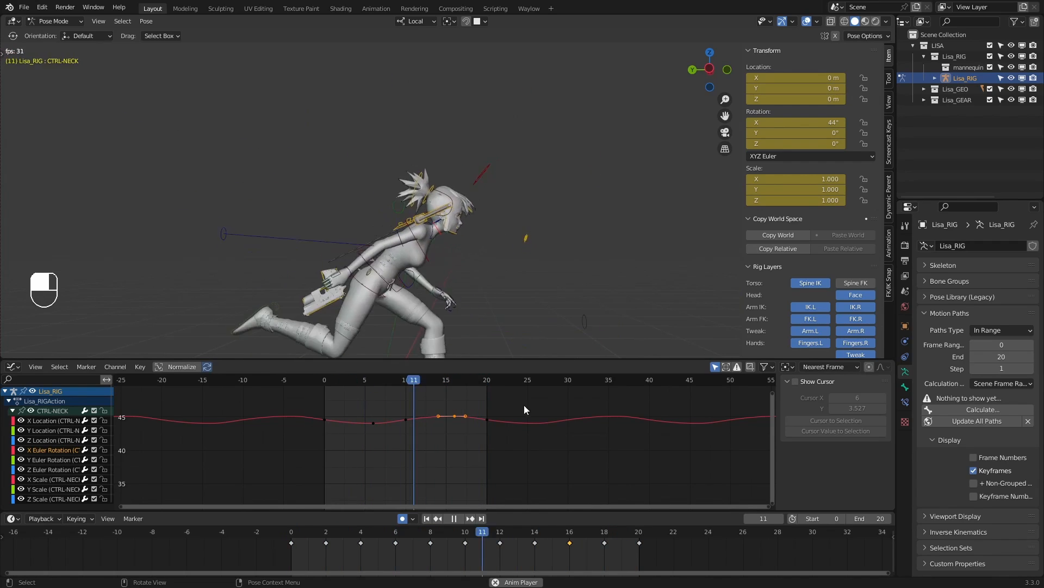
left_click(460, 520)
Select the ponytail controls at frame 0 and undo a trial rotation on them
left_click_drag(375, 530, 286, 516)
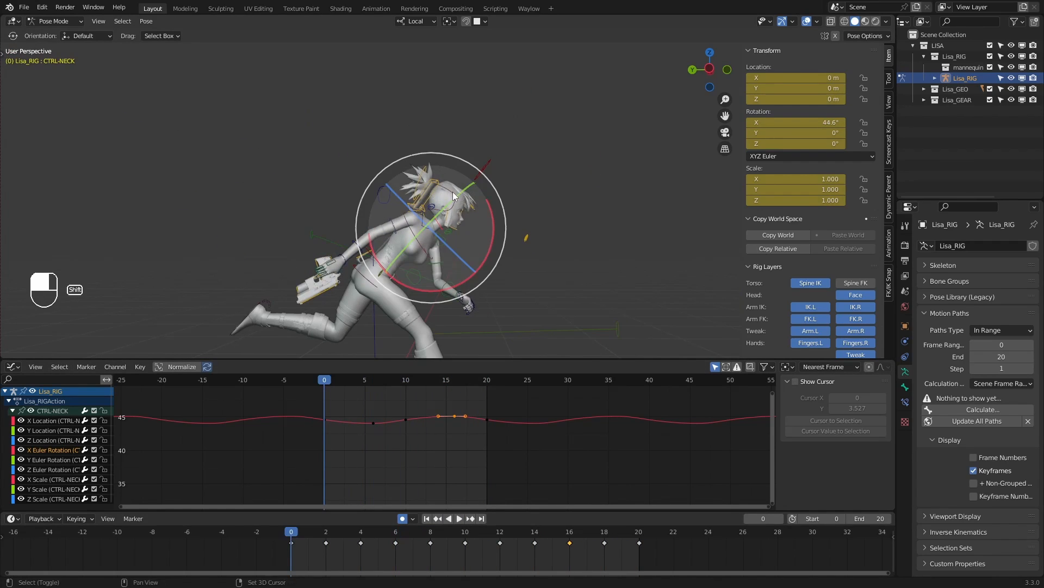
middle_click_drag(454, 196, 480, 215)
left_click(458, 156)
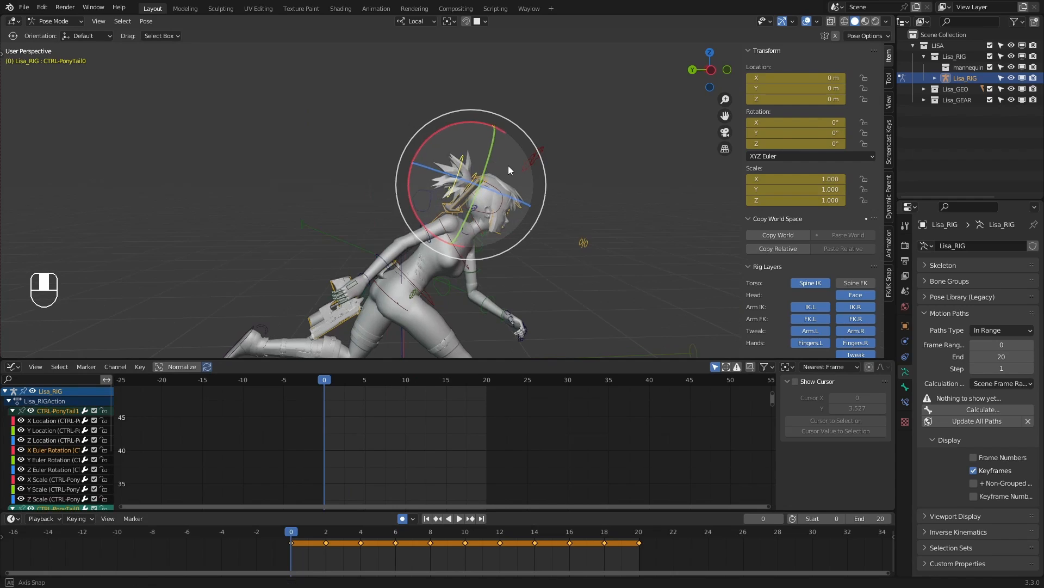
left_click_drag(462, 122, 447, 123)
key("ctrl+z")
middle_click_drag(599, 233, 586, 227)
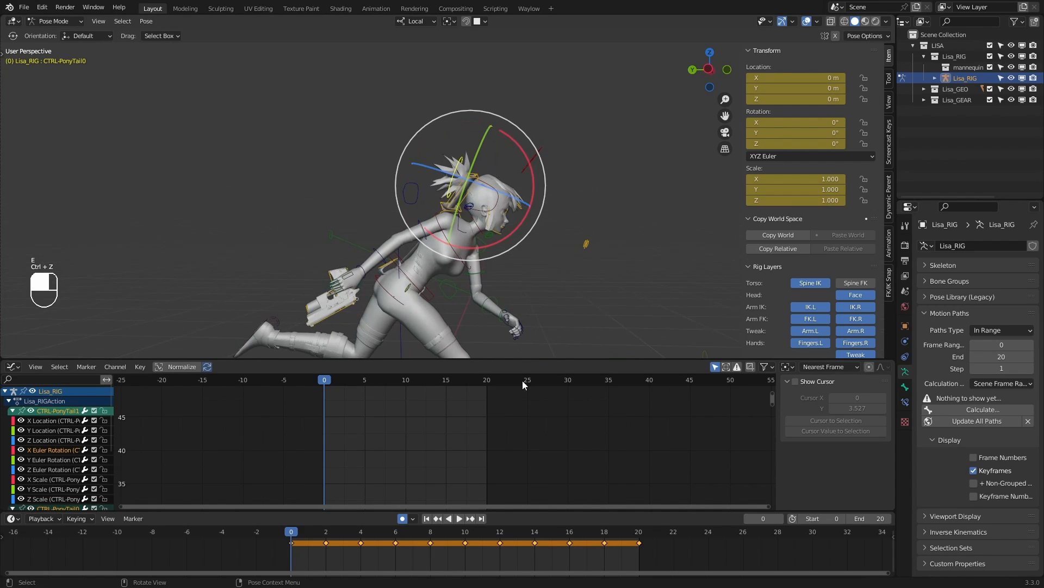
Rotate the ponytail controls slightly about their local X axis at frame 2
left_click_drag(306, 527, 323, 532)
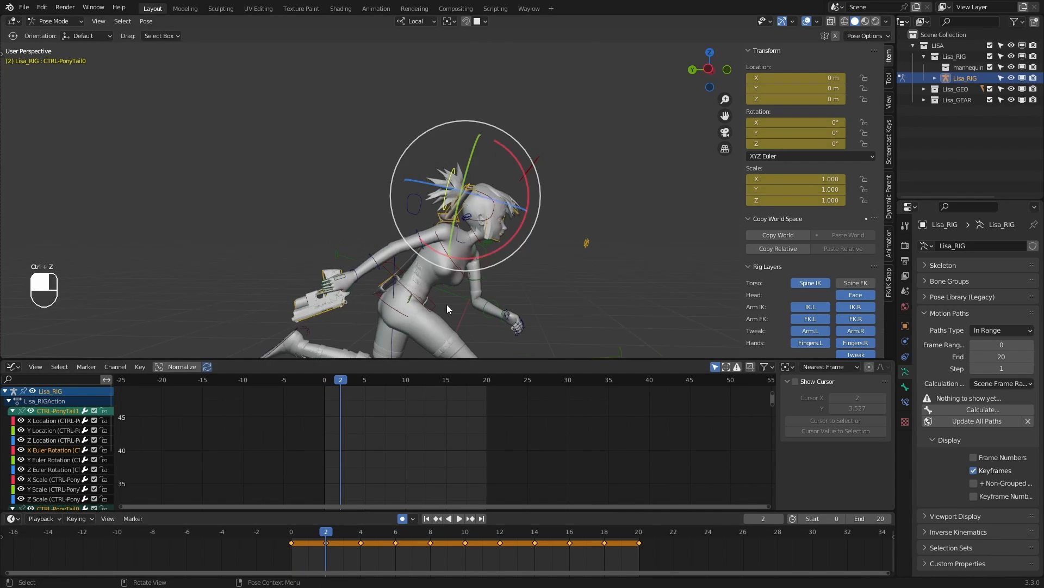
scroll(447, 304, "down", 2)
middle_click_drag(496, 303, 516, 239, "shift")
middle_click_drag(516, 240, 520, 240)
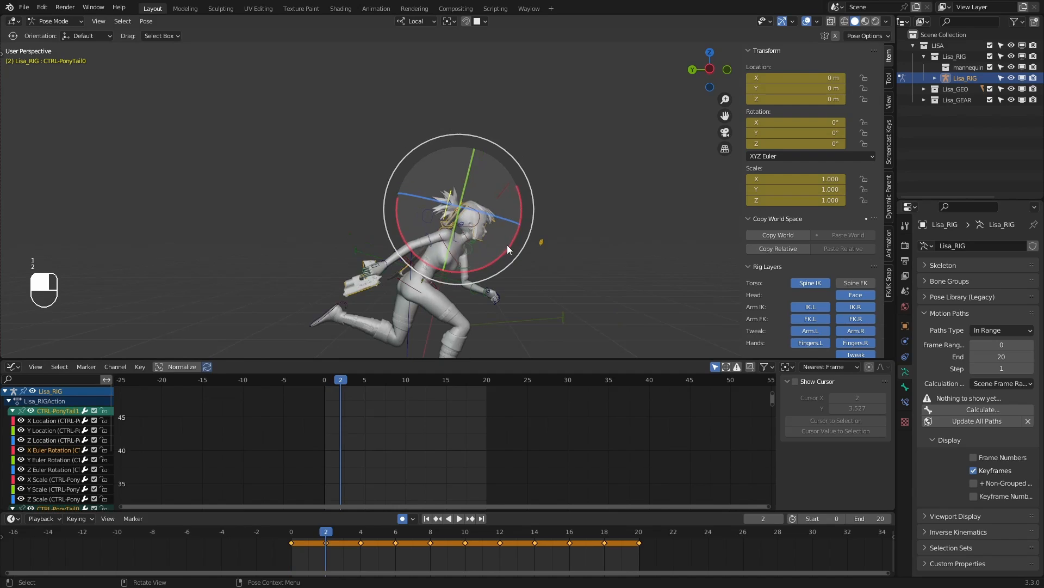
left_click_drag(507, 245, 495, 263)
left_click(495, 263)
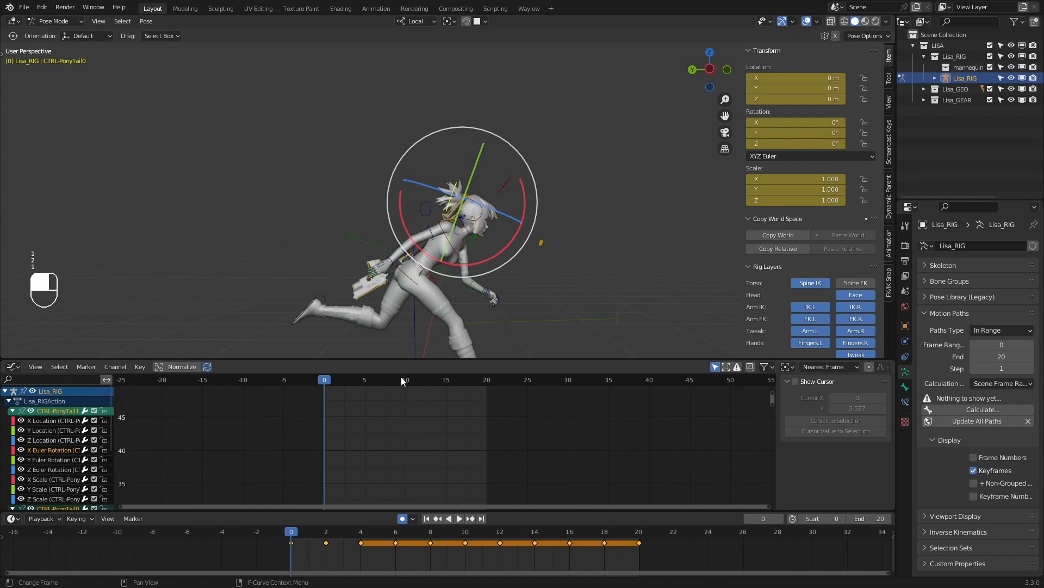
Rotate the ponytail controls about their local X axis at frame 6 and delete their keys at frame 4
key("shift+Left")
key("space")
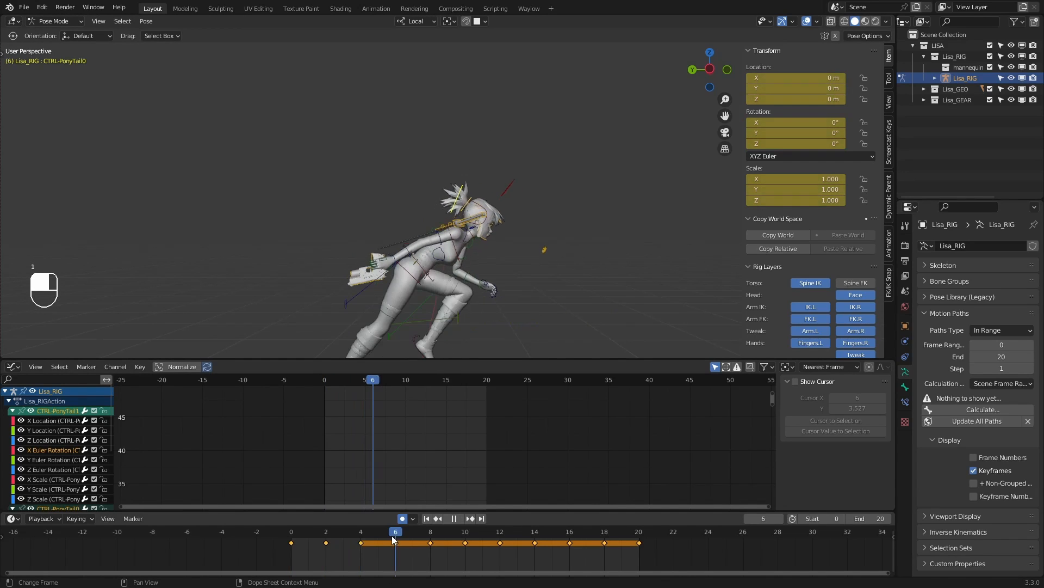
key("space")
left_click_drag(508, 254, 523, 234)
key("x")
left_click(350, 534)
key("shift+Left")
key("space")
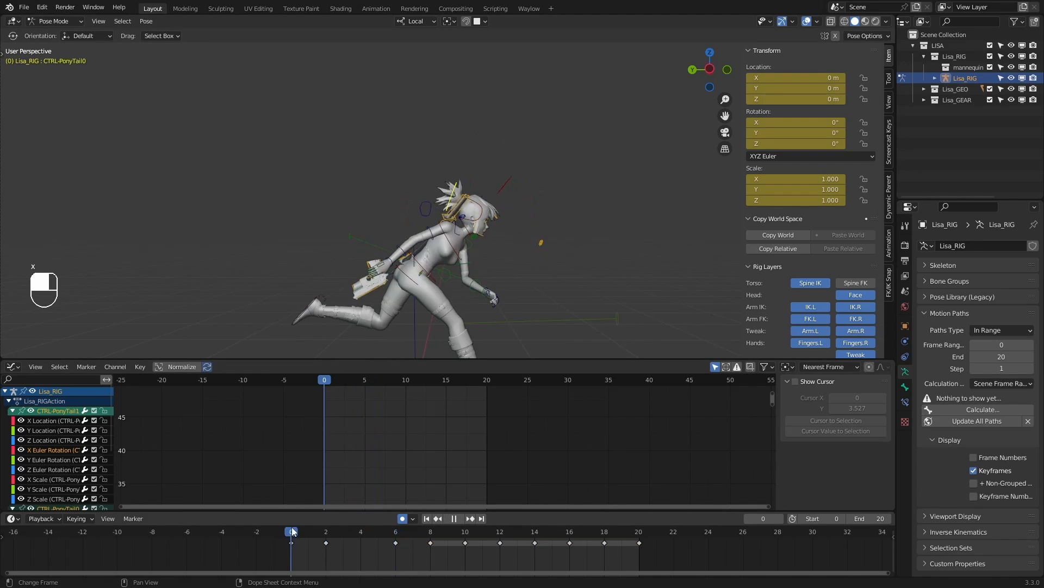
Delete the ponytail controls' keys at frame 8 and play back the swing
key("space")
left_click(426, 537)
key("shift+Left")
key("space")
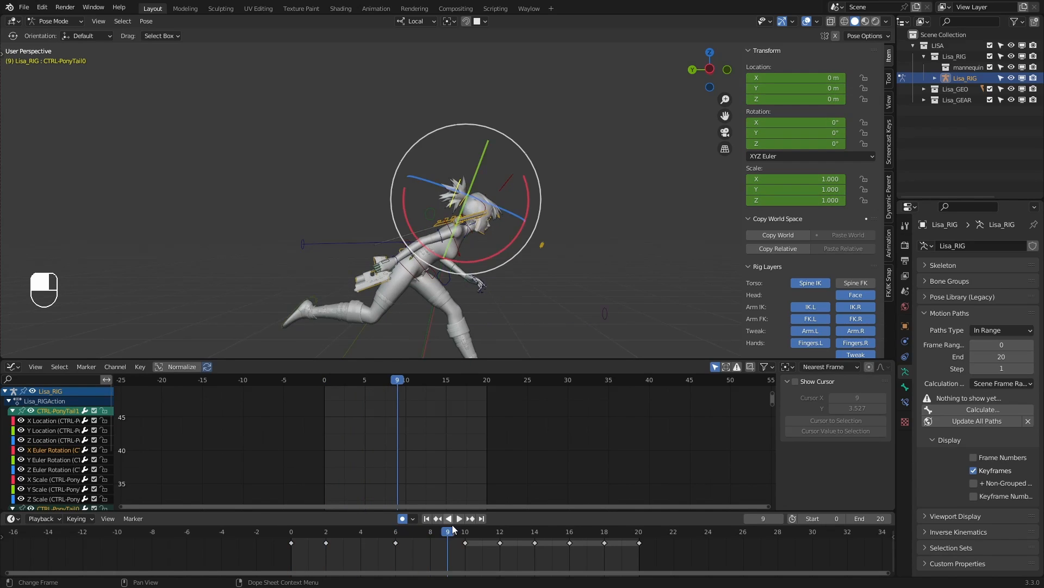
Rotate the ponytail controls about their local X axis at frame 12 and check the motion in playback
key("space")
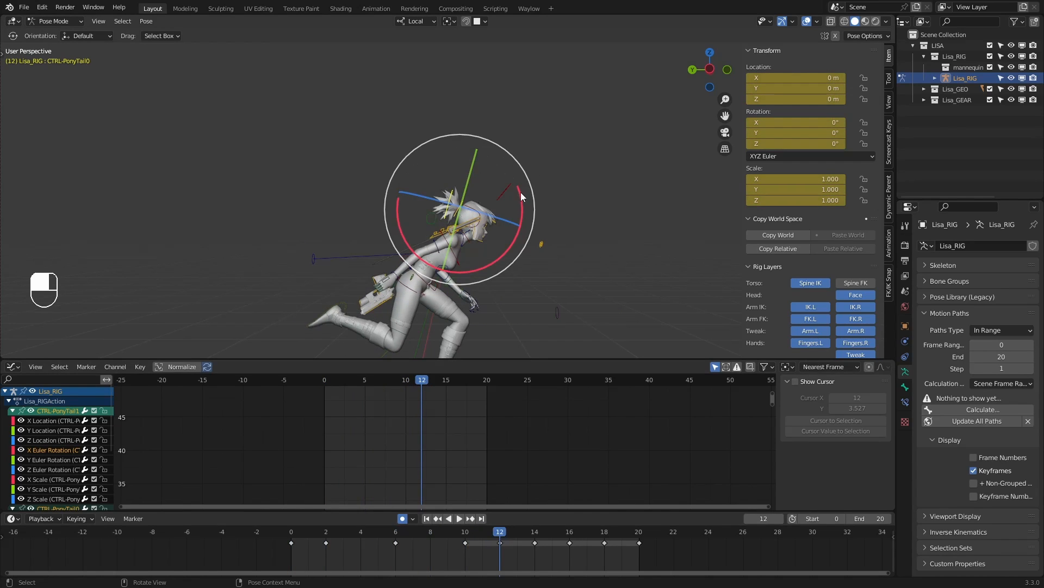
left_click_drag(520, 192, 527, 206)
key("Down")
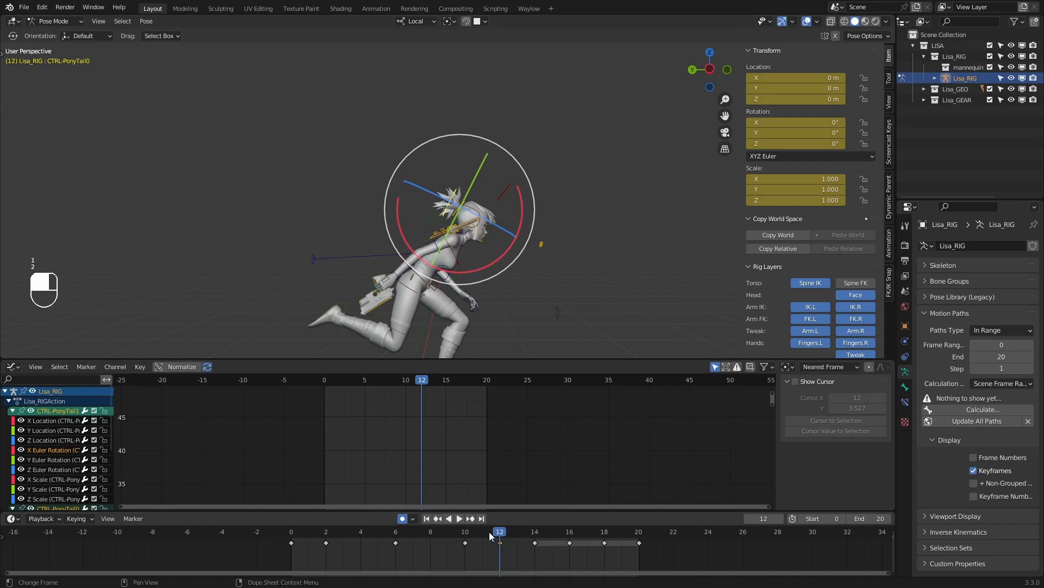
key("shift+Left")
key("space")
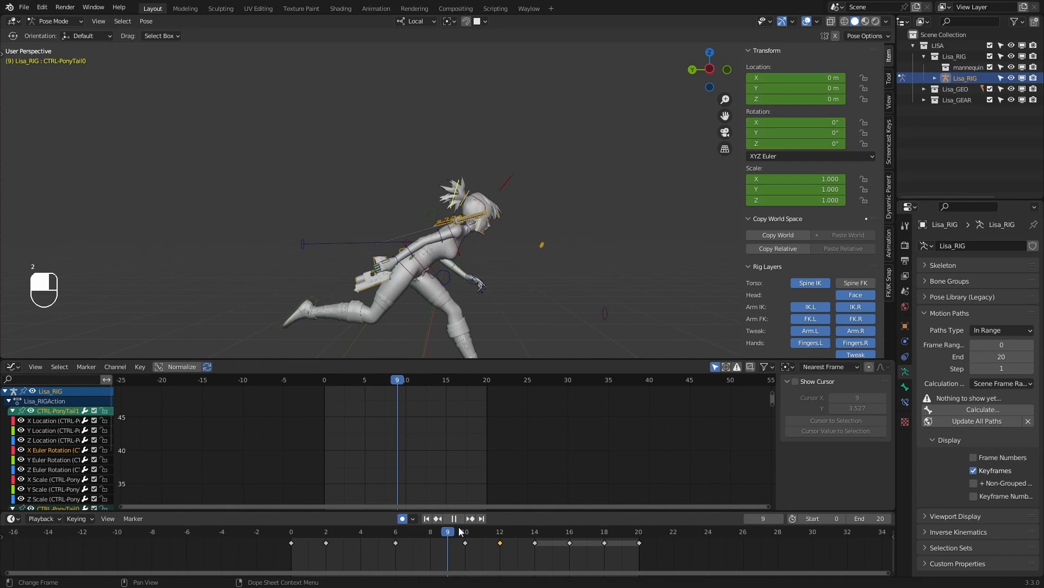
Delete the ponytail controls' keys at frames 14 and 18
left_click_drag(531, 539, 547, 561)
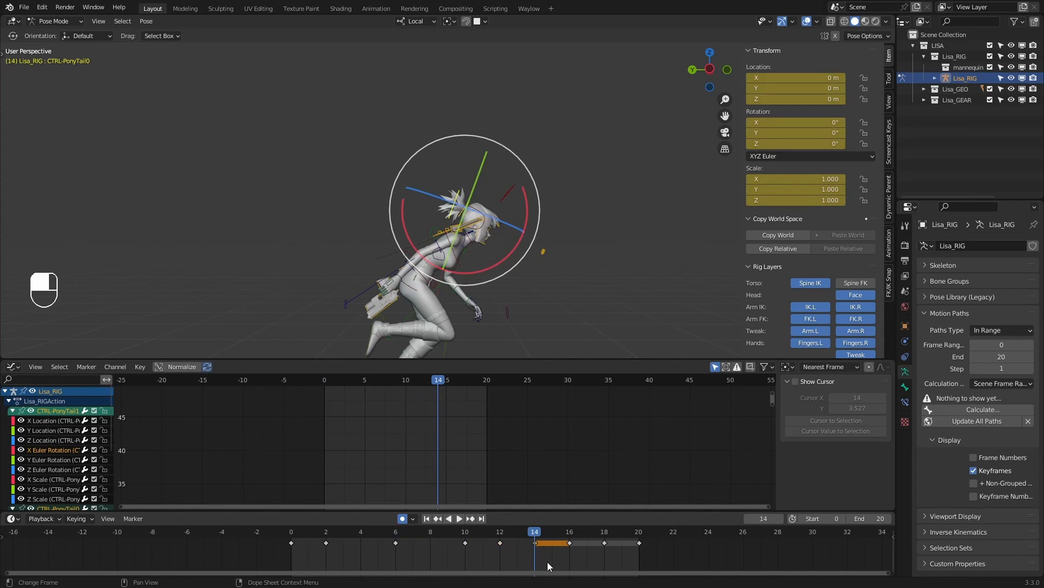
key("x")
left_click(529, 532)
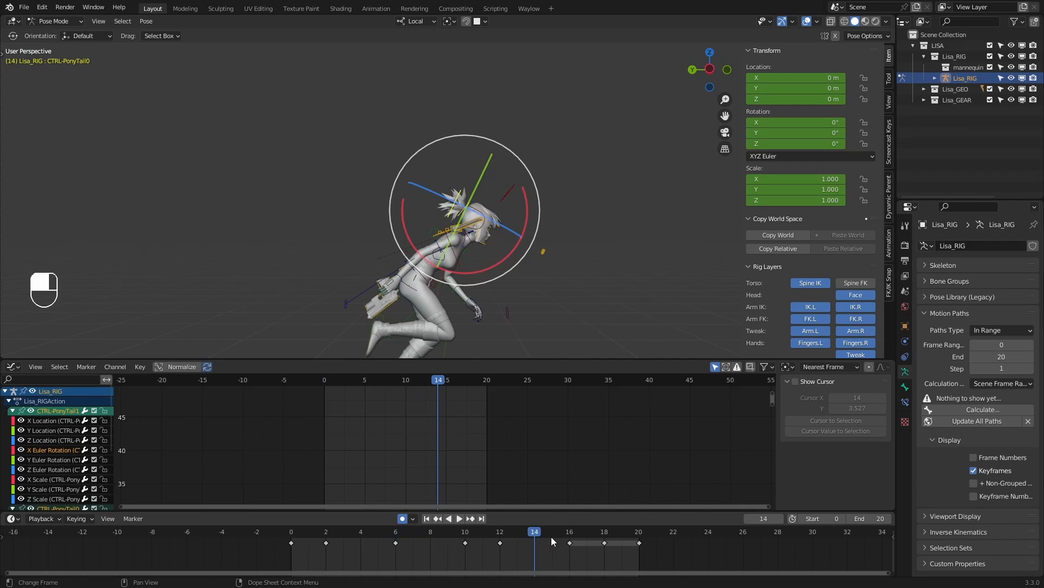
left_click(603, 543)
key("x")
left_click(576, 539)
Rotate the ponytail controls by about -16° around their local X axis at frame 16
left_click_drag(507, 528, 294, 518)
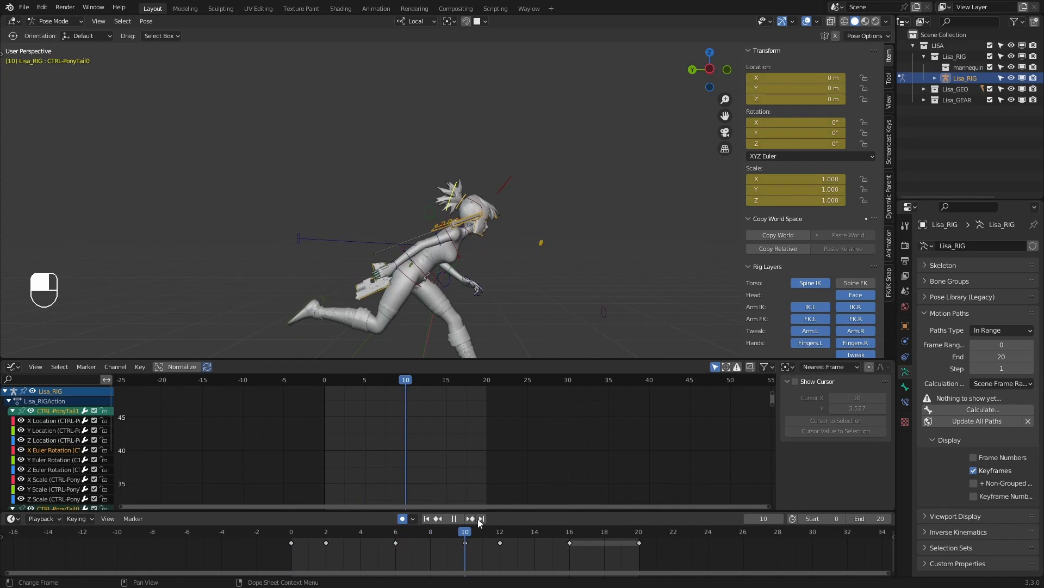
key("space")
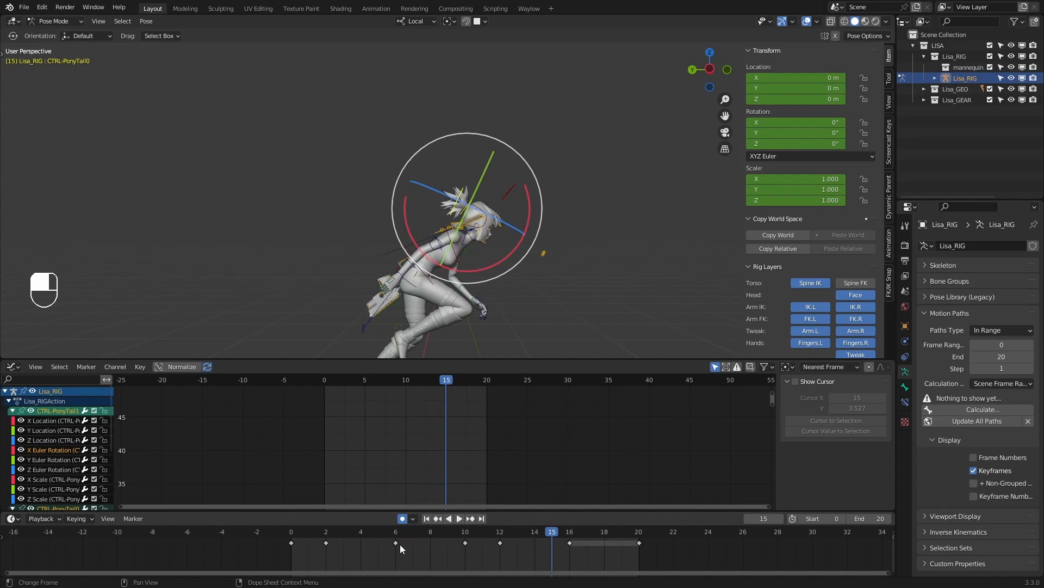
left_click(401, 536)
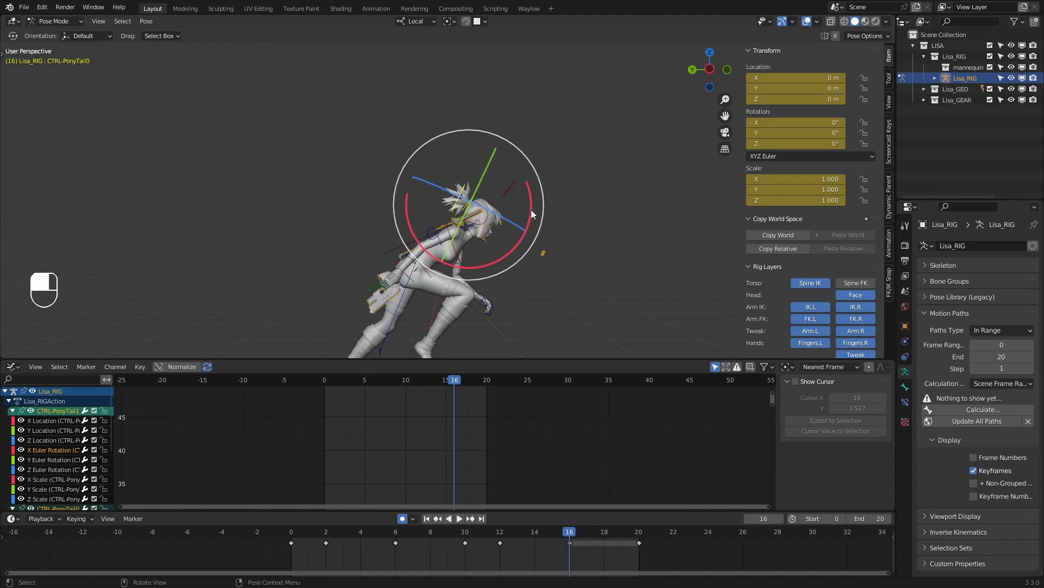
left_click_drag(531, 210, 532, 193)
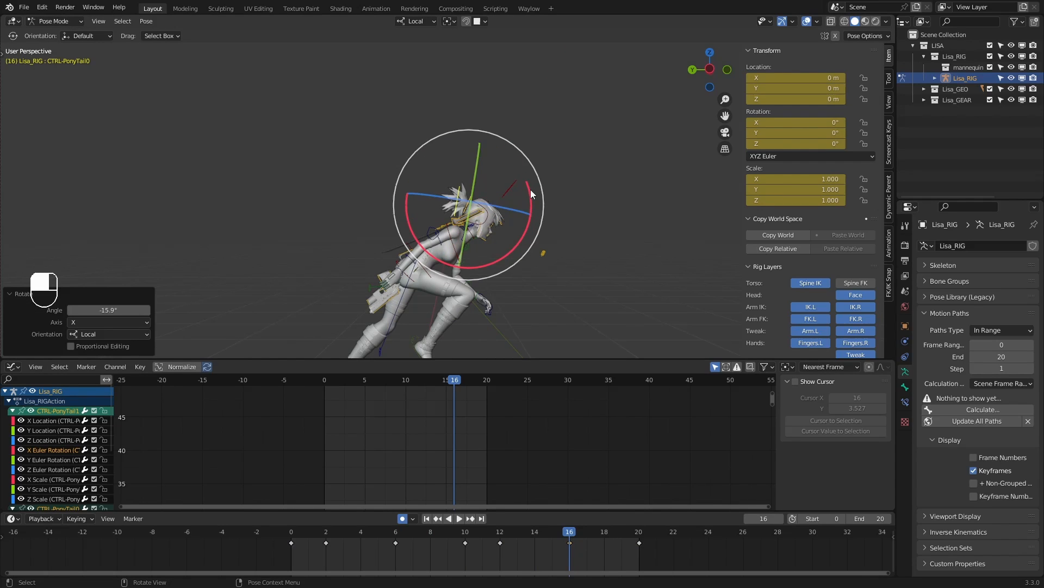
Scrub and play back the run cycle to review the ponytail's swing across both halves
left_click(403, 532)
left_click(247, 530)
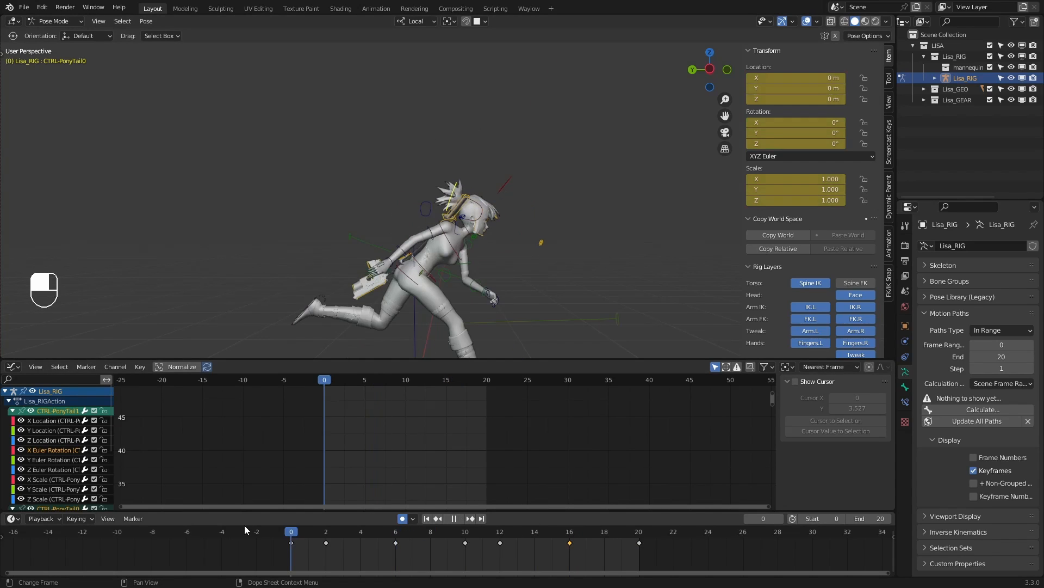
left_click_drag(413, 531, 656, 532)
left_click(458, 519)
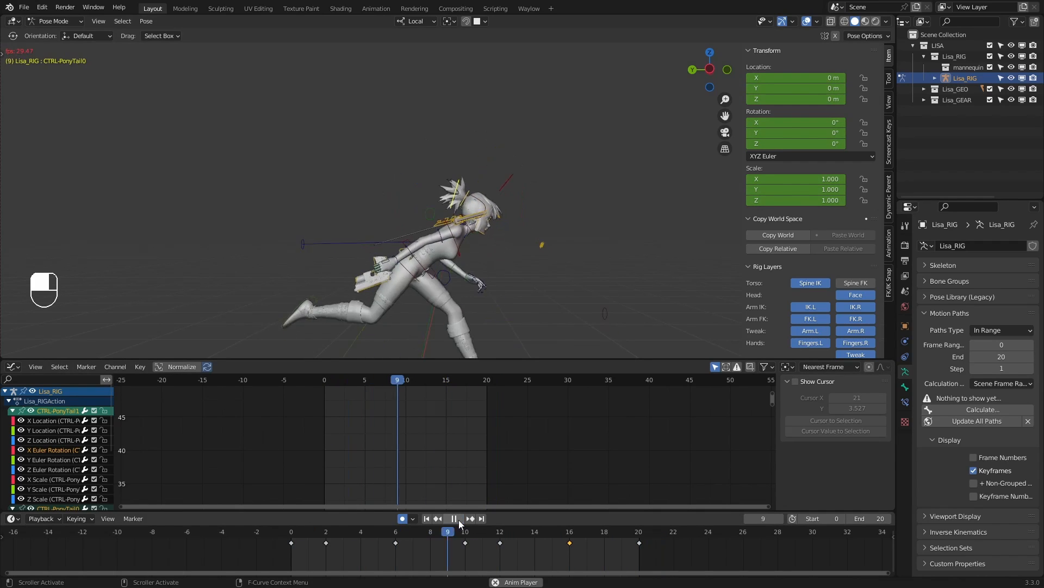
left_click(459, 520)
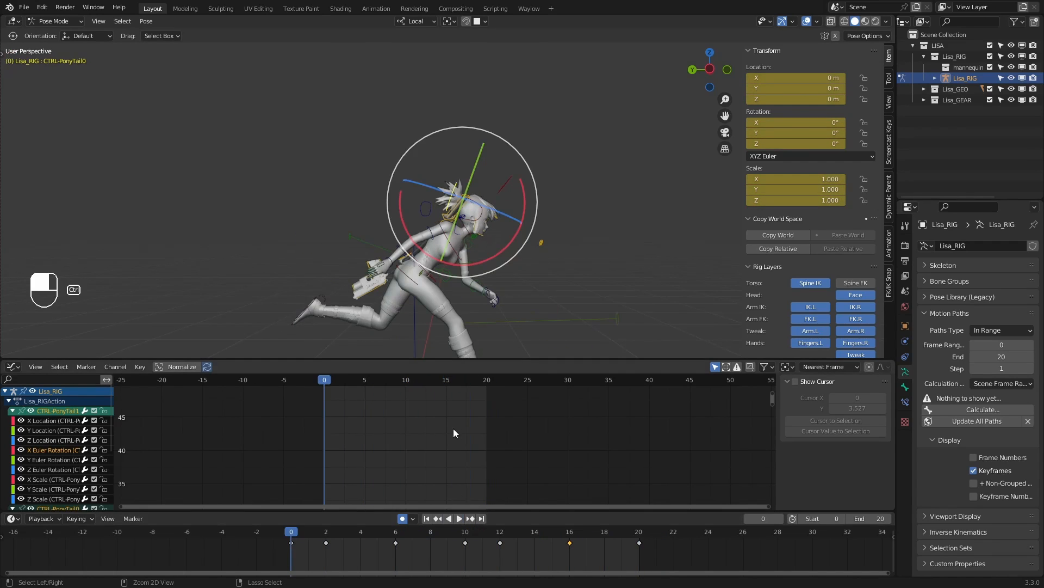
Select the CTRL-PonyTail0 control and examine its animation curves and keys in the graph
middle_click_drag(452, 428, 429, 478, "ctrl")
middle_click_drag(465, 433, 598, 400, "ctrl")
left_click(452, 183)
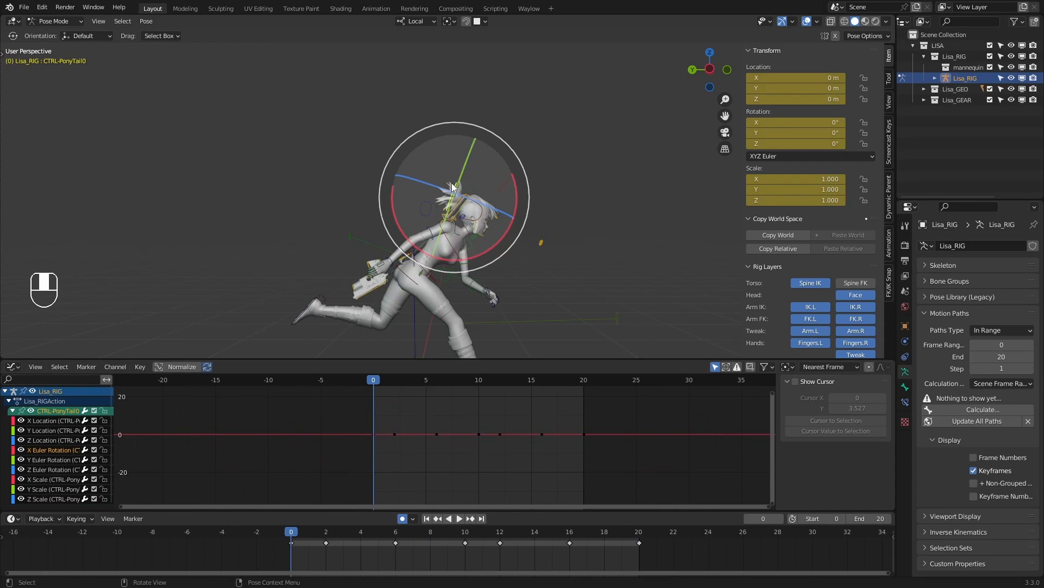
middle_click_drag(389, 461, 517, 400, "ctrl")
key("KP_Decimal")
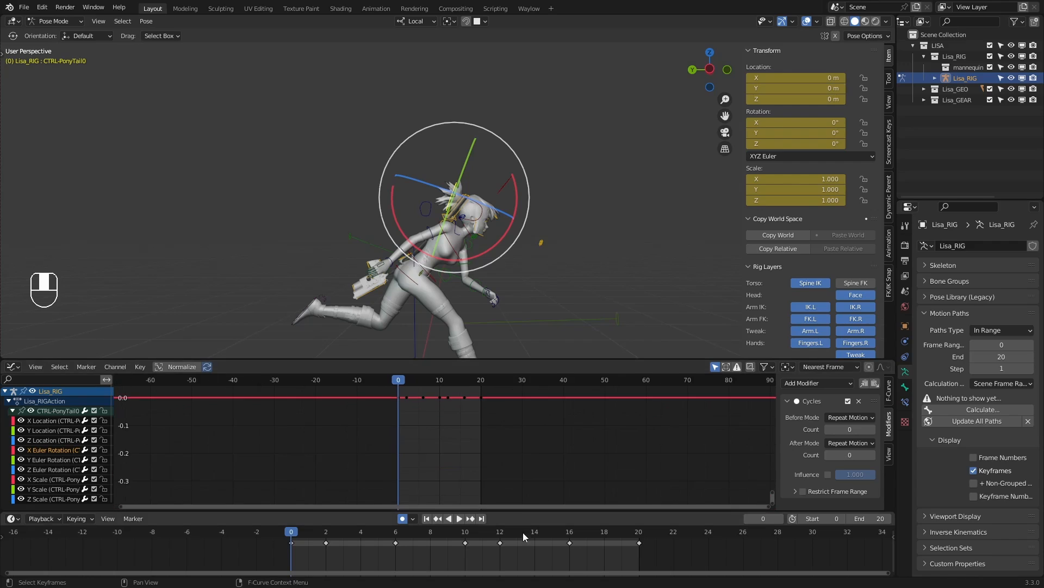
left_click_drag(525, 501, 360, 375)
scroll(435, 417, "down", 1)
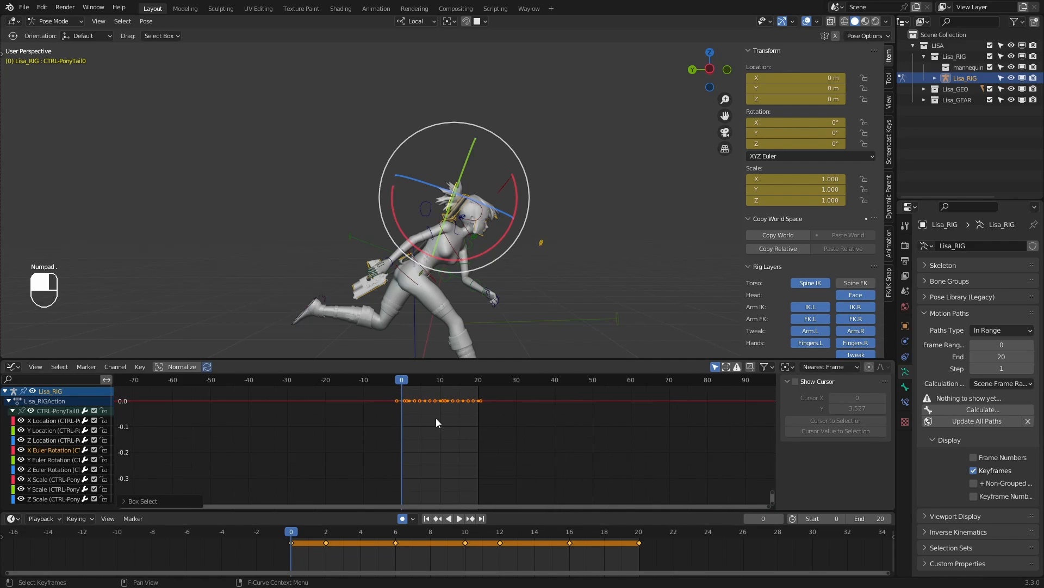
Try a small rotation of CTRL-PonyTail0 about its local X axis at frame 0 and undo it
left_click(452, 193)
left_click_drag(497, 238, 494, 242)
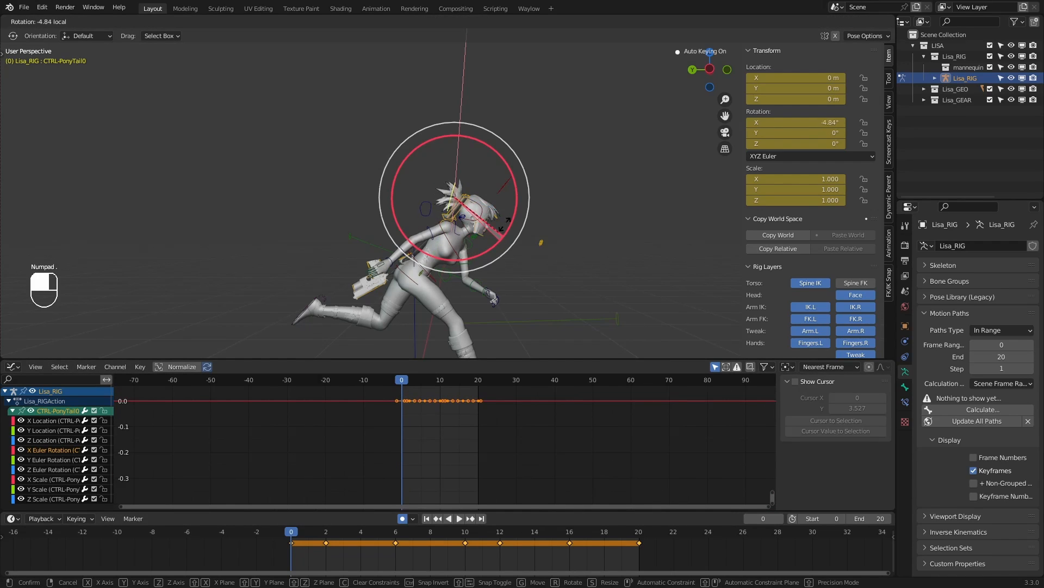
left_click(461, 265)
key("ctrl+z")
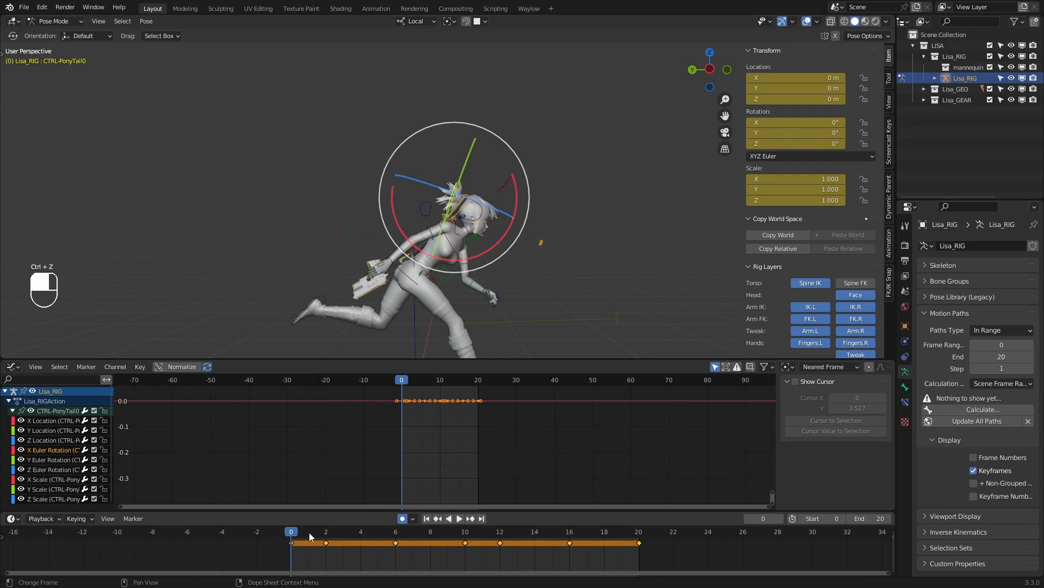
Compare the curves of both ponytail controls and isolate CTRL-PonyTail0's X Euler Rotation curve
left_click_drag(309, 532, 430, 525)
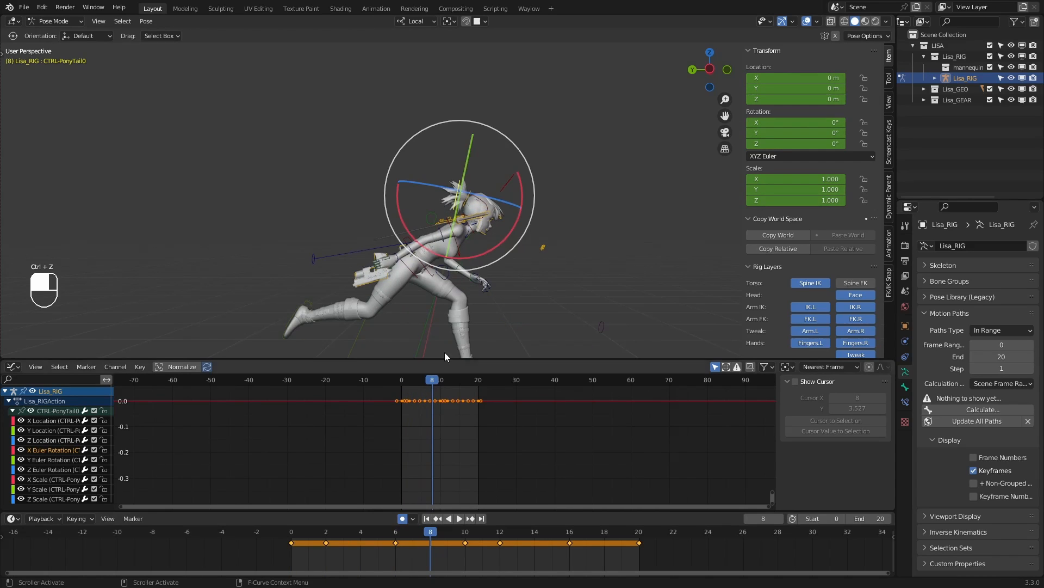
left_click(459, 185, "shift")
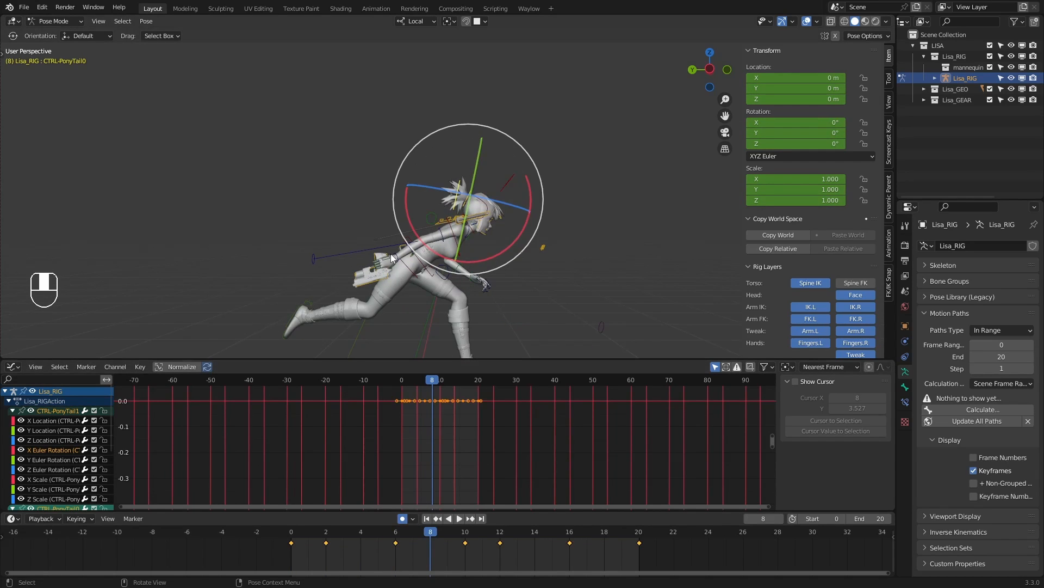
left_click(457, 195)
left_click(60, 450)
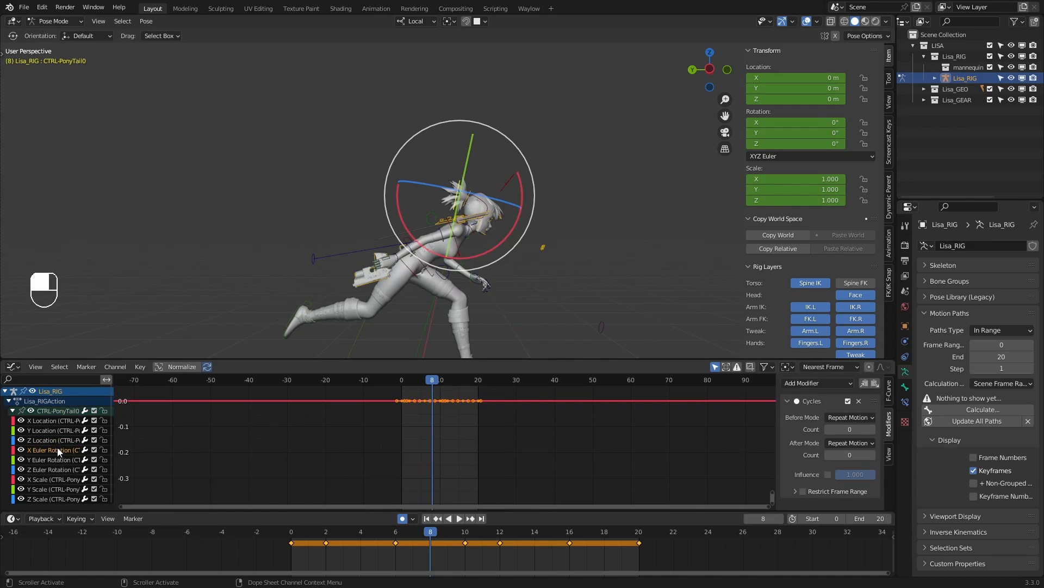
key("space")
left_click_drag(292, 522, 307, 520)
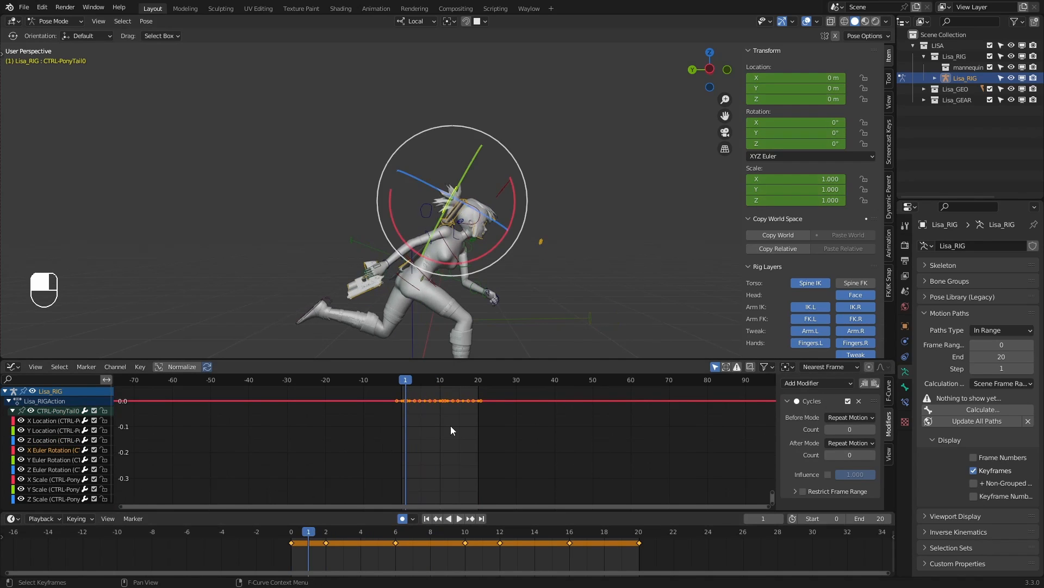
Try to move CTRL-PonyTail0's X Euler Rotation key at frame 2 in the graph
middle_click_drag(451, 425, 461, 461)
scroll(461, 460, "up", 12)
left_click(461, 460)
mouse_move(390, 382)
left_mouse_down()
mouse_move(408, 387)
mouse_move(396, 380)
left_mouse_up()
left_click_drag(412, 425, 398, 471)
left_click(396, 450)
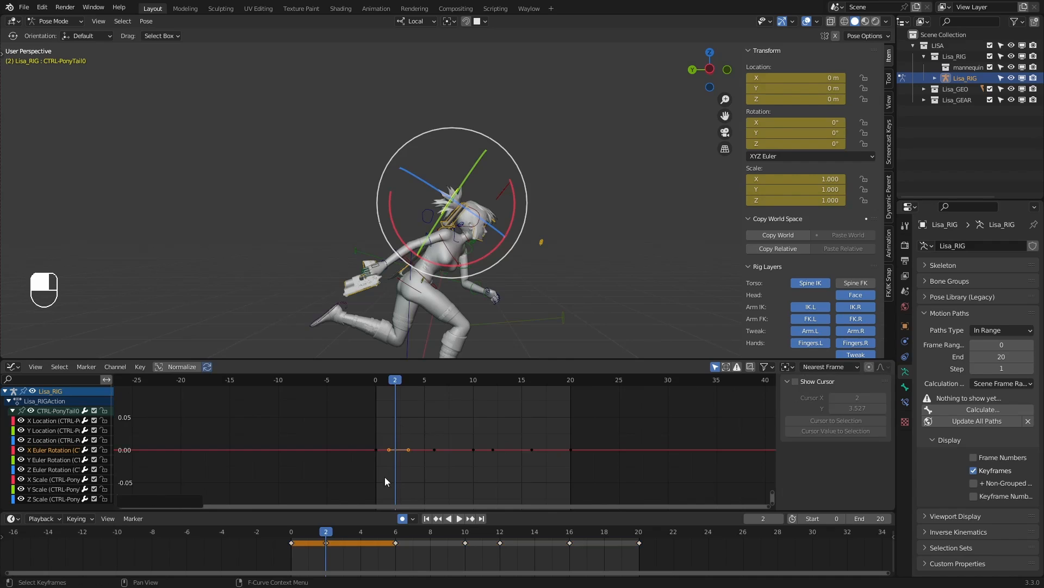
key("g")
right_click(417, 442)
scroll(418, 447, "down", 2)
key("g")
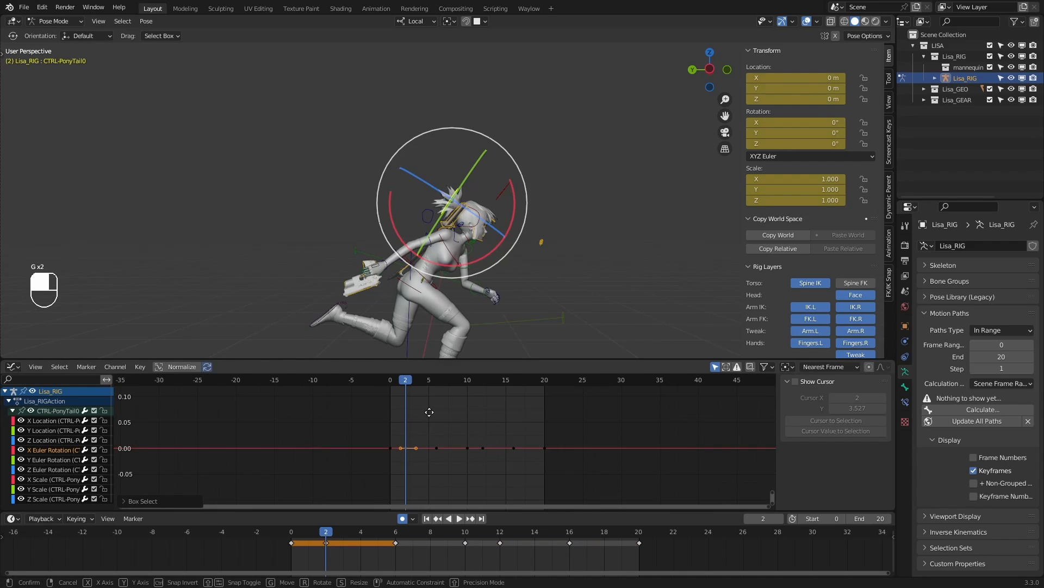
right_click(436, 448)
middle_click_drag(519, 282, 602, 280)
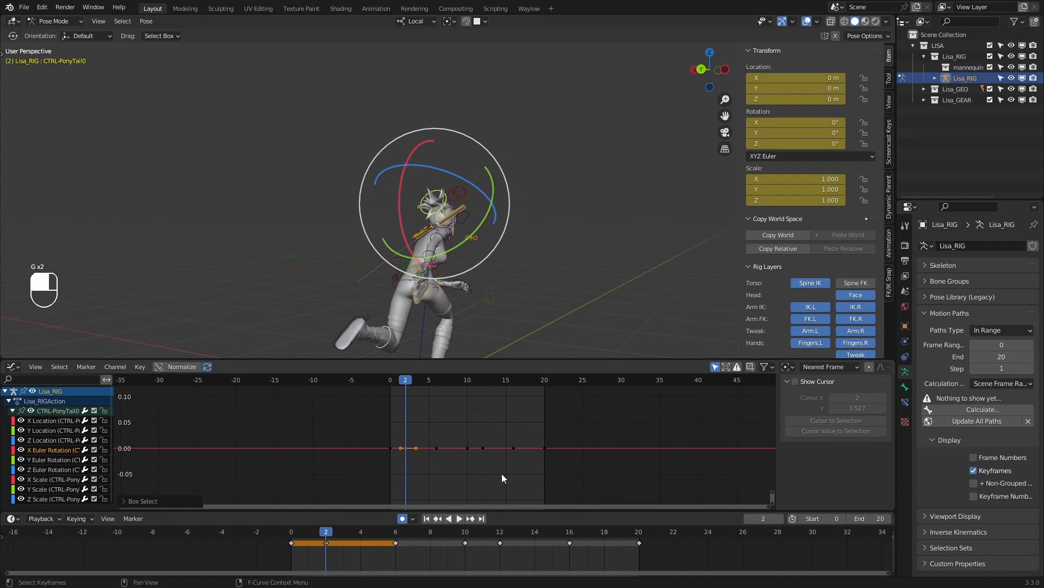
key("g")
right_click(511, 456)
scroll(512, 455, "down", 4)
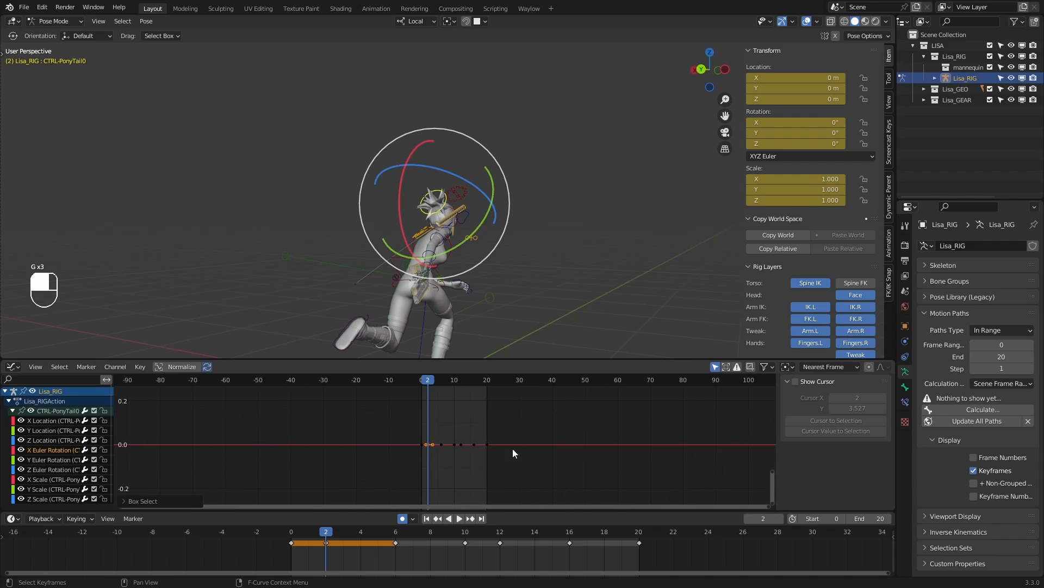
Try an X rotation of about 41.7° on CTRL-PonyTail0 at frame 2 and undo it
left_click_drag(795, 123, 761, 123)
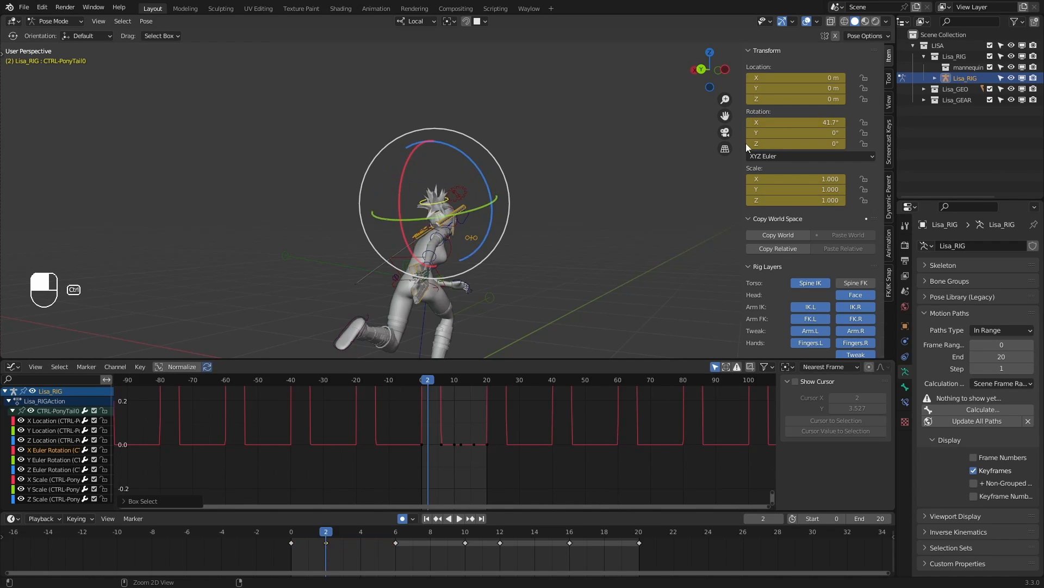
key("ctrl+z")
key("ctrl+z")
key("ctrl+z")
middle_click_drag(545, 204, 483, 217)
middle_click_drag(483, 250, 489, 204, "ctrl")
key("ctrl+z")
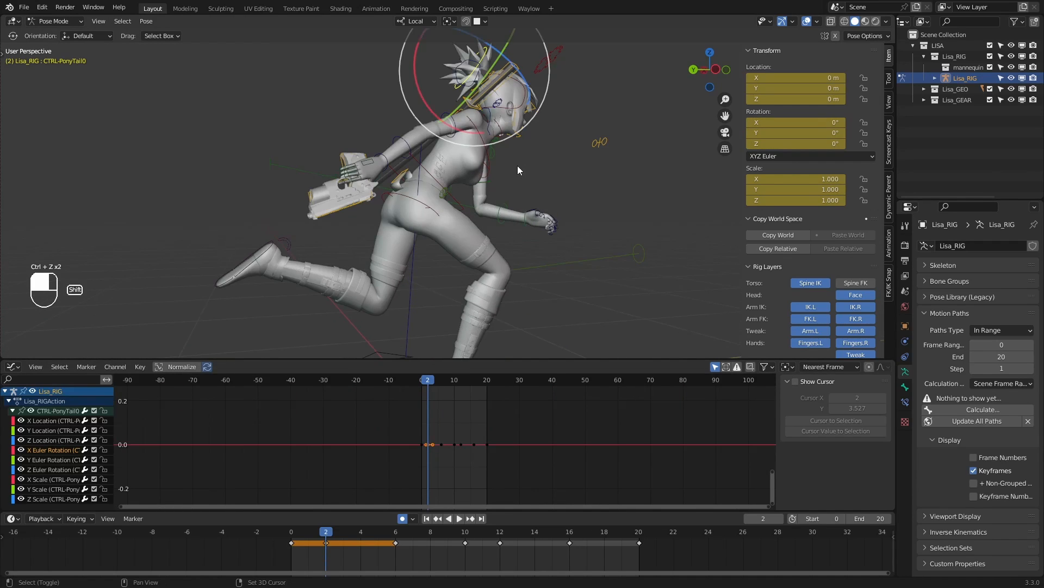
Try once more to shift the selected frame 2 key of CTRL-PonyTail0, then cancel the move
middle_click_drag(517, 166, 473, 326)
left_click_drag(423, 456, 424, 457)
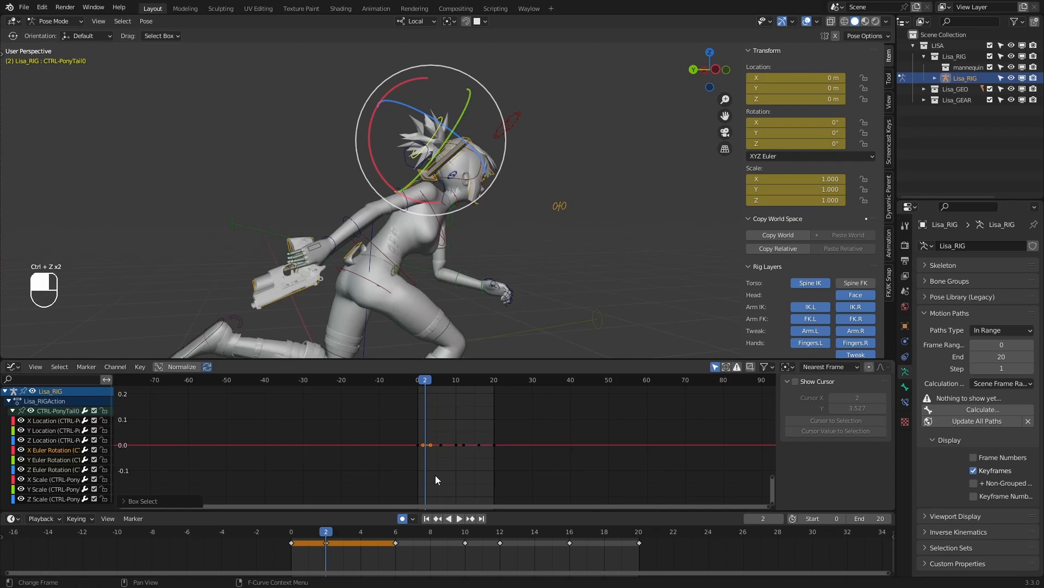
key("g")
right_click(438, 432)
Copy all of CTRL-PonyTail1's X Euler Rotation keys with the playhead at frame 0
left_click_drag(323, 533, 292, 532)
left_click(452, 128)
middle_click_drag(471, 139, 458, 141)
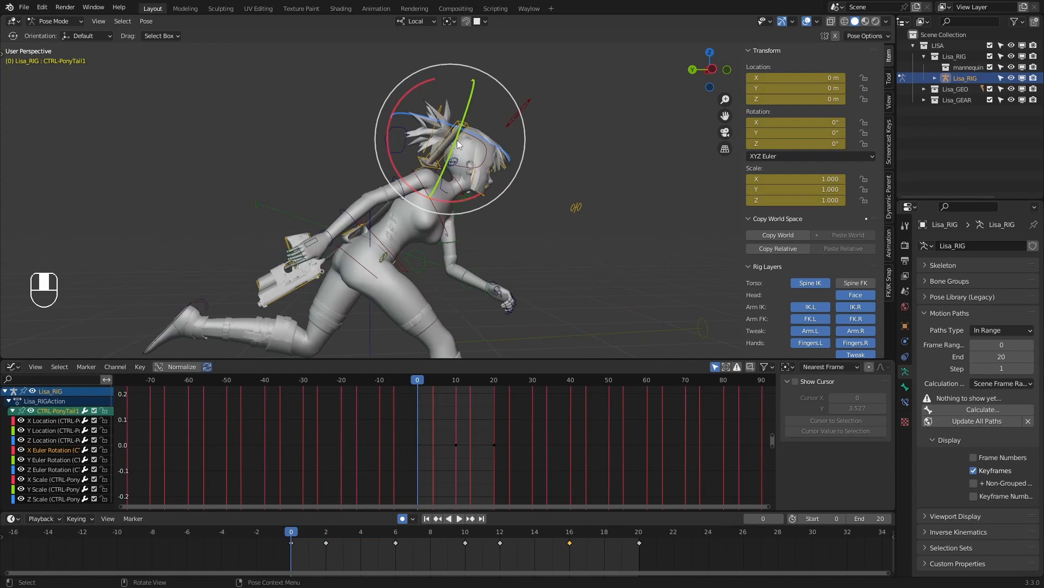
left_click(36, 453)
middle_click_drag(472, 491, 515, 317, "ctrl")
middle_click_drag(517, 501, 538, 430, "ctrl")
left_click(561, 413)
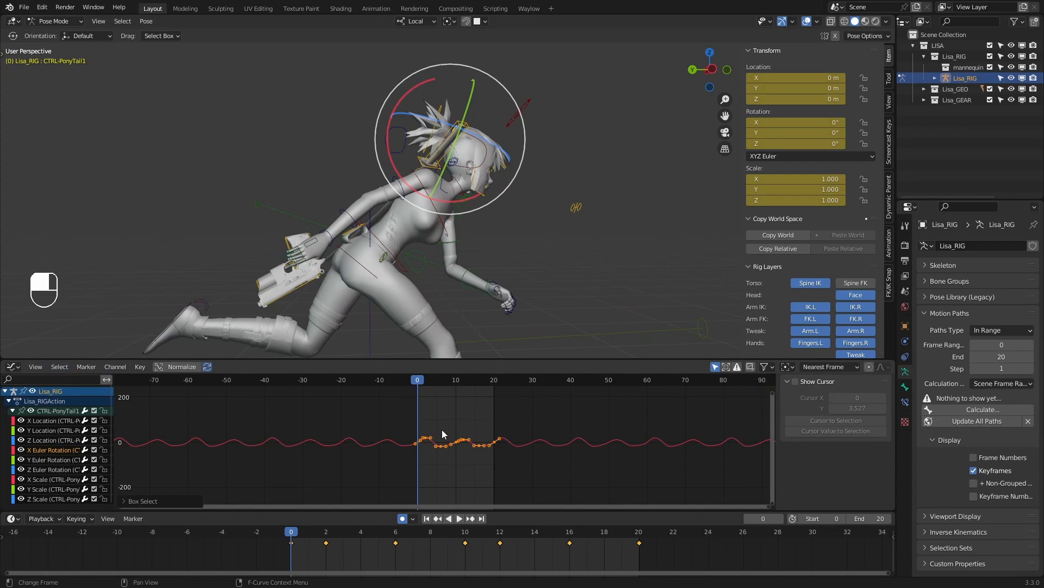
scroll(442, 434, "up", 2)
key("ctrl+c")
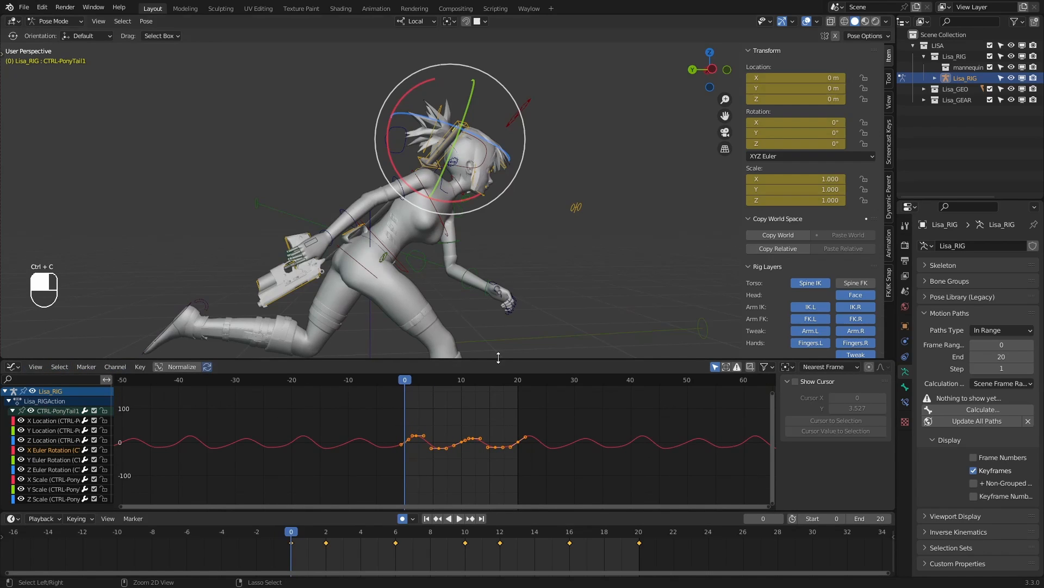
Replace CTRL-PonyTail0's flat X Euler Rotation keys with the ones copied from CTRL-PonyTail1
left_click(426, 134)
left_click_drag(570, 470, 416, 428)
key("x")
left_click(415, 423)
key("ctrl+v")
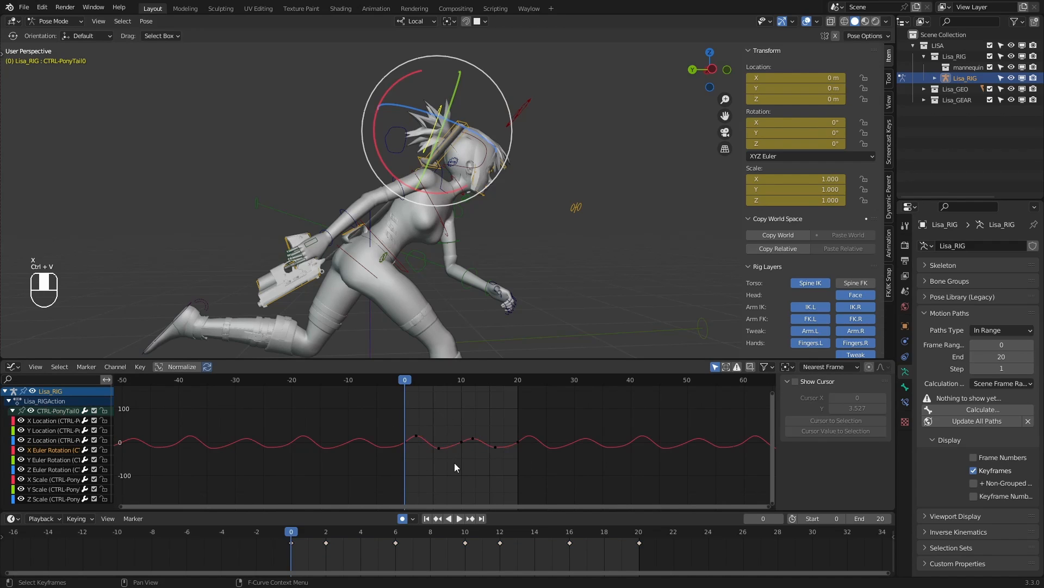
Play back and scrub the run cycle to review CTRL-PonyTail0's pasted rotation, ending at frame 0
scroll(457, 460, "up", 2)
key("space")
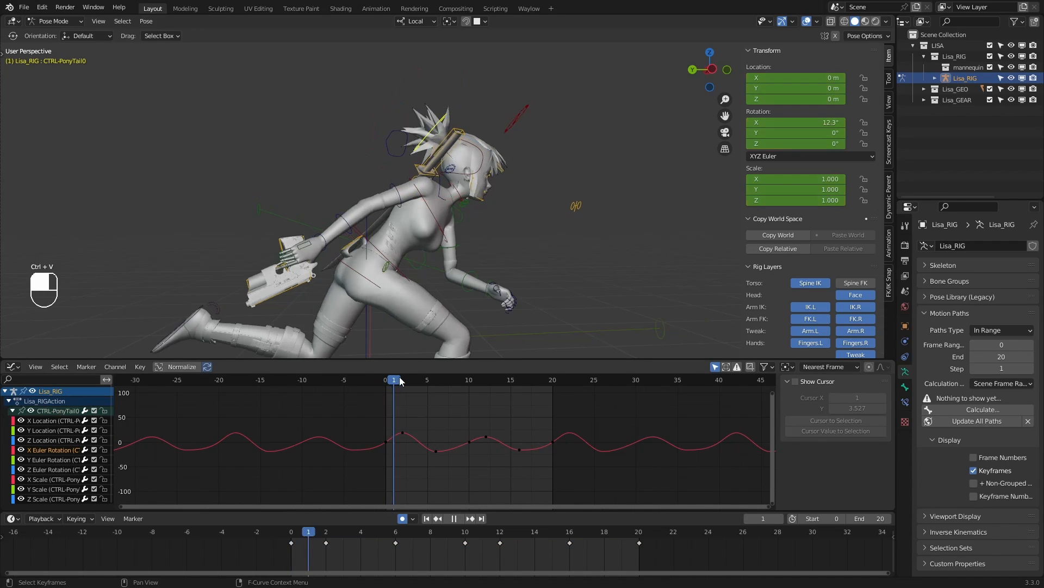
left_click_drag(517, 384, 466, 383)
key("space")
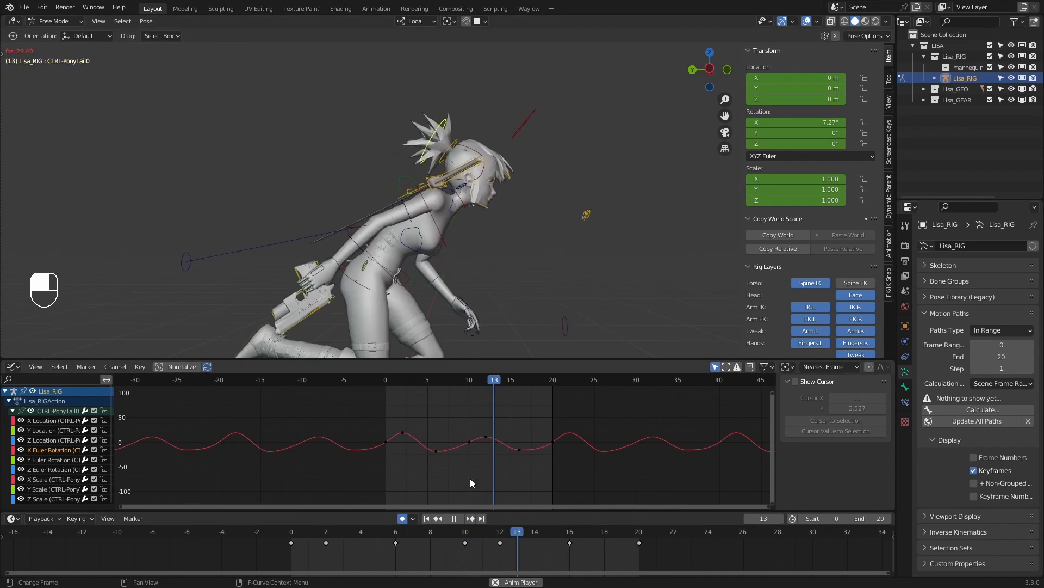
left_click(455, 525)
left_click_drag(306, 534, 292, 536)
Try an X rotation of about -11.7° on CTRL-PonyTail0 at frame 0, then cancel it and undo the preceding selection changes
left_click_drag(588, 410, 340, 491)
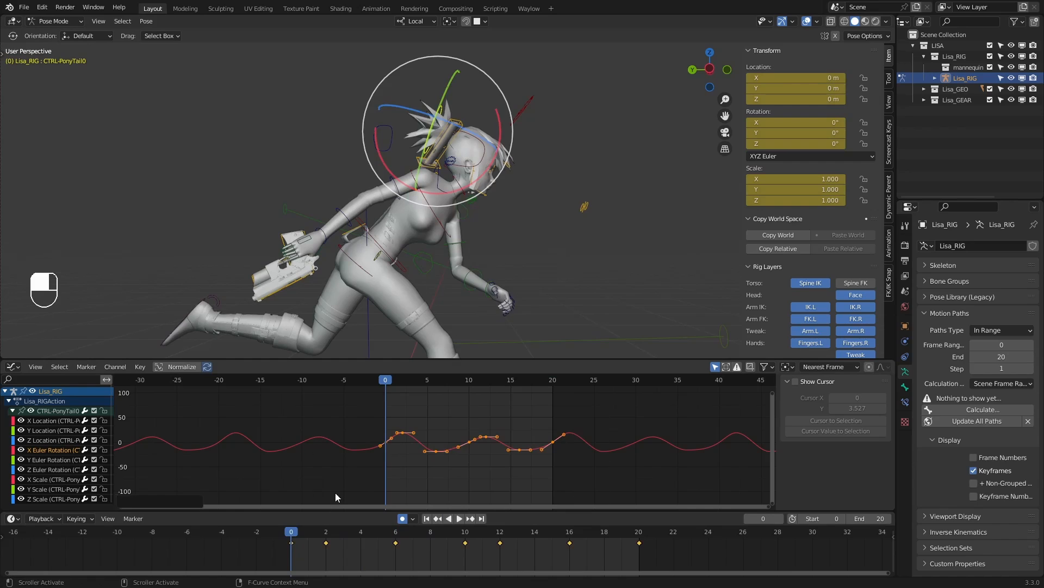
left_click(437, 119)
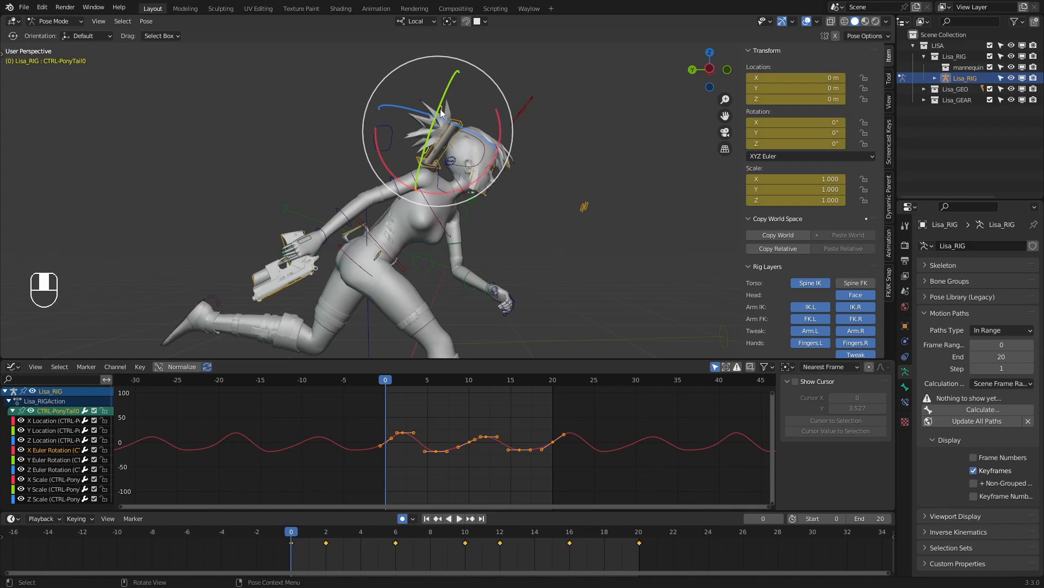
key("r")
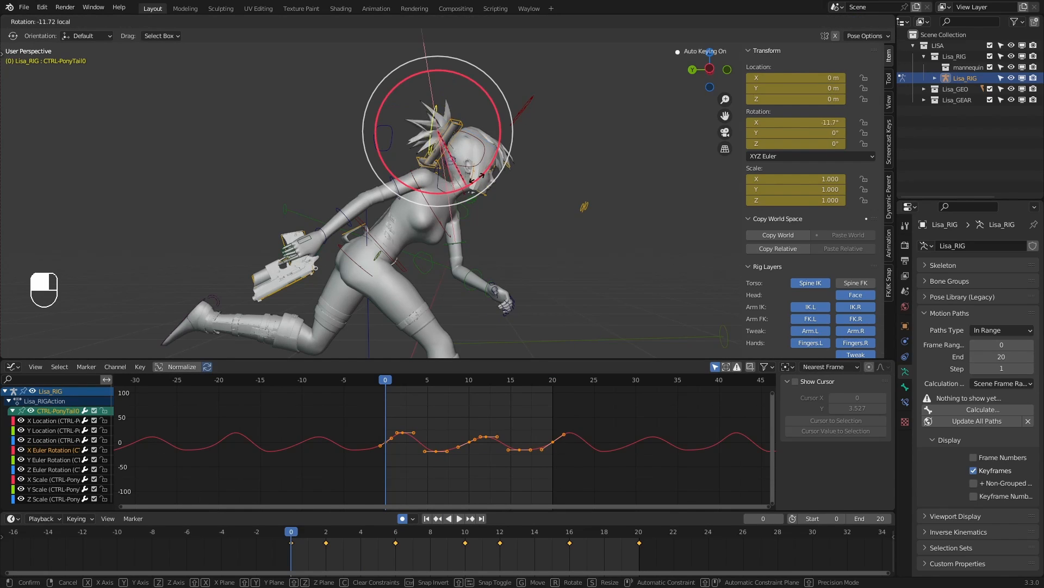
right_click(477, 177)
key("ctrl+z")
key("ctrl+z")
key("ctrl+z")
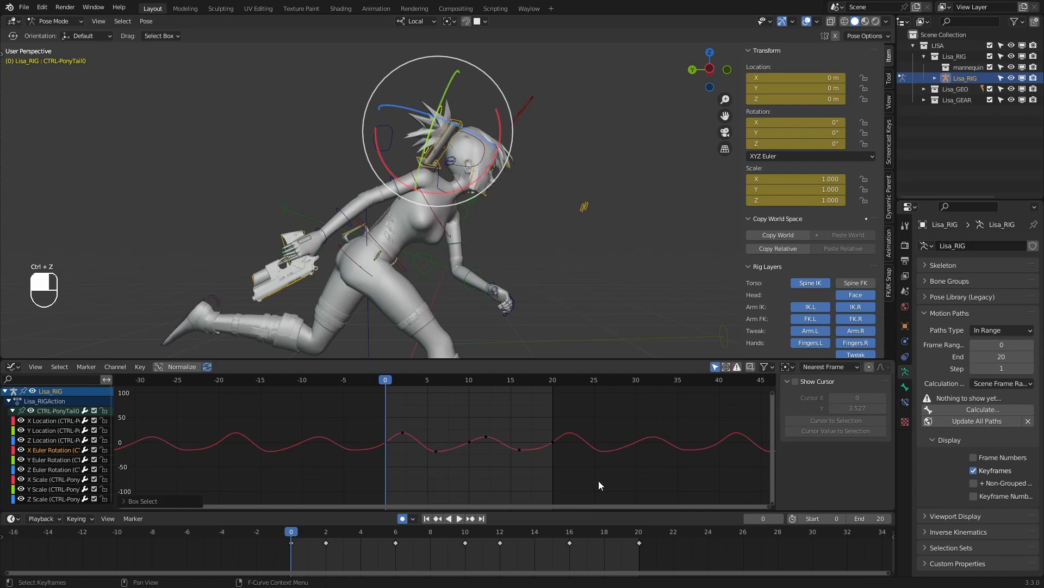
key("ctrl+z")
Shift all of CTRL-PonyTail0's X Euler Rotation keys one frame later along the time axis
middle_click_drag(555, 448, 553, 441)
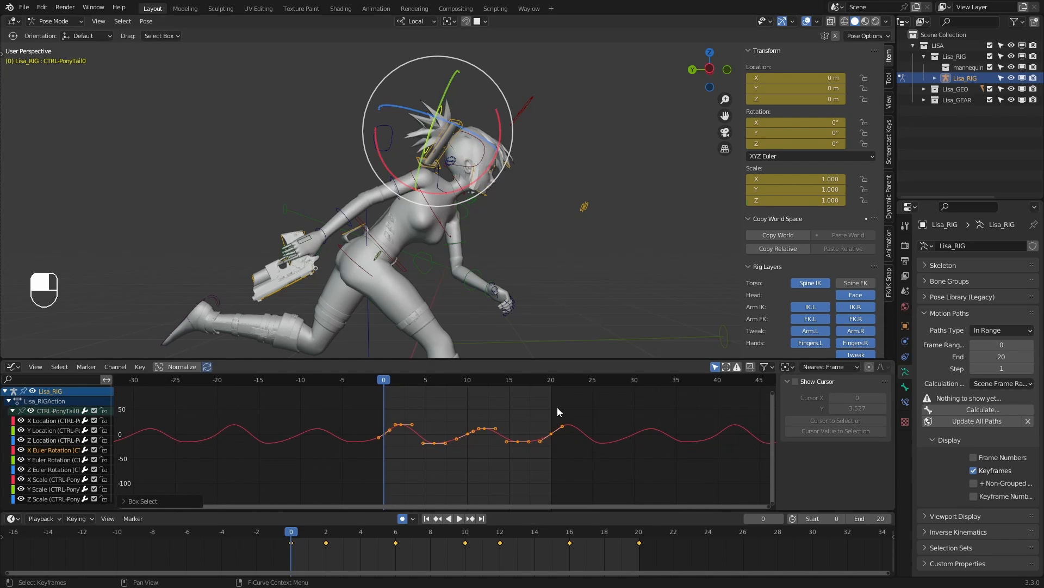
left_click_drag(623, 477, 314, 419)
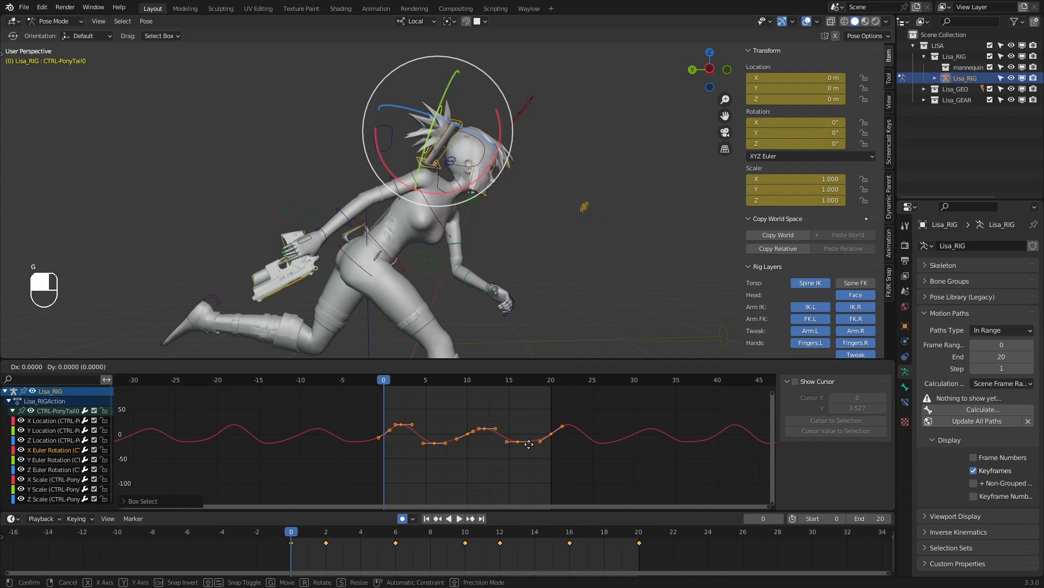
right_click(535, 445)
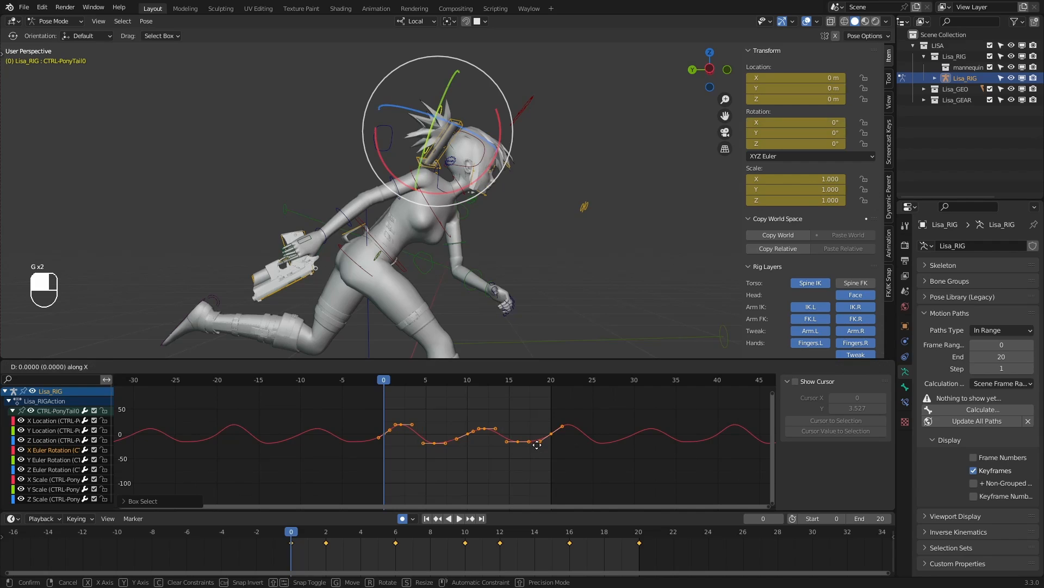
left_click(540, 445)
Play back the run cycle and examine the offset ponytail motion from several angles, stopping at frame 9
key("space")
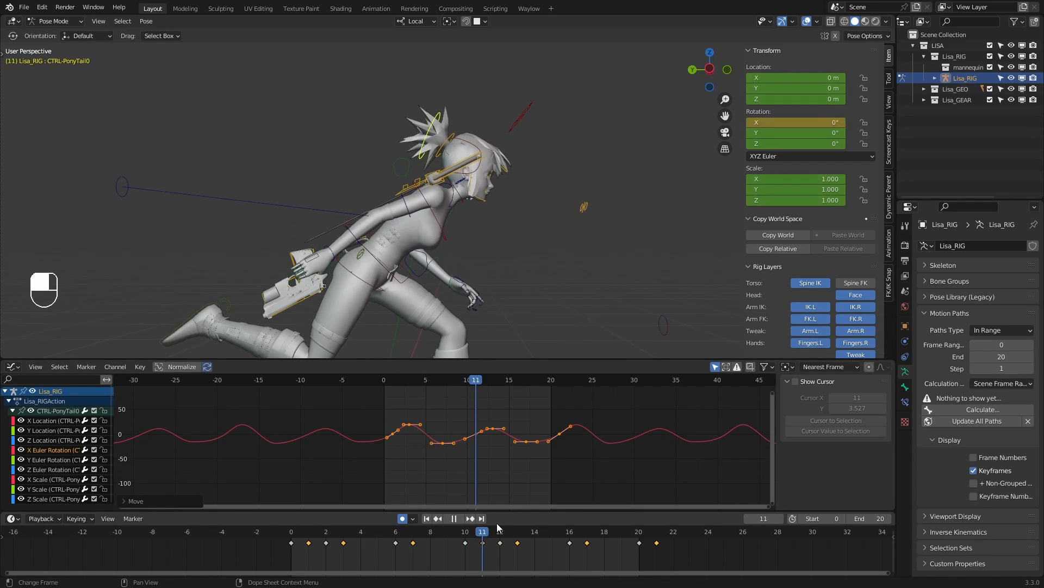
key("space")
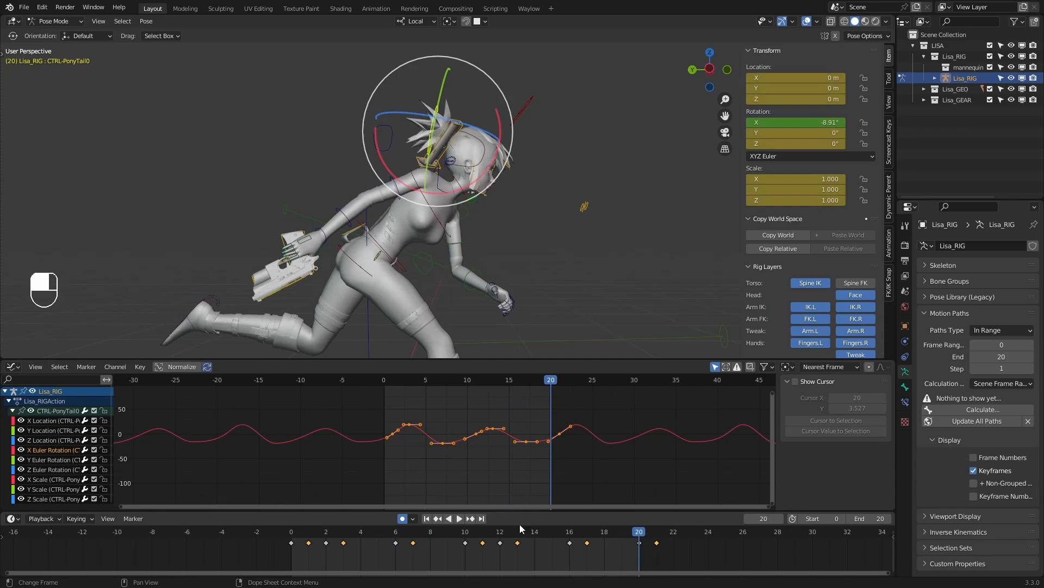
middle_click_drag(527, 249, 560, 346)
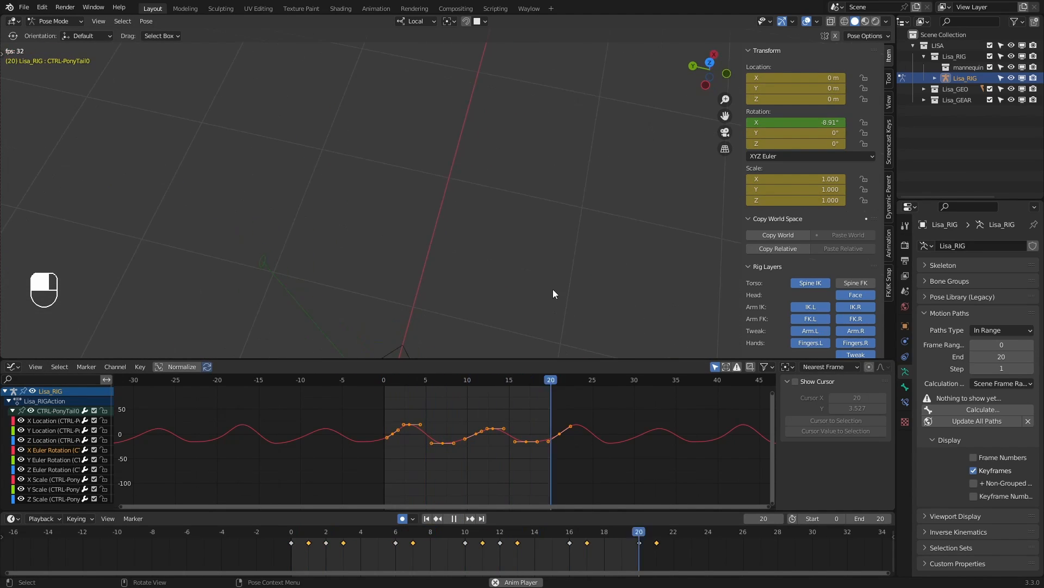
middle_click_drag(553, 289, 553, 181)
key("space")
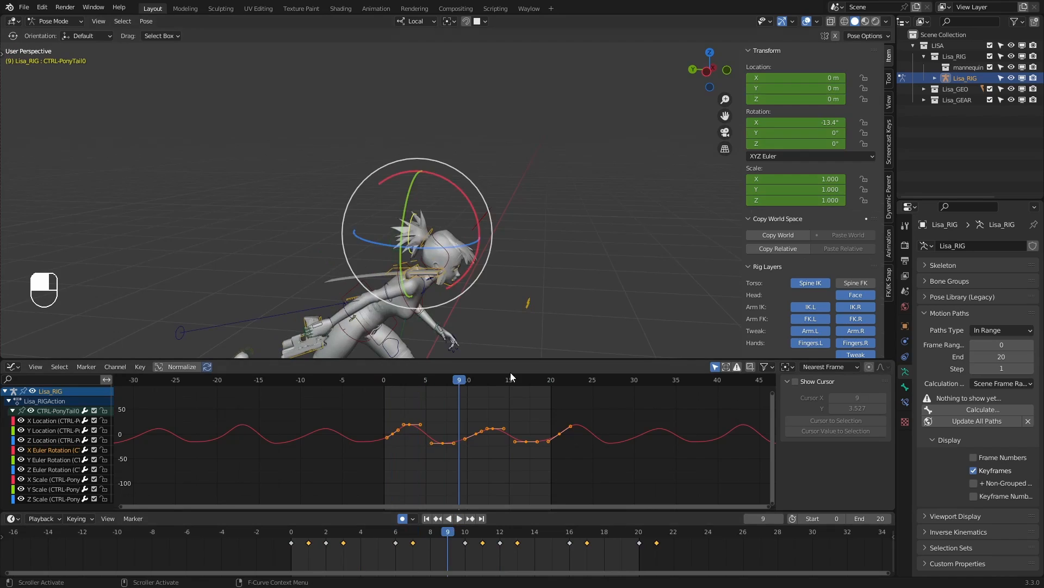
middle_click_drag(505, 326, 414, 286)
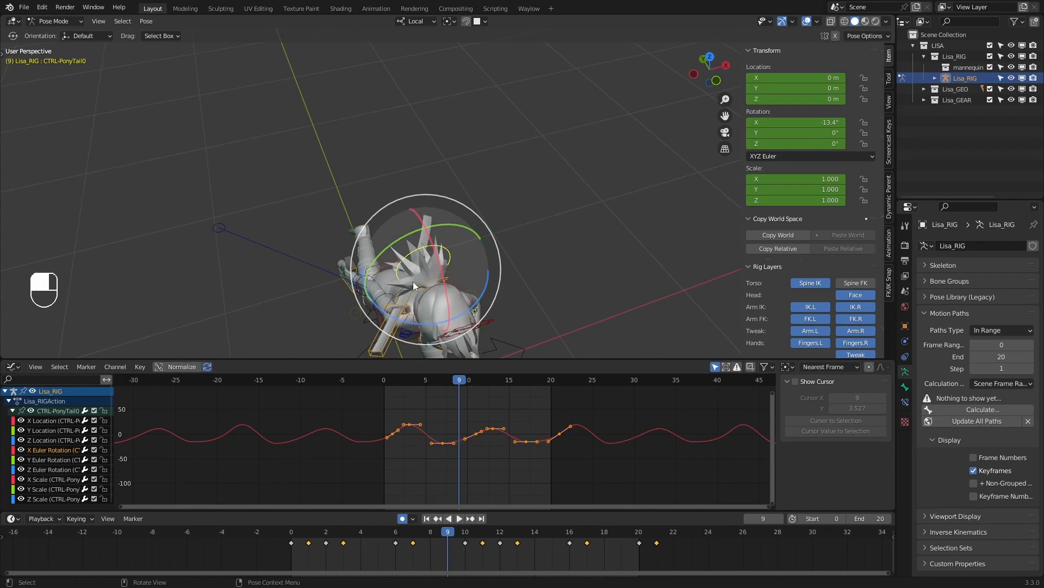
Try rotating the side hair strand control CTRL-Hair0.R at frame 9 and undo it
left_click(415, 286)
key("ctrl+z")
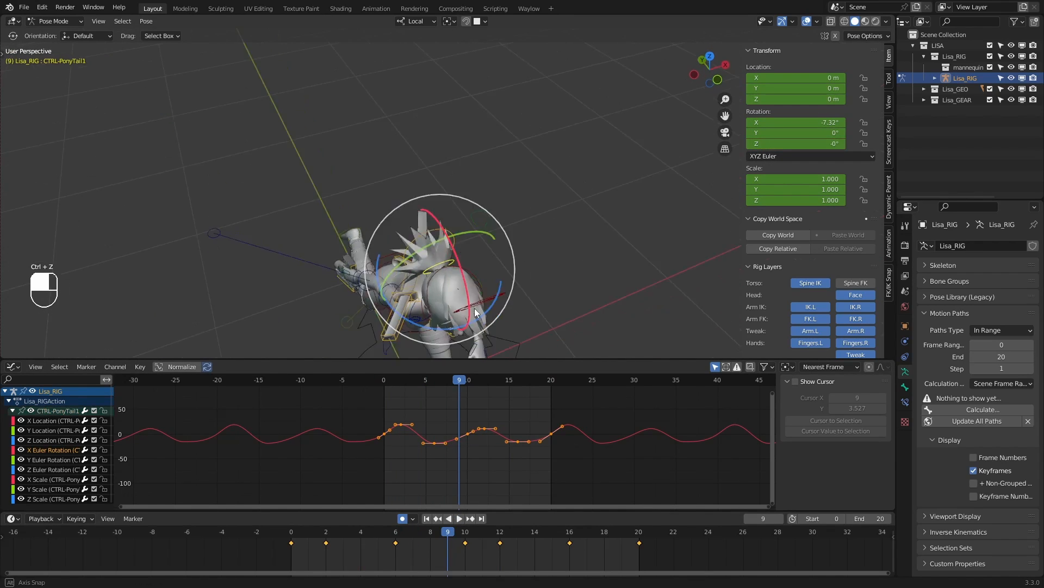
middle_click_drag(516, 304, 475, 152)
scroll(524, 201, "up", 3)
left_click(442, 149)
left_click(445, 151)
left_click_drag(450, 171, 452, 189)
key("ctrl+z")
mouse_move(452, 189)
middle_mouse_down()
mouse_move(370, 189)
mouse_move(457, 185)
middle_mouse_up()
scroll(457, 185, "up", 2)
middle_click_drag(466, 79, 472, 161, "shift")
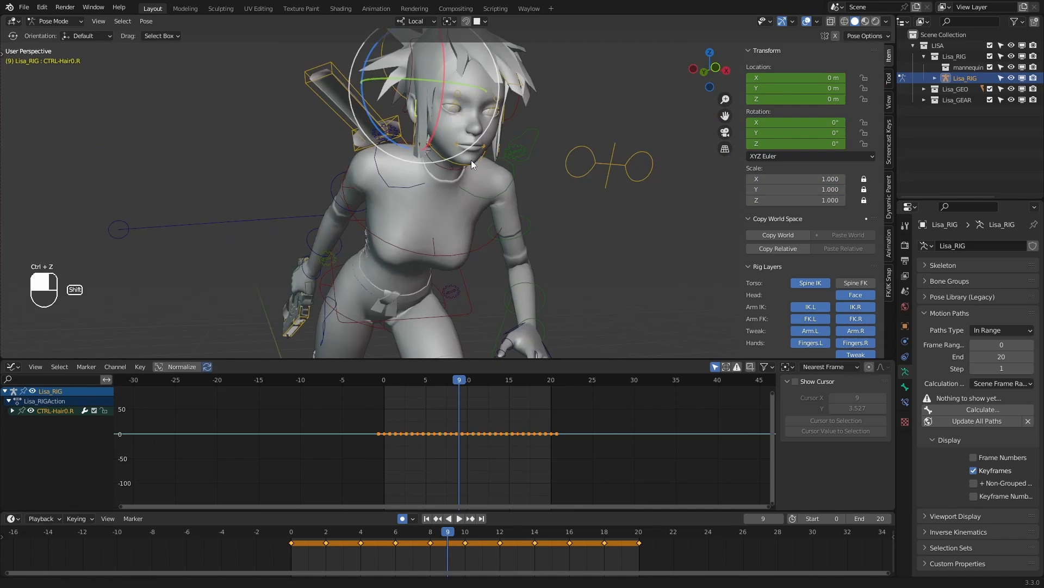
Try rotating CTRL-Hair0.L, CTRL-Hair0.R, CTRL-Hair1.R and CTRL-BONE_M_Hood0 together at frame 9 and undo each attempt
left_click(415, 127, "shift")
middle_click_drag(447, 127, 416, 126)
left_click(426, 106, "shift")
left_click(427, 135, "shift")
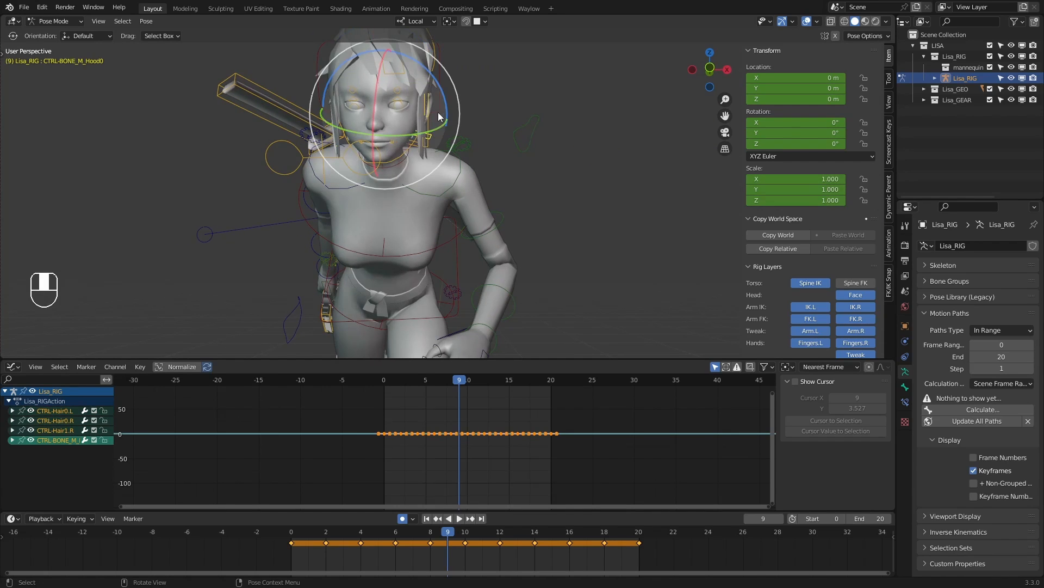
left_click_drag(439, 115, 409, 73)
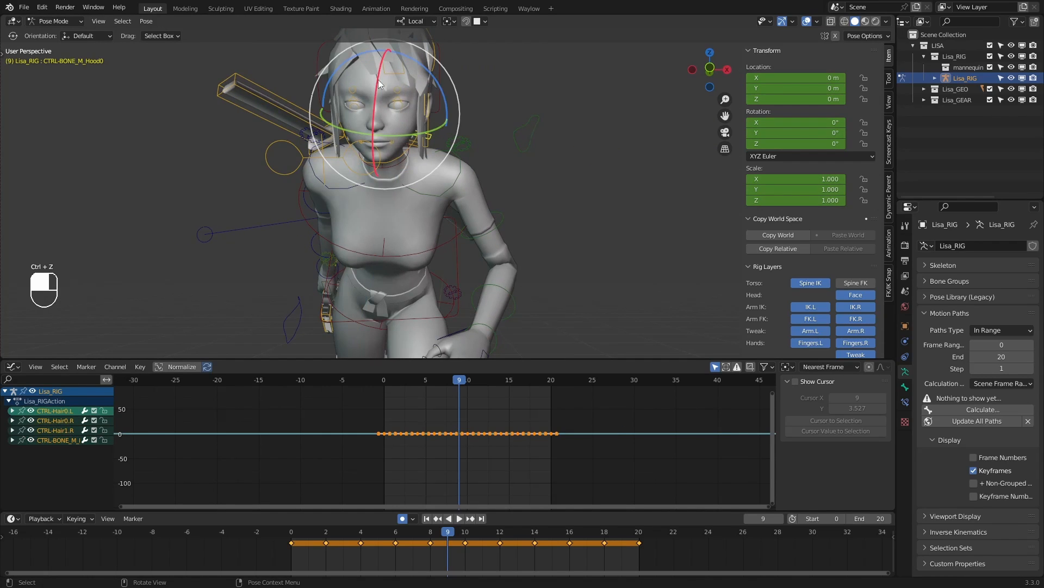
key("ctrl+z")
key("ctrl+z")
left_click_drag(409, 125, 442, 115)
key("ctrl+z")
left_click_drag(438, 68, 447, 72)
key("ctrl+z")
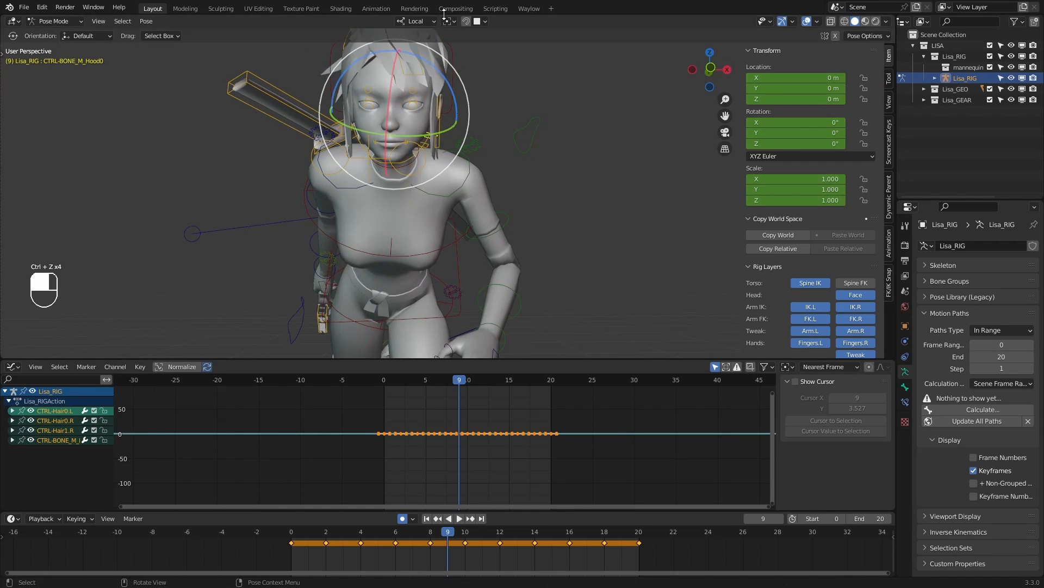
Try rotating only CTRL-Hair0.R and CTRL-Hair1.R together at frame 9 and undo it
middle_click_drag(410, 77, 484, 143)
left_click(505, 122)
left_click(501, 125)
left_click(497, 152, "shift")
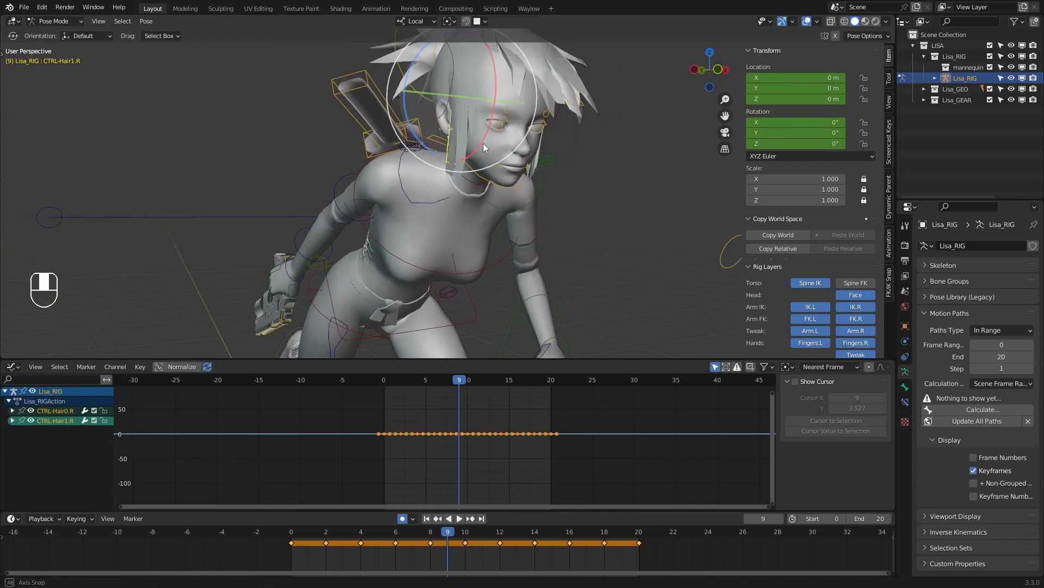
left_click_drag(412, 132, 405, 107)
key("ctrl+z")
middle_click_drag(405, 107, 373, 108)
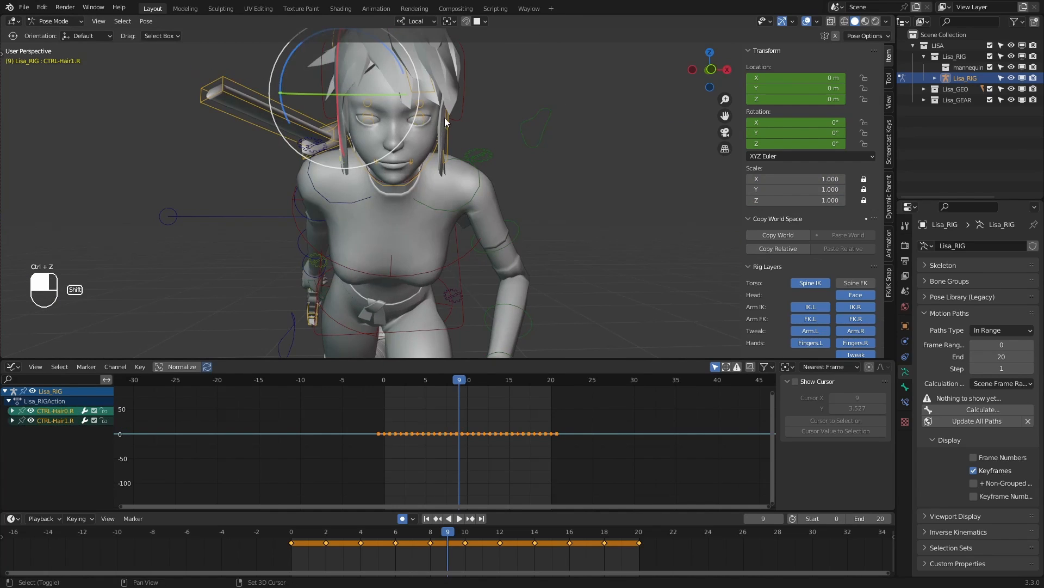
Add CTRL-Hair0.L to the selected hair controls, try rotating them together in Local orientation, and undo the attempts
left_click(445, 116, "shift")
left_click_drag(452, 56, 434, 45)
key("ctrl+z")
left_click(417, 21)
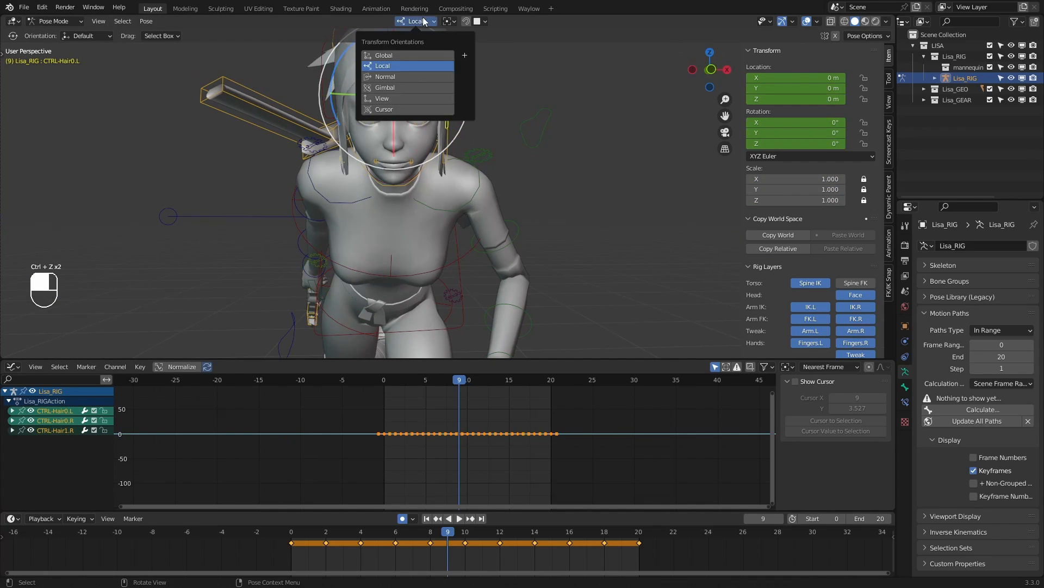
mouse_move(452, 140)
left_mouse_down()
mouse_move(458, 146)
mouse_move(466, 125)
left_mouse_up()
key("ctrl+z")
left_click(425, 22)
Reselect CTRL-Hair0.R and CTRL-Hair1.R, try a local Z rotation of about -16.5° at frame 9, and undo it
middle_click_drag(387, 148, 457, 174)
left_click(574, 137)
left_click(557, 152)
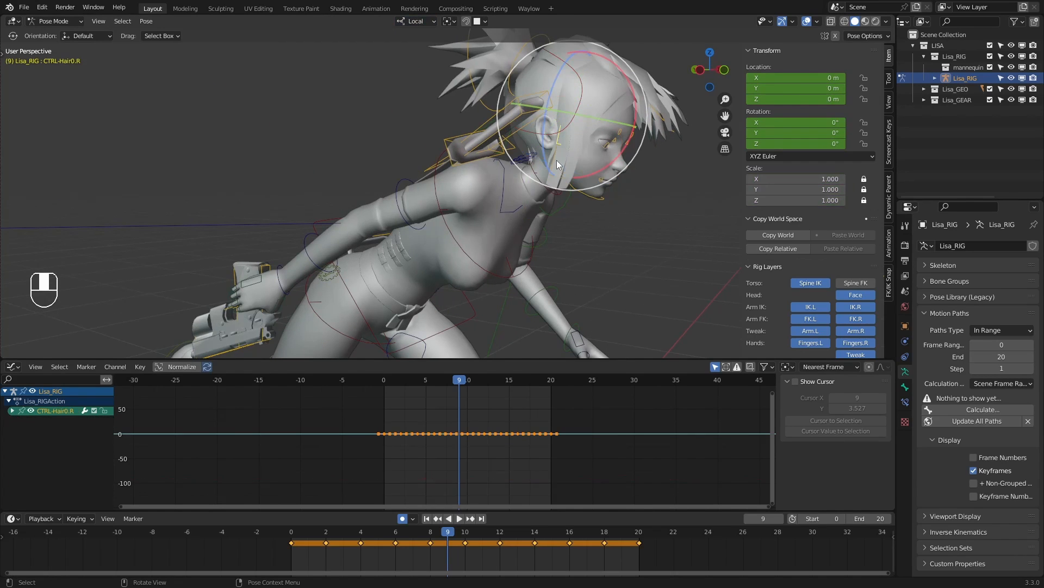
left_click(548, 182, "shift")
left_click(547, 182, "shift")
middle_click_drag(547, 182, 465, 161)
left_click(489, 136)
left_click(484, 162, "shift")
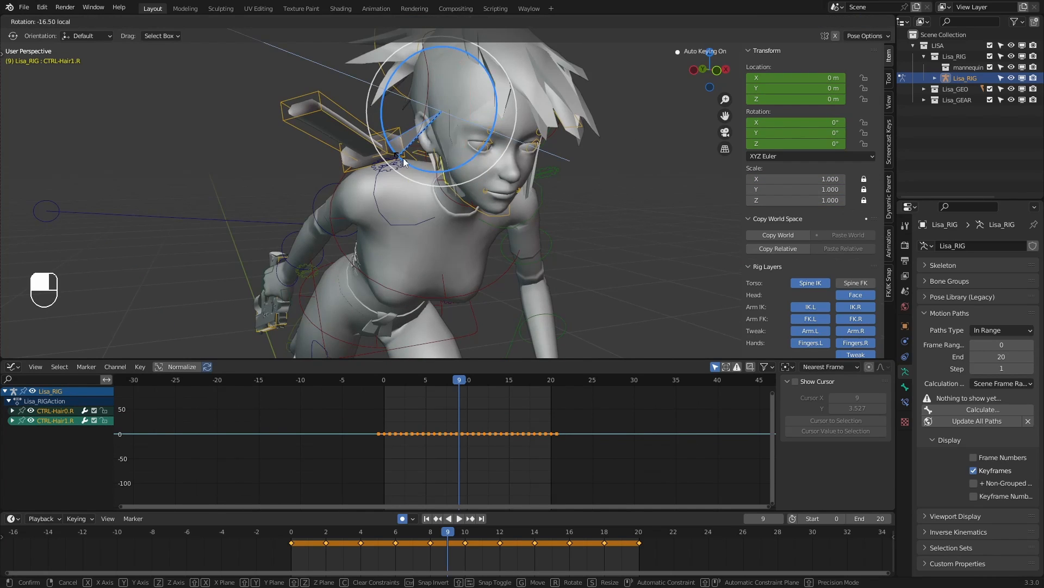
key("ctrl+z")
Try a local Z rotation of about -20° on CTRL-Hair0.R and CTRL-Hair1.R at frame 6 and undo it
key("KP_Decimal")
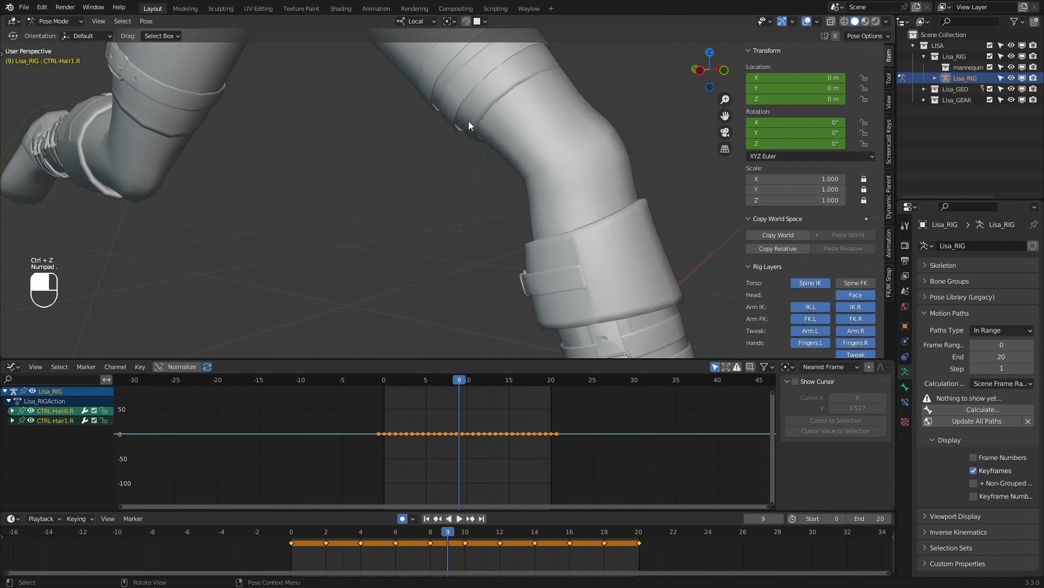
middle_click_drag(472, 189, 508, 200)
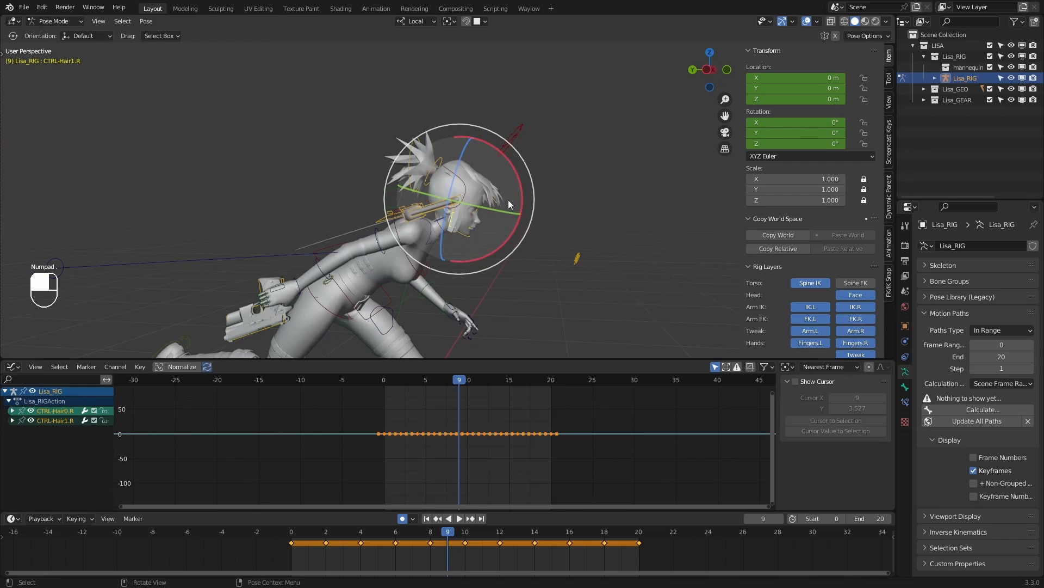
left_click(292, 531)
key("space")
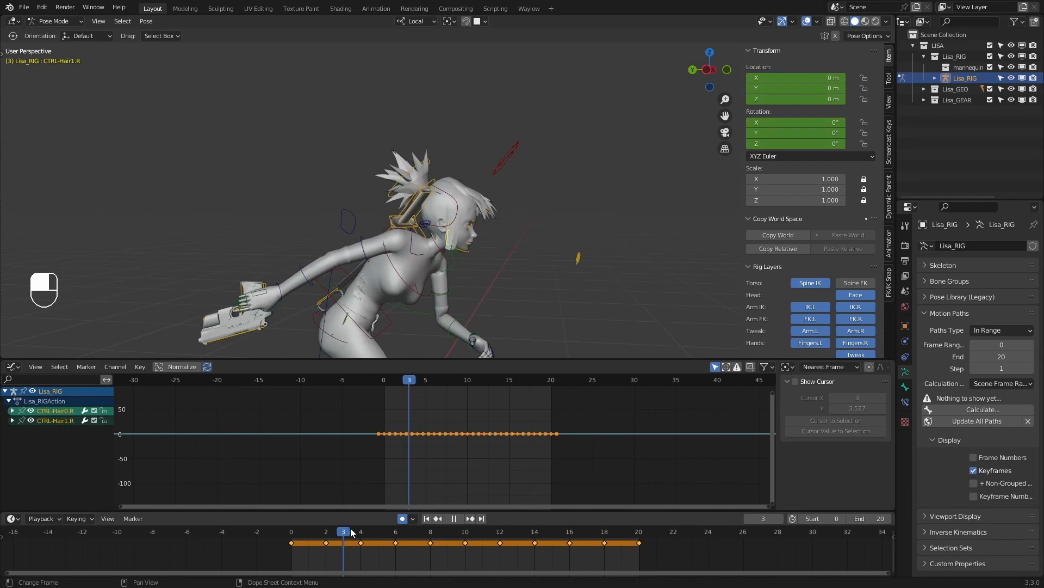
key("r")
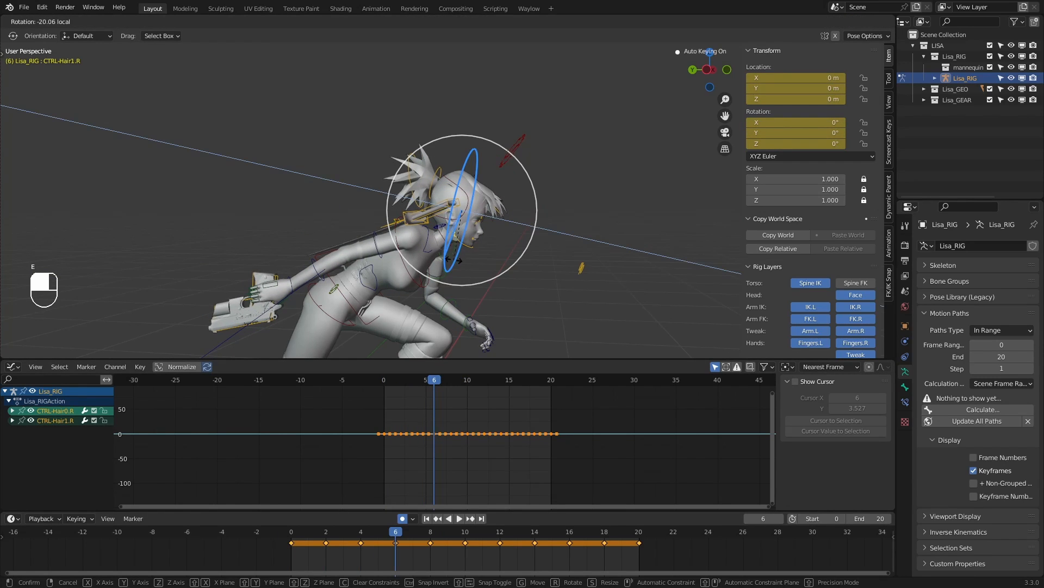
left_click(460, 223)
key("ctrl+z")
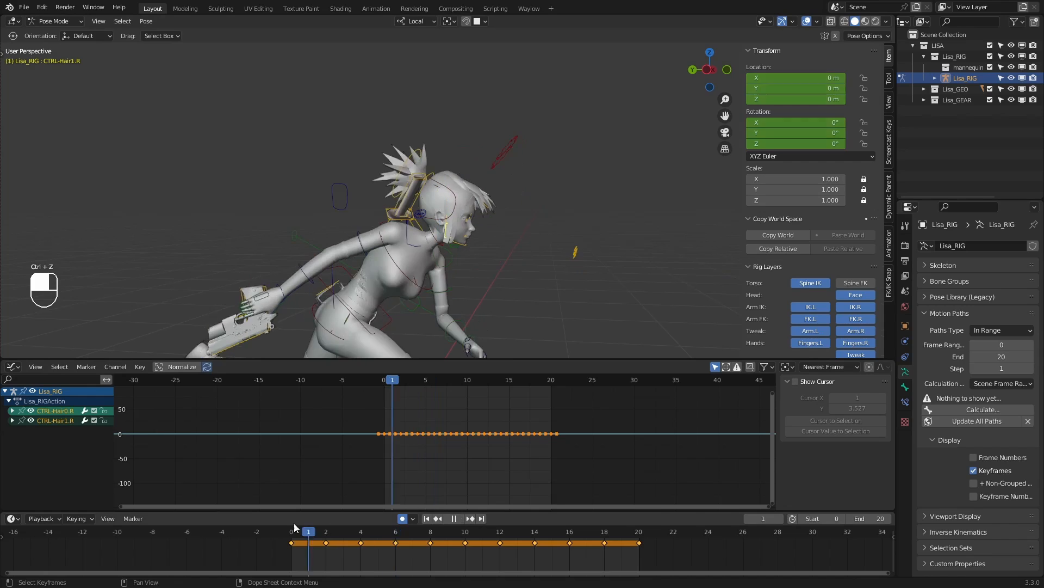
Select the front hair control CTRL-Hair1, try a local X rotation of about 54.7° at frame 6, and undo it
middle_click_drag(549, 253, 517, 245)
scroll(522, 219, "up", 2)
middle_click_drag(533, 129, 519, 224, "shift")
left_click(522, 140)
left_click_drag(564, 139, 567, 117)
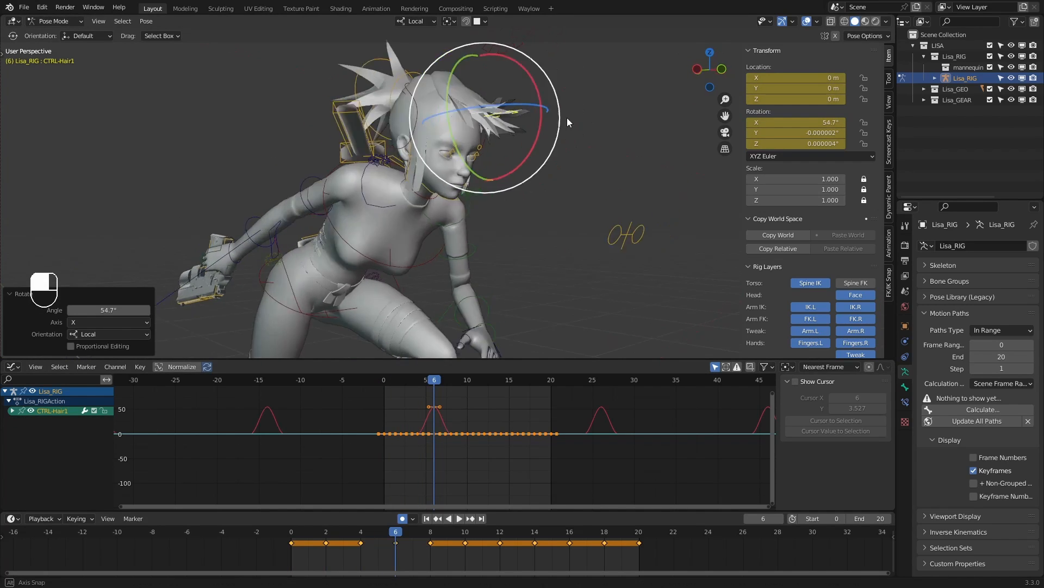
middle_click_drag(567, 118, 532, 119)
key("ctrl+z")
key("ctrl+z")
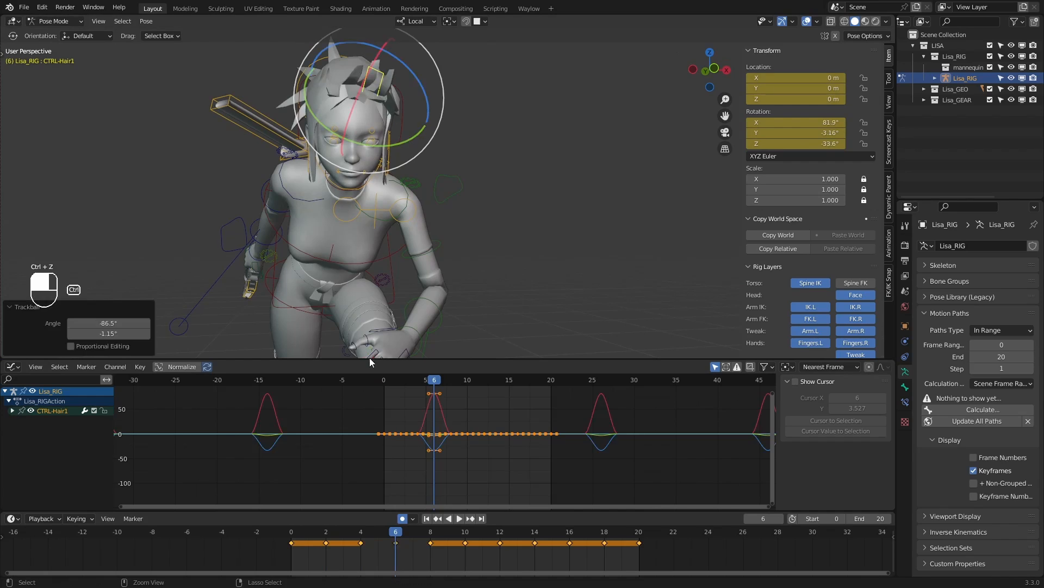
Key CTRL-Hair1 with an upward local X rotation at frame 2 and about -11.5° at frame 6
scroll(479, 337, "down", 3)
middle_click_drag(614, 278, 539, 272)
middle_click_drag(571, 332, 552, 249, "shift")
left_click_drag(305, 530, 327, 525)
middle_click_drag(509, 248, 524, 243, "shift")
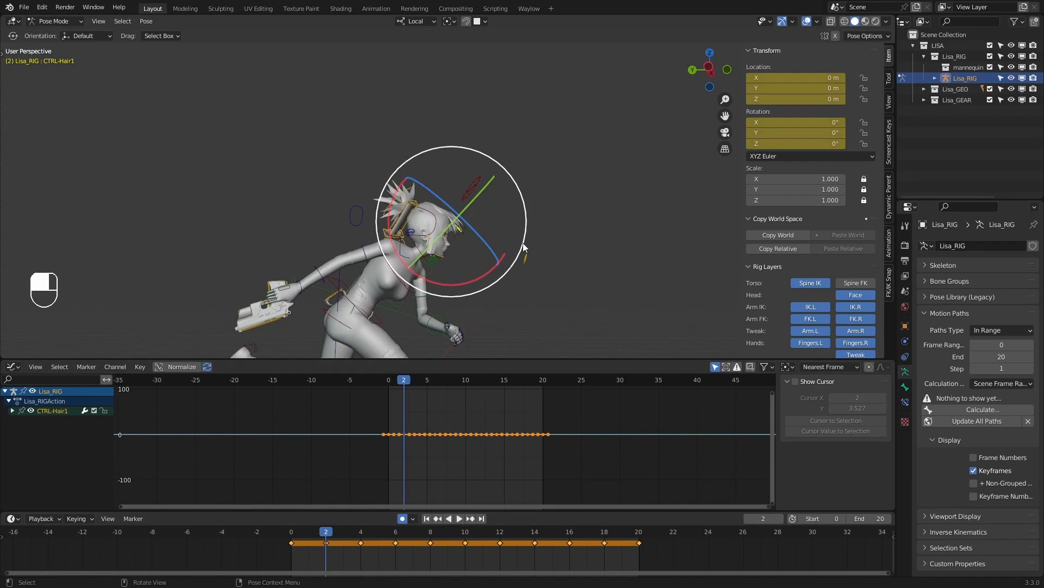
key("1")
key("2")
mouse_move(449, 286)
left_mouse_down()
mouse_move(479, 279)
mouse_move(456, 284)
mouse_move(465, 282)
left_mouse_up()
key("2")
key("2")
key("z")
key("ctrl+z")
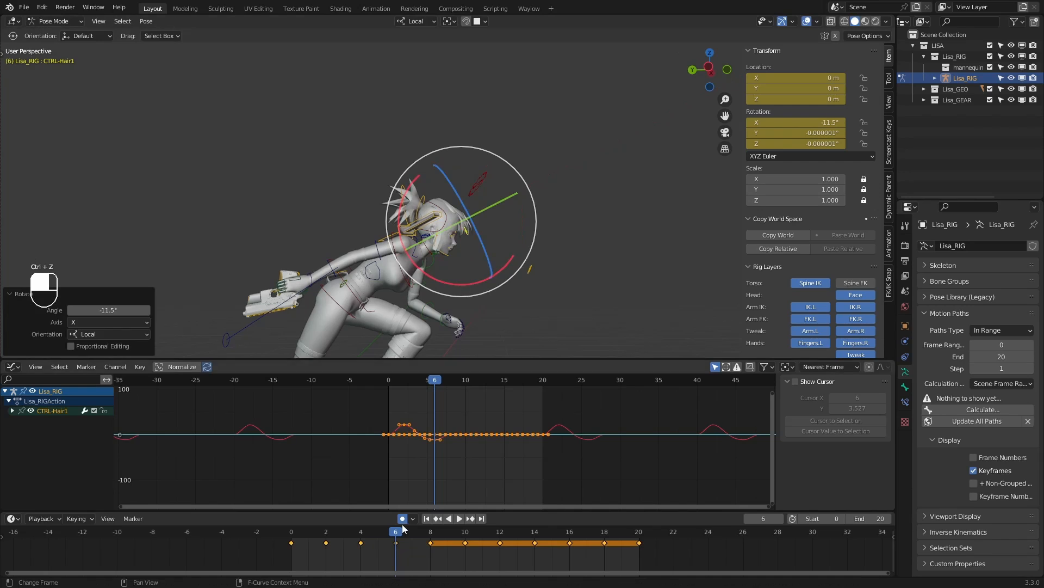
Delete CTRL-Hair1's keyframes at frames 4 and 8
left_click(359, 542)
right_click(357, 535)
key("x")
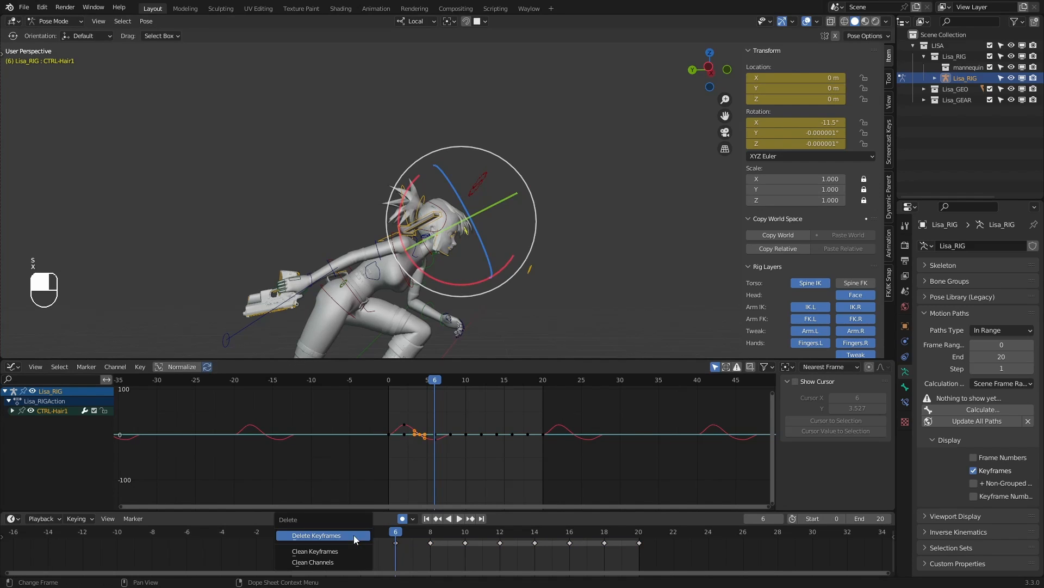
left_click(353, 538)
left_click(431, 542)
key("x")
left_click(436, 539)
Rotate CTRL-Hair1 about 15.8° around its local X axis at frame 12
left_click_drag(291, 533, 503, 534)
left_click_drag(454, 288, 473, 283)
key("ctrl+z")
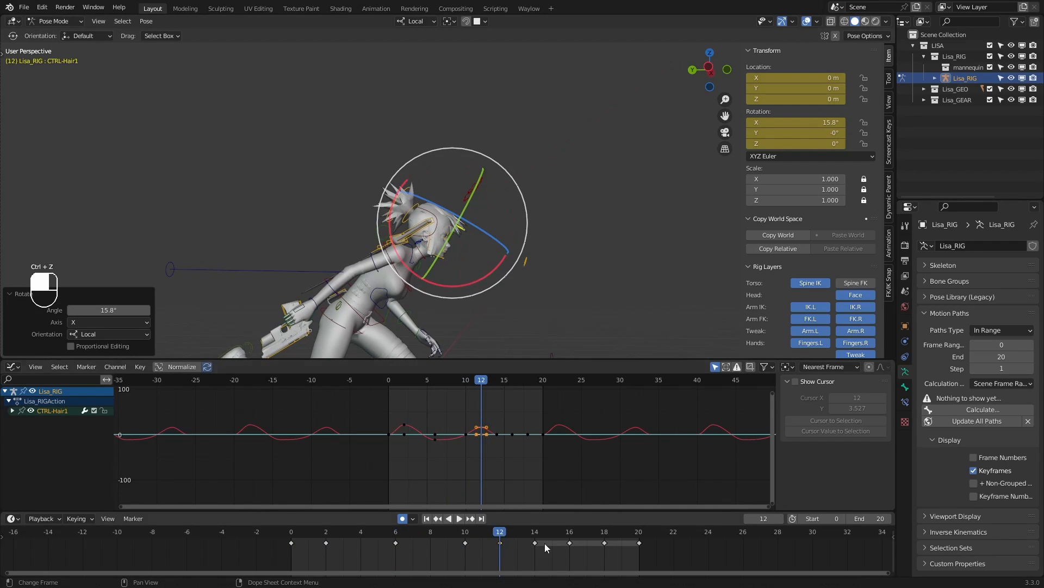
Delete CTRL-Hair1's keyframe at frame 14
left_click(535, 542)
key("x")
left_click(536, 540)
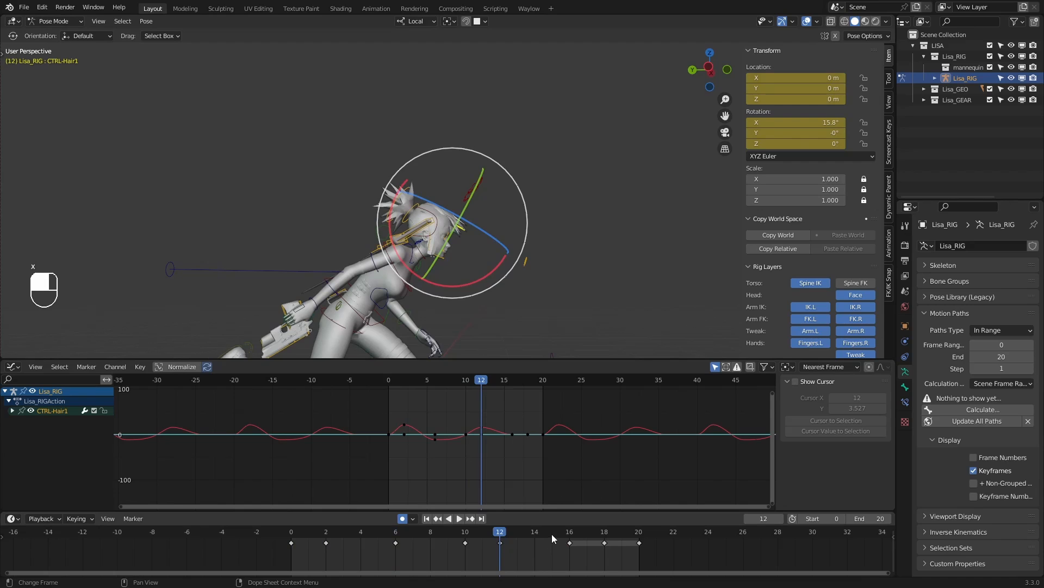
Key CTRL-Hair1 with a downward local X rotation at frame 16 and delete its keyframe at frame 18
left_click_drag(551, 533, 571, 514)
left_click_drag(458, 285, 446, 283)
left_click(604, 543)
key("x")
left_click(592, 529)
Play the run cycle and examine the front hair's swing with each step from several angles around the character
key("space")
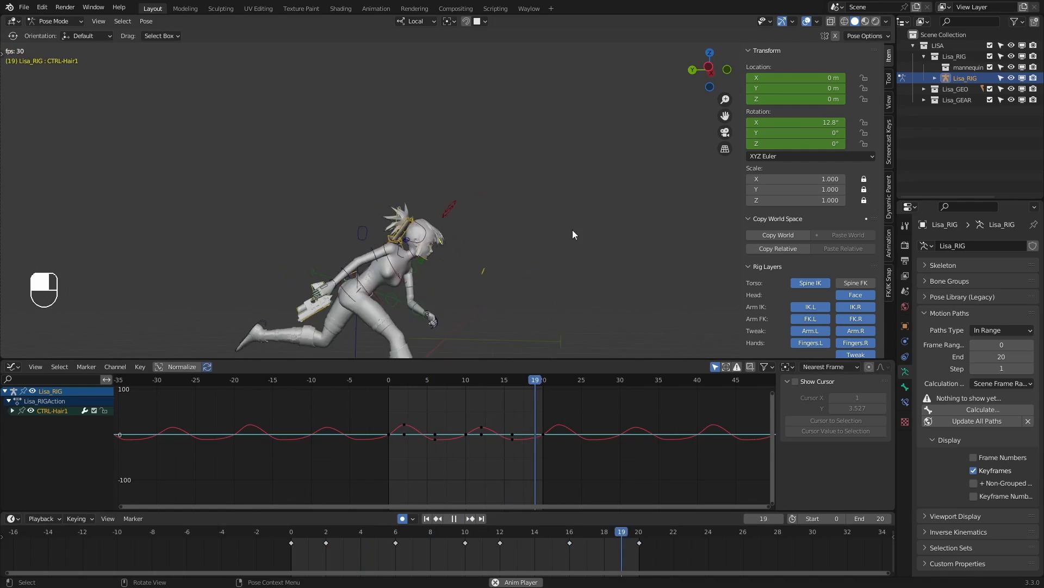
mouse_move(556, 249)
middle_mouse_down()
mouse_move(495, 246)
mouse_move(575, 243)
middle_mouse_up()
middle_click_drag(572, 228, 571, 183, "shift")
middle_click_drag(541, 261, 556, 250, "shift")
middle_click_drag(556, 250, 533, 257)
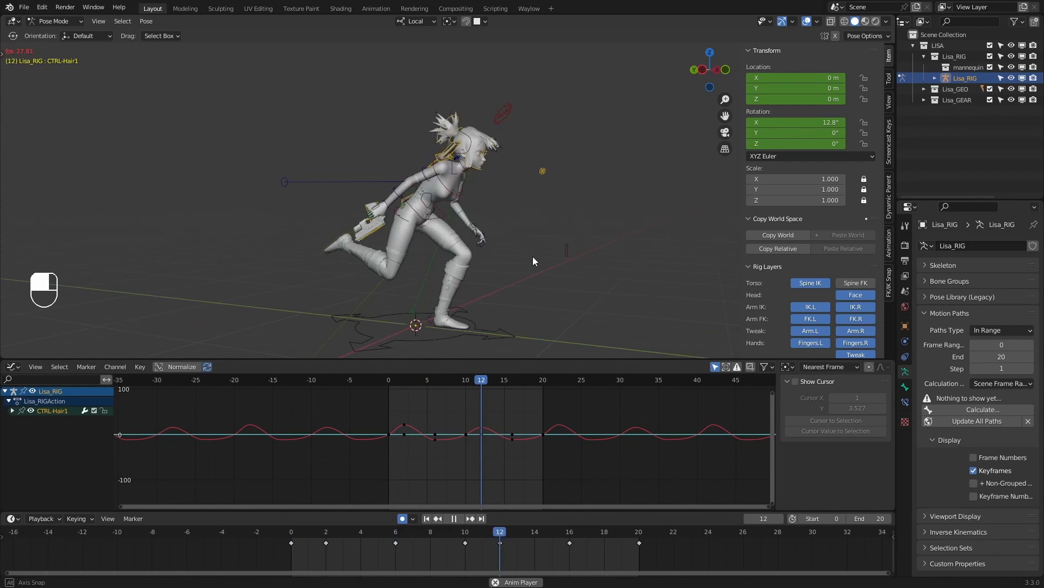
middle_click_drag(461, 256, 518, 253)
middle_click_drag(518, 254, 582, 230, "shift")
middle_click_drag(508, 254, 478, 254, "shift")
key("Escape")
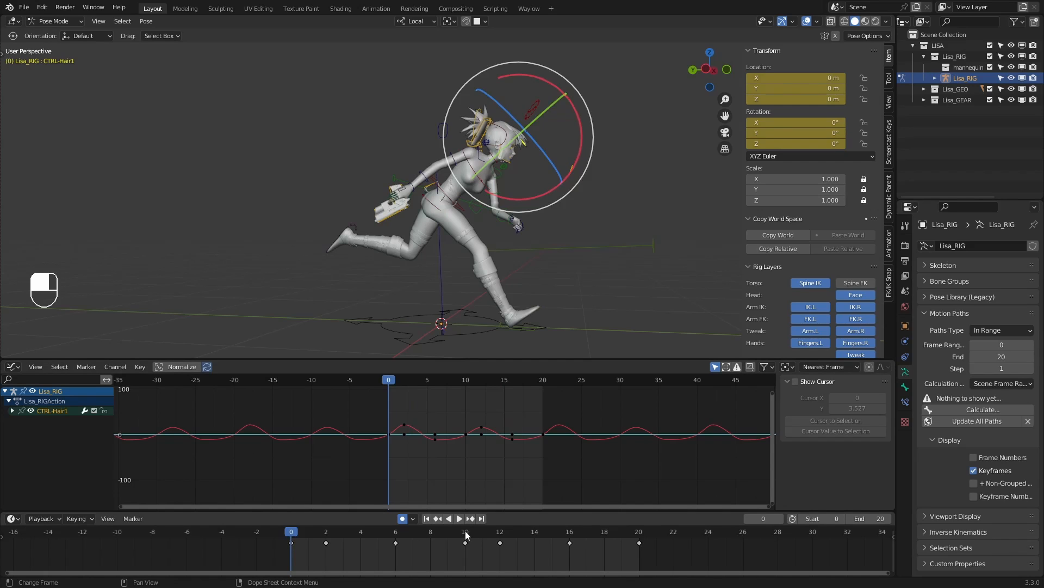
Compare the character's poses at frames 0 and 10 of the run cycle
key("space")
left_click(300, 532)
left_click(466, 536)
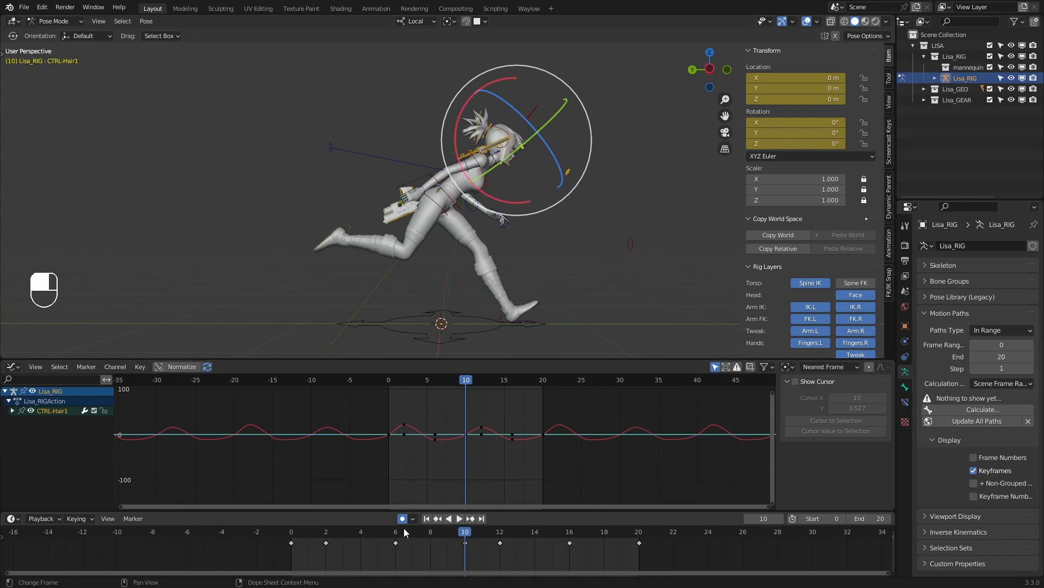
left_click_drag(404, 532, 296, 535)
left_click(465, 533)
left_click_drag(461, 536, 291, 531)
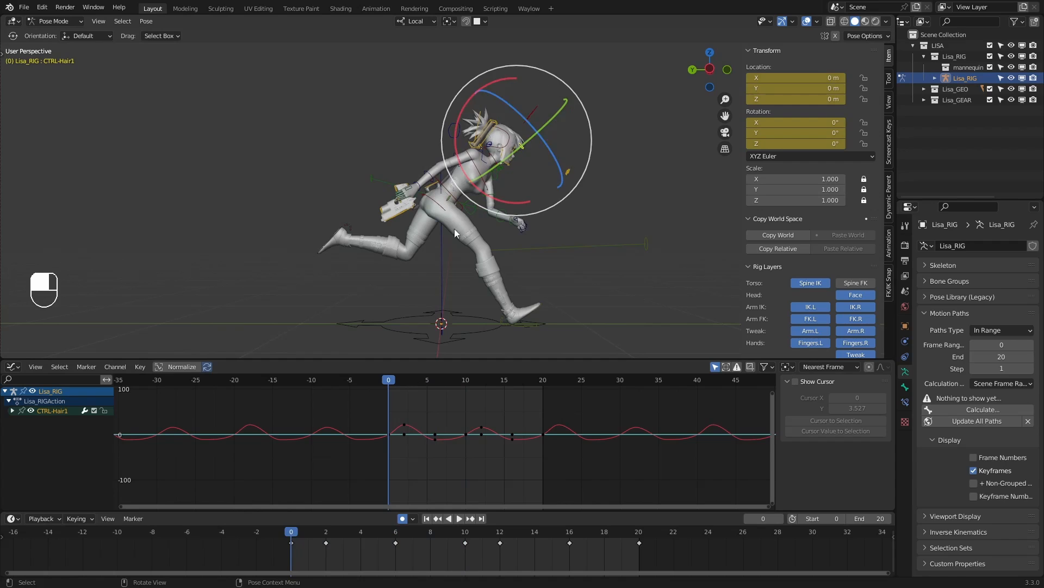
middle_click_drag(500, 179, 492, 177)
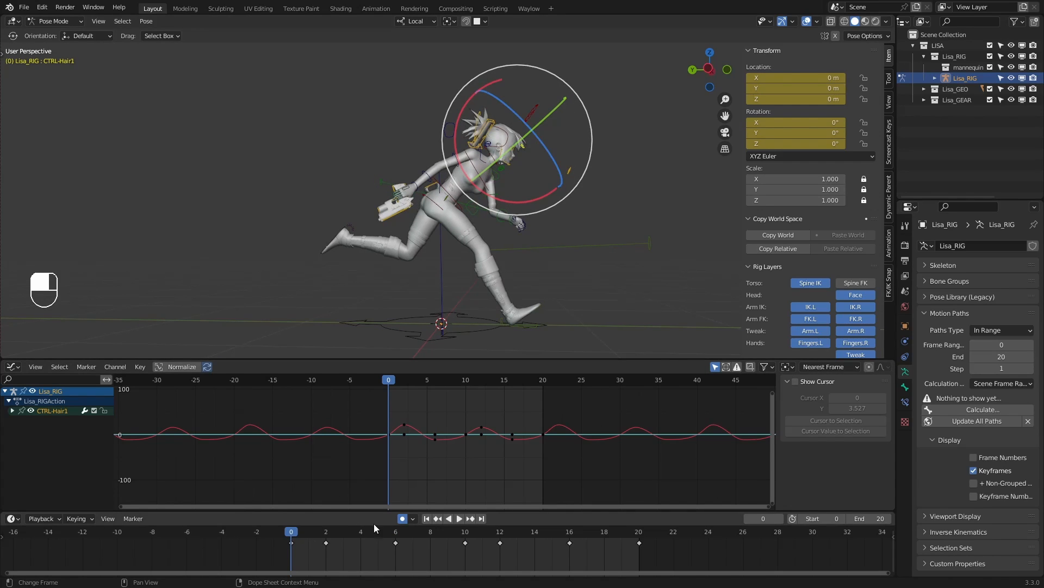
Replay the run cycle from the start and check the overall body and hair motion from the side and front three-quarter view
left_click_drag(305, 533, 263, 516)
left_click(463, 519)
middle_click_drag(607, 255, 576, 246)
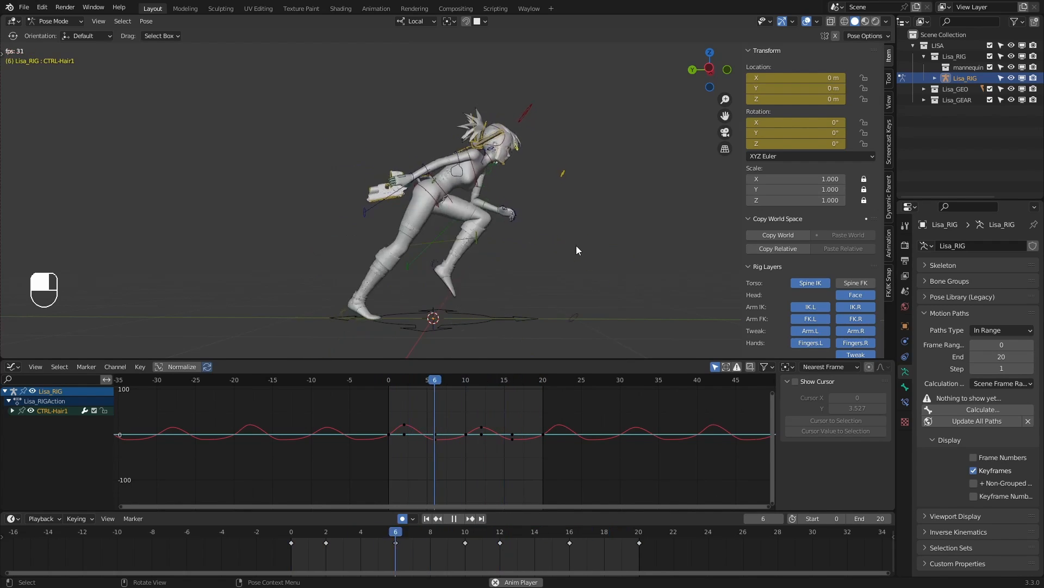
mouse_move(602, 243)
middle_mouse_down()
mouse_move(499, 259)
mouse_move(560, 266)
mouse_move(619, 232)
mouse_move(614, 267)
mouse_move(591, 260)
mouse_move(598, 247)
middle_mouse_up()
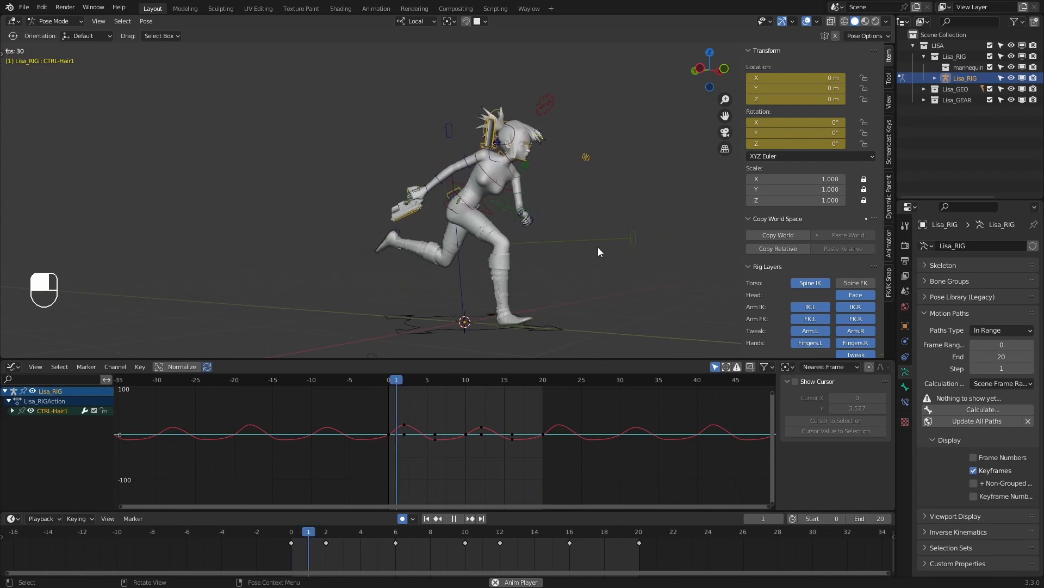